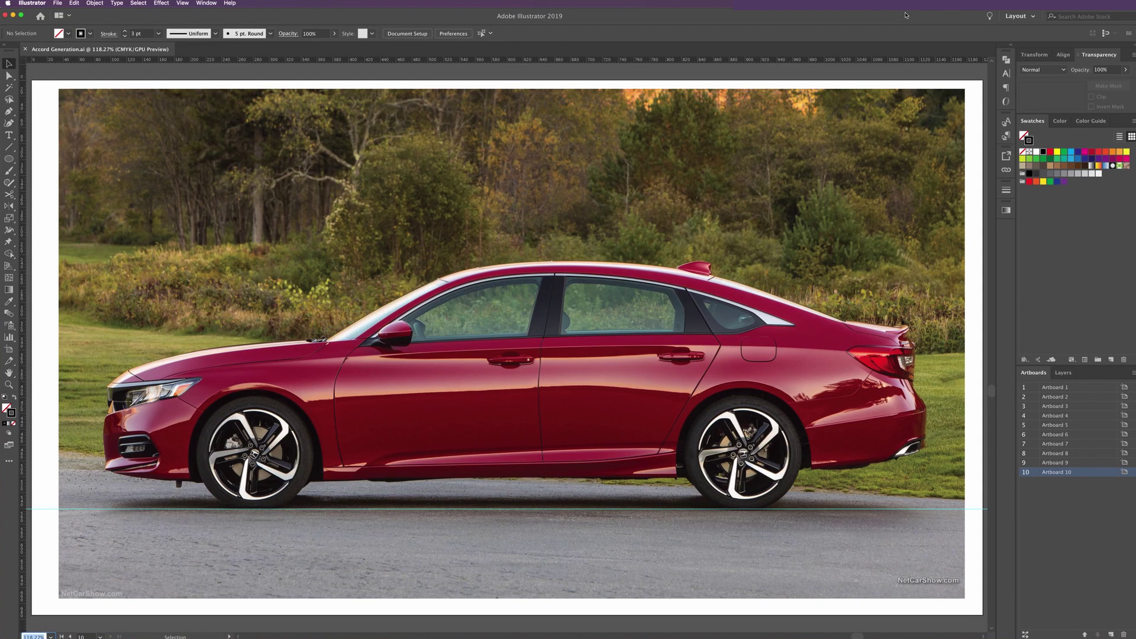
# Deselect the reference photo and zoom in on the car's front headlight
pyautogui.click(479, 268)
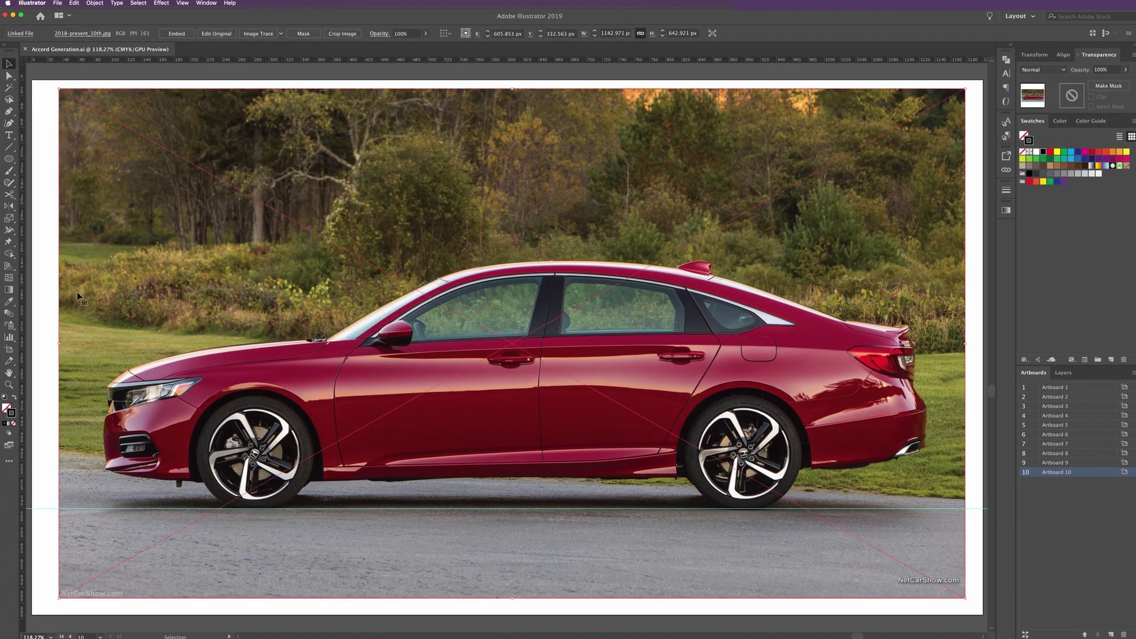
pyautogui.click(47, 301)
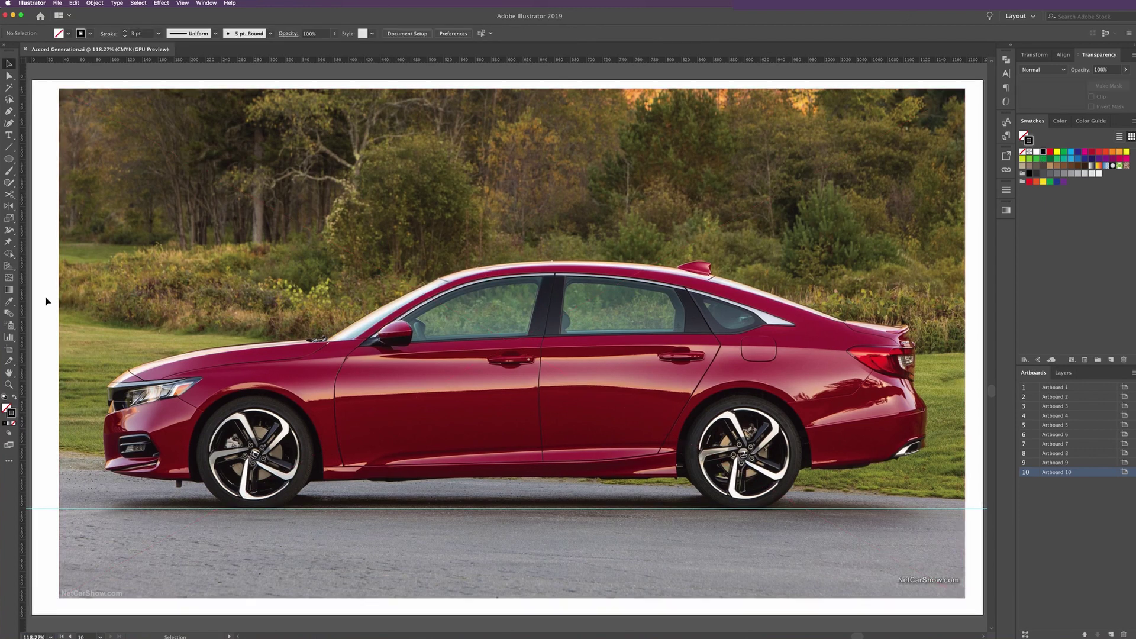
pyautogui.press('z')
pyautogui.moveTo(137, 376); pyautogui.dragTo(308, 467)
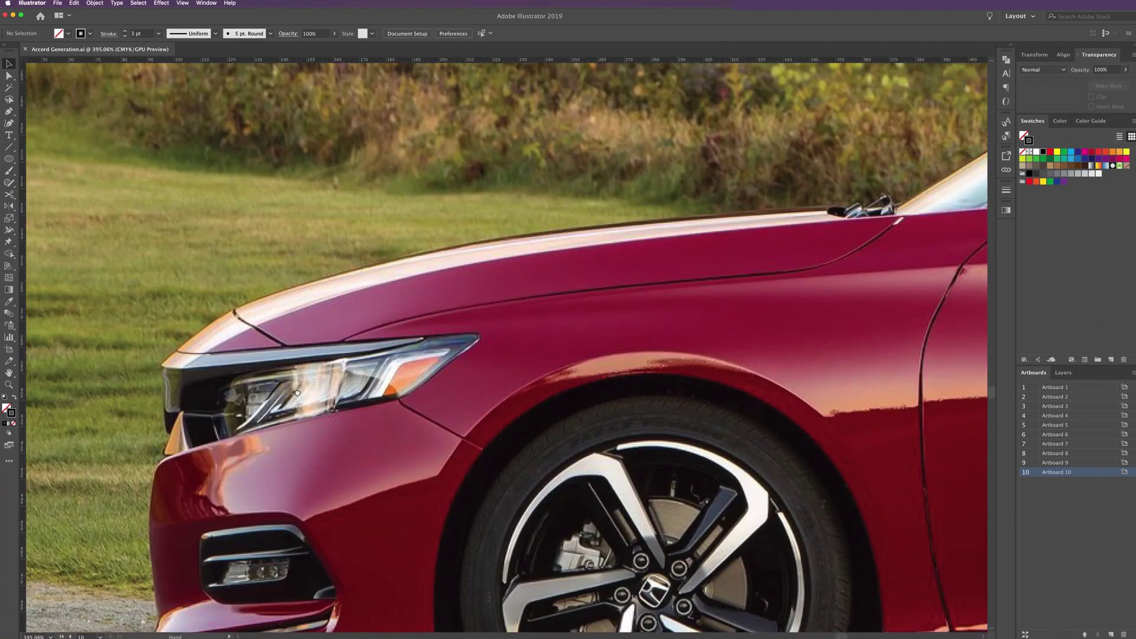
pyautogui.moveTo(100, 312); pyautogui.dragTo(103, 289)
# Switch to the Pen tool with a 0.5 pt stroke weight, zoomed close on the headlight
pyautogui.press('p')
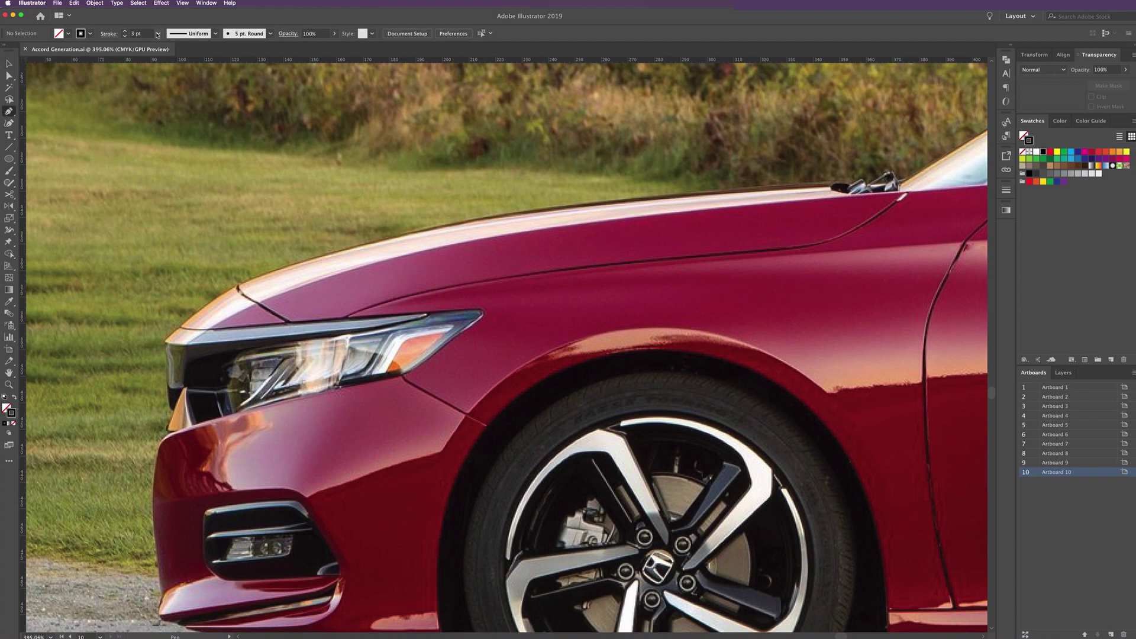
pyautogui.click(157, 34)
pyautogui.click(171, 52)
pyautogui.moveTo(255, 359); pyautogui.dragTo(281, 358)
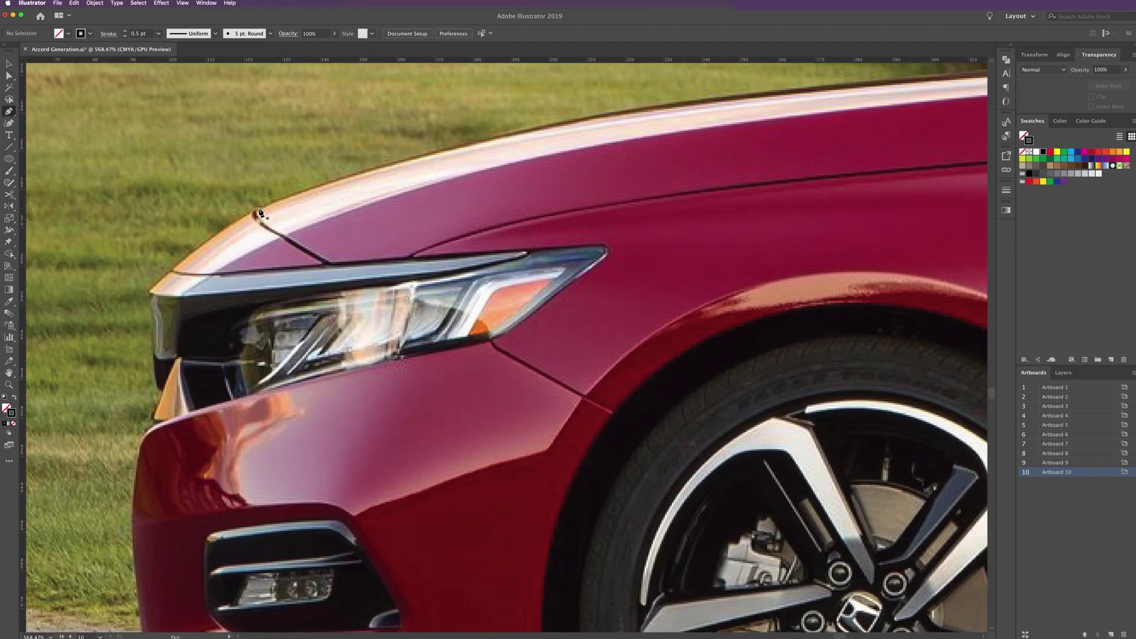
# Trace from the headlight's front corner down the bumper face to its lower corner
pyautogui.click(151, 293)
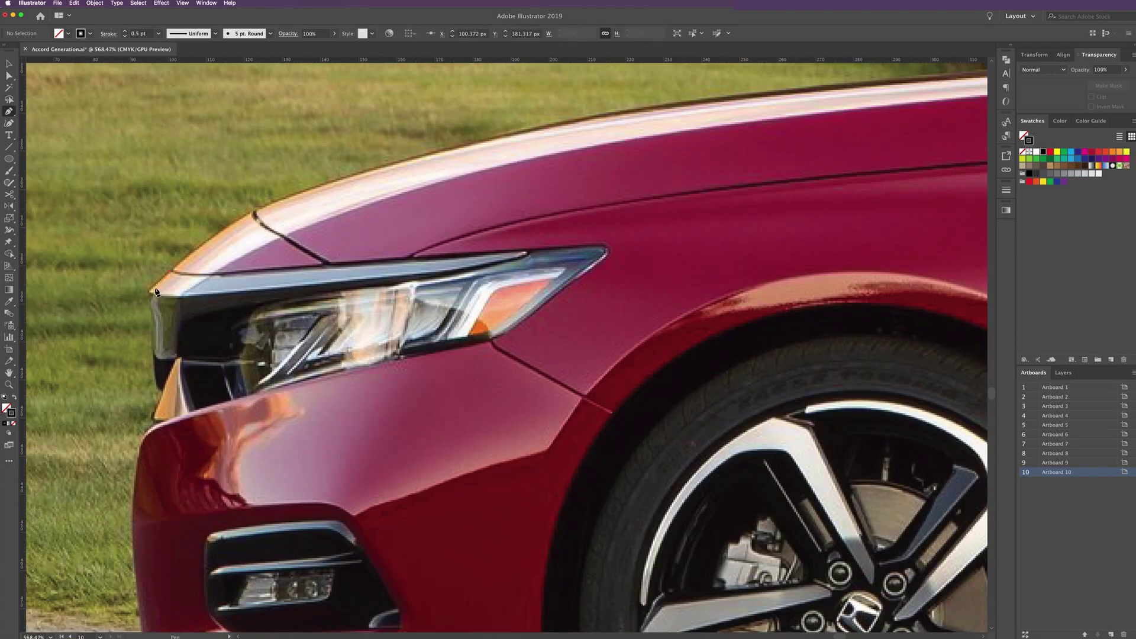
pyautogui.click(150, 291)
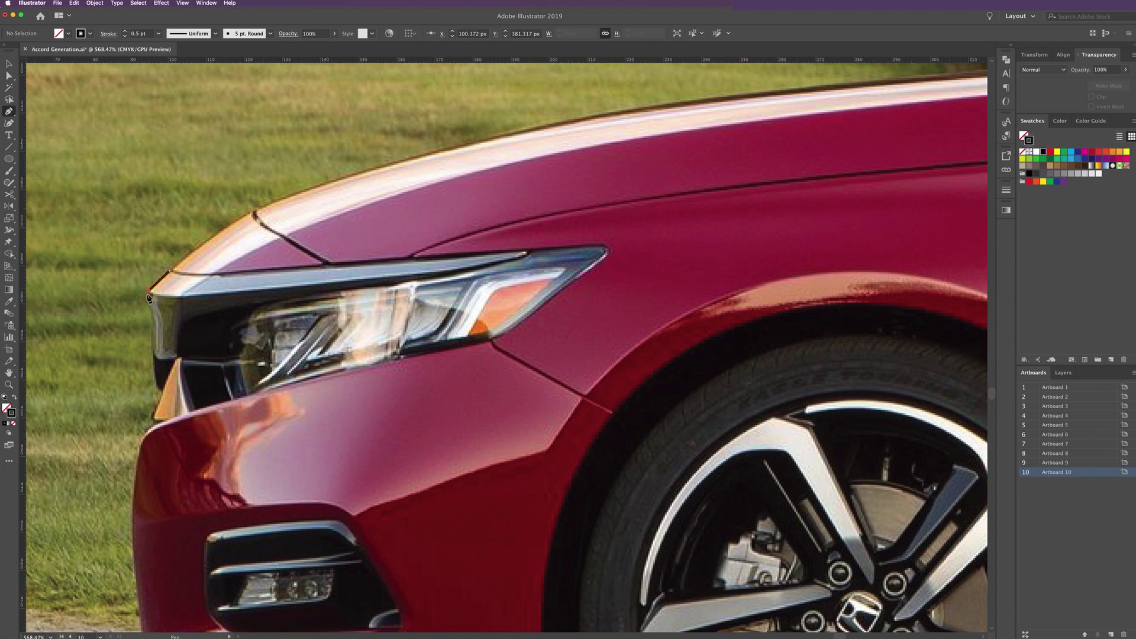
pyautogui.click(158, 390)
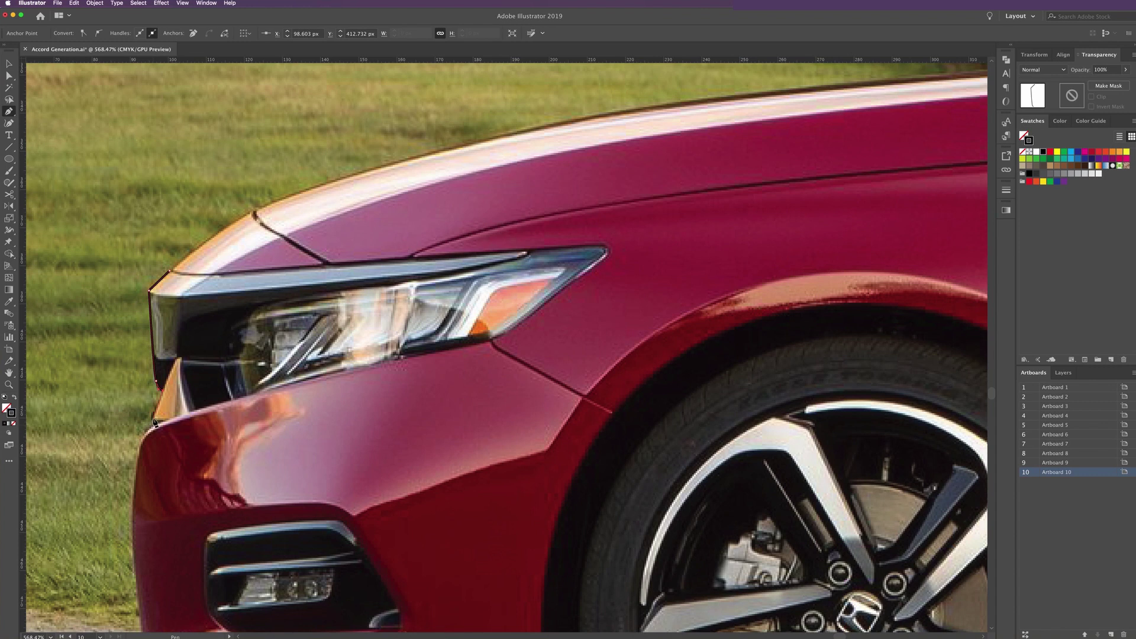
pyautogui.click(153, 420)
pyautogui.click(154, 425)
pyautogui.click(142, 443)
pyautogui.scroll(-1, 142, 414)
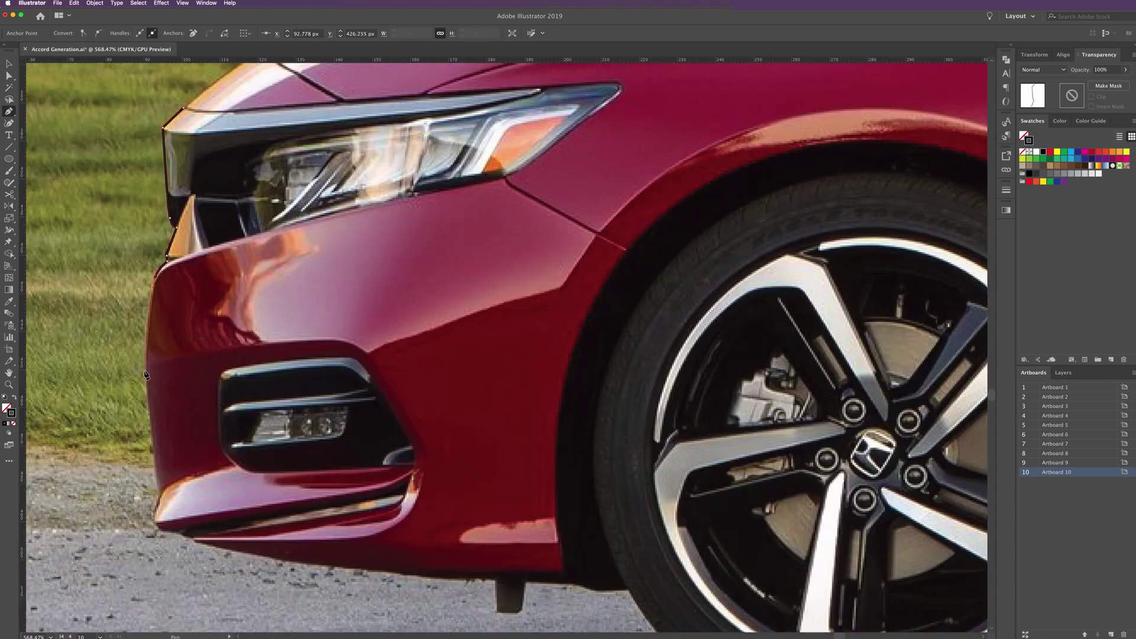
pyautogui.scroll(-4, 145, 379)
pyautogui.click(146, 362)
pyautogui.click(151, 443)
pyautogui.click(158, 493)
pyautogui.click(155, 525)
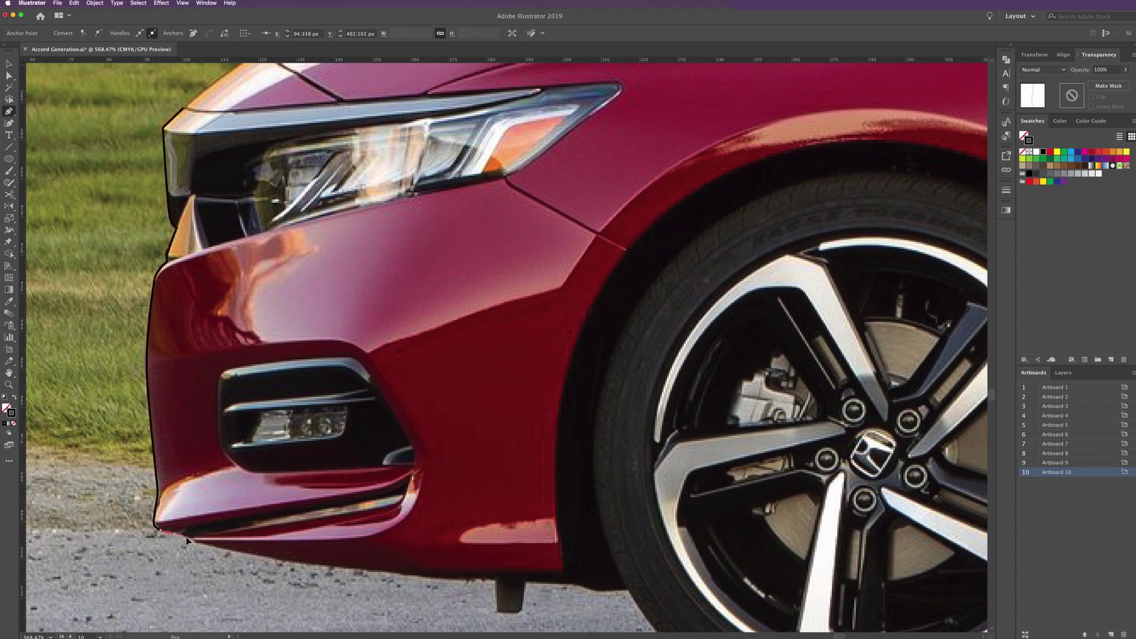
pyautogui.click(186, 536)
# Continue the line along the front bumper's bottom edge toward the front wheel
pyautogui.scroll(-3, 177, 532)
pyautogui.hscroll(2, 177, 532)
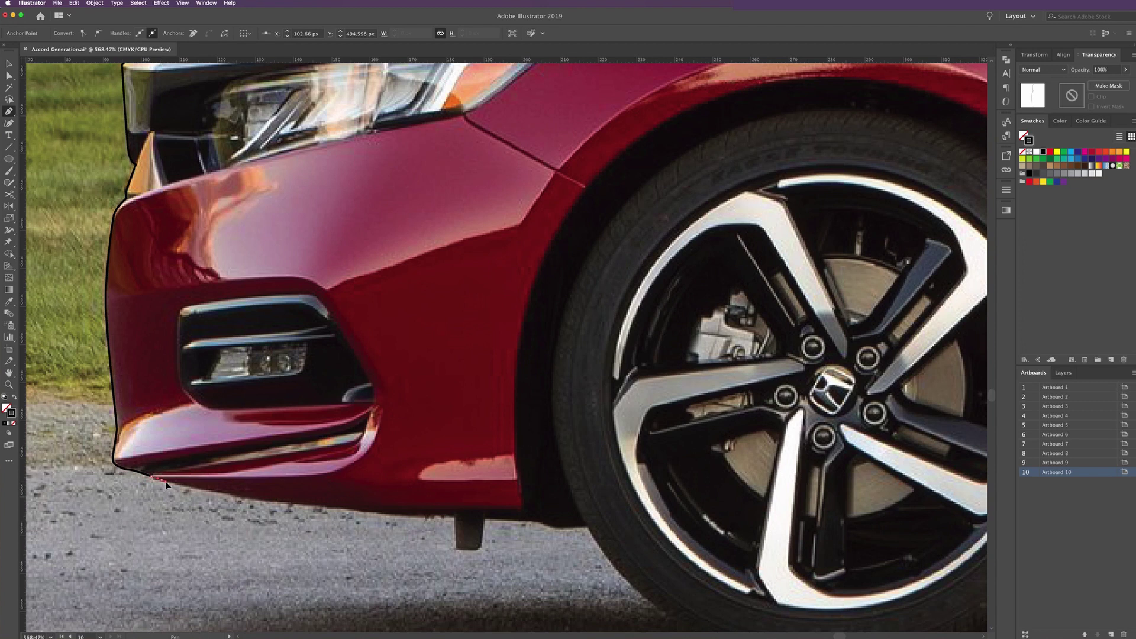
pyautogui.click(165, 481)
pyautogui.click(263, 499)
pyautogui.click(441, 514)
pyautogui.click(465, 515)
pyautogui.click(522, 514)
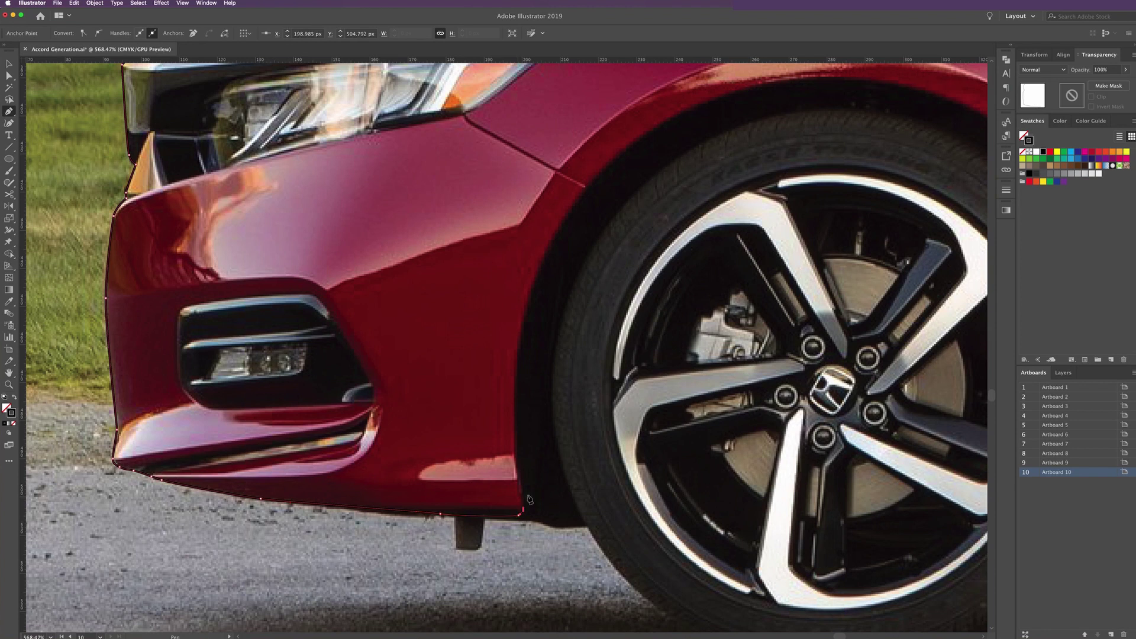
pyautogui.moveTo(530, 499); pyautogui.dragTo(351, 529)
# Curve the path up, over and down the front wheel arch to the sill, then end it
pyautogui.scroll(-3, 395, 496)
pyautogui.scroll(2, 396, 495)
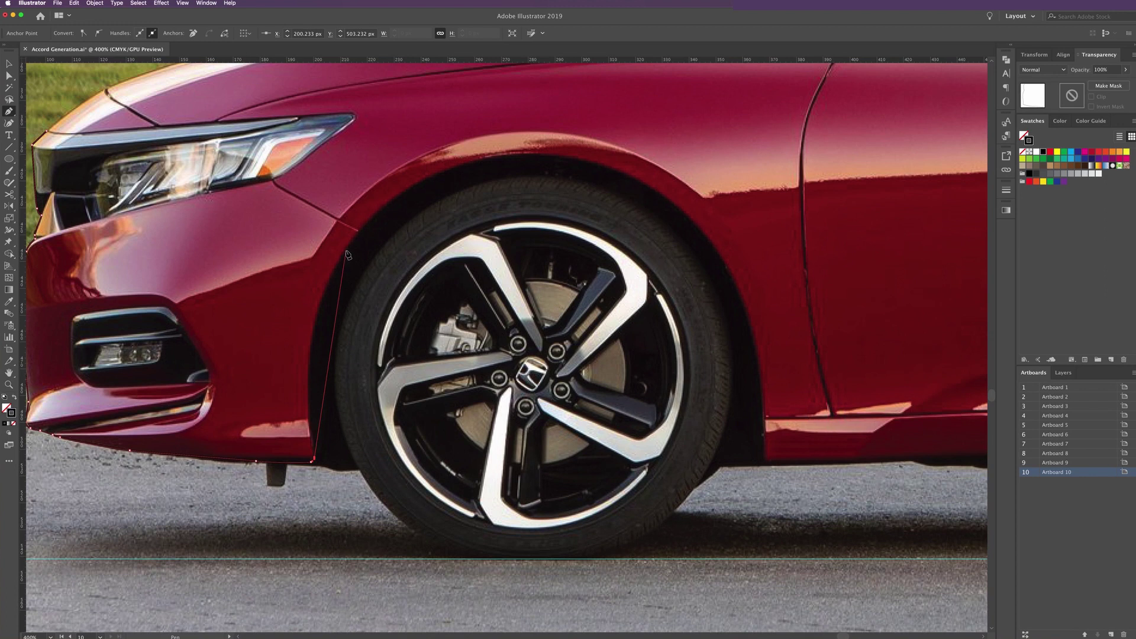
pyautogui.moveTo(346, 251); pyautogui.dragTo(404, 166)
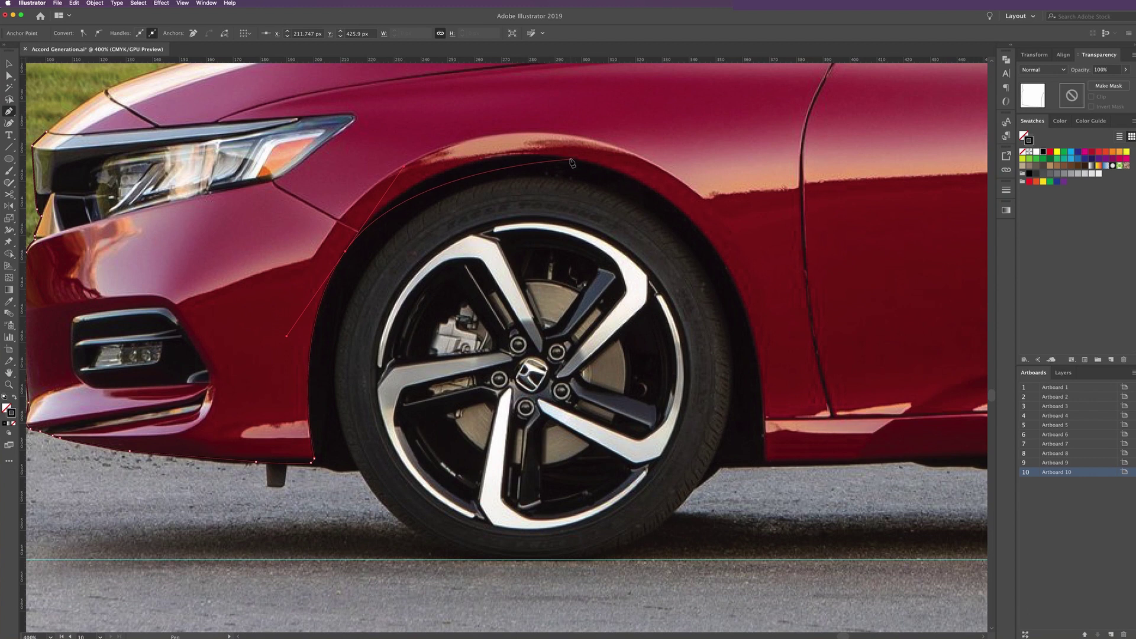
pyautogui.moveTo(564, 159); pyautogui.dragTo(634, 165)
pyautogui.moveTo(732, 278); pyautogui.dragTo(753, 342)
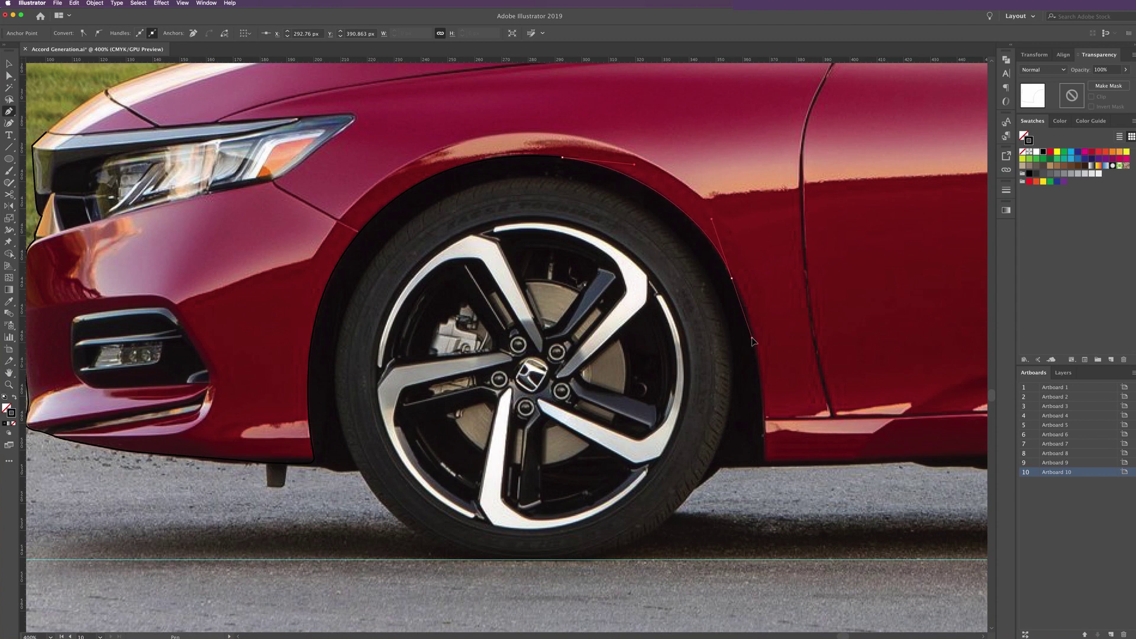
pyautogui.moveTo(764, 458); pyautogui.dragTo(763, 513)
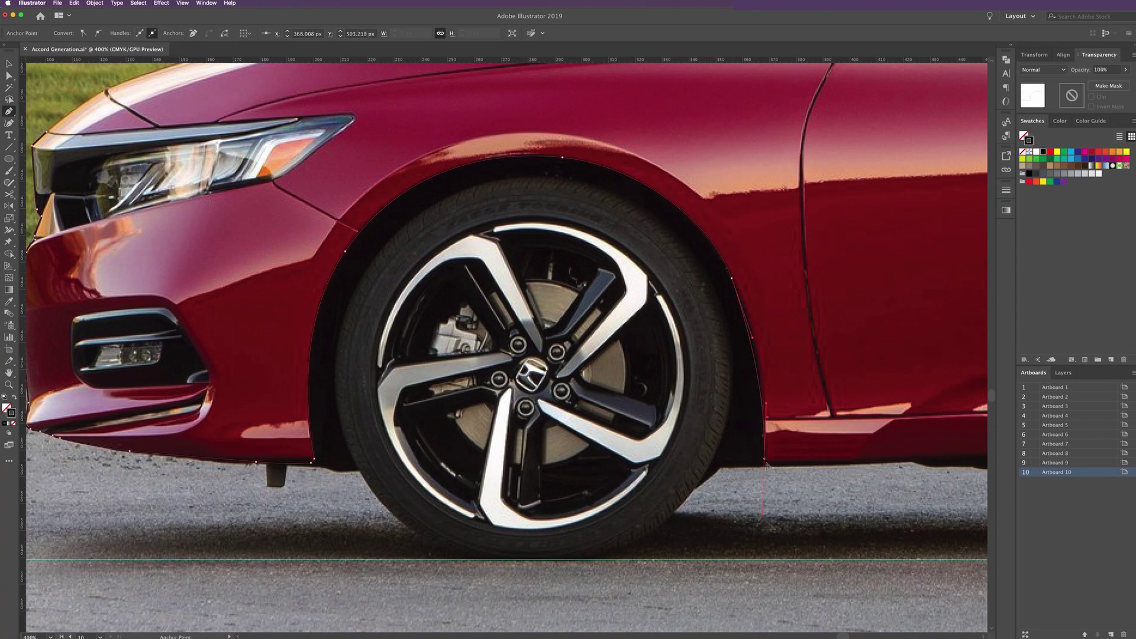
pyautogui.keyDown('super'); pyautogui.click(767, 466); pyautogui.keyUp('super')
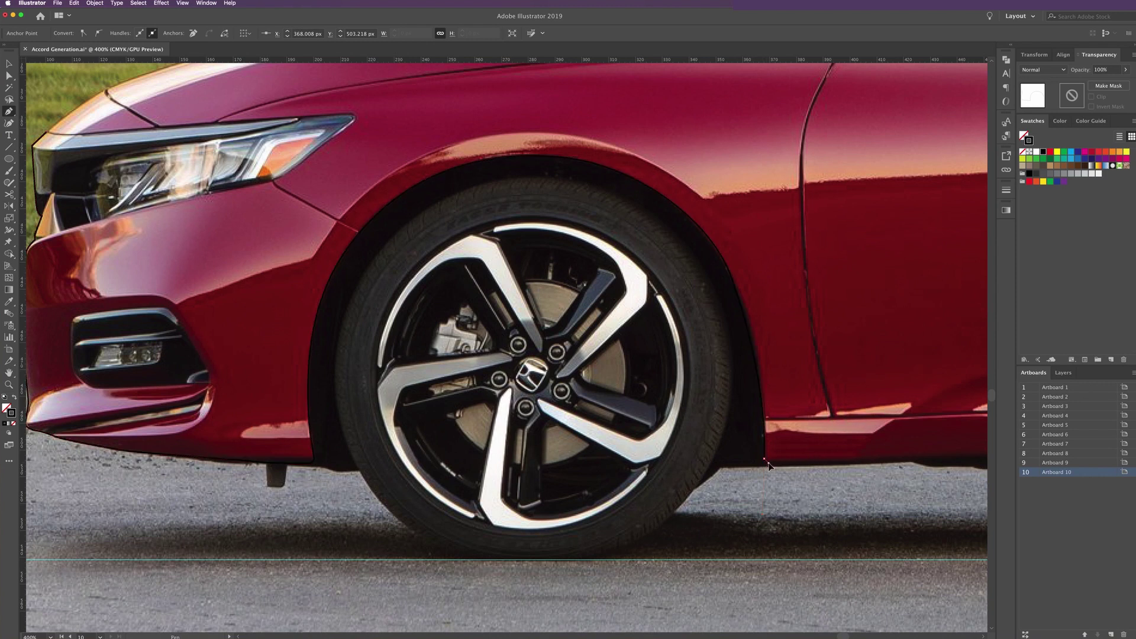
pyautogui.moveTo(767, 466); pyautogui.dragTo(498, 483)
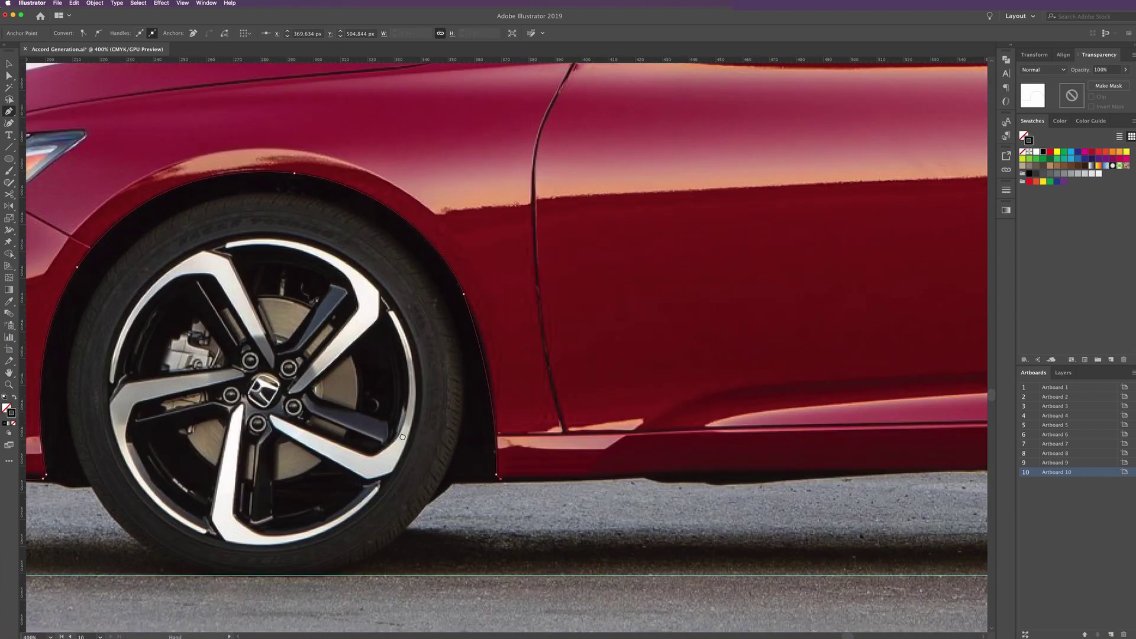
# Trace along the bottom of the side sill to its rear corner
pyautogui.hscroll(5, 403, 437)
pyautogui.hscroll(5, 583, 439)
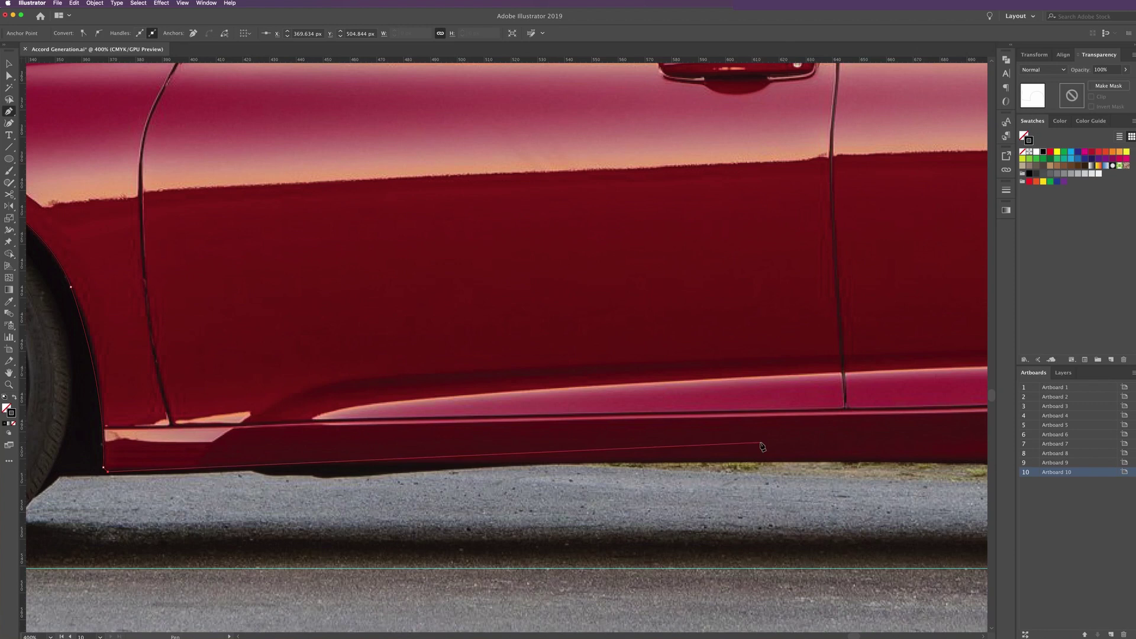
pyautogui.scroll(-3, 762, 447)
pyautogui.scroll(2, 616, 448)
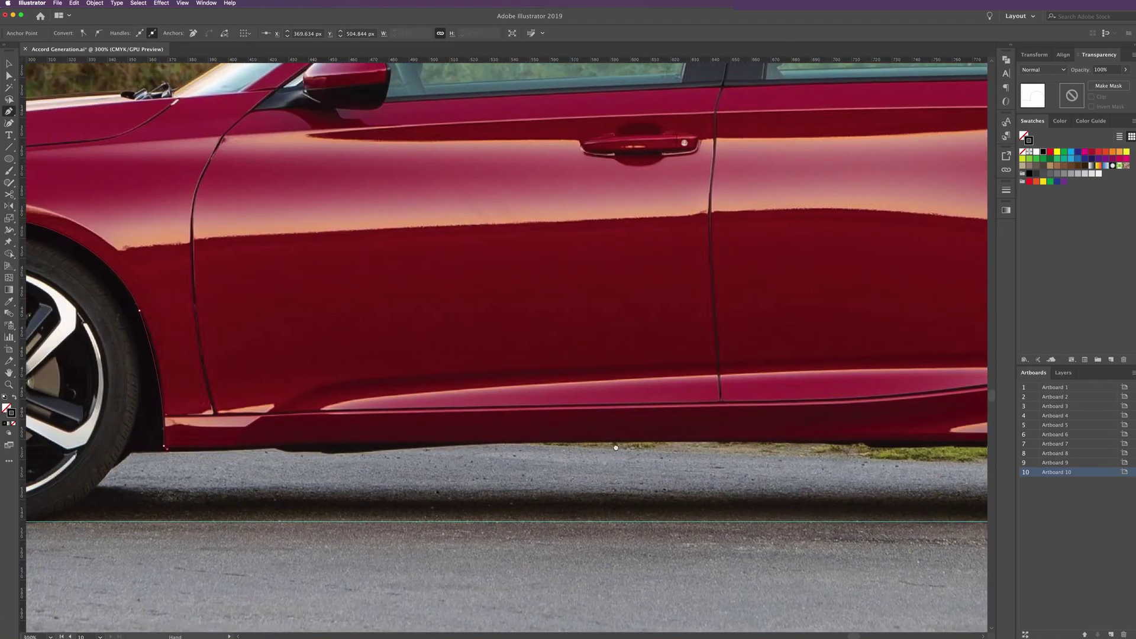
pyautogui.hscroll(6, 616, 448)
pyautogui.click(650, 458)
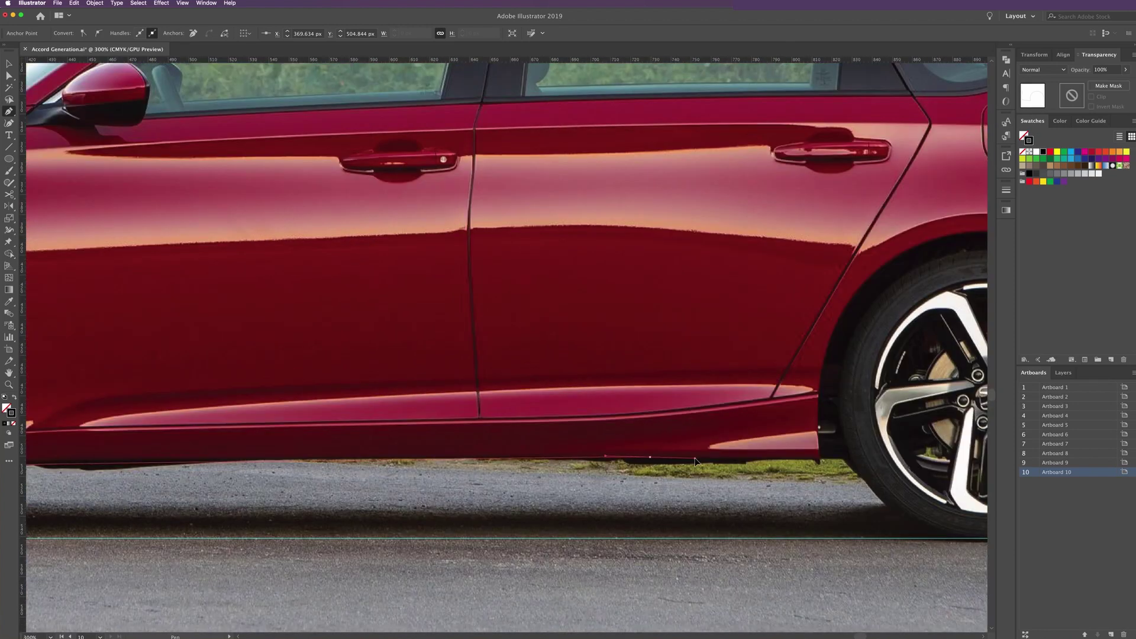
pyautogui.click(695, 457)
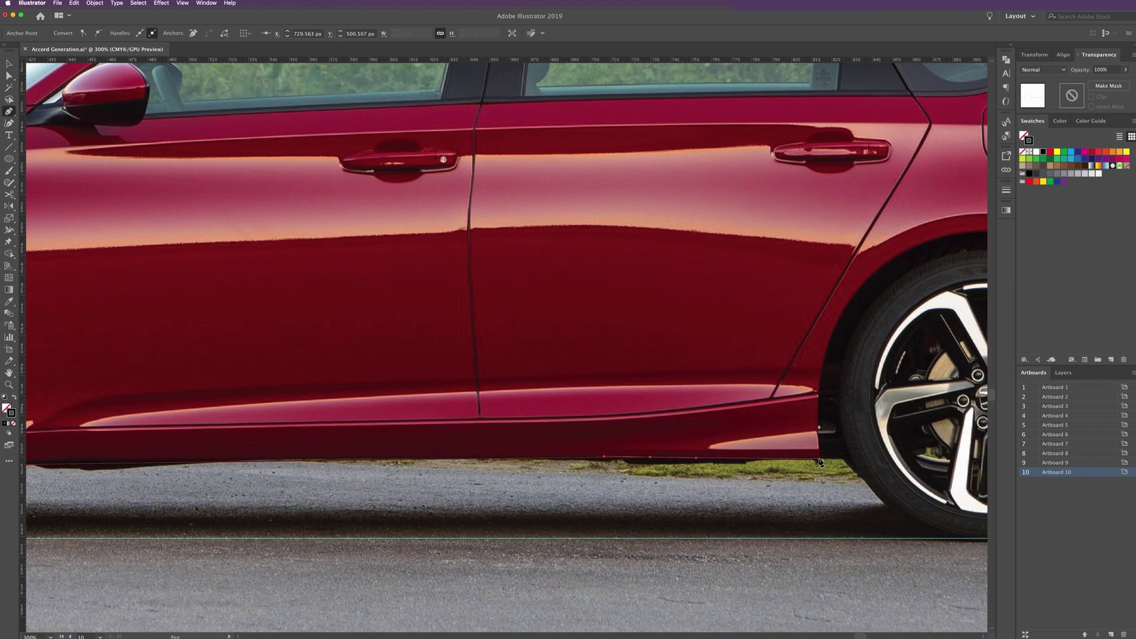
pyautogui.hscroll(7, 820, 461)
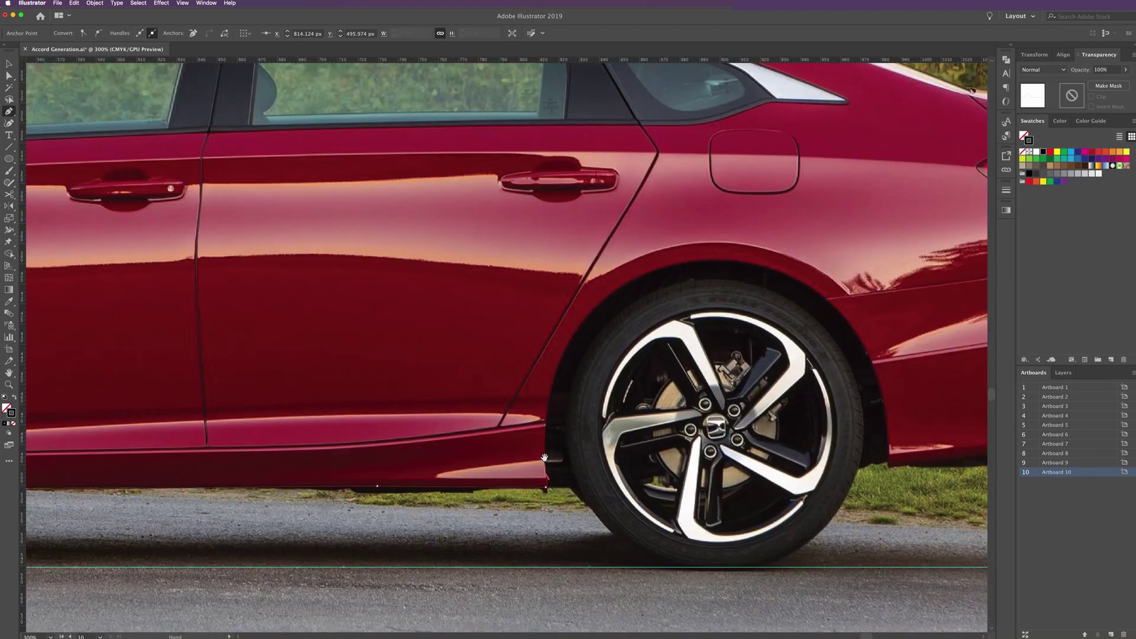
pyautogui.click(546, 486)
pyautogui.click(546, 420)
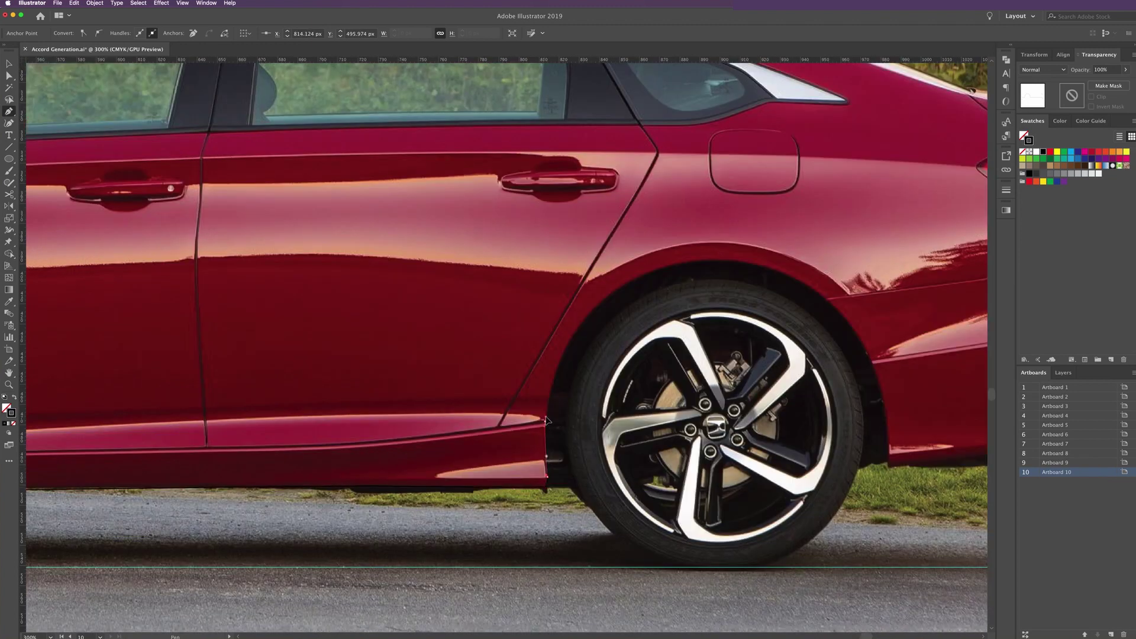
# Curve the outline over the rear wheel arch, ending in a sharp corner at its base
pyautogui.moveTo(546, 421); pyautogui.dragTo(498, 440)
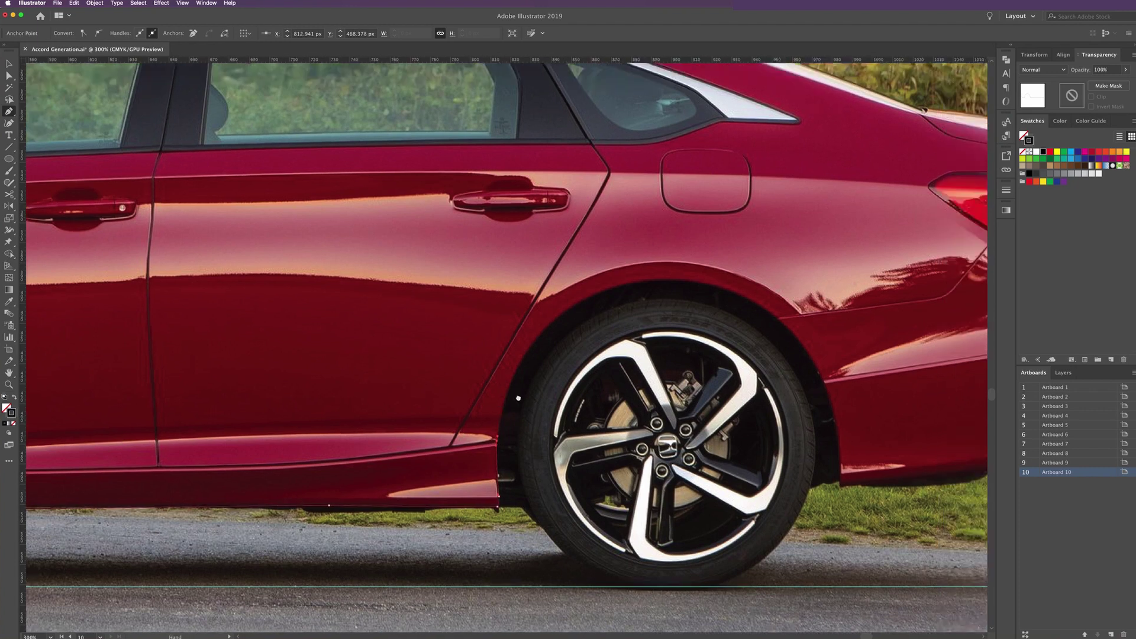
pyautogui.moveTo(518, 398); pyautogui.dragTo(424, 410)
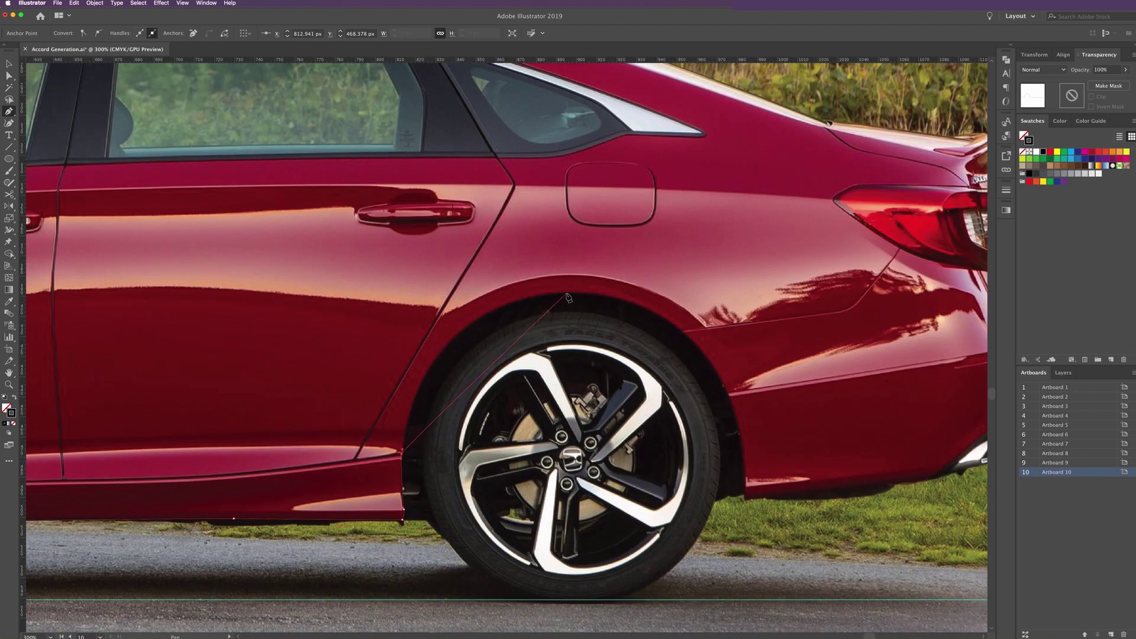
pyautogui.moveTo(566, 294); pyautogui.dragTo(723, 291)
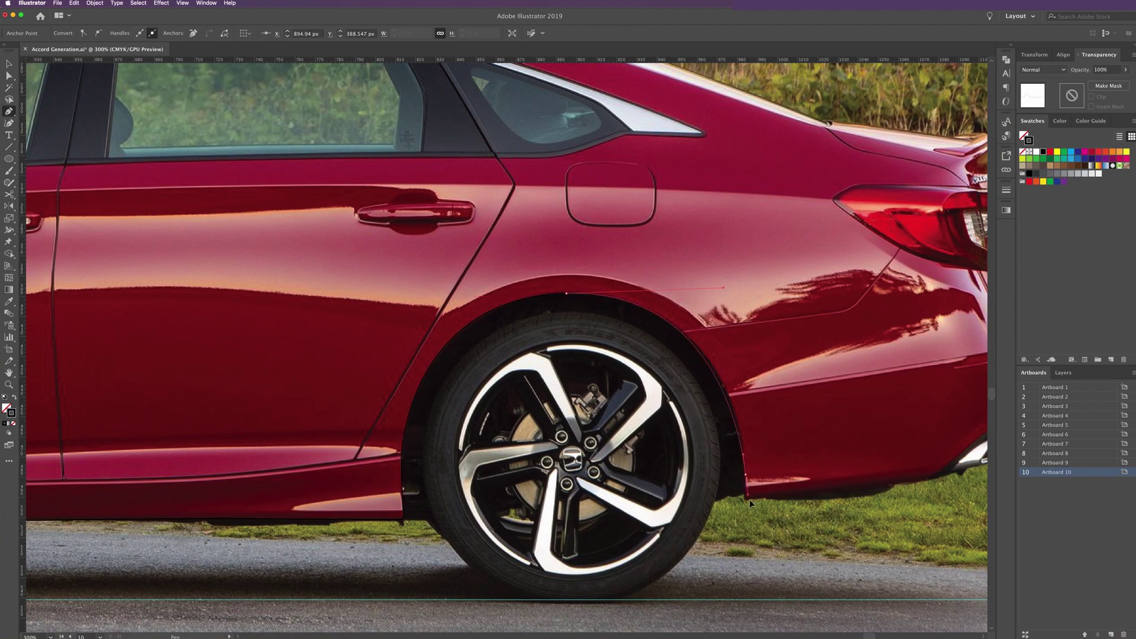
pyautogui.moveTo(745, 474); pyautogui.dragTo(745, 504)
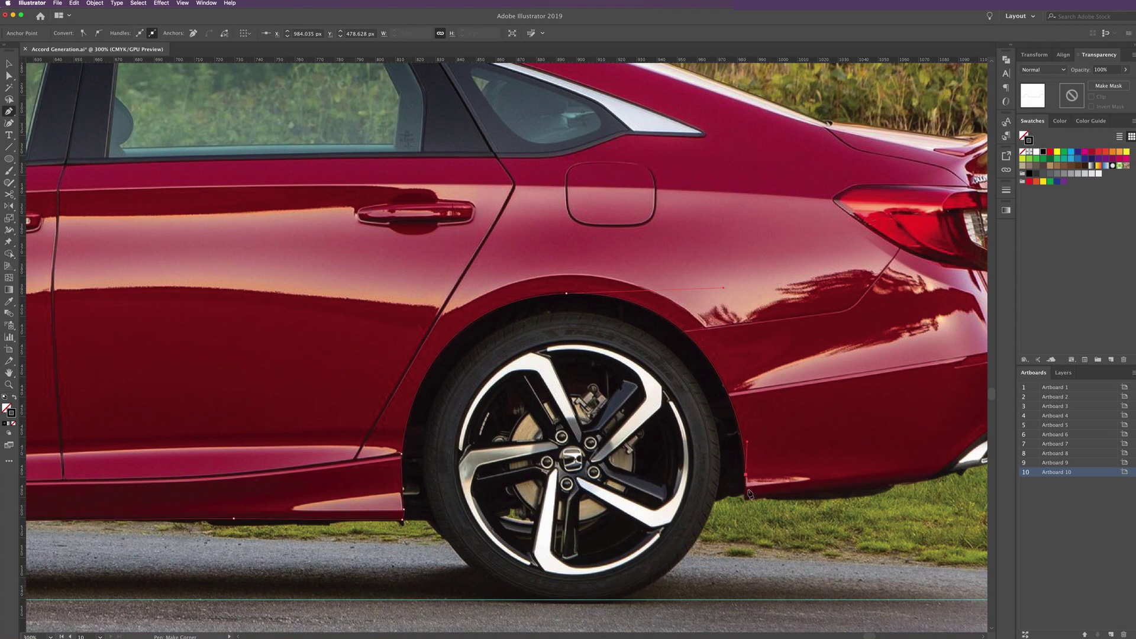
pyautogui.click(746, 479)
# Trace along the rear bumper's bottom and up its lower edge
pyautogui.hscroll(10, 551, 499)
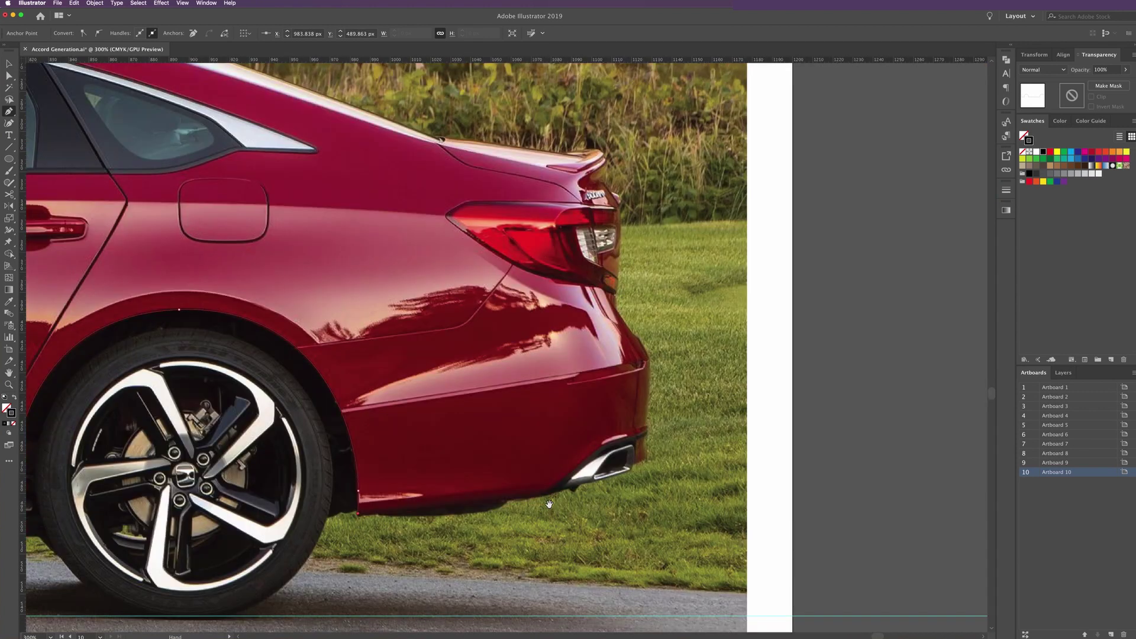
pyautogui.click(550, 493)
pyautogui.click(593, 482)
pyautogui.keyDown('super'); pyautogui.click(634, 471); pyautogui.keyUp('super')
pyautogui.click(641, 462)
pyautogui.keyDown('super'); pyautogui.click(647, 459); pyautogui.keyUp('super')
pyautogui.click(649, 440)
pyautogui.keyDown('super'); pyautogui.click(648, 439); pyautogui.keyUp('super')
pyautogui.keyDown('super'); pyautogui.click(645, 437); pyautogui.keyUp('super')
pyautogui.click(647, 426)
# Continue up the rear edge and taillight to the spoiler tip and trunk lid
pyautogui.keyDown('super'); pyautogui.click(649, 361); pyautogui.keyUp('super')
pyautogui.keyDown('super'); pyautogui.click(640, 341); pyautogui.keyUp('super')
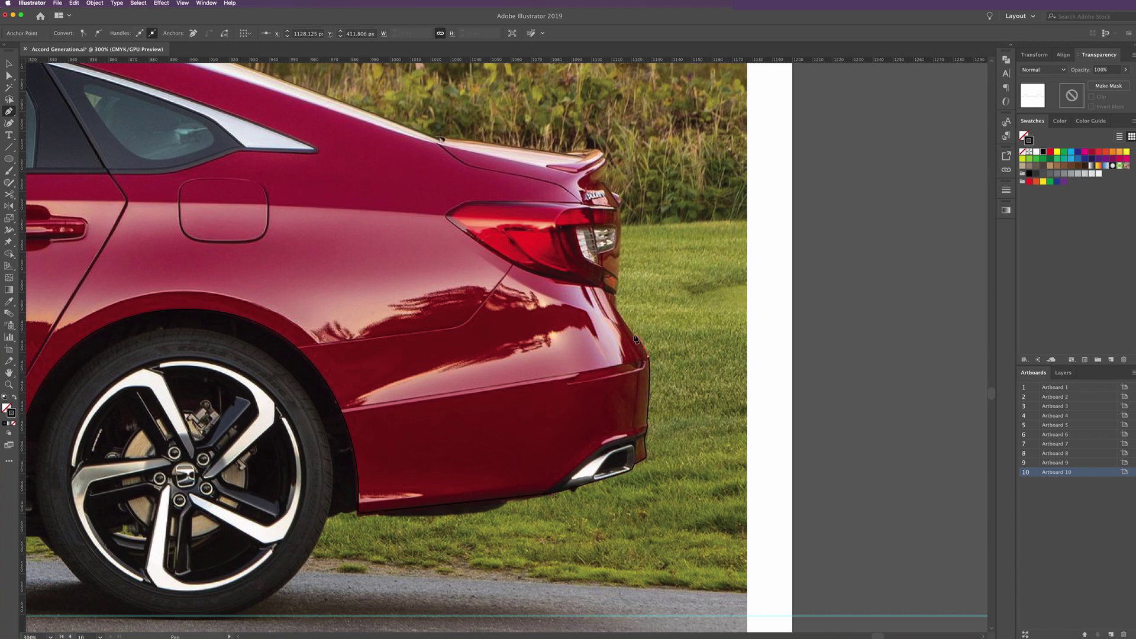
pyautogui.keyDown('super'); pyautogui.click(617, 308); pyautogui.keyUp('super')
pyautogui.click(616, 303)
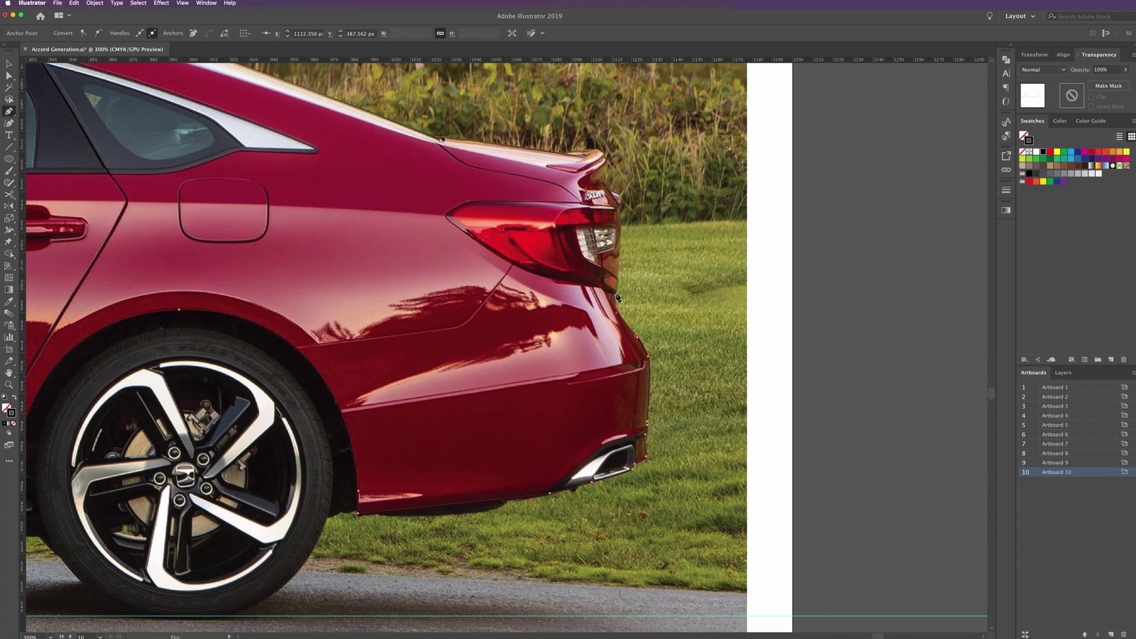
pyautogui.keyDown('super'); pyautogui.click(621, 219); pyautogui.keyUp('super')
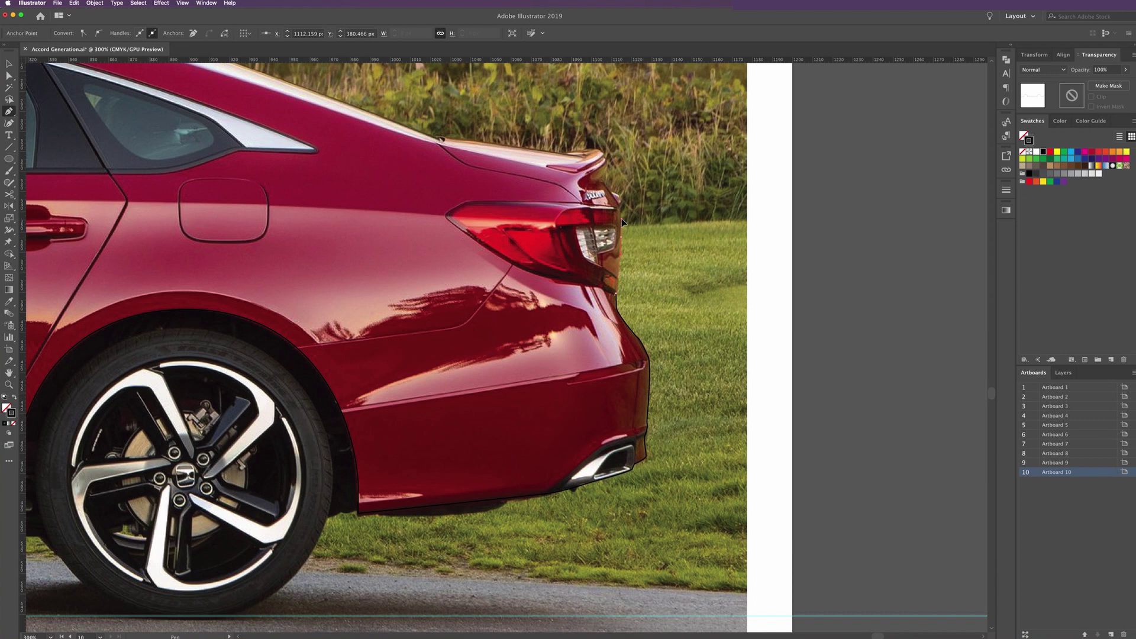
pyautogui.click(621, 218)
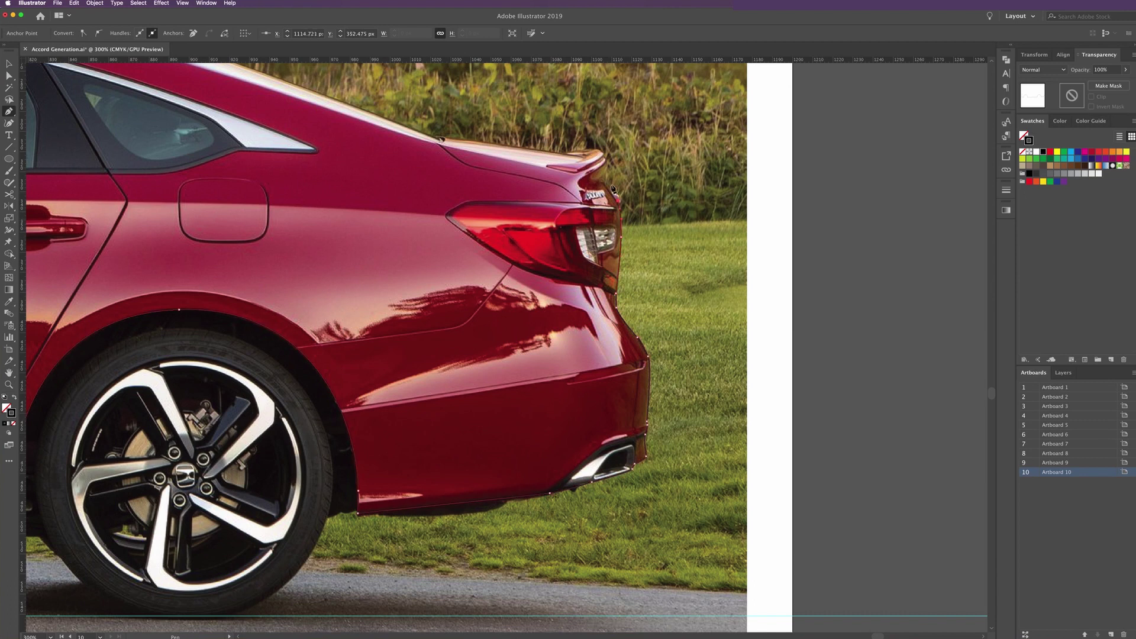
pyautogui.click(616, 194)
pyautogui.click(605, 175)
pyautogui.click(601, 149)
pyautogui.click(568, 156)
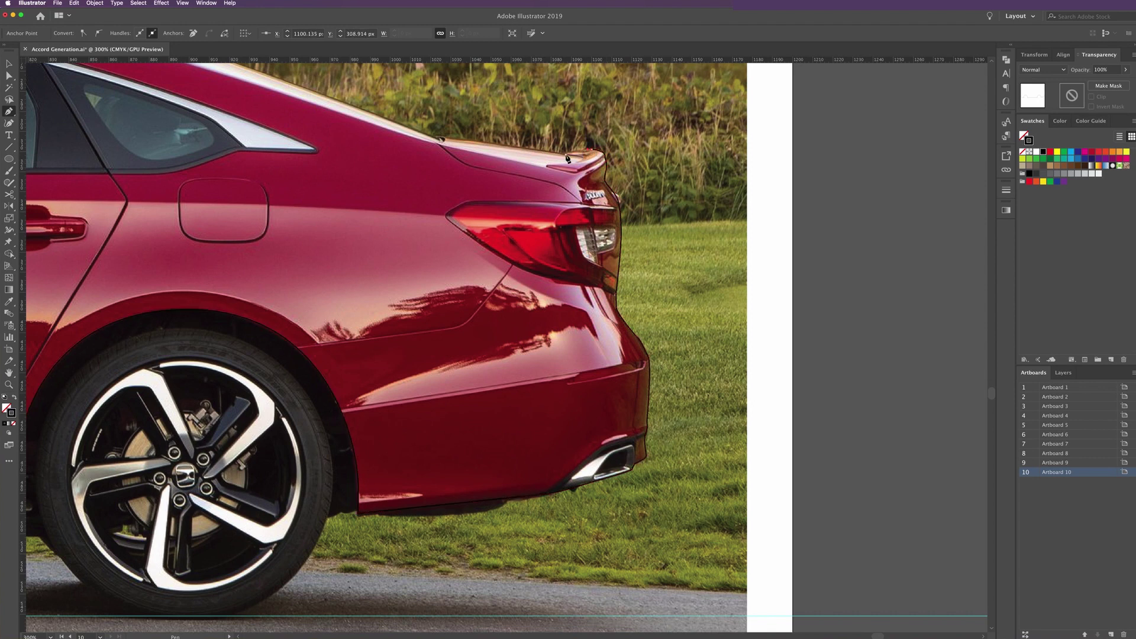
# Trace the trunk lid, sloping rear roofline and roof antenna
pyautogui.moveTo(496, 139); pyautogui.dragTo(598, 223)
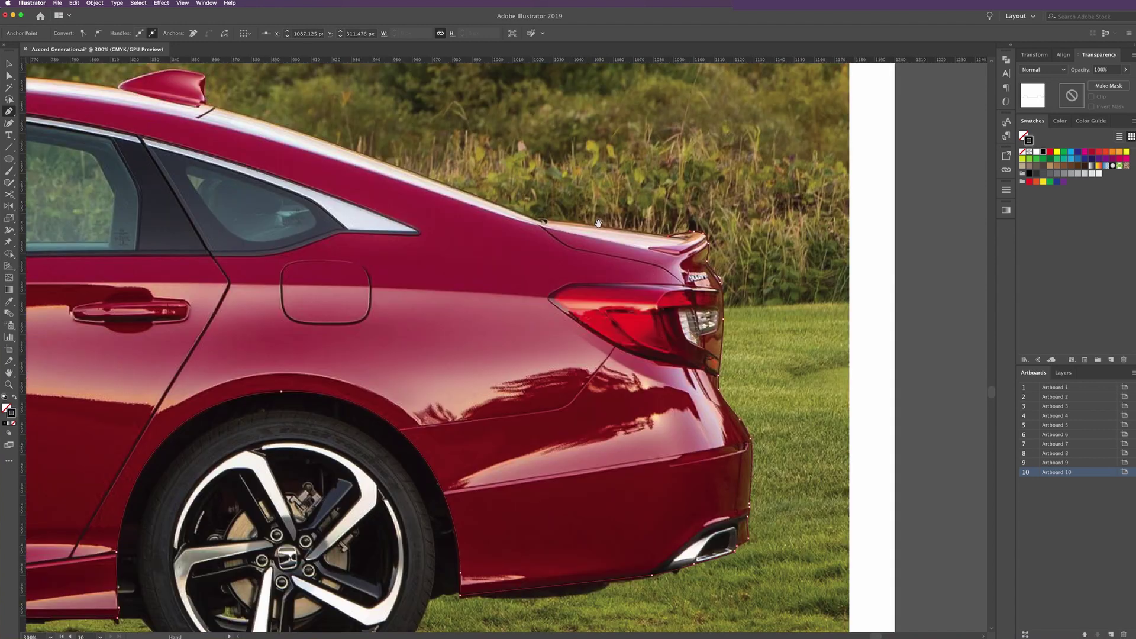
pyautogui.click(543, 223)
pyautogui.moveTo(243, 115); pyautogui.dragTo(323, 160)
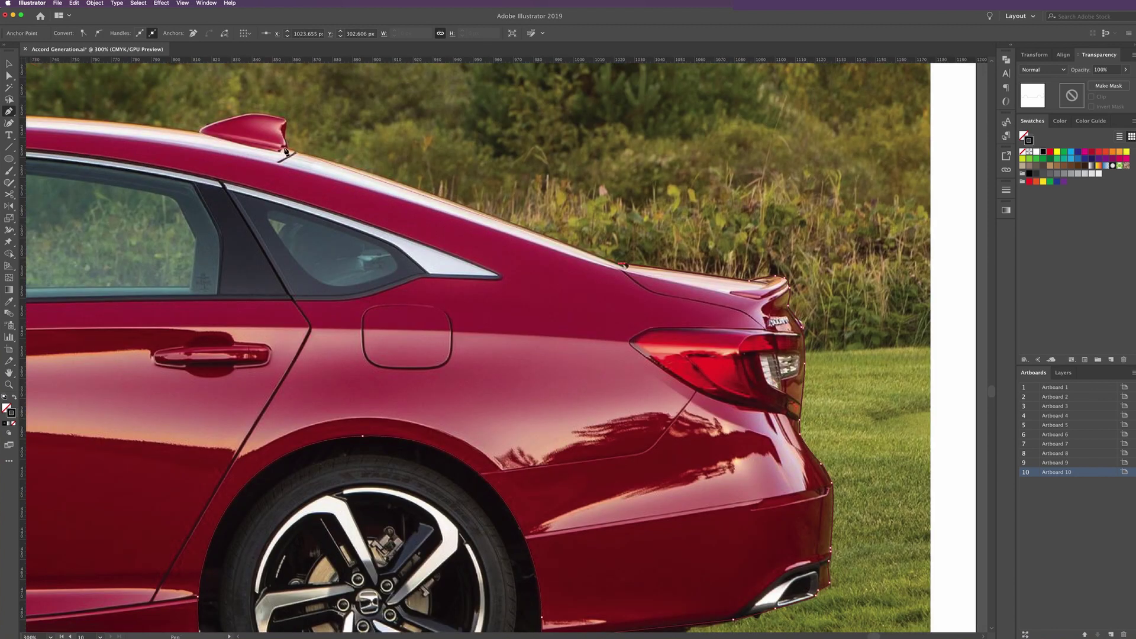
pyautogui.click(215, 135)
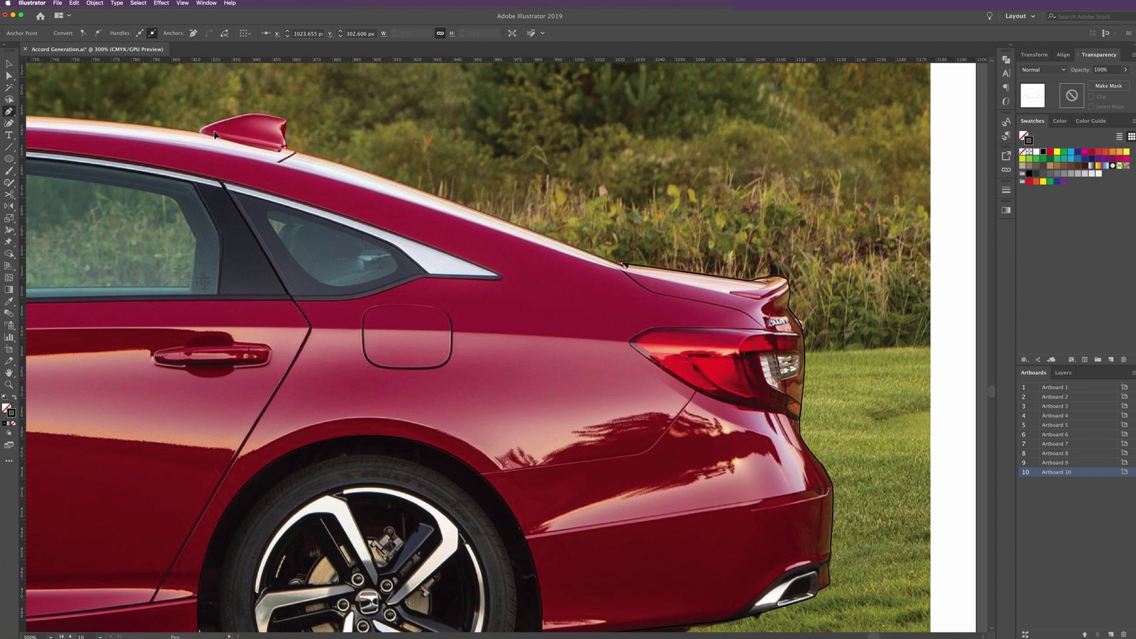
pyautogui.click(287, 151)
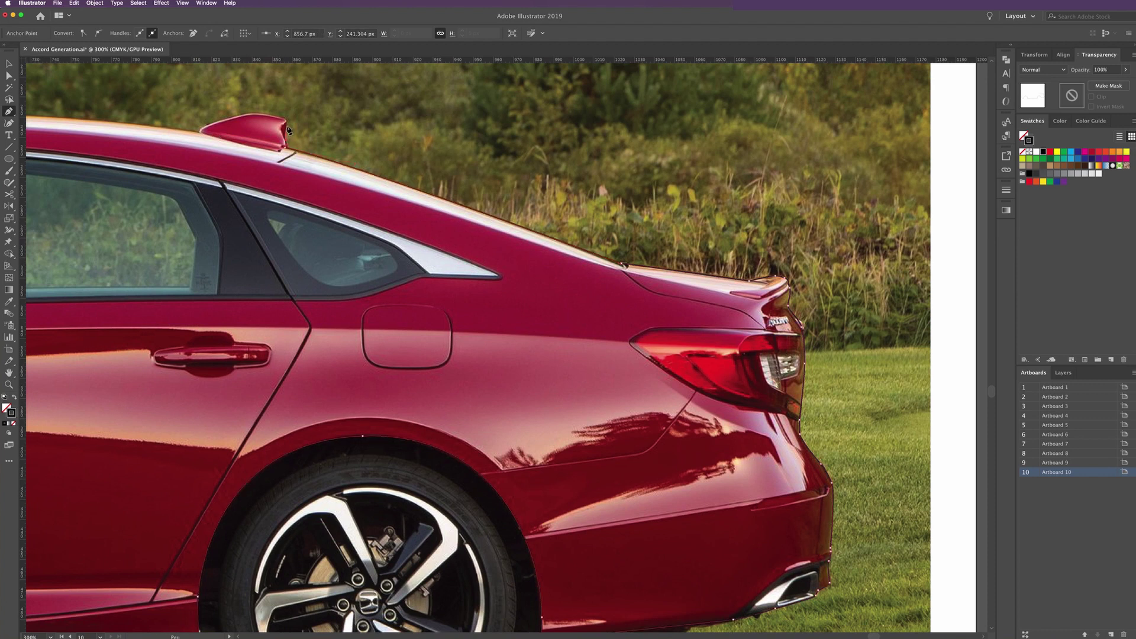
pyautogui.click(288, 129)
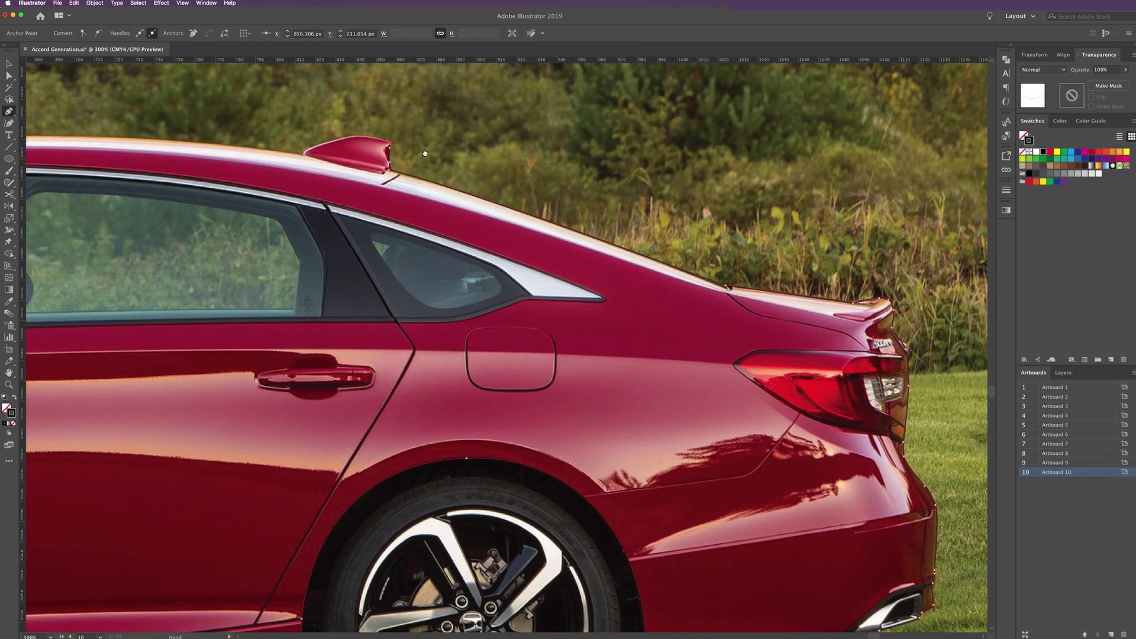
pyautogui.moveTo(284, 122); pyautogui.dragTo(410, 157)
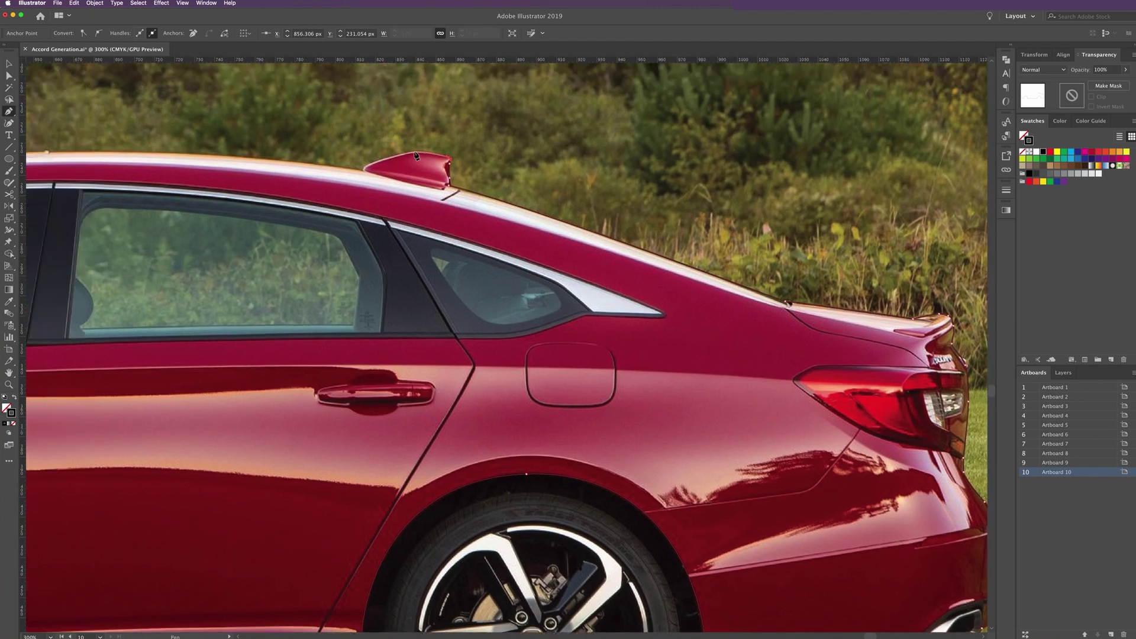
pyautogui.click(412, 155)
pyautogui.click(363, 172)
# Continue the outline down the windshield to where it meets the hood
pyautogui.hscroll(-10, 355, 174)
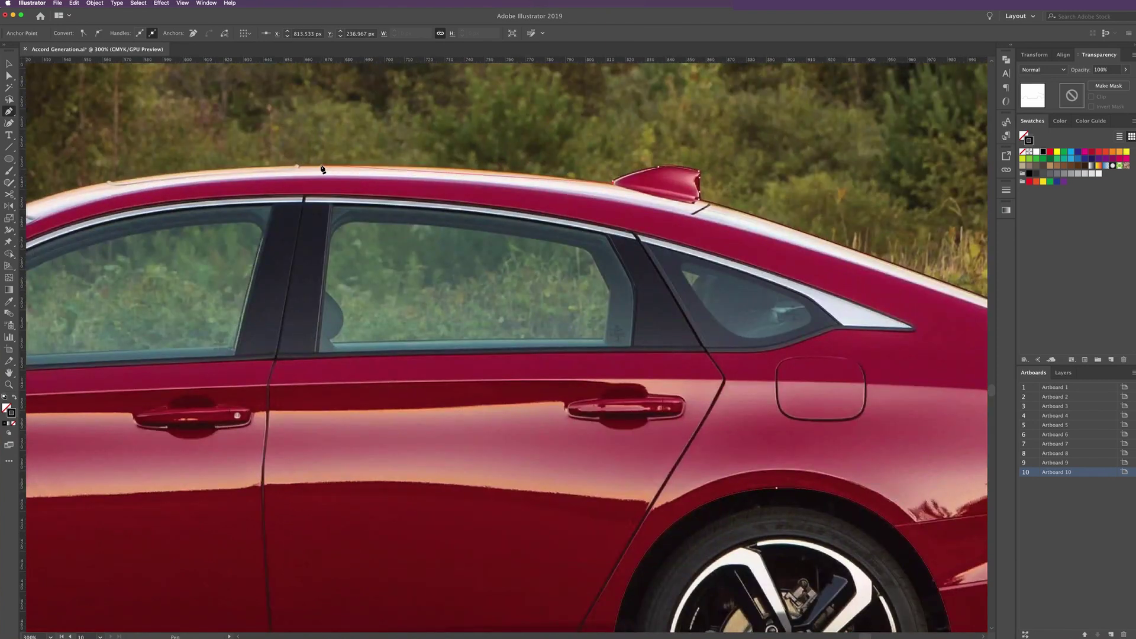
pyautogui.moveTo(202, 172); pyautogui.dragTo(456, 193)
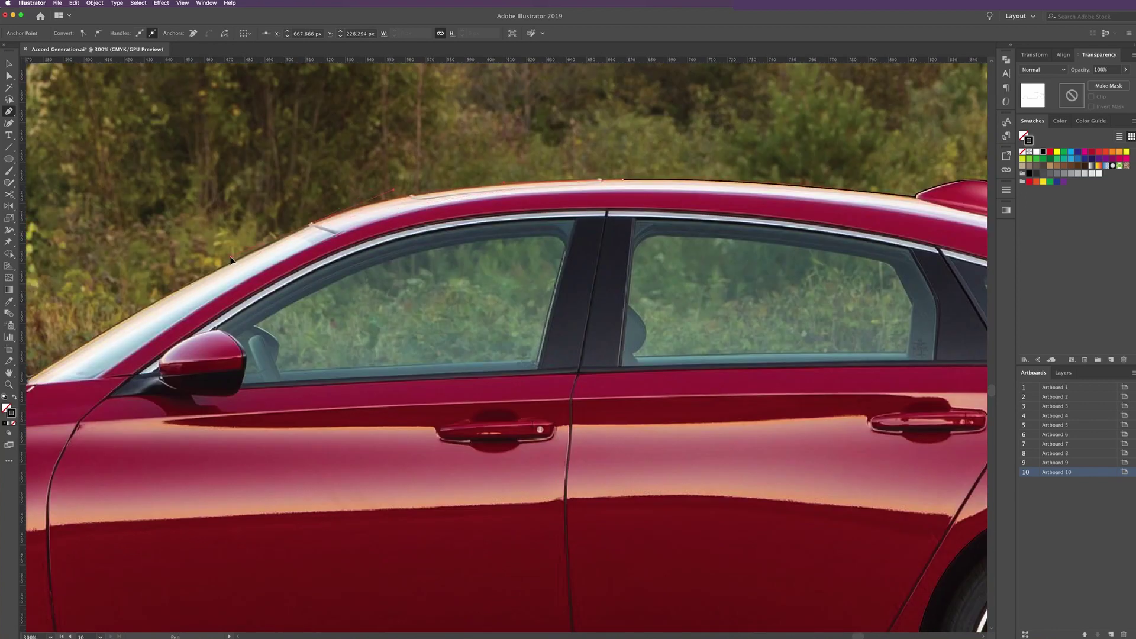
pyautogui.hscroll(-5, 231, 261)
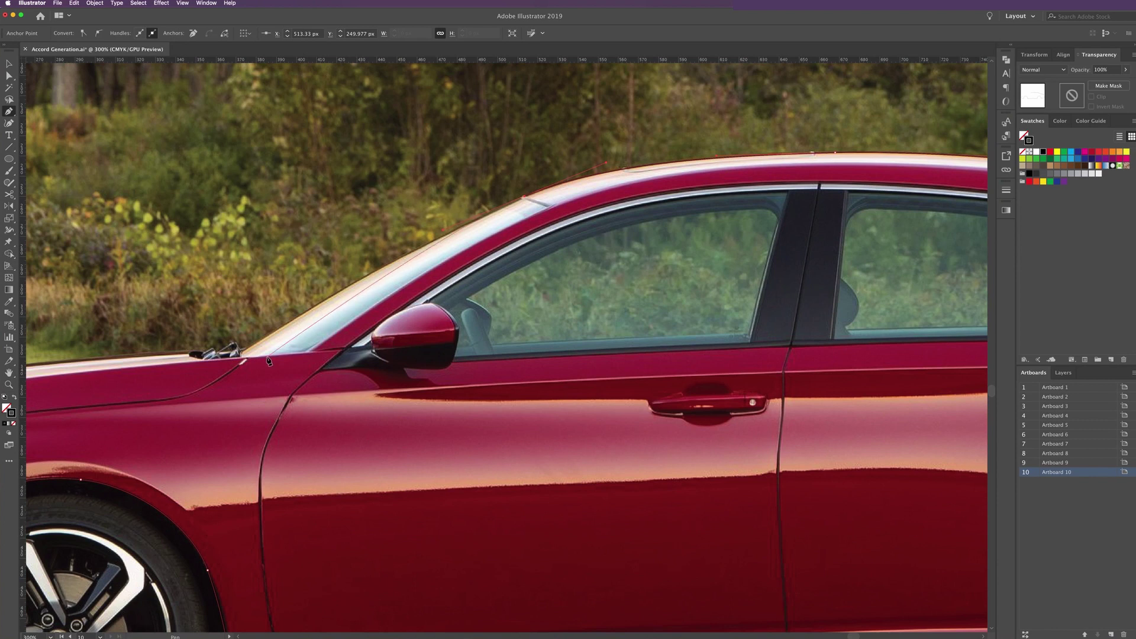
pyautogui.click(245, 355)
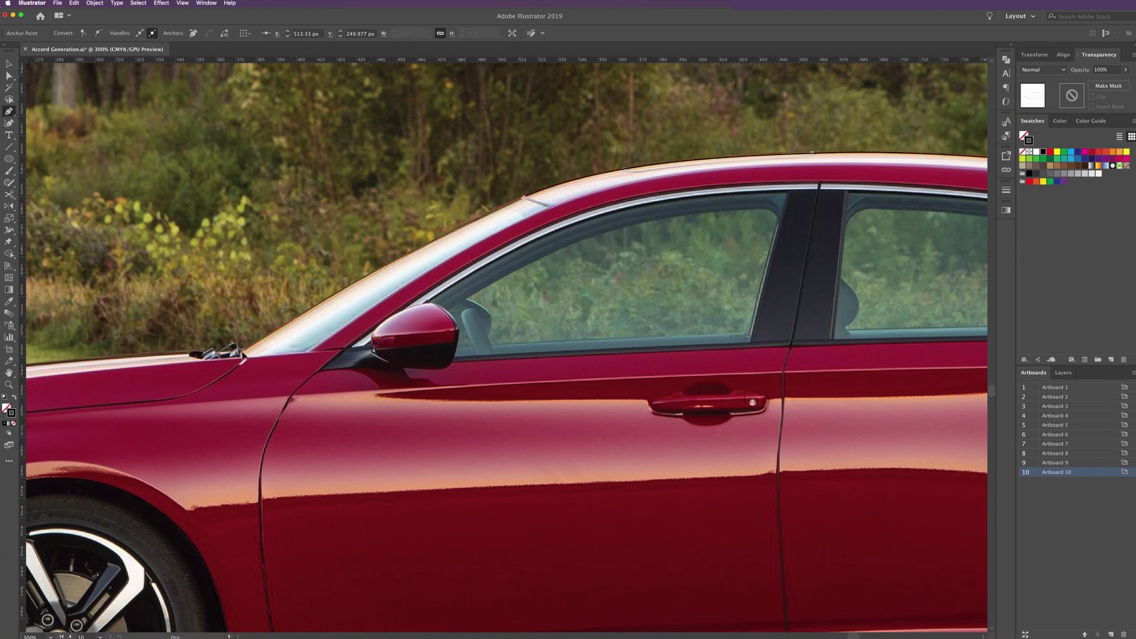
pyautogui.click(230, 356)
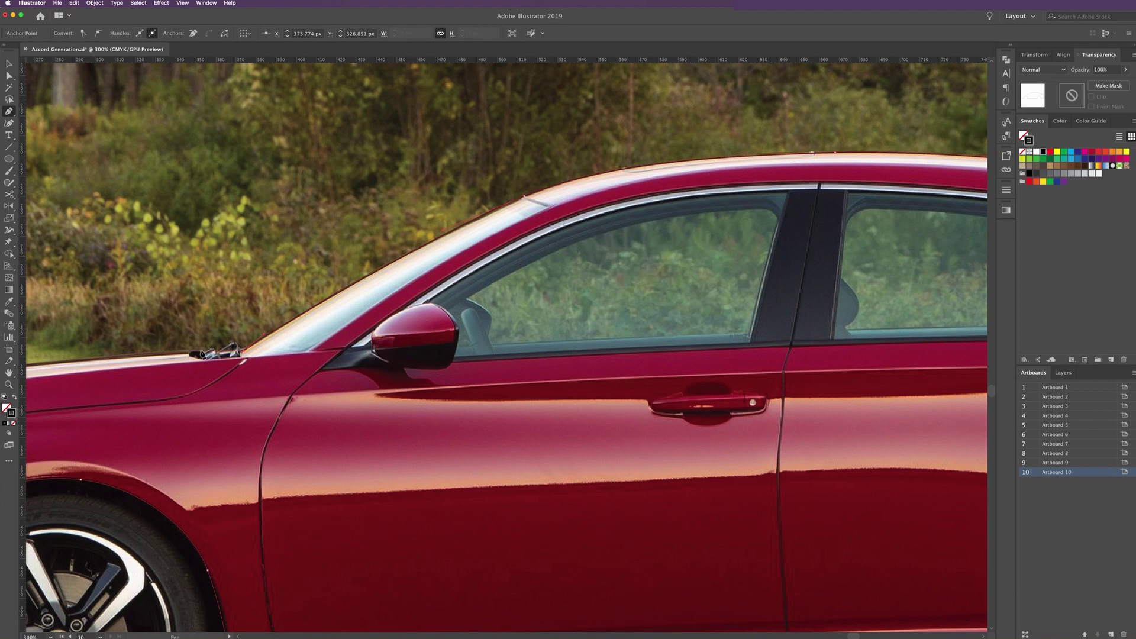
# Run the outline across the hood and close it at the headlight starting point
pyautogui.moveTo(200, 353); pyautogui.dragTo(512, 304)
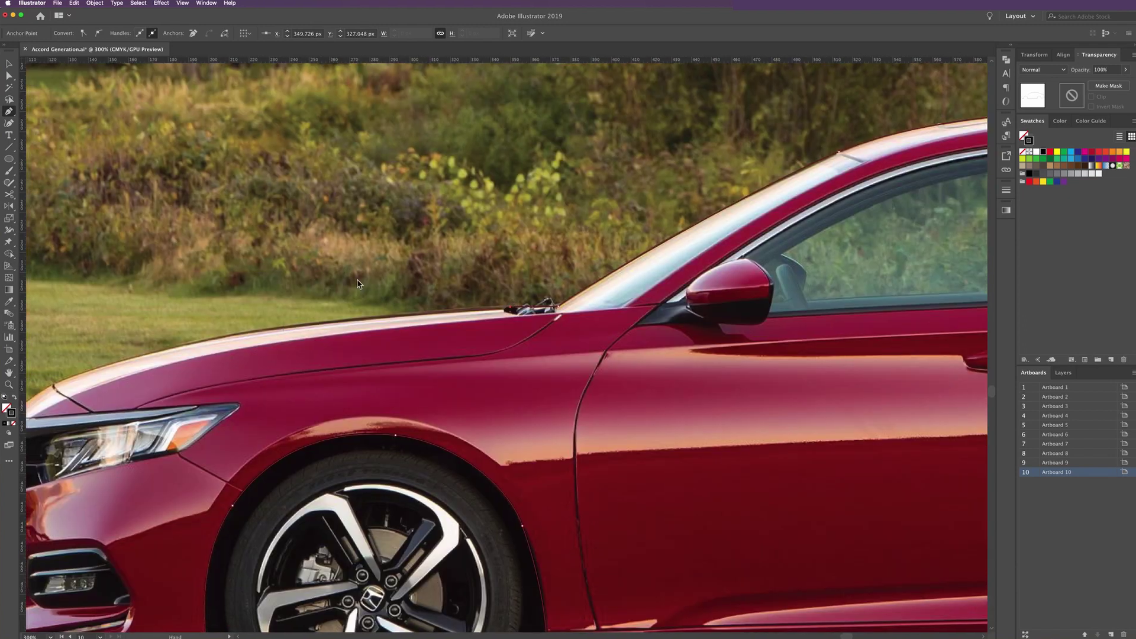
pyautogui.moveTo(76, 396); pyautogui.dragTo(182, 349)
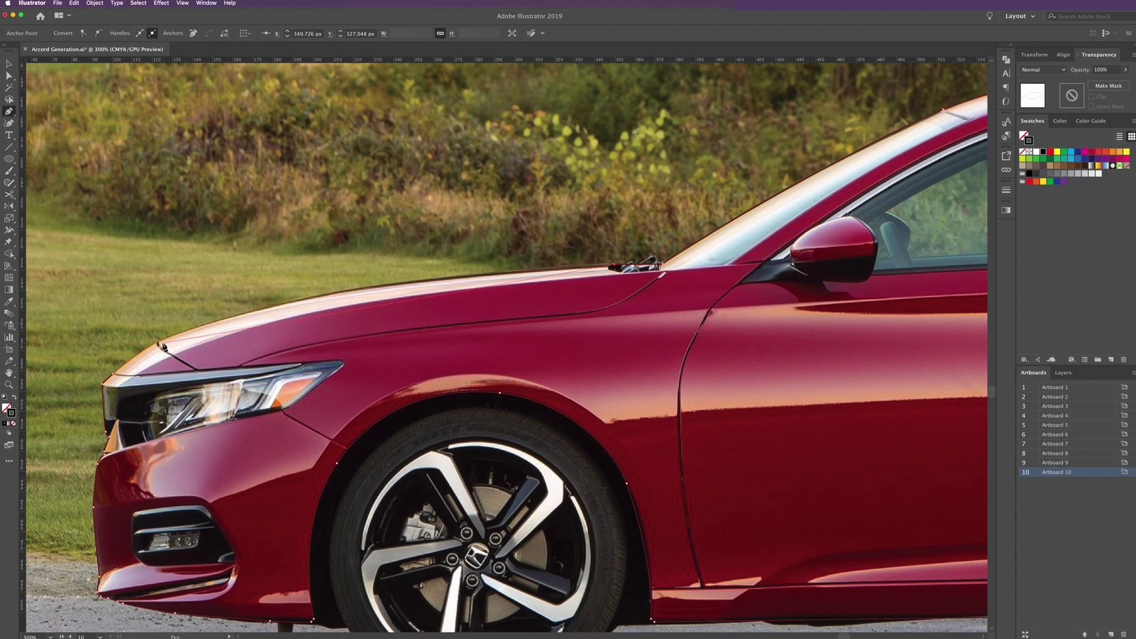
pyautogui.hscroll(-2, 53, 401)
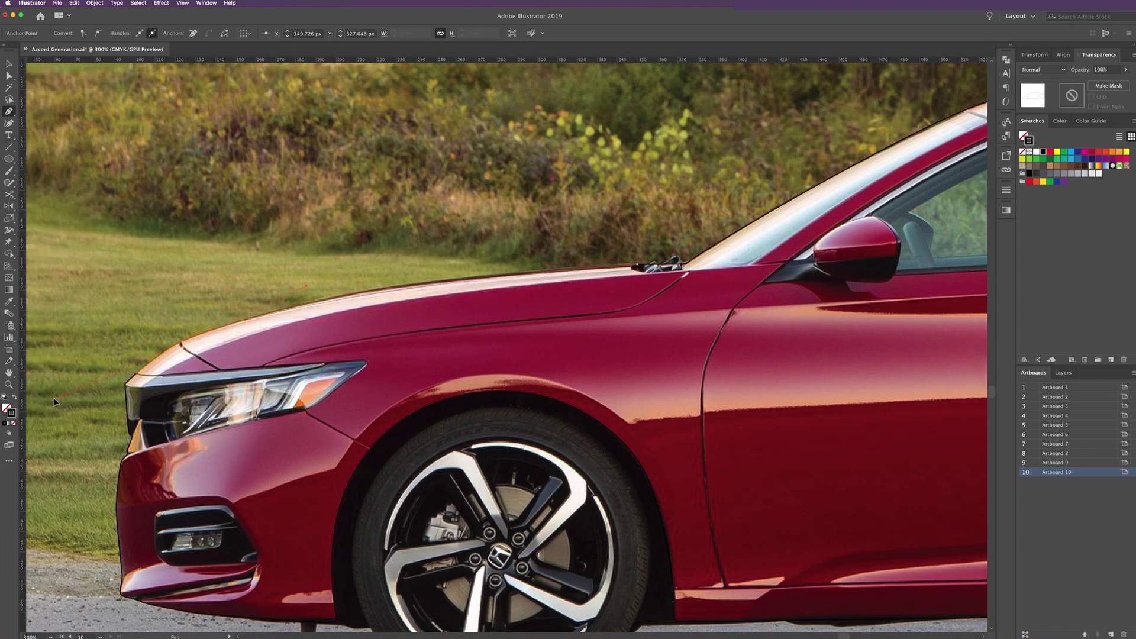
pyautogui.hscroll(-1, 50, 398)
pyautogui.hscroll(-1, 45, 399)
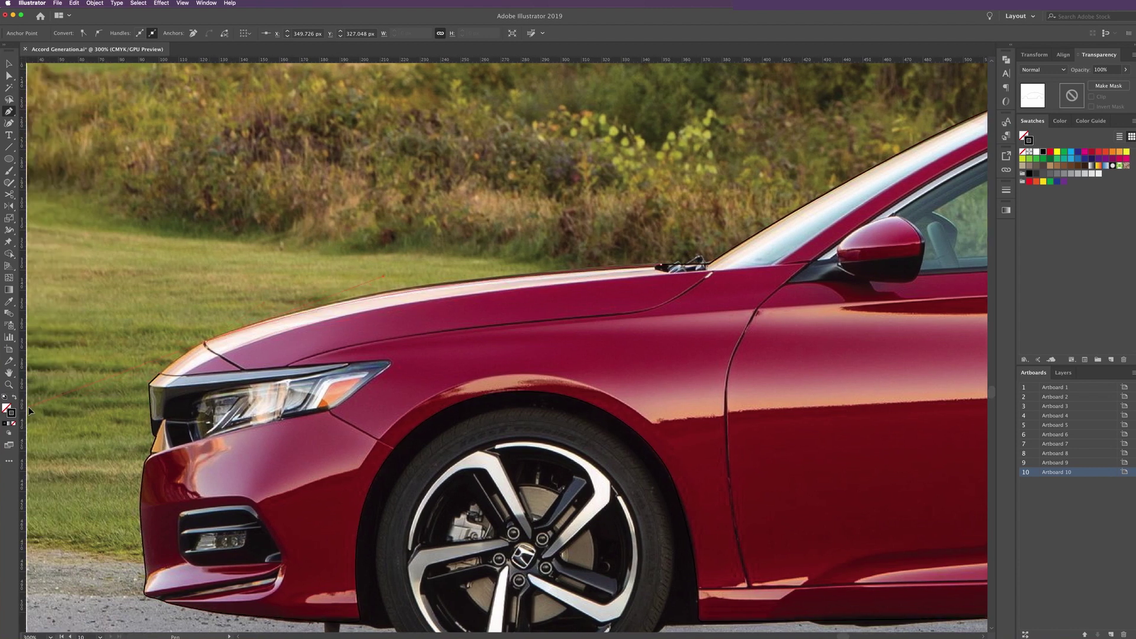
pyautogui.hscroll(-2, 36, 414)
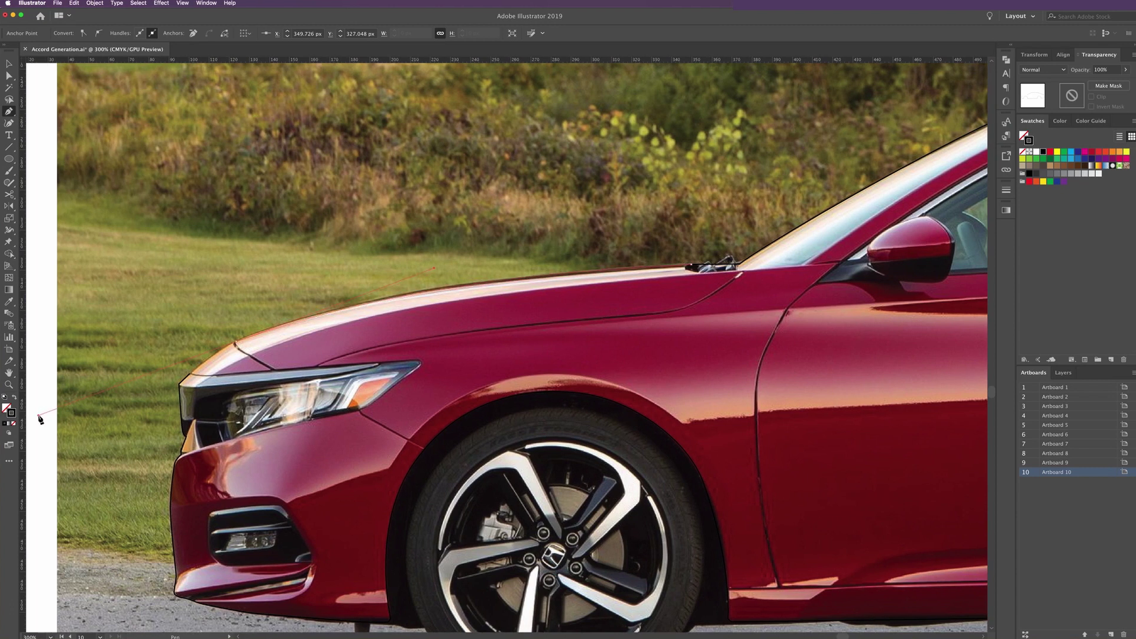
pyautogui.click(38, 415)
pyautogui.click(237, 348)
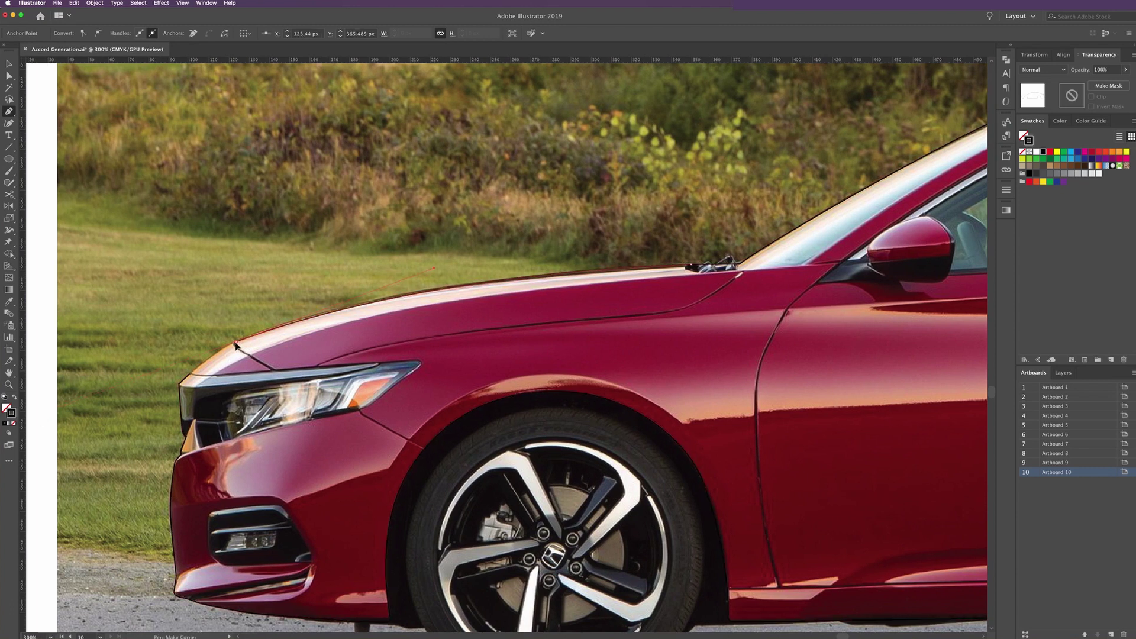
pyautogui.click(181, 390)
# Fit the artboard in the window, clear the selection and return to the Pen tool
pyautogui.hotkey('ctrl', '0')
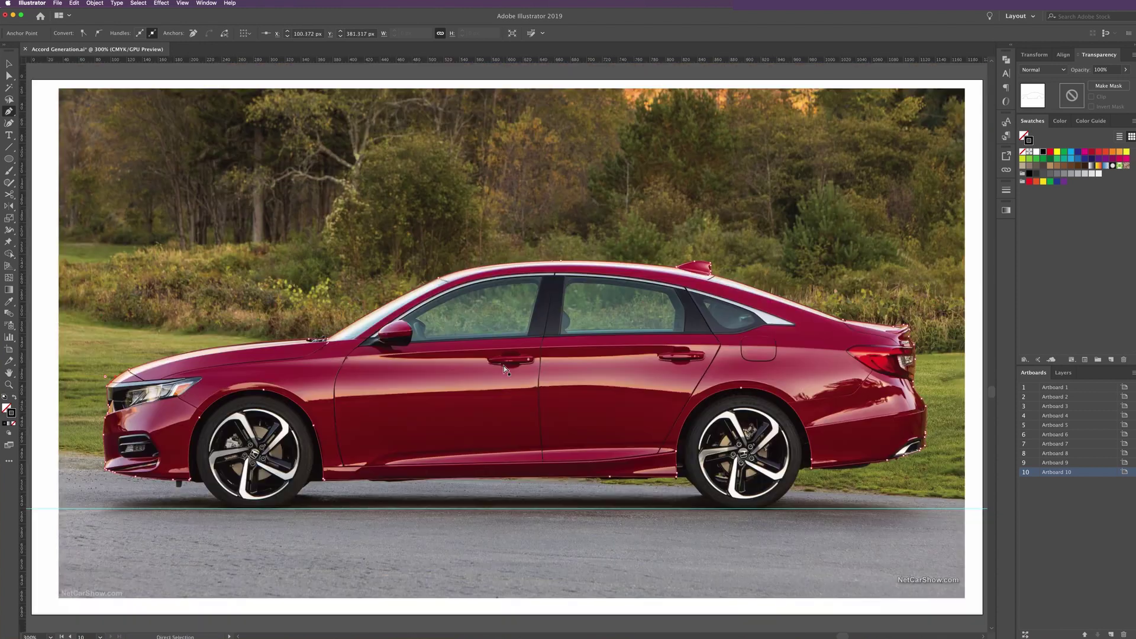
pyautogui.press('v')
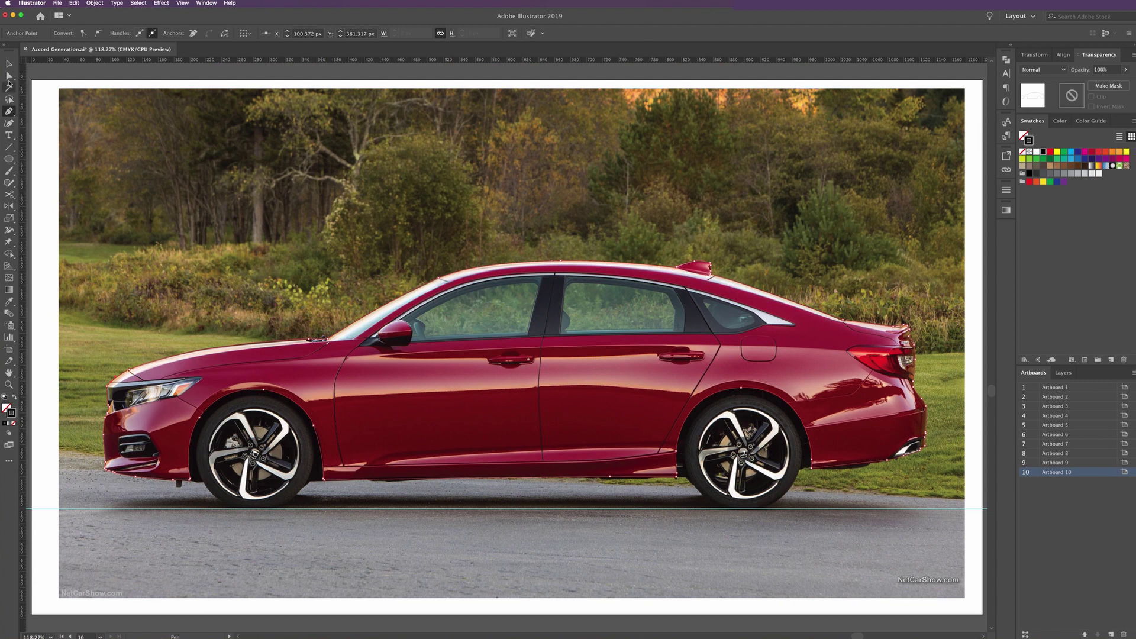
pyautogui.hotkey('ctrl', 'shift', 'a')
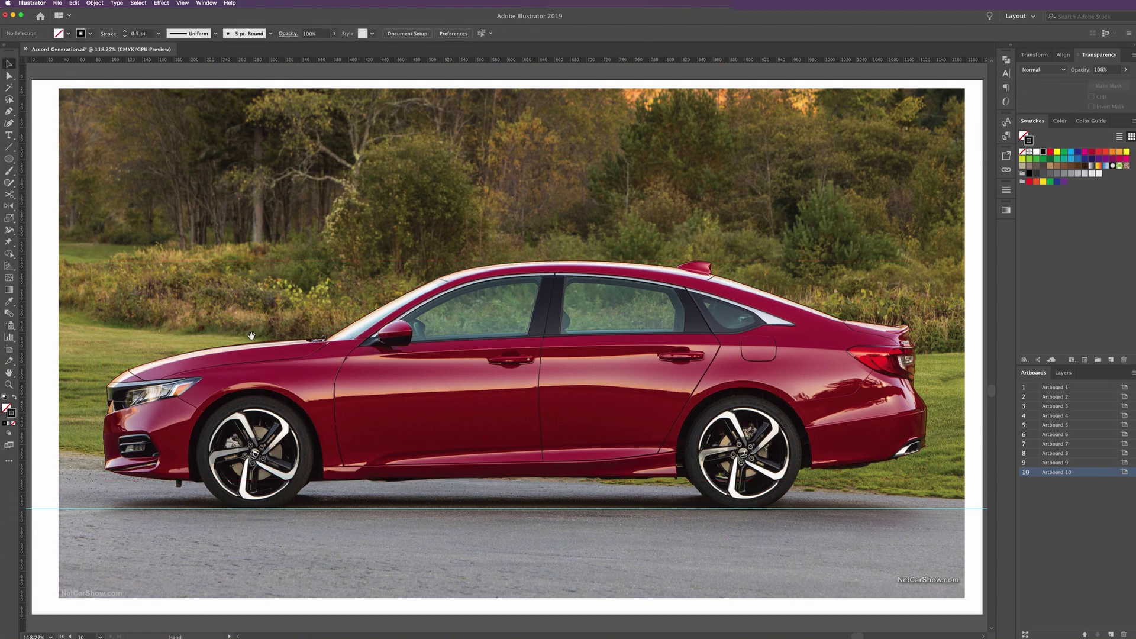
pyautogui.scroll(5, 232, 358)
pyautogui.hscroll(-1, 444, 371)
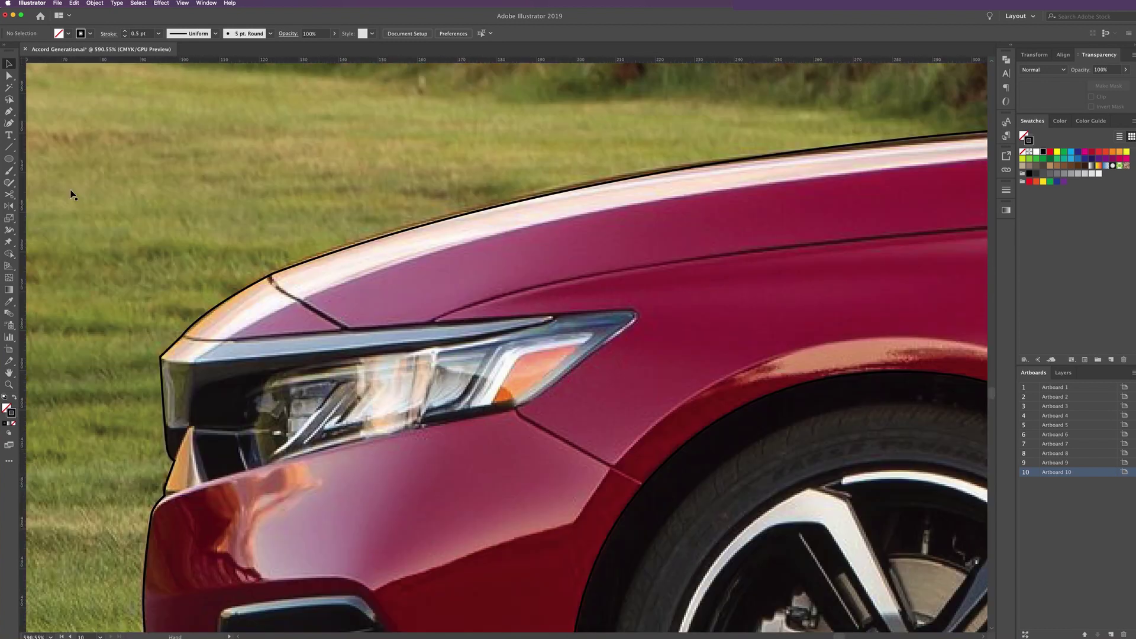
pyautogui.press('p')
# Draw the closed headlight shape along its lower and top edges
pyautogui.click(162, 496)
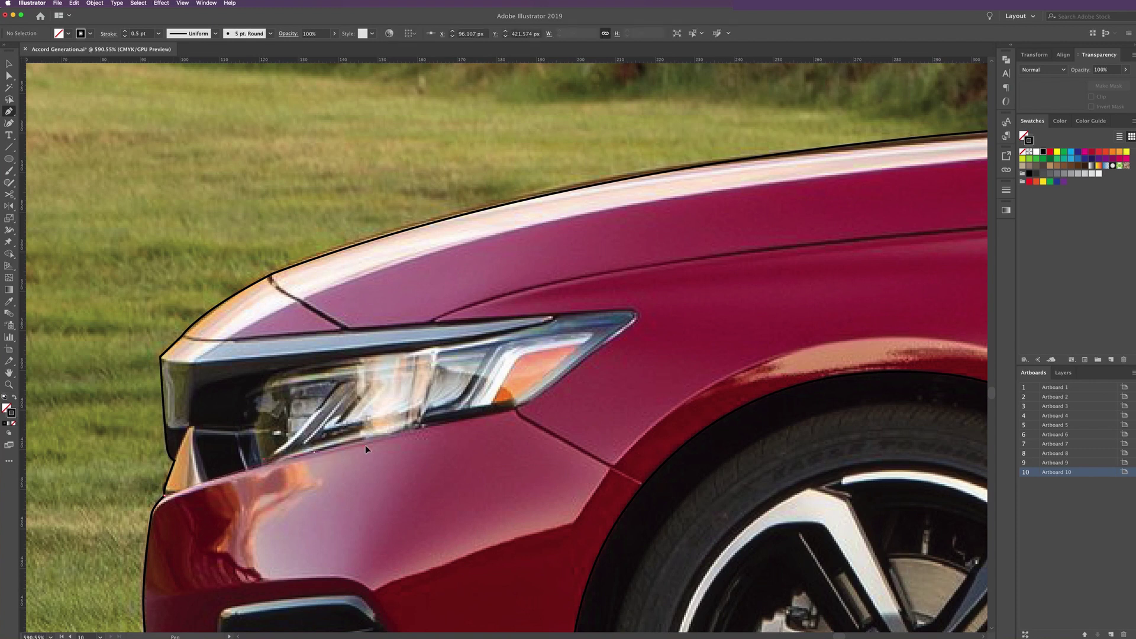
pyautogui.click(317, 453)
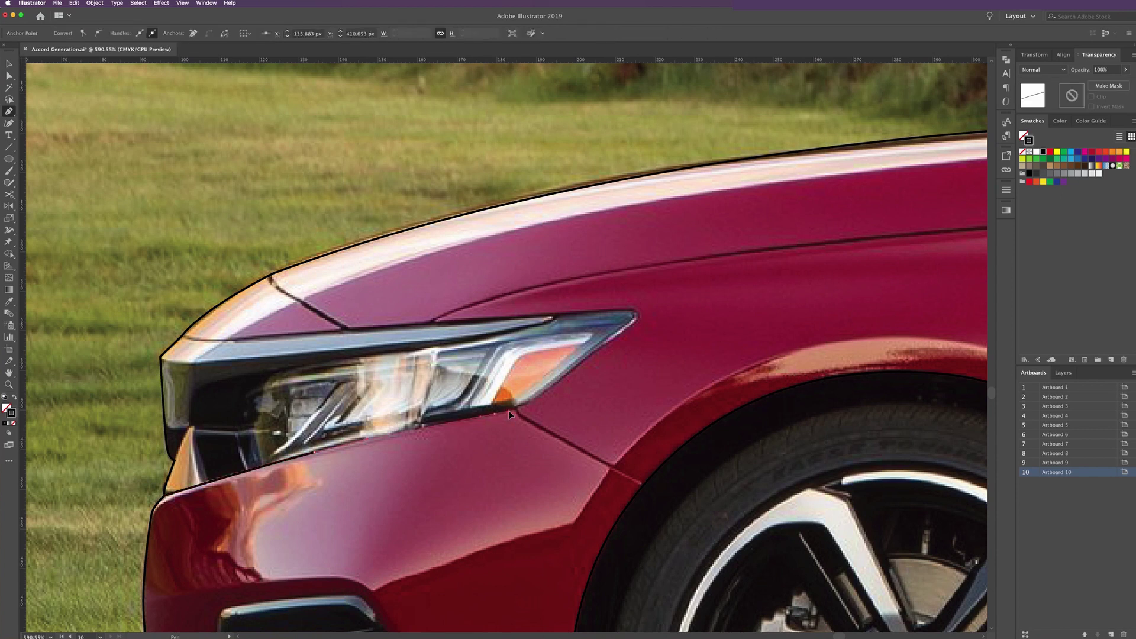
pyautogui.click(533, 400)
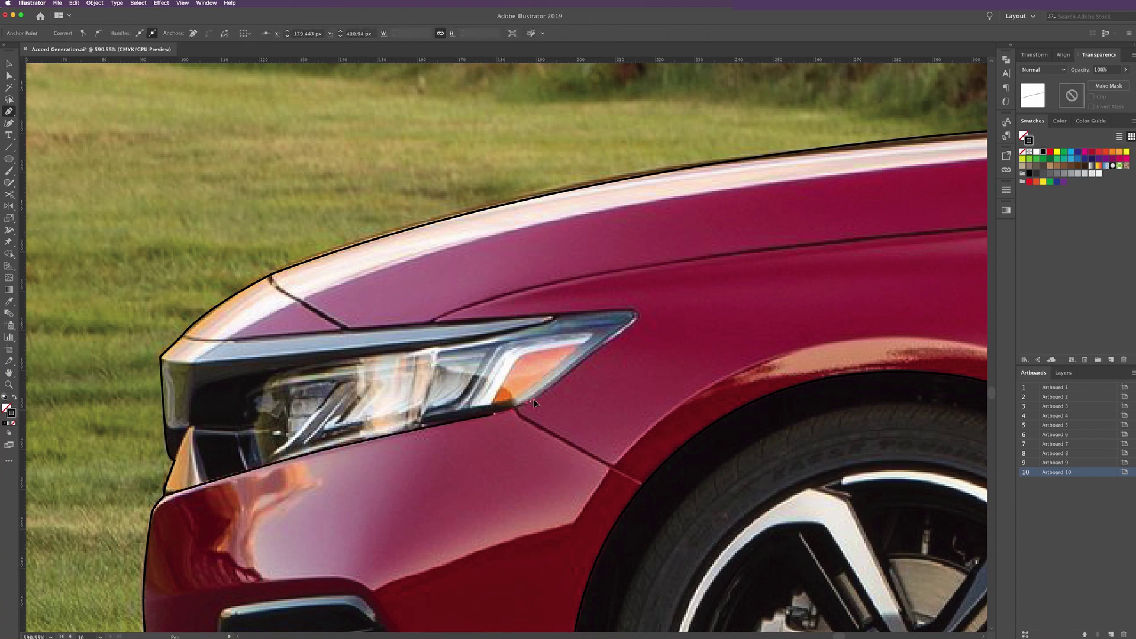
pyautogui.click(637, 320)
pyautogui.click(319, 332)
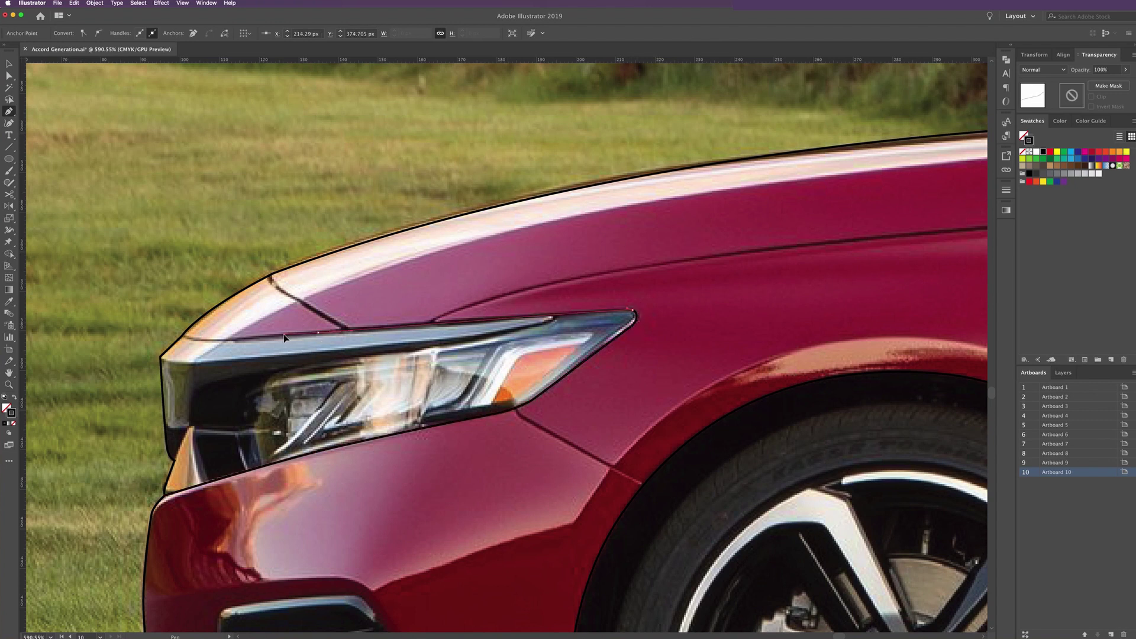
pyautogui.click(284, 335)
pyautogui.moveTo(182, 336); pyautogui.dragTo(172, 324)
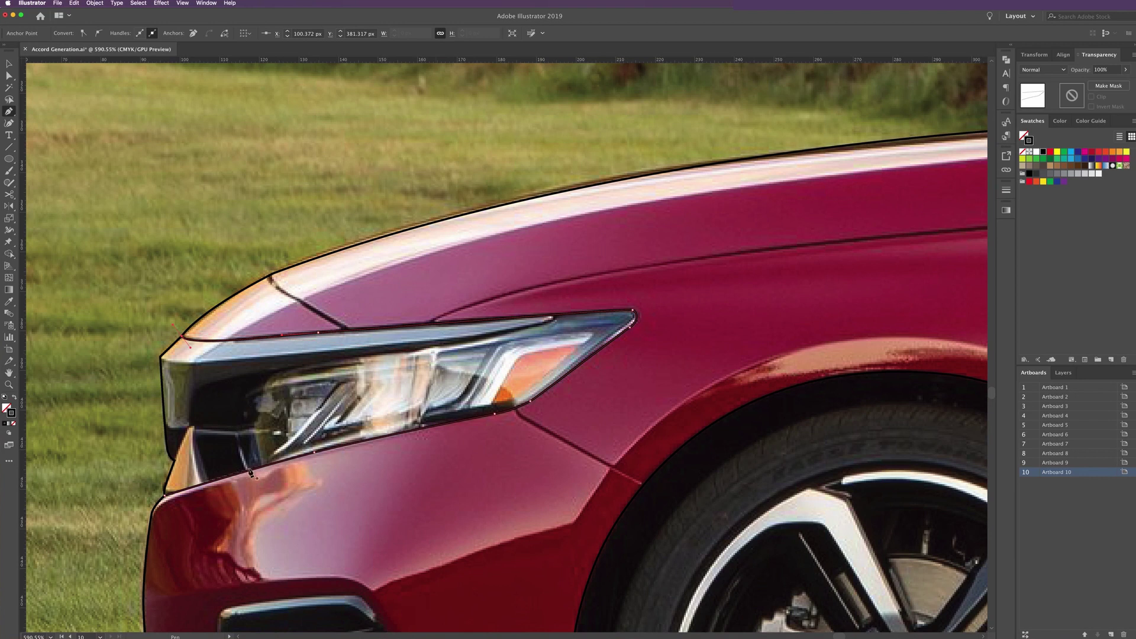
# Draw the short line from the hood's front edge down to the headlight top
pyautogui.keyDown('super'); pyautogui.click(282, 293); pyautogui.keyUp('super')
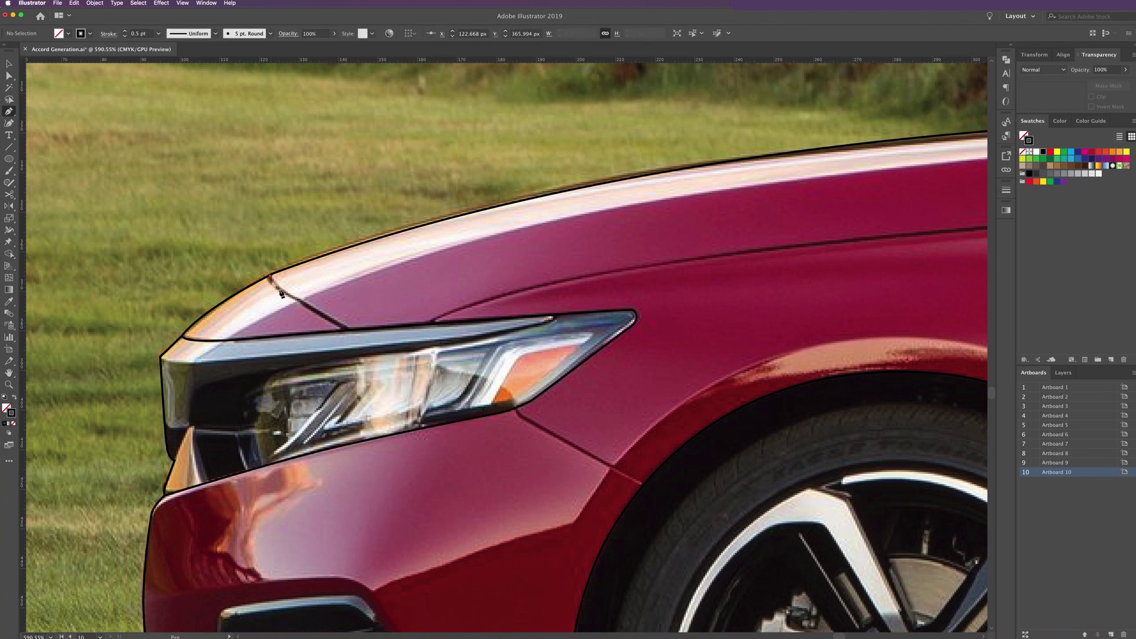
pyautogui.click(269, 276)
pyautogui.click(353, 330)
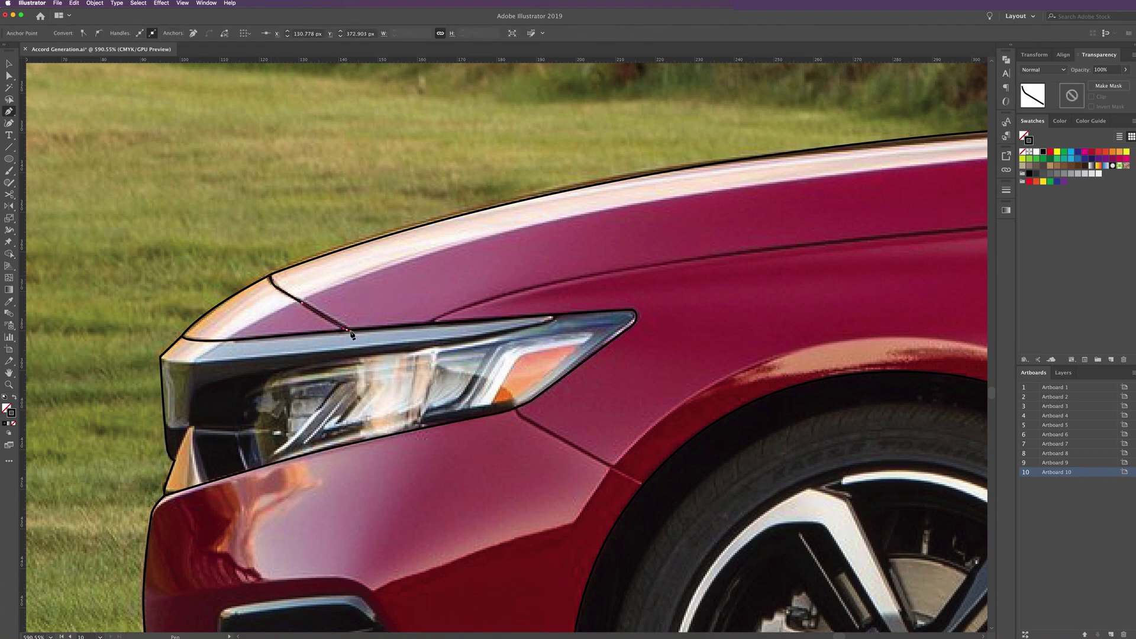
pyautogui.moveTo(353, 335); pyautogui.dragTo(350, 330)
pyautogui.press('space')
pyautogui.scroll(-1, 412, 320)
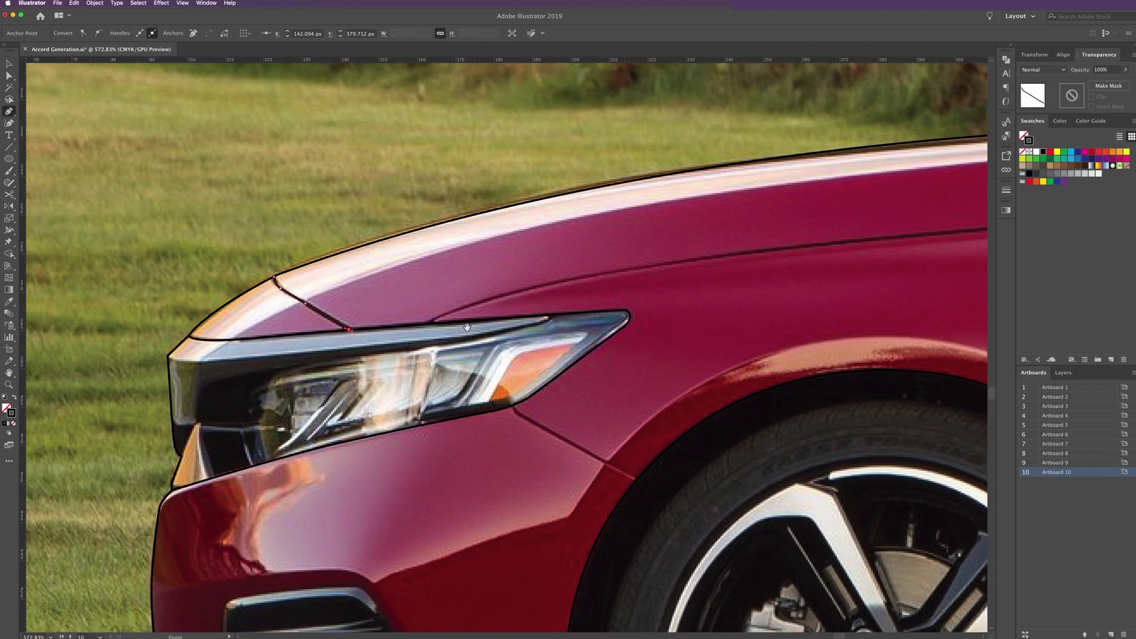
pyautogui.moveTo(462, 329)
pyautogui.mouseDown()
pyautogui.moveTo(340, 352)
pyautogui.moveTo(336, 305)
pyautogui.mouseUp()
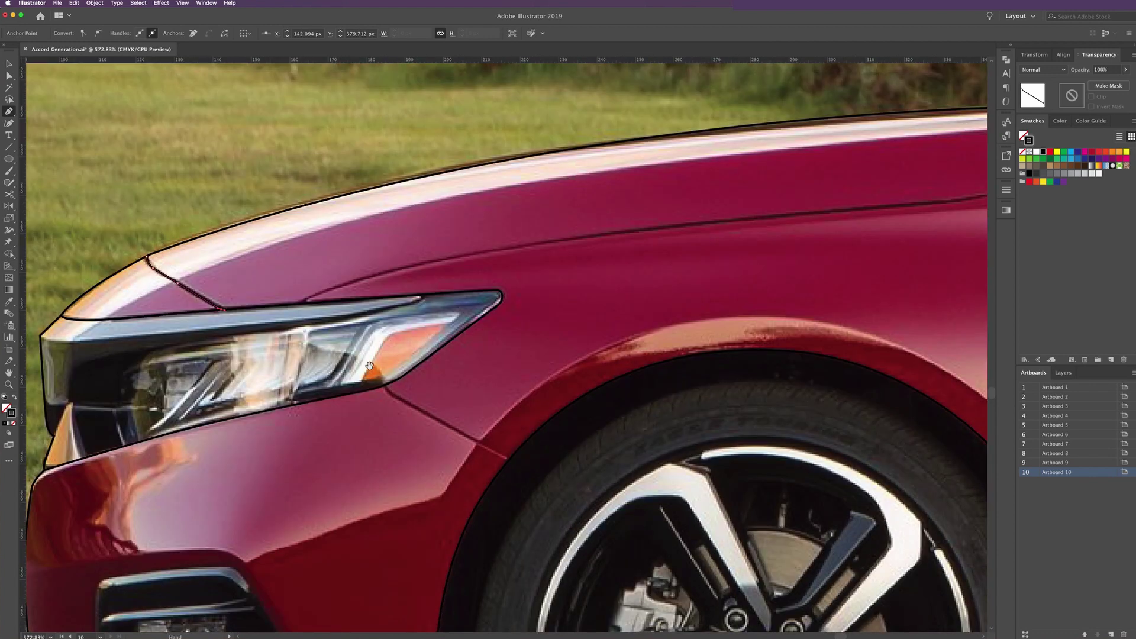
pyautogui.click(386, 387)
# Trace the seam running down from the headlight corner toward the bumper
pyautogui.click(476, 443)
pyautogui.click(509, 458)
pyautogui.moveTo(467, 385); pyautogui.dragTo(349, 426)
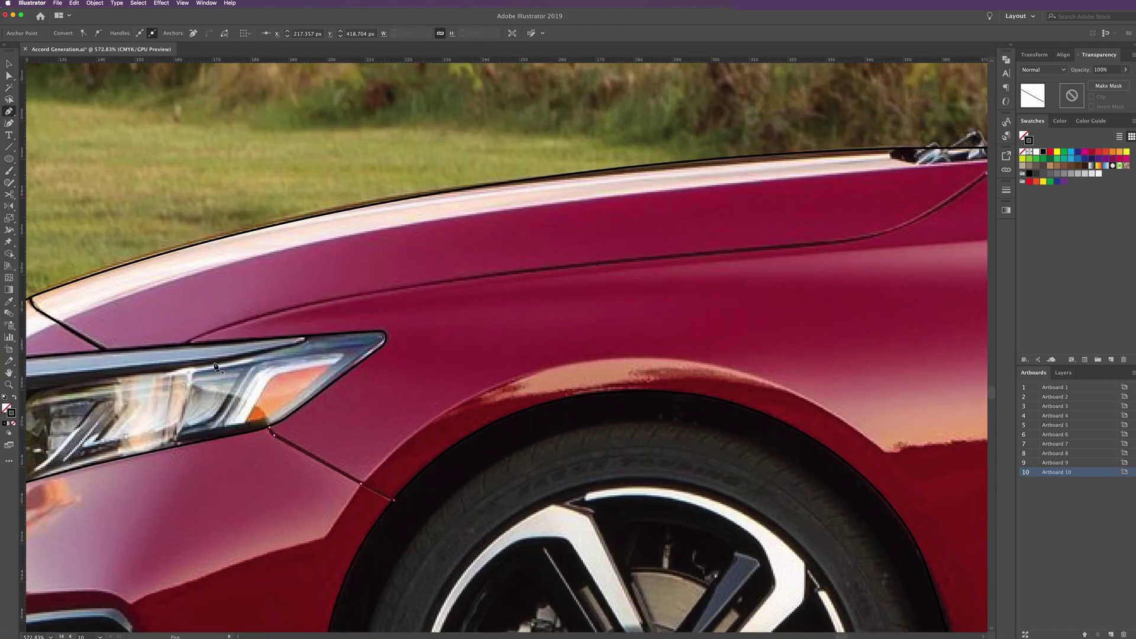
pyautogui.keyDown('ctrl'); pyautogui.click(186, 346); pyautogui.keyUp('ctrl')
# Trace the fender crease up to the windshield base
pyautogui.click(424, 287)
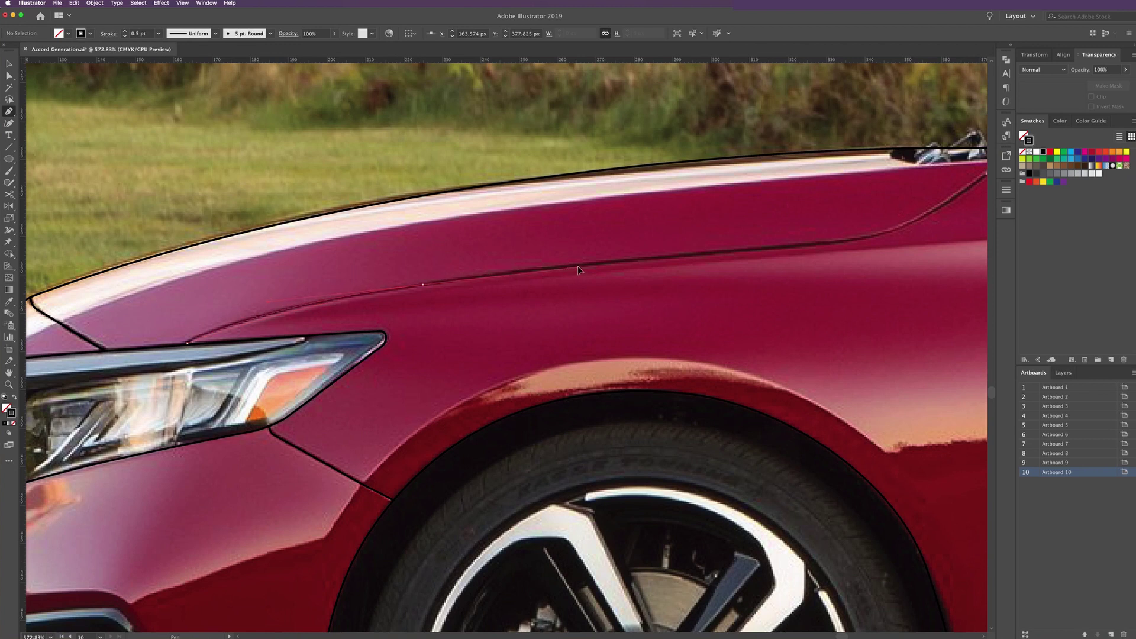
pyautogui.click(579, 269)
pyautogui.moveTo(839, 245); pyautogui.dragTo(644, 278)
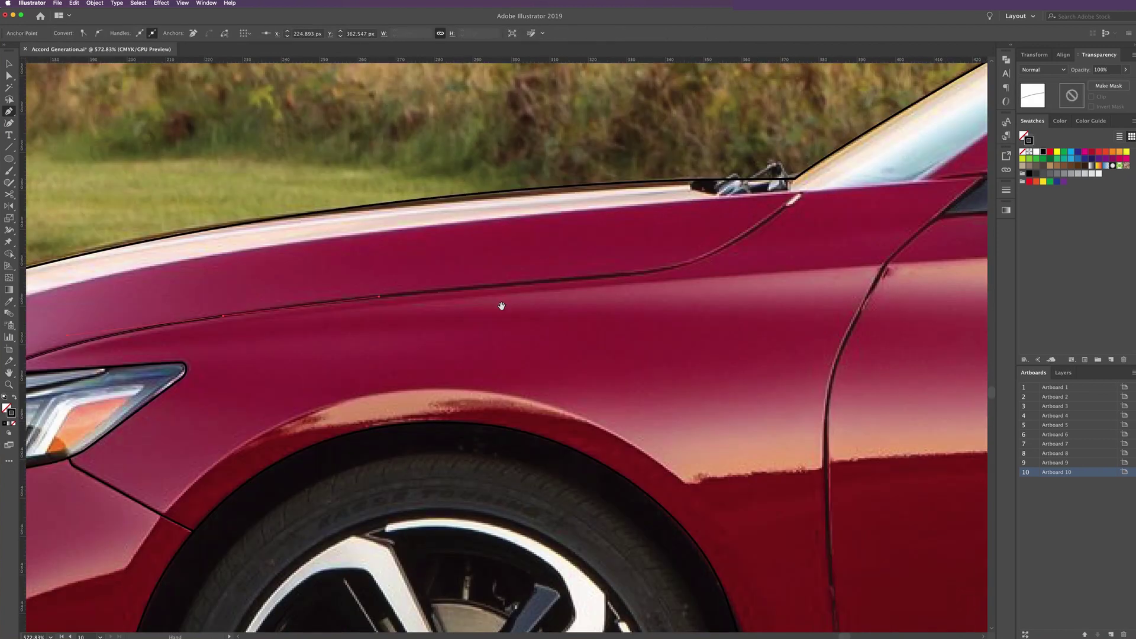
pyautogui.click(658, 271)
pyautogui.click(723, 248)
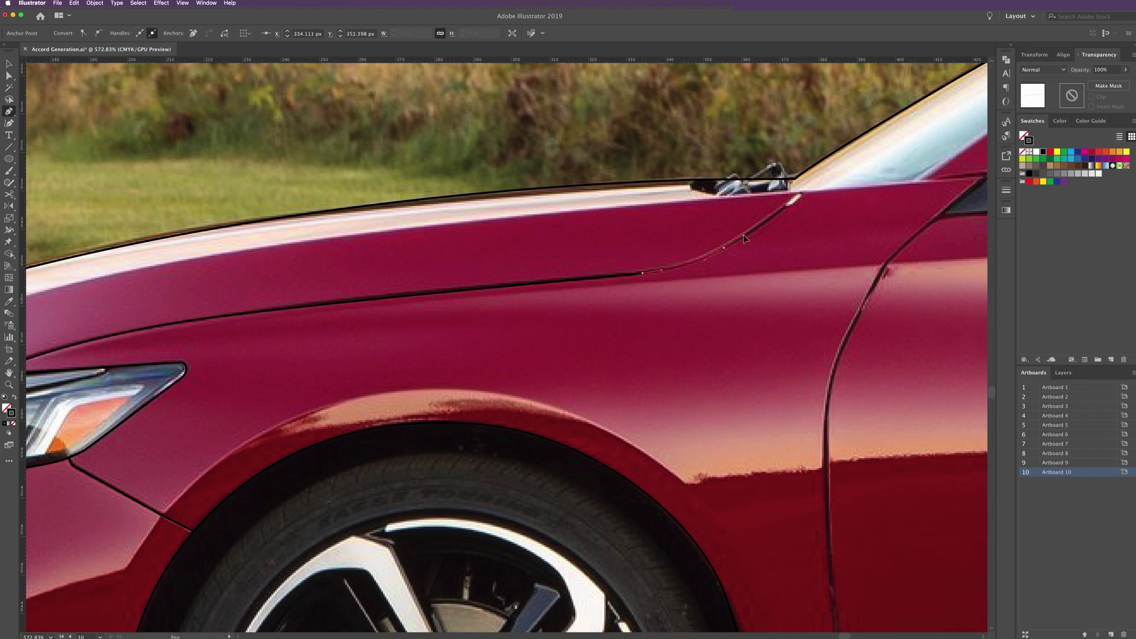
pyautogui.click(791, 204)
pyautogui.keyDown('super'); pyautogui.click(802, 186); pyautogui.keyUp('super')
pyautogui.keyDown('super'); pyautogui.click(803, 187); pyautogui.keyUp('super')
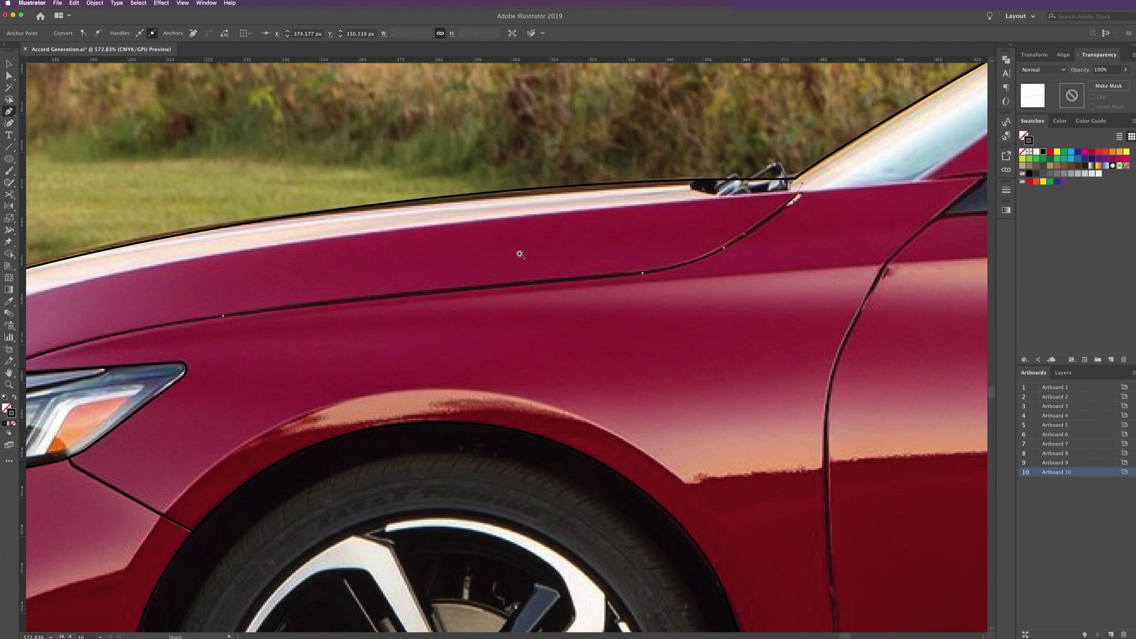
# Zoom out and draw the curved hood upper-edge line to the cowl corner
pyautogui.press('super+minus')
pyautogui.hscroll(-2, 515, 225)
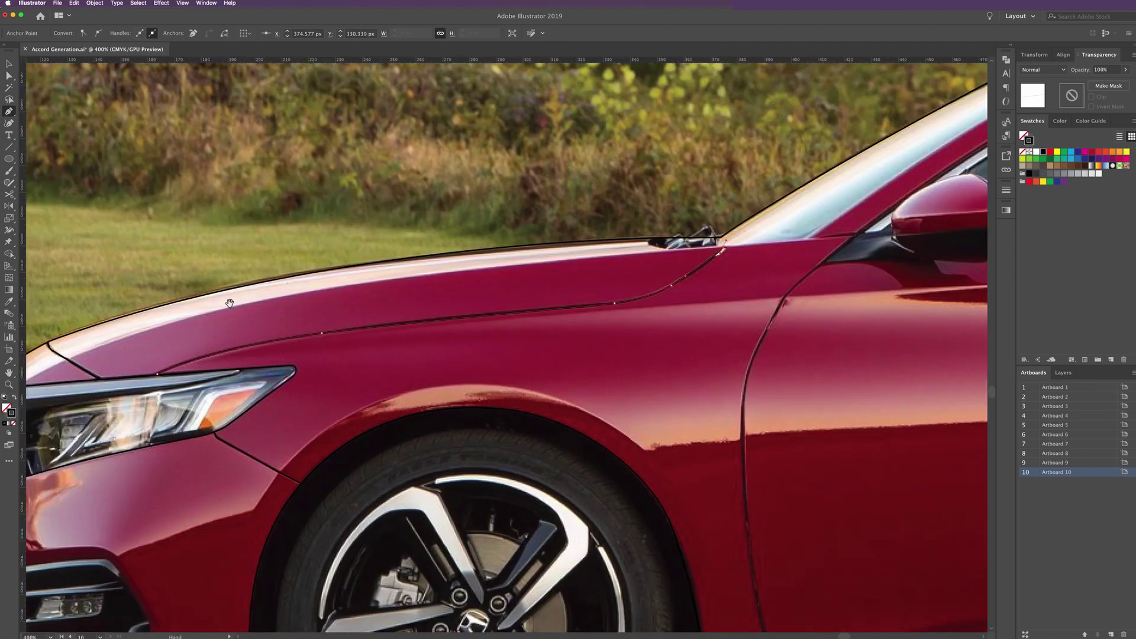
pyautogui.hscroll(-2, 230, 304)
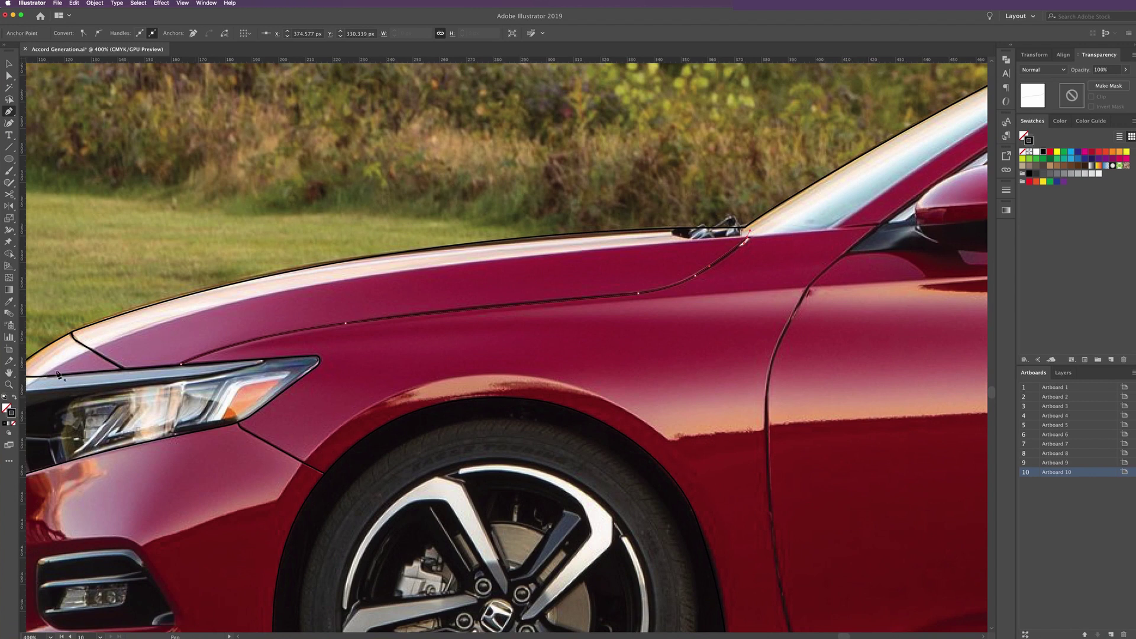
pyautogui.hscroll(-3, 58, 374)
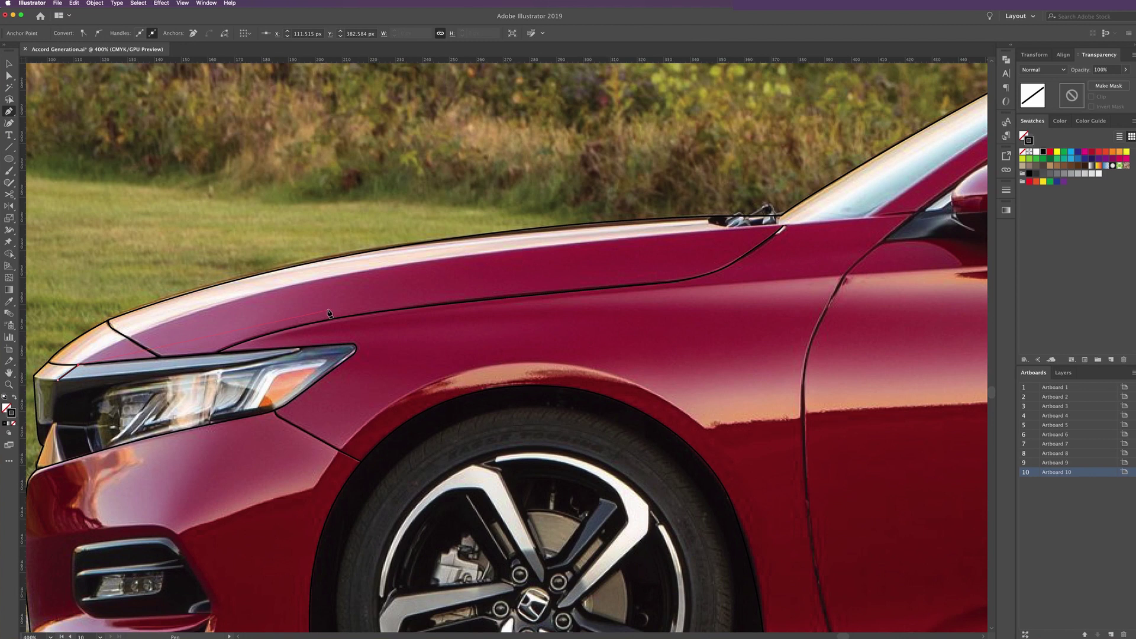
pyautogui.moveTo(170, 311); pyautogui.dragTo(290, 287)
pyautogui.moveTo(411, 264); pyautogui.dragTo(418, 265)
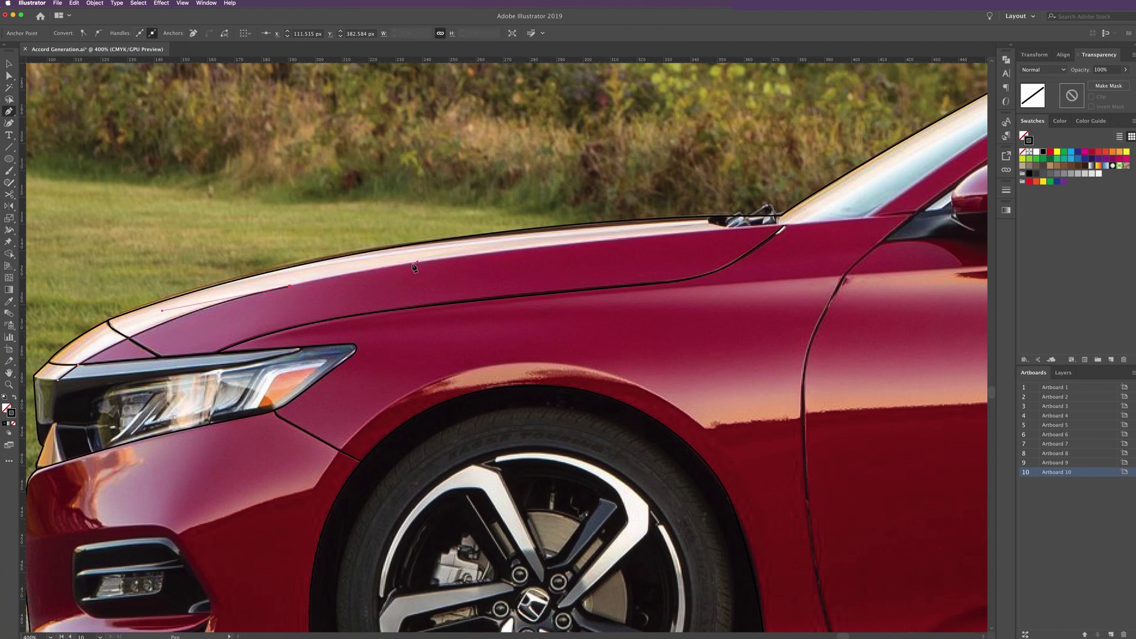
pyautogui.click(792, 228)
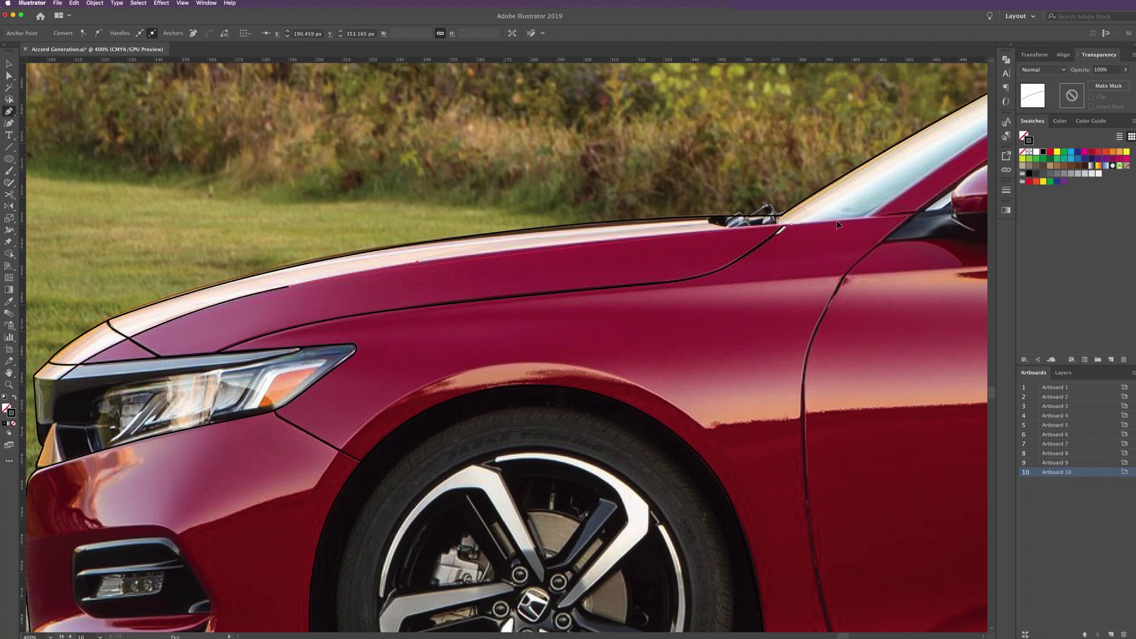
pyautogui.click(914, 214)
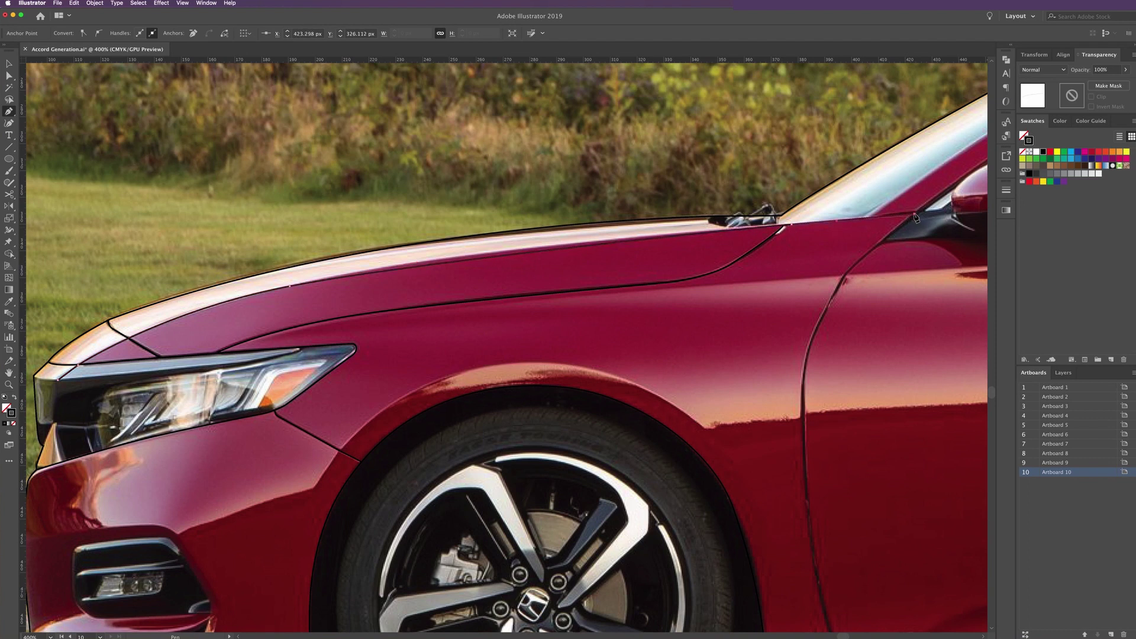
# Bring the front bumper into view and trace the fog-light opening's top and right side
pyautogui.moveTo(687, 307); pyautogui.dragTo(695, 260)
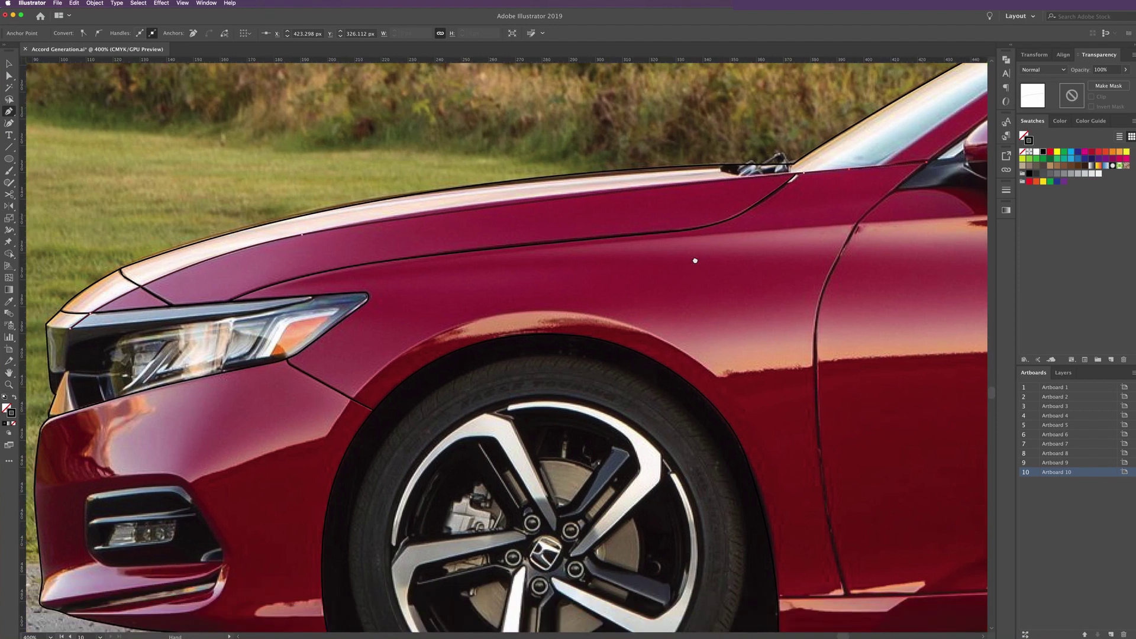
pyautogui.moveTo(315, 378); pyautogui.dragTo(379, 358)
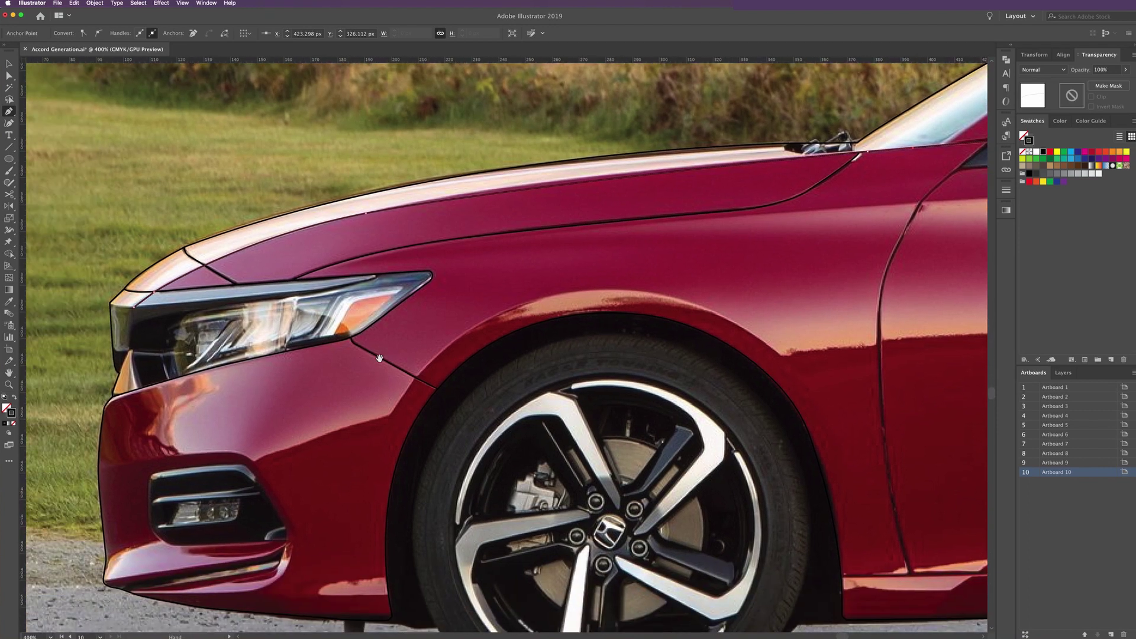
pyautogui.keyDown('ctrl'); pyautogui.click(104, 477); pyautogui.keyUp('ctrl')
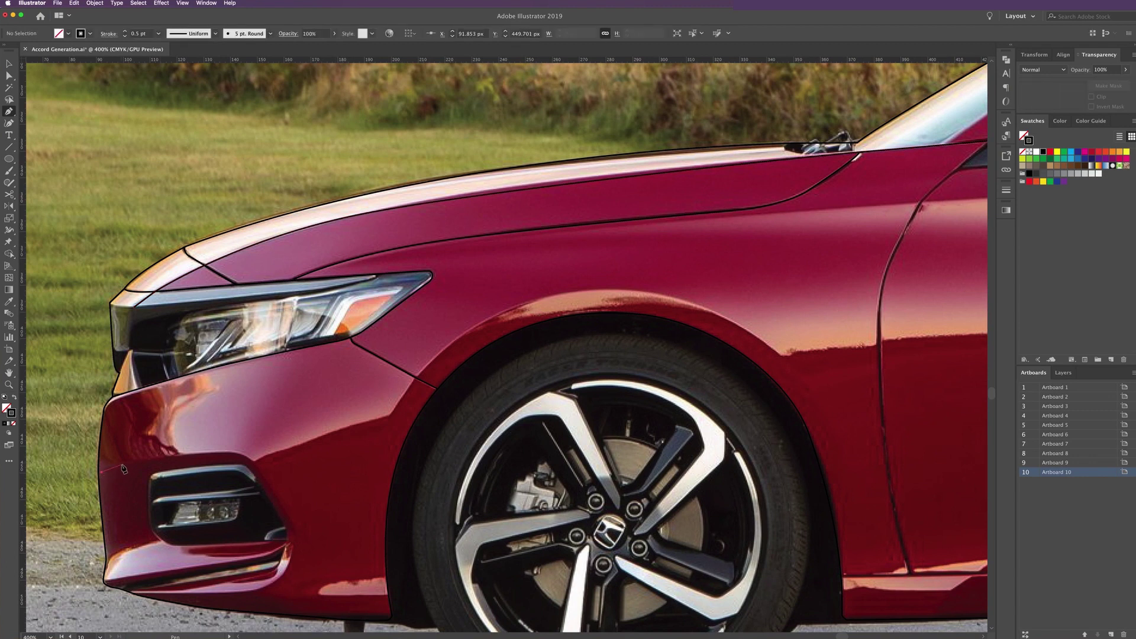
pyautogui.click(122, 464)
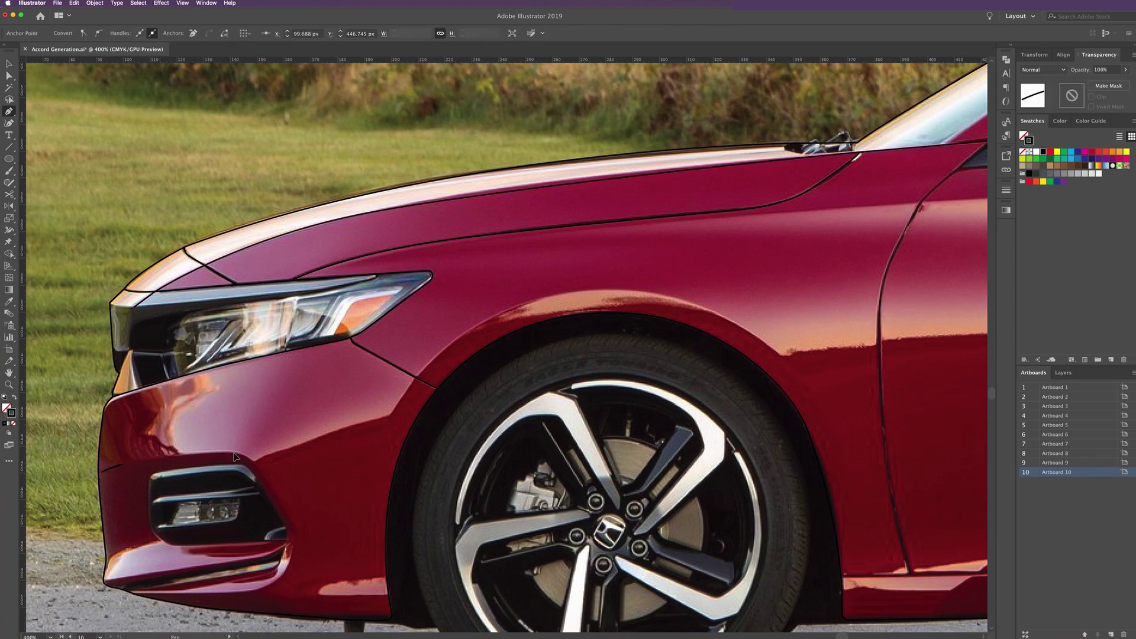
pyautogui.moveTo(220, 452); pyautogui.dragTo(254, 462)
pyautogui.click(261, 474)
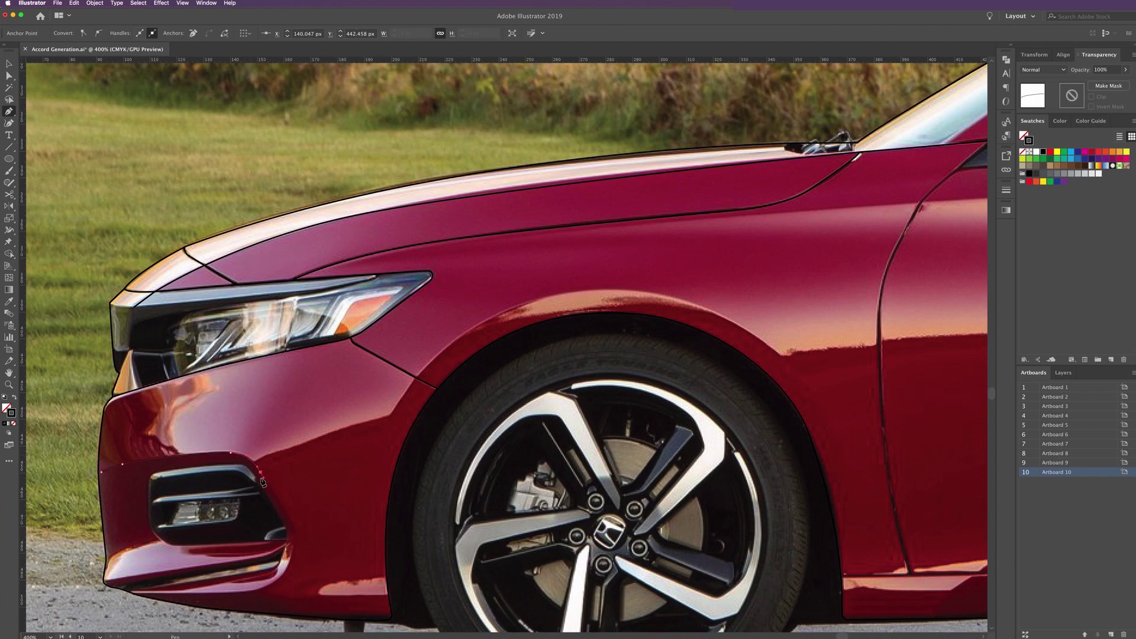
pyautogui.click(295, 531)
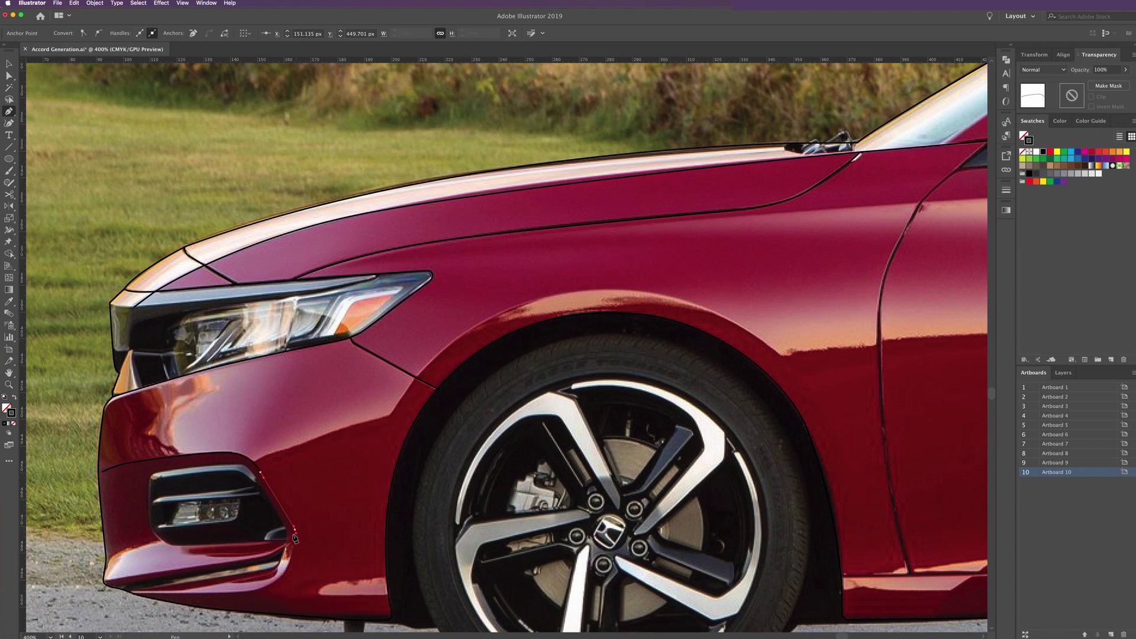
# Adjust the anchor points along the lower bumper lip line
pyautogui.keyDown('super'); pyautogui.click(272, 587); pyautogui.keyUp('super')
pyautogui.keyDown('super'); pyautogui.click(266, 590); pyautogui.keyUp('super')
pyautogui.keyDown('super'); pyautogui.click(227, 594); pyautogui.keyUp('super')
pyautogui.keyDown('super'); pyautogui.click(134, 593); pyautogui.keyUp('super')
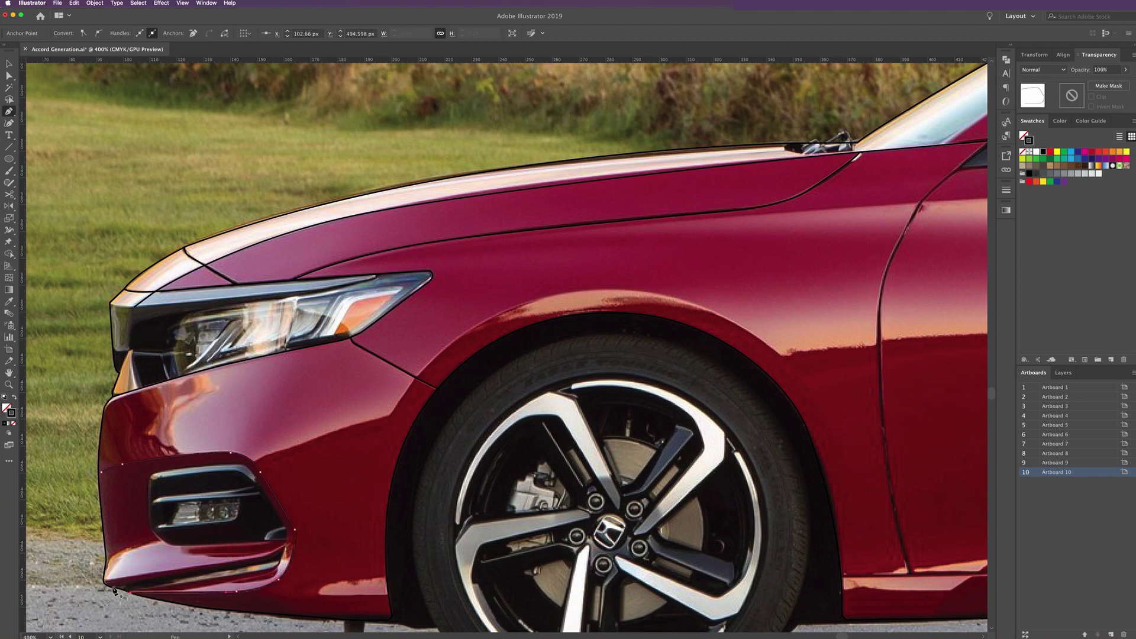
pyautogui.keyDown('super'); pyautogui.click(114, 591); pyautogui.keyUp('super')
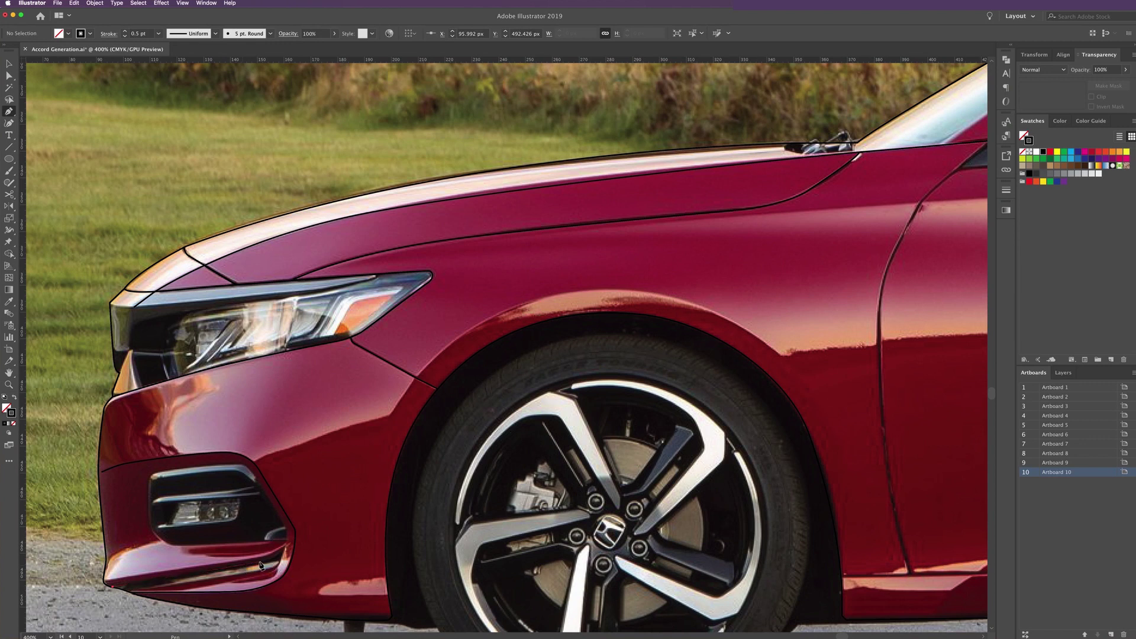
pyautogui.keyDown('super'); pyautogui.click(284, 554); pyautogui.keyUp('super')
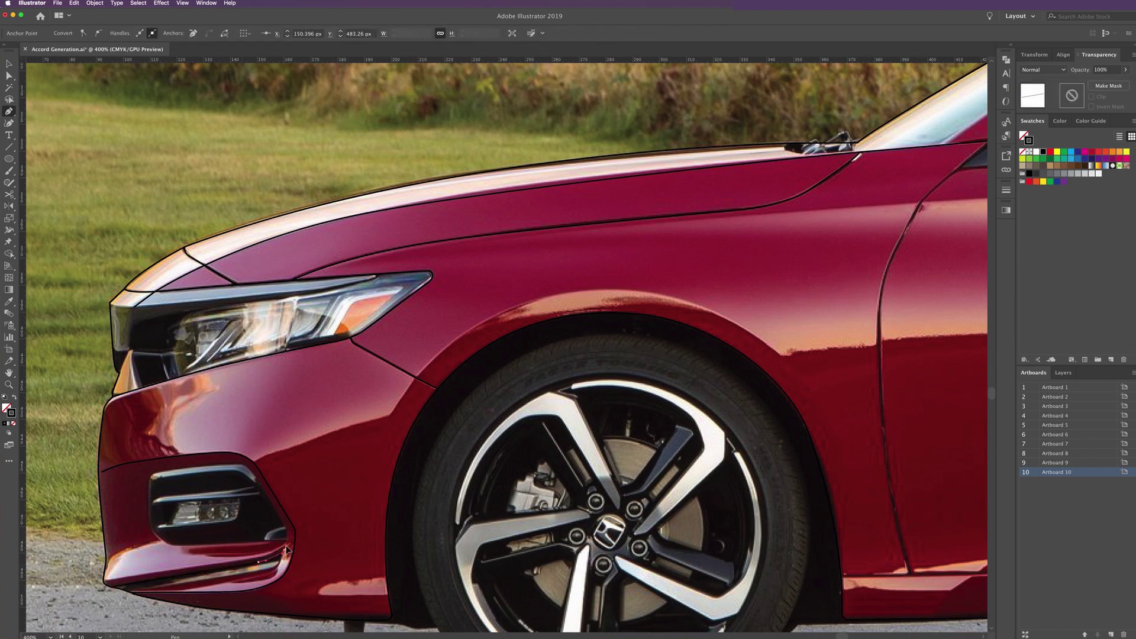
pyautogui.keyDown('super'); pyautogui.click(118, 589); pyautogui.keyUp('super')
pyautogui.keyDown('super'); pyautogui.click(268, 573); pyautogui.keyUp('super')
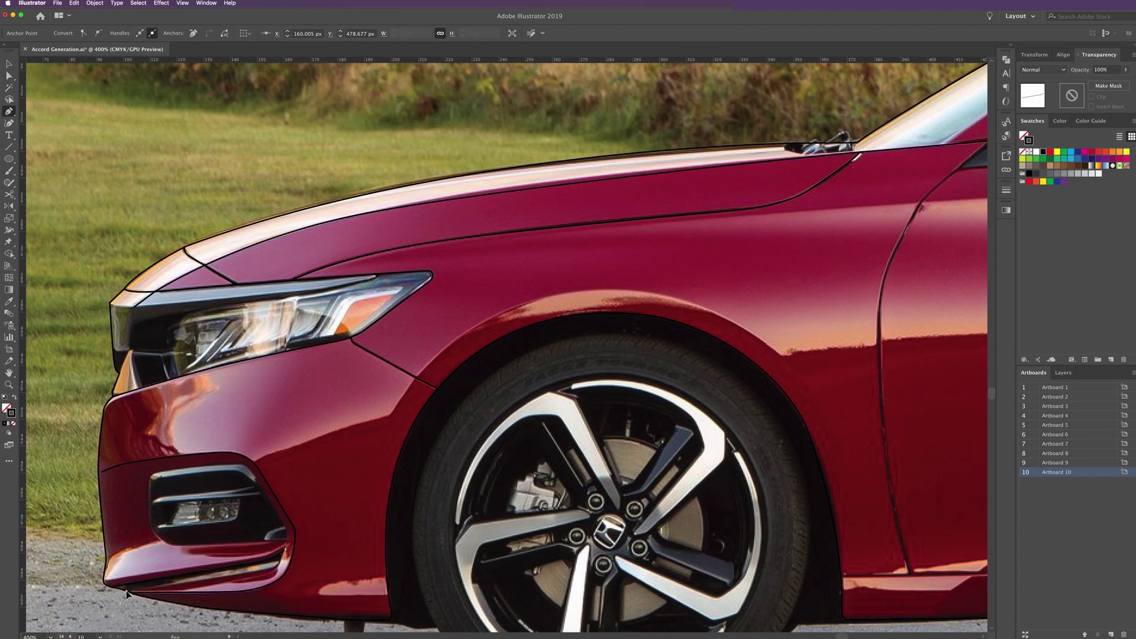
pyautogui.keyDown('super'); pyautogui.click(282, 565); pyautogui.keyUp('super')
pyautogui.keyDown('super'); pyautogui.click(287, 557); pyautogui.keyUp('super')
pyautogui.keyDown('super'); pyautogui.click(290, 531); pyautogui.keyUp('super')
# Complete the fog-light outline along its top, left edge and bottom, closing it at lower right
pyautogui.keyDown('super'); pyautogui.click(214, 469); pyautogui.keyUp('super')
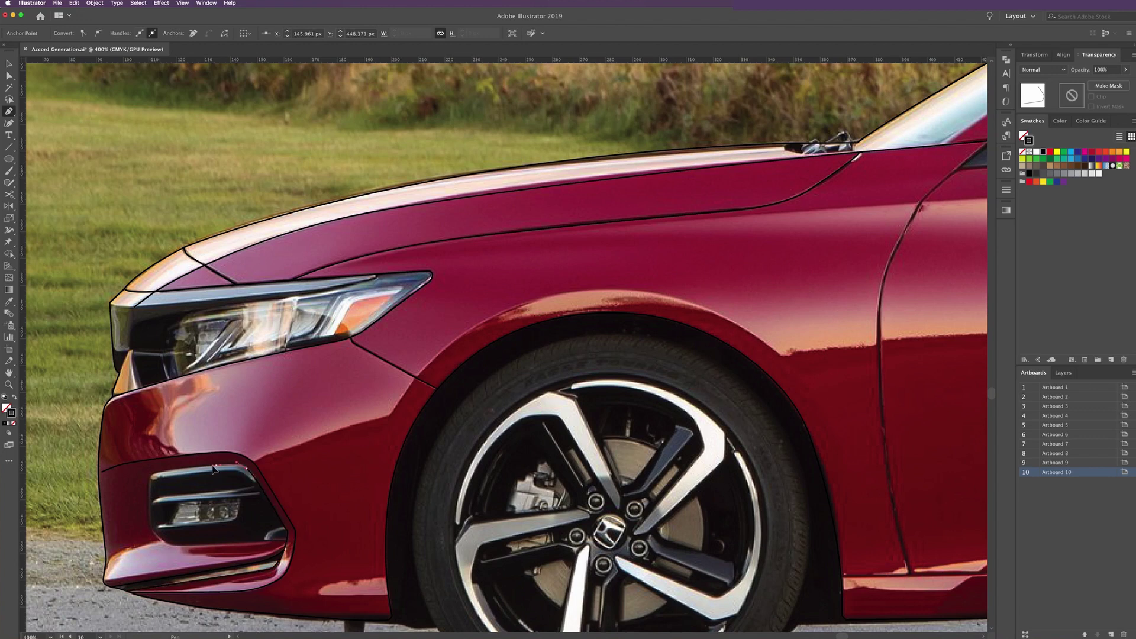
pyautogui.keyDown('super'); pyautogui.click(161, 474); pyautogui.keyUp('super')
pyautogui.keyDown('super'); pyautogui.click(153, 475); pyautogui.keyUp('super')
pyautogui.keyDown('super'); pyautogui.click(152, 533); pyautogui.keyUp('super')
pyautogui.keyDown('super'); pyautogui.click(175, 545); pyautogui.keyUp('super')
pyautogui.keyDown('super'); pyautogui.click(287, 539); pyautogui.keyUp('super')
pyautogui.keyDown('super'); pyautogui.click(284, 544); pyautogui.keyUp('super')
# Draw a curved line across the front fender toward the door
pyautogui.moveTo(373, 434); pyautogui.dragTo(311, 438)
pyautogui.click(305, 427)
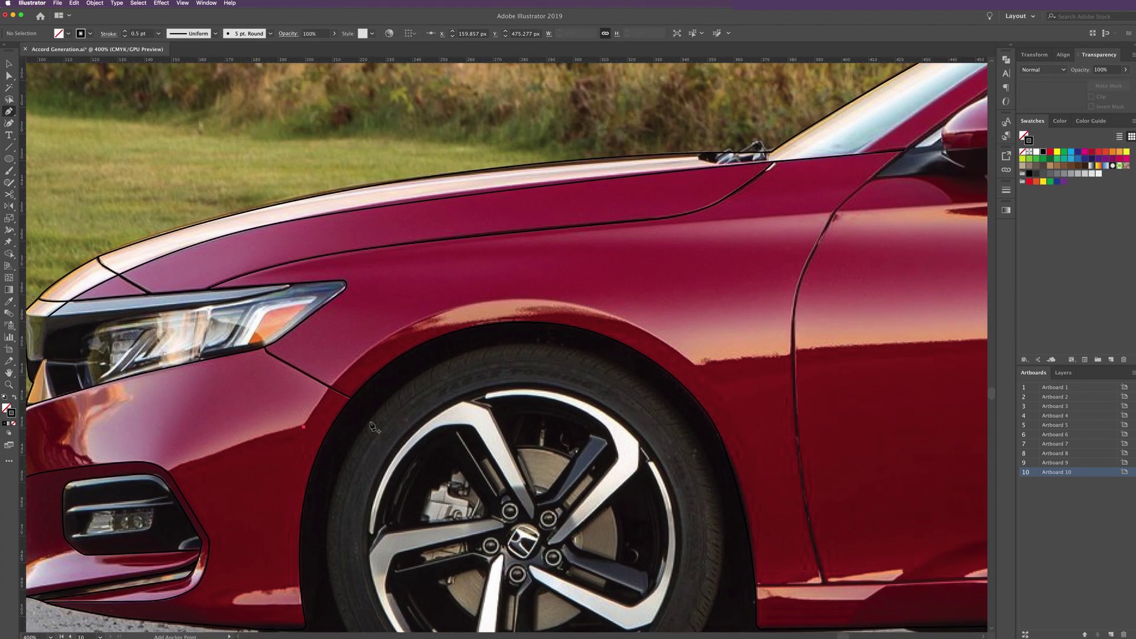
pyautogui.moveTo(513, 298); pyautogui.dragTo(658, 293)
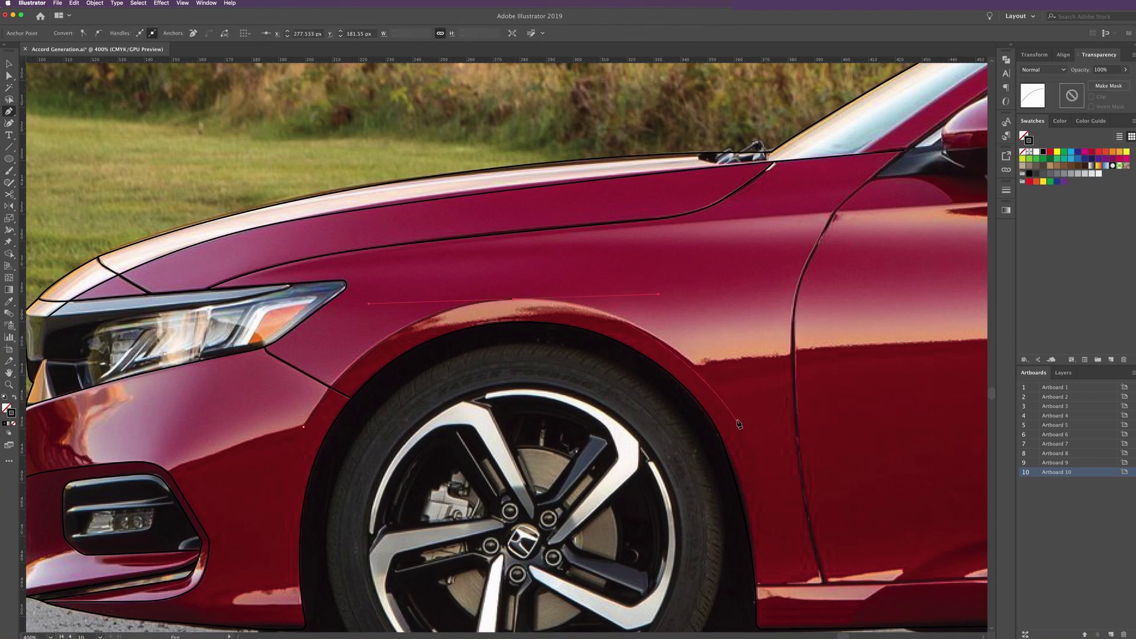
pyautogui.moveTo(736, 418)
pyautogui.mouseDown()
pyautogui.moveTo(745, 436)
pyautogui.moveTo(705, 450)
pyautogui.mouseUp()
pyautogui.hscroll(5, 549, 323)
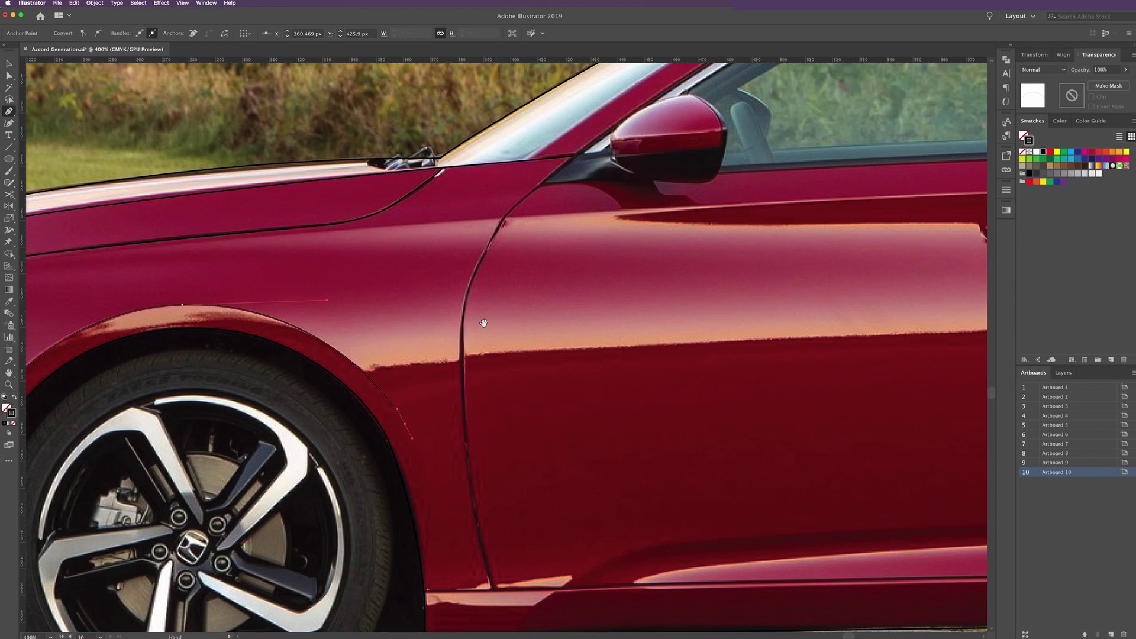
pyautogui.hscroll(2, 484, 323)
pyautogui.scroll(-1, 467, 316)
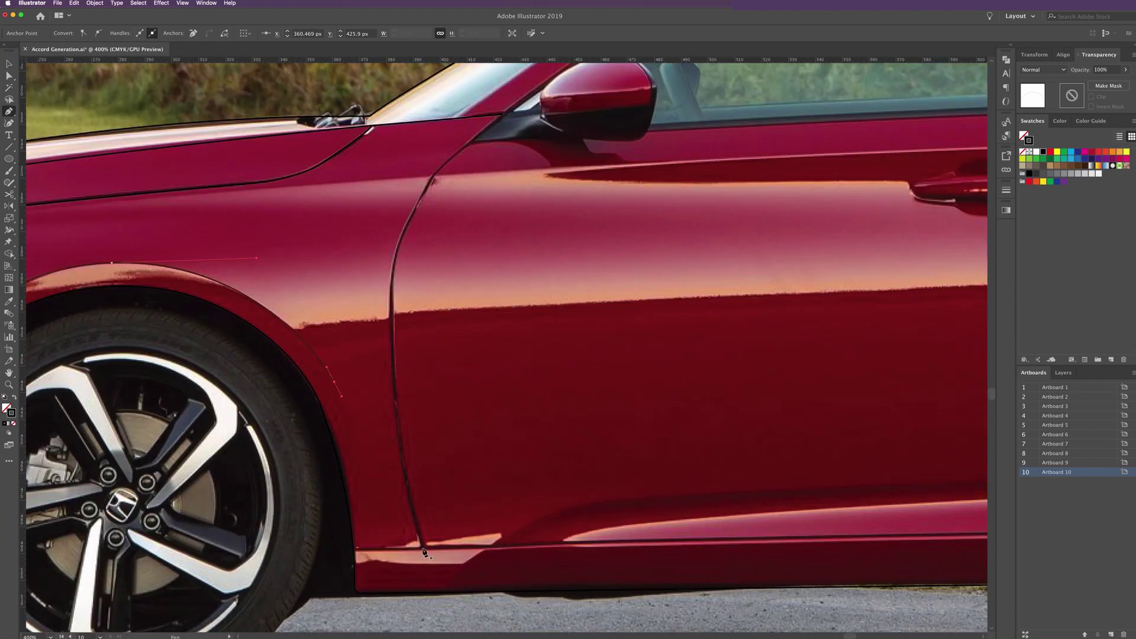
# Trace the front door's leading-edge seam up to the mirror base, then deselect it
pyautogui.press('Escape')
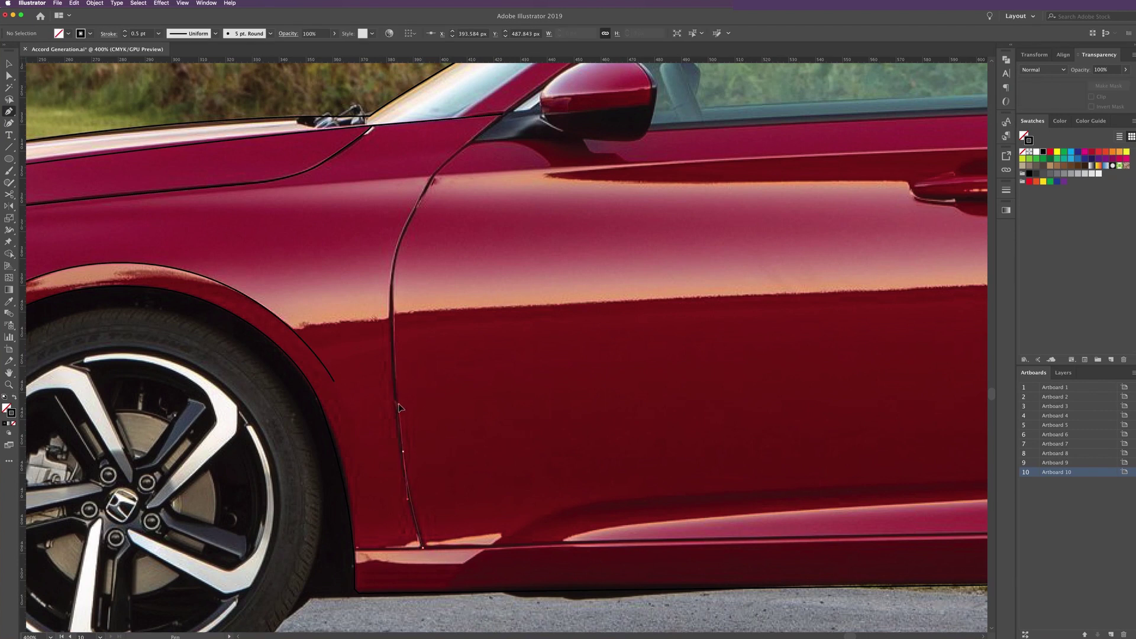
pyautogui.click(395, 273)
pyautogui.click(396, 273)
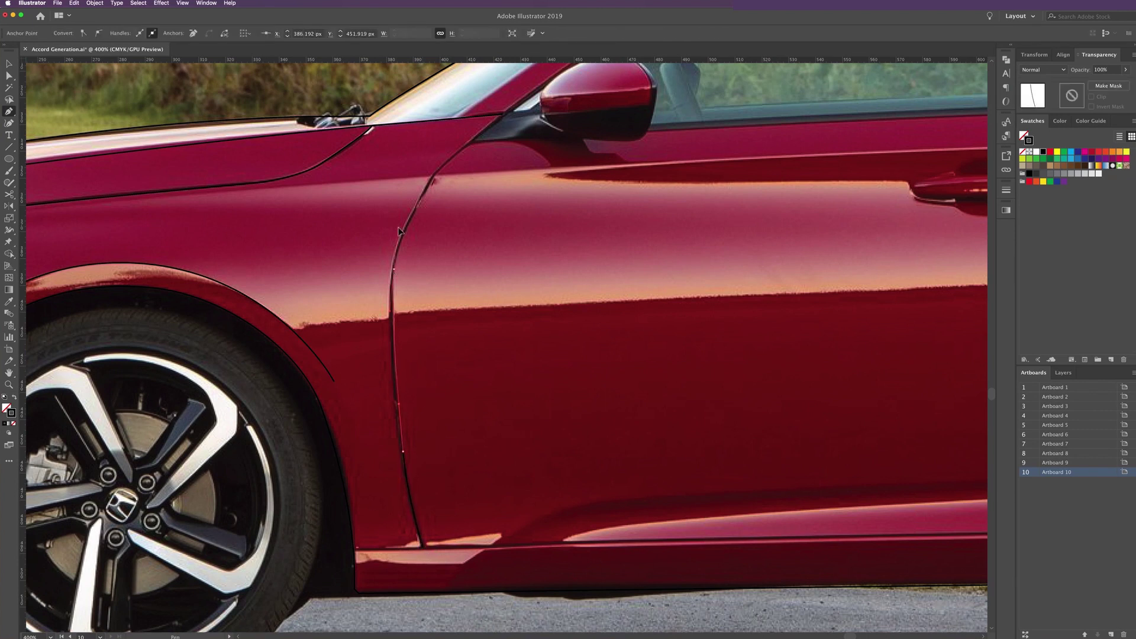
pyautogui.moveTo(399, 231); pyautogui.dragTo(377, 287)
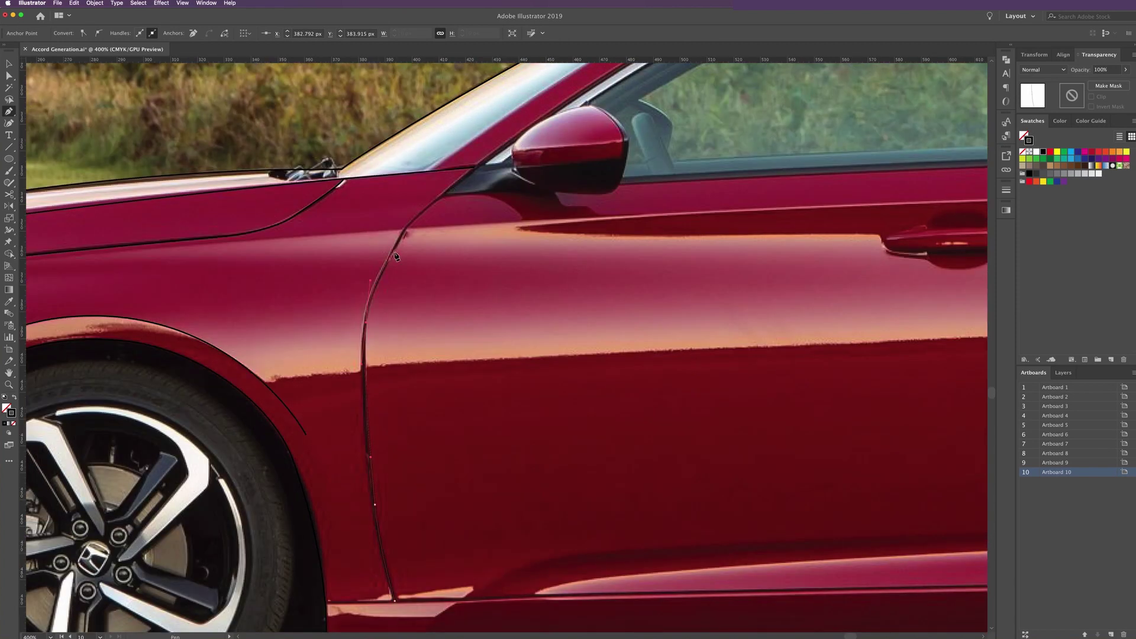
pyautogui.click(404, 233)
pyautogui.keyDown('super'); pyautogui.click(488, 163); pyautogui.keyUp('super')
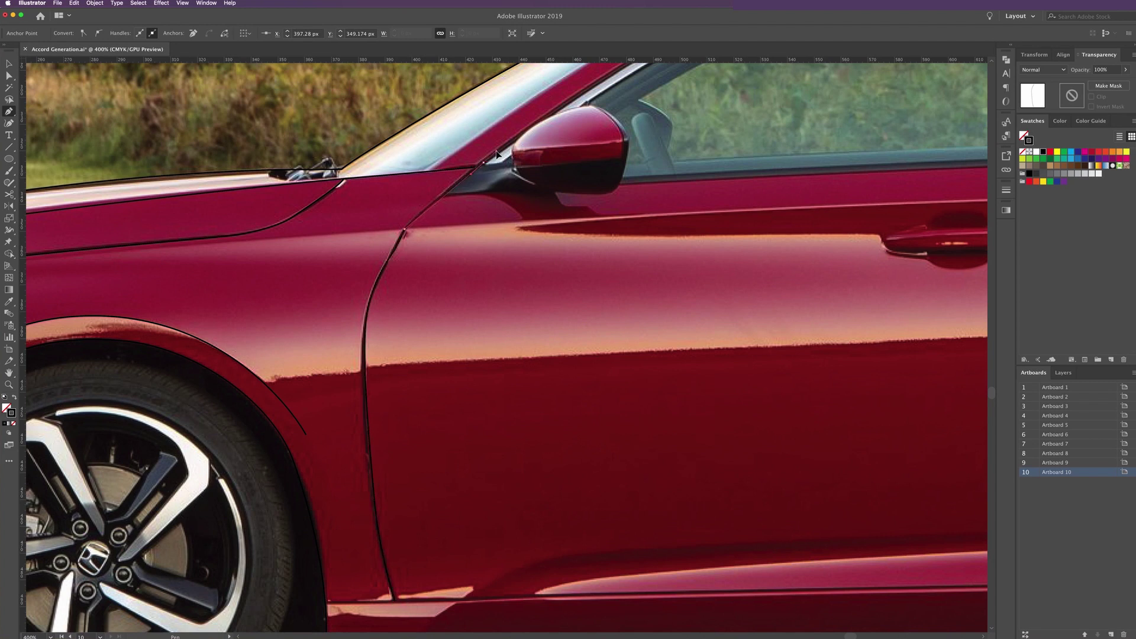
# Trace the upper window trim from the mirror along the roofline with curved anchors, then end the path
pyautogui.scroll(5, 497, 153)
pyautogui.hscroll(5, 497, 154)
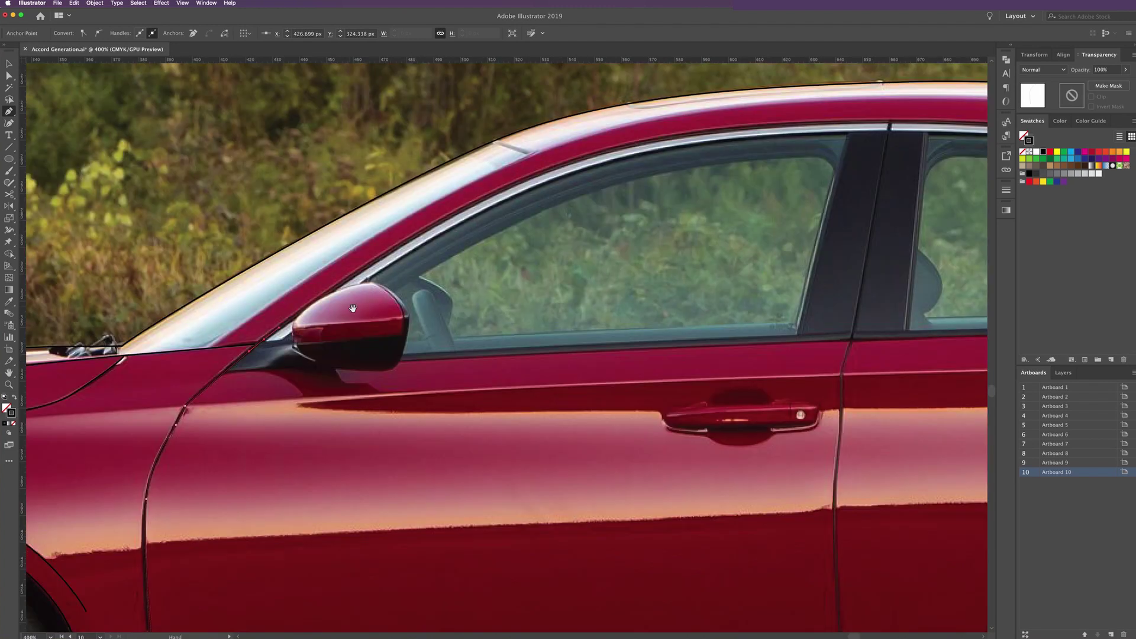
pyautogui.click(620, 151)
pyautogui.moveTo(746, 128); pyautogui.dragTo(761, 126)
pyautogui.moveTo(798, 130); pyautogui.dragTo(731, 139)
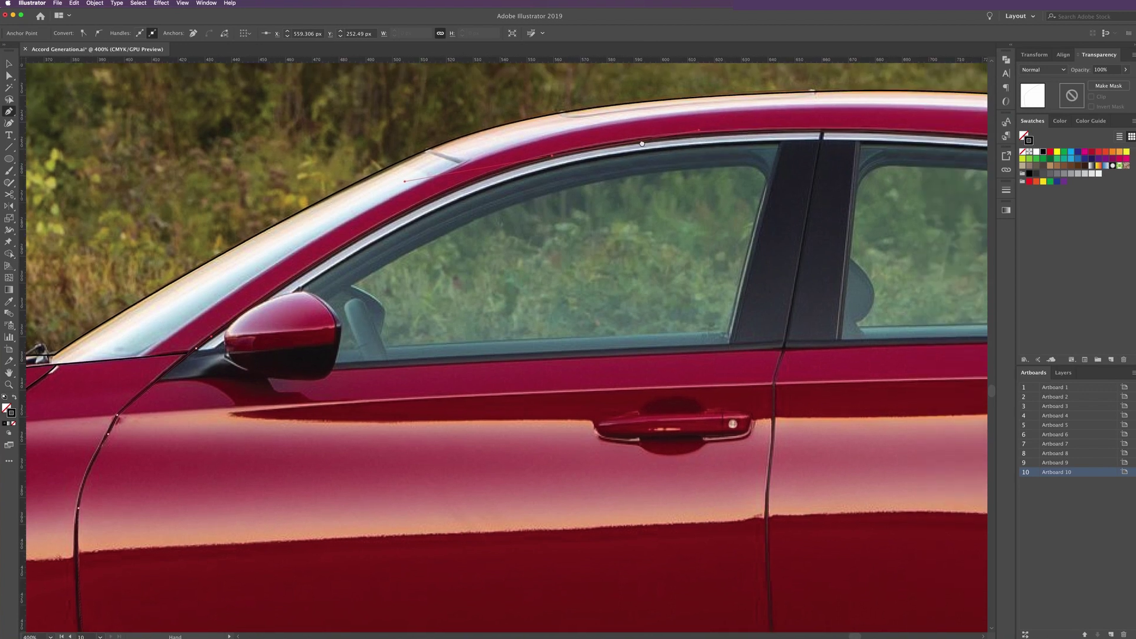
pyautogui.moveTo(642, 143); pyautogui.dragTo(546, 145)
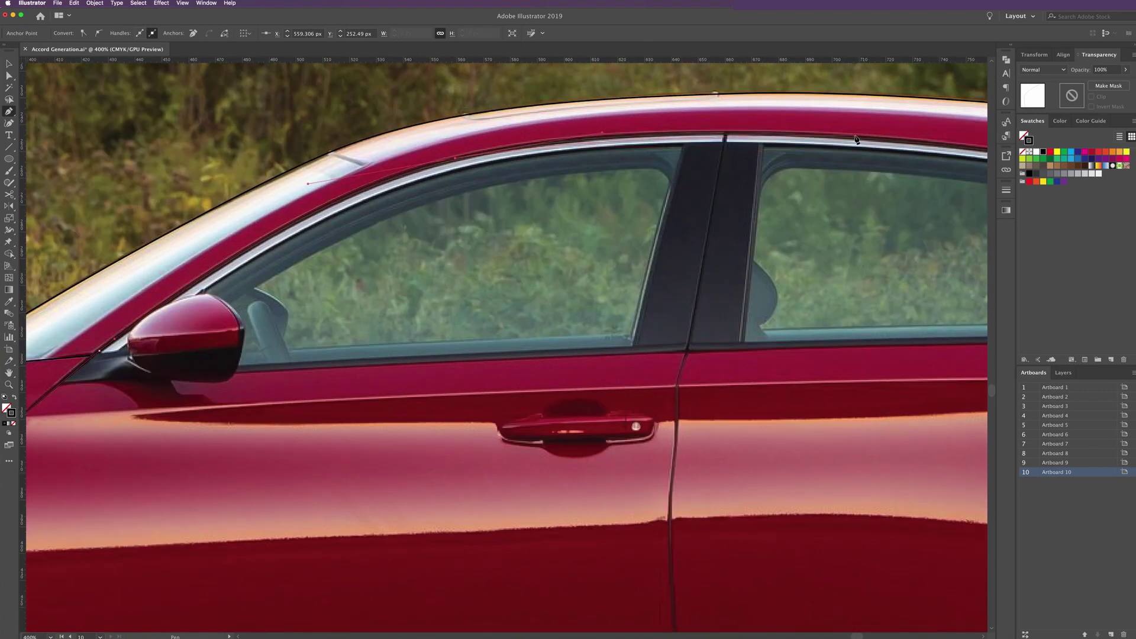
pyautogui.moveTo(855, 136); pyautogui.dragTo(951, 147)
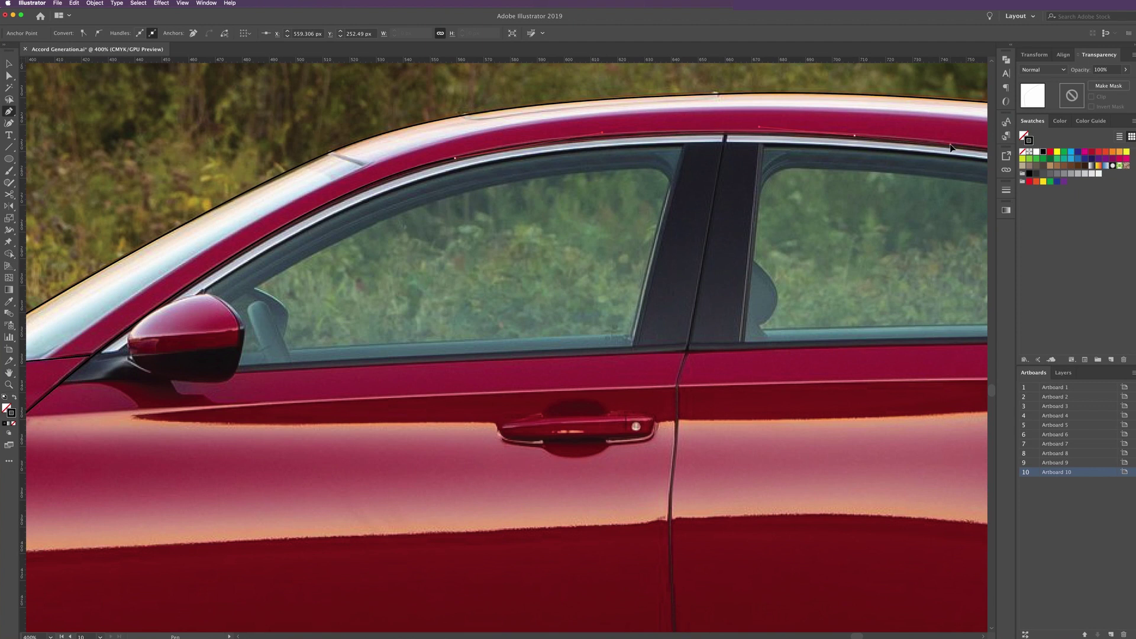
pyautogui.press('a')
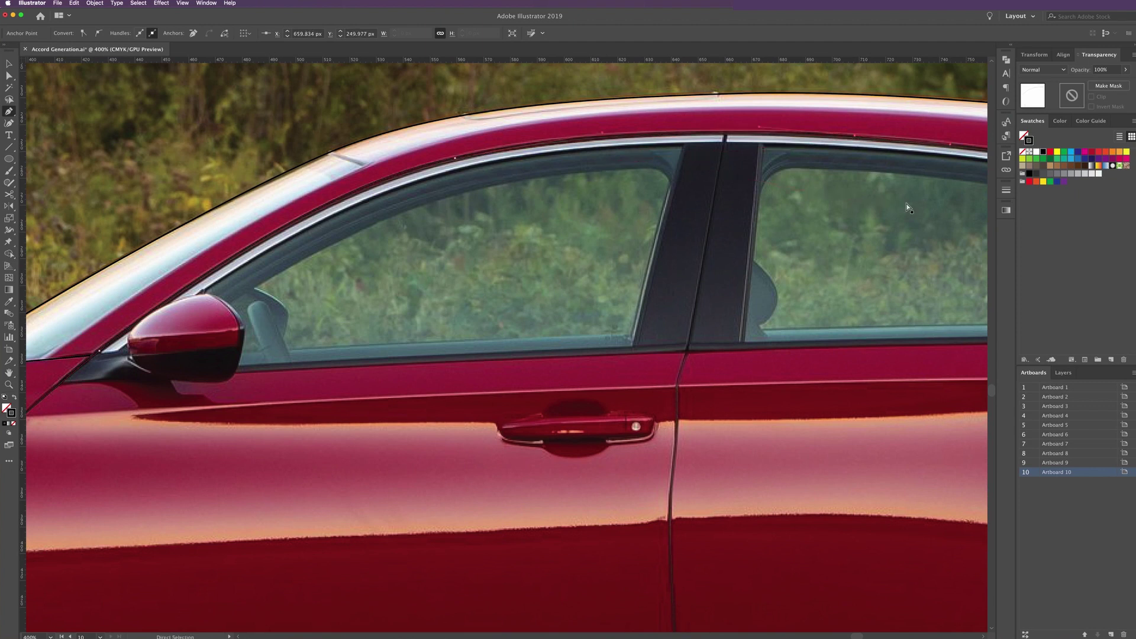
pyautogui.moveTo(921, 173); pyautogui.dragTo(606, 181)
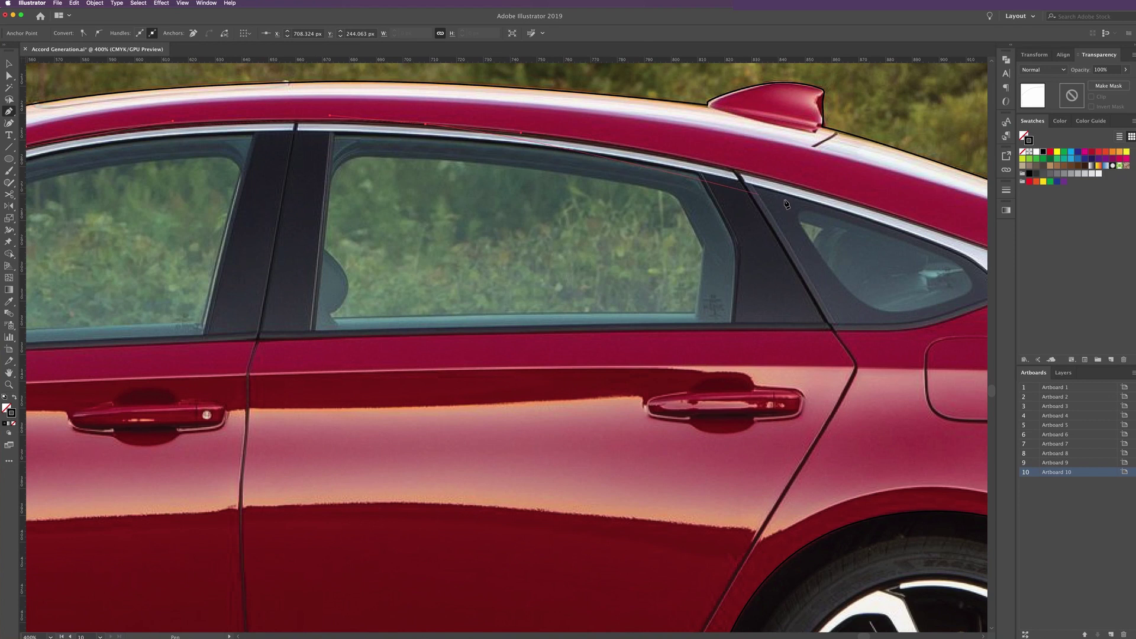
pyautogui.click(754, 177)
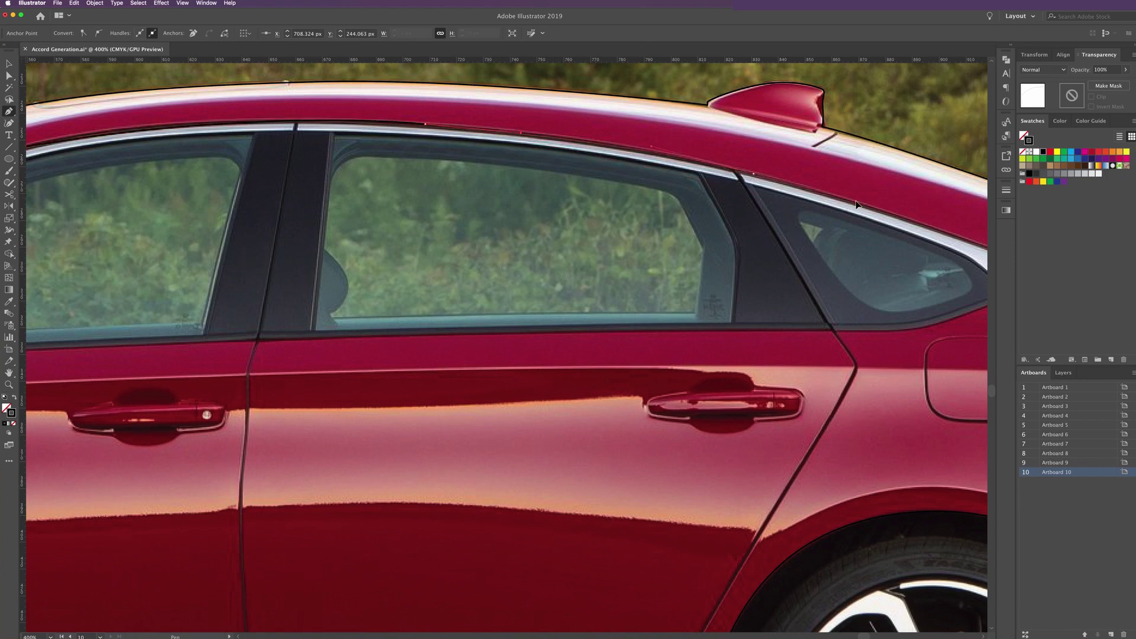
# Draw a line along the rear quarter window's lower edge, running forward from its tip
pyautogui.hscroll(5, 856, 204)
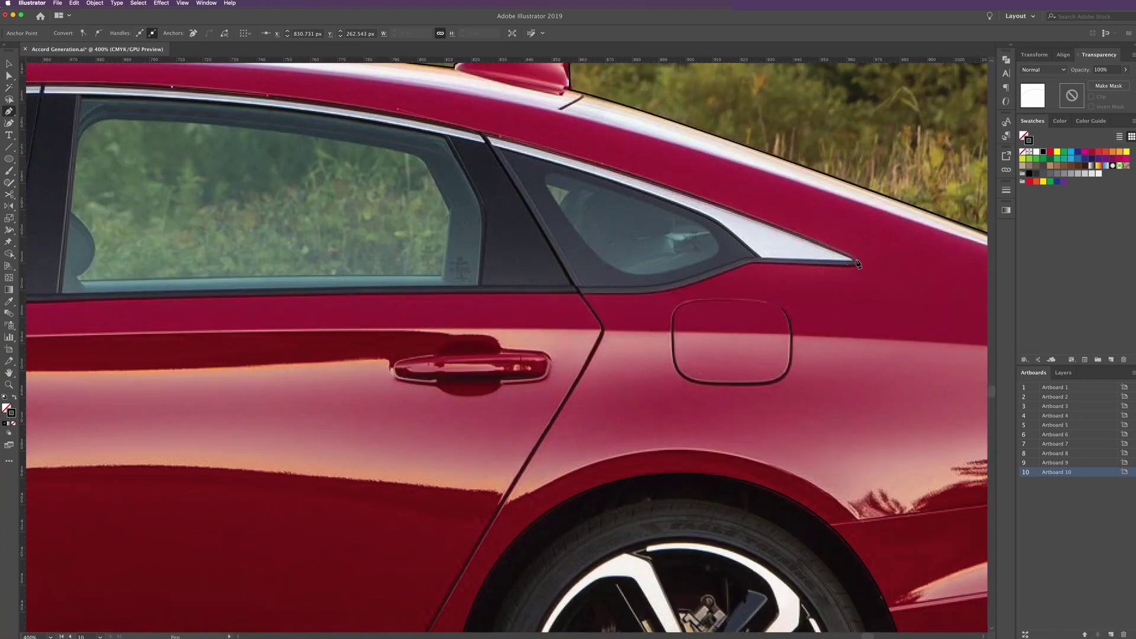
pyautogui.click(855, 261)
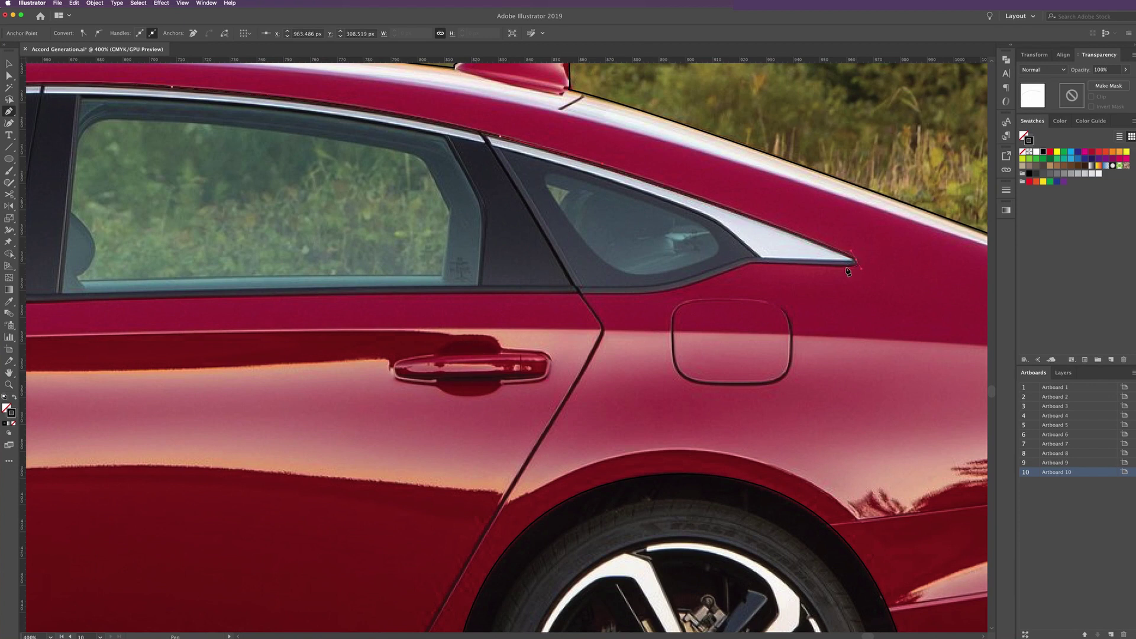
pyautogui.click(753, 264)
pyautogui.click(726, 270)
pyautogui.keyDown('super'); pyautogui.click(637, 298); pyautogui.keyUp('super')
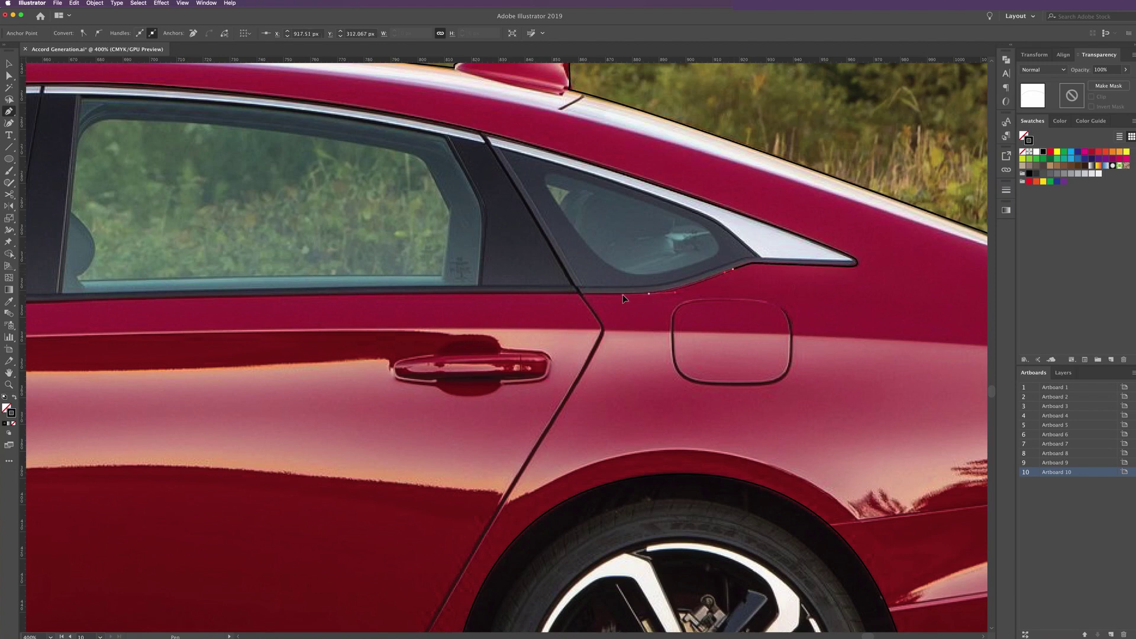
pyautogui.hscroll(-7, 622, 294)
pyautogui.hscroll(-3, 292, 325)
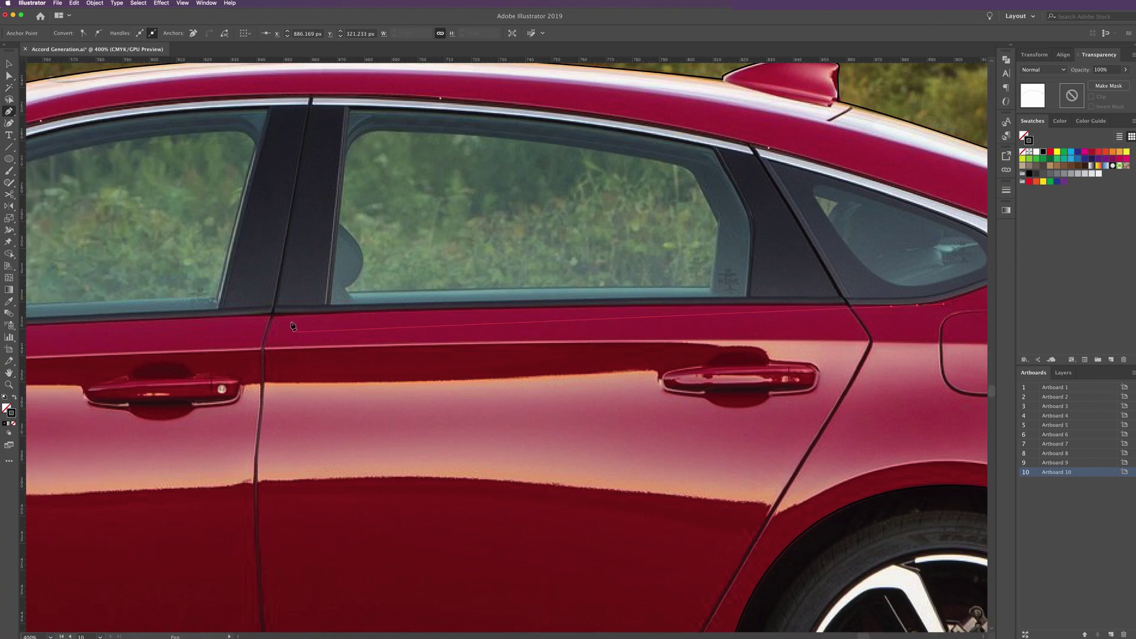
pyautogui.click(270, 316)
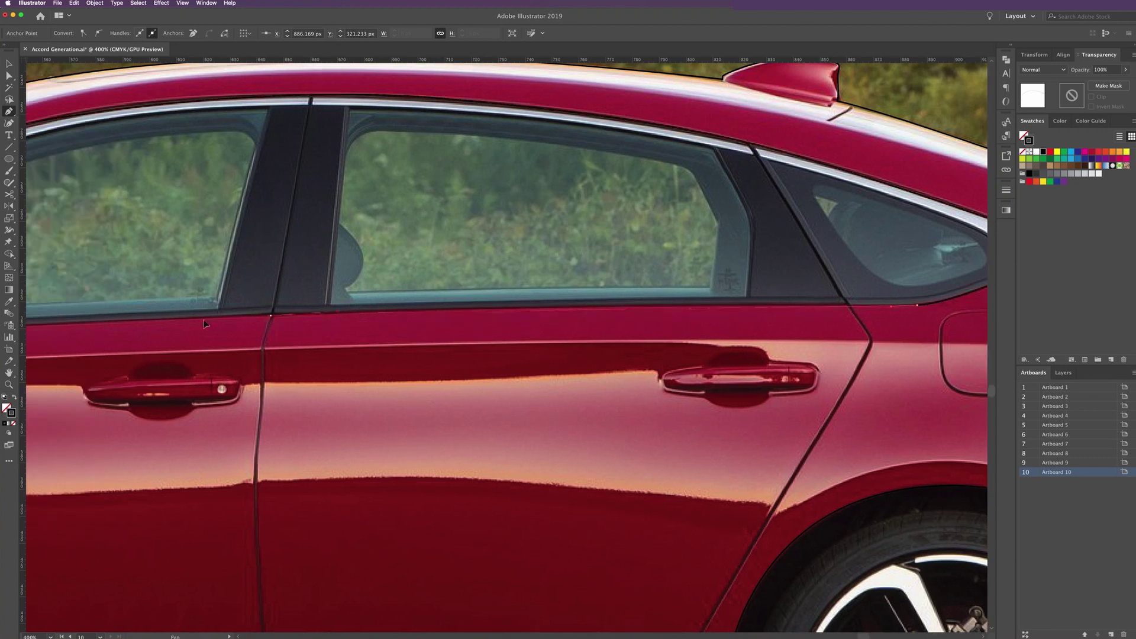
# Extend the window's lower-edge line to the side mirror
pyautogui.moveTo(198, 322); pyautogui.dragTo(496, 324)
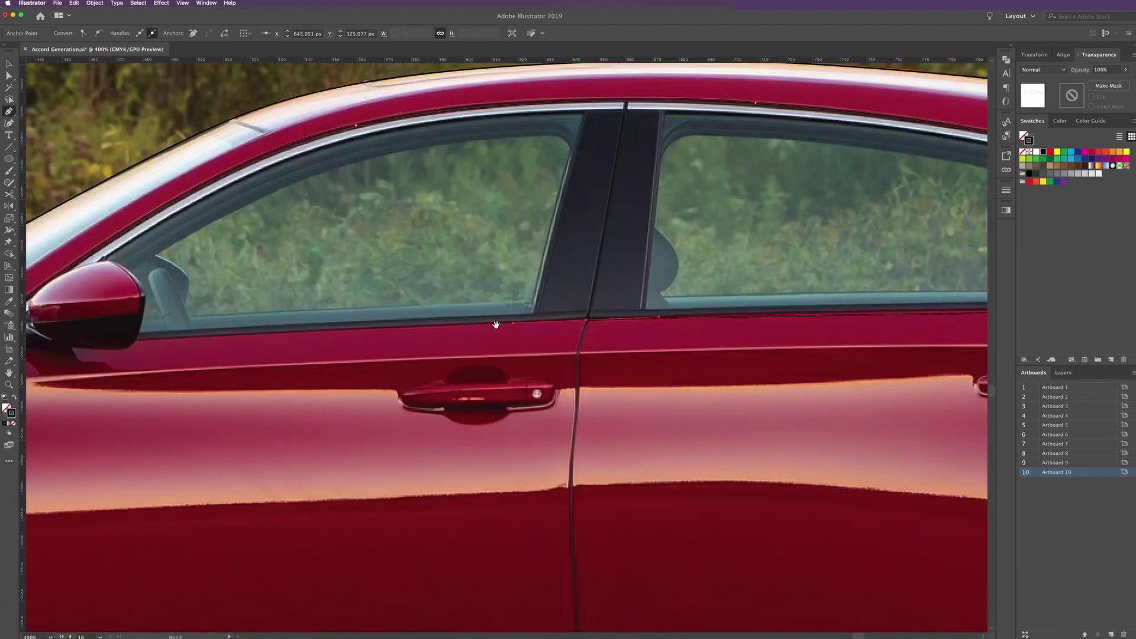
pyautogui.hscroll(-5, 375, 330)
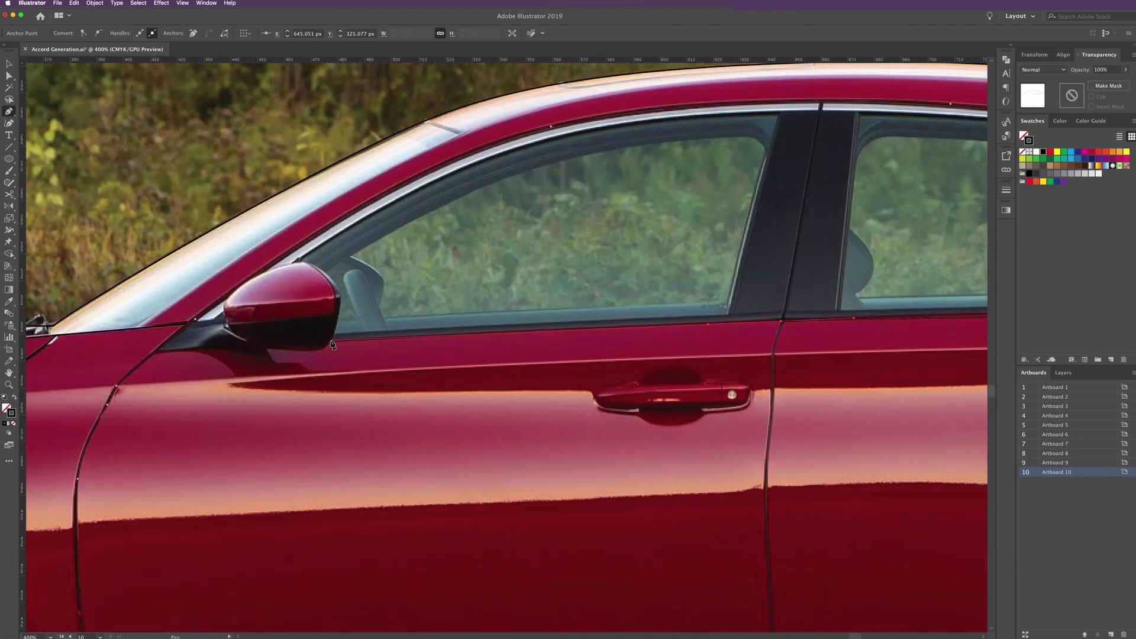
pyautogui.click(331, 342)
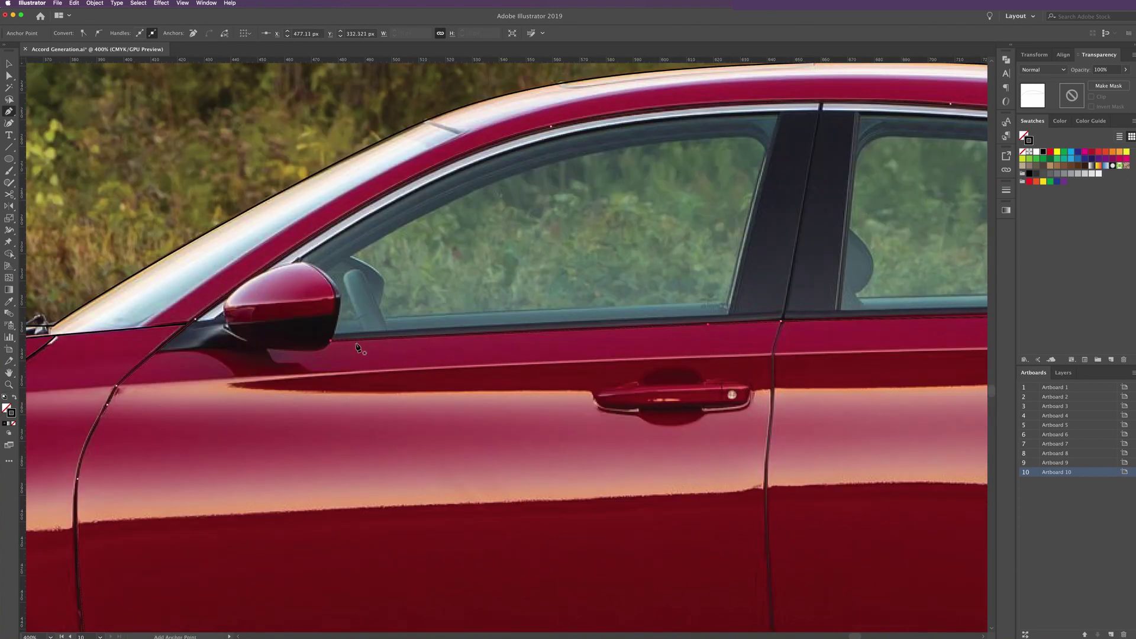
pyautogui.click(160, 353)
# Outline the side mirror around its base, right edge, top and left end
pyautogui.click(268, 349)
pyautogui.click(335, 341)
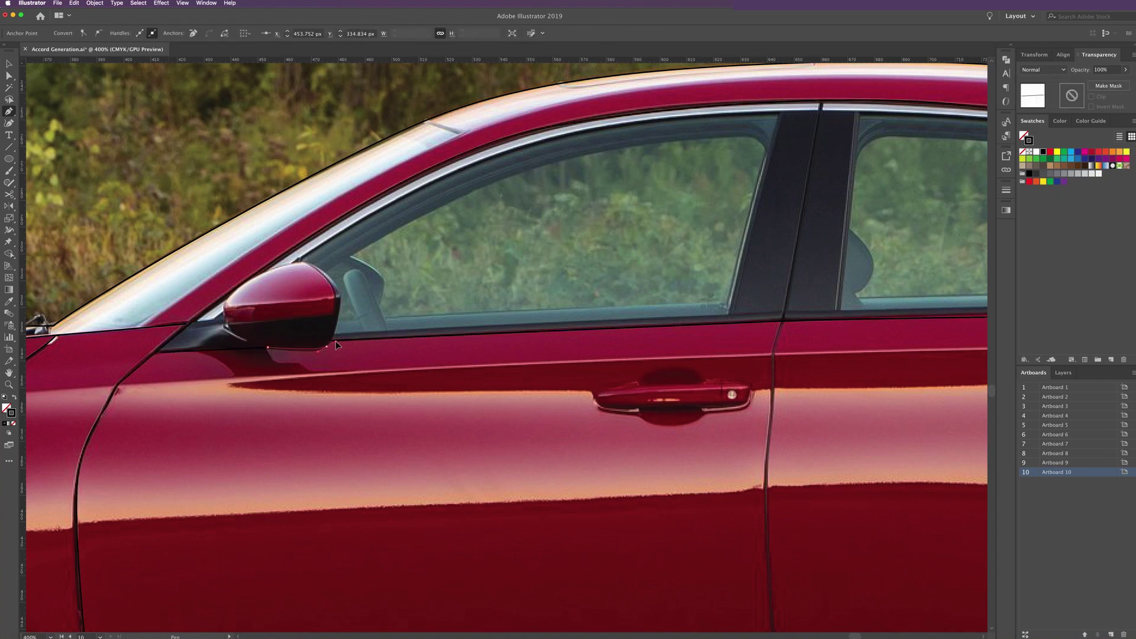
pyautogui.click(340, 289)
pyautogui.click(302, 264)
pyautogui.click(280, 264)
pyautogui.click(304, 264)
pyautogui.click(337, 299)
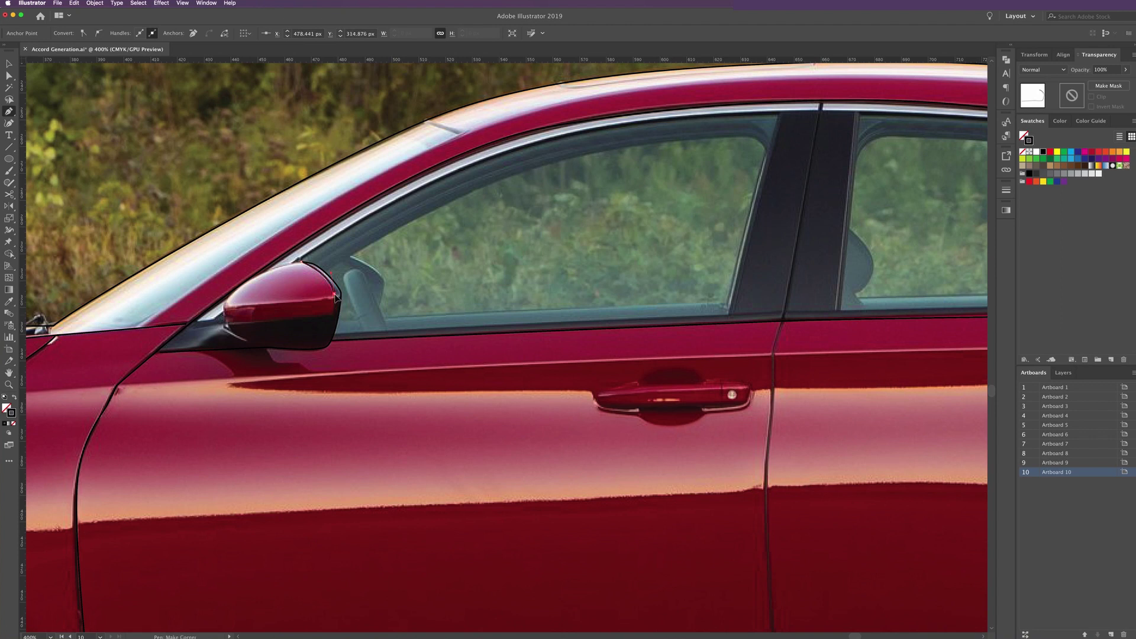
pyautogui.click(334, 316)
pyautogui.click(331, 335)
pyautogui.click(225, 315)
pyautogui.click(225, 315)
pyautogui.press('Escape')
# Add a point at the mirror outline's lower left and begin a line below the mirror
pyautogui.click(234, 289)
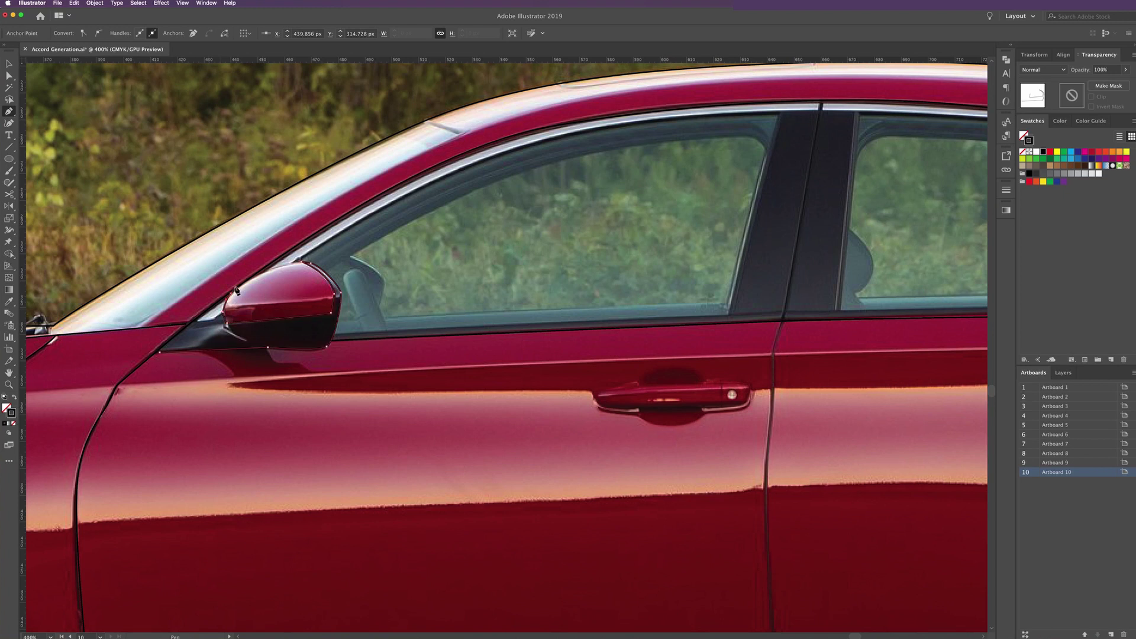
pyautogui.click(195, 322)
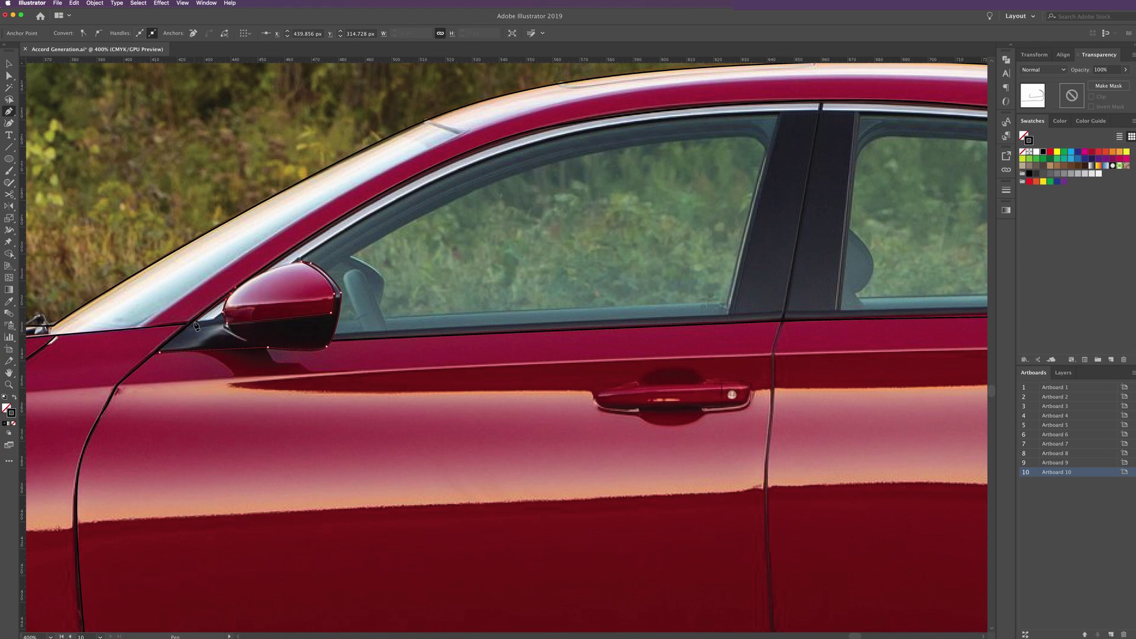
pyautogui.click(160, 353)
pyautogui.hotkey('ctrl', 'alt', 'space')
# Draw a curved sill line from the mirror base under the windows to the quarter window's tip
pyautogui.moveTo(490, 314); pyautogui.dragTo(371, 314)
pyautogui.click(219, 333)
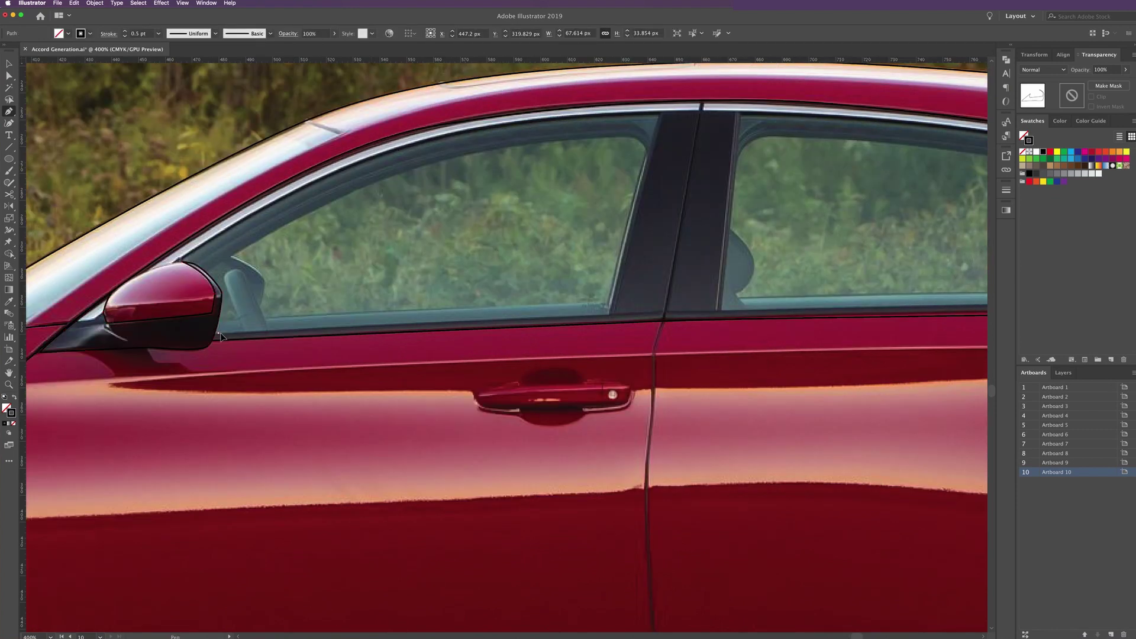
pyautogui.moveTo(667, 312); pyautogui.dragTo(727, 314)
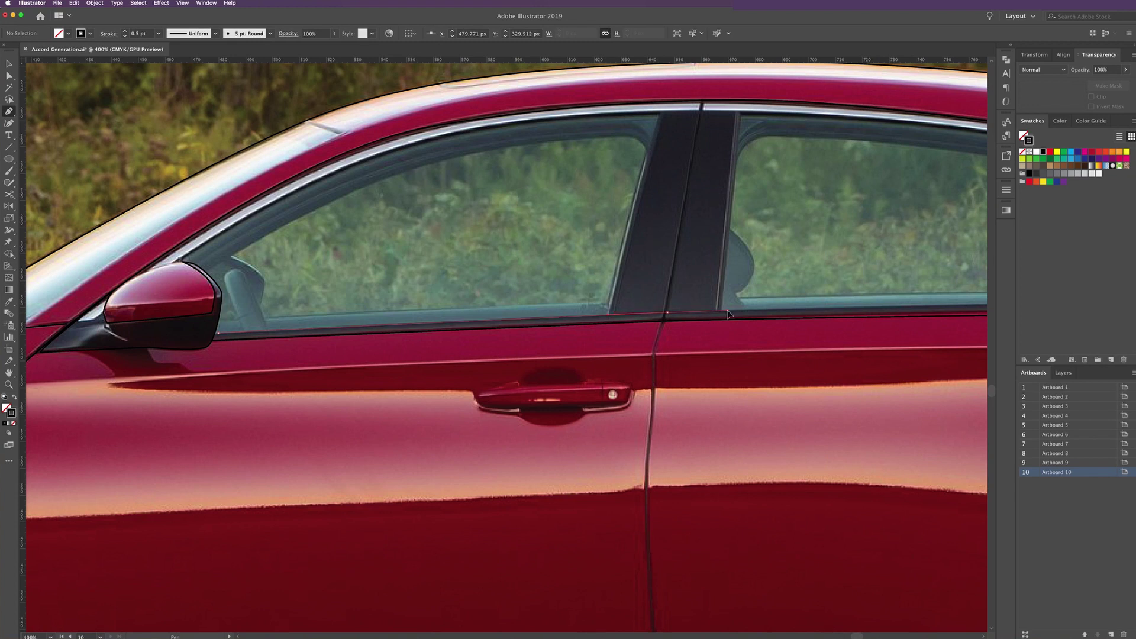
pyautogui.hscroll(10, 727, 314)
pyautogui.hscroll(4, 414, 307)
pyautogui.click(741, 328)
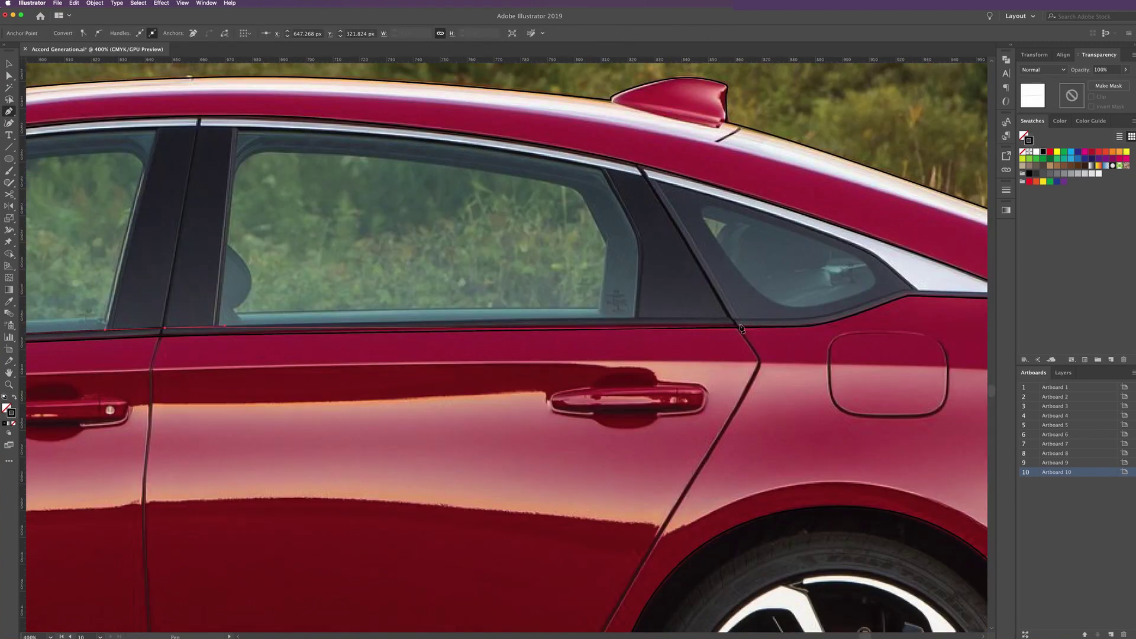
pyautogui.moveTo(742, 328); pyautogui.dragTo(747, 319)
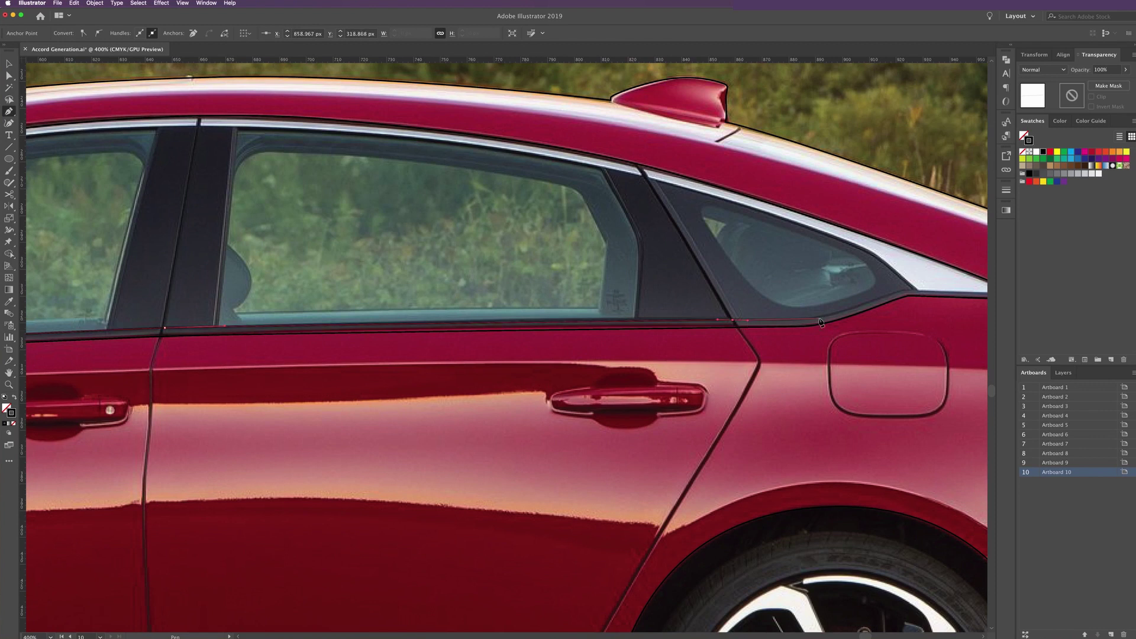
pyautogui.moveTo(820, 319); pyautogui.dragTo(834, 315)
pyautogui.moveTo(906, 290)
pyautogui.mouseDown()
pyautogui.moveTo(915, 292)
pyautogui.moveTo(794, 288)
pyautogui.mouseUp()
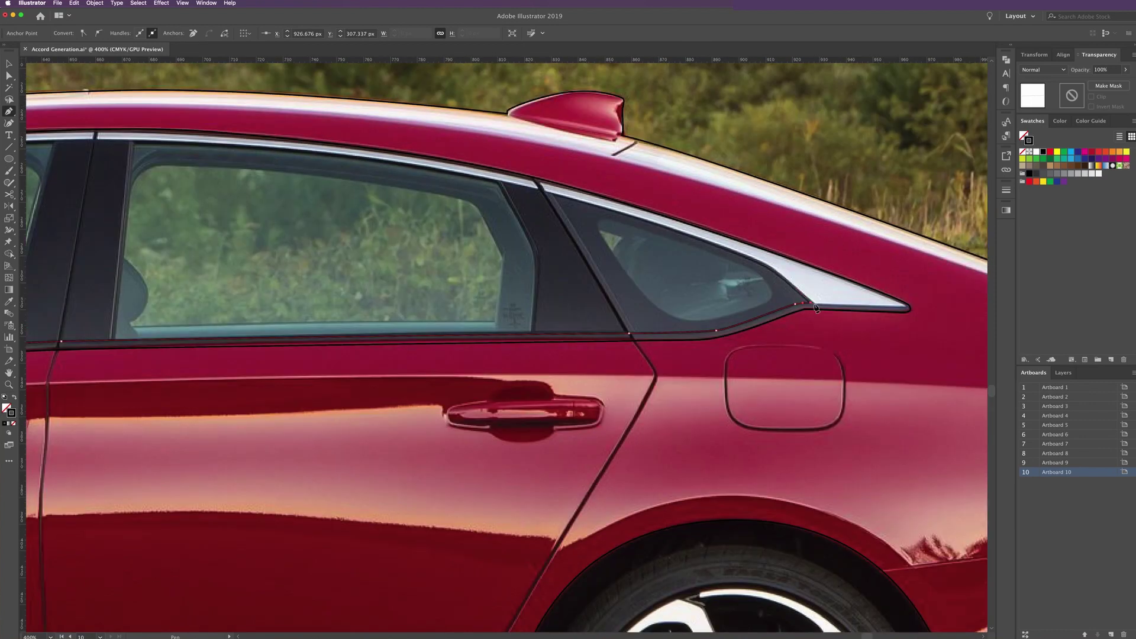
pyautogui.click(908, 309)
pyautogui.click(909, 309)
pyautogui.keyDown('ctrl'); pyautogui.click(763, 266); pyautogui.keyUp('ctrl')
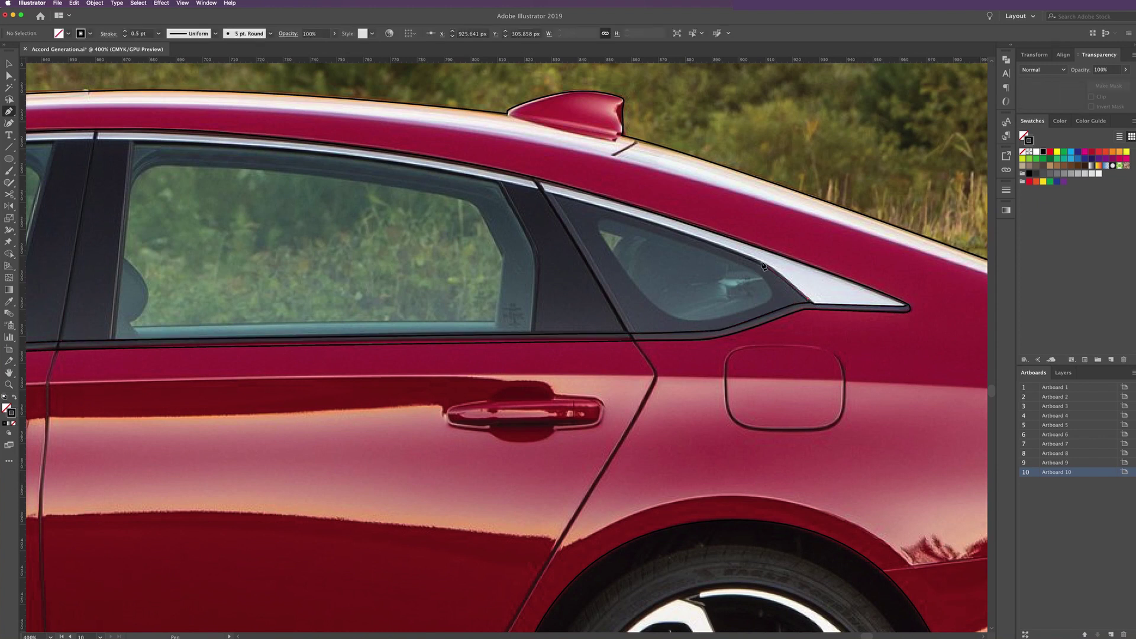
# Begin a new line from the sill line's endpoint along the upper window trim
pyautogui.click(762, 263)
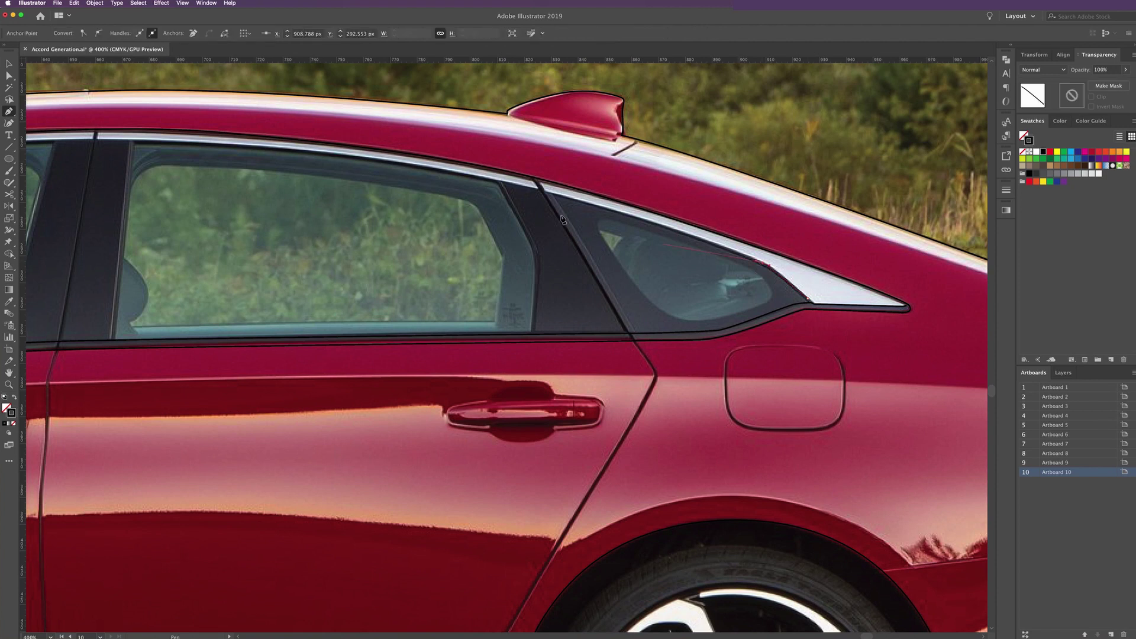
pyautogui.click(539, 189)
pyautogui.hscroll(-5, 391, 171)
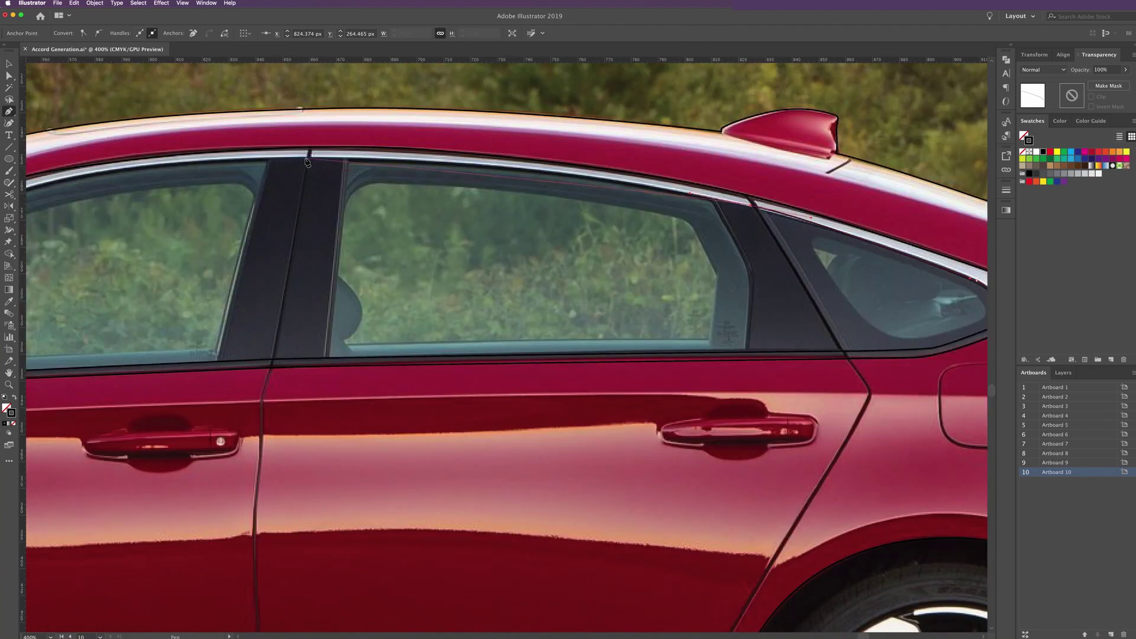
# Continue the upper trim line forward along the front window to a point above the mirror
pyautogui.click(308, 157)
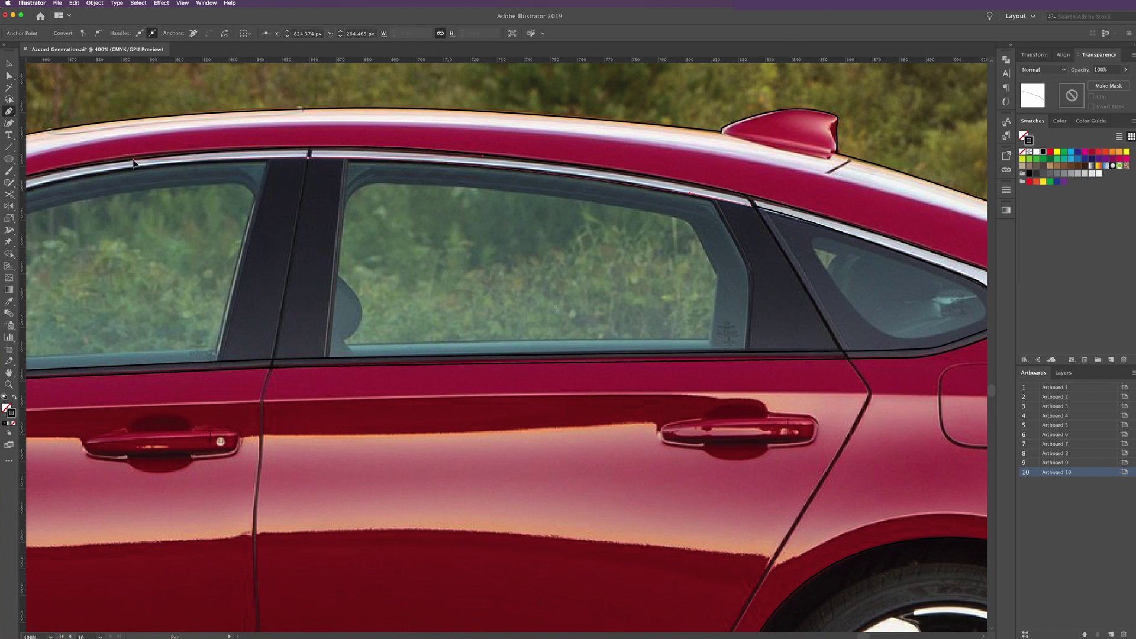
pyautogui.hscroll(-3, 134, 163)
pyautogui.hscroll(-3, 178, 189)
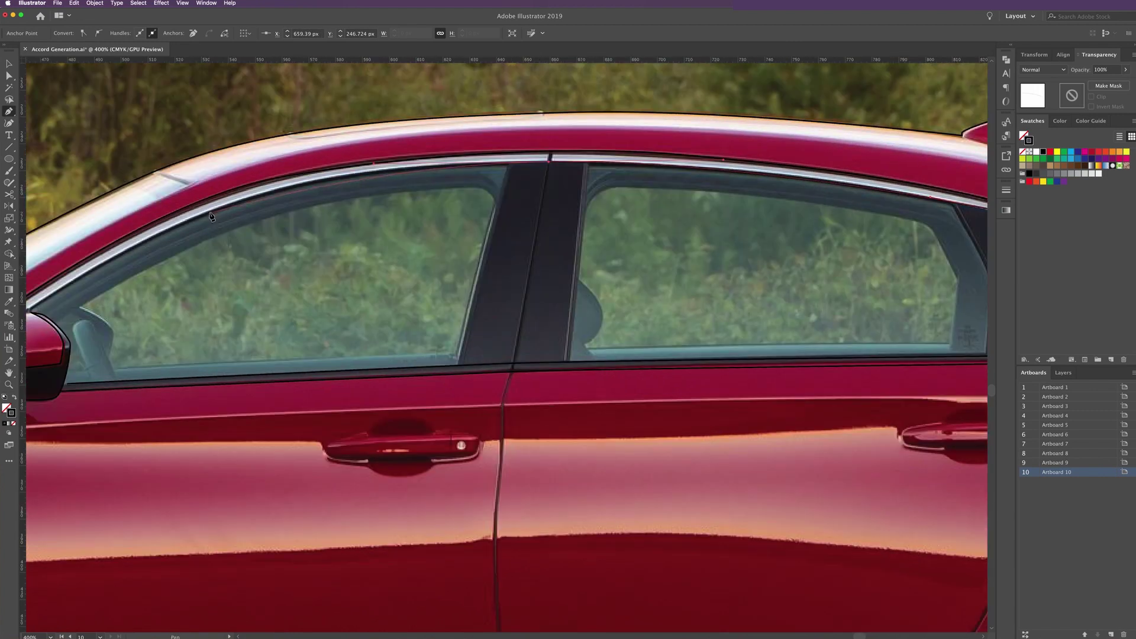
pyautogui.click(210, 211)
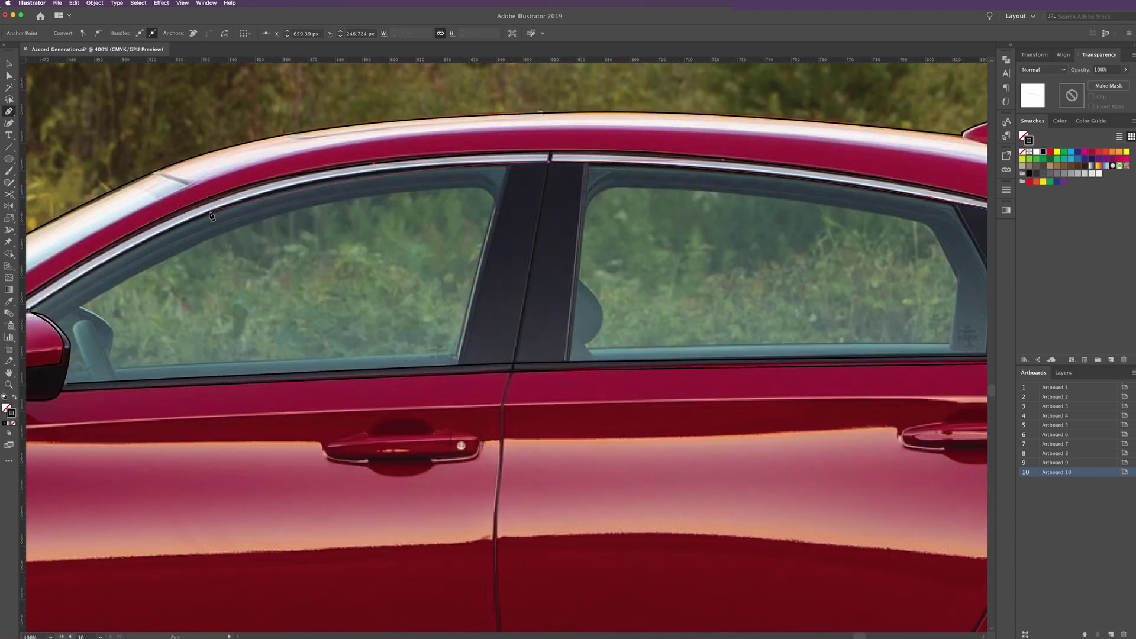
pyautogui.click(162, 232)
pyautogui.hscroll(-3, 176, 233)
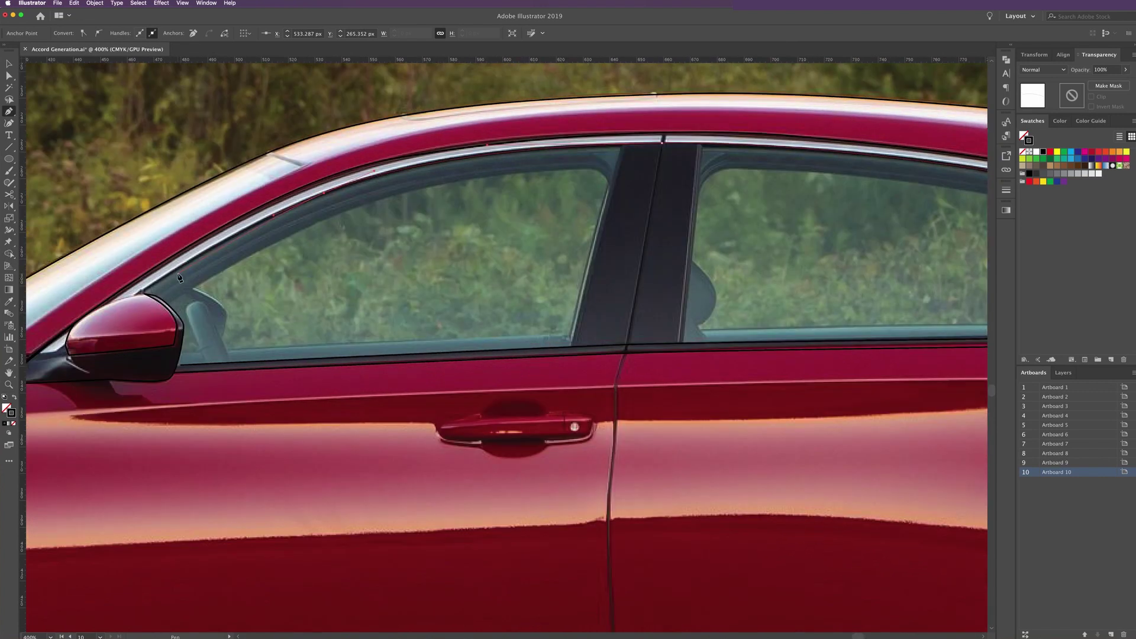
pyautogui.click(140, 293)
pyautogui.press('space')
pyautogui.moveTo(207, 302); pyautogui.dragTo(264, 302)
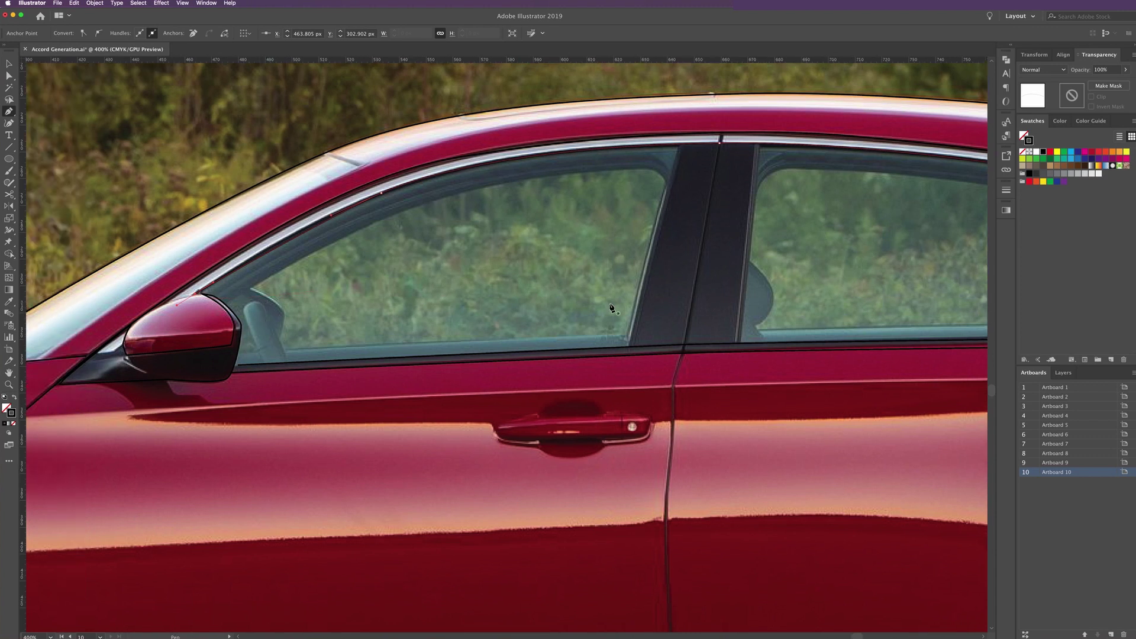
# Draw a straight line down the B-pillar from its top to its base
pyautogui.click(721, 137)
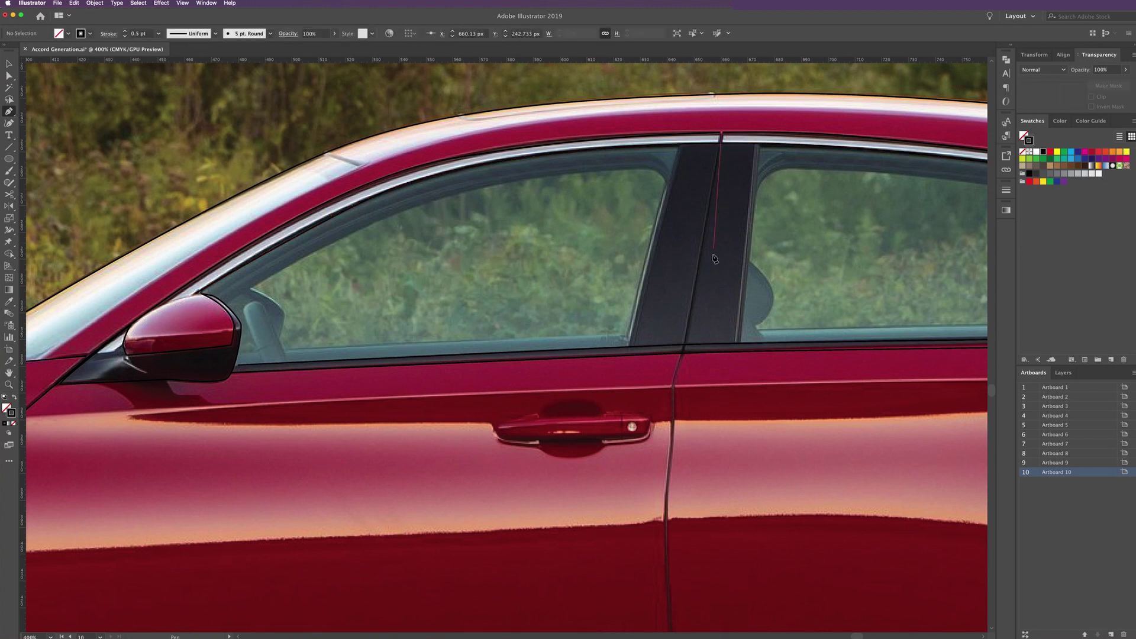
pyautogui.click(687, 355)
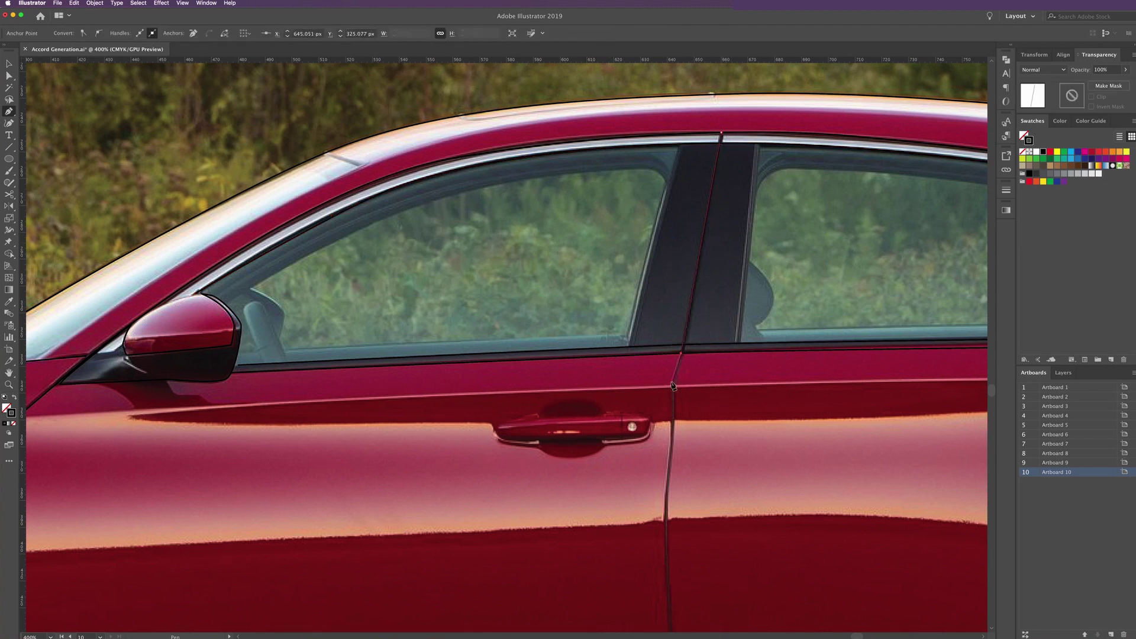
pyautogui.press('Escape')
# Trace the gap between front and rear doors down to the bottom of the doors
pyautogui.click(672, 386)
pyautogui.click(672, 434)
pyautogui.press('Escape')
pyautogui.click(666, 503)
pyautogui.scroll(-5, 520, 373)
pyautogui.hscroll(5, 521, 372)
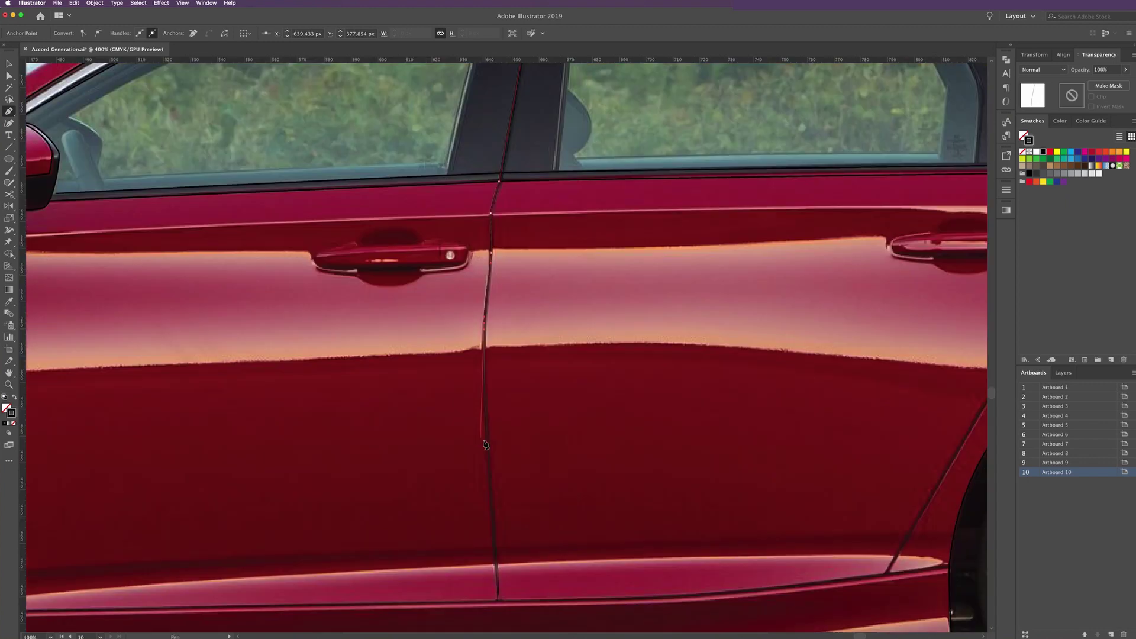
pyautogui.click(489, 453)
pyautogui.click(492, 497)
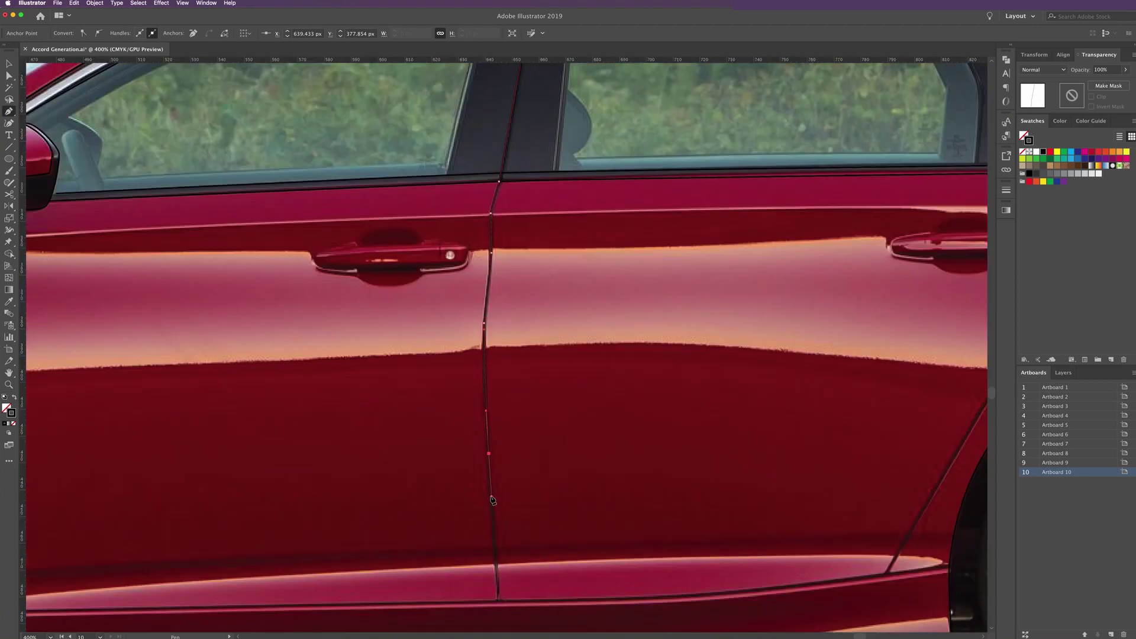
pyautogui.click(495, 546)
pyautogui.click(498, 602)
# Trace the upper and lower sill edges under the rear door toward the rear wheel
pyautogui.press('super+minus')
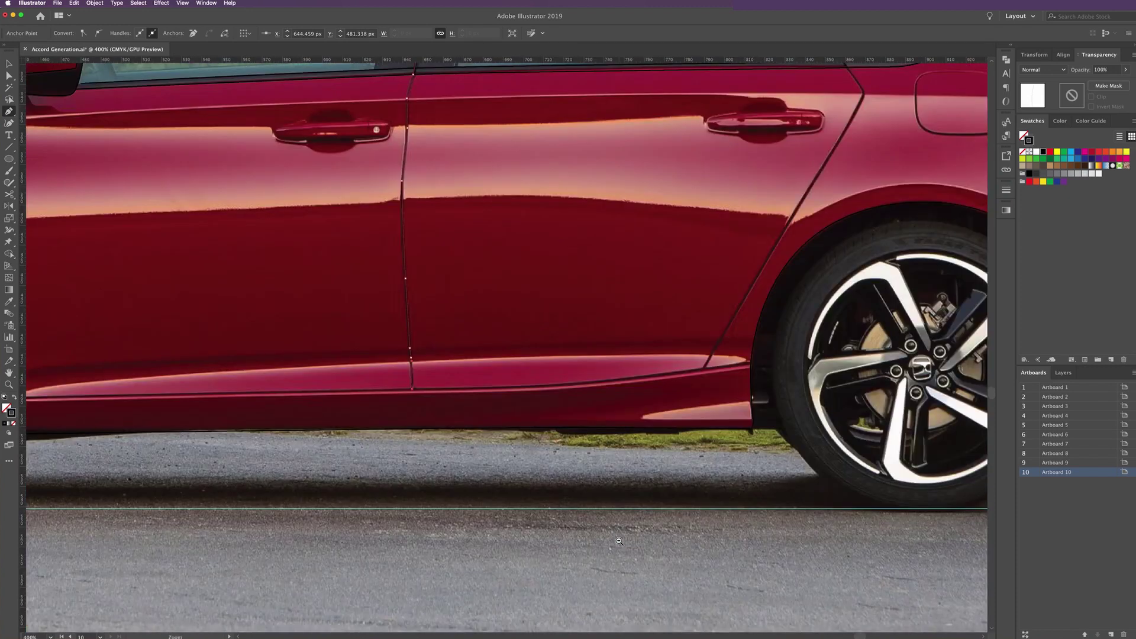
pyautogui.moveTo(415, 497); pyautogui.dragTo(601, 499)
pyautogui.moveTo(501, 476); pyautogui.dragTo(556, 478)
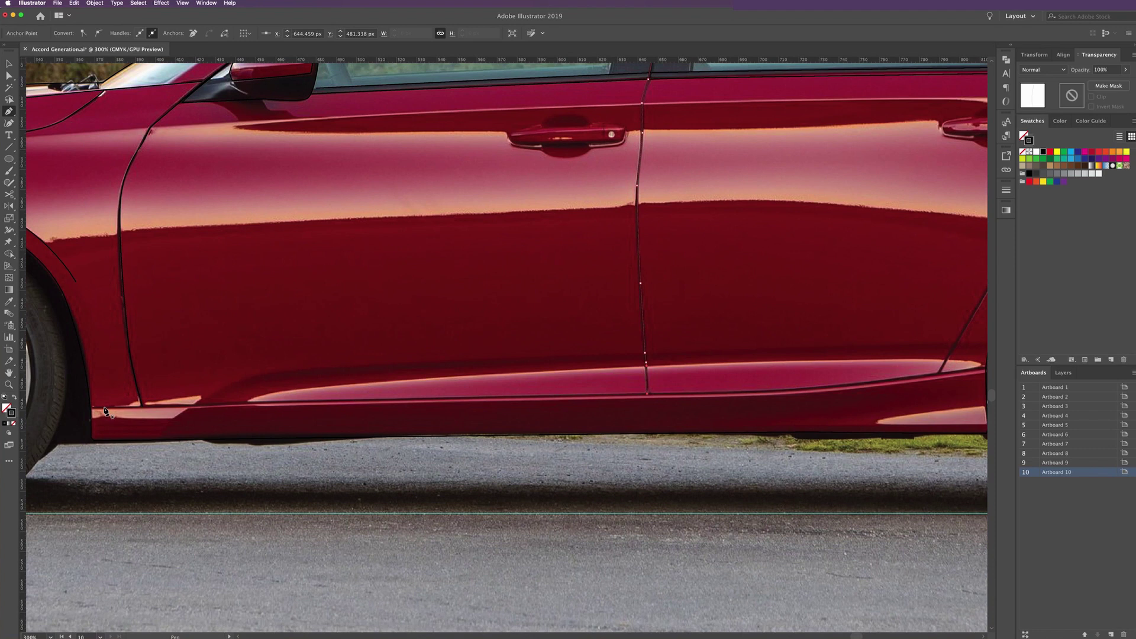
pyautogui.keyDown('super'); pyautogui.click(104, 410); pyautogui.keyUp('super')
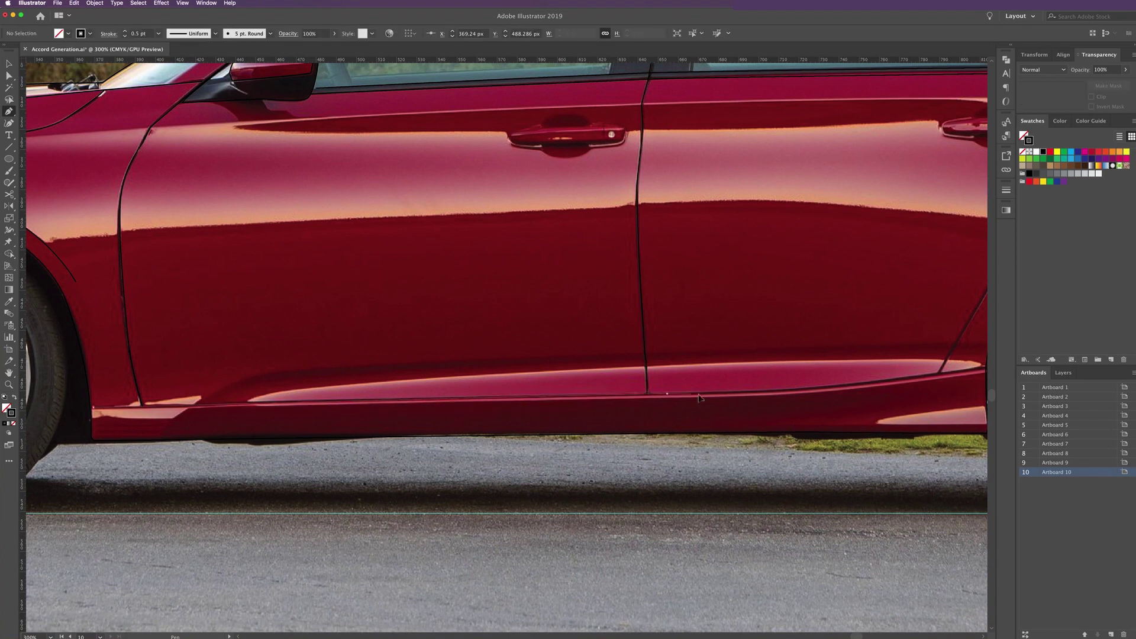
pyautogui.moveTo(719, 399); pyautogui.dragTo(426, 401)
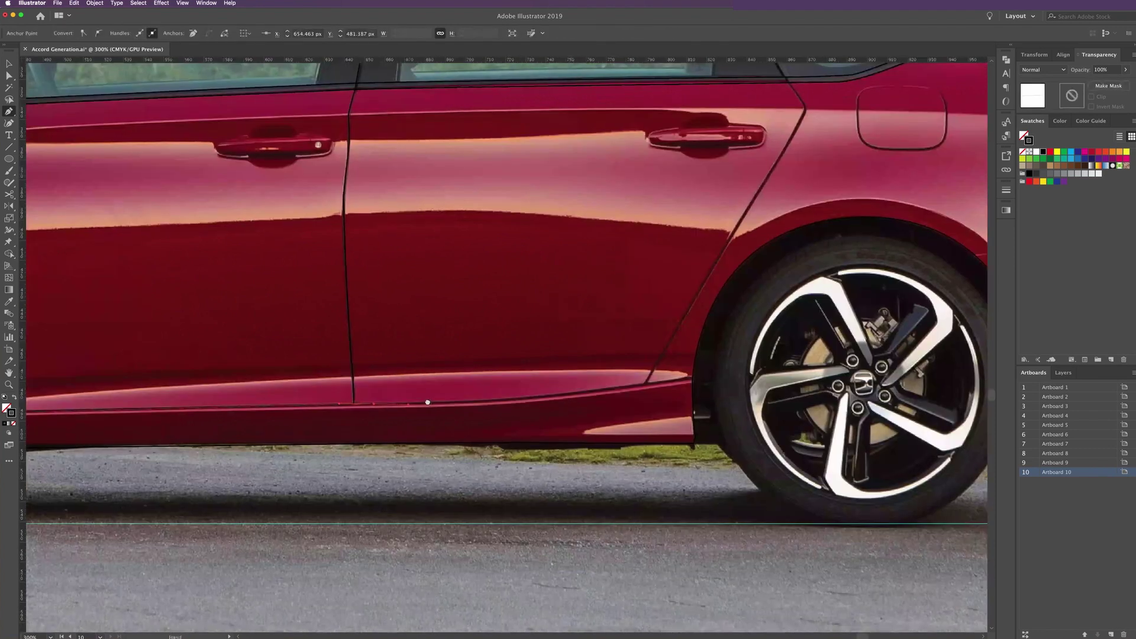
pyautogui.click(613, 389)
pyautogui.click(691, 378)
pyautogui.click(690, 417)
pyautogui.click(580, 431)
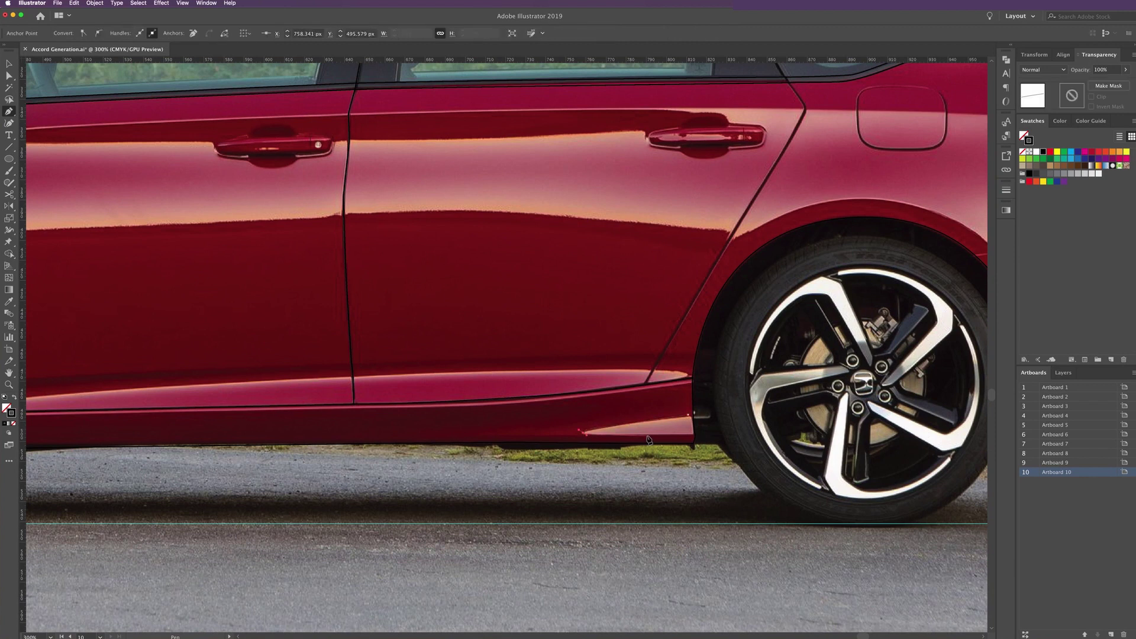
pyautogui.click(693, 441)
# Draw the curved rocker-panel crease across both doors to the rear wheel, then fit the artboard in view
pyautogui.hscroll(-3, 322, 408)
pyautogui.hscroll(-4, 304, 405)
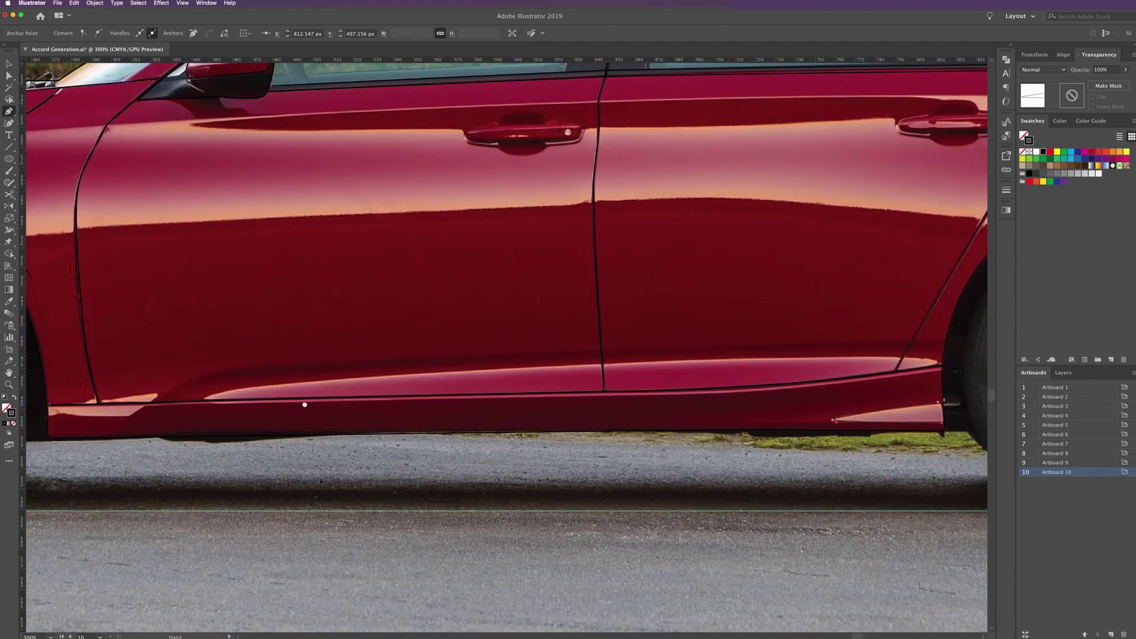
pyautogui.hscroll(-1, 304, 405)
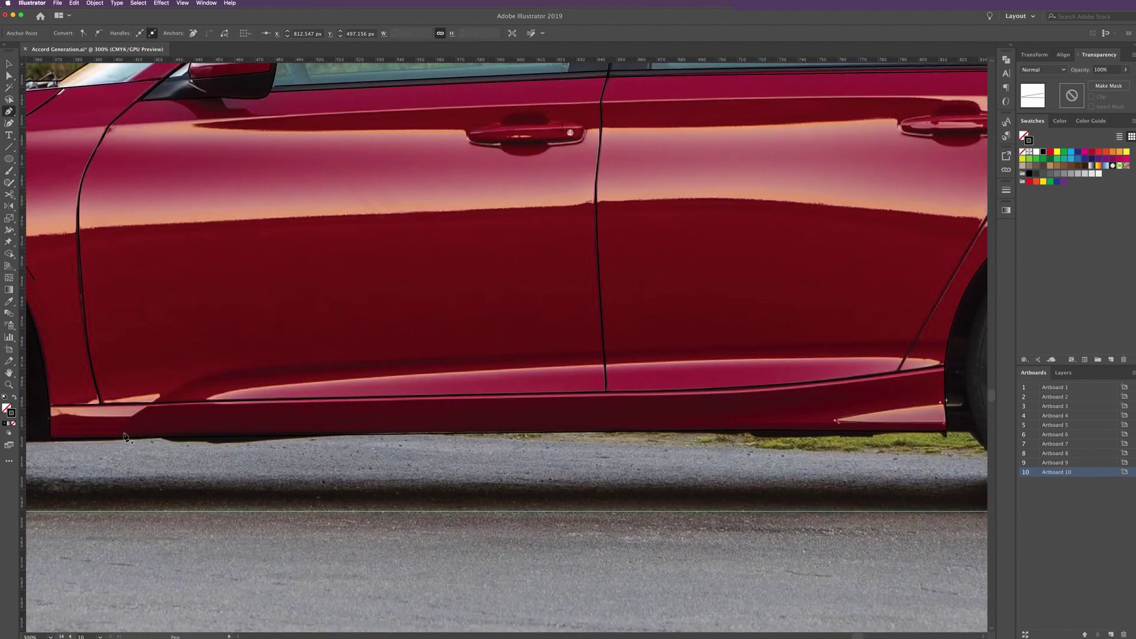
pyautogui.press('Escape')
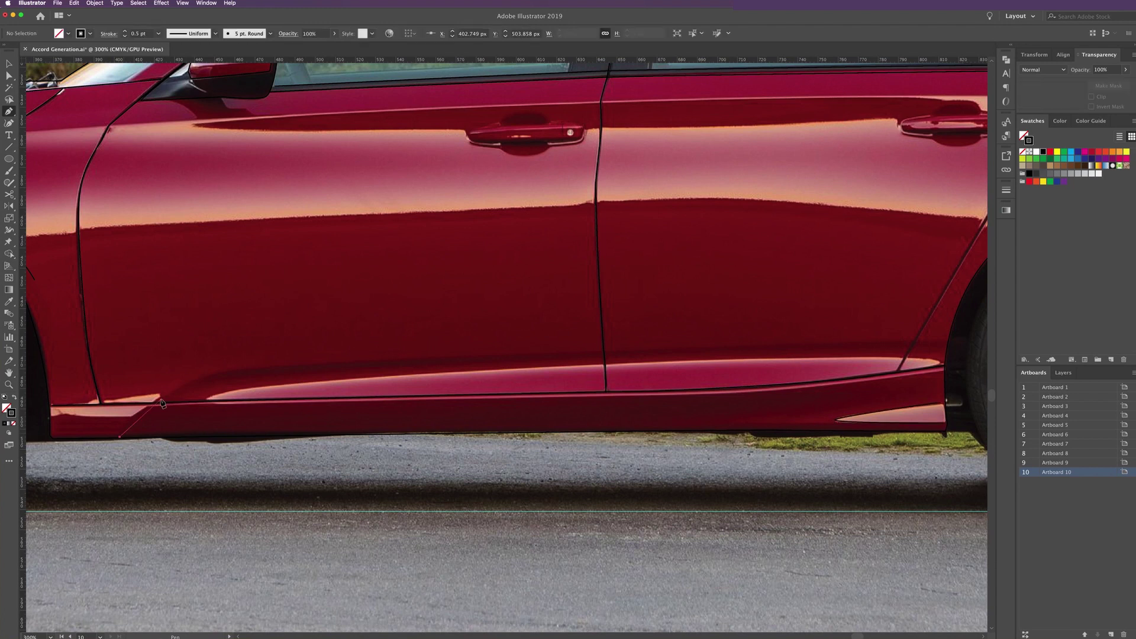
pyautogui.click(120, 436)
pyautogui.click(159, 400)
pyautogui.click(191, 384)
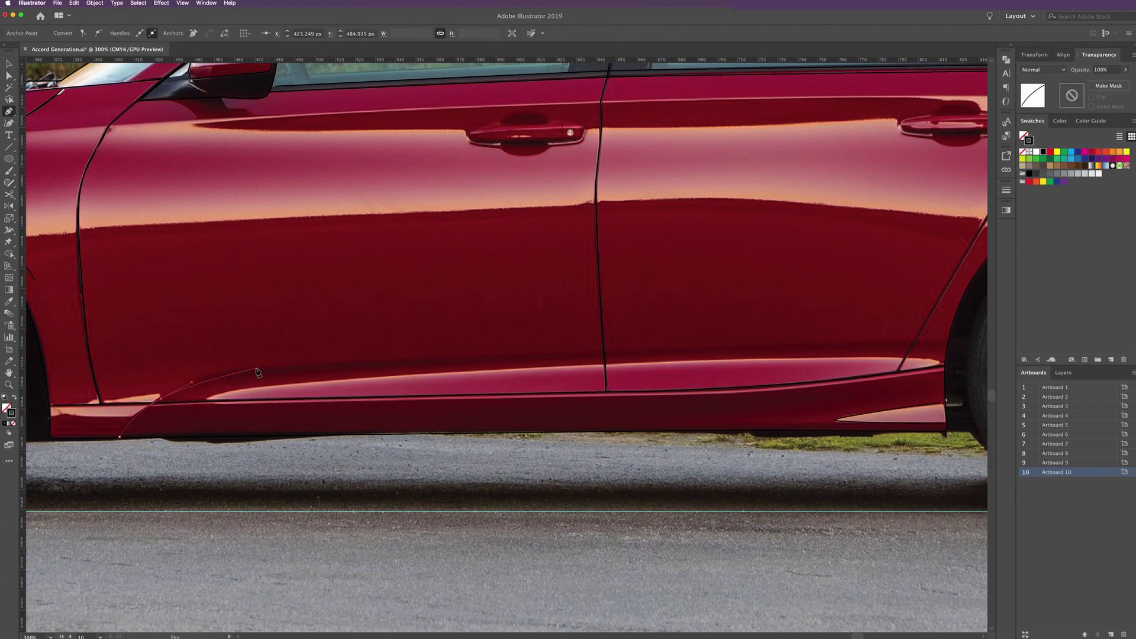
pyautogui.moveTo(257, 369); pyautogui.dragTo(290, 368)
pyautogui.hscroll(2, 520, 364)
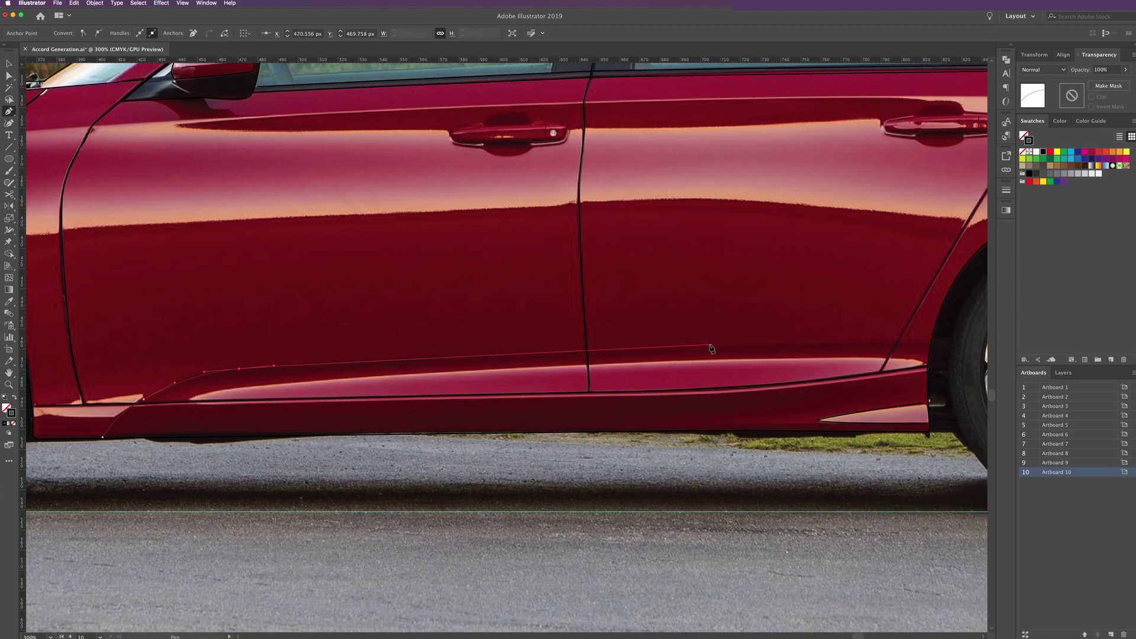
pyautogui.moveTo(708, 347); pyautogui.dragTo(821, 346)
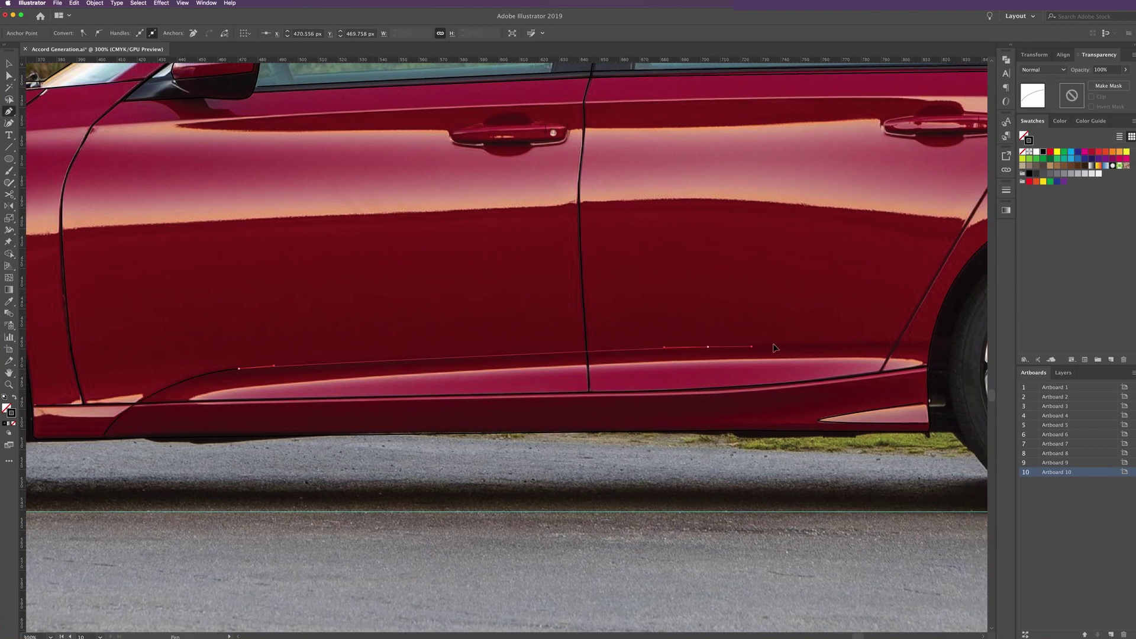
pyautogui.click(929, 342)
pyautogui.press('super+0')
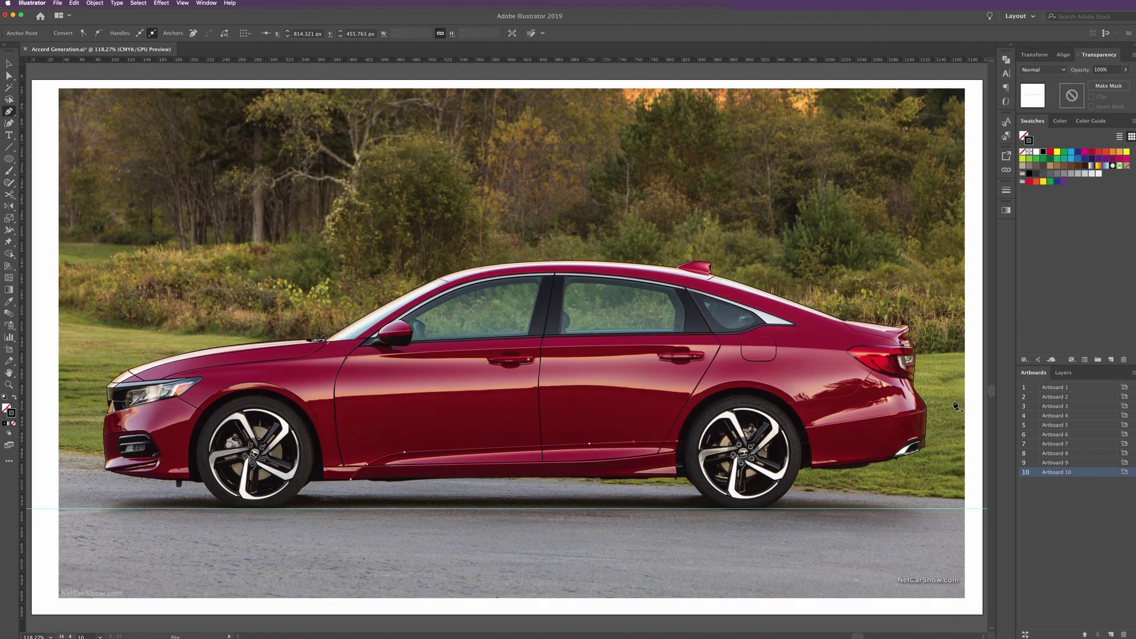
# Hide and re-show the Layer 1 car photo to check the tracing, then zoom into the rear door
pyautogui.click(1064, 373)
pyautogui.press('v')
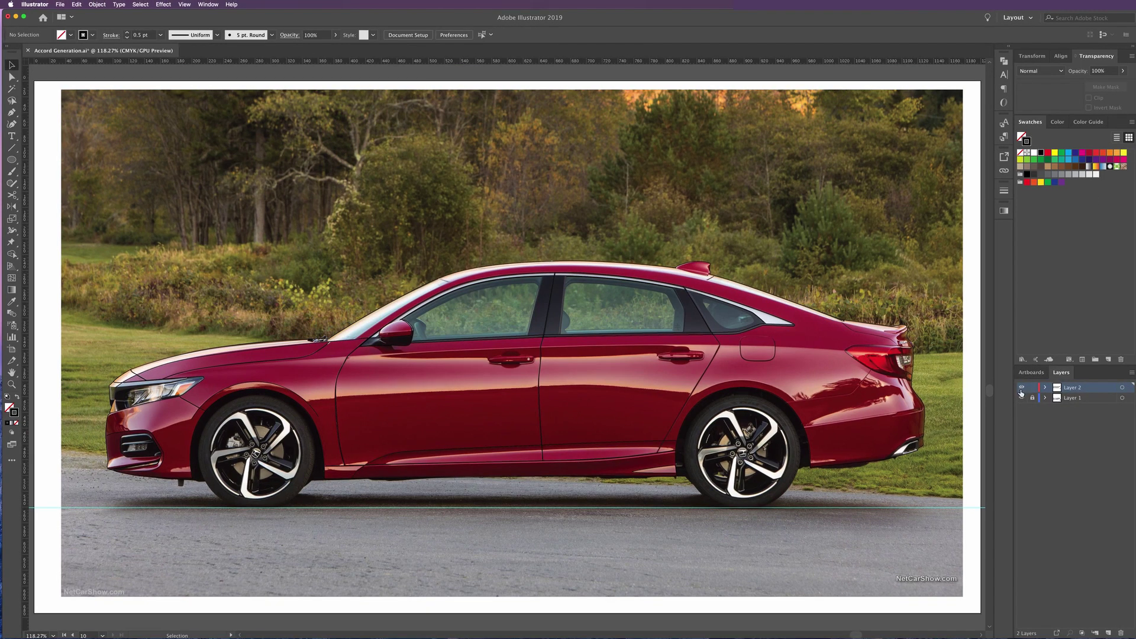
pyautogui.click(1022, 399)
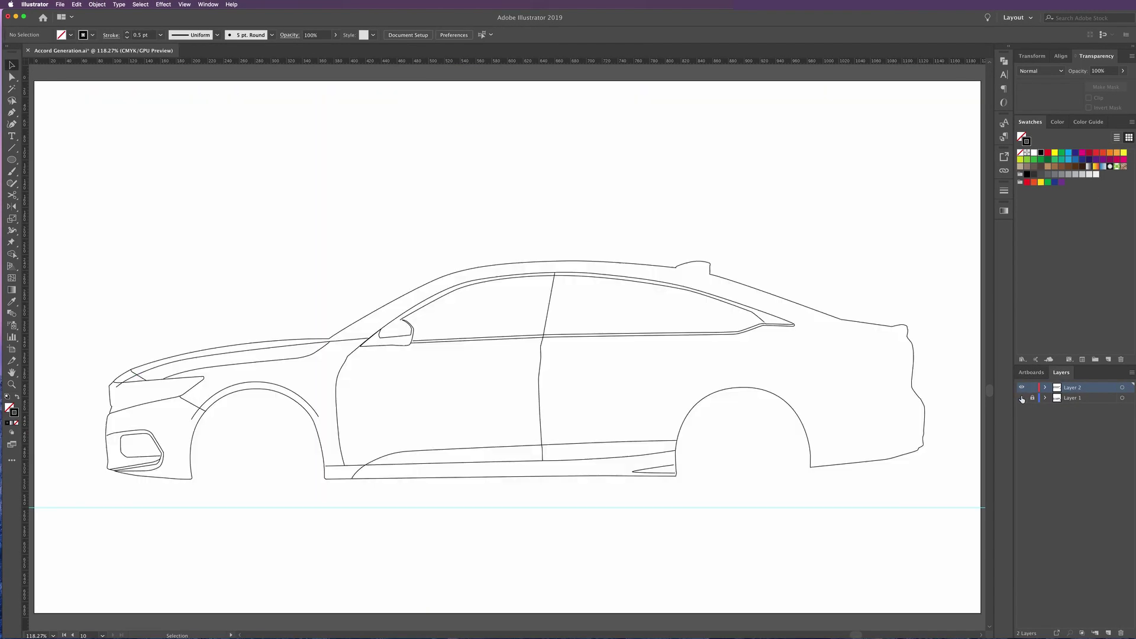
pyautogui.click(1021, 399)
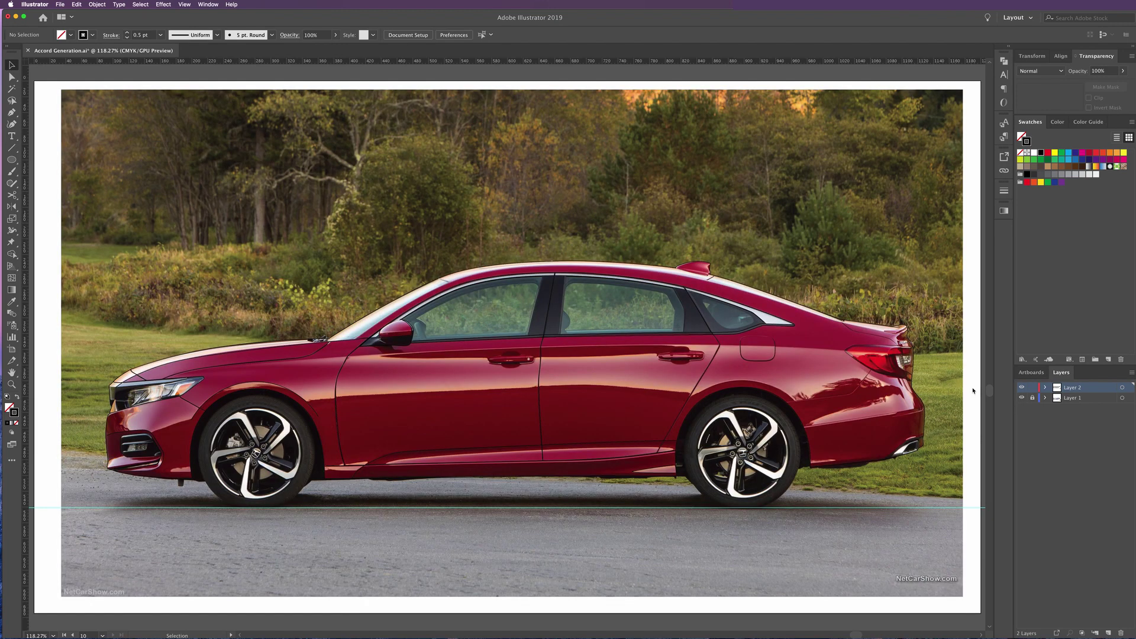
pyautogui.scroll(2, 697, 342)
pyautogui.hscroll(-2, 697, 342)
pyautogui.press('a')
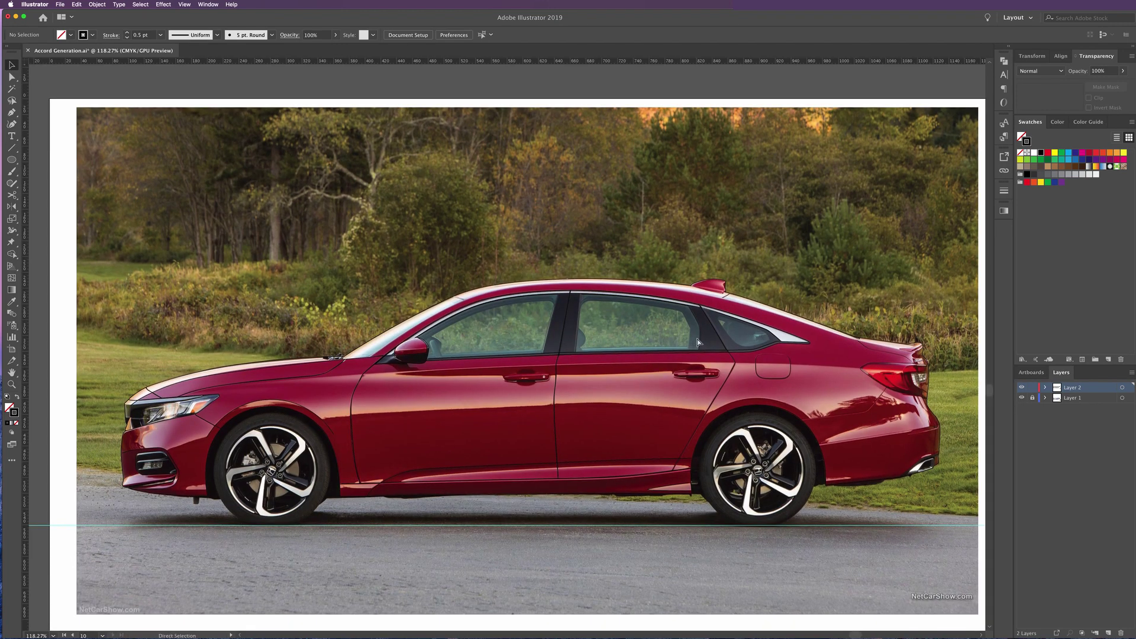
pyautogui.moveTo(697, 339)
pyautogui.mouseDown()
pyautogui.moveTo(752, 379)
pyautogui.moveTo(722, 347)
pyautogui.moveTo(708, 356)
pyautogui.moveTo(658, 289)
pyautogui.mouseUp()
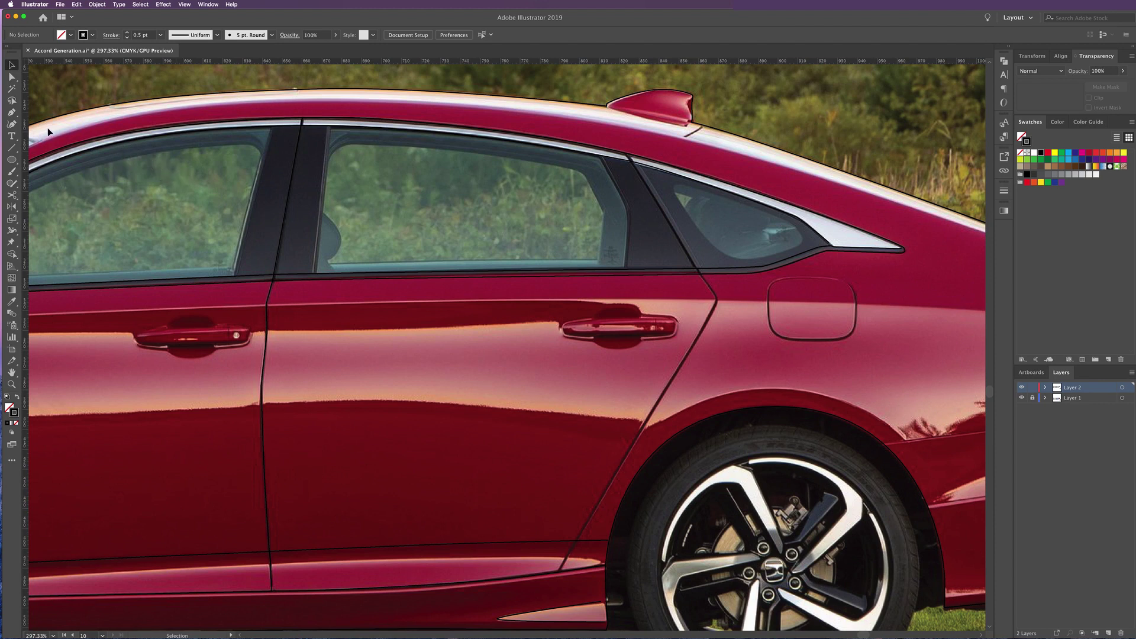
# Trace the C-pillar base and rear door seam down to the door's lower corner with the Pen tool
pyautogui.press('p')
pyautogui.click(627, 156)
pyautogui.click(698, 273)
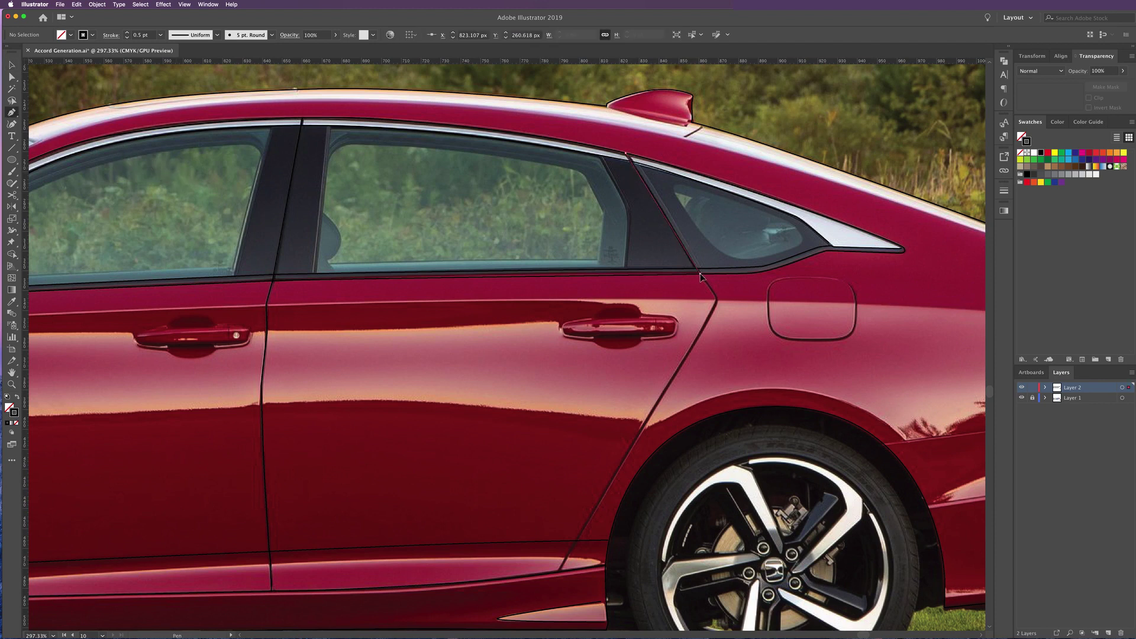
pyautogui.click(700, 273)
pyautogui.click(717, 302)
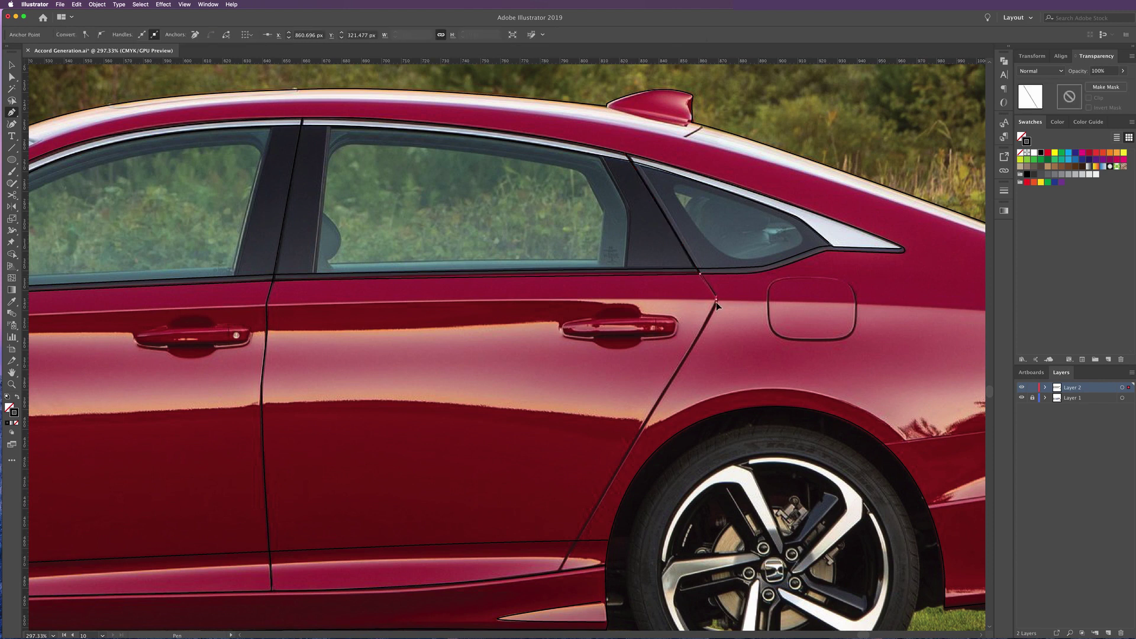
pyautogui.click(717, 301)
pyautogui.click(579, 540)
pyautogui.click(558, 573)
pyautogui.keyDown('super'); pyautogui.click(560, 581); pyautogui.keyUp('super')
pyautogui.keyDown('super'); pyautogui.click(556, 586); pyautogui.keyUp('super')
# Start a curved line around the rear wheel arch edge
pyautogui.moveTo(669, 471); pyautogui.dragTo(485, 456)
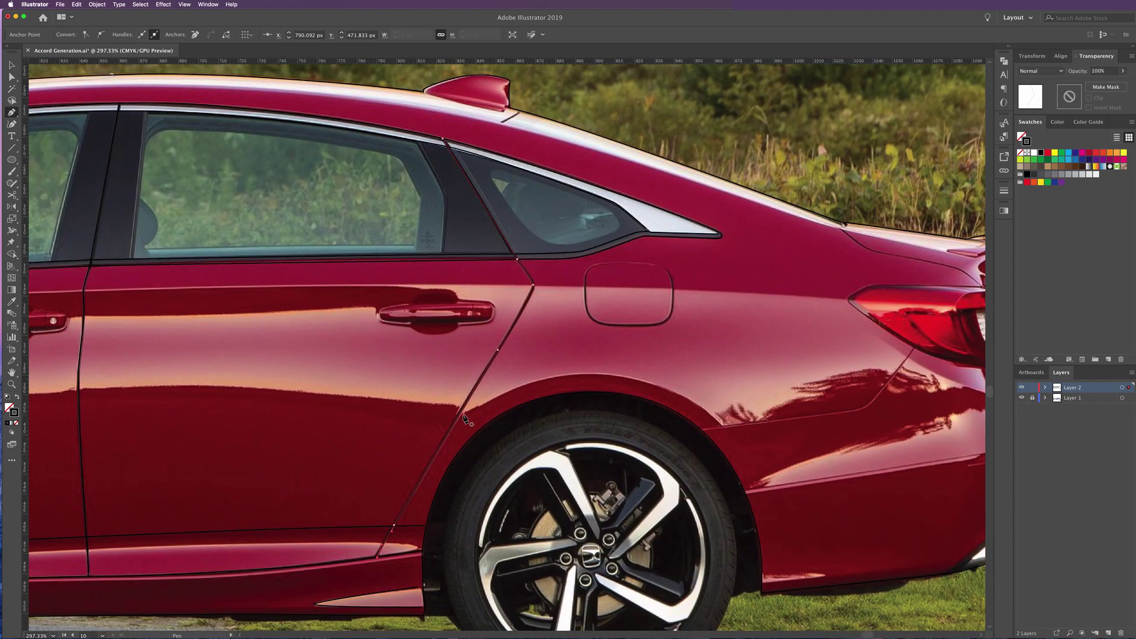
pyautogui.keyDown('super'); pyautogui.click(565, 394); pyautogui.keyUp('super')
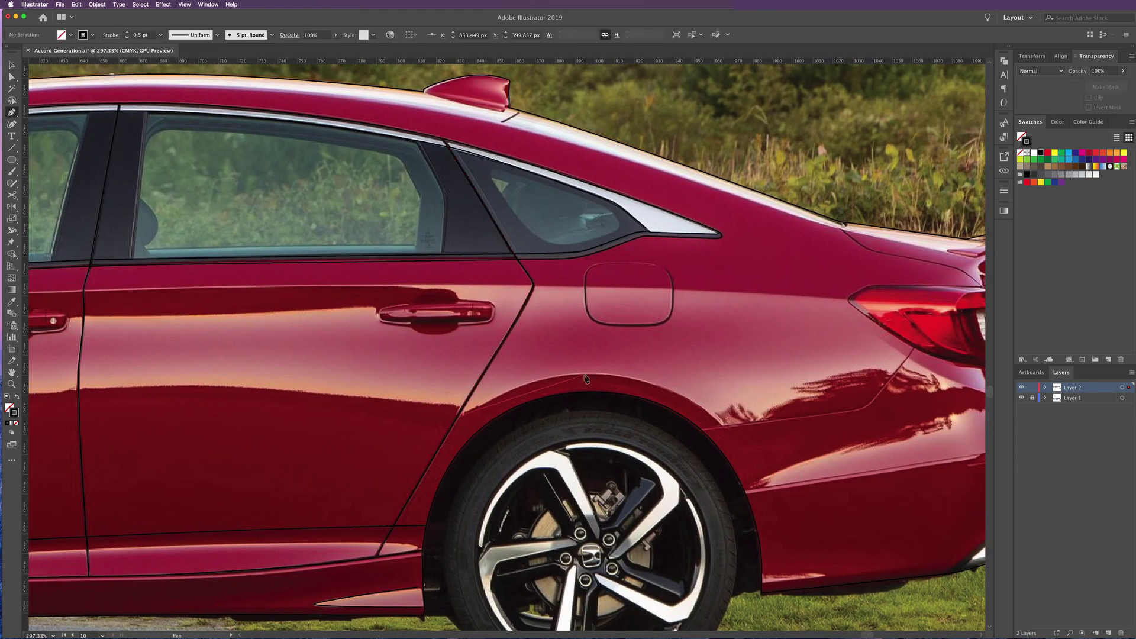
pyautogui.click(585, 375)
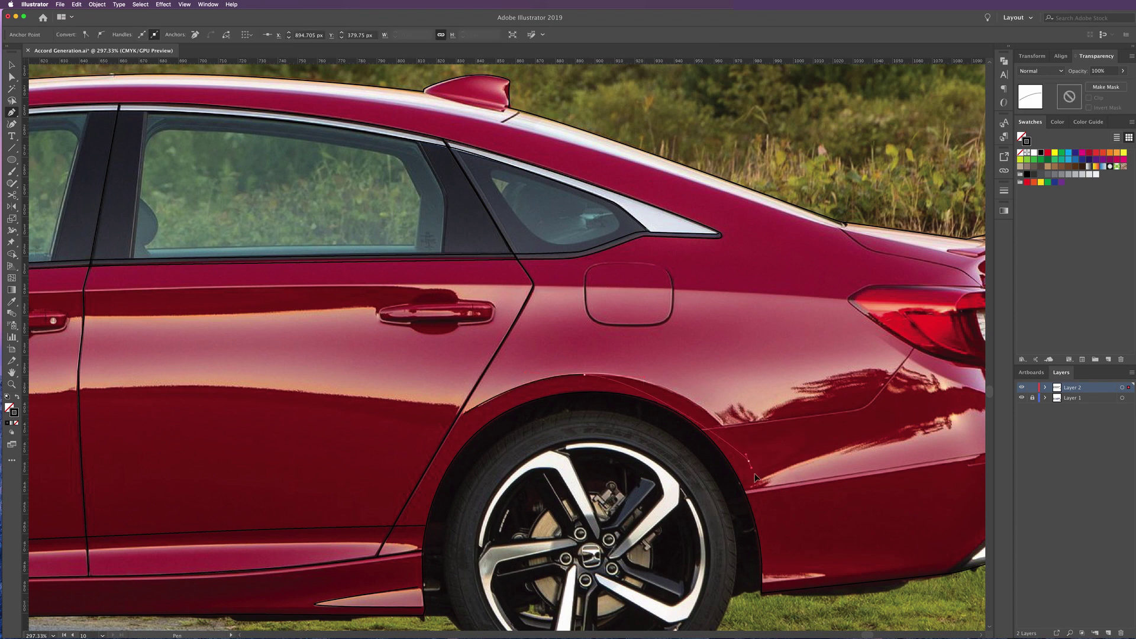
pyautogui.moveTo(748, 461); pyautogui.dragTo(793, 535)
pyautogui.moveTo(758, 427); pyautogui.dragTo(510, 424)
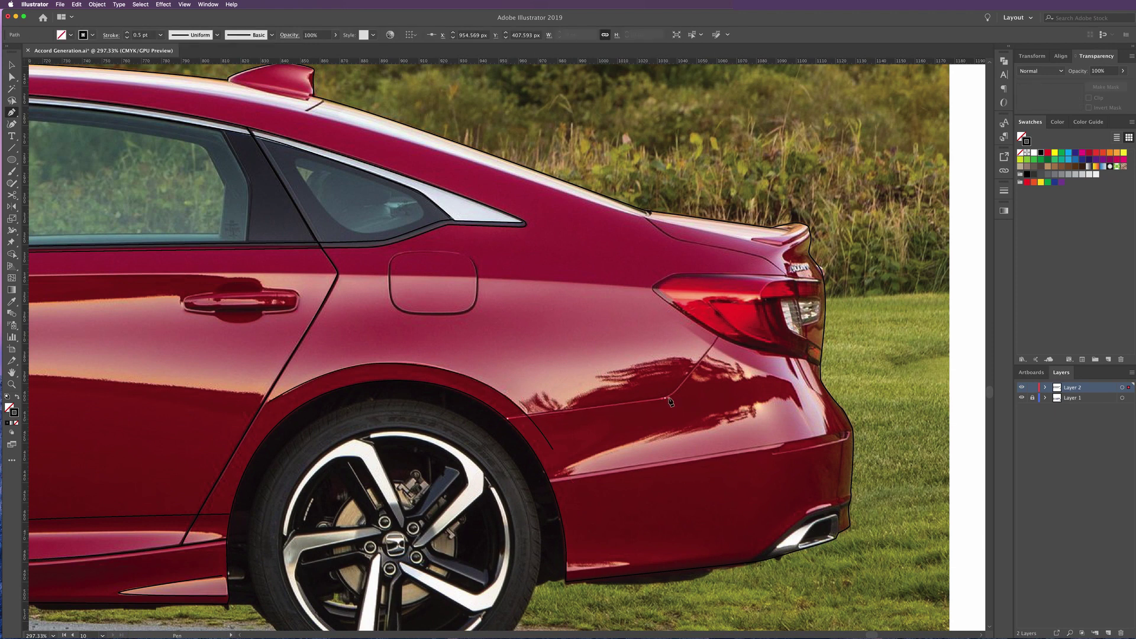
# Extend the rear quarter panel line with a curved point up to the taillight edge
pyautogui.moveTo(667, 399); pyautogui.dragTo(682, 385)
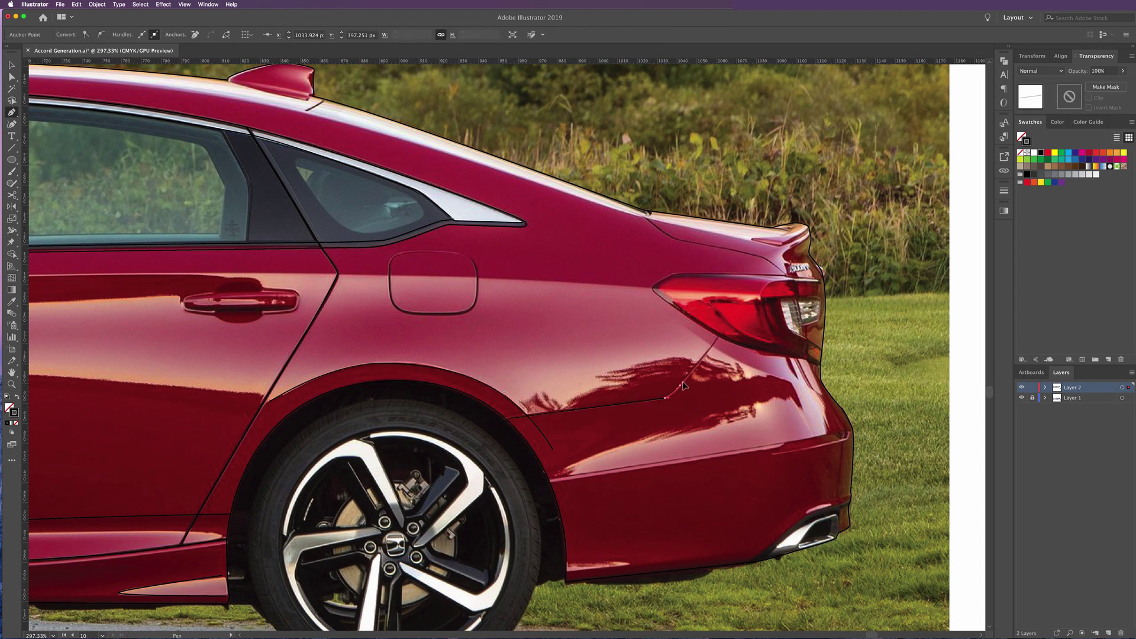
pyautogui.click(718, 338)
pyautogui.moveTo(720, 340); pyautogui.dragTo(512, 327)
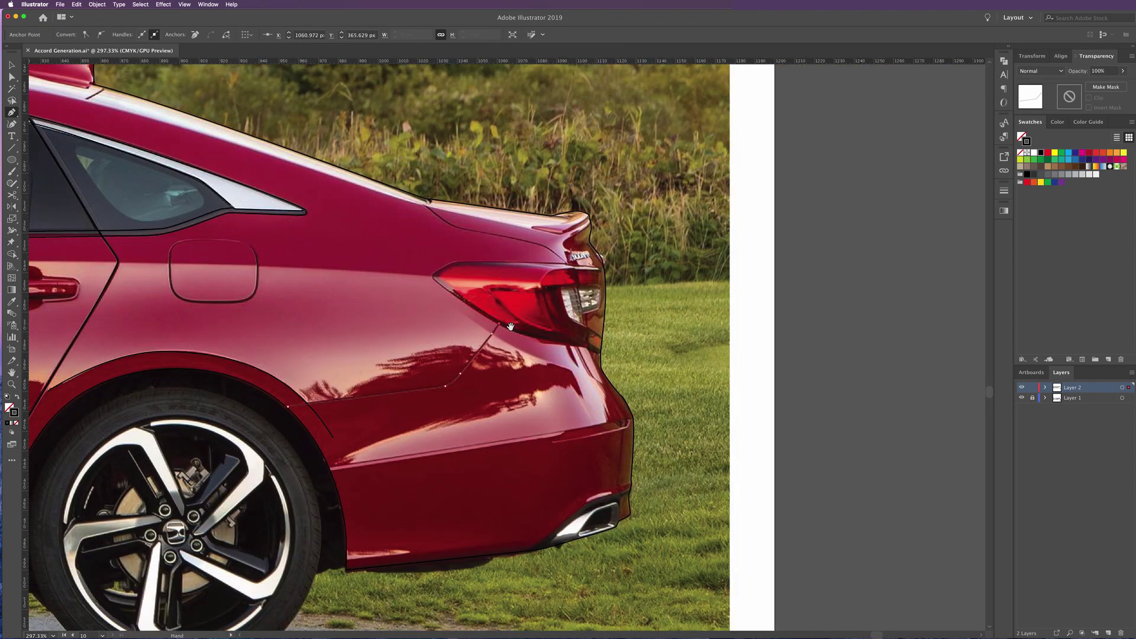
pyautogui.press('Escape')
pyautogui.hotkey('ctrl', 'shift', 'a')
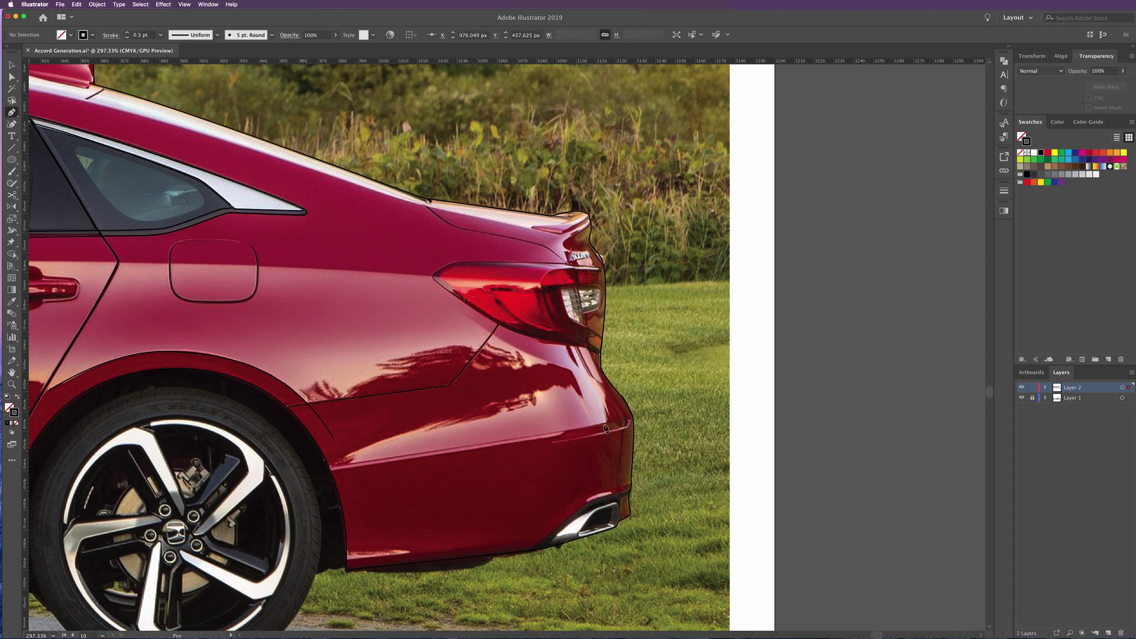
# Continue the bumper path to its corner, removing a stray point, and finish it
pyautogui.click(599, 426)
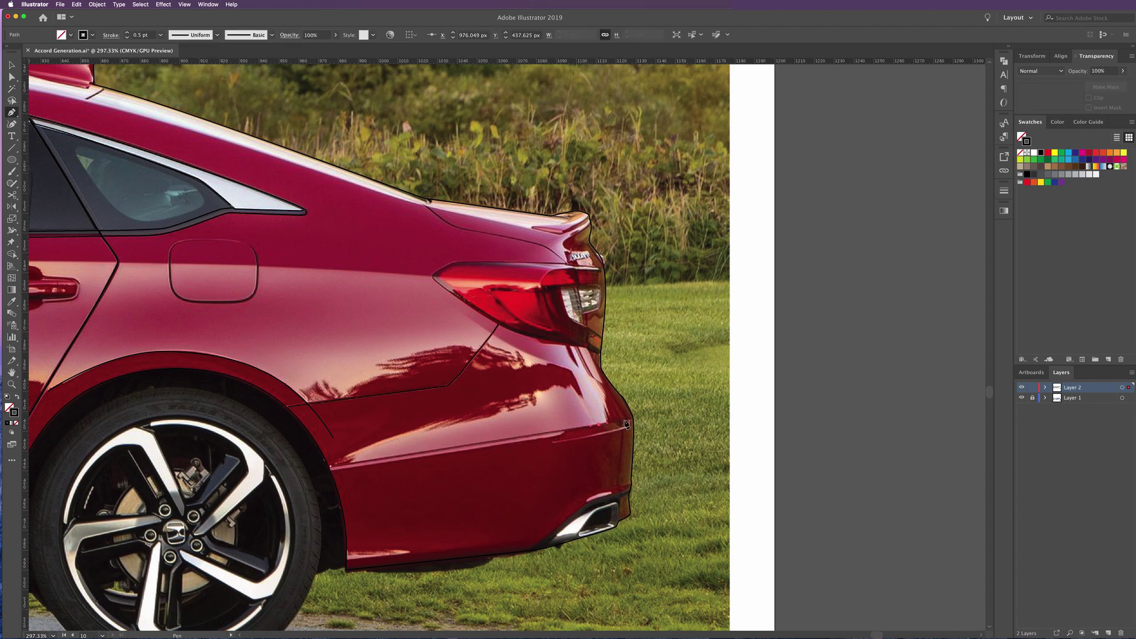
pyautogui.click(629, 421)
pyautogui.click(627, 428)
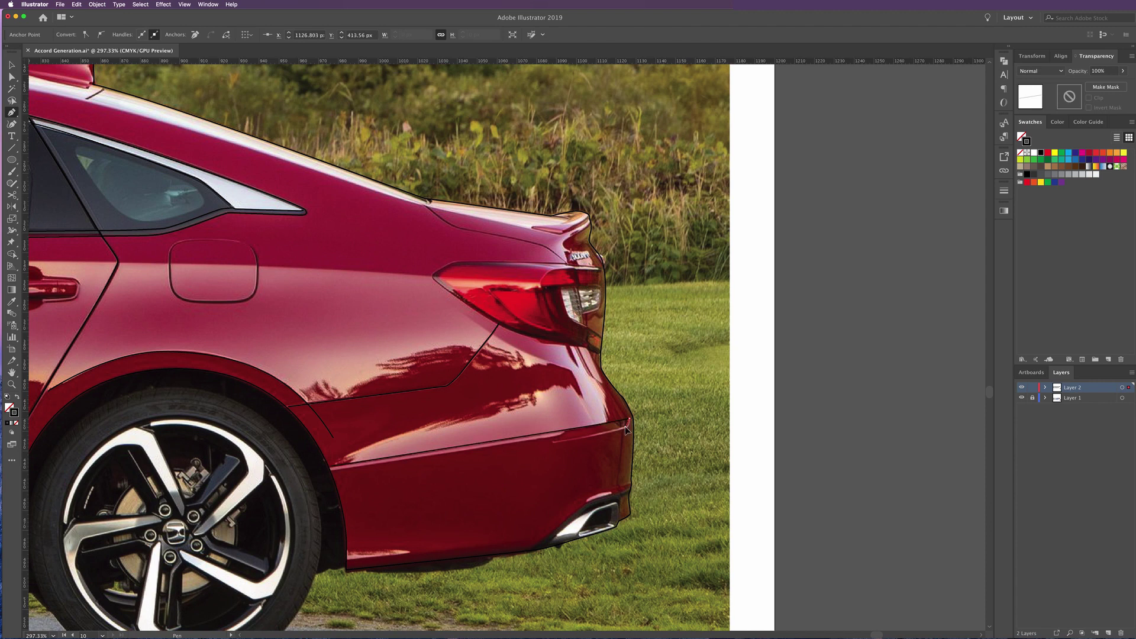
pyautogui.click(564, 433)
pyautogui.click(564, 432)
pyautogui.press('super+shift+a')
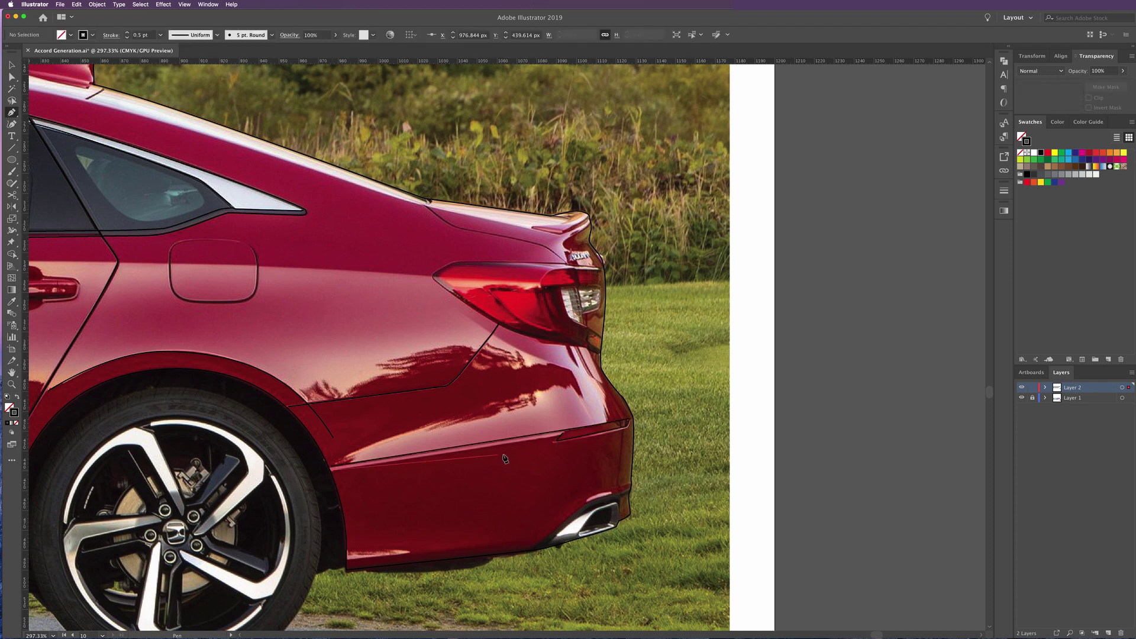
pyautogui.click(555, 440)
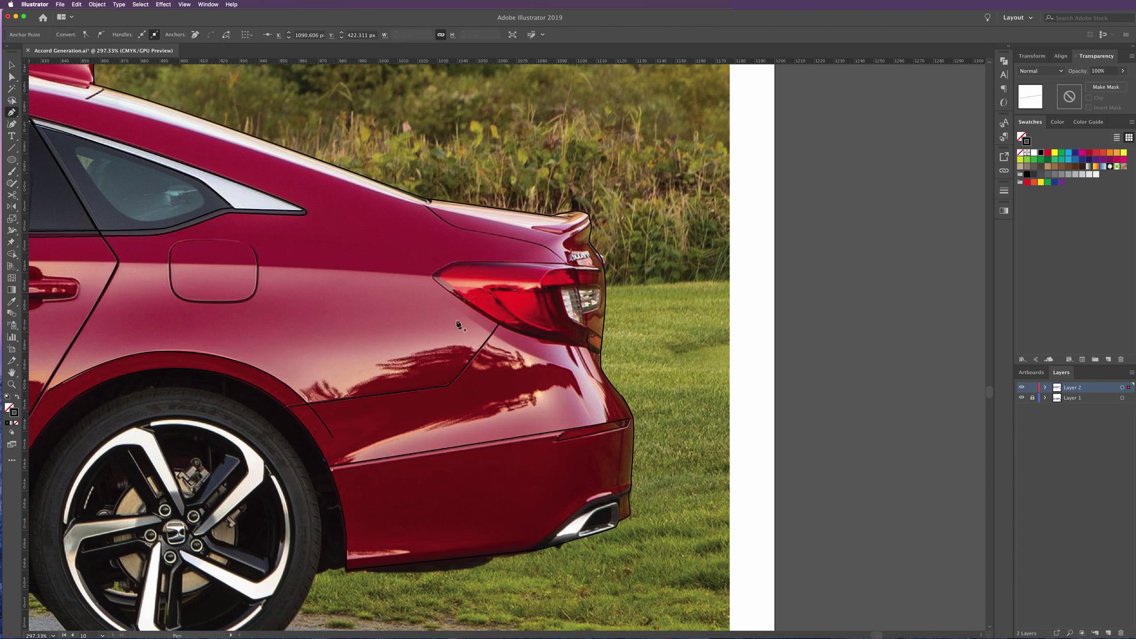
pyautogui.hotkey('ctrl', 'shift', 'a')
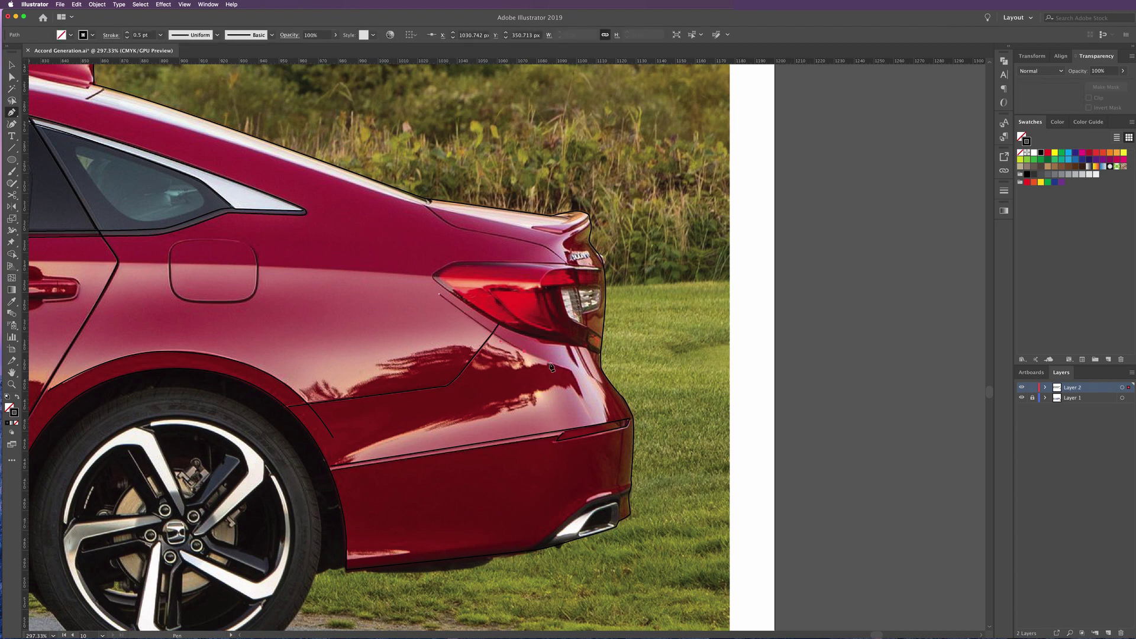
# Draw the crease line from below the taillight down to the bumper corner
pyautogui.click(591, 379)
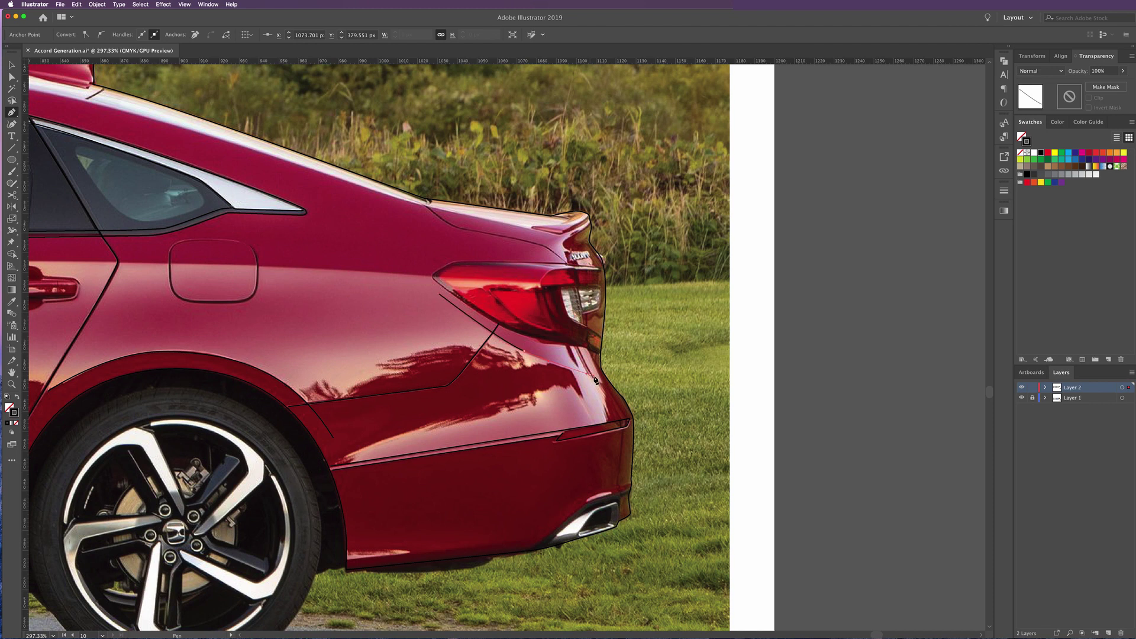
pyautogui.click(591, 378)
pyautogui.click(349, 567)
pyautogui.click(535, 541)
pyautogui.click(539, 540)
pyautogui.keyDown('super'); pyautogui.click(601, 271); pyautogui.keyUp('super')
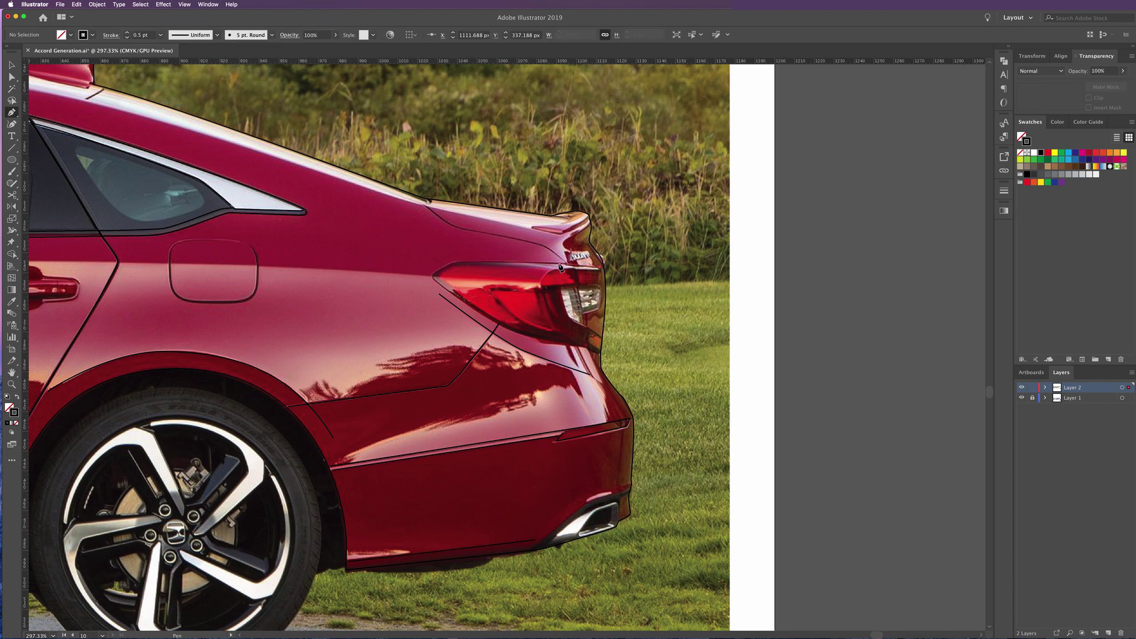
# Trace the taillight's top edge to its left tip and along its lower edge to the lower-right corner
pyautogui.click(458, 265)
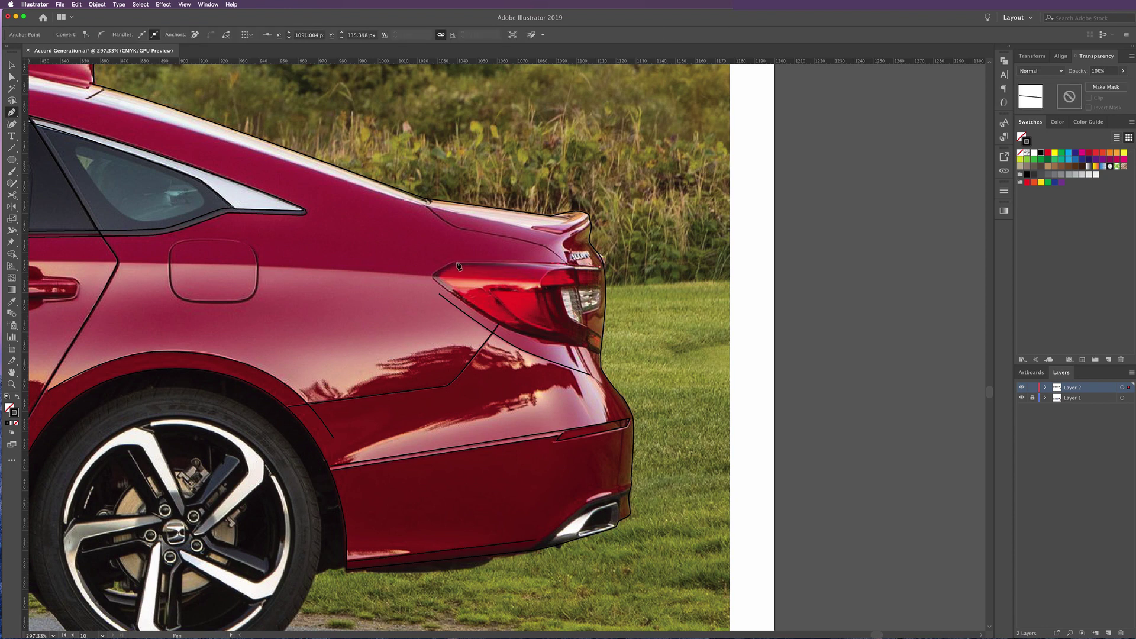
pyautogui.click(441, 276)
pyautogui.click(435, 276)
pyautogui.click(435, 283)
pyautogui.click(531, 337)
pyautogui.click(599, 354)
pyautogui.hotkey('ctrl', 'space')
# Zoom in on the taillight and refine the lower-right part of its outline
pyautogui.click(577, 317)
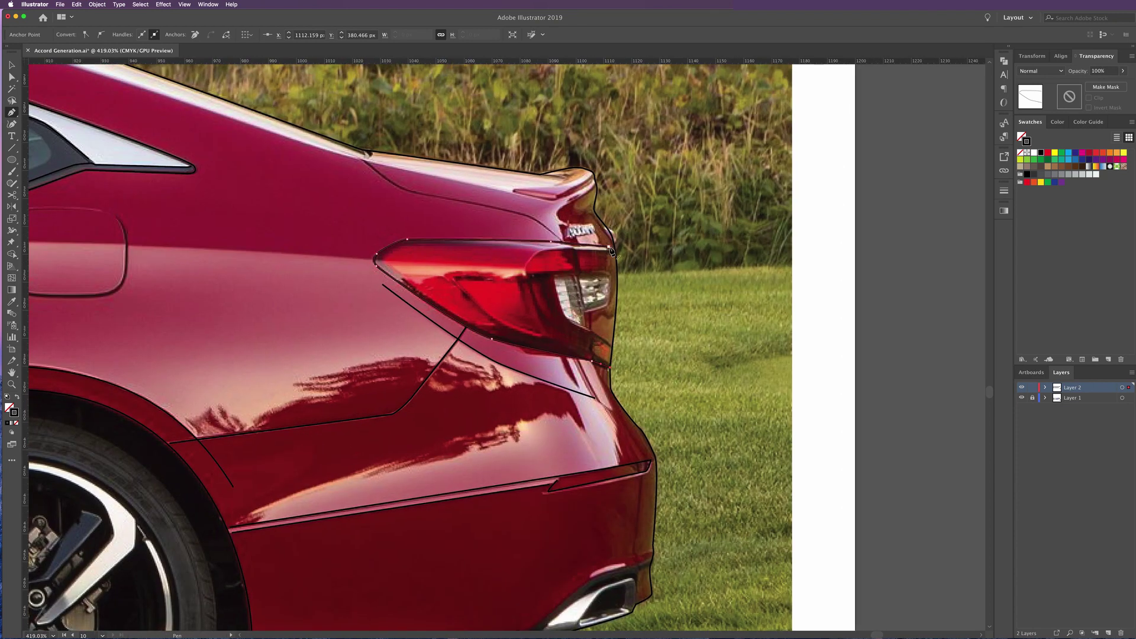
pyautogui.click(611, 250)
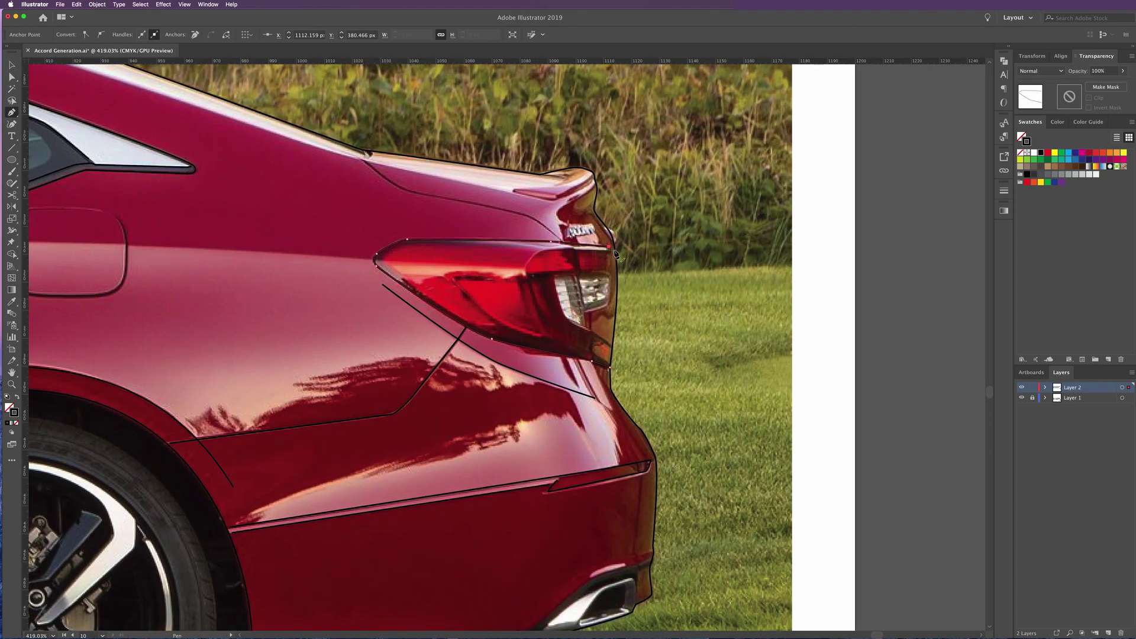
pyautogui.keyDown('super'); pyautogui.click(612, 292); pyautogui.keyUp('super')
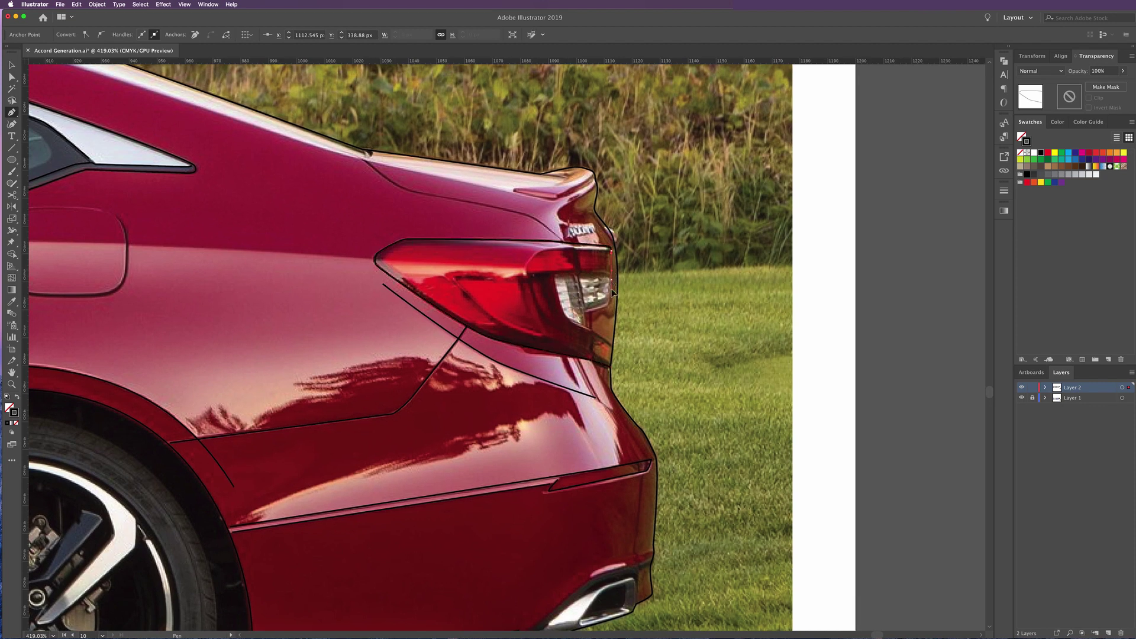
pyautogui.keyDown('super'); pyautogui.click(598, 308); pyautogui.keyUp('super')
pyautogui.keyDown('super'); pyautogui.click(610, 346); pyautogui.keyUp('super')
pyautogui.keyDown('super'); pyautogui.click(613, 349); pyautogui.keyUp('super')
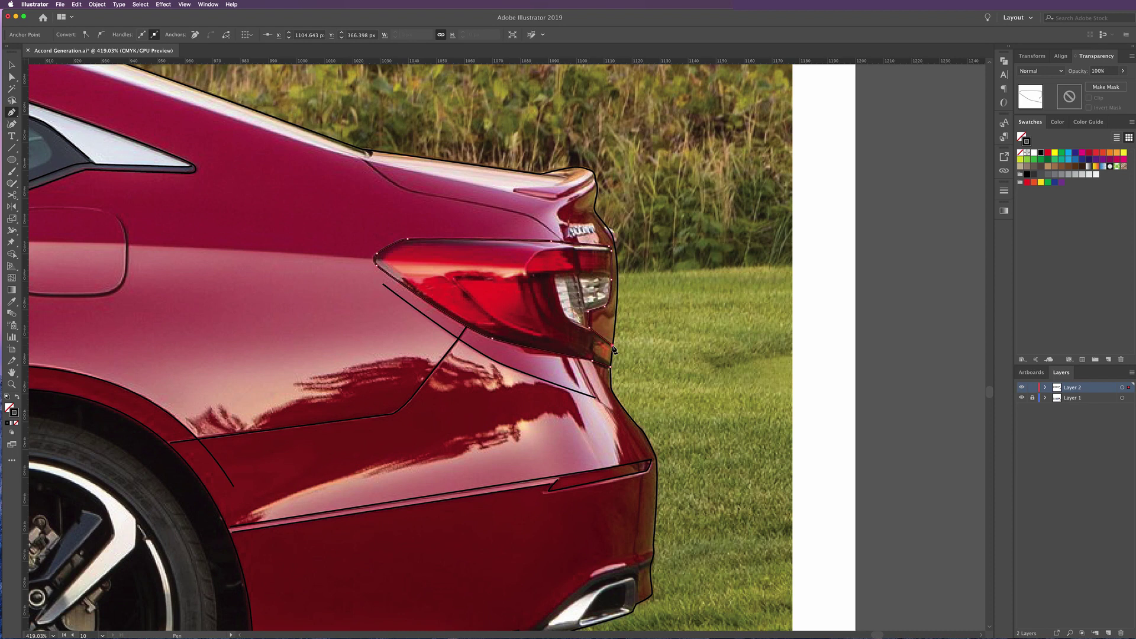
pyautogui.keyDown('super'); pyautogui.click(374, 173); pyautogui.keyUp('super')
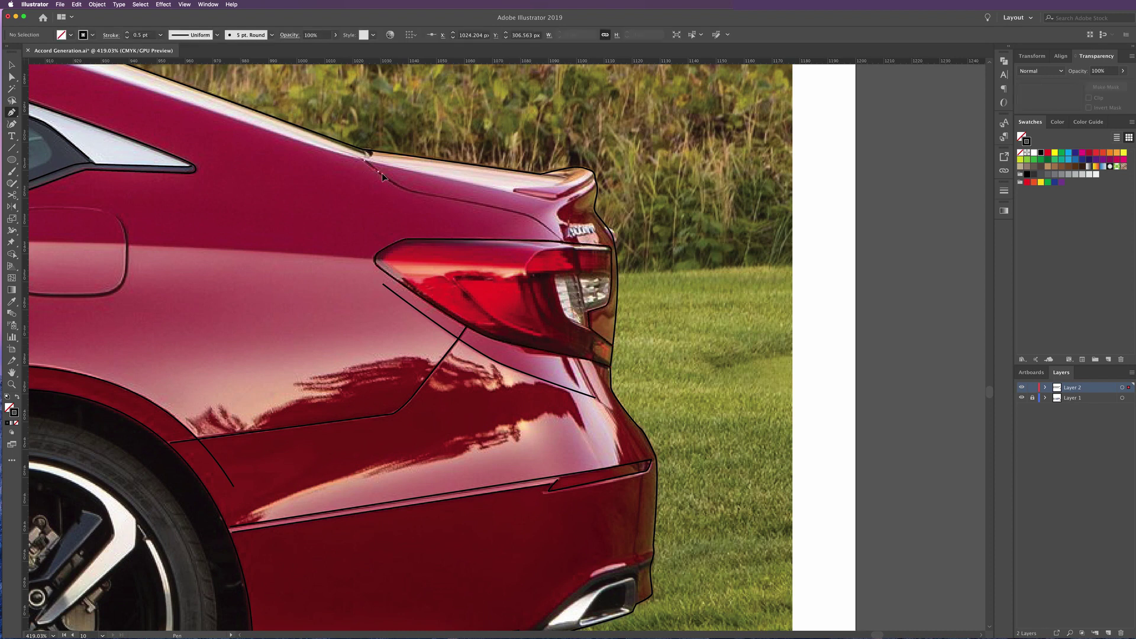
# Draw a curved trunk lid line ending at the spoiler tip and along the spoiler edge
pyautogui.moveTo(381, 173)
pyautogui.mouseDown()
pyautogui.moveTo(417, 193)
pyautogui.moveTo(538, 220)
pyautogui.moveTo(565, 244)
pyautogui.mouseUp()
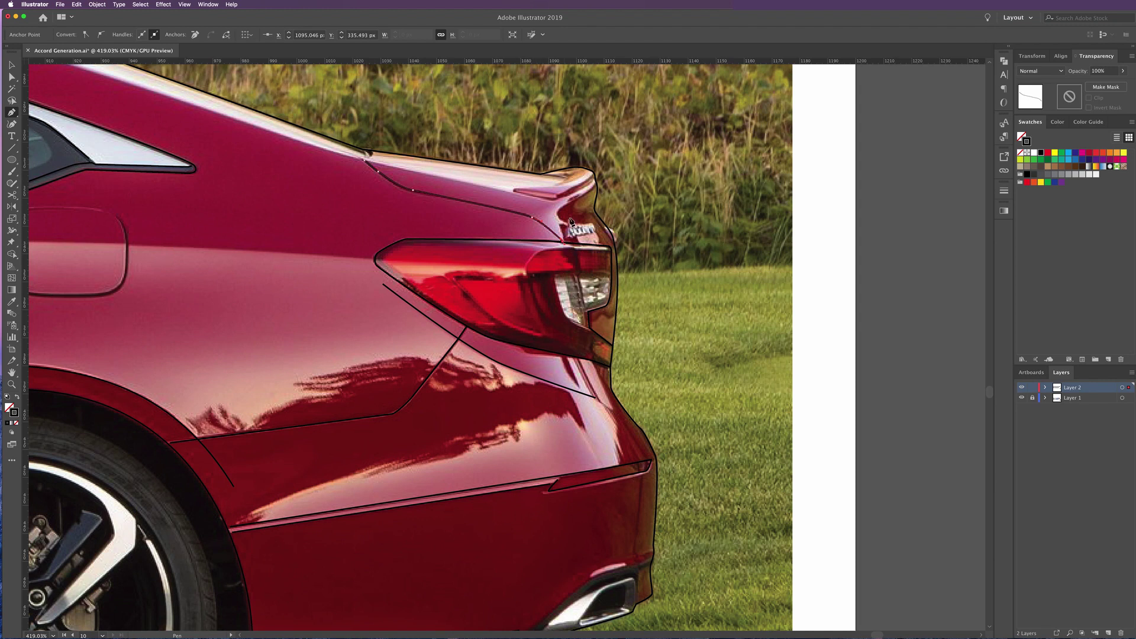
pyautogui.click(594, 181)
pyautogui.click(517, 191)
pyautogui.click(565, 181)
pyautogui.moveTo(559, 179); pyautogui.dragTo(546, 178)
pyautogui.click(545, 177)
# Continue the spoiler line past the trunk badge and below it, then finish the path
pyautogui.click(574, 198)
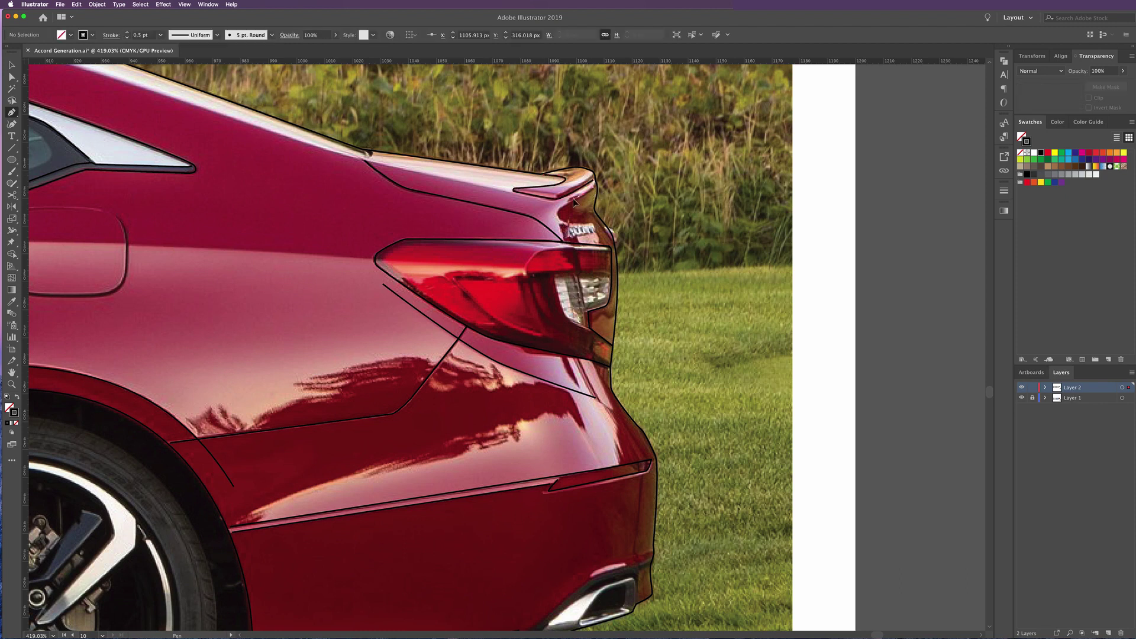
pyautogui.click(566, 224)
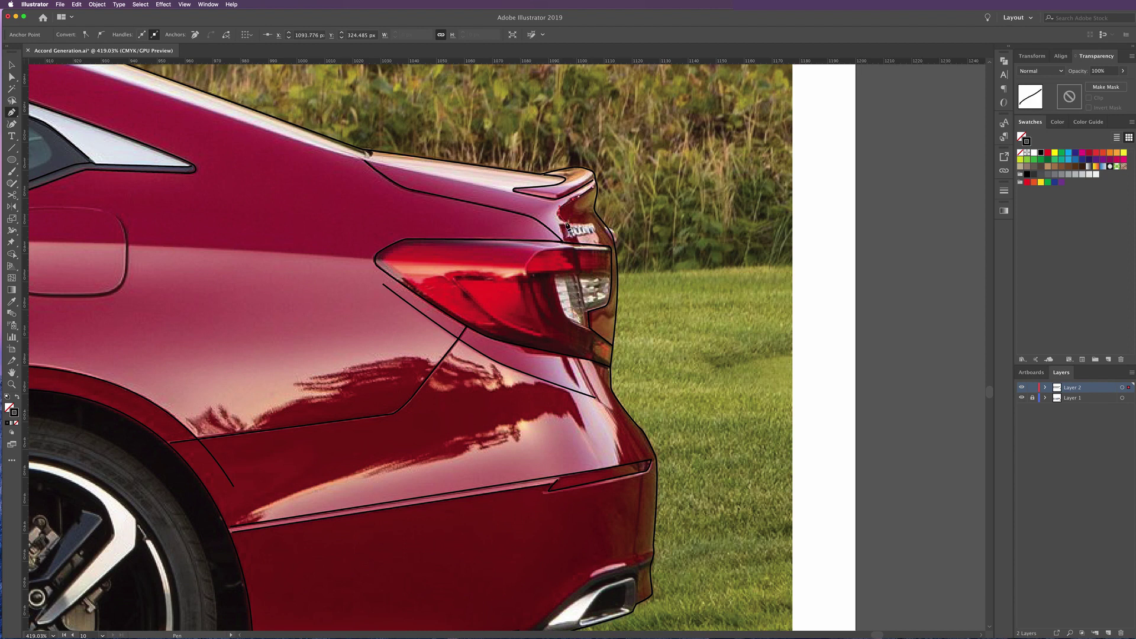
pyautogui.moveTo(566, 223); pyautogui.dragTo(573, 236)
pyautogui.click(574, 235)
pyautogui.click(595, 239)
pyautogui.click(602, 256)
pyautogui.hotkey('ctrl', 'shift', 'a')
# Trace a closed taillight outline from its top around the lower corner
pyautogui.click(548, 250)
pyautogui.moveTo(527, 277); pyautogui.dragTo(555, 342)
pyautogui.click(554, 342)
pyautogui.click(607, 364)
pyautogui.click(565, 245)
# Draw the divider line running down through the taillight lens
pyautogui.click(578, 253)
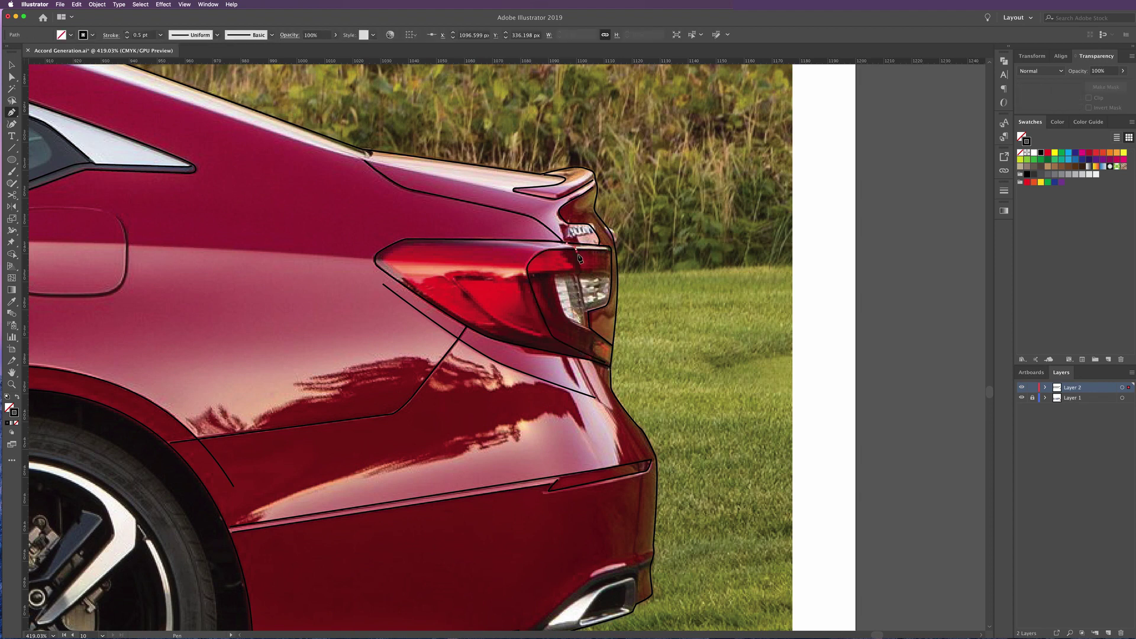
pyautogui.click(590, 315)
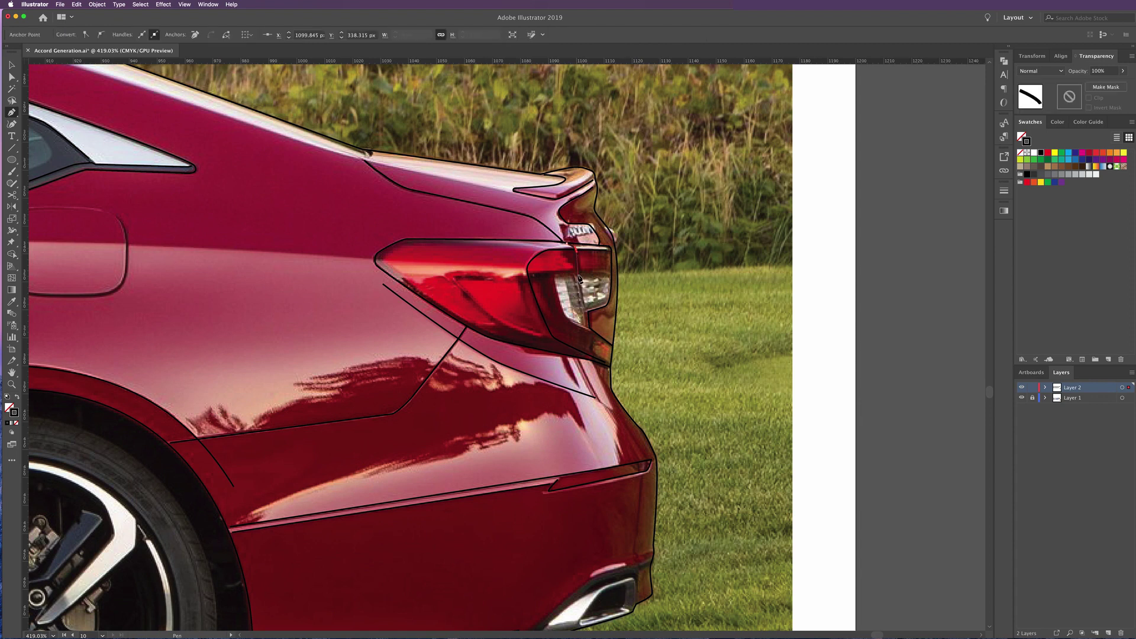
pyautogui.click(590, 329)
pyautogui.keyDown('super'); pyautogui.click(614, 396); pyautogui.keyUp('super')
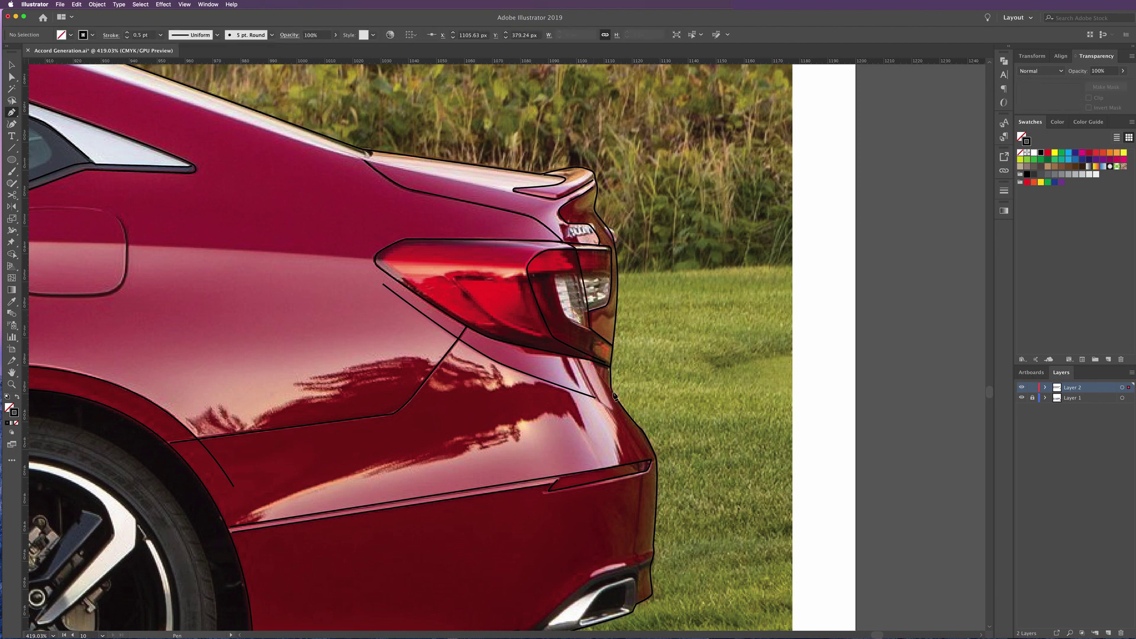
# Bring the exhaust into view and trace its upper edge curving around the left end
pyautogui.click(612, 392)
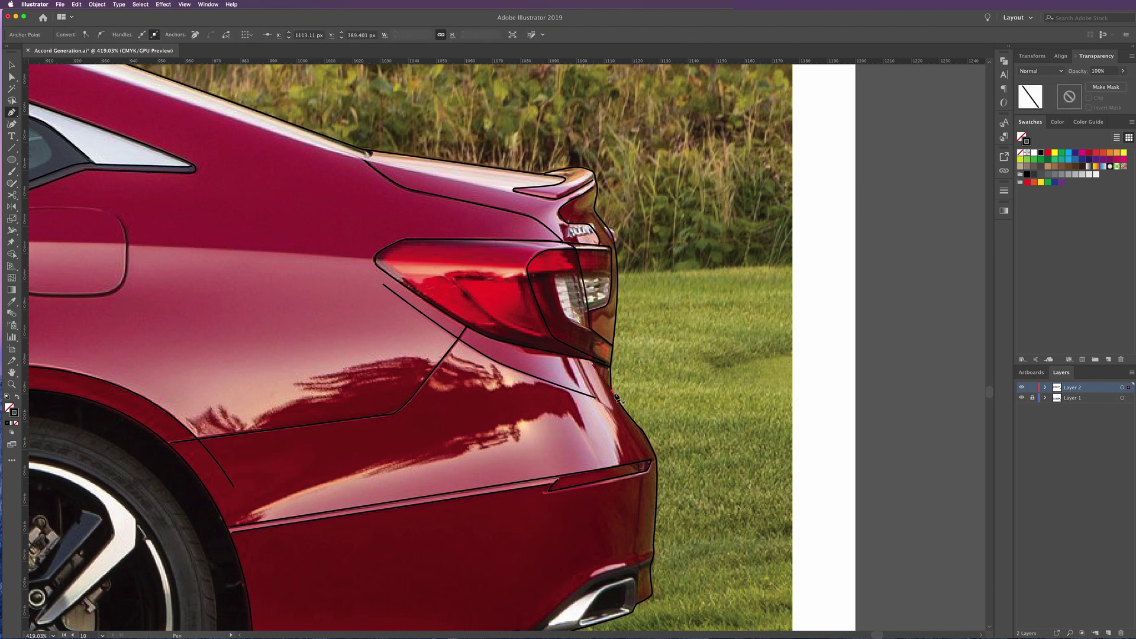
pyautogui.moveTo(599, 452); pyautogui.dragTo(551, 353)
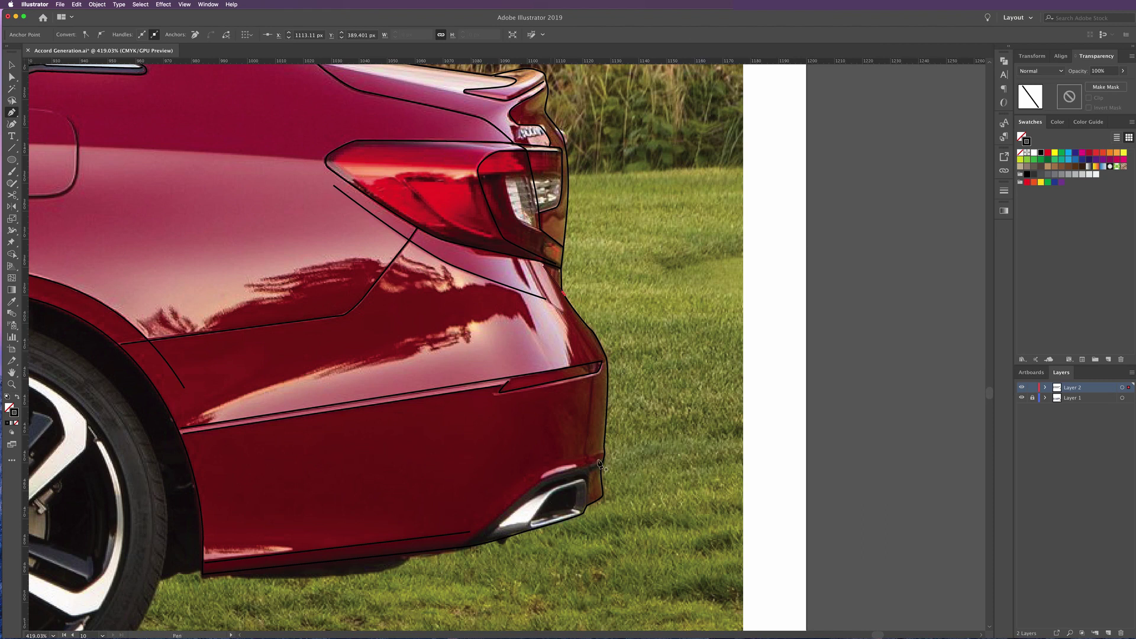
pyautogui.keyDown('super'); pyautogui.click(562, 478); pyautogui.keyUp('super')
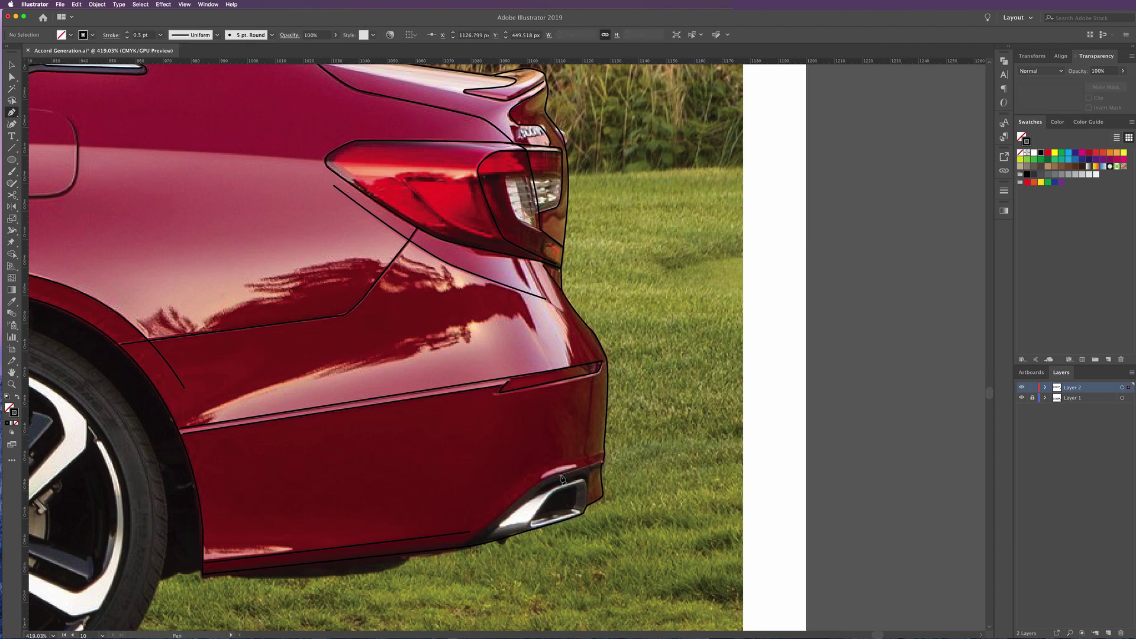
pyautogui.click(530, 494)
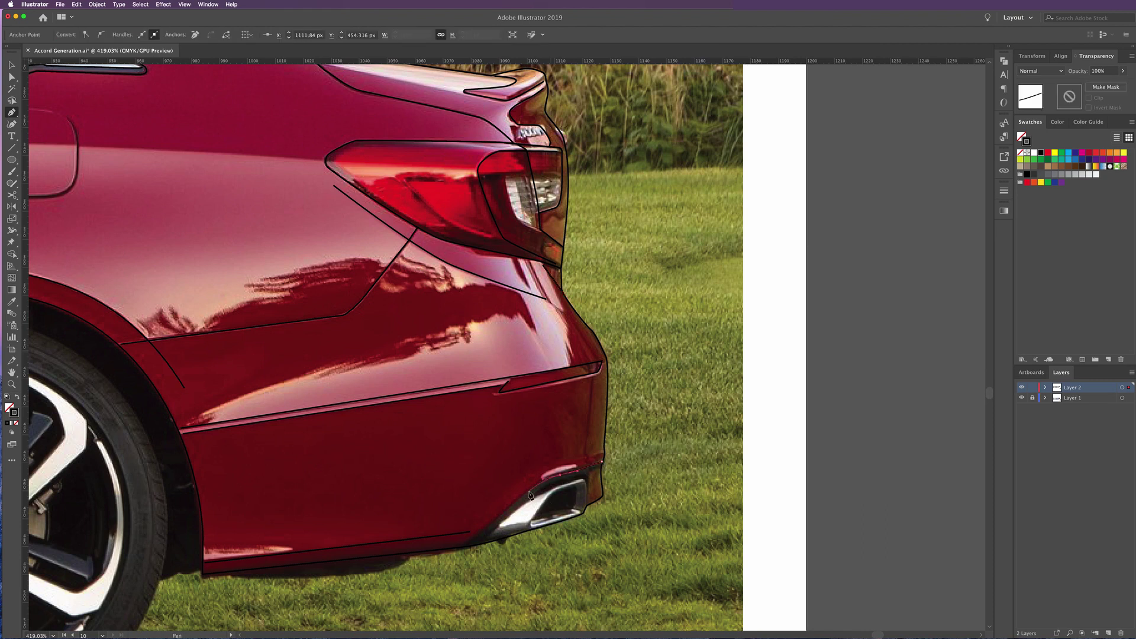
pyautogui.click(481, 535)
pyautogui.moveTo(456, 548); pyautogui.dragTo(448, 552)
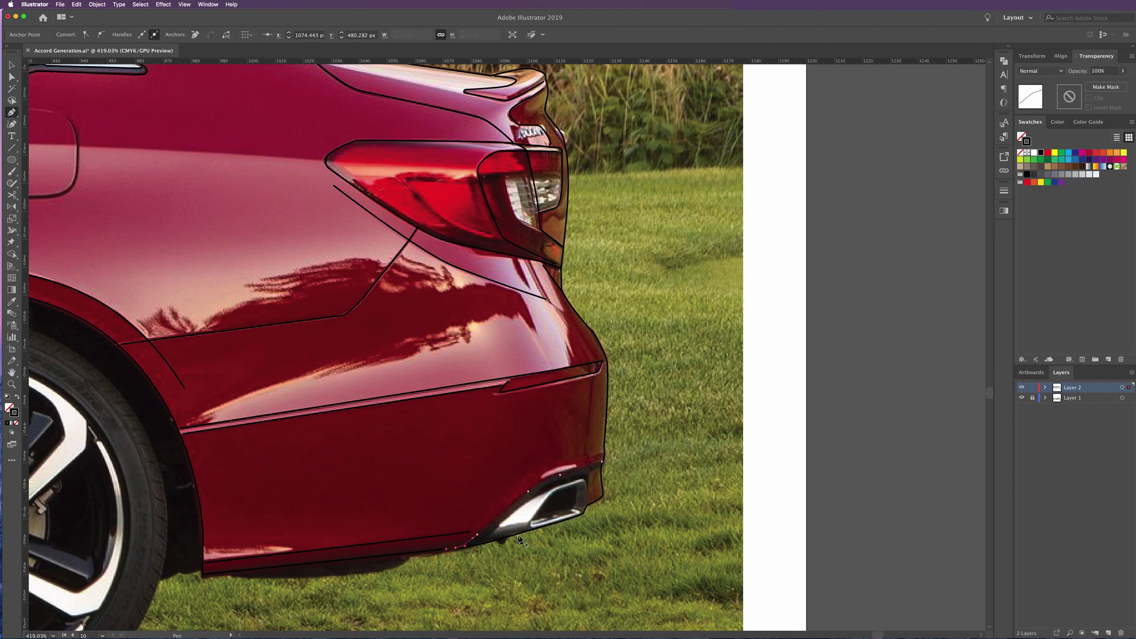
# Trace the exhaust tip's right end and curved bottom edge to complete its outline
pyautogui.click(482, 544)
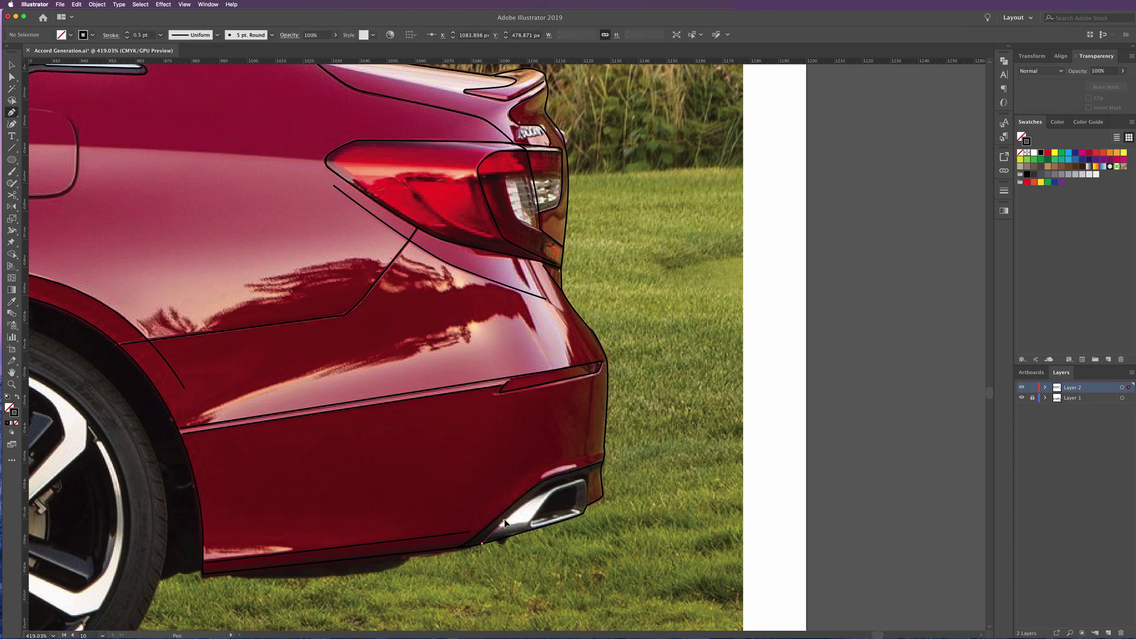
pyautogui.click(547, 491)
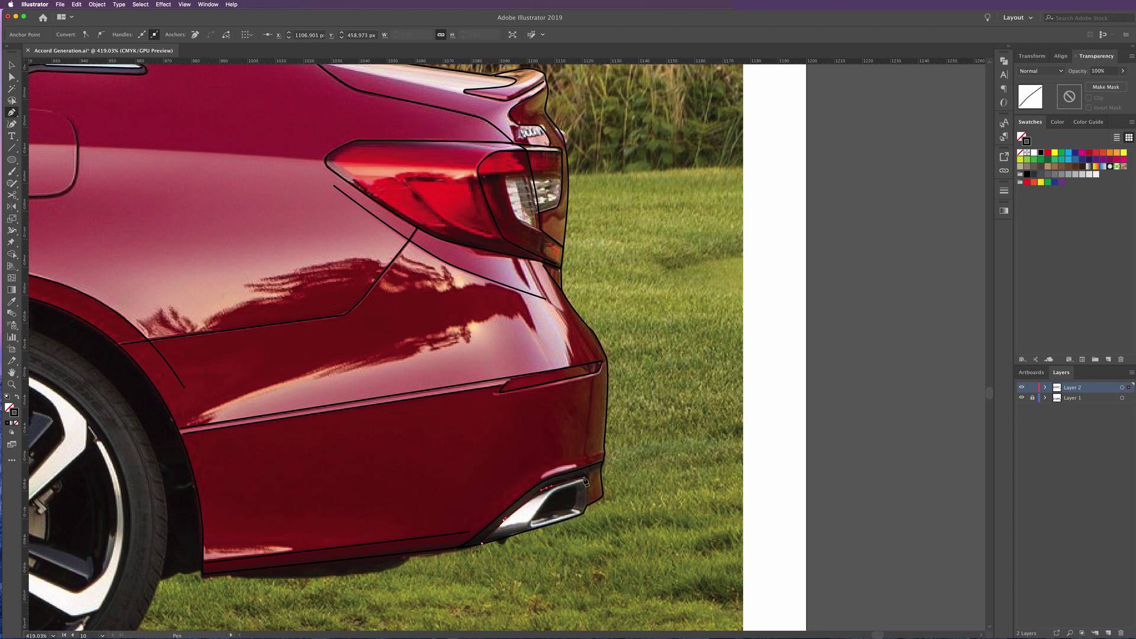
pyautogui.click(589, 484)
pyautogui.click(588, 503)
pyautogui.click(588, 504)
pyautogui.keyDown('super'); pyautogui.click(562, 492); pyautogui.keyUp('super')
pyautogui.moveTo(531, 521); pyautogui.dragTo(533, 527)
pyautogui.click(580, 515)
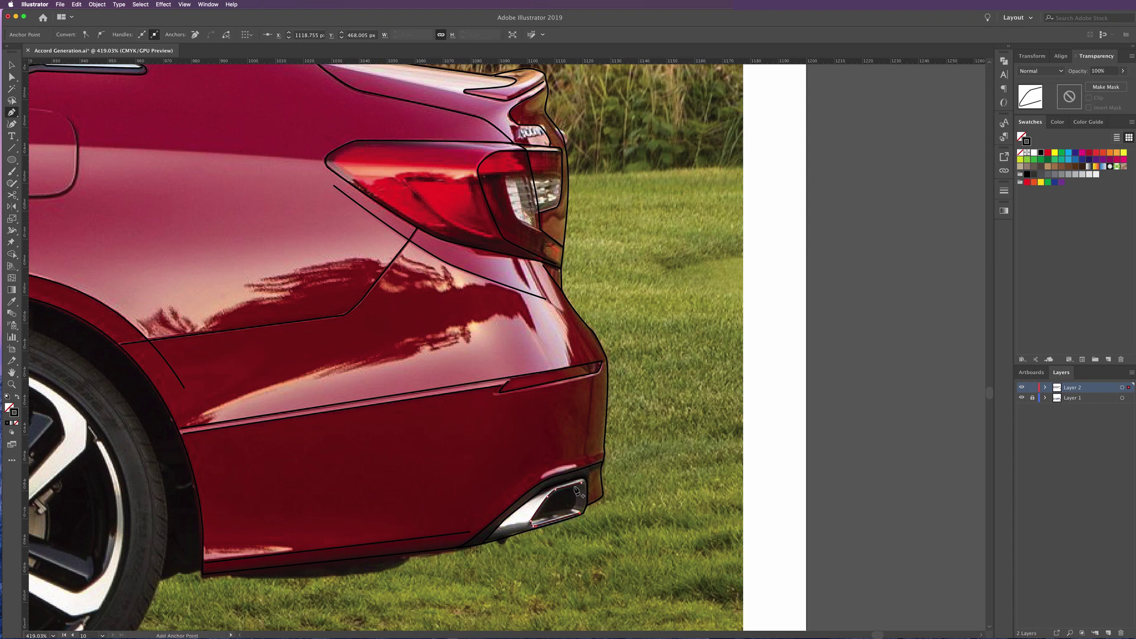
# Finish the rear exhaust outline with four more anchors around its tip
pyautogui.click(540, 518)
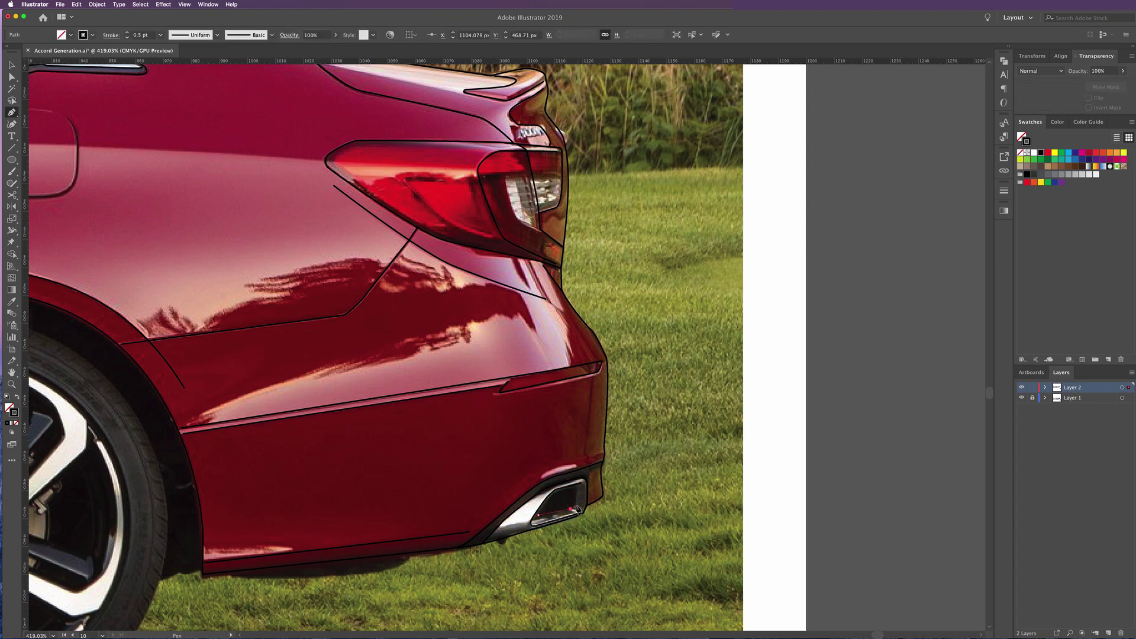
pyautogui.click(576, 508)
pyautogui.click(579, 491)
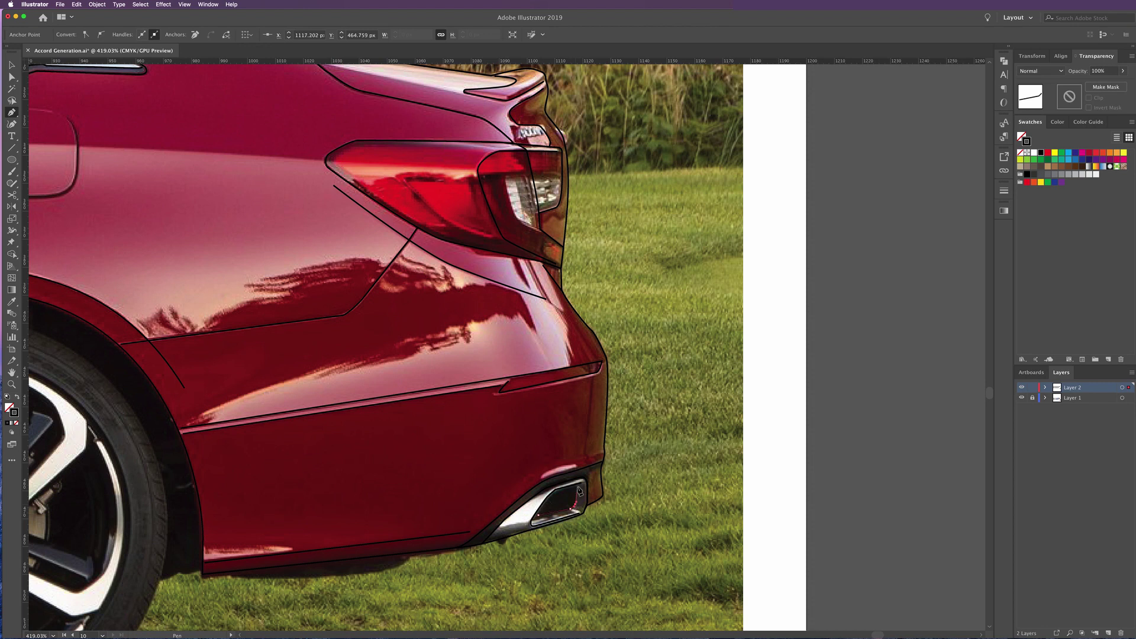
pyautogui.click(591, 475)
pyautogui.press('Escape')
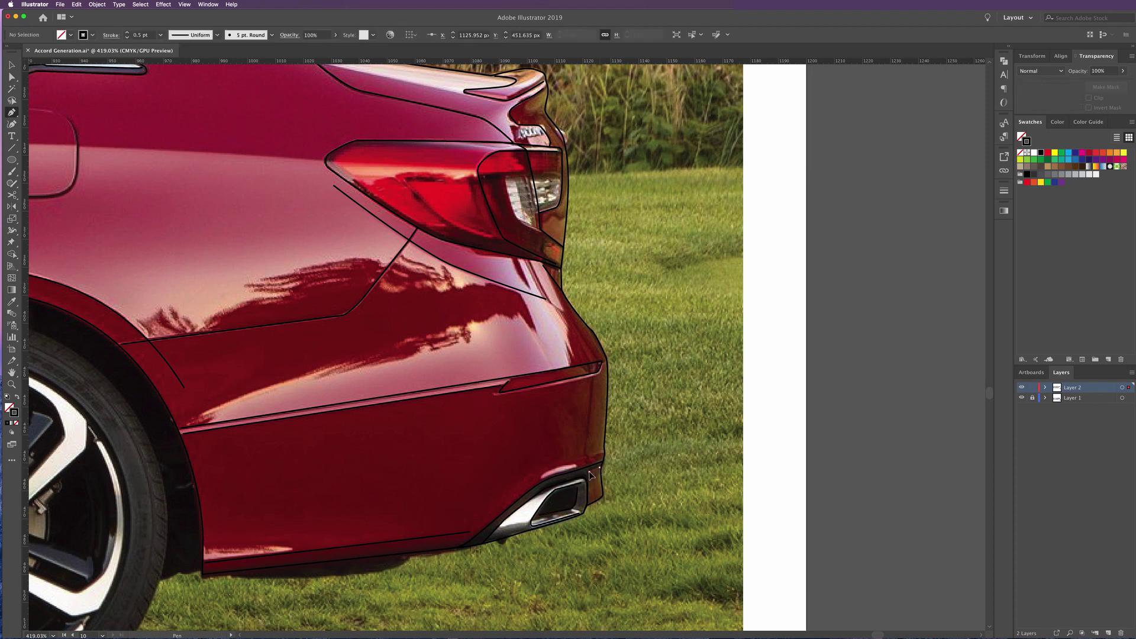
pyautogui.click(590, 475)
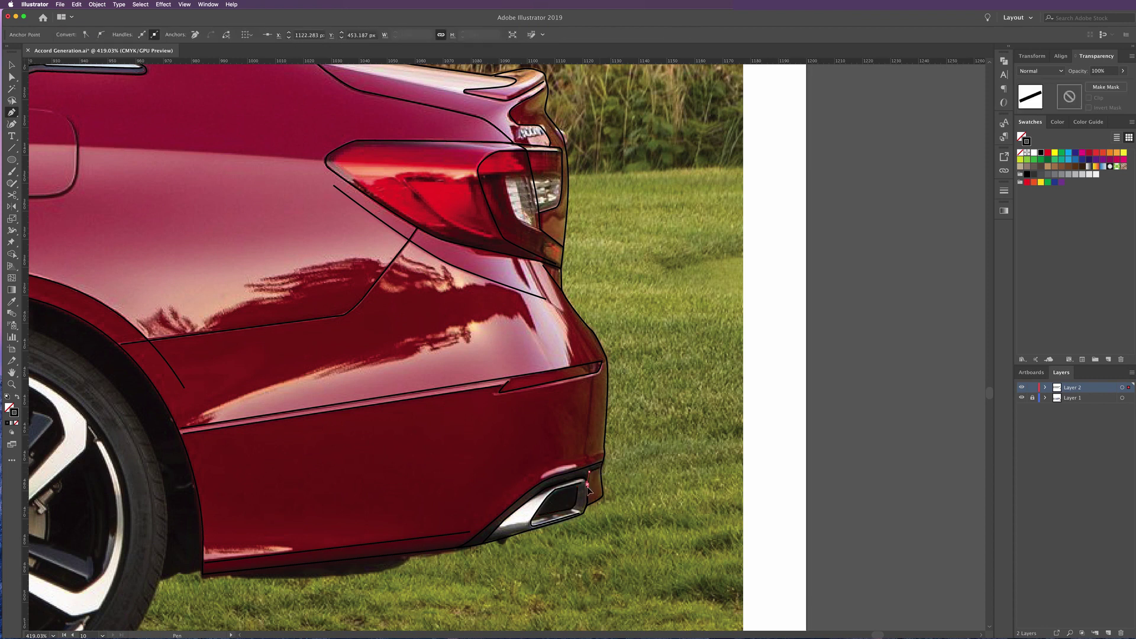
# Trace the tail light edge, then pan over to the fuel door and rear wheel
pyautogui.moveTo(421, 331); pyautogui.dragTo(448, 373)
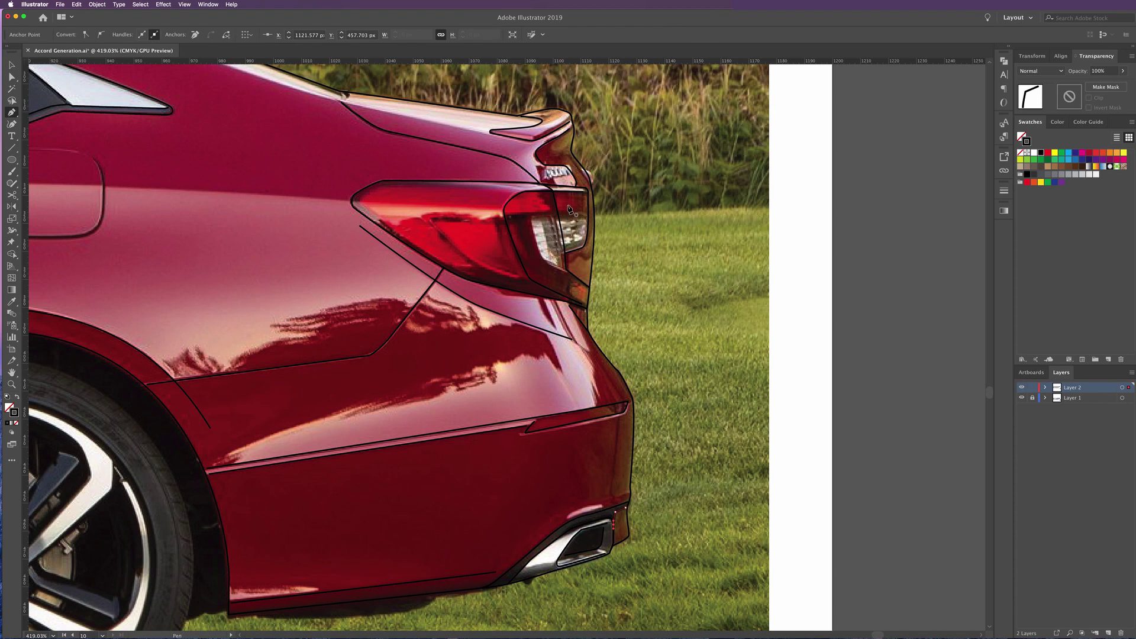
pyautogui.keyDown('ctrl'); pyautogui.click(534, 222); pyautogui.keyUp('ctrl')
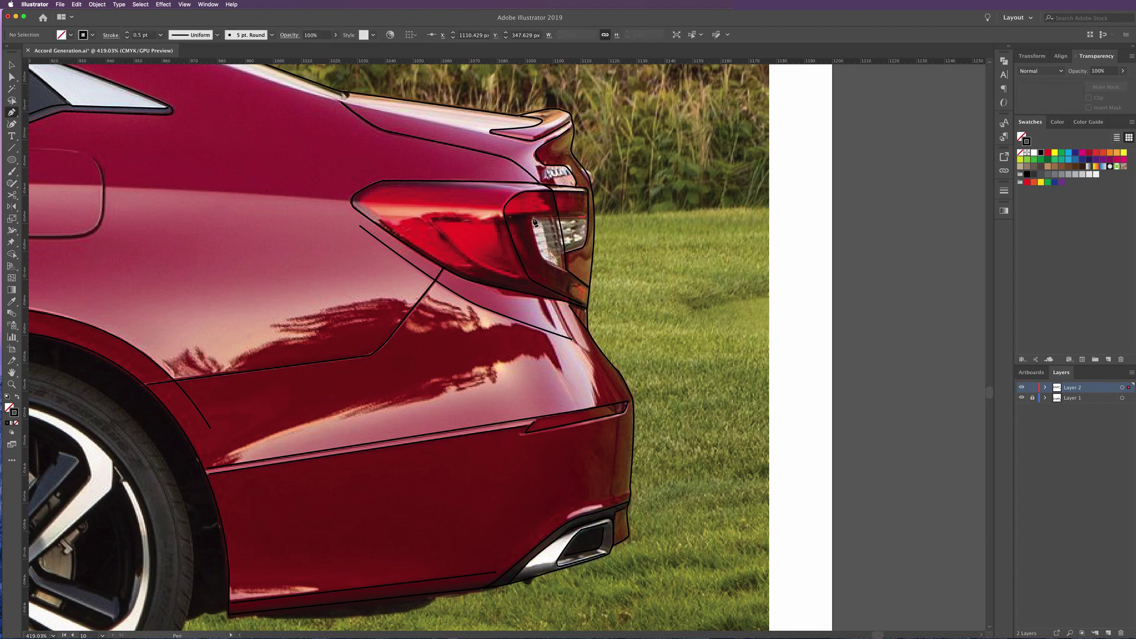
pyautogui.click(533, 226)
pyautogui.click(532, 230)
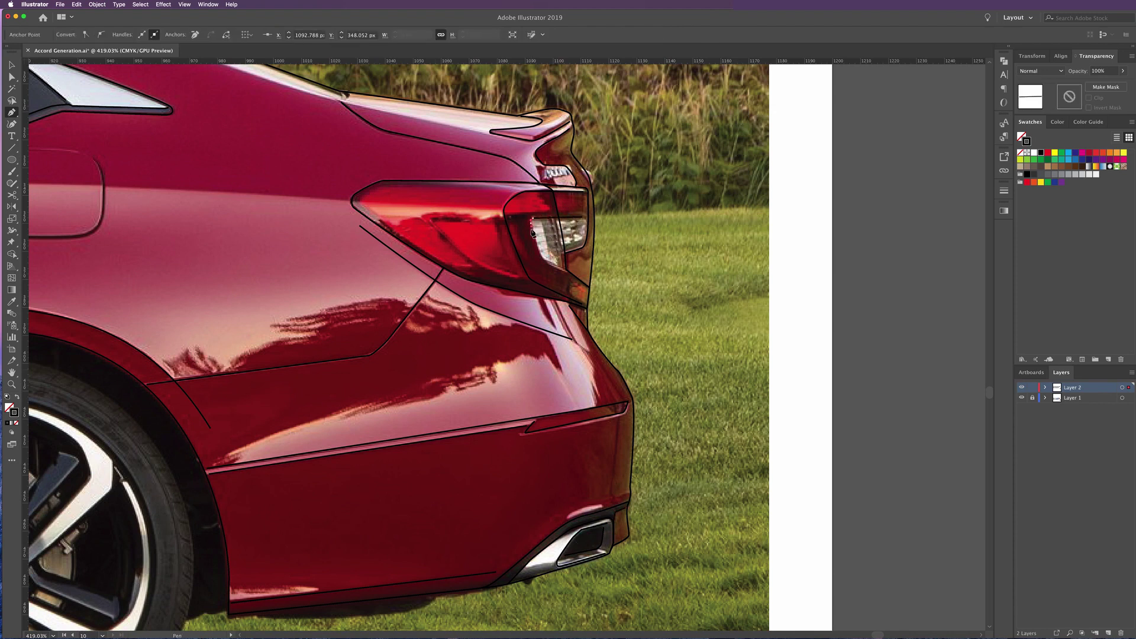
pyautogui.click(545, 260)
pyautogui.click(564, 264)
pyautogui.press('ctrl')
pyautogui.press('space')
pyautogui.moveTo(336, 236); pyautogui.dragTo(652, 269)
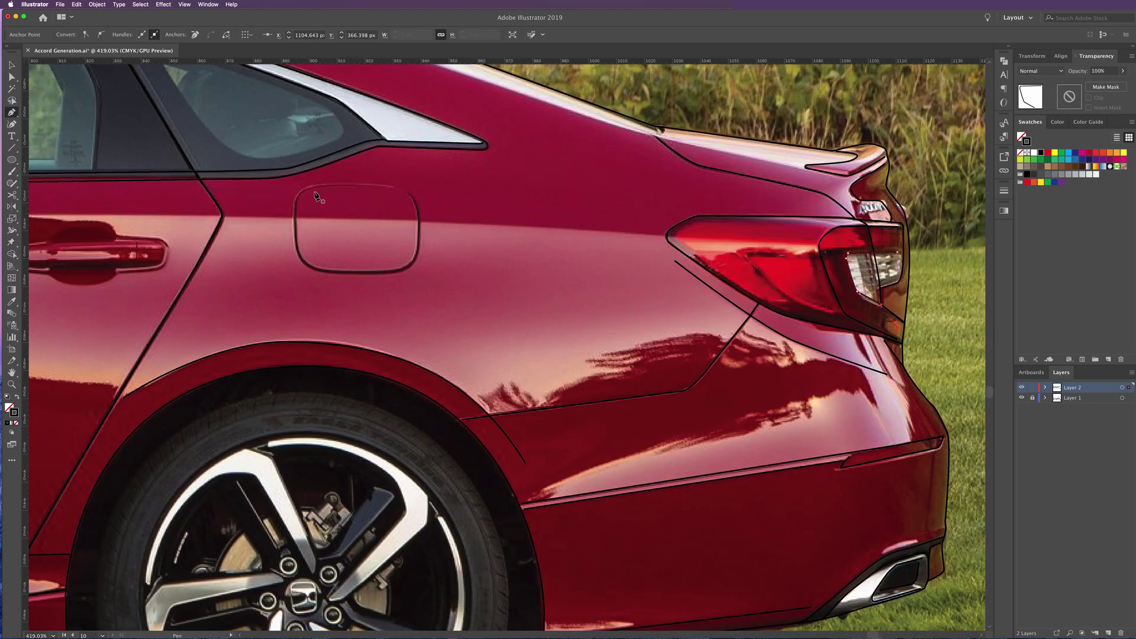
# Outline the fuel door as a closed path with rounded corners, then fit the whole car on screen
pyautogui.keyDown('super'); pyautogui.click(316, 194); pyautogui.keyUp('super')
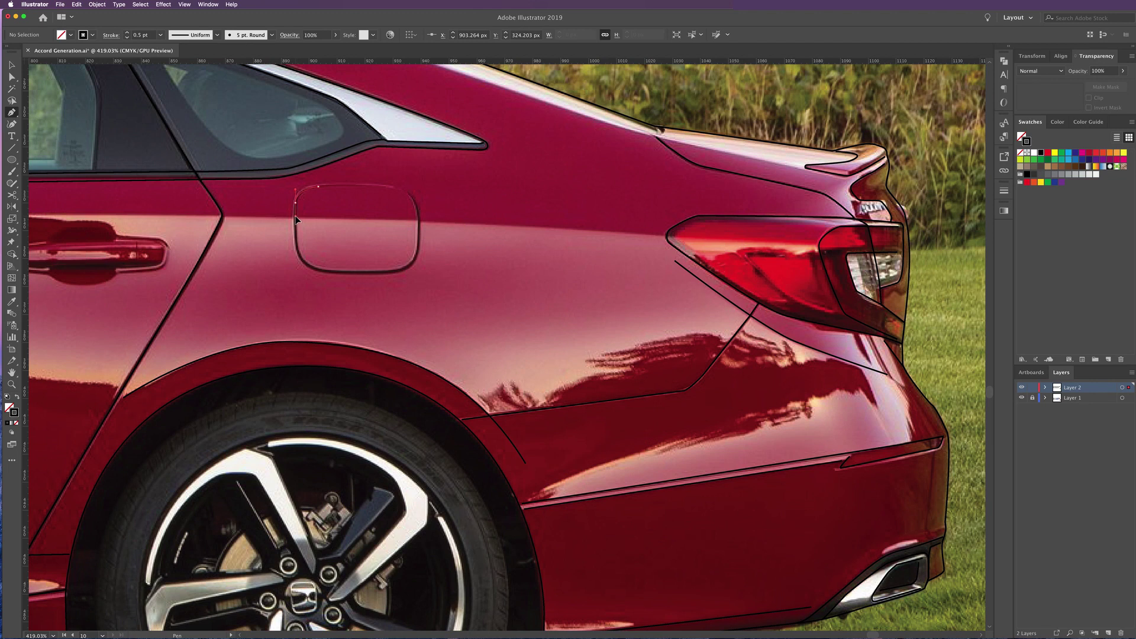
pyautogui.click(295, 202)
pyautogui.click(299, 256)
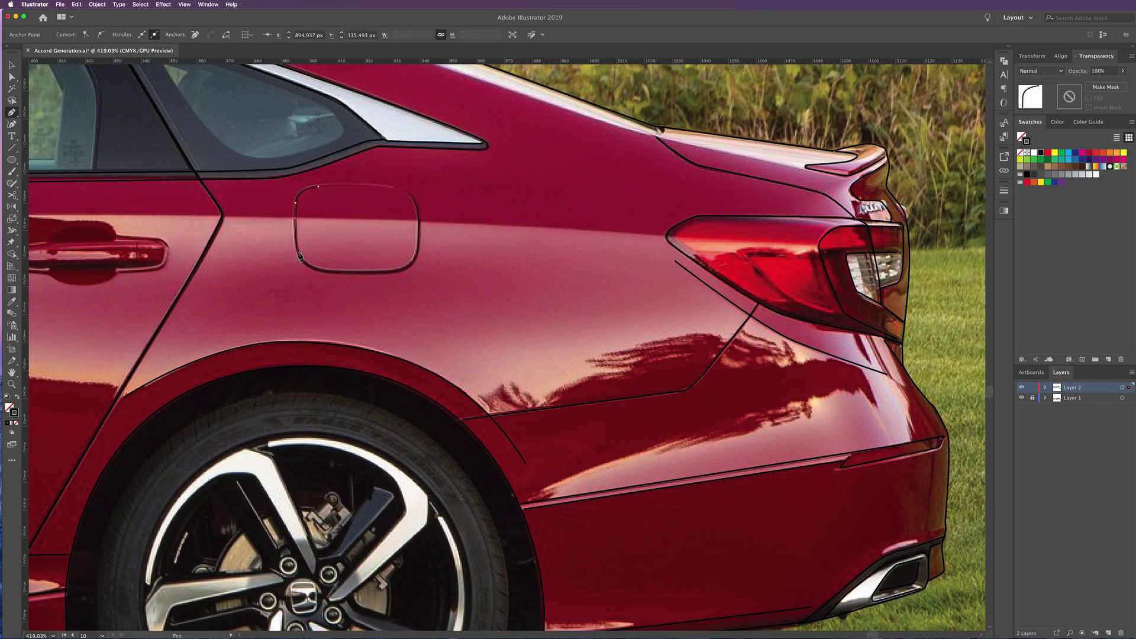
pyautogui.moveTo(302, 265); pyautogui.dragTo(394, 276)
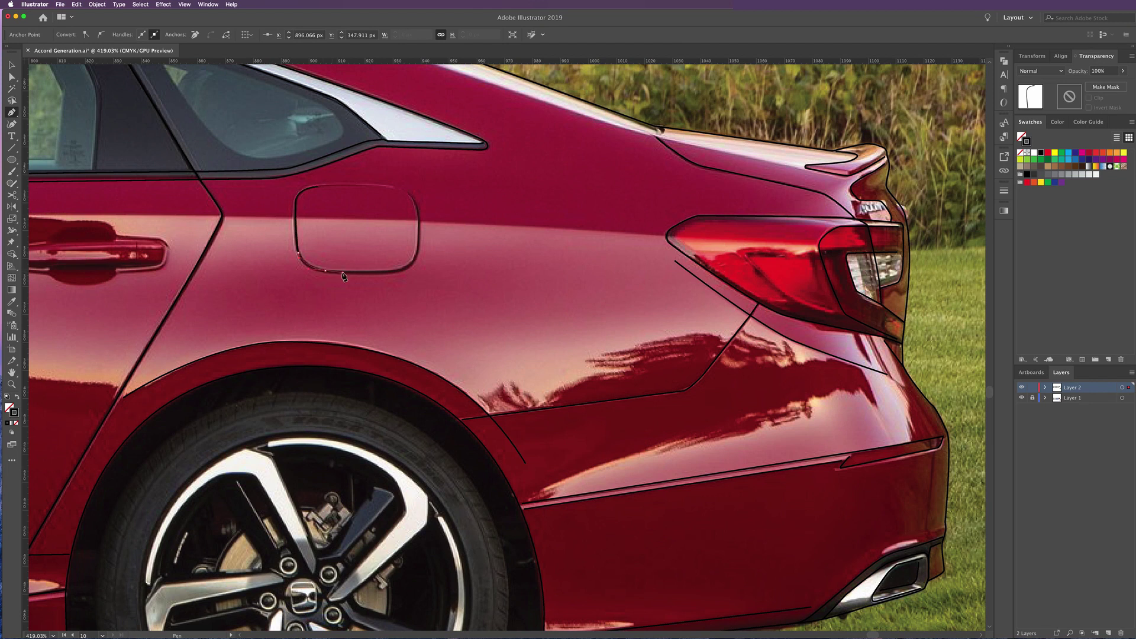
pyautogui.click(393, 273)
pyautogui.click(421, 240)
pyautogui.click(421, 197)
pyautogui.click(364, 186)
pyautogui.click(318, 187)
pyautogui.hotkey('ctrl', '0')
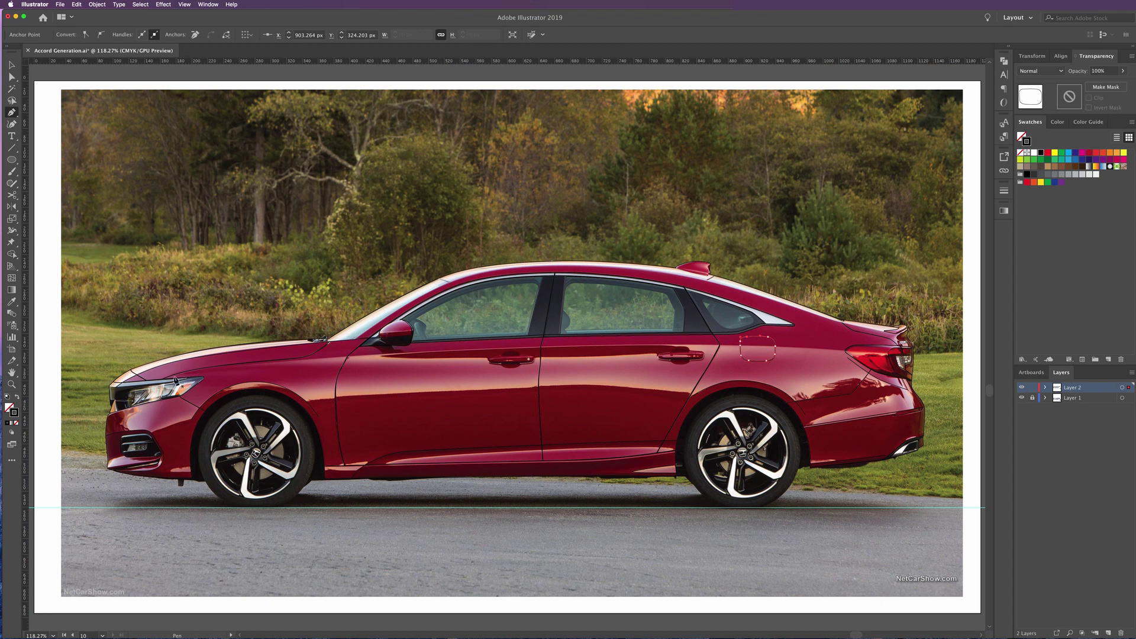
# Deselect the fuel door, undo, and anchor a short line at the tail light edge
pyautogui.hotkey('ctrl', 'shift', 'a')
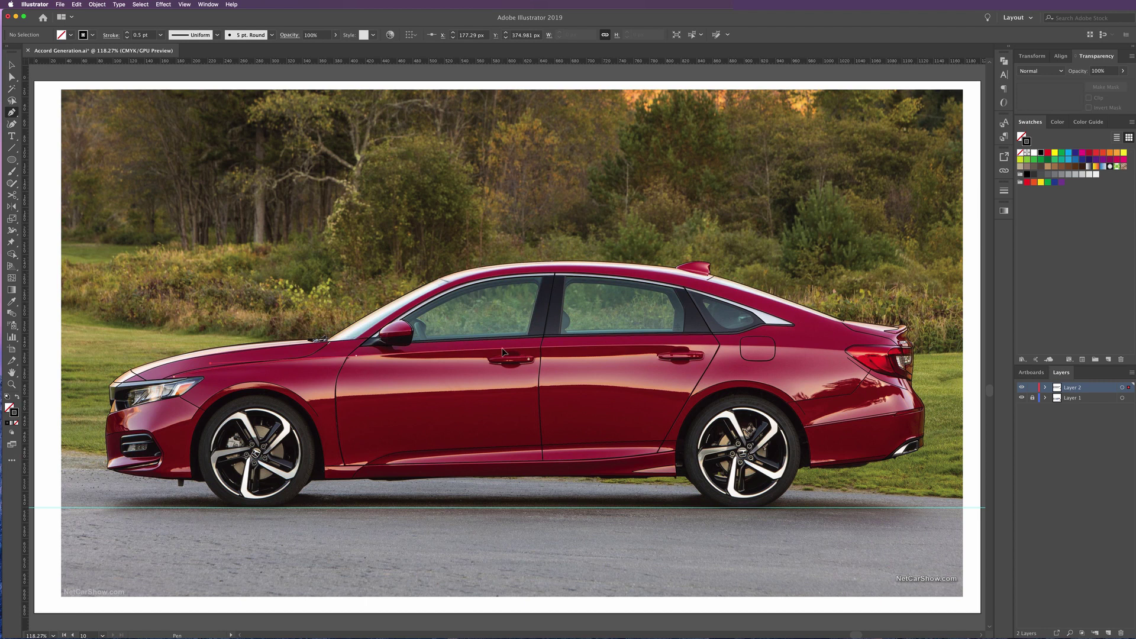
pyautogui.hotkey('ctrl', 'z')
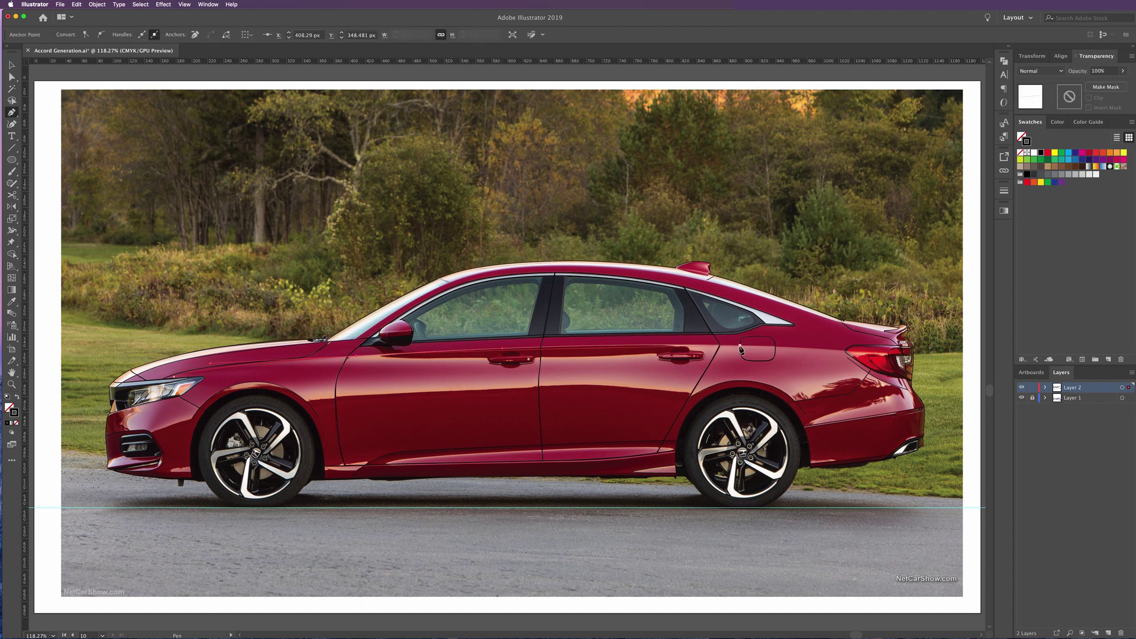
pyautogui.click(845, 349)
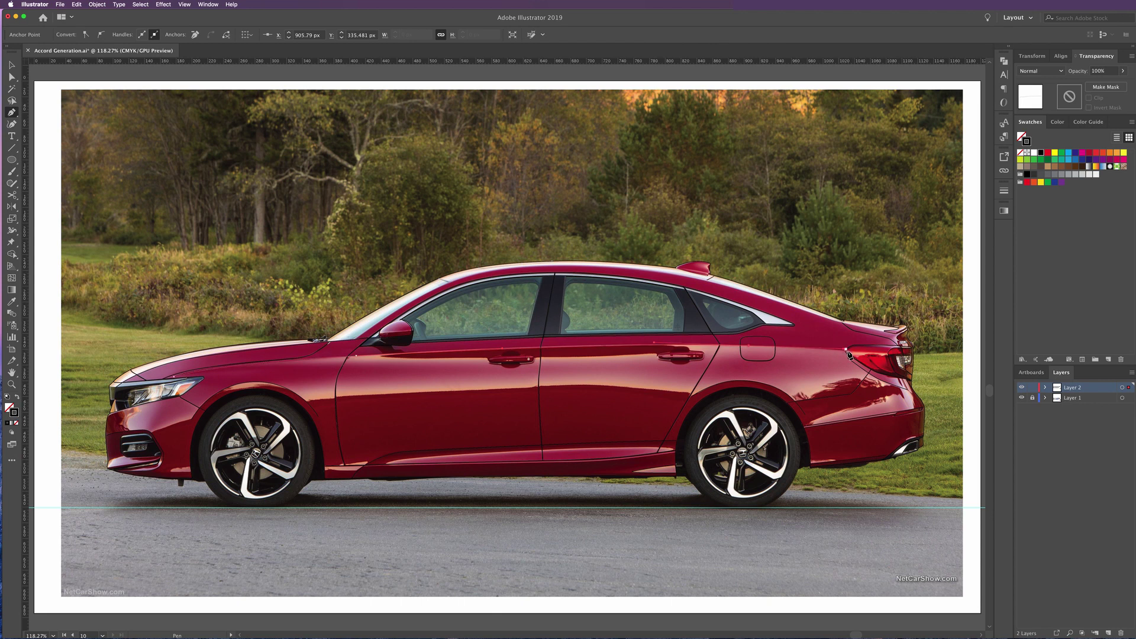
pyautogui.press('Escape')
pyautogui.keyDown('ctrl'); pyautogui.click(379, 356); pyautogui.keyUp('ctrl')
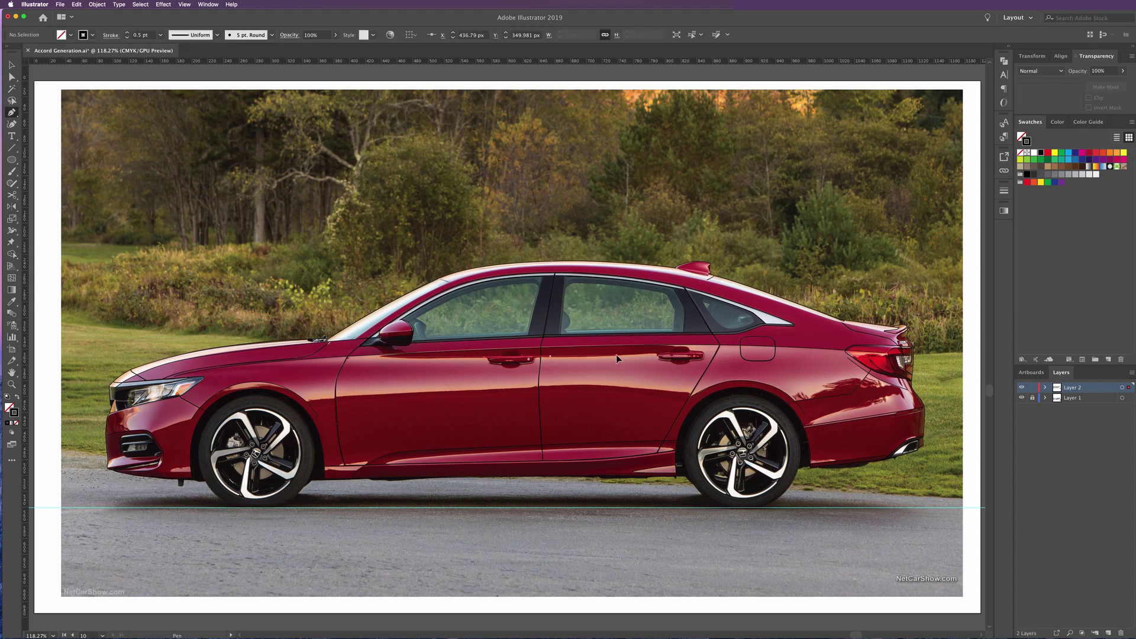
# Draw the side crease line toward the fuel door and toggle Layer 1 off and on to check it
pyautogui.click(734, 355)
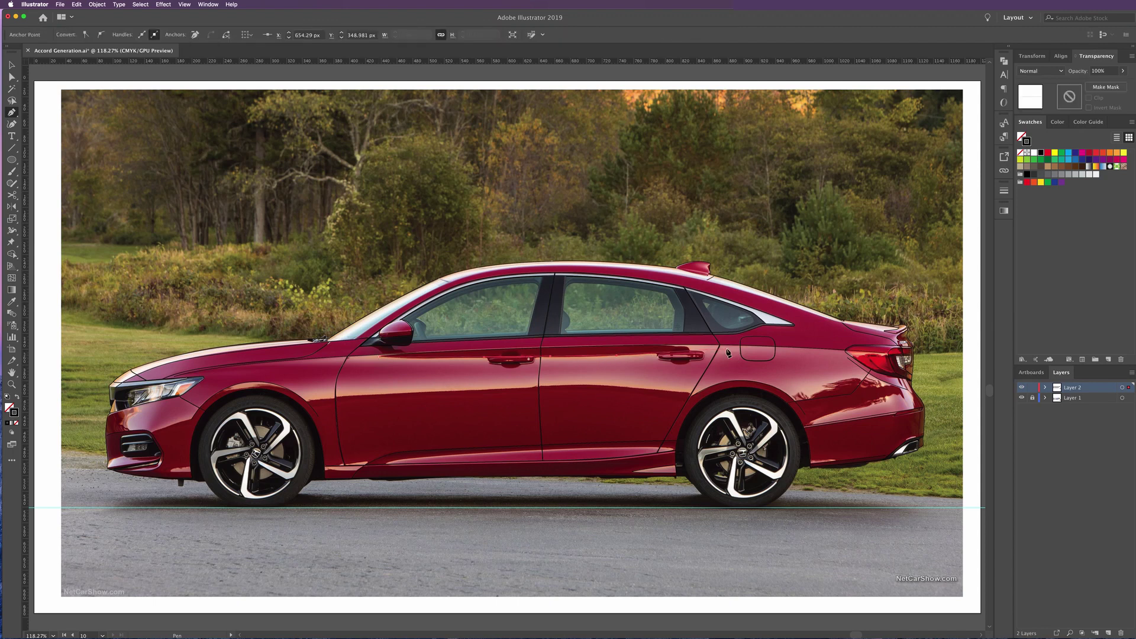
pyautogui.click(736, 352)
pyautogui.click(1021, 398)
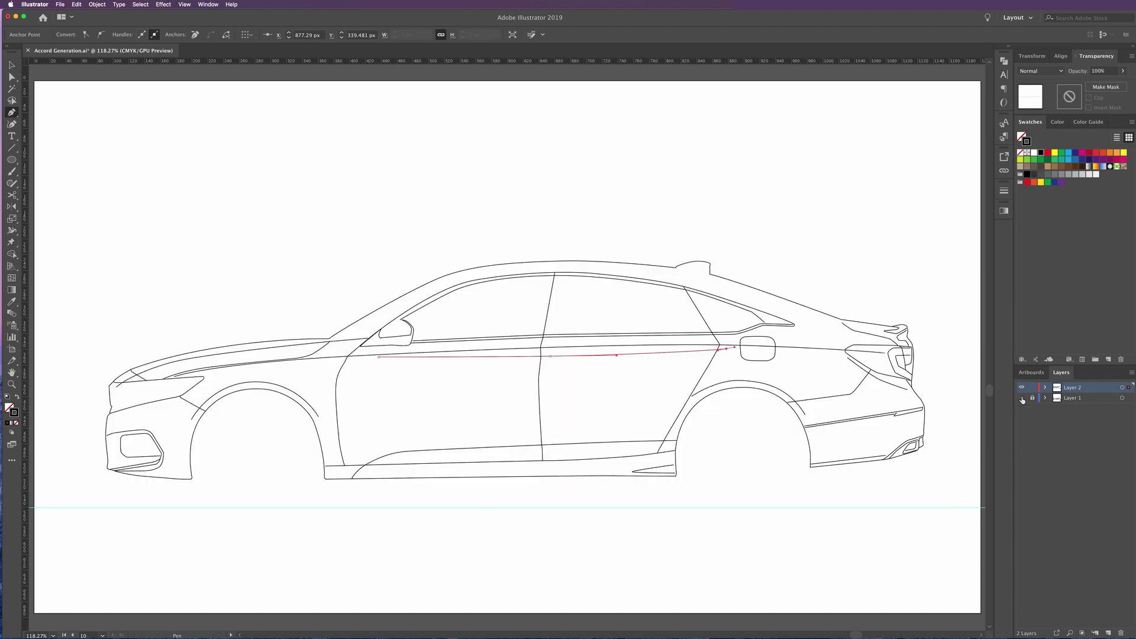
pyautogui.click(1022, 398)
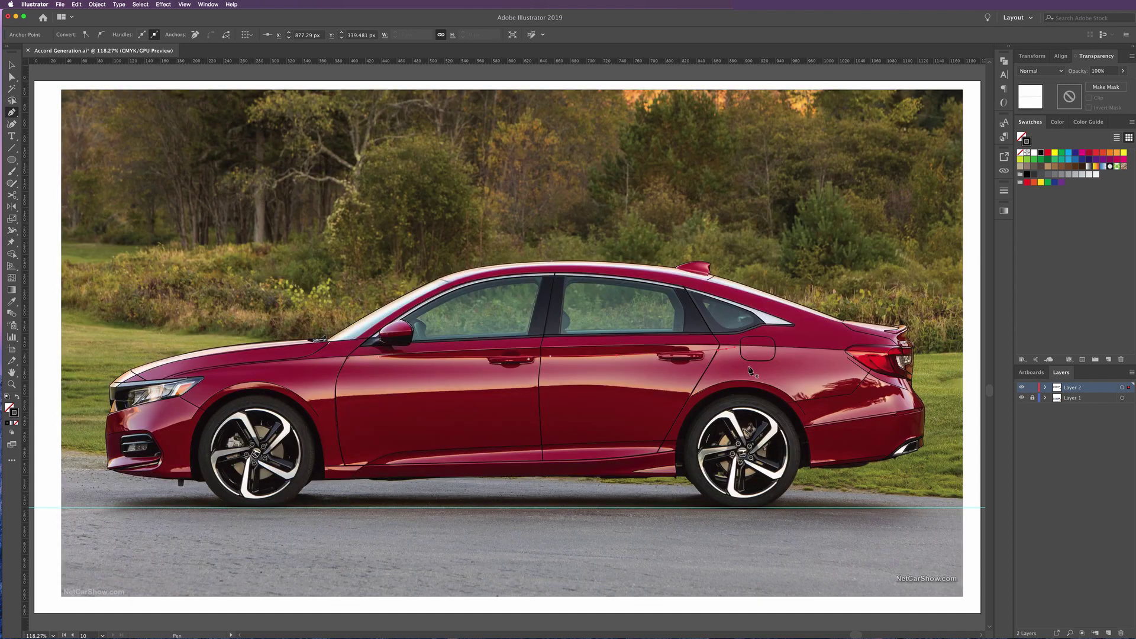
# Zoom into the side windows and trace the front window's rear edge up to the trim corner
pyautogui.moveTo(663, 318); pyautogui.dragTo(718, 360)
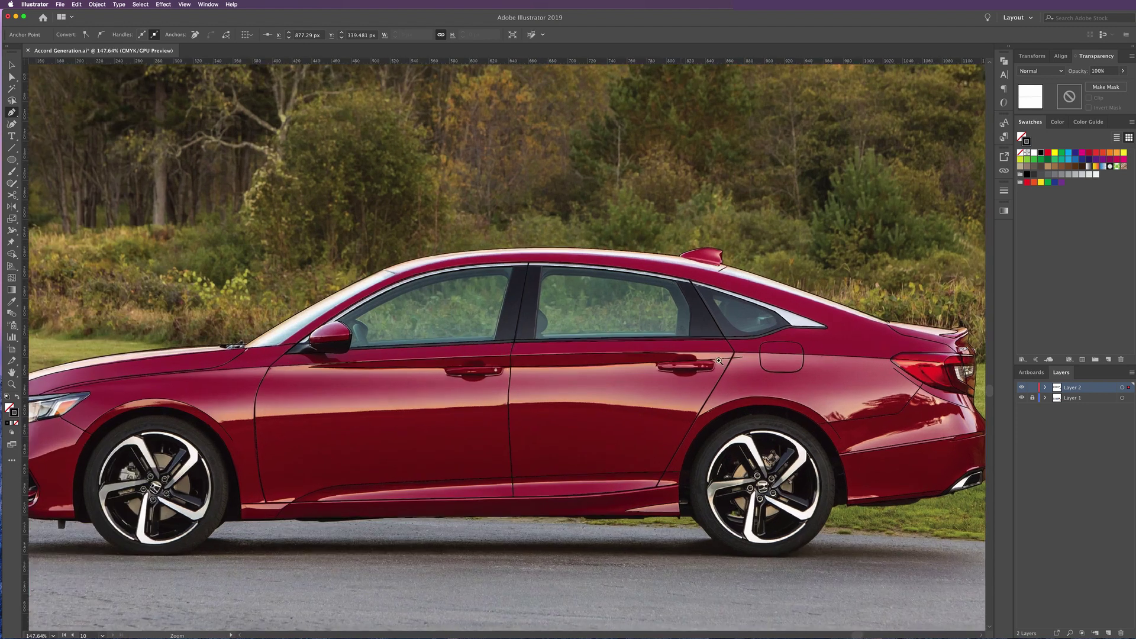
pyautogui.moveTo(718, 361); pyautogui.dragTo(769, 379)
pyautogui.moveTo(409, 314); pyautogui.dragTo(473, 330)
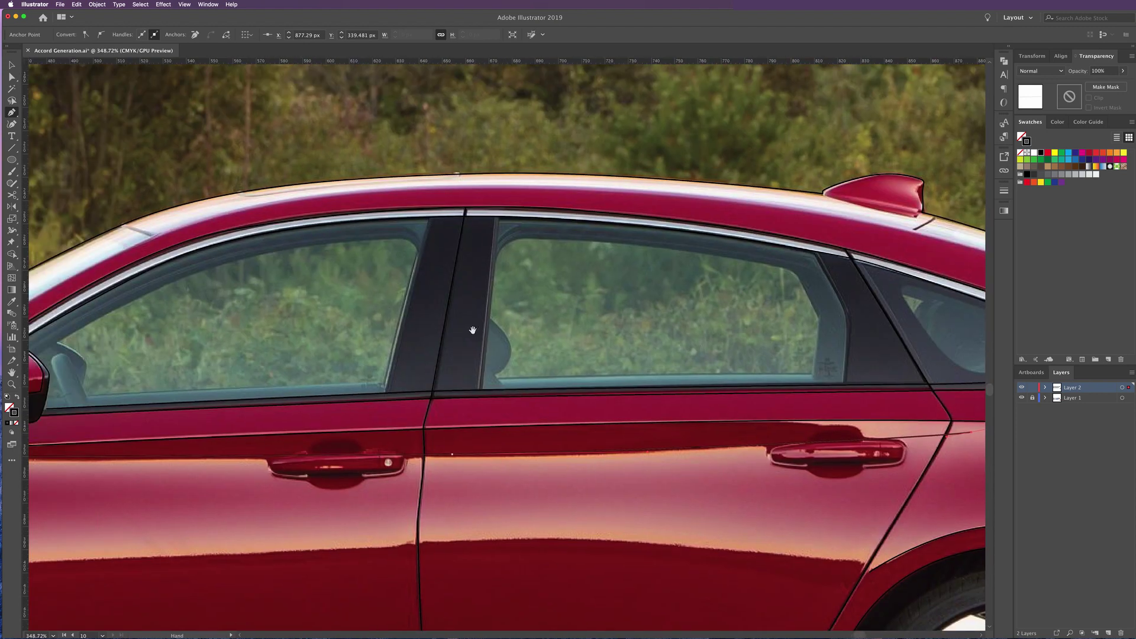
pyautogui.press('Escape')
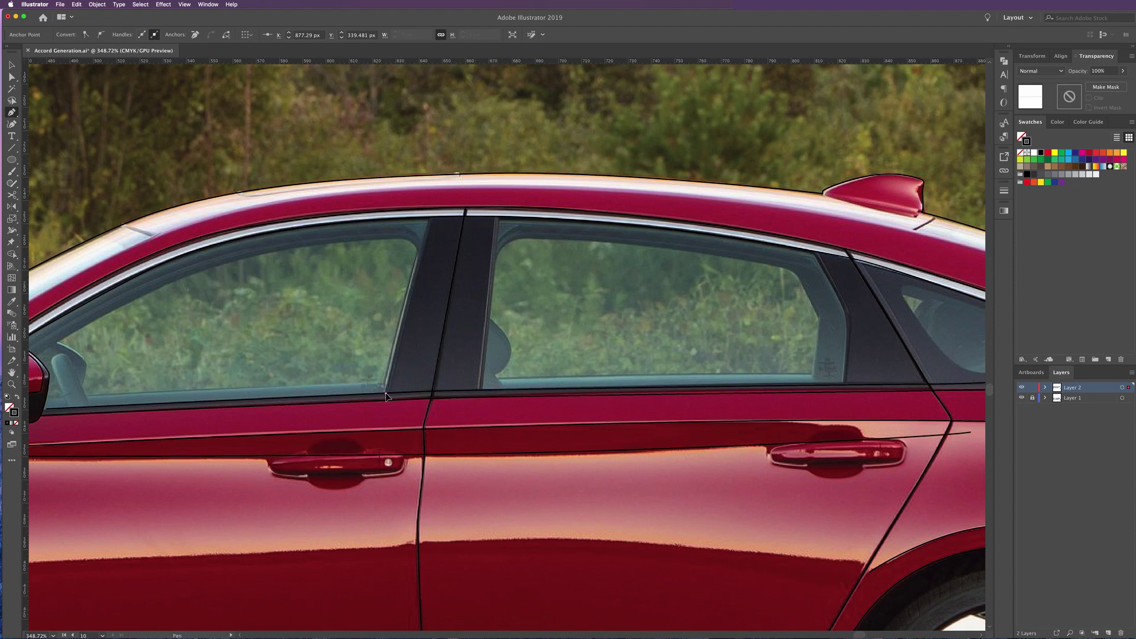
pyautogui.click(385, 391)
pyautogui.click(431, 222)
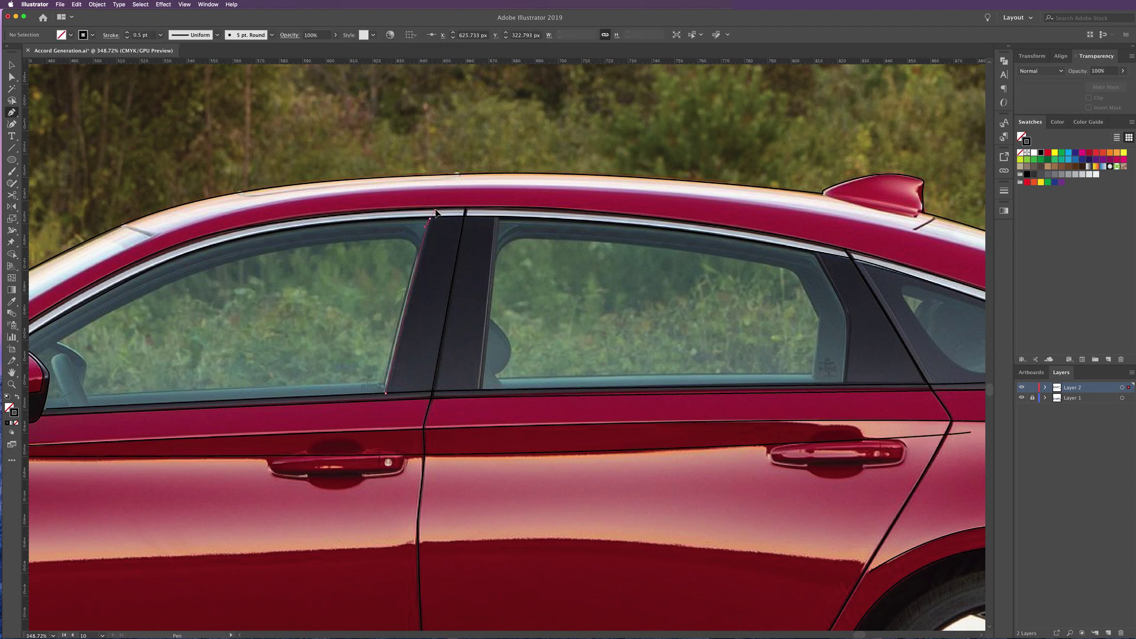
pyautogui.click(436, 207)
pyautogui.click(436, 207)
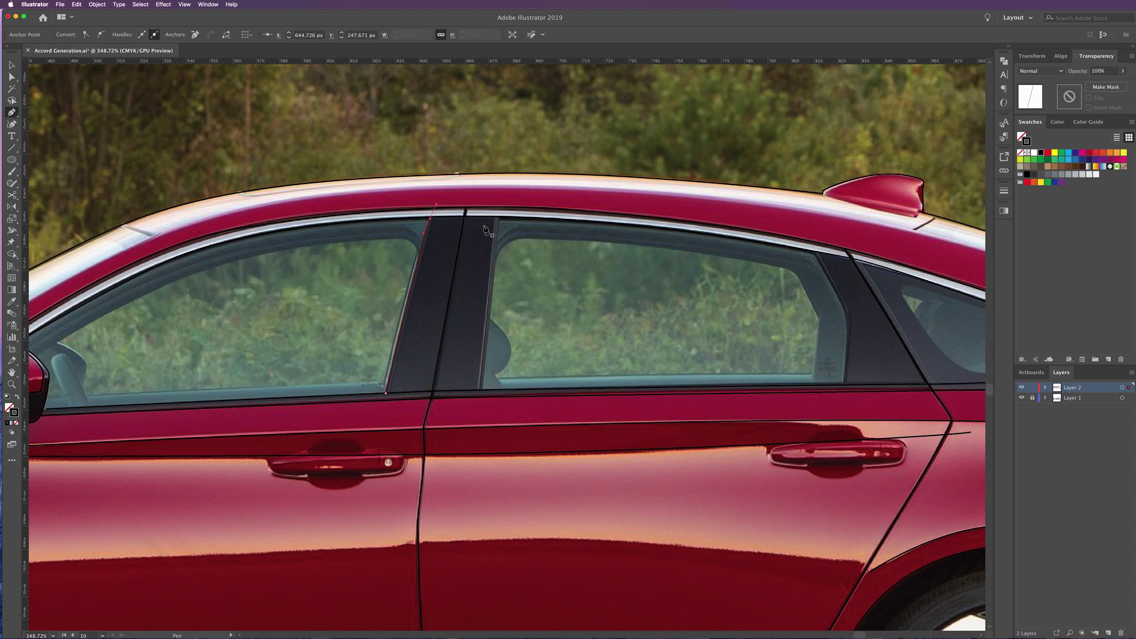
# Trace the B-pillar's other edge from the roof trim down below the window
pyautogui.keyDown('super'); pyautogui.click(401, 385); pyautogui.keyUp('super')
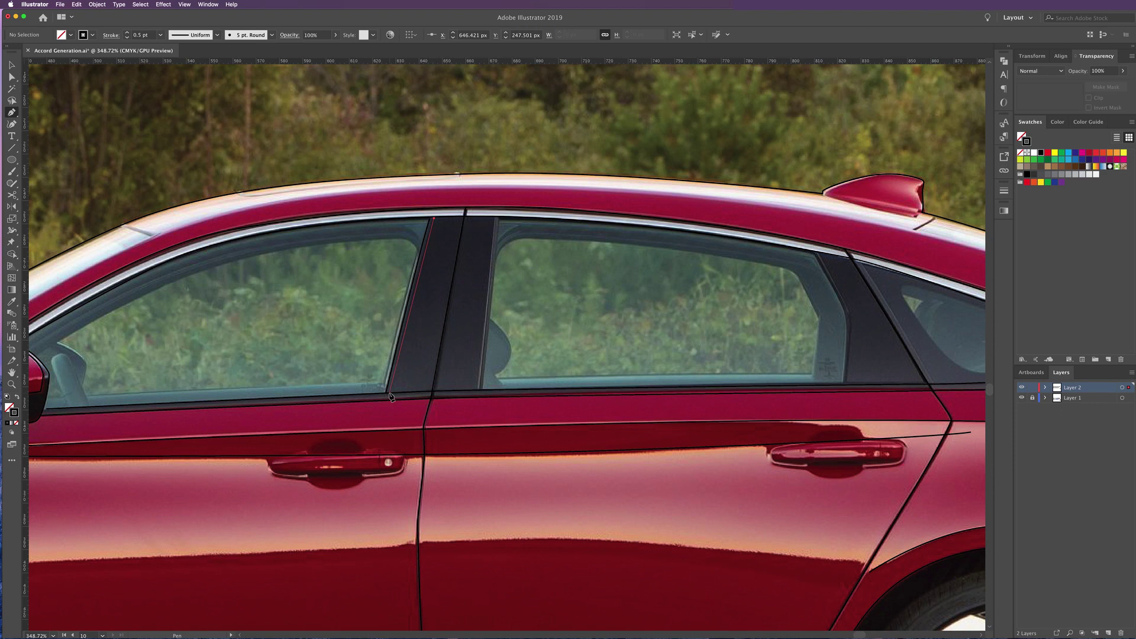
pyautogui.moveTo(389, 393); pyautogui.dragTo(384, 436)
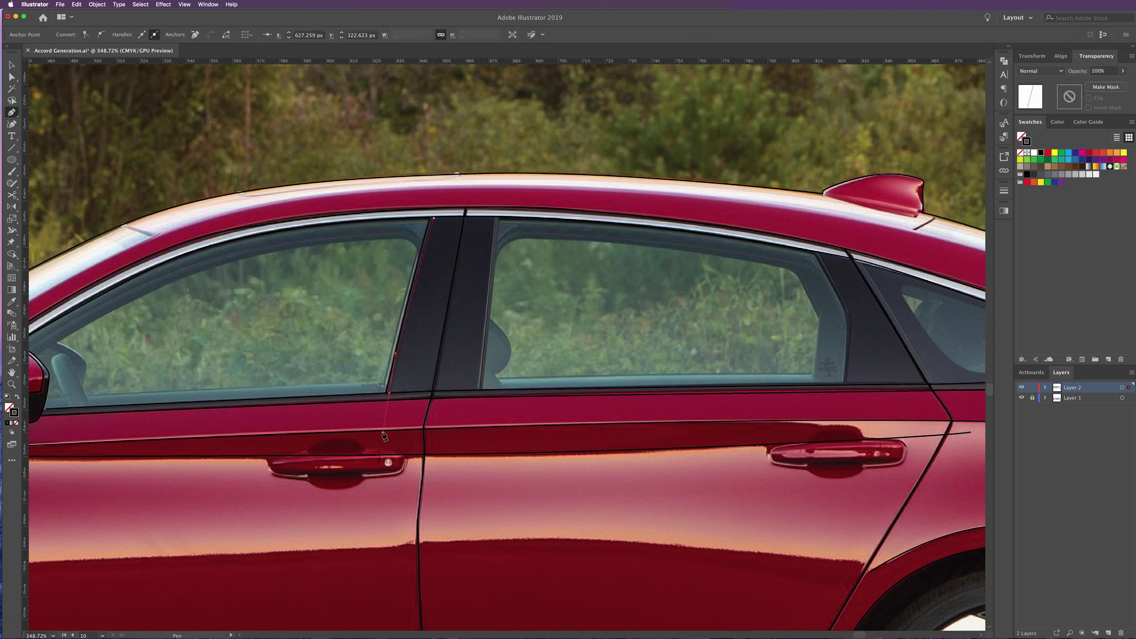
pyautogui.click(494, 218)
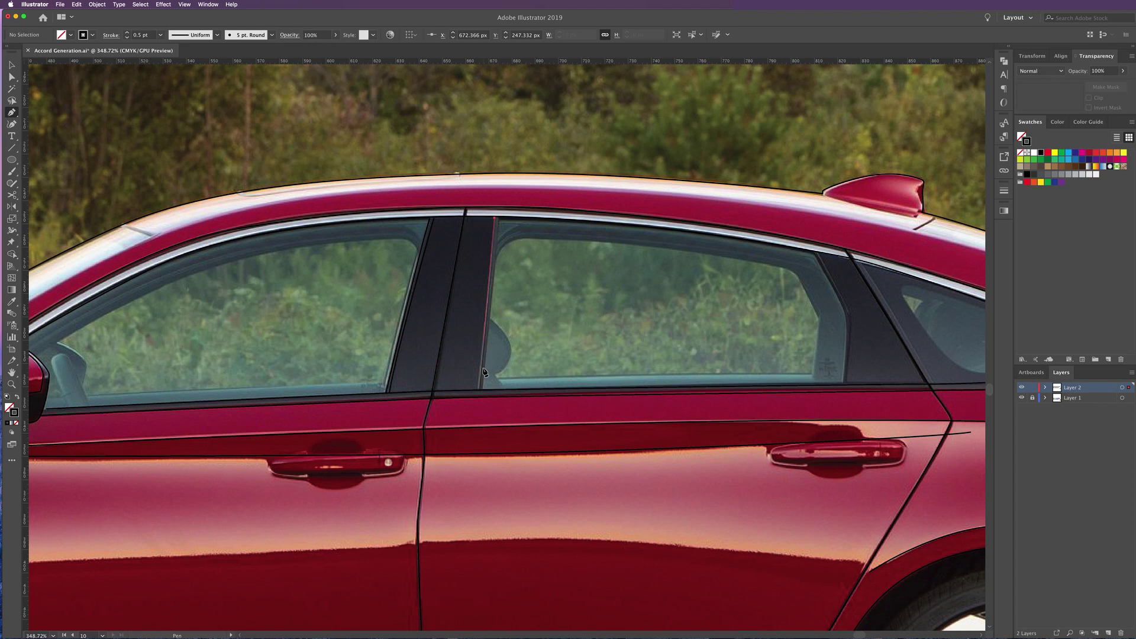
pyautogui.click(474, 406)
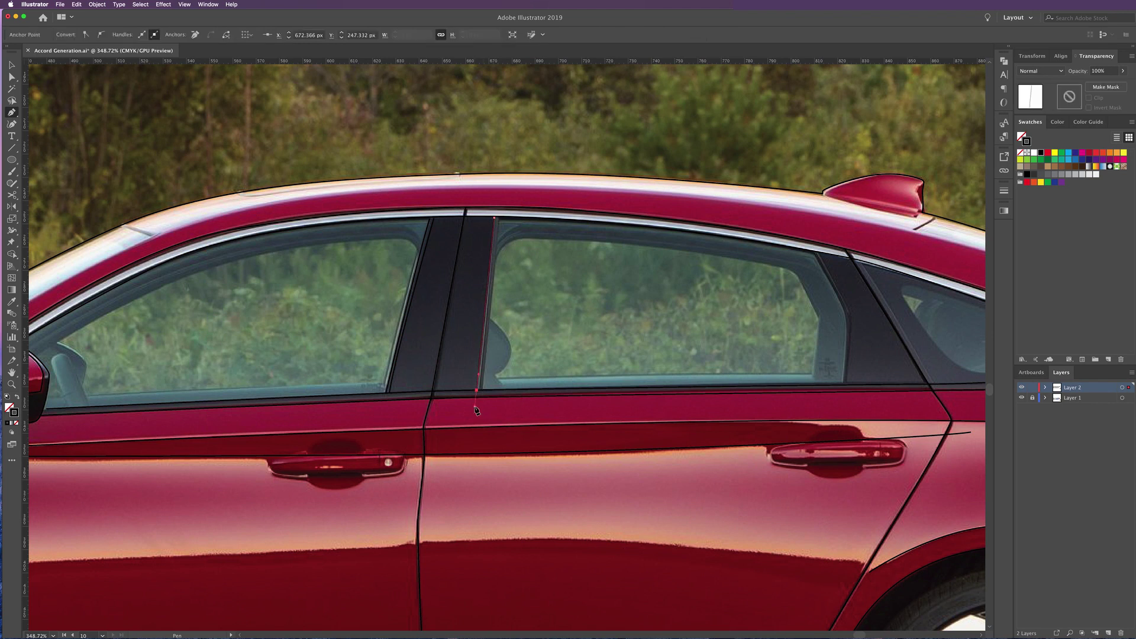
pyautogui.keyDown('ctrl'); pyautogui.click(492, 398); pyautogui.keyUp('ctrl')
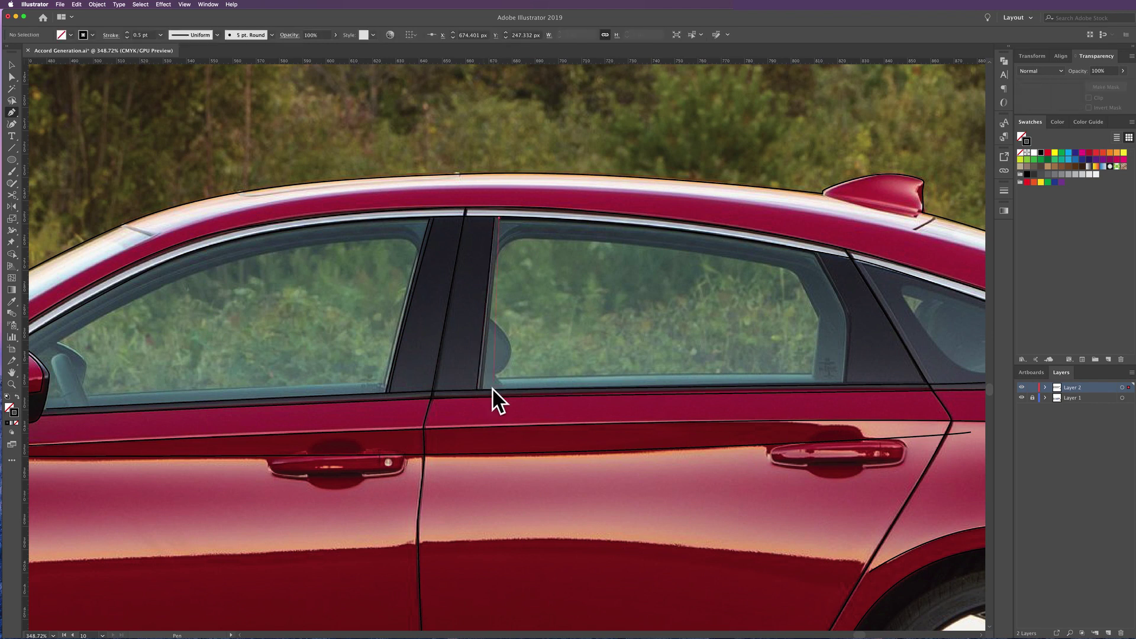
pyautogui.click(482, 390)
pyautogui.click(480, 406)
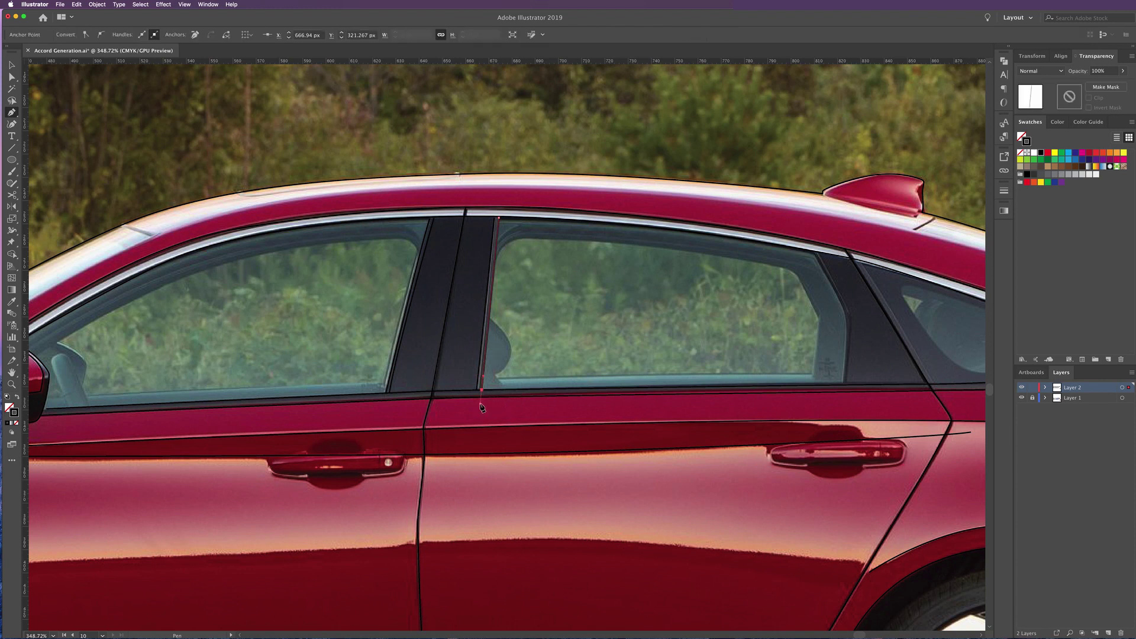
pyautogui.moveTo(861, 294)
pyautogui.mouseDown()
pyautogui.moveTo(680, 291)
pyautogui.moveTo(714, 320)
pyautogui.moveTo(623, 319)
pyautogui.mouseUp()
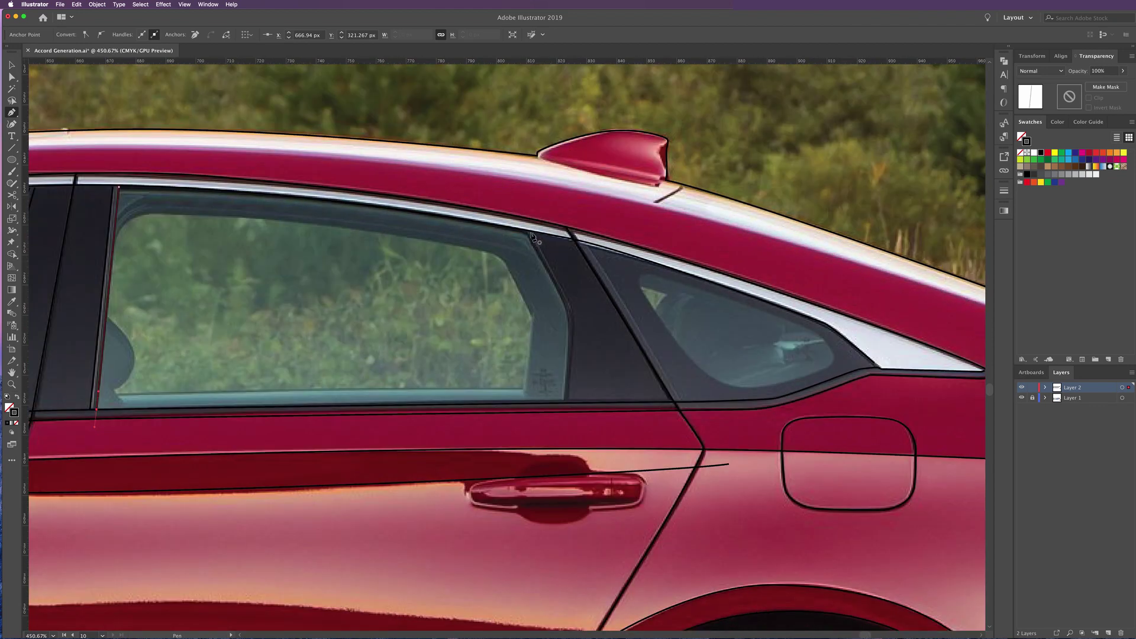
# Trace the rear window's trailing edge up to the top of the pillar as an open path
pyautogui.click(531, 237)
pyautogui.click(572, 306)
pyautogui.click(574, 335)
pyautogui.click(563, 404)
pyautogui.keyDown('super'); pyautogui.click(572, 325); pyautogui.keyUp('super')
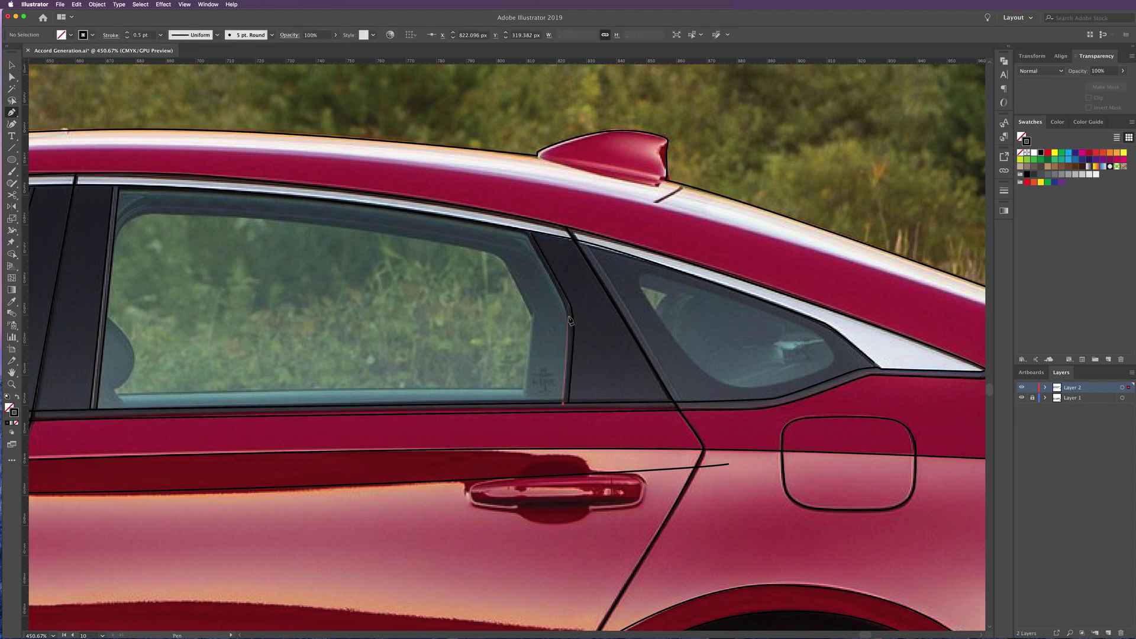
pyautogui.keyDown('super'); pyautogui.click(568, 313); pyautogui.keyUp('super')
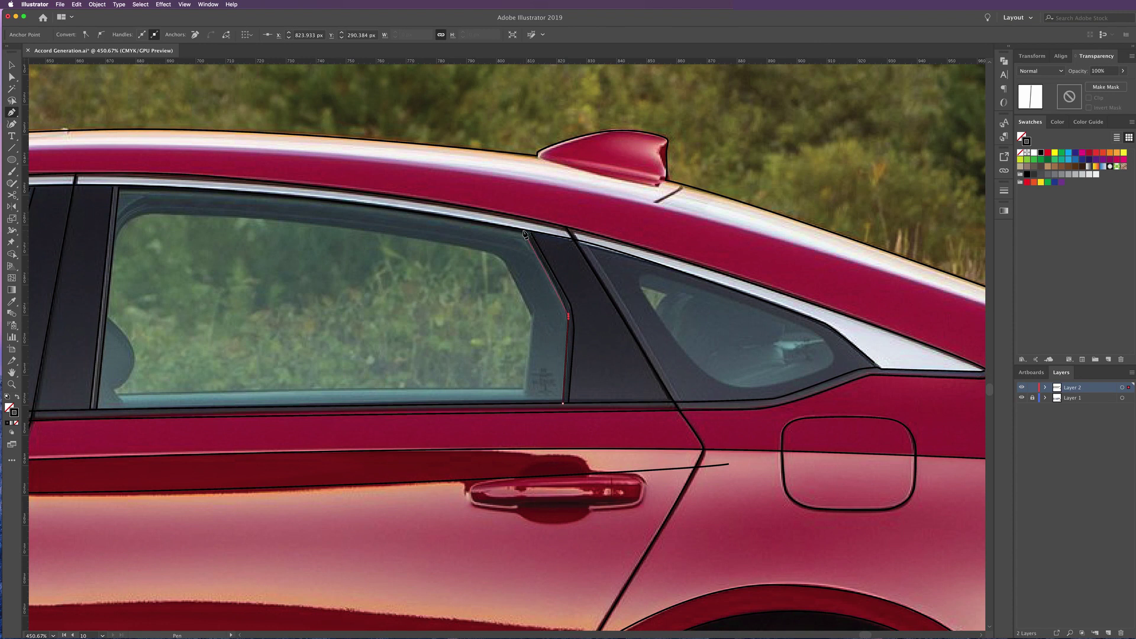
pyautogui.click(521, 228)
pyautogui.press('super+shift+a')
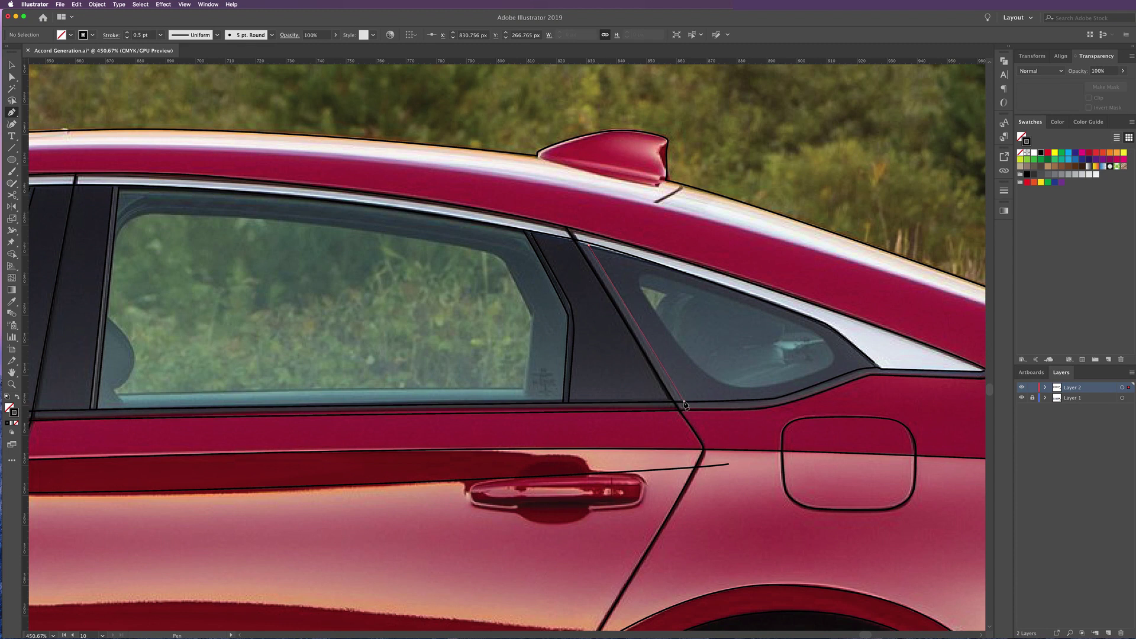
pyautogui.click(685, 403)
pyautogui.keyDown('super'); pyautogui.click(637, 274); pyautogui.keyUp('super')
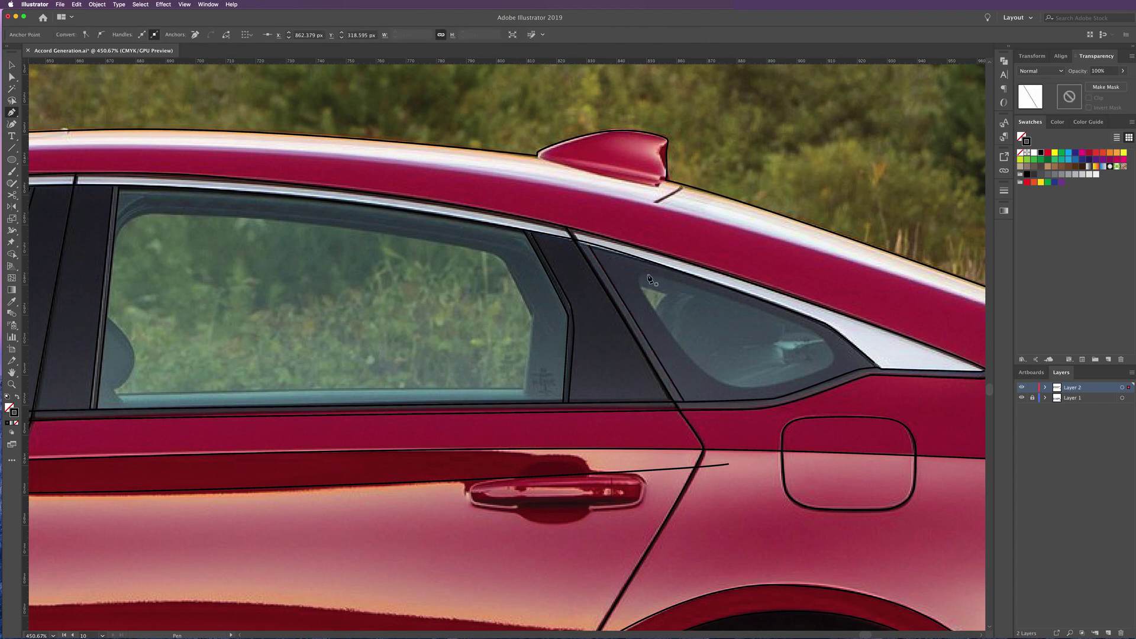
# Outline the triangular rear quarter window as a closed path
pyautogui.click(633, 268)
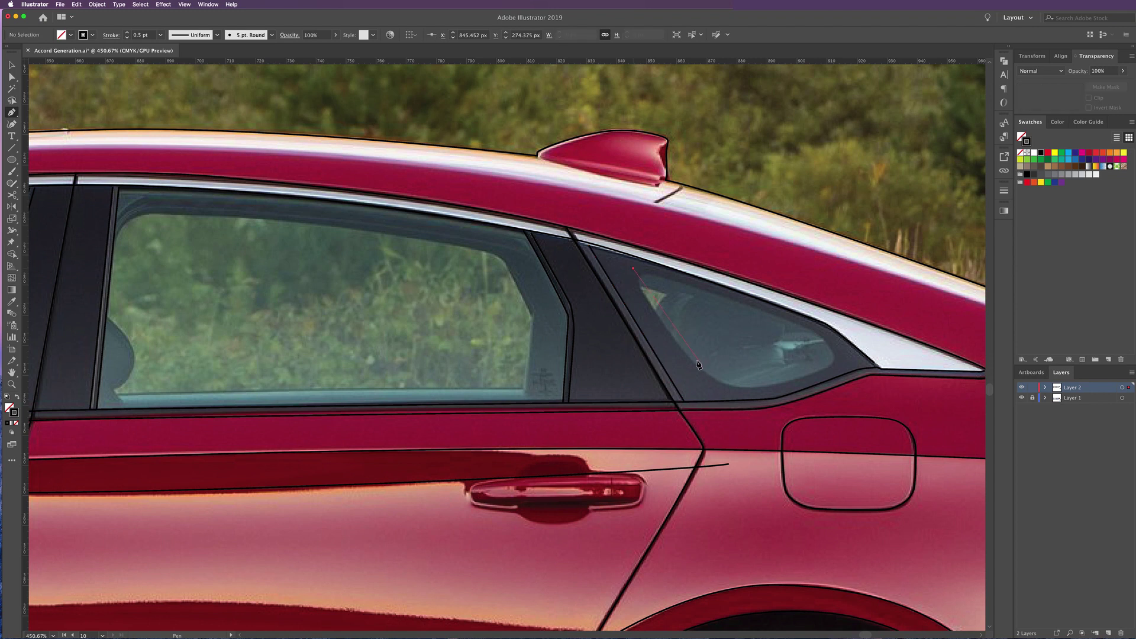
pyautogui.moveTo(707, 376); pyautogui.dragTo(765, 390)
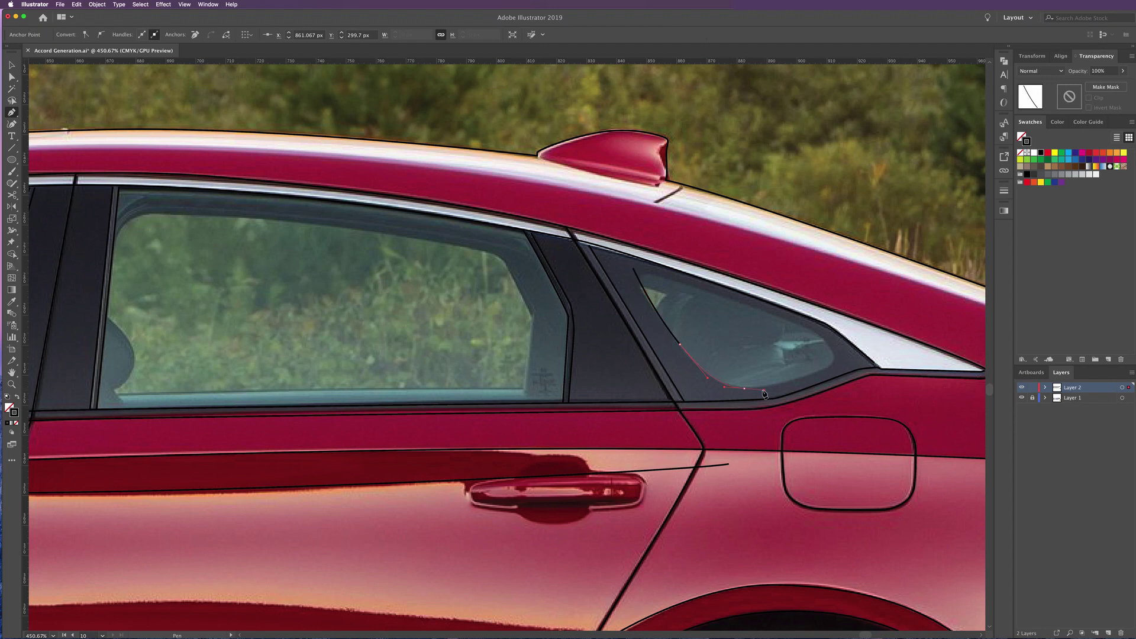
pyautogui.click(839, 364)
pyautogui.moveTo(810, 329); pyautogui.dragTo(791, 322)
pyautogui.click(634, 269)
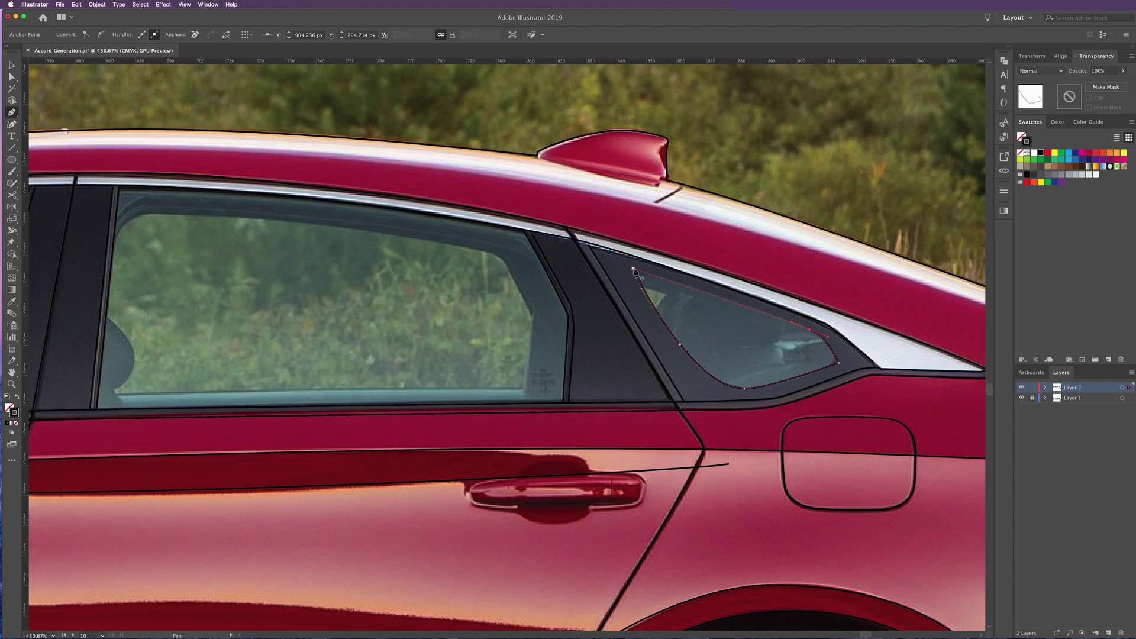
pyautogui.click(634, 270)
pyautogui.click(634, 269)
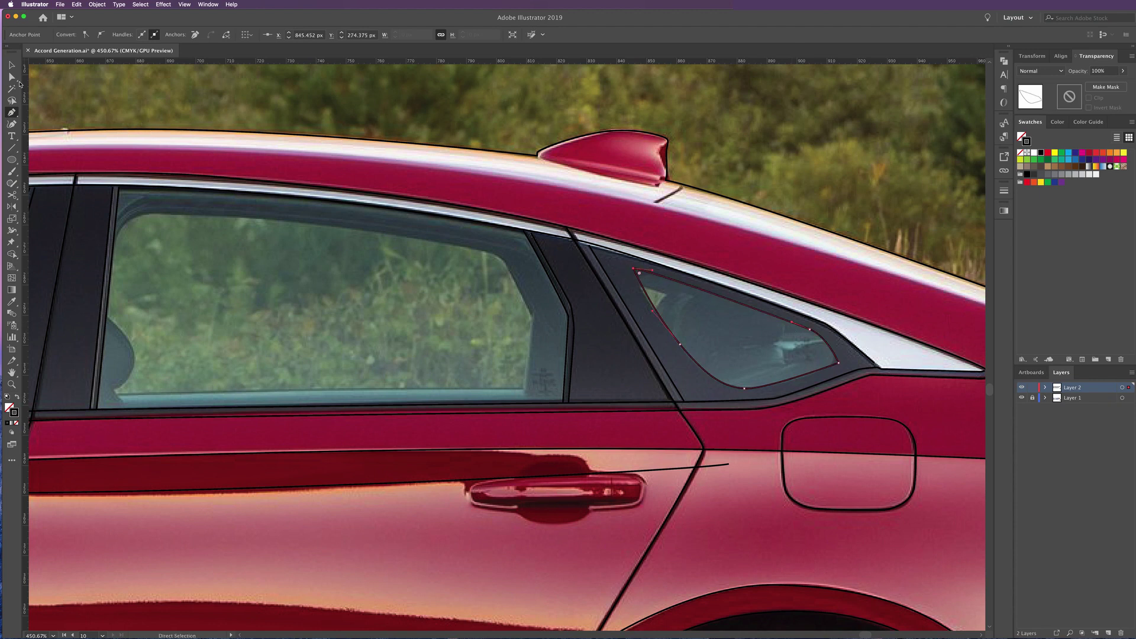
# Round the quarter window's top-left and lower-right corners with the corner widgets
pyautogui.press('a')
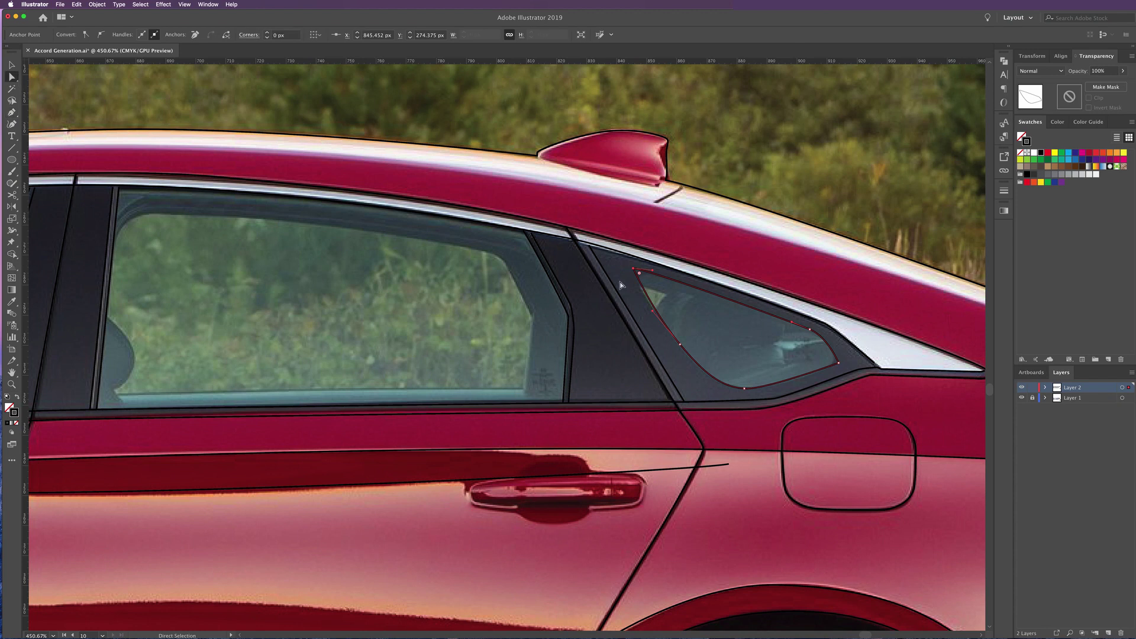
pyautogui.click(632, 270)
pyautogui.moveTo(638, 276); pyautogui.dragTo(649, 282)
pyautogui.click(836, 362)
pyautogui.moveTo(837, 370); pyautogui.dragTo(828, 361)
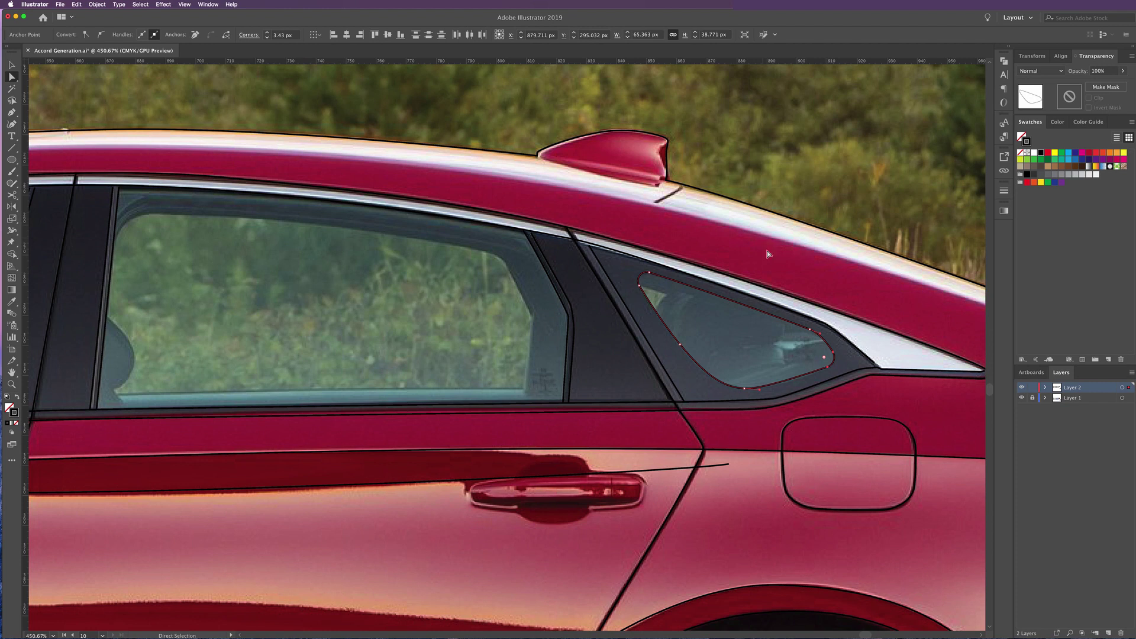
pyautogui.press('p')
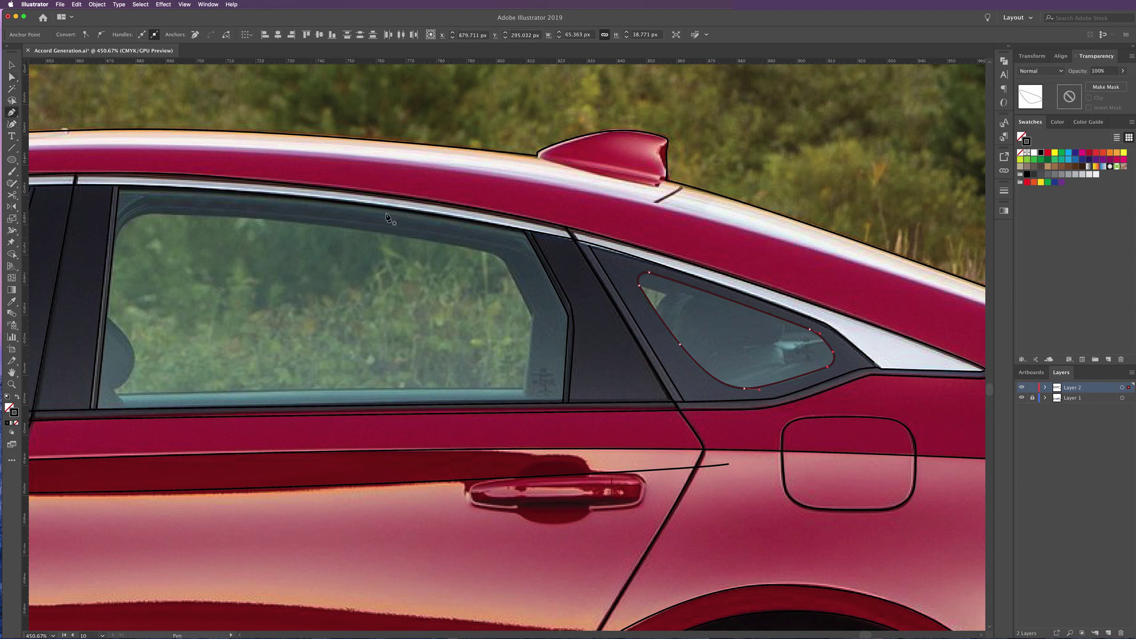
pyautogui.keyDown('ctrl'); pyautogui.click(540, 161); pyautogui.keyUp('ctrl')
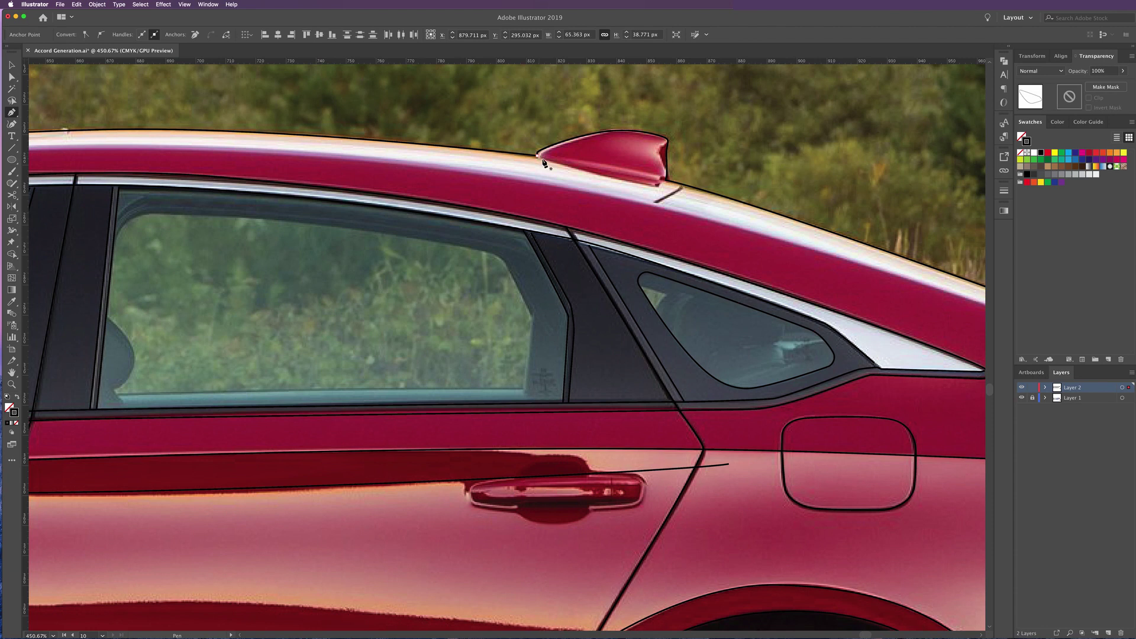
# Outline the shark-fin antenna base as a closed curved path
pyautogui.click(668, 184)
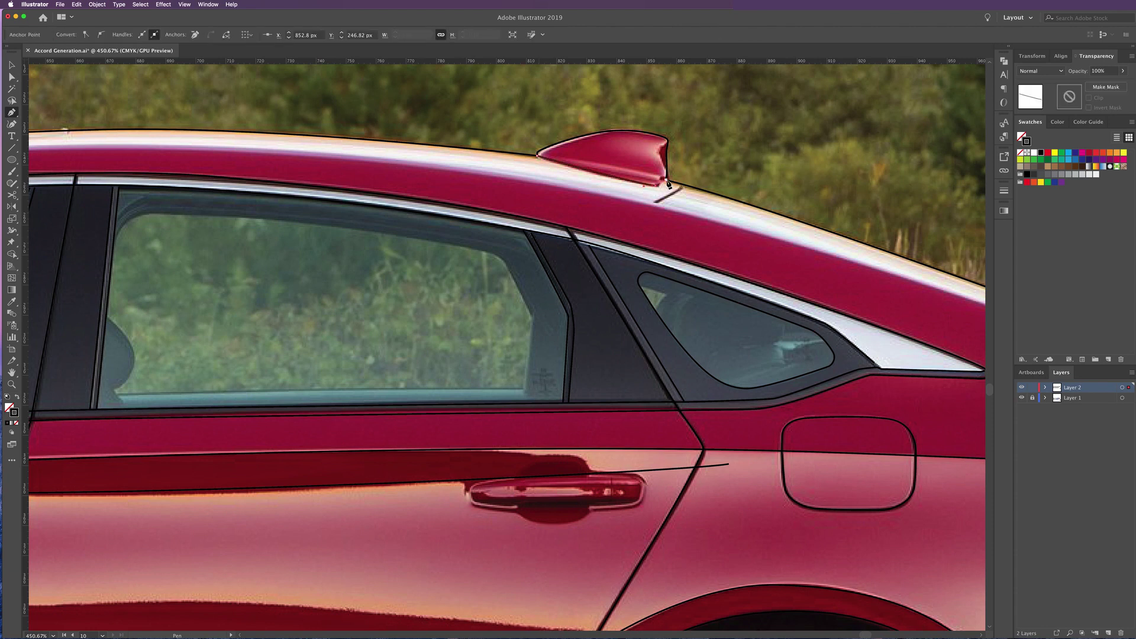
pyautogui.moveTo(668, 184); pyautogui.dragTo(658, 182)
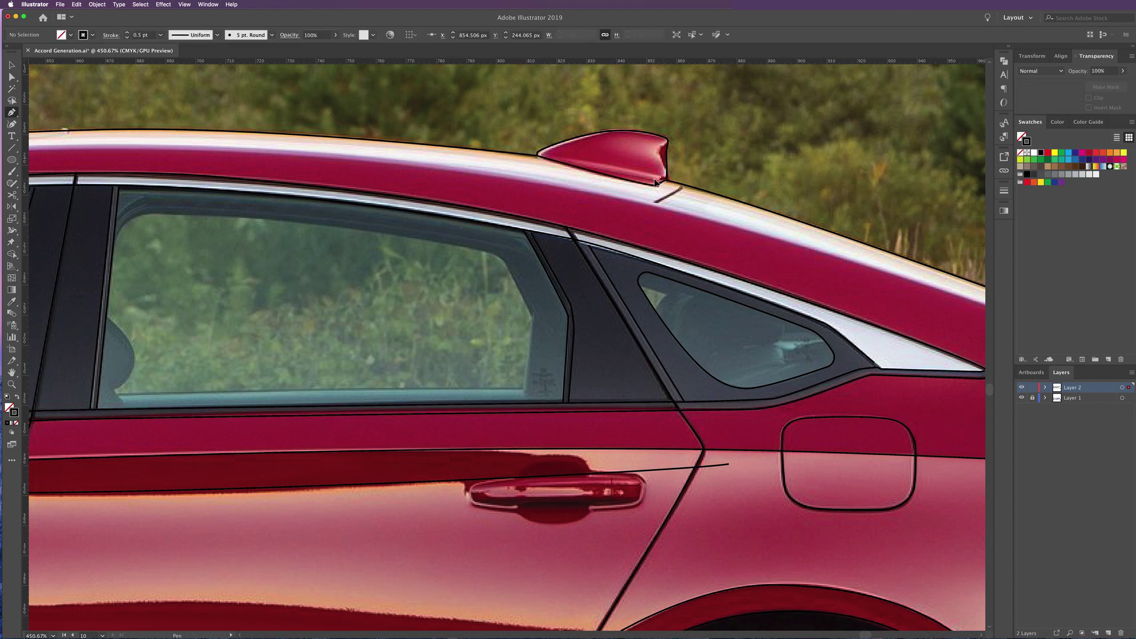
pyautogui.click(553, 160)
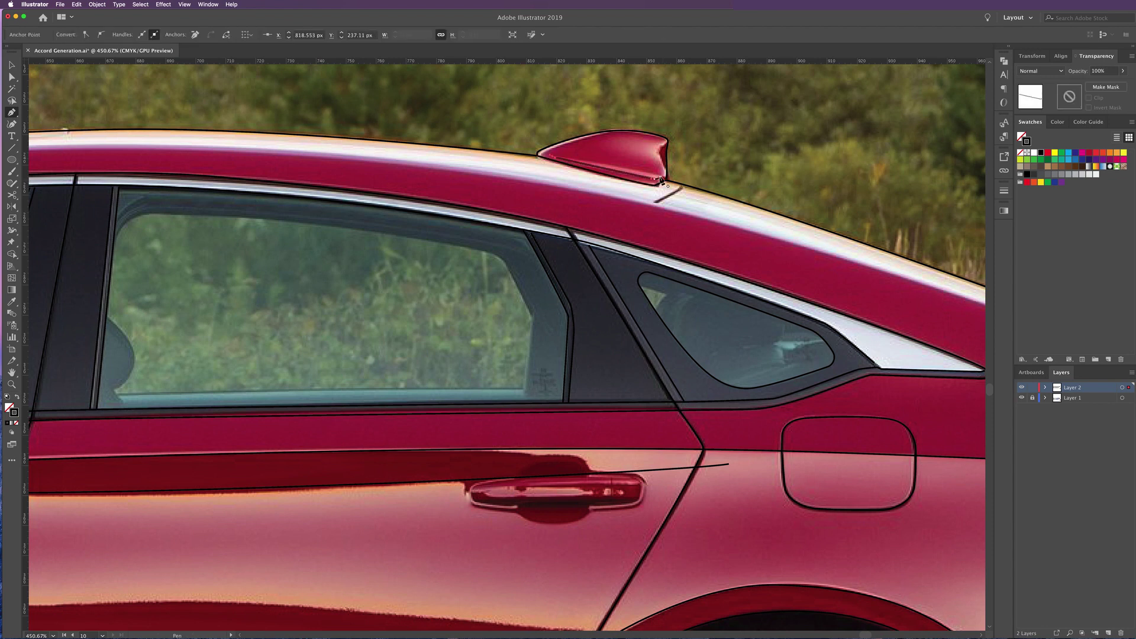
pyautogui.click(661, 180)
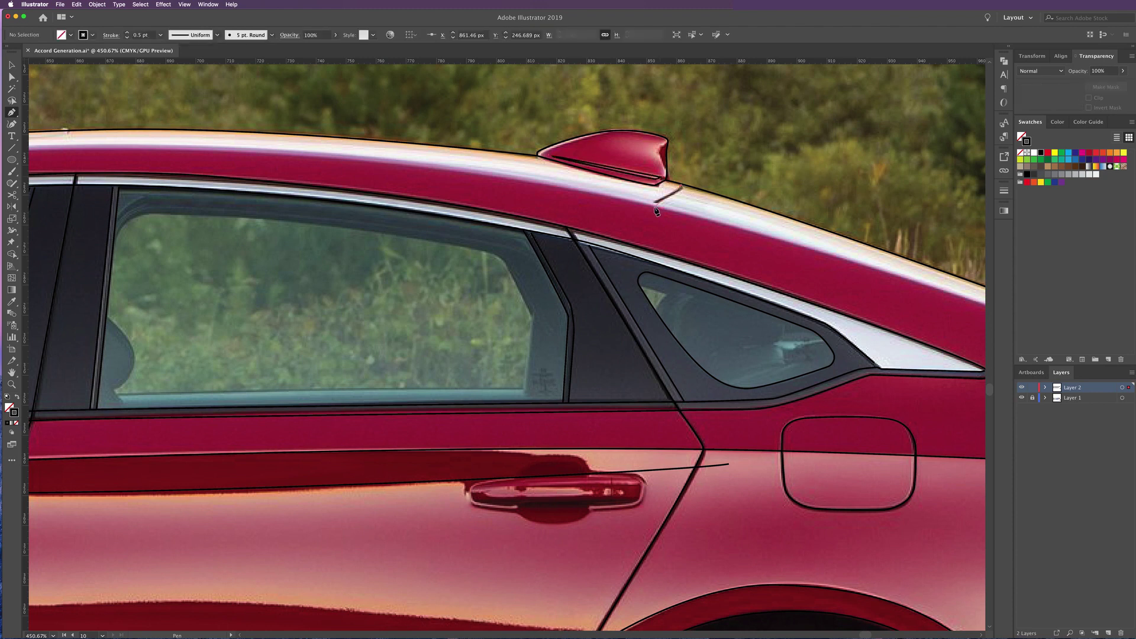
# Run a path from the antenna base along the sloping rear roofline toward the trunk
pyautogui.click(655, 203)
pyautogui.click(625, 213)
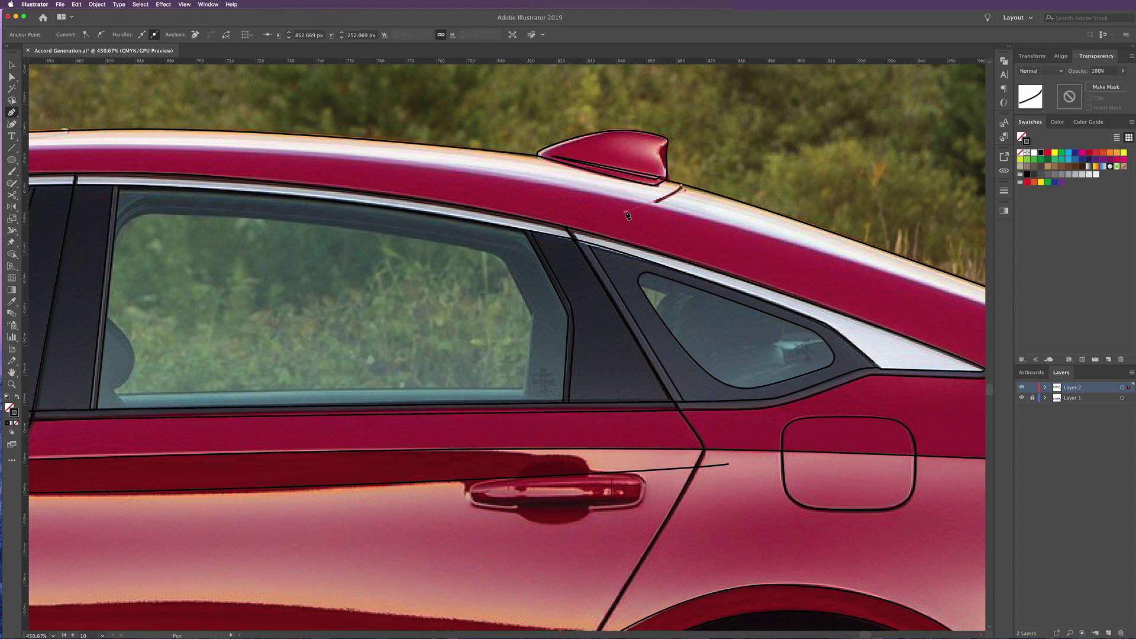
pyautogui.keyDown('alt'); pyautogui.click(685, 196); pyautogui.keyUp('alt')
pyautogui.moveTo(703, 327)
pyautogui.mouseDown()
pyautogui.moveTo(620, 259)
pyautogui.moveTo(530, 224)
pyautogui.mouseUp()
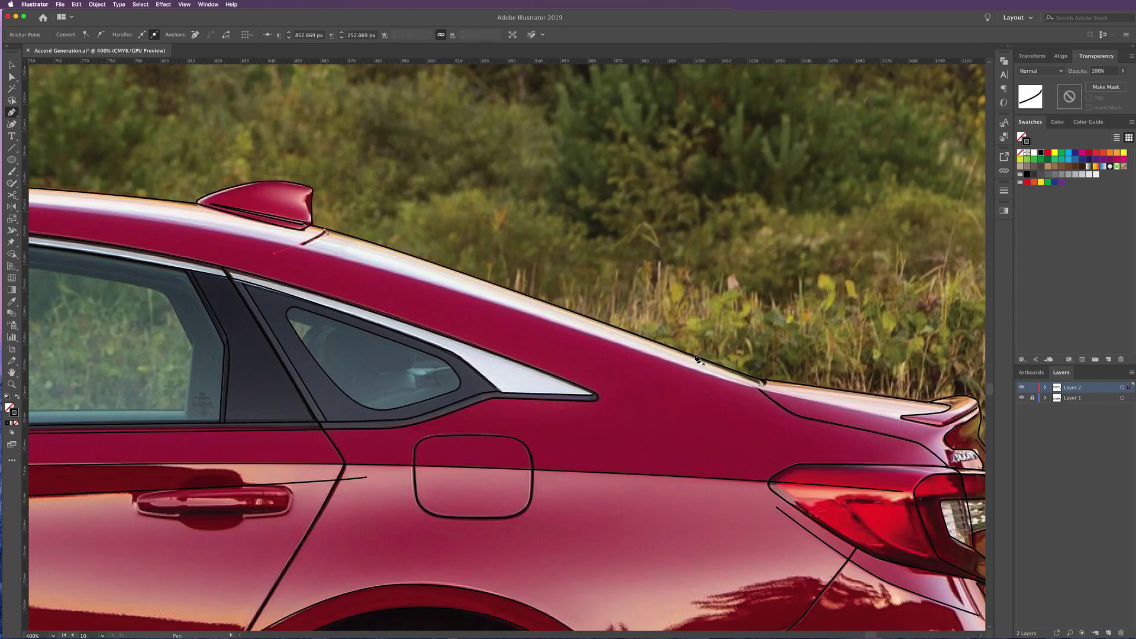
pyautogui.click(764, 383)
pyautogui.keyDown('ctrl'); pyautogui.click(751, 394); pyautogui.keyUp('ctrl')
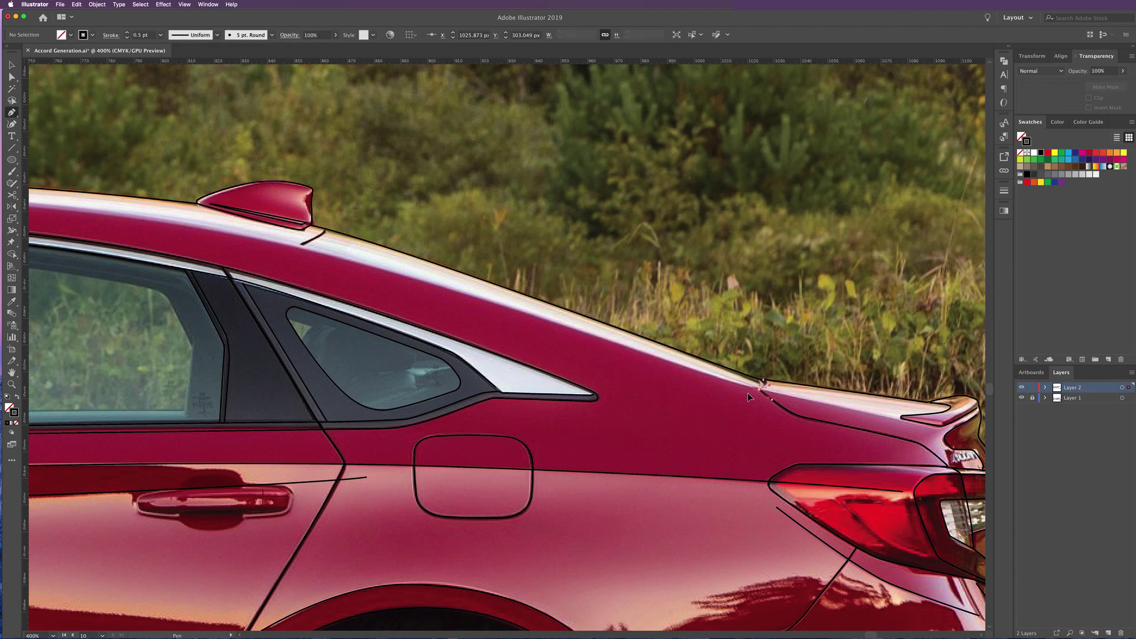
pyautogui.click(747, 398)
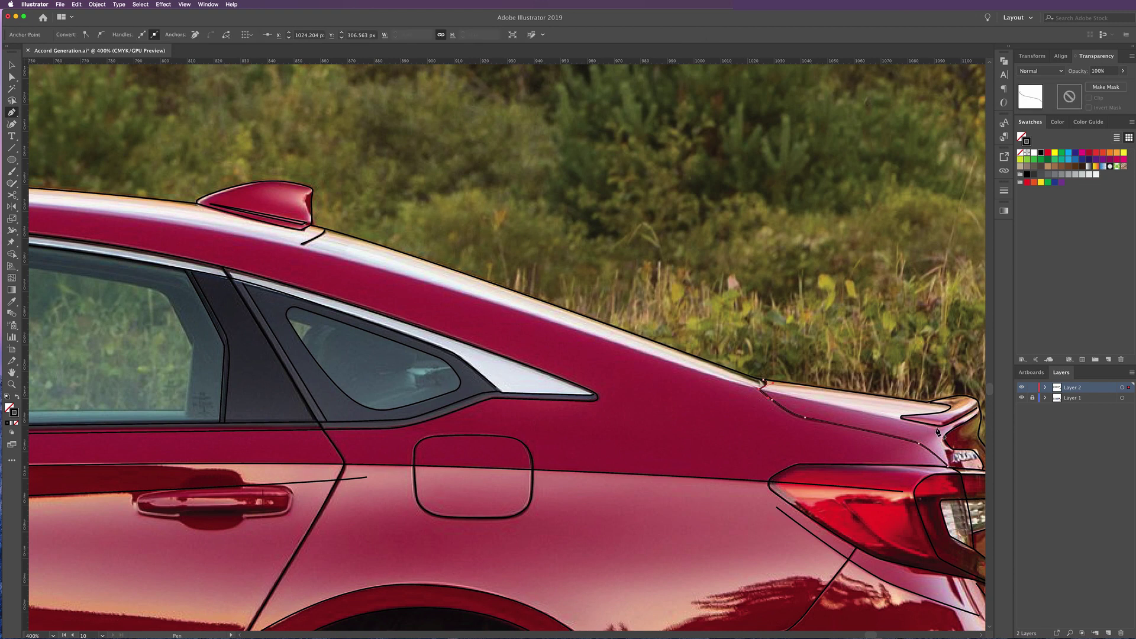
pyautogui.click(937, 432)
pyautogui.keyDown('ctrl'); pyautogui.click(937, 432); pyautogui.keyUp('ctrl')
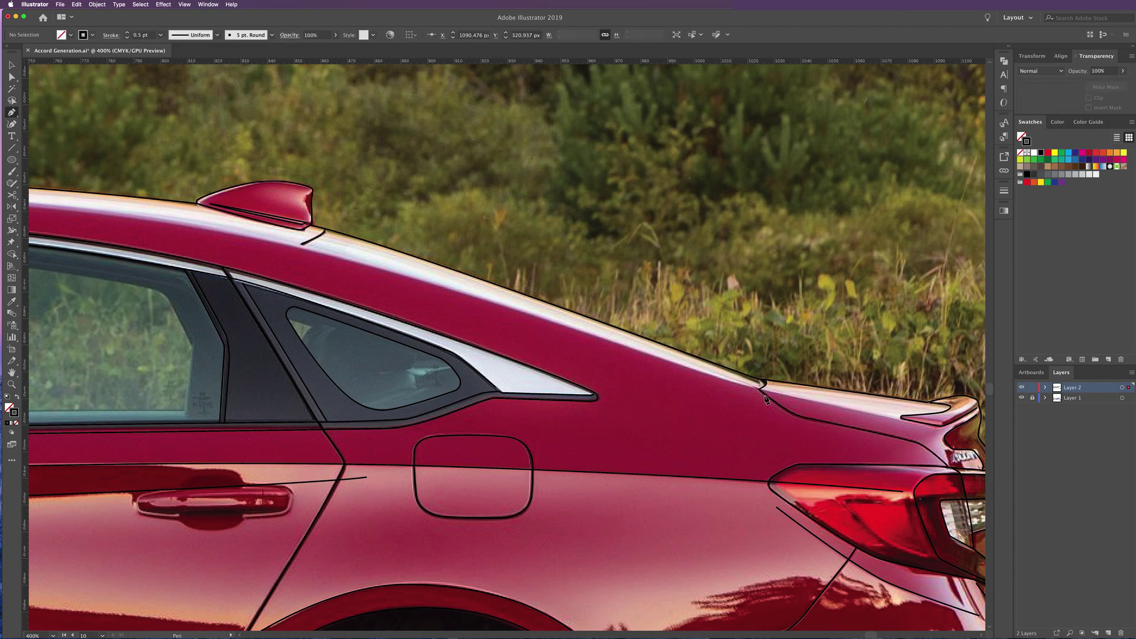
pyautogui.click(734, 385)
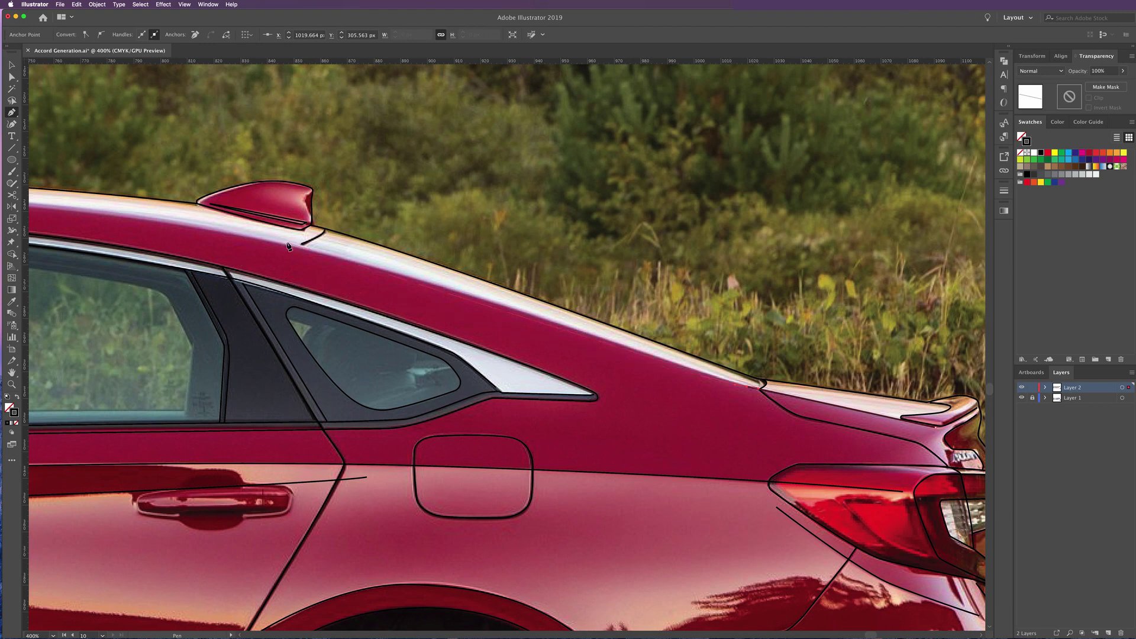
pyautogui.moveTo(163, 219); pyautogui.dragTo(156, 214)
pyautogui.moveTo(448, 246); pyautogui.dragTo(825, 284)
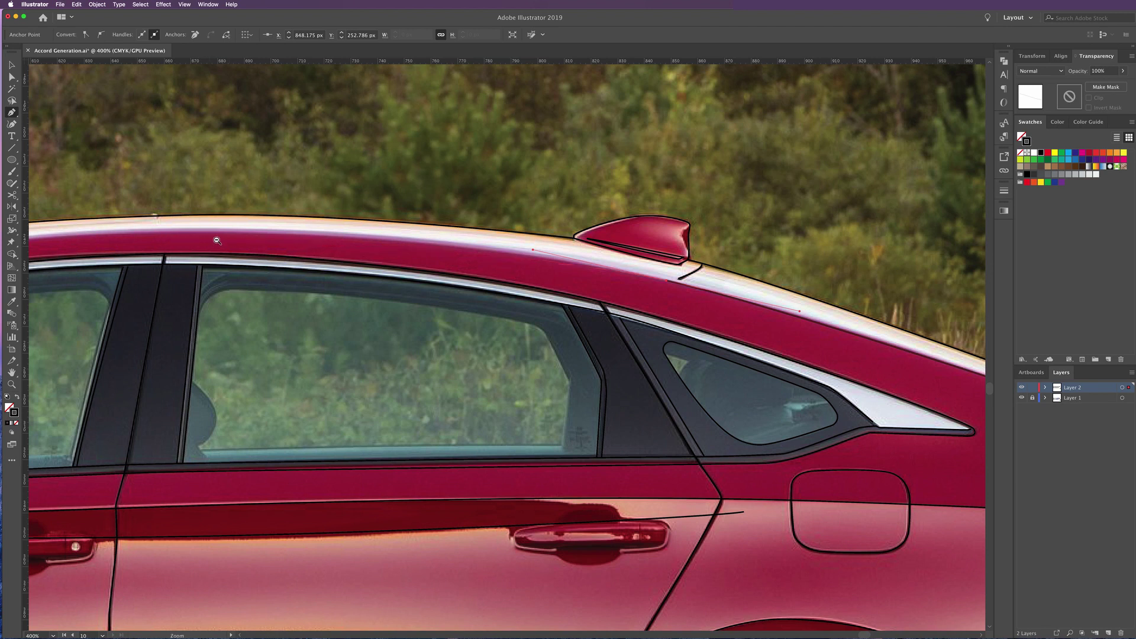
# Extend the roofline path forward and end it at the windshield pillar base
pyautogui.hotkey('ctrl', '-')
pyautogui.scroll(-3, 224, 189)
pyautogui.scroll(-2, 224, 189)
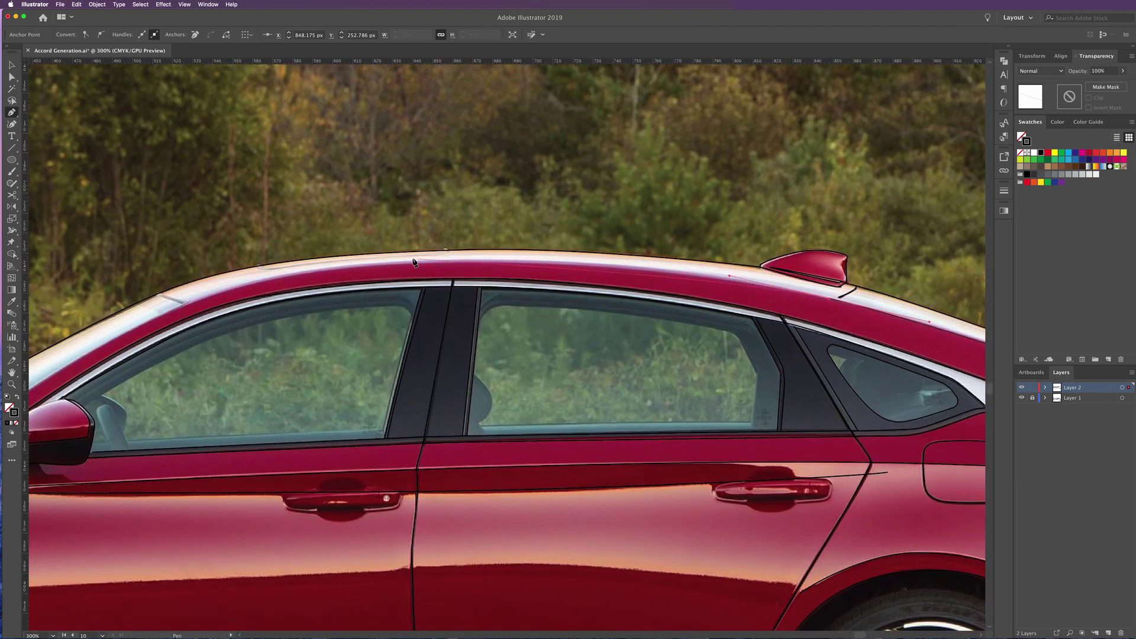
pyautogui.click(458, 263)
pyautogui.click(318, 265)
pyautogui.click(171, 313)
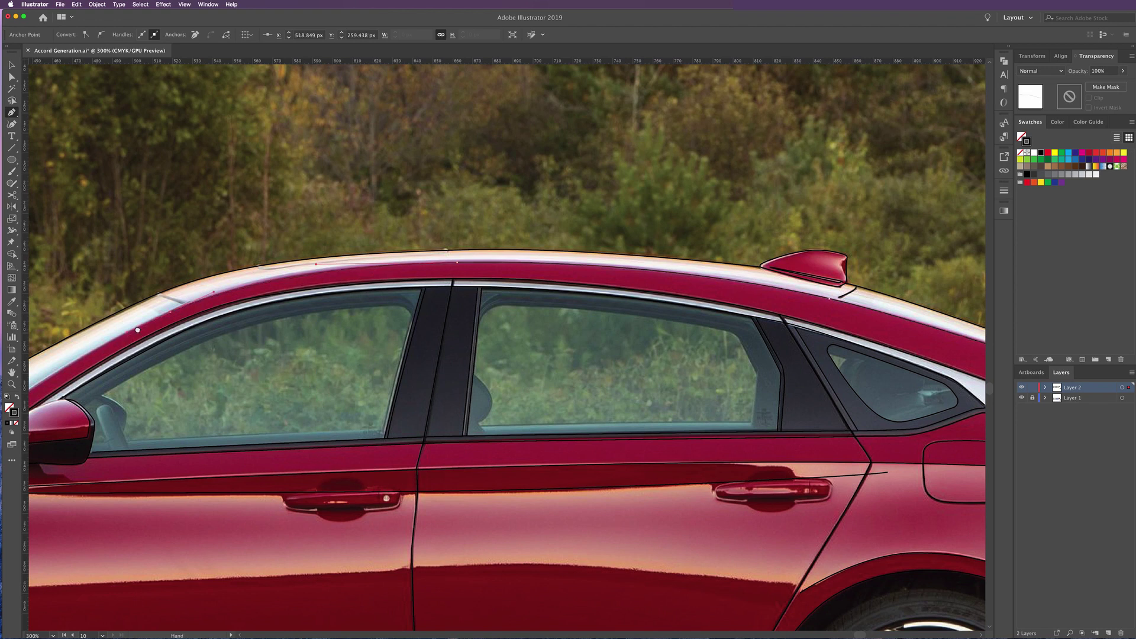
pyautogui.moveTo(139, 328); pyautogui.dragTo(141, 329)
pyautogui.moveTo(65, 390)
pyautogui.mouseDown()
pyautogui.moveTo(201, 355)
pyautogui.moveTo(266, 317)
pyautogui.mouseUp()
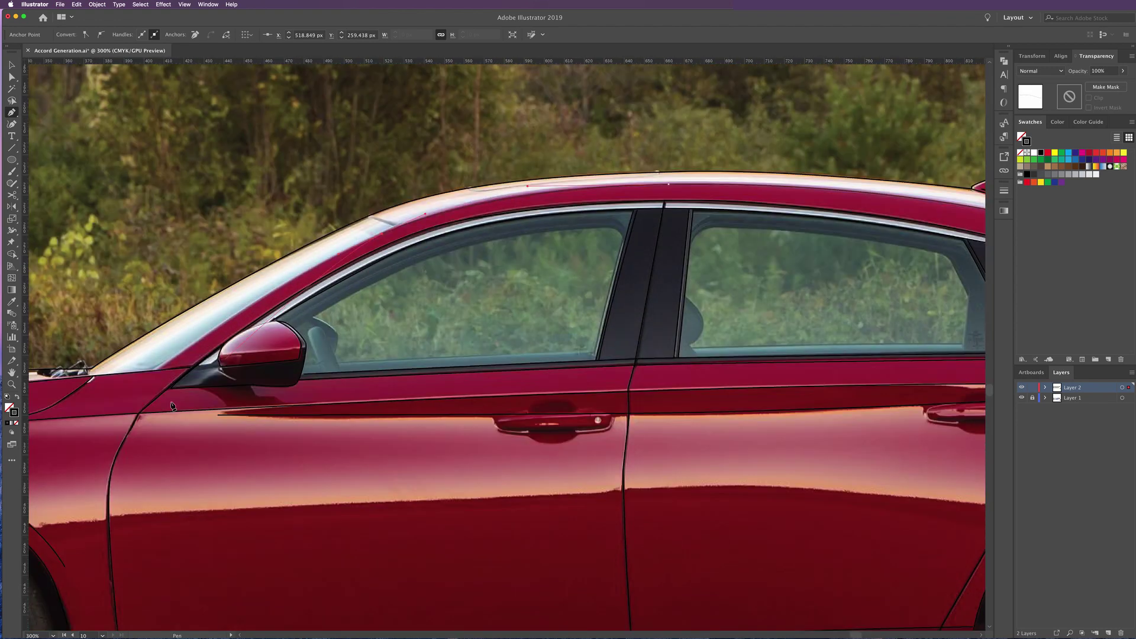
pyautogui.click(157, 373)
pyautogui.press('Escape')
# Start a new path curving down the windshield pillar edge
pyautogui.click(371, 216)
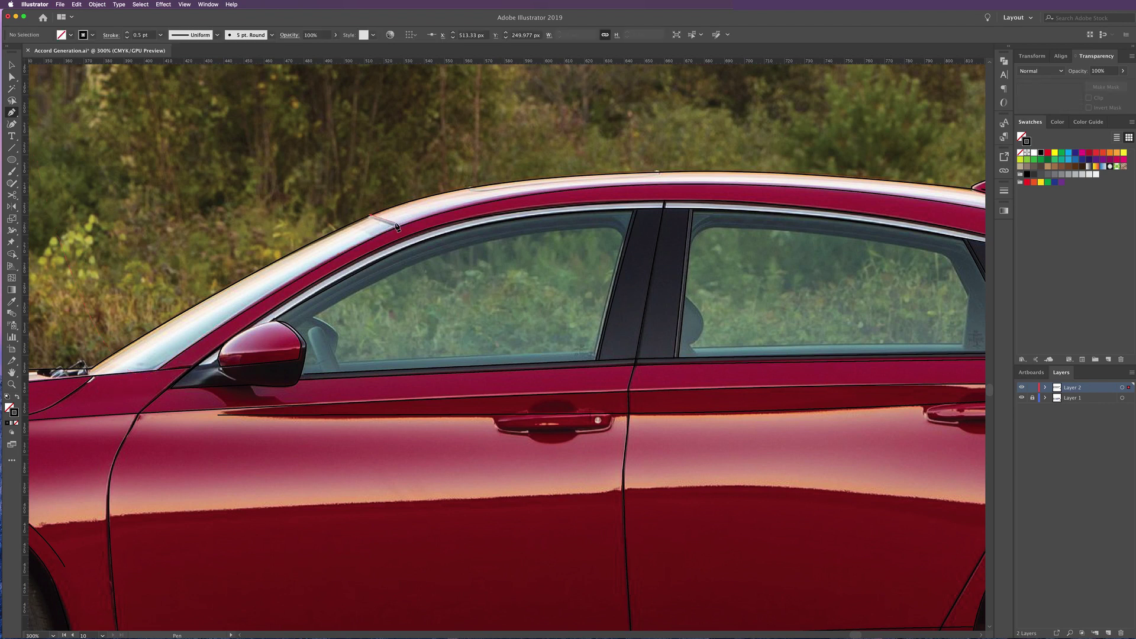
pyautogui.click(396, 225)
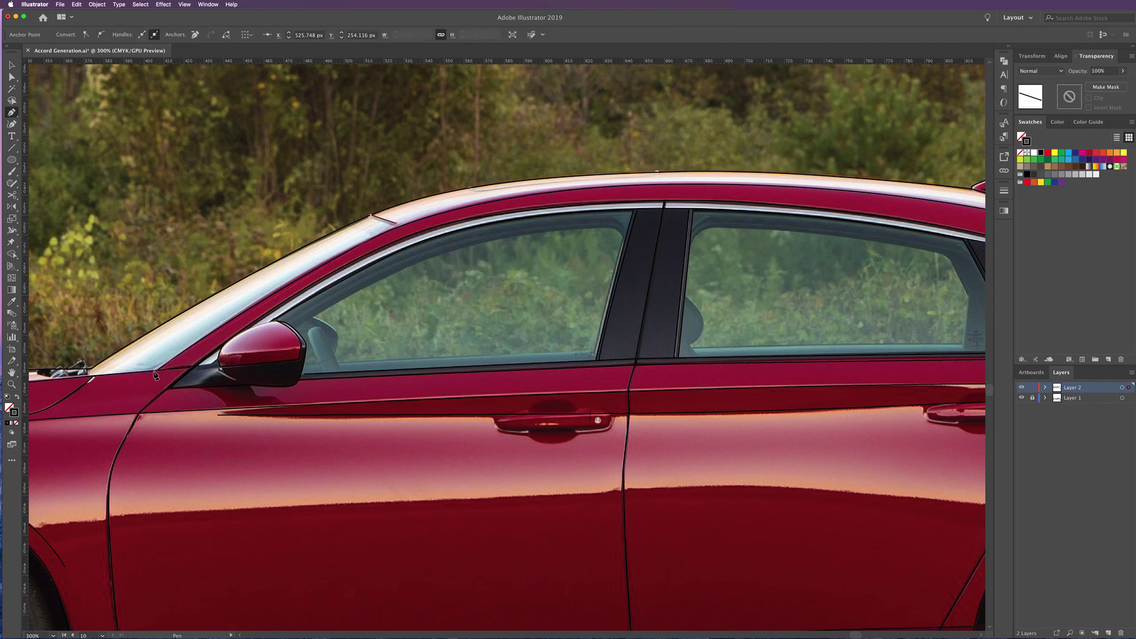
pyautogui.moveTo(154, 372); pyautogui.dragTo(53, 455)
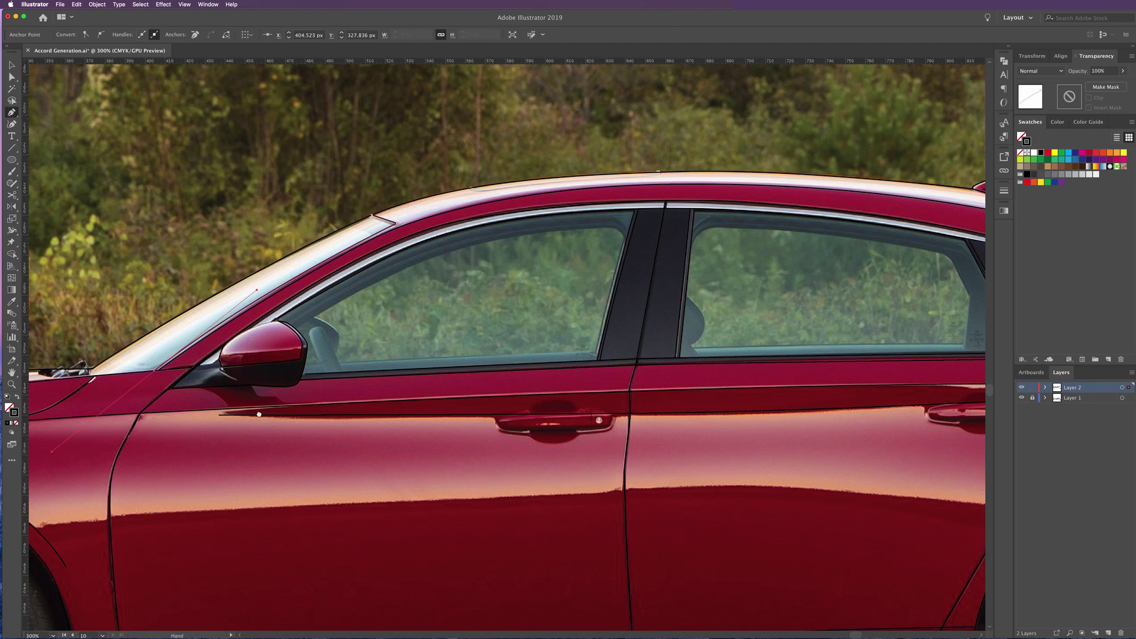
pyautogui.moveTo(212, 429); pyautogui.dragTo(403, 395)
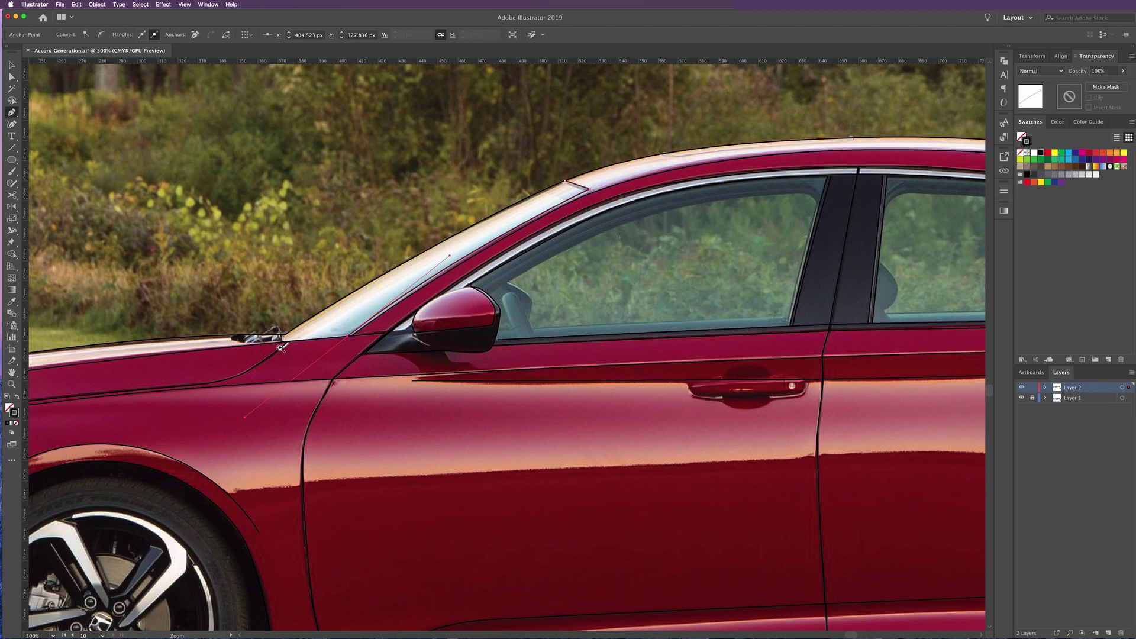
# Zoom in and trace the windshield wiper arm as a closed outline
pyautogui.moveTo(281, 350); pyautogui.dragTo(387, 406)
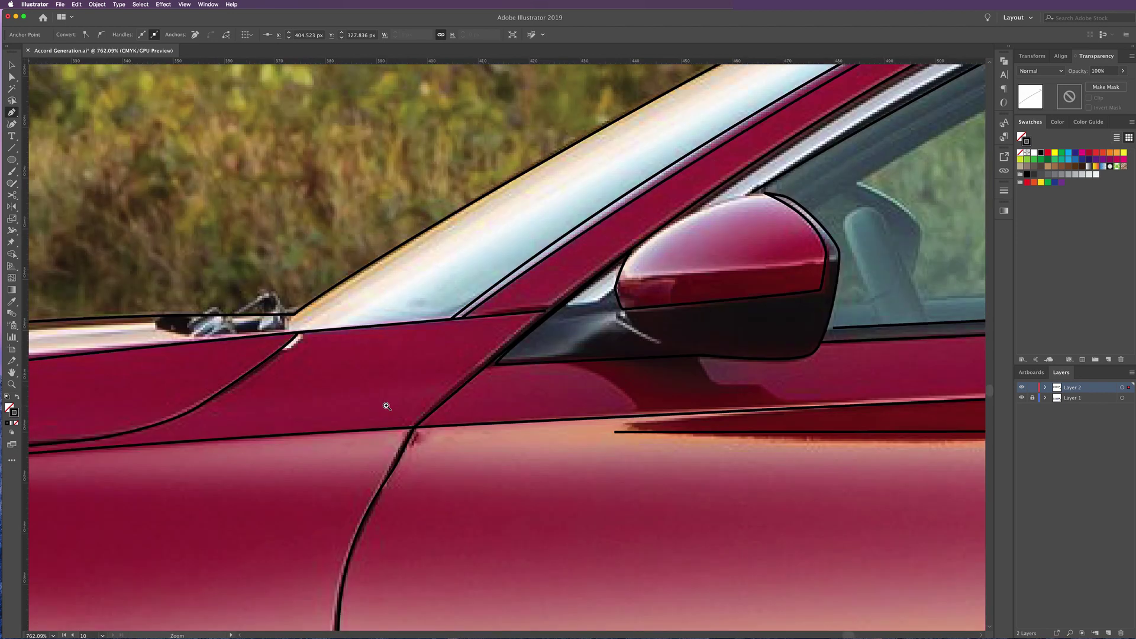
pyautogui.click(266, 293)
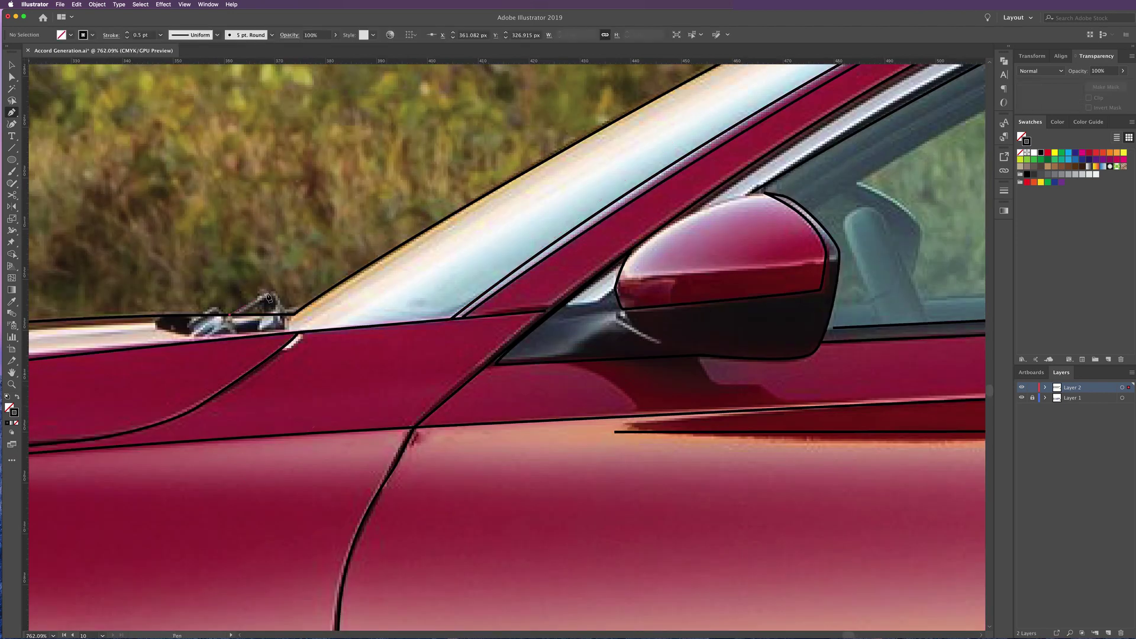
pyautogui.click(275, 293)
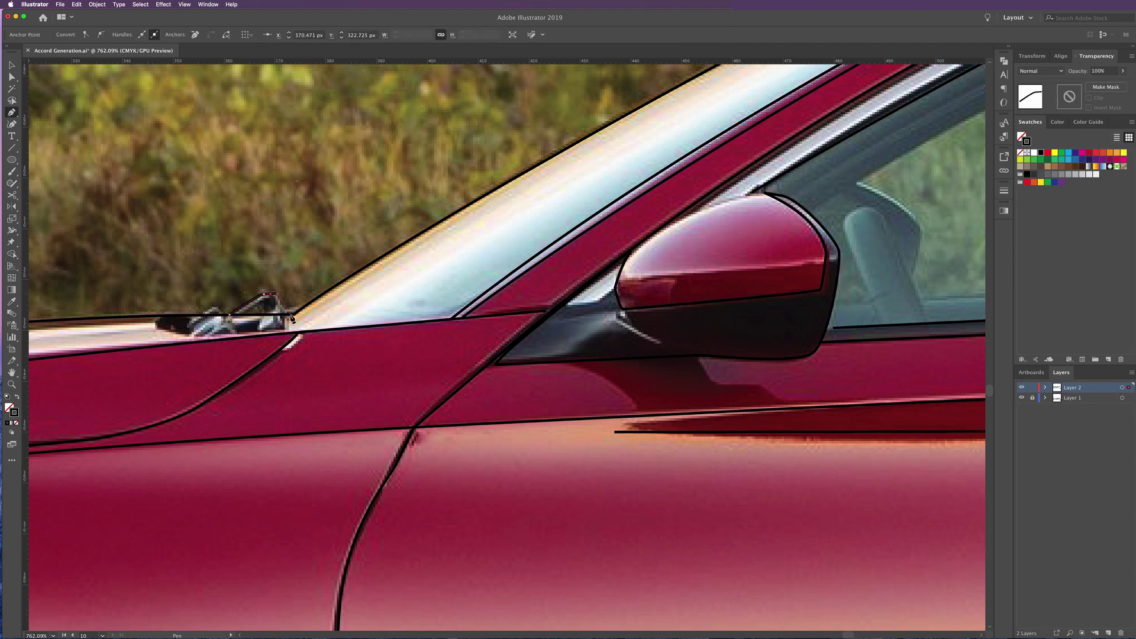
pyautogui.click(287, 315)
pyautogui.click(259, 332)
pyautogui.moveTo(264, 306); pyautogui.dragTo(234, 321)
pyautogui.click(231, 318)
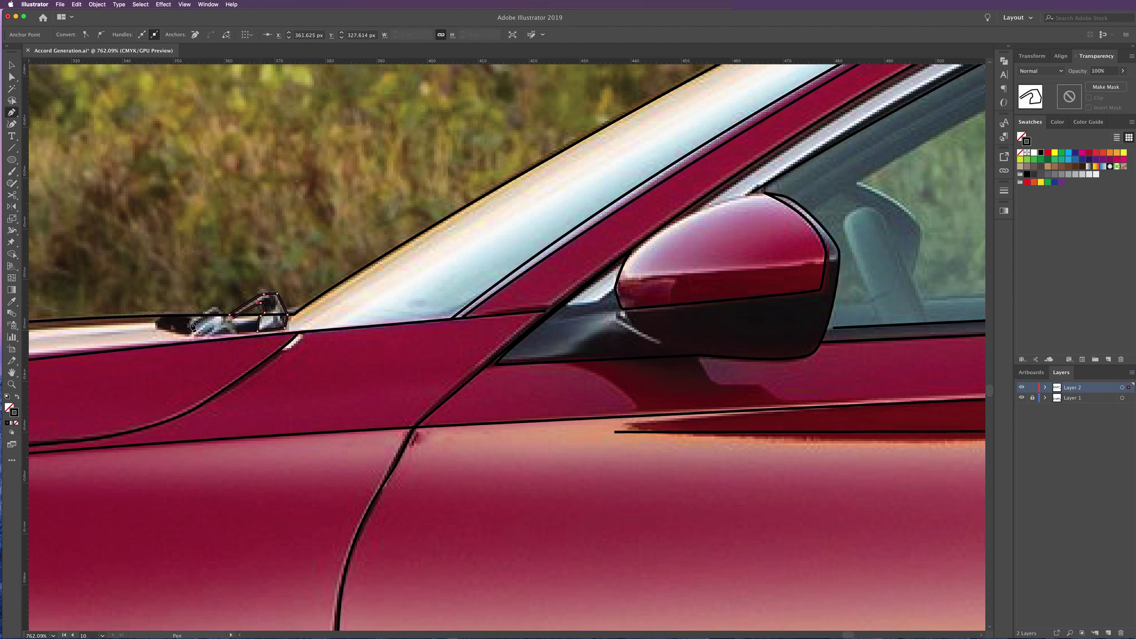
pyautogui.keyDown('ctrl'); pyautogui.click(212, 309); pyautogui.keyUp('ctrl')
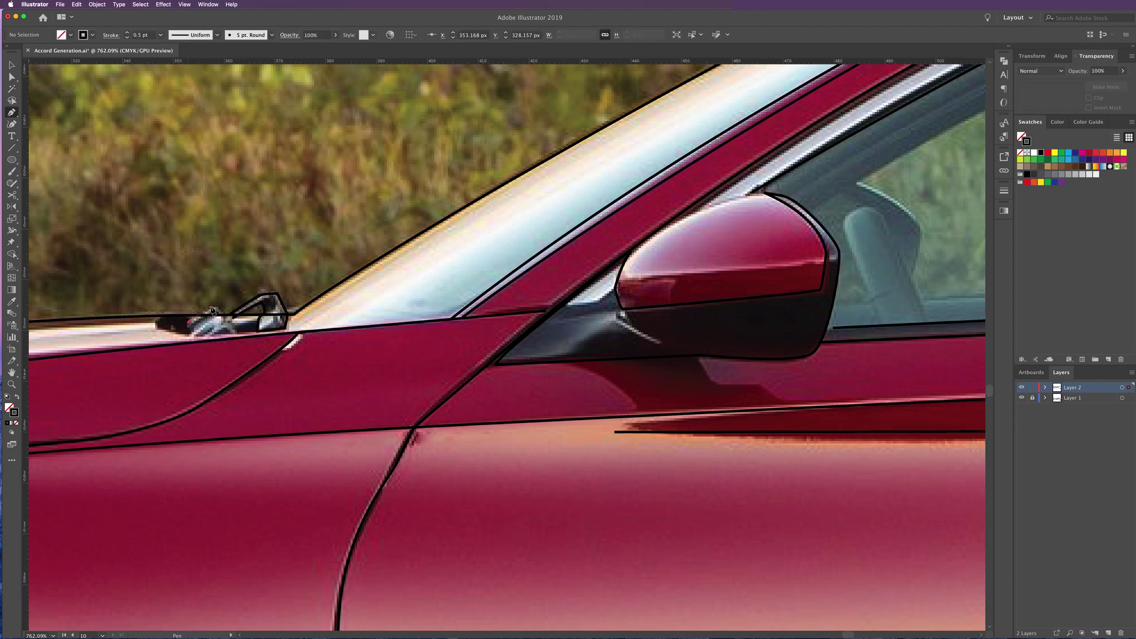
# Outline a small triangular part at the windshield base and bend one segment lower
pyautogui.click(211, 309)
pyautogui.click(189, 323)
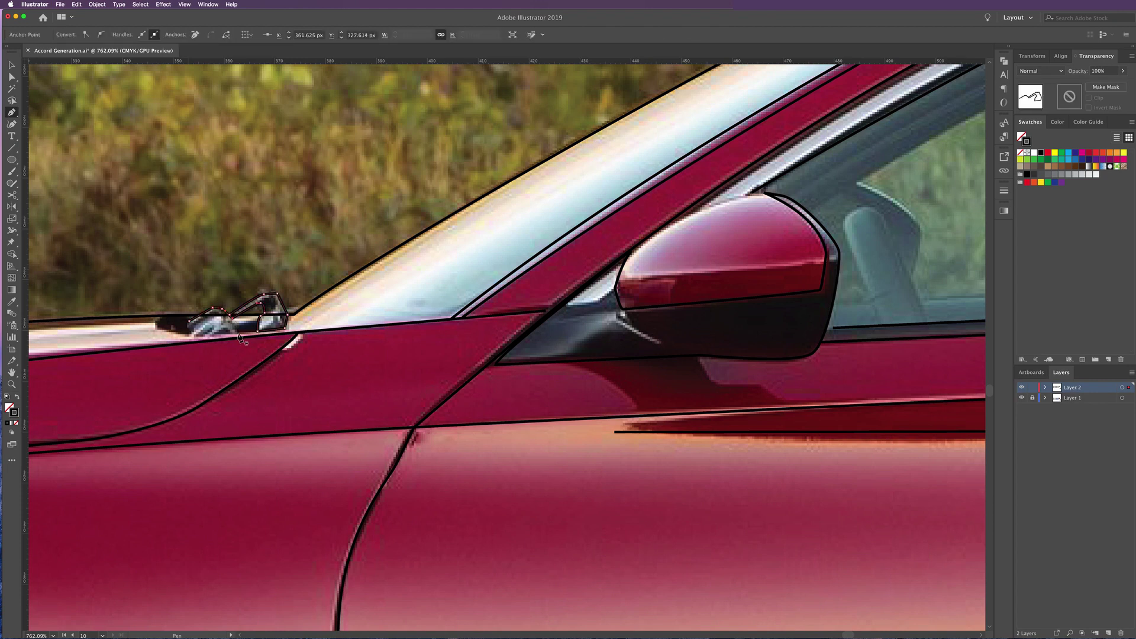
pyautogui.click(237, 326)
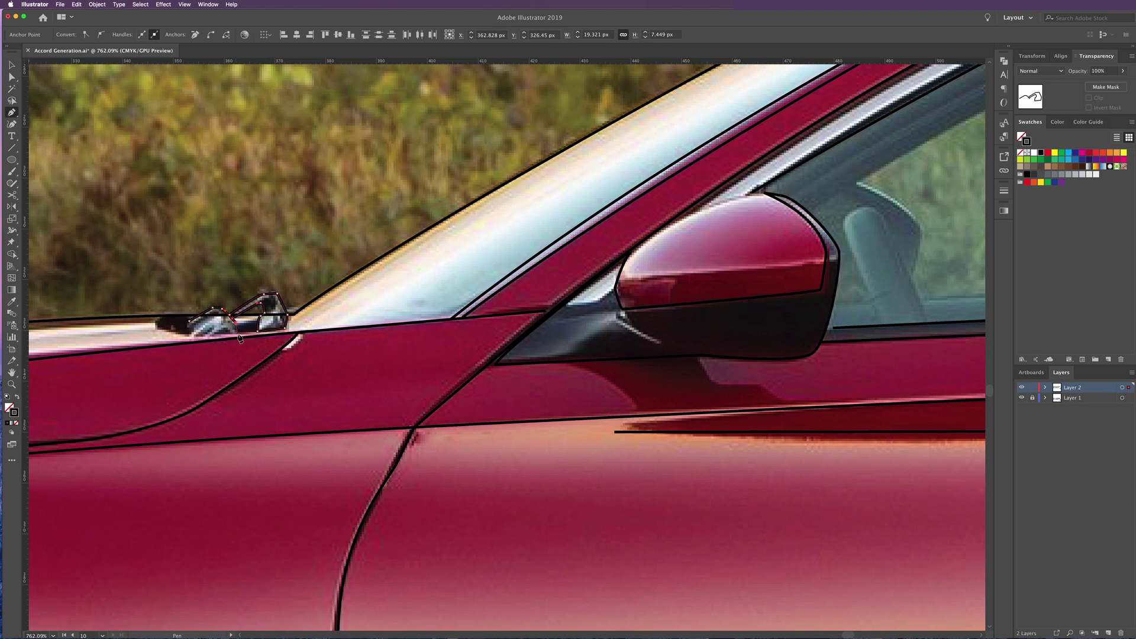
pyautogui.moveTo(238, 332); pyautogui.dragTo(240, 336)
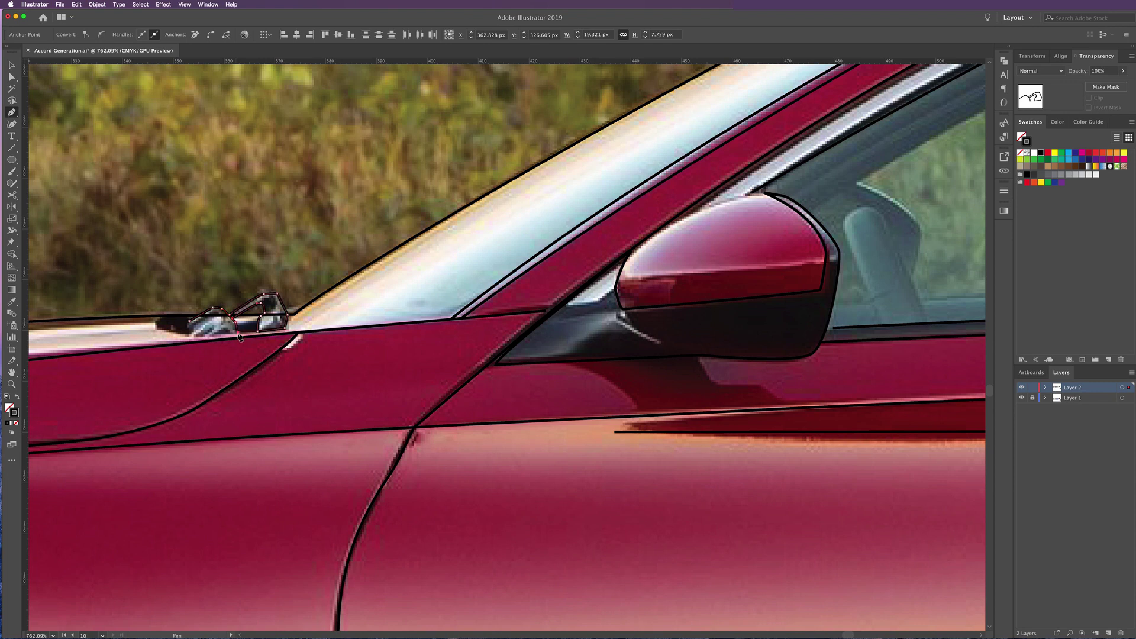
pyautogui.keyDown('super'); pyautogui.click(191, 336); pyautogui.keyUp('super')
pyautogui.keyDown('super'); pyautogui.click(191, 325); pyautogui.keyUp('super')
pyautogui.keyDown('super'); pyautogui.click(163, 324); pyautogui.keyUp('super')
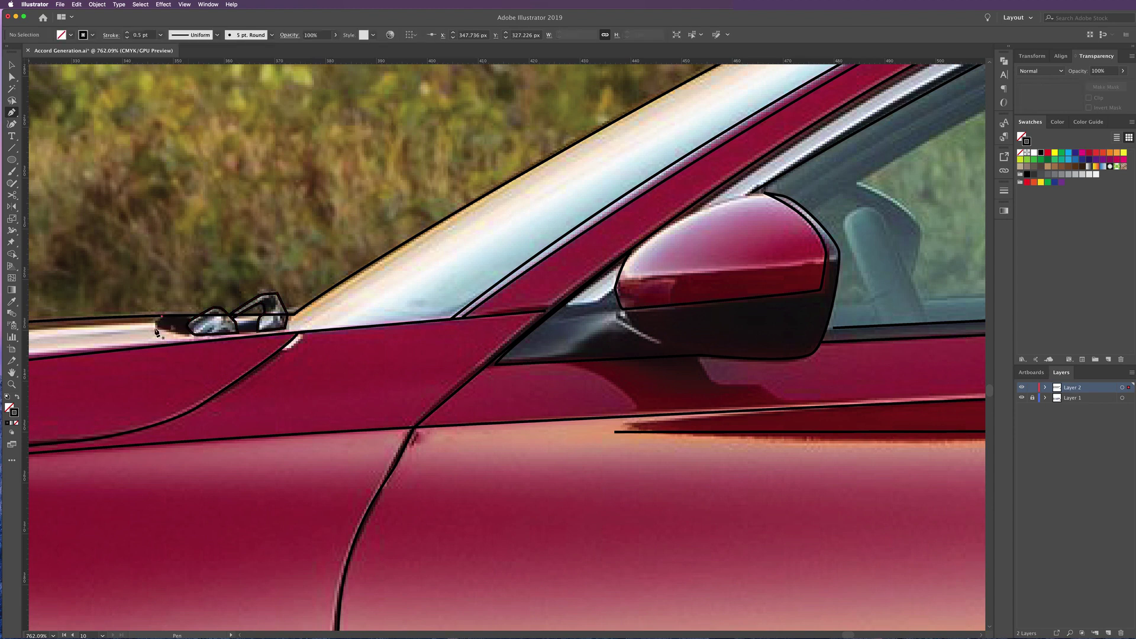
# Trace another closed outline along the windshield base, then fit the artboard in view
pyautogui.click(161, 330)
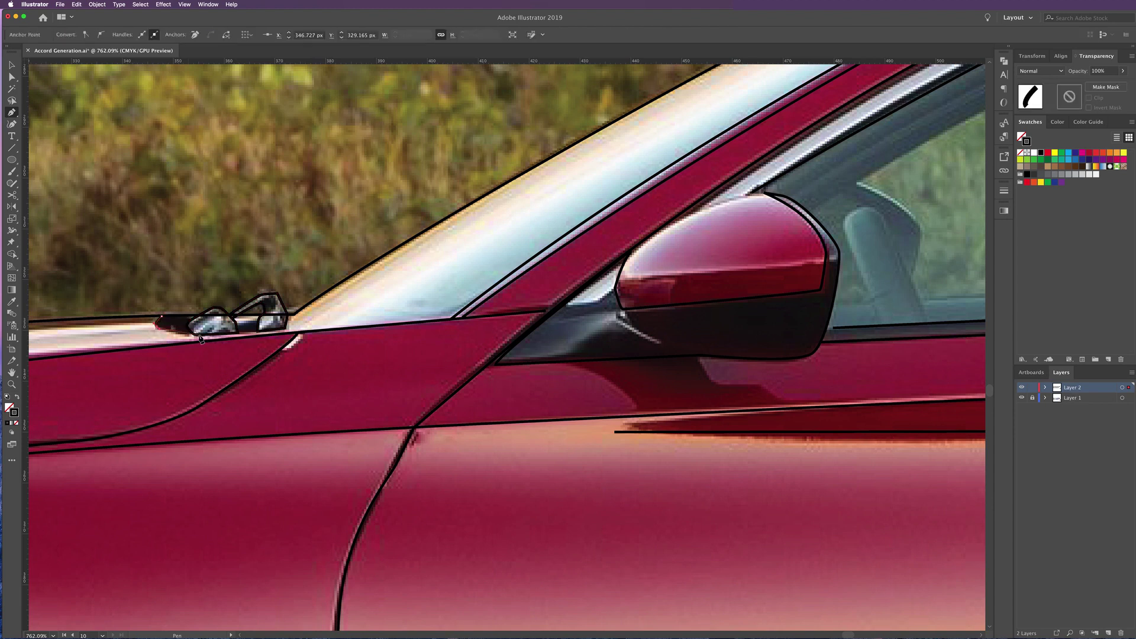
pyautogui.click(191, 338)
pyautogui.click(290, 330)
pyautogui.click(295, 317)
pyautogui.click(157, 322)
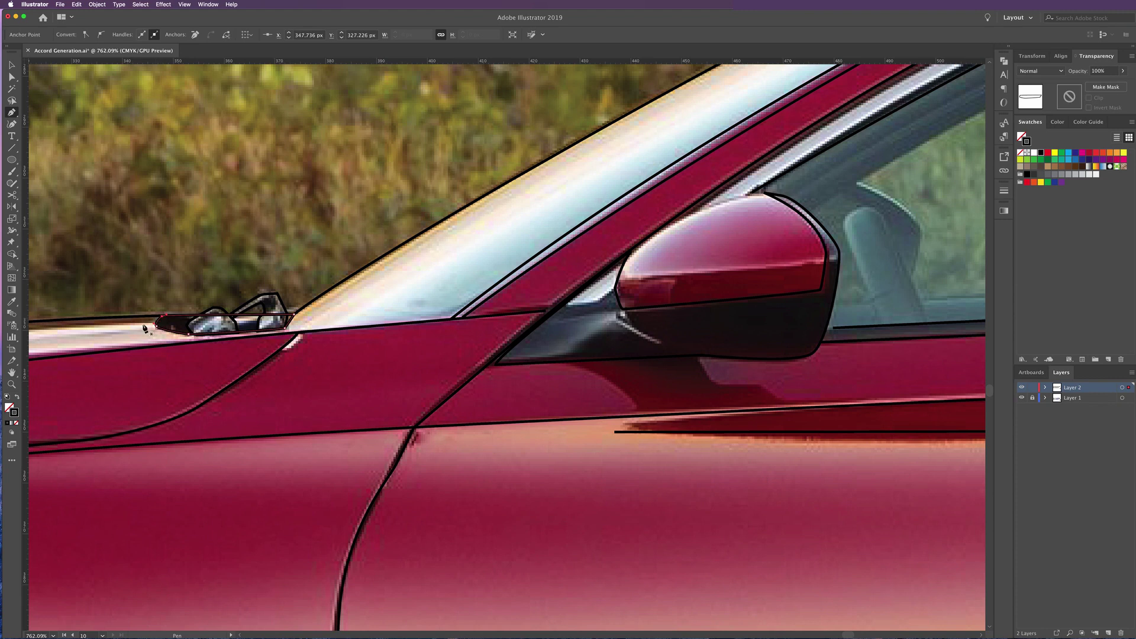
pyautogui.hotkey('ctrl', '0')
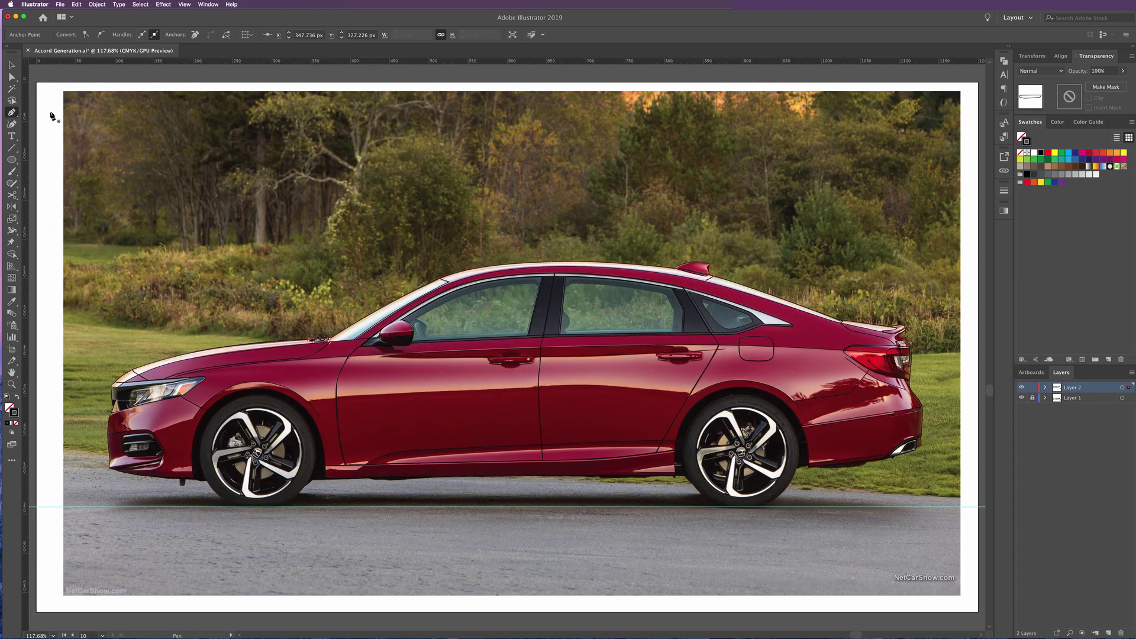
# Clear the selection, briefly hide the photo layer, and zoom in close on the front wheel
pyautogui.press('v')
pyautogui.hotkey('ctrl', 'shift', 'a')
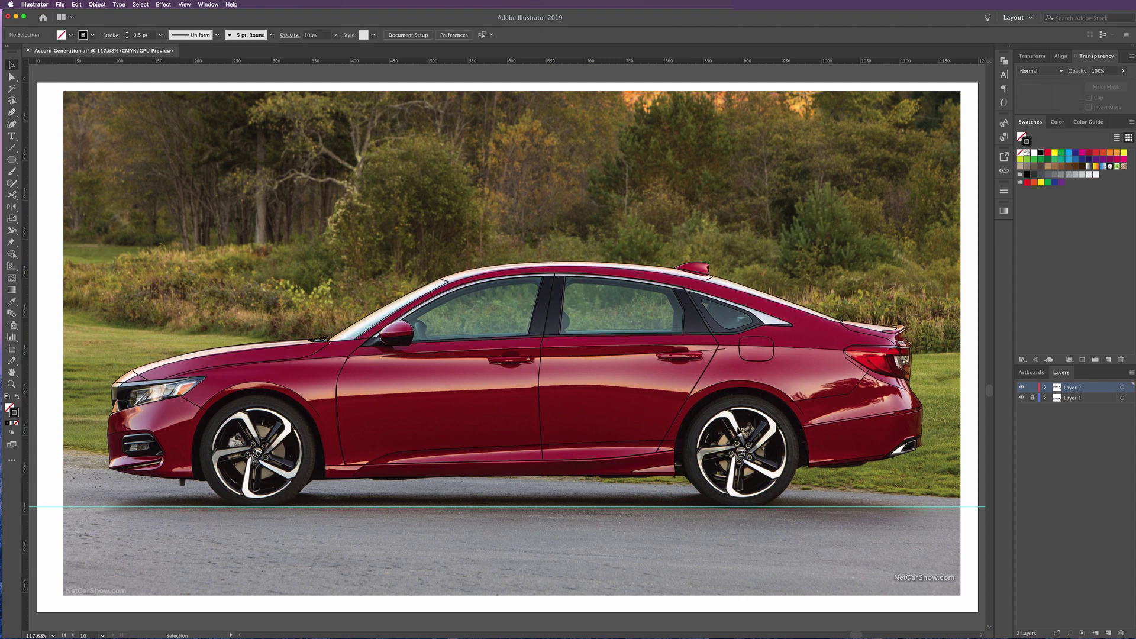
pyautogui.click(1021, 400)
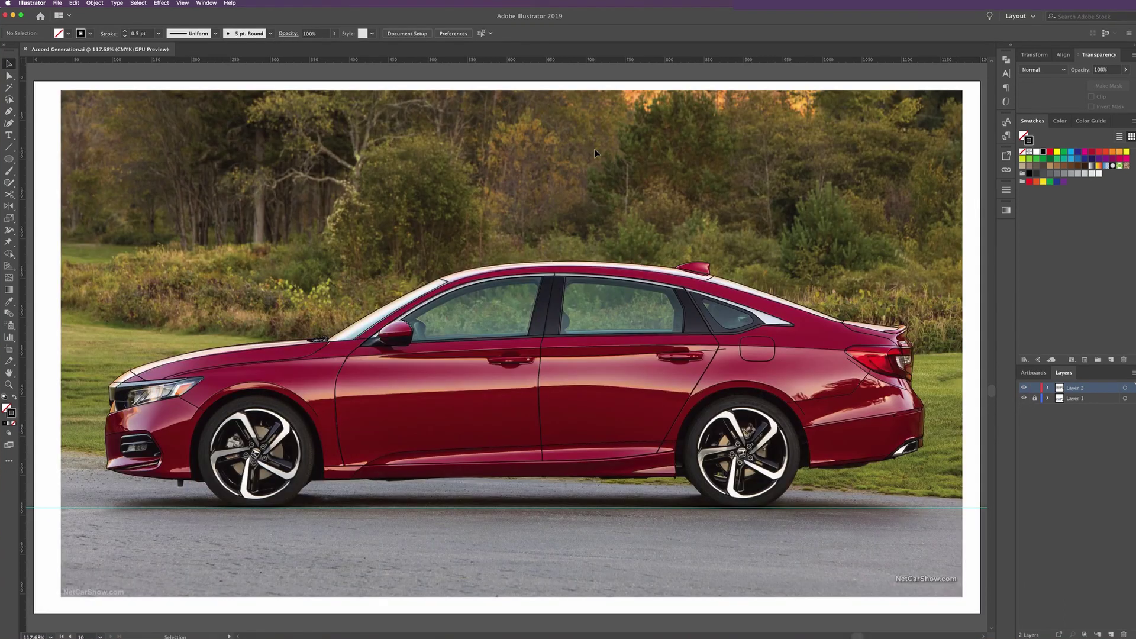
pyautogui.moveTo(271, 436)
pyautogui.mouseDown()
pyautogui.moveTo(289, 455)
pyautogui.moveTo(367, 456)
pyautogui.mouseUp()
pyautogui.moveTo(240, 501)
pyautogui.mouseDown()
pyautogui.moveTo(519, 400)
pyautogui.moveTo(531, 408)
pyautogui.mouseUp()
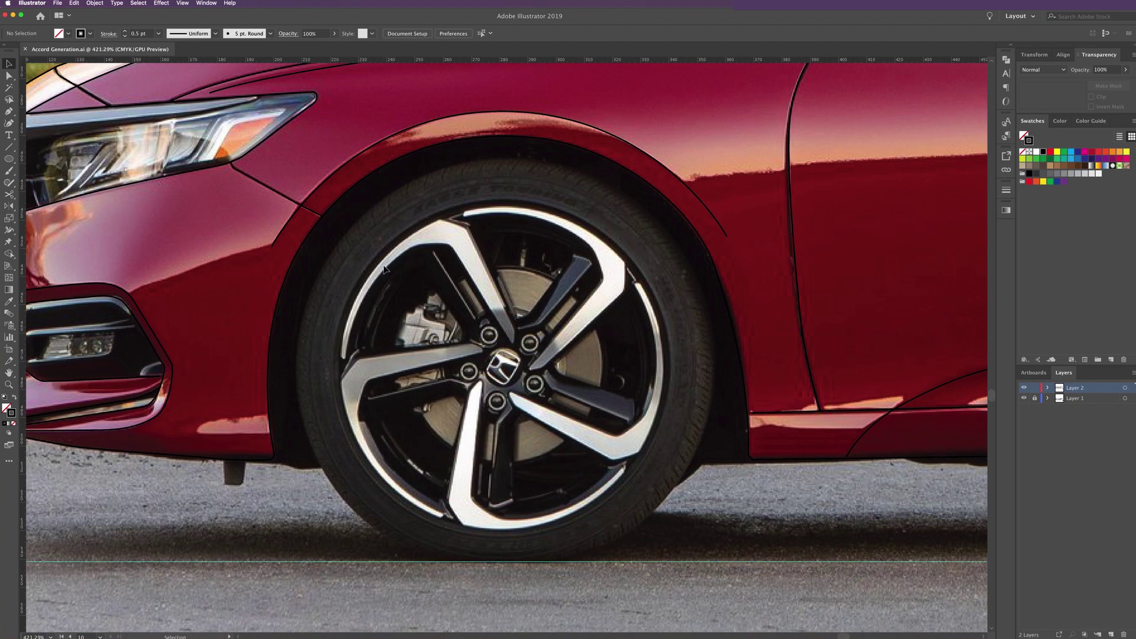
pyautogui.press('l')
# Draw a red-stroked circle over the front wheel rim and fit it to the rim
pyautogui.moveTo(503, 364); pyautogui.dragTo(612, 522)
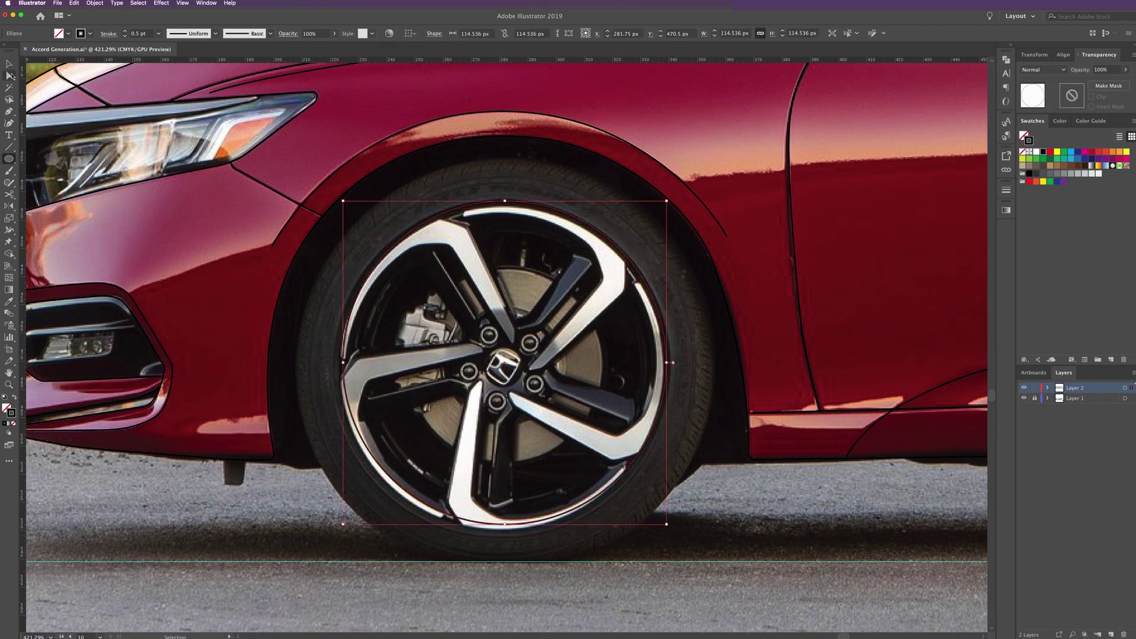
pyautogui.click(9, 65)
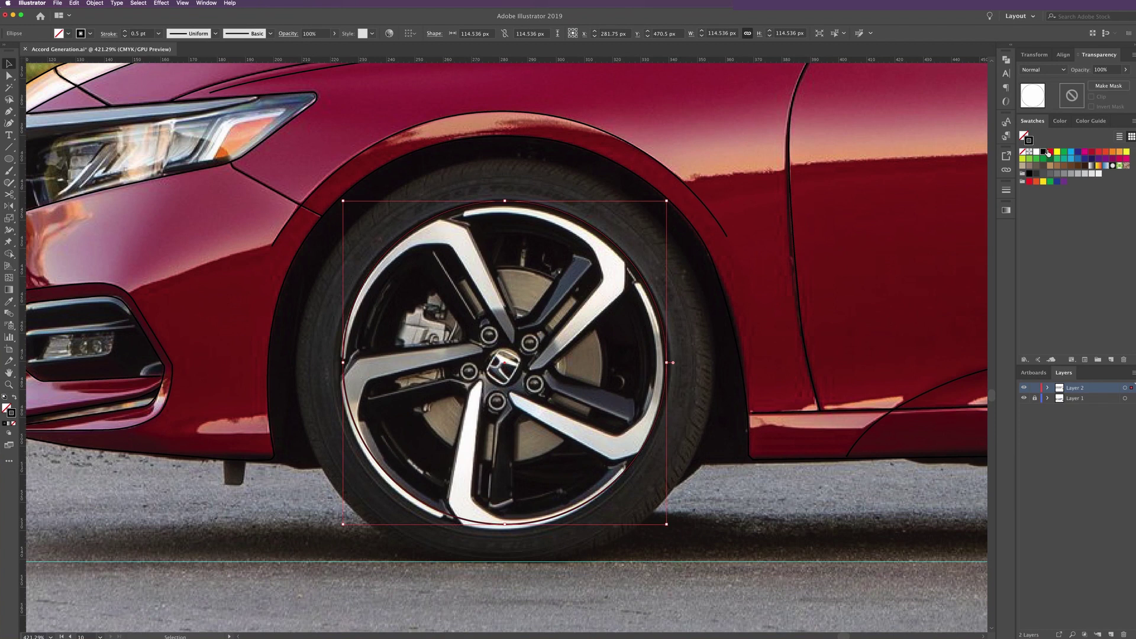
pyautogui.click(1047, 152)
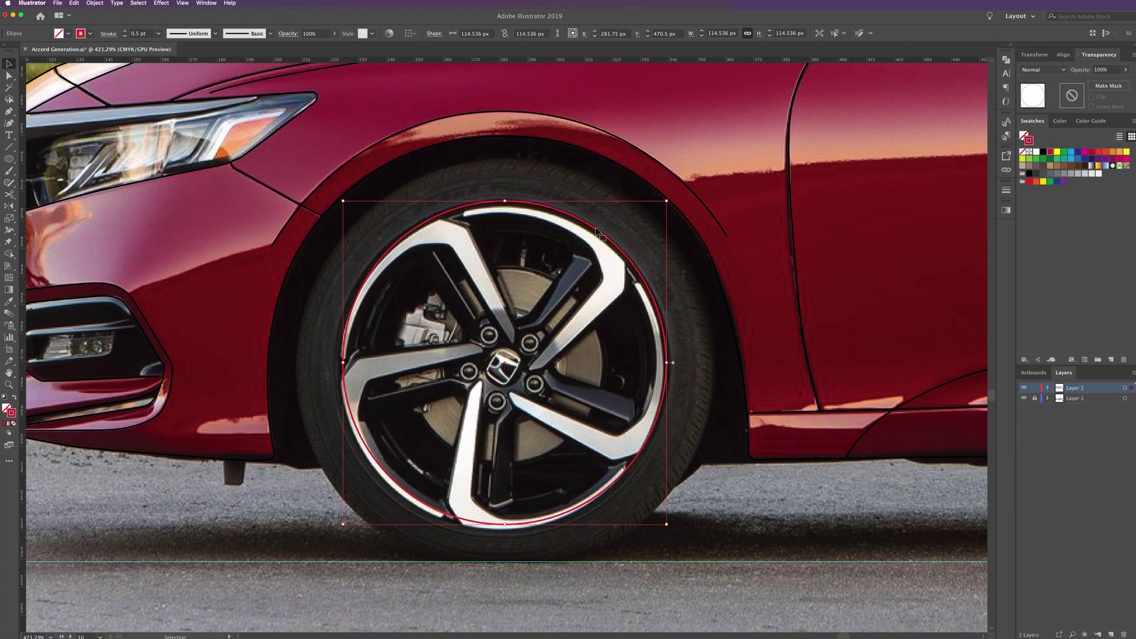
pyautogui.moveTo(597, 234); pyautogui.dragTo(588, 233)
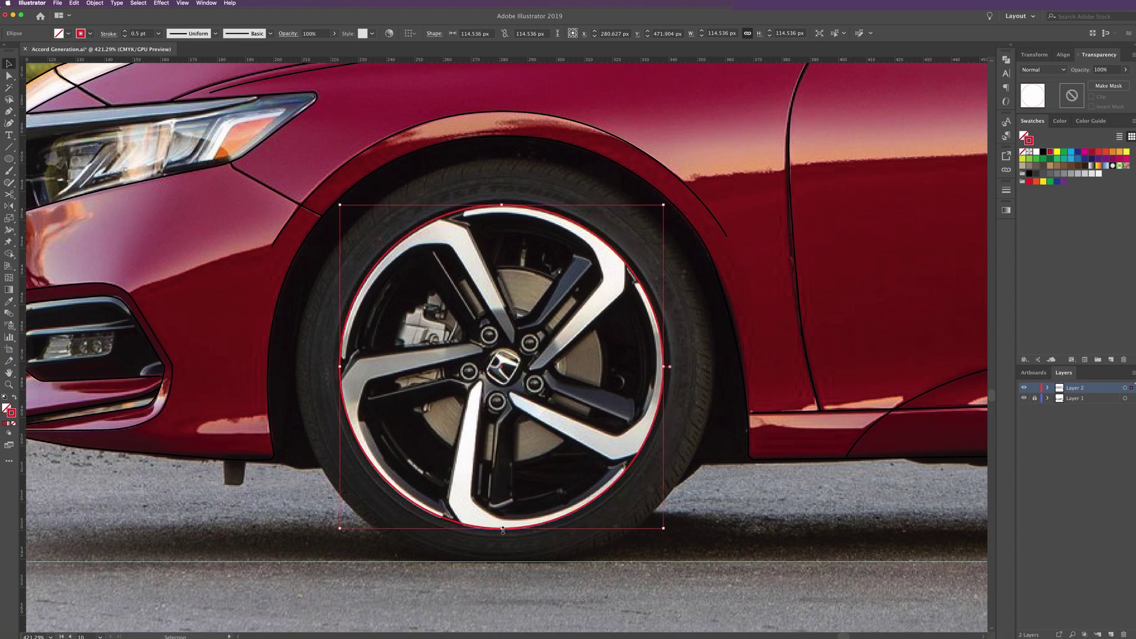
pyautogui.moveTo(502, 528); pyautogui.dragTo(503, 531)
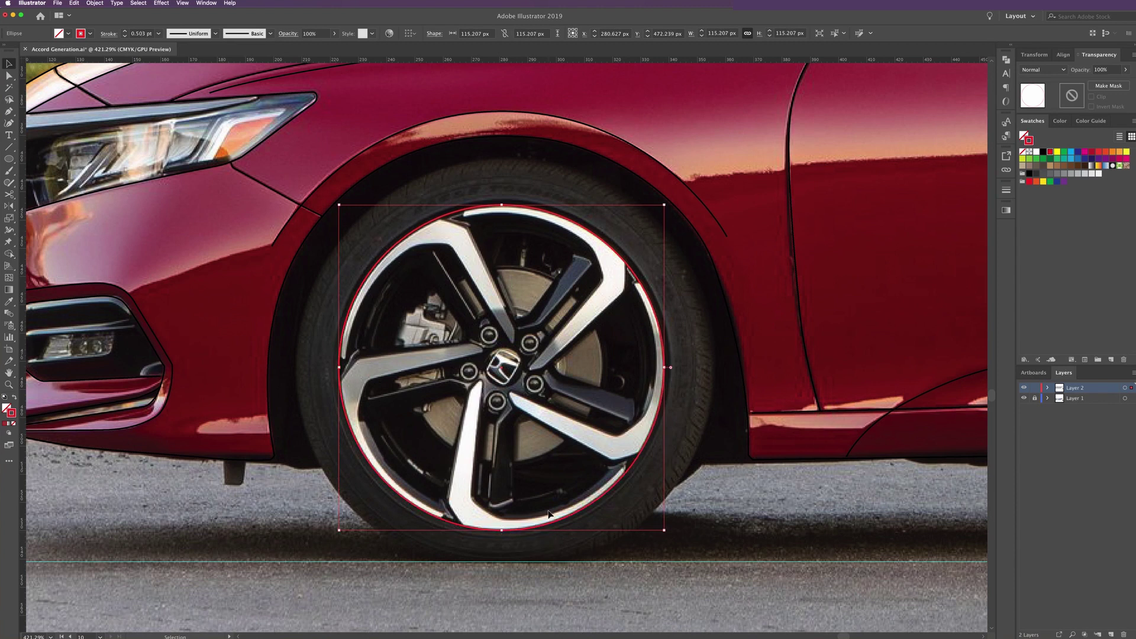
# Scale the circle into smaller concentric copies inside the rim, one at 109 px
pyautogui.click(7, 219)
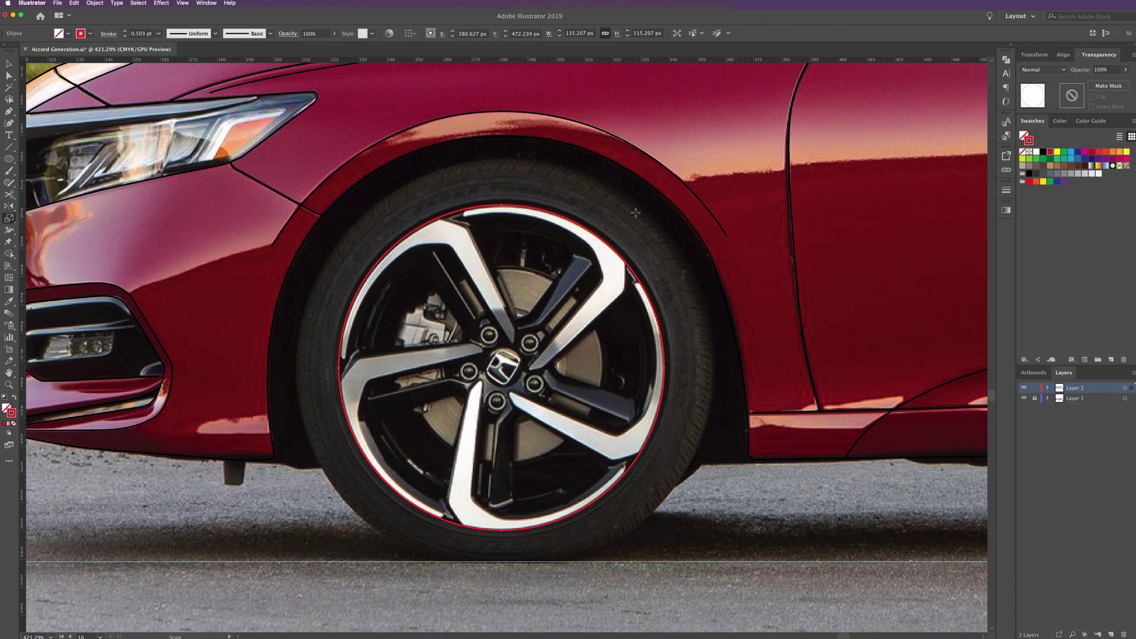
pyautogui.moveTo(711, 200); pyautogui.dragTo(708, 207)
pyautogui.moveTo(707, 207); pyautogui.dragTo(706, 207)
pyautogui.press('v')
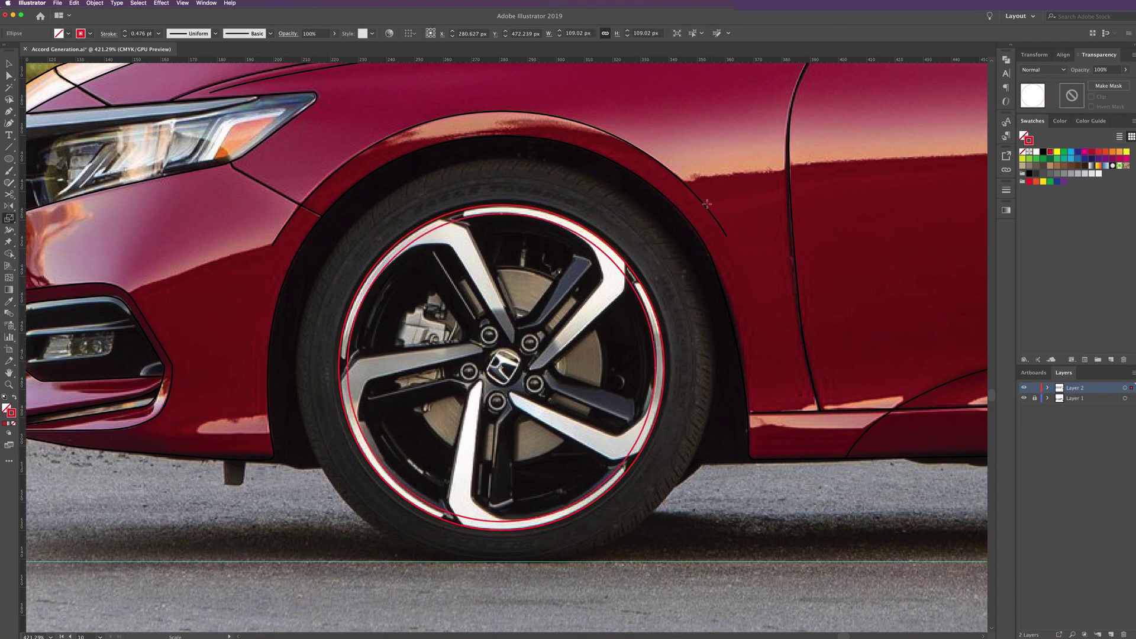
pyautogui.press('s')
pyautogui.moveTo(726, 200); pyautogui.dragTo(708, 215)
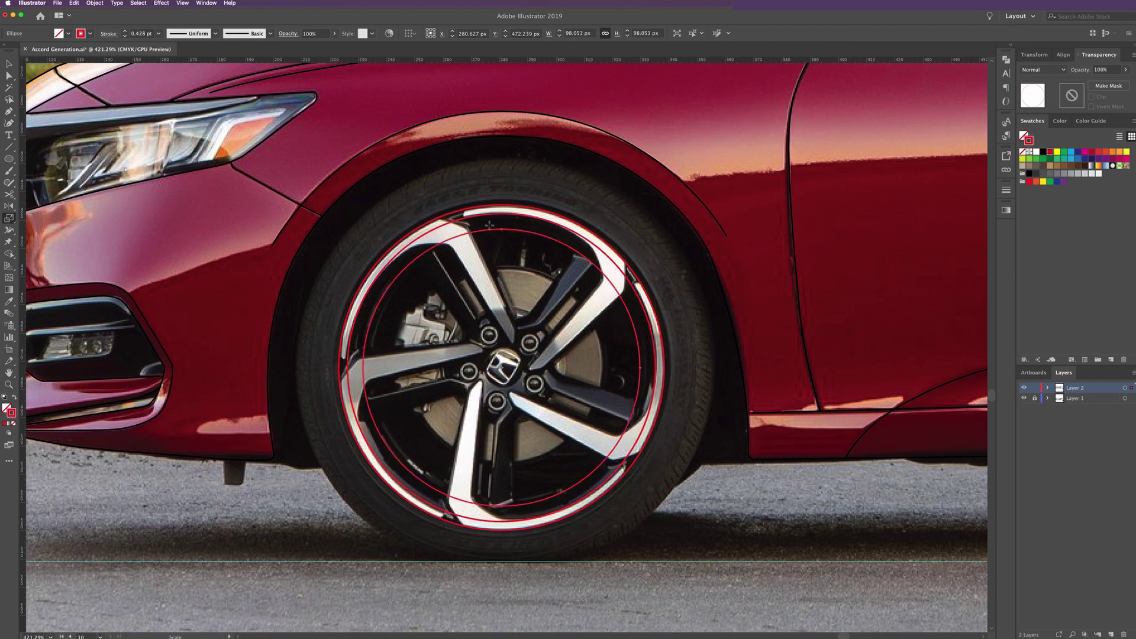
pyautogui.press('a')
# Add horizontal and vertical guides through the front wheel centre and zoom in on it
pyautogui.moveTo(401, 56); pyautogui.dragTo(441, 368)
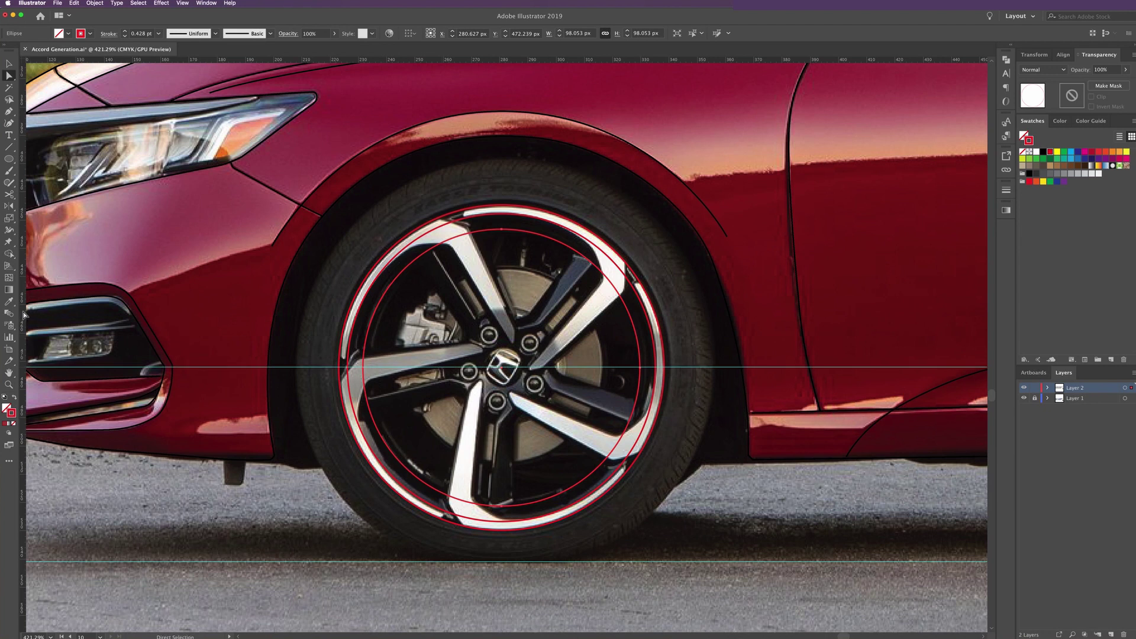
pyautogui.moveTo(25, 315); pyautogui.dragTo(516, 416)
pyautogui.moveTo(501, 413); pyautogui.dragTo(501, 413)
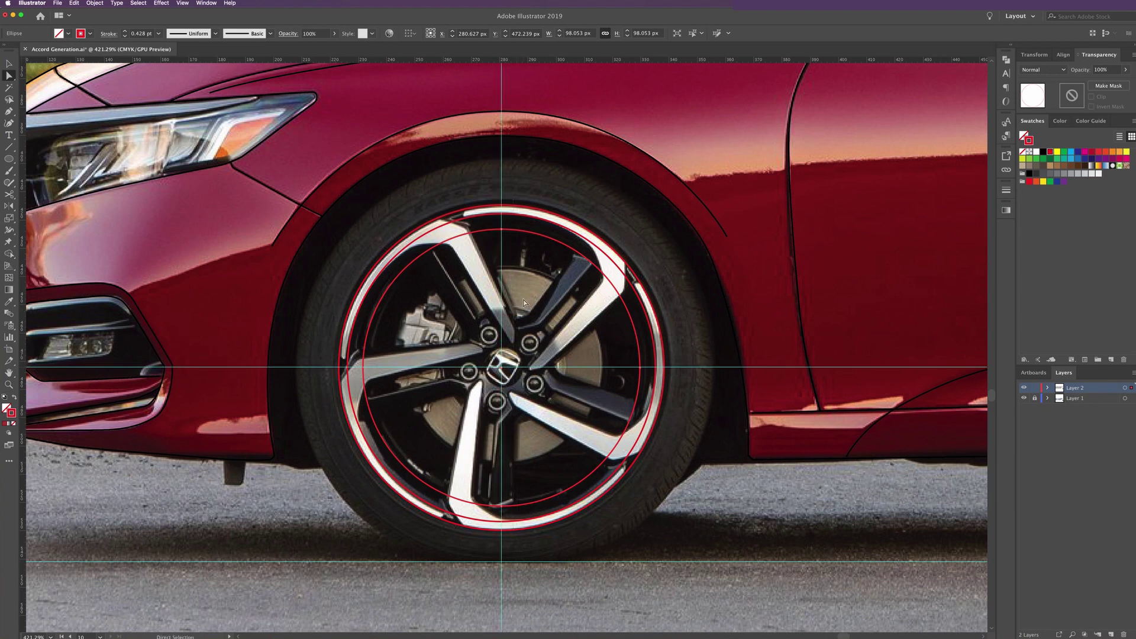
pyautogui.scroll(1, 519, 324)
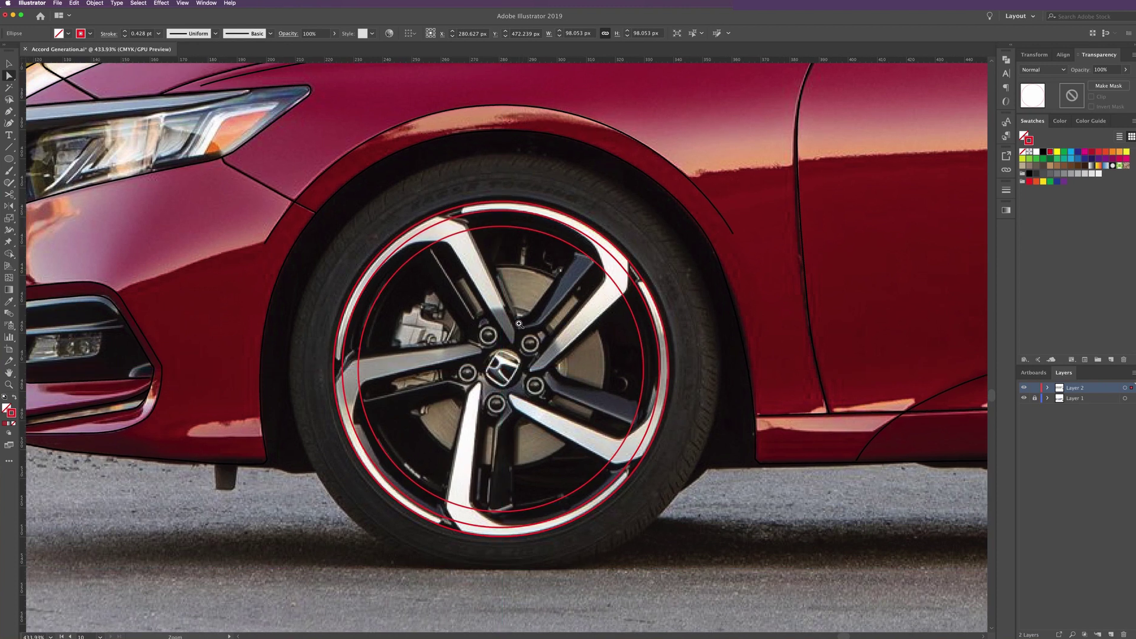
pyautogui.click(519, 324)
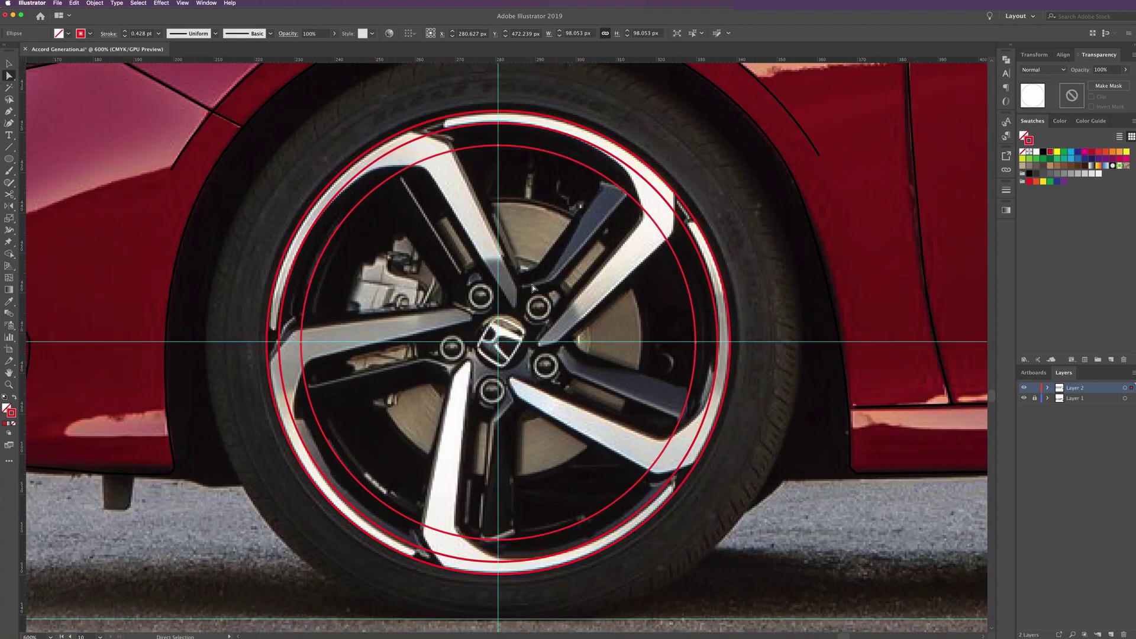
# Select the rim circle and begin scaling a copy down toward the hub
pyautogui.click(8, 112)
pyautogui.click(9, 159)
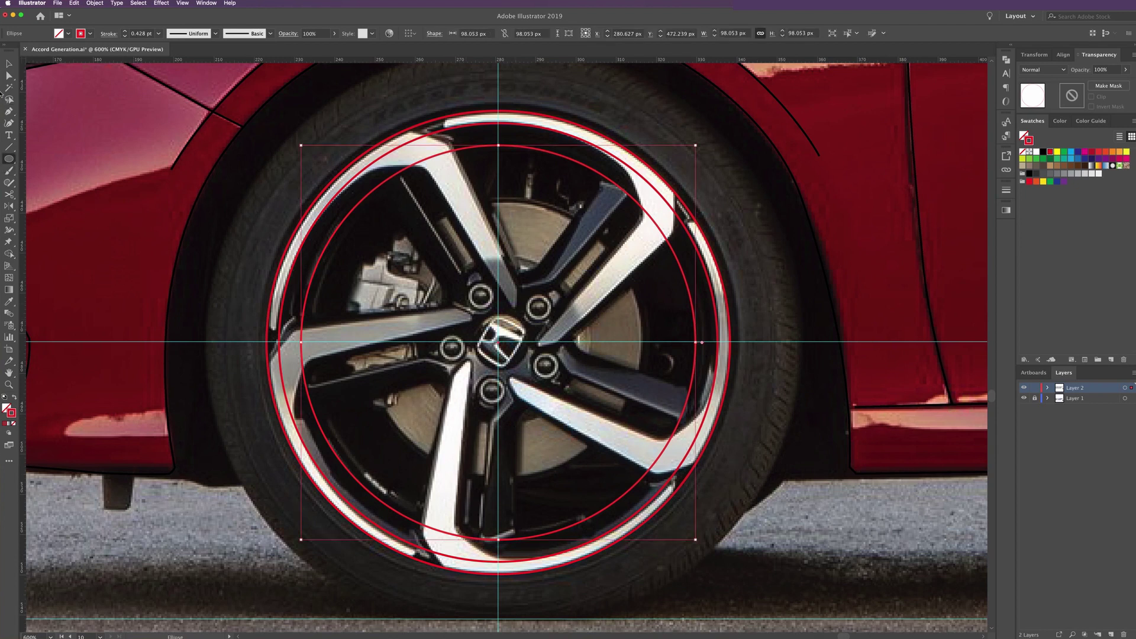
pyautogui.click(9, 63)
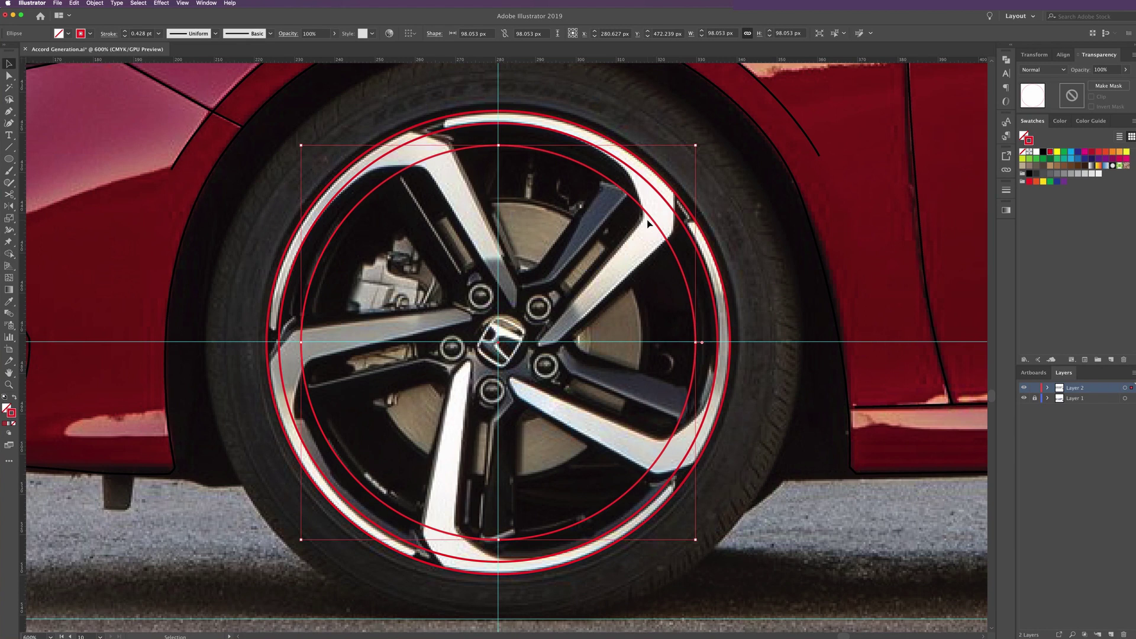
pyautogui.click(8, 218)
pyautogui.moveTo(739, 170)
pyautogui.mouseDown()
pyautogui.moveTo(672, 247)
pyautogui.moveTo(601, 274)
pyautogui.mouseUp()
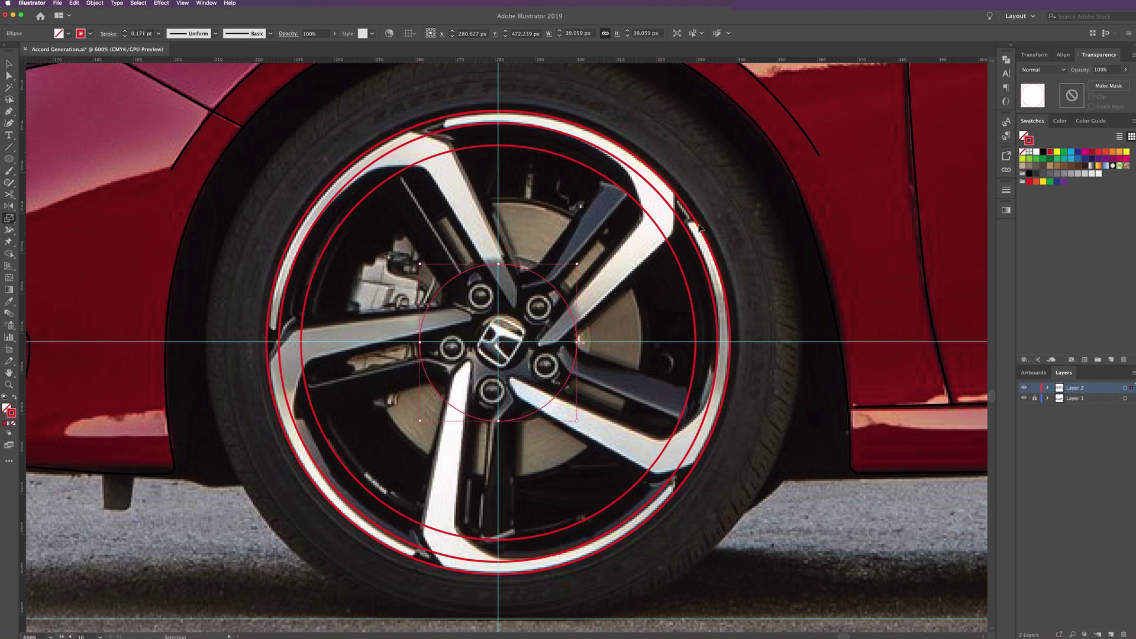
# Finish the small circle copy around the hub, undoing a stray added point
pyautogui.moveTo(701, 229); pyautogui.dragTo(594, 274)
pyautogui.click(516, 307)
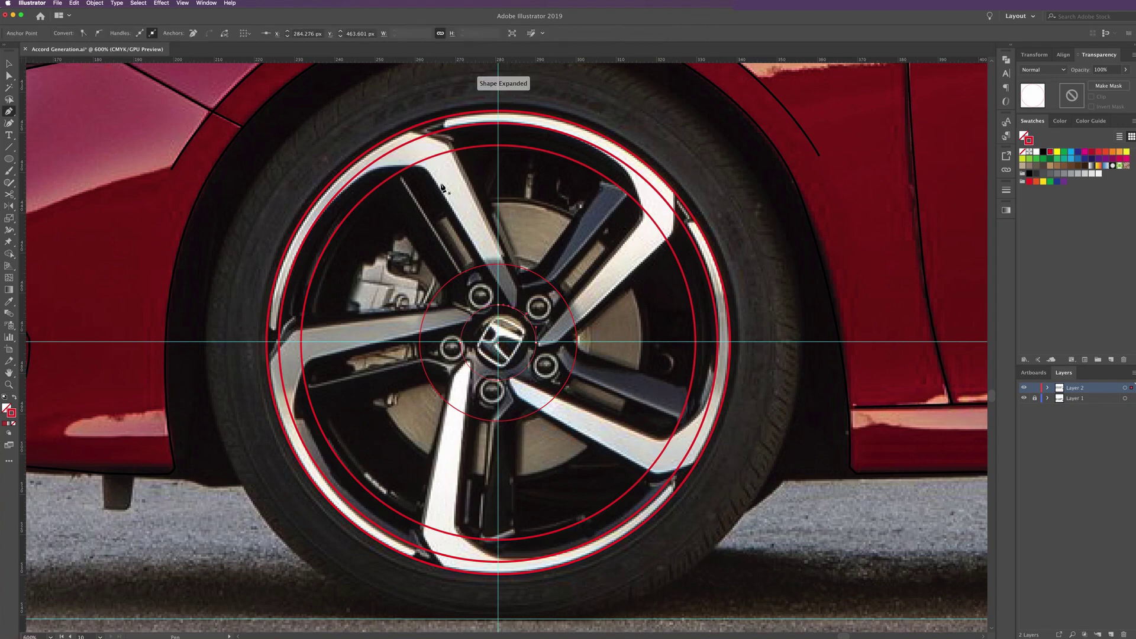
pyautogui.hotkey('ctrl', 'z')
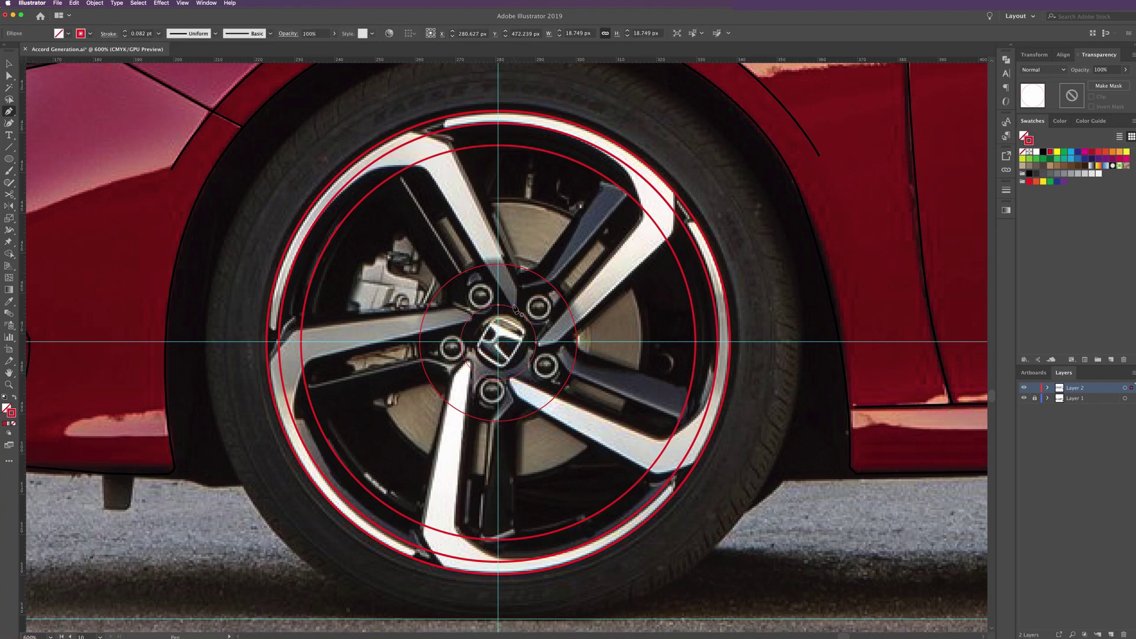
# Trace a closed pen outline of the upper-left spoke from hub to rim
pyautogui.click(514, 306)
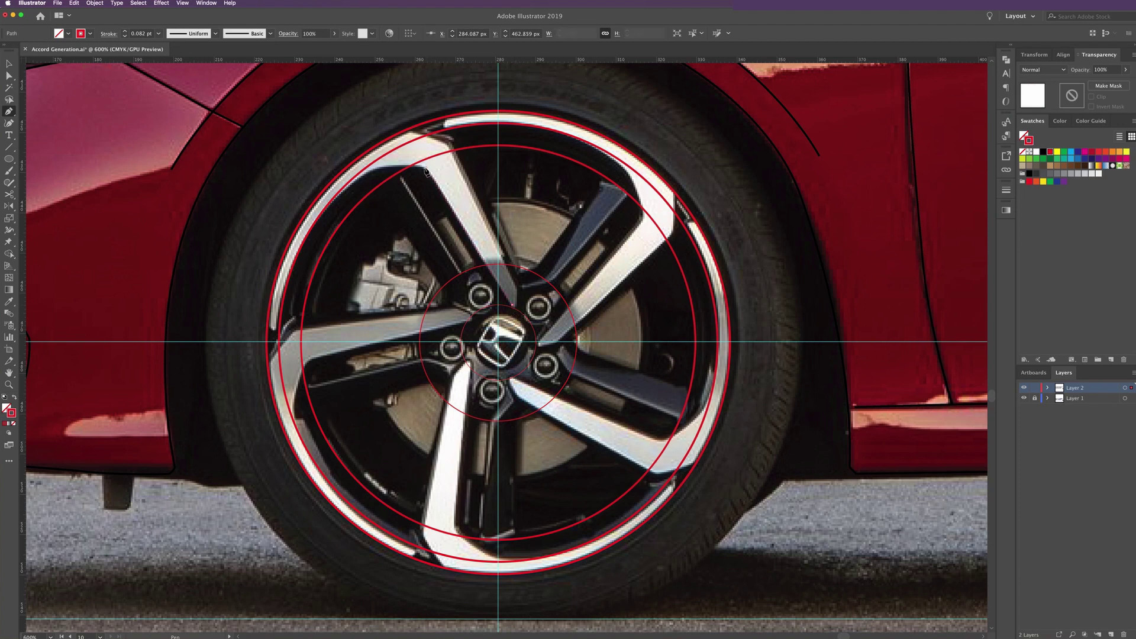
pyautogui.moveTo(430, 172); pyautogui.dragTo(384, 172)
pyautogui.click(384, 171)
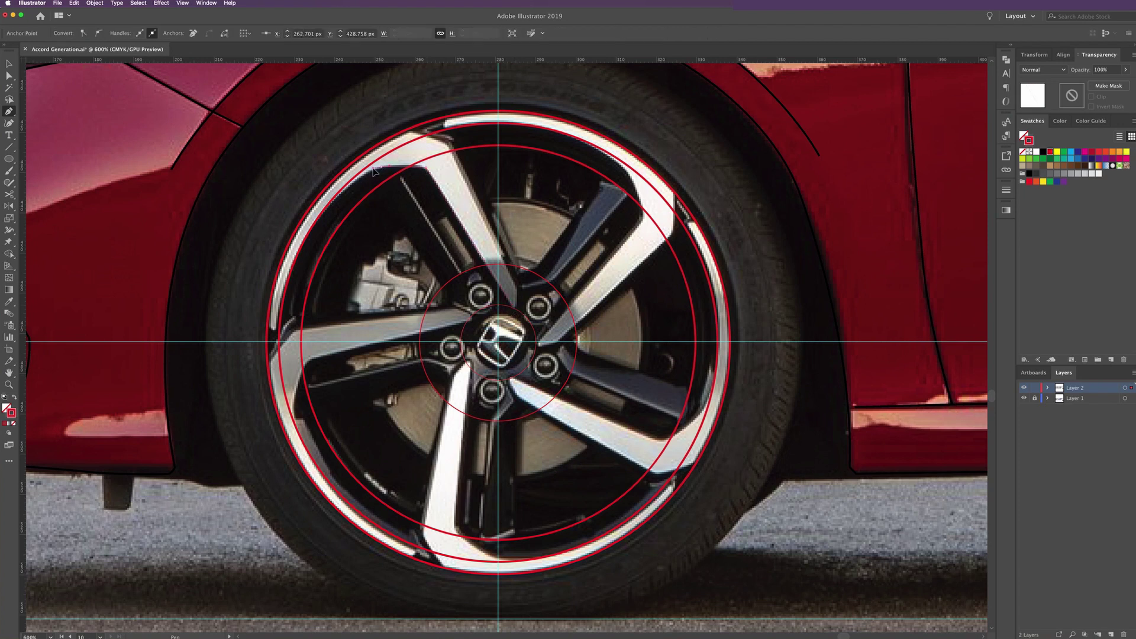
pyautogui.click(316, 227)
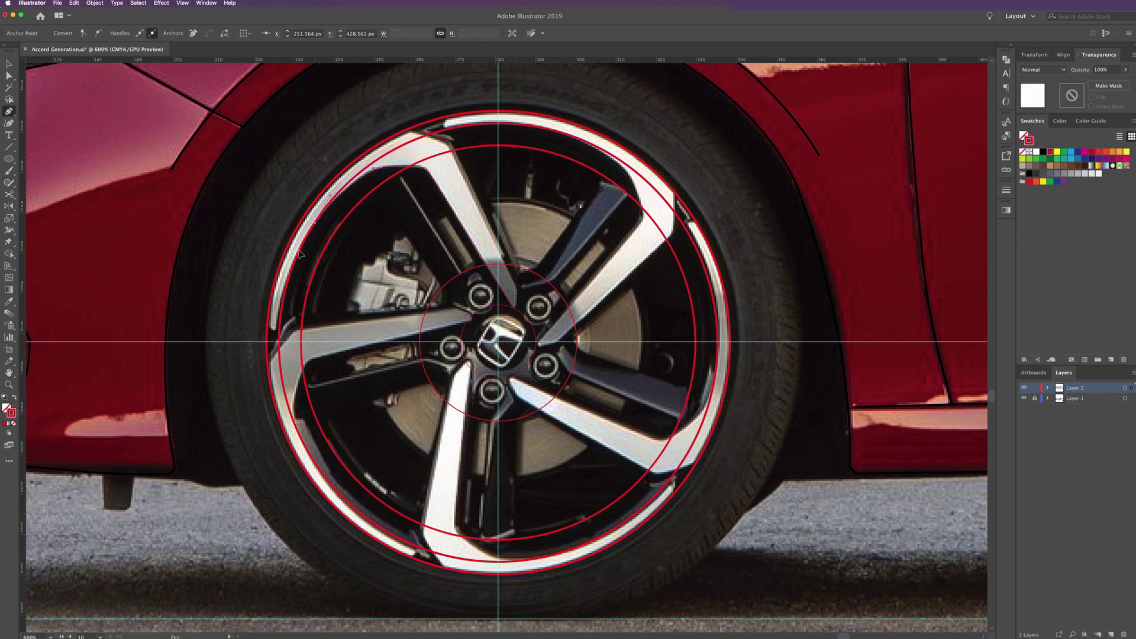
pyautogui.click(322, 201)
pyautogui.click(408, 133)
pyautogui.click(452, 145)
pyautogui.click(517, 288)
pyautogui.click(514, 307)
# Move a corner point of the spoke outline up and left
pyautogui.press('a')
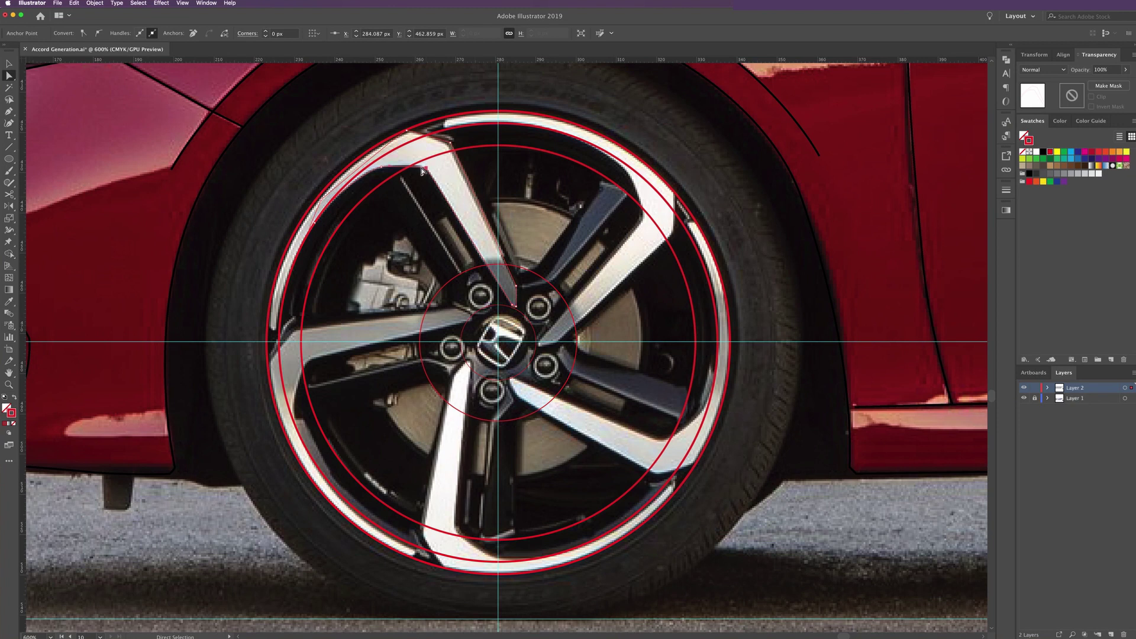
pyautogui.moveTo(427, 170); pyautogui.dragTo(400, 167)
pyautogui.press('p')
pyautogui.hotkey('ctrl', 'z')
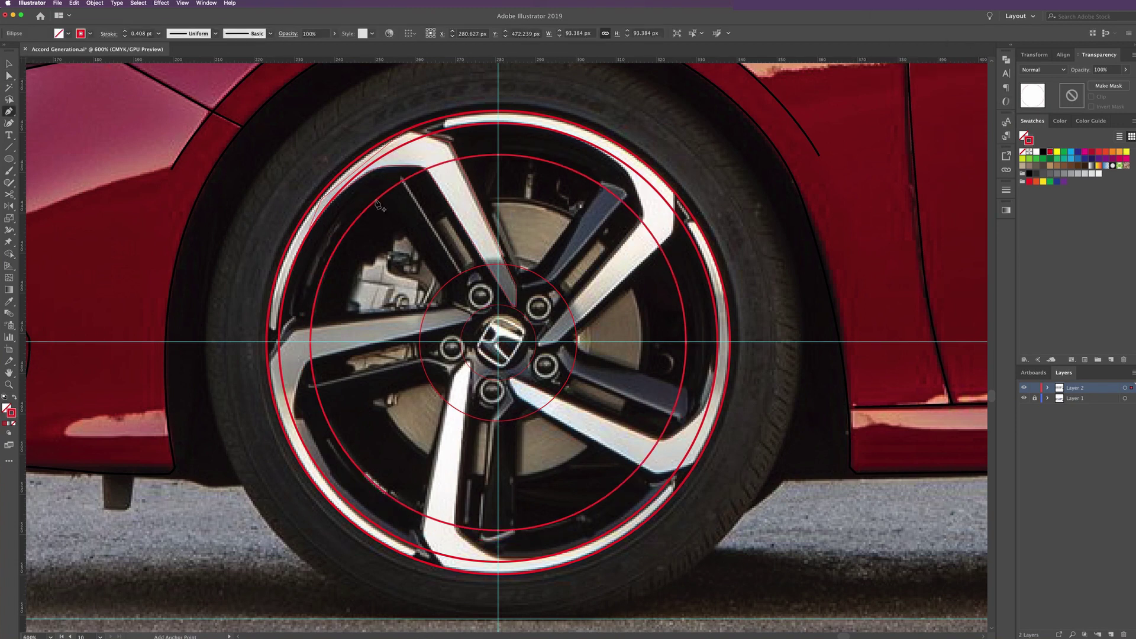
# Trace a second closed outline along the upper-left spoke's edge
pyautogui.moveTo(408, 228); pyautogui.dragTo(408, 235)
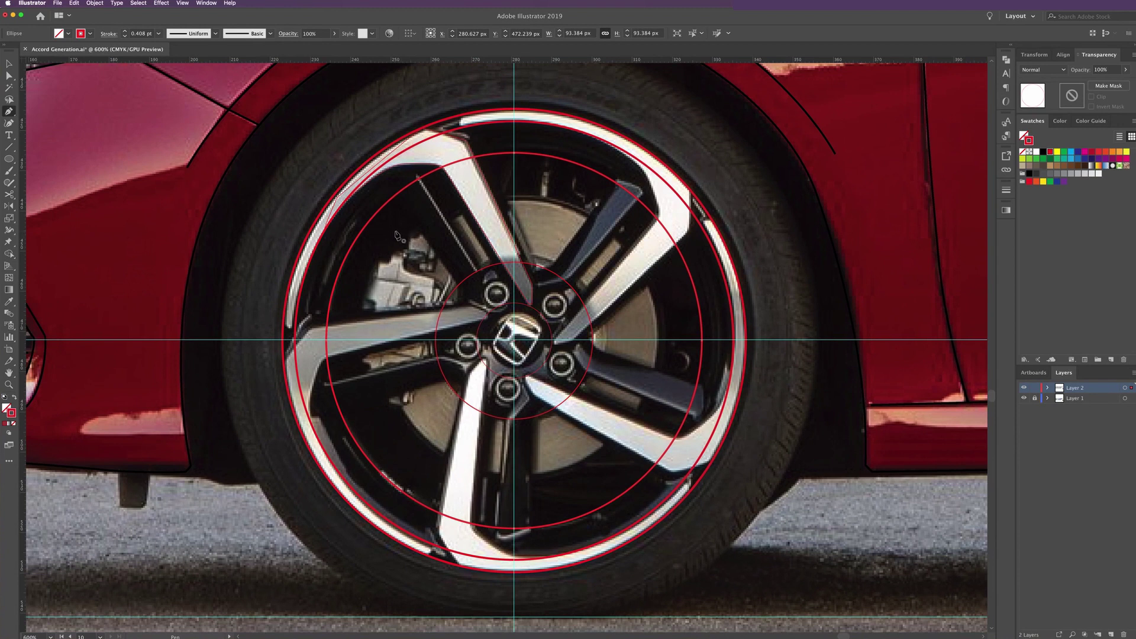
pyautogui.click(392, 198)
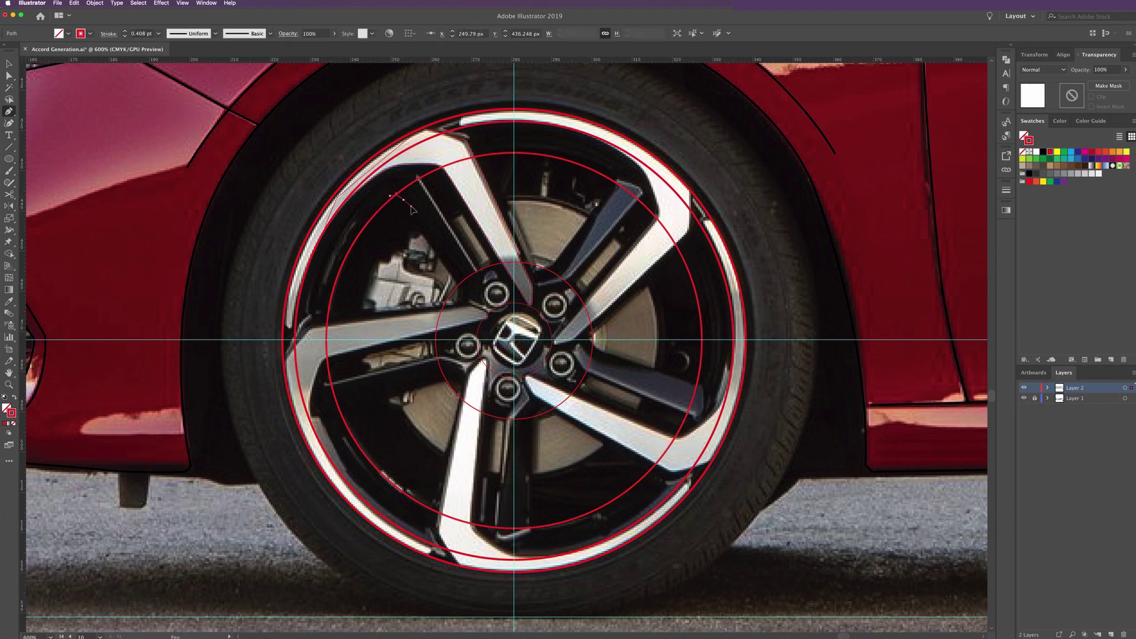
pyautogui.click(407, 204)
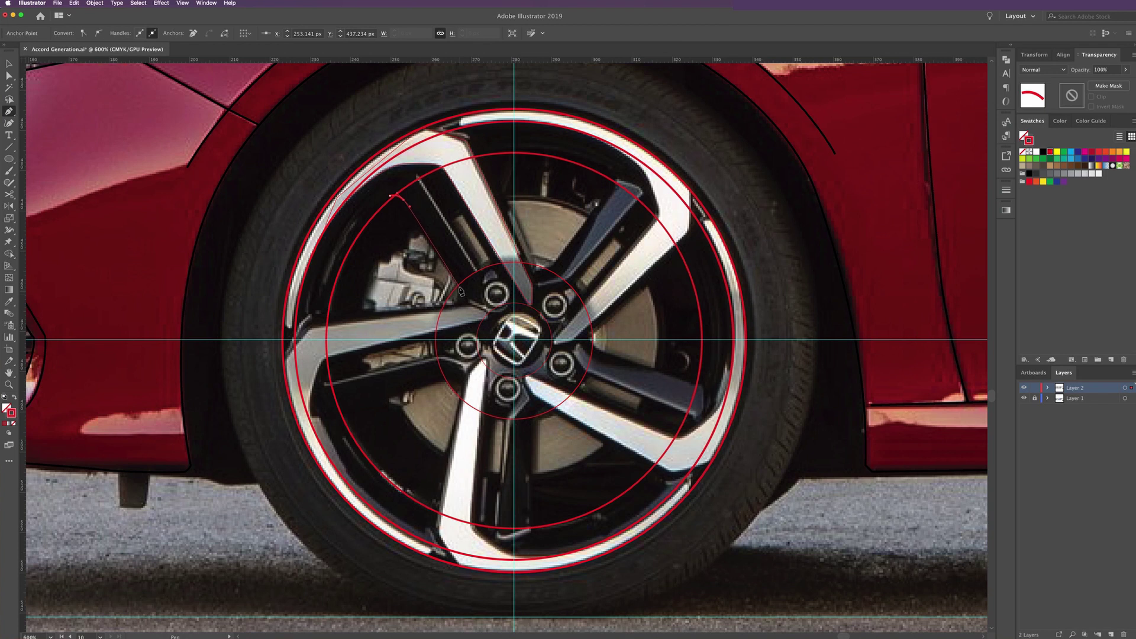
pyautogui.click(460, 287)
pyautogui.click(453, 306)
pyautogui.click(482, 312)
pyautogui.click(485, 283)
pyautogui.click(418, 177)
pyautogui.click(390, 196)
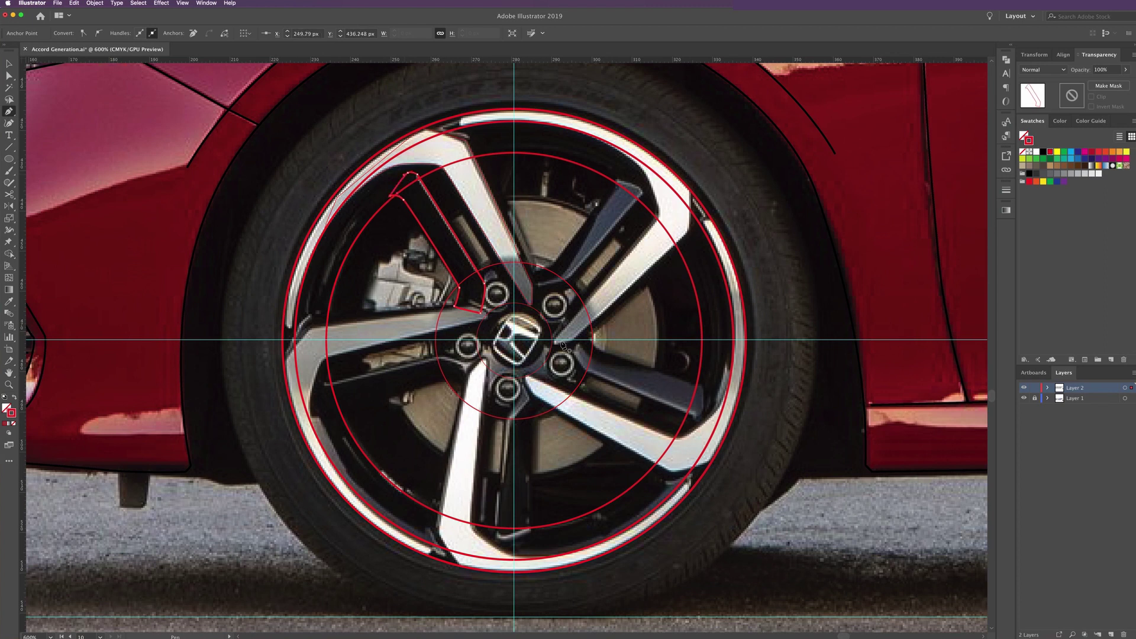
# Give the spoke outline a thin stroke sampled with the Eyedropper, then deselect
pyautogui.click(9, 64)
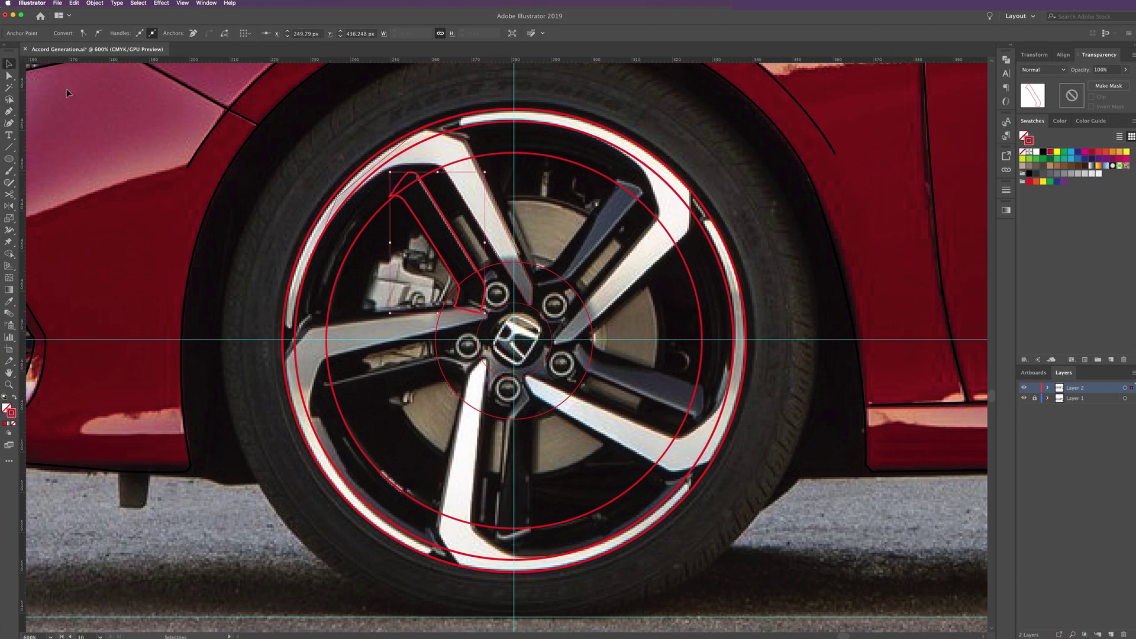
pyautogui.click(9, 301)
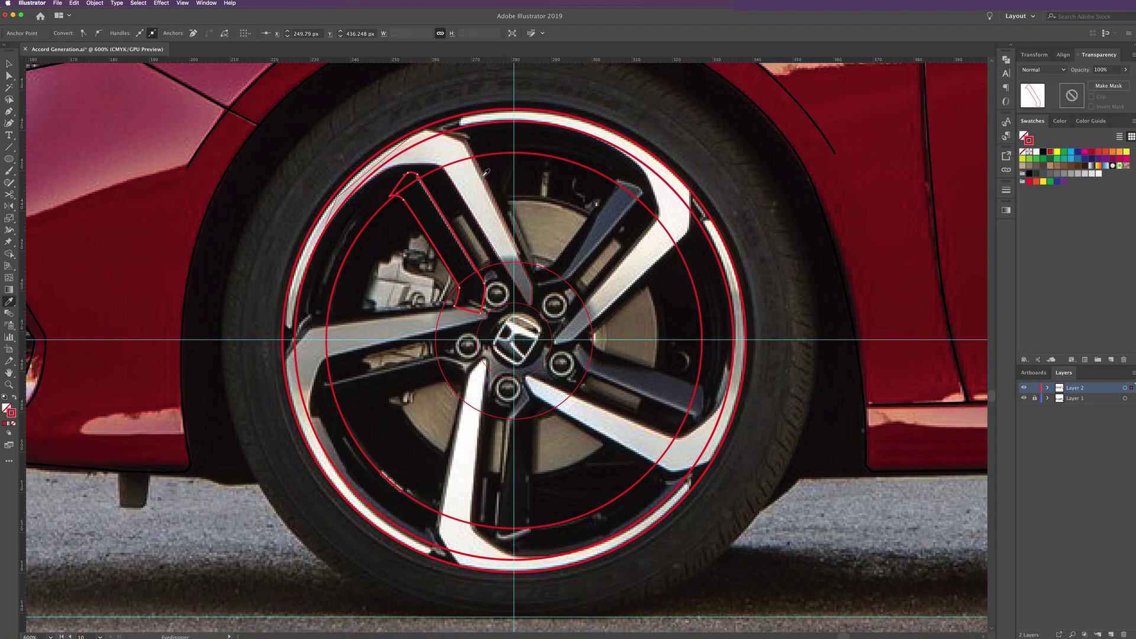
pyautogui.click(486, 172)
pyautogui.press('v')
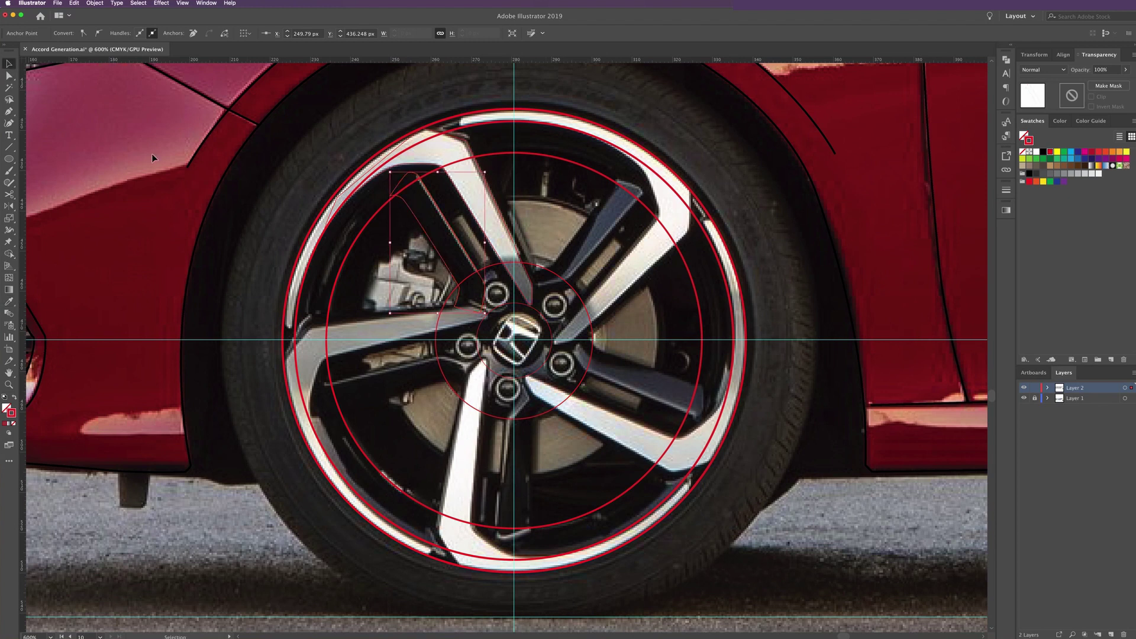
pyautogui.click(557, 211)
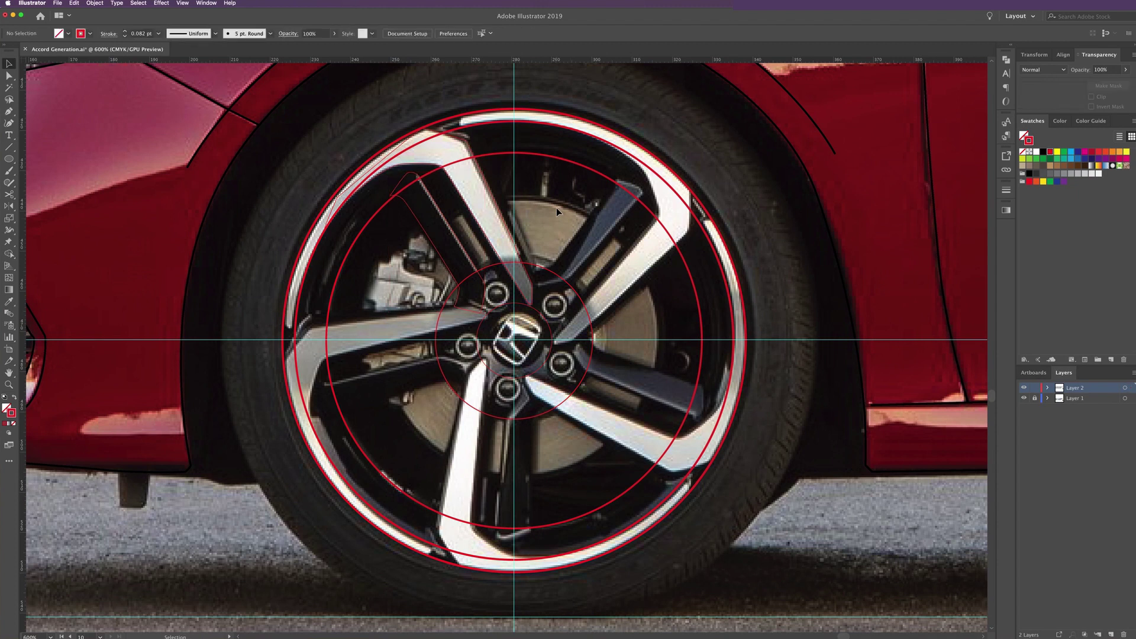
# Select the three traced spoke outline pieces
pyautogui.click(481, 231)
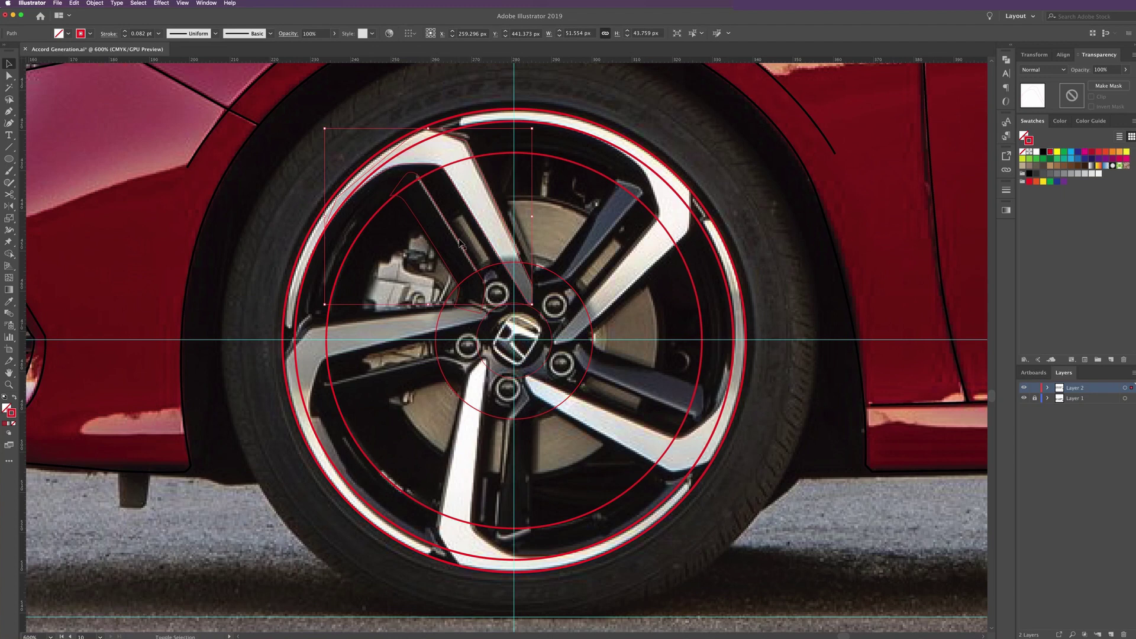
pyautogui.keyDown('shift'); pyautogui.click(459, 243); pyautogui.keyUp('shift')
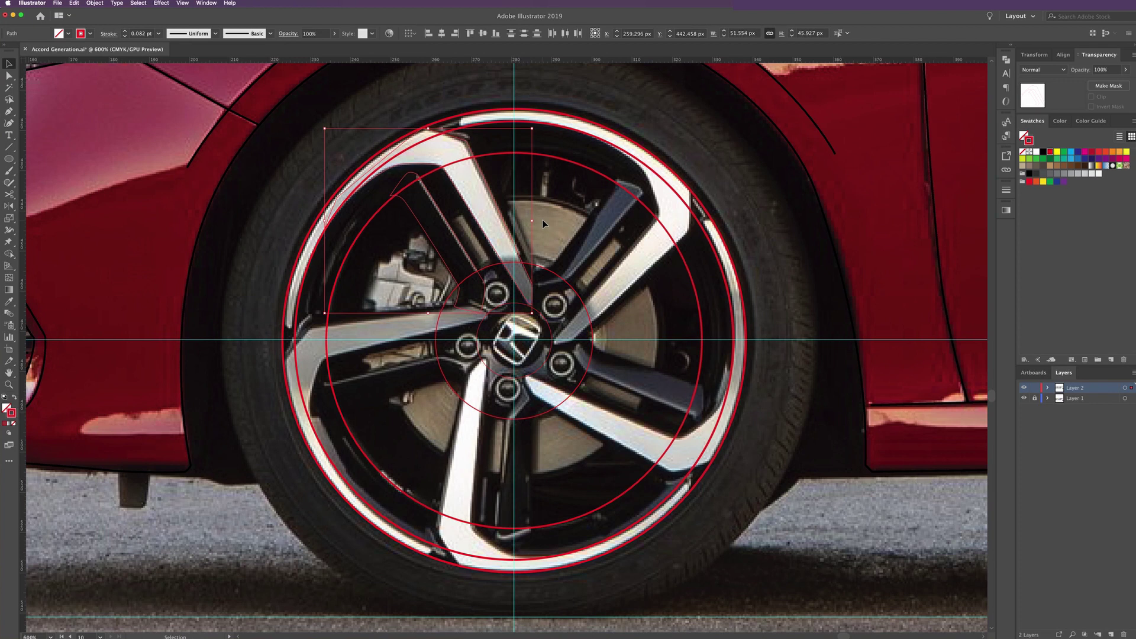
pyautogui.keyDown('shift'); pyautogui.click(319, 213); pyautogui.keyUp('shift')
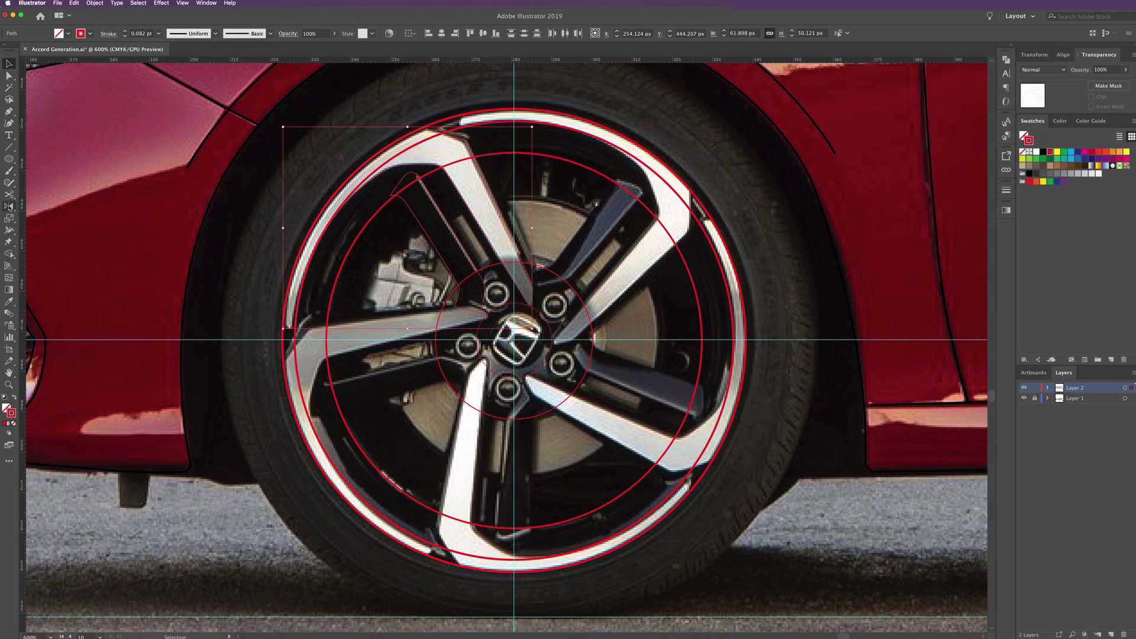
pyautogui.moveTo(9, 207); pyautogui.dragTo(65, 219)
# Make 72° rotated copies of the spoke outline around the hub, four in total, then deselect
pyautogui.press('r')
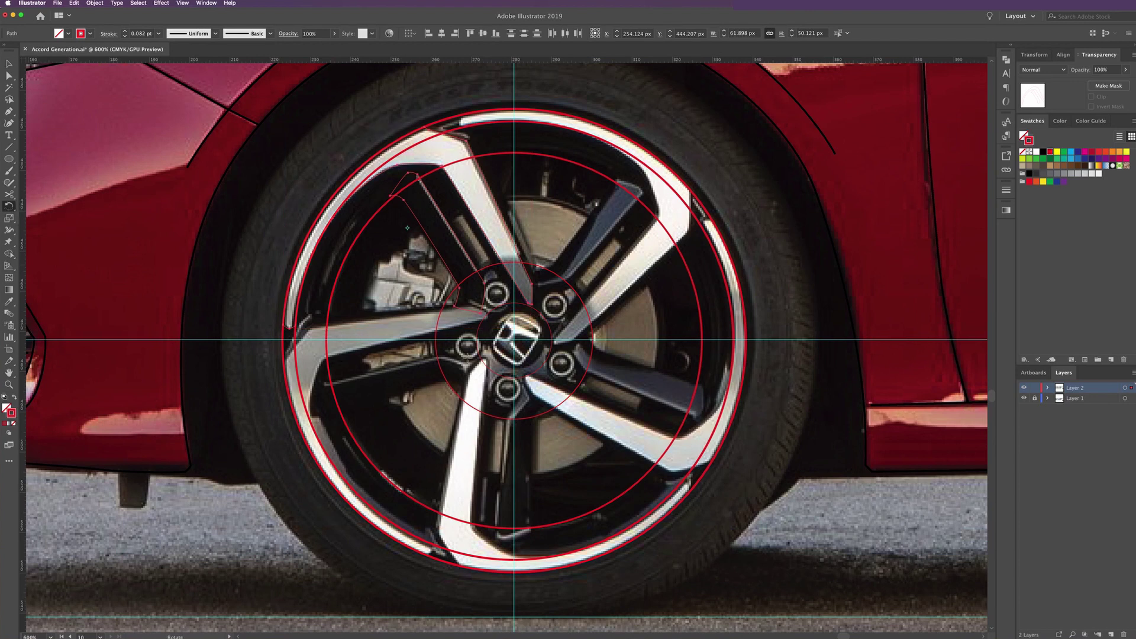
pyautogui.keyDown('alt'); pyautogui.click(514, 341); pyautogui.keyUp('alt')
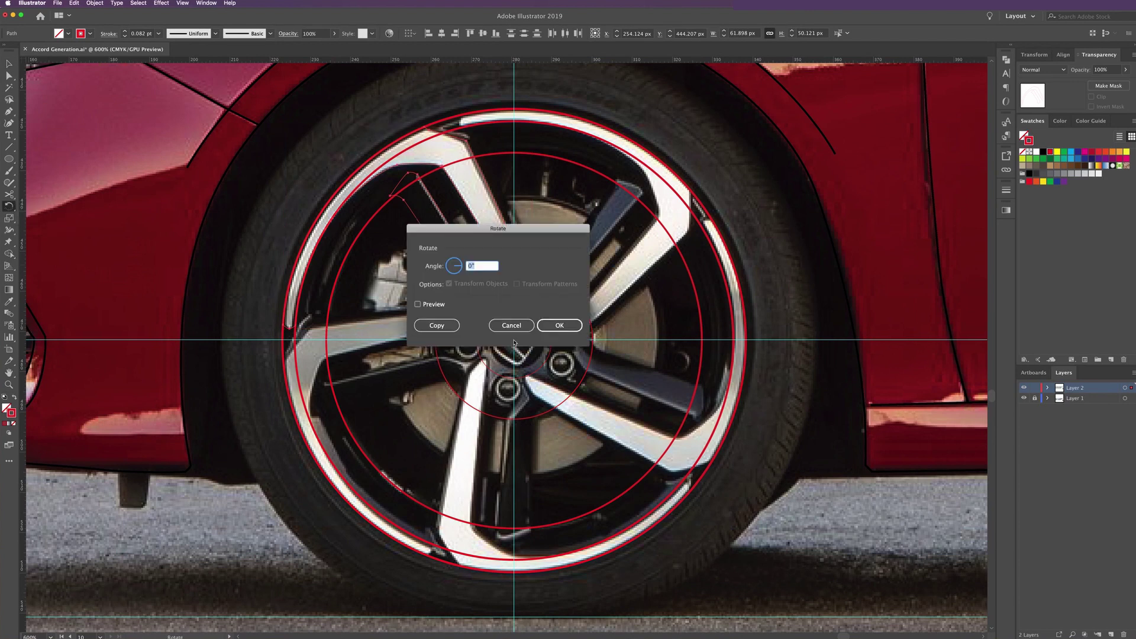
pyautogui.write('72')
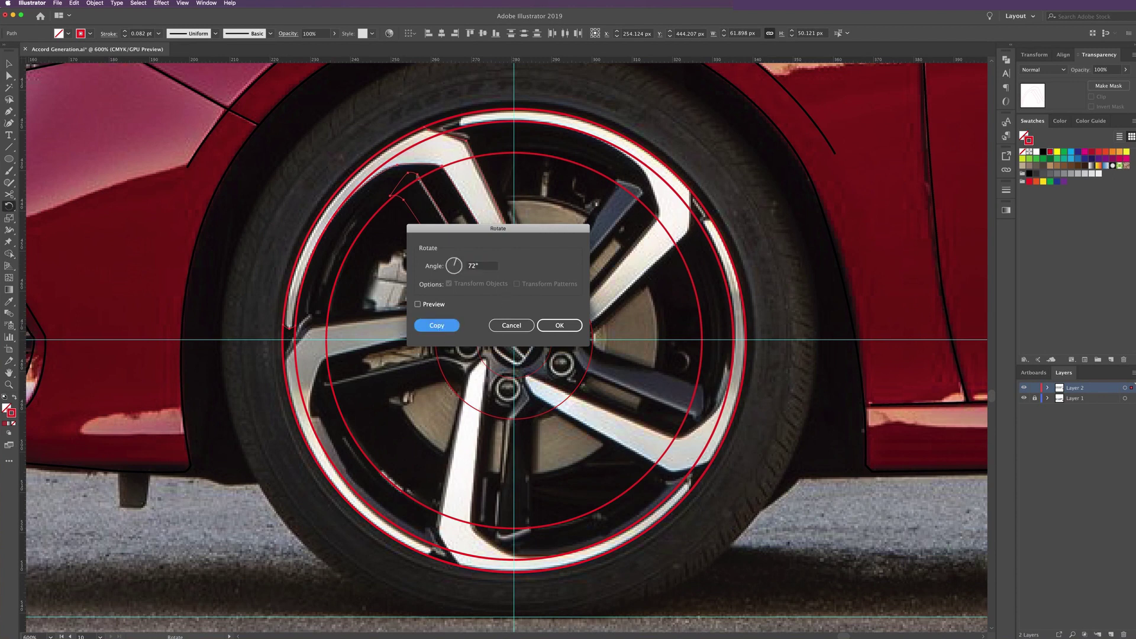
pyautogui.click(437, 326)
pyautogui.hotkey('ctrl', 'd')
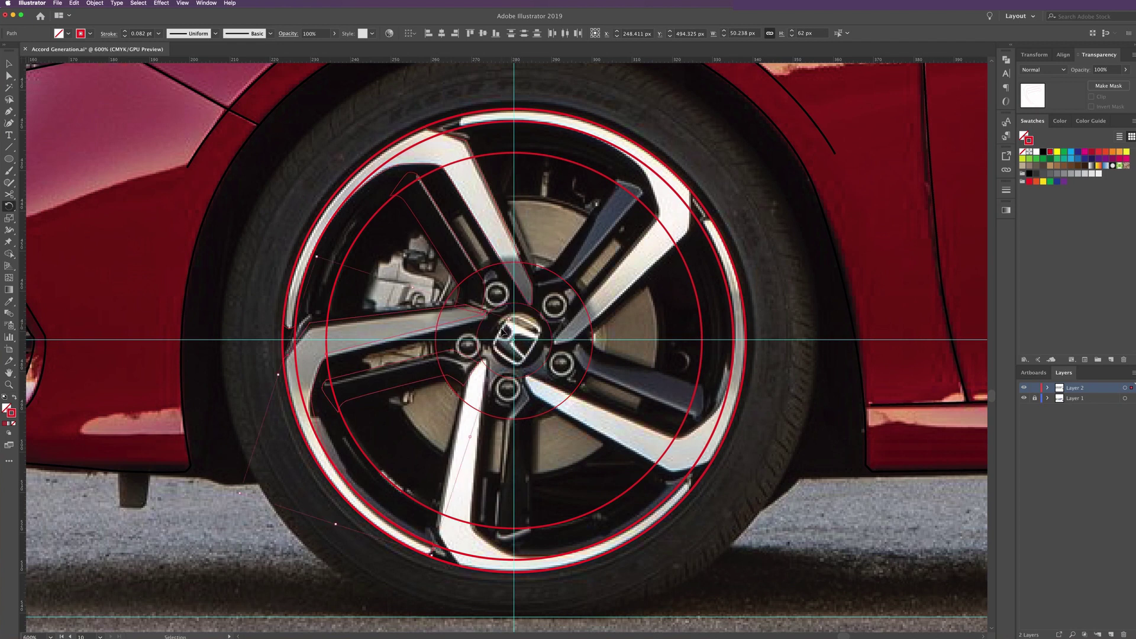
pyautogui.hotkey('ctrl', 'd')
pyautogui.hotkey('ctrl', 'd')
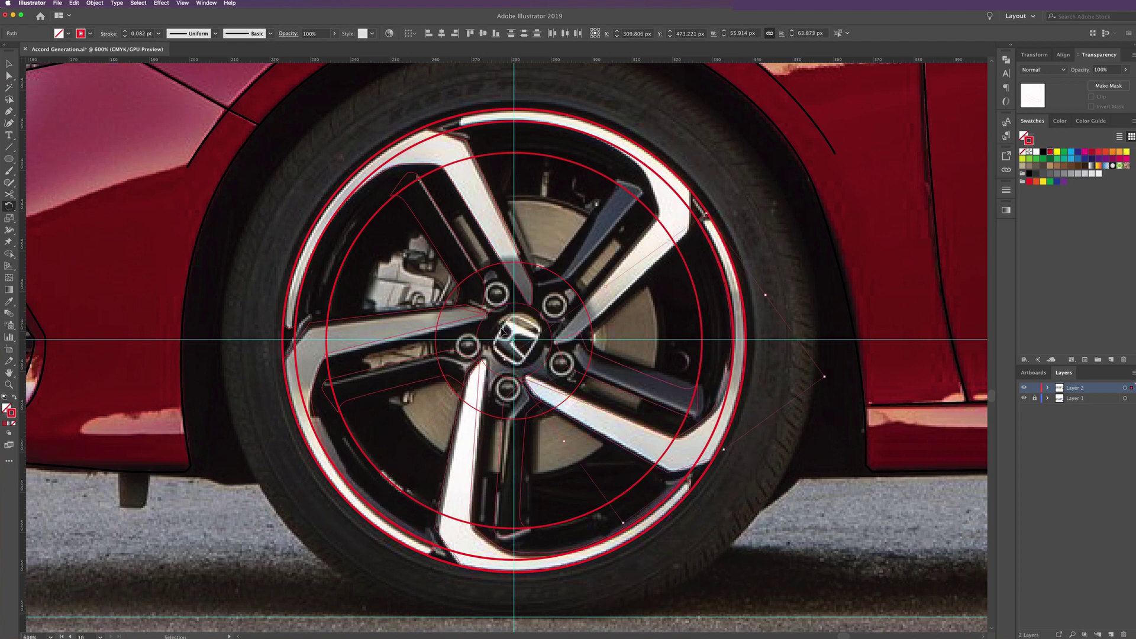
pyautogui.hotkey('ctrl', 'd')
pyautogui.click(9, 64)
pyautogui.click(769, 236)
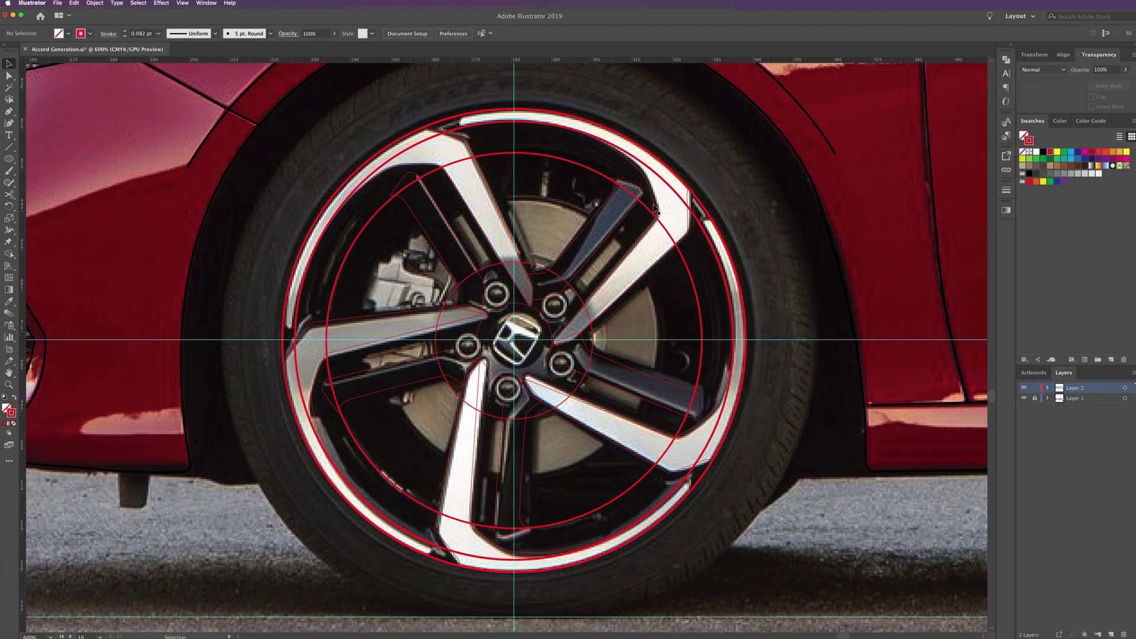
# Subtract the inner rim circle from the outer with Minus Front, leaving the ring unfilled
pyautogui.click(445, 123)
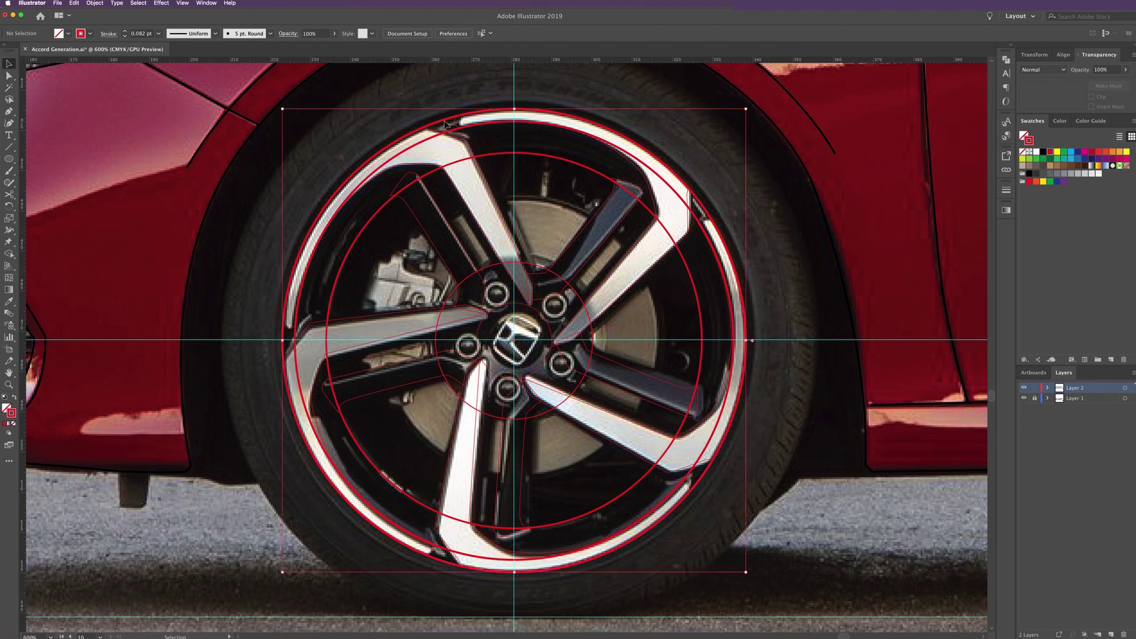
pyautogui.press('a')
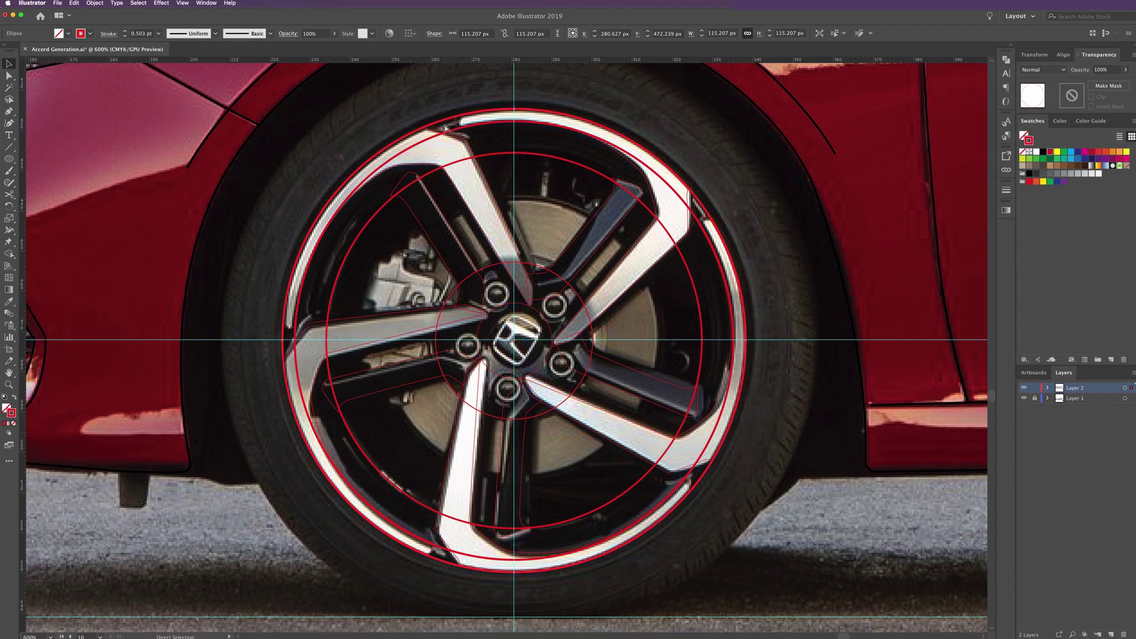
pyautogui.press('ctrl')
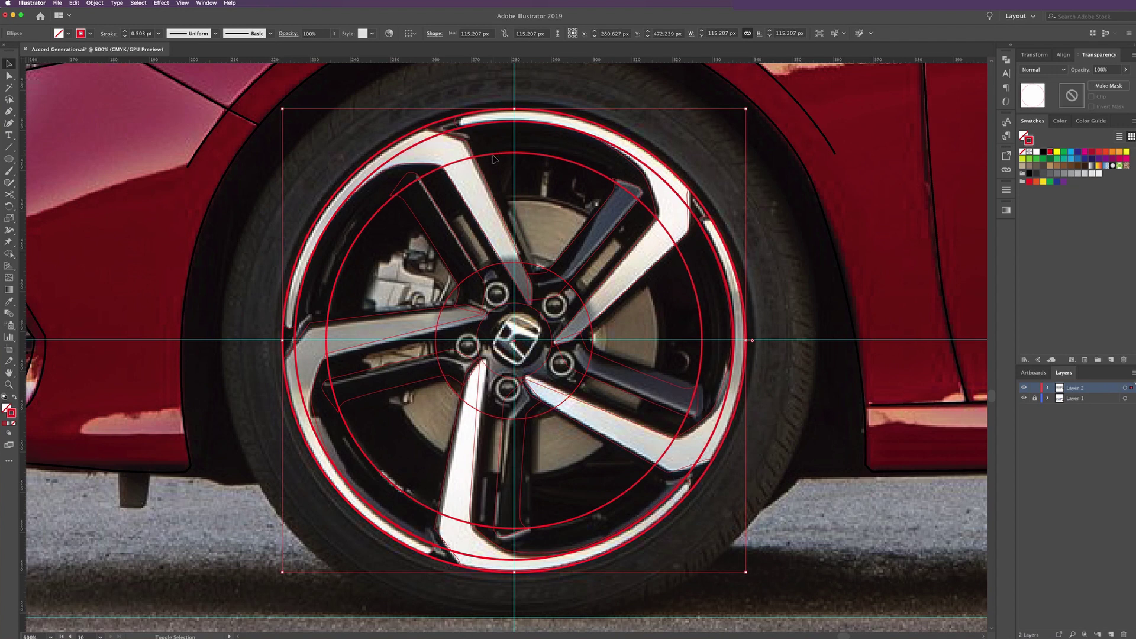
pyautogui.keyDown('shift'); pyautogui.click(494, 159); pyautogui.keyUp('shift')
pyautogui.click(1006, 60)
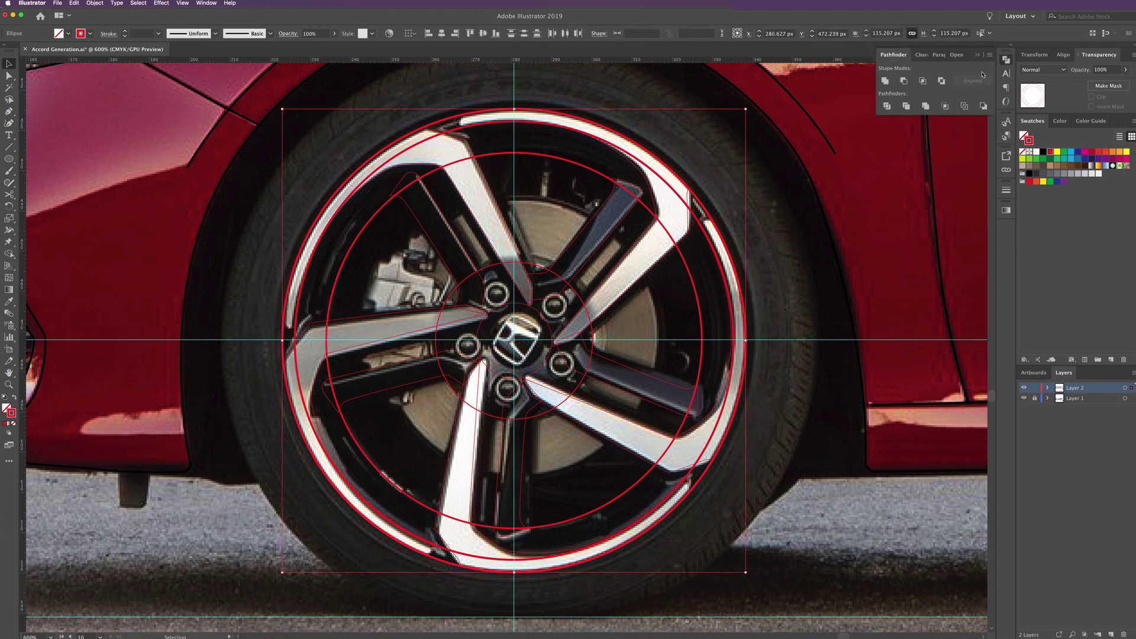
pyautogui.click(904, 81)
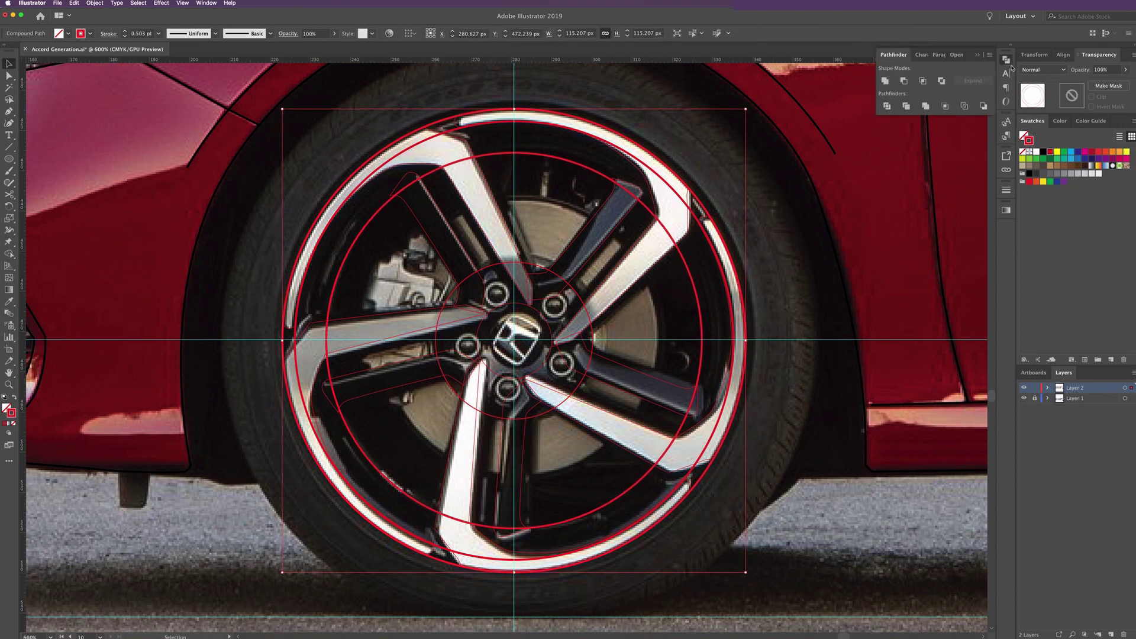
pyautogui.click(1008, 64)
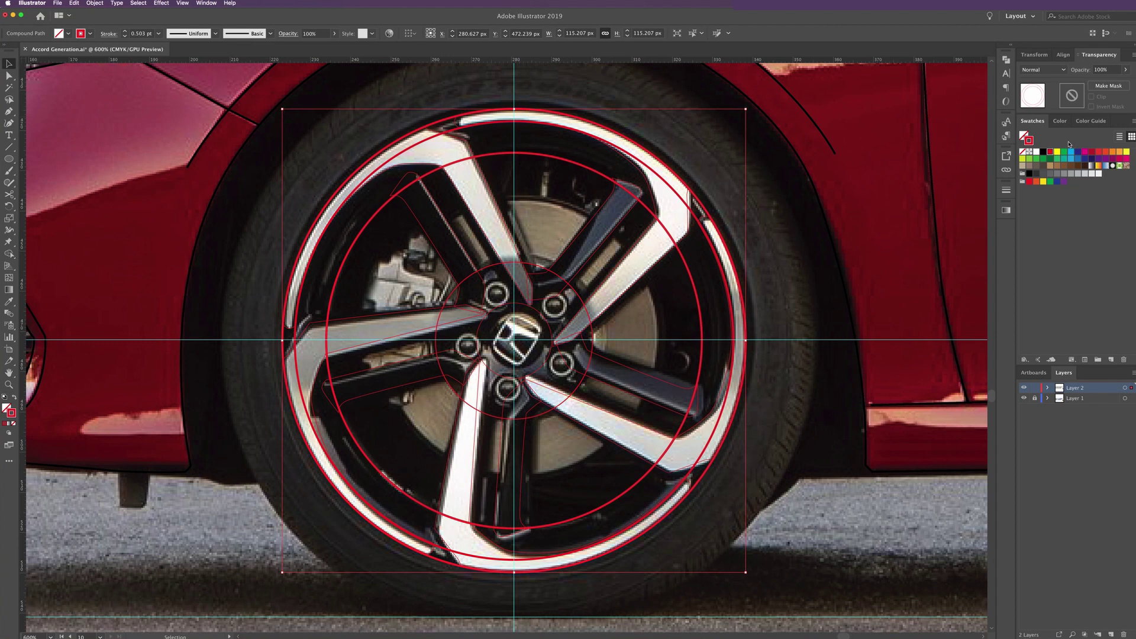
pyautogui.click(1049, 152)
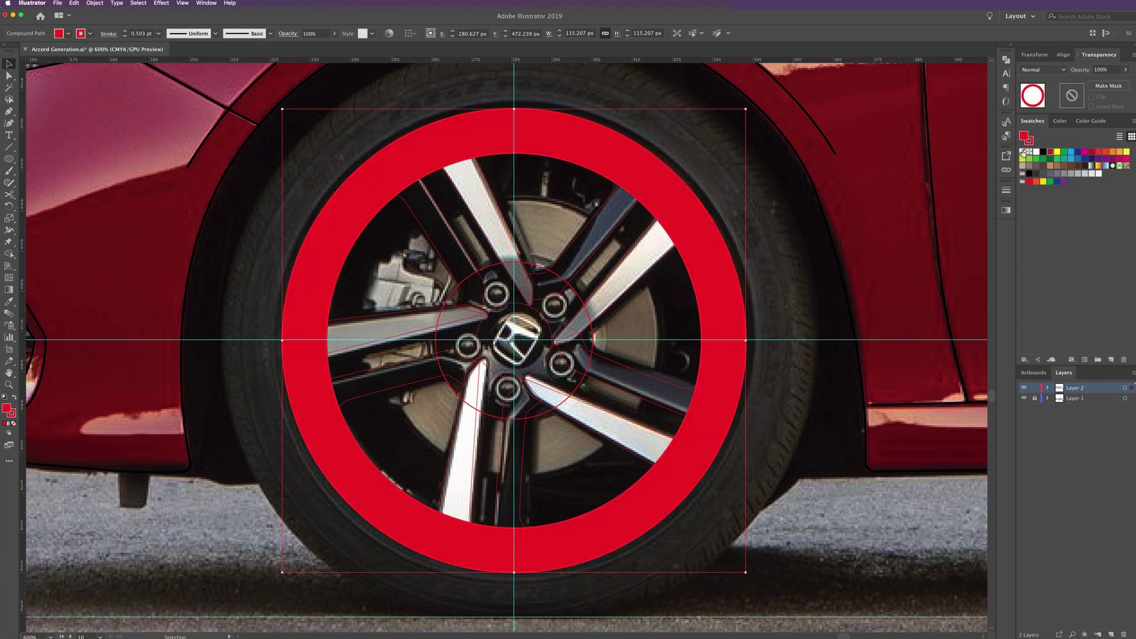
pyautogui.click(1023, 152)
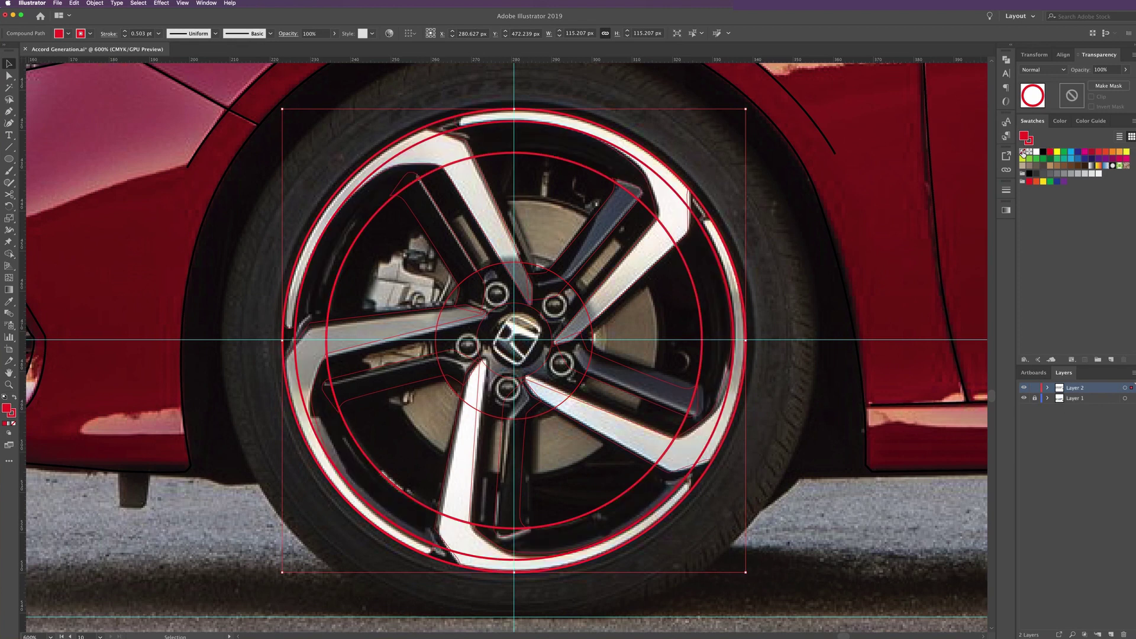
# Fill the rim ring and all five spoke outlines solid white, then deselect
pyautogui.click(641, 175)
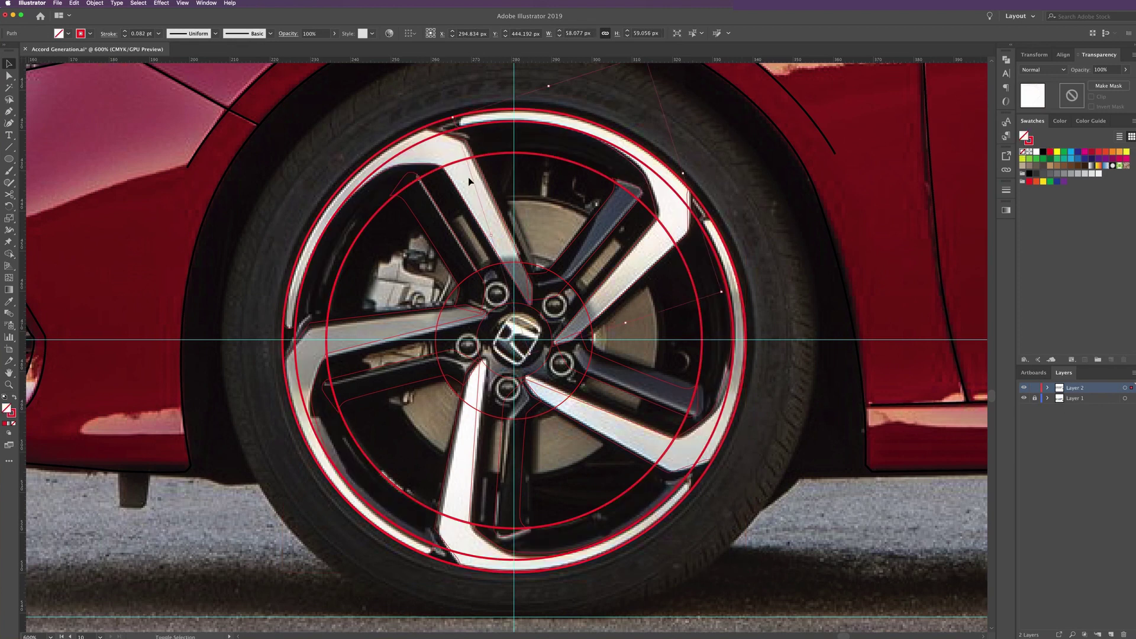
pyautogui.click(422, 320)
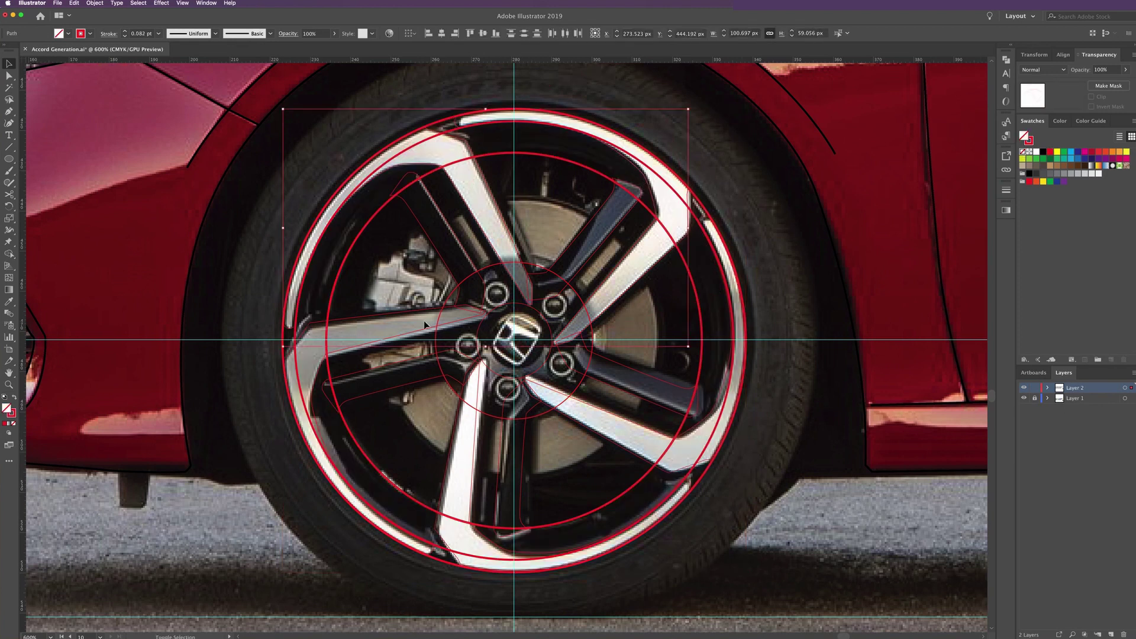
pyautogui.keyDown('shift'); pyautogui.click(390, 340); pyautogui.keyUp('shift')
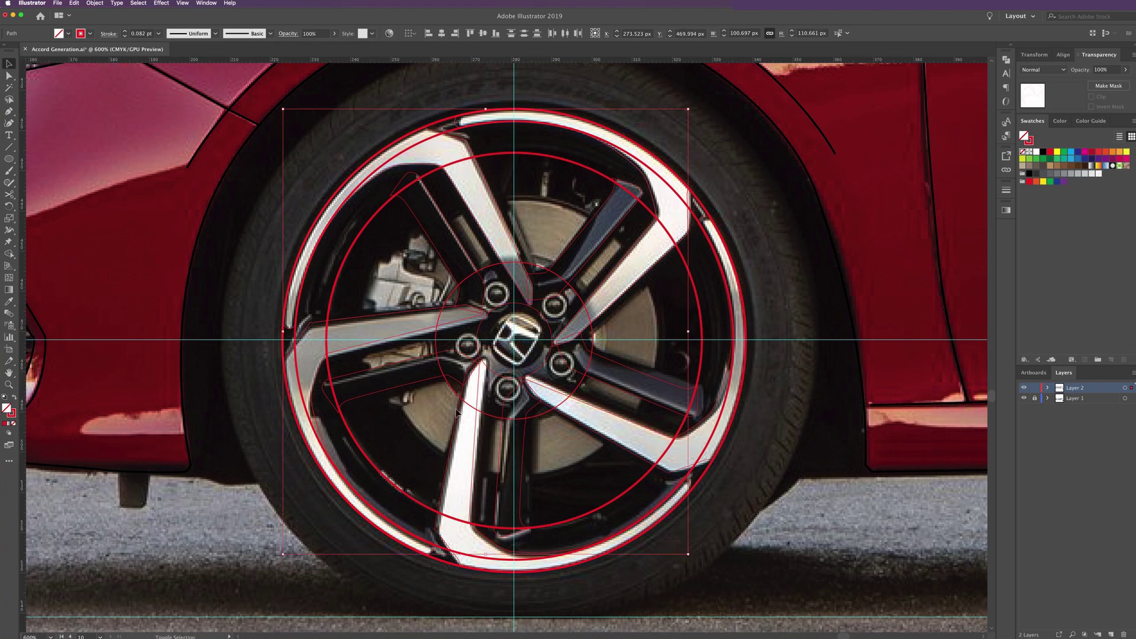
pyautogui.keyDown('shift'); pyautogui.click(569, 418); pyautogui.keyUp('shift')
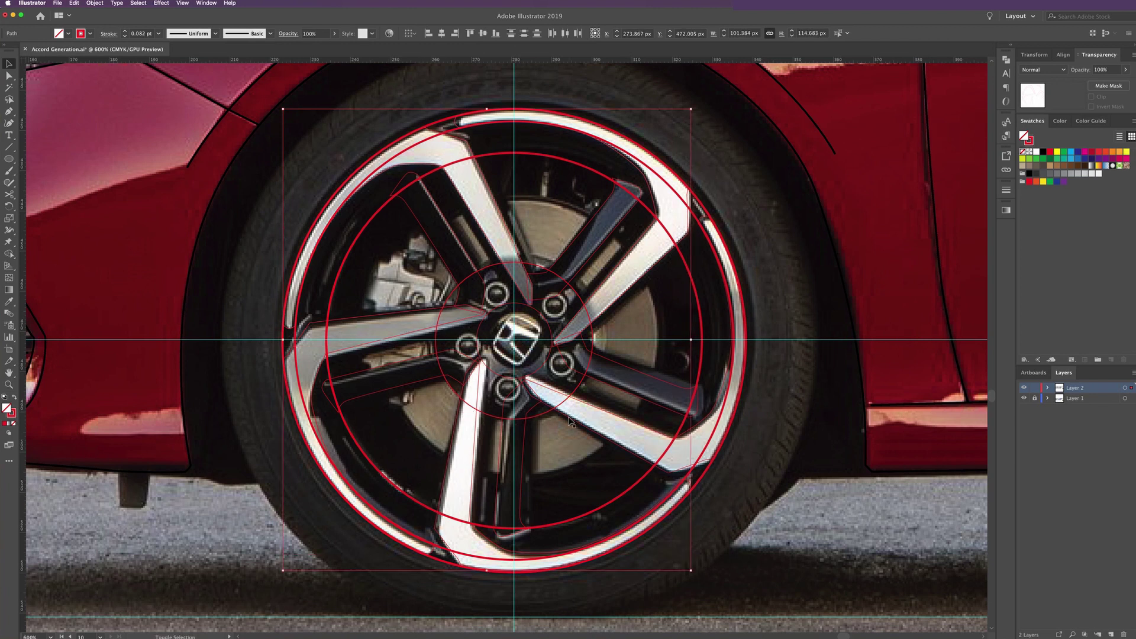
pyautogui.keyDown('shift'); pyautogui.click(611, 313); pyautogui.keyUp('shift')
pyautogui.keyDown('shift'); pyautogui.click(610, 314); pyautogui.keyUp('shift')
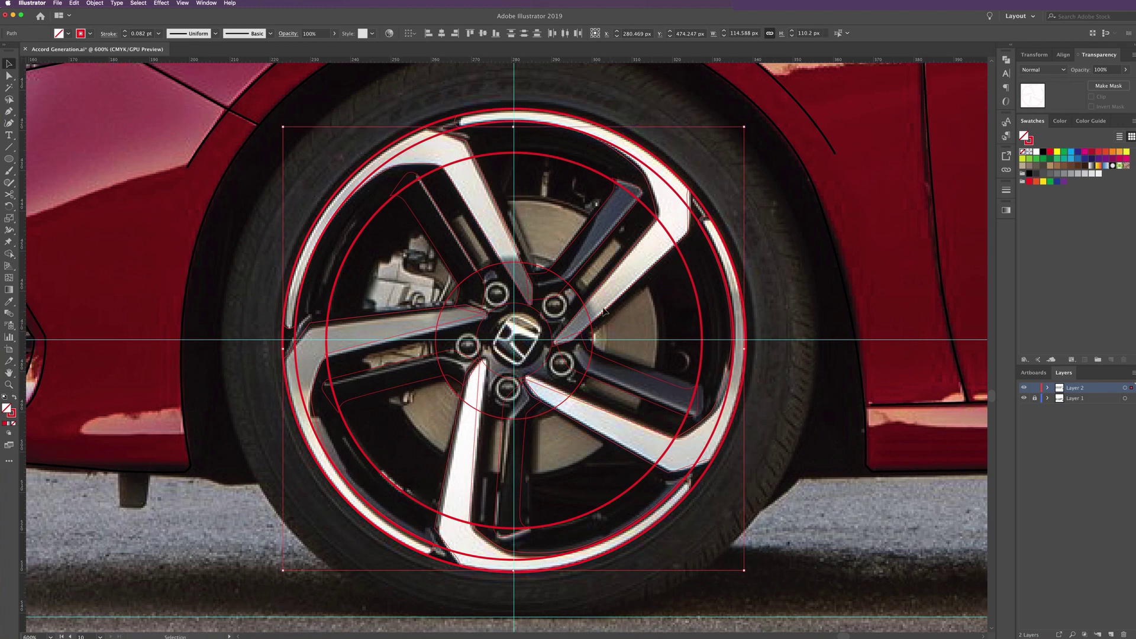
pyautogui.click(1036, 152)
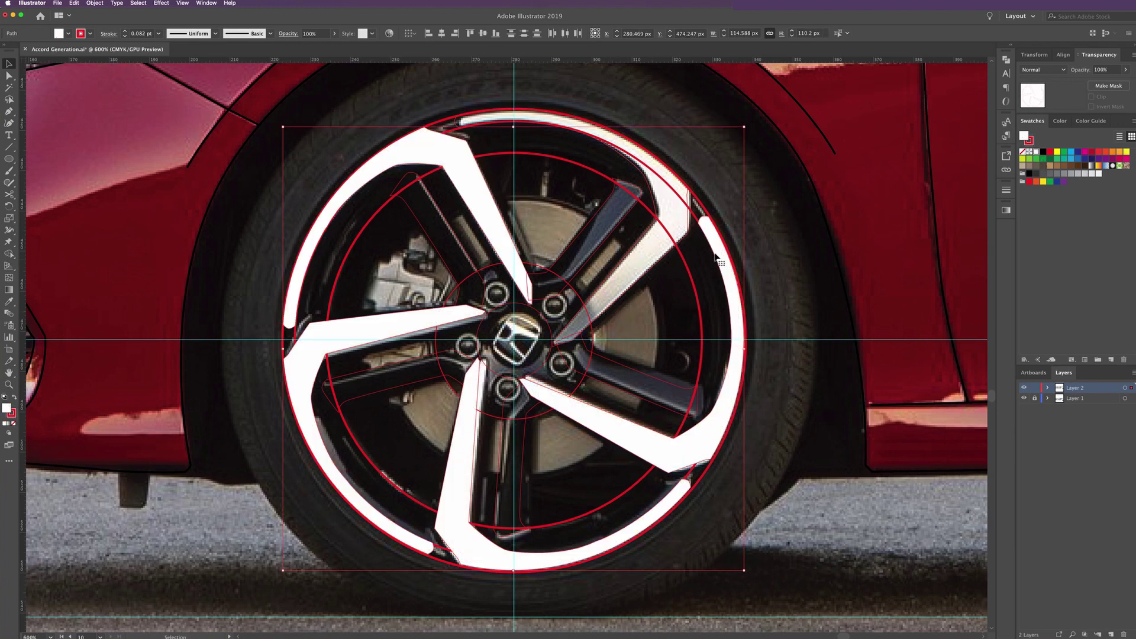
pyautogui.click(659, 220)
pyautogui.click(1036, 153)
pyautogui.click(772, 181)
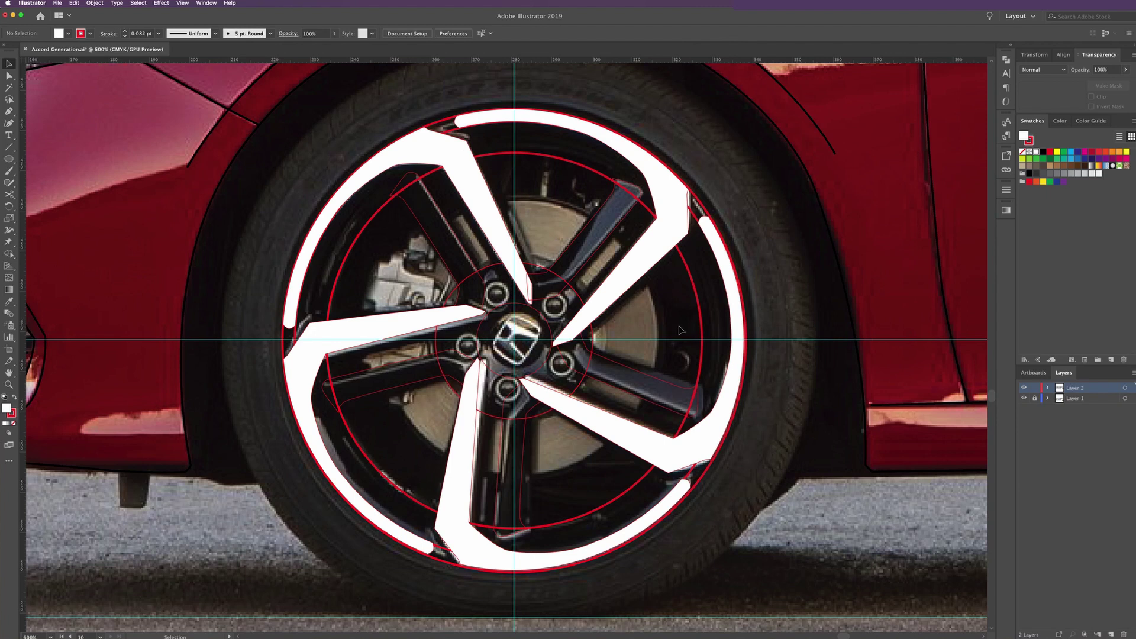
# Fill the three spoke-shadow shapes solid black after briefly trying dark grey
pyautogui.click(631, 373)
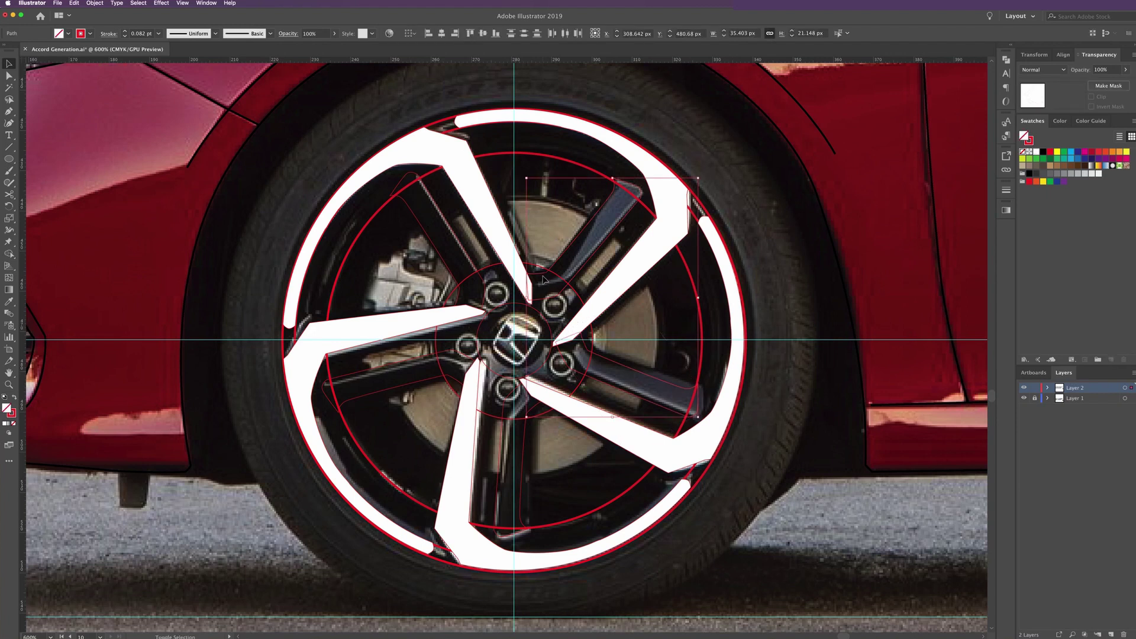
pyautogui.keyDown('shift'); pyautogui.click(475, 266); pyautogui.keyUp('shift')
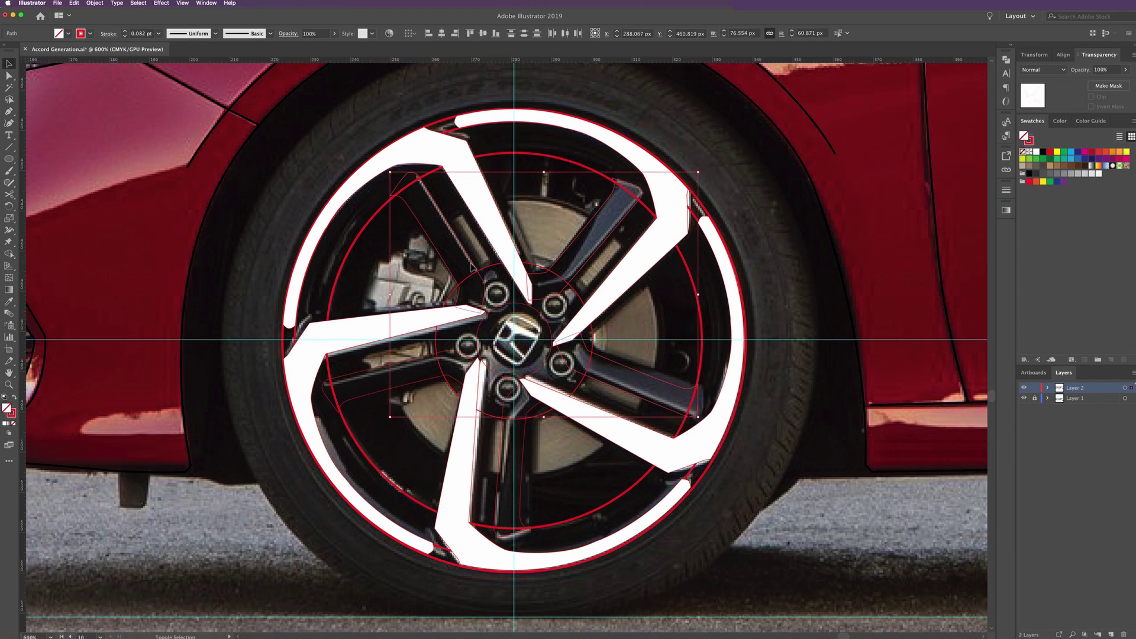
pyautogui.keyDown('shift'); pyautogui.click(409, 364); pyautogui.keyUp('shift')
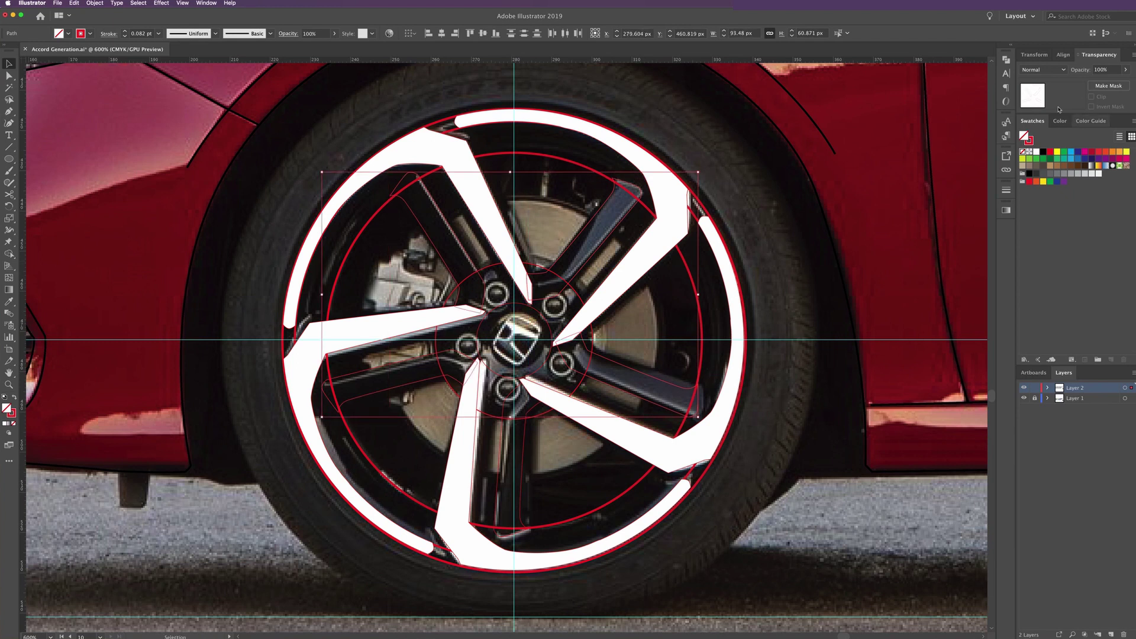
pyautogui.click(1043, 152)
pyautogui.click(1036, 175)
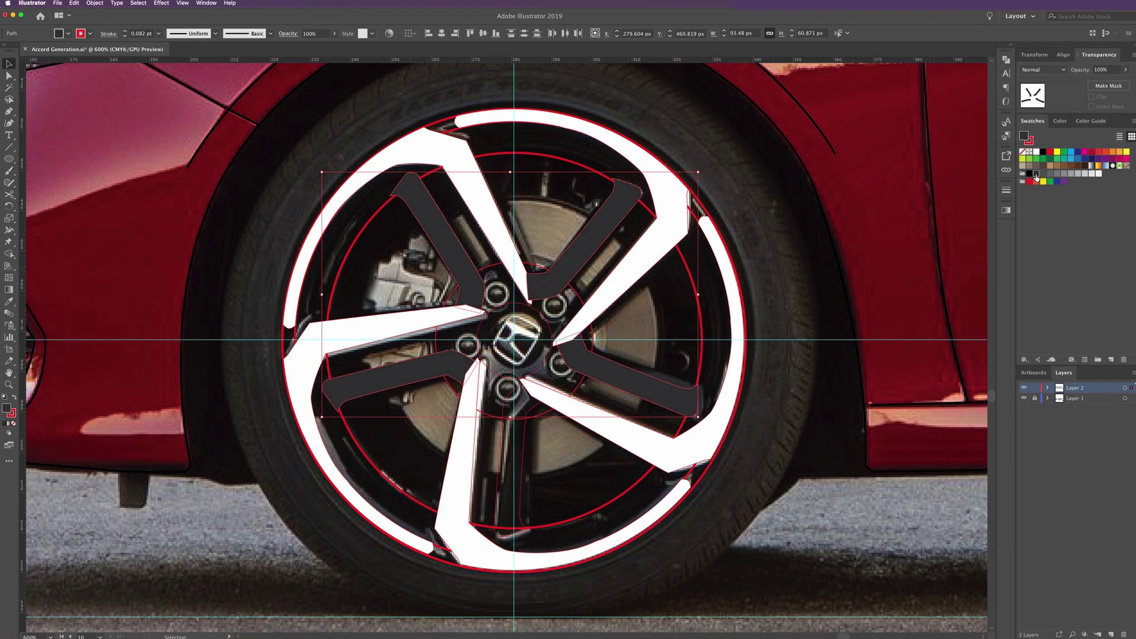
pyautogui.click(1029, 174)
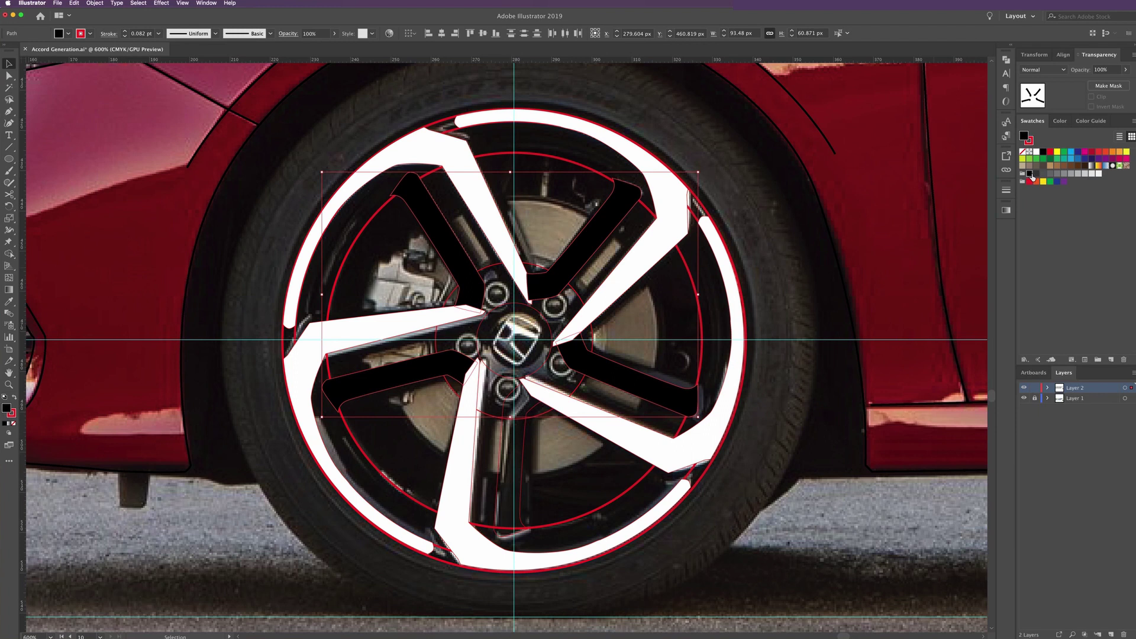
pyautogui.click(648, 141)
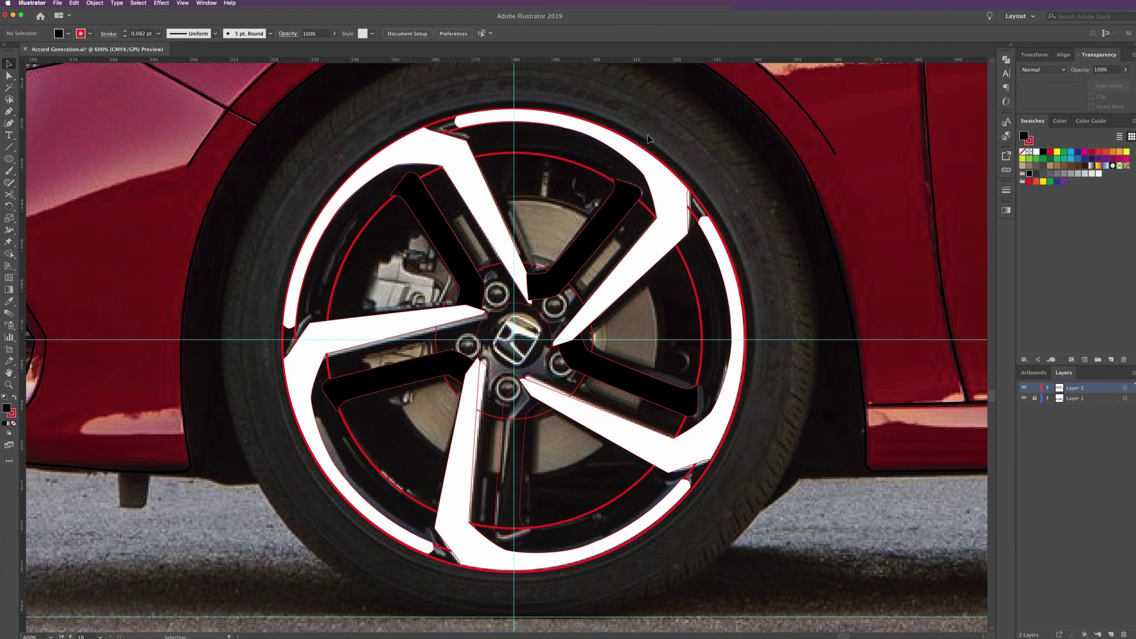
# Fill the compound ring path around the wheel black and deselect
pyautogui.click(574, 166)
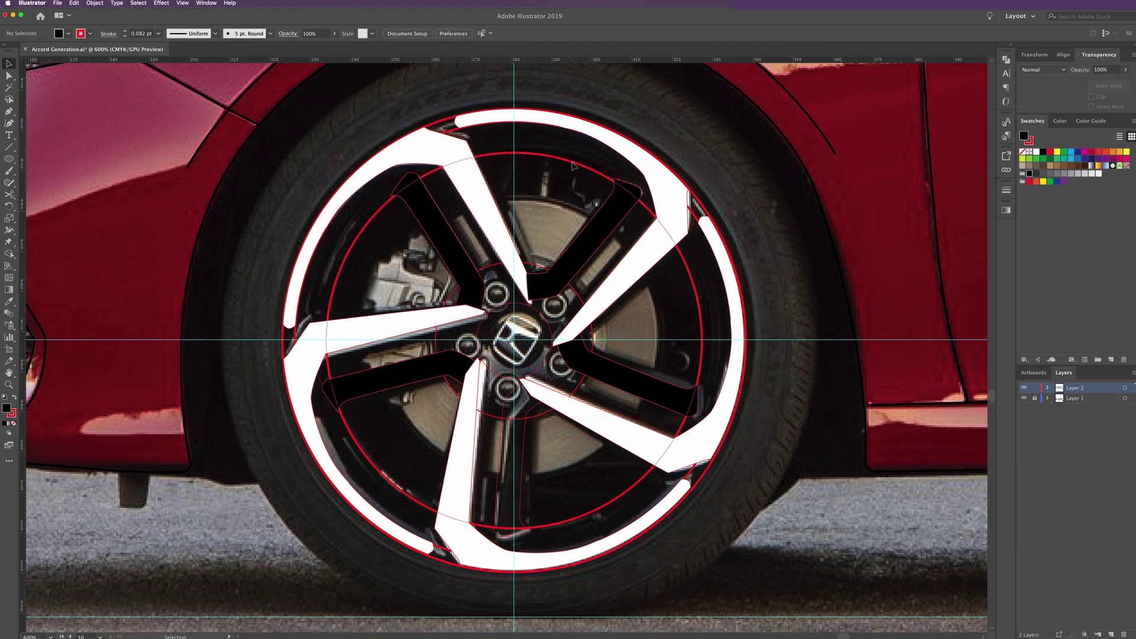
pyautogui.click(1043, 152)
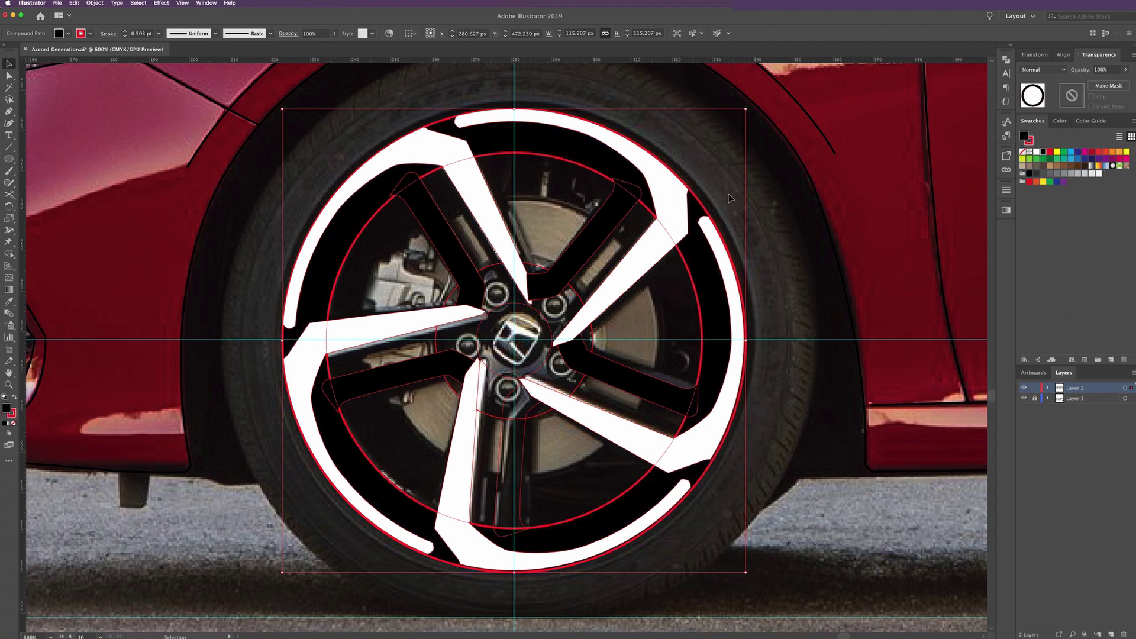
pyautogui.click(755, 197)
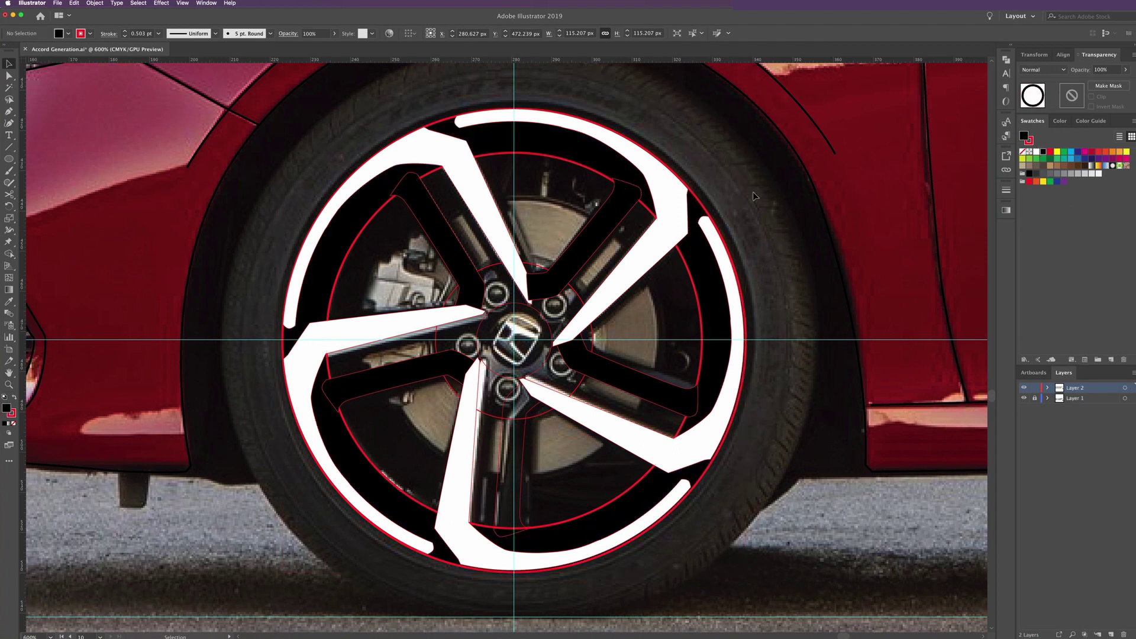
pyautogui.click(1024, 398)
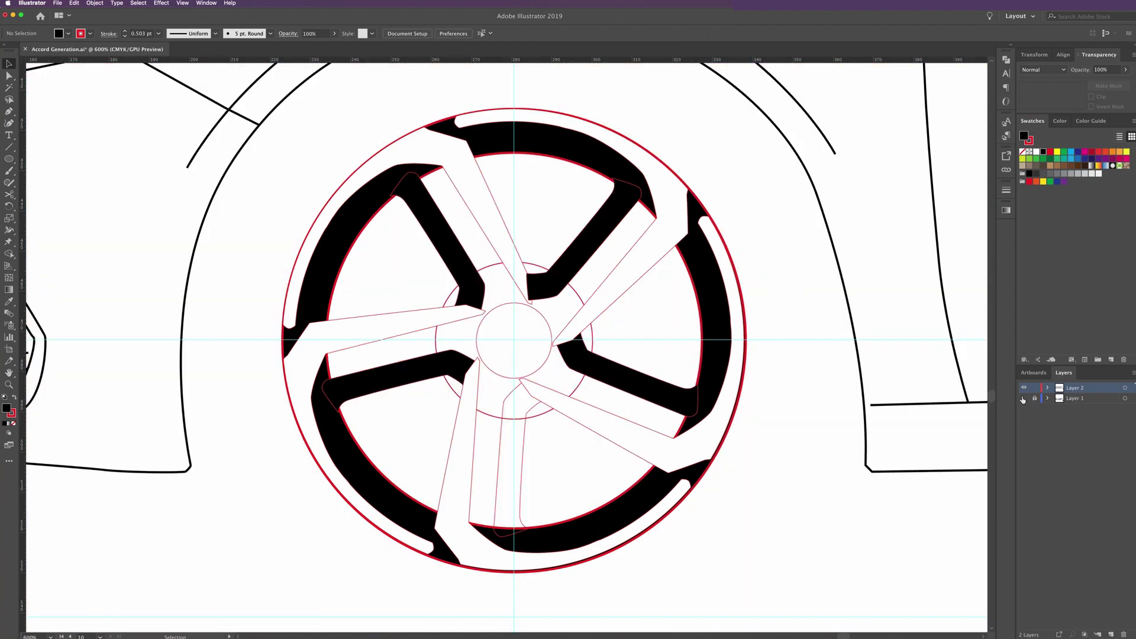
pyautogui.click(1024, 398)
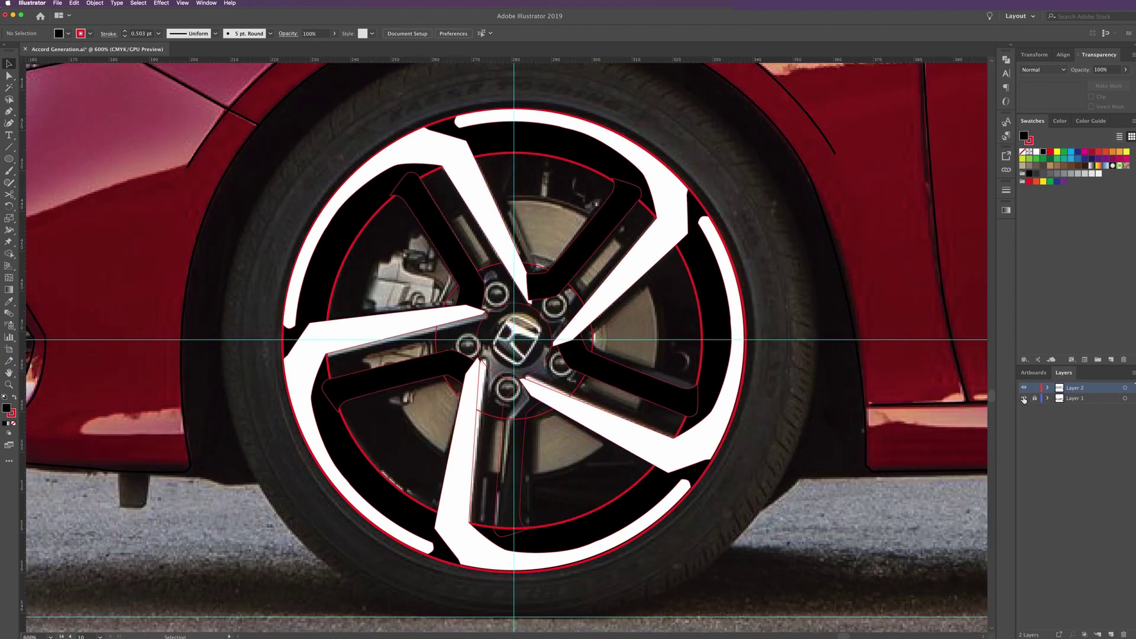
pyautogui.click(9, 160)
# Draw a white-filled circle of about 6.4 px over the upper-left lug nut
pyautogui.moveTo(488, 285); pyautogui.dragTo(504, 301)
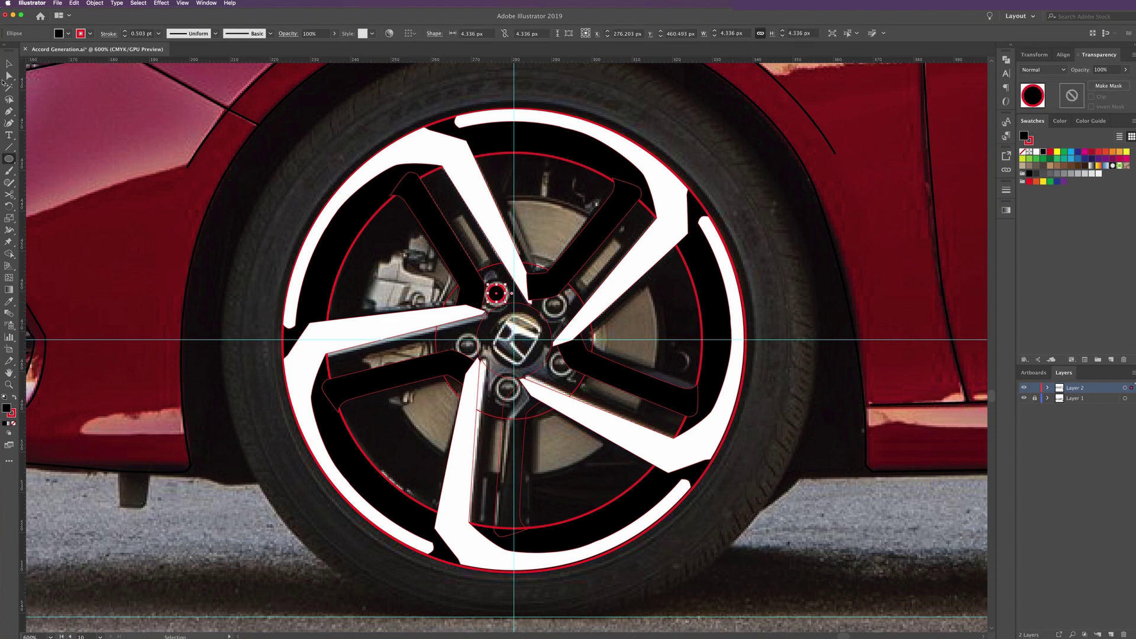
pyautogui.click(8, 64)
pyautogui.press('a')
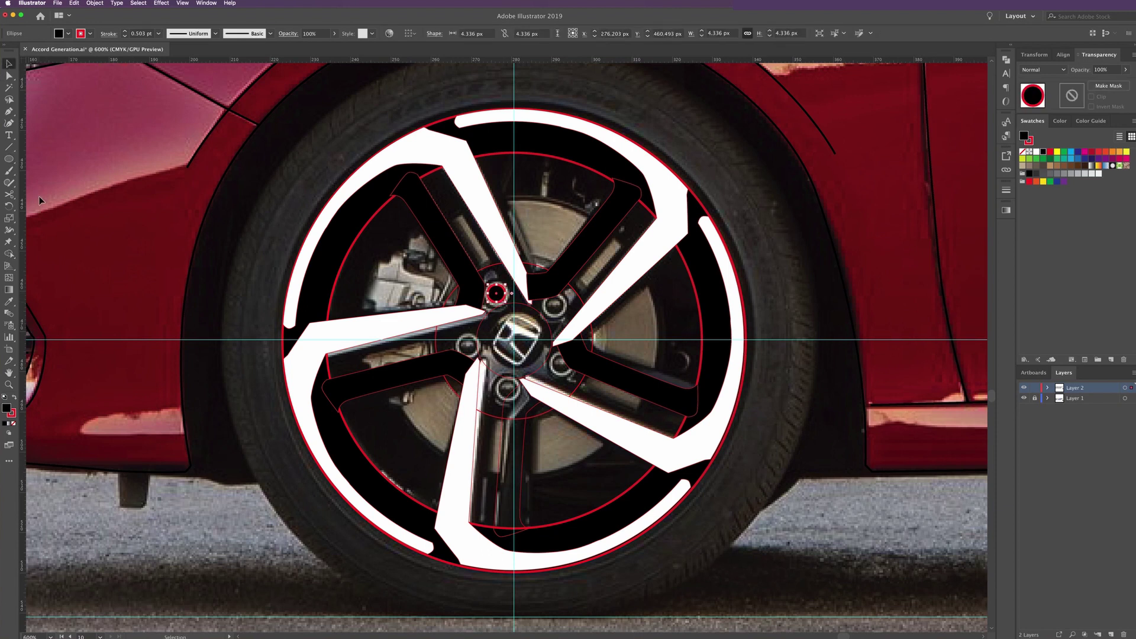
pyautogui.press('s')
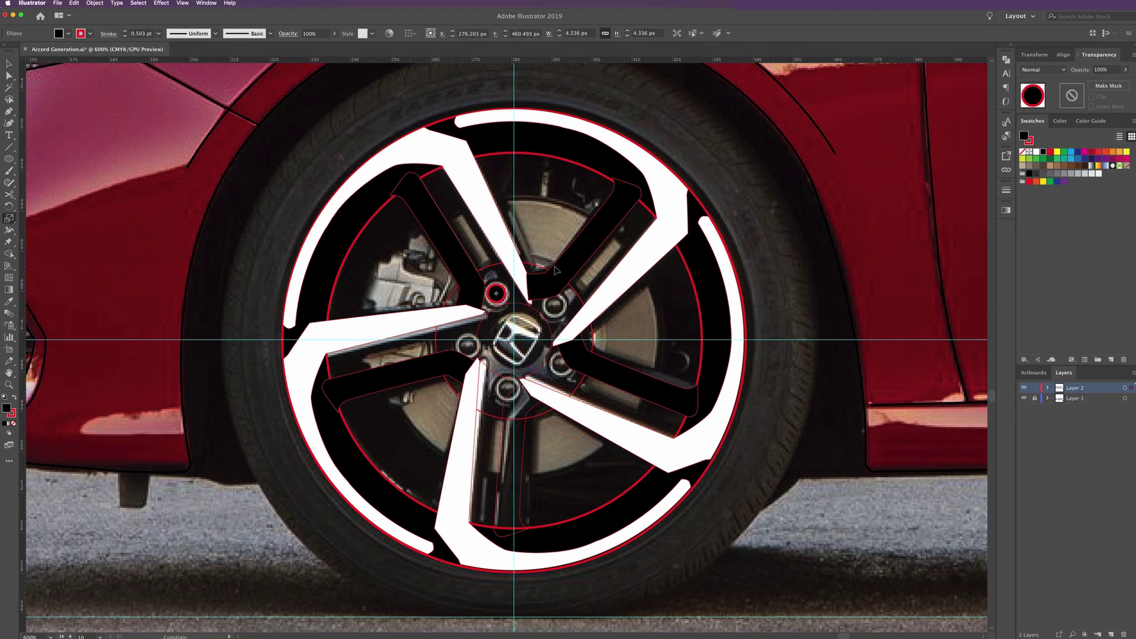
pyautogui.moveTo(557, 270); pyautogui.dragTo(586, 260)
pyautogui.click(10, 65)
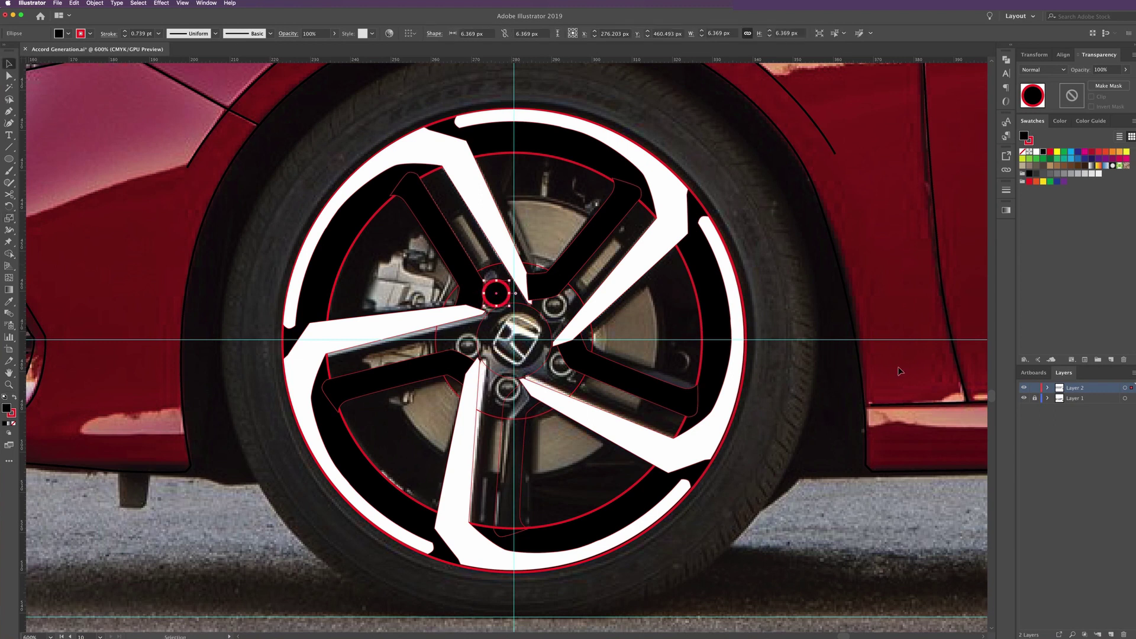
pyautogui.click(1035, 152)
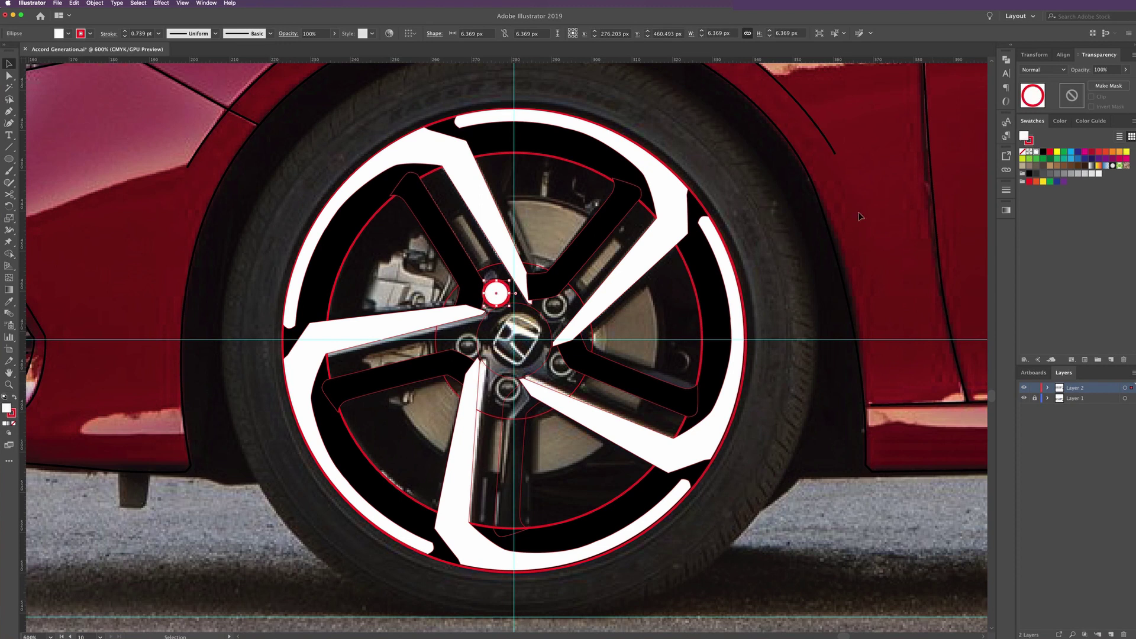
# Thin the lug circle's stroke weight to 0.25 pt
pyautogui.keyDown('shift'); pyautogui.click(501, 296); pyautogui.keyUp('shift')
pyautogui.keyDown('shift'); pyautogui.click(501, 294); pyautogui.keyUp('shift')
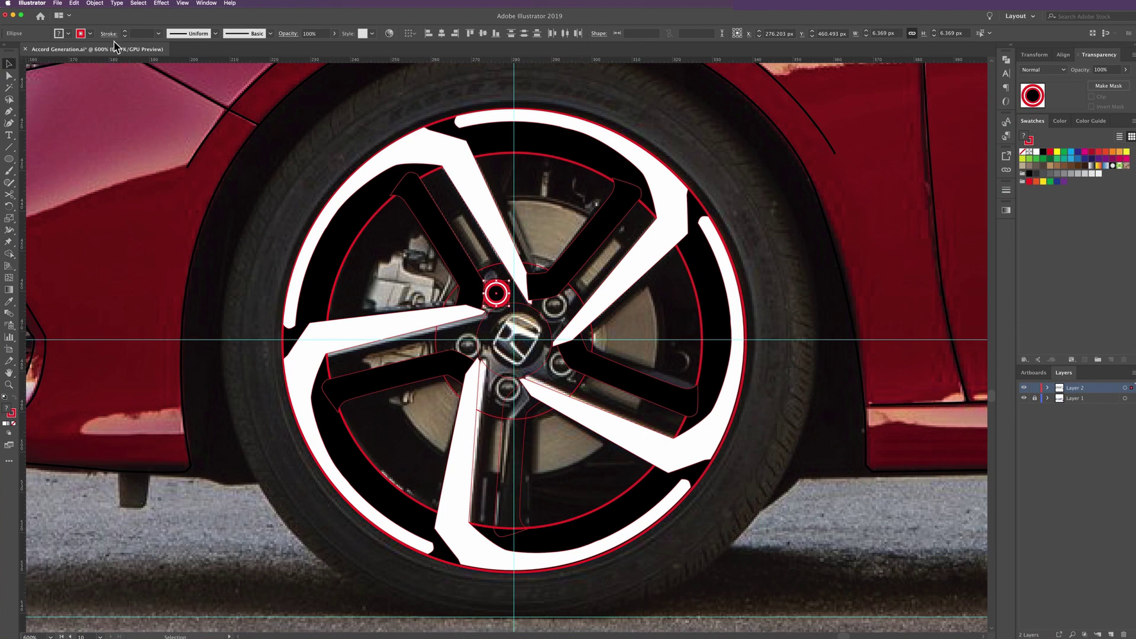
pyautogui.click(159, 33)
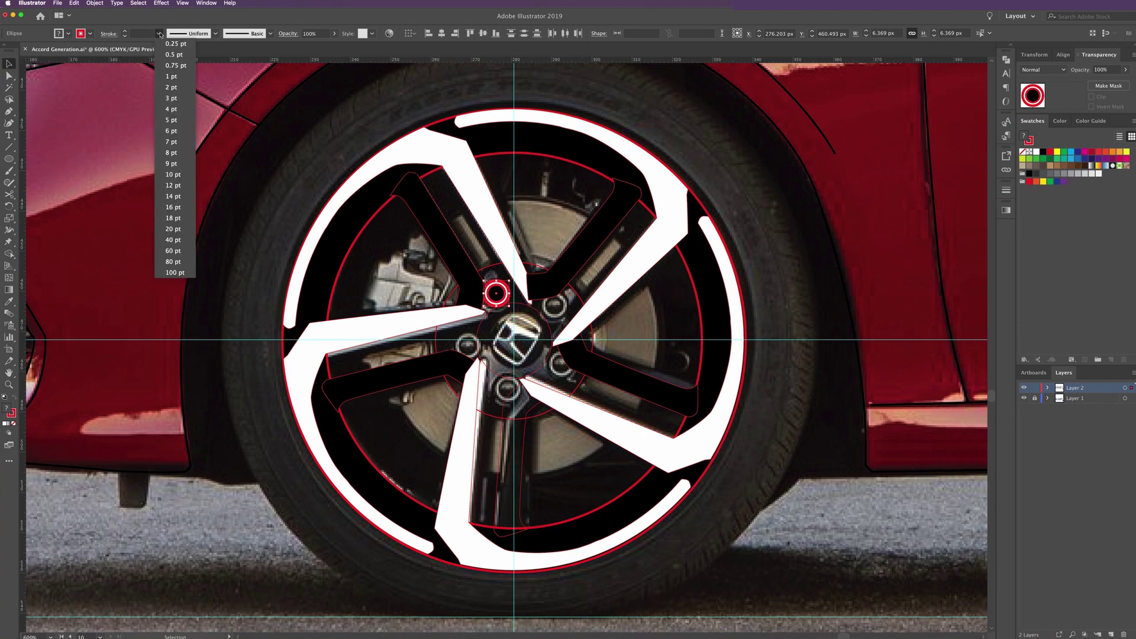
pyautogui.click(169, 77)
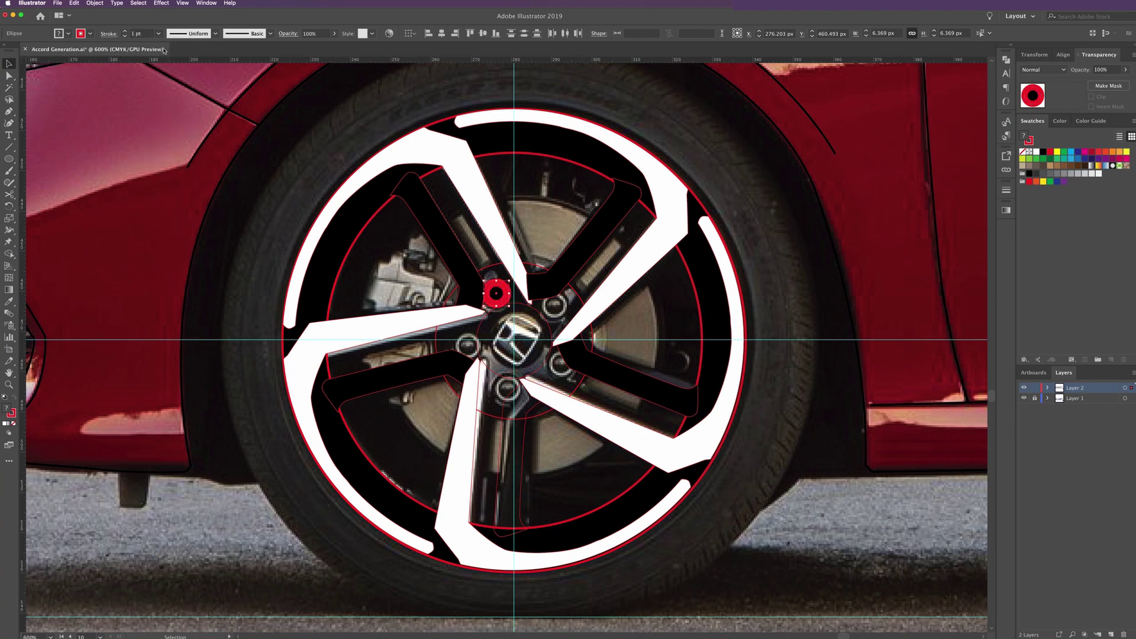
pyautogui.click(158, 33)
pyautogui.click(169, 54)
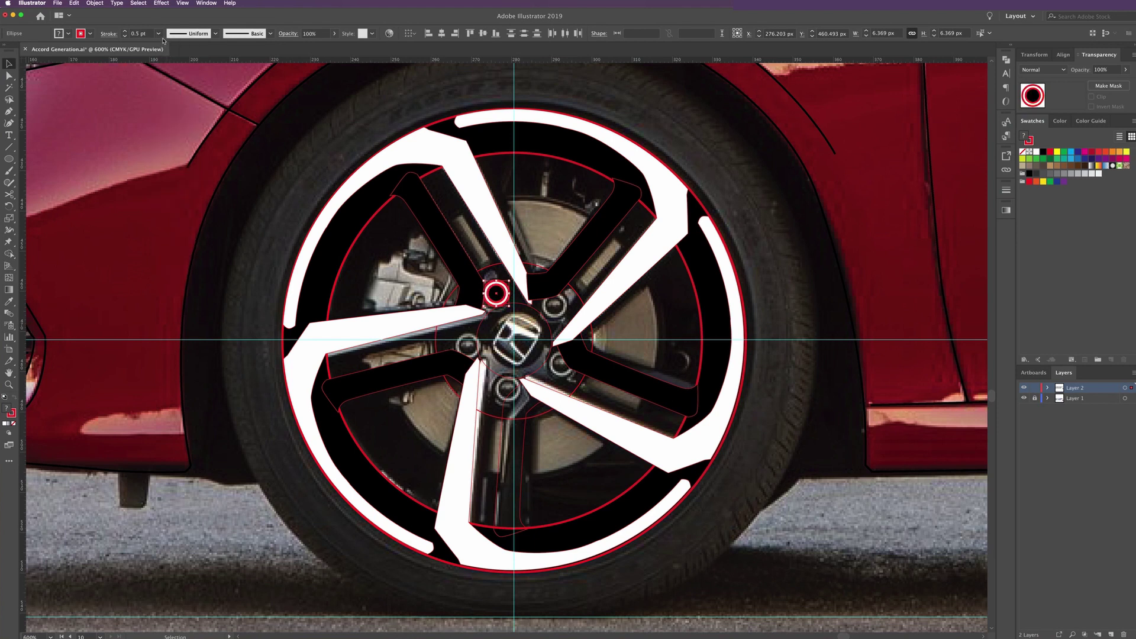
pyautogui.click(161, 37)
pyautogui.click(167, 44)
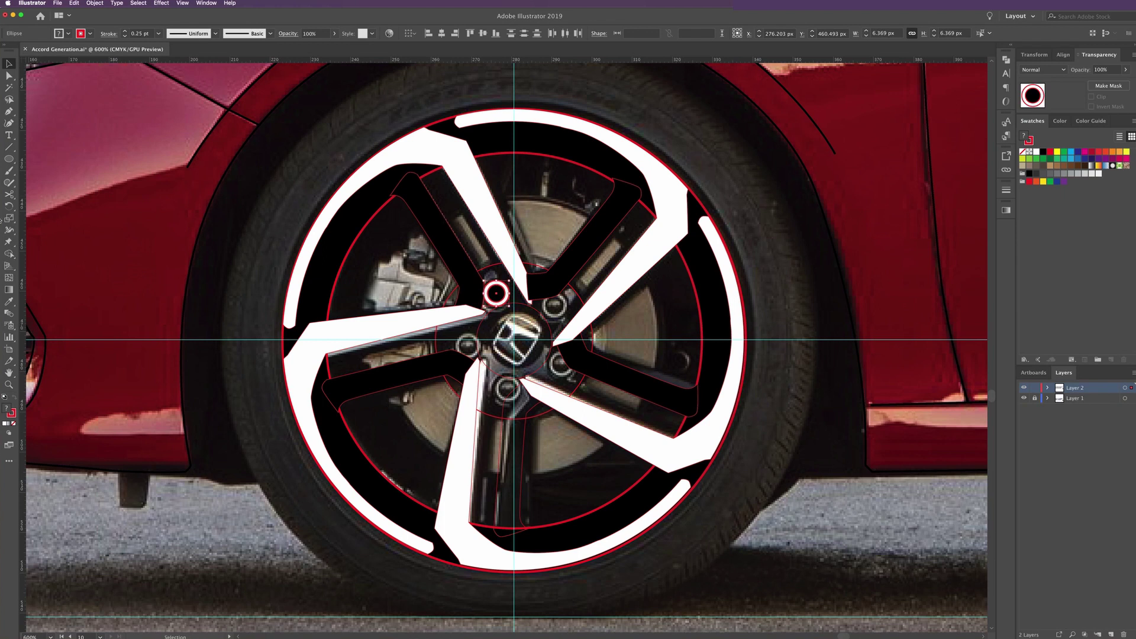
pyautogui.click(9, 206)
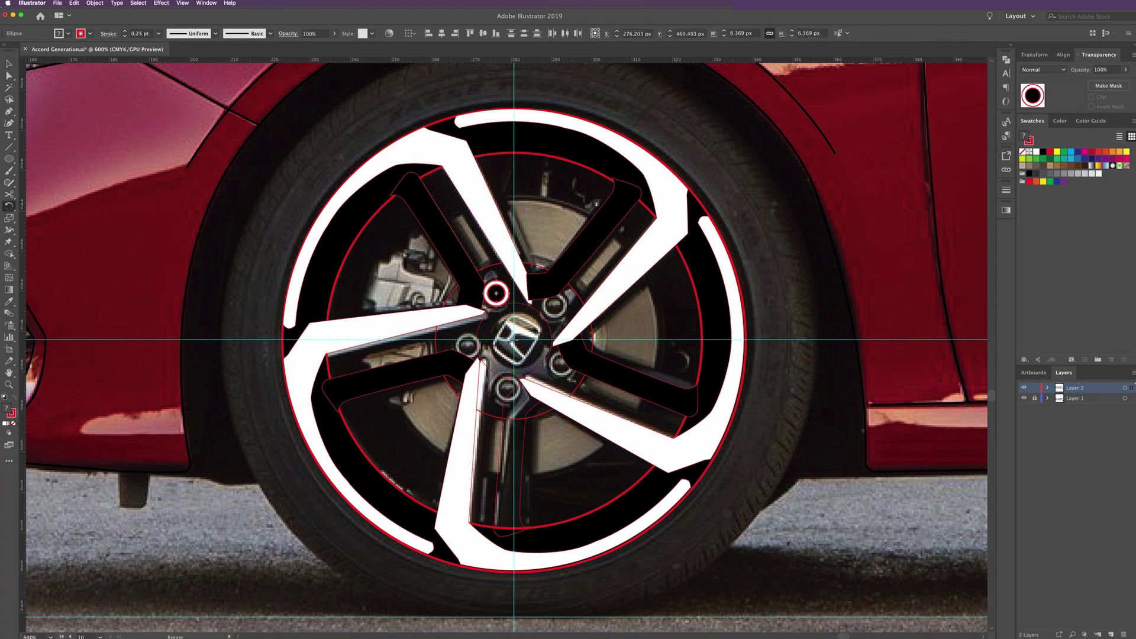
pyautogui.keyDown('alt'); pyautogui.click(496, 293); pyautogui.keyUp('alt')
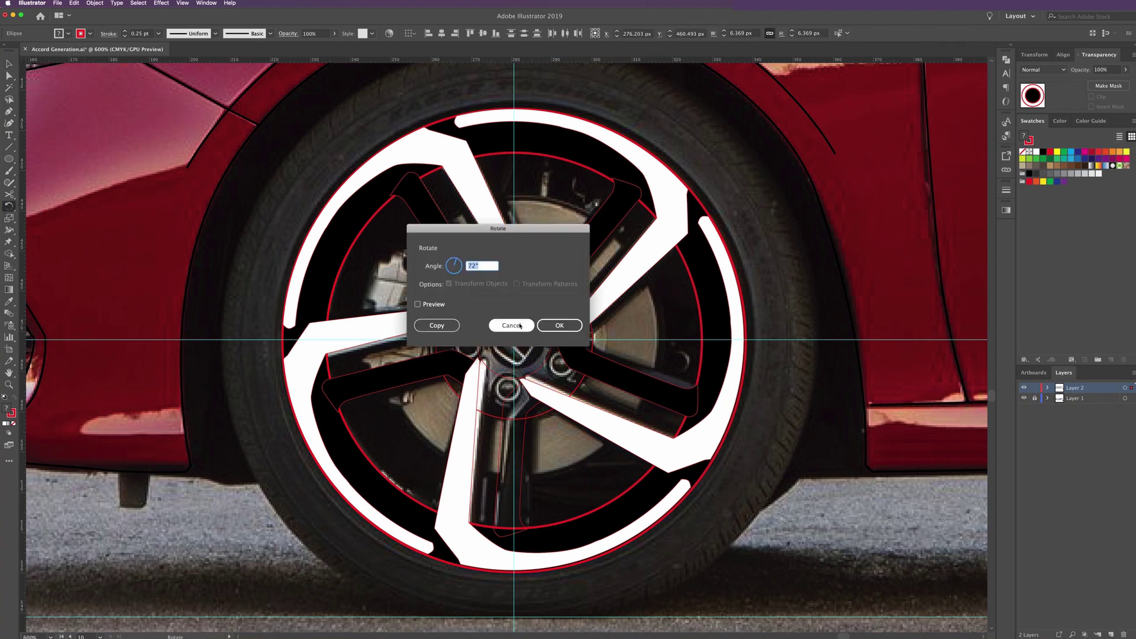
# Repeat the lug circle at 72° steps onto all five lug nuts, then fit the artboard
pyautogui.click(436, 326)
pyautogui.press('super+d')
pyautogui.press('super+d')
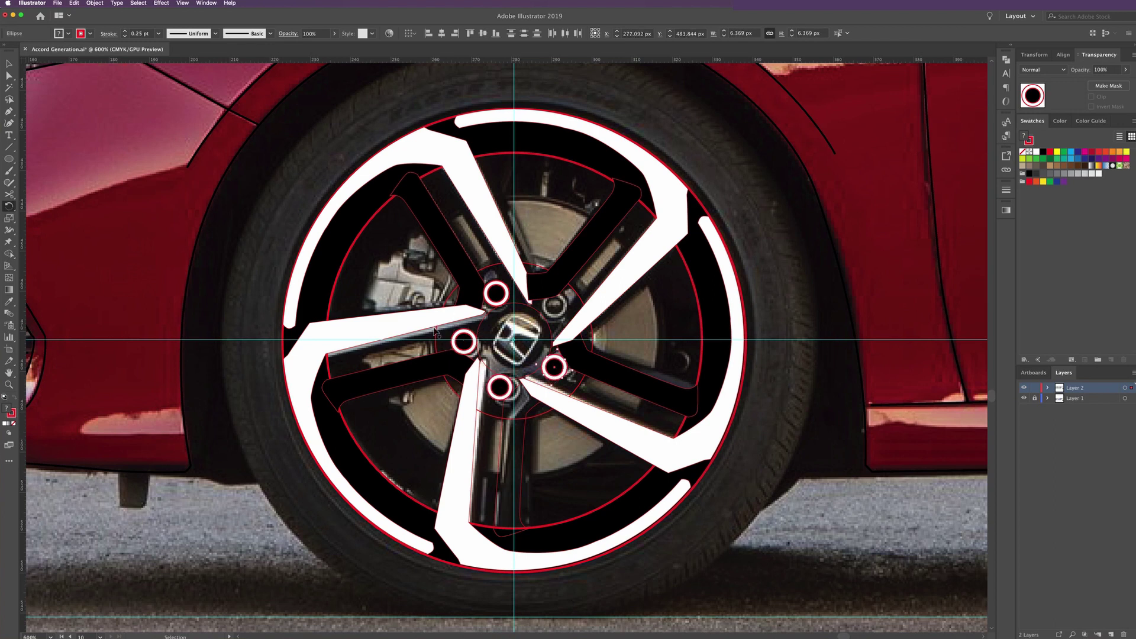
pyautogui.press('super+d')
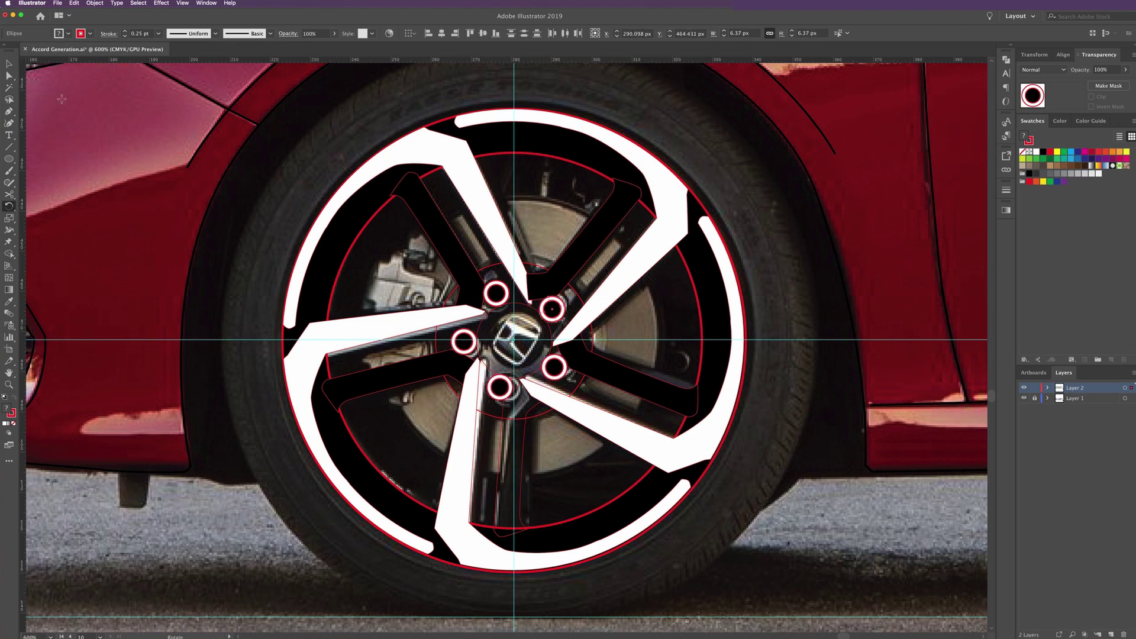
pyautogui.press('v')
pyautogui.click(645, 232)
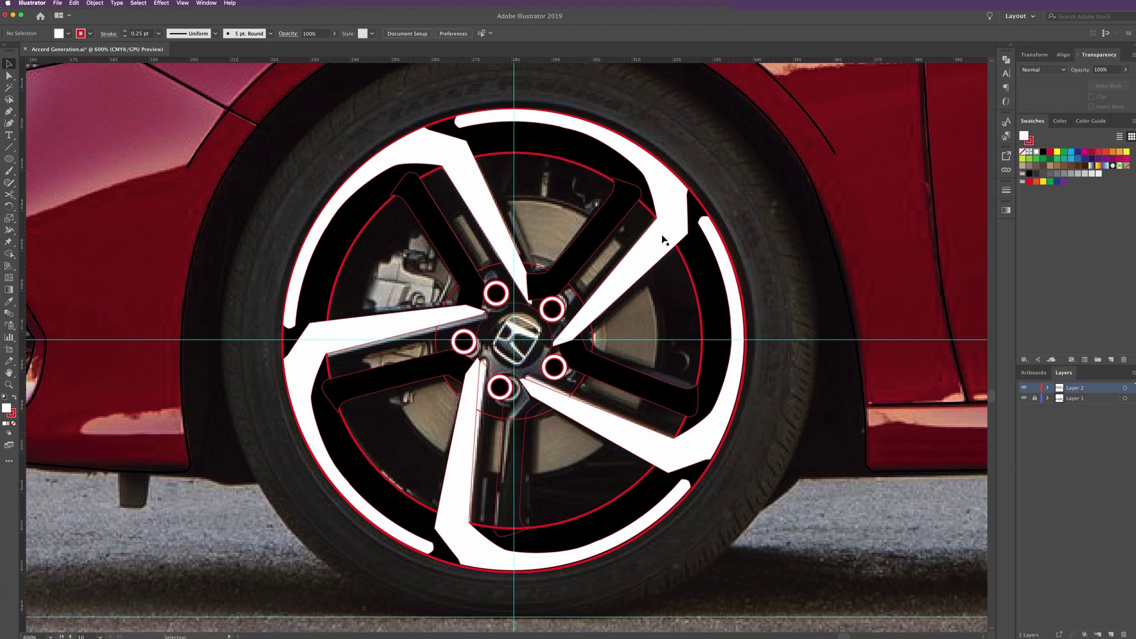
pyautogui.press('super+0')
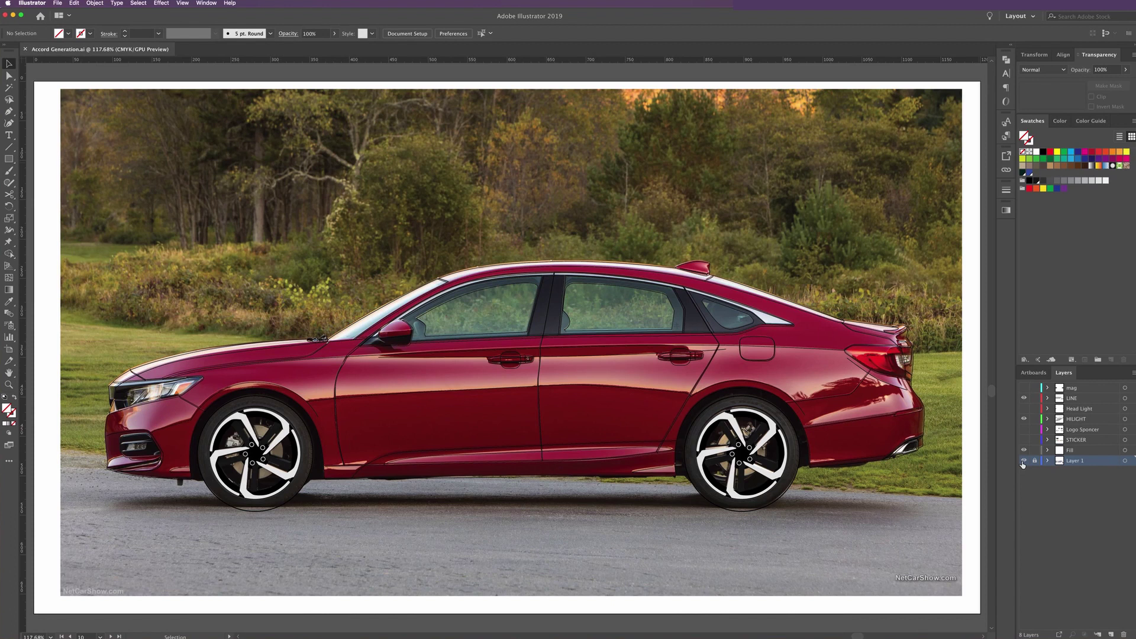
pyautogui.click(1024, 461)
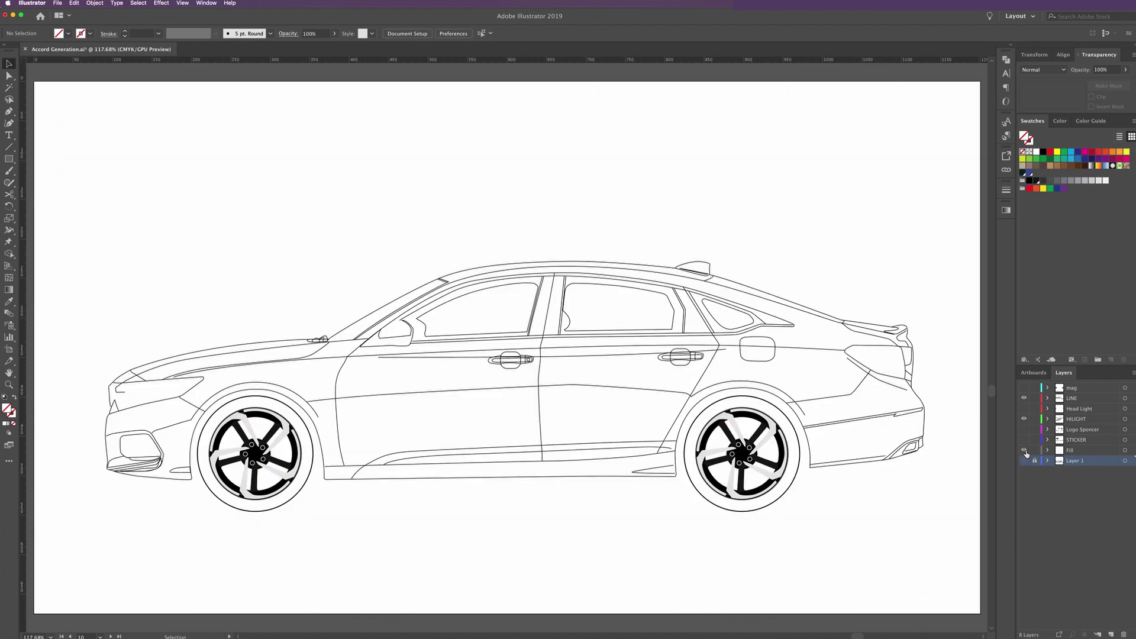
pyautogui.click(818, 316)
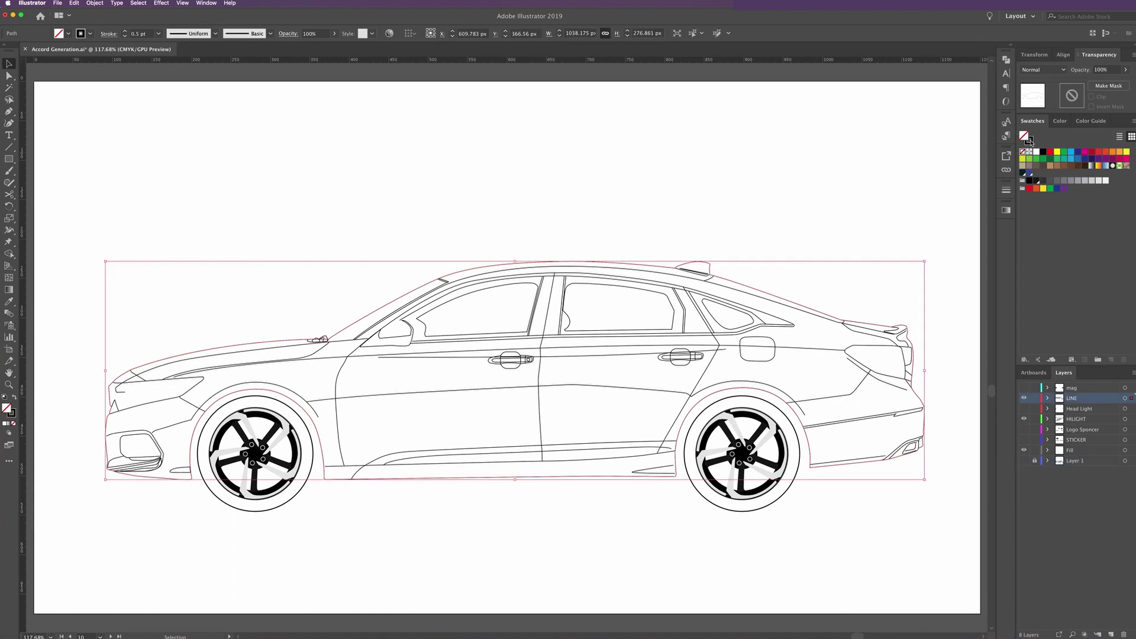
pyautogui.click(1034, 398)
pyautogui.click(1068, 451)
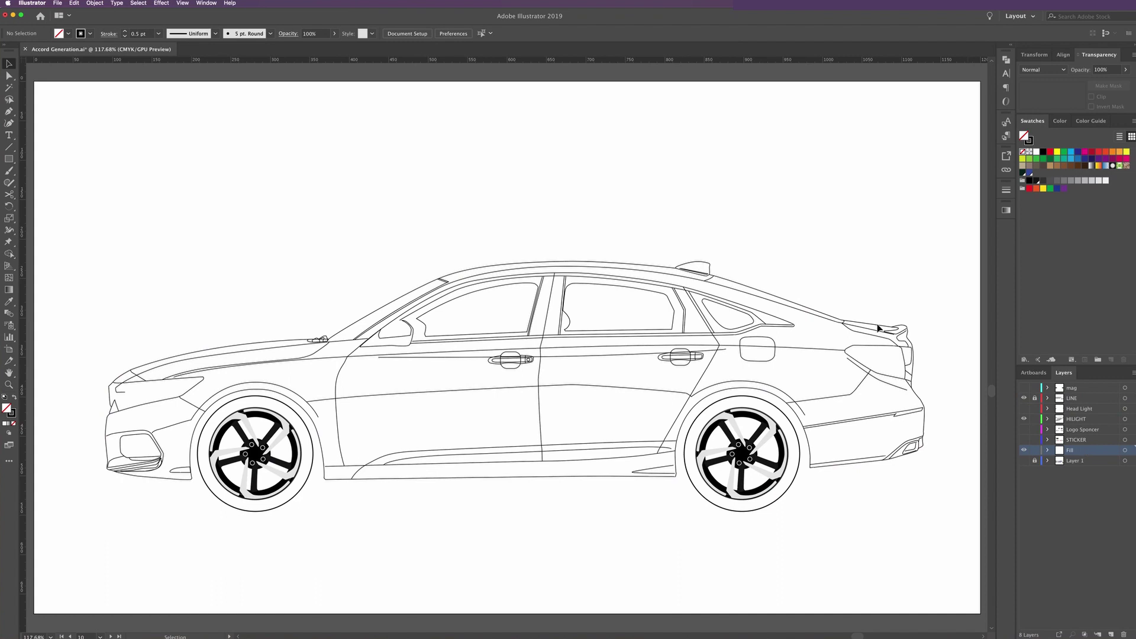
pyautogui.click(831, 320)
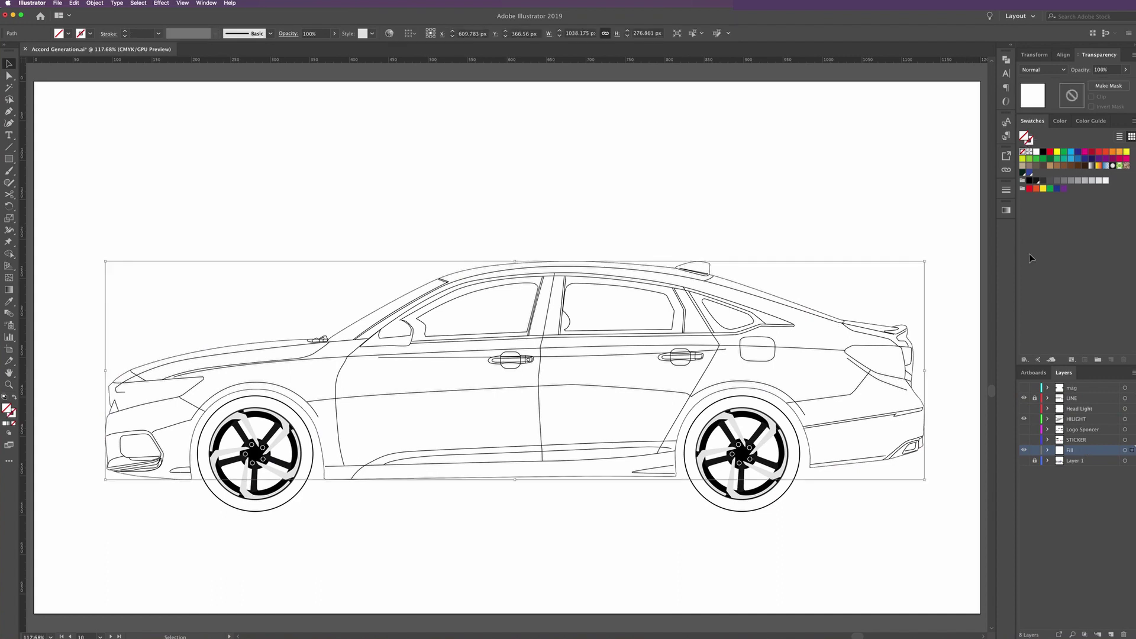
pyautogui.click(1105, 181)
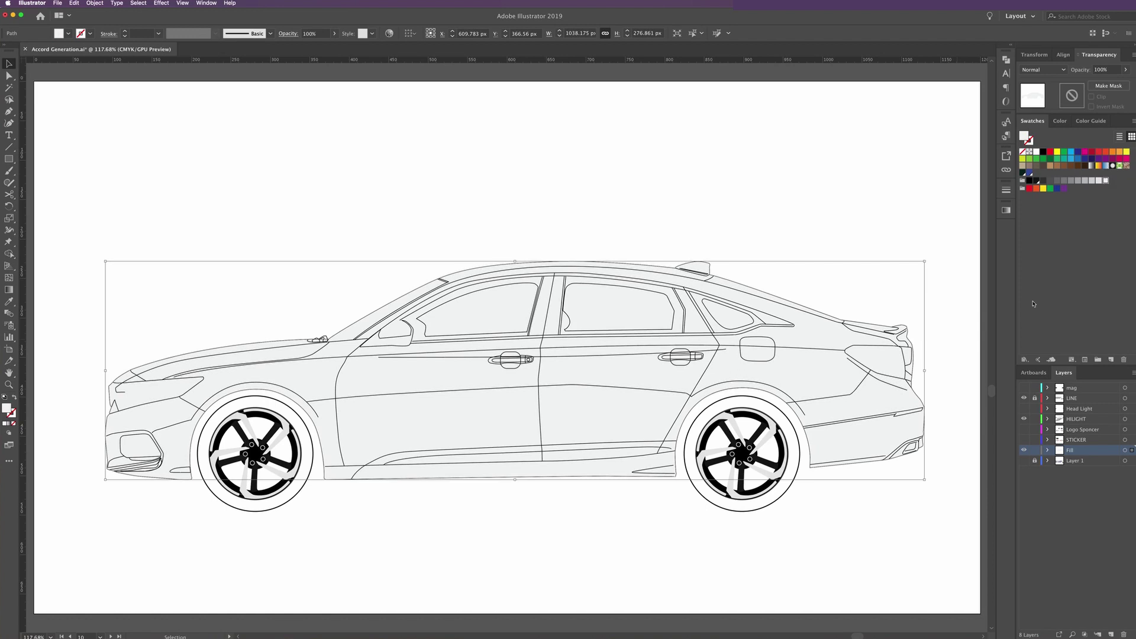
pyautogui.click(1034, 398)
pyautogui.click(824, 230)
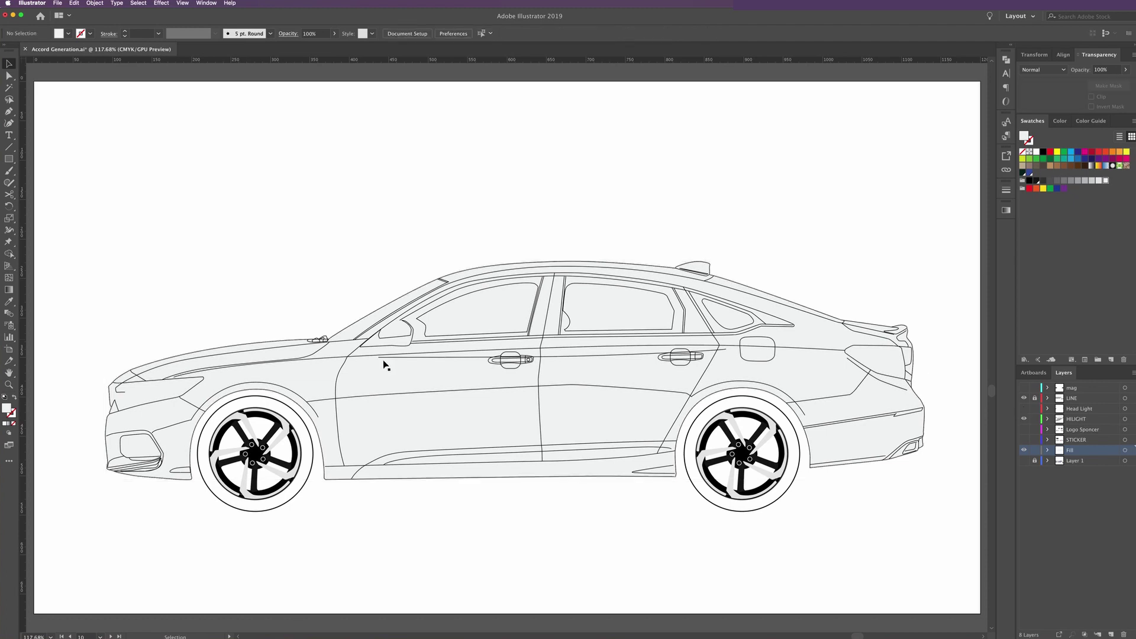
pyautogui.click(326, 404)
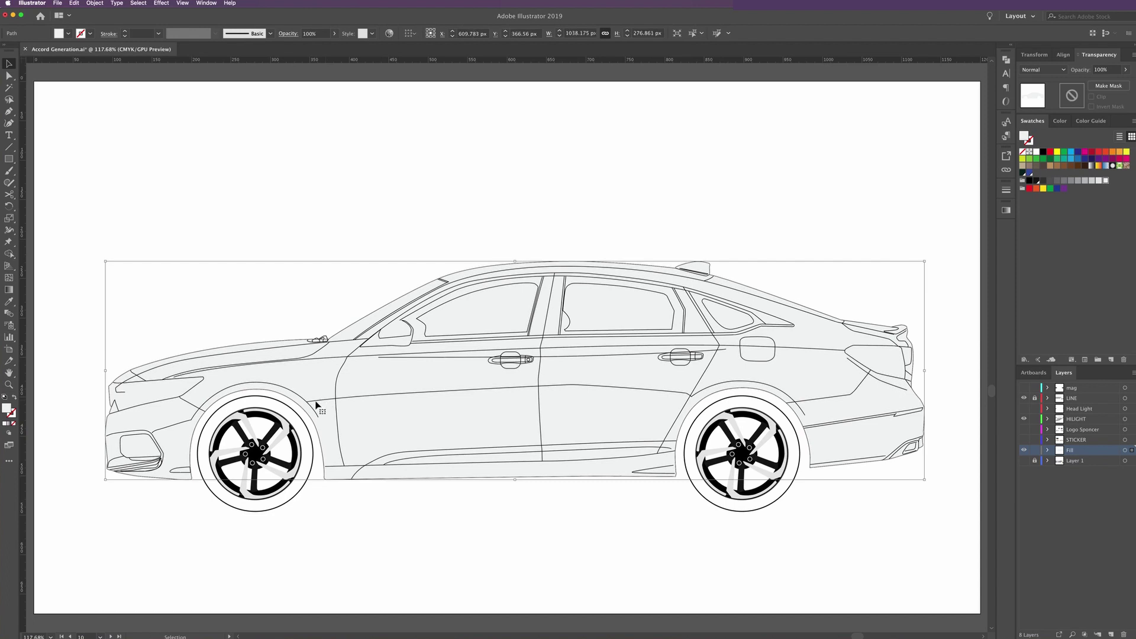
pyautogui.click(676, 391)
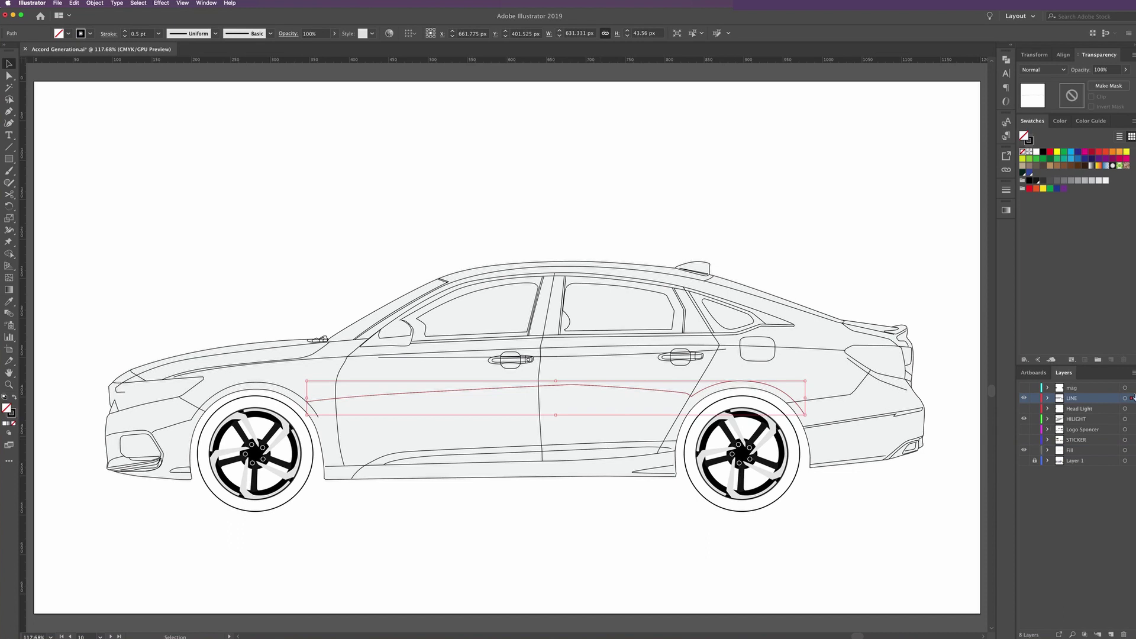
# Move the side body line and the front fender arch onto the HILIGHT layer
pyautogui.moveTo(1131, 399); pyautogui.dragTo(1131, 419)
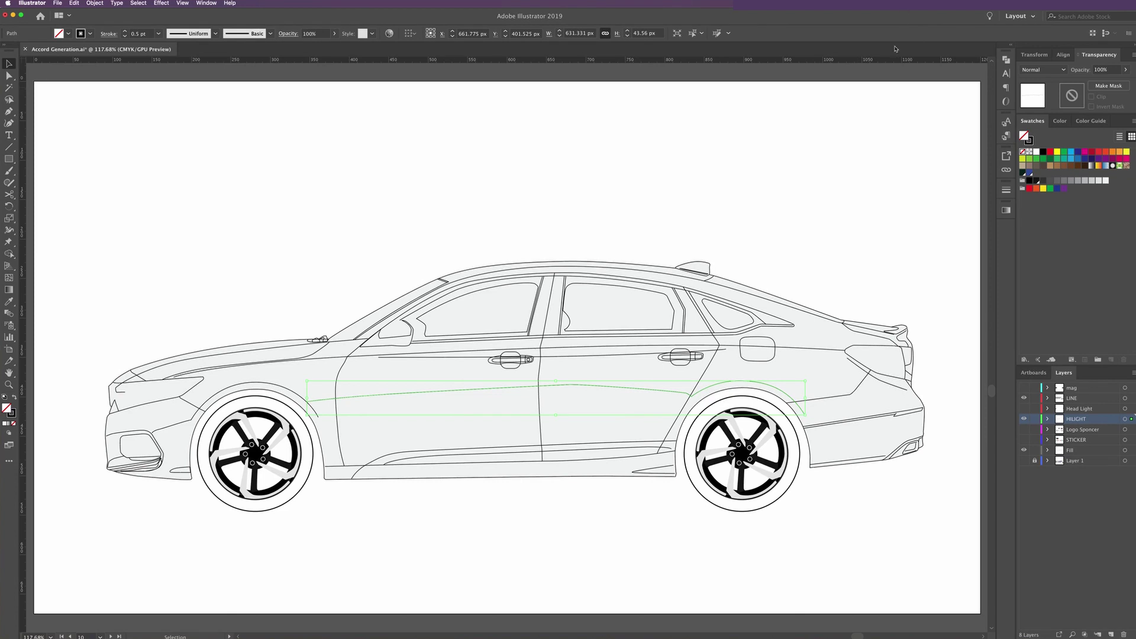
pyautogui.press('z')
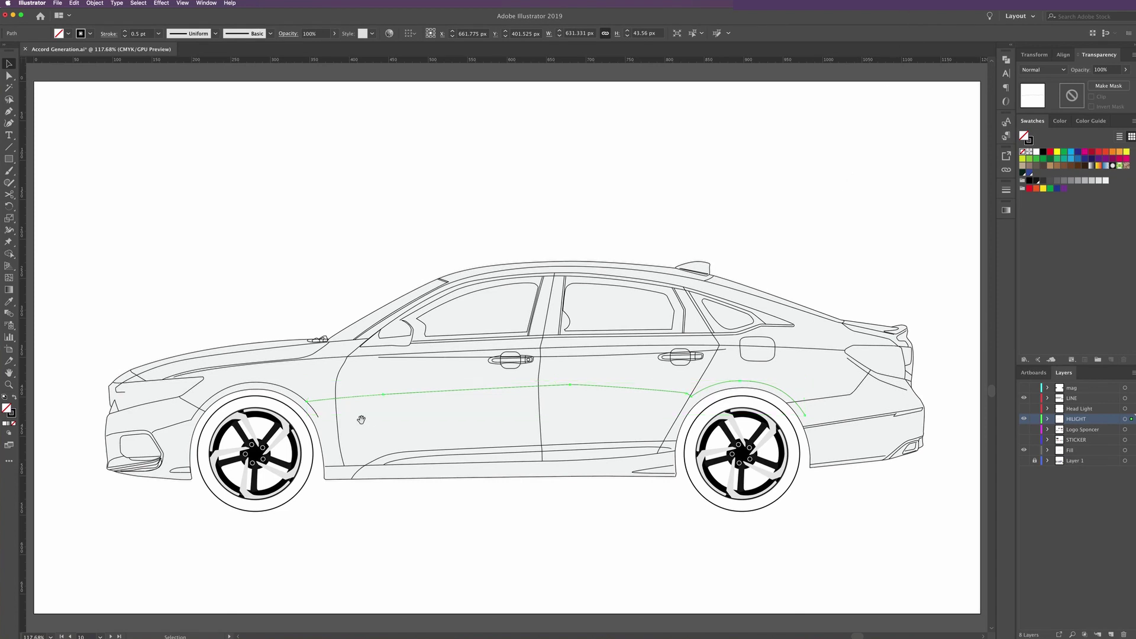
pyautogui.moveTo(362, 420)
pyautogui.mouseDown()
pyautogui.moveTo(387, 427)
pyautogui.moveTo(502, 400)
pyautogui.mouseUp()
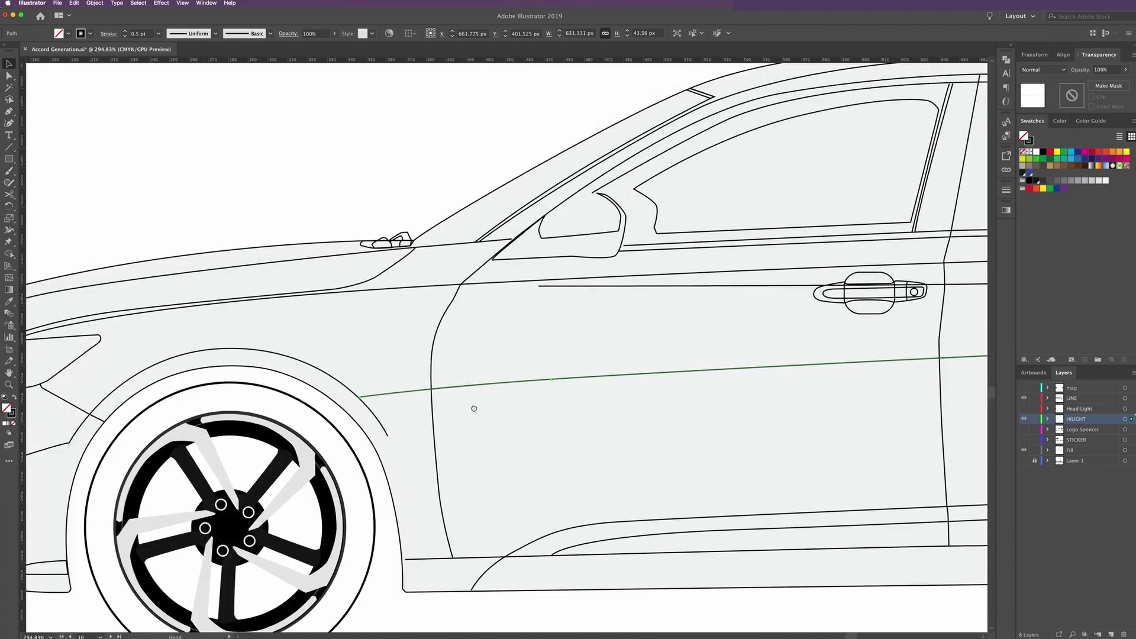
pyautogui.press('v')
pyautogui.click(498, 391)
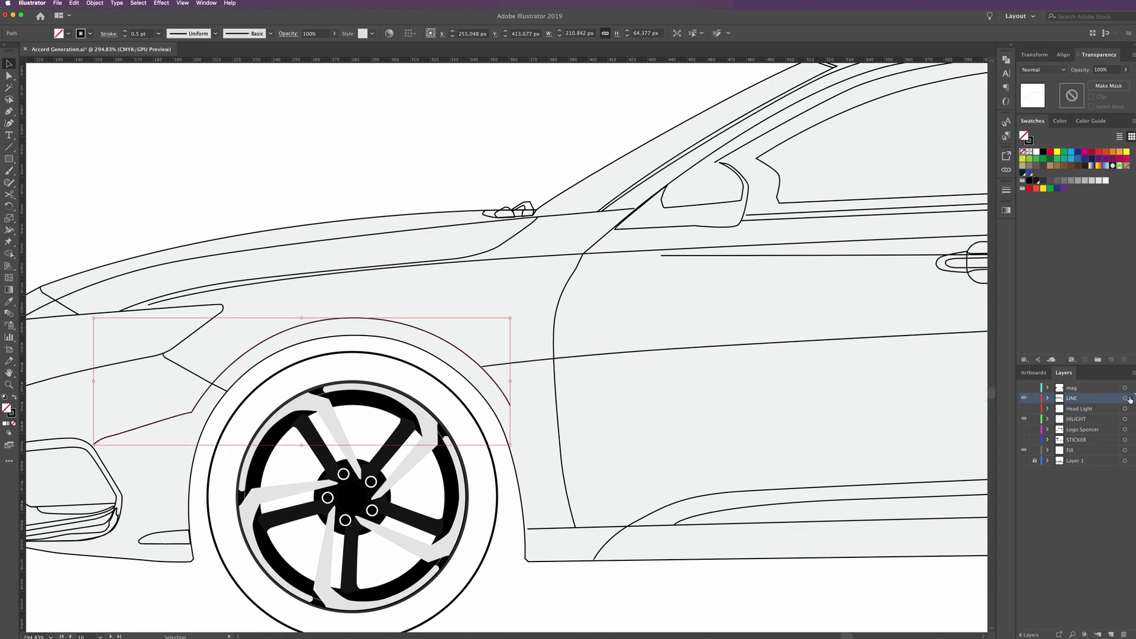
pyautogui.moveTo(1130, 399); pyautogui.dragTo(1130, 419)
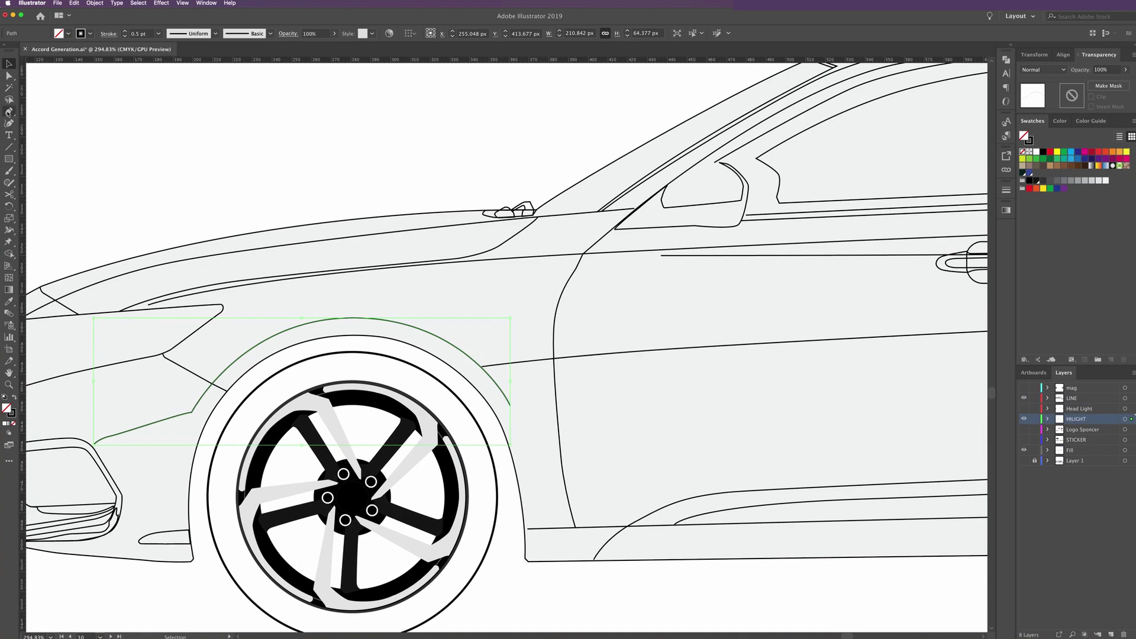
# Cut the fender arch near its rear end with Scissors and delete the tail
pyautogui.click(9, 111)
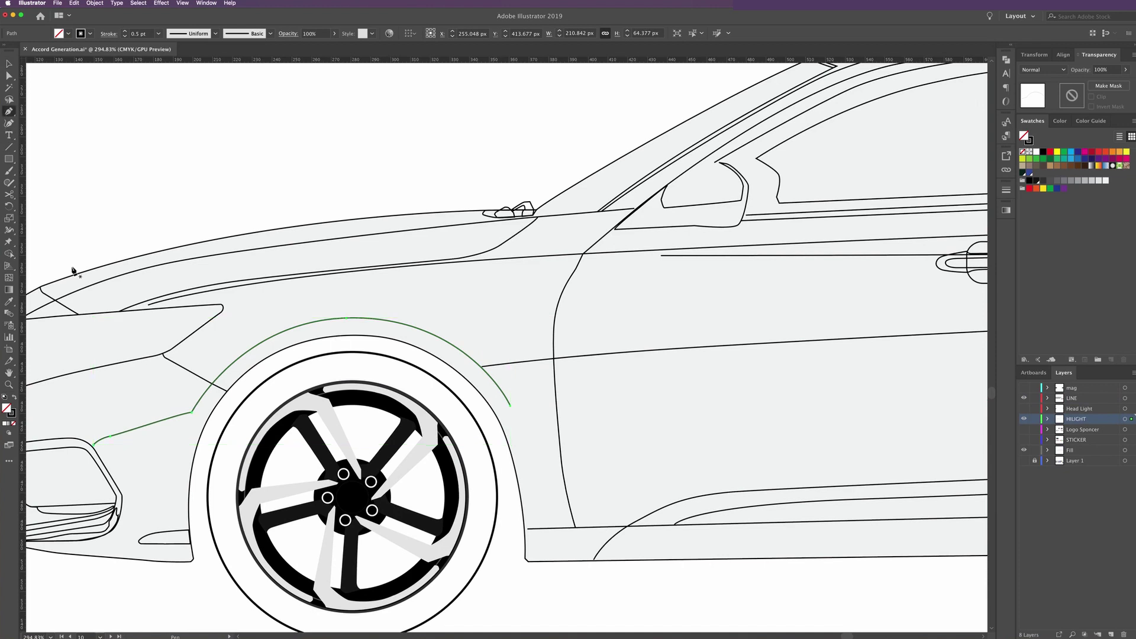
pyautogui.click(9, 195)
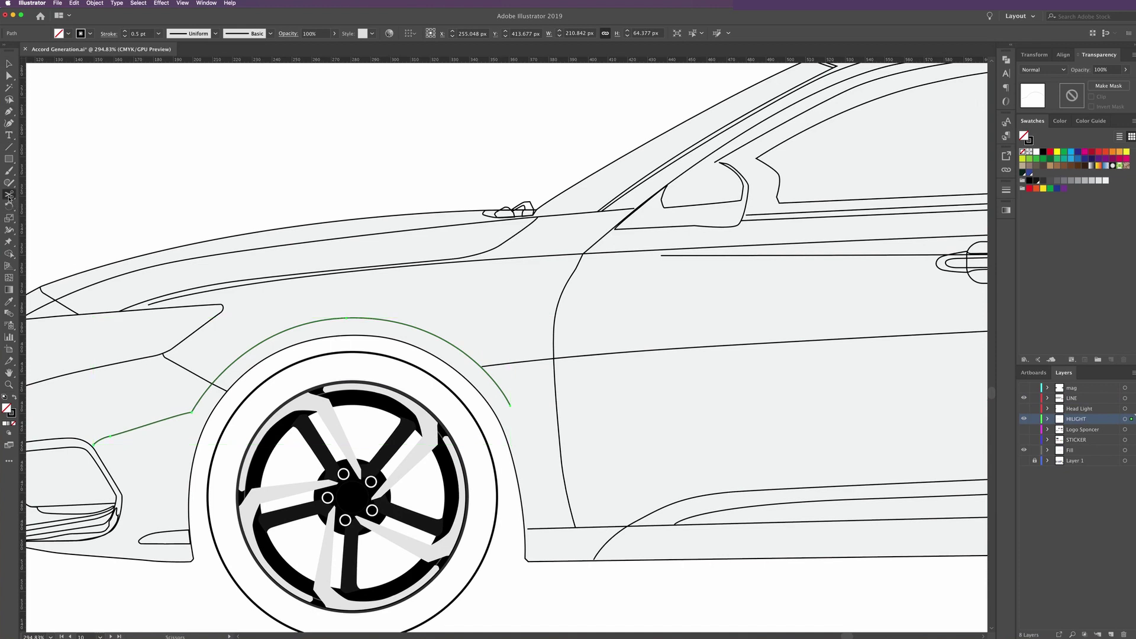
pyautogui.click(481, 367)
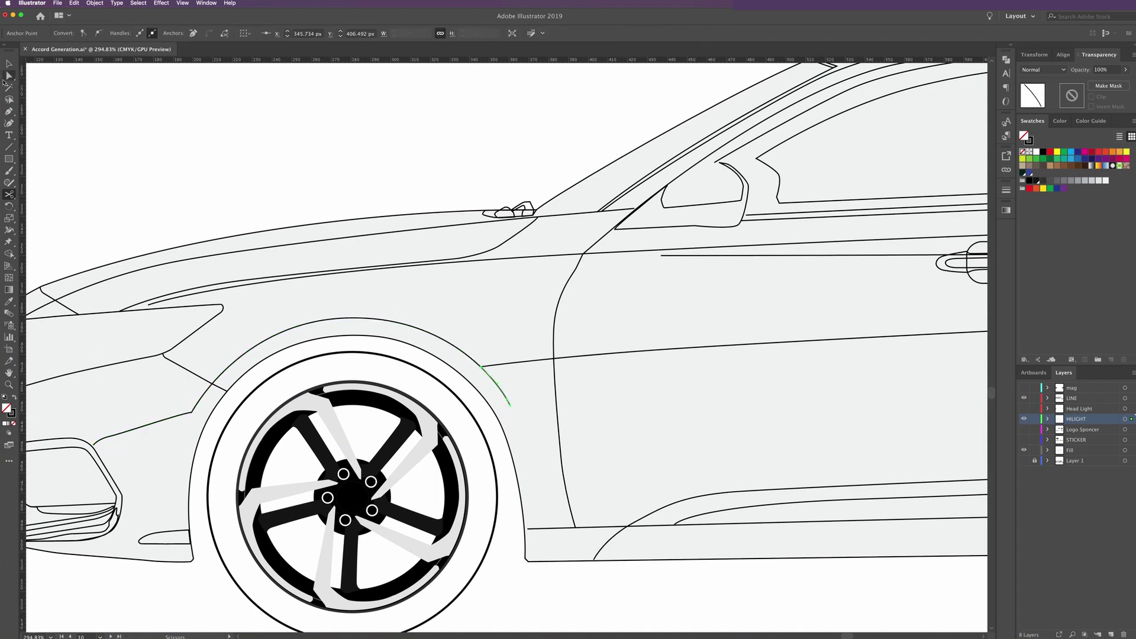
pyautogui.press('Delete')
pyautogui.click(8, 75)
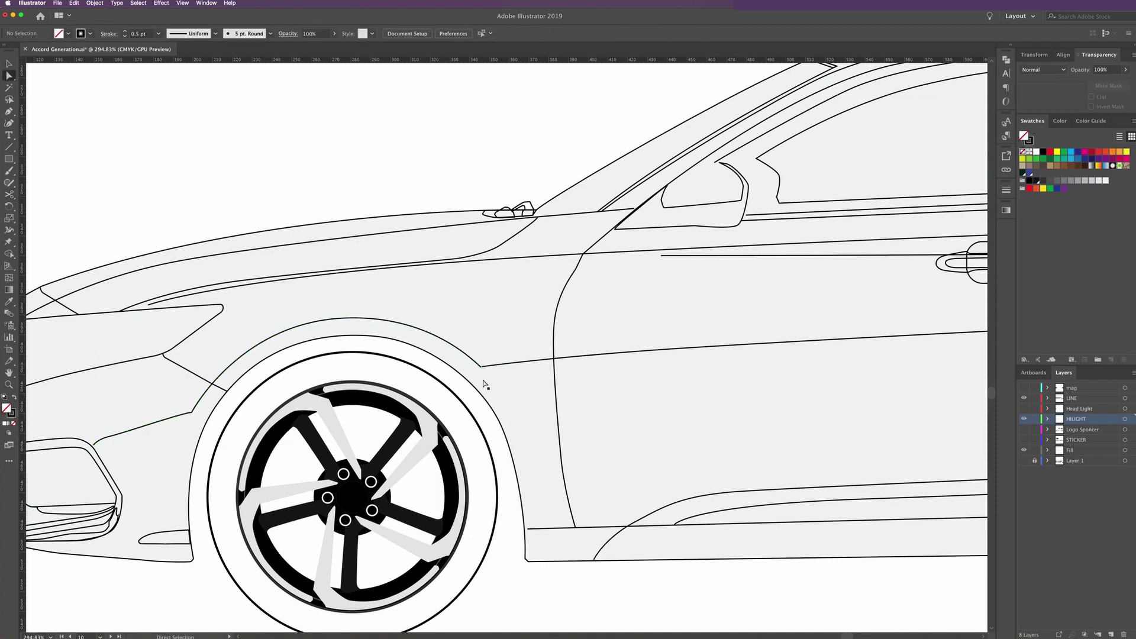
# Lock the Fill layer and direct-select the green highlight path
pyautogui.click(1035, 450)
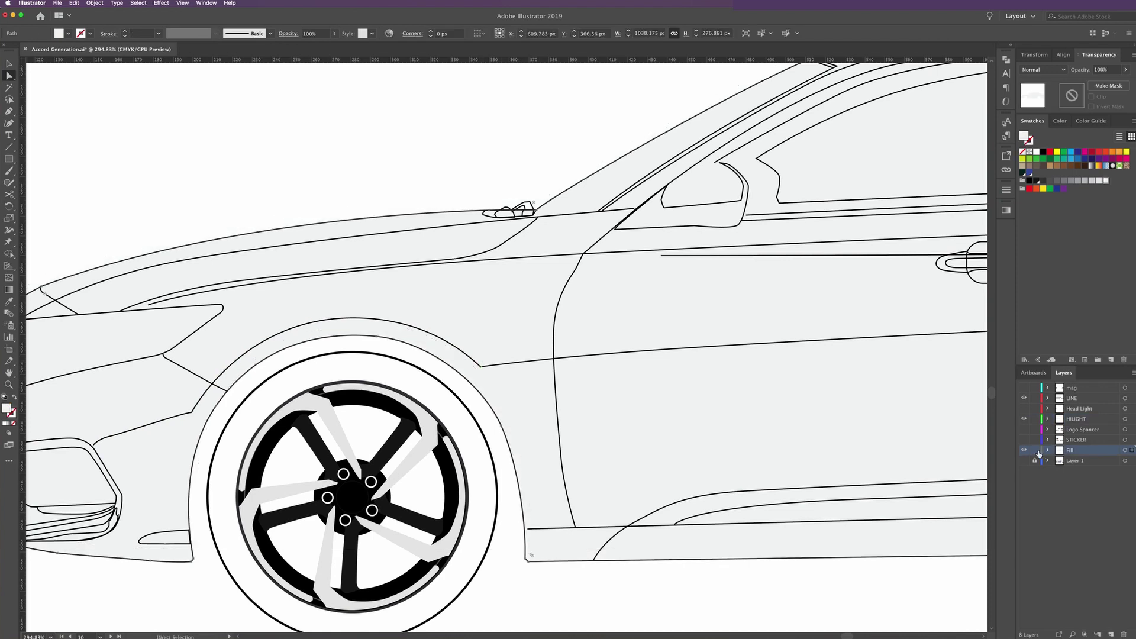
pyautogui.click(489, 372)
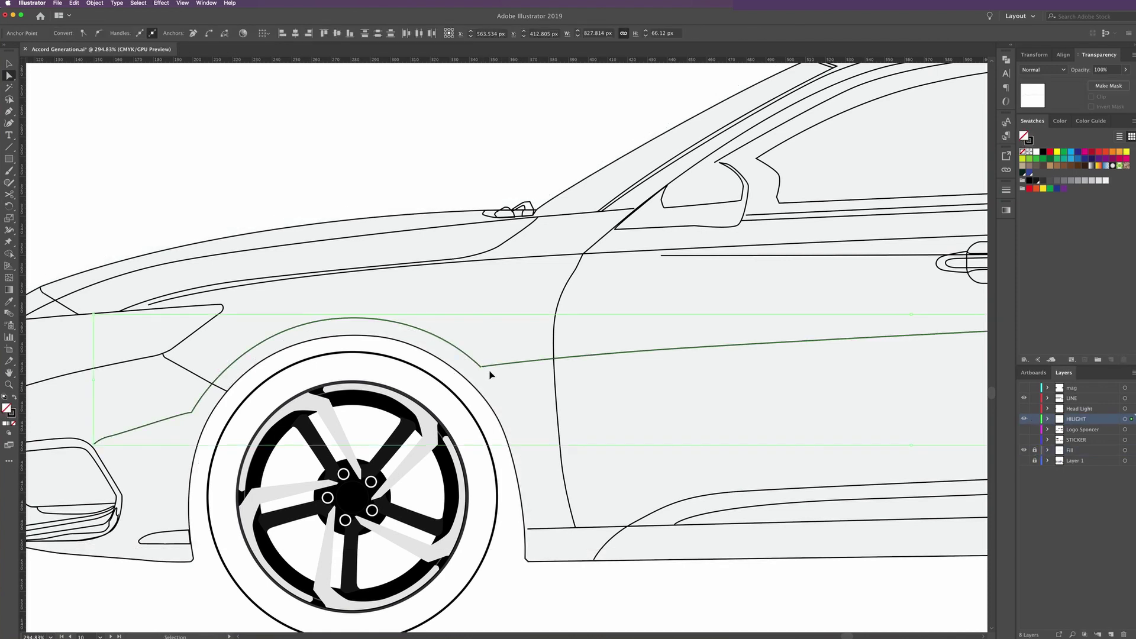
pyautogui.press('a')
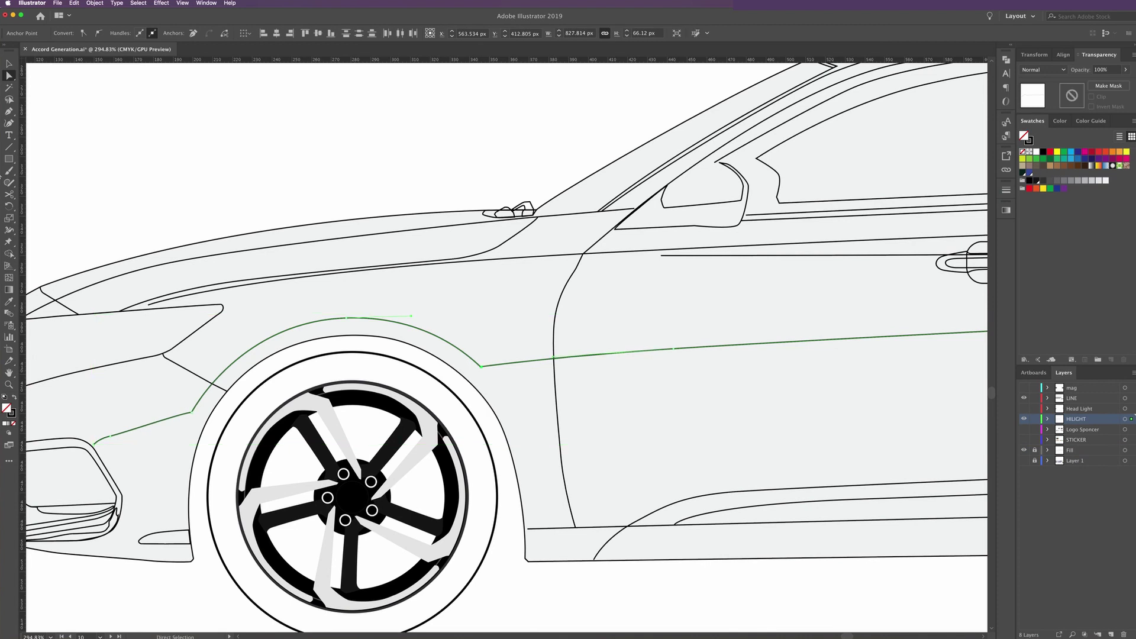
# Continue the highlight with the Pen down around the headlight and along the bumper
pyautogui.press('p')
pyautogui.moveTo(190, 464); pyautogui.dragTo(225, 440)
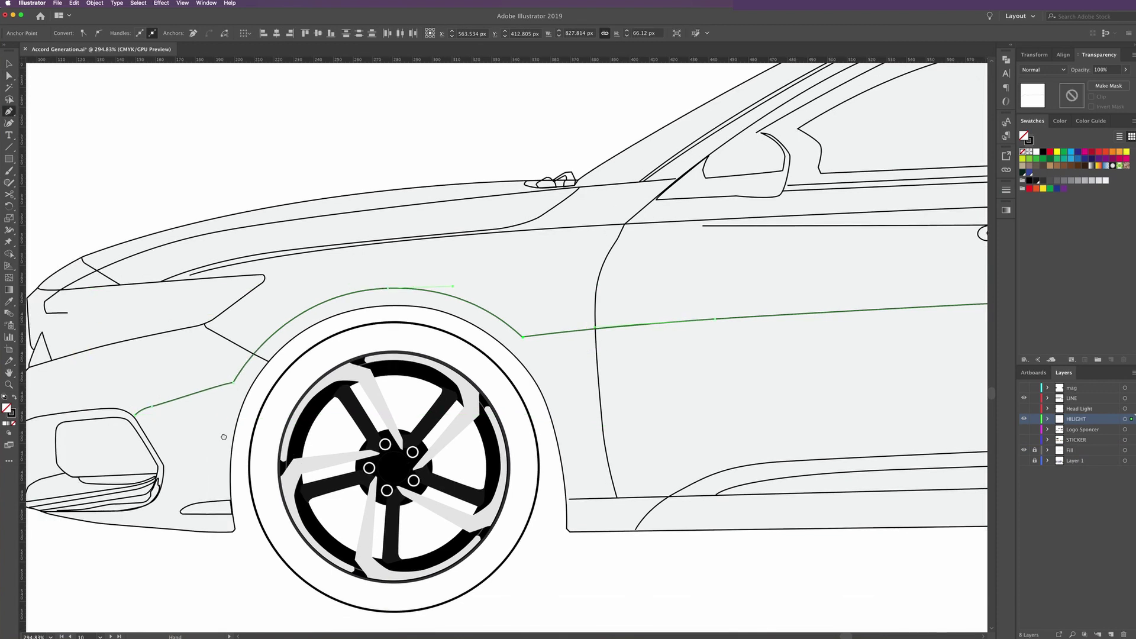
pyautogui.click(149, 426)
pyautogui.moveTo(186, 448); pyautogui.dragTo(272, 387)
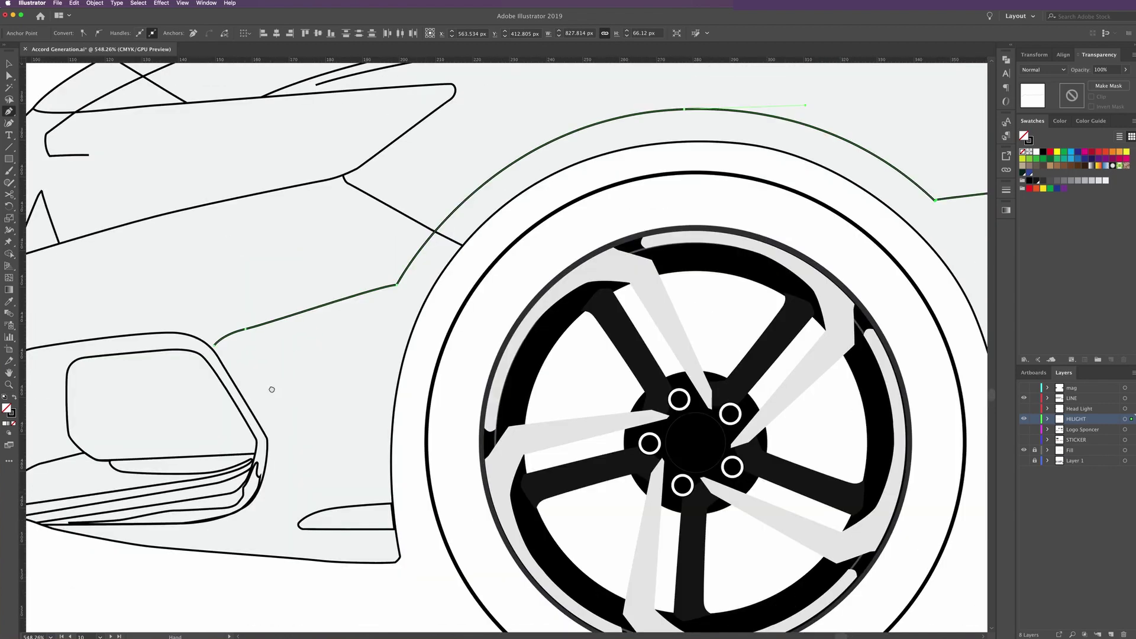
pyautogui.click(214, 347)
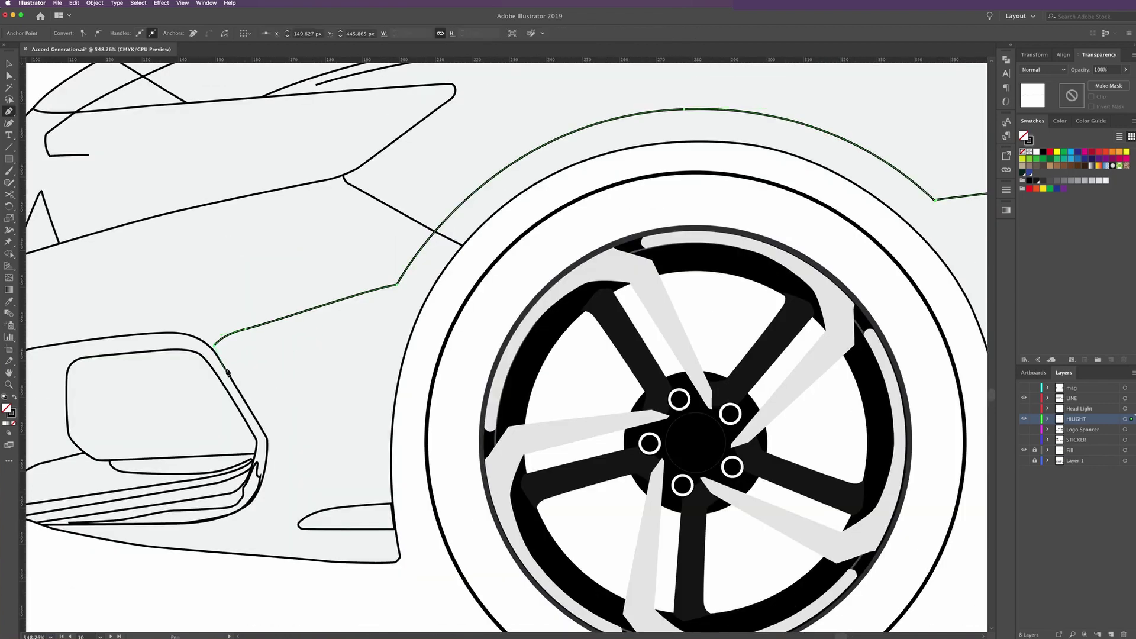
pyautogui.click(265, 439)
pyautogui.scroll(-3, 266, 440)
pyautogui.hscroll(-3, 265, 440)
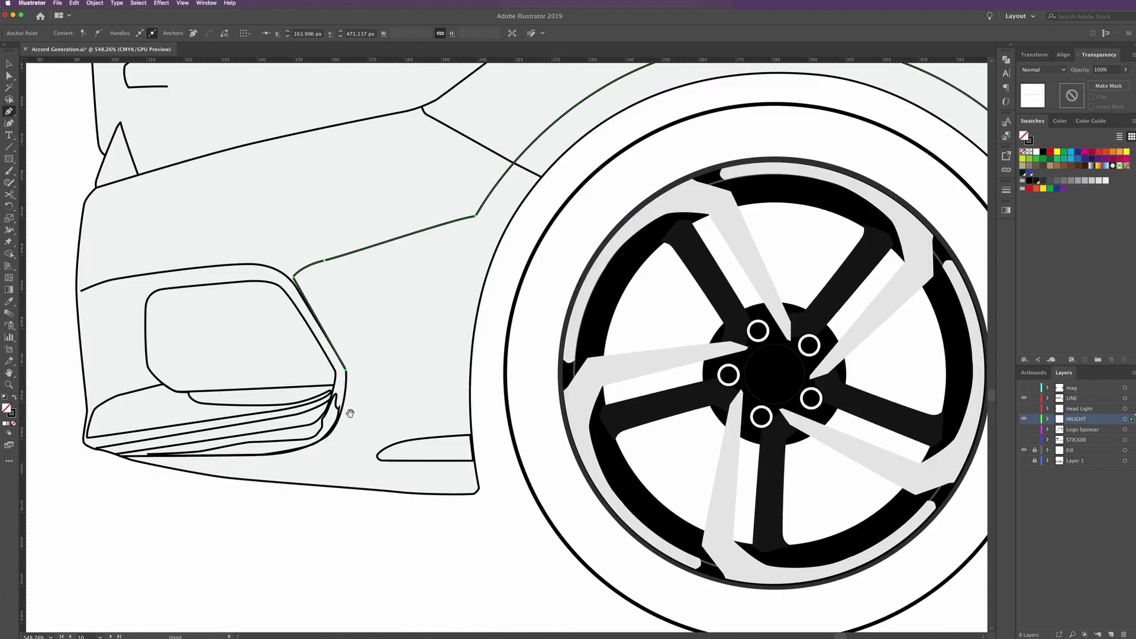
pyautogui.click(325, 441)
pyautogui.moveTo(325, 443); pyautogui.dragTo(225, 460)
pyautogui.moveTo(147, 456); pyautogui.dragTo(125, 461)
pyautogui.click(124, 457)
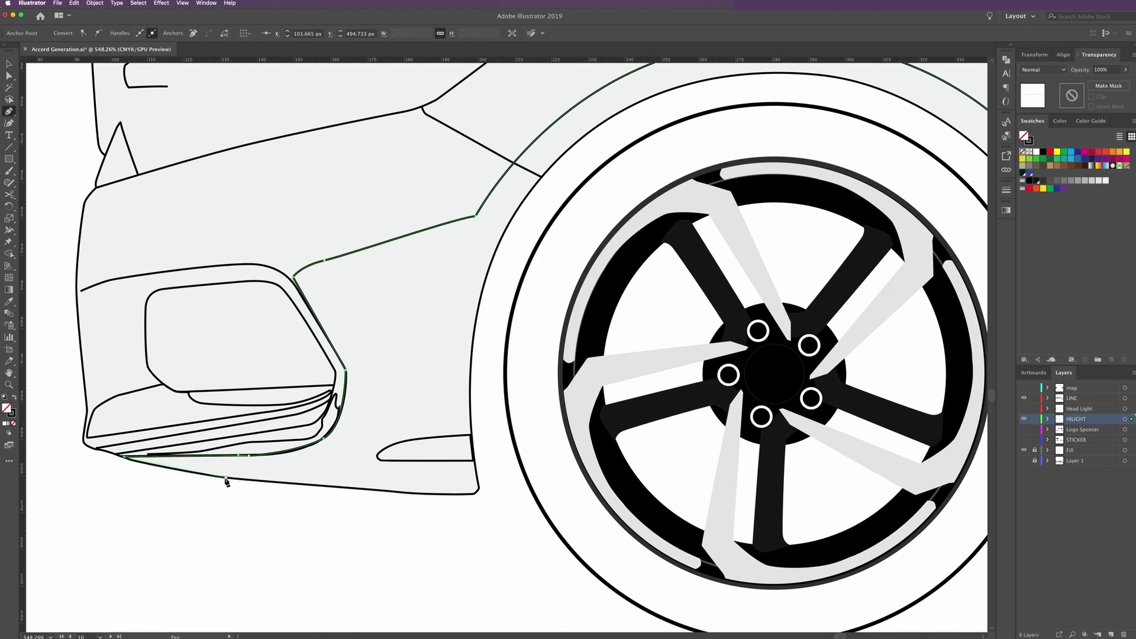
# Draw a new highlight path along the front bumper's lower edge to its right corner
pyautogui.click(227, 478)
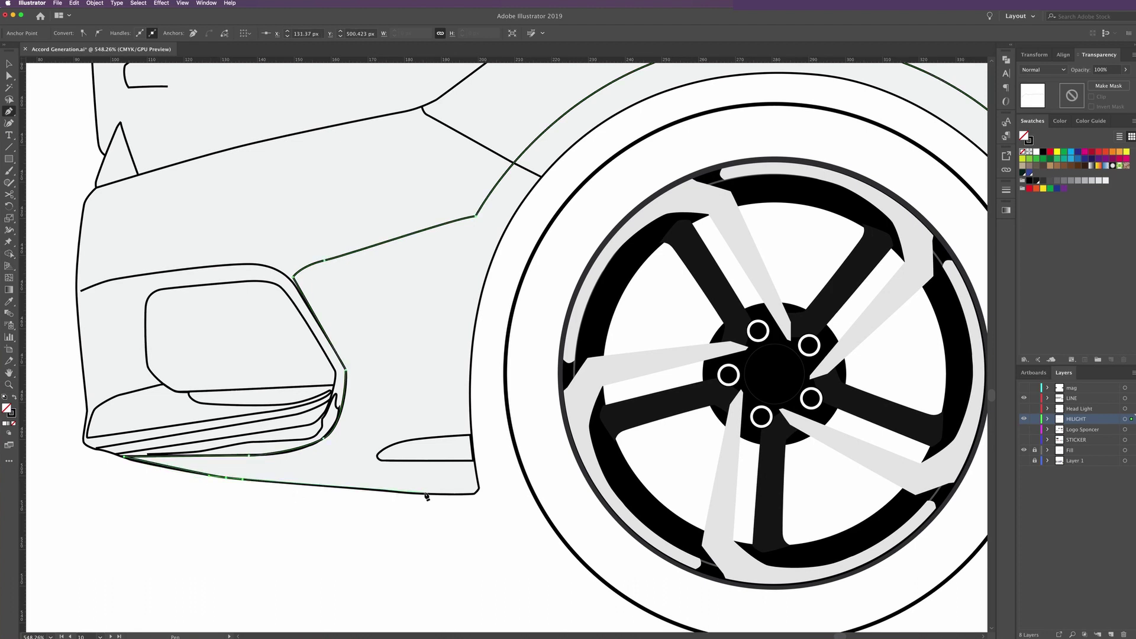
pyautogui.click(424, 493)
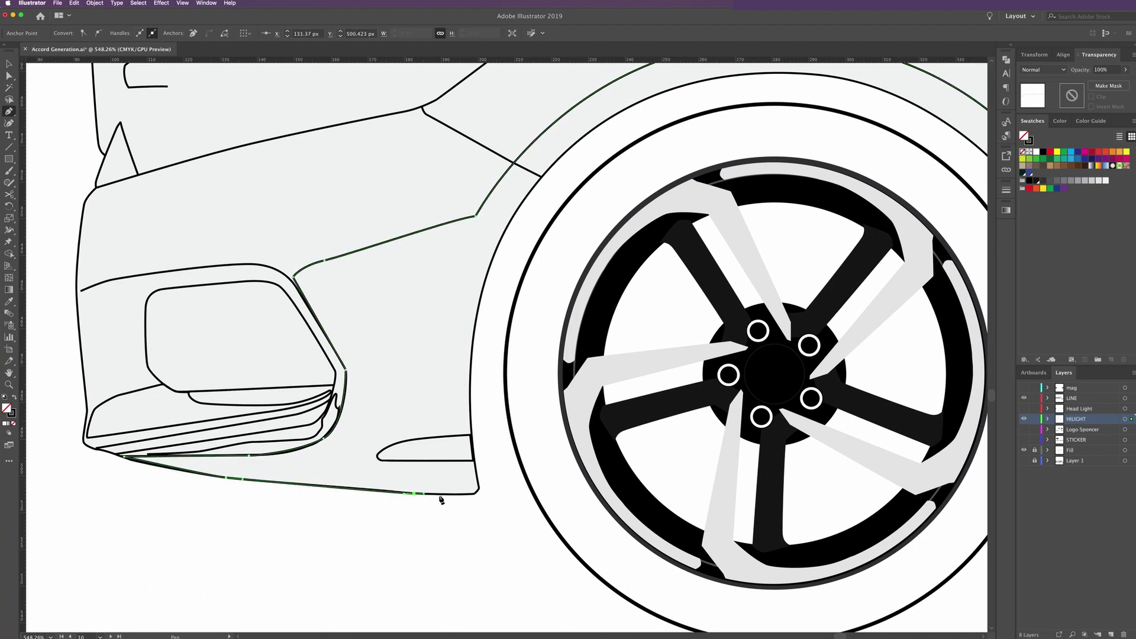
pyautogui.click(476, 494)
pyautogui.hotkey('ctrl', 'space')
# Carry the highlight along the underbody to the rear bumper corner, curving it upward
pyautogui.keyDown('ctrl'); pyautogui.keyDown('alt'); pyautogui.click(493, 485); pyautogui.keyUp('alt'); pyautogui.keyUp('ctrl')
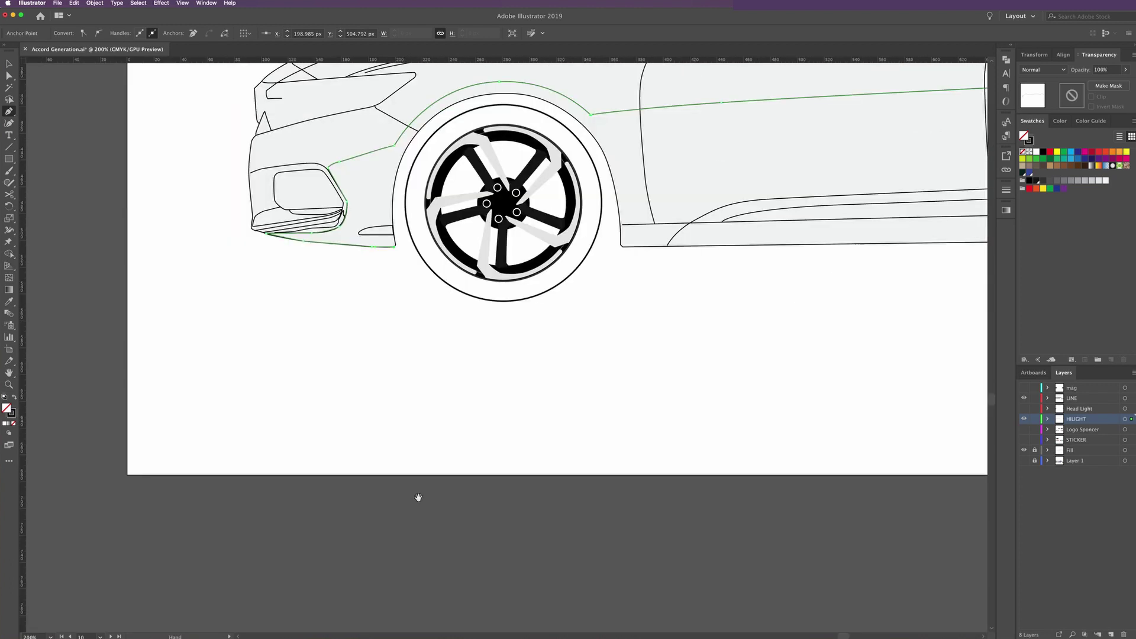
pyautogui.moveTo(458, 392); pyautogui.dragTo(392, 509)
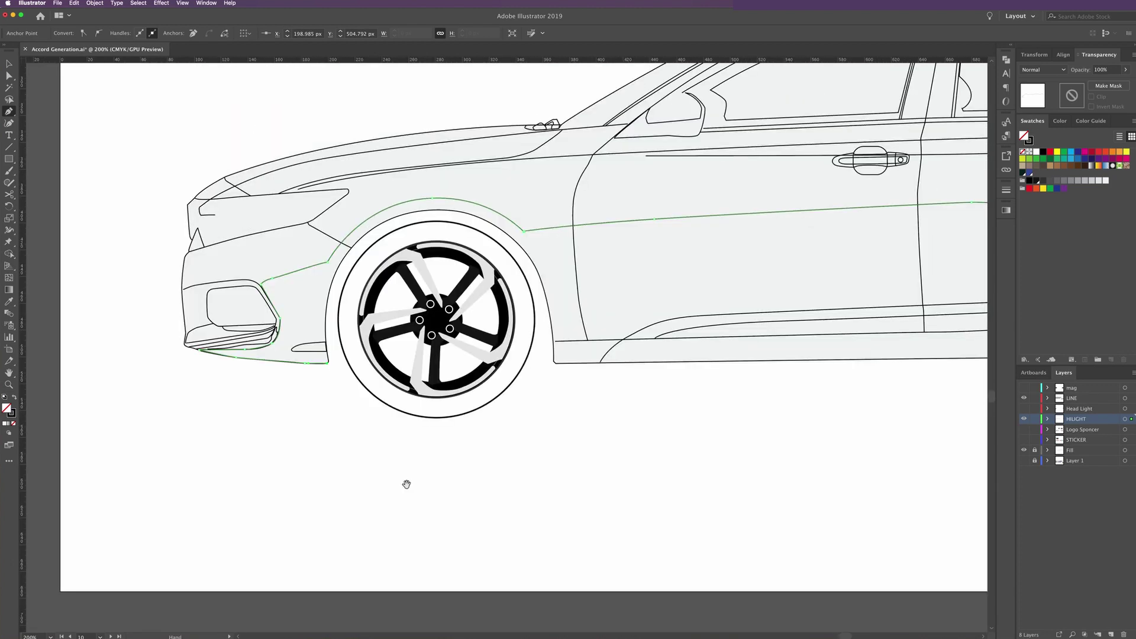
pyautogui.moveTo(649, 417); pyautogui.dragTo(621, 423)
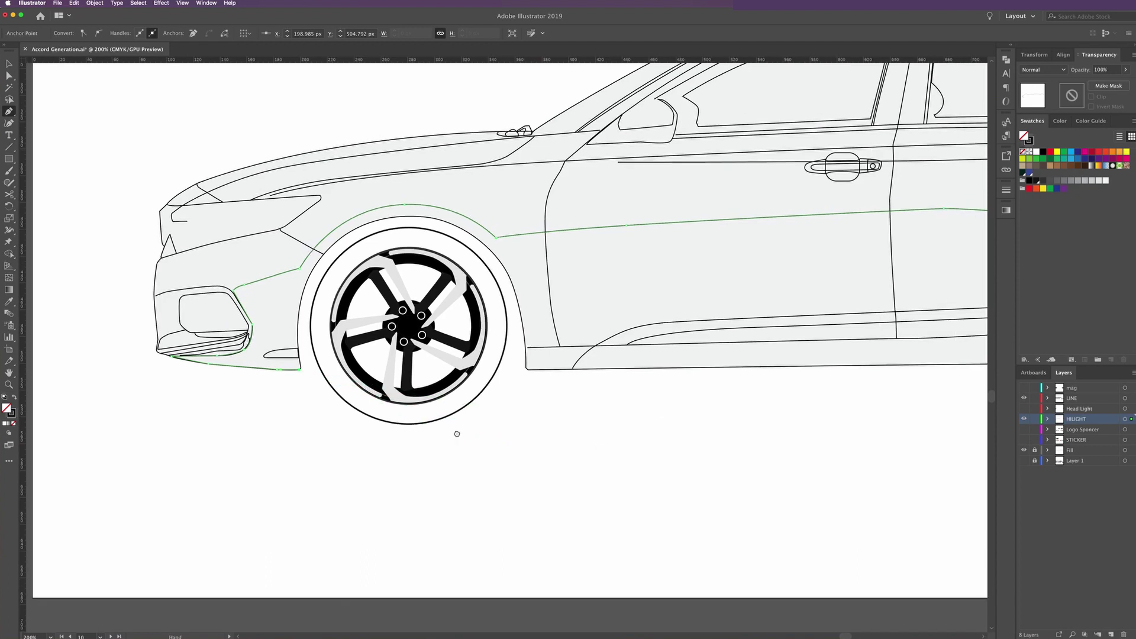
pyautogui.hscroll(10, 457, 434)
pyautogui.hscroll(4, 626, 426)
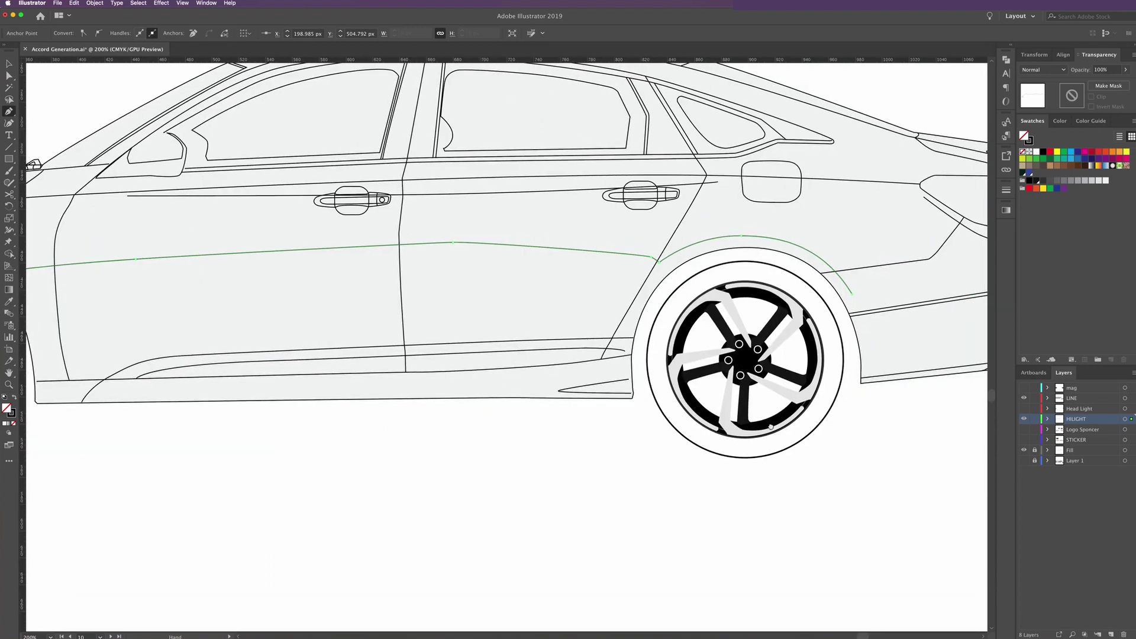
pyautogui.hscroll(1, 720, 432)
pyautogui.hscroll(3, 720, 431)
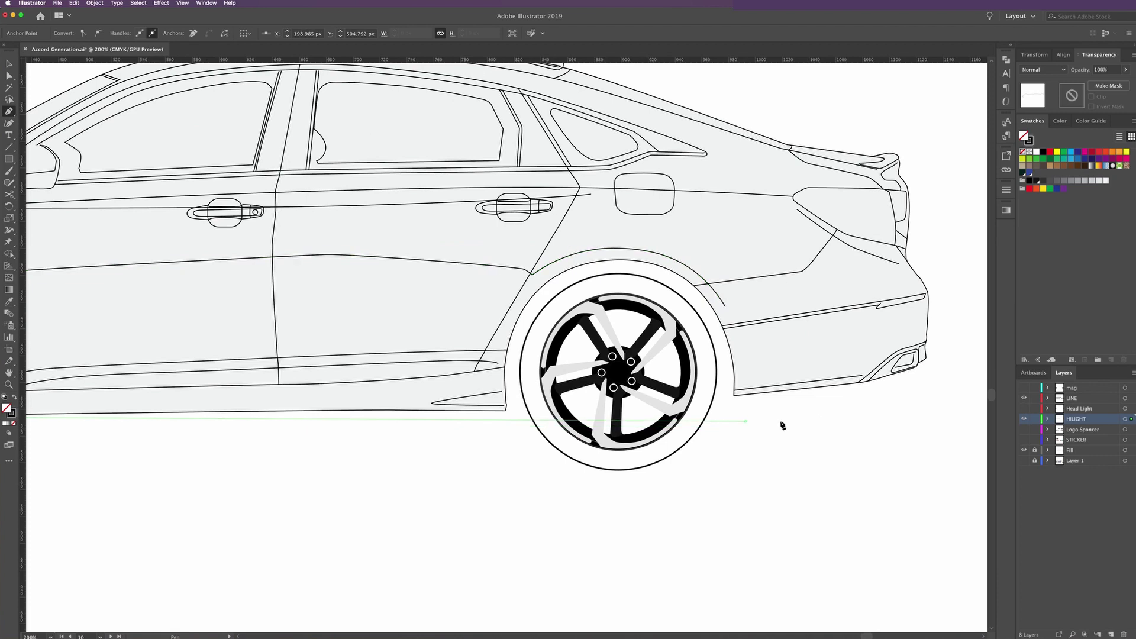
pyautogui.click(926, 383)
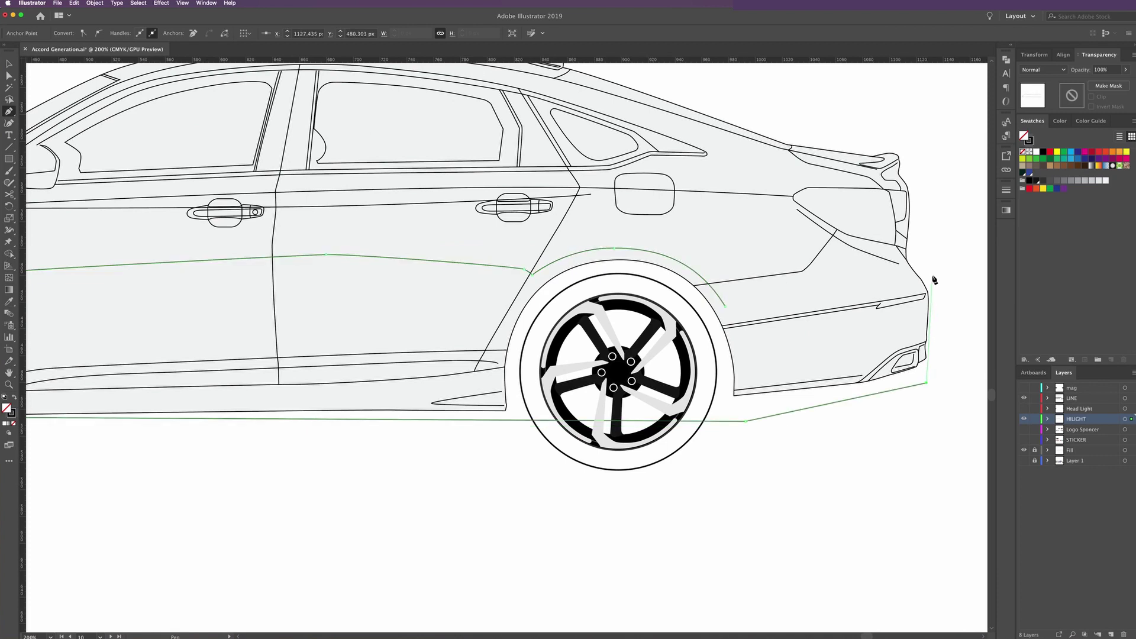
pyautogui.moveTo(935, 285); pyautogui.dragTo(929, 270)
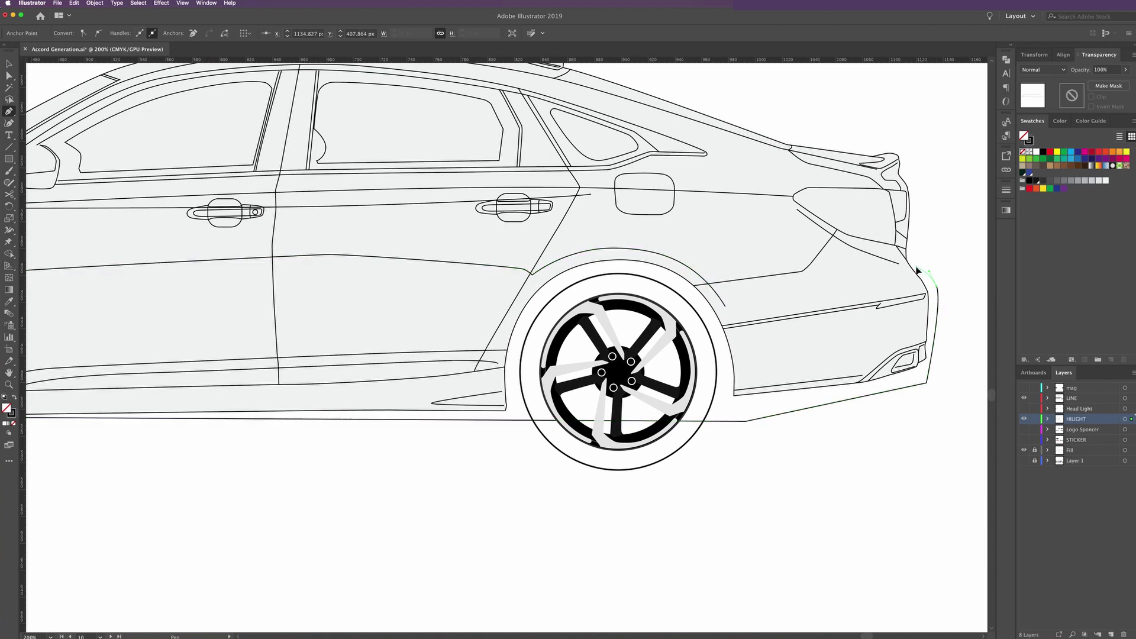
# Extend the highlight up the rear corner and forward along the trunk edge toward the rear wheel arch
pyautogui.click(916, 267)
pyautogui.moveTo(894, 264); pyautogui.dragTo(852, 254)
pyautogui.click(835, 246)
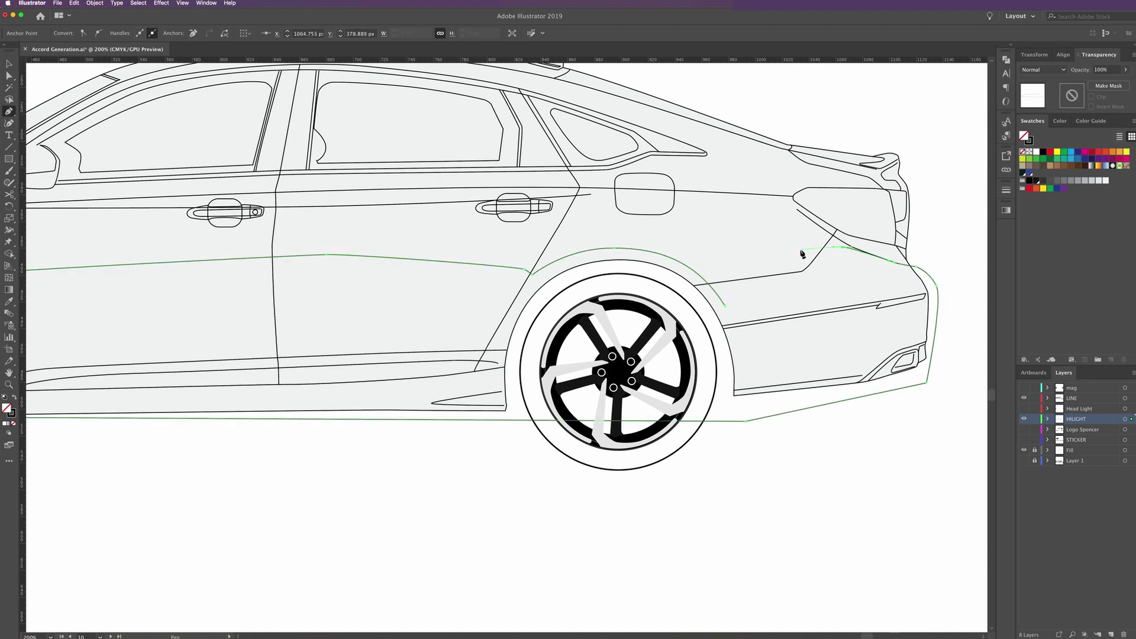
pyautogui.click(801, 250)
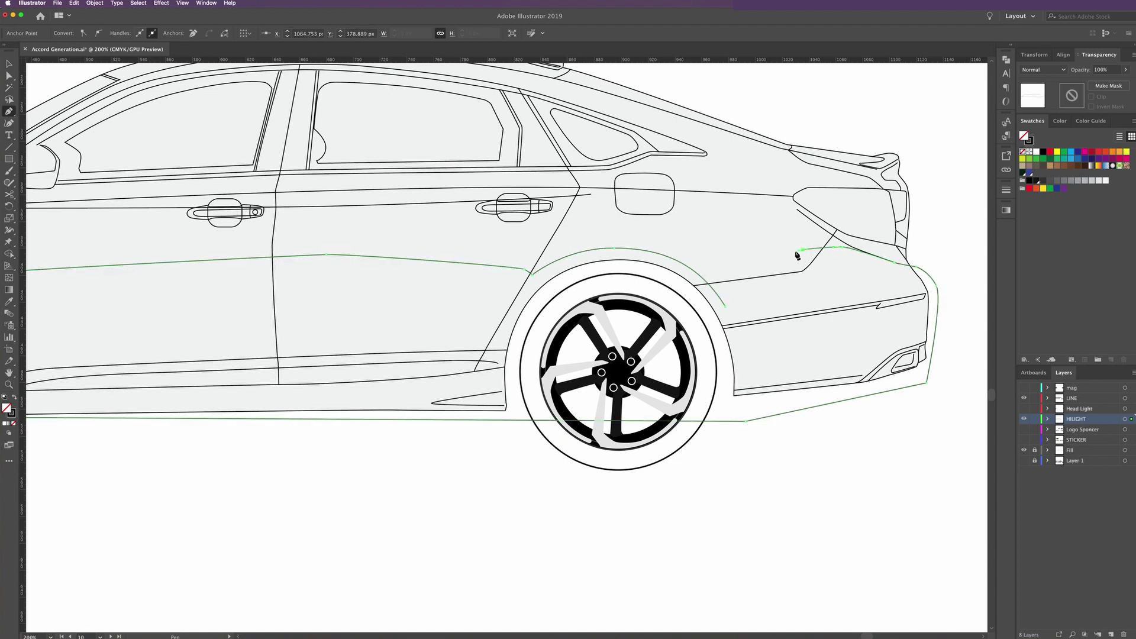
pyautogui.click(716, 270)
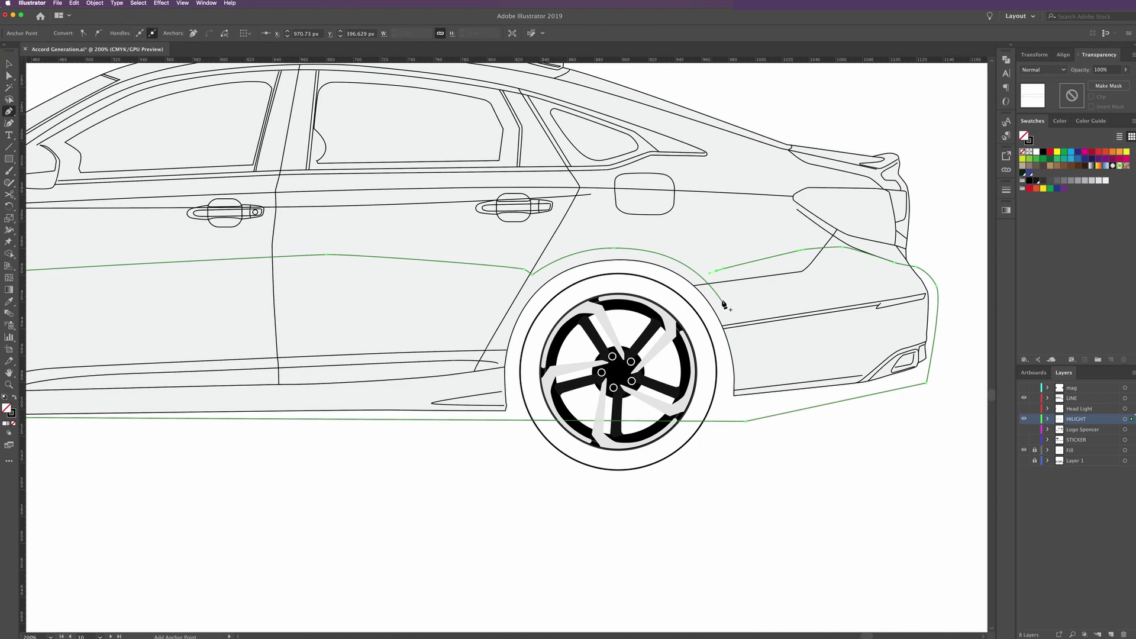
# Add an anchor to the highlight outline by the rear arch and drag it up-left toward the arch
pyautogui.click(722, 307)
pyautogui.click(10, 64)
pyautogui.click(488, 254)
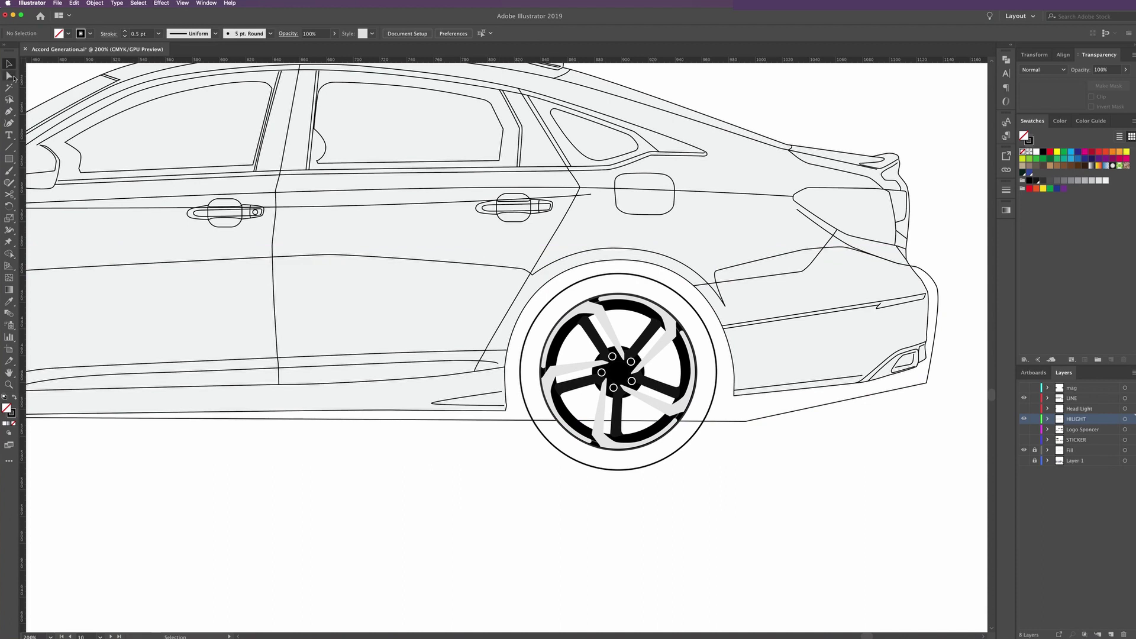
pyautogui.click(9, 75)
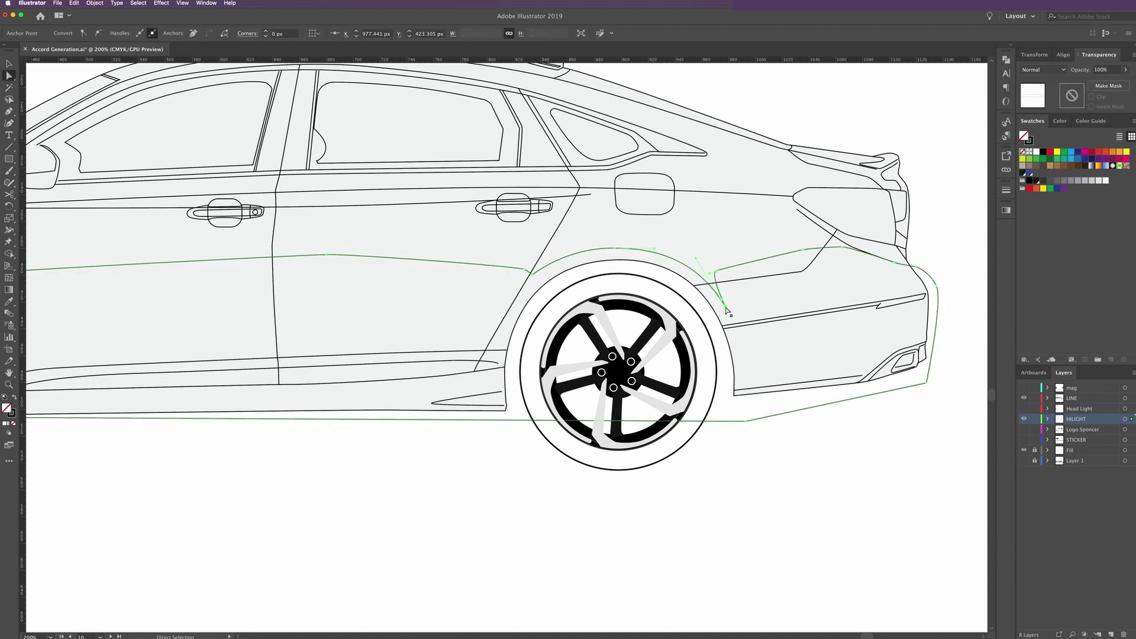
pyautogui.click(727, 308)
pyautogui.moveTo(714, 288); pyautogui.dragTo(713, 289)
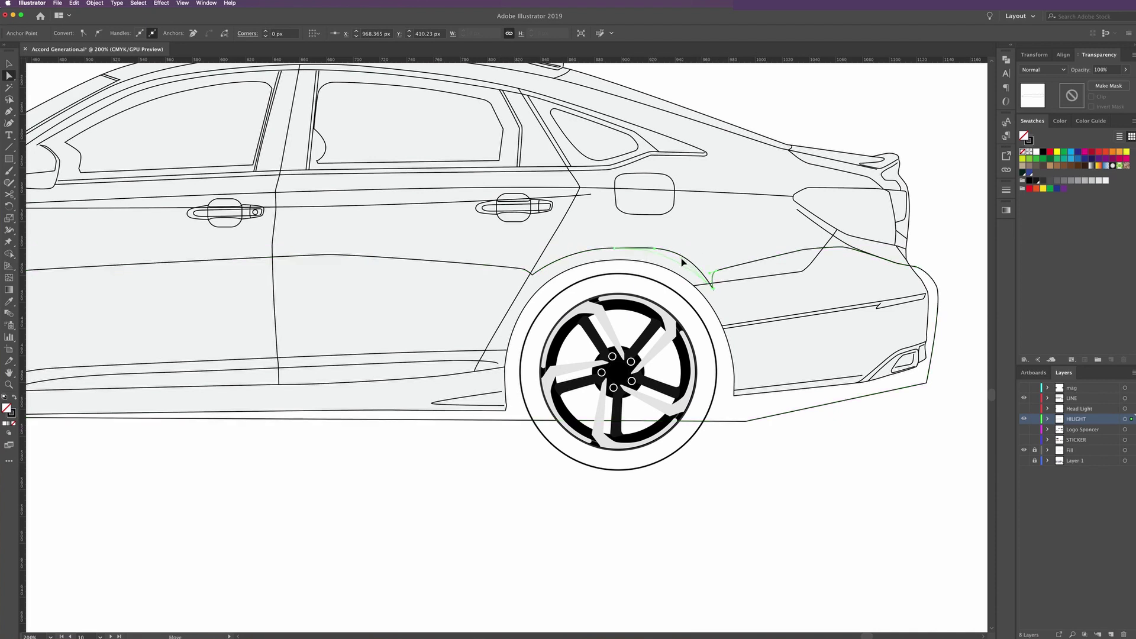
pyautogui.moveTo(680, 257); pyautogui.dragTo(682, 258)
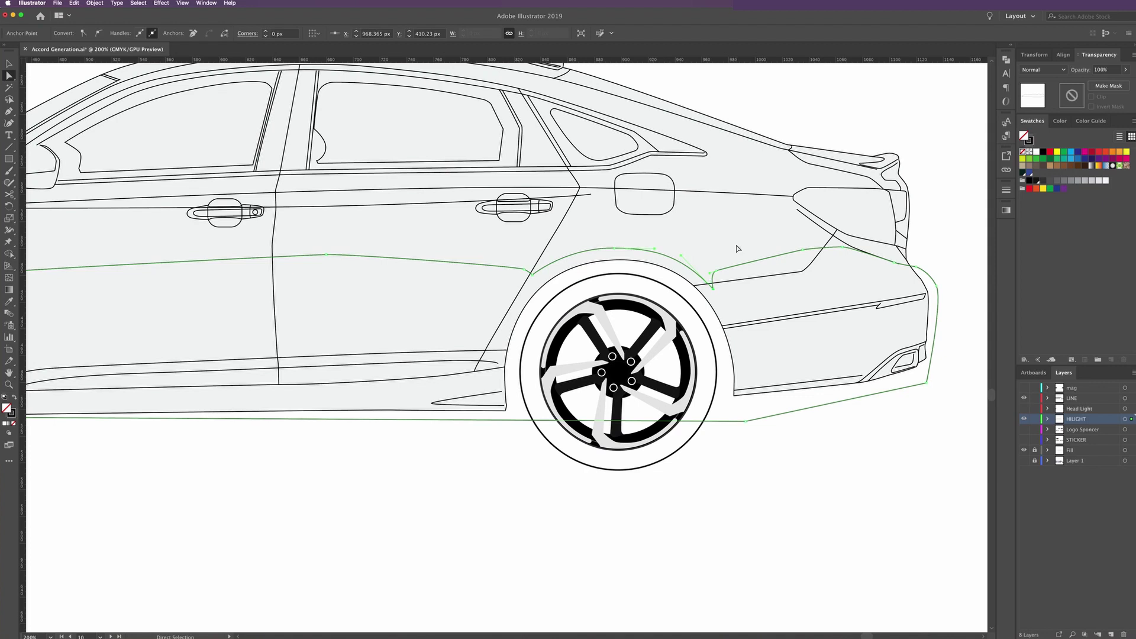
pyautogui.click(738, 248)
pyautogui.press('v')
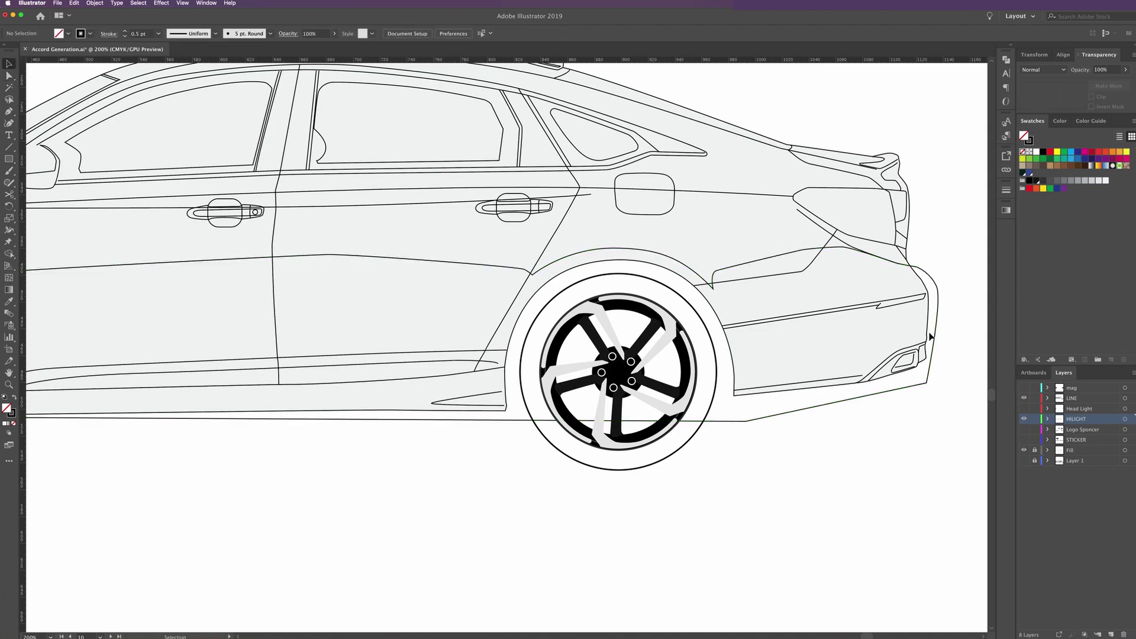
# Briefly unlock the Fill layer to select the car body fill path, then relock it
pyautogui.click(1035, 451)
pyautogui.press('a')
pyautogui.click(878, 339)
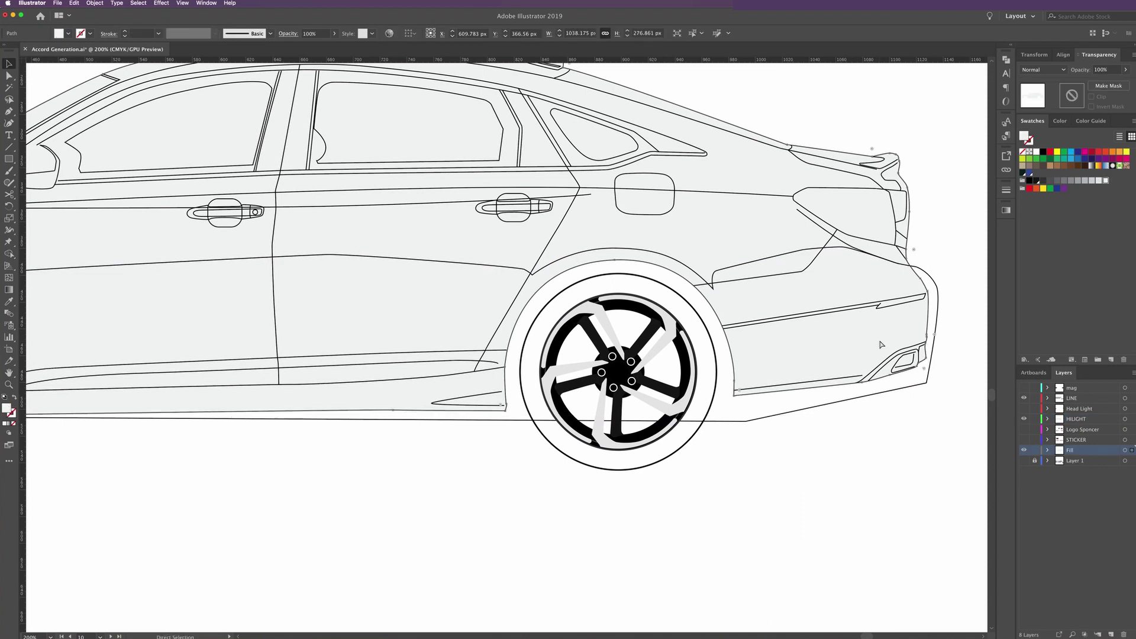
pyautogui.press('v')
pyautogui.click(1034, 450)
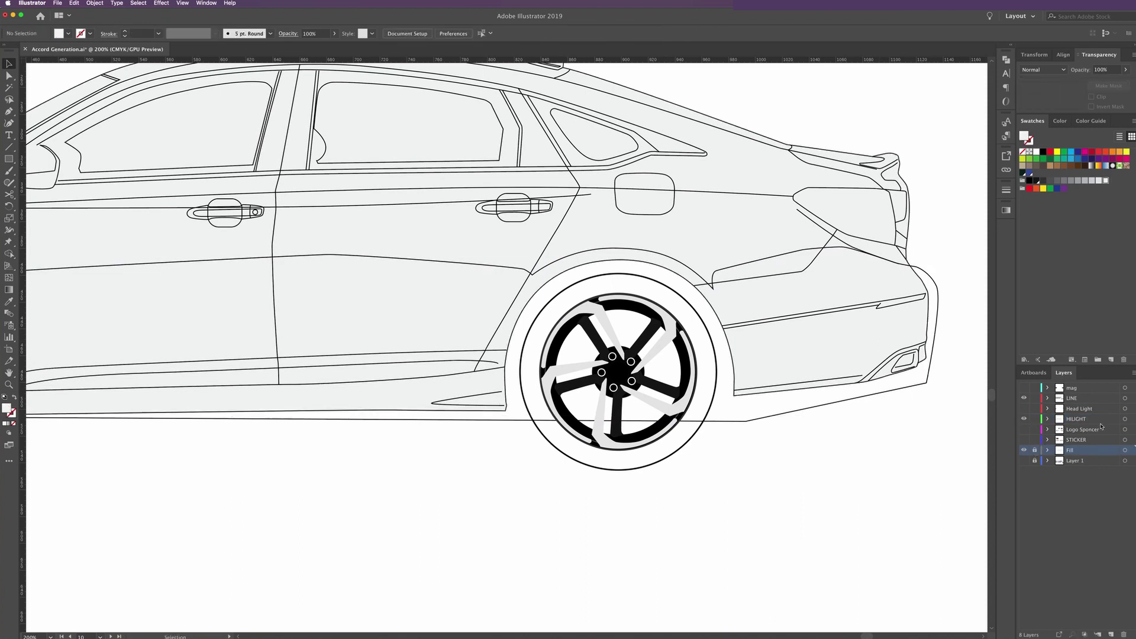
# Select both HILIGHT shapes and merge them with Pathfinder Unite
pyautogui.click(1102, 422)
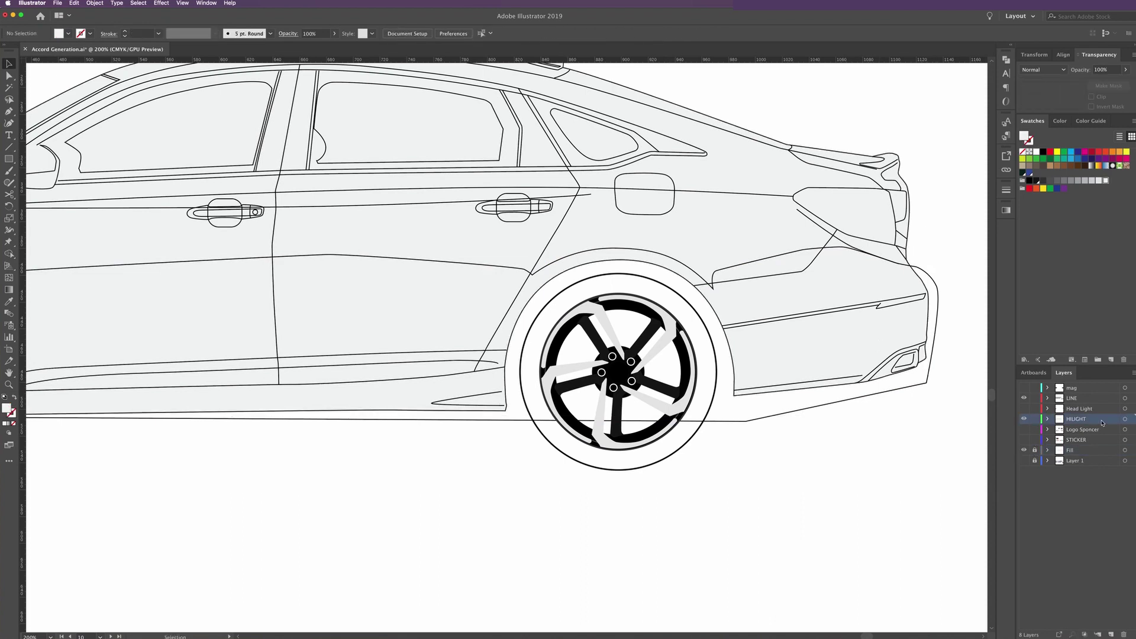
pyautogui.click(1125, 419)
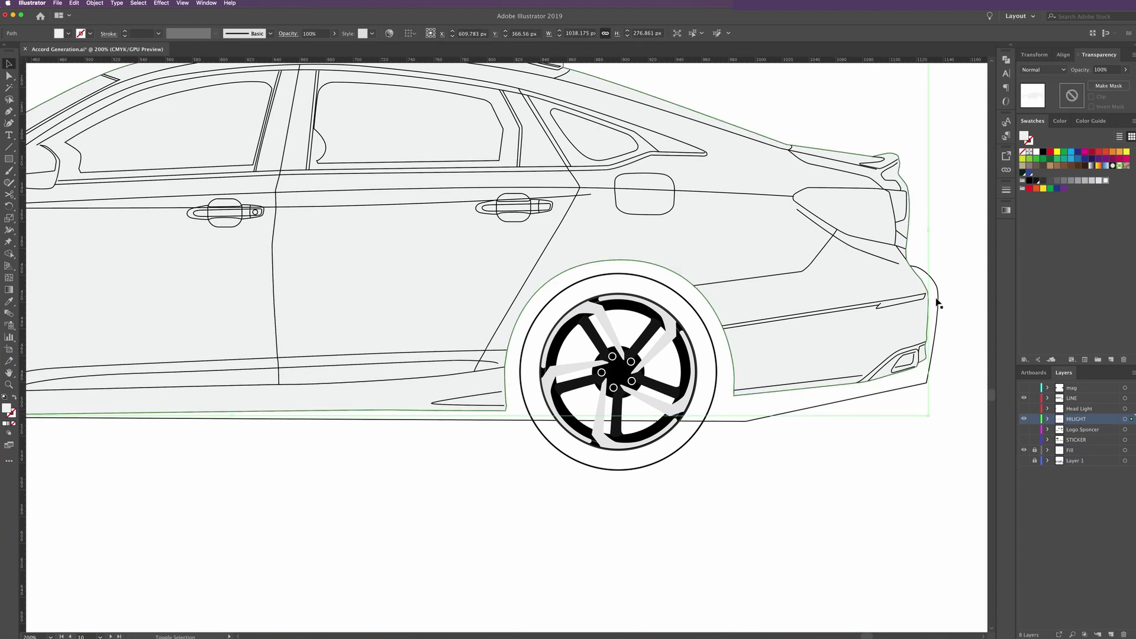
pyautogui.keyDown('shift'); pyautogui.click(934, 305); pyautogui.keyUp('shift')
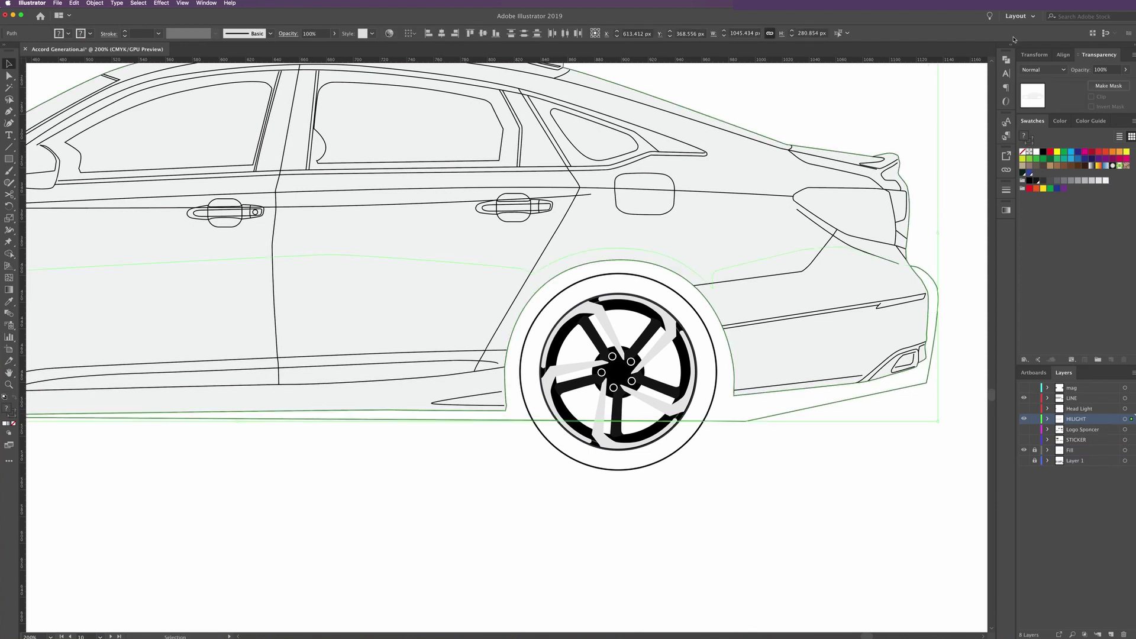
pyautogui.click(1006, 61)
pyautogui.click(922, 81)
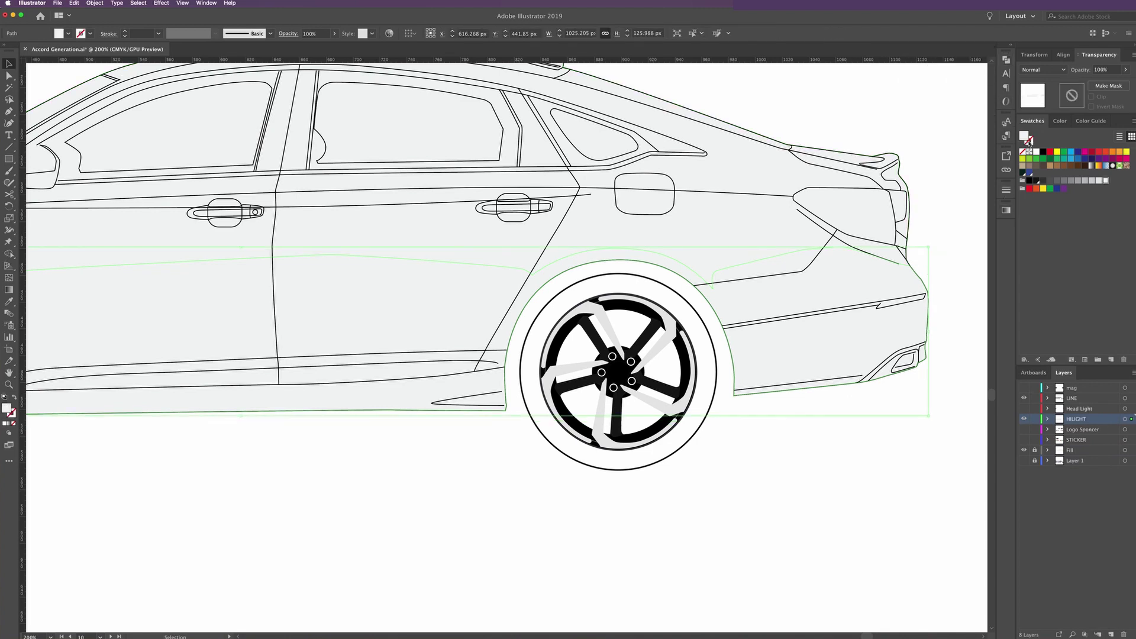
# Fill the merged band light grey and set its blending mode to Multiply
pyautogui.click(1099, 180)
pyautogui.click(1055, 71)
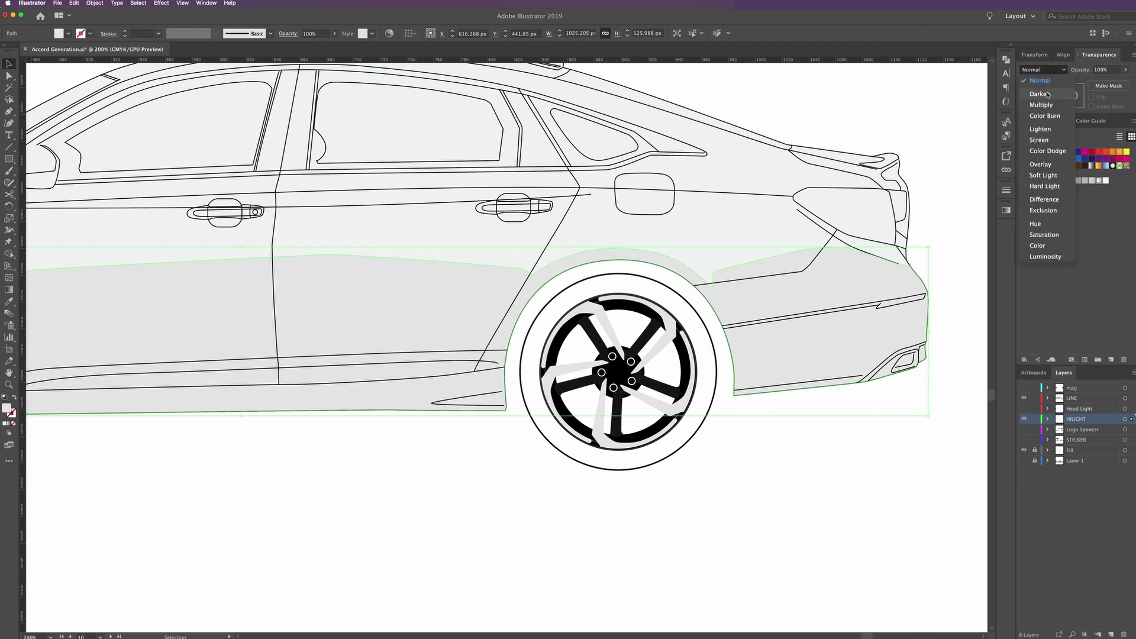
pyautogui.click(1044, 100)
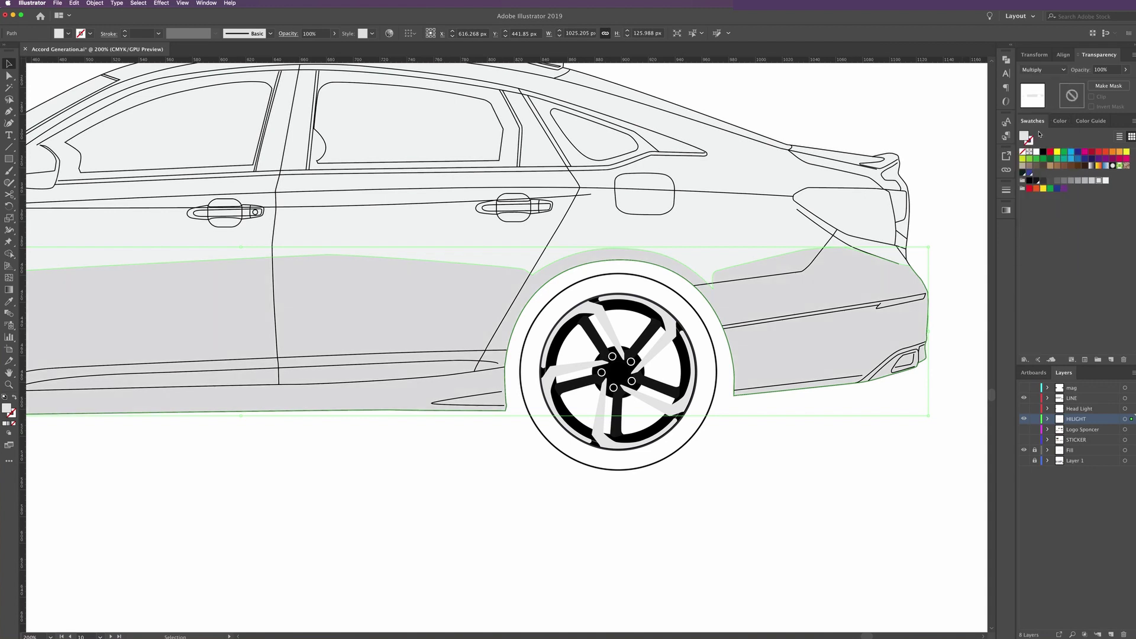
pyautogui.hotkey('ctrl', '0')
pyautogui.click(775, 175)
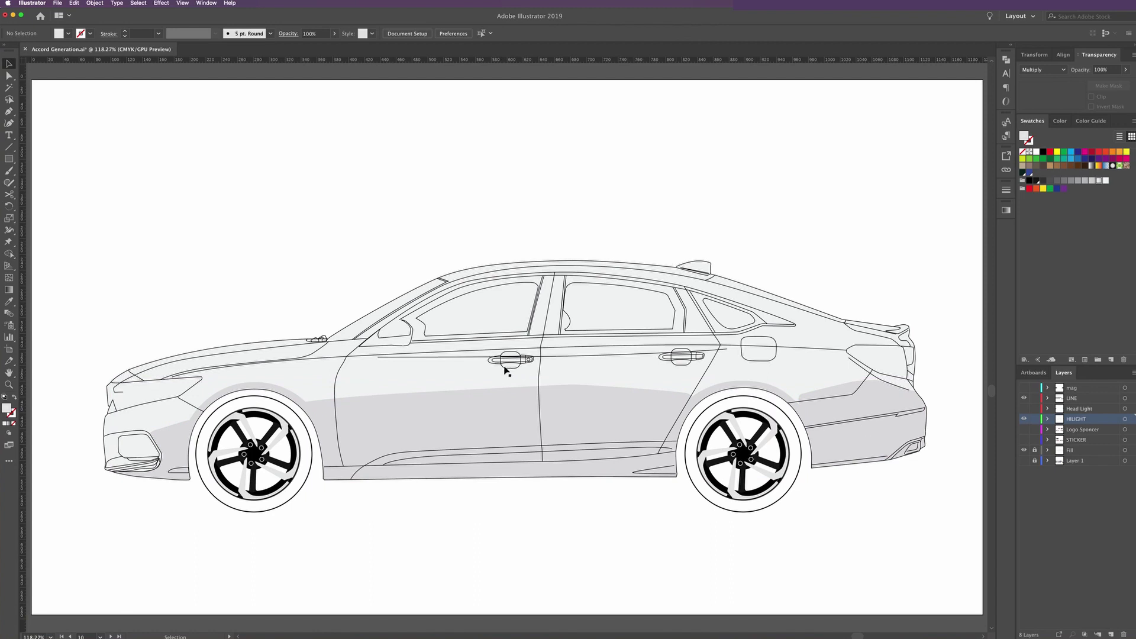
# Drag the band's anchor handle at the door seam to smooth its top-edge curve
pyautogui.click(8, 76)
pyautogui.click(503, 395)
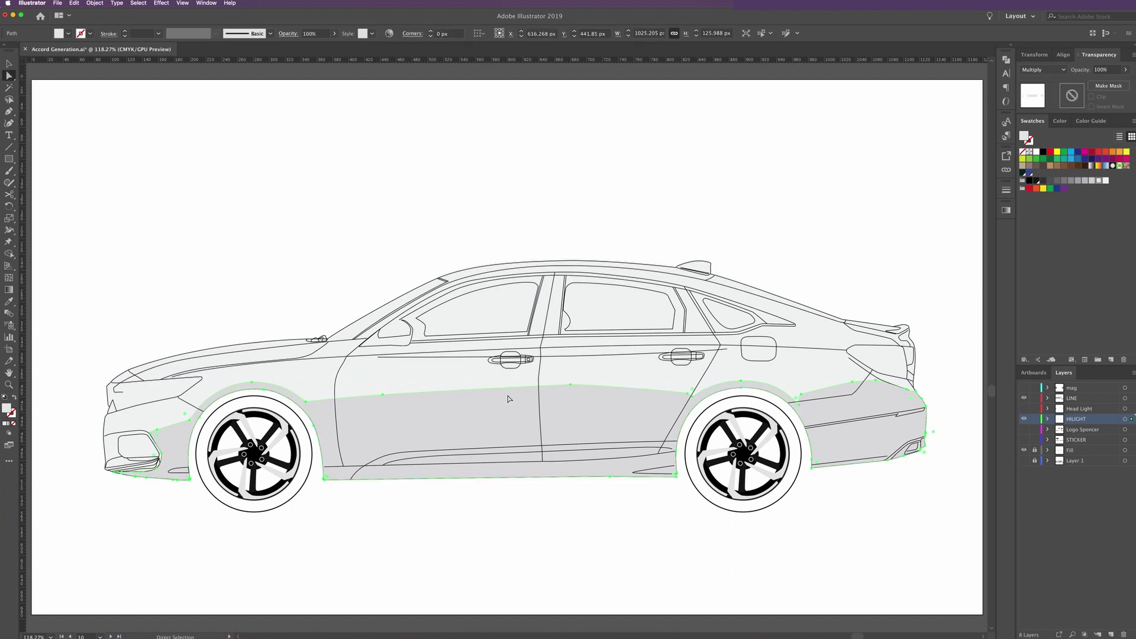
pyautogui.click(569, 385)
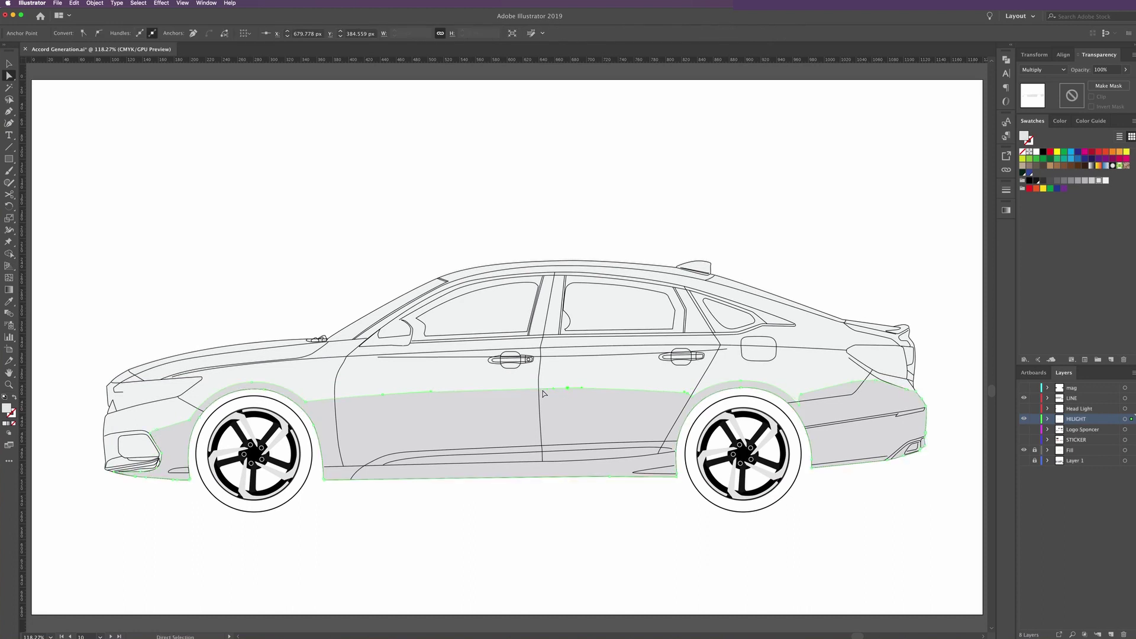
pyautogui.moveTo(554, 389)
pyautogui.mouseDown()
pyautogui.moveTo(537, 389)
pyautogui.moveTo(569, 387)
pyautogui.mouseUp()
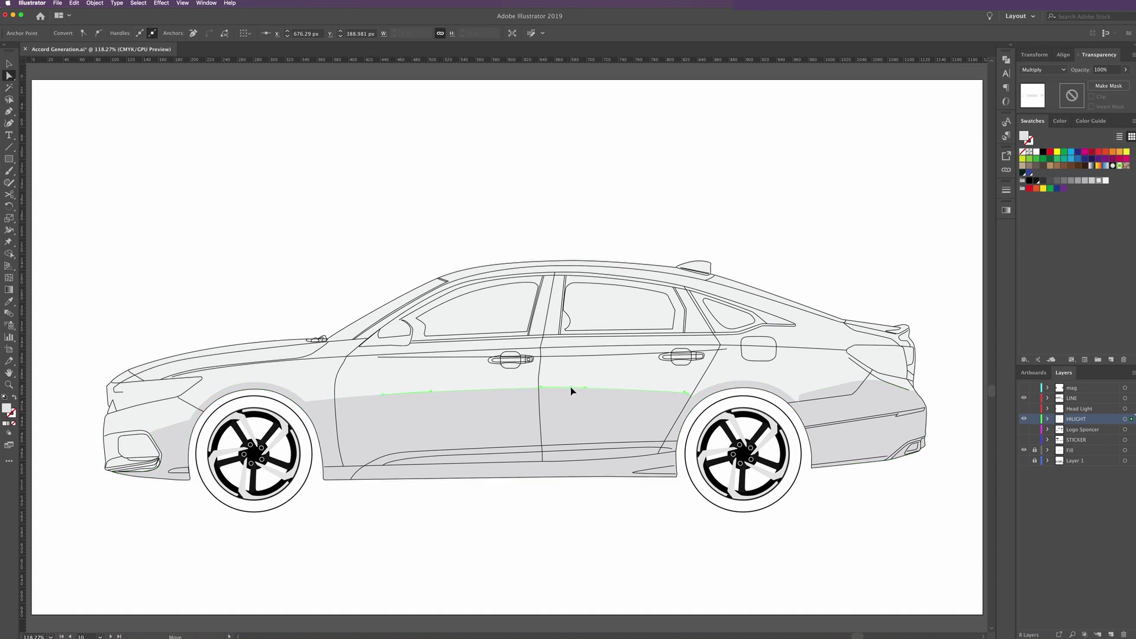
pyautogui.click(334, 236)
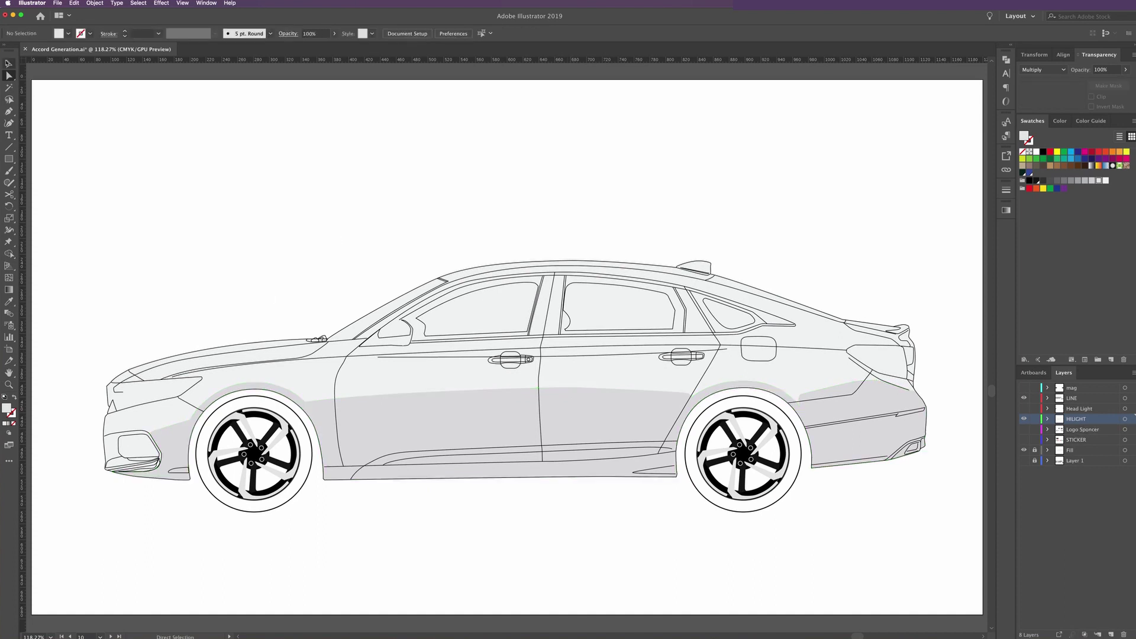
pyautogui.press('v')
# Move the long body line along the doors from the LINE layer onto the HILIGHT layer
pyautogui.click(616, 348)
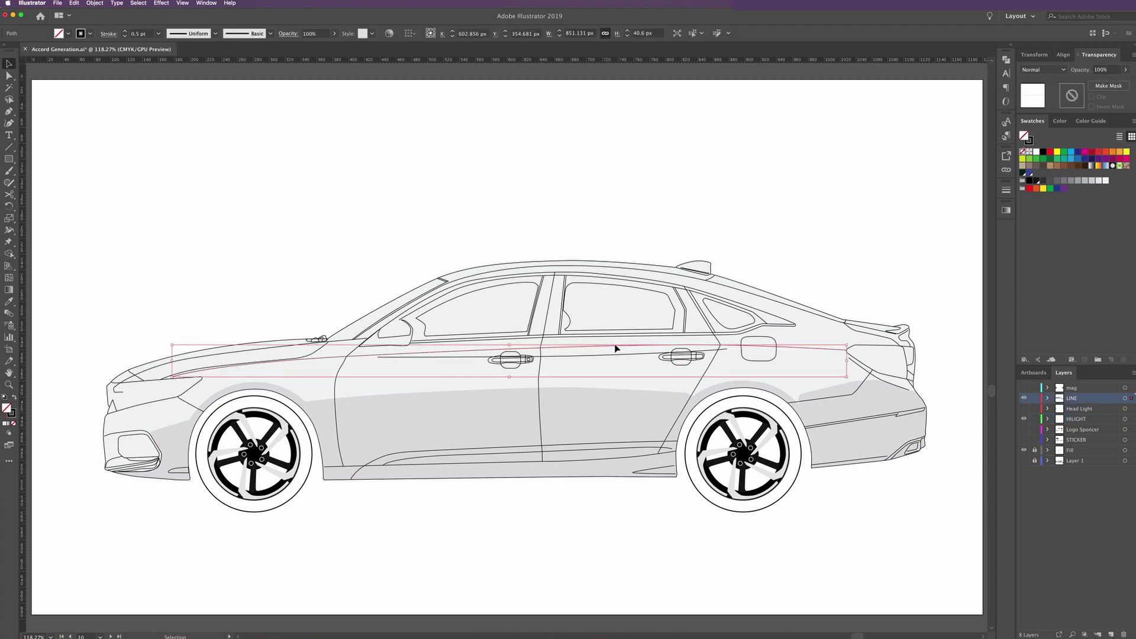
pyautogui.click(456, 207)
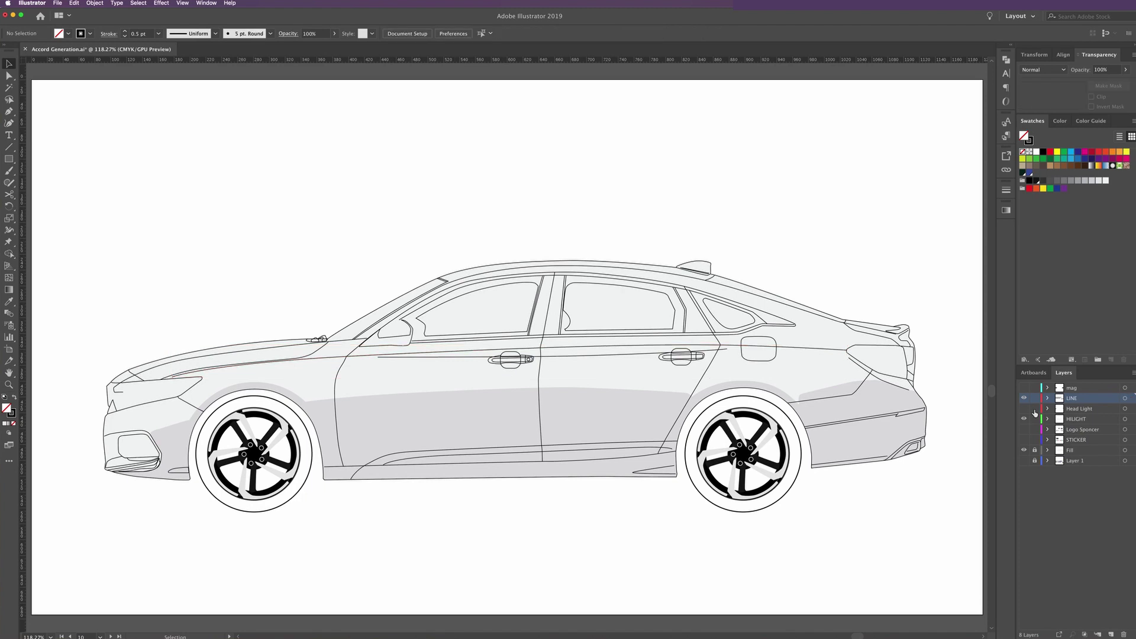
pyautogui.click(1035, 399)
pyautogui.click(1035, 398)
pyautogui.click(636, 353)
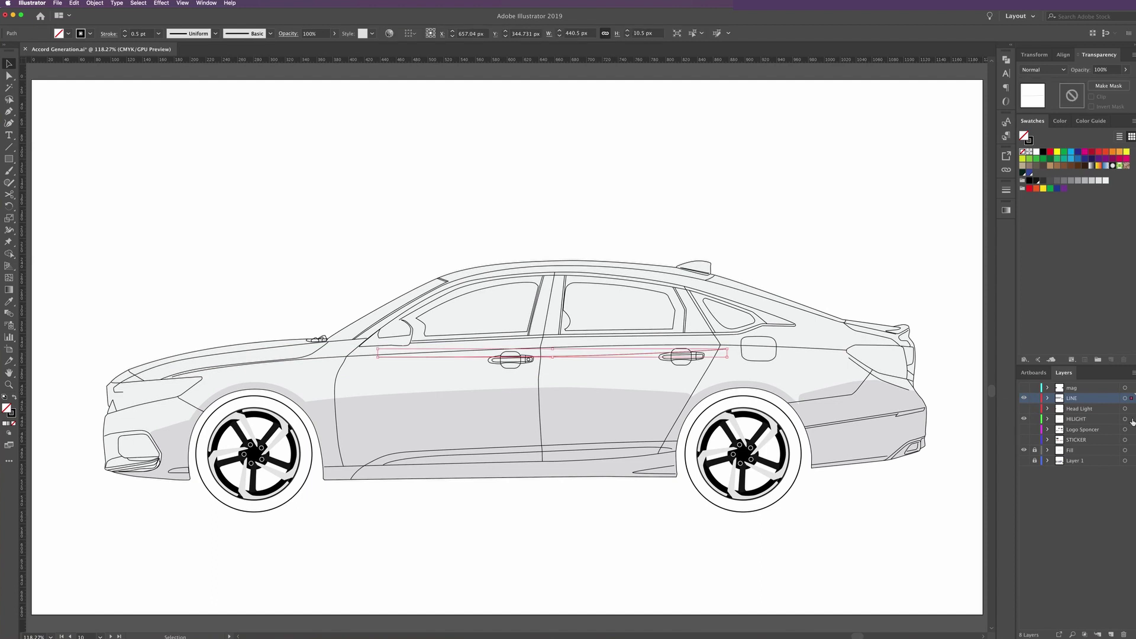
pyautogui.moveTo(1132, 399); pyautogui.dragTo(1132, 419)
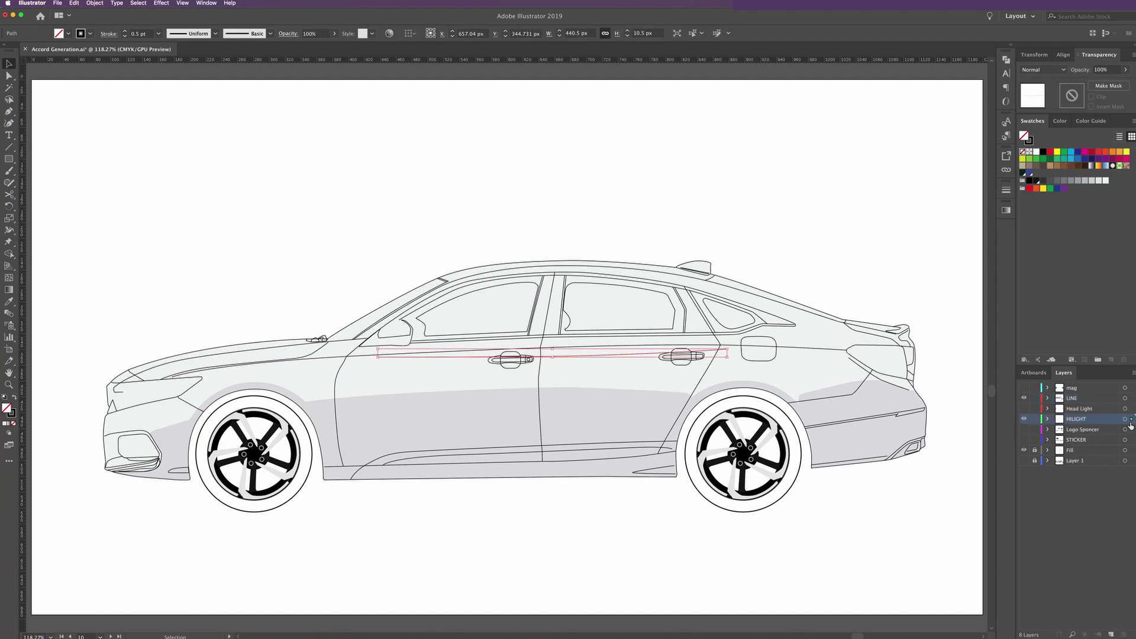
pyautogui.click(1035, 399)
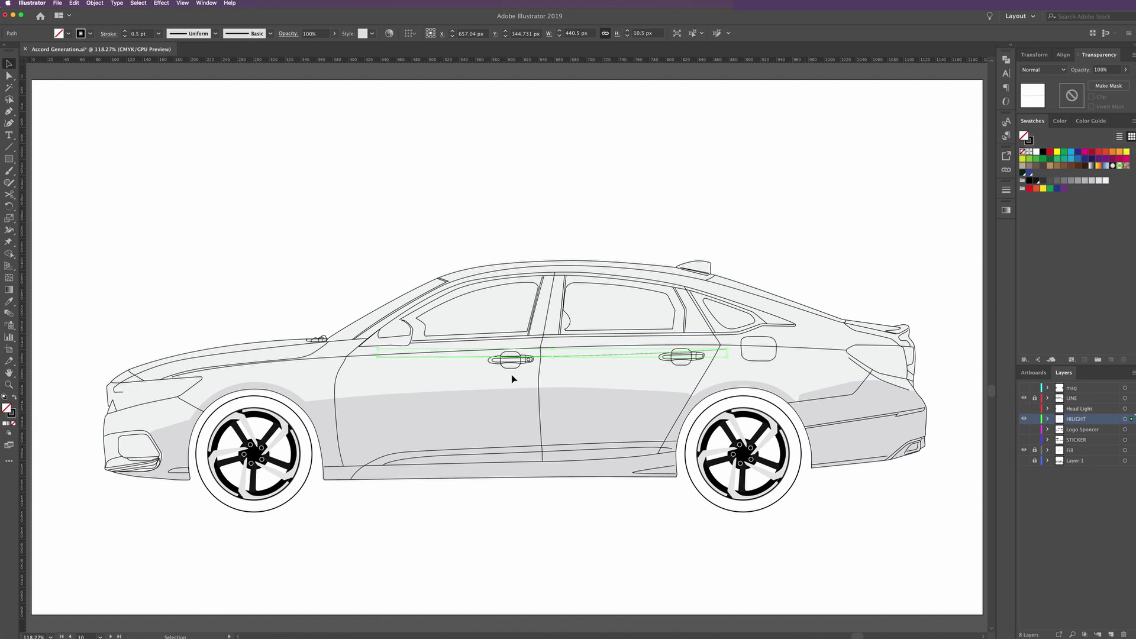
# Pen-trace a thin tapered sliver from the line's left end past the rear door handle and close it
pyautogui.press('z')
pyautogui.click(456, 357)
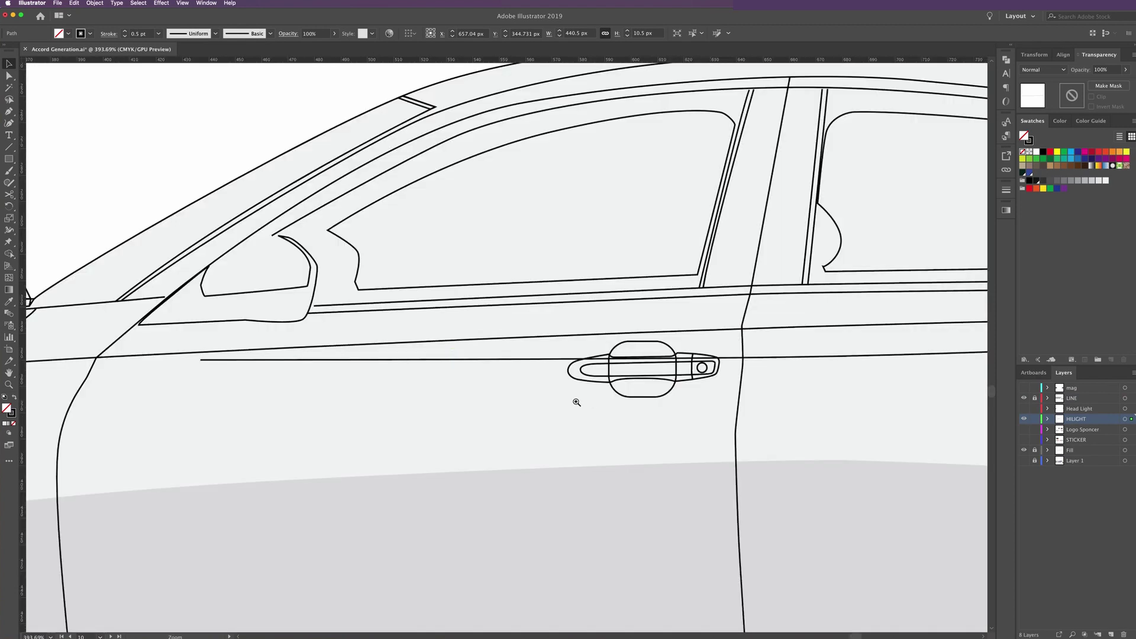
pyautogui.press('p')
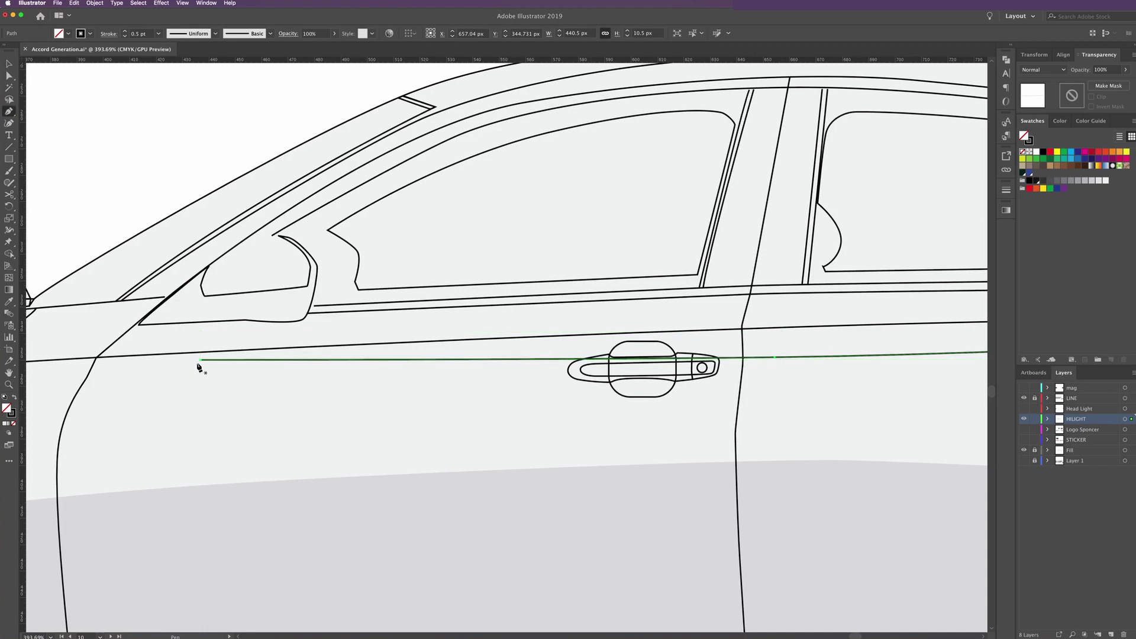
pyautogui.click(201, 360)
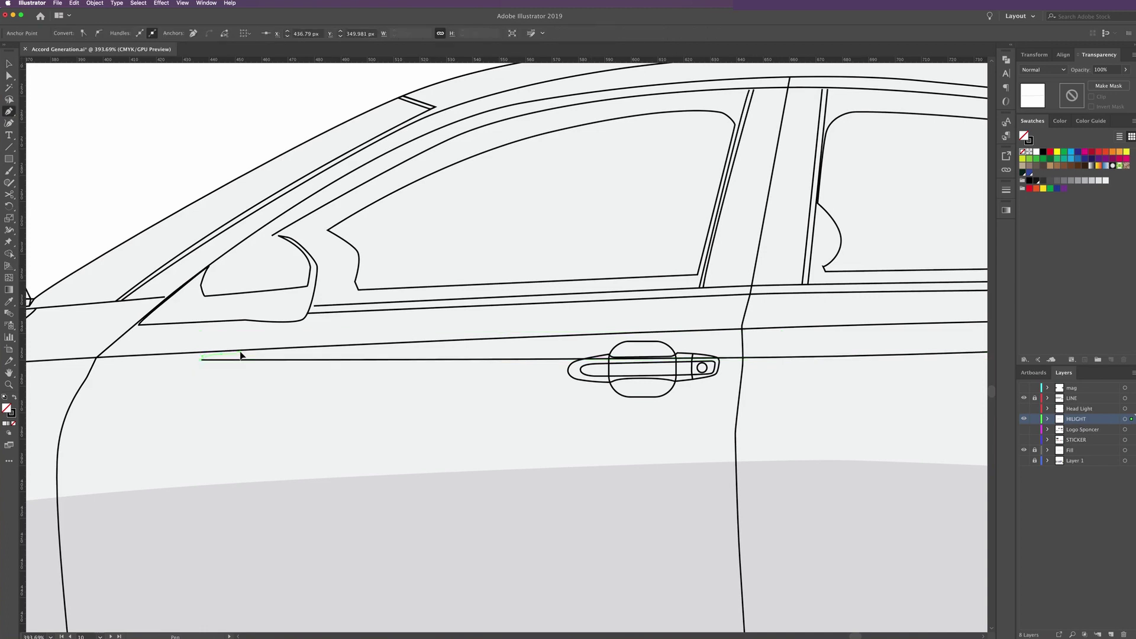
pyautogui.click(221, 354)
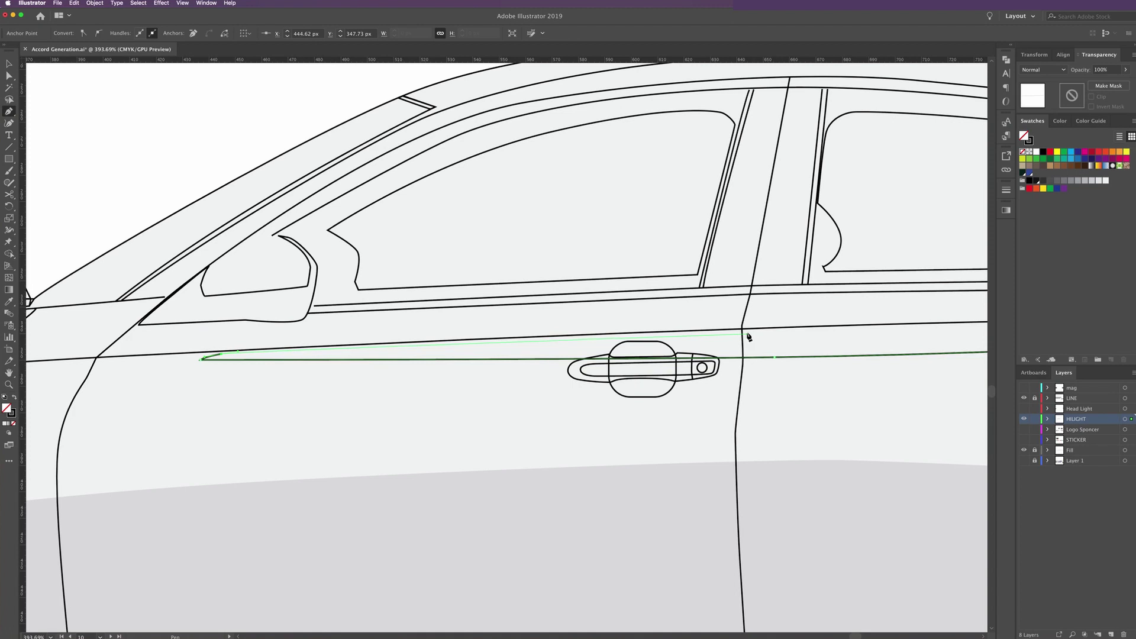
pyautogui.click(861, 326)
pyautogui.moveTo(876, 330); pyautogui.dragTo(518, 313)
pyautogui.moveTo(887, 322); pyautogui.dragTo(533, 314)
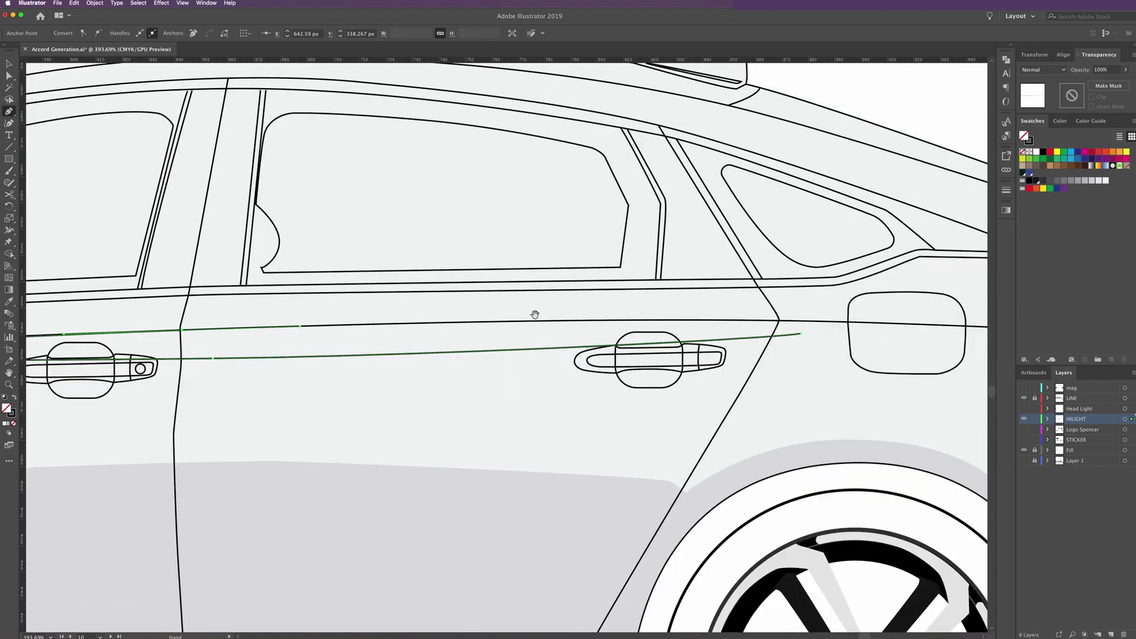
pyautogui.click(646, 322)
pyautogui.click(647, 322)
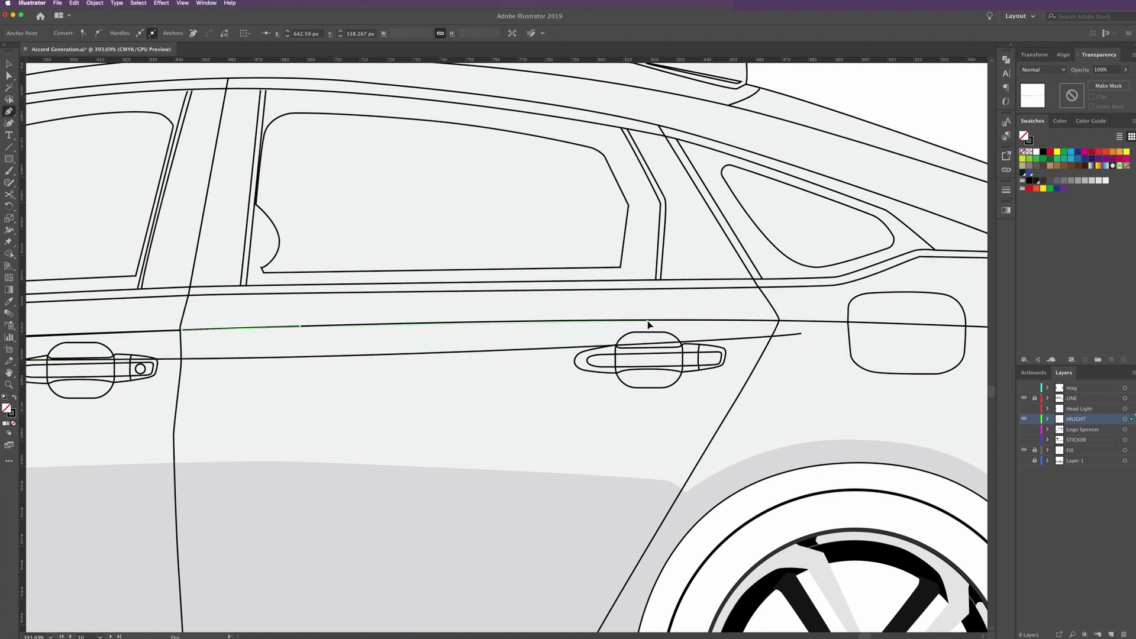
pyautogui.moveTo(805, 326); pyautogui.dragTo(816, 329)
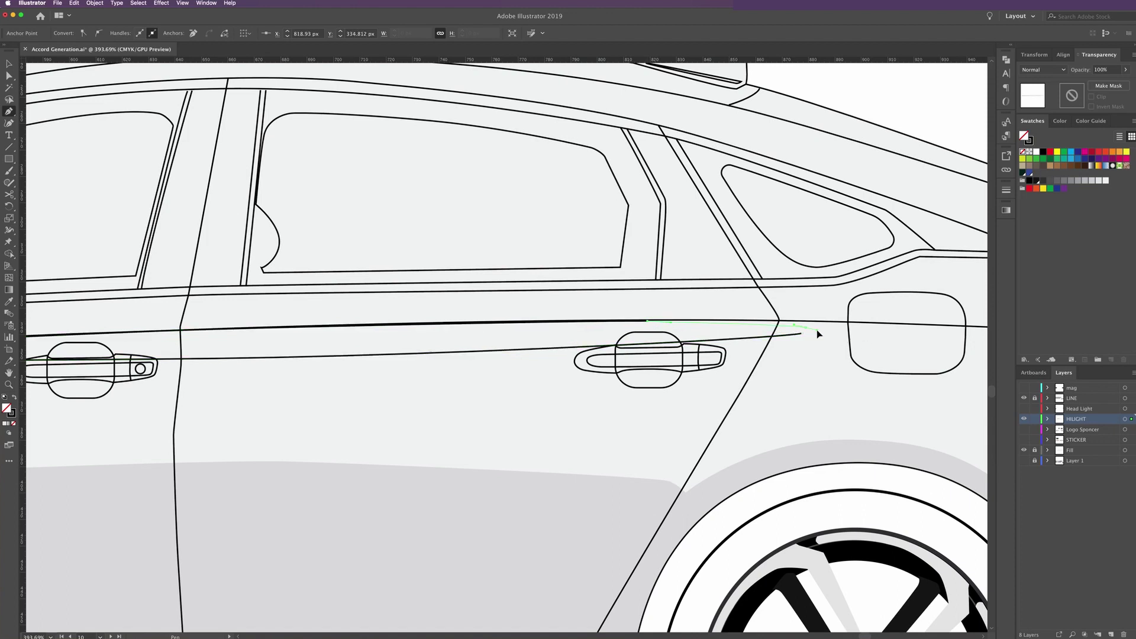
pyautogui.click(800, 334)
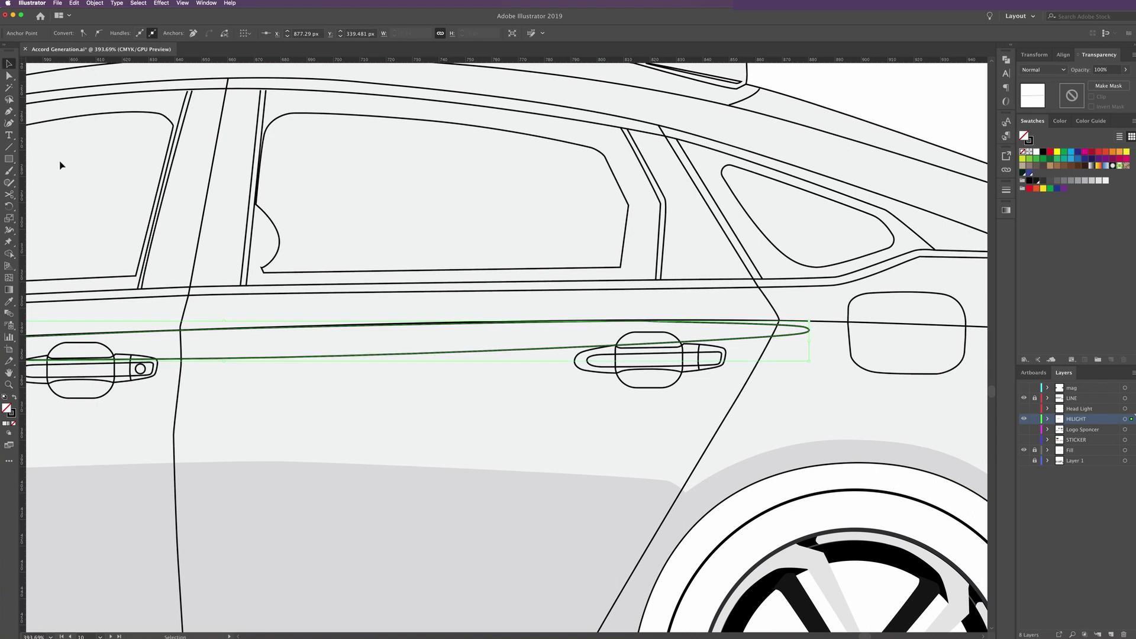
# Fill the sliver by sampling the body grey, then darken it to a mid-grey swatch
pyautogui.click(9, 302)
pyautogui.click(299, 510)
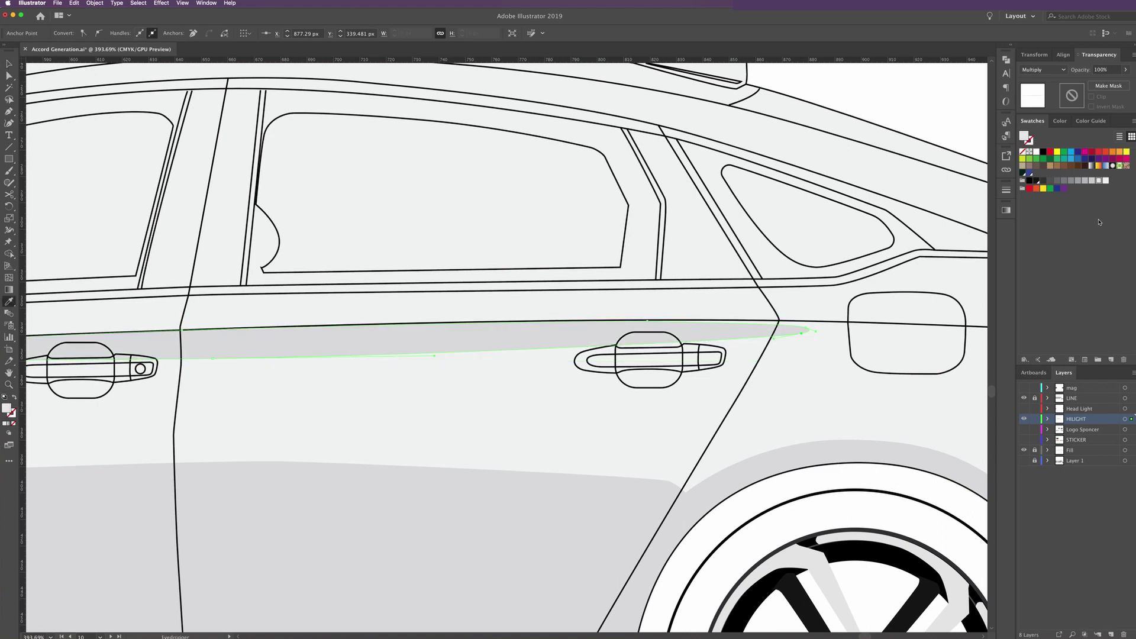
pyautogui.click(1086, 180)
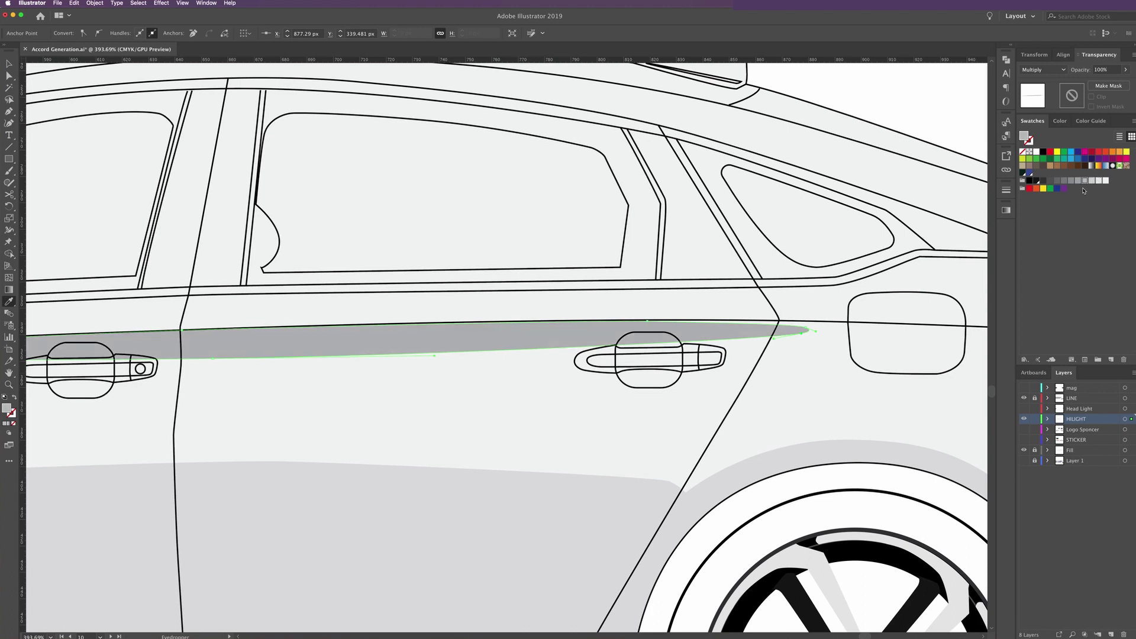
pyautogui.hotkey('ctrl', '0')
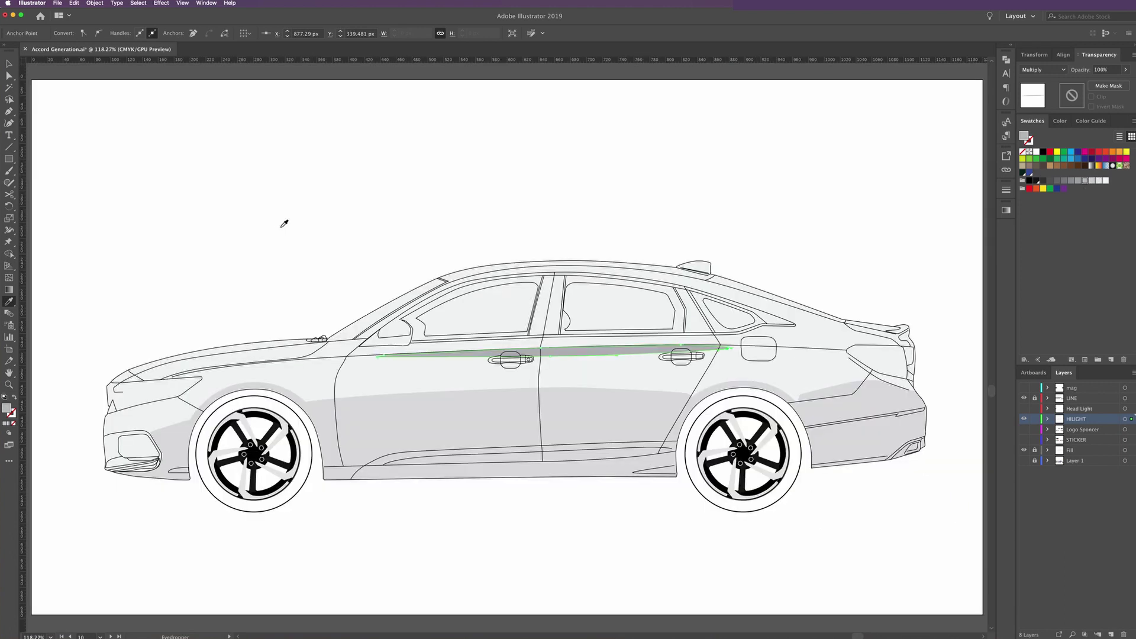
pyautogui.press('v')
pyautogui.click(489, 275)
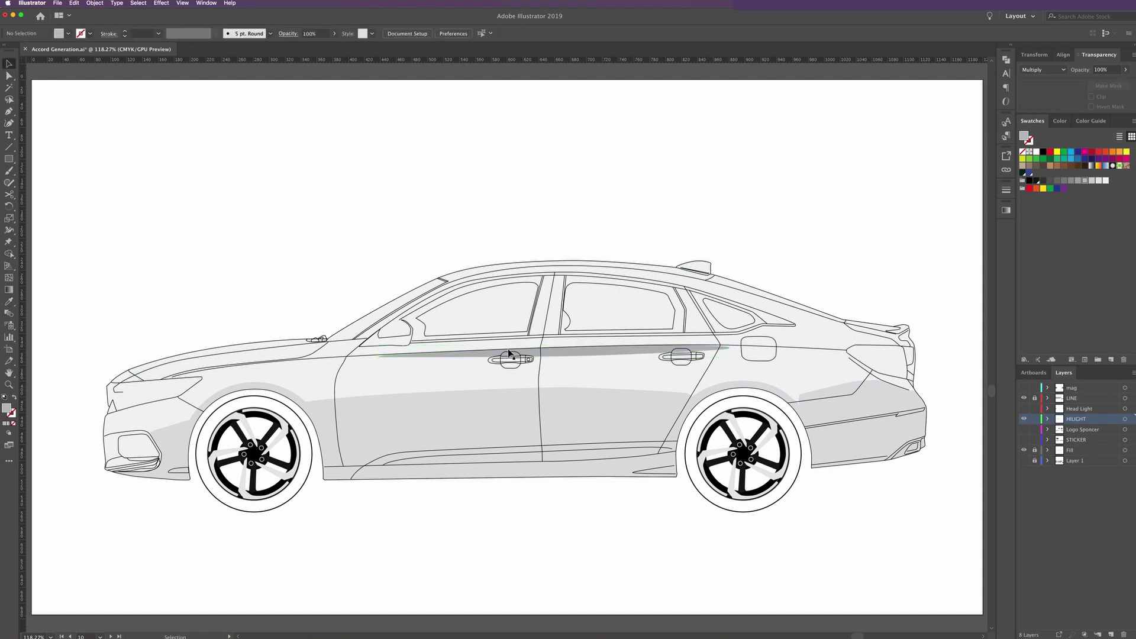
# Start a Pen path on the front wheel arch and trace it along the lower shading edge
pyautogui.click(9, 111)
pyautogui.moveTo(323, 414); pyautogui.dragTo(419, 418)
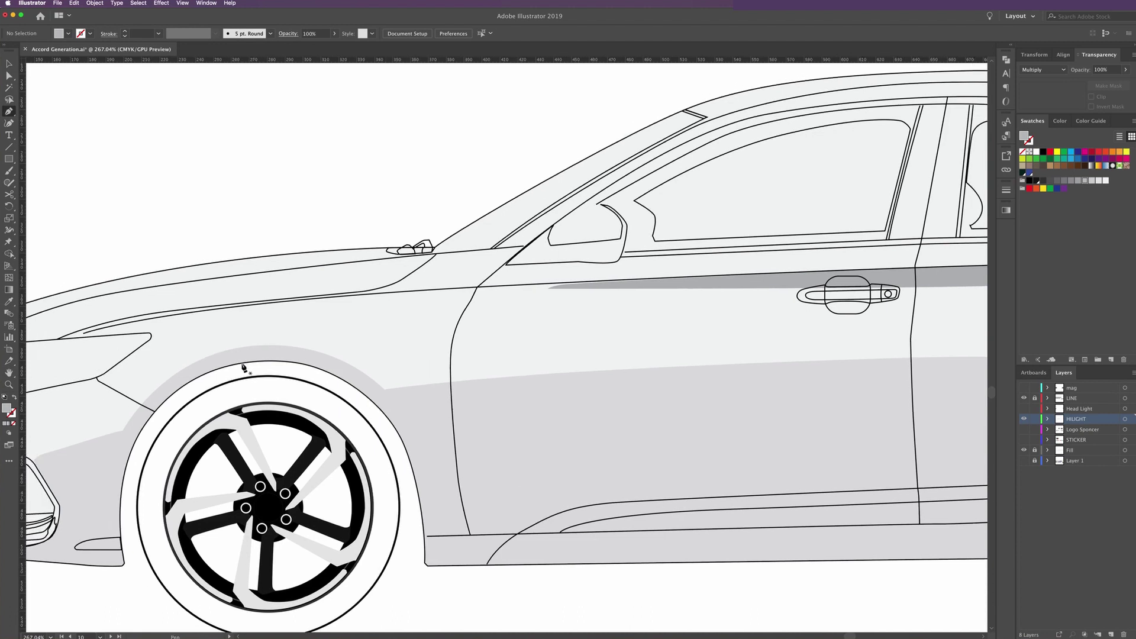
pyautogui.click(242, 363)
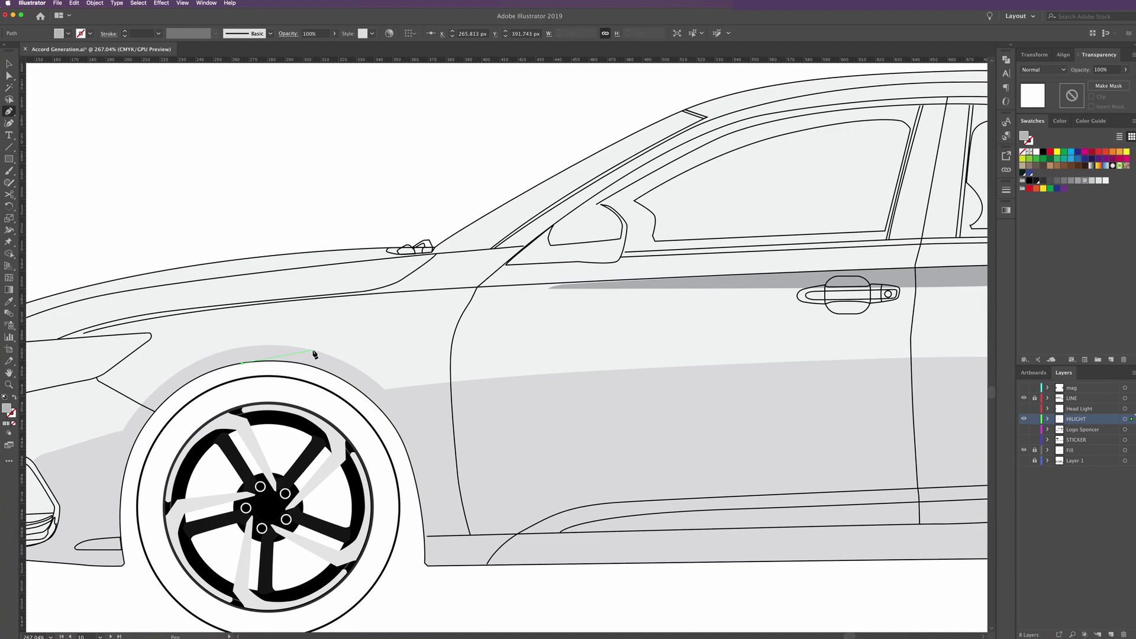
pyautogui.moveTo(313, 351); pyautogui.dragTo(359, 355)
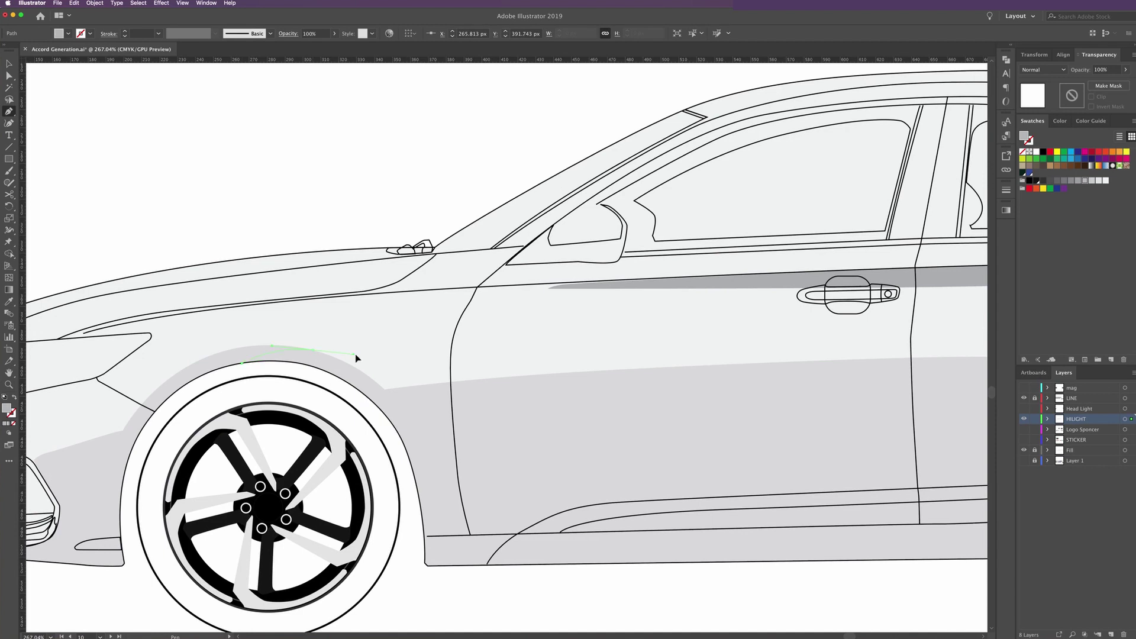
pyautogui.click(389, 388)
pyautogui.hscroll(8, 467, 398)
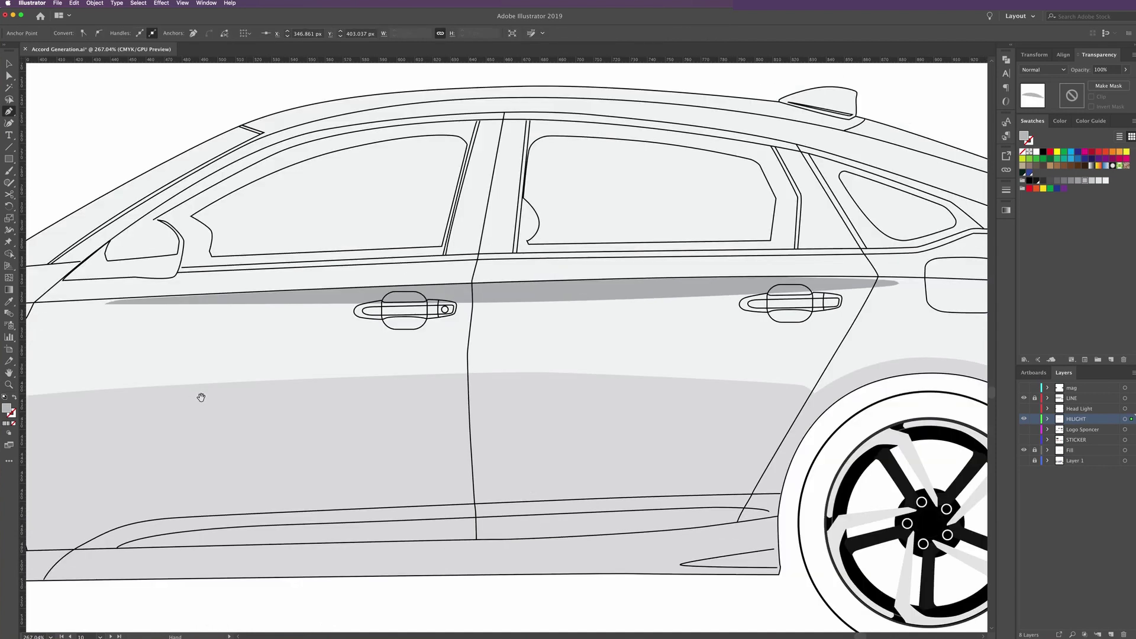
pyautogui.click(364, 371)
pyautogui.click(470, 370)
pyautogui.moveTo(769, 375); pyautogui.dragTo(796, 382)
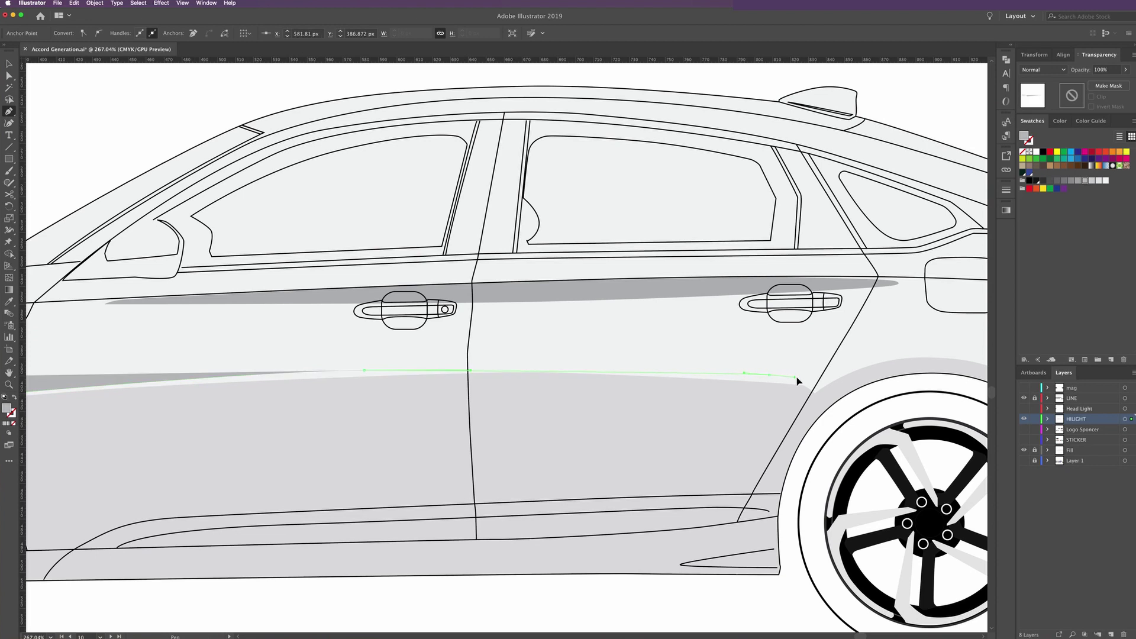
pyautogui.hotkey('ctrl', 'z')
pyautogui.hotkey('ctrl', 'z')
# Continue the path over the rear wheel arch, then give it no fill and a red stroke
pyautogui.moveTo(582, 369); pyautogui.dragTo(633, 369)
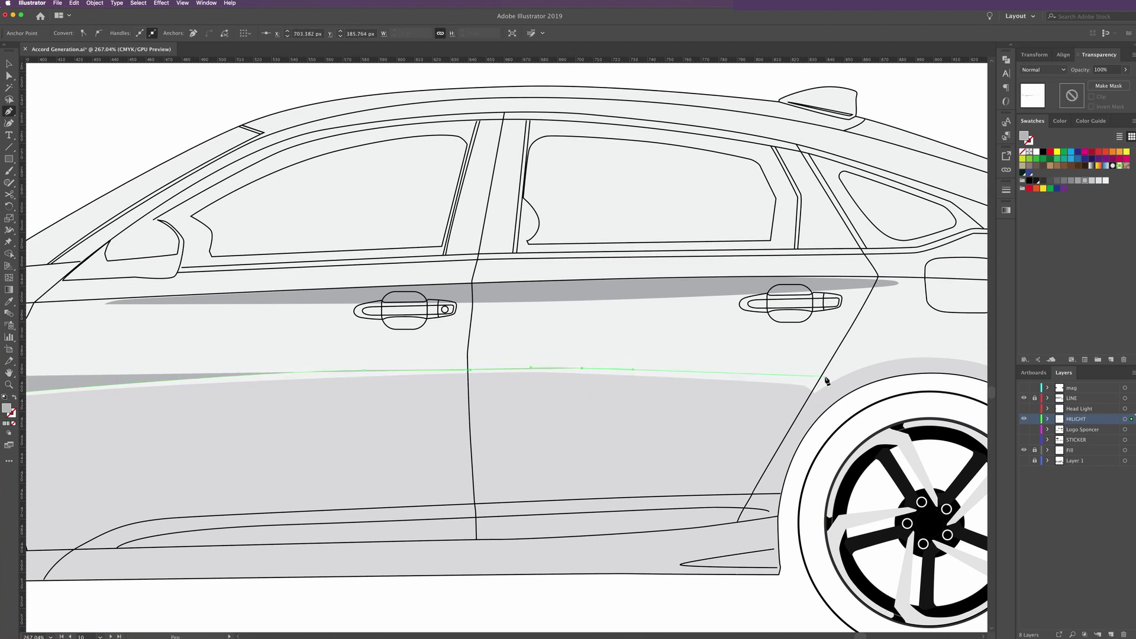
pyautogui.moveTo(804, 385); pyautogui.dragTo(730, 393)
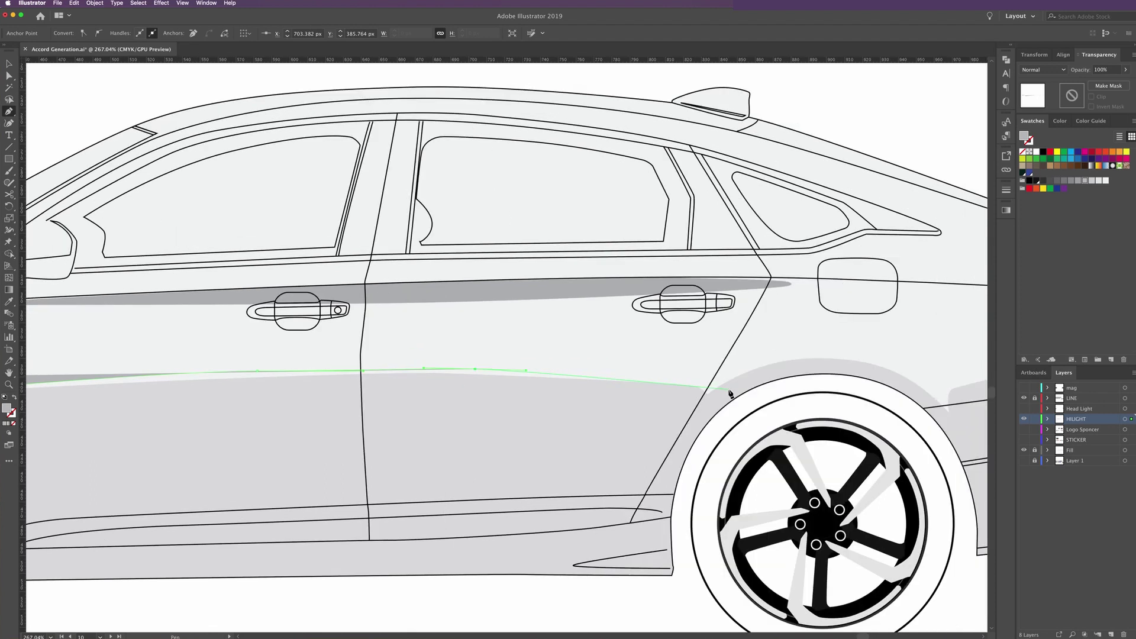
pyautogui.click(704, 382)
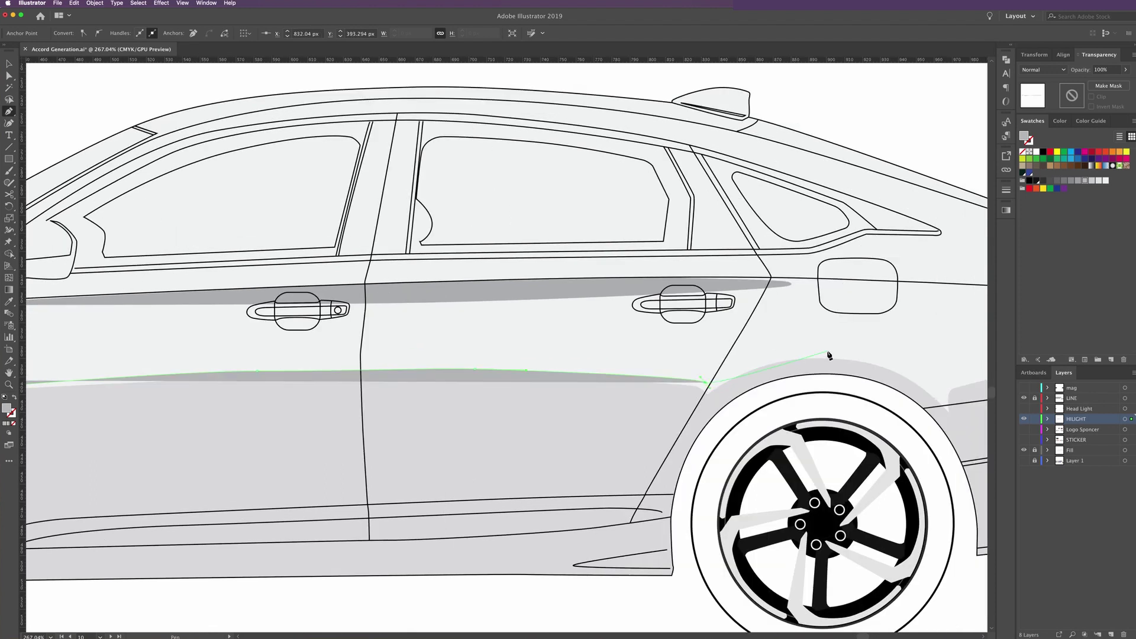
pyautogui.moveTo(829, 354); pyautogui.dragTo(890, 357)
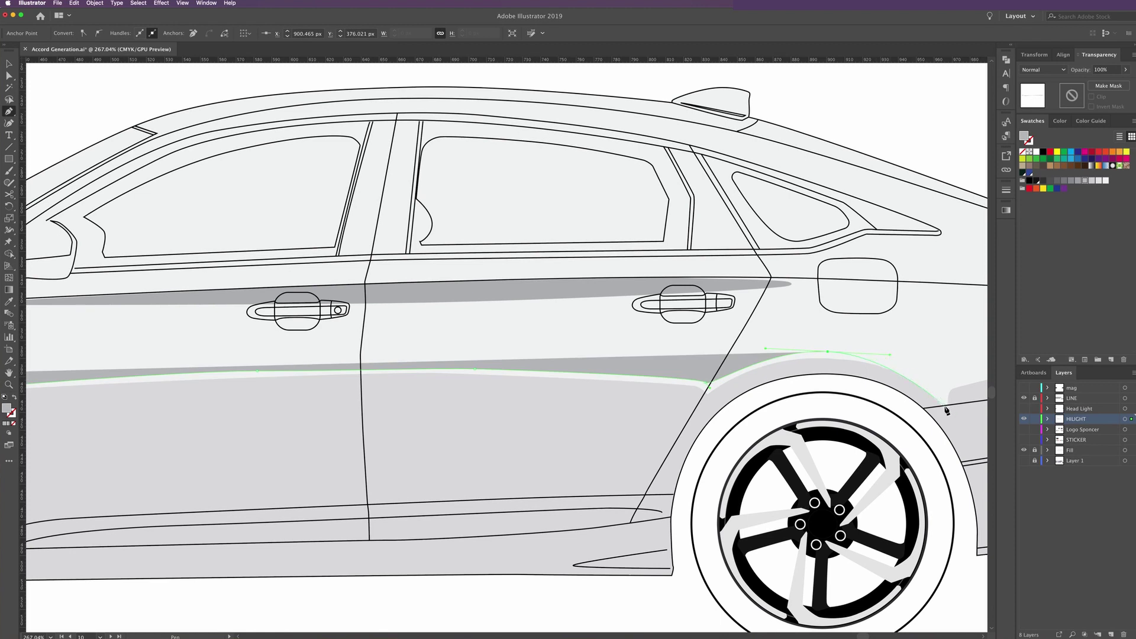
pyautogui.moveTo(929, 388); pyautogui.dragTo(948, 404)
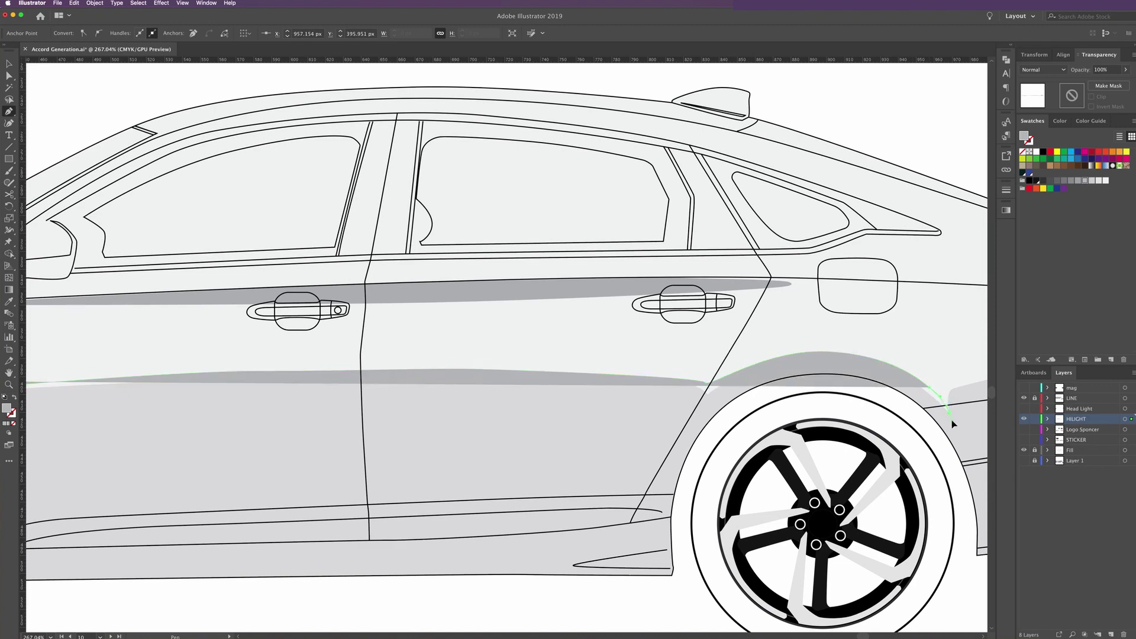
pyautogui.click(952, 424)
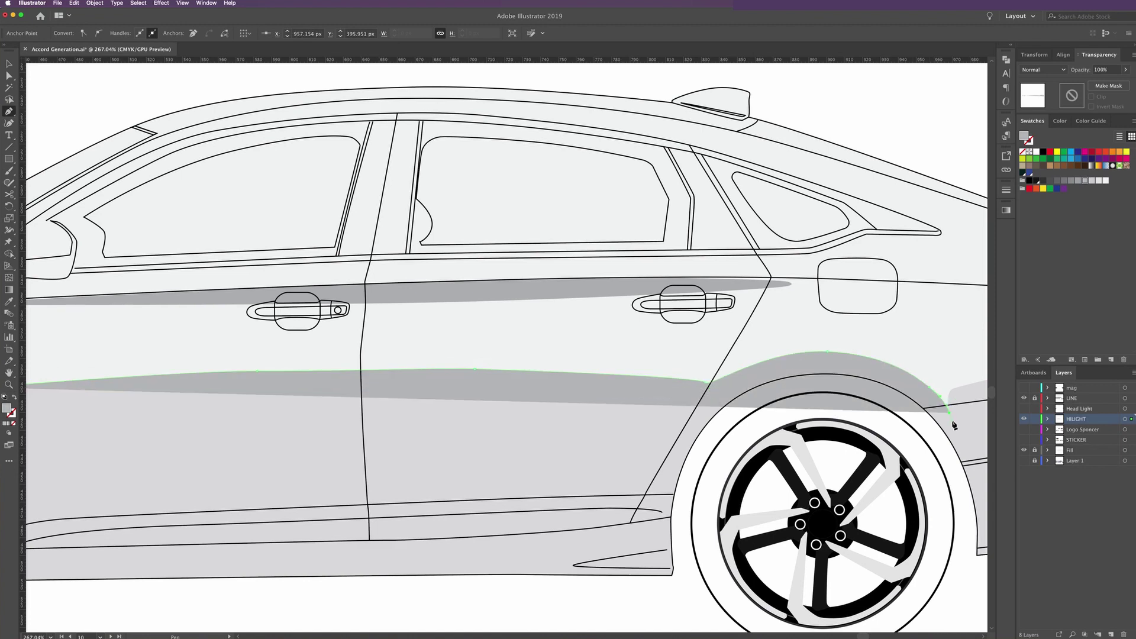
pyautogui.click(1023, 151)
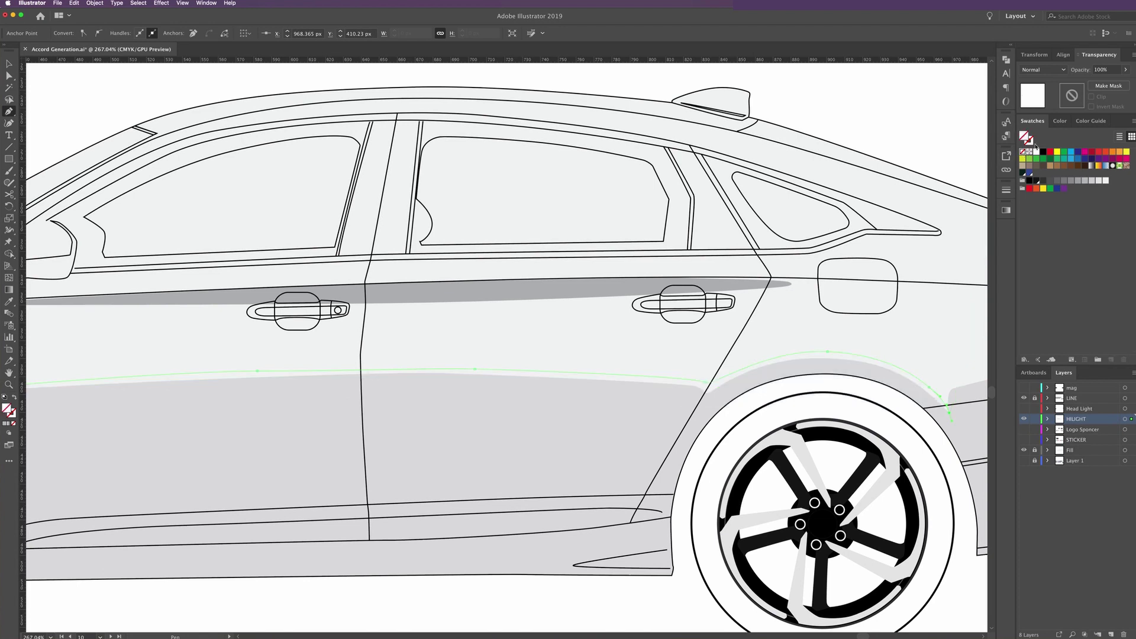
pyautogui.click(1050, 153)
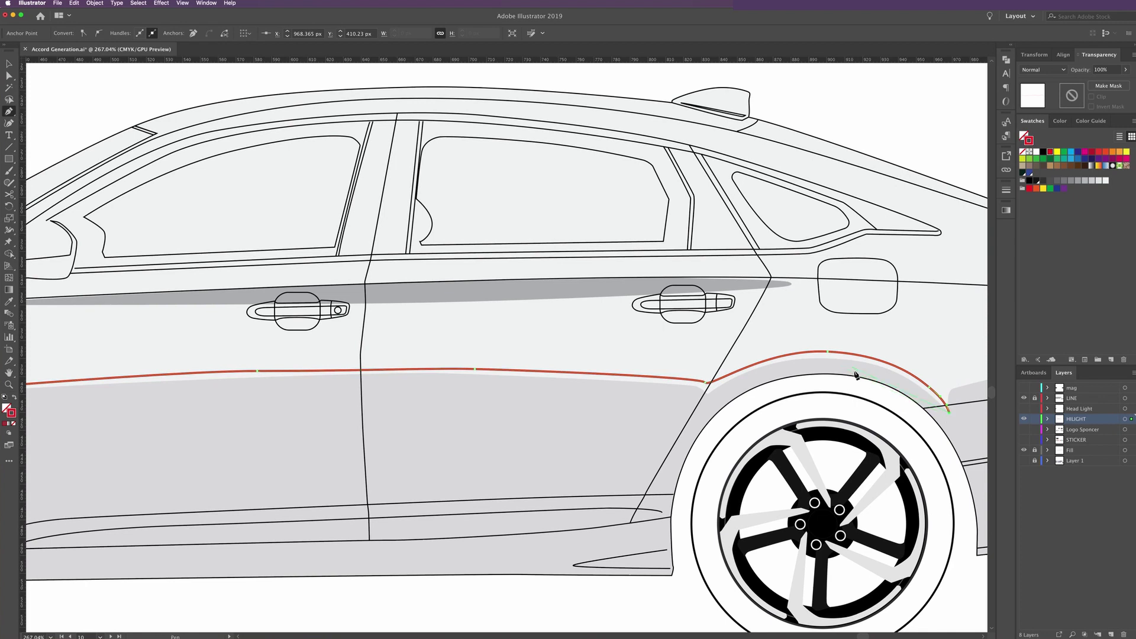
# Draw a second closed line from the rear arch back along the lower shading edge
pyautogui.click(834, 370)
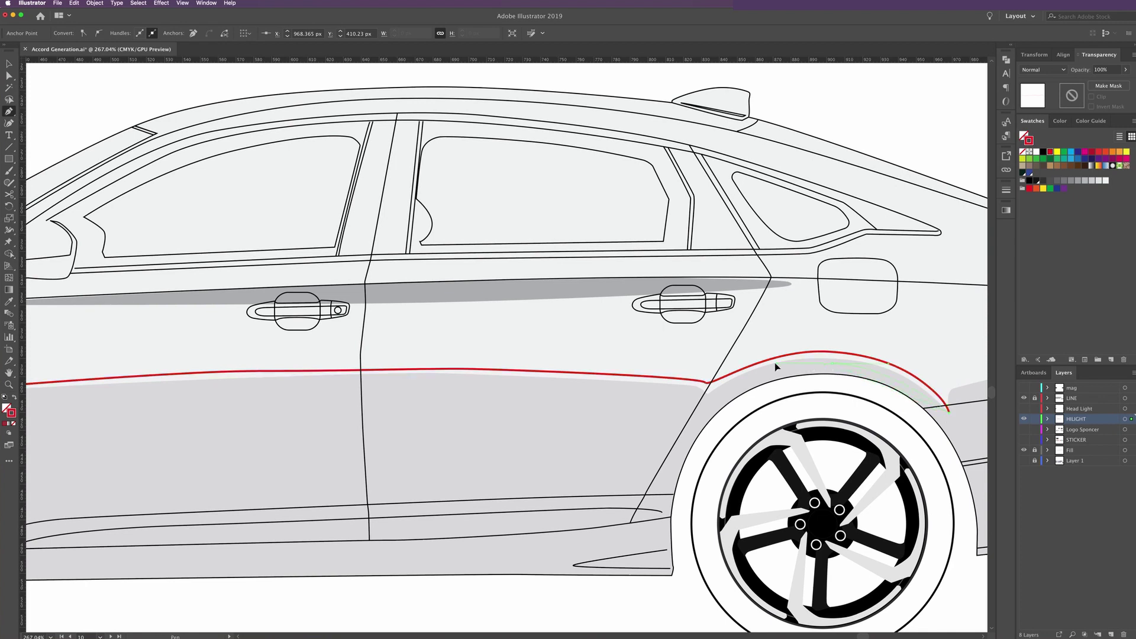
pyautogui.click(709, 406)
pyautogui.click(692, 402)
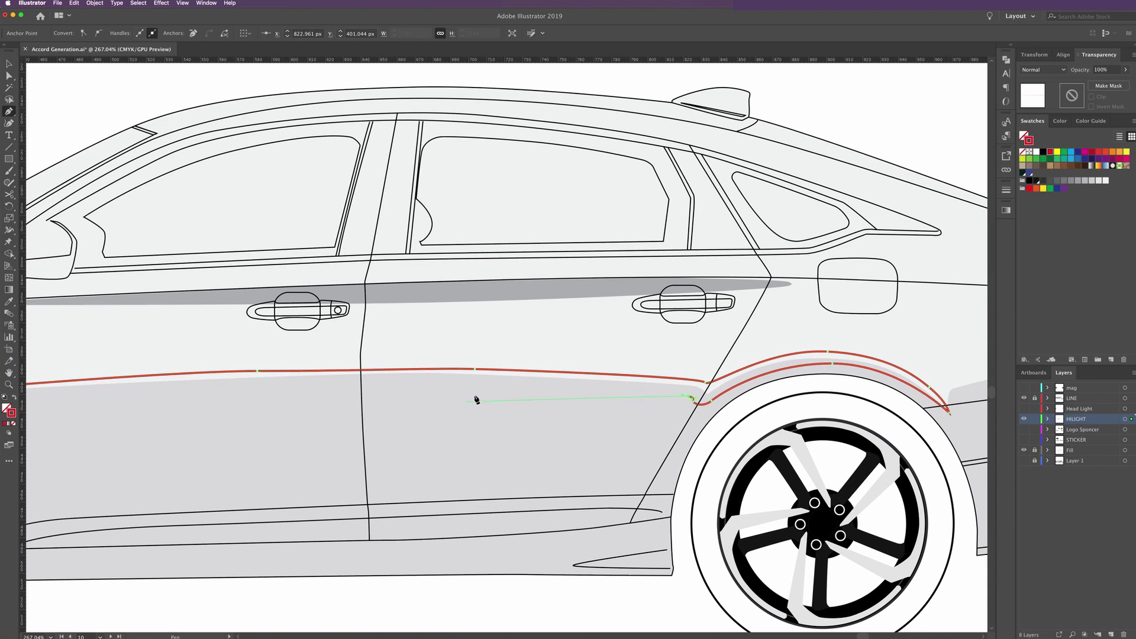
pyautogui.moveTo(467, 385); pyautogui.dragTo(403, 388)
pyautogui.hscroll(-10, 582, 379)
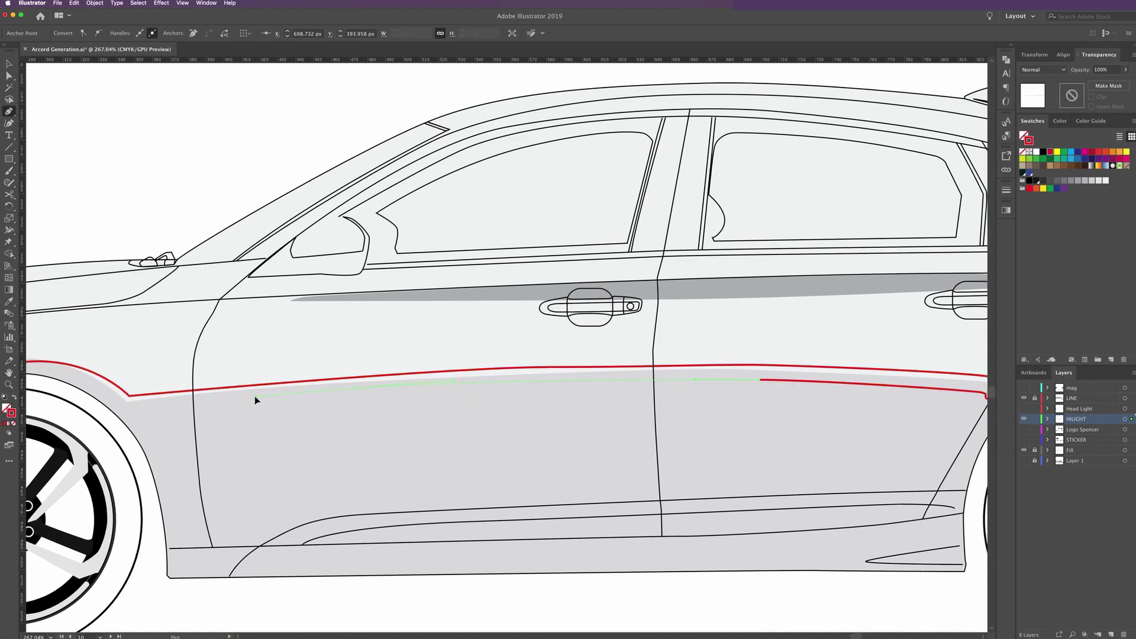
pyautogui.hscroll(-5, 377, 400)
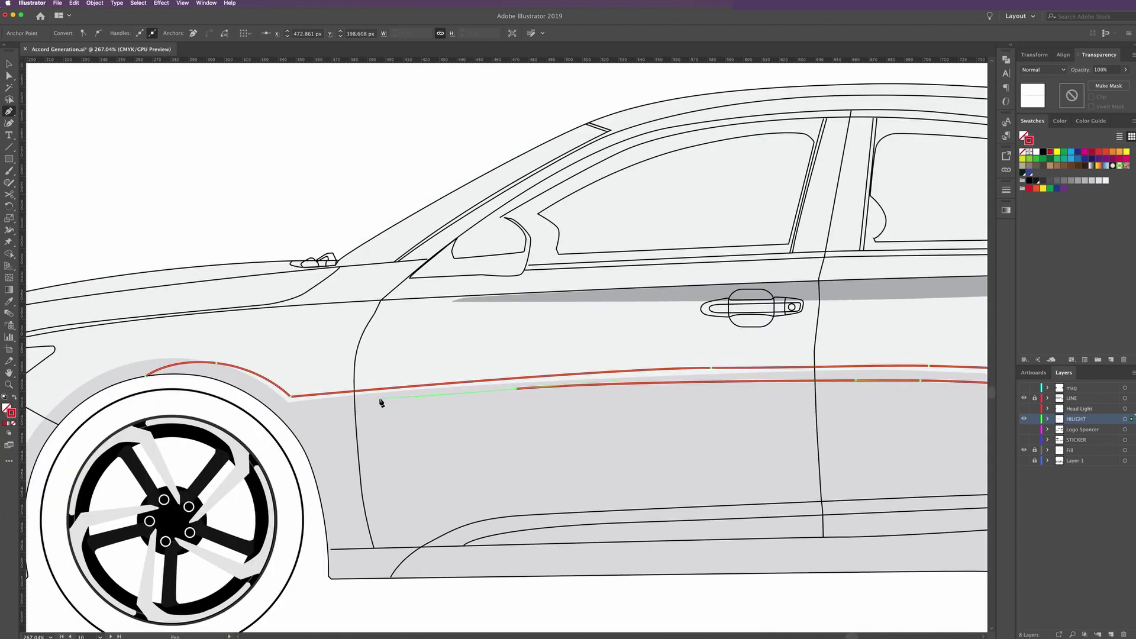
pyautogui.click(289, 413)
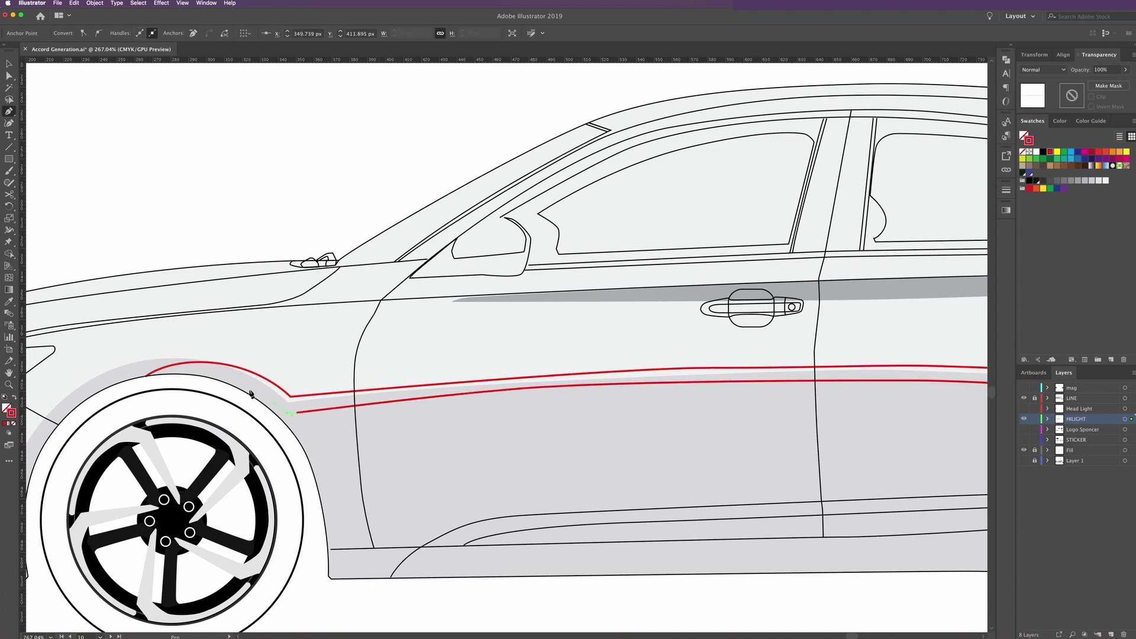
pyautogui.click(146, 377)
pyautogui.moveTo(44, 408); pyautogui.dragTo(65, 407)
pyautogui.hscroll(-5, 363, 386)
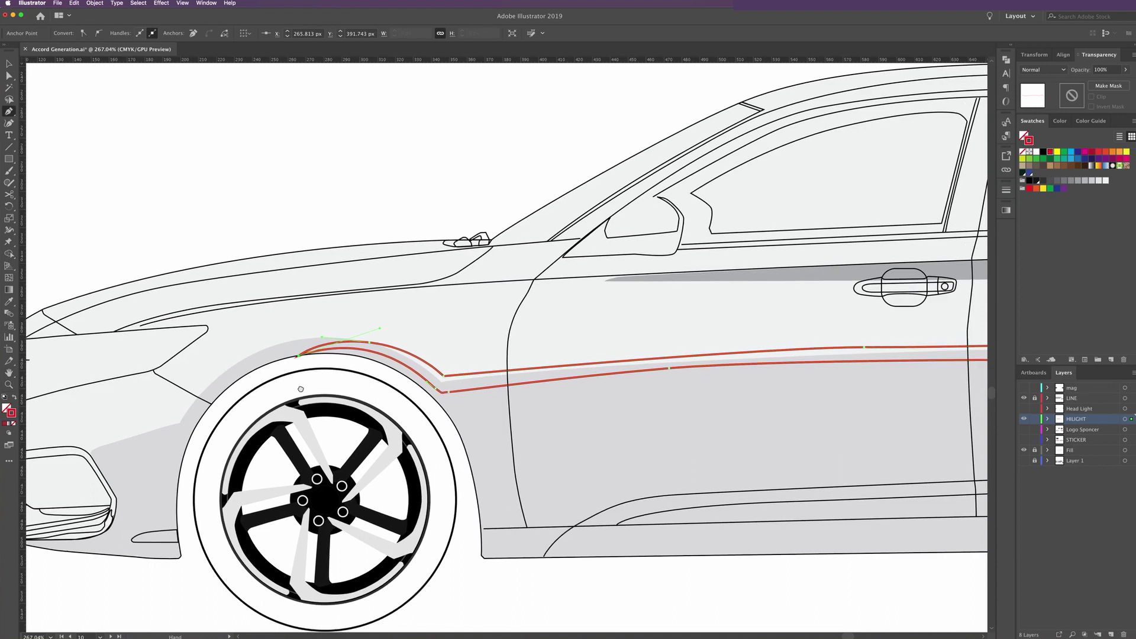
pyautogui.hscroll(-2, 148, 452)
# Start a curved line in front of the front wheel and bring it over the front arch
pyautogui.click(144, 445)
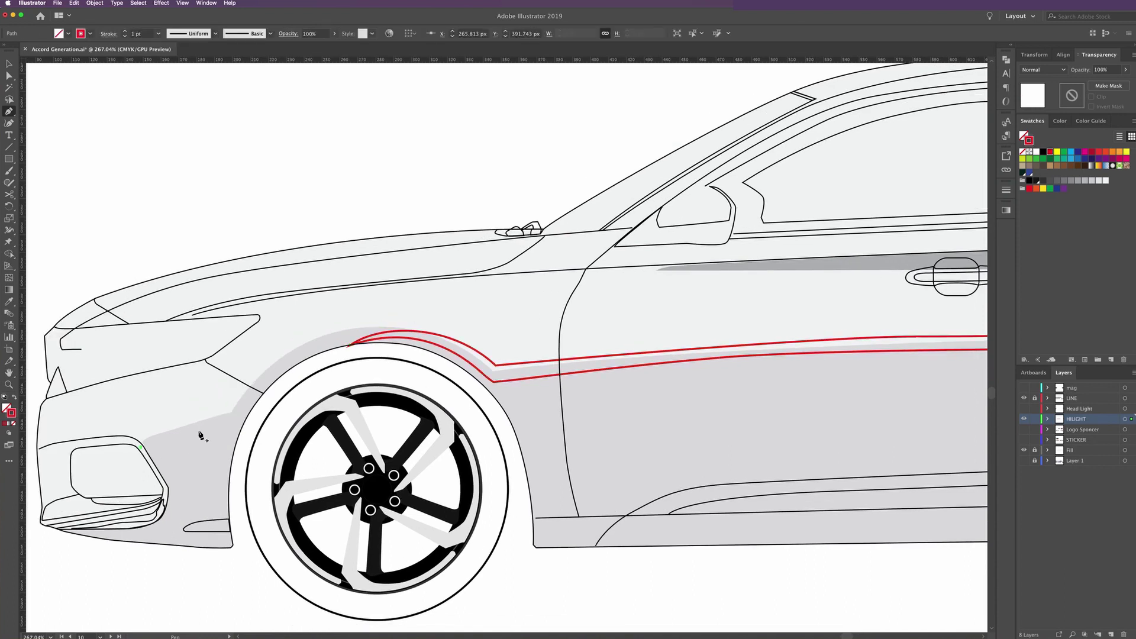
pyautogui.moveTo(223, 428); pyautogui.dragTo(238, 423)
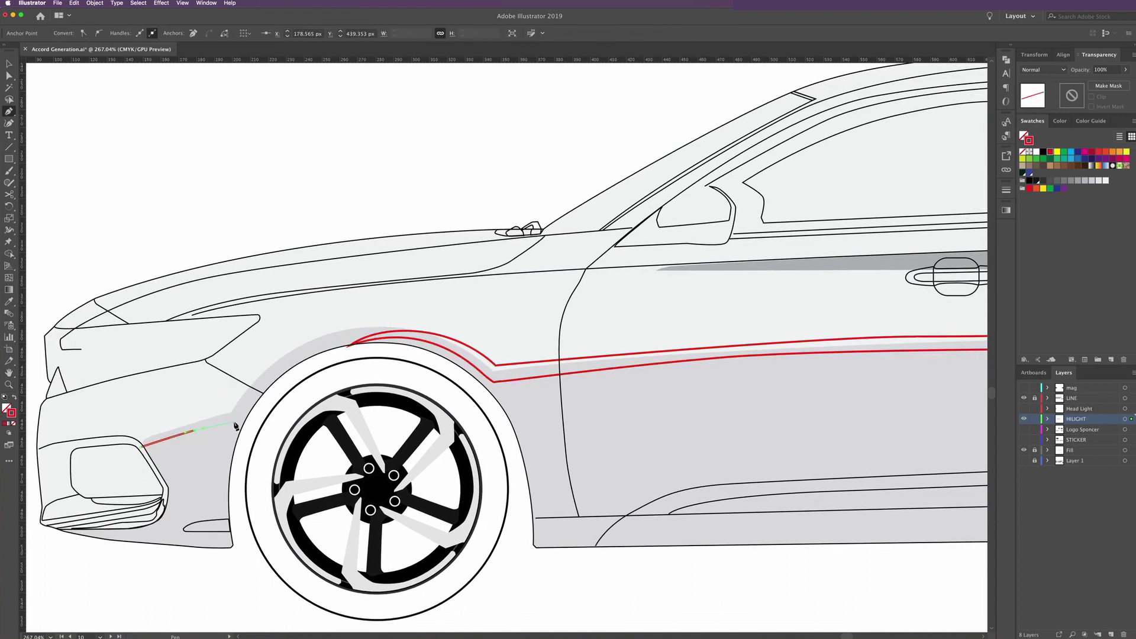
pyautogui.click(238, 421)
pyautogui.moveTo(278, 368); pyautogui.dragTo(297, 354)
pyautogui.click(357, 341)
pyautogui.scroll(1, 357, 341)
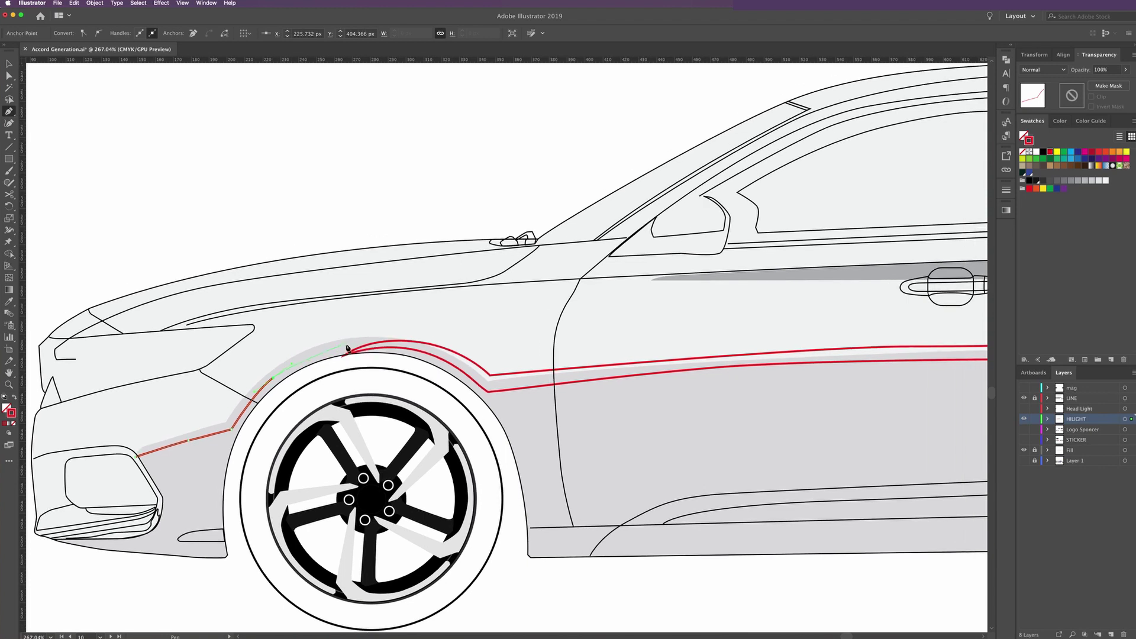
# Continue the red line down the front fender with anchors ending at the bumper
pyautogui.click(334, 358)
pyautogui.click(255, 373)
pyautogui.click(227, 402)
pyautogui.click(201, 413)
pyautogui.click(137, 445)
pyautogui.moveTo(138, 445); pyautogui.dragTo(138, 462)
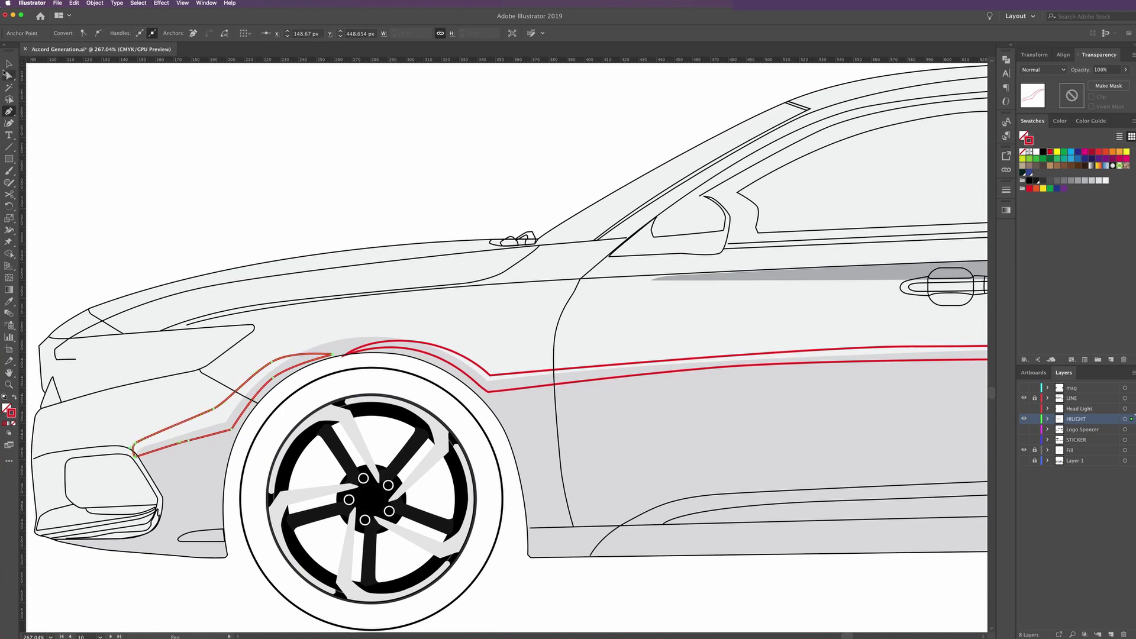
pyautogui.press('v')
pyautogui.click(207, 176)
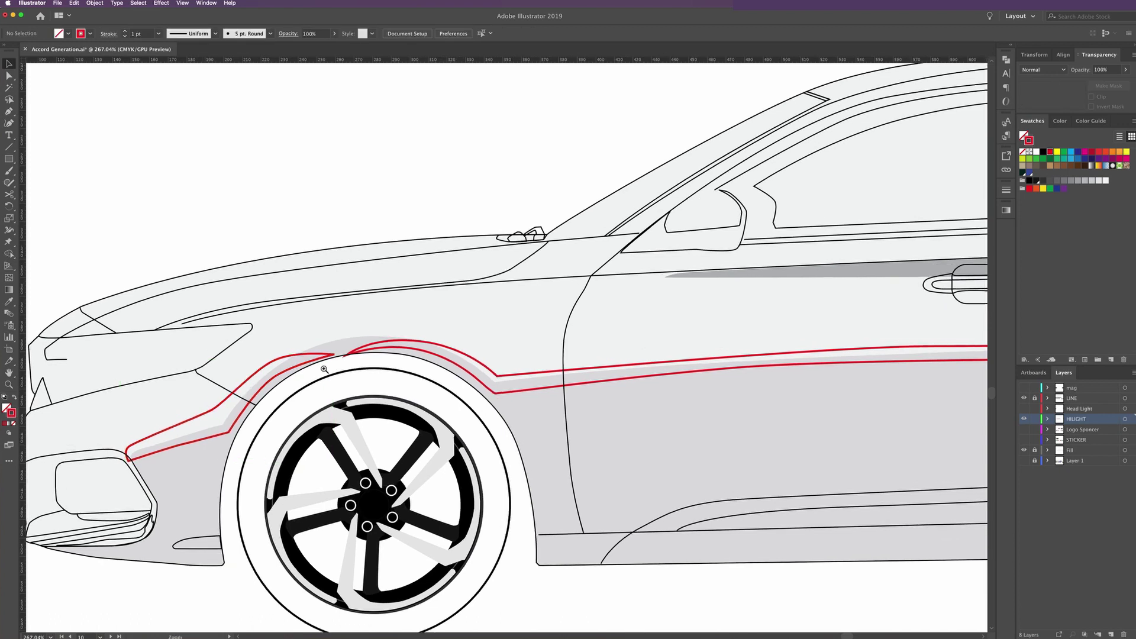
# Select and nudge anchors on the red lines over the front arch and along the fender
pyautogui.scroll(3, 332, 363)
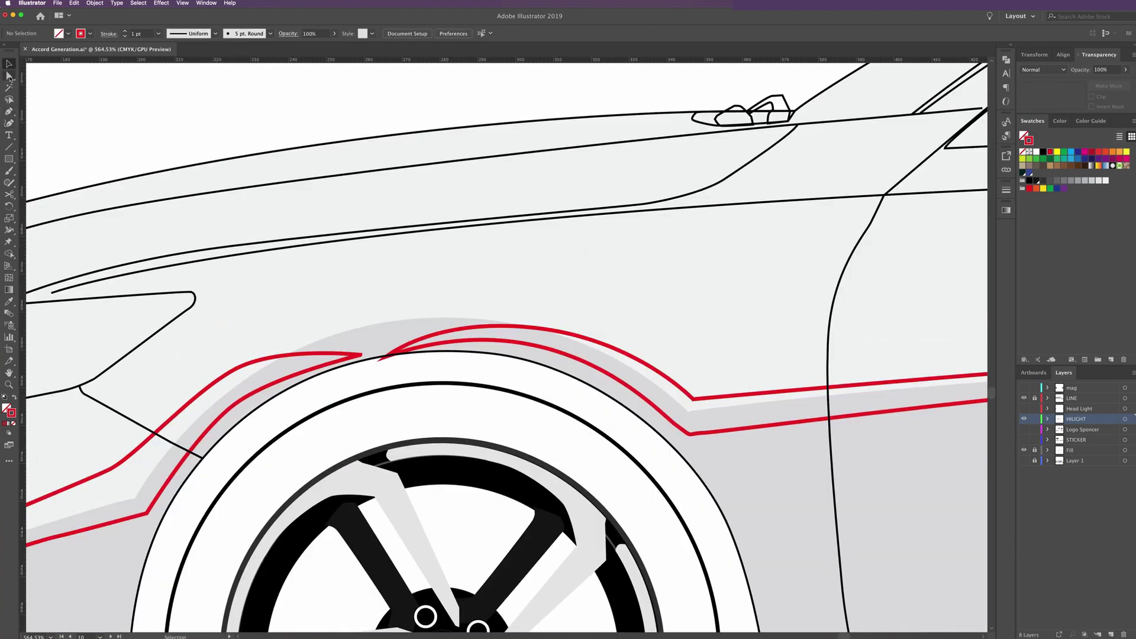
pyautogui.click(9, 75)
pyautogui.click(303, 371)
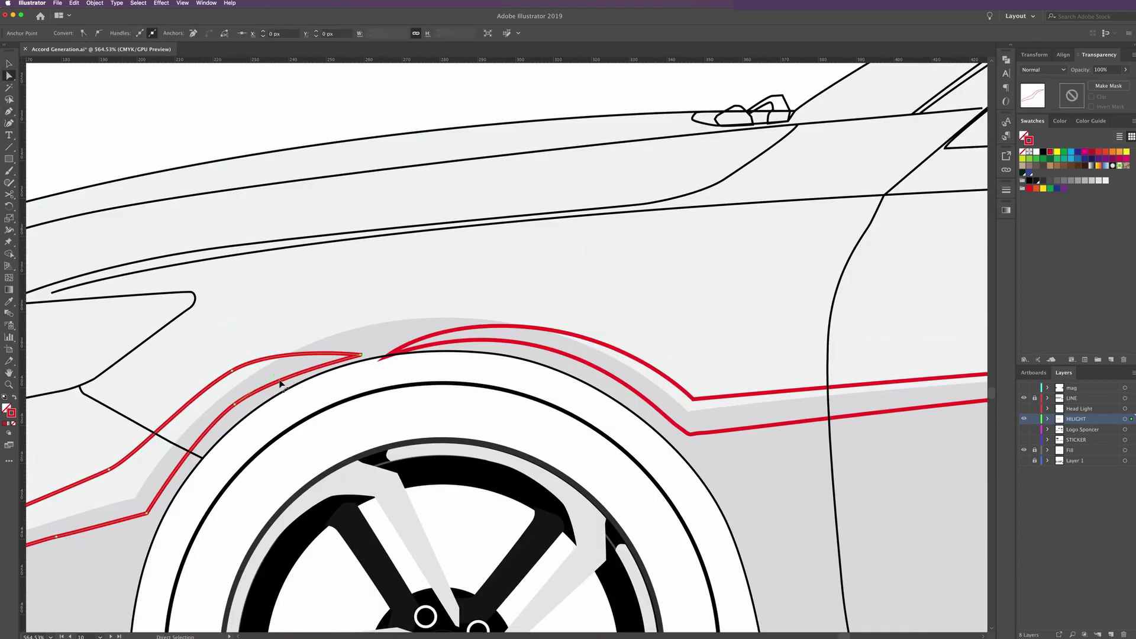
pyautogui.click(284, 357)
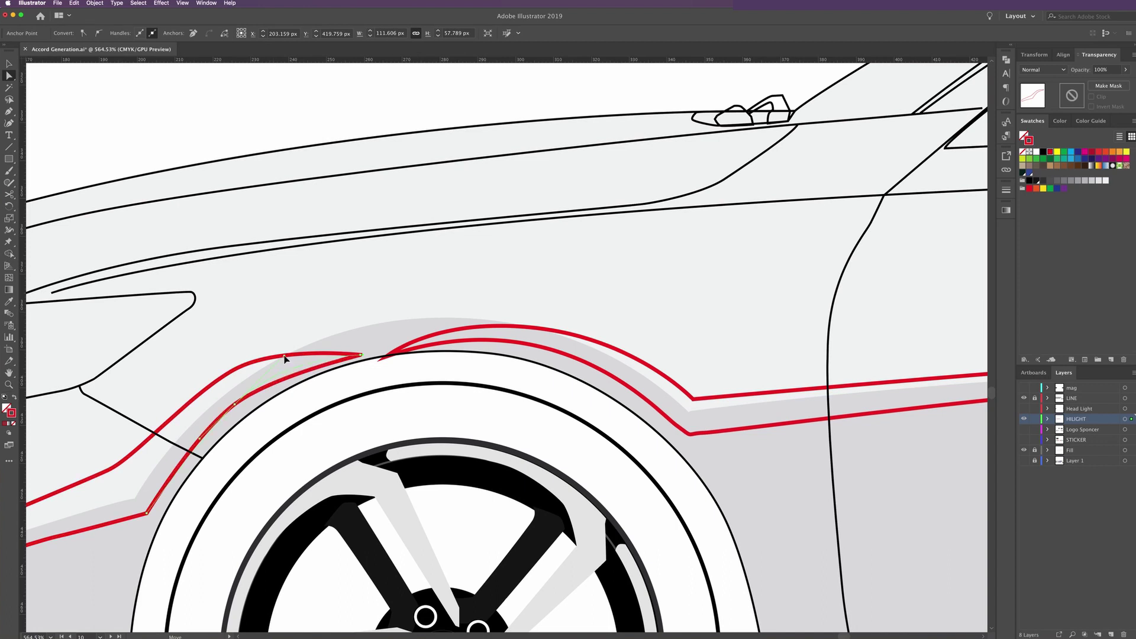
pyautogui.keyDown('shift'); pyautogui.click(234, 405); pyautogui.keyUp('shift')
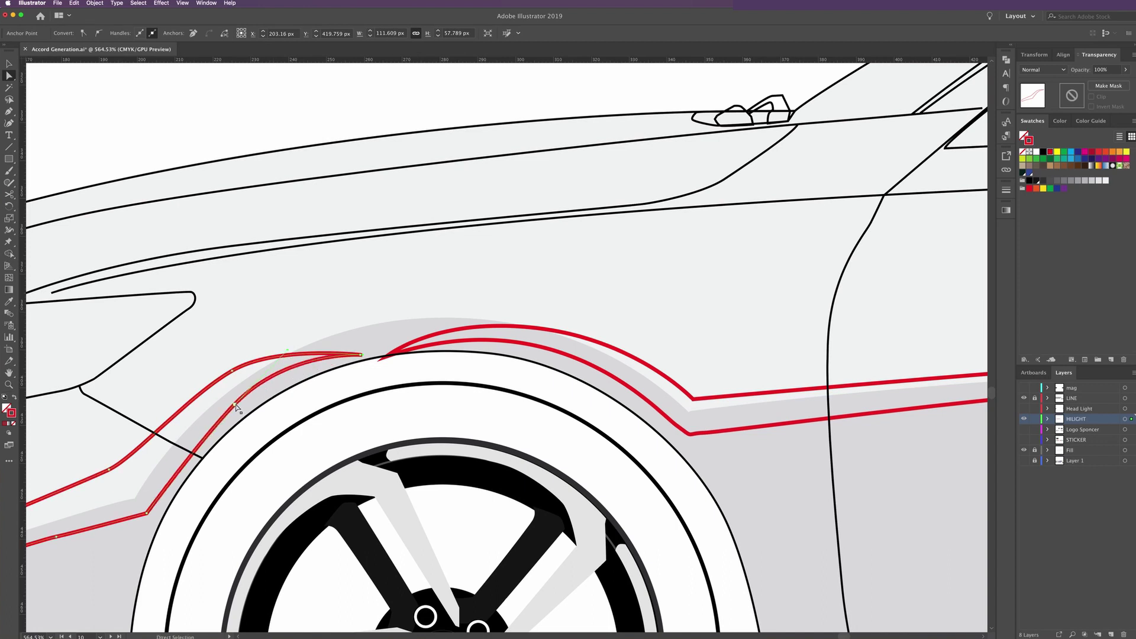
pyautogui.click(234, 404)
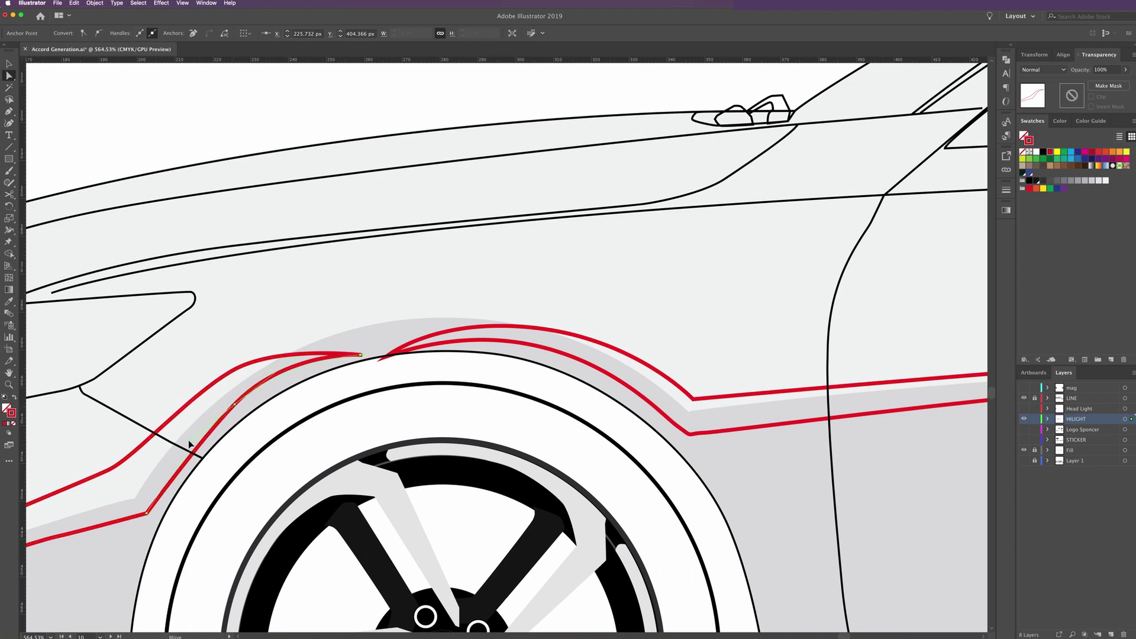
pyautogui.click(175, 455)
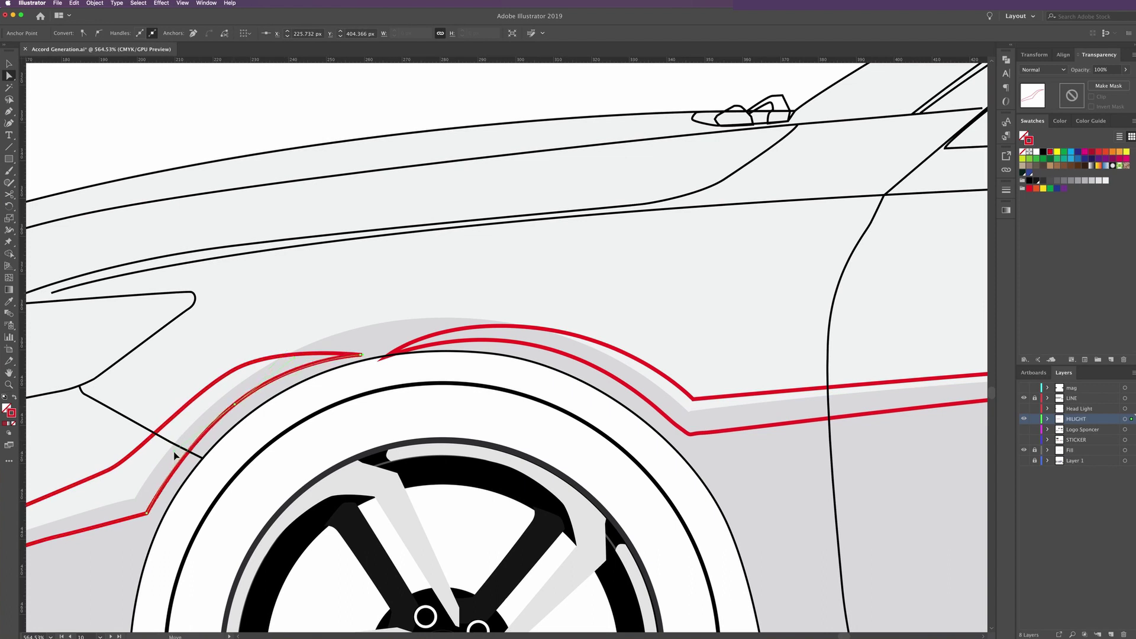
pyautogui.click(175, 455)
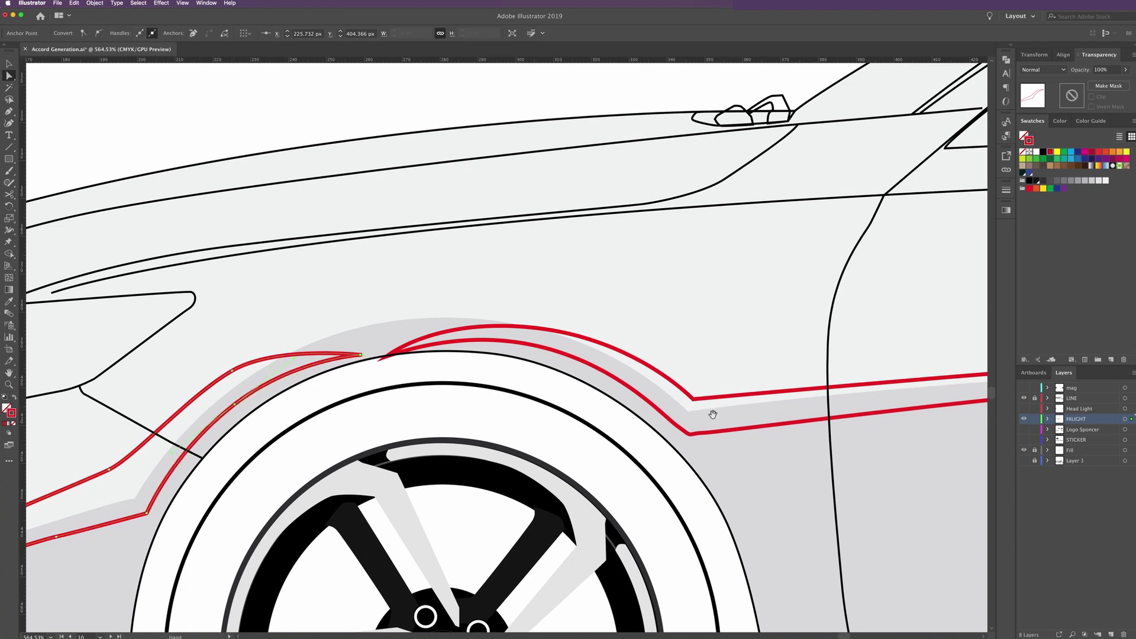
pyautogui.moveTo(712, 414); pyautogui.dragTo(511, 422)
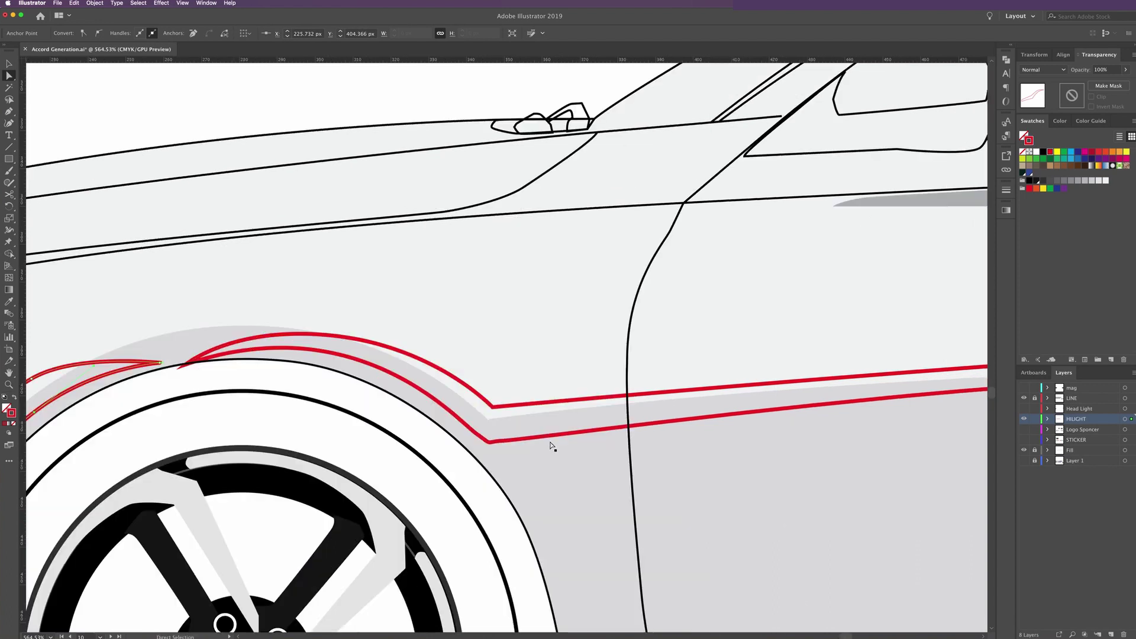
pyautogui.click(482, 441)
pyautogui.moveTo(486, 442); pyautogui.dragTo(486, 442)
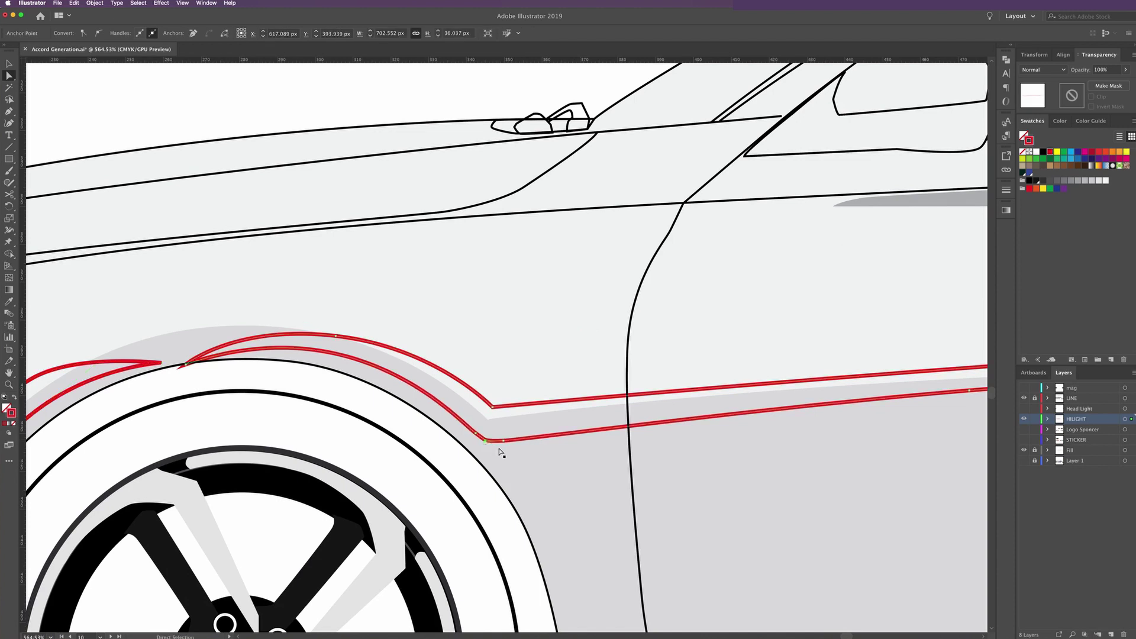
pyautogui.click(490, 322)
pyautogui.hscroll(5, 585, 364)
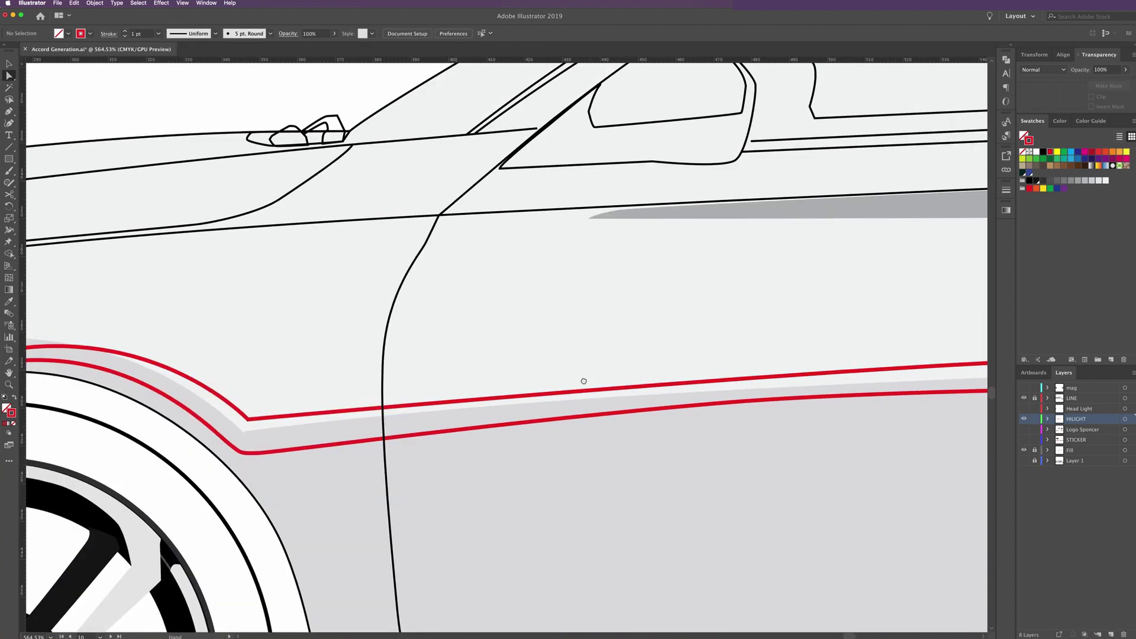
# Nudge an anchor down and adjust curves on the lower red line along the door
pyautogui.hscroll(4, 584, 381)
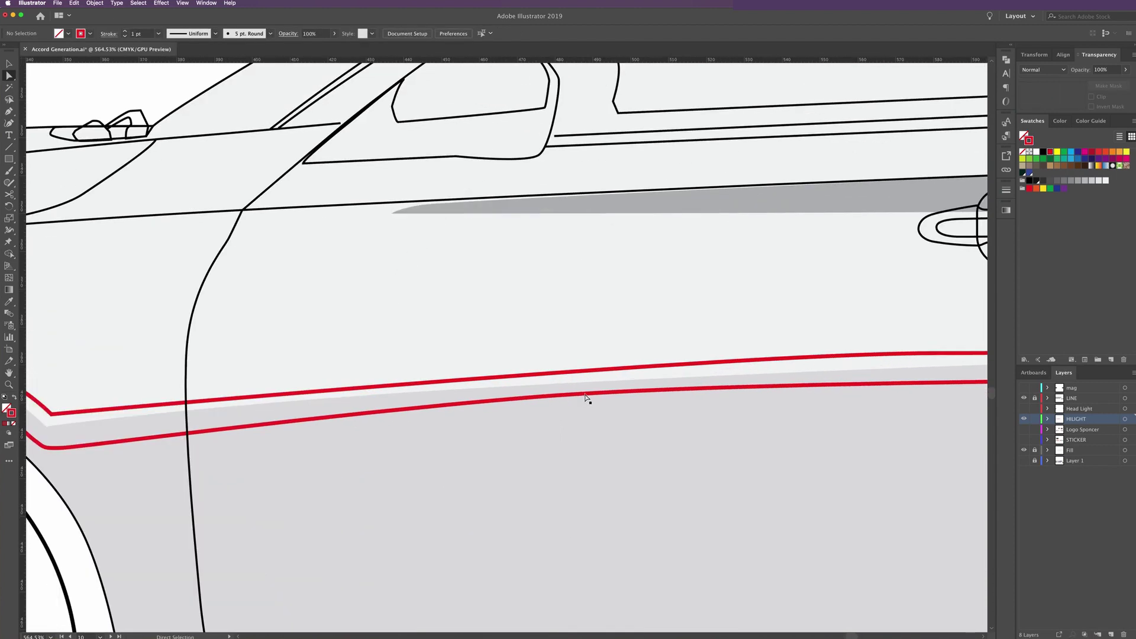
pyautogui.click(586, 396)
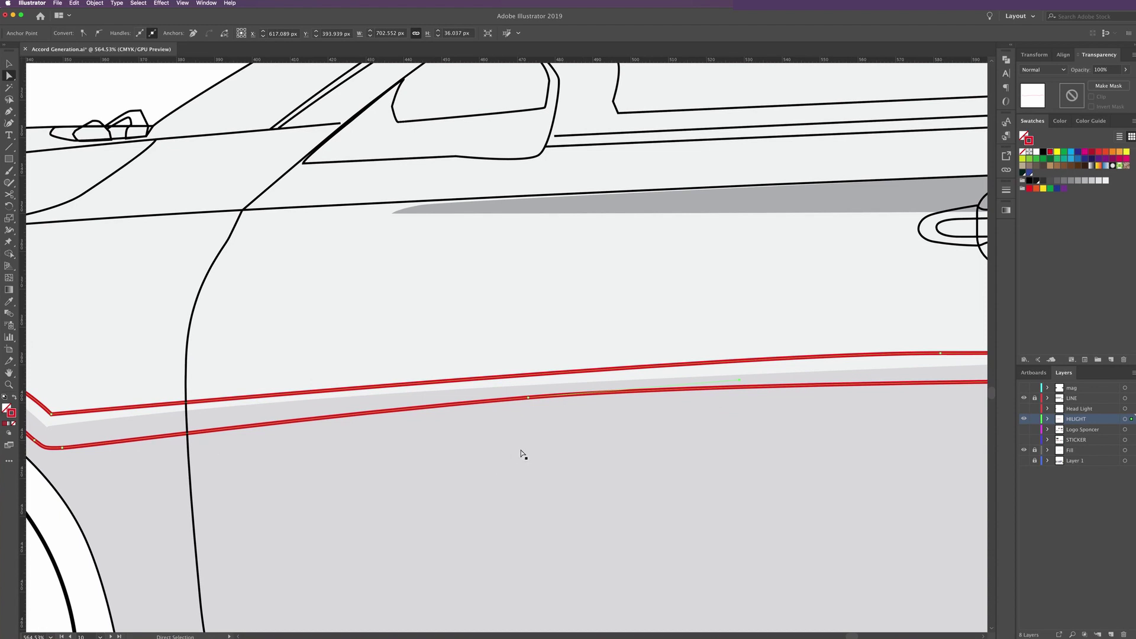
pyautogui.click(528, 399)
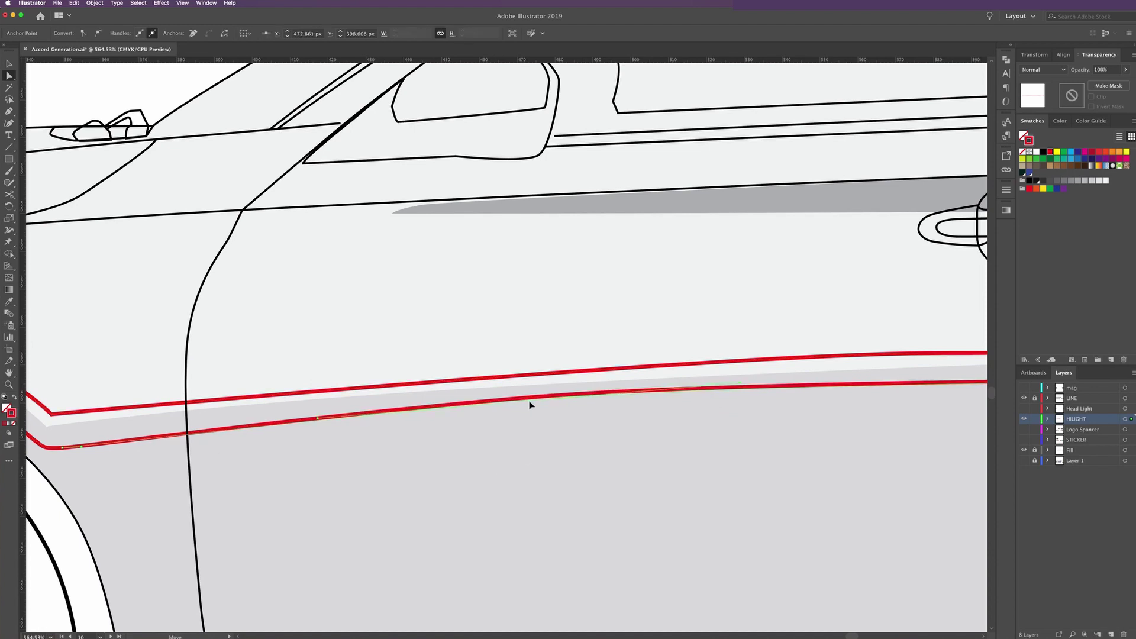
pyautogui.moveTo(528, 401); pyautogui.dragTo(531, 405)
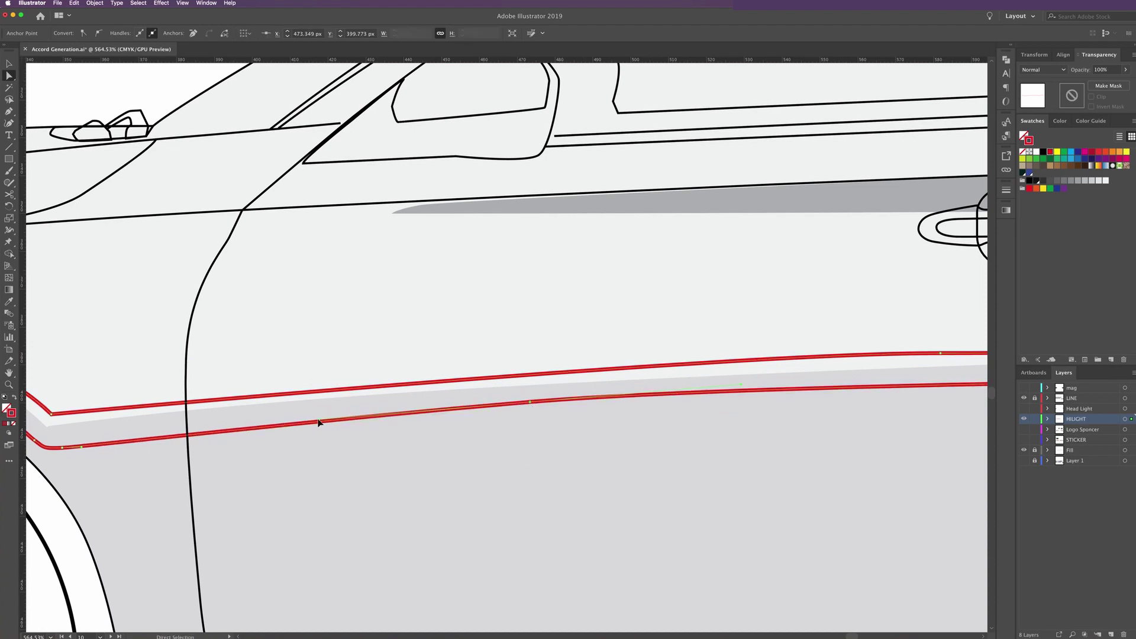
pyautogui.moveTo(318, 422); pyautogui.dragTo(298, 416)
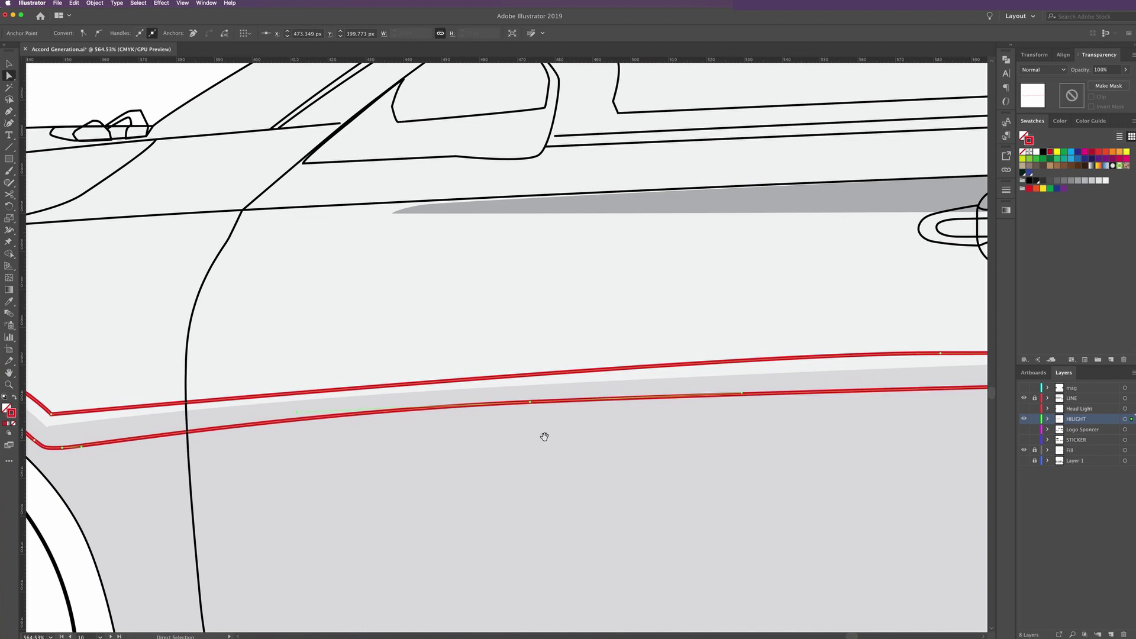
pyautogui.hotkey('ctrl', '-')
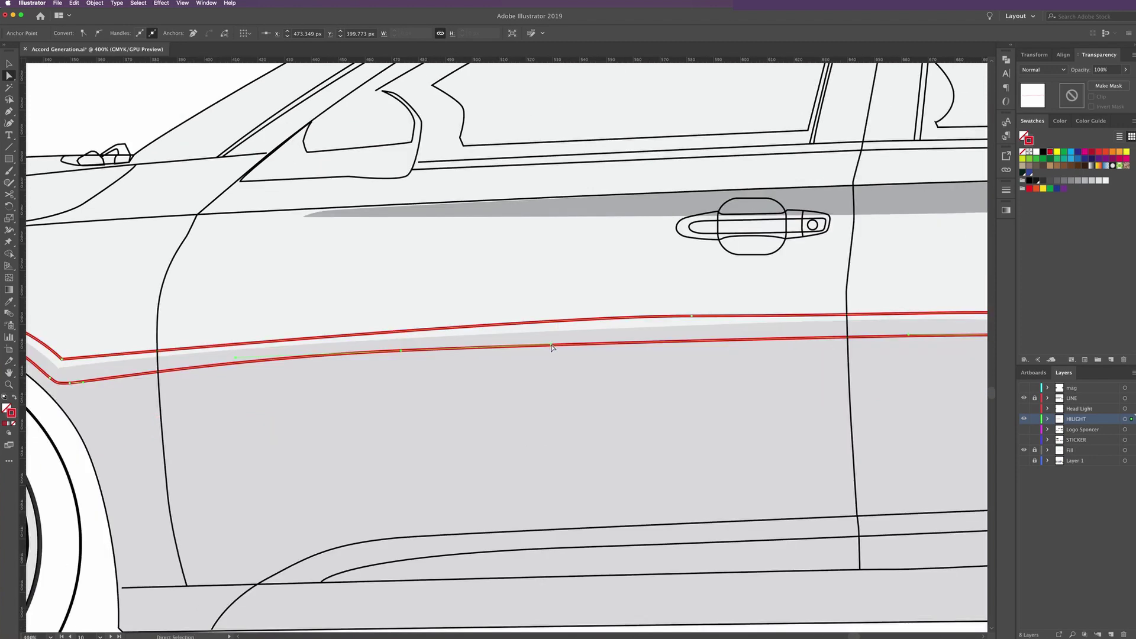
pyautogui.moveTo(550, 346); pyautogui.dragTo(534, 343)
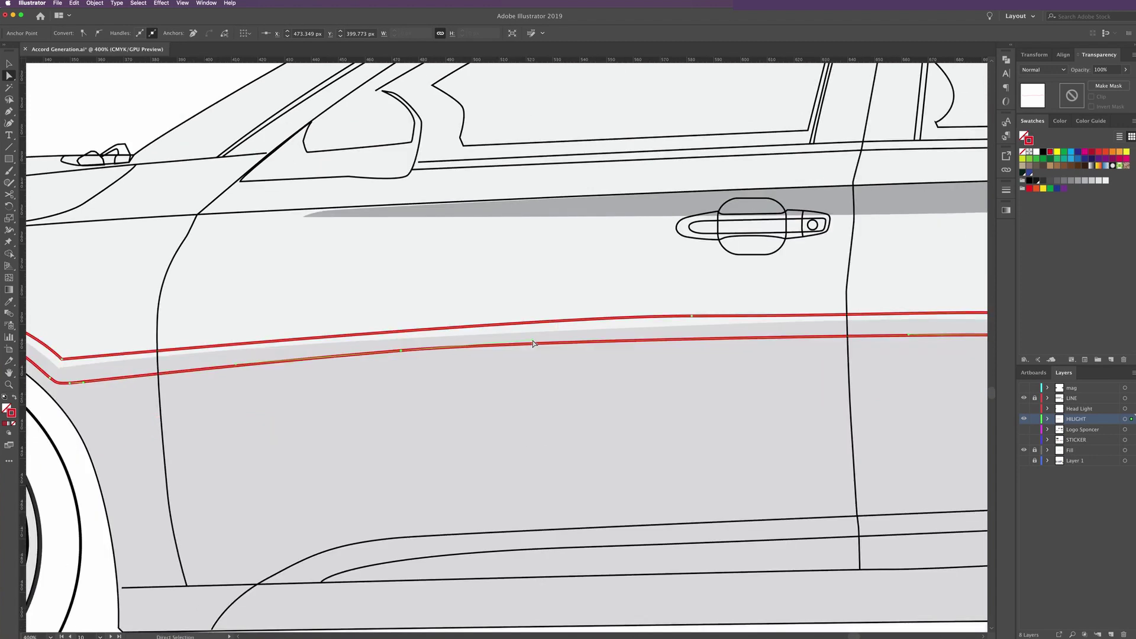
# Raise an anchor and smooth the lower red line's dip where the rear door meets the arch
pyautogui.hscroll(10, 447, 388)
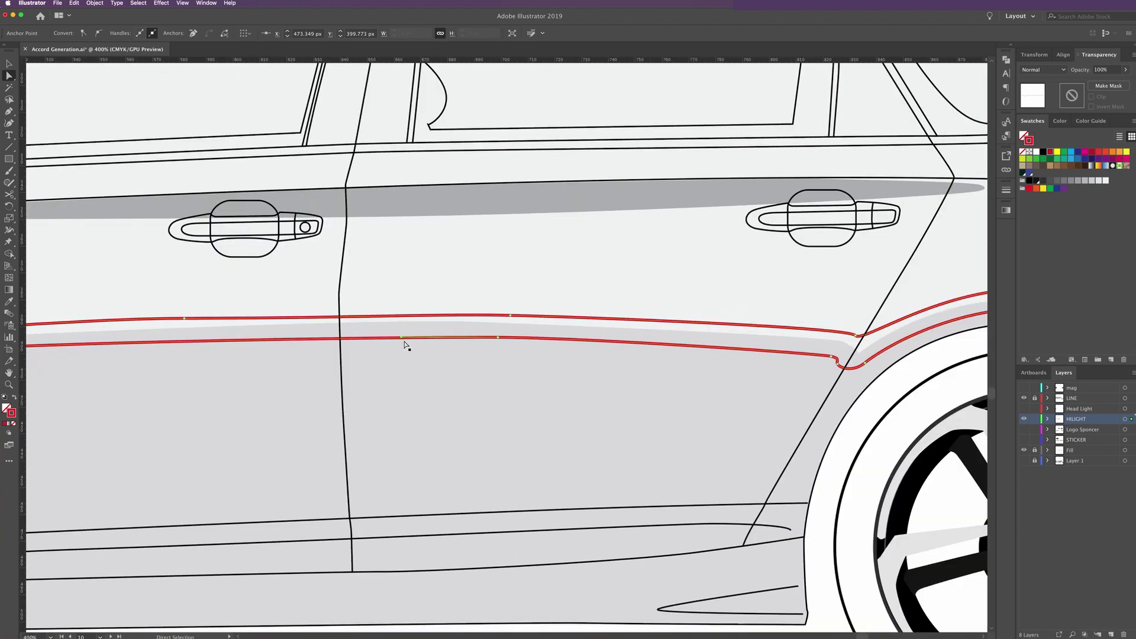
pyautogui.moveTo(400, 339); pyautogui.dragTo(399, 332)
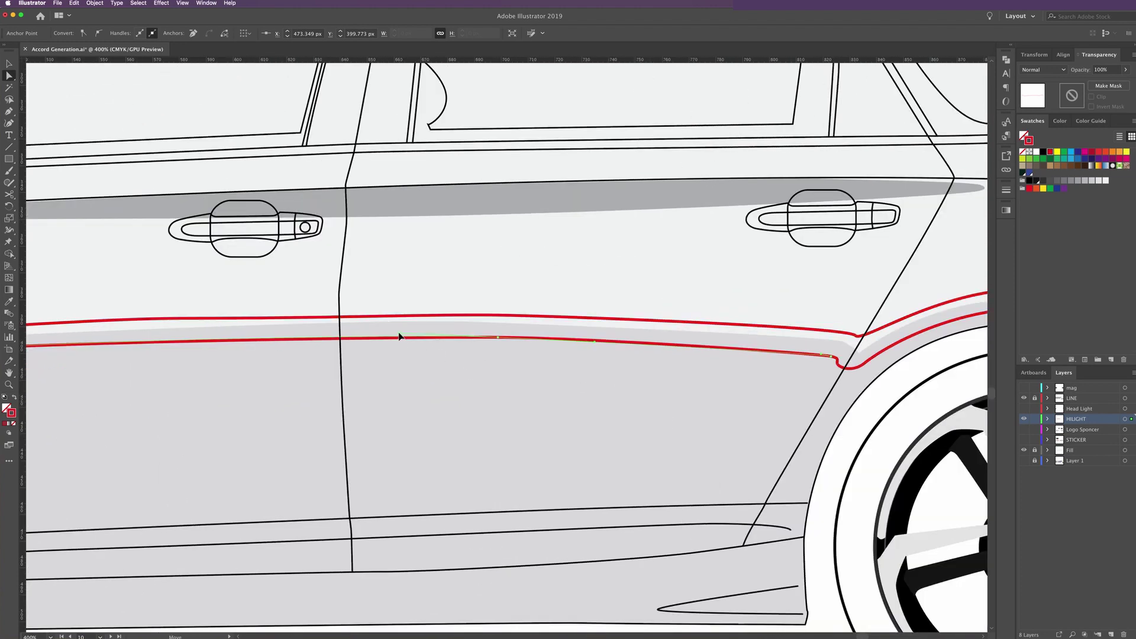
pyautogui.click(565, 343)
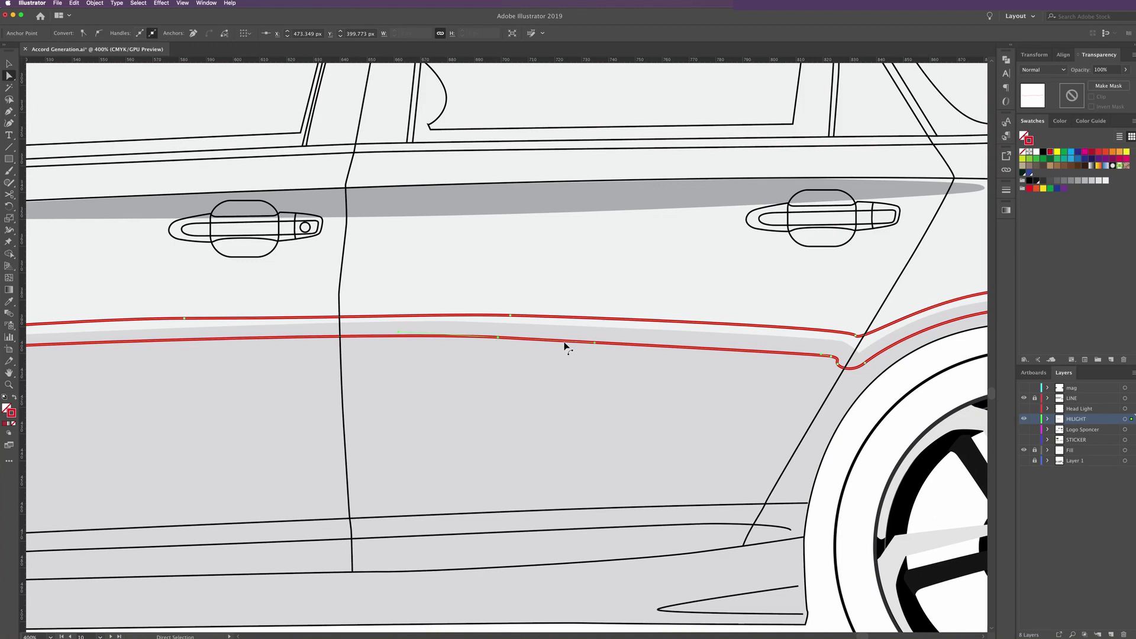
pyautogui.click(594, 342)
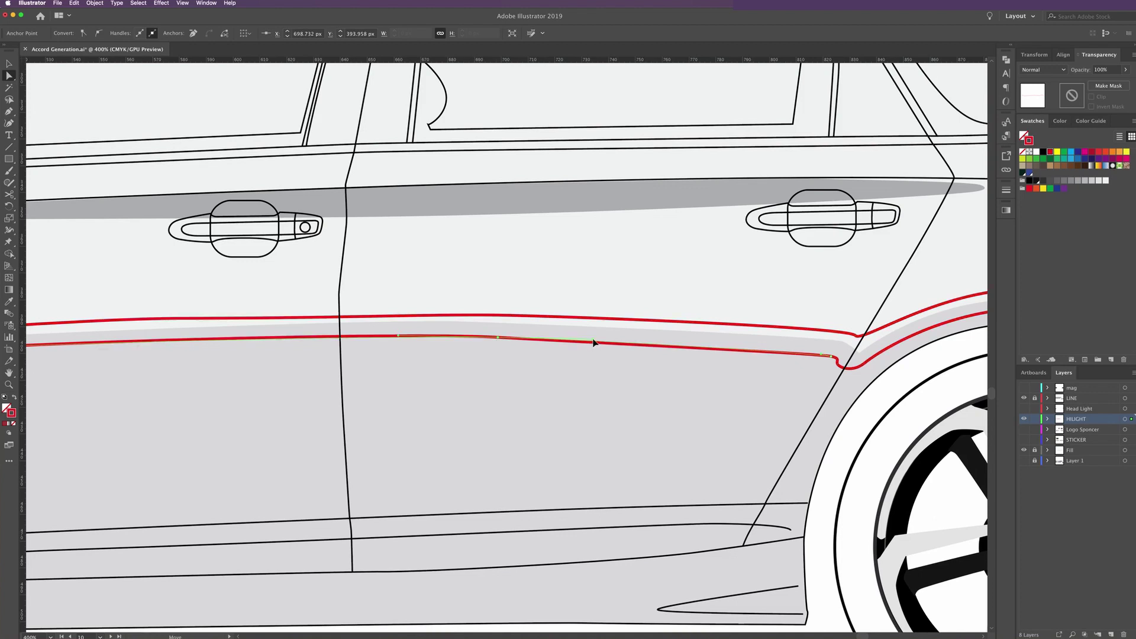
pyautogui.hotkey('ctrl', 'a')
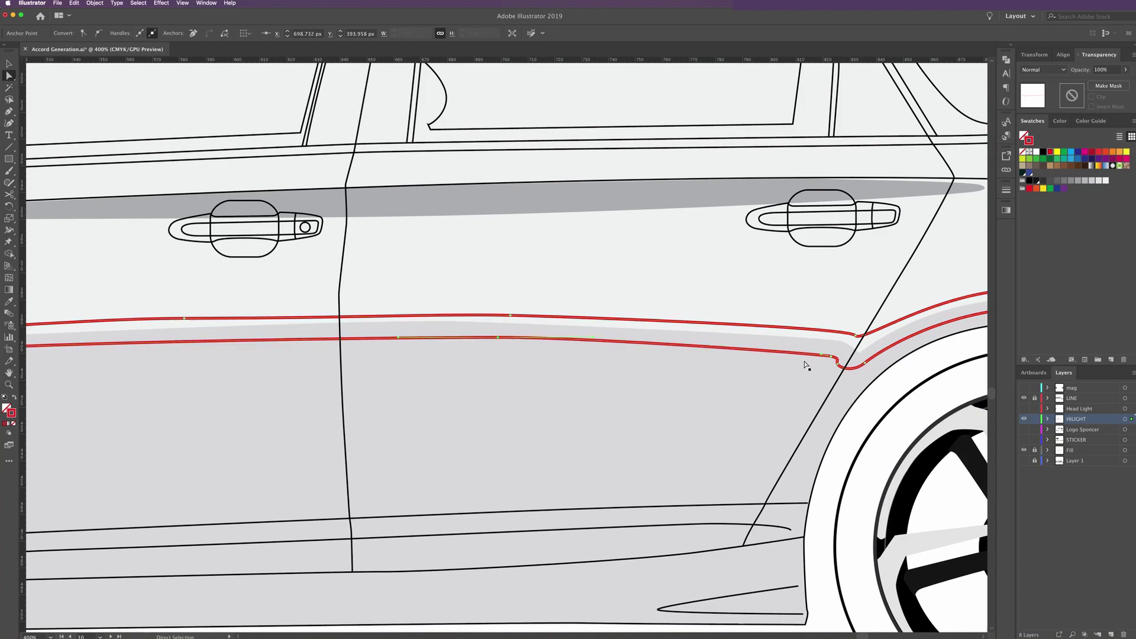
pyautogui.click(797, 351)
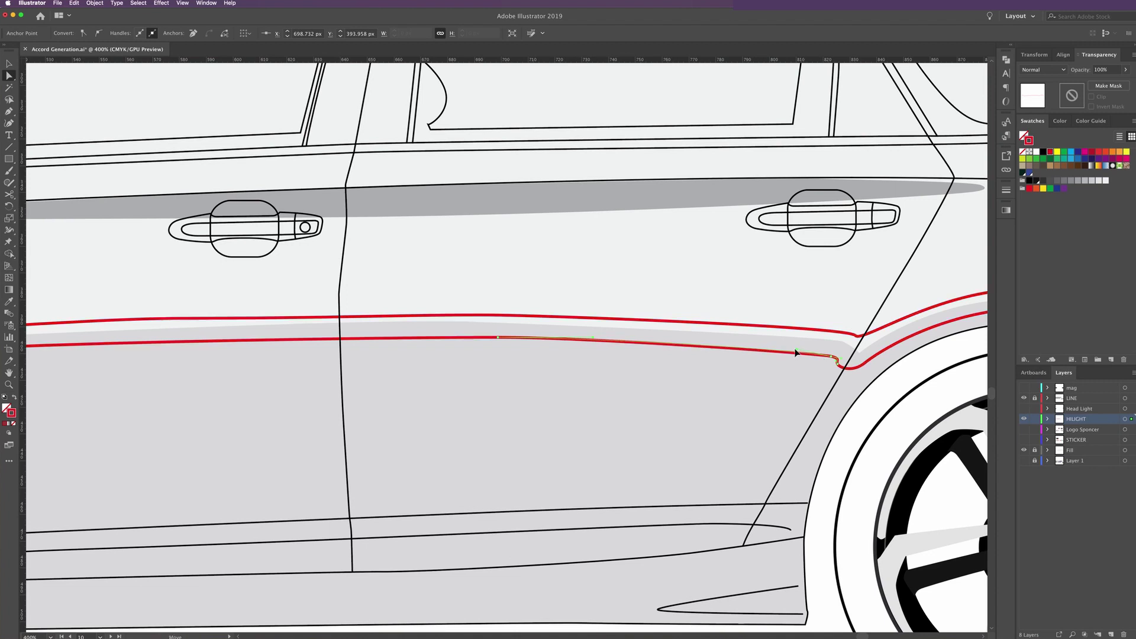
pyautogui.hotkey('ctrl', 'a')
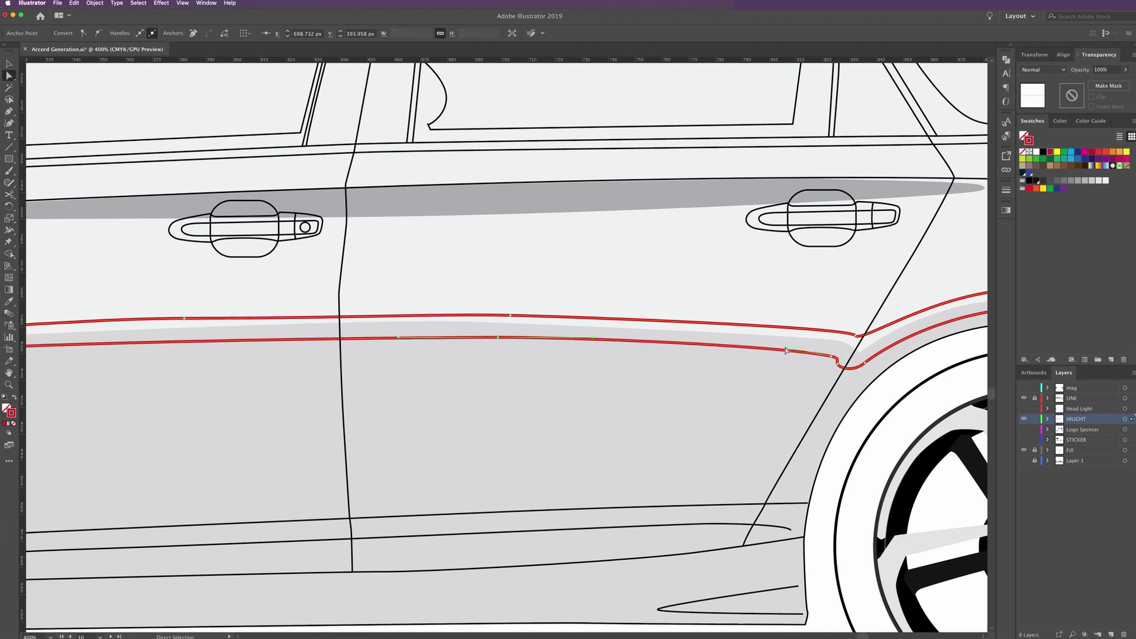
pyautogui.hscroll(5, 801, 357)
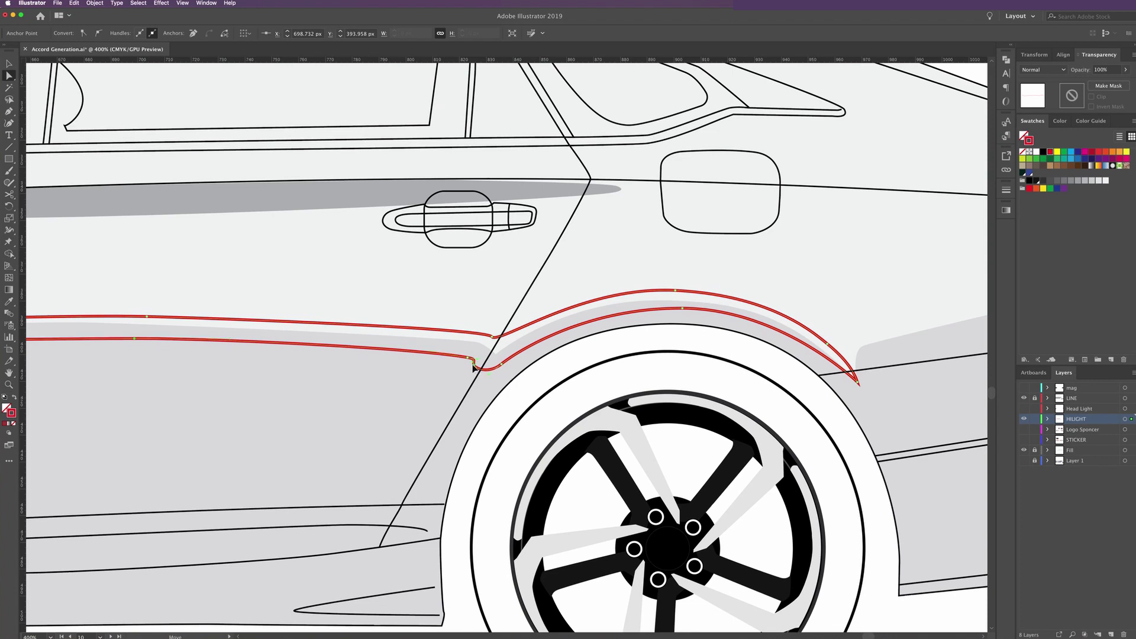
pyautogui.click(478, 369)
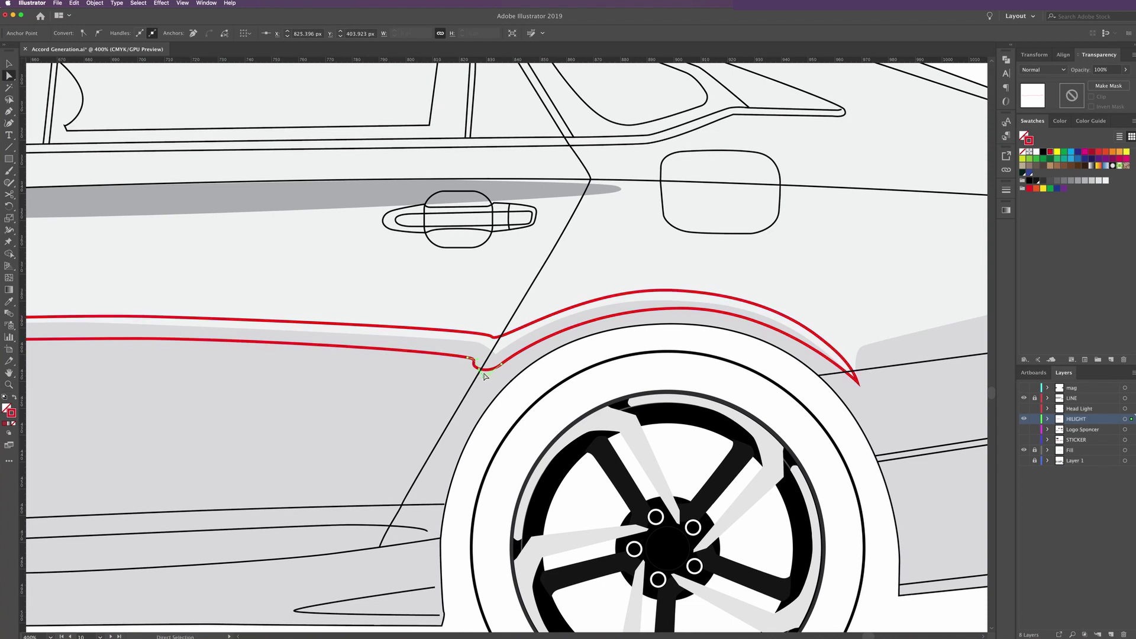
pyautogui.click(485, 378)
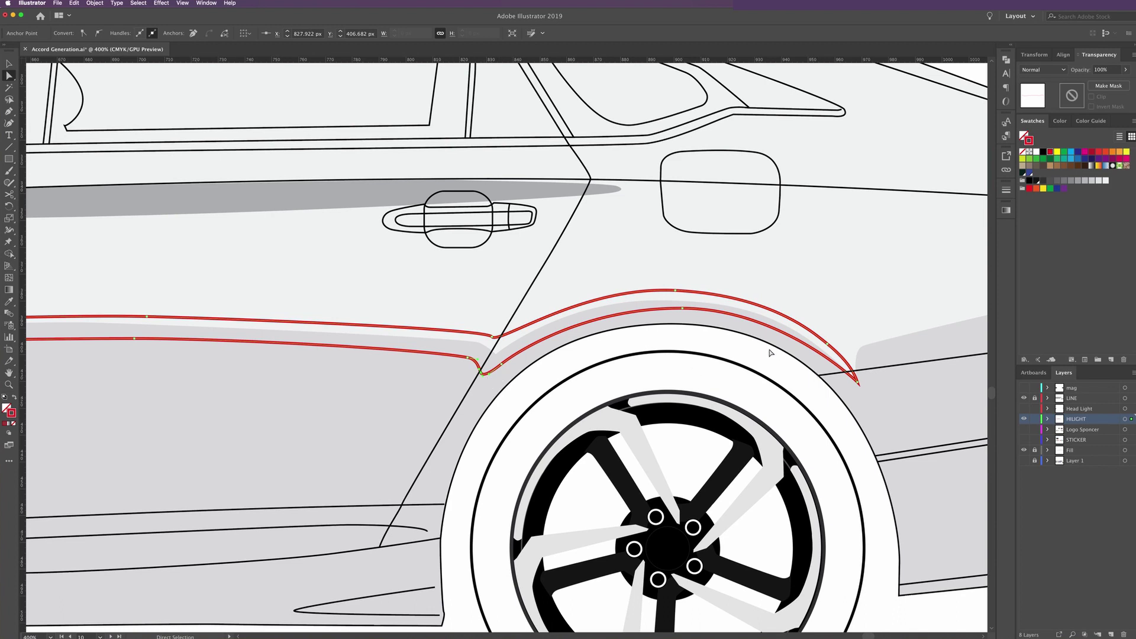
pyautogui.moveTo(769, 350); pyautogui.dragTo(584, 355)
# Pen-outline a red sliver from the rear arch's end along the quarter panel to the tail light
pyautogui.hscroll(5, 516, 331)
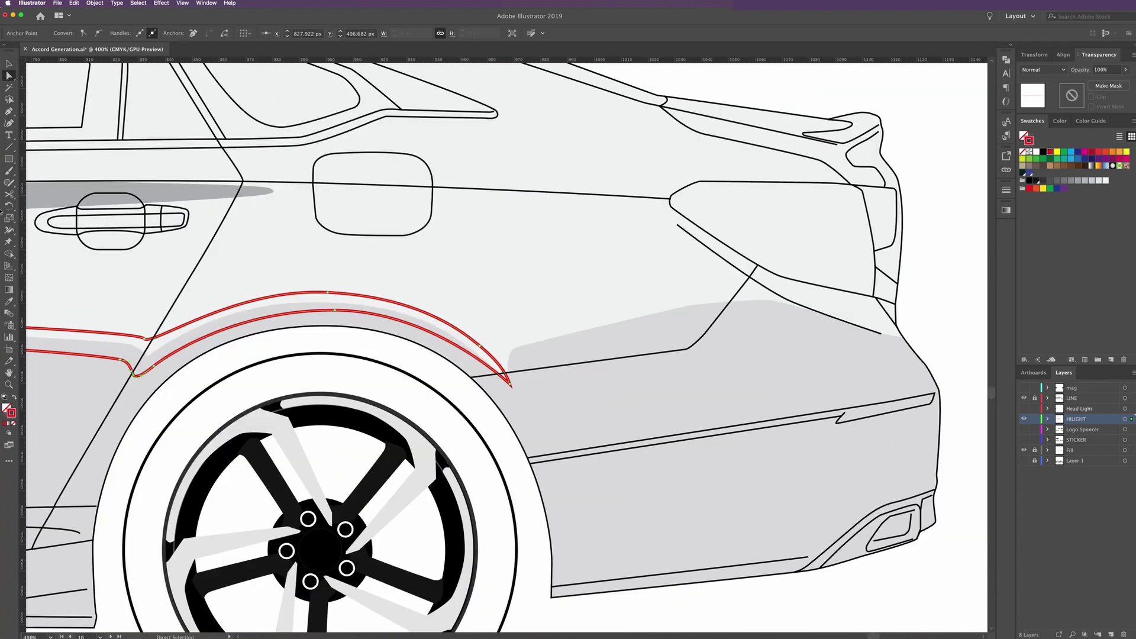
pyautogui.click(9, 112)
pyautogui.moveTo(516, 341); pyautogui.dragTo(512, 378)
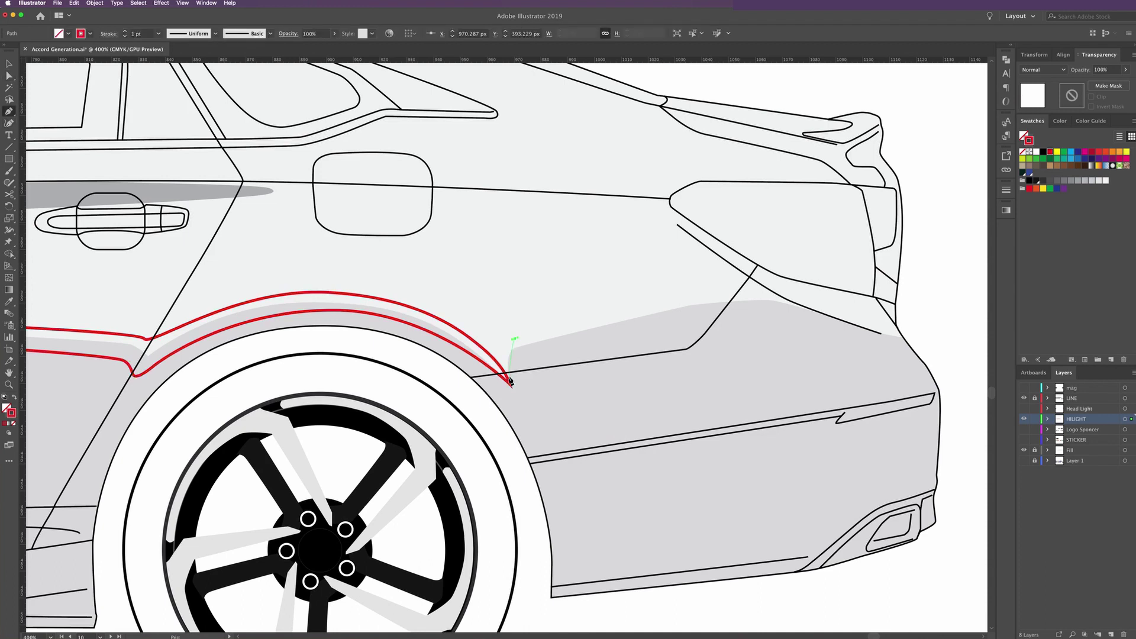
pyautogui.click(510, 381)
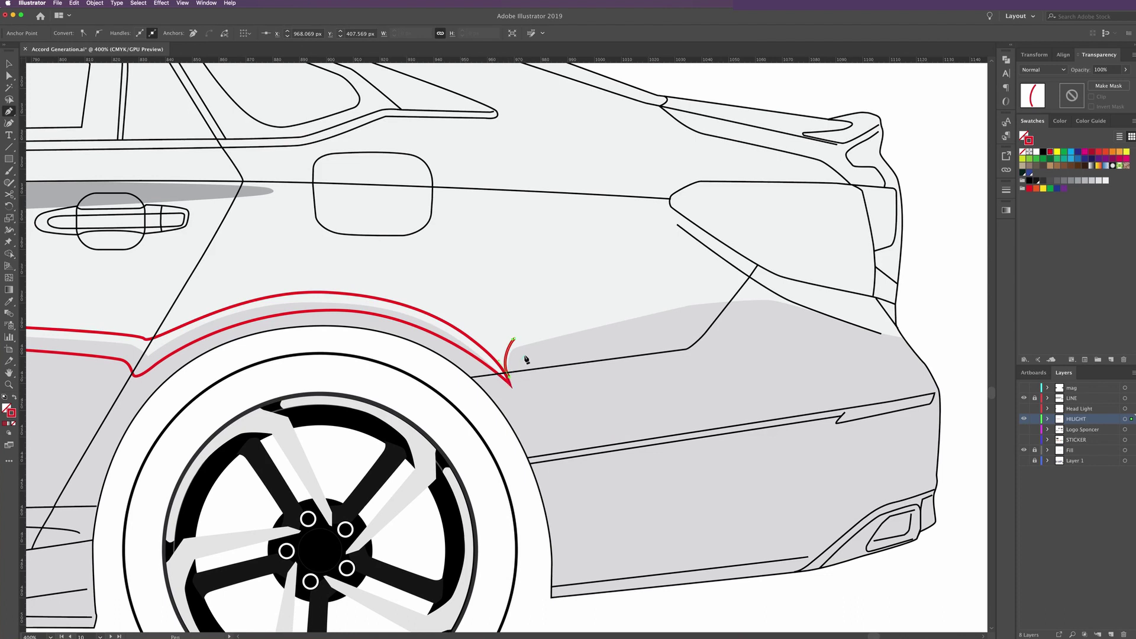
pyautogui.click(524, 355)
pyautogui.moveTo(737, 308)
pyautogui.mouseDown()
pyautogui.moveTo(765, 308)
pyautogui.moveTo(732, 282)
pyautogui.mouseUp()
pyautogui.click(823, 313)
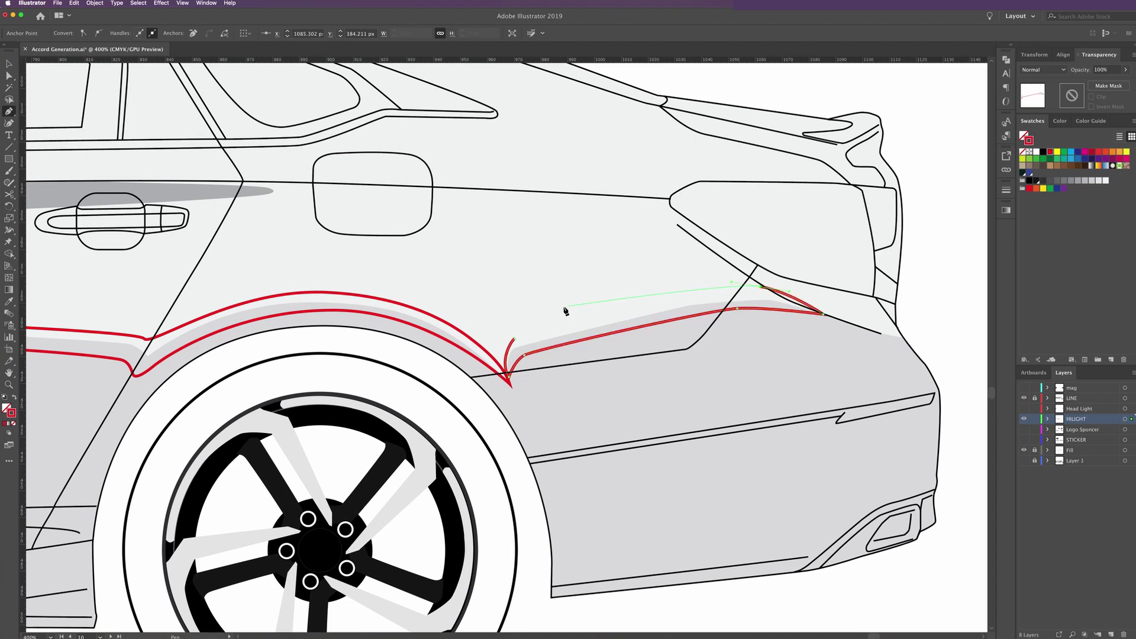
pyautogui.moveTo(514, 338); pyautogui.dragTo(503, 356)
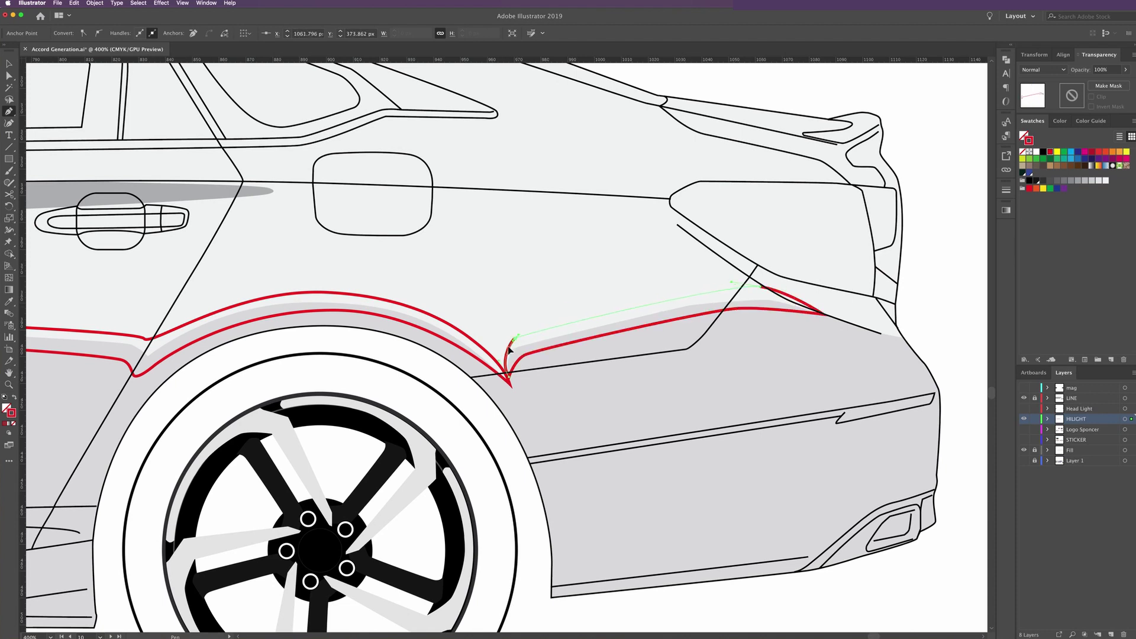
pyautogui.press('v')
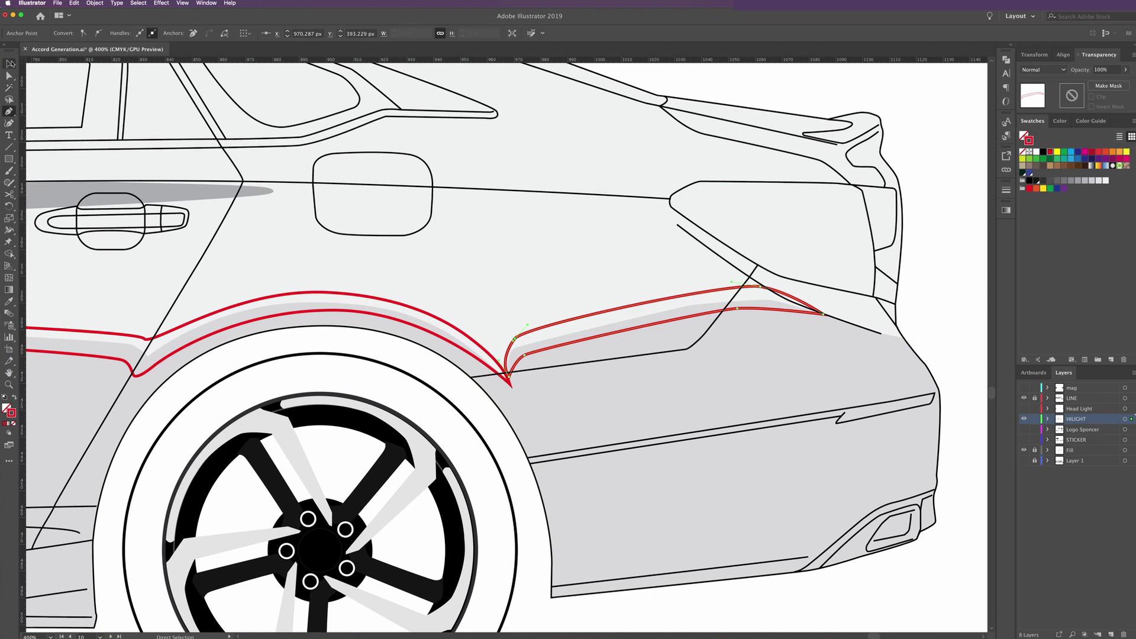
pyautogui.click(453, 258)
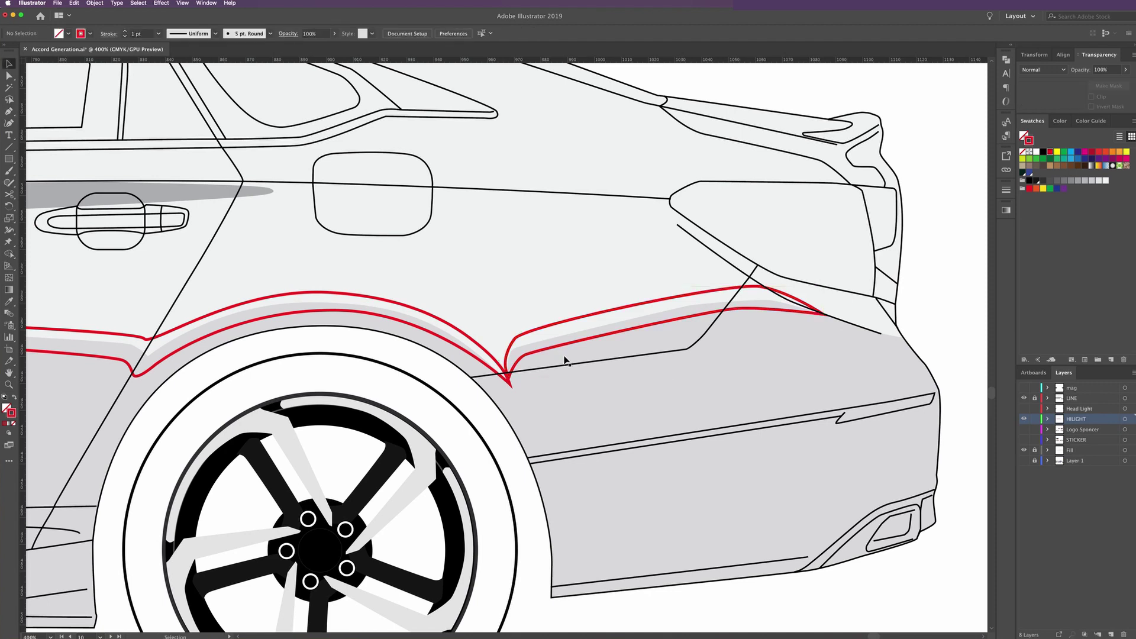
pyautogui.hotkey('ctrl', '0')
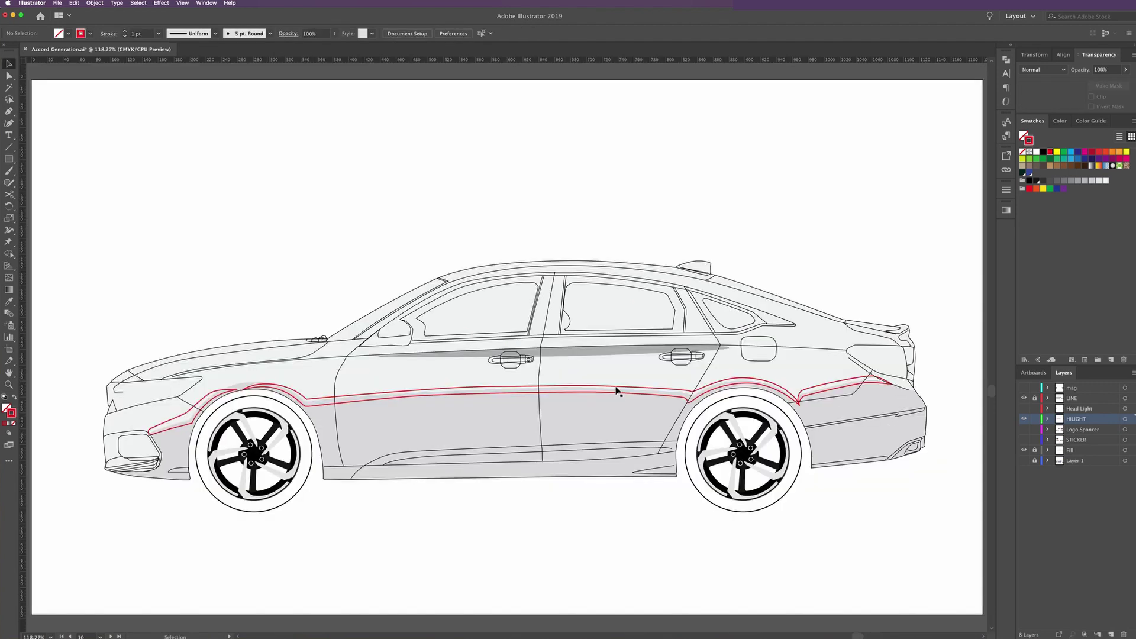
# Unite the three red highlight paths and make them one compound path
pyautogui.click(616, 391)
pyautogui.keyDown('shift'); pyautogui.click(819, 389); pyautogui.keyUp('shift')
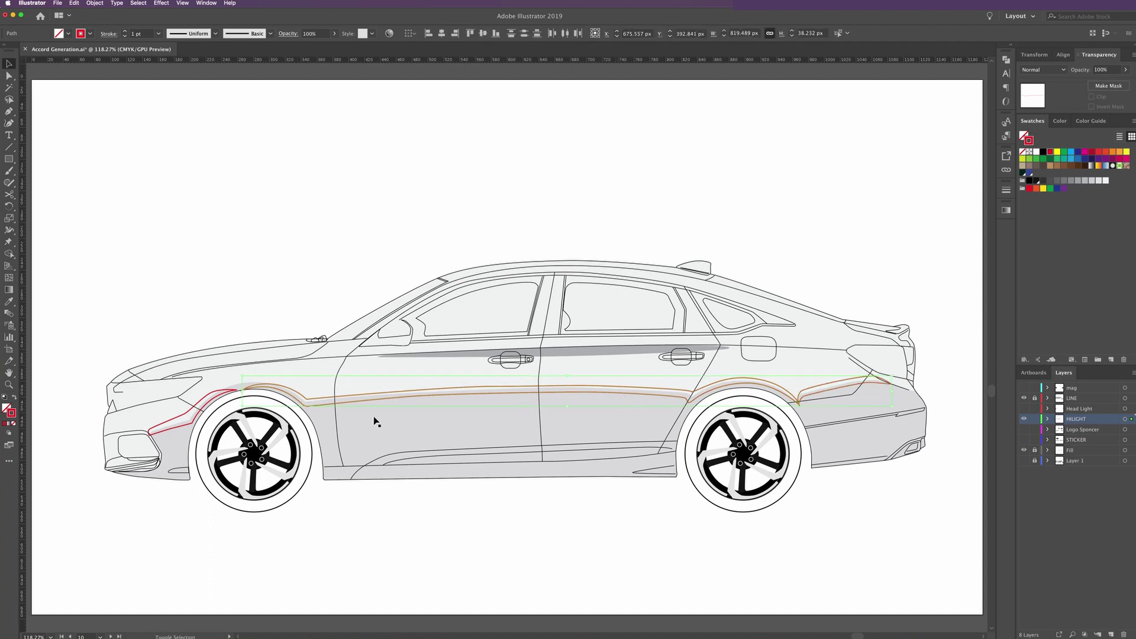
pyautogui.keyDown('shift'); pyautogui.click(213, 396); pyautogui.keyUp('shift')
pyautogui.click(1006, 61)
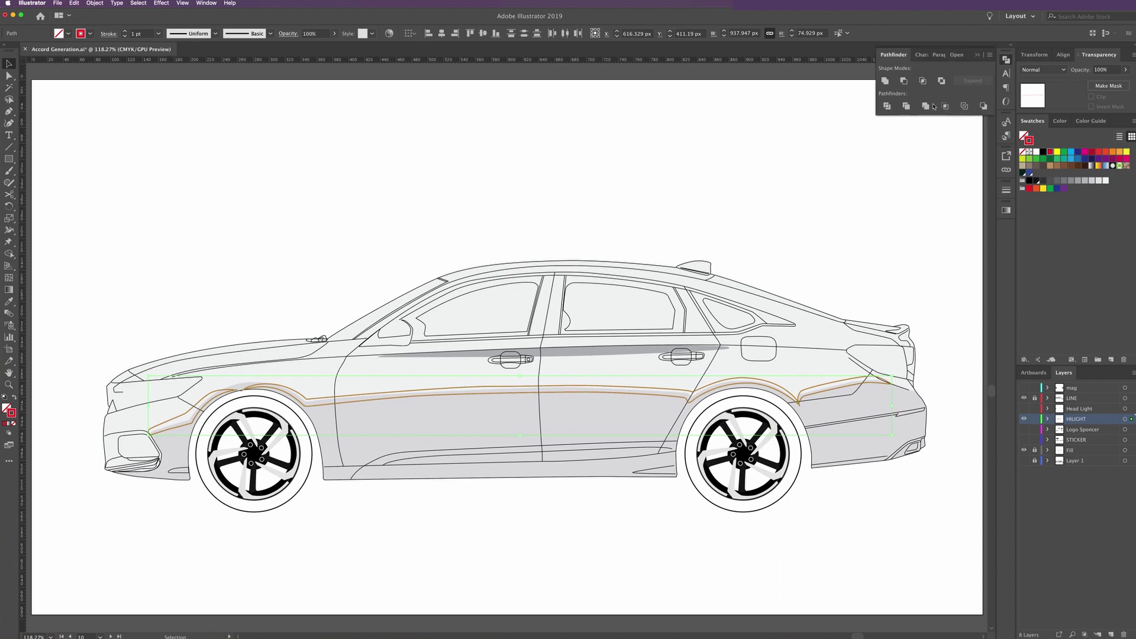
pyautogui.click(884, 81)
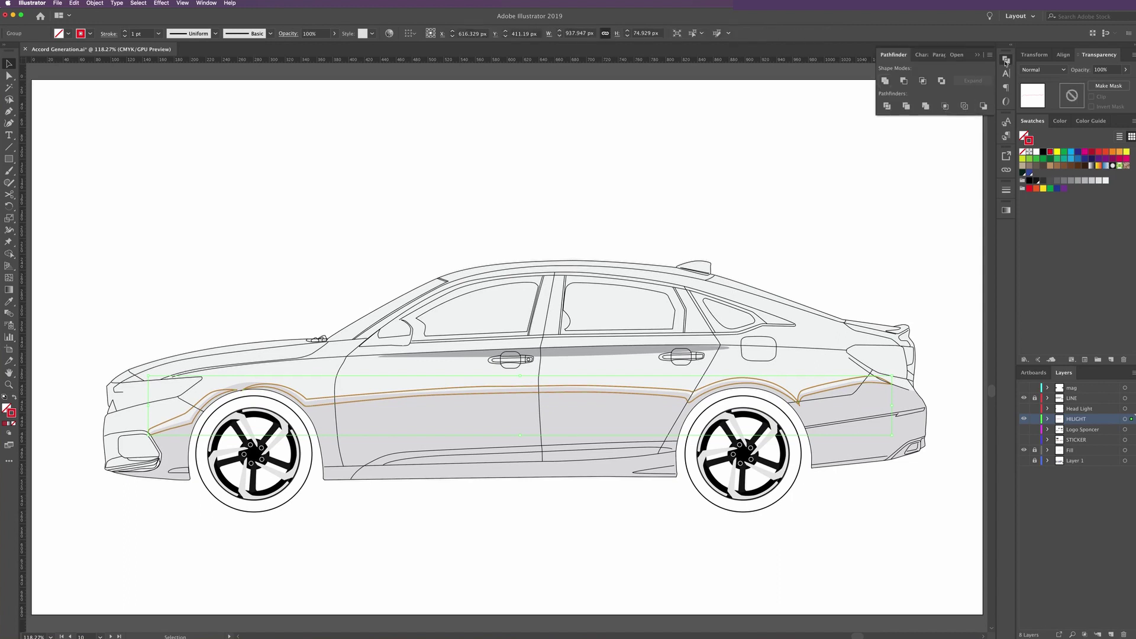
pyautogui.click(1005, 61)
pyautogui.click(95, 3)
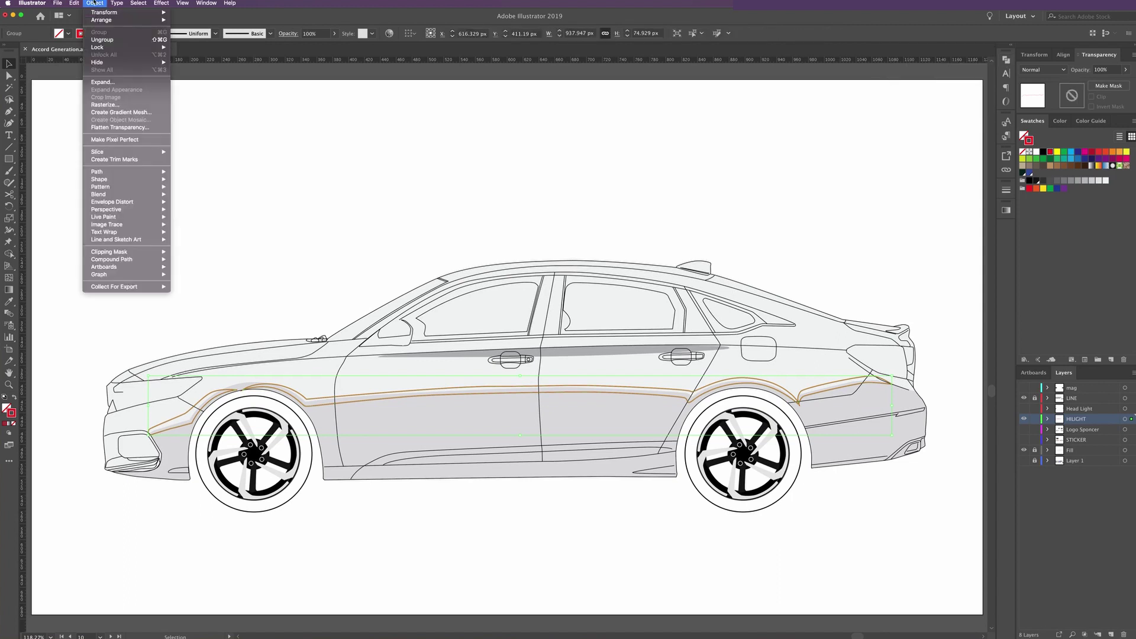
pyautogui.moveTo(112, 259)
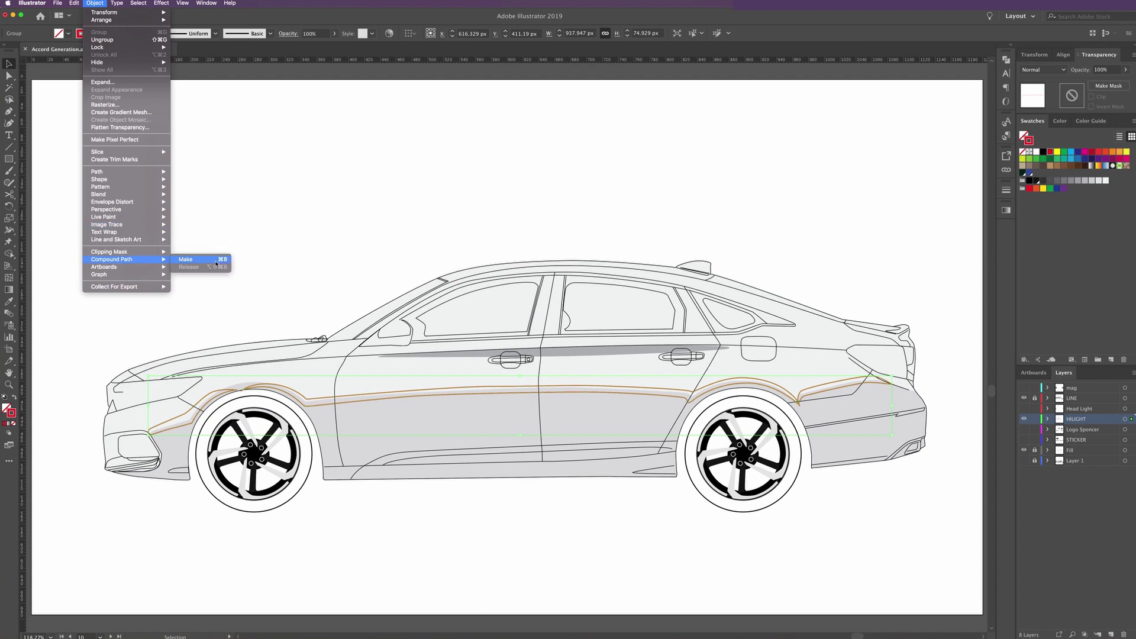
pyautogui.click(204, 260)
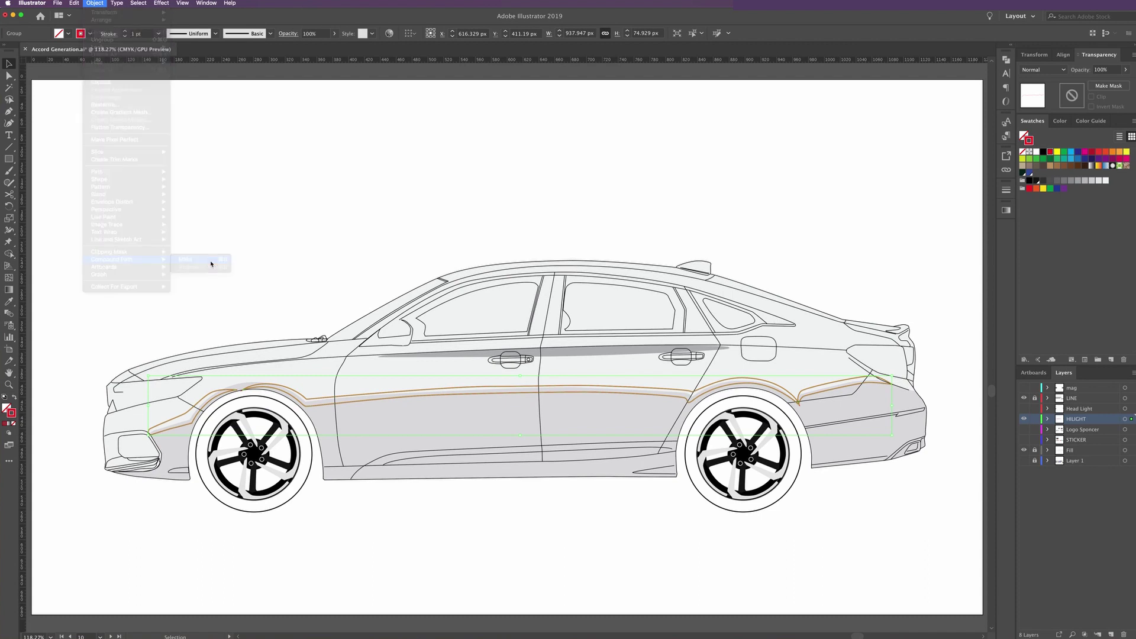
# Intersect the red compound path with the grey lower-body fill
pyautogui.press('a')
pyautogui.click(433, 410)
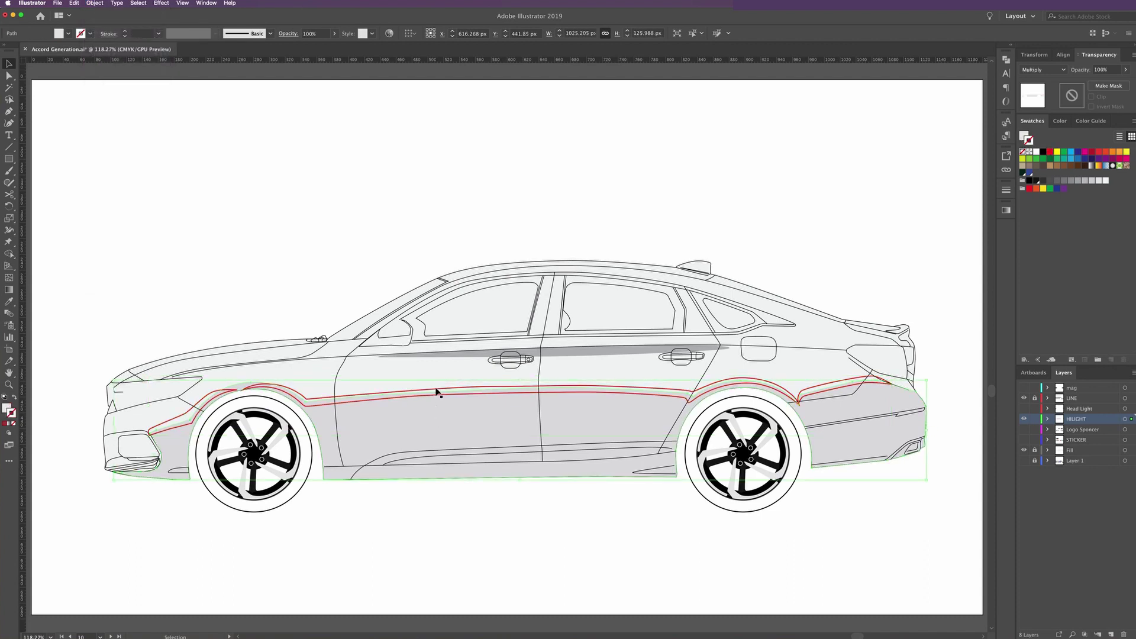
pyautogui.press('v')
pyautogui.click(434, 390)
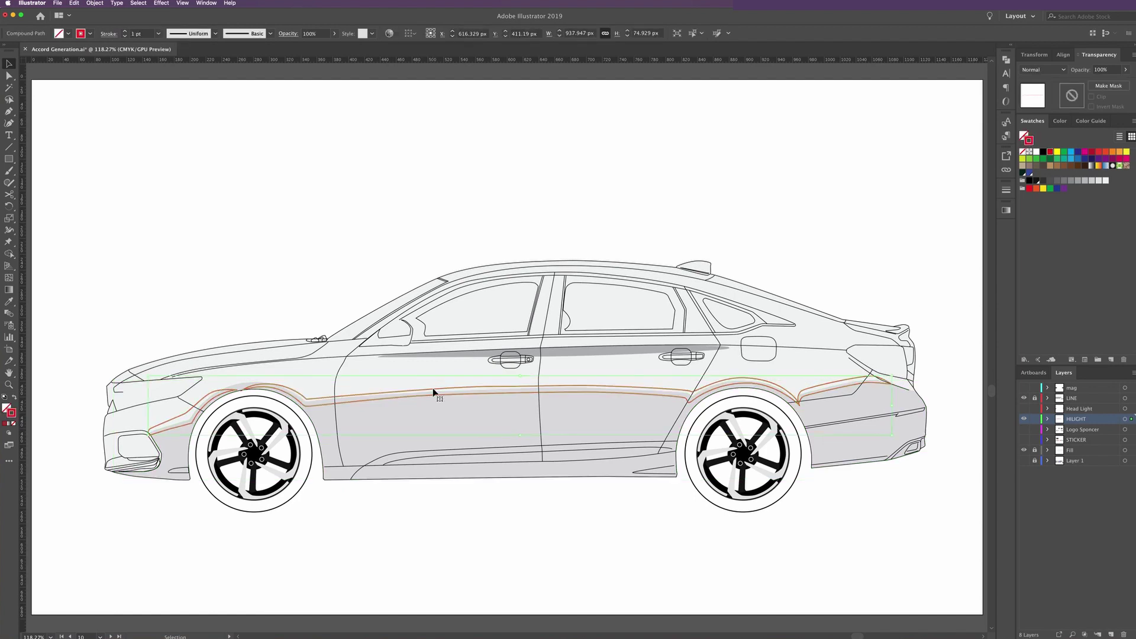
pyautogui.press('a')
pyautogui.click(436, 411)
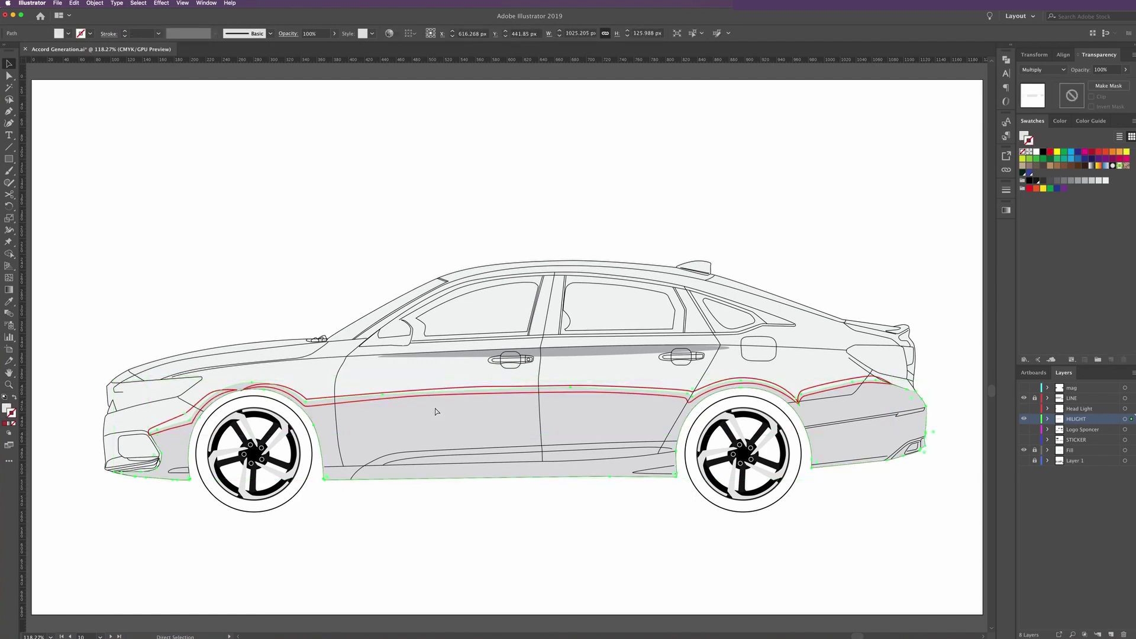
pyautogui.press('v')
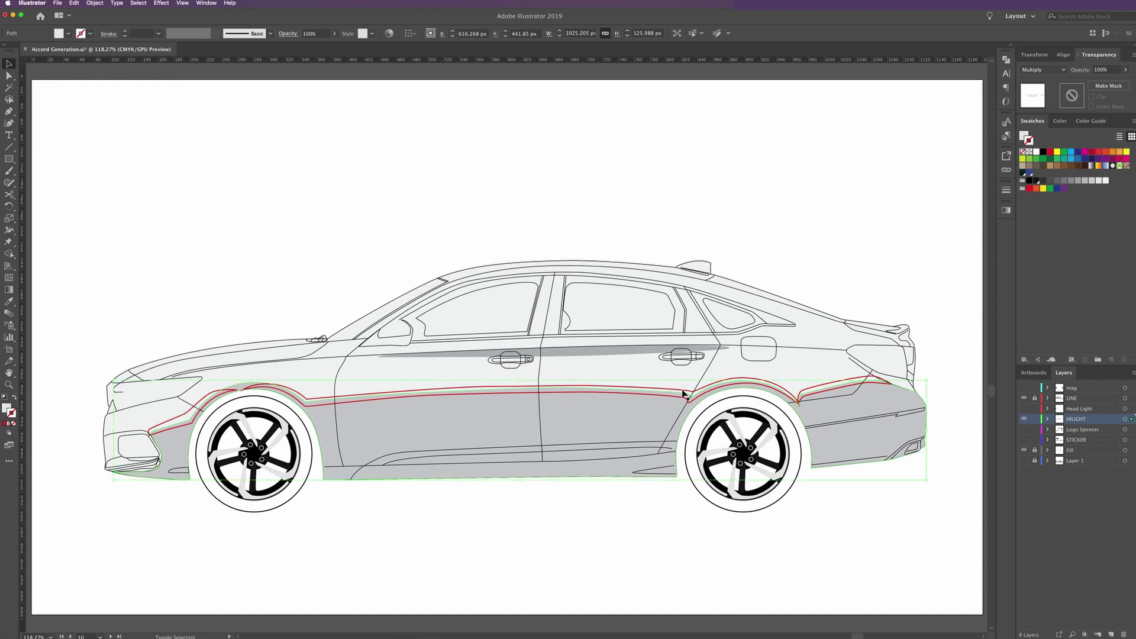
pyautogui.keyDown('shift'); pyautogui.click(683, 393); pyautogui.keyUp('shift')
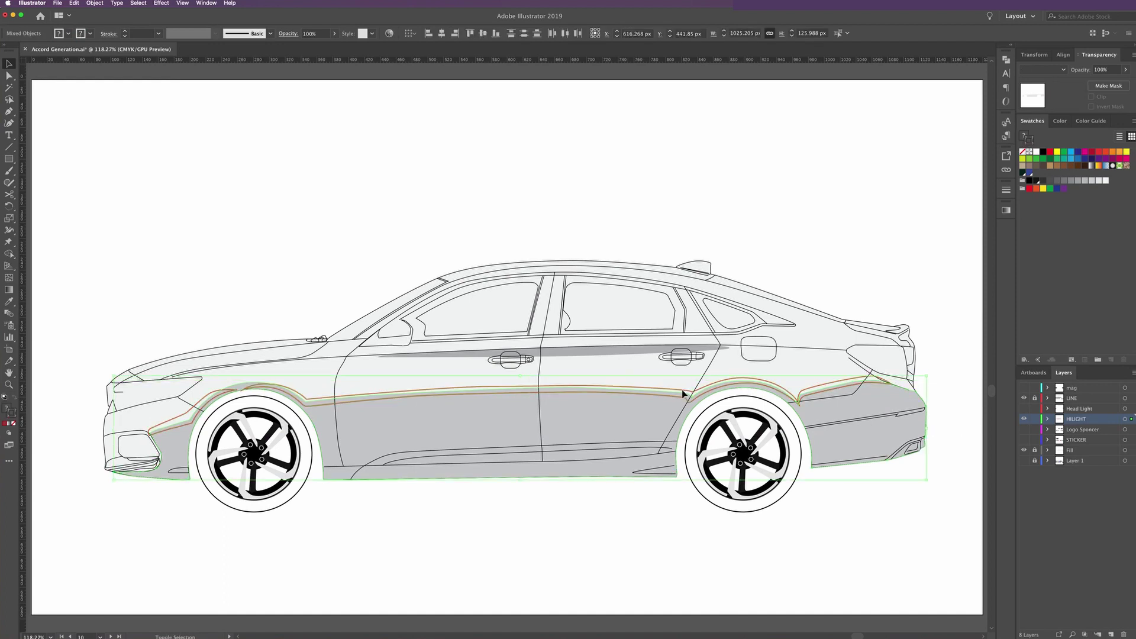
pyautogui.click(1006, 60)
pyautogui.click(923, 81)
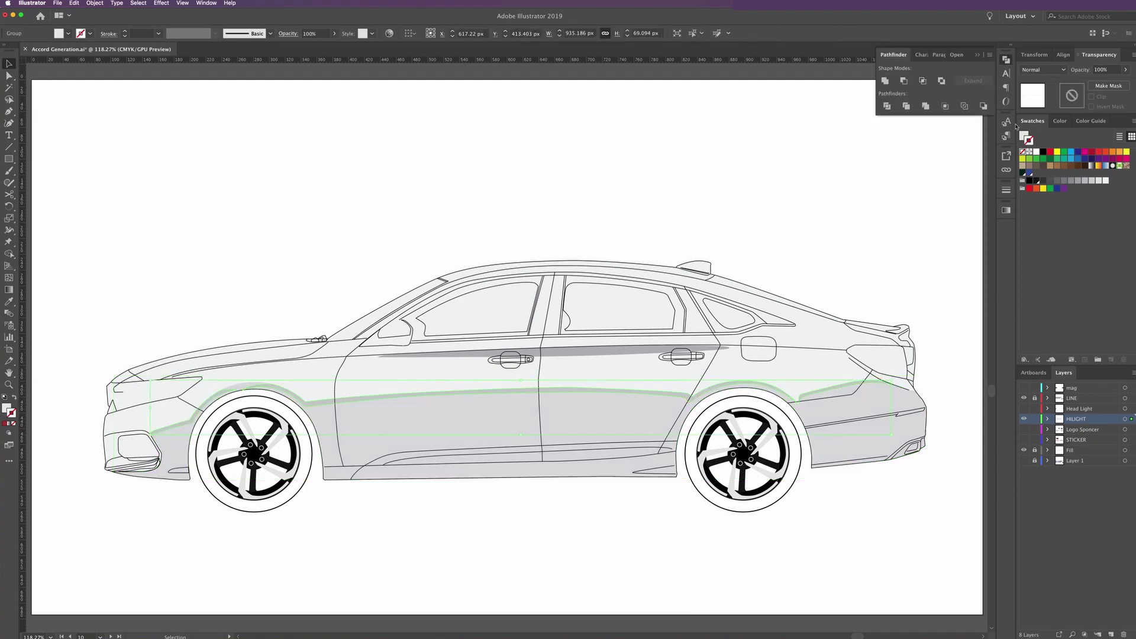
# Fill the intersected band with darker grey and set its blend mode to Multiply
pyautogui.click(1086, 181)
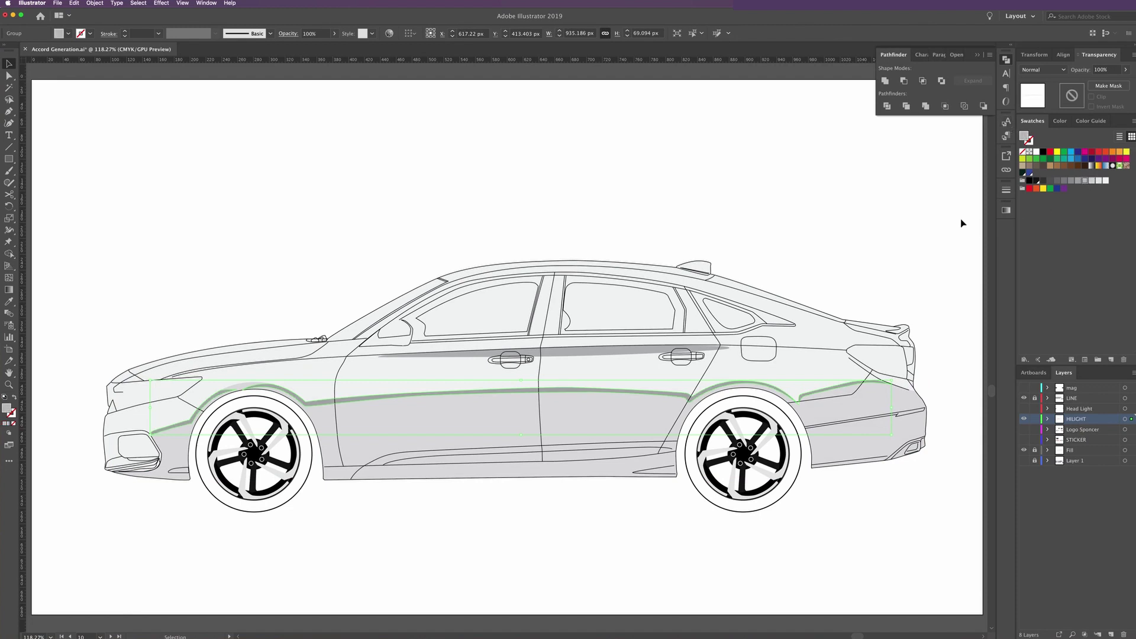
pyautogui.click(1042, 69)
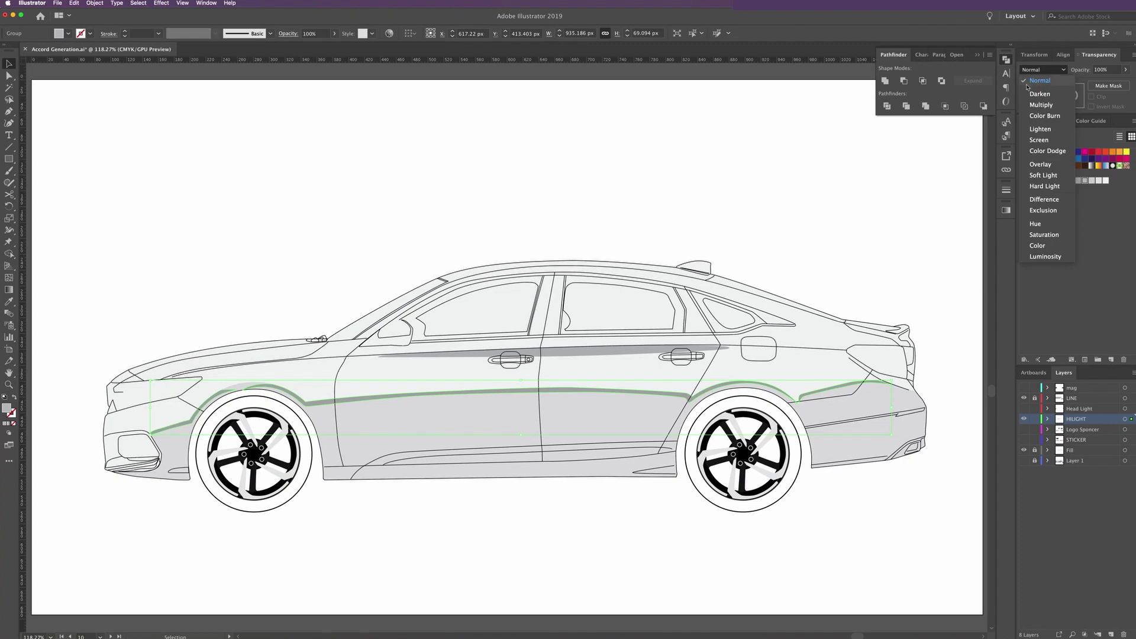
pyautogui.click(1041, 104)
pyautogui.click(285, 229)
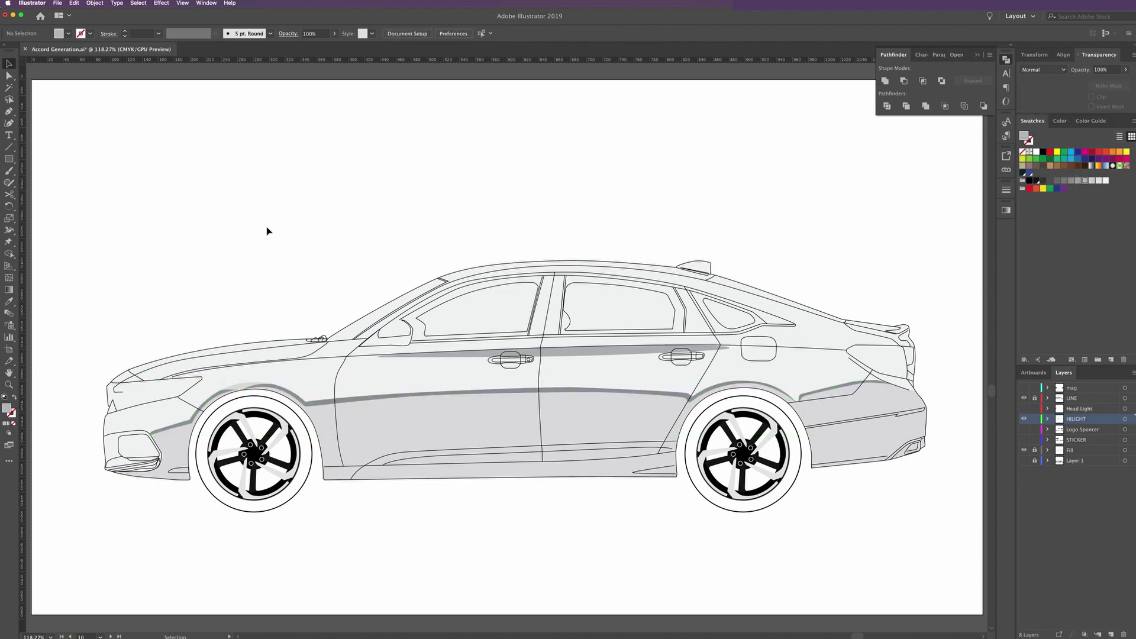
pyautogui.click(8, 75)
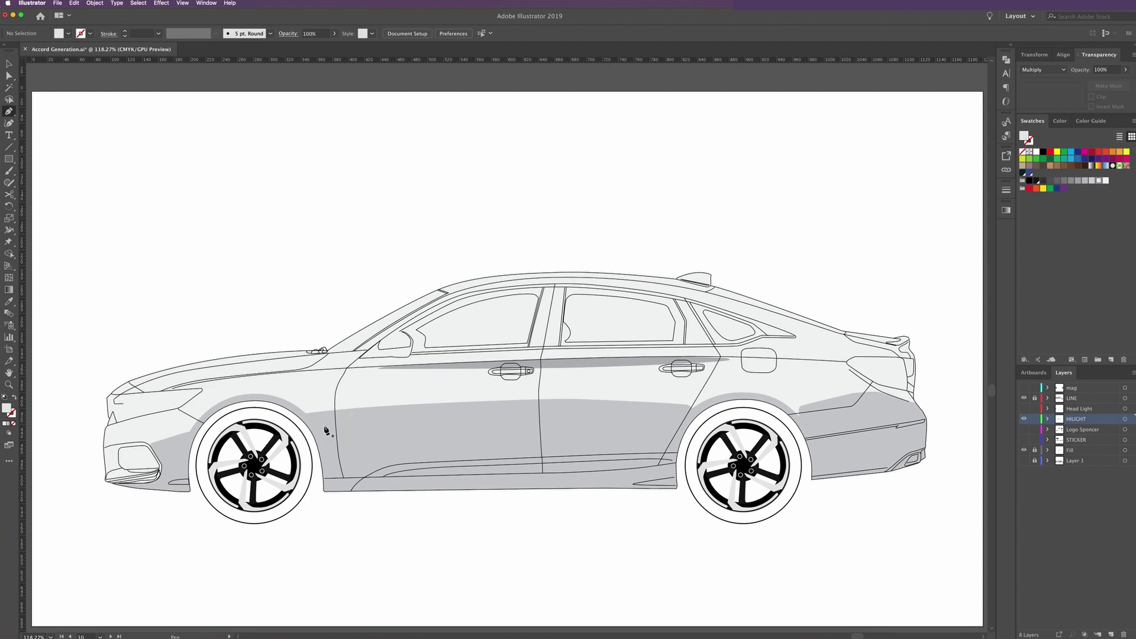
# Trace a closed shading shape from the lower doors to the rear quarter and front bumper
pyautogui.click(303, 427)
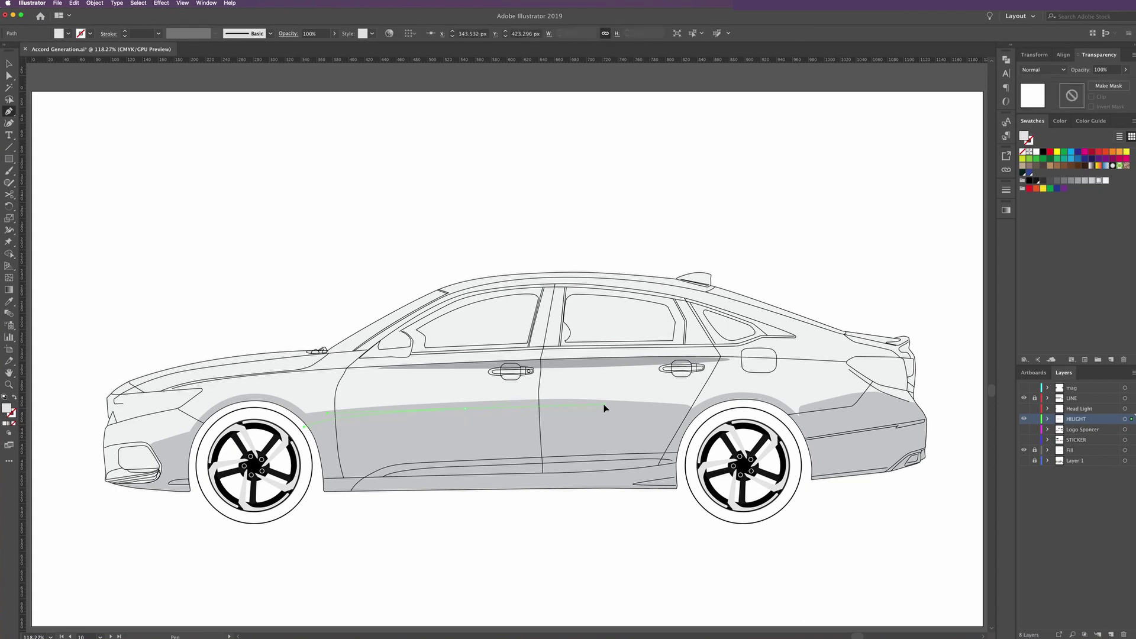
pyautogui.moveTo(604, 408); pyautogui.dragTo(604, 407)
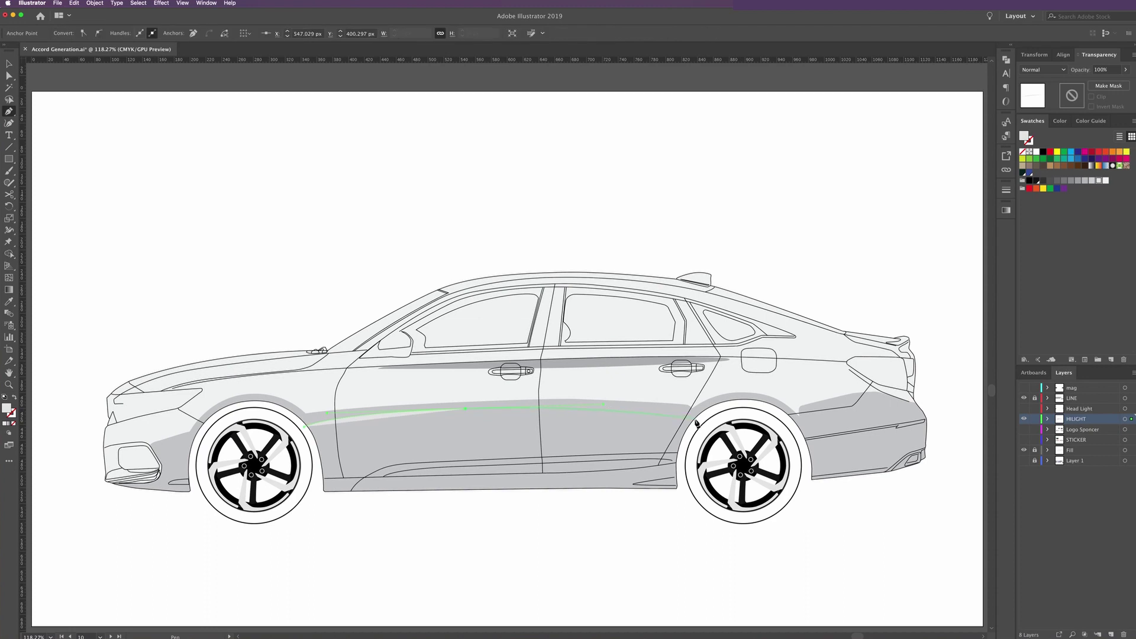
pyautogui.moveTo(697, 421); pyautogui.dragTo(710, 416)
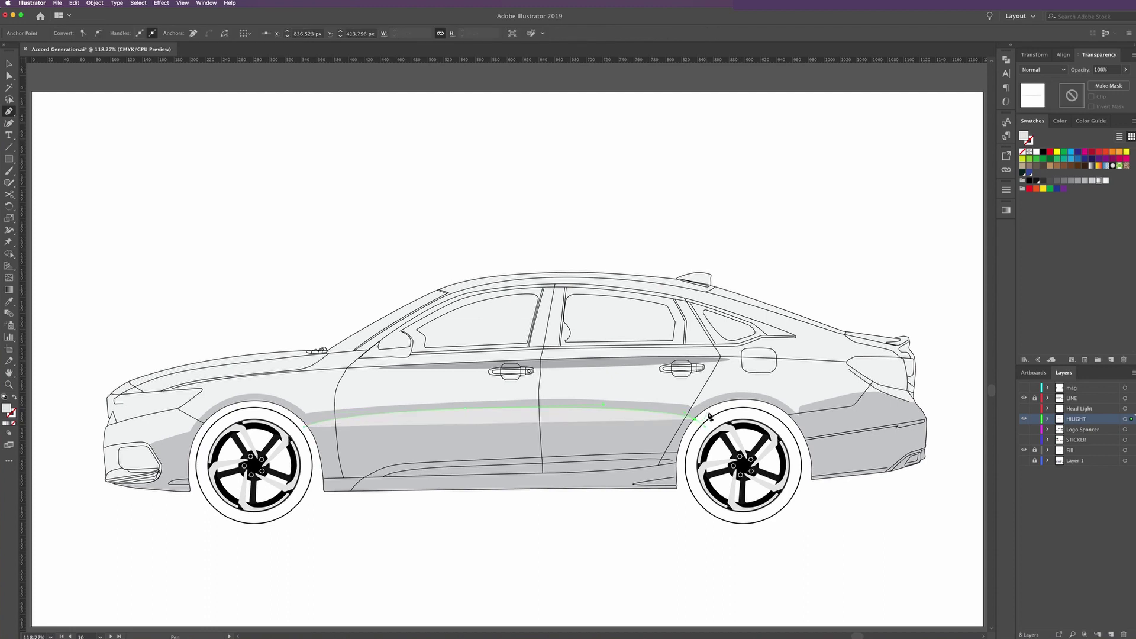
pyautogui.click(797, 429)
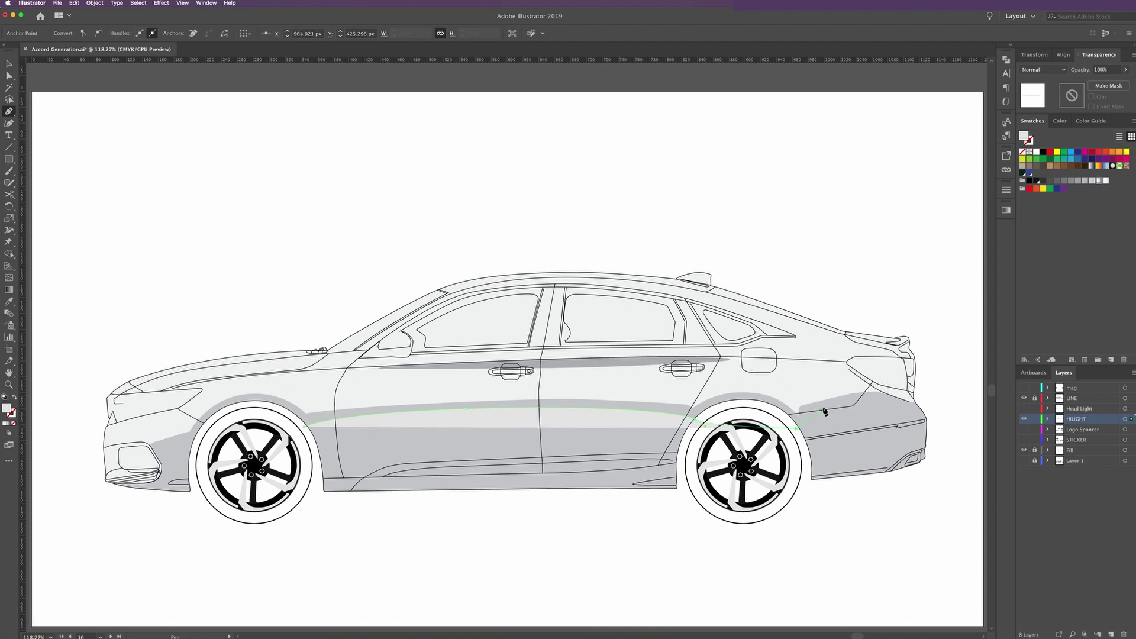
pyautogui.click(836, 404)
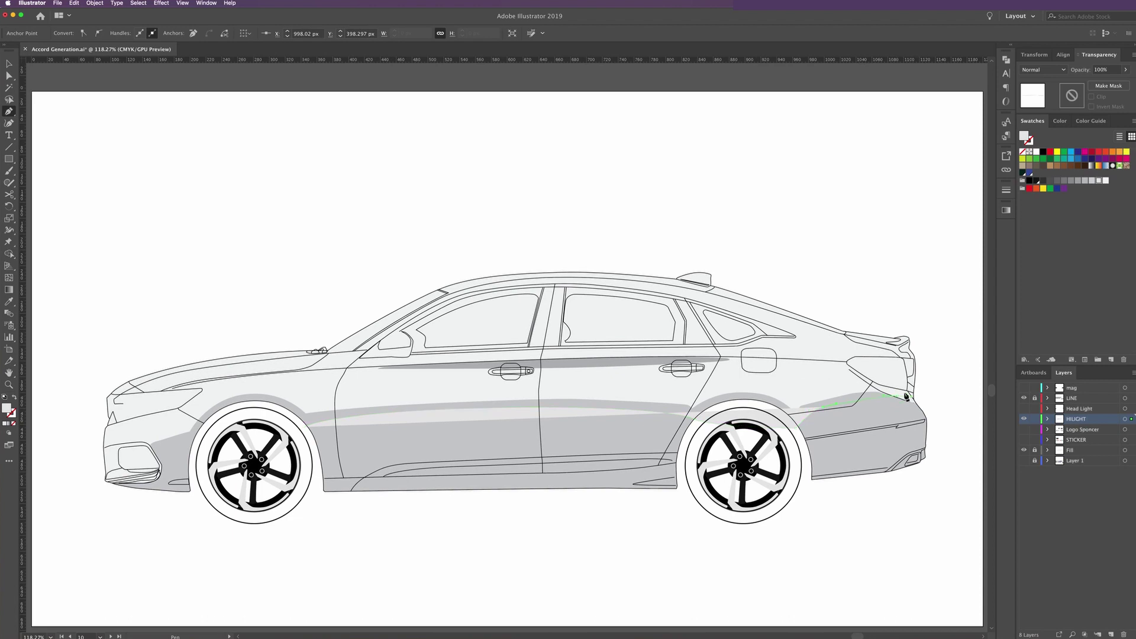
pyautogui.click(874, 375)
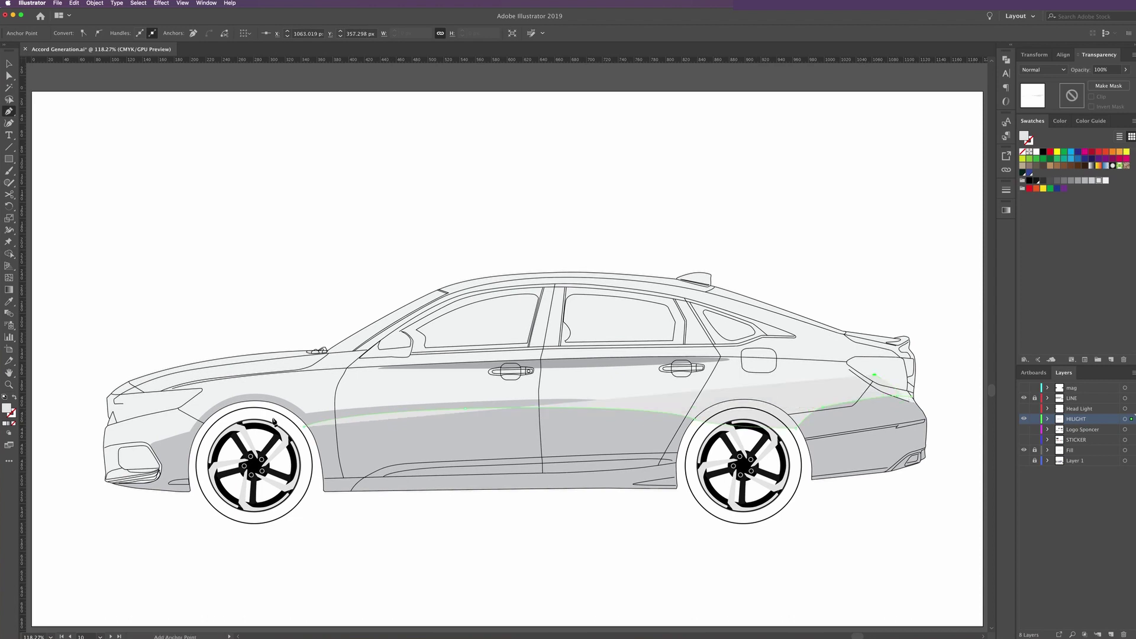
pyautogui.click(301, 387)
pyautogui.click(204, 394)
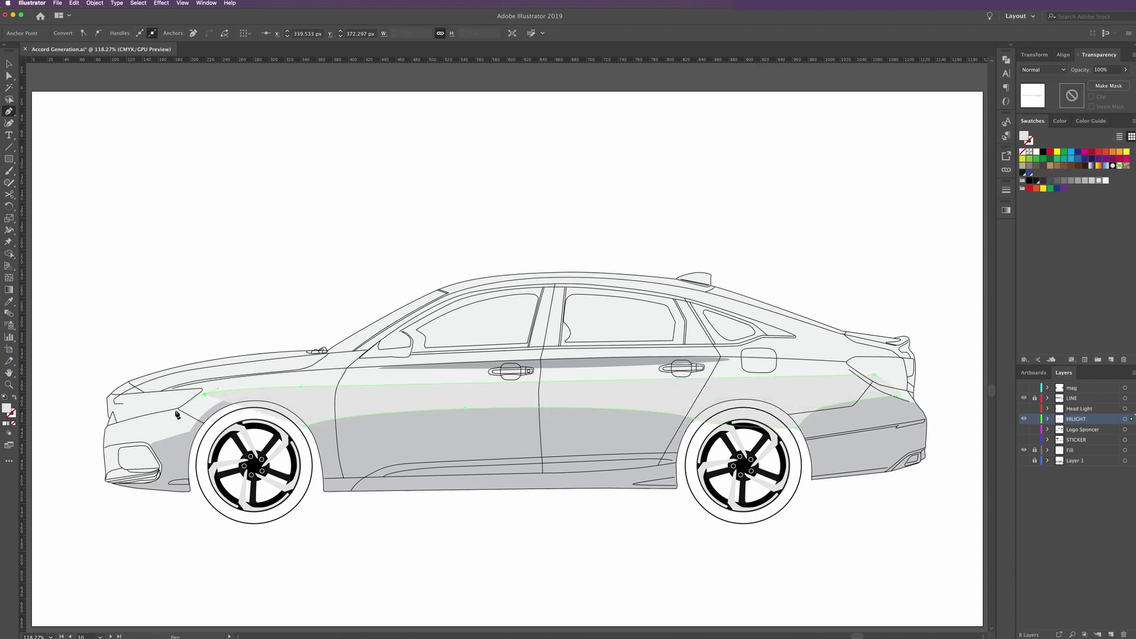
pyautogui.click(159, 447)
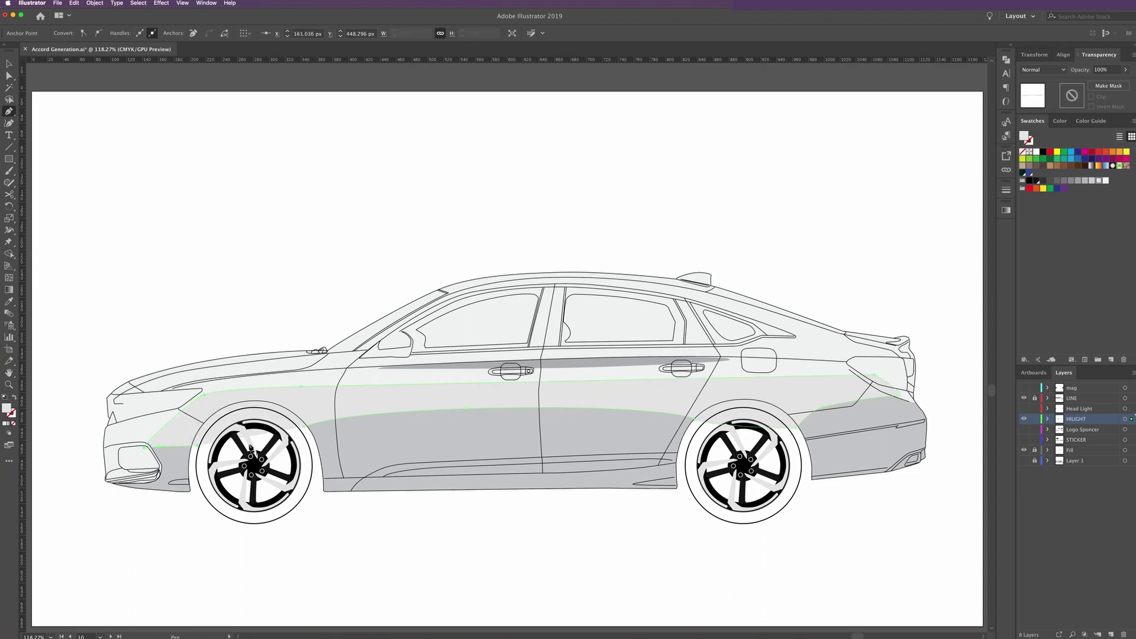
pyautogui.click(198, 445)
pyautogui.click(305, 427)
# Intersect the new shape with the large grey body shading shape
pyautogui.click(10, 65)
pyautogui.click(237, 249)
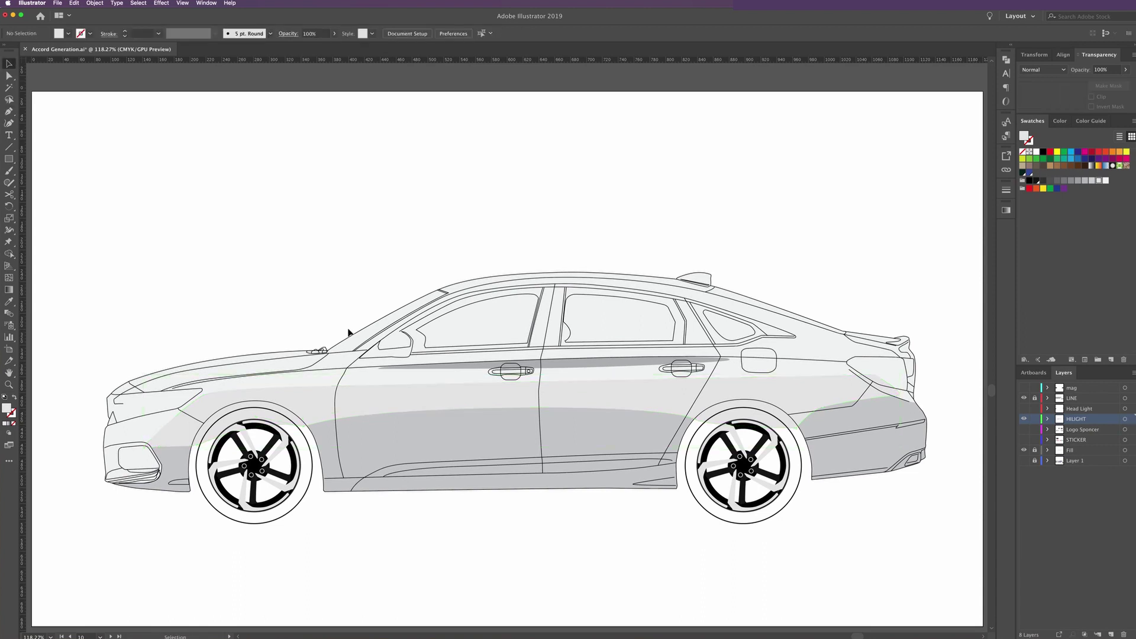
pyautogui.click(410, 420)
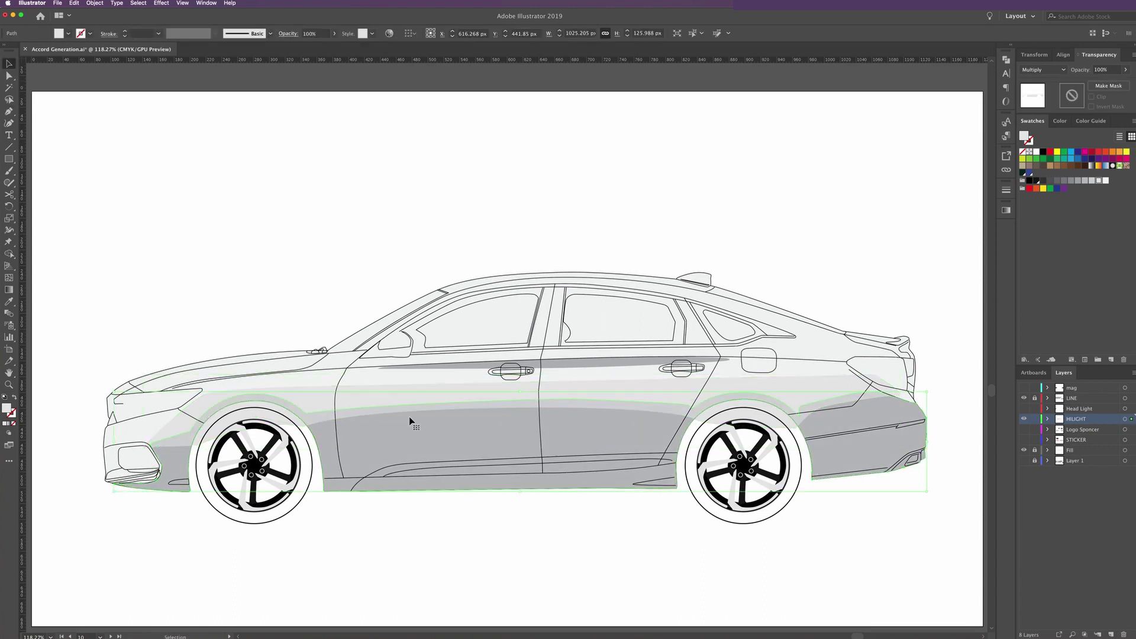
pyautogui.keyDown('shift'); pyautogui.click(377, 395); pyautogui.keyUp('shift')
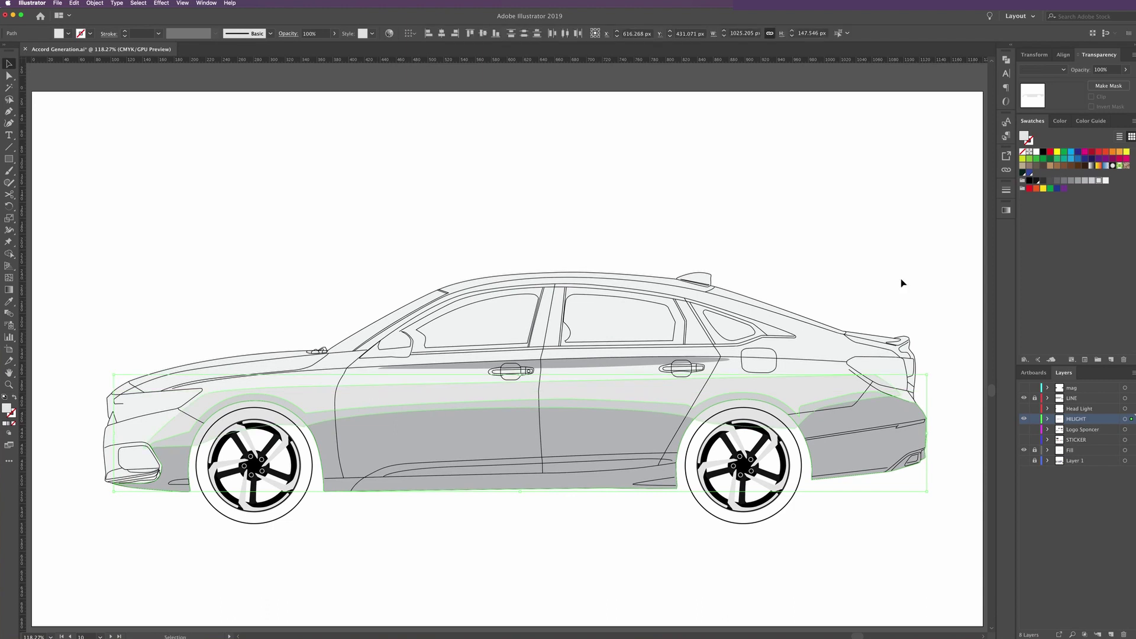
pyautogui.click(1005, 59)
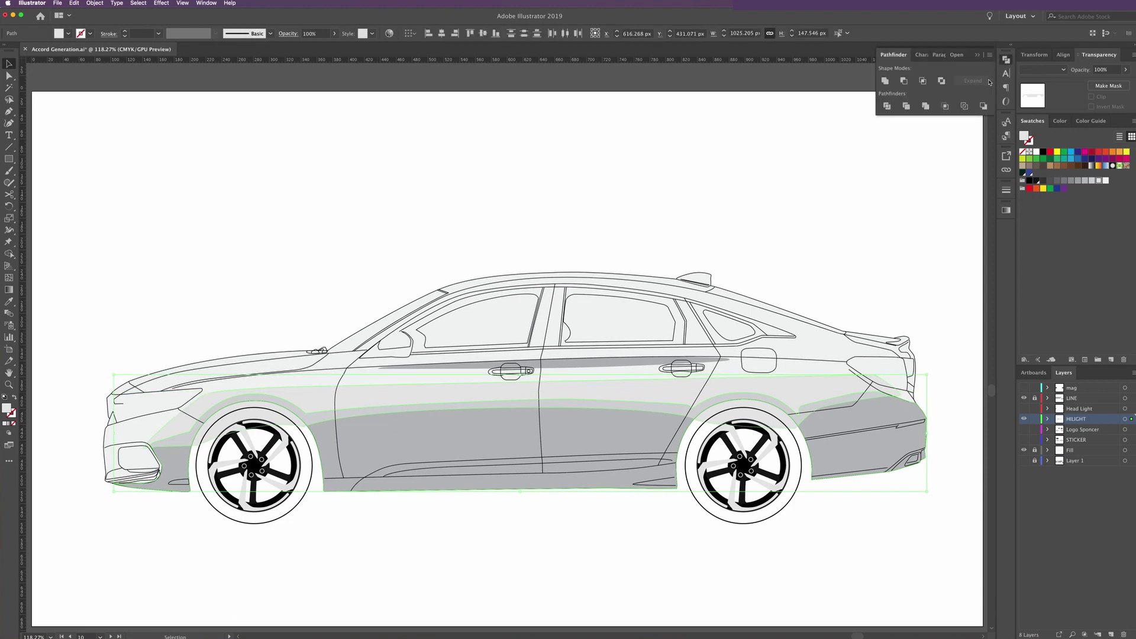
pyautogui.click(922, 80)
pyautogui.click(1006, 61)
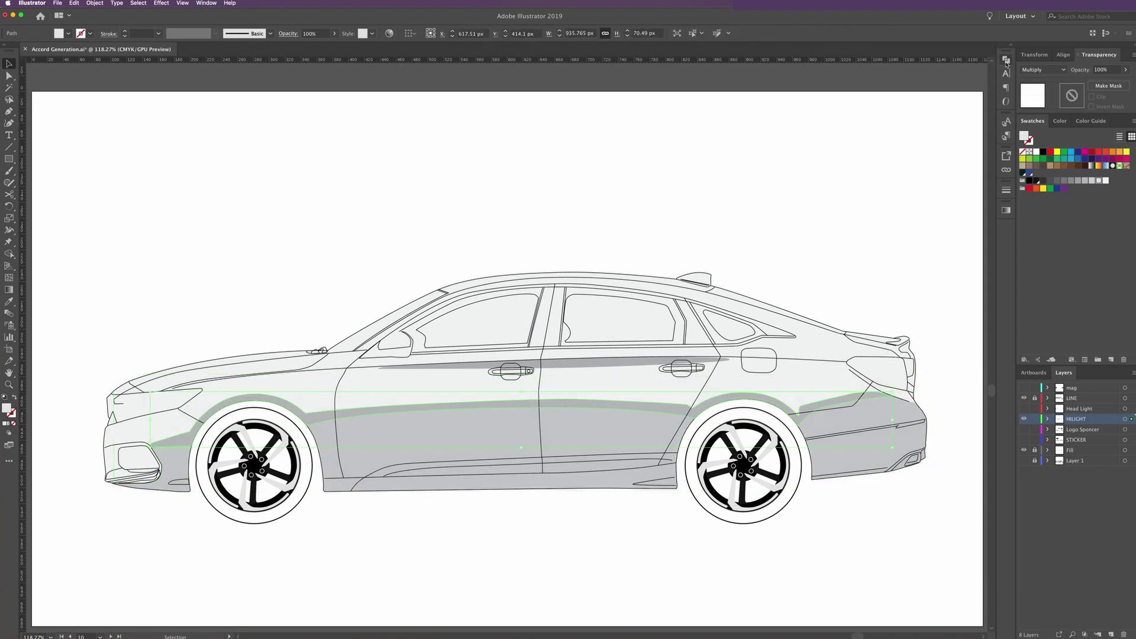
# Nudge the band's anchors near the rear wheel arch and front bumper into place
pyautogui.click(795, 274)
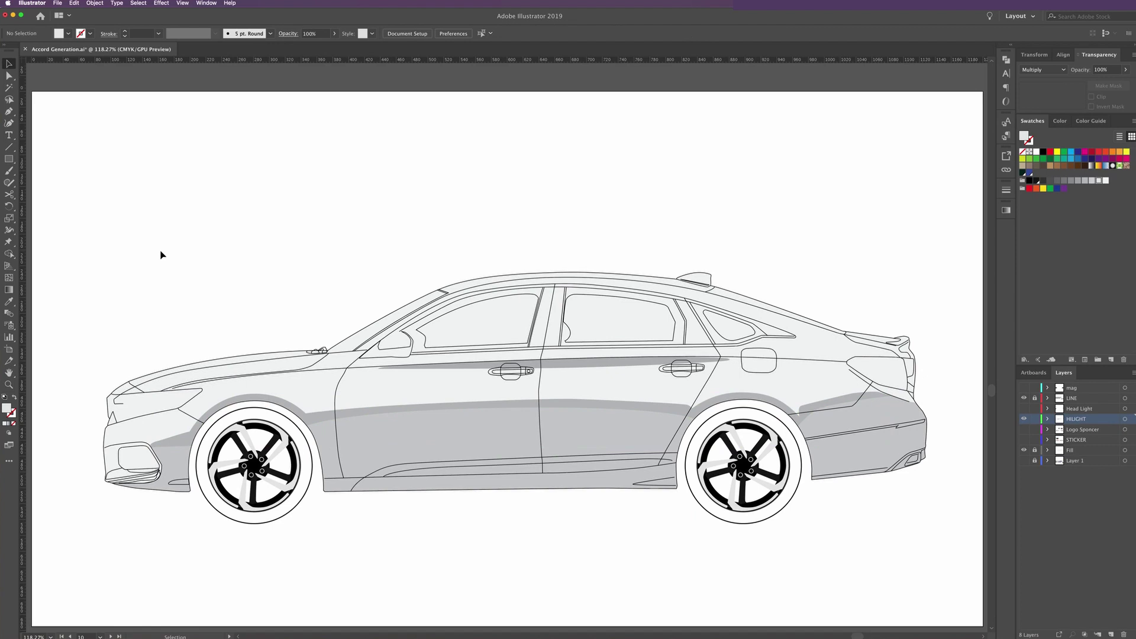
pyautogui.click(9, 75)
pyautogui.click(804, 423)
pyautogui.moveTo(804, 424); pyautogui.dragTo(811, 423)
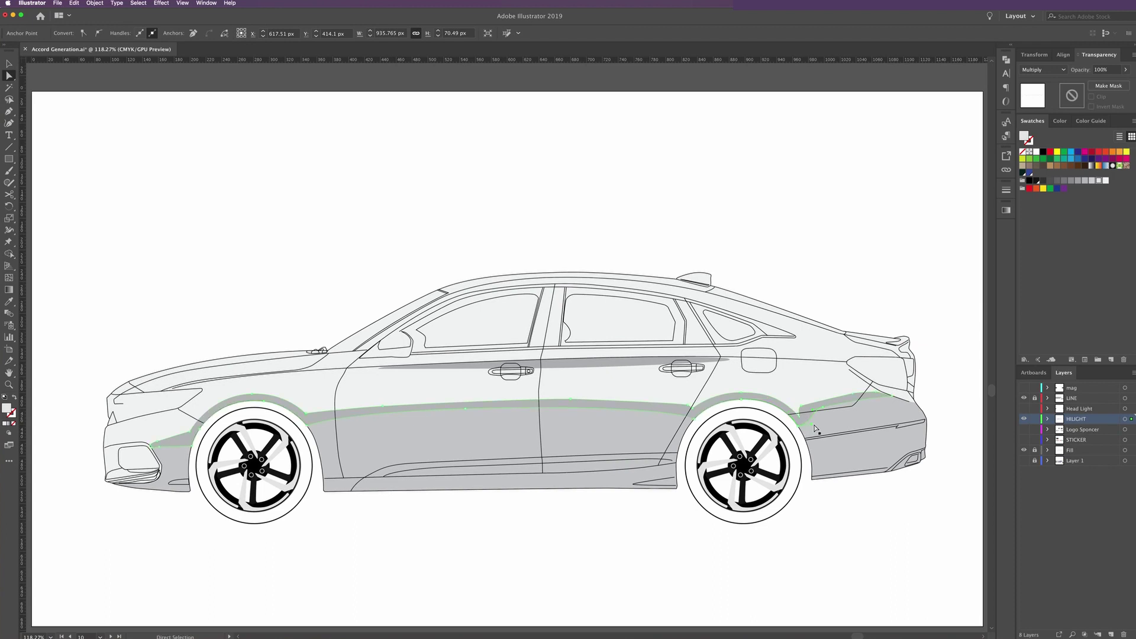
pyautogui.click(826, 383)
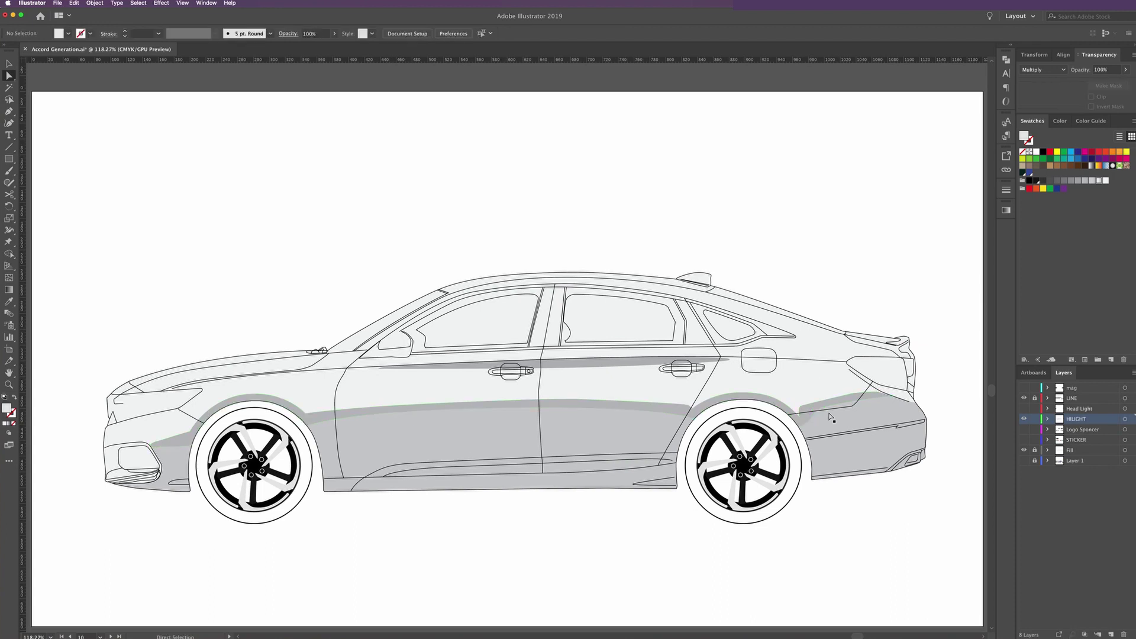
pyautogui.click(814, 416)
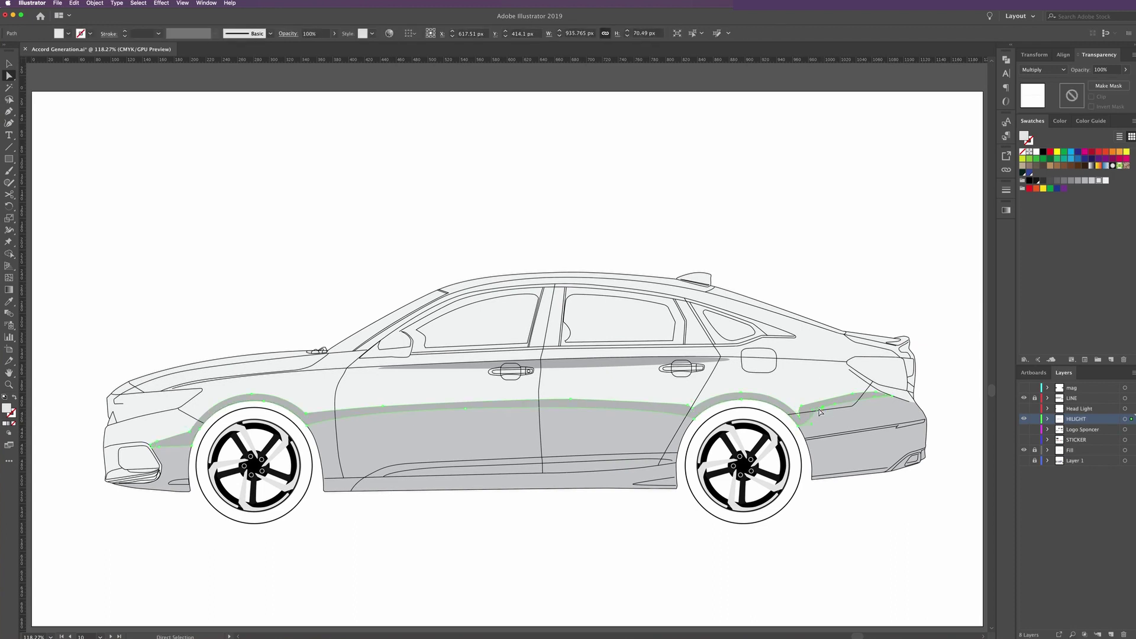
pyautogui.moveTo(812, 413); pyautogui.dragTo(799, 414)
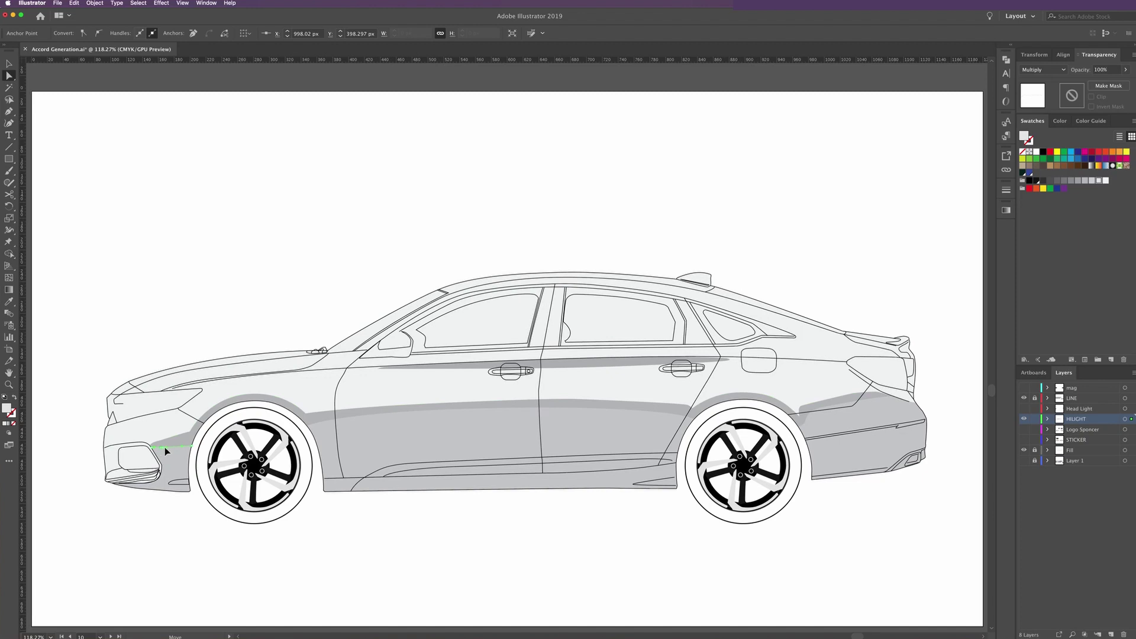
pyautogui.click(180, 444)
pyautogui.moveTo(155, 451); pyautogui.dragTo(155, 452)
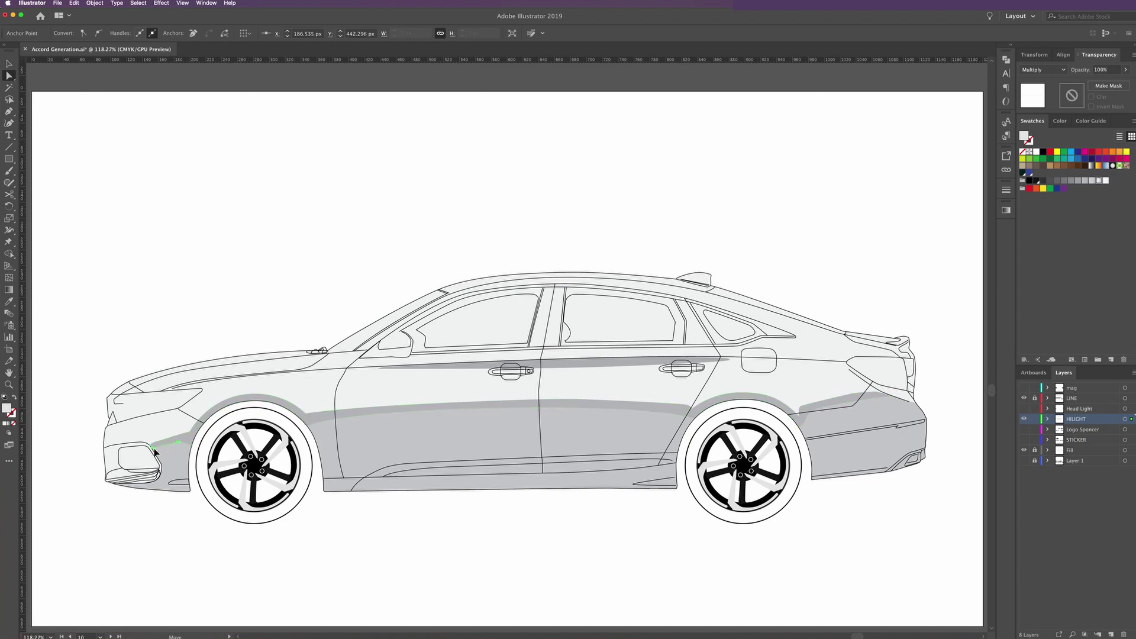
pyautogui.click(355, 438)
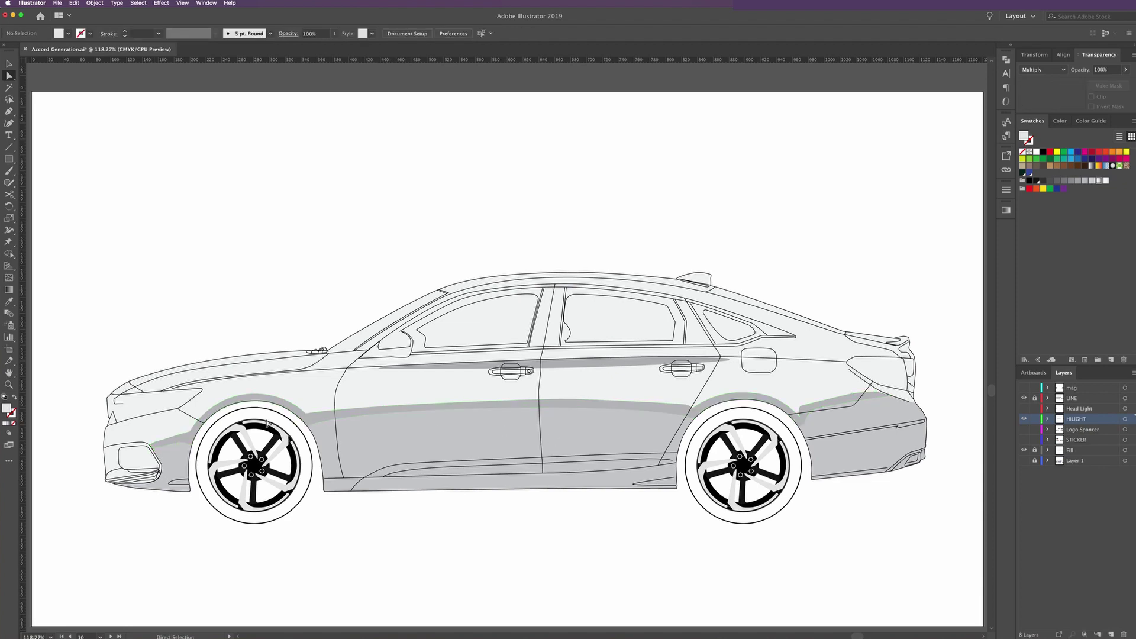
# Drag the band's corner anchor above the front wheel arch slightly down, then fit the car in view
pyautogui.moveTo(242, 413); pyautogui.dragTo(352, 468)
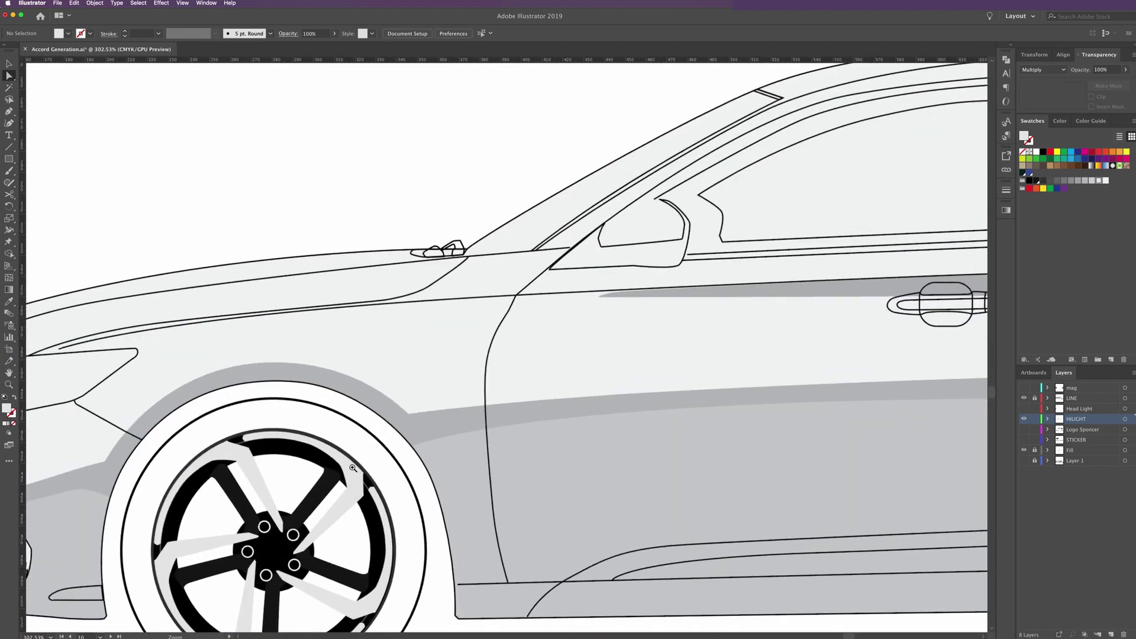
pyautogui.scroll(1, 352, 467)
pyautogui.scroll(1, 419, 459)
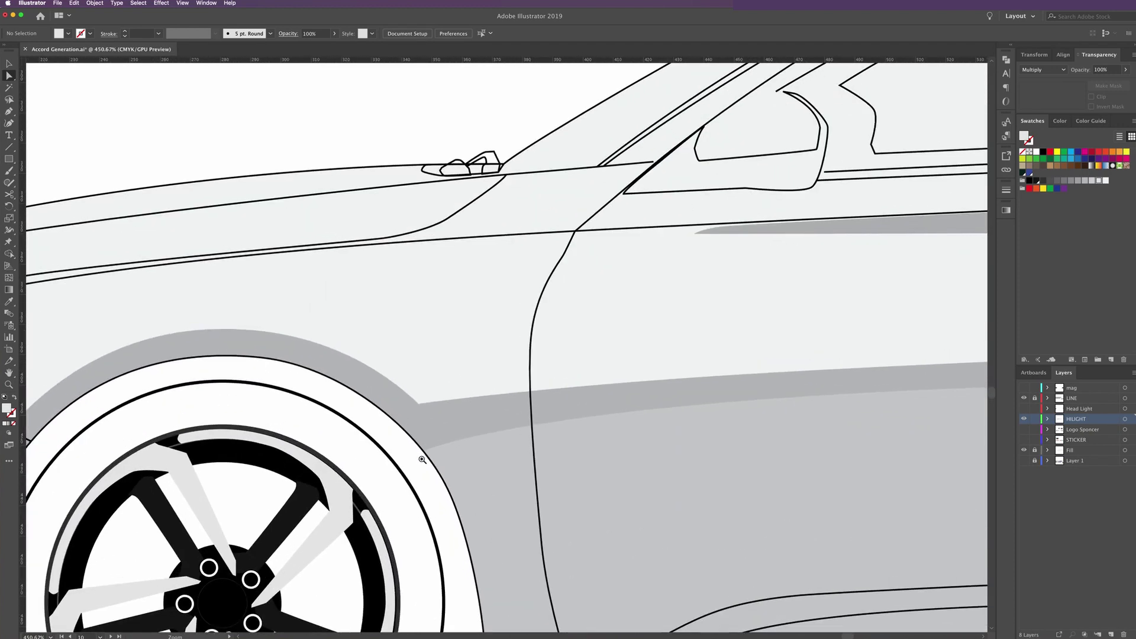
pyautogui.scroll(1, 401, 458)
pyautogui.click(546, 376)
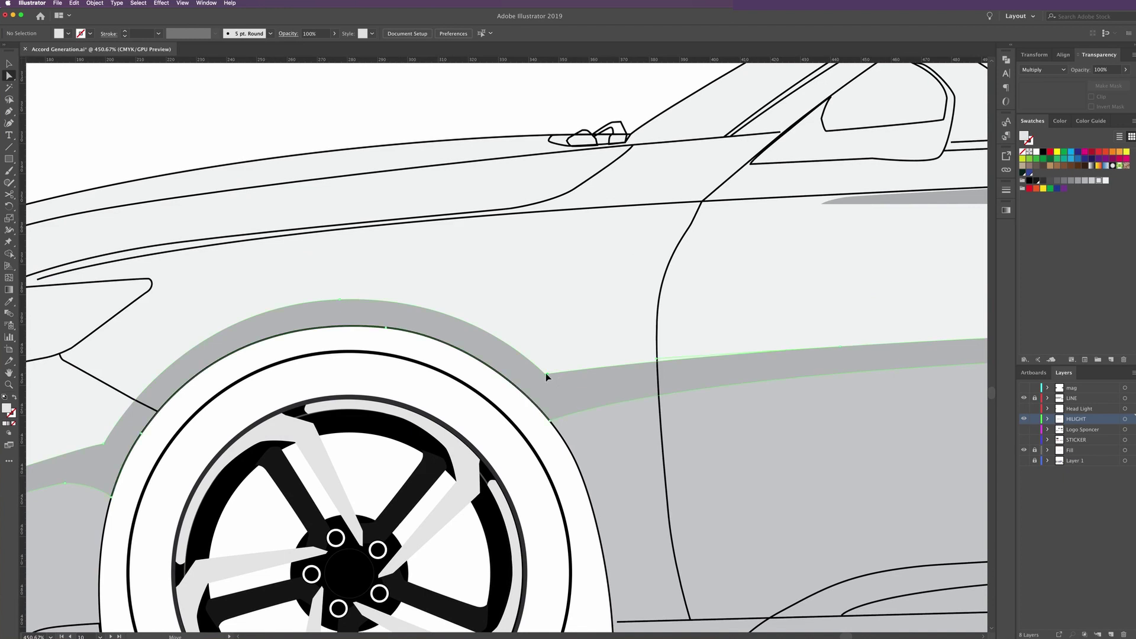
pyautogui.click(547, 376)
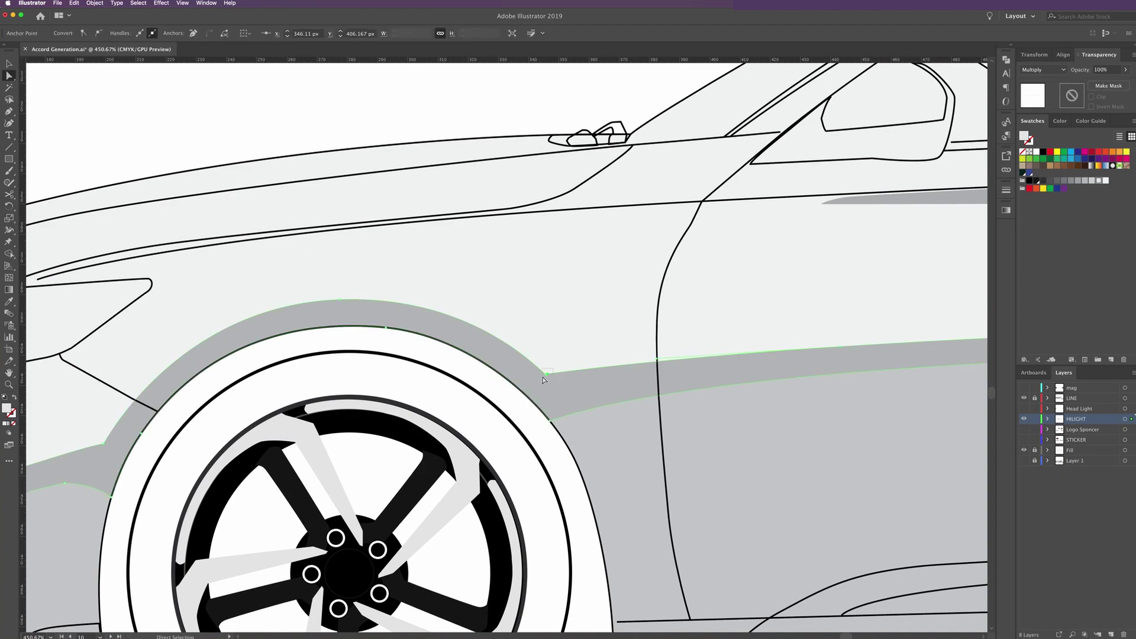
pyautogui.moveTo(527, 358); pyautogui.dragTo(658, 450)
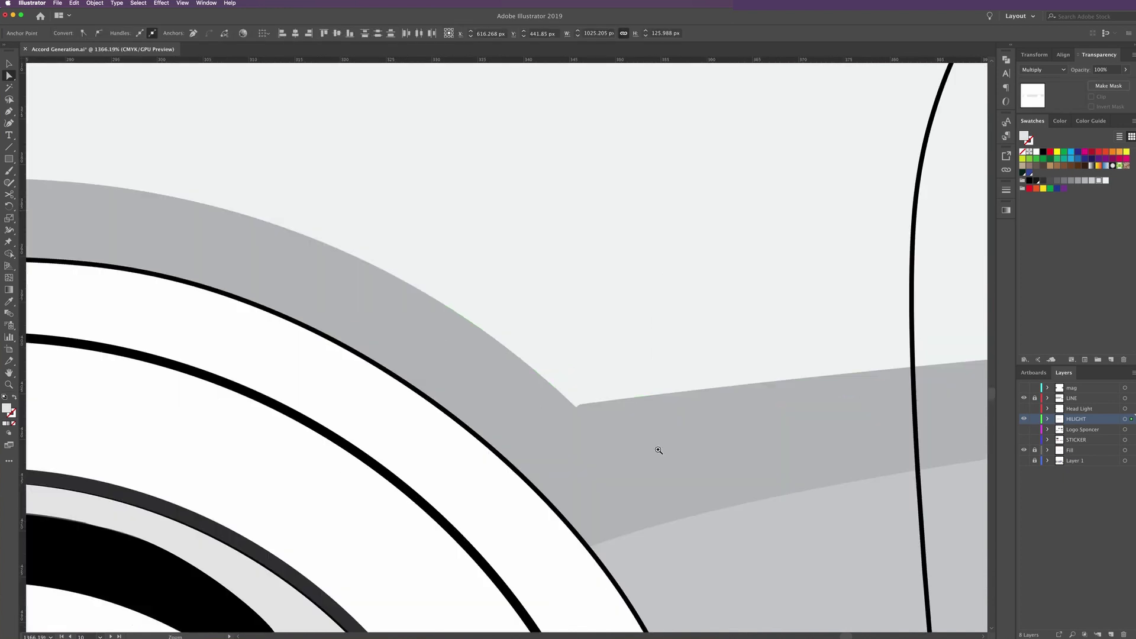
pyautogui.click(580, 404)
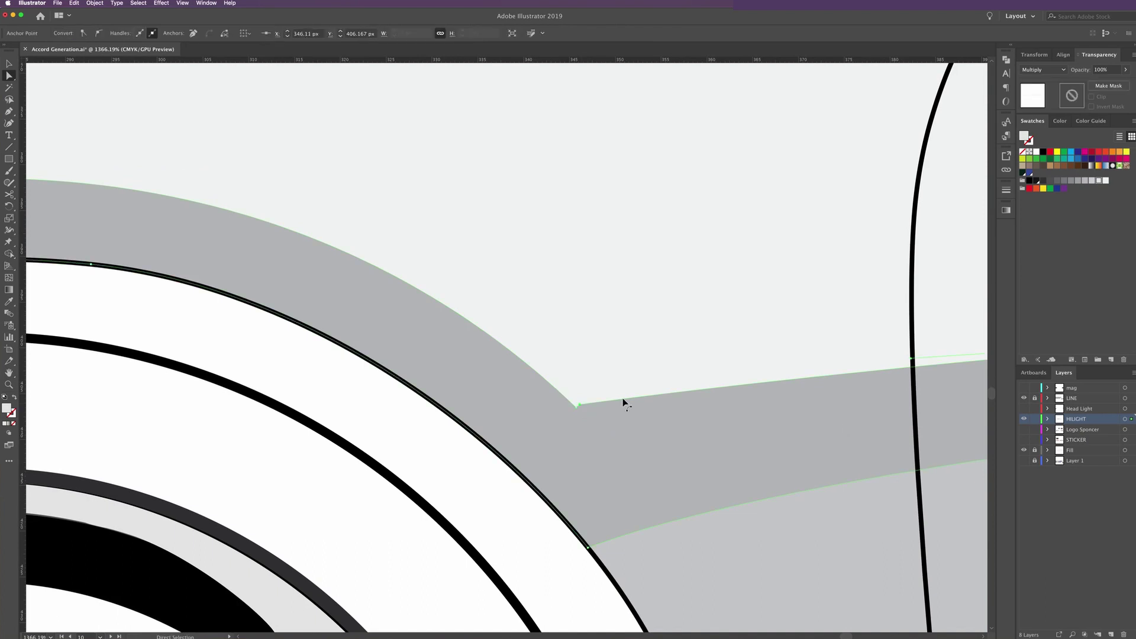
pyautogui.click(580, 407)
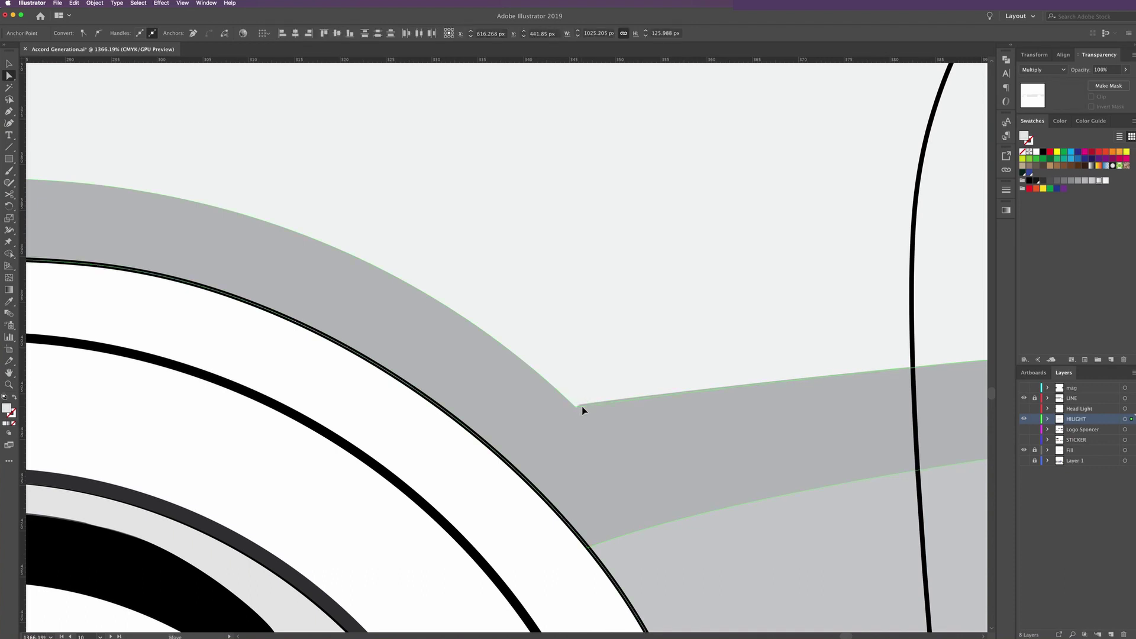
pyautogui.moveTo(582, 407); pyautogui.dragTo(582, 410)
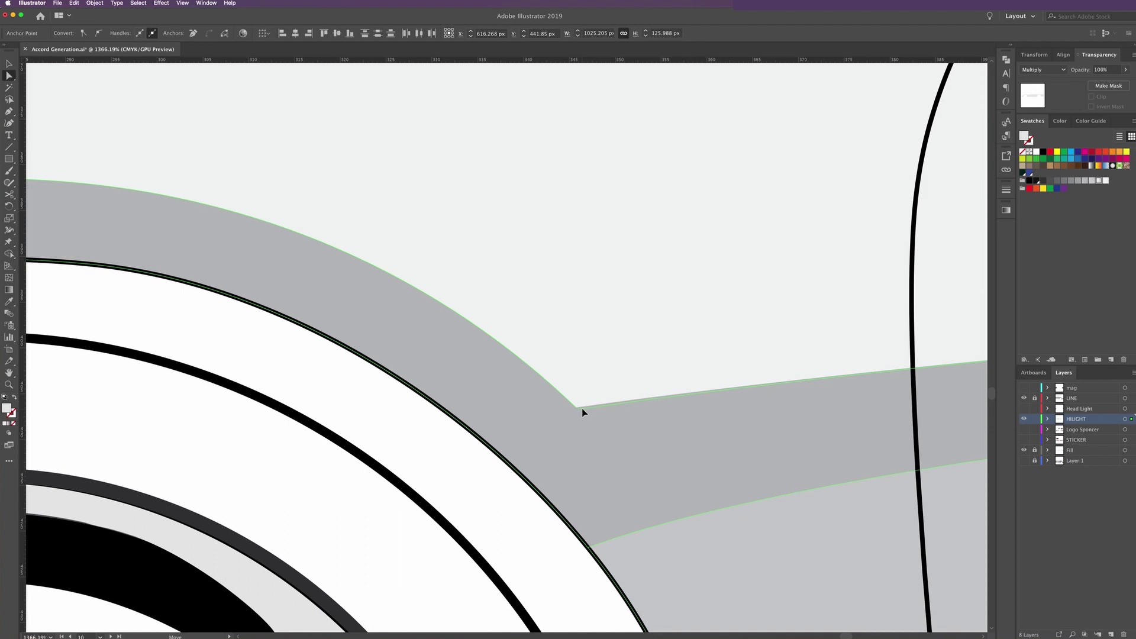
pyautogui.click(601, 376)
pyautogui.moveTo(602, 376)
pyautogui.mouseDown()
pyautogui.moveTo(477, 357)
pyautogui.moveTo(487, 368)
pyautogui.mouseUp()
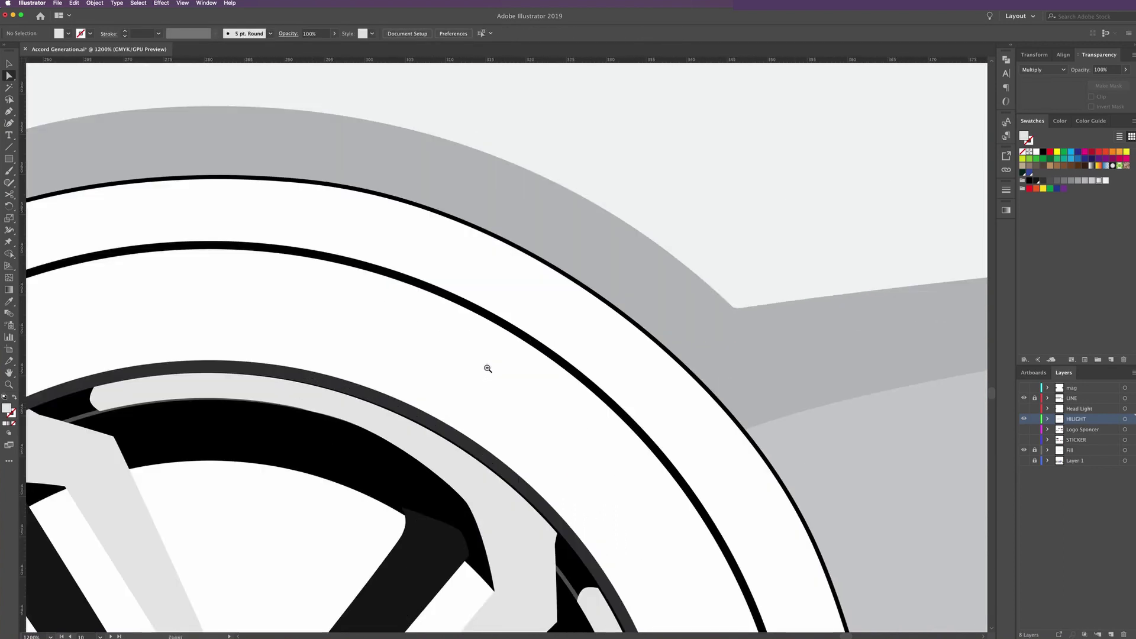
pyautogui.hotkey('ctrl', '0')
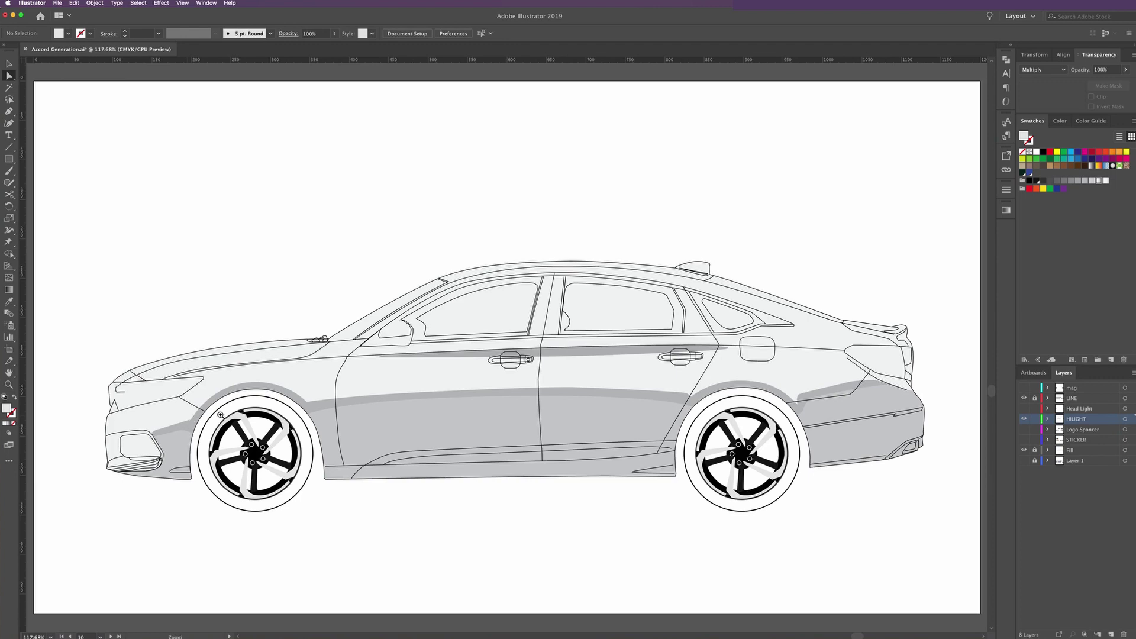
# Draw a closed curved band arching over the front wheel and join its path
pyautogui.moveTo(220, 415); pyautogui.dragTo(228, 414)
pyautogui.scroll(2, 222, 414)
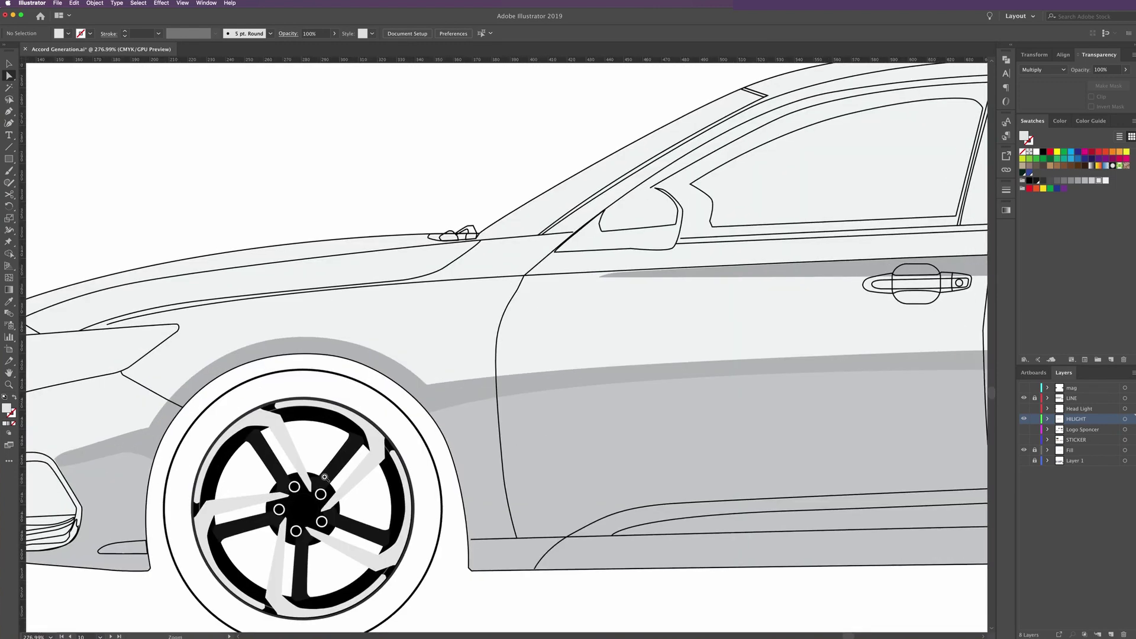
pyautogui.scroll(2, 222, 414)
pyautogui.scroll(1, 223, 414)
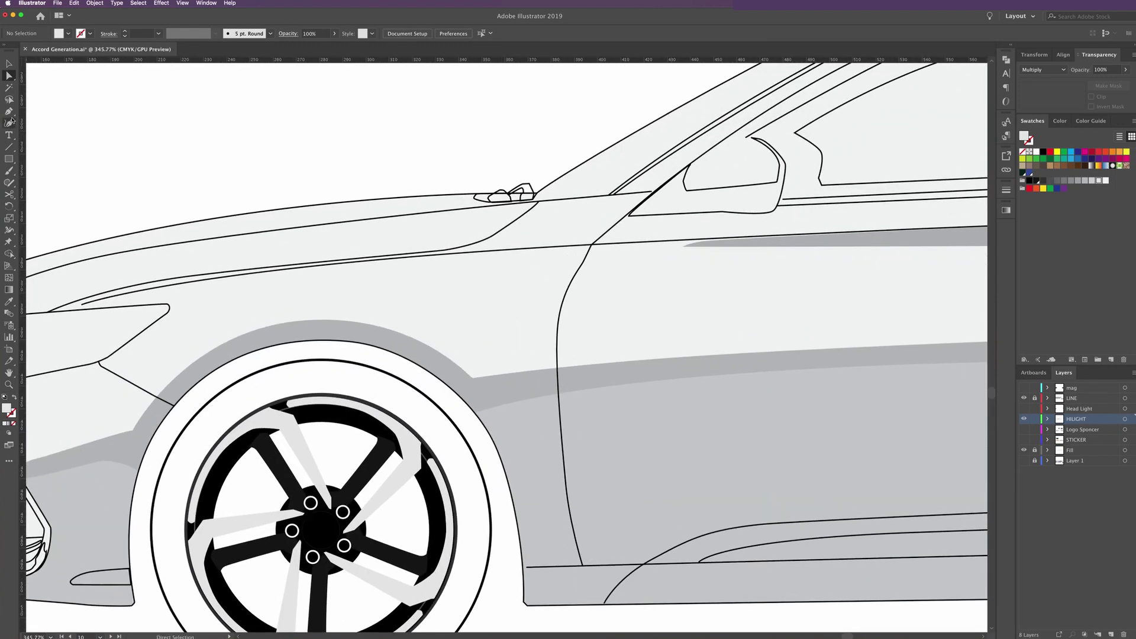
pyautogui.click(8, 111)
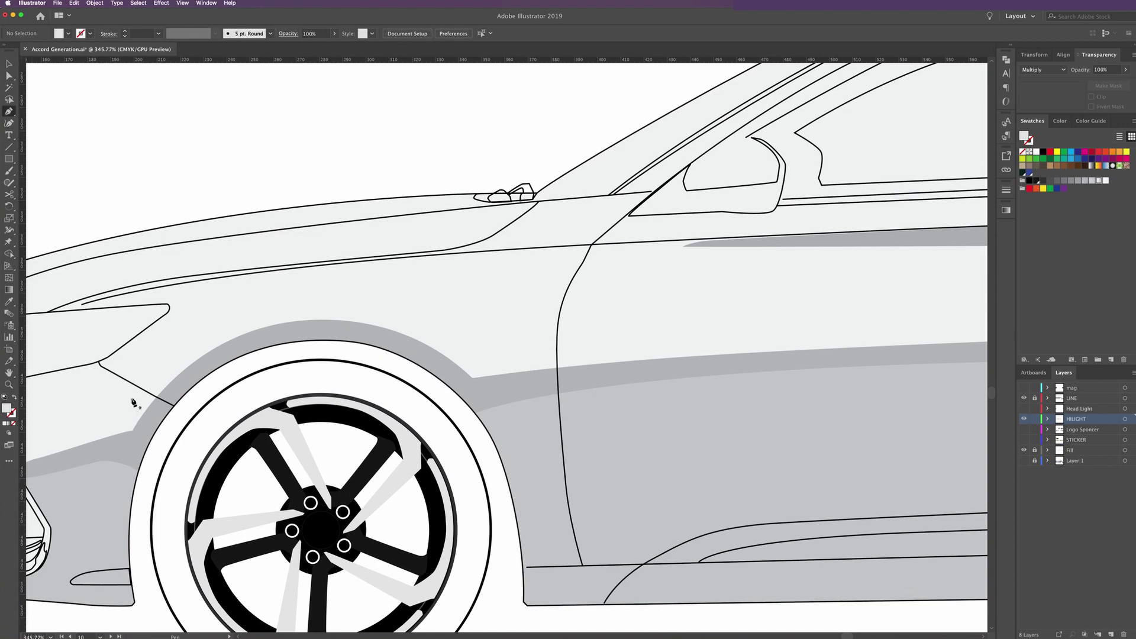
pyautogui.click(115, 511)
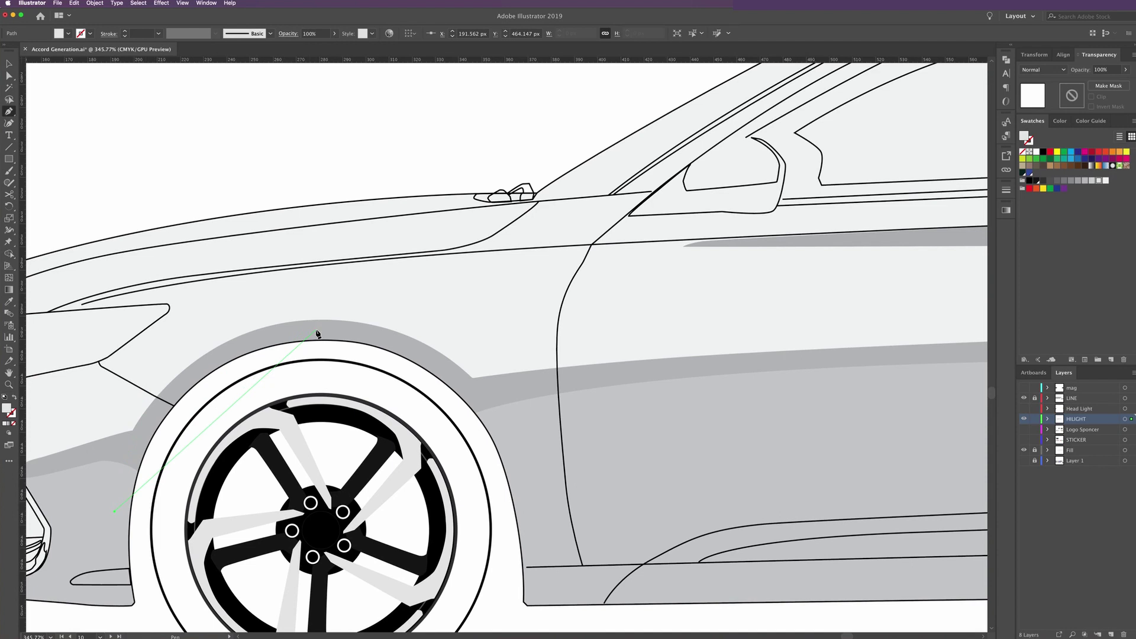
pyautogui.moveTo(316, 330); pyautogui.dragTo(506, 311)
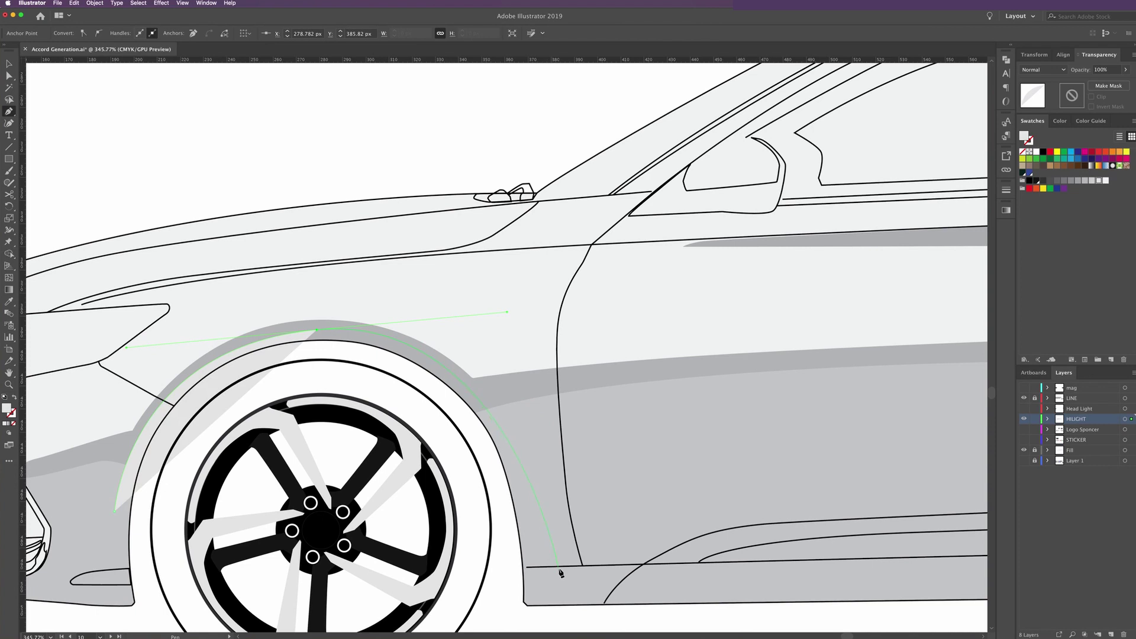
pyautogui.click(514, 461)
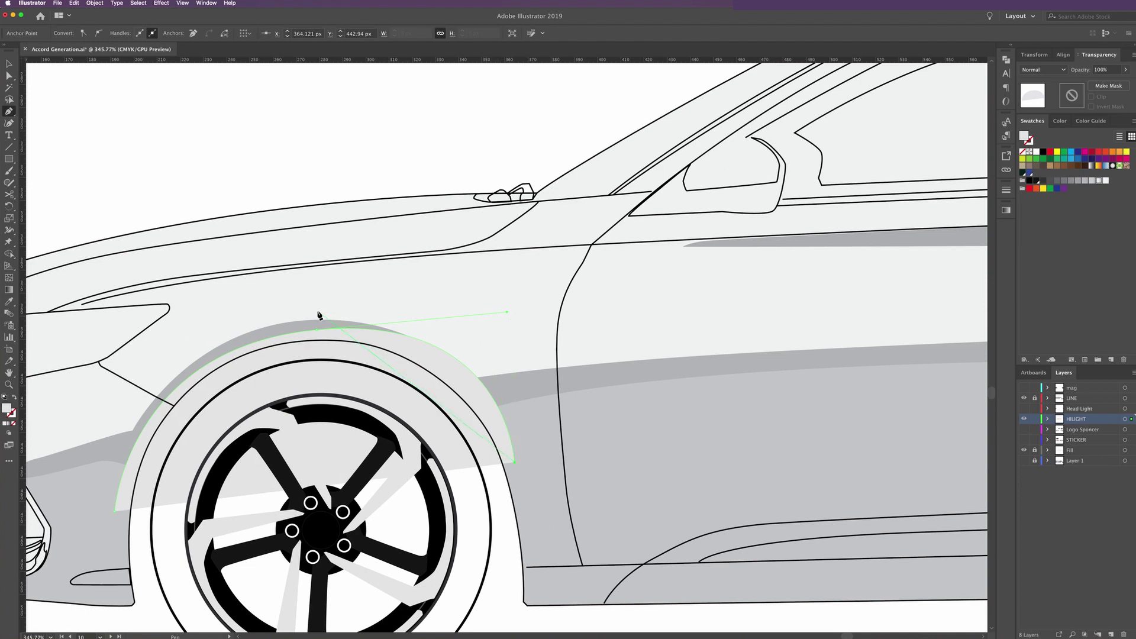
pyautogui.moveTo(318, 311); pyautogui.dragTo(139, 309)
pyautogui.click(115, 513)
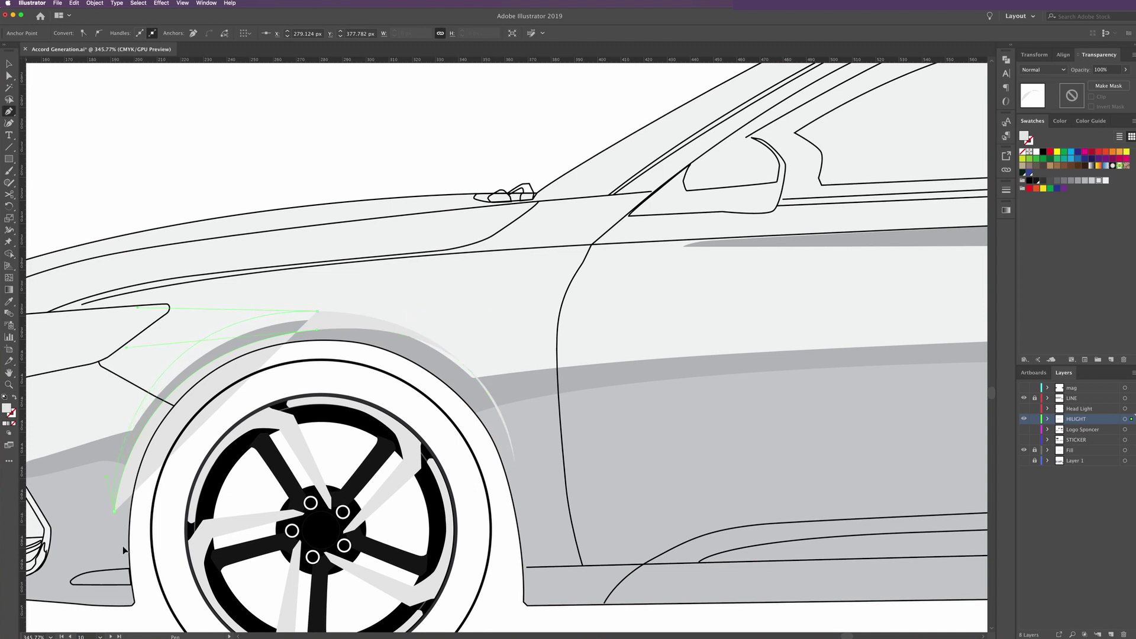
pyautogui.hotkey('ctrl', 'j')
# Adjust the arch band's inner curve handle with Direct Selection
pyautogui.click(9, 75)
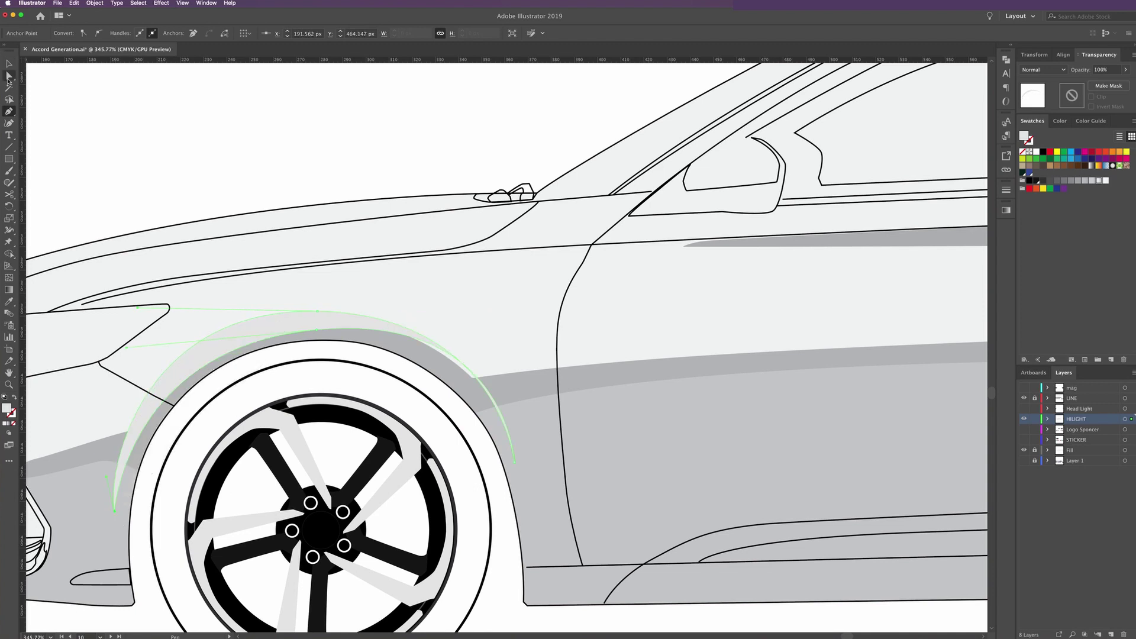
pyautogui.click(335, 332)
pyautogui.moveTo(509, 317)
pyautogui.mouseDown()
pyautogui.moveTo(480, 319)
pyautogui.moveTo(482, 332)
pyautogui.mouseUp()
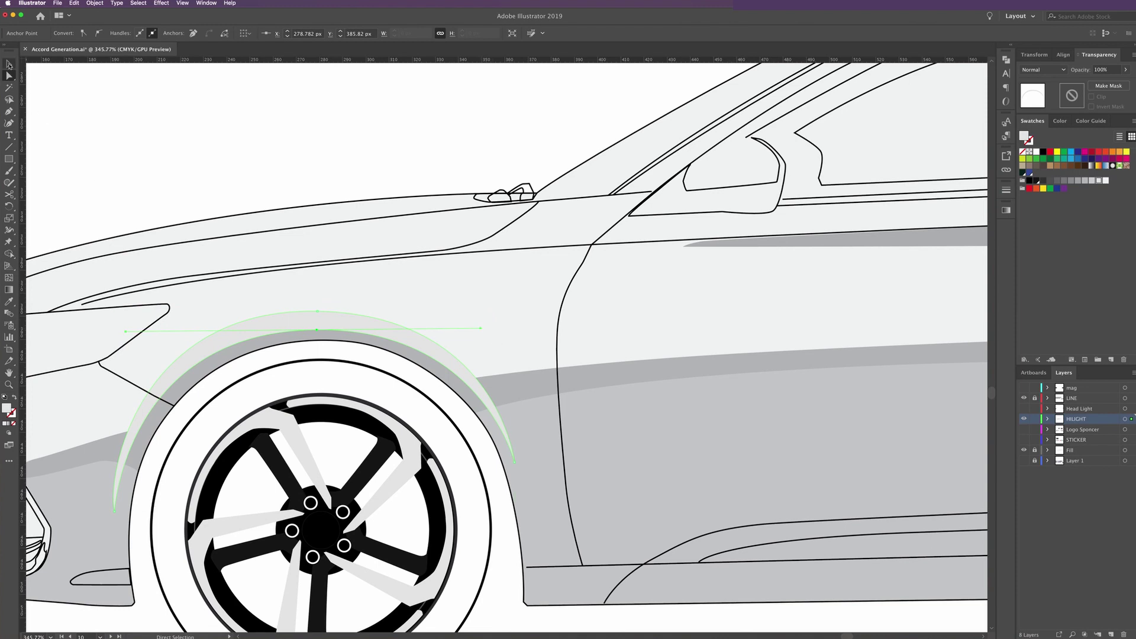
# Set the wheel-arch band's blend mode to Multiply
pyautogui.click(9, 63)
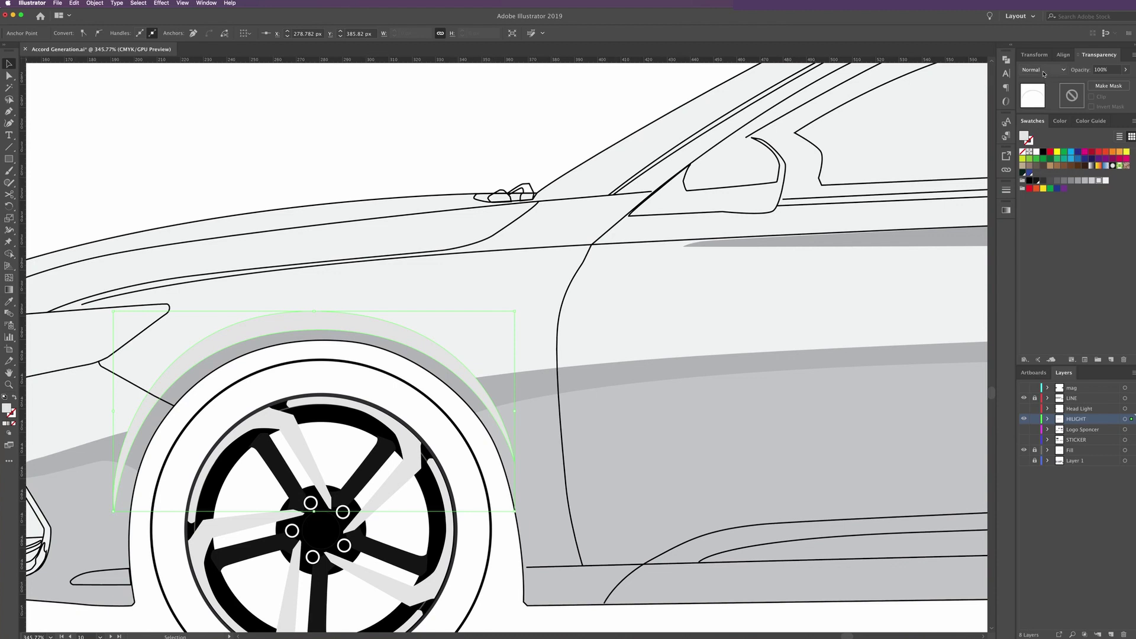
pyautogui.click(1044, 70)
pyautogui.click(1040, 108)
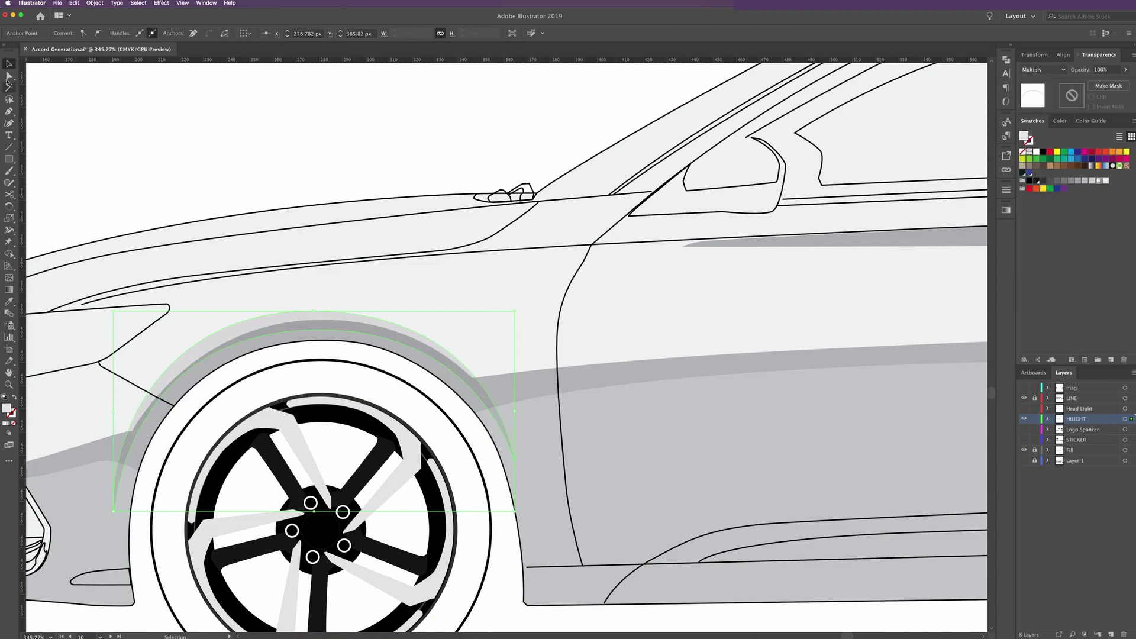
# Adjust the top anchor's handles to smooth the arch's crest
pyautogui.click(9, 76)
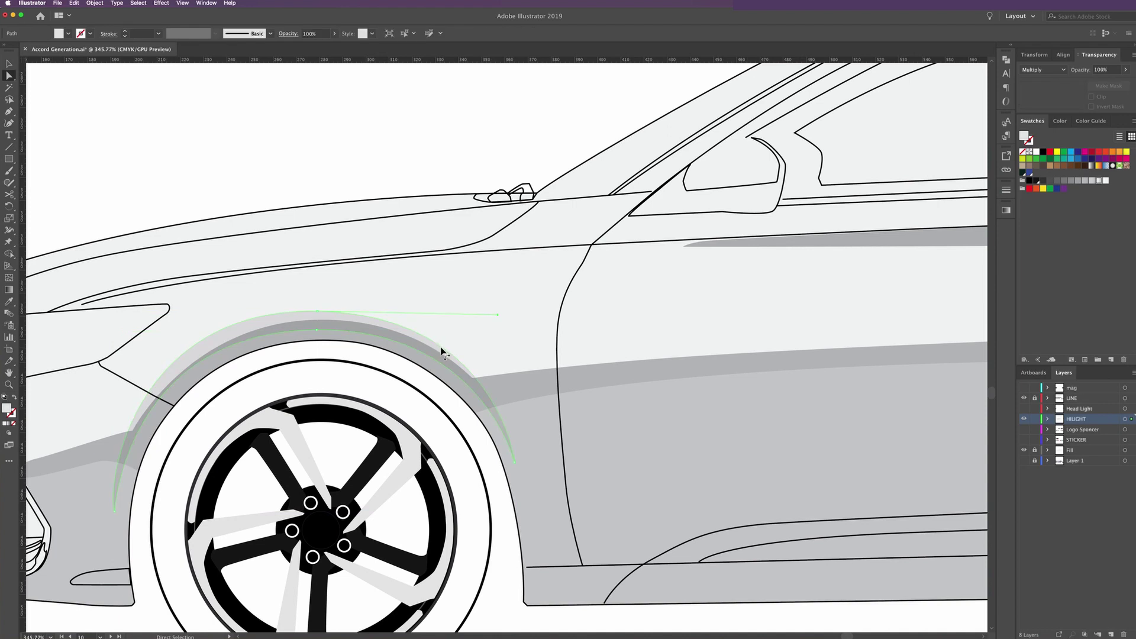
pyautogui.moveTo(497, 315); pyautogui.dragTo(490, 315)
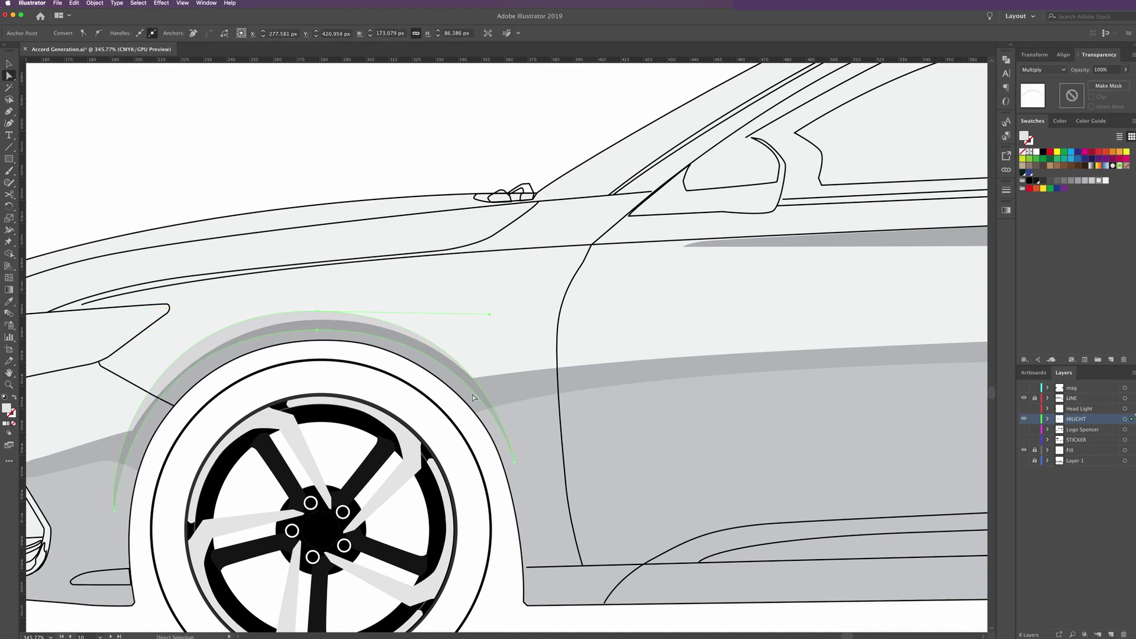
pyautogui.click(319, 330)
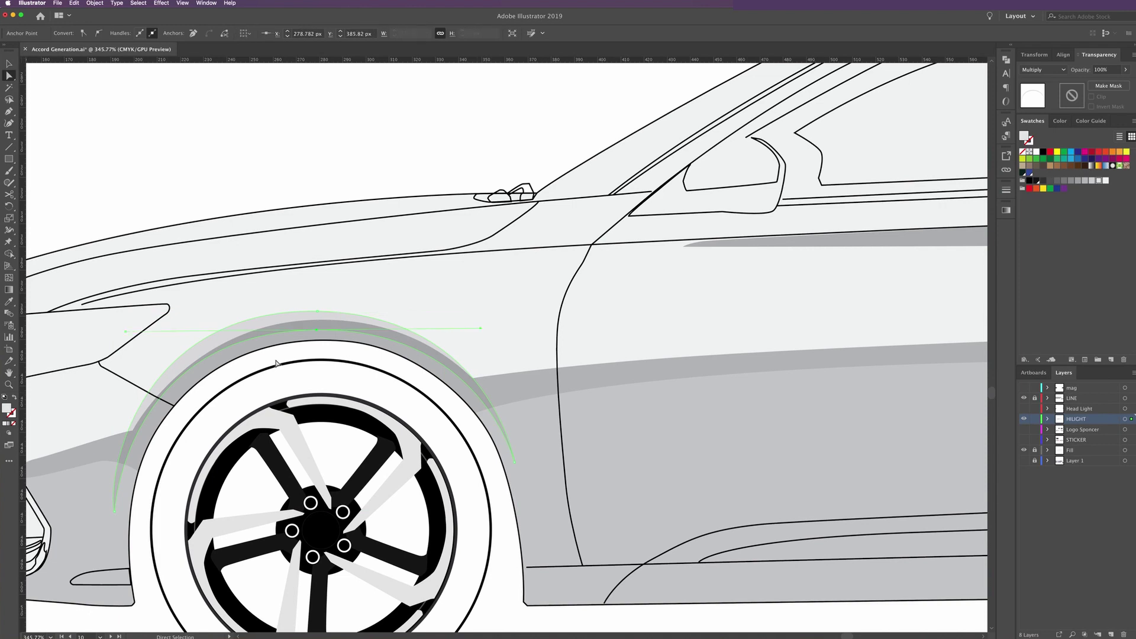
pyautogui.moveTo(125, 332); pyautogui.dragTo(141, 335)
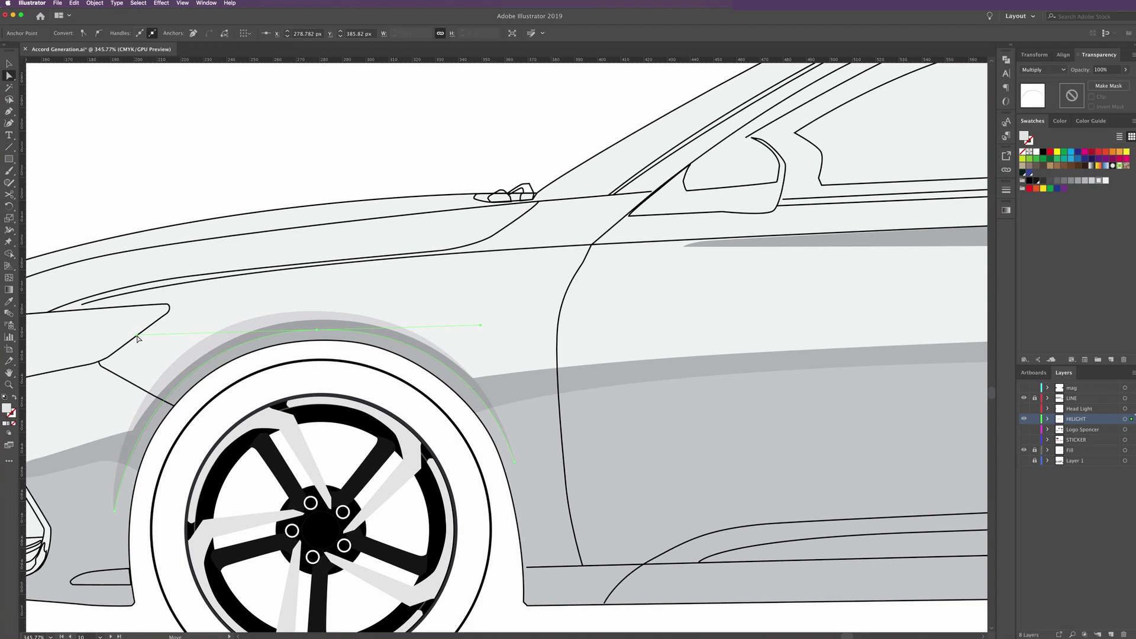
# Nudge the arch's bottom-left end and refine its left and top curve handles
pyautogui.click(158, 383)
pyautogui.click(159, 383)
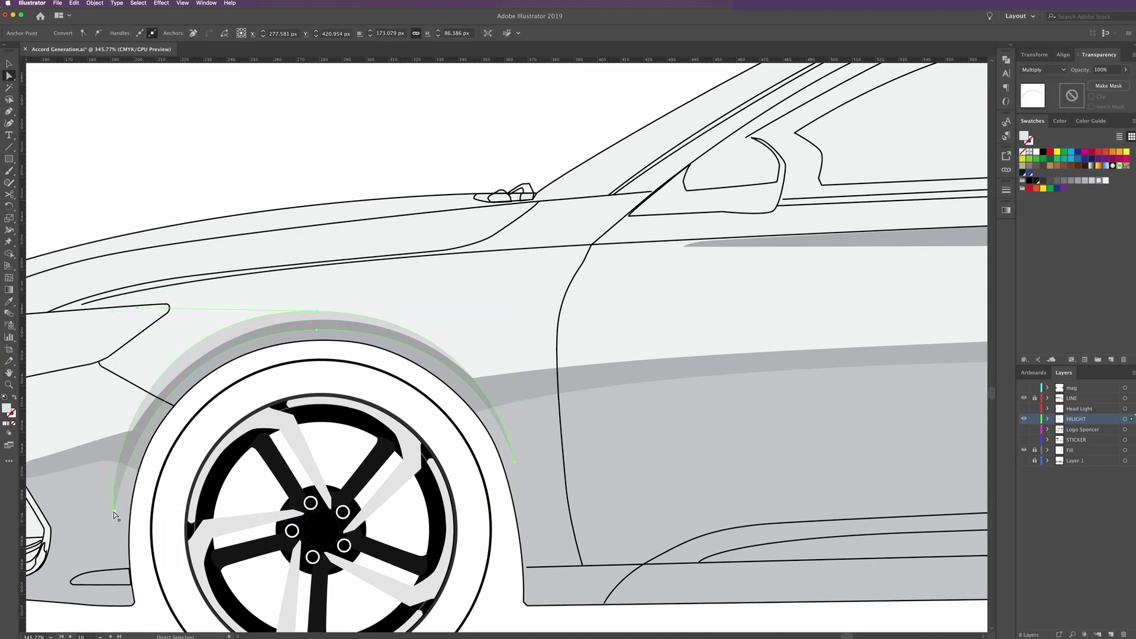
pyautogui.moveTo(120, 510); pyautogui.dragTo(121, 504)
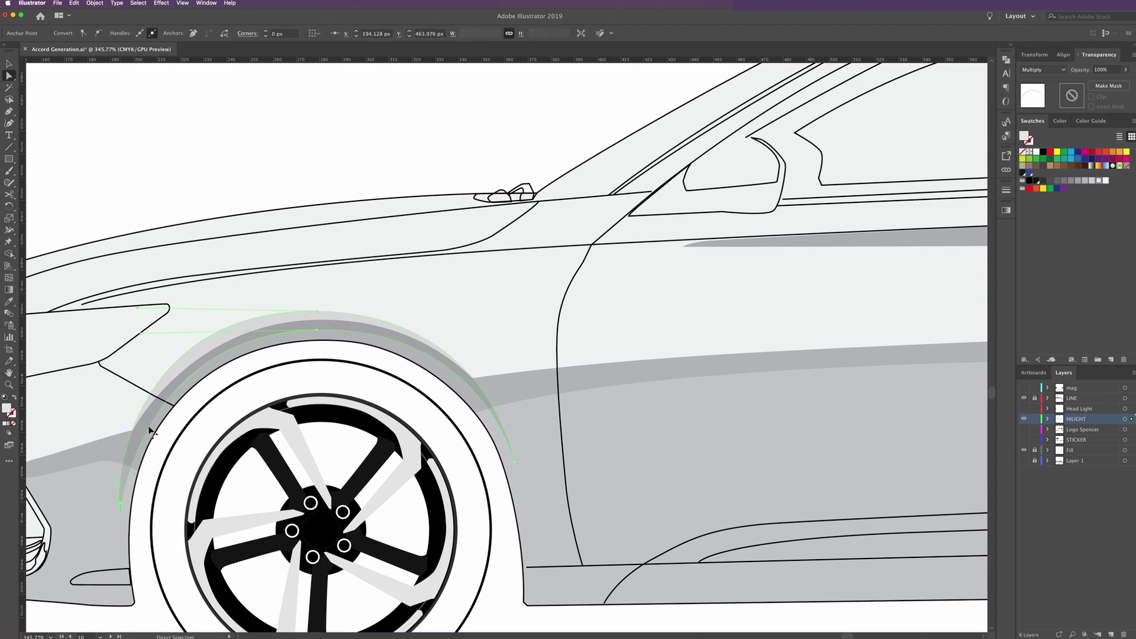
pyautogui.moveTo(142, 335); pyautogui.dragTo(120, 357)
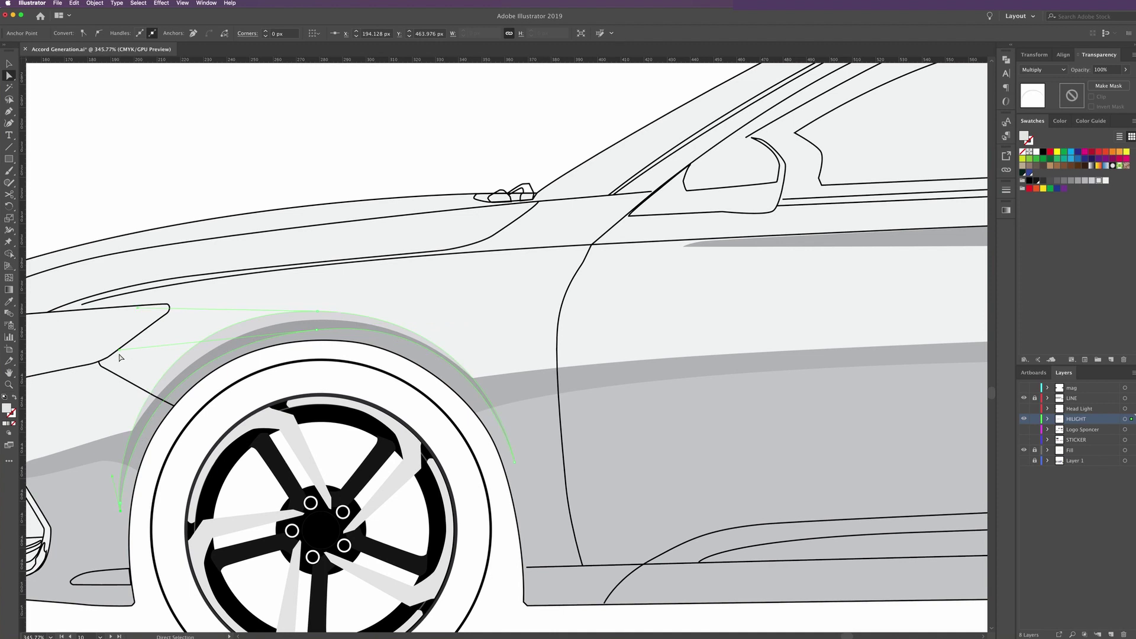
pyautogui.click(318, 331)
pyautogui.moveTo(480, 313); pyautogui.dragTo(465, 321)
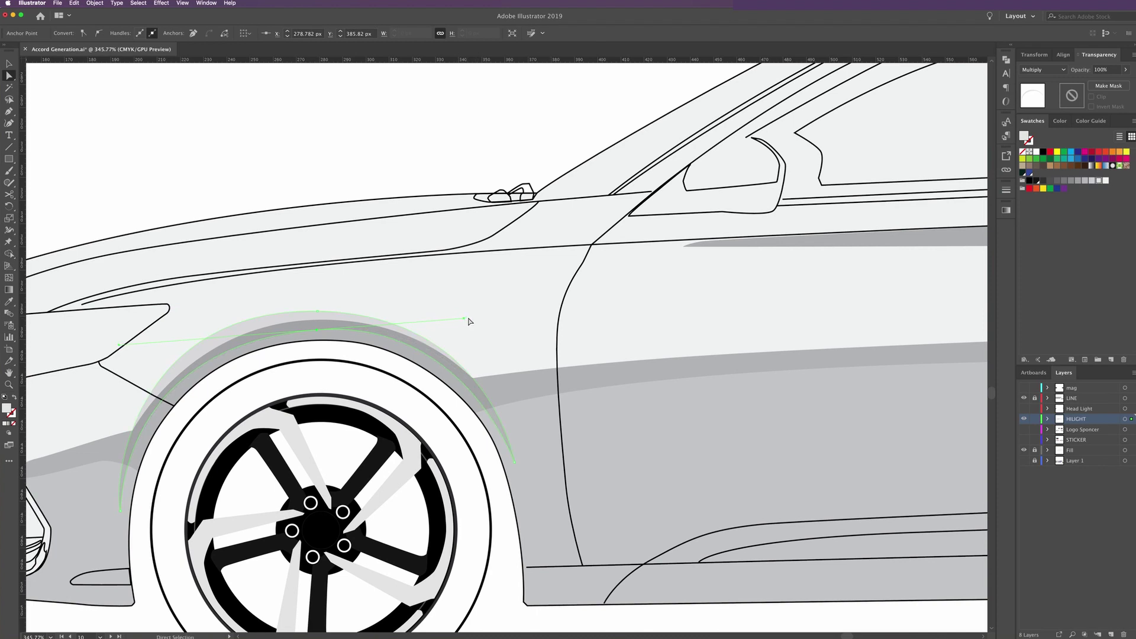
pyautogui.moveTo(120, 345); pyautogui.dragTo(132, 346)
# Add an anchor on the arch's left side, reshape around it and round the left tip
pyautogui.moveTo(8, 111); pyautogui.dragTo(49, 128)
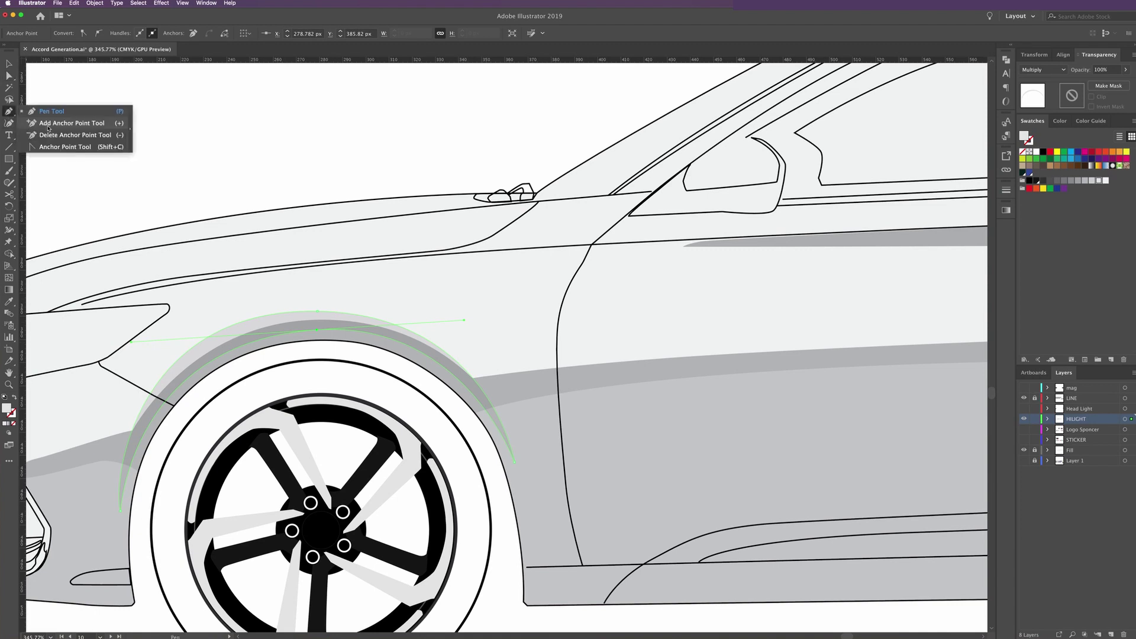
pyautogui.click(47, 127)
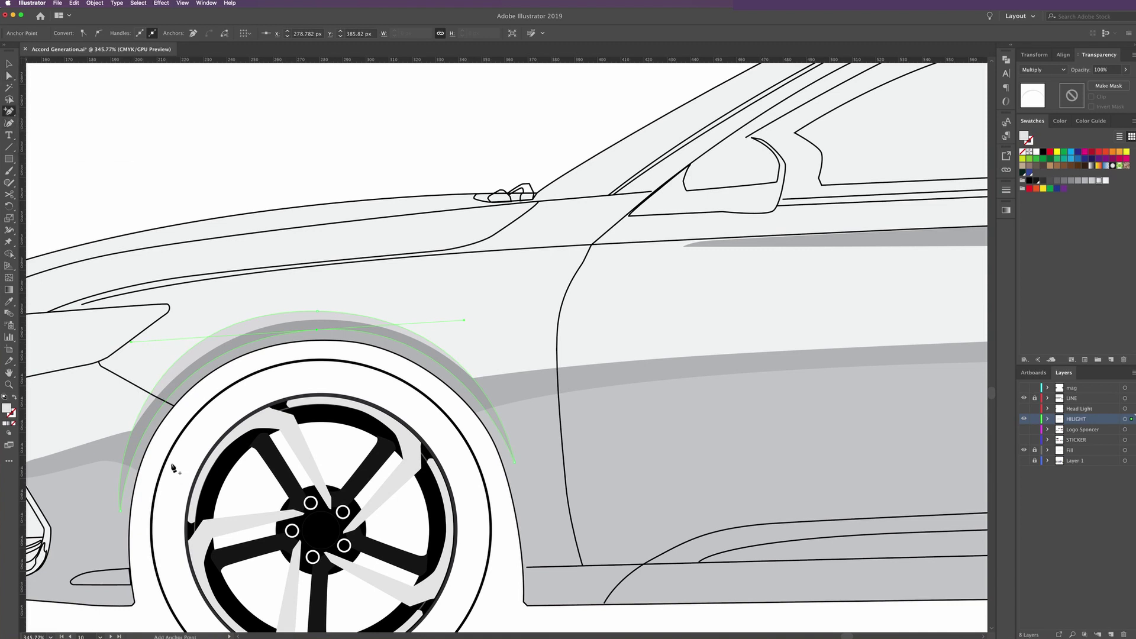
pyautogui.click(144, 447)
pyautogui.click(8, 76)
pyautogui.moveTo(137, 449); pyautogui.dragTo(137, 446)
pyautogui.moveTo(162, 396); pyautogui.dragTo(162, 400)
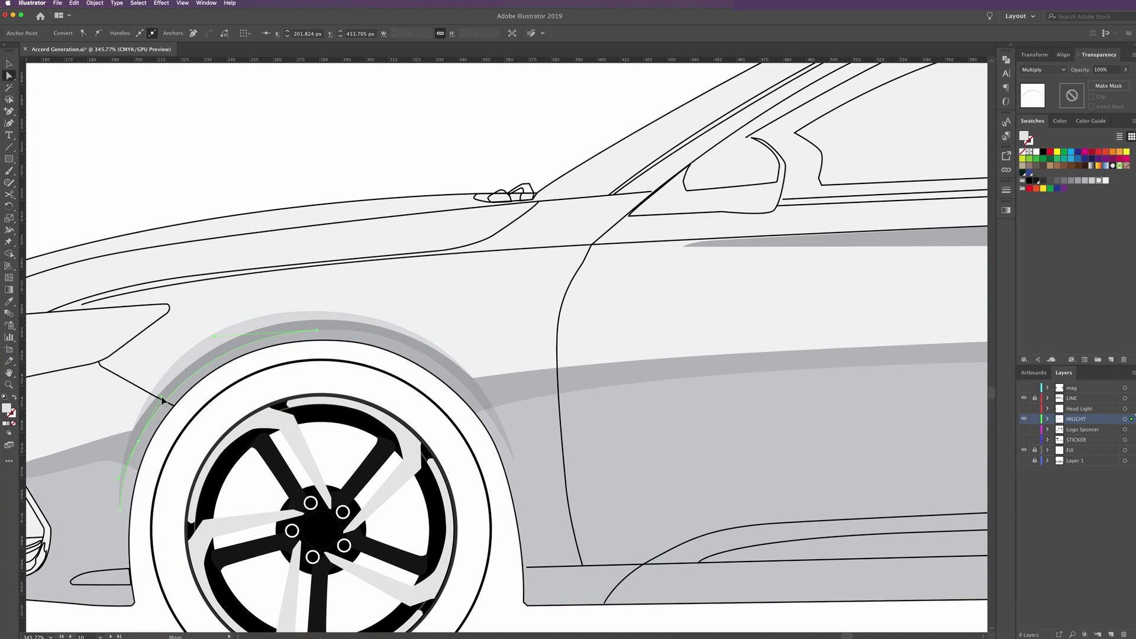
pyautogui.click(131, 510)
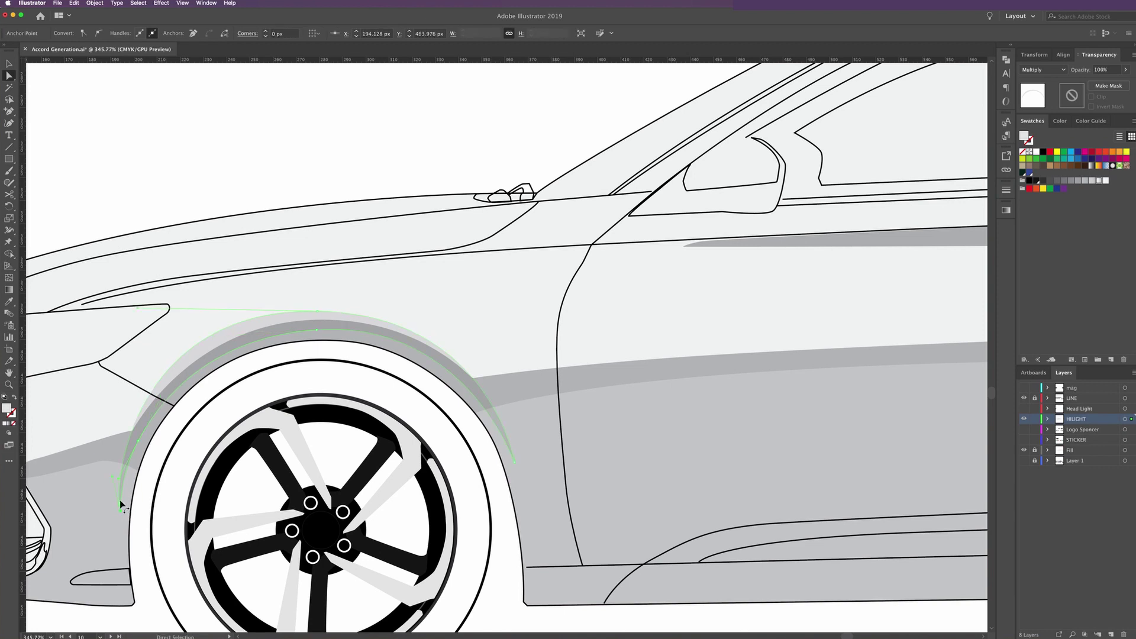
pyautogui.moveTo(121, 490); pyautogui.dragTo(123, 475)
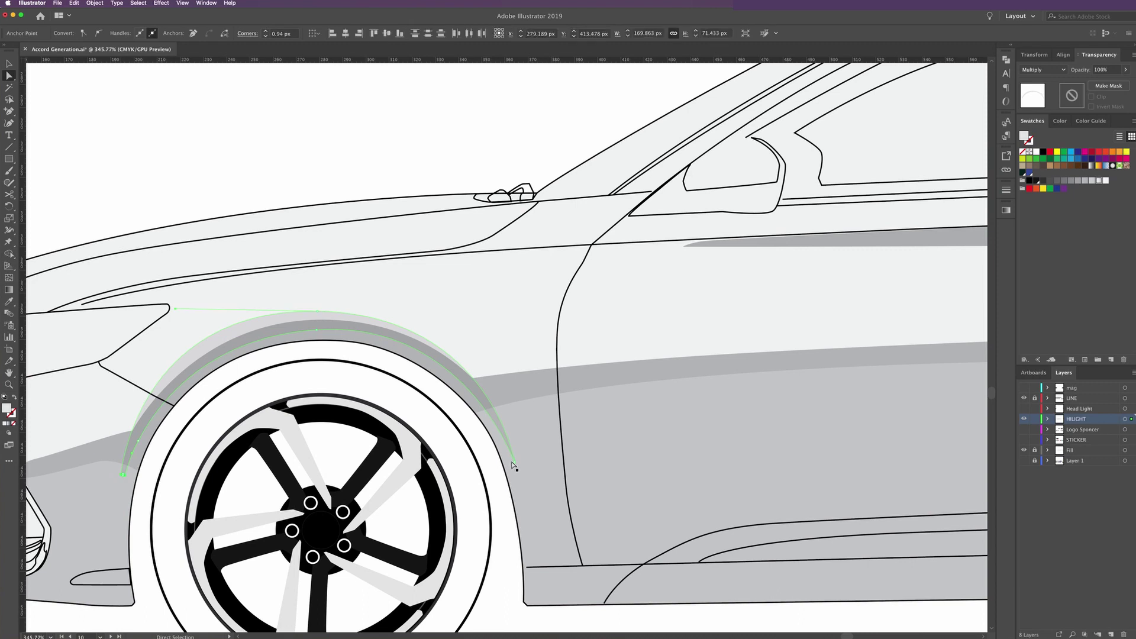
pyautogui.click(513, 460)
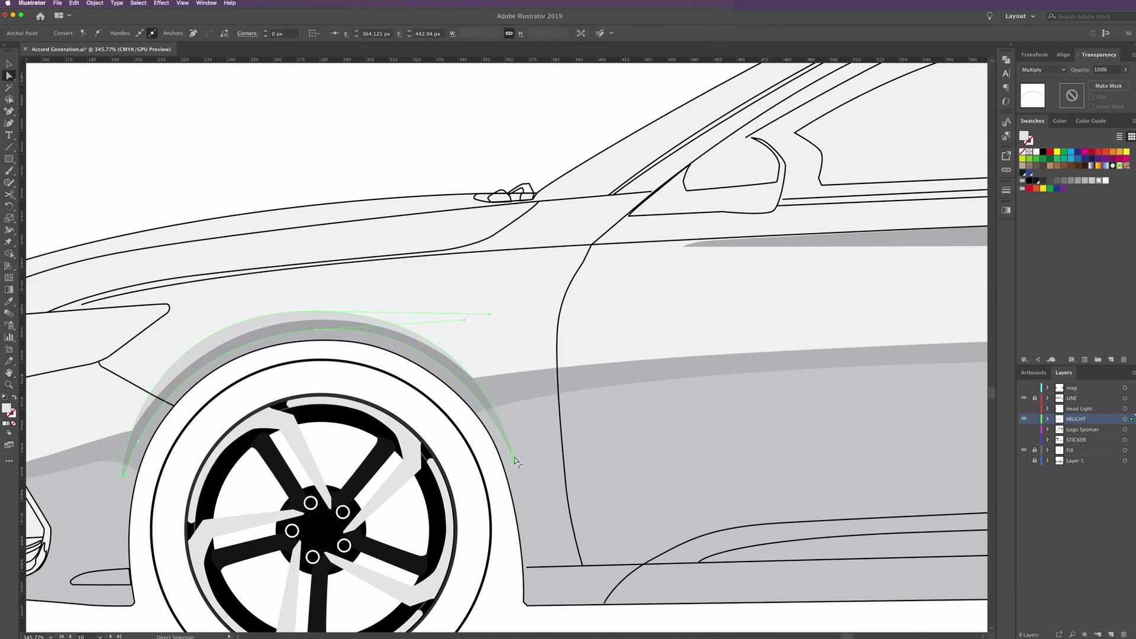
# Intersect the two wheel-arch bands so only their overlap remains
pyautogui.click(280, 289)
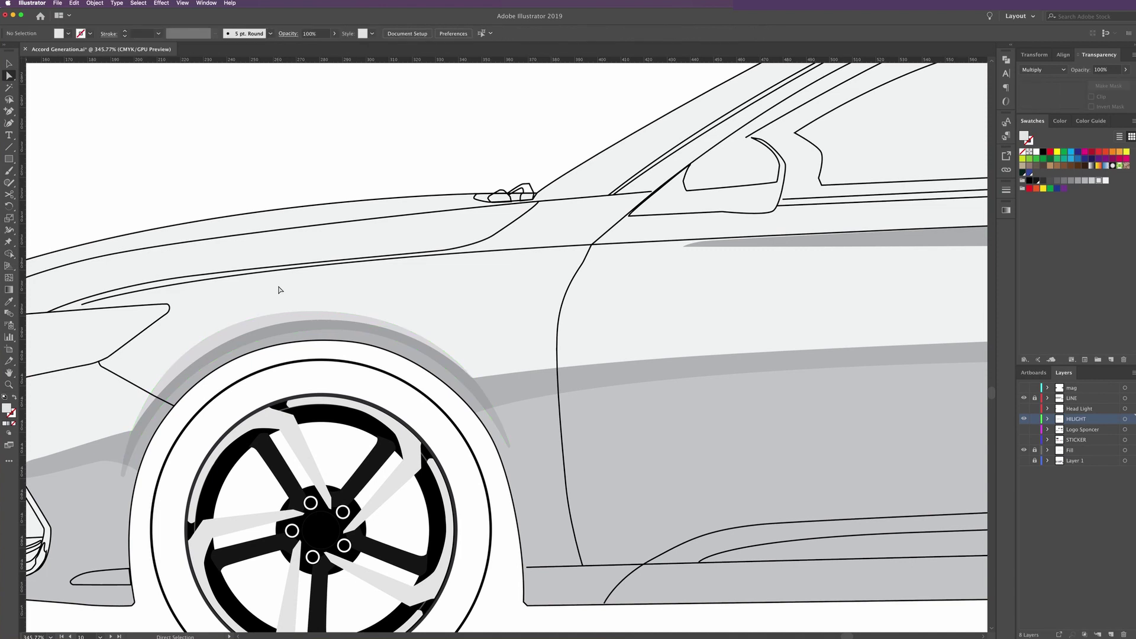
pyautogui.click(9, 63)
pyautogui.click(509, 409)
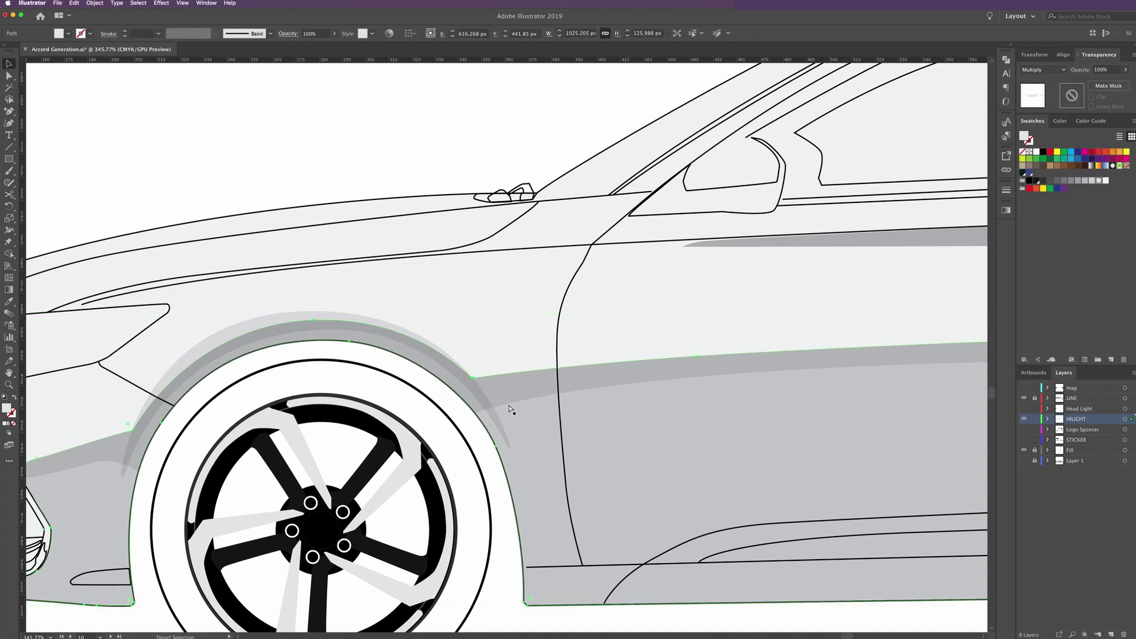
pyautogui.keyDown('shift'); pyautogui.click(421, 353); pyautogui.keyUp('shift')
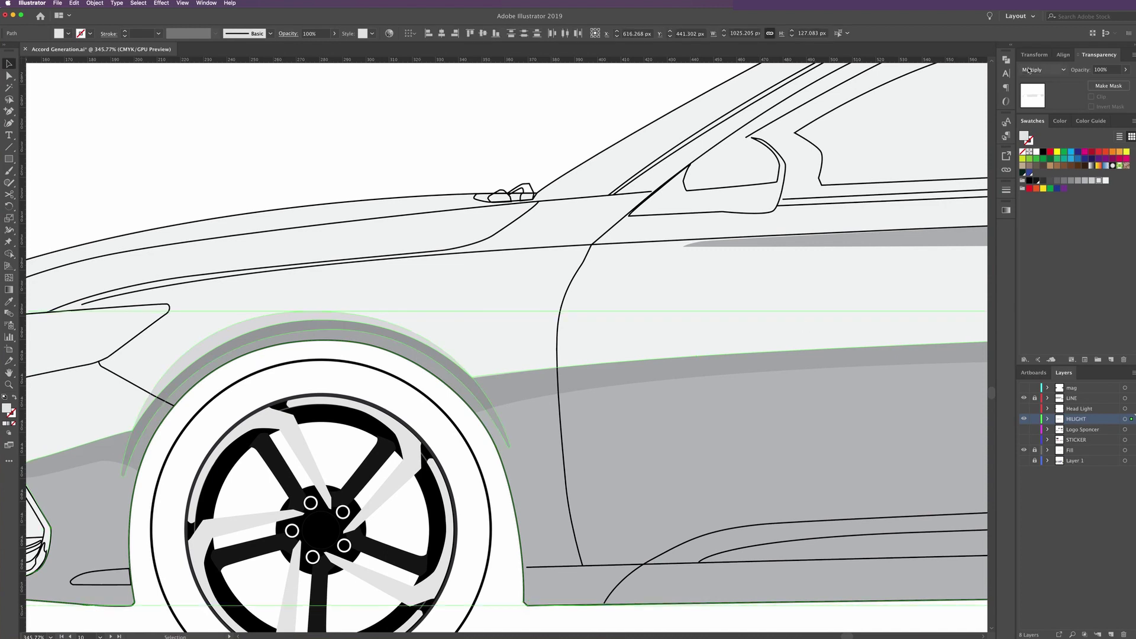
pyautogui.click(1007, 60)
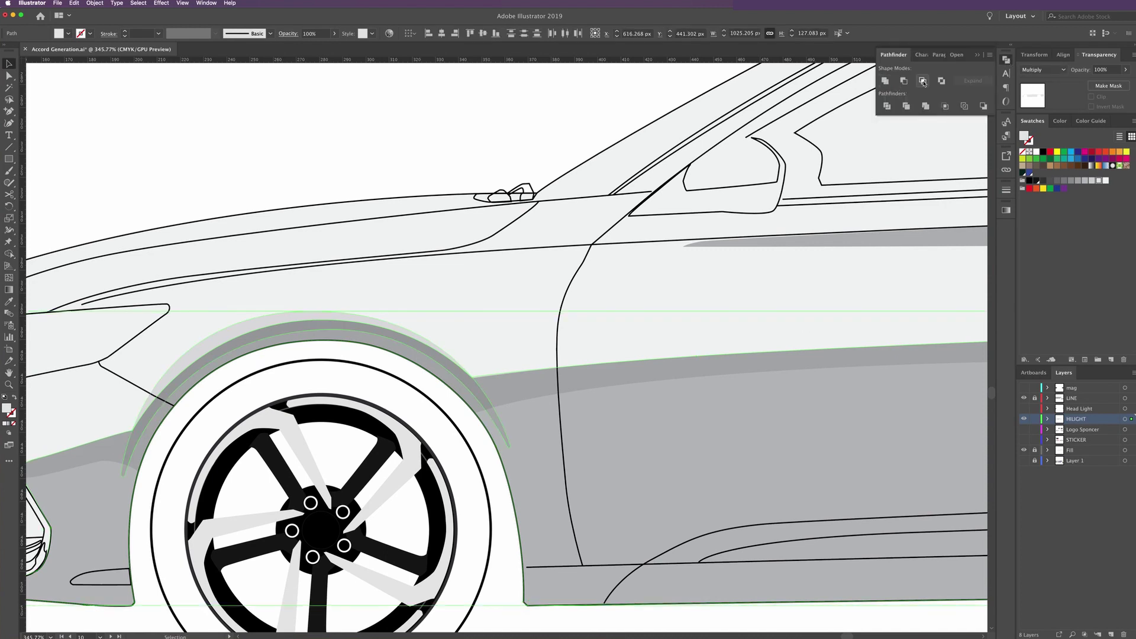
pyautogui.click(923, 81)
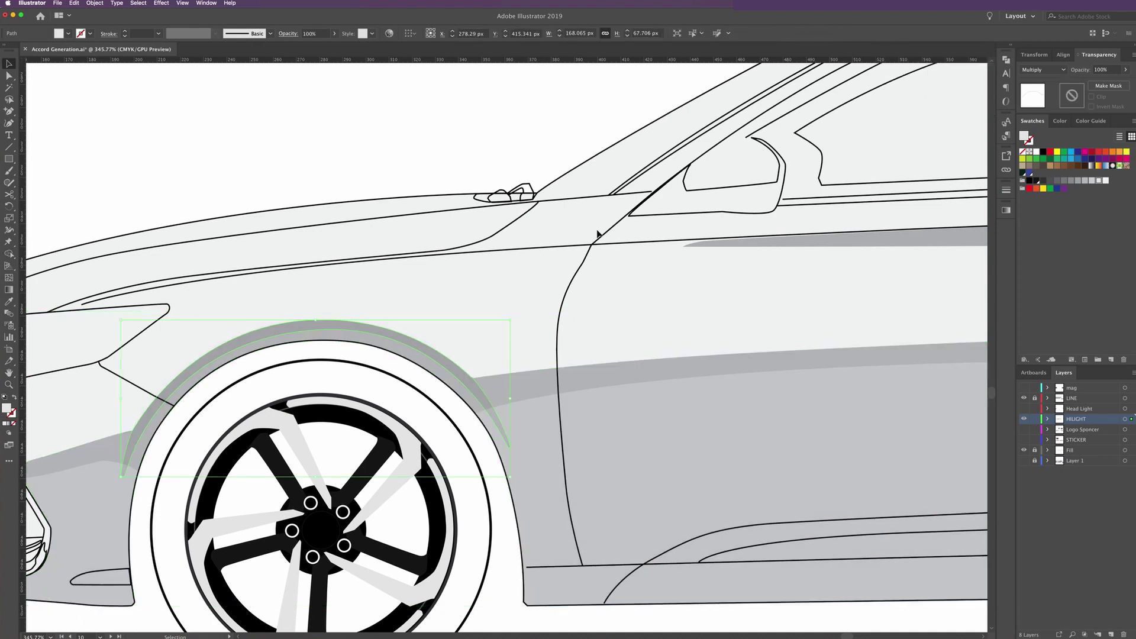
pyautogui.click(467, 277)
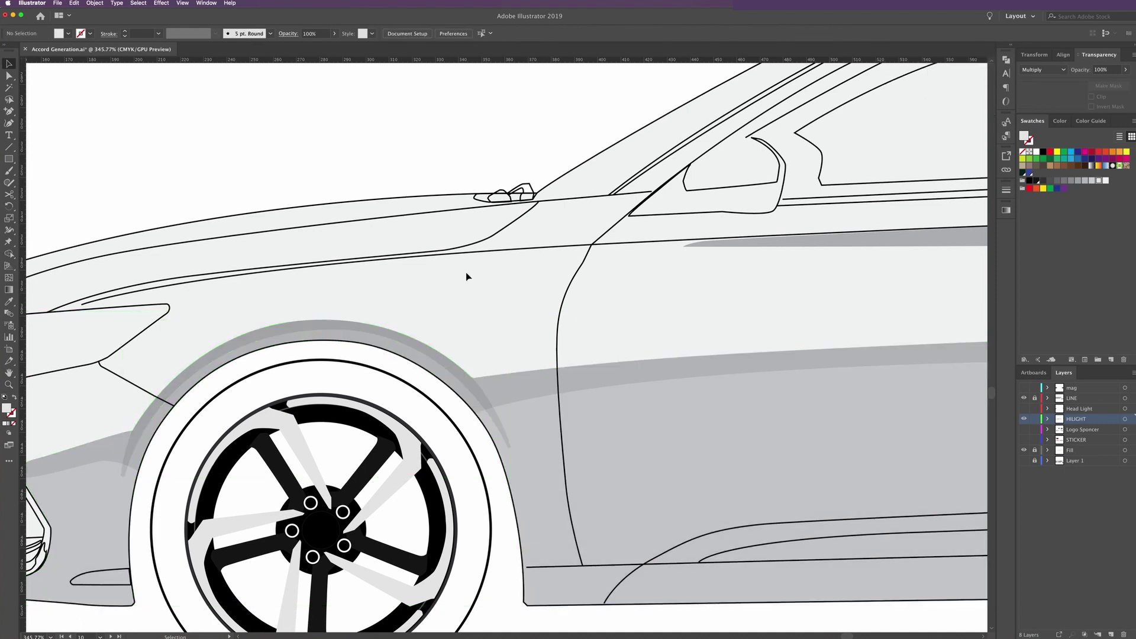
# Shorten the merged arch's top anchor handle, then pan over to the door handles
pyautogui.press('a')
pyautogui.press('space')
pyautogui.click(379, 341)
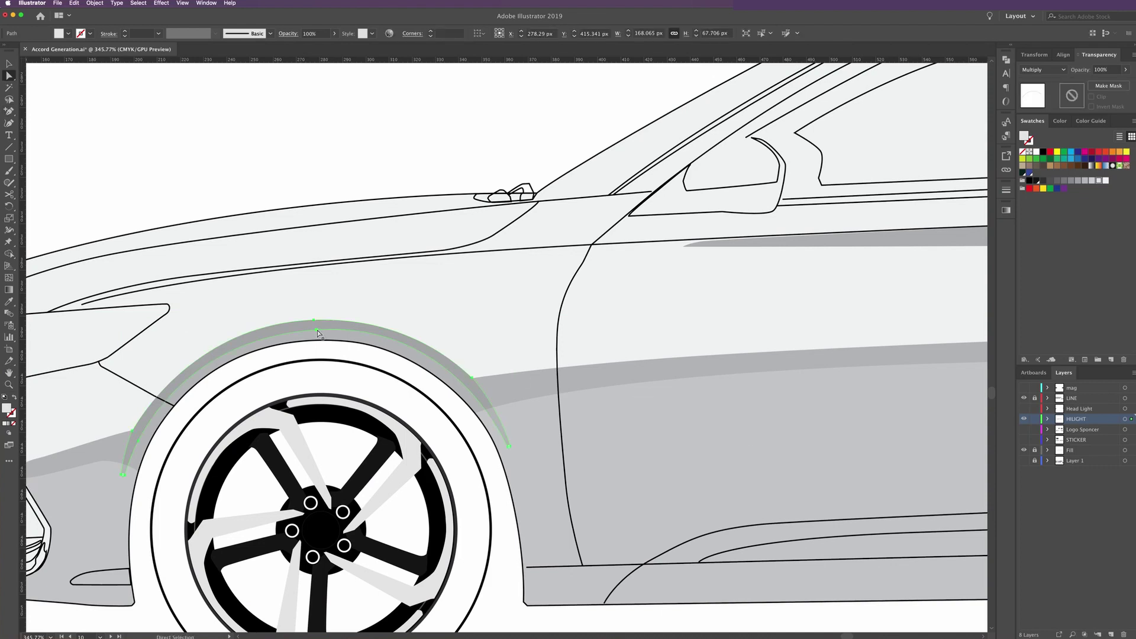
pyautogui.click(317, 331)
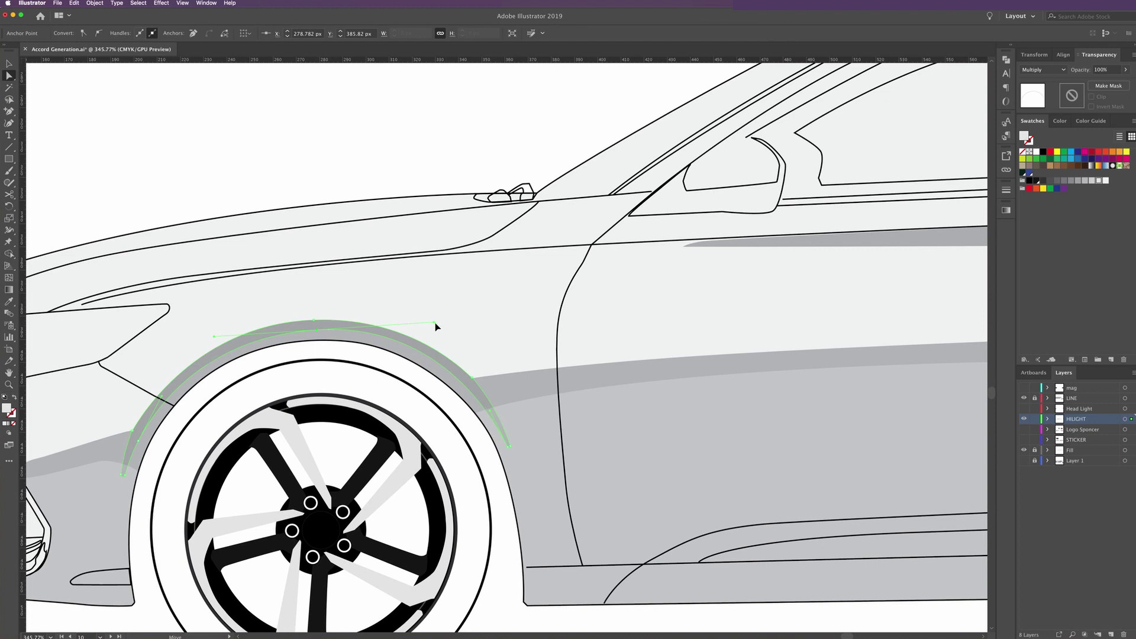
pyautogui.moveTo(459, 335); pyautogui.dragTo(451, 331)
pyautogui.moveTo(450, 330); pyautogui.dragTo(452, 337)
pyautogui.click(627, 423)
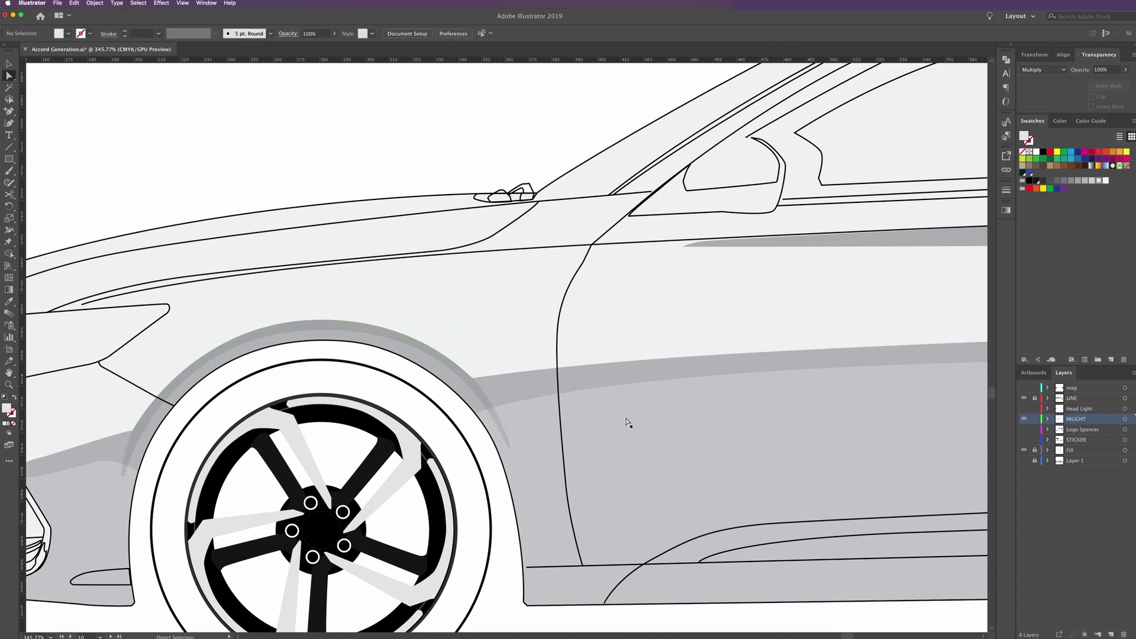
pyautogui.moveTo(758, 397); pyautogui.dragTo(459, 398)
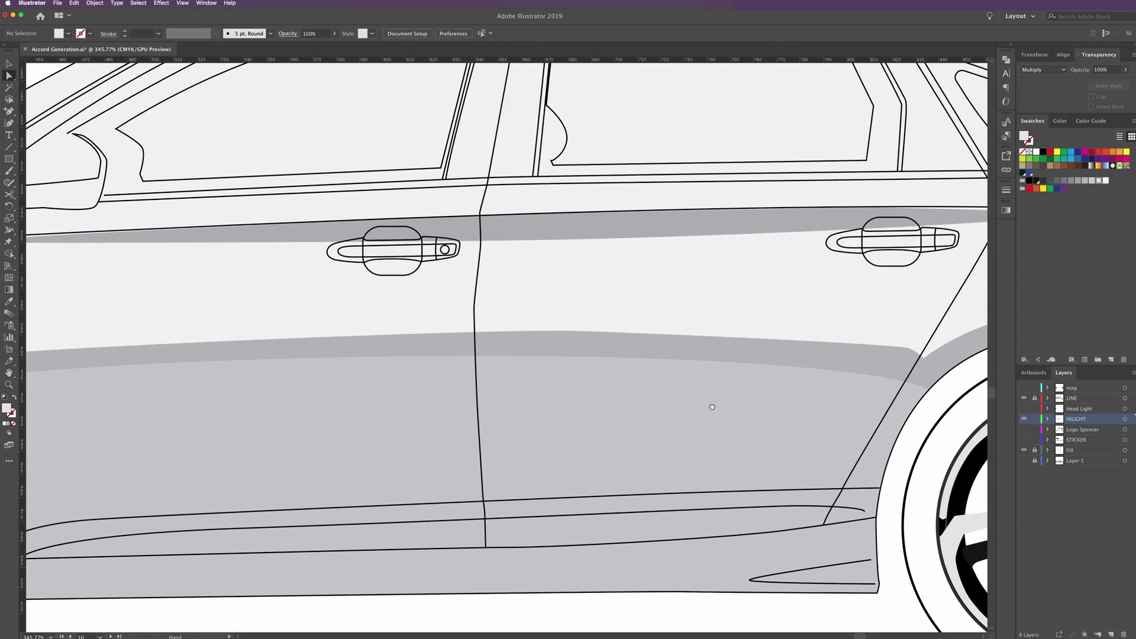
# Pen-draw a closed shadow shape curving over the rear wheel arch
pyautogui.moveTo(712, 407); pyautogui.dragTo(291, 407)
pyautogui.click(9, 110)
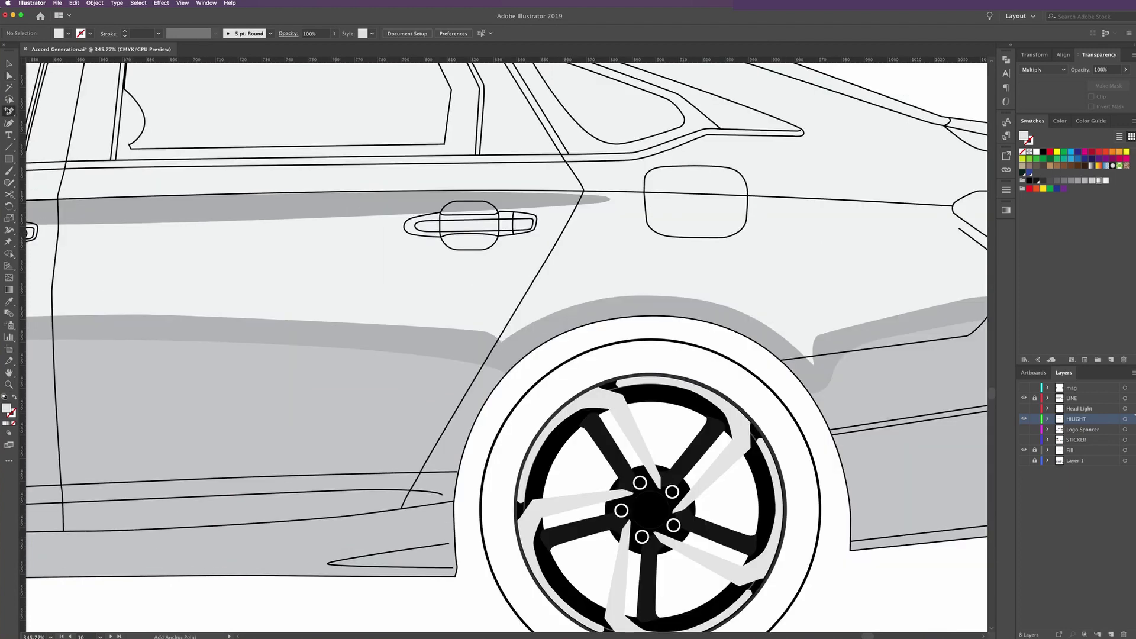
pyautogui.moveTo(9, 111); pyautogui.dragTo(57, 110)
pyautogui.click(443, 432)
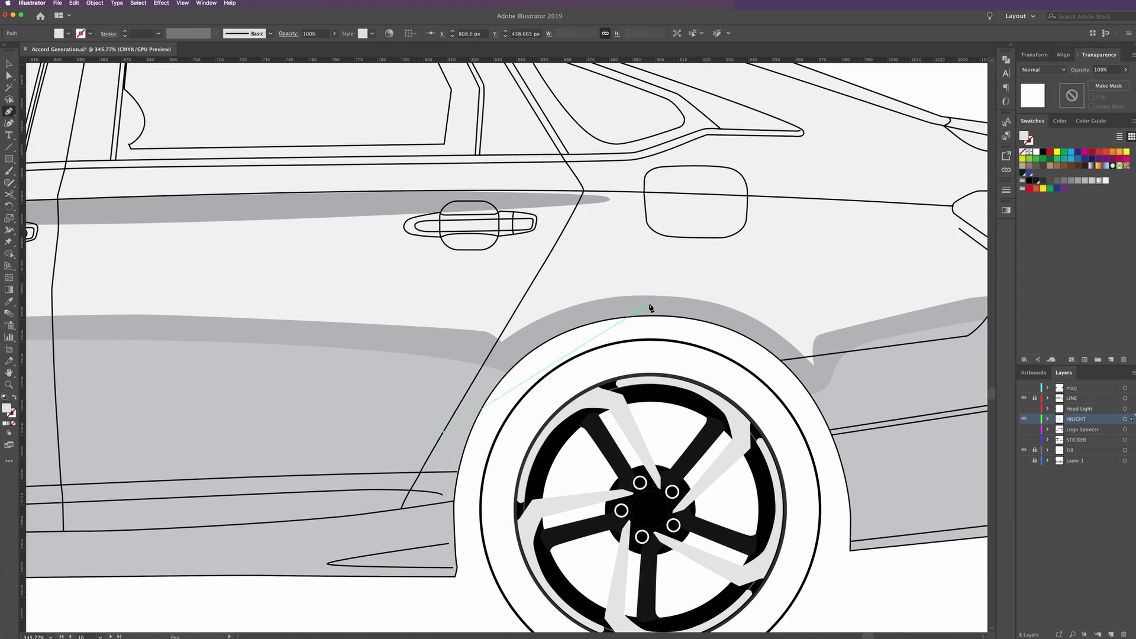
pyautogui.moveTo(648, 304); pyautogui.dragTo(812, 298)
pyautogui.click(836, 443)
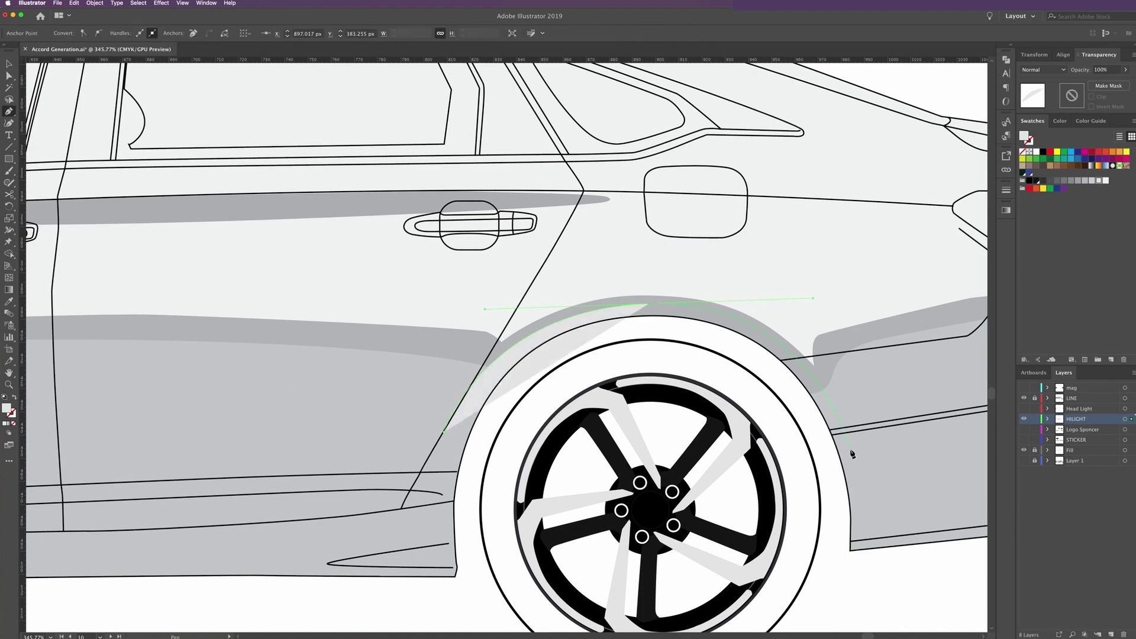
pyautogui.click(850, 449)
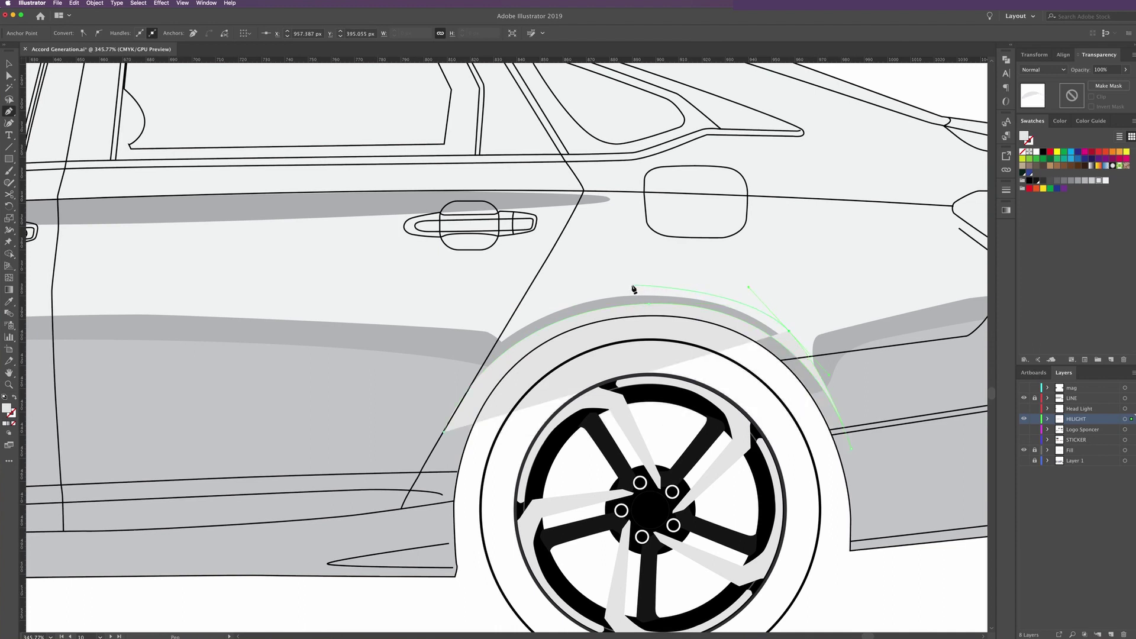
pyautogui.moveTo(631, 286); pyautogui.dragTo(598, 289)
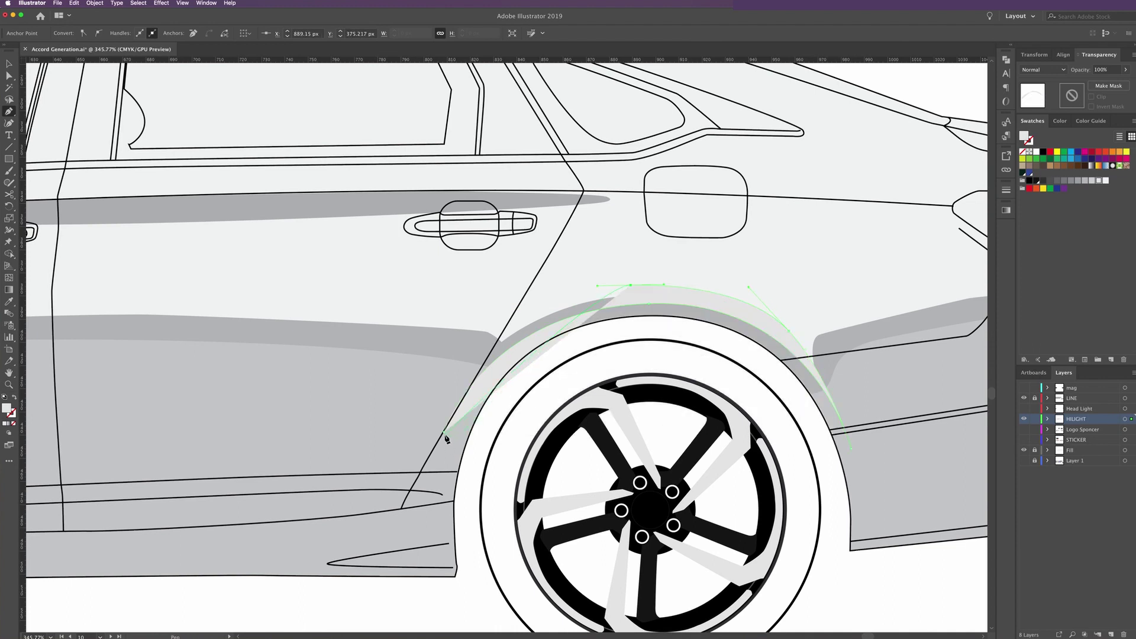
pyautogui.moveTo(444, 432); pyautogui.dragTo(391, 565)
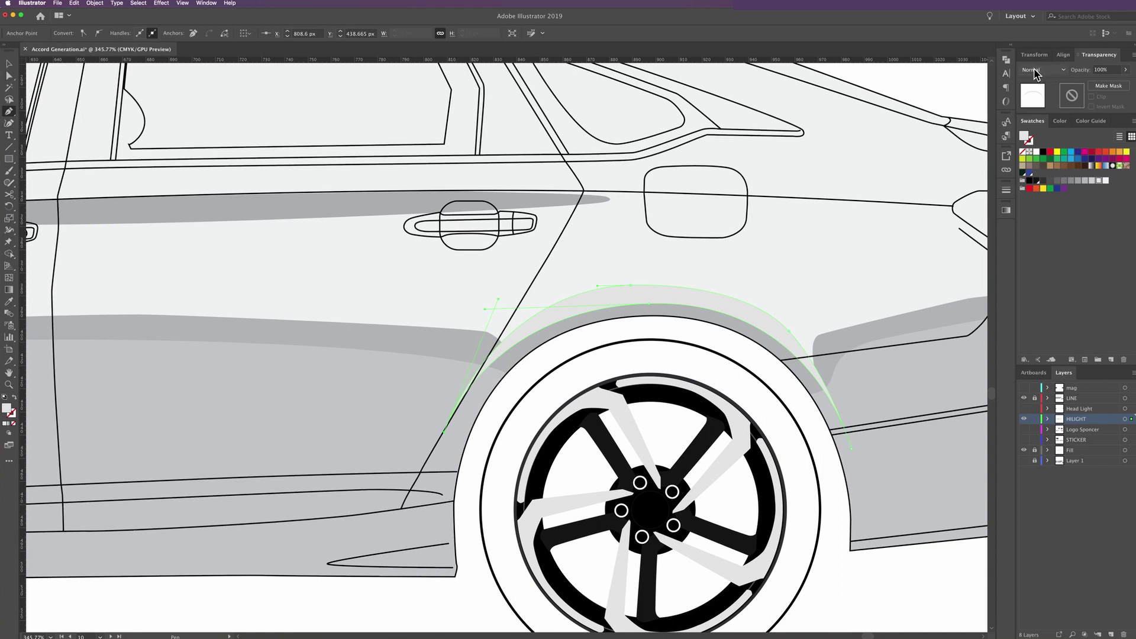
# Set the arch shadow's blend mode to Multiply and refine its curve anchors
pyautogui.click(1041, 70)
pyautogui.click(1037, 104)
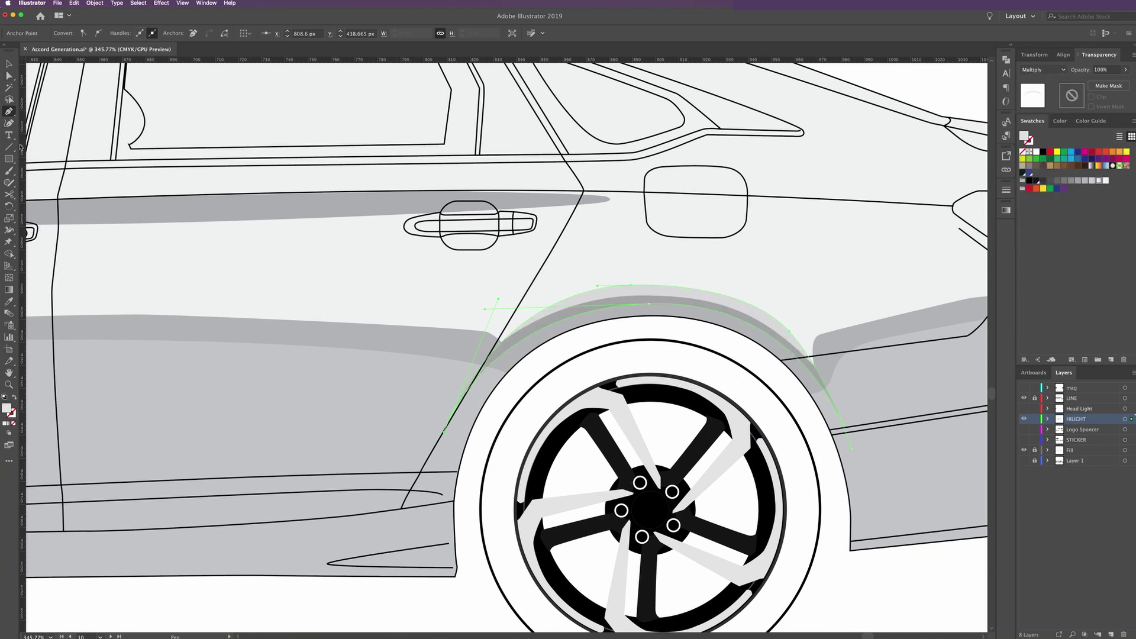
pyautogui.click(14, 81)
pyautogui.moveTo(651, 304); pyautogui.dragTo(648, 307)
pyautogui.moveTo(809, 298); pyautogui.dragTo(809, 302)
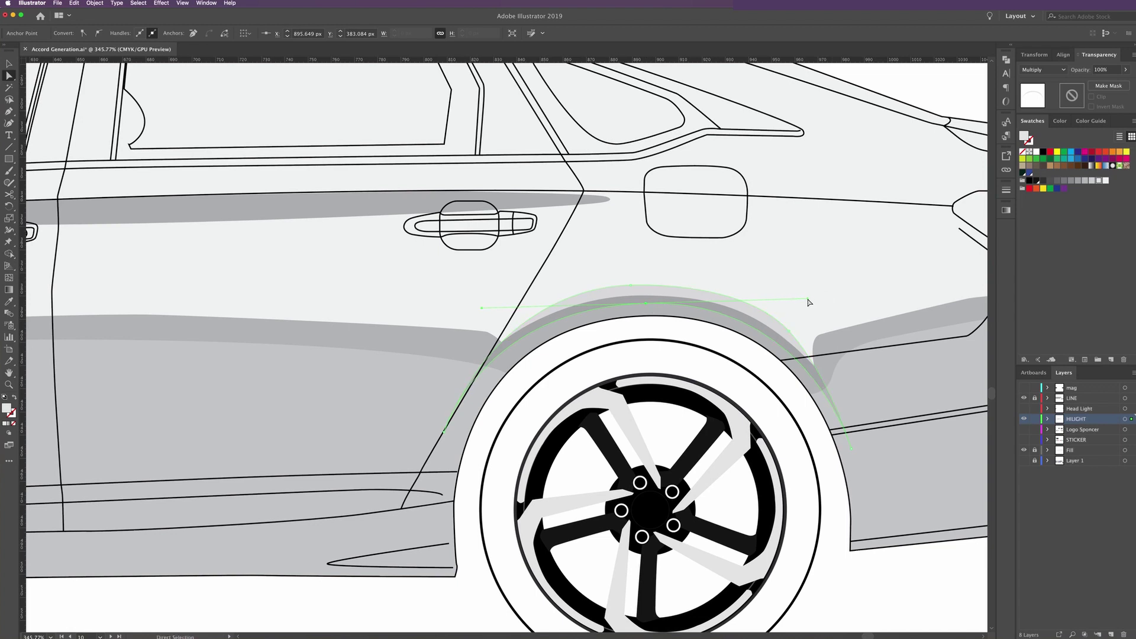
pyautogui.click(851, 448)
# Intersect the arch shadow with the body shape via Pathfinder, then zoom out to the whole car
pyautogui.click(779, 281)
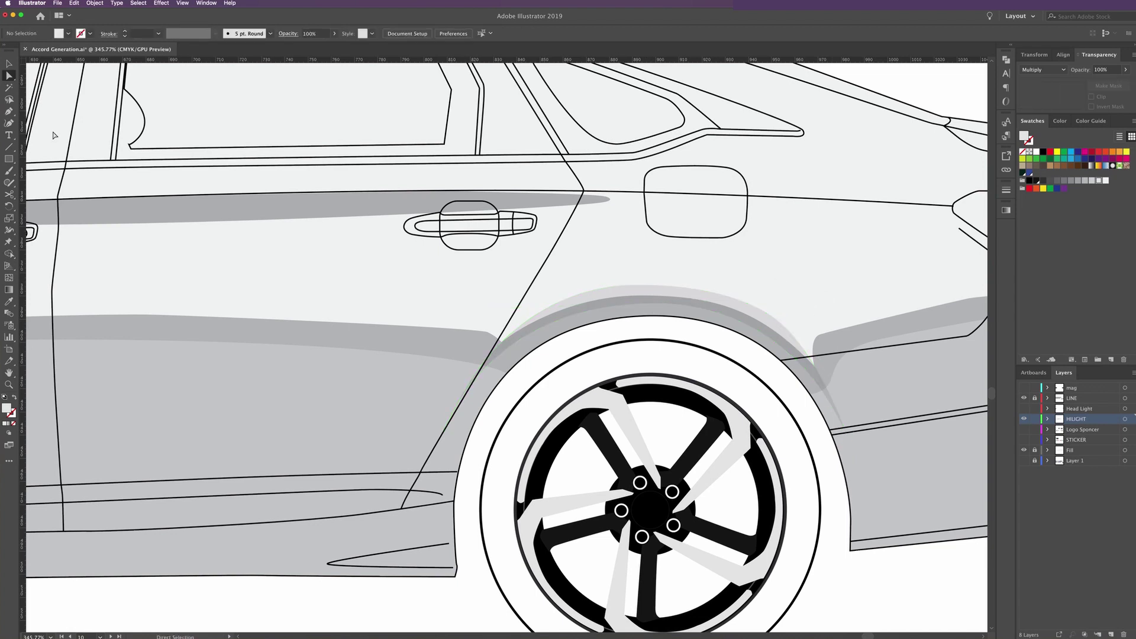
pyautogui.click(10, 63)
pyautogui.click(617, 291)
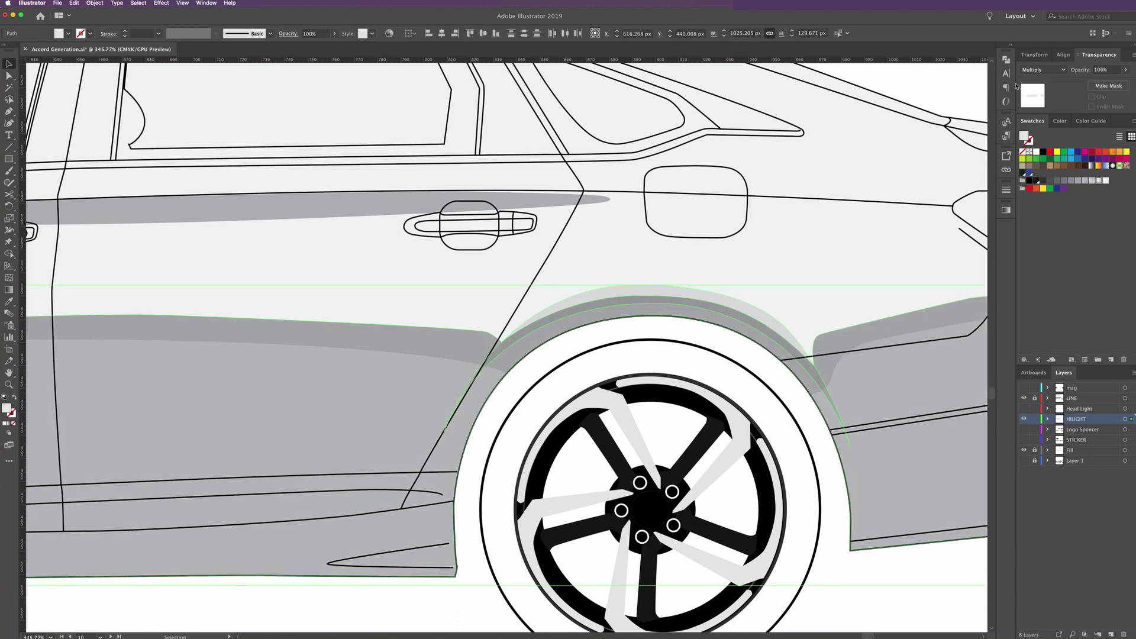
pyautogui.click(1006, 60)
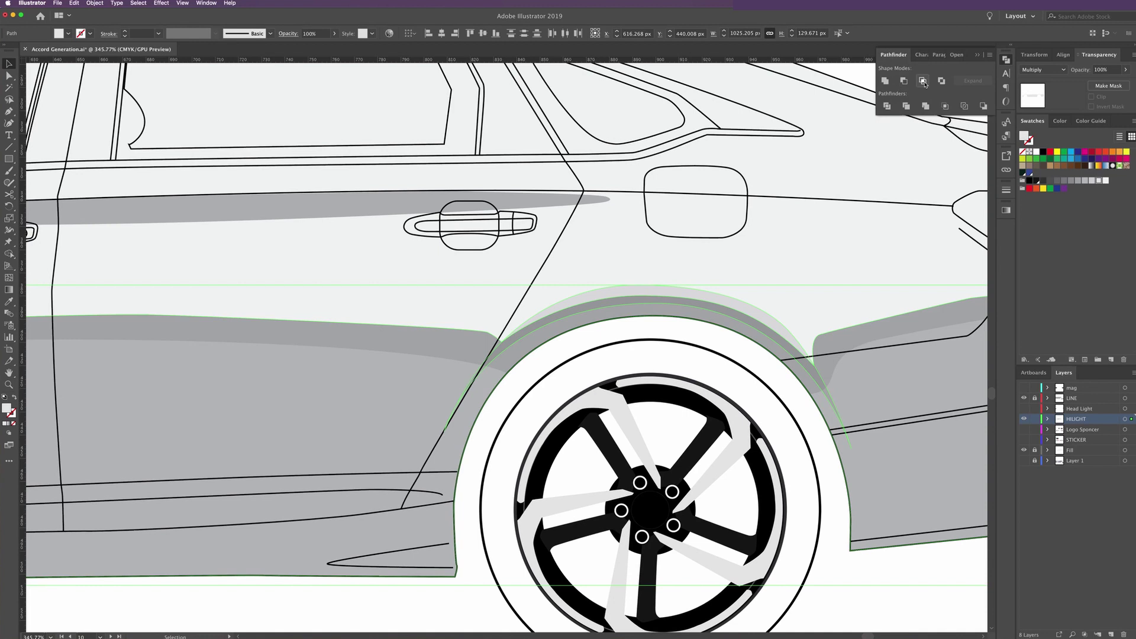
pyautogui.click(923, 82)
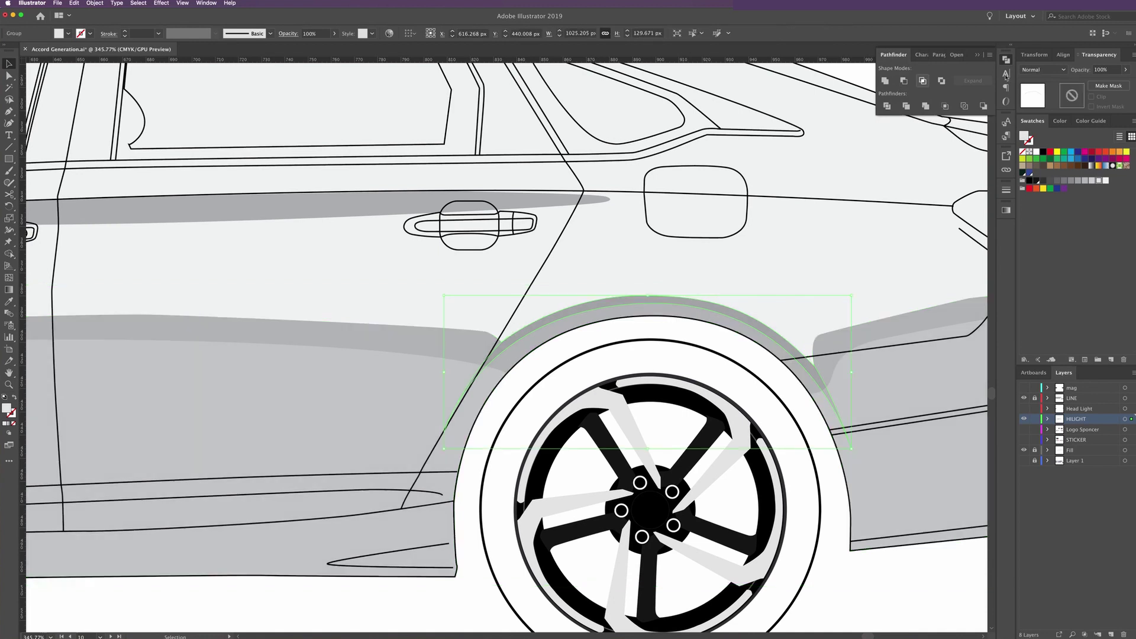
pyautogui.click(851, 270)
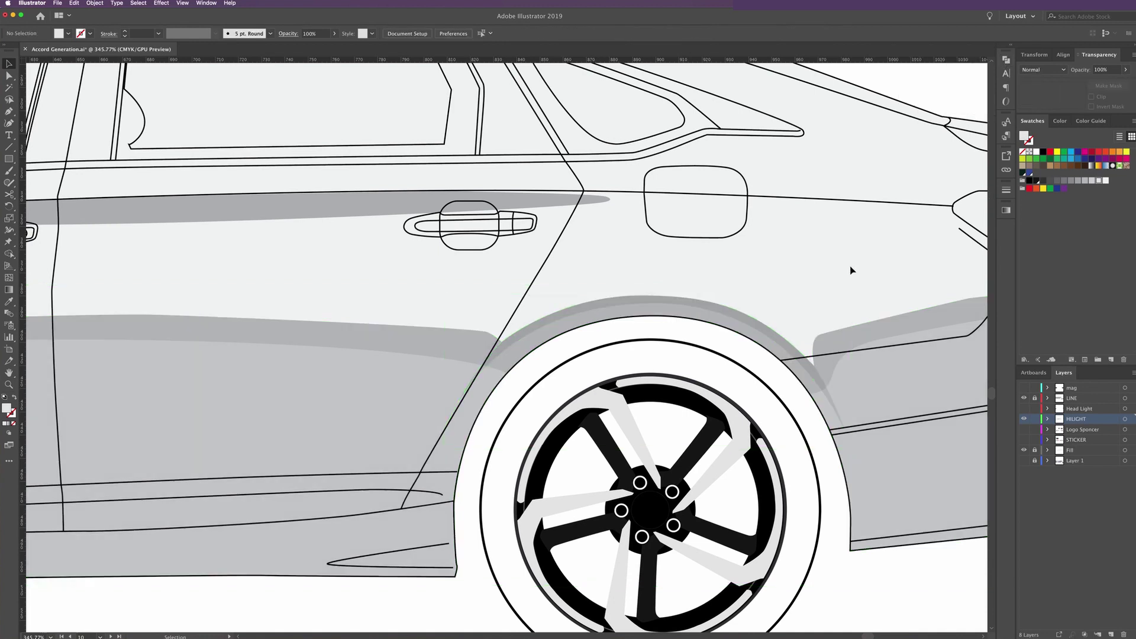
pyautogui.click(764, 326)
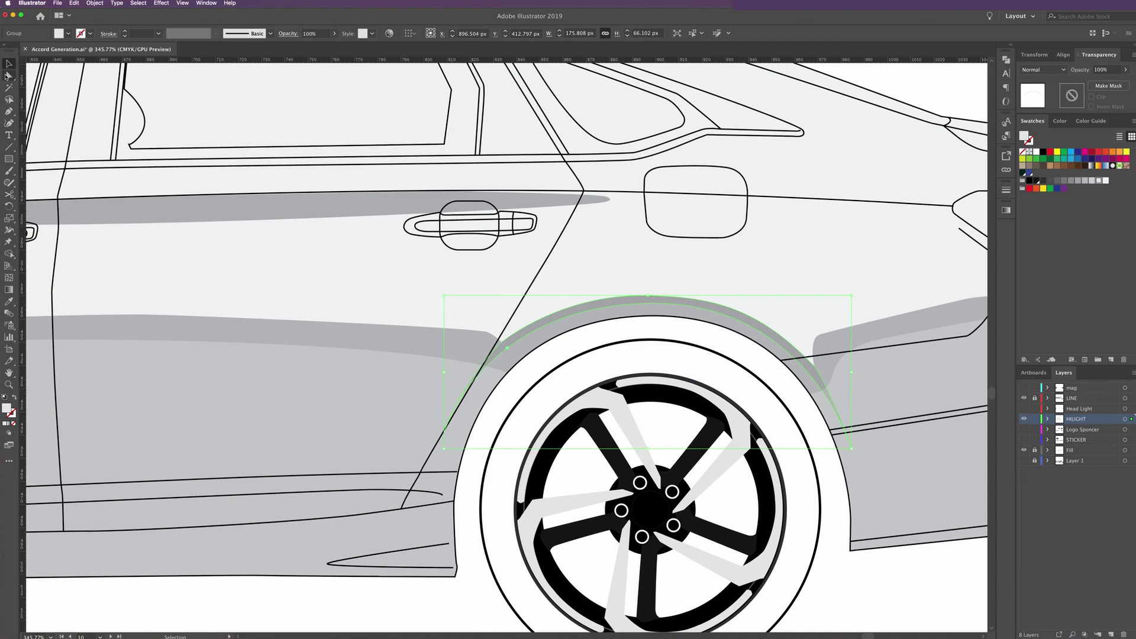
pyautogui.click(8, 76)
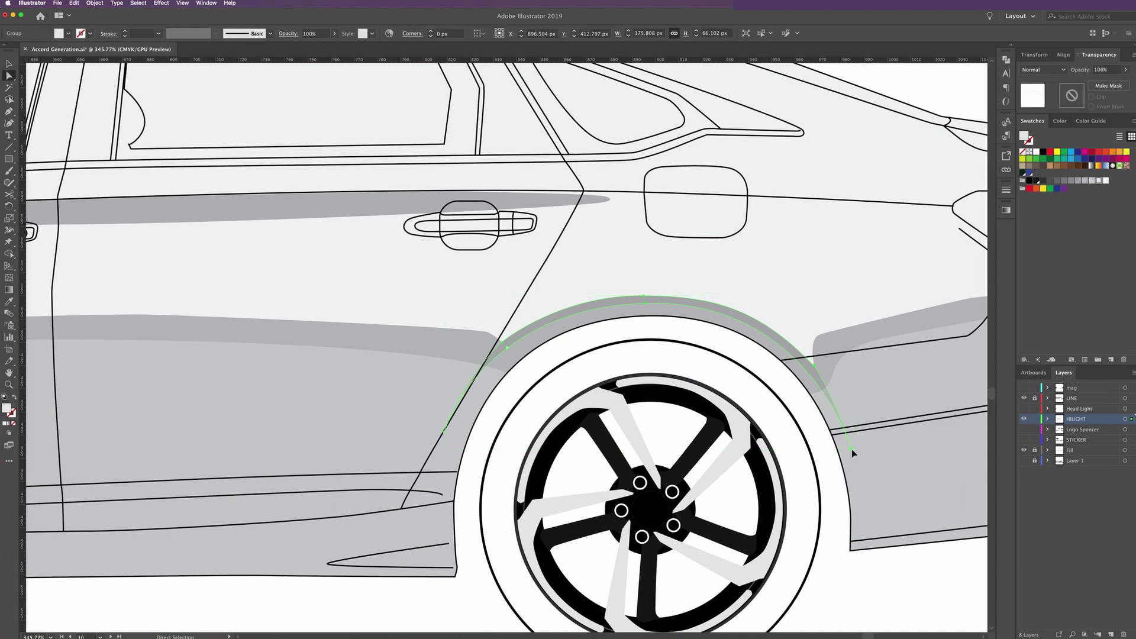
pyautogui.click(790, 282)
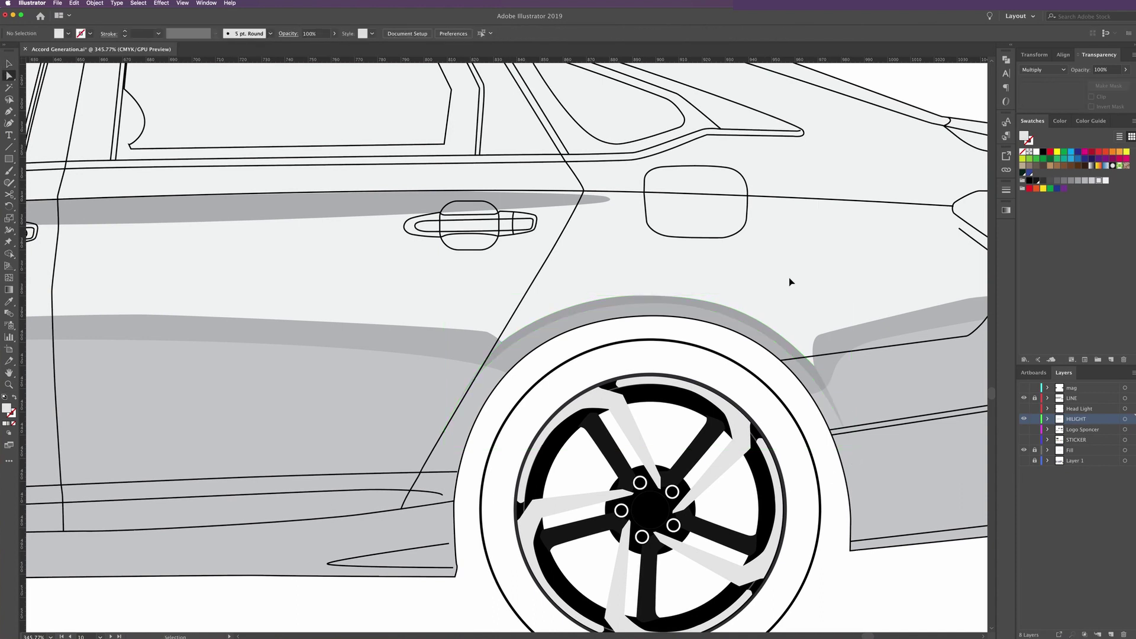
pyautogui.hotkey('ctrl', '0')
# Pen-draw the lower edge of a shading band from the front bumper to the rear wheel
pyautogui.press('v')
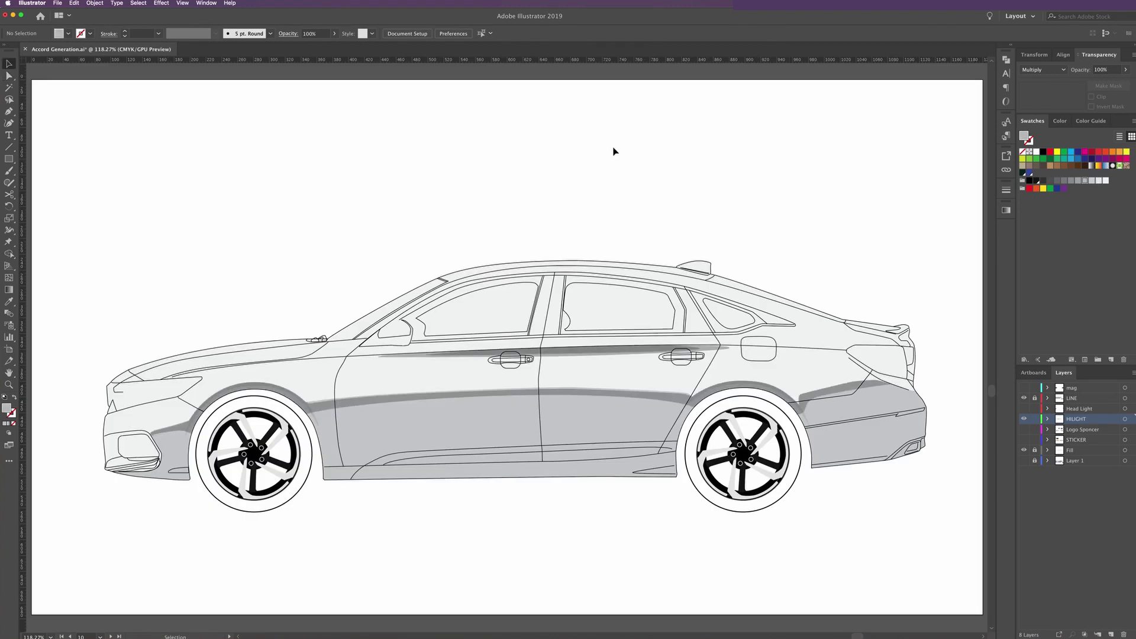
pyautogui.click(8, 111)
pyautogui.click(150, 454)
pyautogui.click(315, 444)
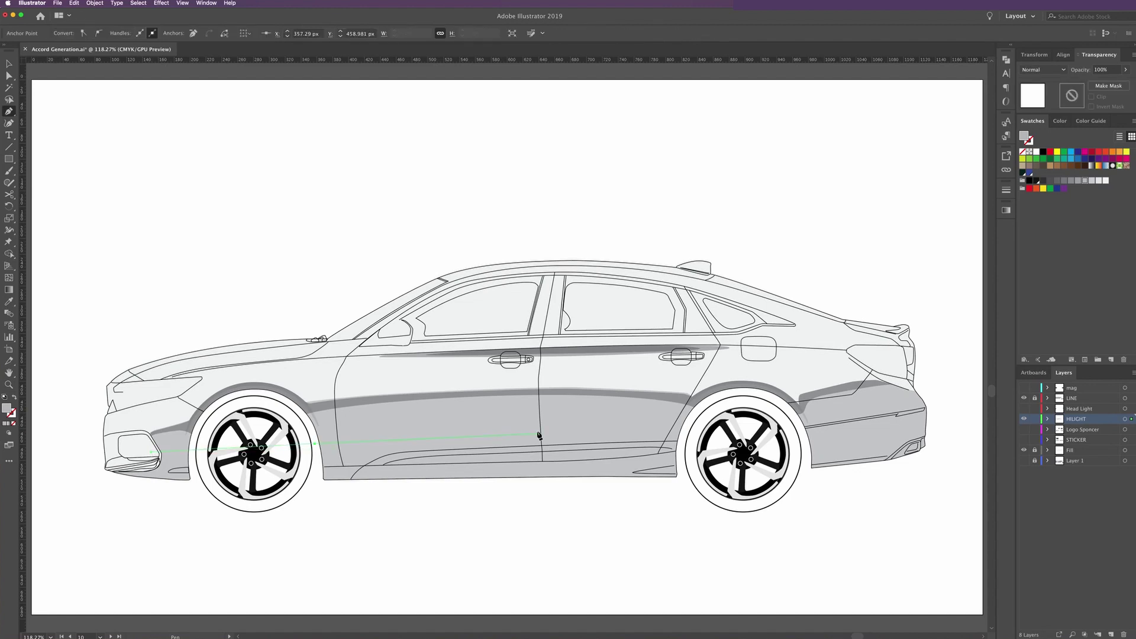
pyautogui.moveTo(558, 424); pyautogui.dragTo(684, 423)
pyautogui.press('ctrl')
pyautogui.hotkey('ctrl', 'z')
pyautogui.moveTo(688, 437); pyautogui.dragTo(826, 450)
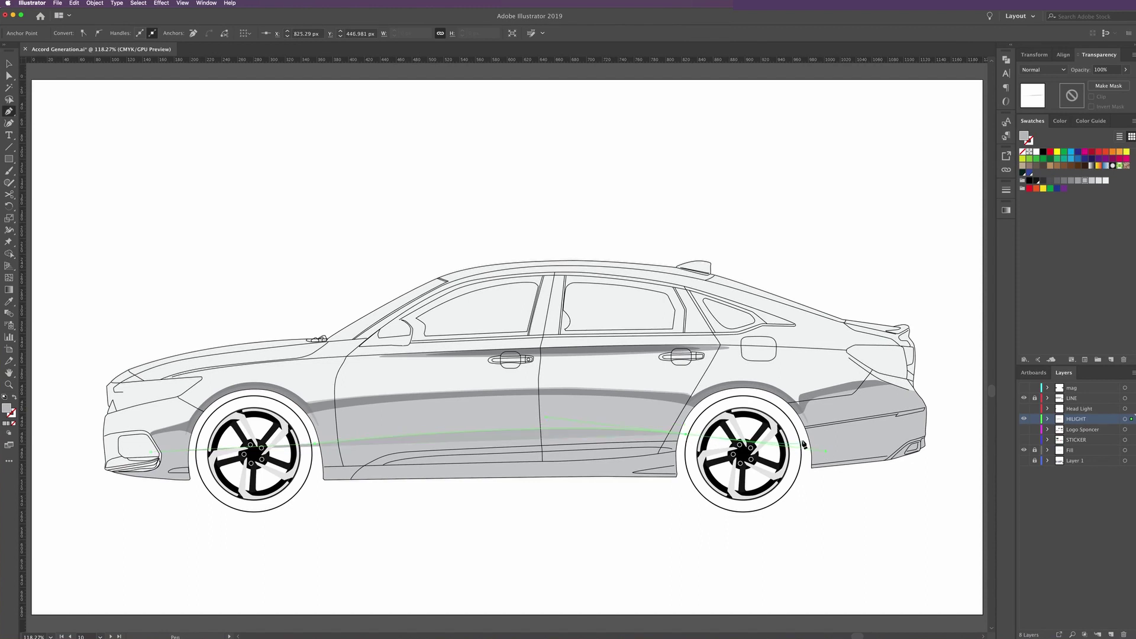
pyautogui.click(803, 443)
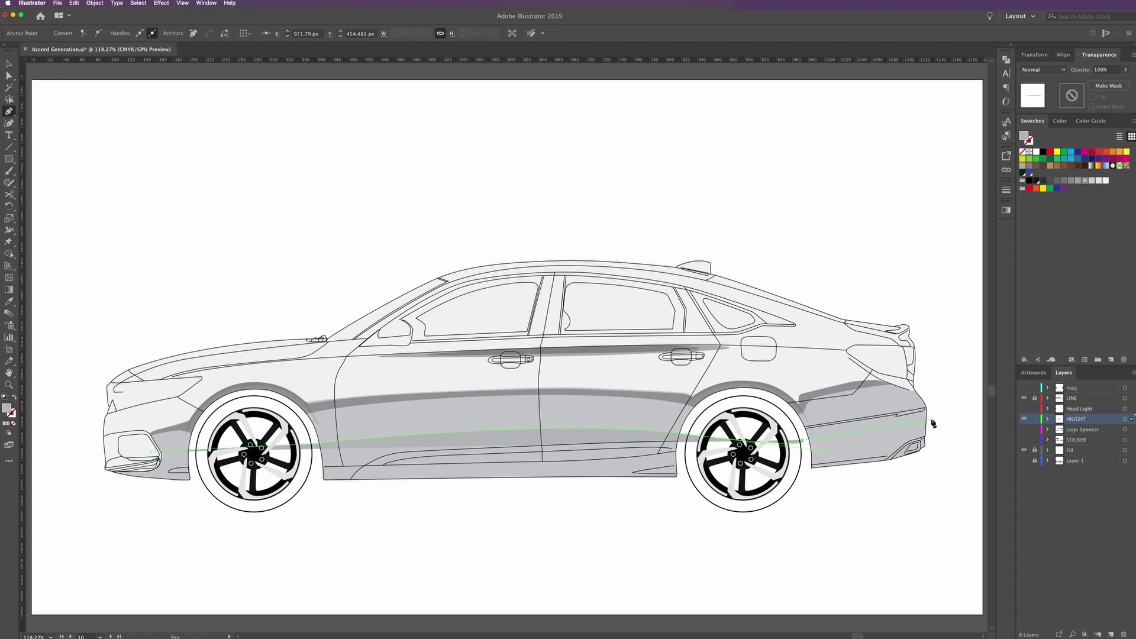
pyautogui.click(804, 451)
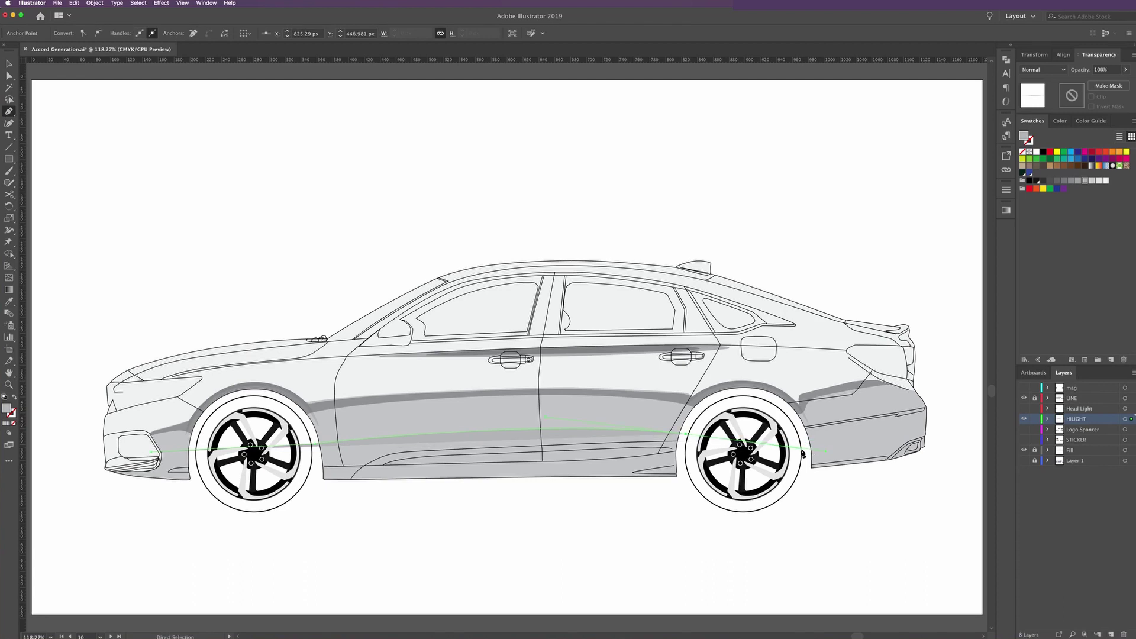
# Extend the band to the rear bumper and close its top edge back to the front bumper
pyautogui.click(932, 427)
pyautogui.click(926, 384)
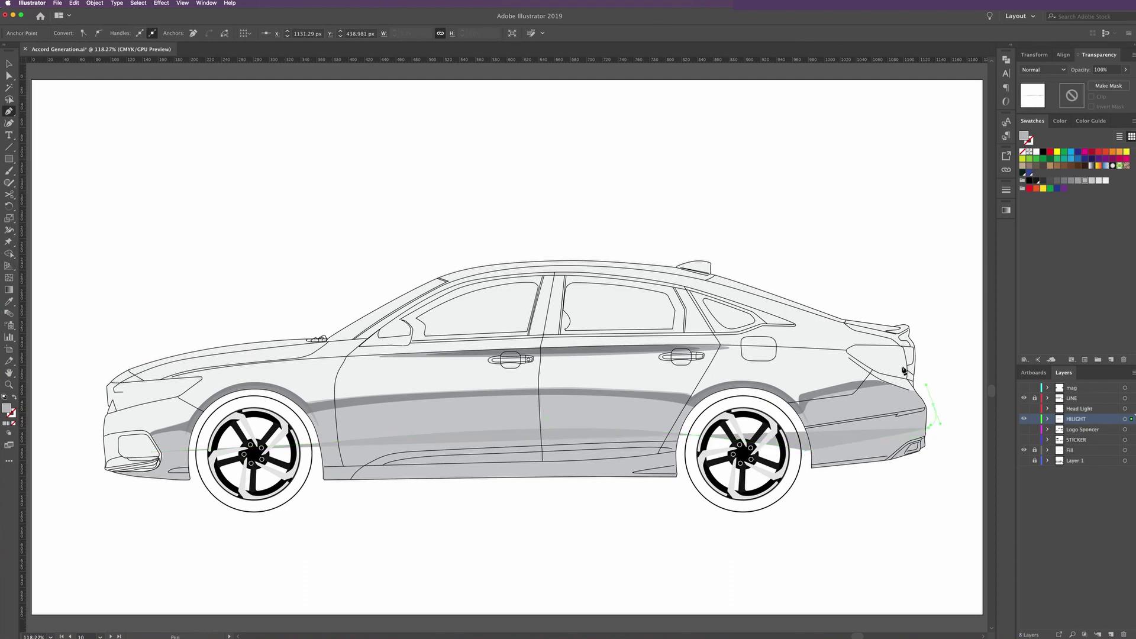
pyautogui.click(438, 377)
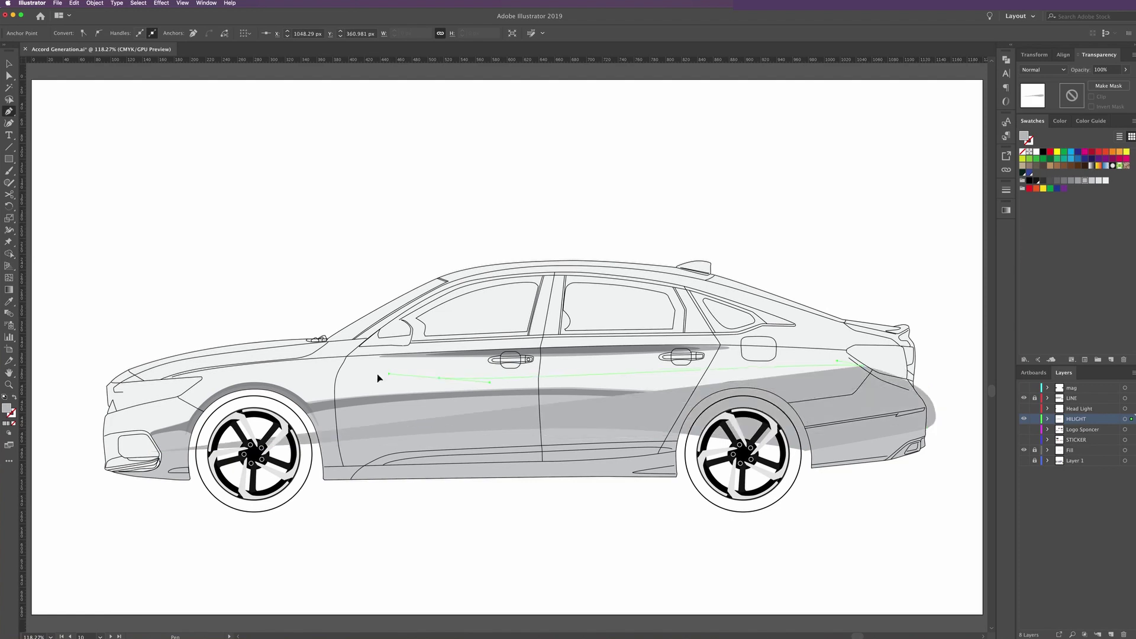
pyautogui.click(388, 374)
pyautogui.click(231, 380)
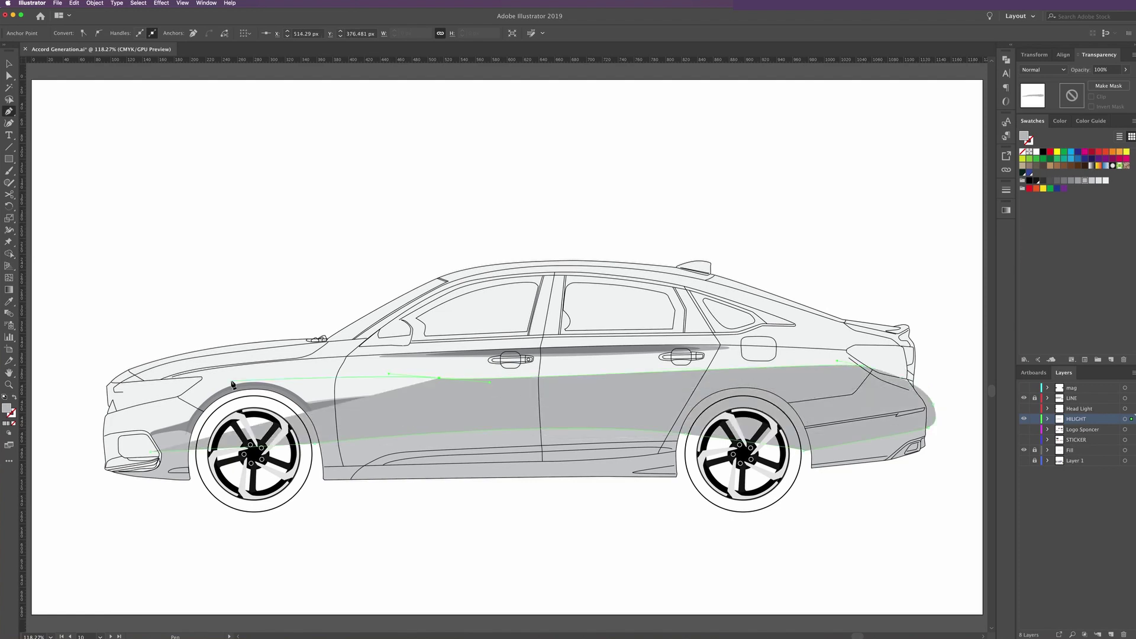
pyautogui.click(134, 437)
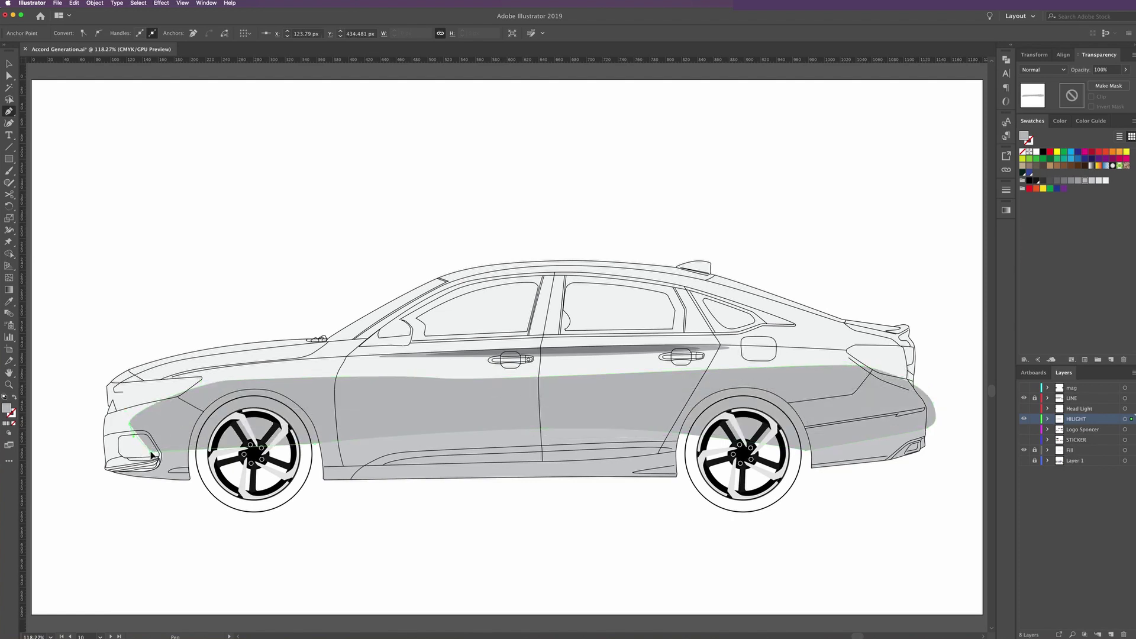
pyautogui.press('v')
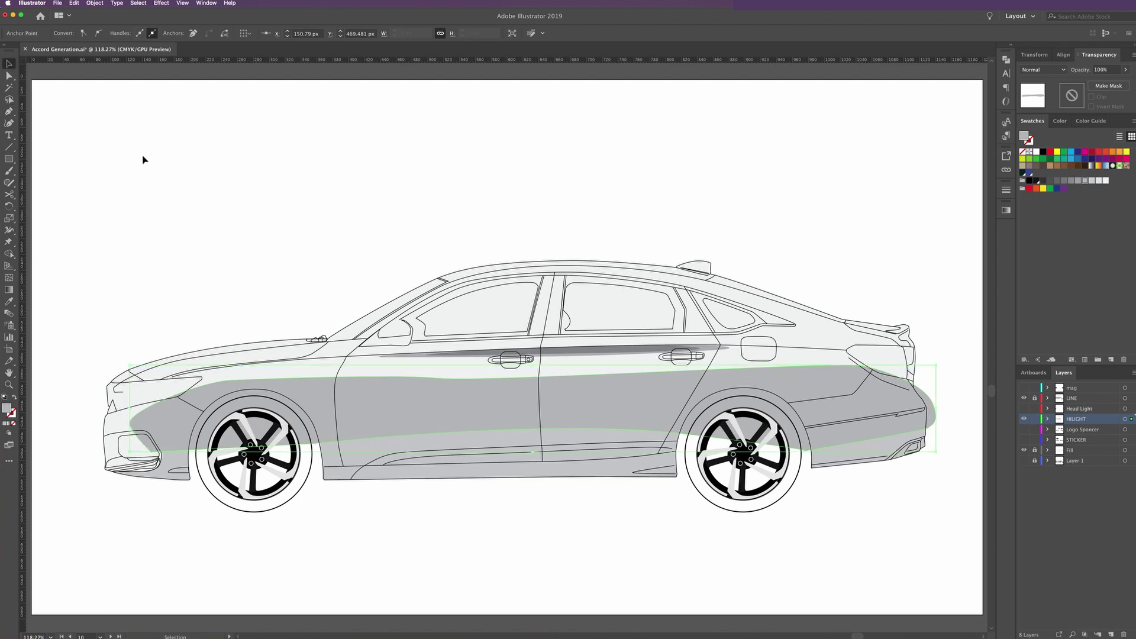
# Select the band with the body shape and apply Pathfinder Intersect to trim it
pyautogui.click(143, 160)
pyautogui.press('a')
pyautogui.press('v')
pyautogui.click(292, 373)
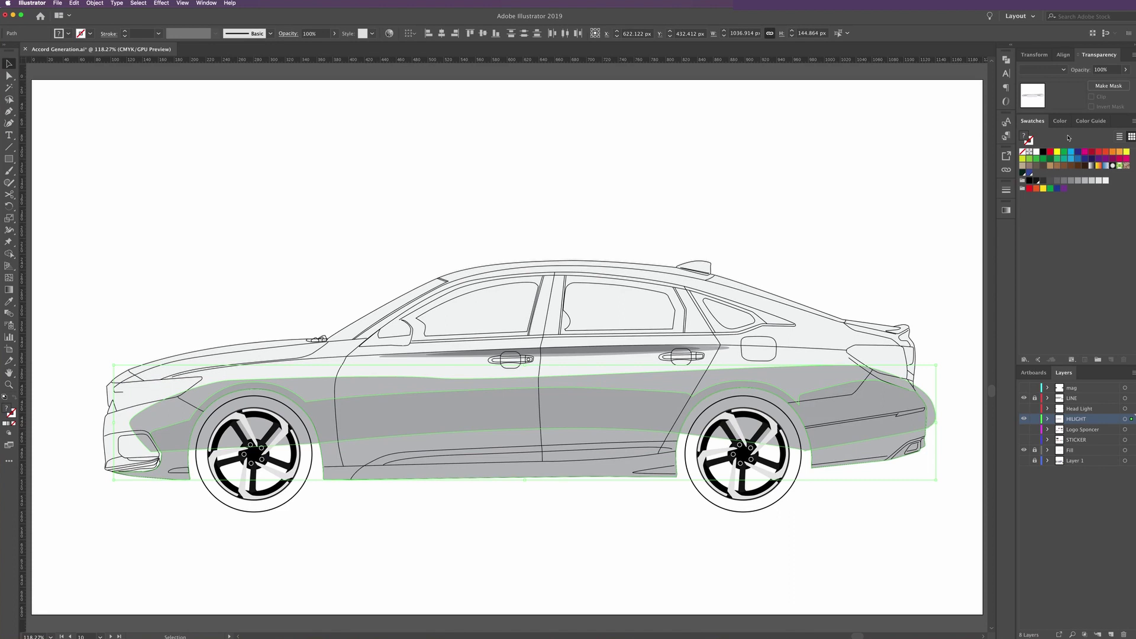
pyautogui.click(1006, 60)
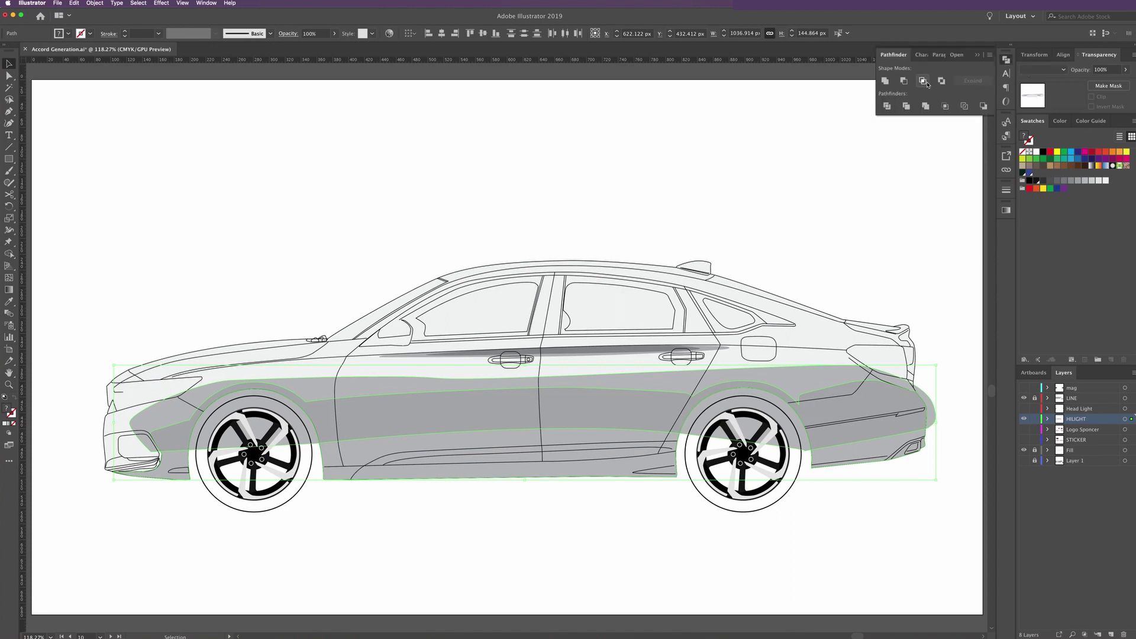
pyautogui.click(922, 82)
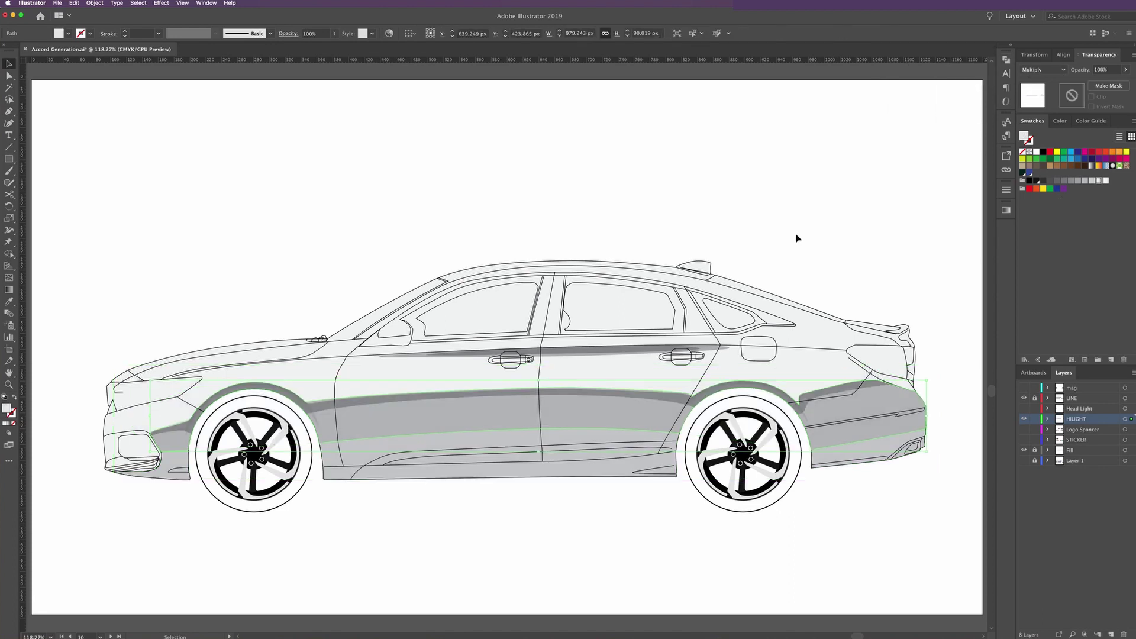
pyautogui.click(814, 211)
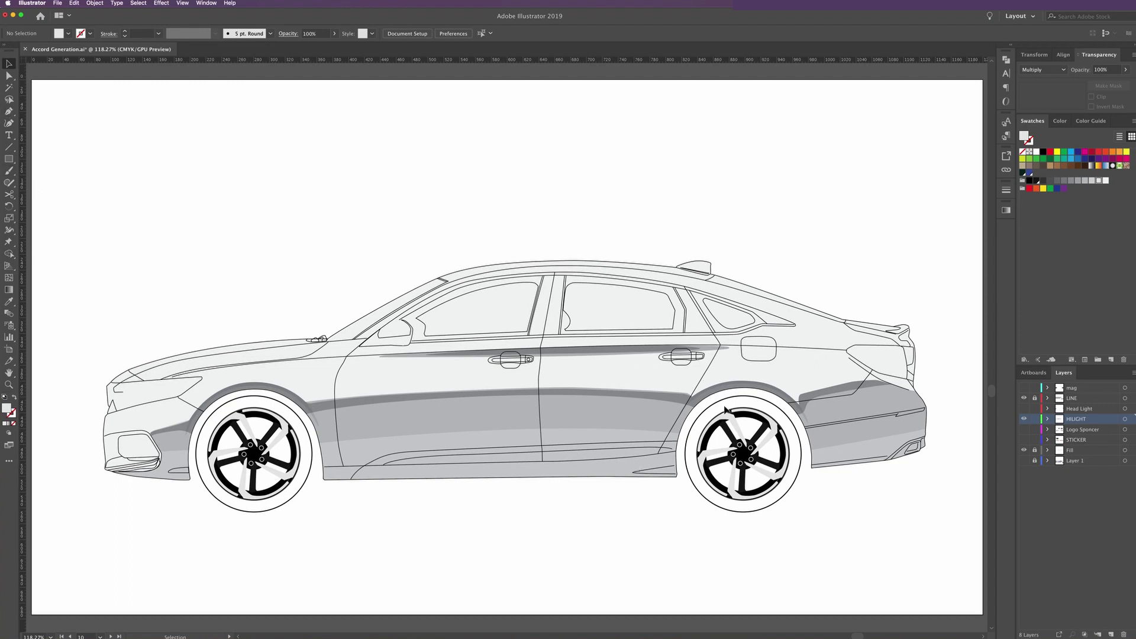
# Zoom in on the rear of the car for drawing
pyautogui.click(9, 113)
pyautogui.press('z')
pyautogui.click(867, 416)
pyautogui.moveTo(850, 439); pyautogui.dragTo(517, 441)
pyautogui.scroll(3, 485, 445)
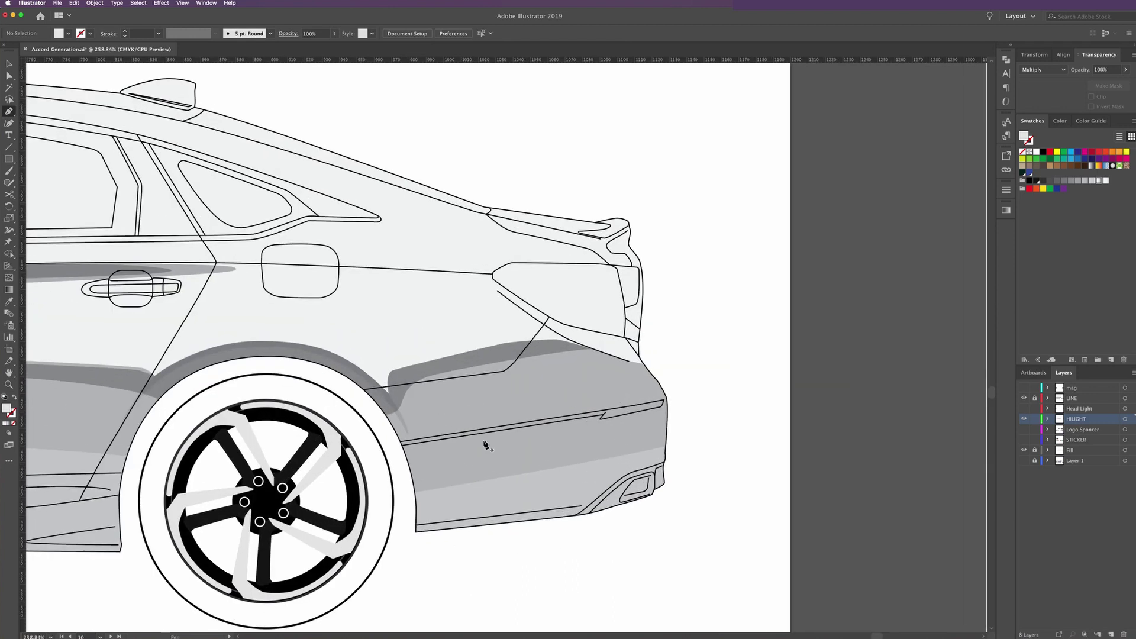
# Draw a closed highlight shape on the rear quarter panel above the body crease
pyautogui.click(674, 397)
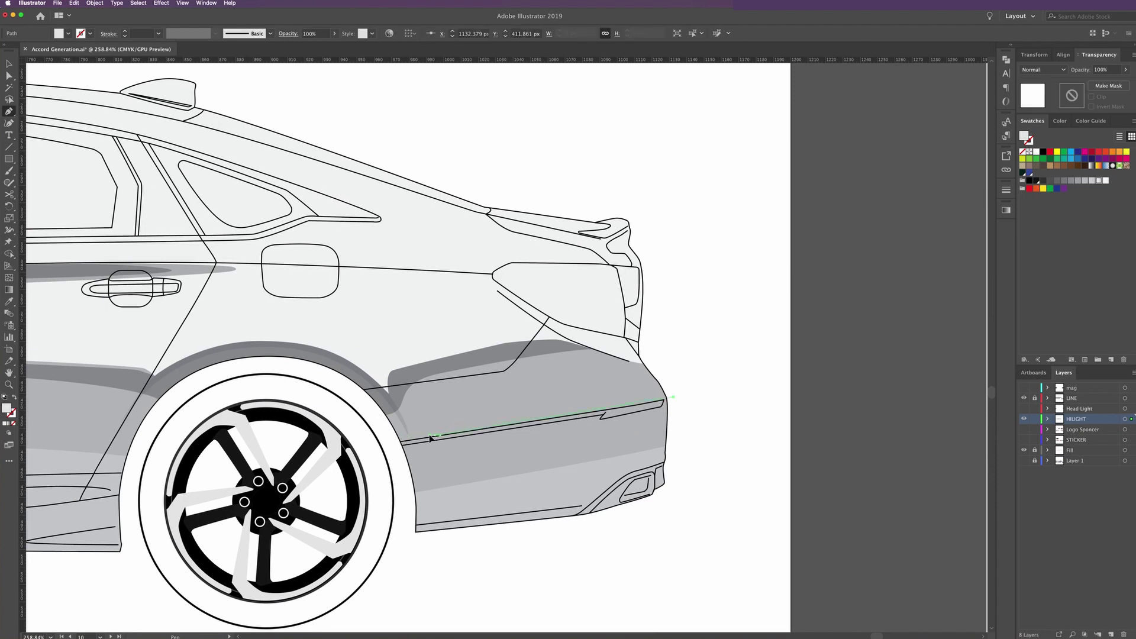
pyautogui.click(428, 435)
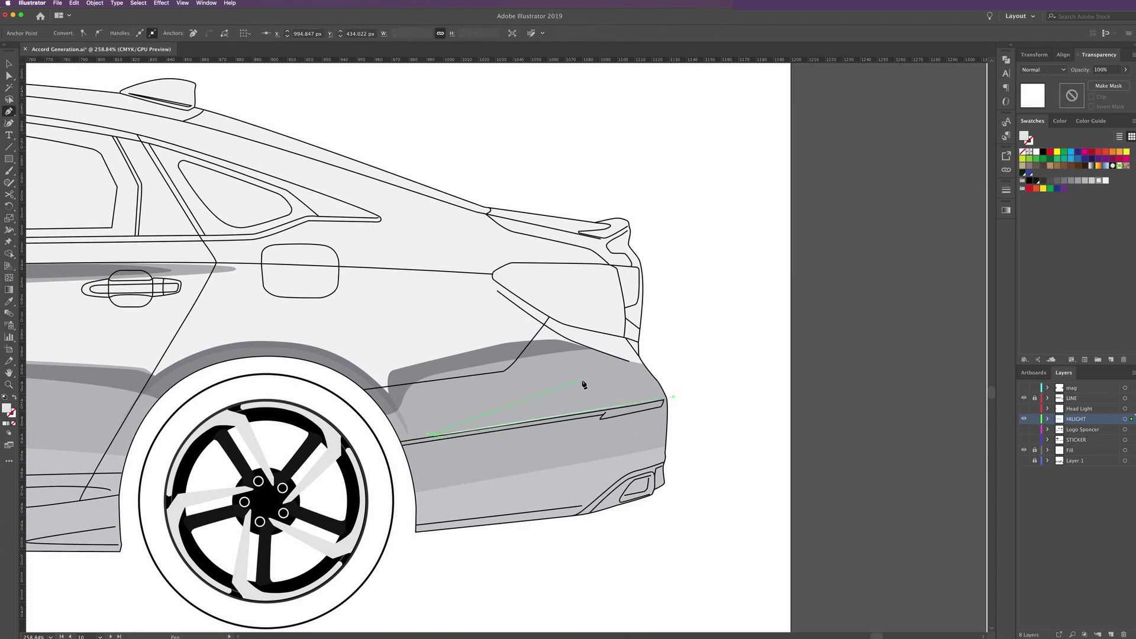
pyautogui.click(467, 419)
pyautogui.click(527, 405)
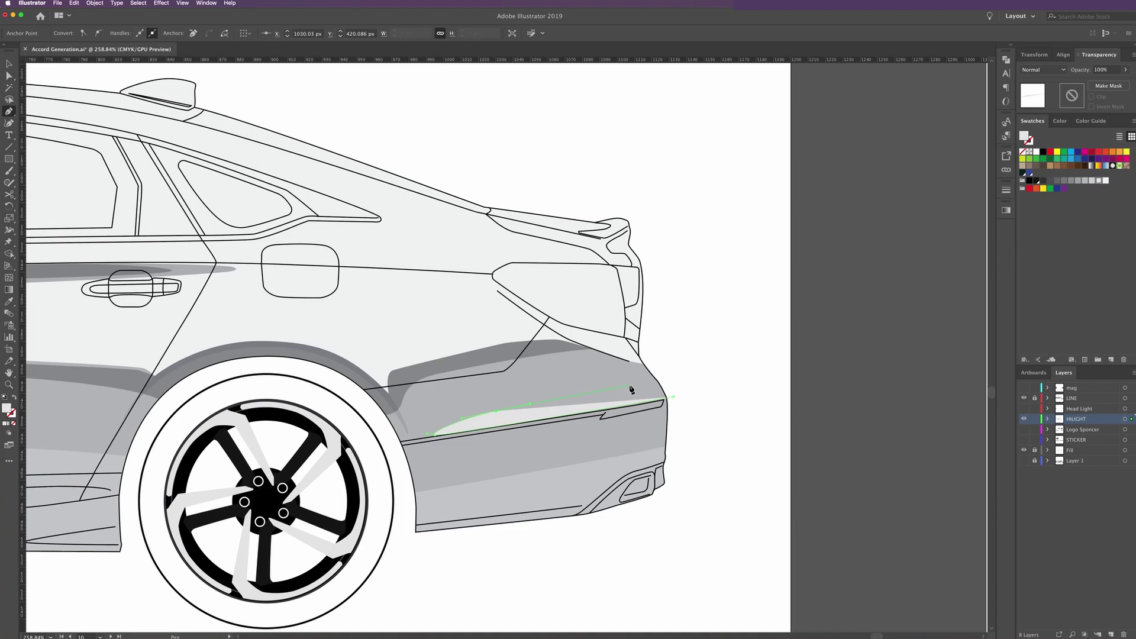
pyautogui.click(629, 385)
pyautogui.click(605, 348)
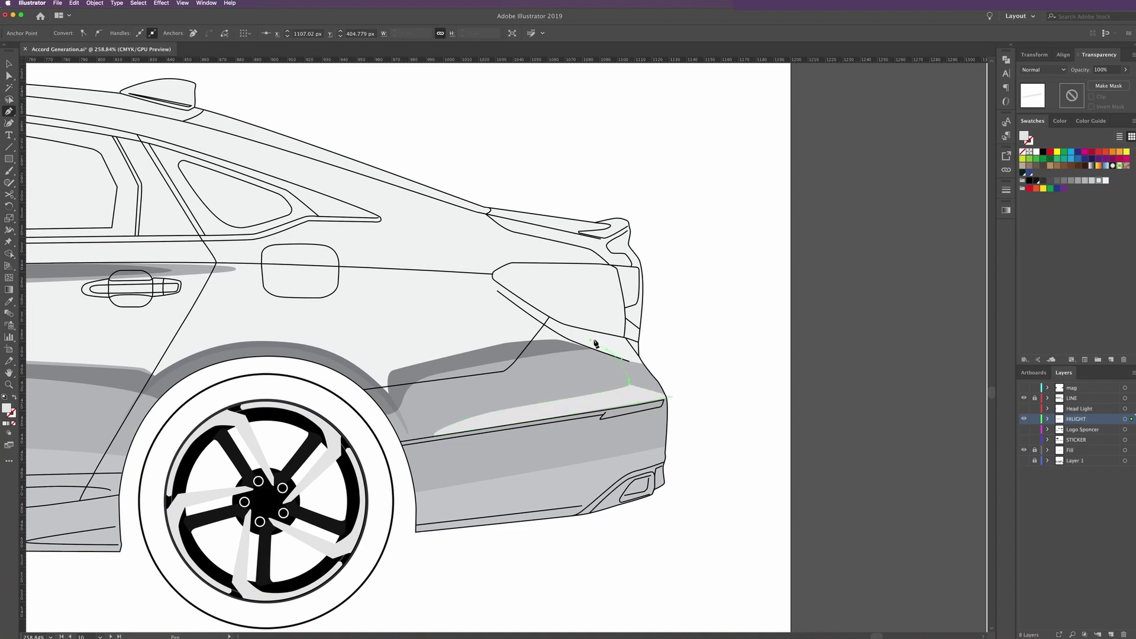
pyautogui.click(696, 344)
pyautogui.click(697, 353)
pyautogui.click(678, 396)
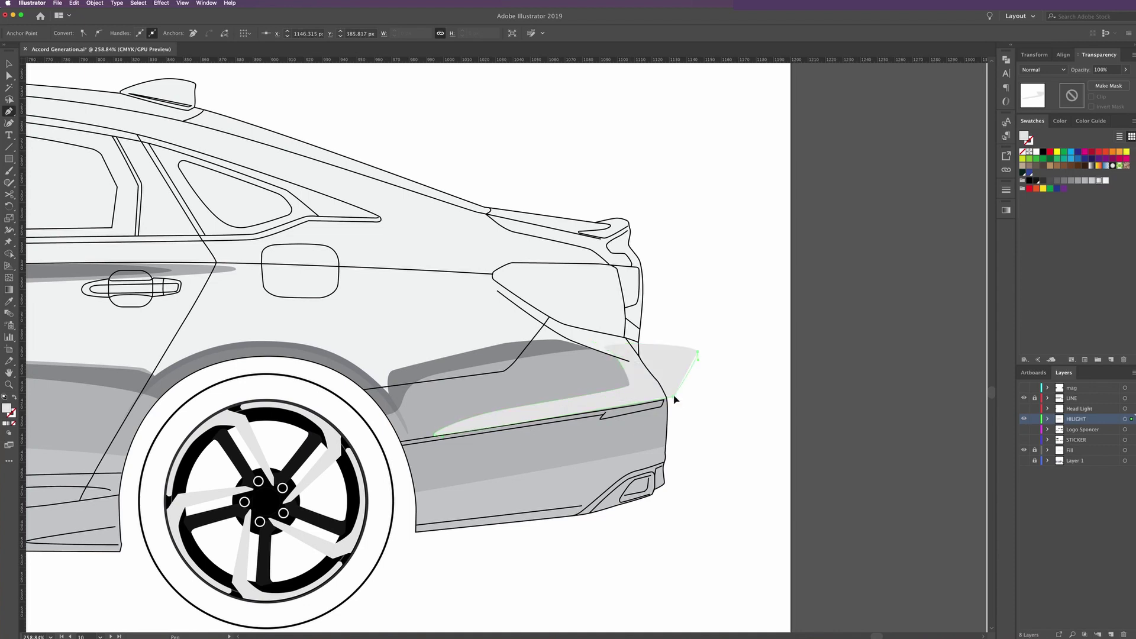
# Intersect the highlight with the lower-body shape so it stays inside the outline
pyautogui.press('v')
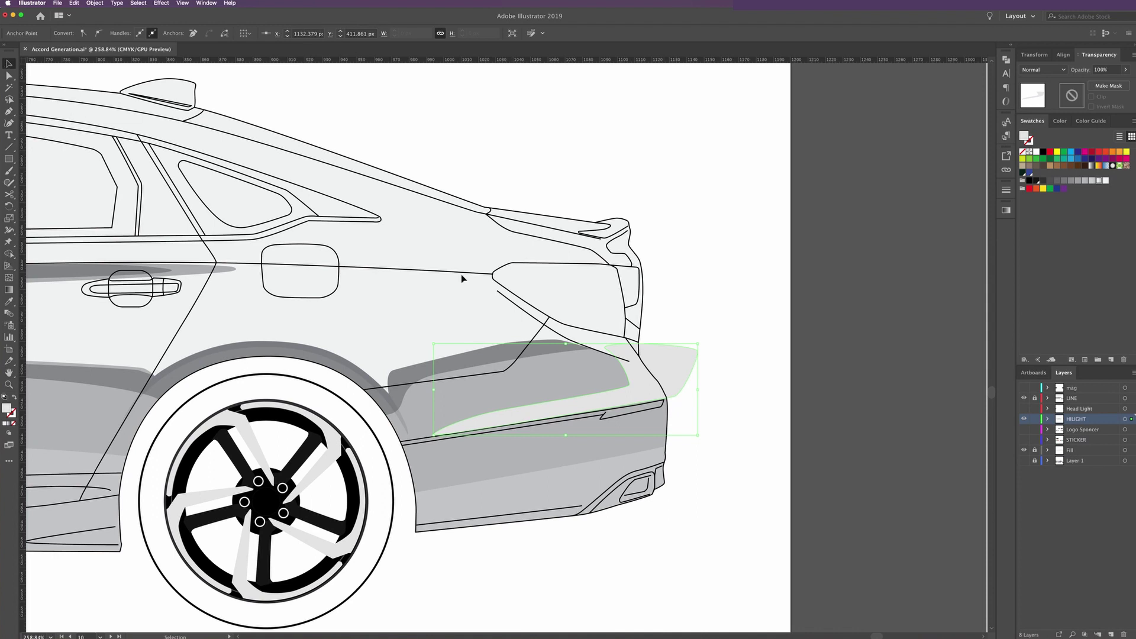
pyautogui.click(472, 278)
pyautogui.click(600, 404)
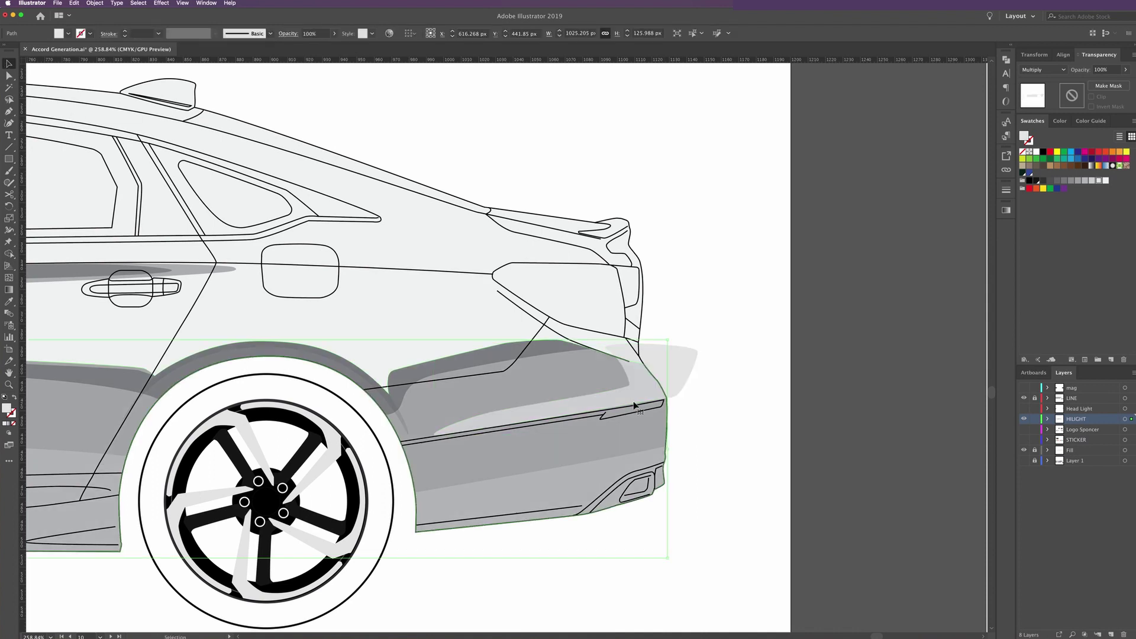
pyautogui.keyDown('shift'); pyautogui.click(674, 378); pyautogui.keyUp('shift')
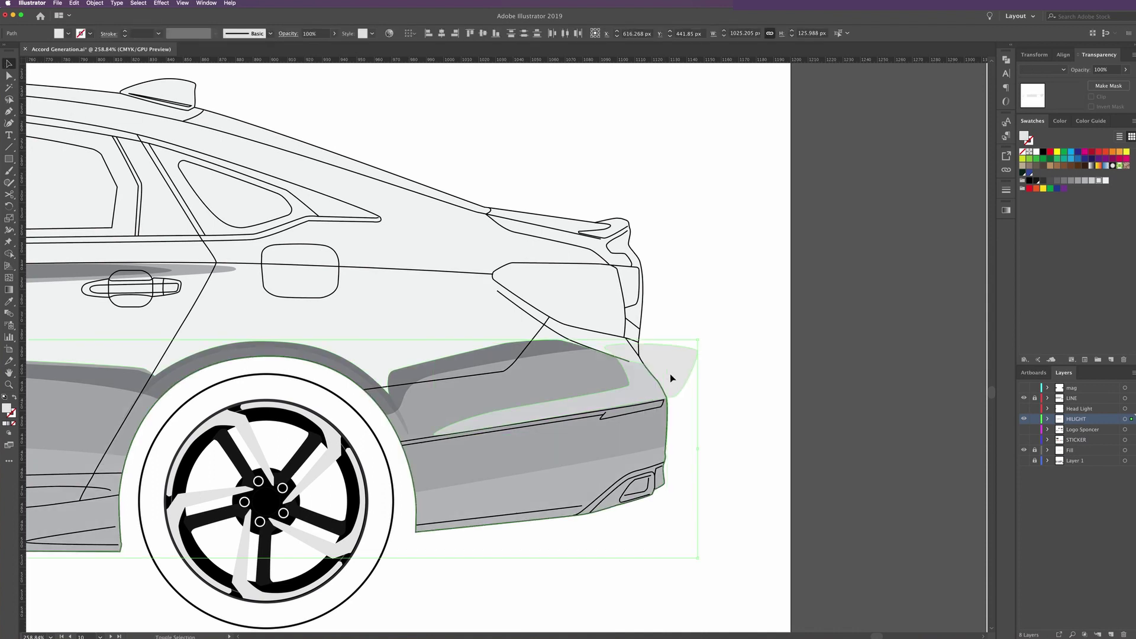
pyautogui.click(689, 355)
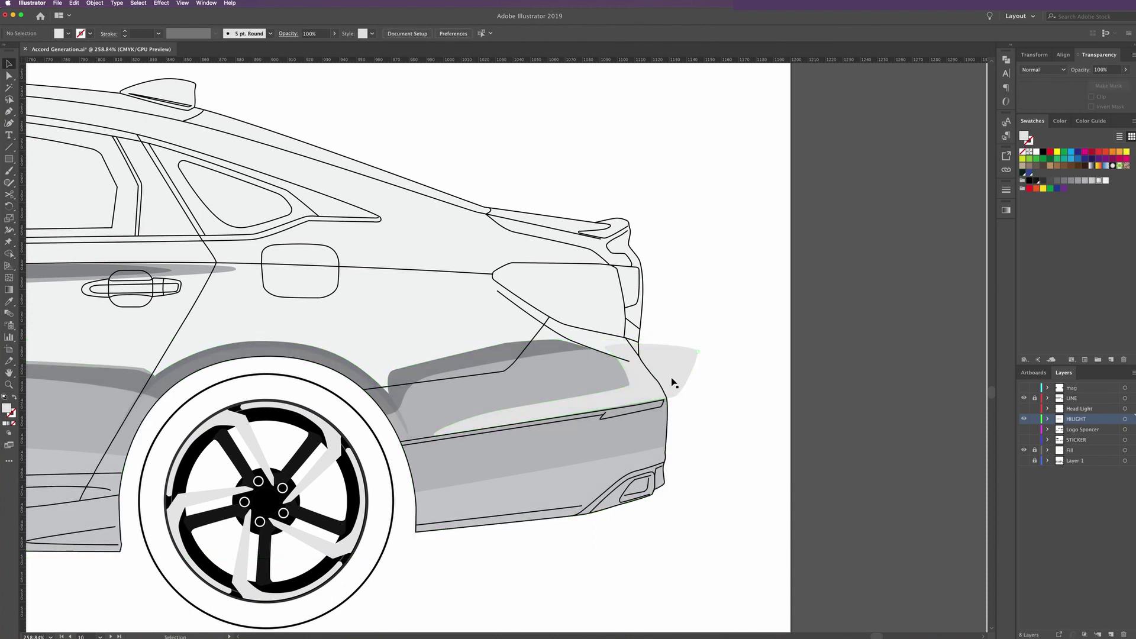
pyautogui.keyDown('shift'); pyautogui.click(601, 378); pyautogui.keyUp('shift')
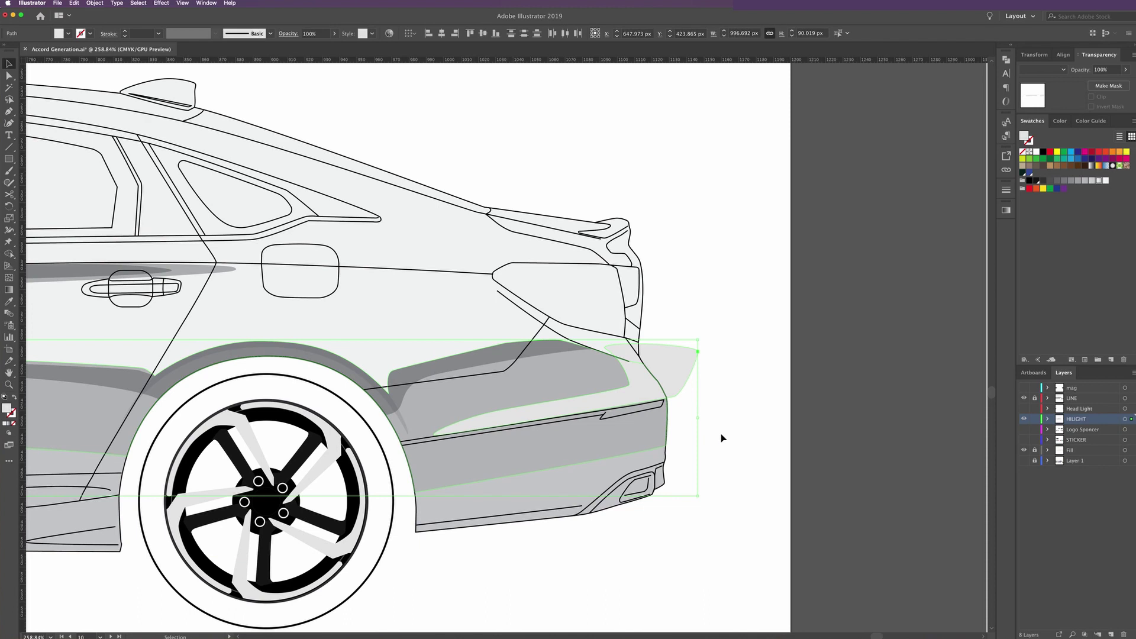
pyautogui.click(1007, 60)
pyautogui.click(921, 81)
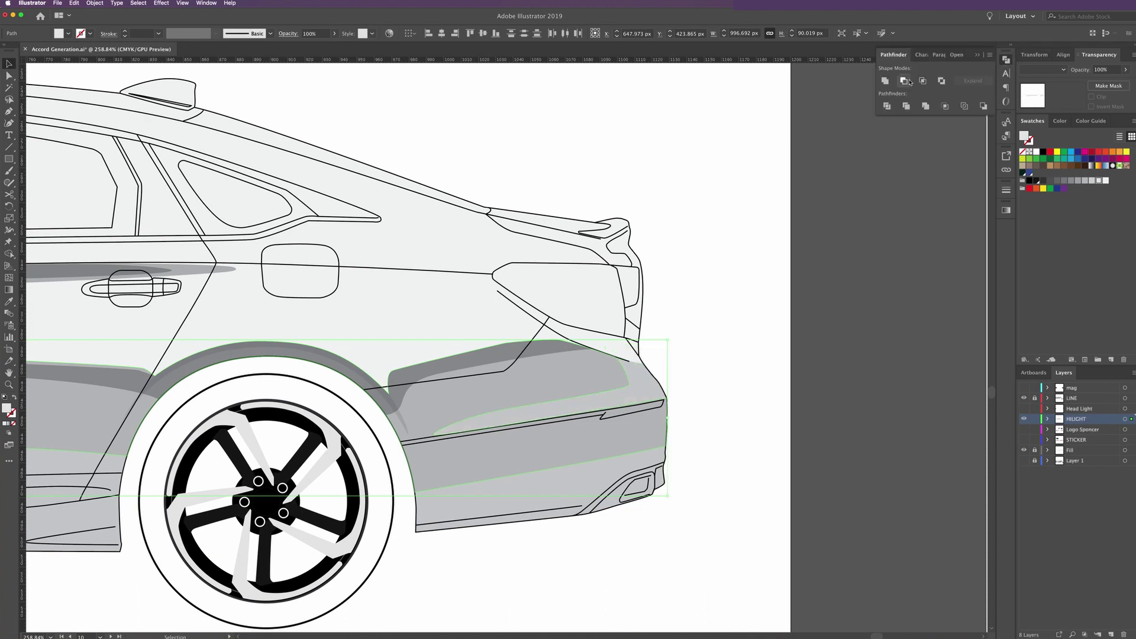
pyautogui.click(811, 265)
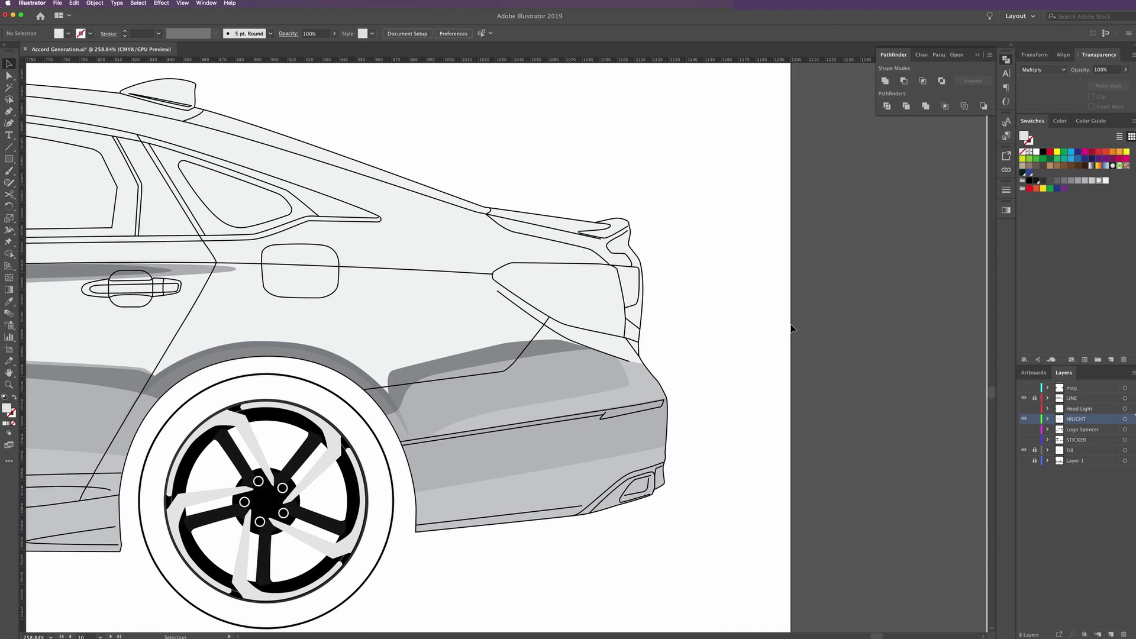
# Draw a closed thin strip along the bottom edge of the rear bumper
pyautogui.press('p')
pyautogui.click(416, 526)
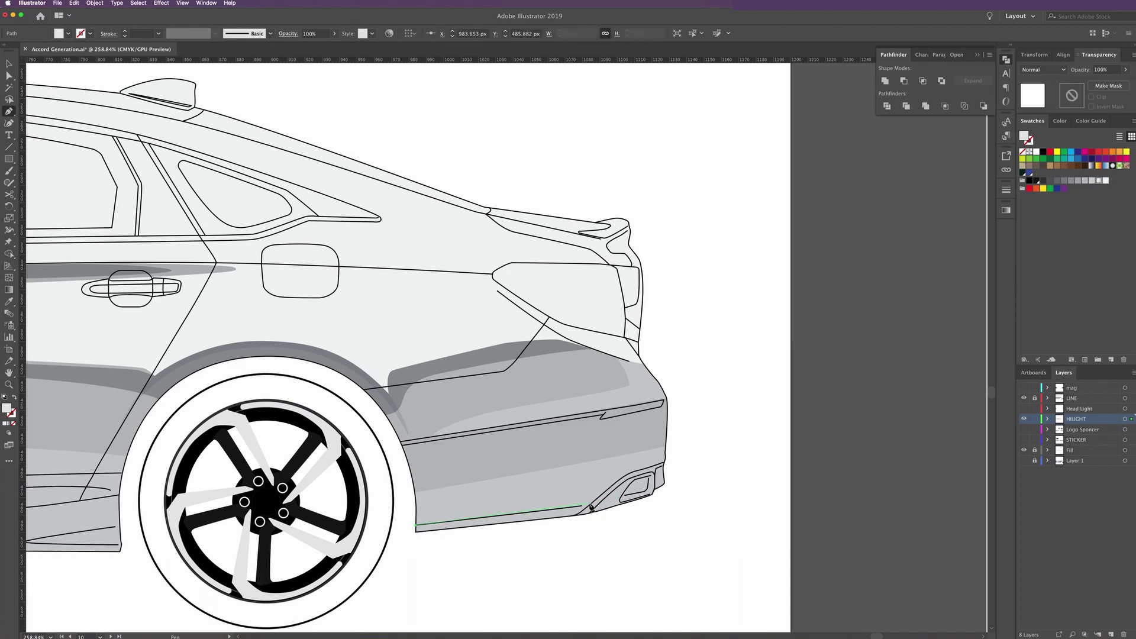
pyautogui.click(589, 506)
pyautogui.click(569, 516)
pyautogui.click(416, 527)
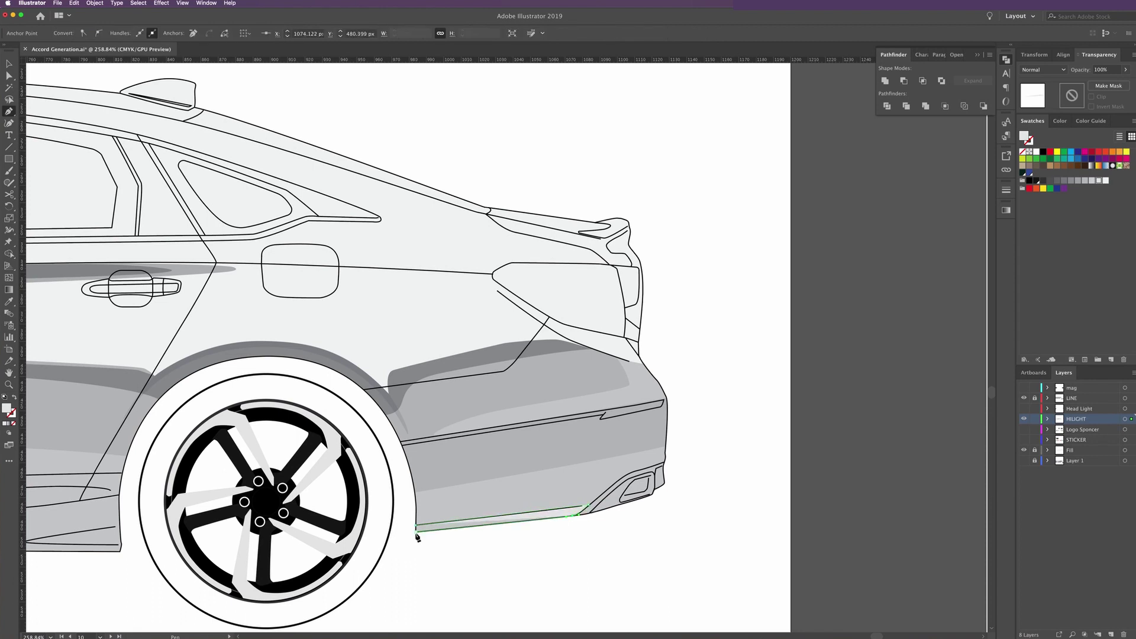
pyautogui.click(417, 533)
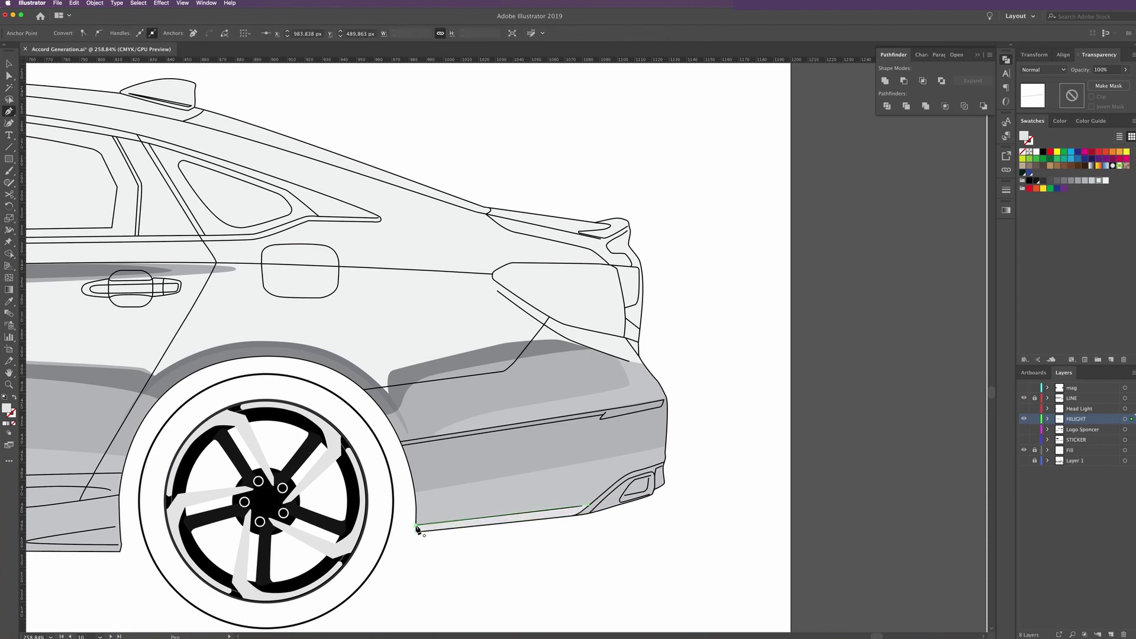
# Give the strip the grey Multiply style with the Eyedropper and a darker grey fill
pyautogui.click(9, 301)
pyautogui.click(425, 408)
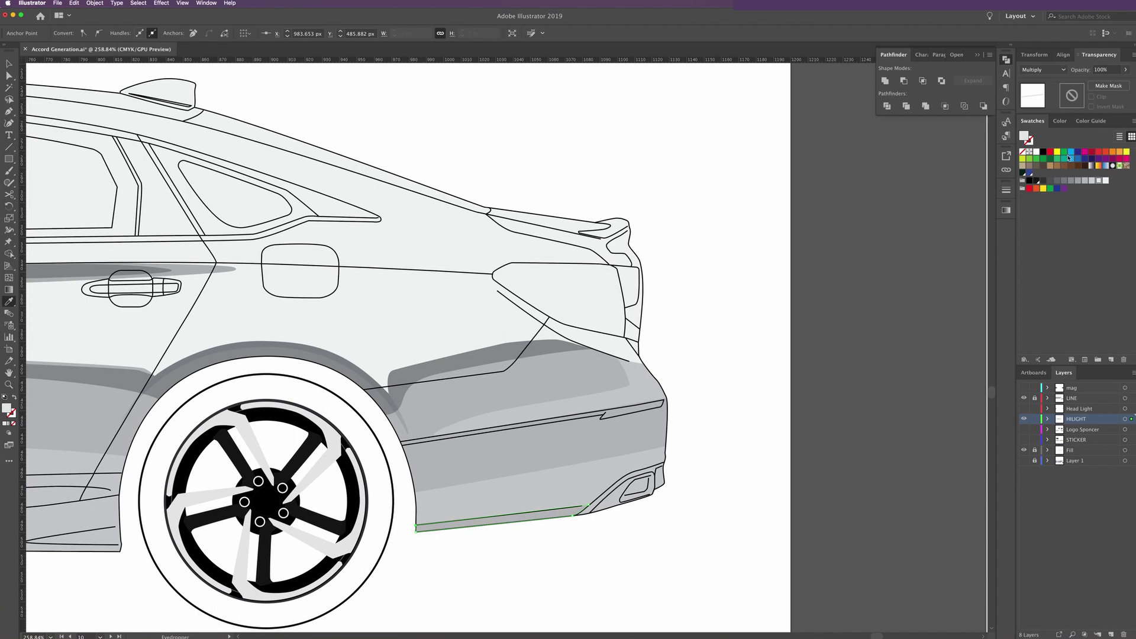
pyautogui.click(1086, 181)
pyautogui.click(1007, 59)
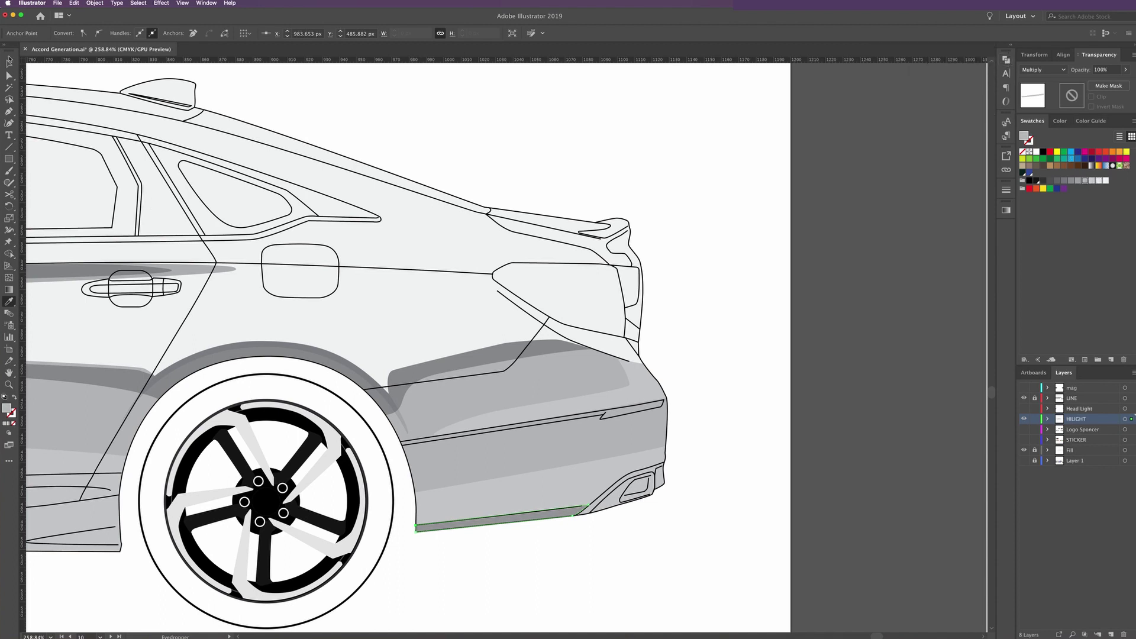
pyautogui.press('v')
pyautogui.click(350, 137)
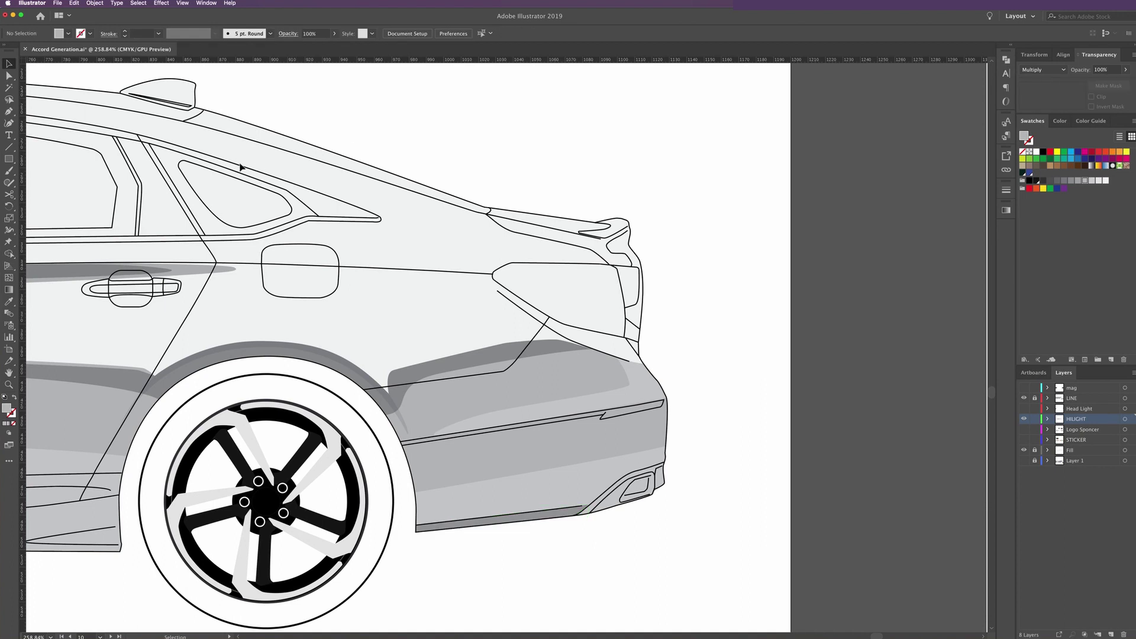
# Draw a closed highlight shape down the rear bumper corner around the exhaust cutout
pyautogui.click(9, 110)
pyautogui.click(673, 398)
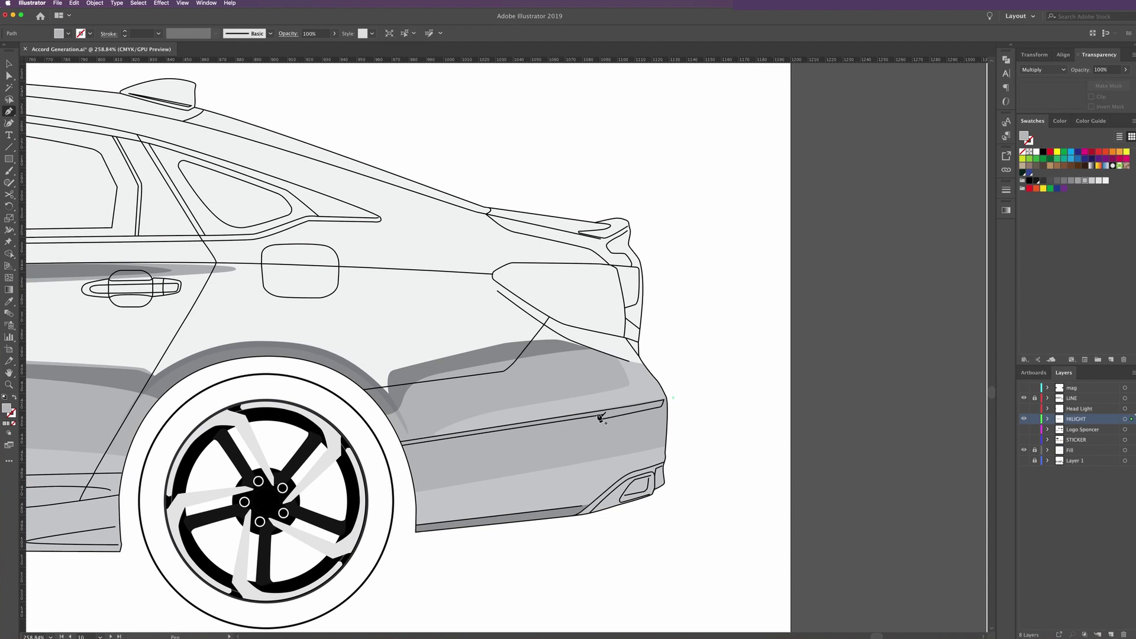
pyautogui.click(602, 417)
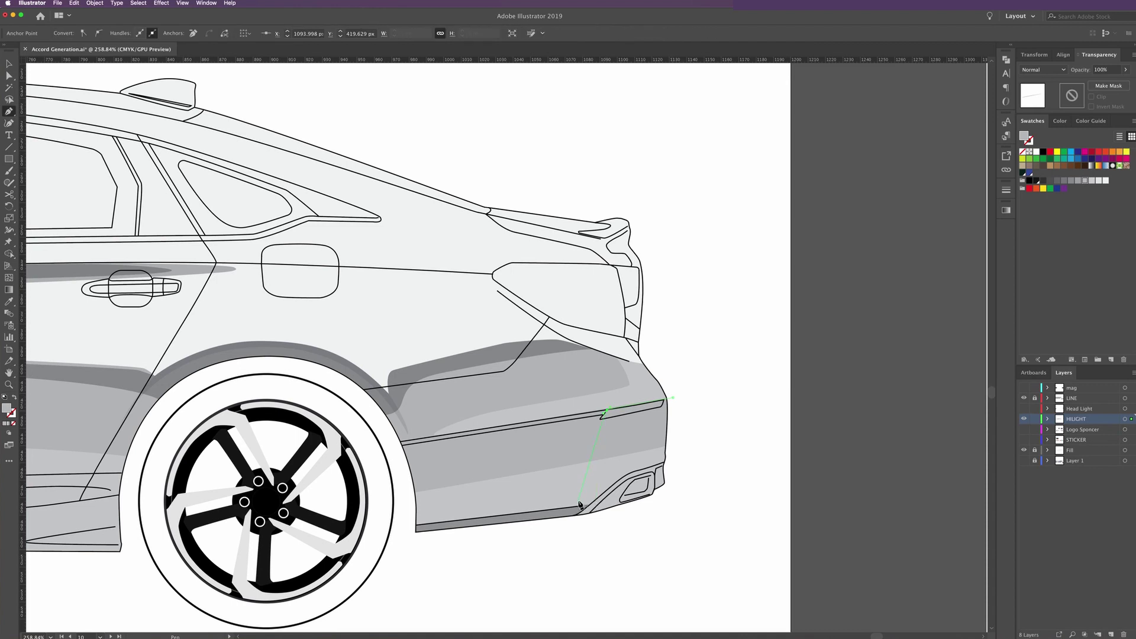
pyautogui.click(579, 507)
pyautogui.moveTo(565, 523); pyautogui.dragTo(557, 523)
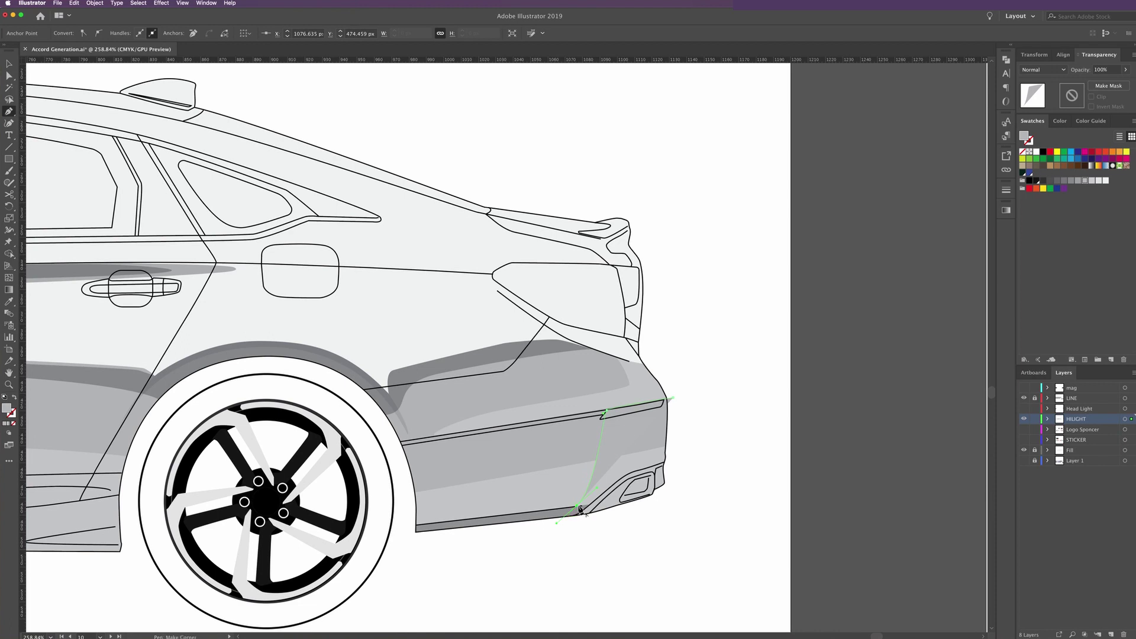
pyautogui.click(579, 508)
pyautogui.click(635, 473)
pyautogui.click(640, 472)
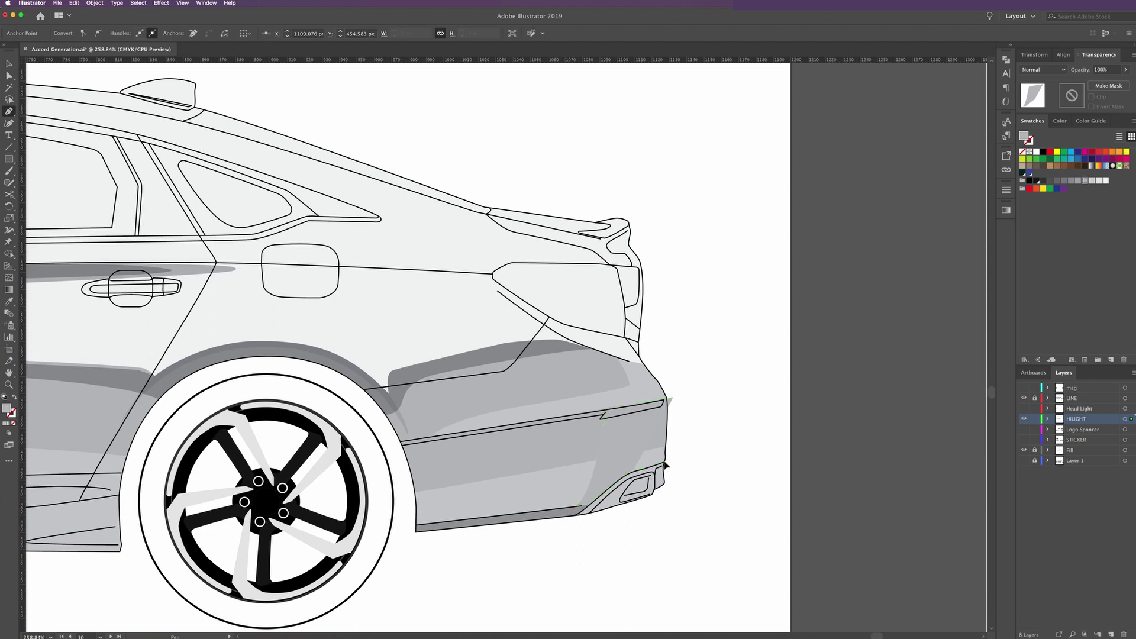
pyautogui.click(666, 461)
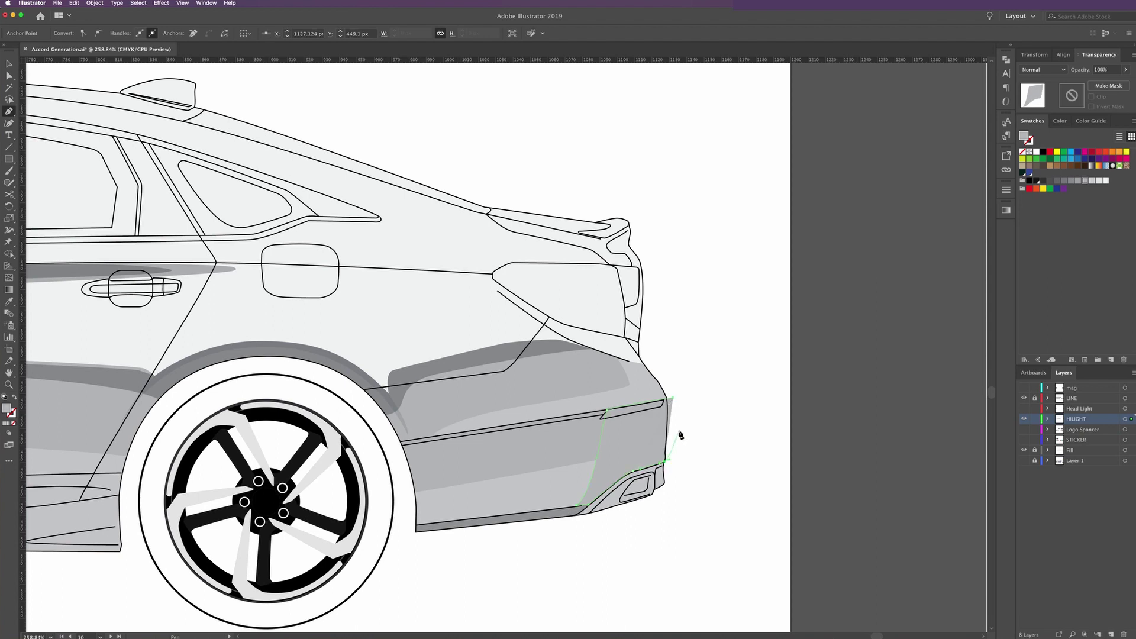
pyautogui.click(673, 397)
pyautogui.hotkey('ctrl', 'j')
# Intersect it with the grey lower-body shape and fill the patch lighter grey
pyautogui.click(10, 66)
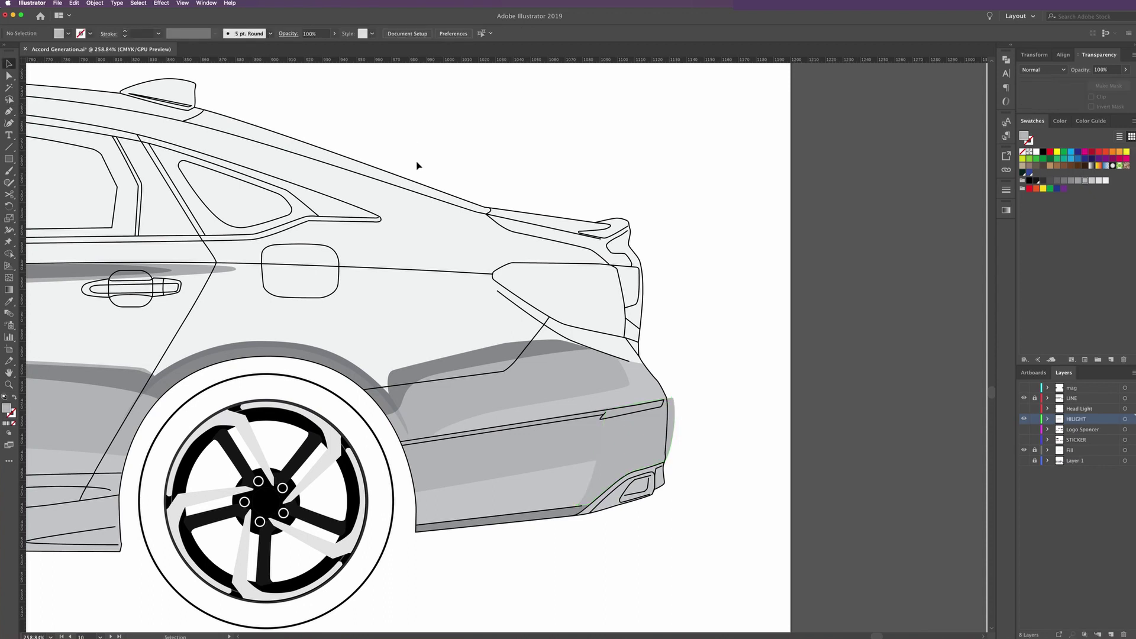
pyautogui.click(521, 405)
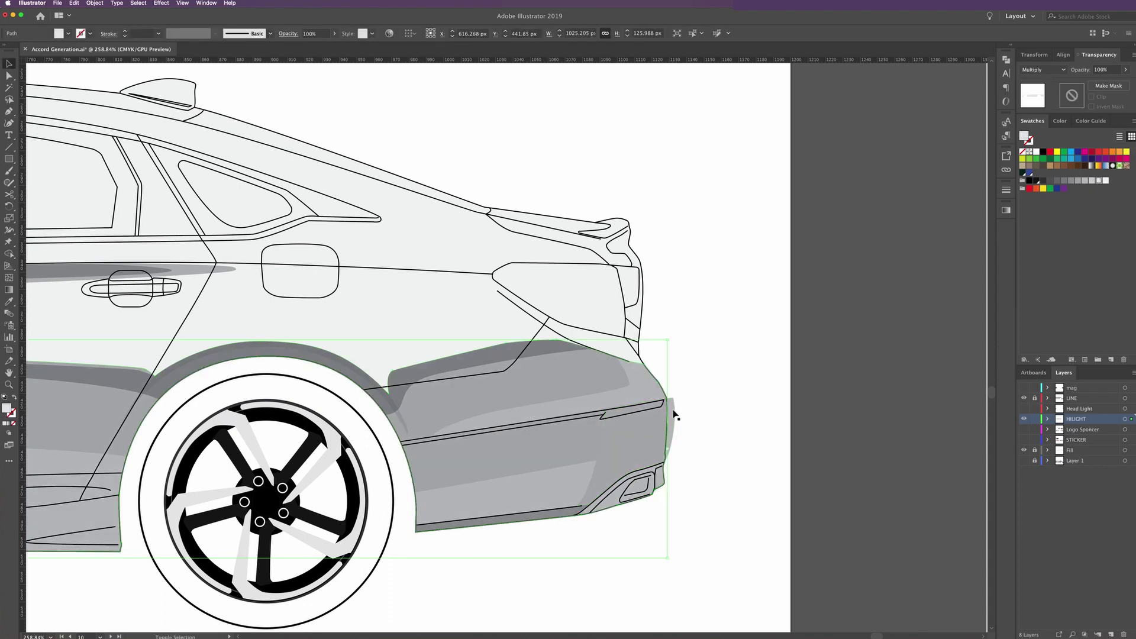
pyautogui.keyDown('shift'); pyautogui.click(673, 414); pyautogui.keyUp('shift')
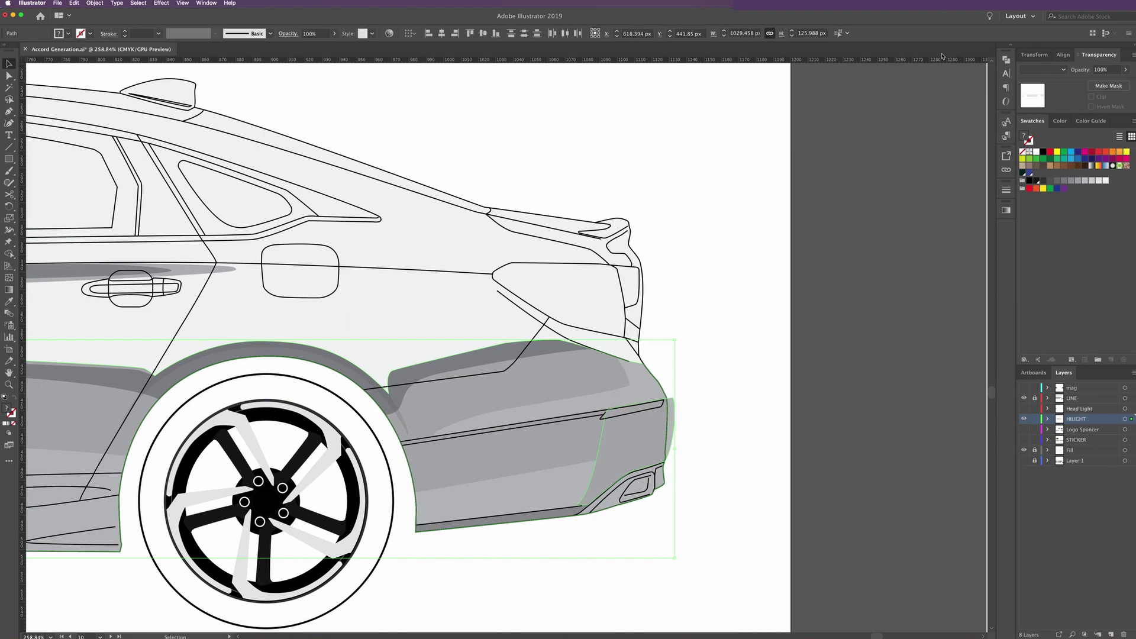
pyautogui.click(1006, 60)
pyautogui.click(923, 81)
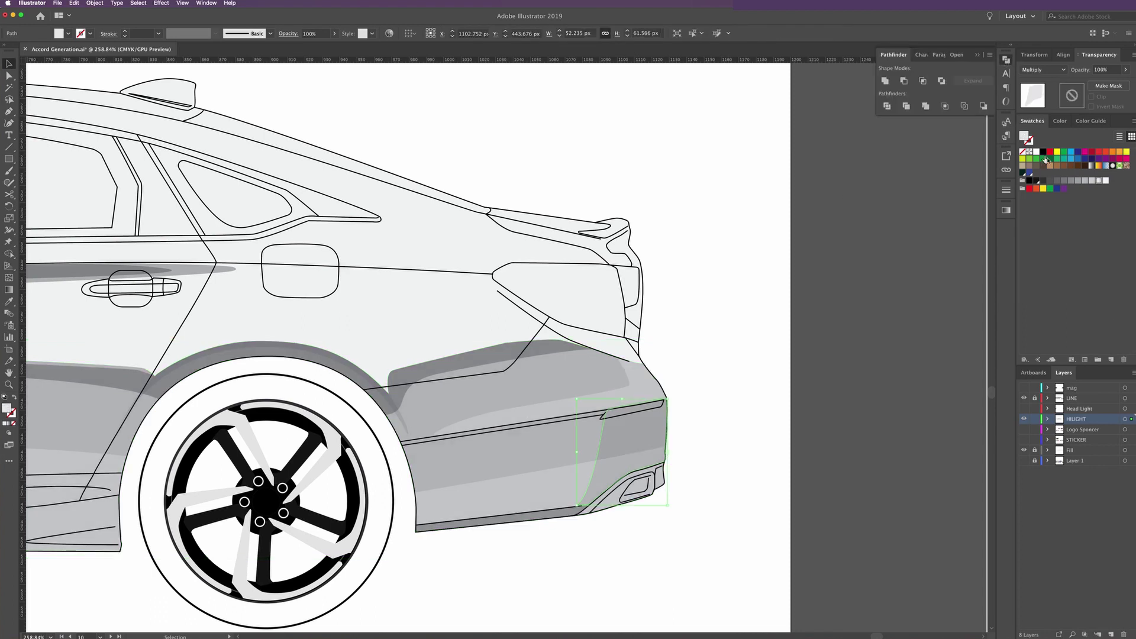
pyautogui.click(1086, 180)
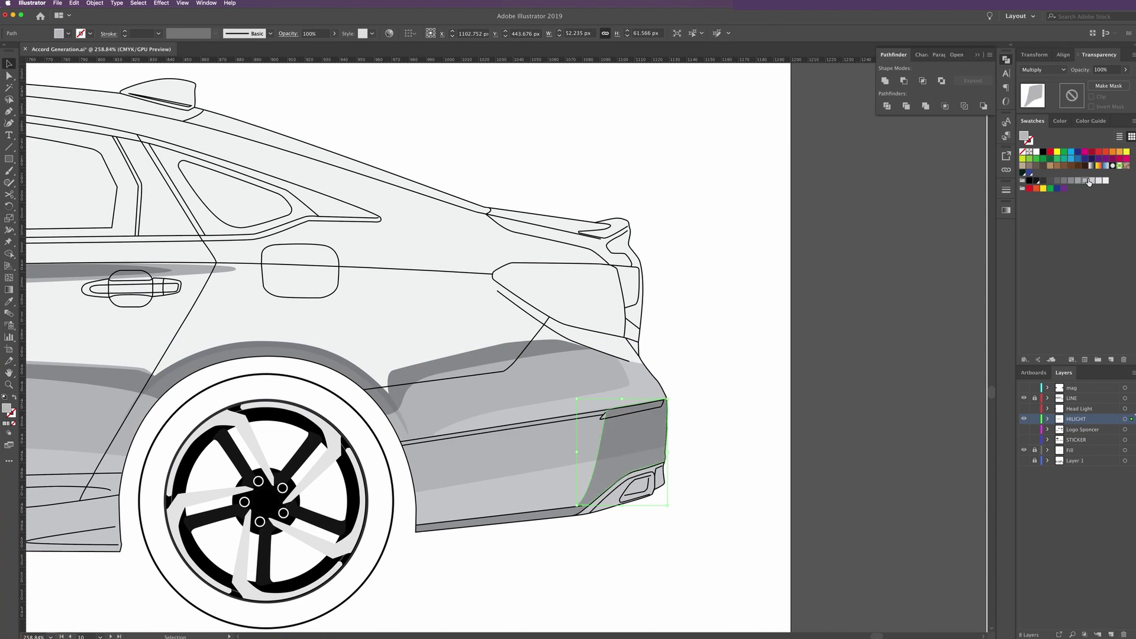
pyautogui.click(1092, 180)
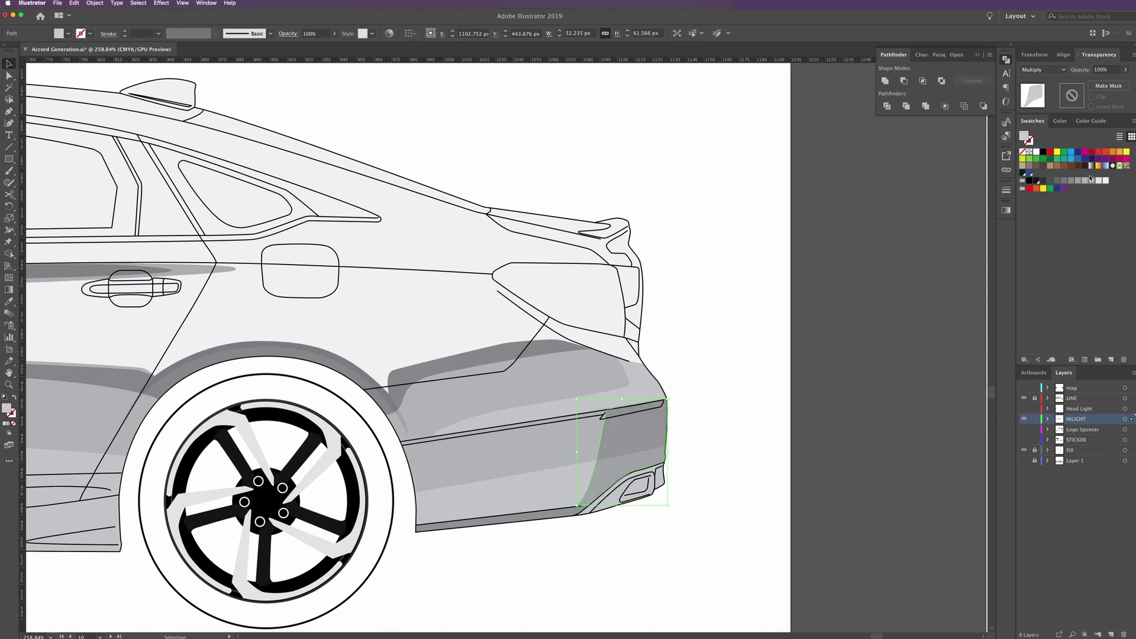
pyautogui.click(767, 333)
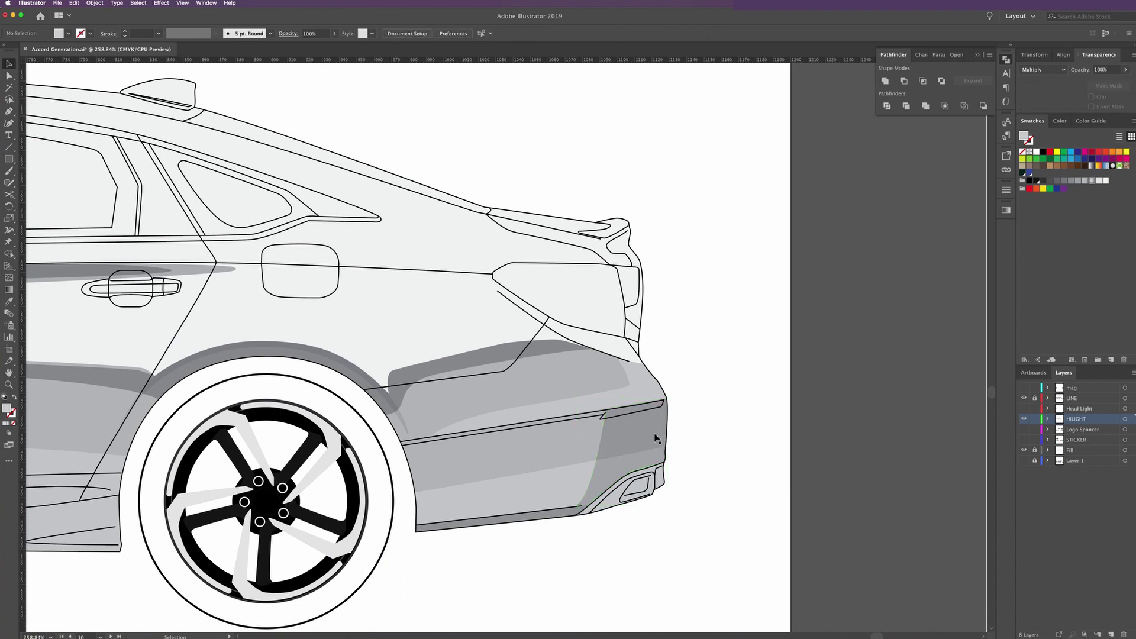
# Subtract an offset copy with Minus Front, leaving a narrow lighter grey band
pyautogui.moveTo(655, 438); pyautogui.dragTo(673, 431)
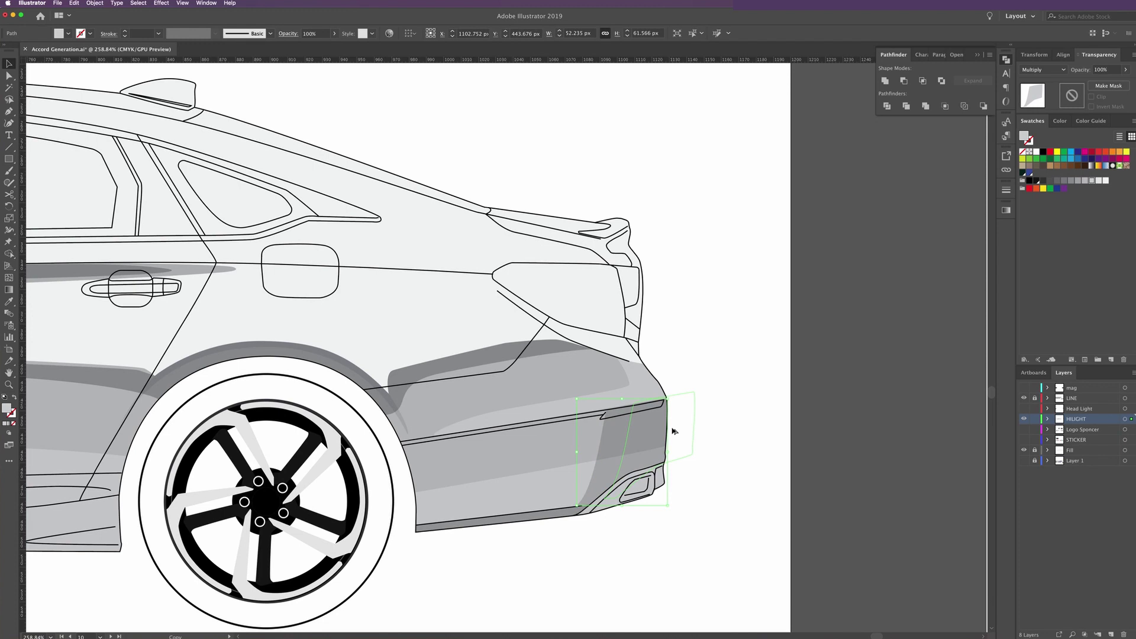
pyautogui.moveTo(672, 430); pyautogui.dragTo(673, 432)
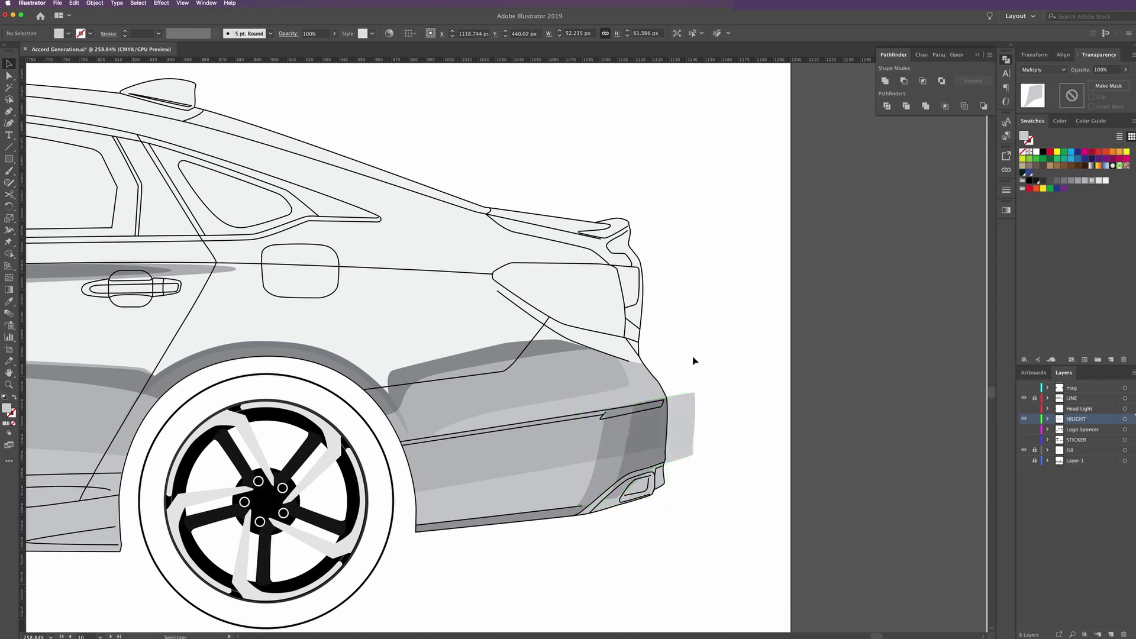
pyautogui.click(685, 441)
pyautogui.keyDown('shift'); pyautogui.click(608, 442); pyautogui.keyUp('shift')
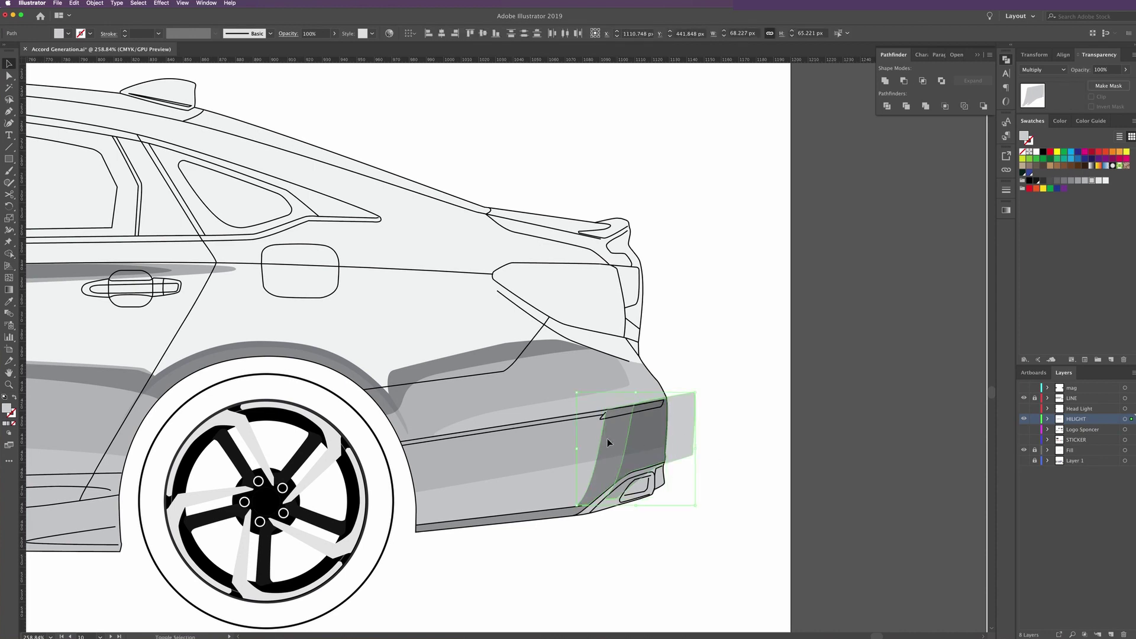
pyautogui.click(904, 81)
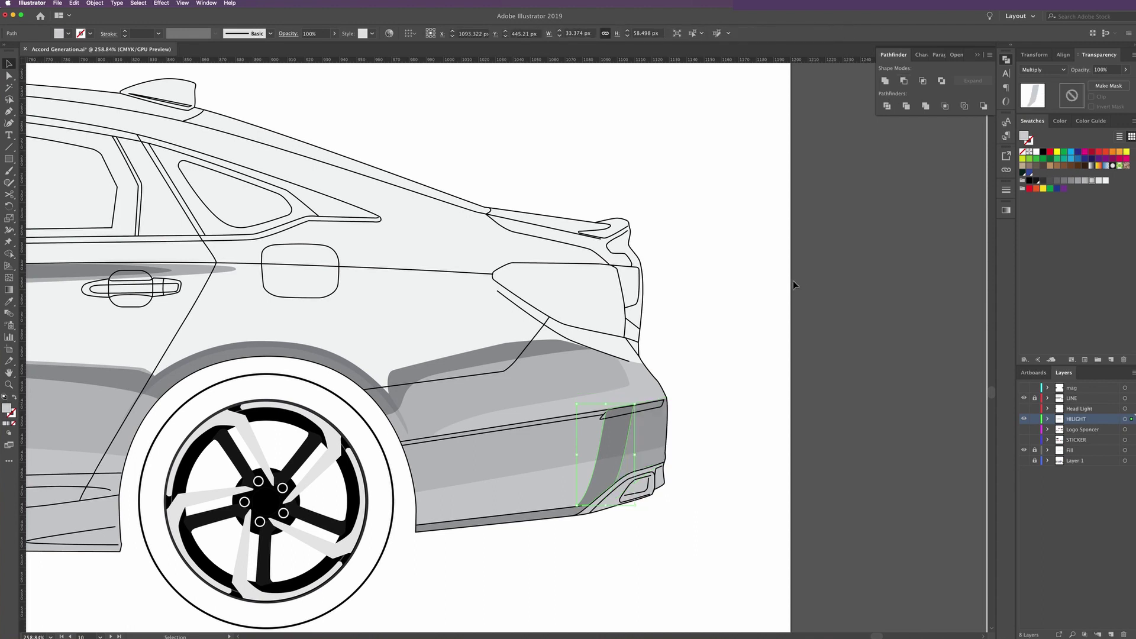
pyautogui.click(1098, 182)
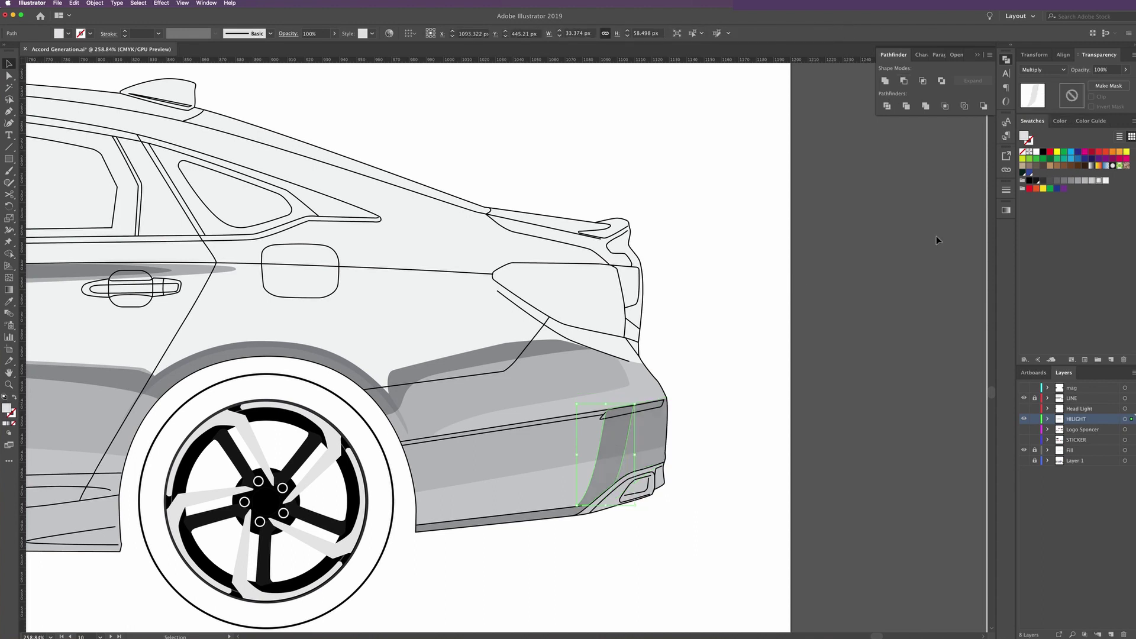
pyautogui.click(711, 289)
# Fit the car in the window, then zoom into the rear bumper
pyautogui.hotkey('ctrl', '0')
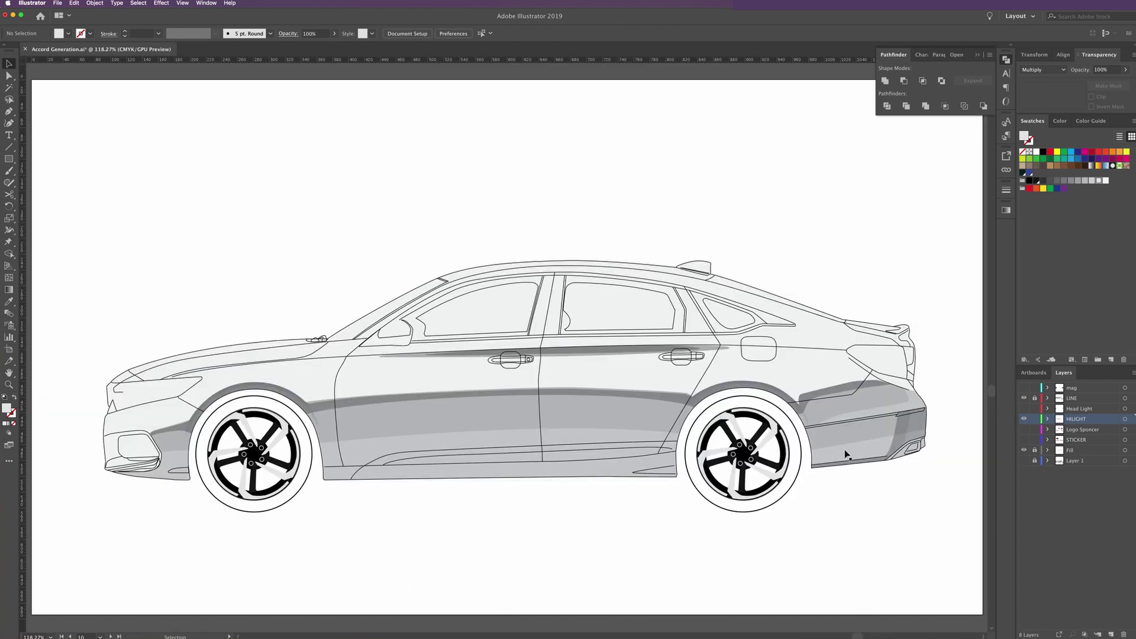
pyautogui.press('z')
pyautogui.moveTo(857, 463)
pyautogui.mouseDown()
pyautogui.moveTo(640, 436)
pyautogui.moveTo(374, 381)
pyautogui.mouseUp()
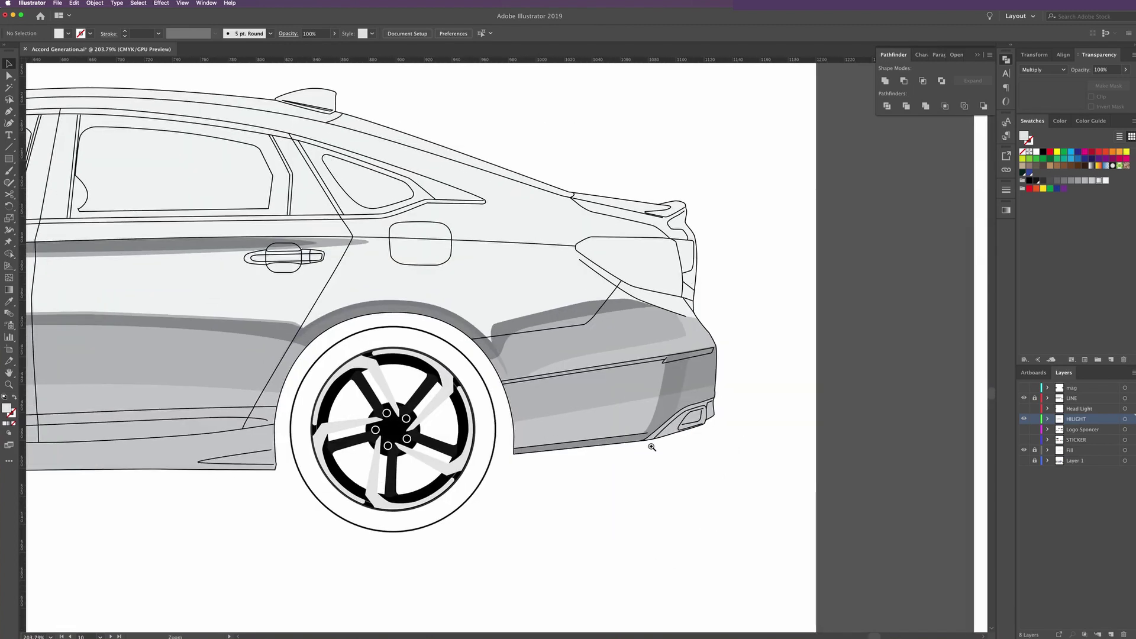
pyautogui.scroll(3, 675, 453)
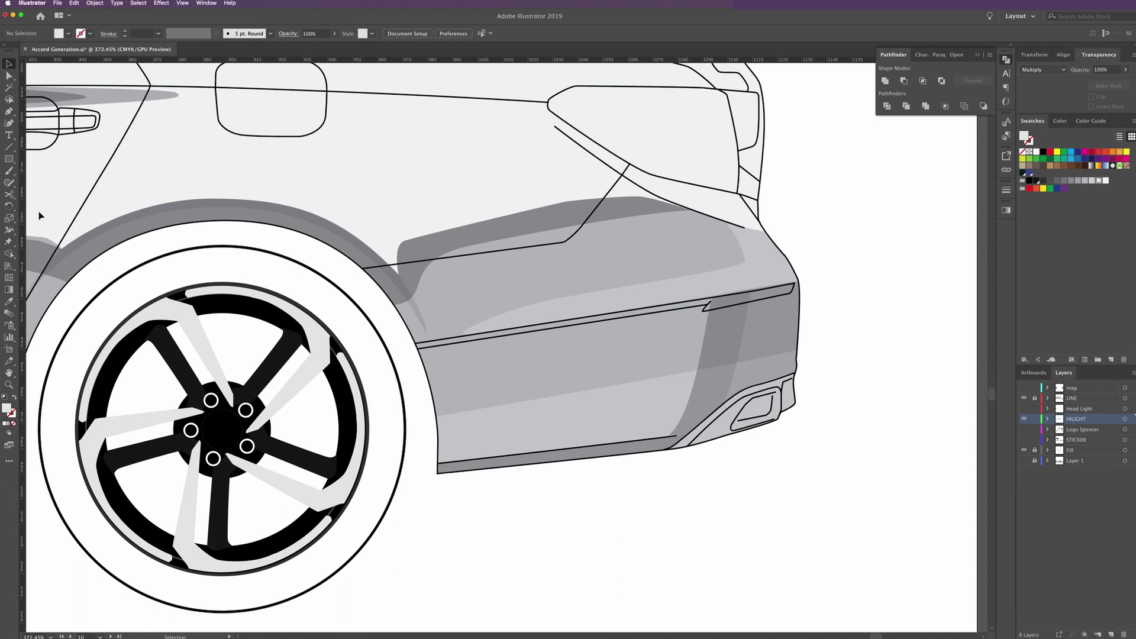
# Draw a three-point closed highlight path along the bumper skirt's lower edge
pyautogui.click(9, 112)
pyautogui.click(435, 432)
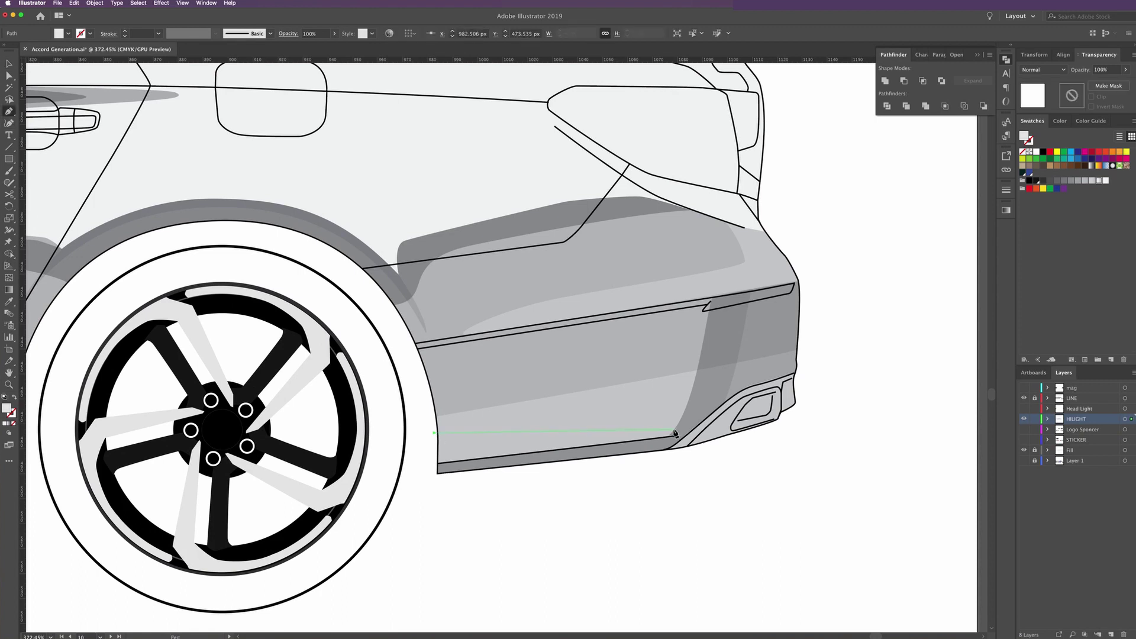
pyautogui.click(675, 432)
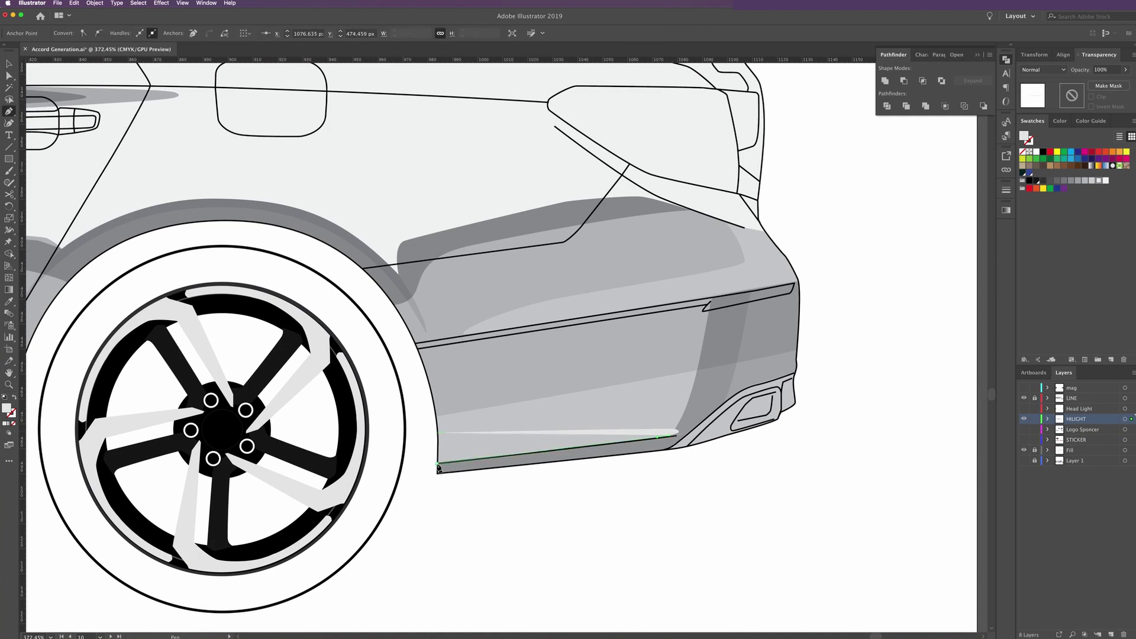
pyautogui.click(437, 464)
pyautogui.click(435, 437)
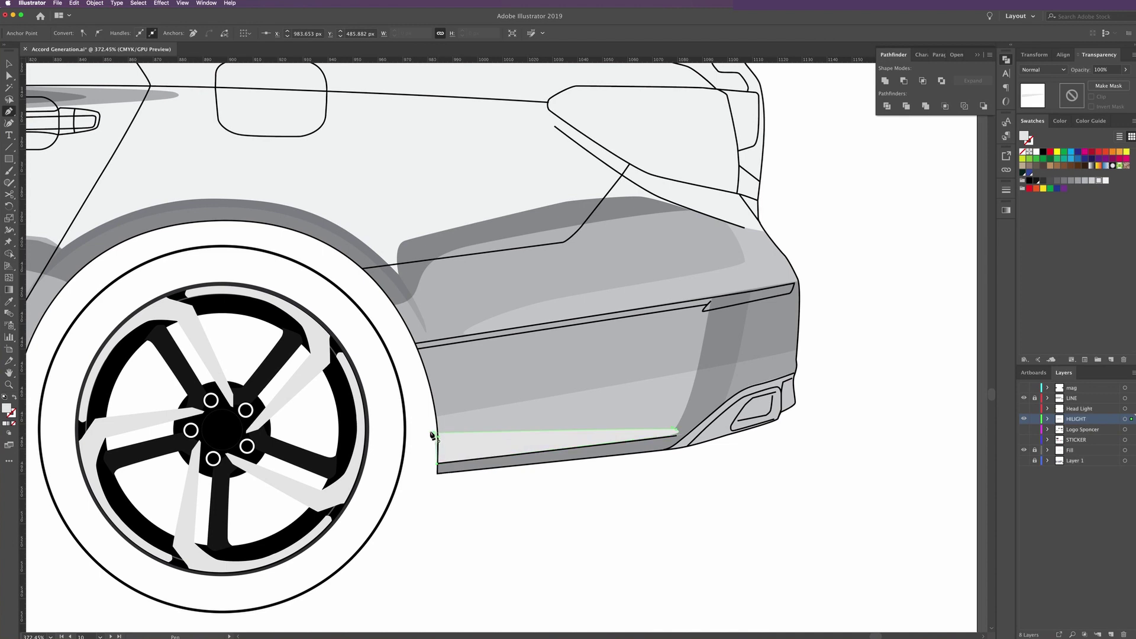
# Adjust the strip's anchors, pulling the right point in to thin the highlight
pyautogui.click(9, 75)
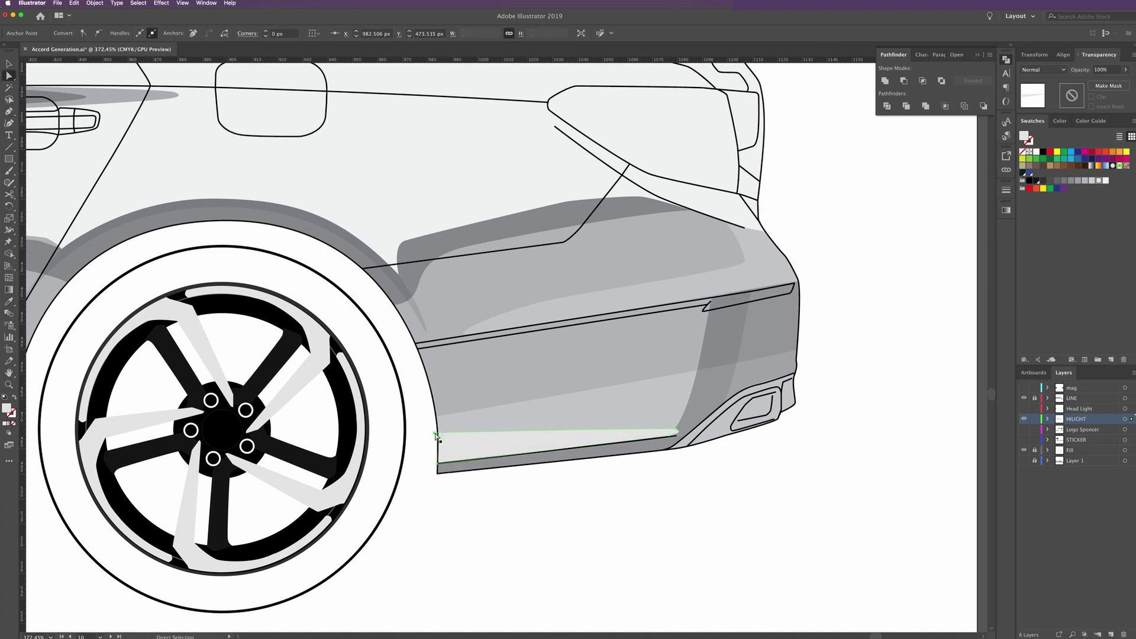
pyautogui.moveTo(435, 437); pyautogui.dragTo(438, 435)
pyautogui.click(449, 452)
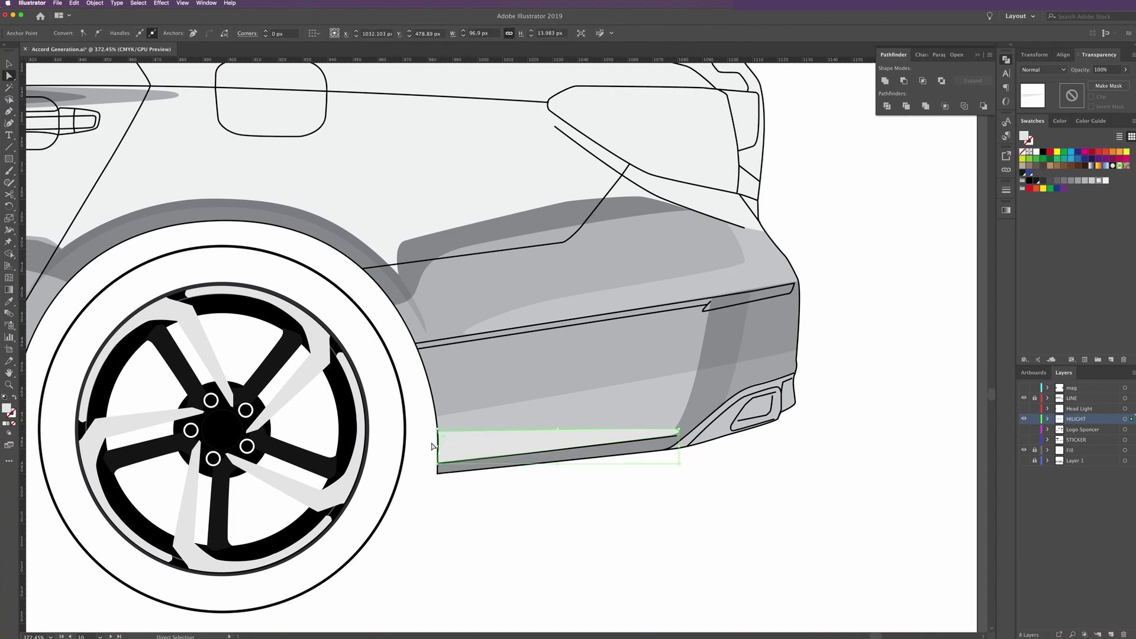
pyautogui.click(433, 448)
pyautogui.click(431, 448)
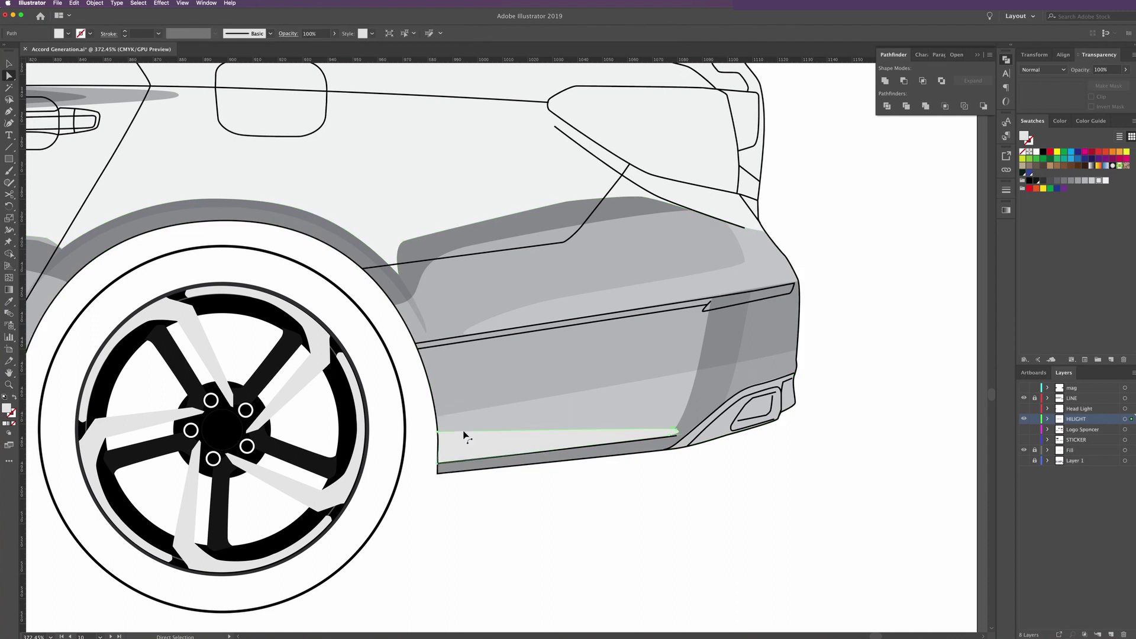
pyautogui.click(438, 466)
pyautogui.click(441, 438)
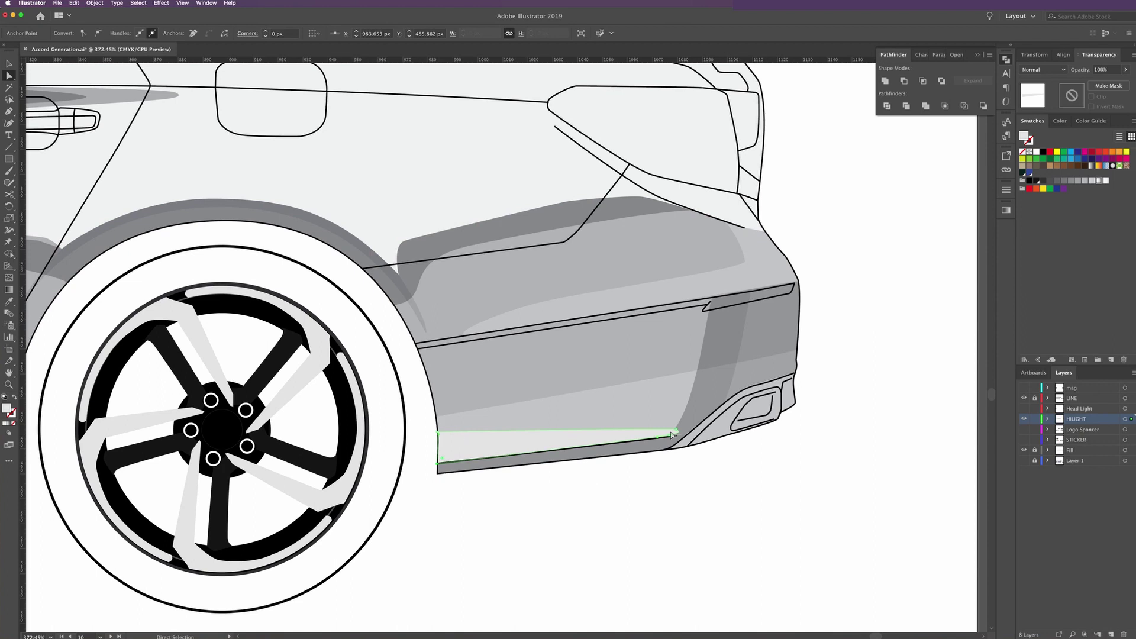
pyautogui.moveTo(676, 432); pyautogui.dragTo(633, 423)
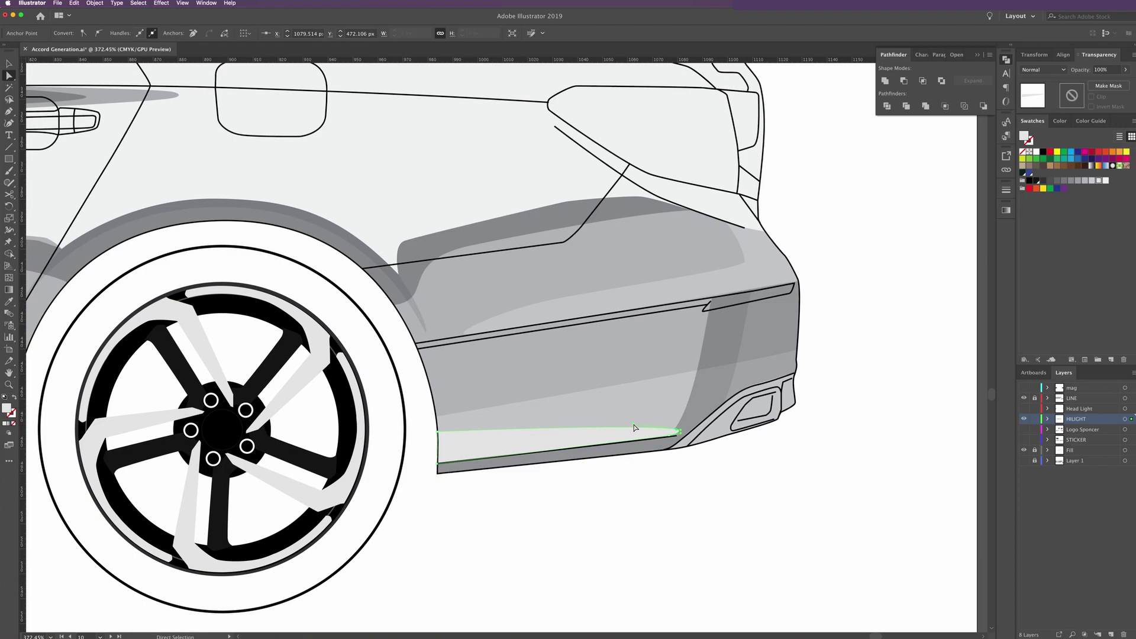
pyautogui.click(653, 468)
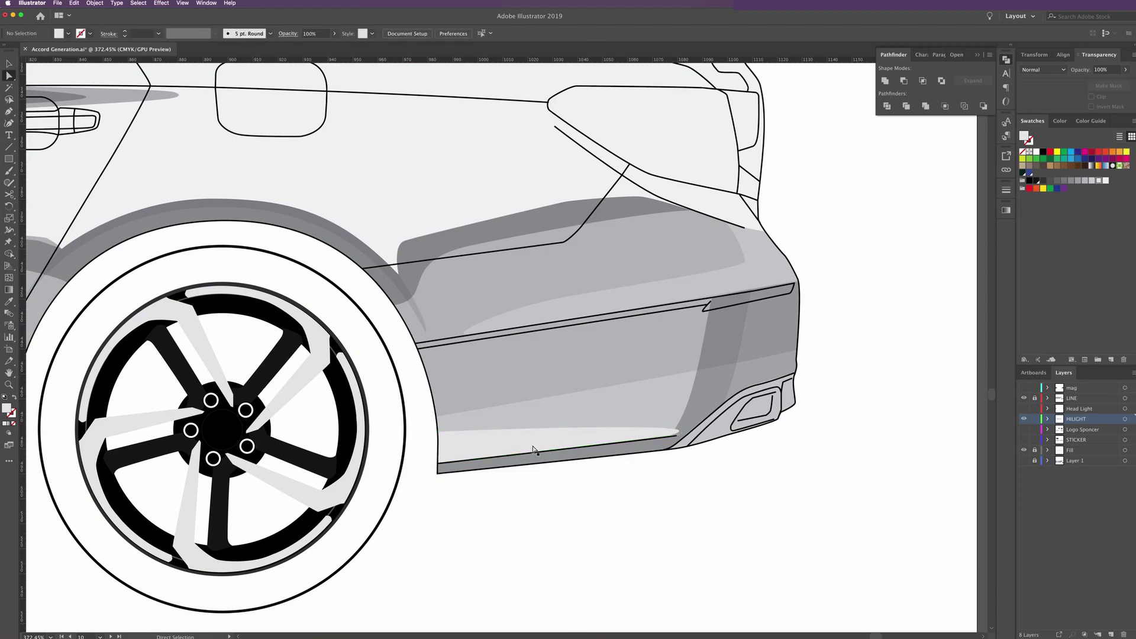
pyautogui.click(573, 446)
# Shorten the strip from its right end and lower its bottom edge slightly
pyautogui.press('v')
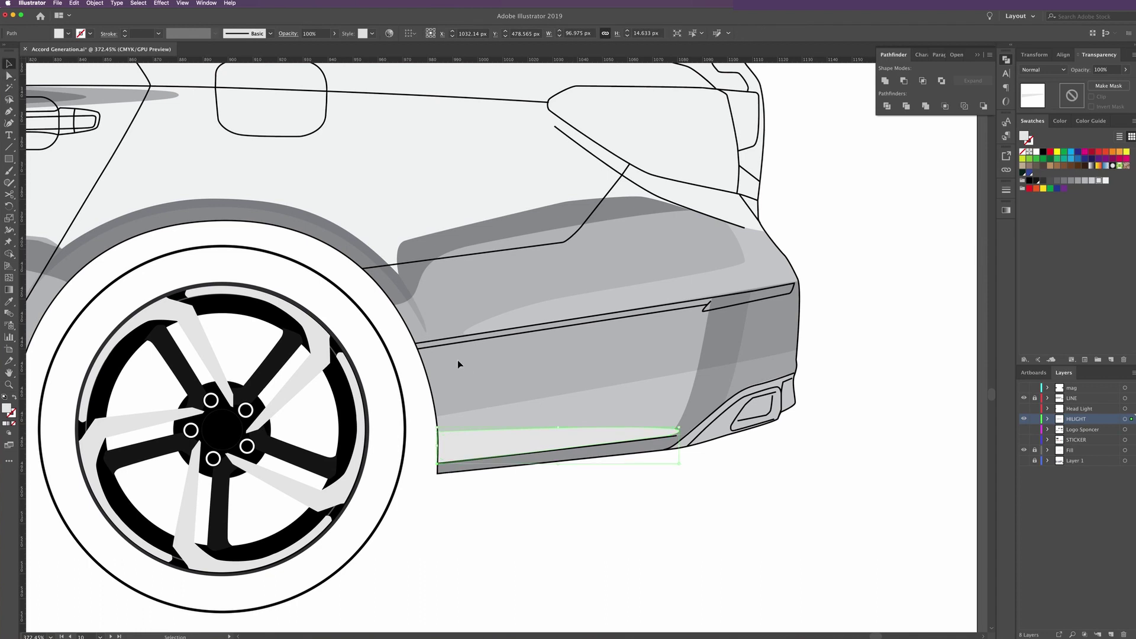
pyautogui.click(408, 374)
pyautogui.press('a')
pyautogui.click(505, 438)
pyautogui.press('v')
pyautogui.moveTo(663, 449); pyautogui.dragTo(623, 455)
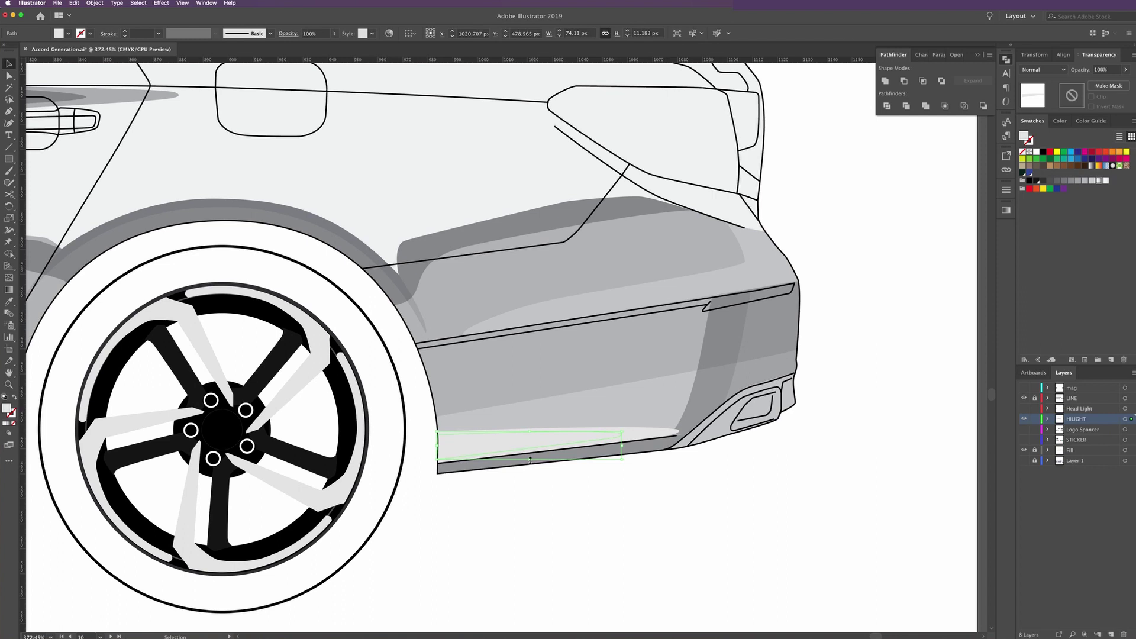
pyautogui.moveTo(530, 459); pyautogui.dragTo(529, 463)
pyautogui.click(924, 314)
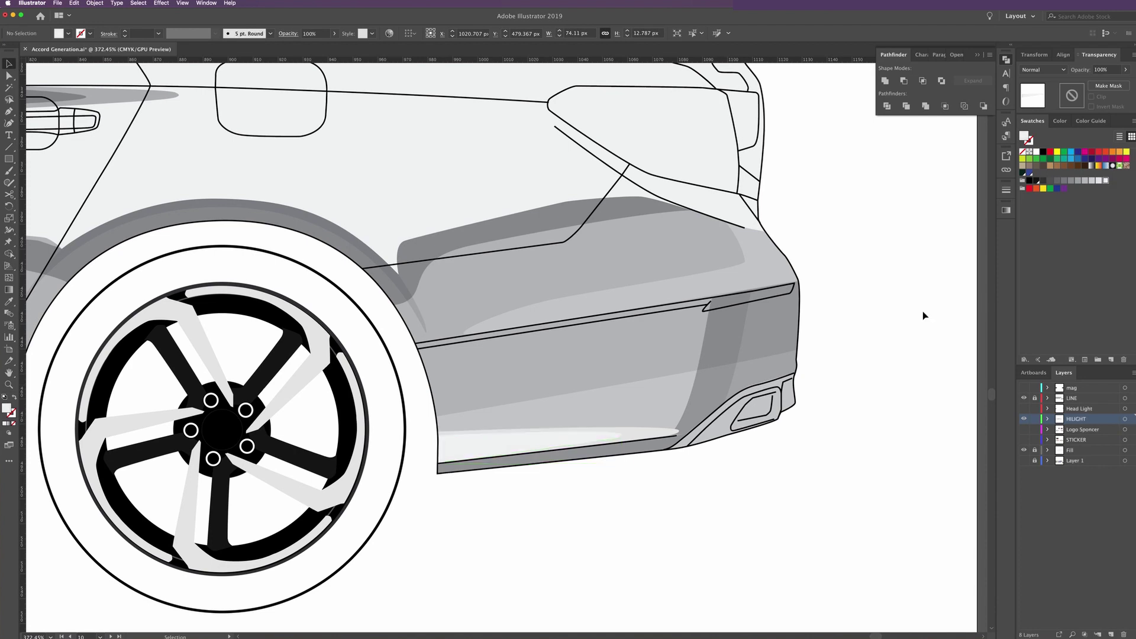
# Fill the strip light grey, trying Multiply blending before reverting to Normal
pyautogui.click(663, 435)
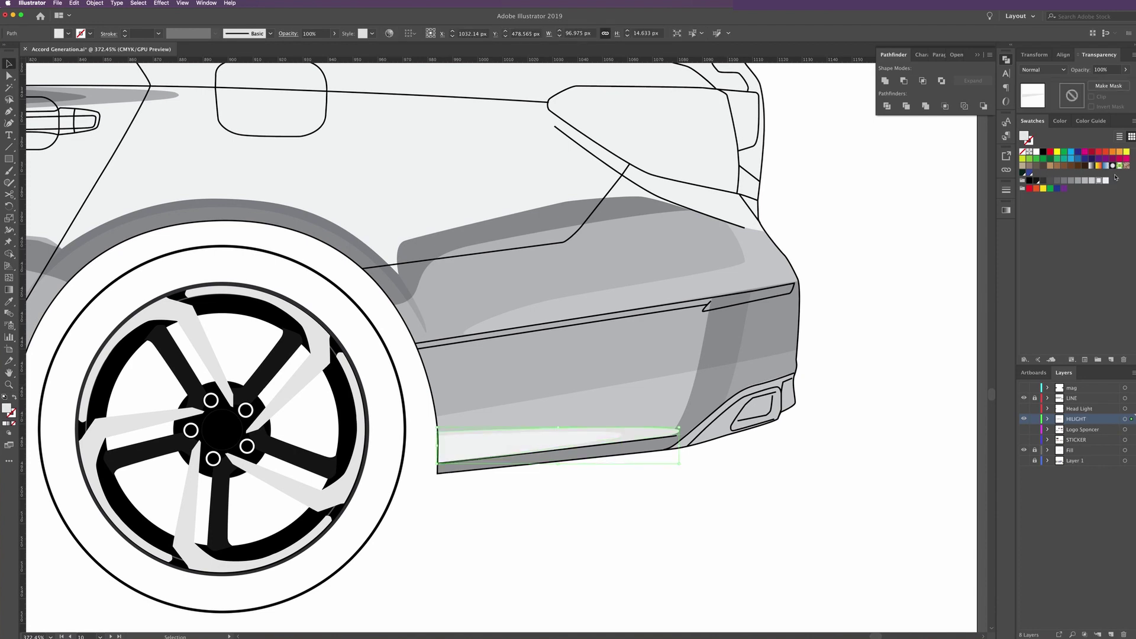
pyautogui.click(1092, 181)
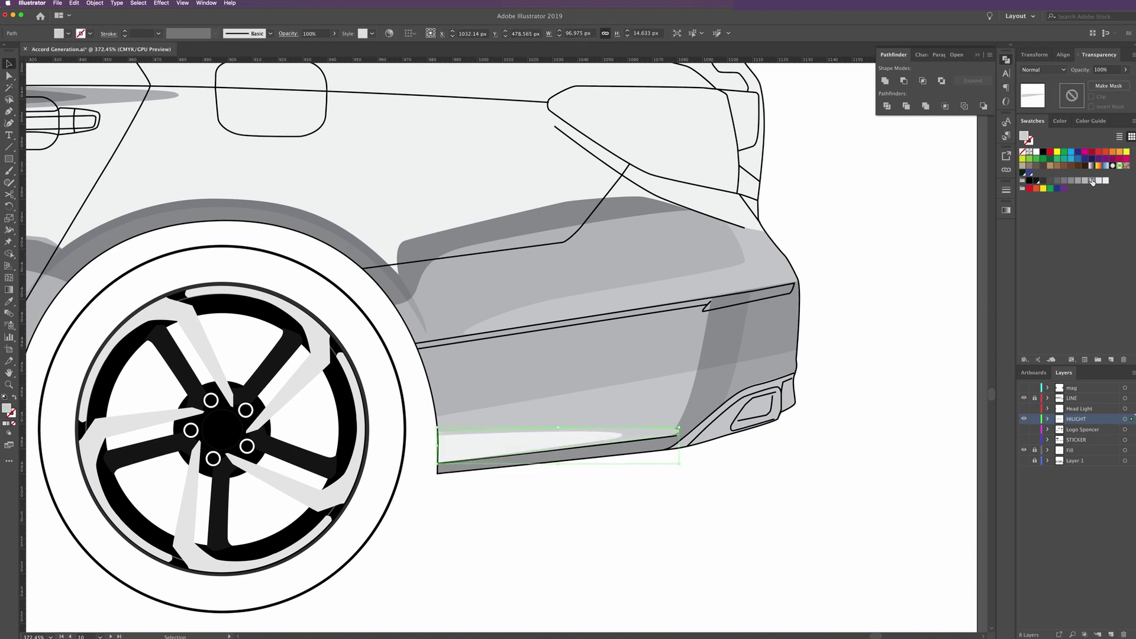
pyautogui.click(1050, 70)
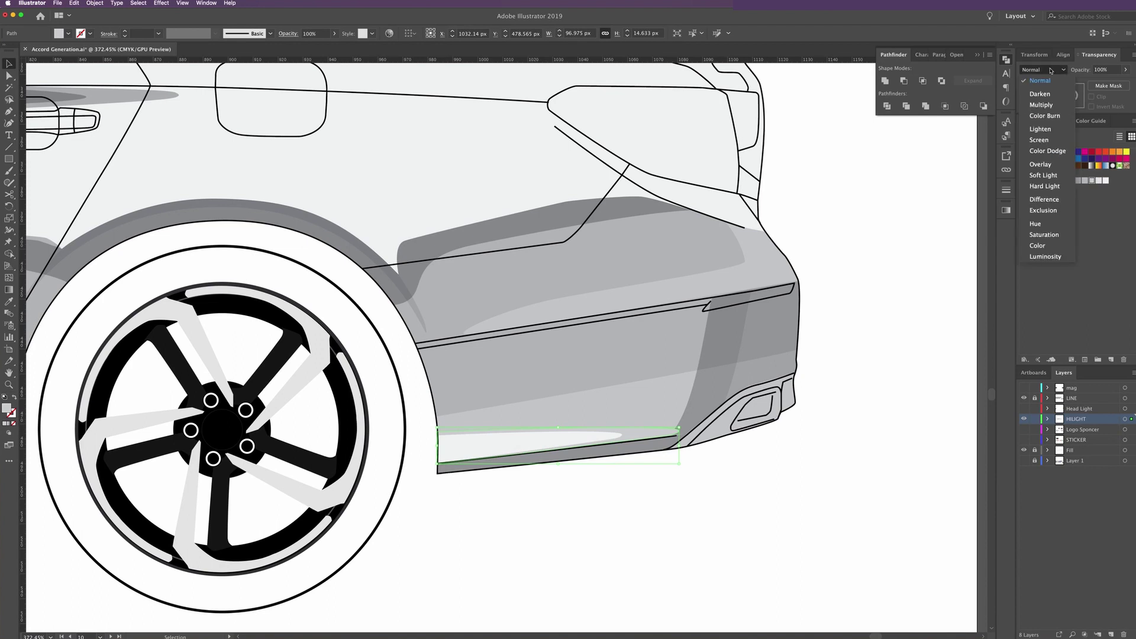
pyautogui.click(1041, 105)
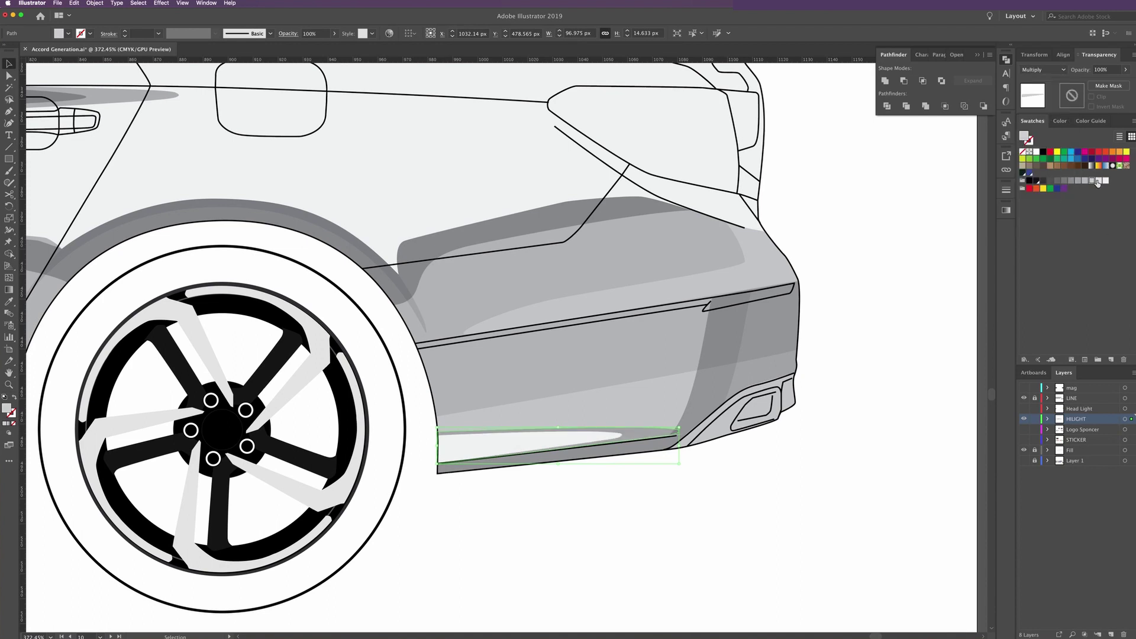
pyautogui.click(876, 393)
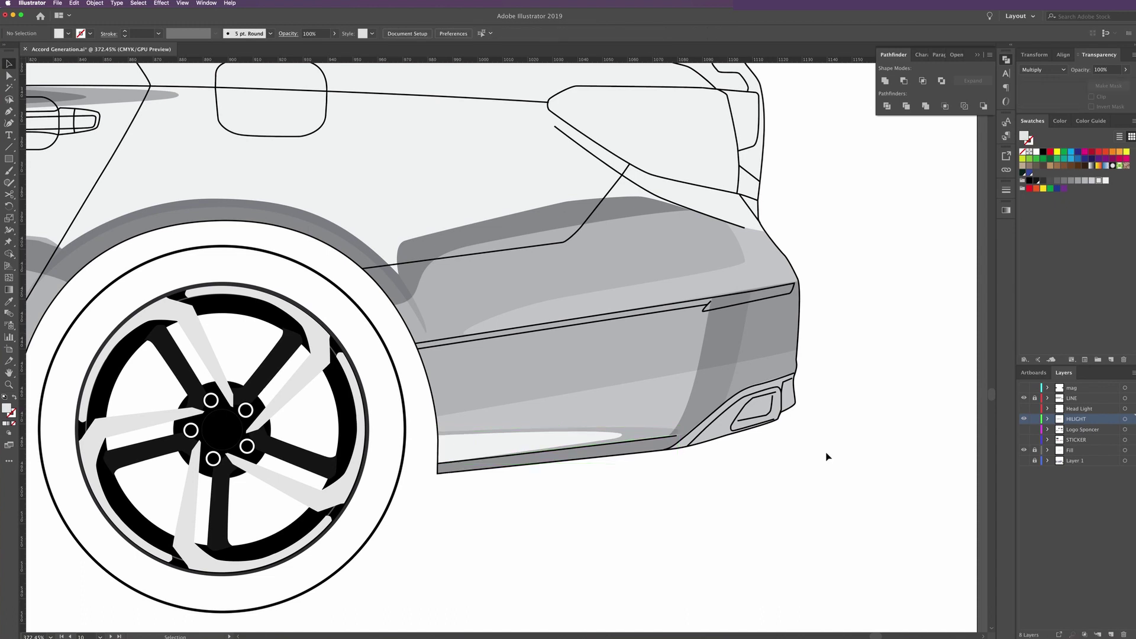
pyautogui.click(565, 438)
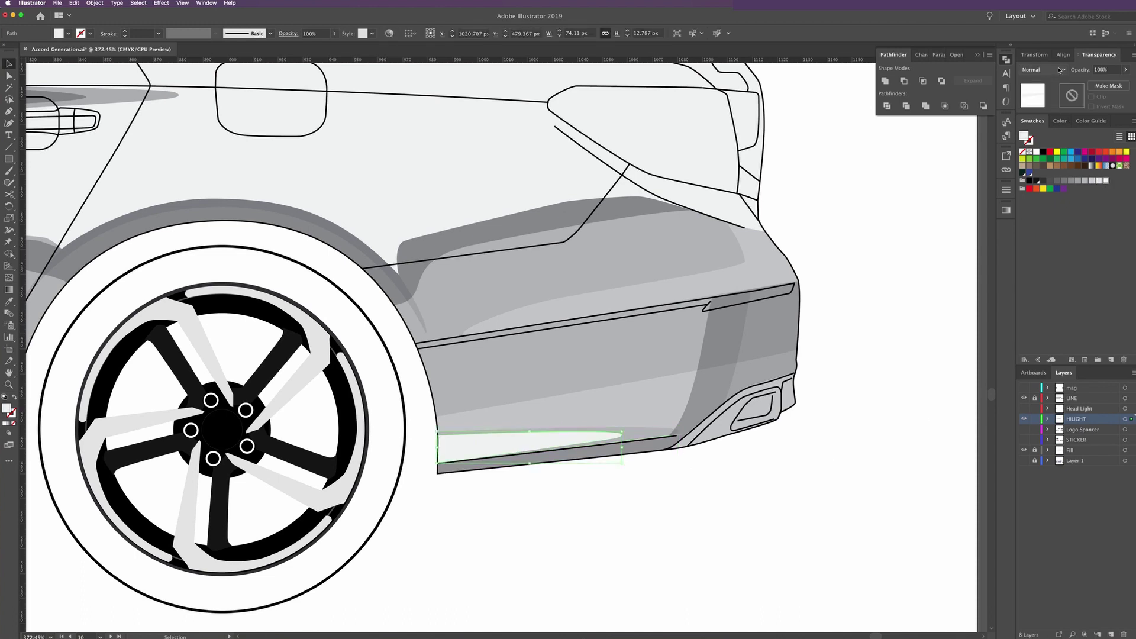
pyautogui.click(1047, 70)
pyautogui.click(1041, 105)
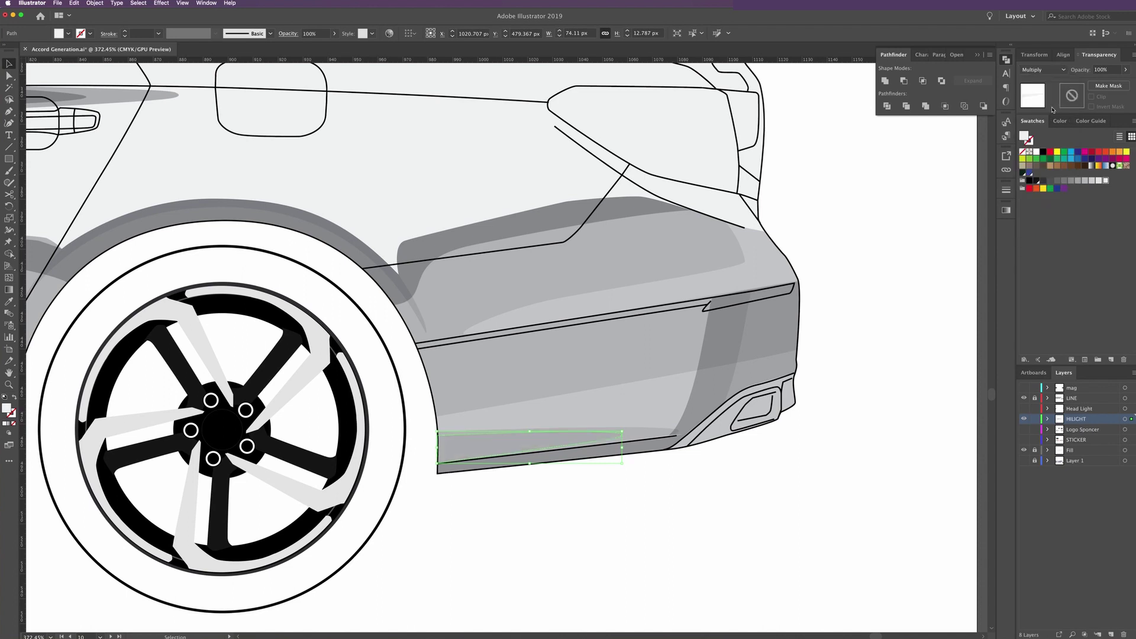
pyautogui.hotkey('ctrl', 'z')
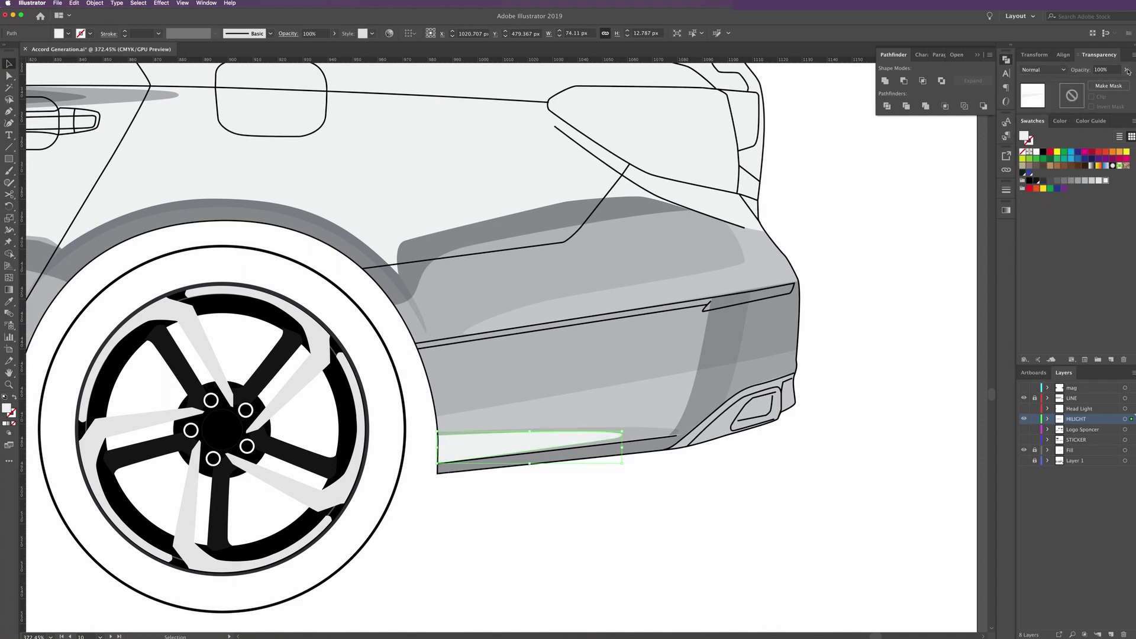
# Lower the strip's opacity to 36% and fit the whole car in view
pyautogui.click(1127, 70)
pyautogui.moveTo(1127, 82); pyautogui.dragTo(1112, 82)
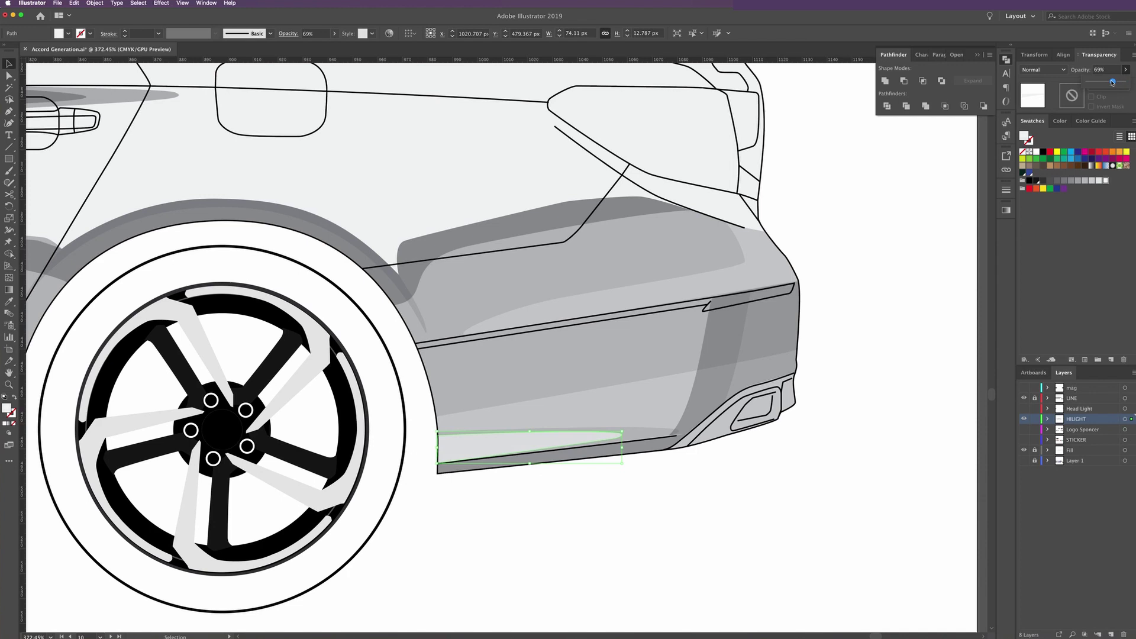
pyautogui.moveTo(1112, 83); pyautogui.dragTo(1101, 81)
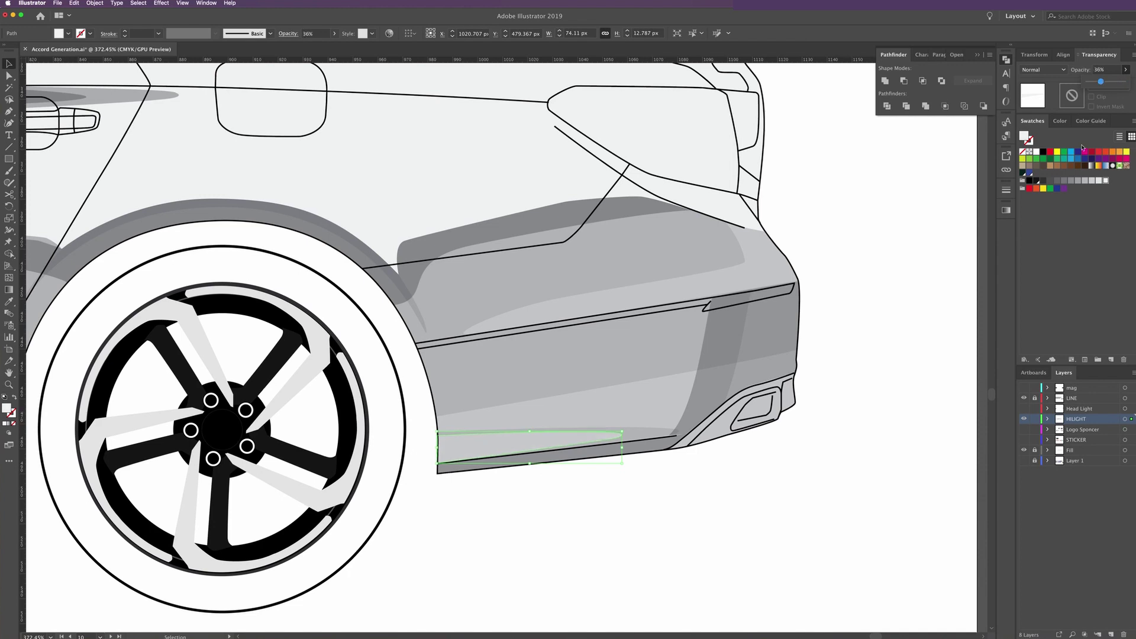
pyautogui.click(922, 245)
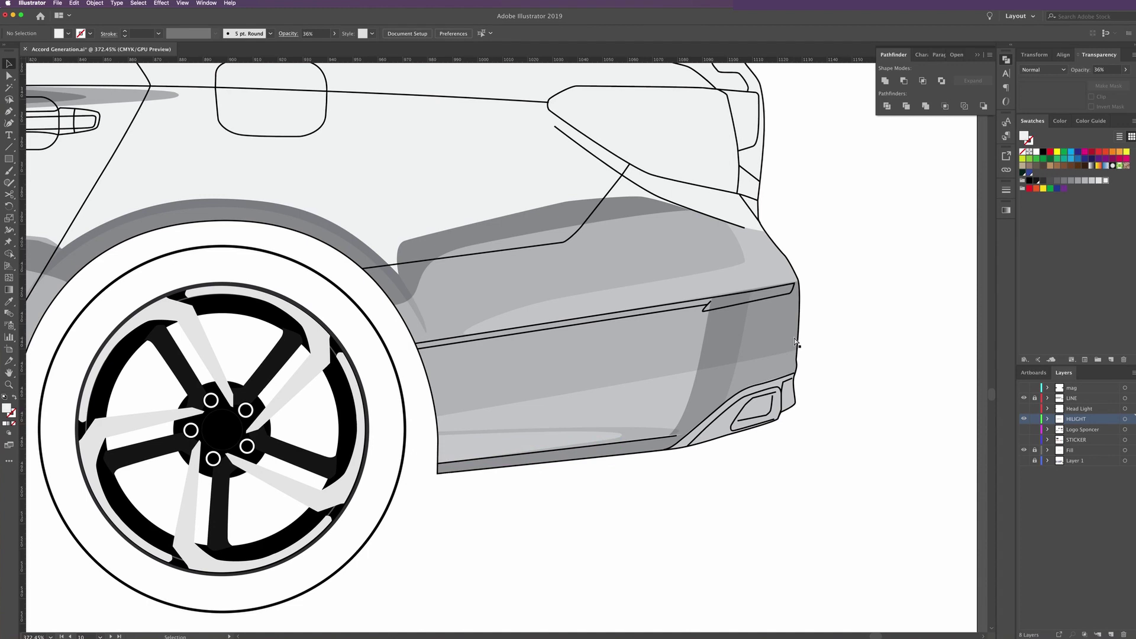
pyautogui.press('a')
pyautogui.hotkey('ctrl', '0')
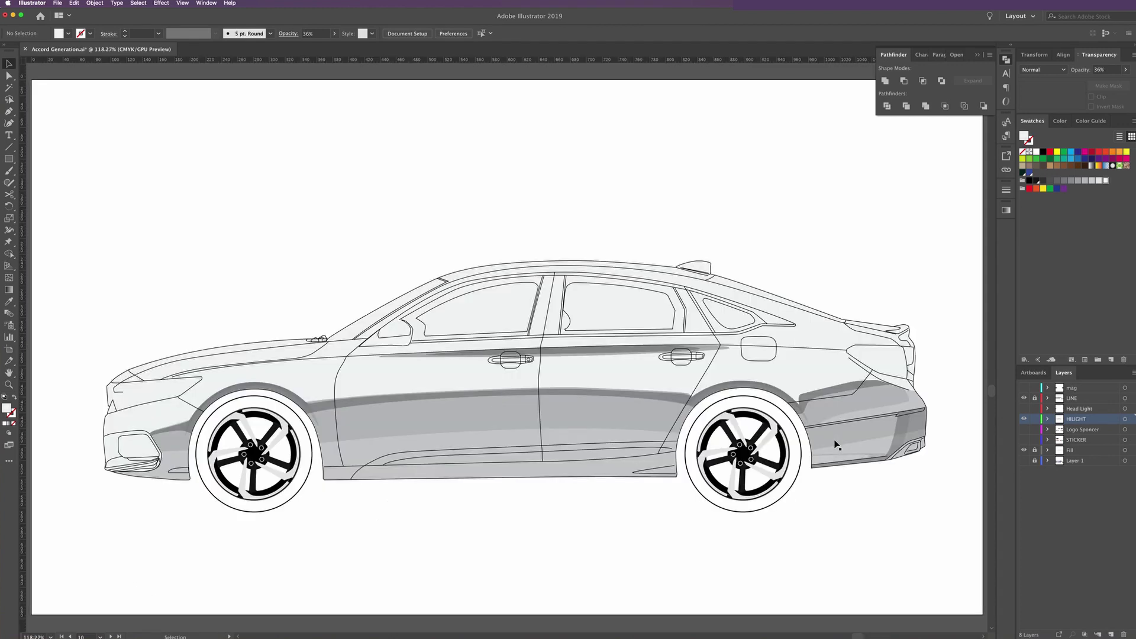
# Raise the rear bumper highlight band's opacity from 36% to 100%
pyautogui.click(848, 461)
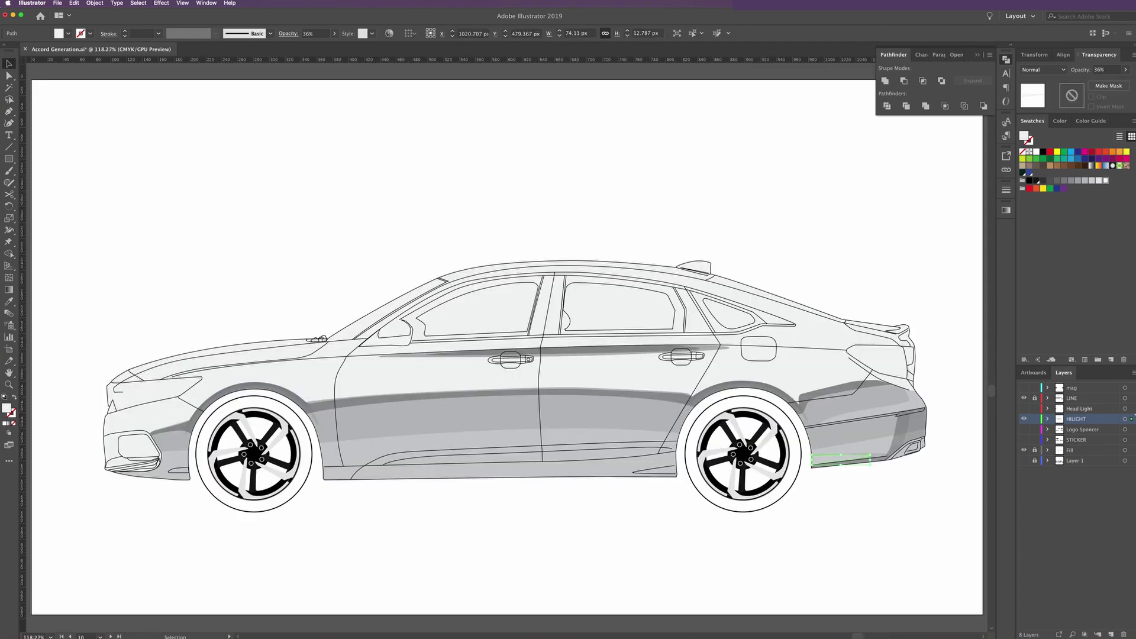
pyautogui.click(1125, 69)
pyautogui.moveTo(1103, 83); pyautogui.dragTo(1124, 82)
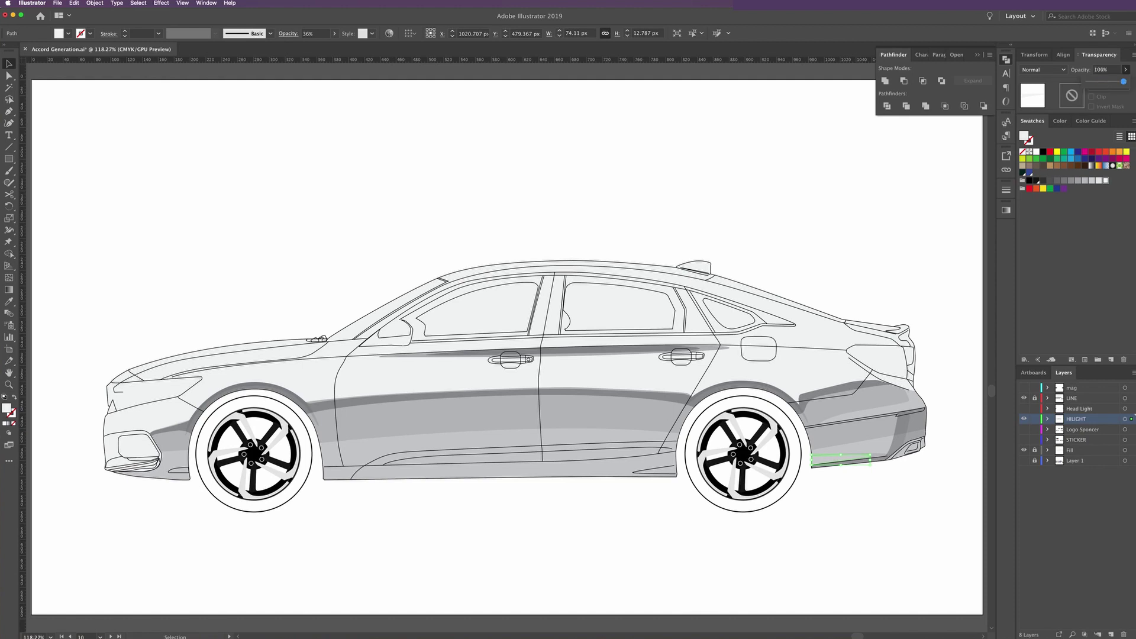
pyautogui.click(896, 224)
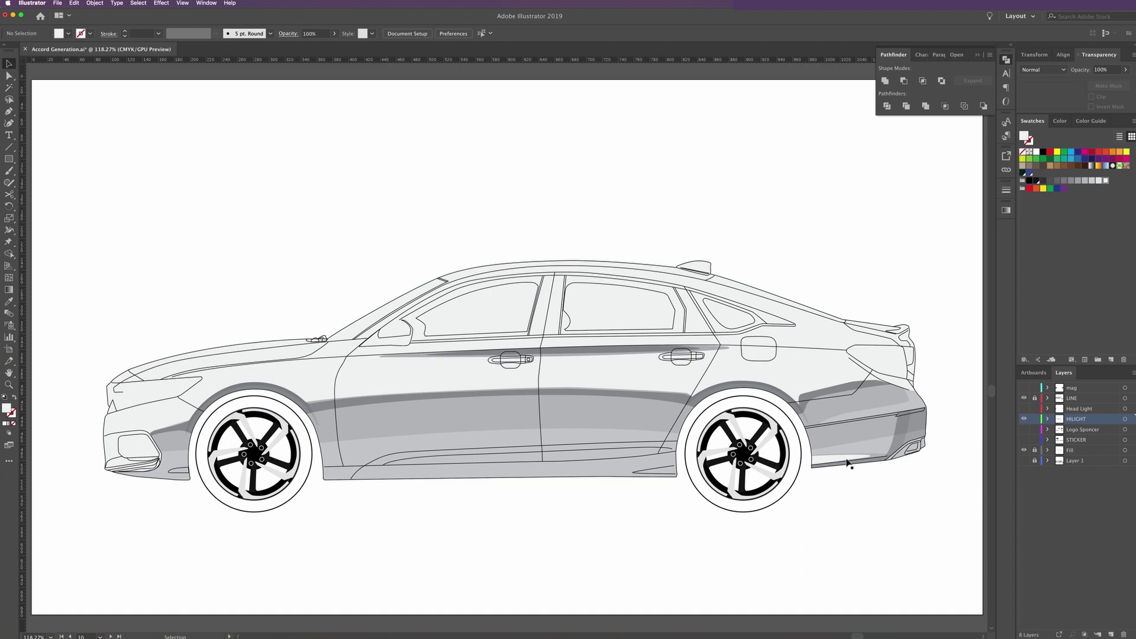
# Inspect a body highlight path, then zoom in on the door sill area
pyautogui.click(872, 423)
pyautogui.click(936, 382)
pyautogui.press('z')
pyautogui.moveTo(455, 453)
pyautogui.mouseDown()
pyautogui.moveTo(522, 486)
pyautogui.moveTo(434, 457)
pyautogui.moveTo(474, 470)
pyautogui.mouseUp()
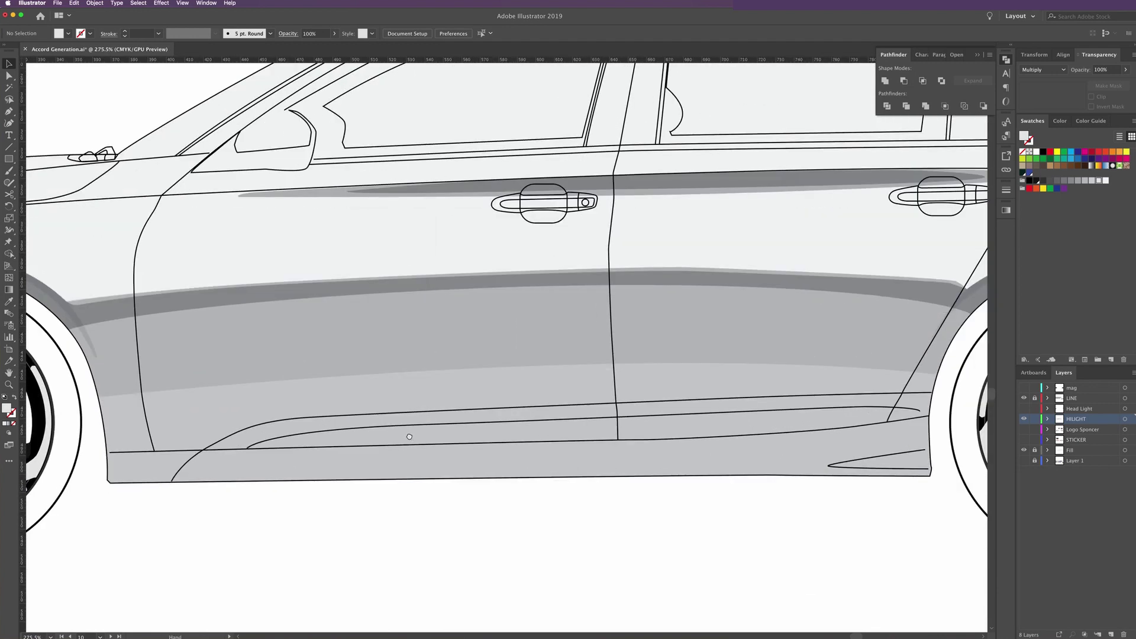
# Move the front rocker sill curve onto the HILIGHT layer
pyautogui.click(9, 111)
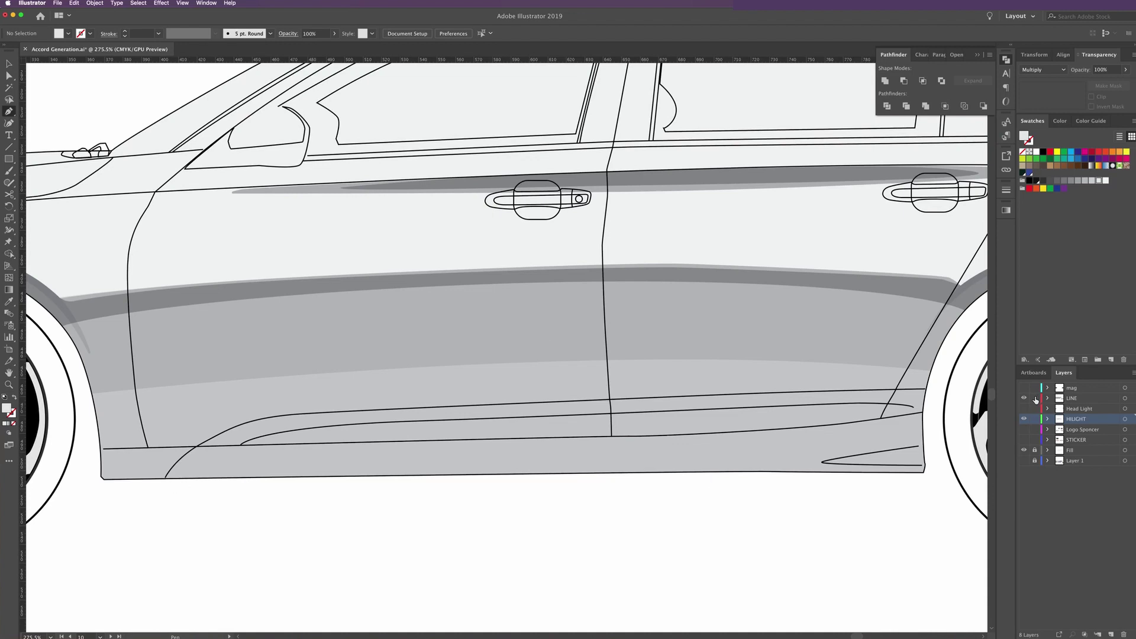
pyautogui.click(10, 62)
pyautogui.click(353, 414)
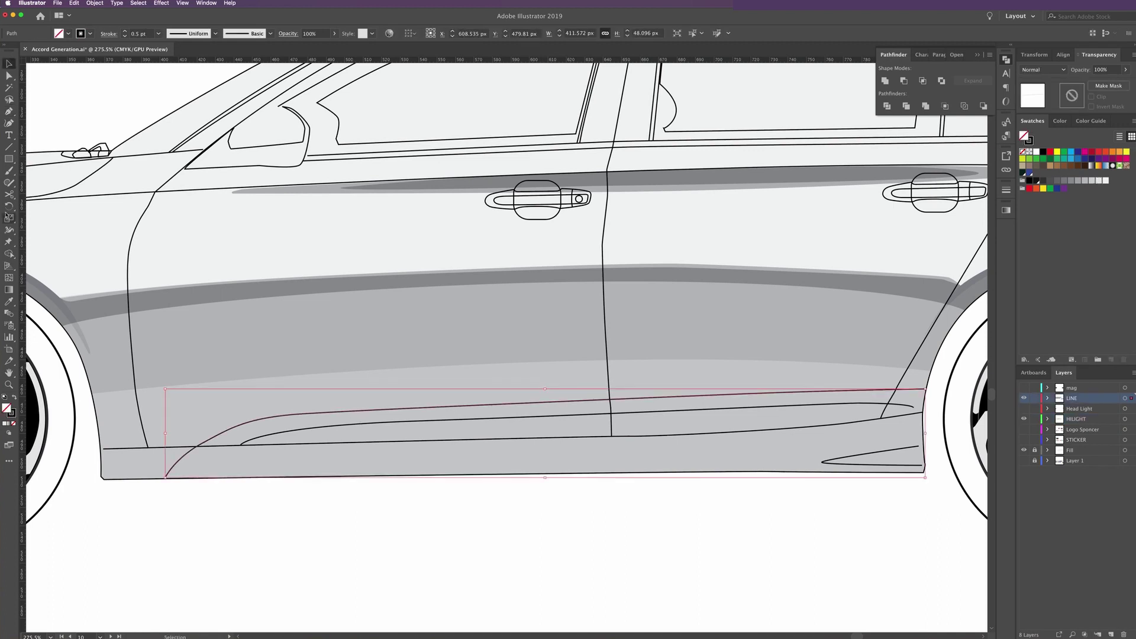
pyautogui.click(9, 76)
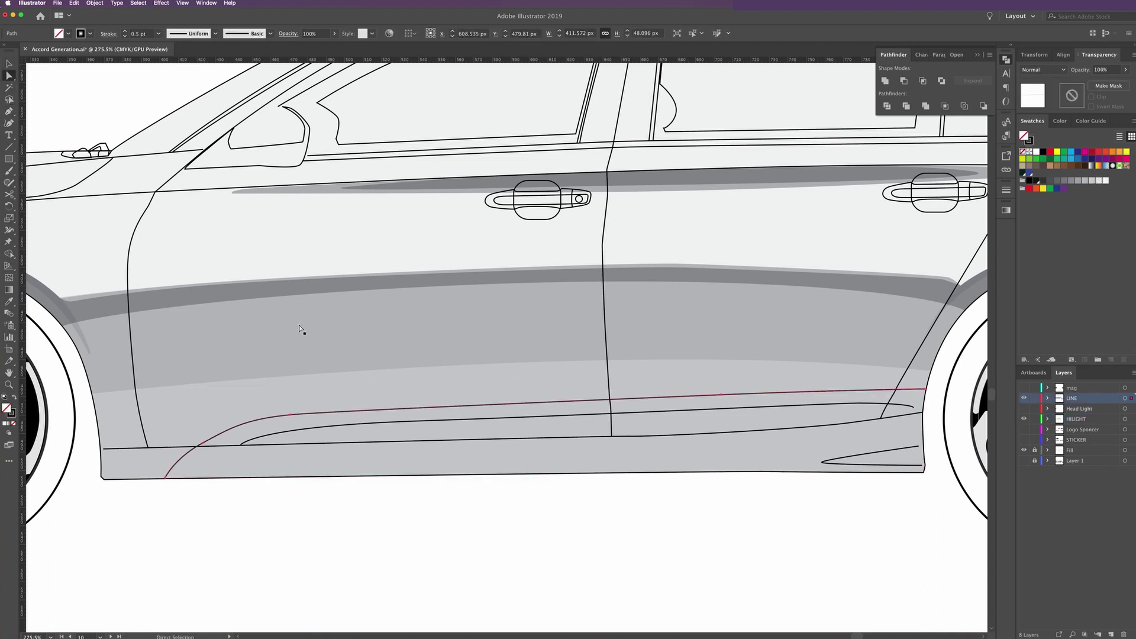
pyautogui.click(289, 415)
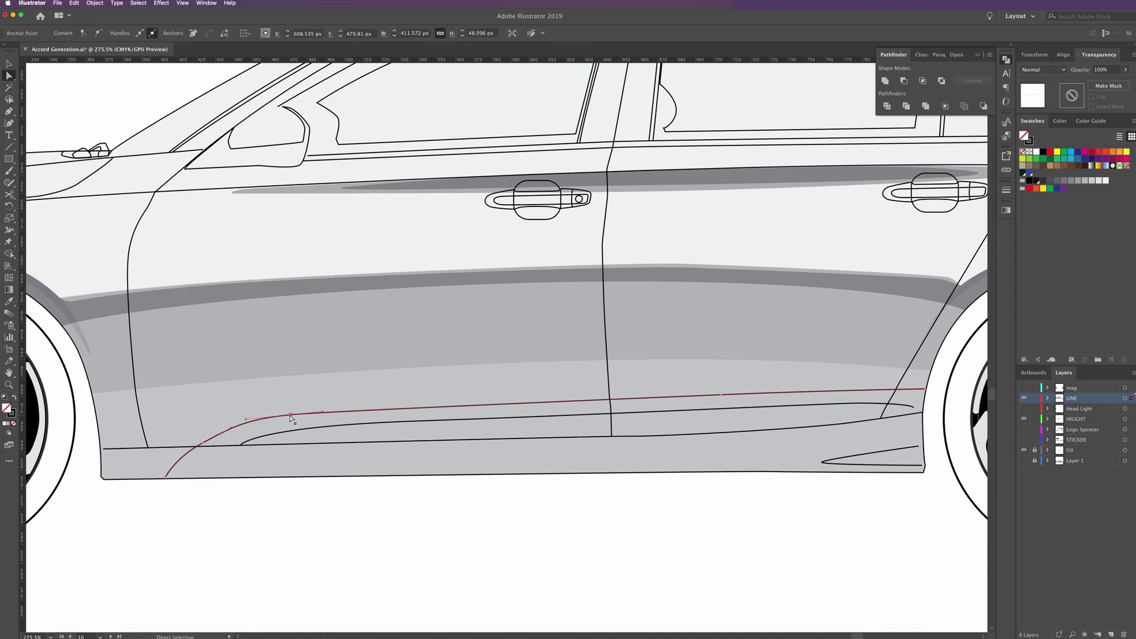
pyautogui.click(248, 422)
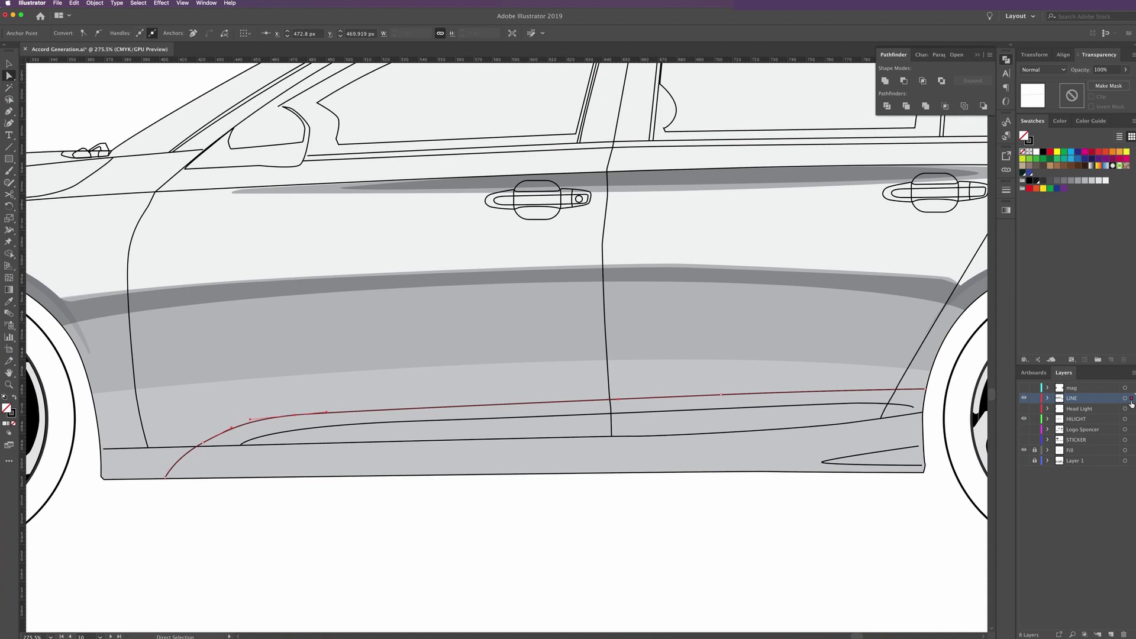
pyautogui.moveTo(1131, 400); pyautogui.dragTo(1130, 421)
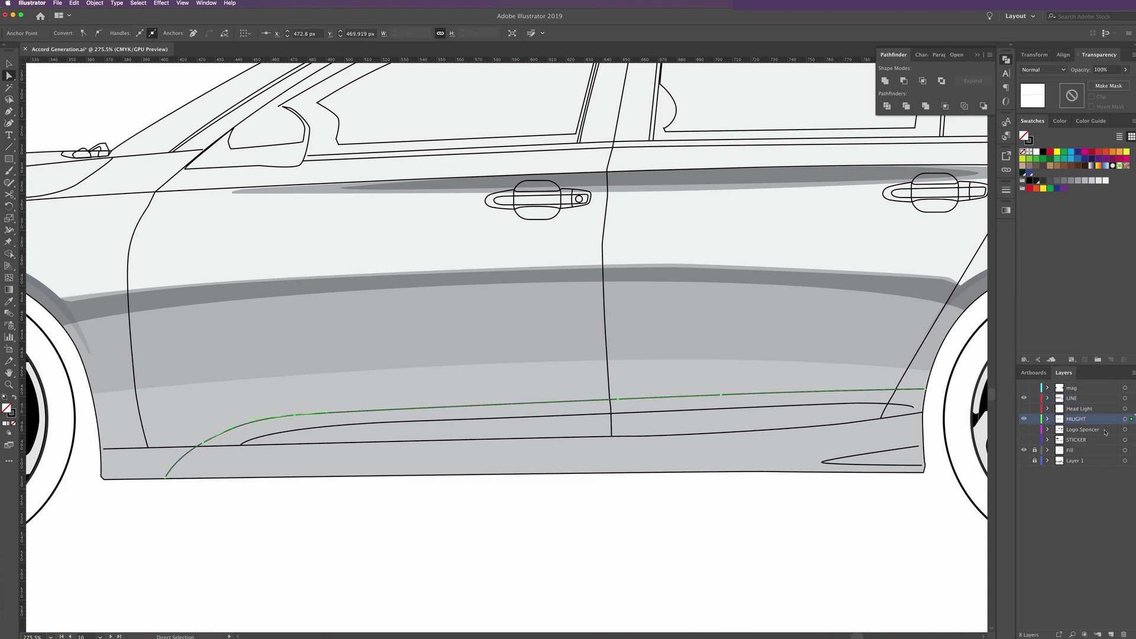
pyautogui.click(891, 406)
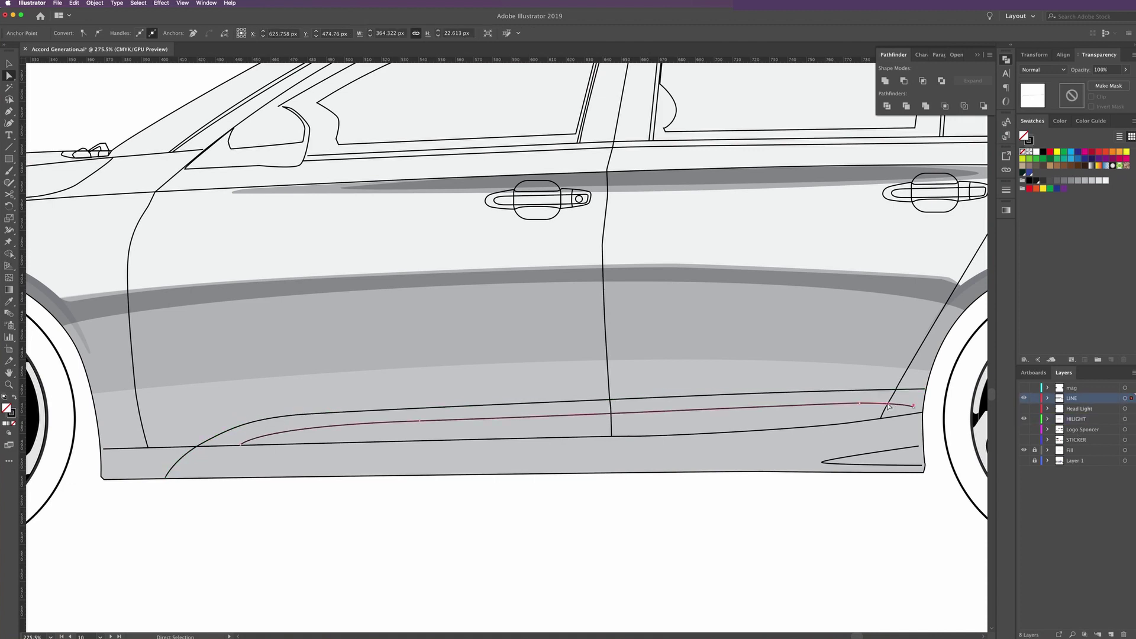
pyautogui.click(890, 406)
pyautogui.press('cmd+z')
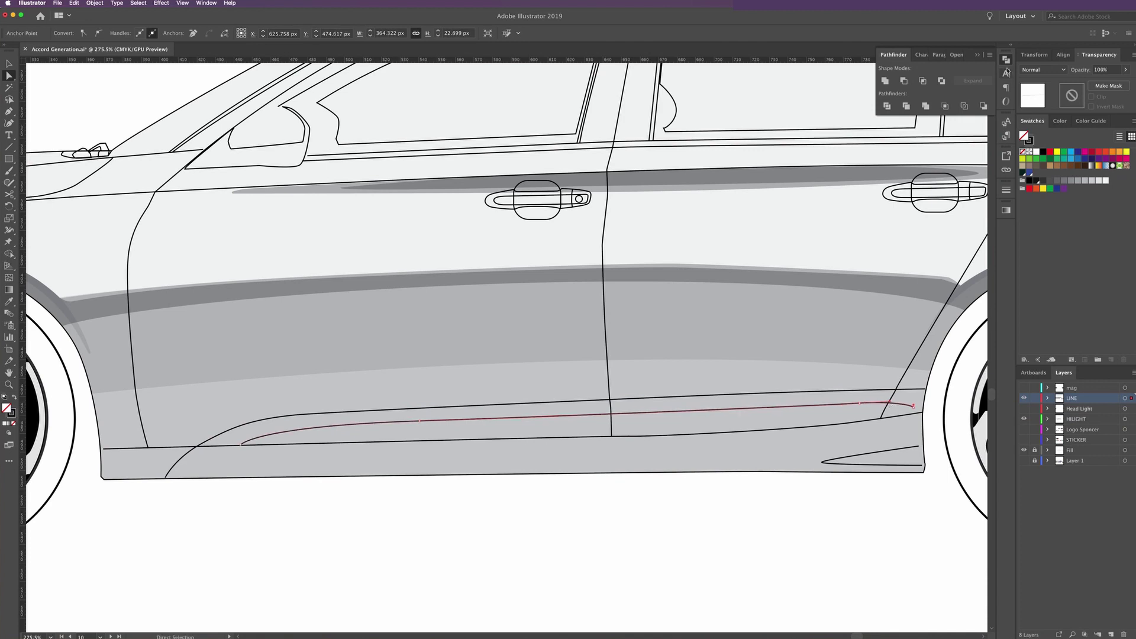
pyautogui.click(1005, 60)
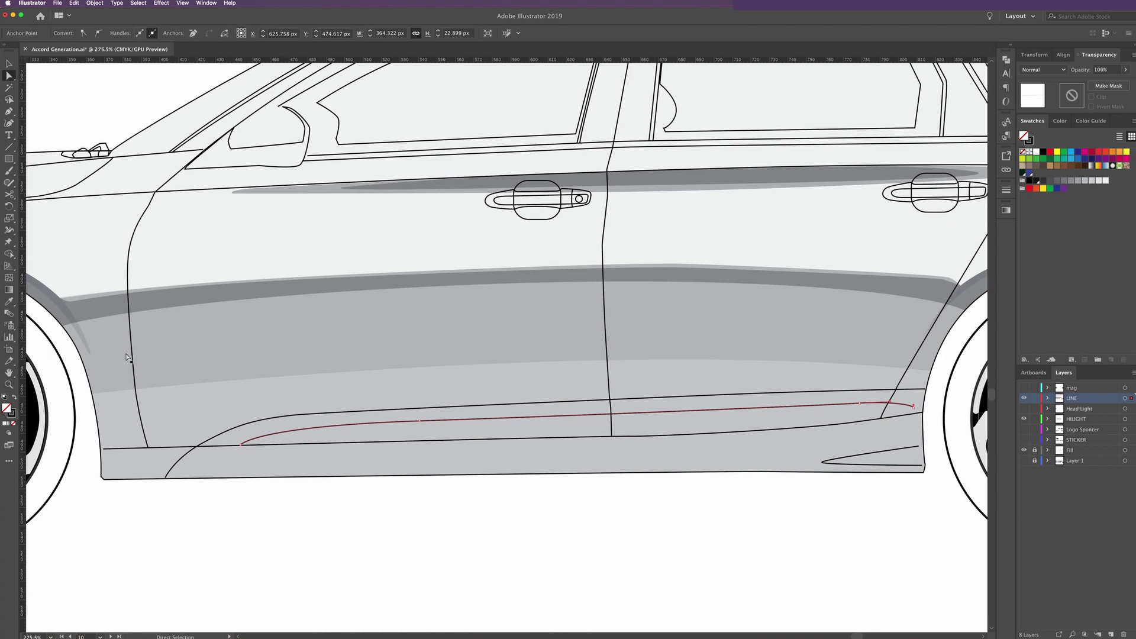
# Draw a thin closed sliver along the upper sill line between the wheels
pyautogui.click(9, 113)
pyautogui.click(240, 444)
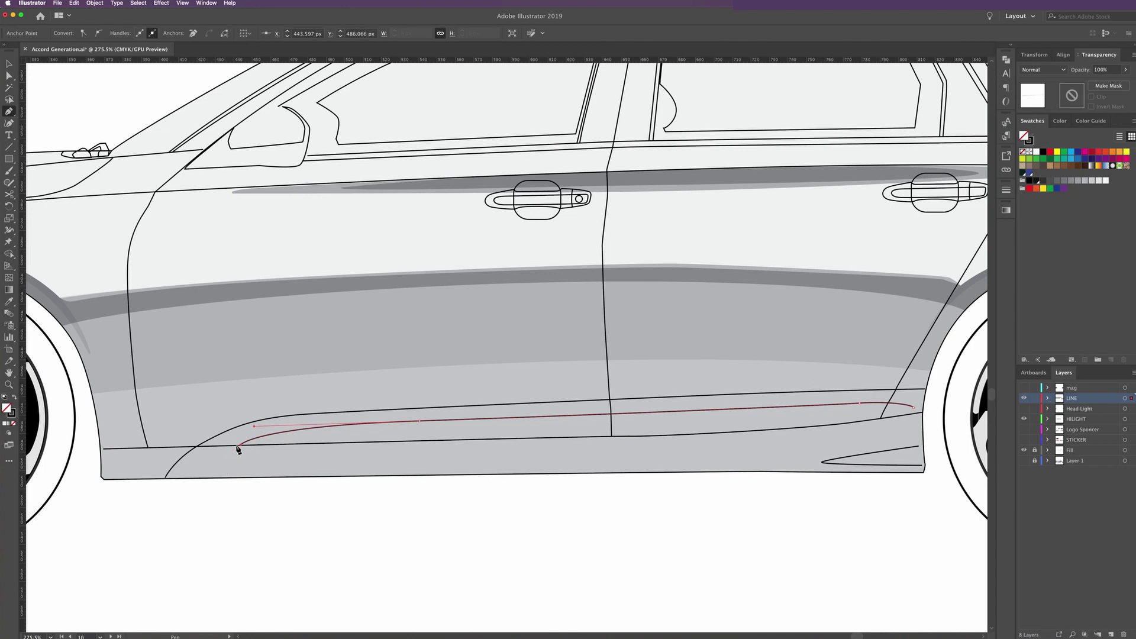
pyautogui.moveTo(239, 446); pyautogui.dragTo(628, 441)
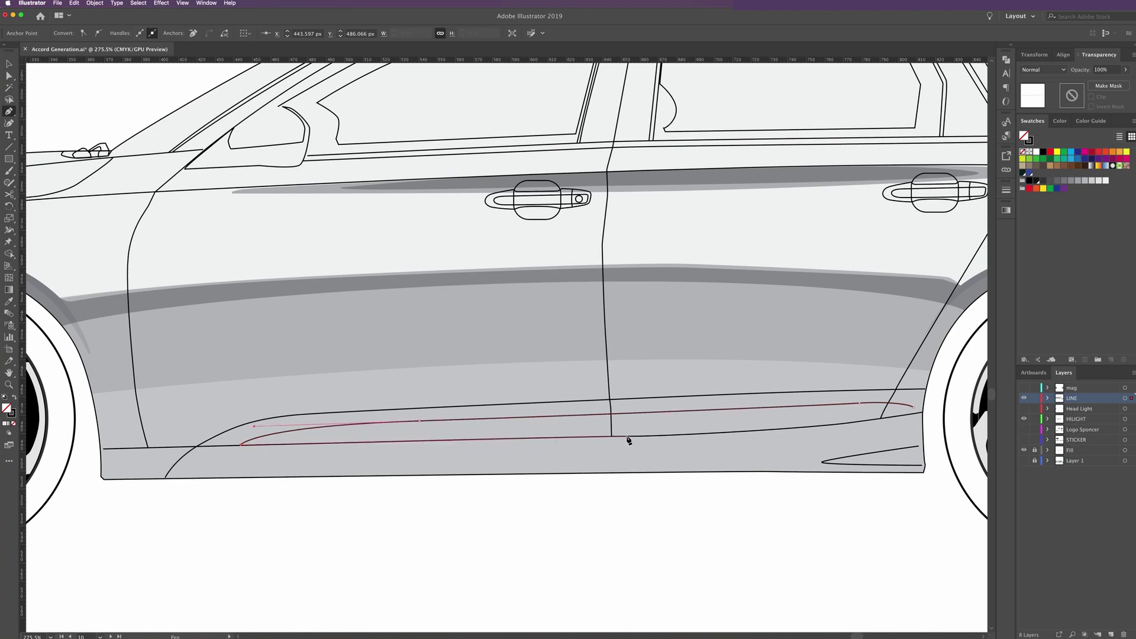
pyautogui.click(671, 439)
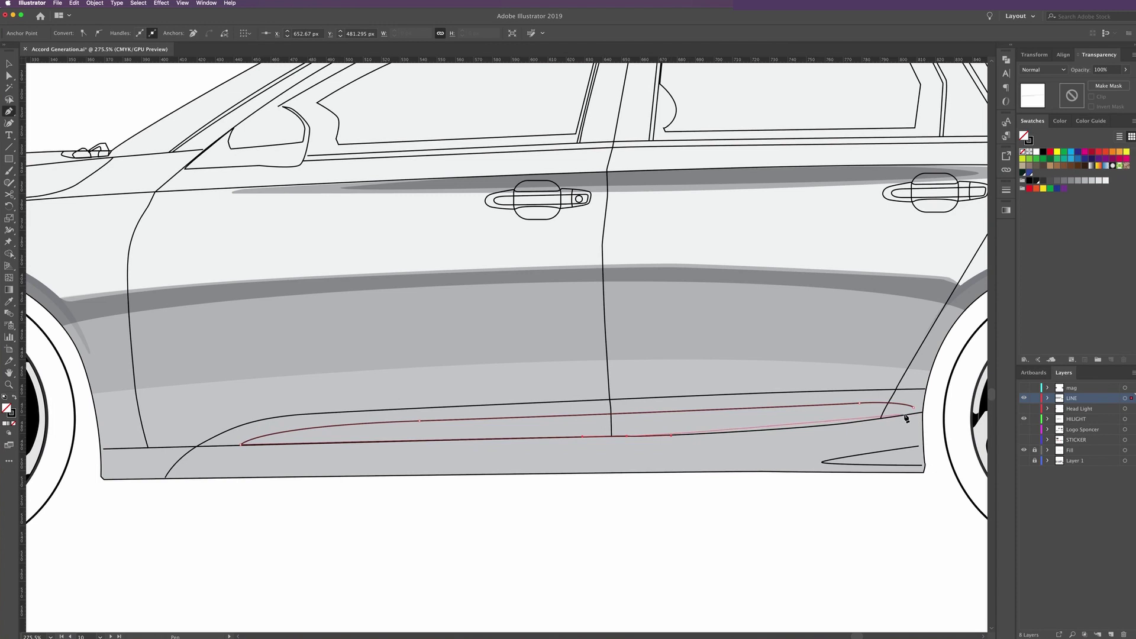
pyautogui.moveTo(880, 424); pyautogui.dragTo(944, 408)
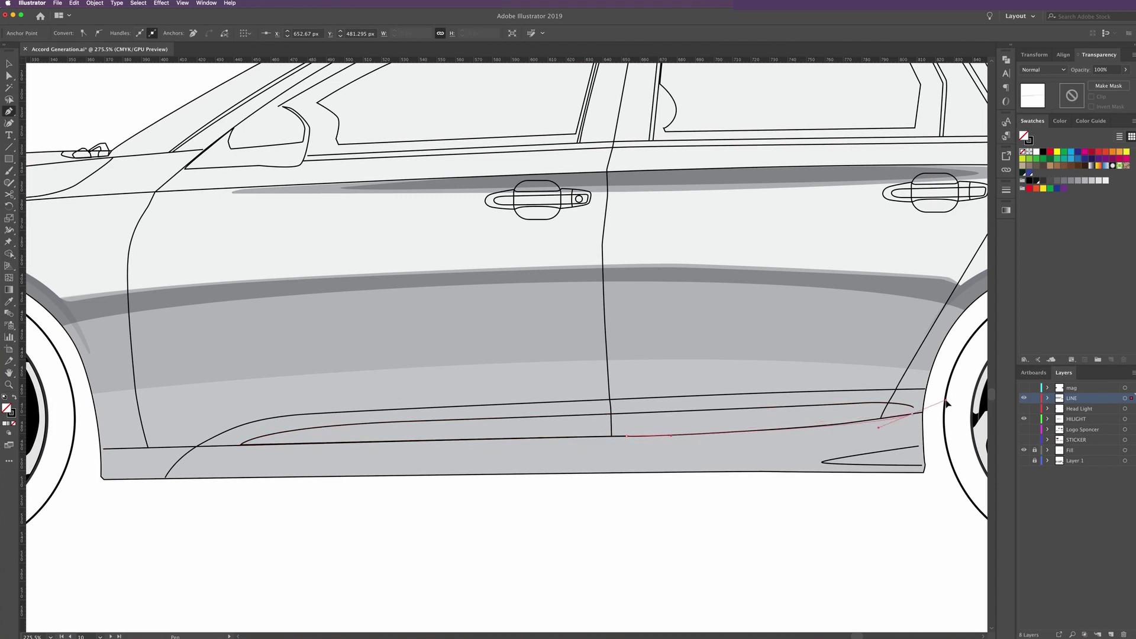
pyautogui.click(915, 409)
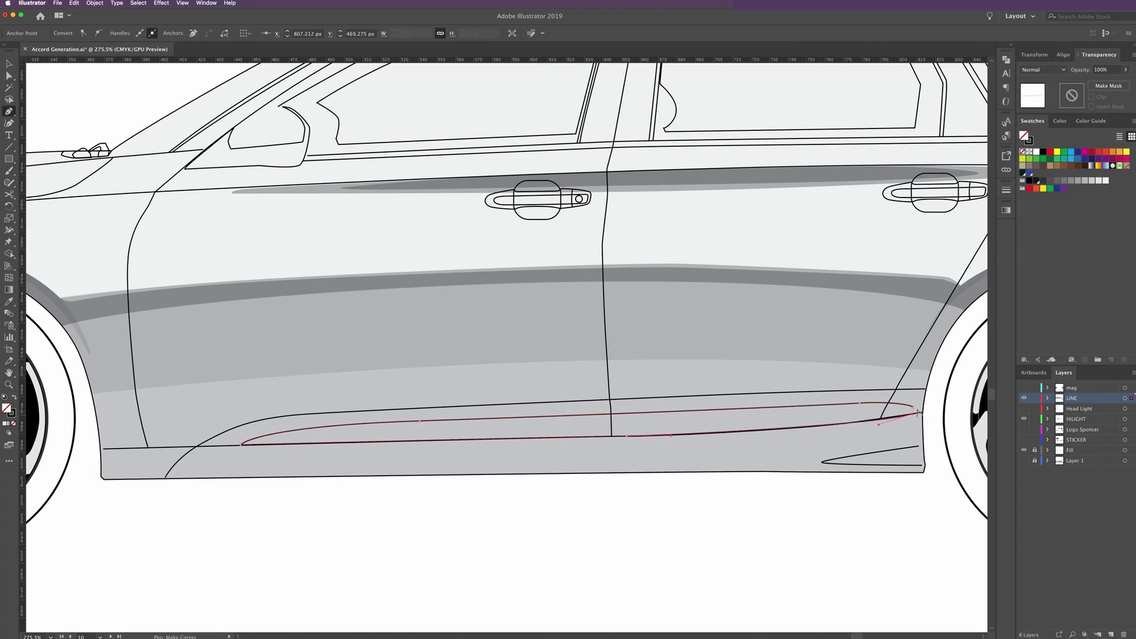
pyautogui.hotkey('ctrl', 'shift', 'a')
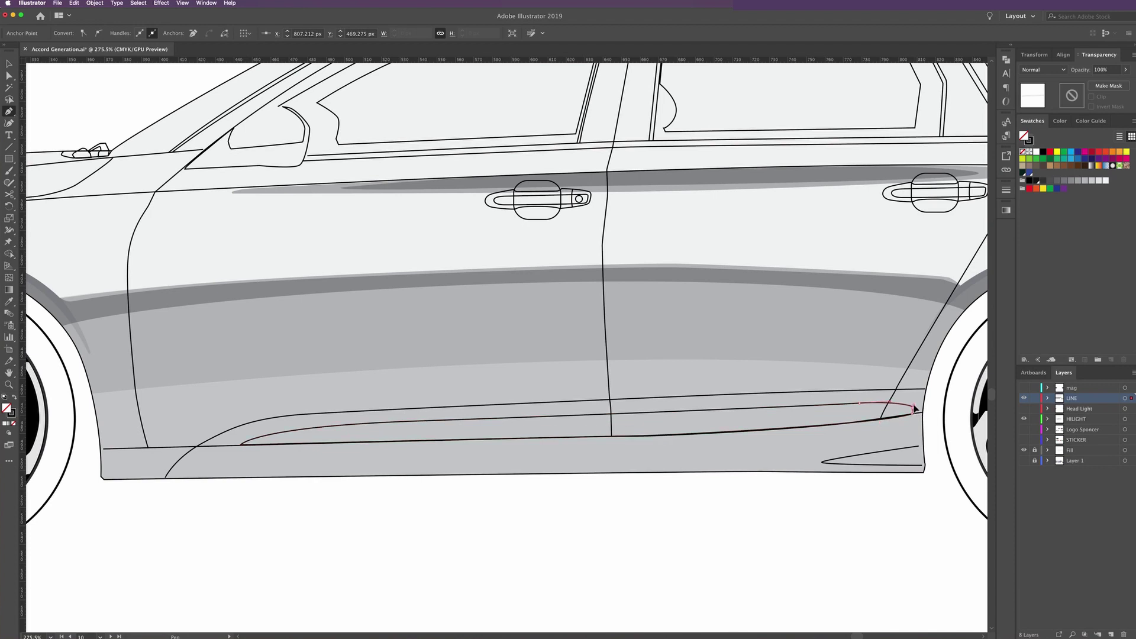
pyautogui.click(914, 408)
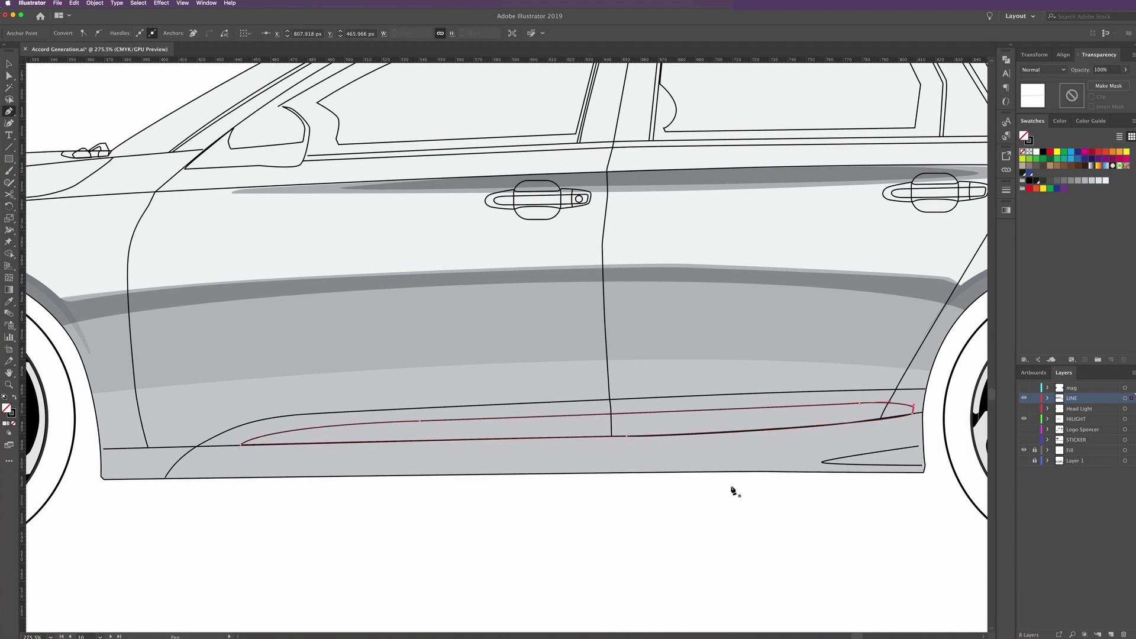
# Pen-draw a line along the sill's bottom edge from the front to the rear end
pyautogui.click(218, 467)
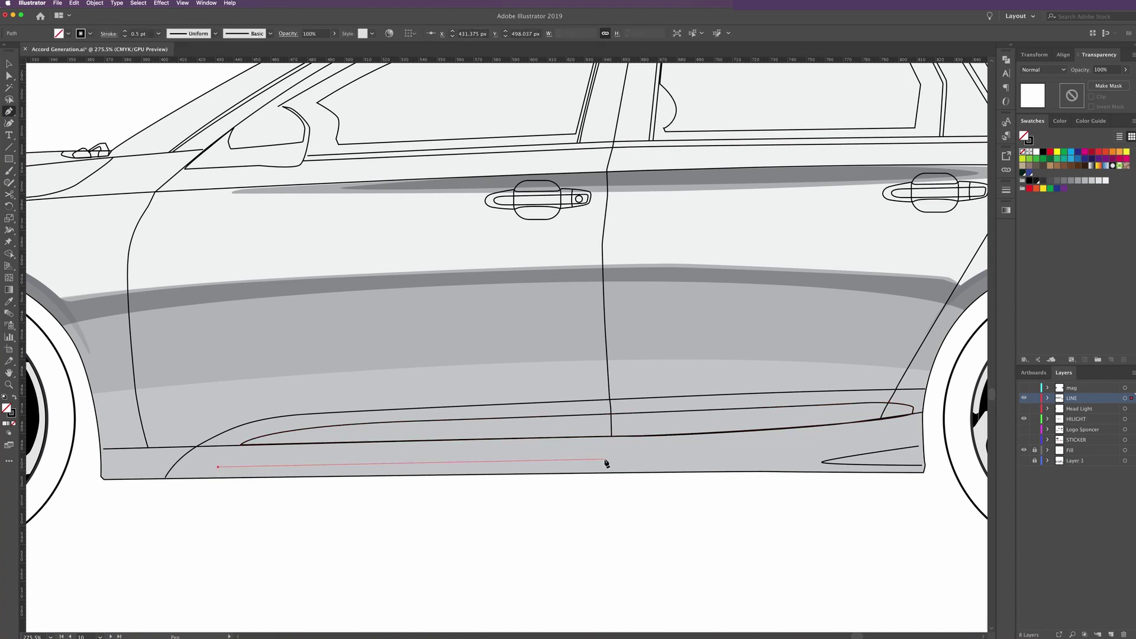
pyautogui.click(604, 459)
pyautogui.click(735, 457)
pyautogui.hotkey('ctrl', 'z')
pyautogui.click(612, 460)
pyautogui.click(693, 455)
pyautogui.hotkey('ctrl', 'z')
pyautogui.click(761, 459)
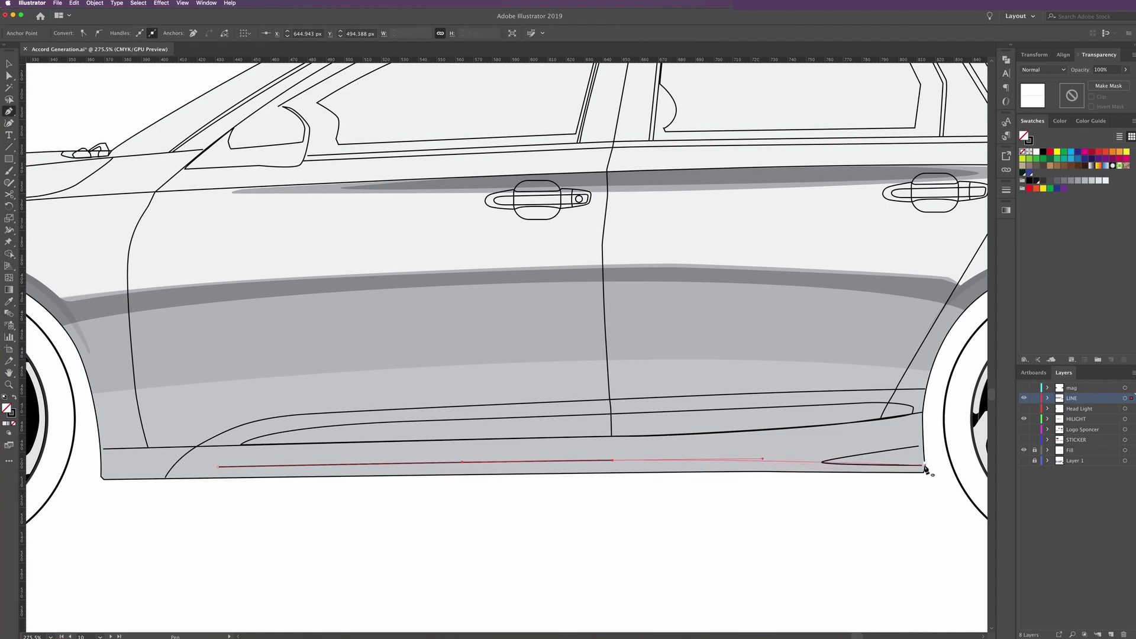
pyautogui.click(926, 468)
pyautogui.click(926, 467)
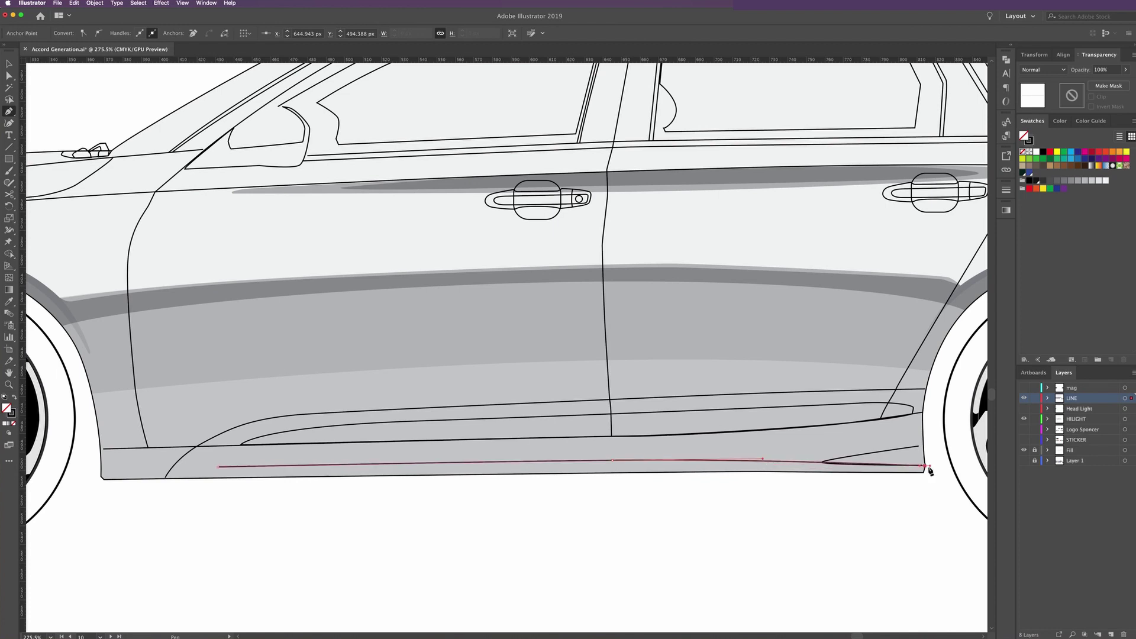
pyautogui.click(924, 468)
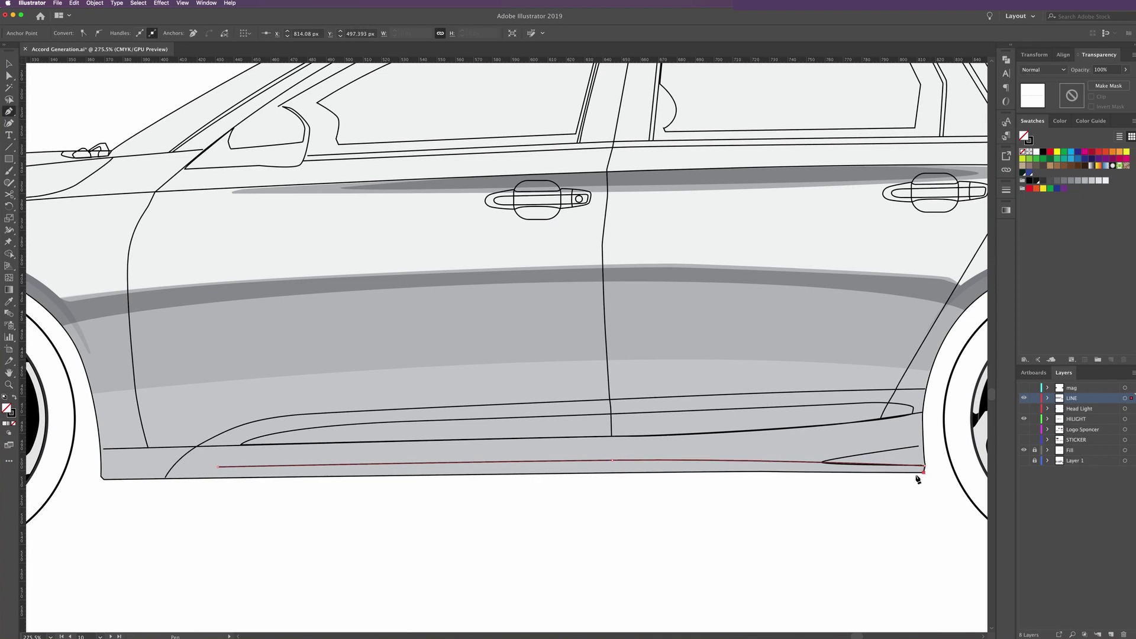
# Close the thin band at the sill's front corner and move it onto the HILIGHT layer
pyautogui.keyDown('super'); pyautogui.click(615, 476); pyautogui.keyUp('super')
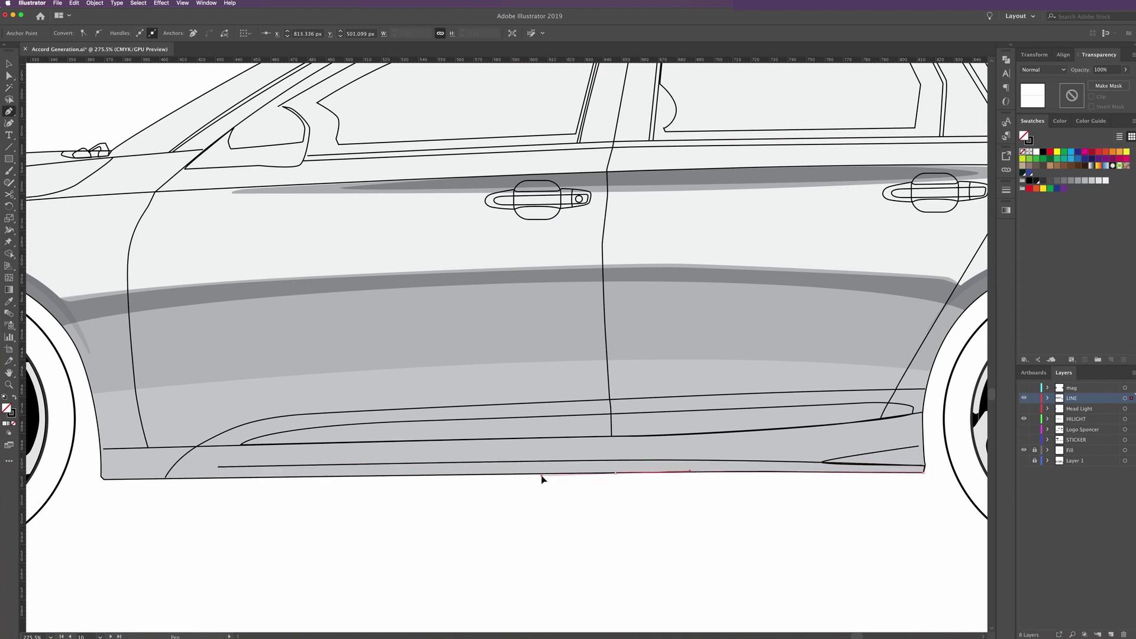
pyautogui.keyDown('super'); pyautogui.click(539, 476); pyautogui.keyUp('super')
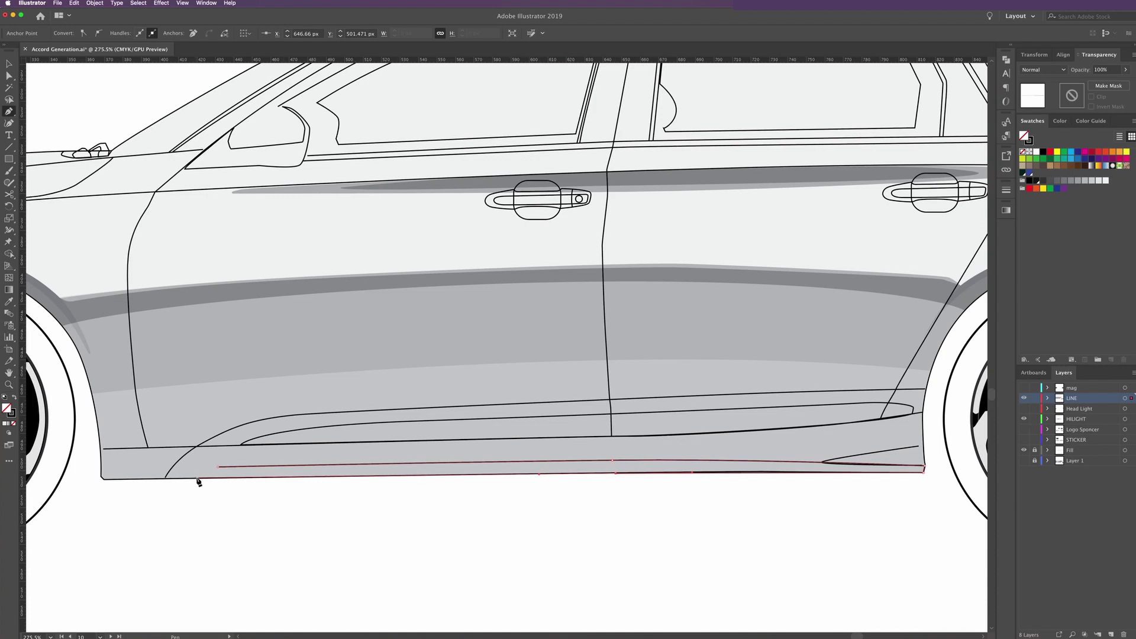
pyautogui.click(166, 479)
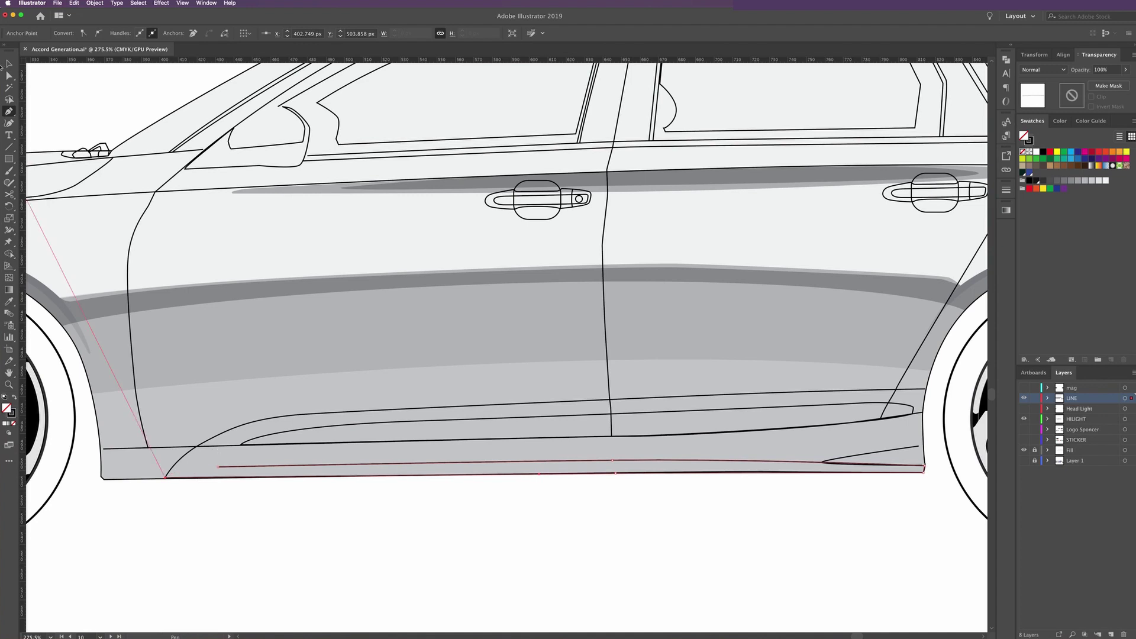
pyautogui.press('a')
pyautogui.moveTo(1132, 398); pyautogui.dragTo(1131, 420)
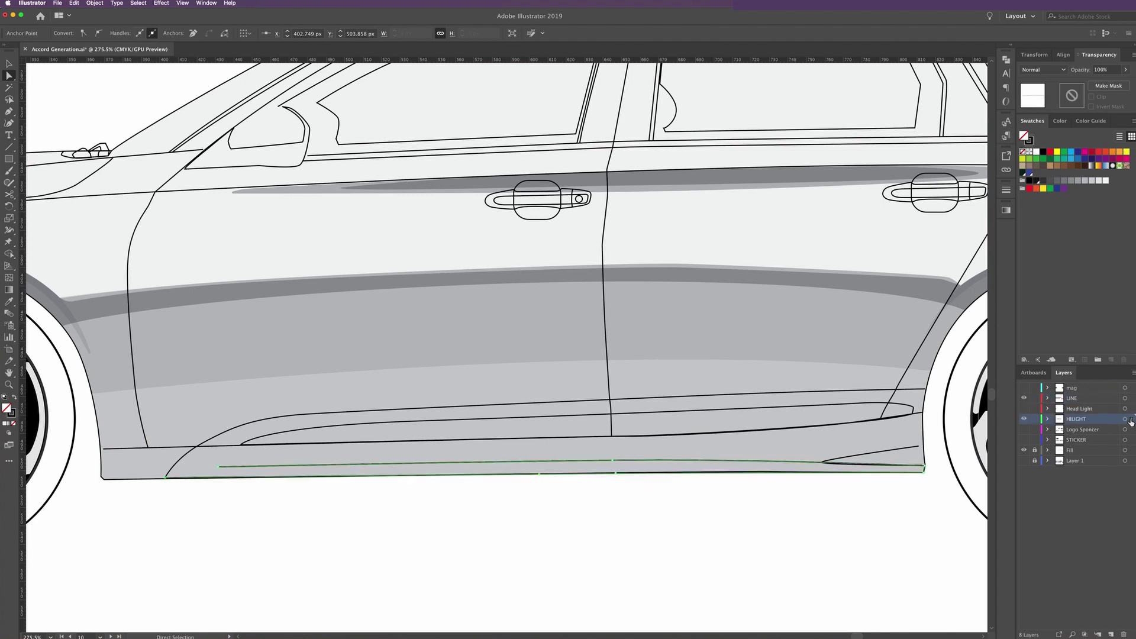
# Resume the sill band path from its left end with an anchor near the sill's front
pyautogui.keyDown('shift'); pyautogui.click(179, 467); pyautogui.keyUp('shift')
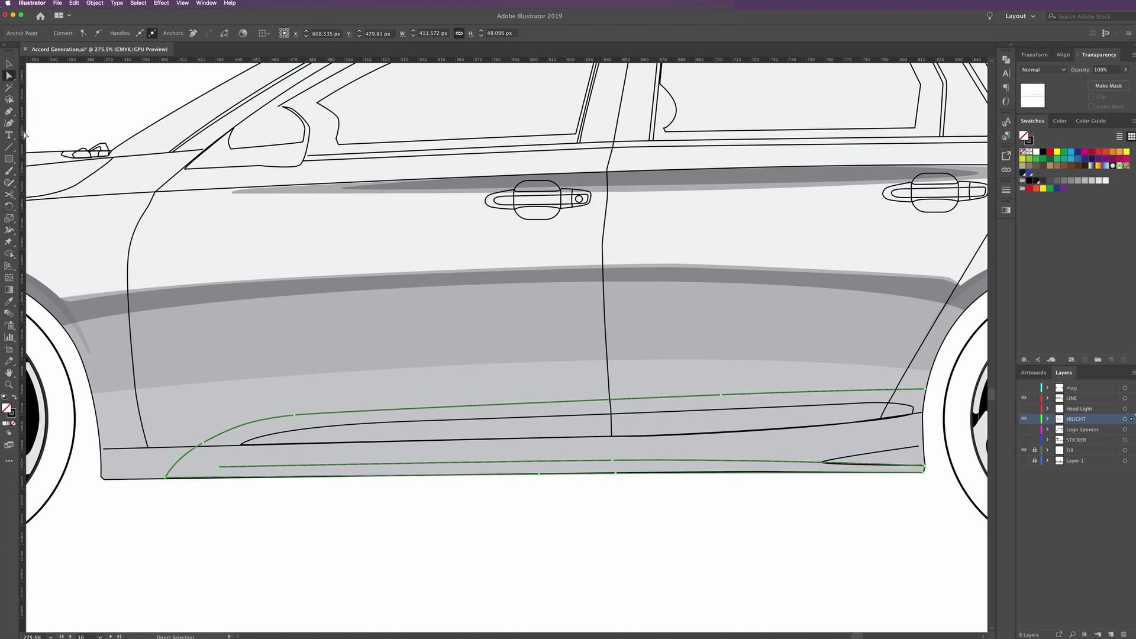
pyautogui.click(9, 110)
pyautogui.click(219, 468)
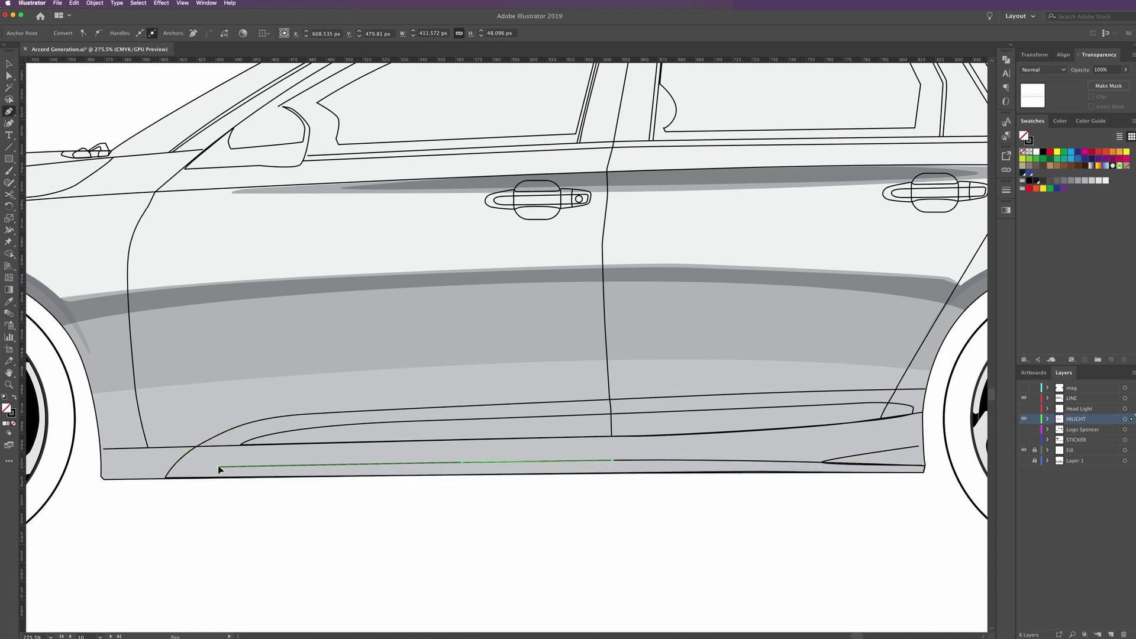
pyautogui.click(219, 467)
pyautogui.click(257, 456)
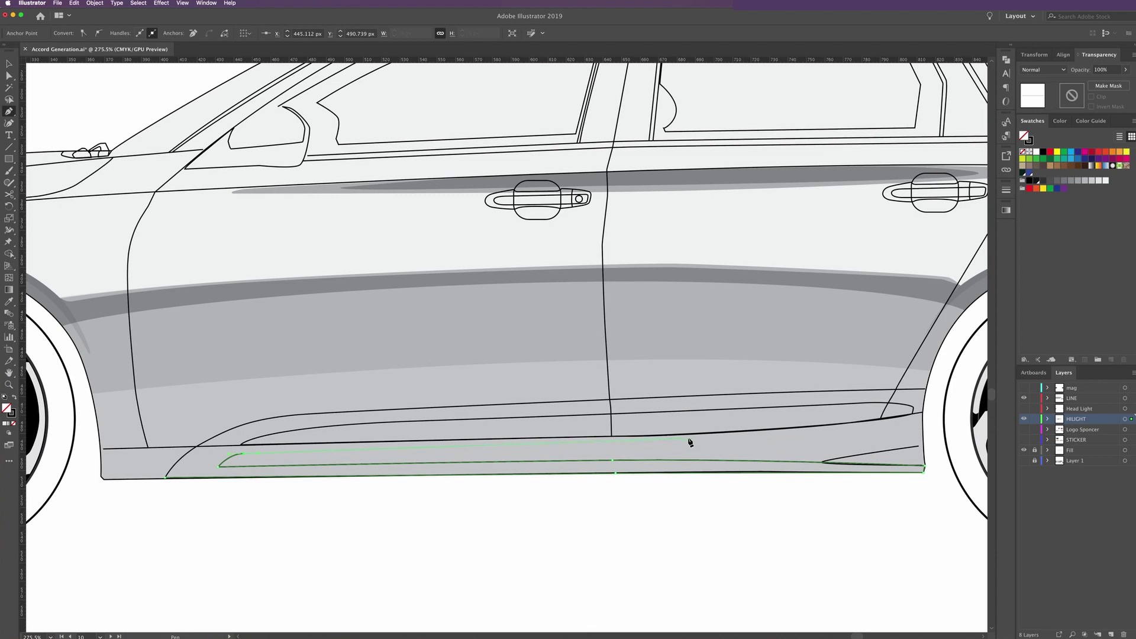
# Extend the highlight path along the sill's curved bottom edge to its right end
pyautogui.keyDown('super'); pyautogui.click(611, 443); pyautogui.keyUp('super')
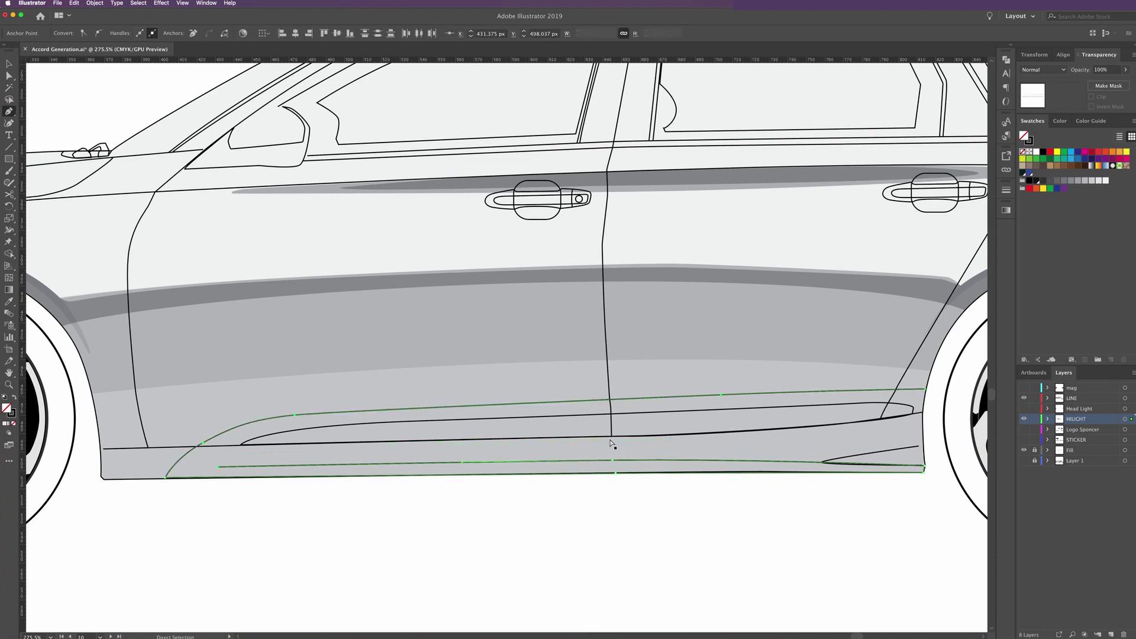
pyautogui.keyDown('super'); pyautogui.click(611, 444); pyautogui.keyUp('super')
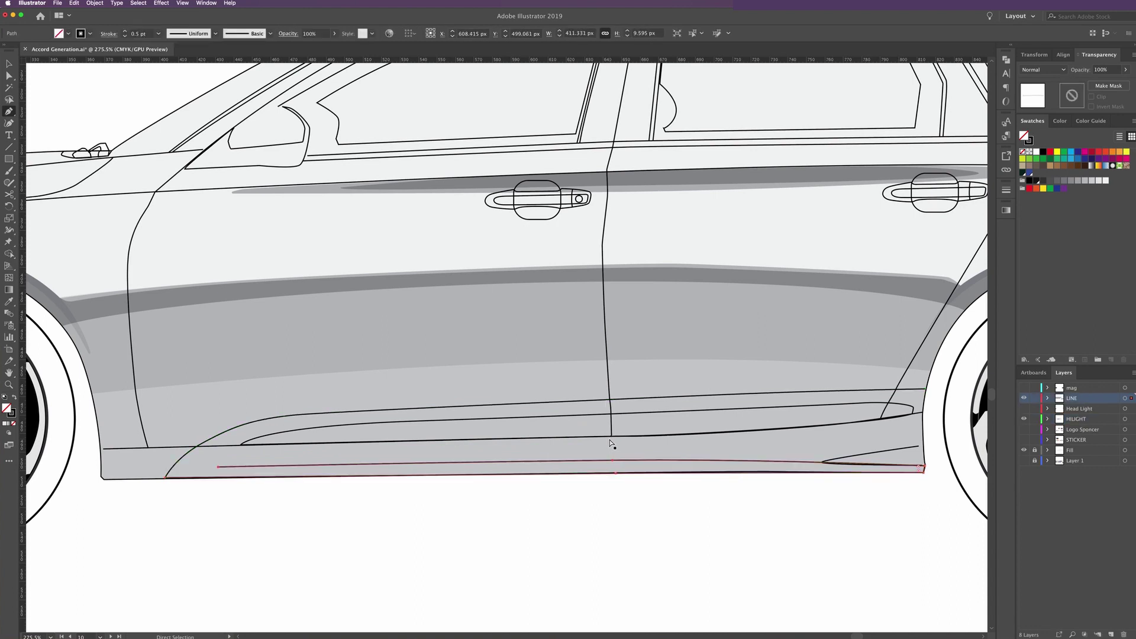
pyautogui.keyDown('super'); pyautogui.click(611, 444); pyautogui.keyUp('super')
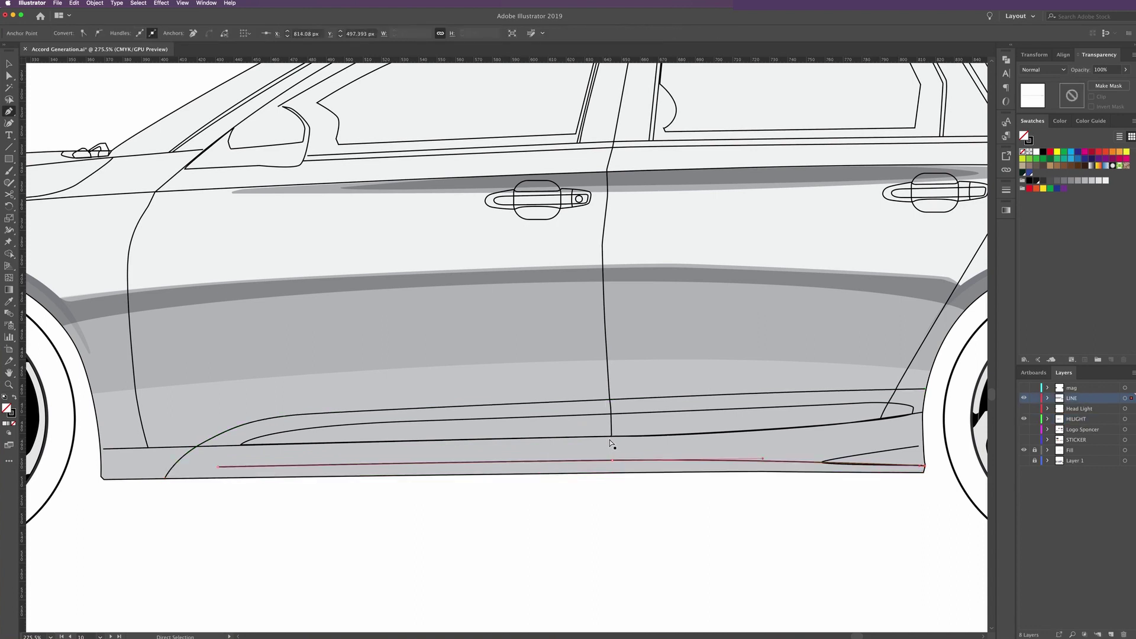
pyautogui.moveTo(612, 460); pyautogui.dragTo(762, 458)
pyautogui.press('super+z')
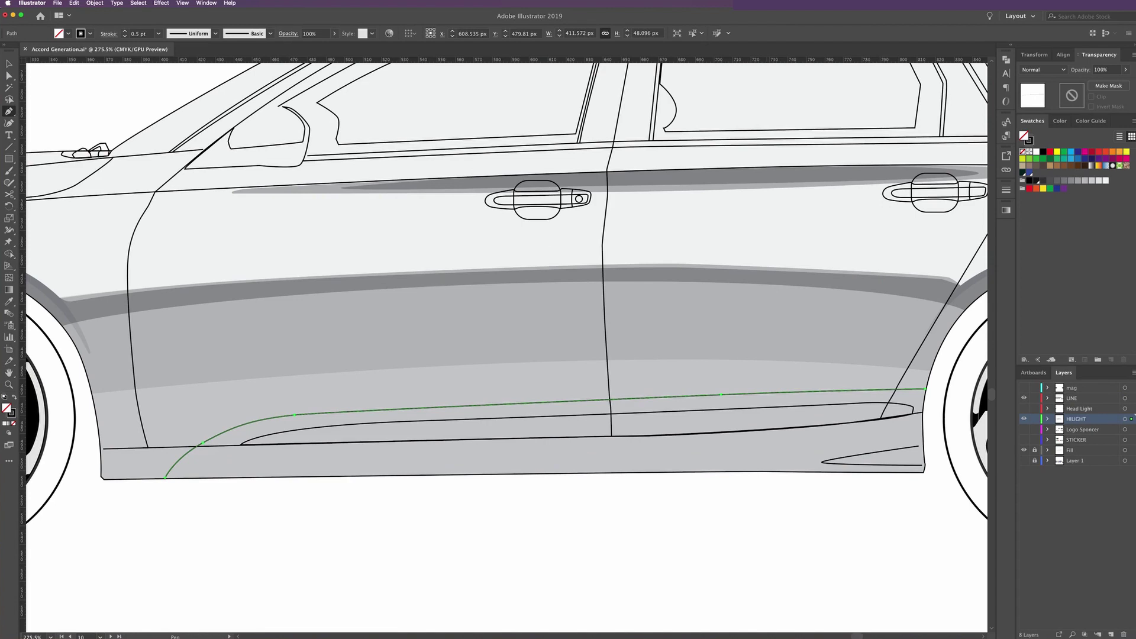
pyautogui.click(165, 478)
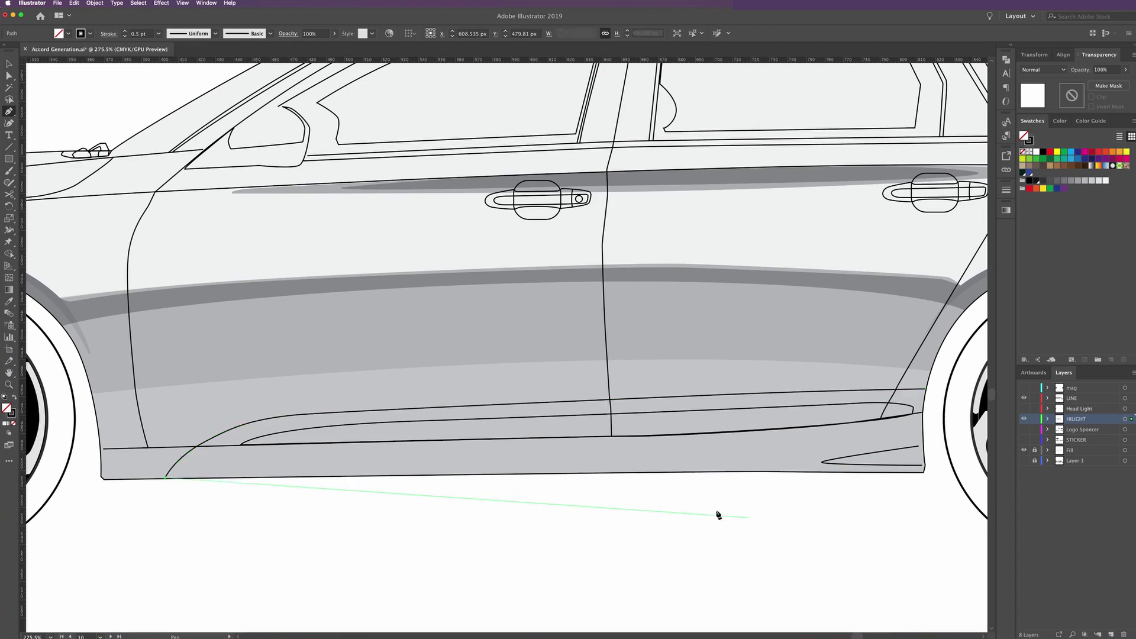
pyautogui.moveTo(626, 473); pyautogui.dragTo(674, 473)
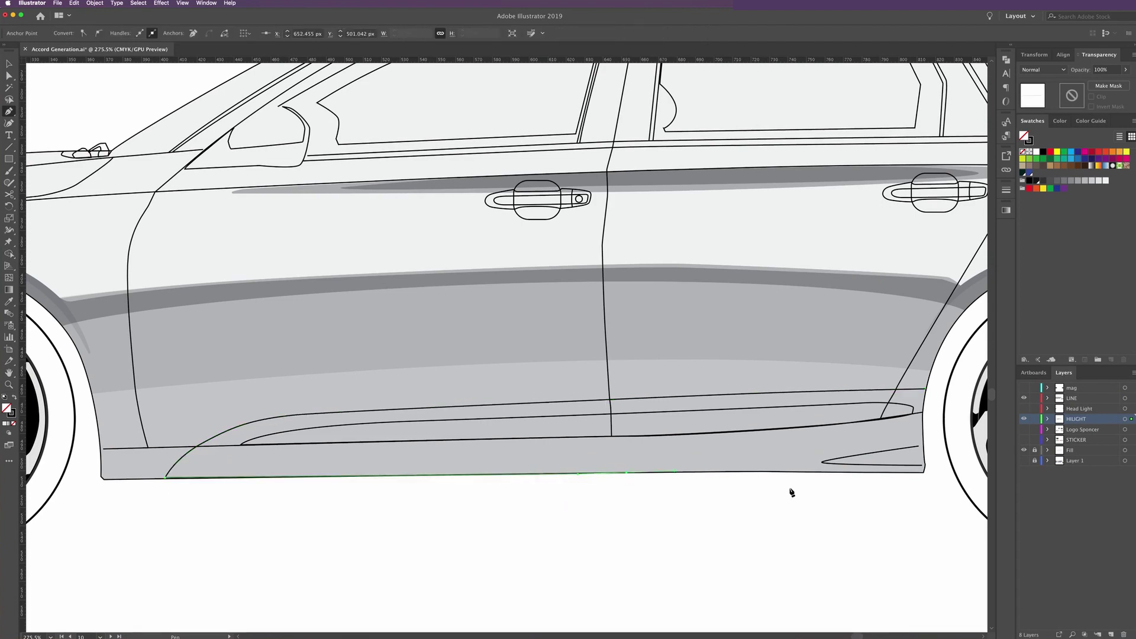
pyautogui.click(923, 465)
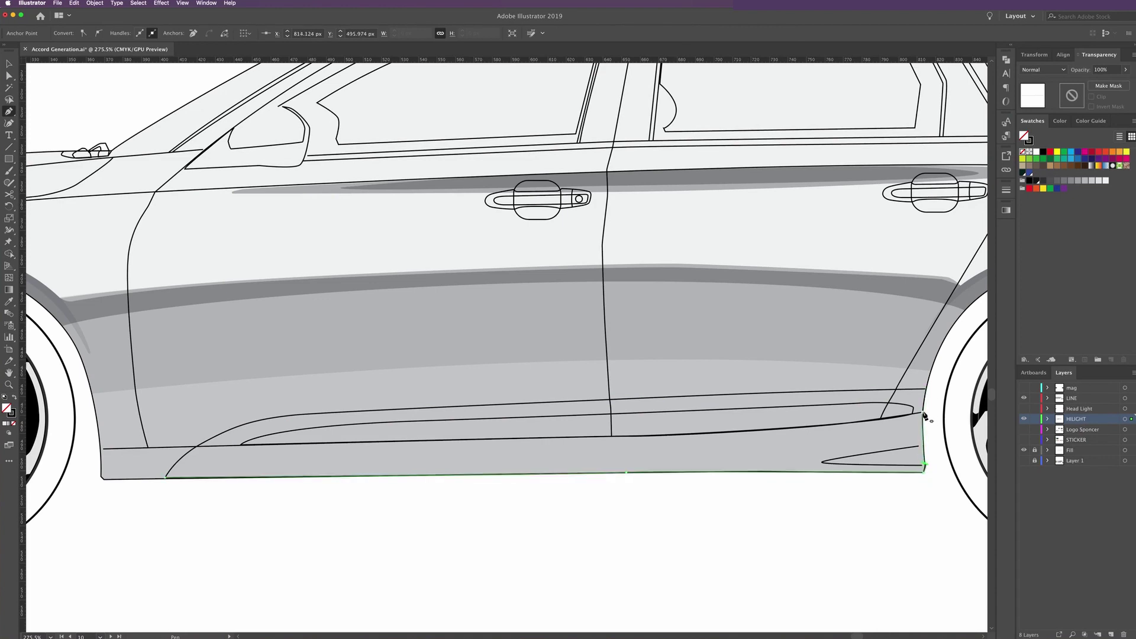
# Move the sill line to HILIGHT, lock LINE, and join the path up to the top sill curve
pyautogui.click(924, 413)
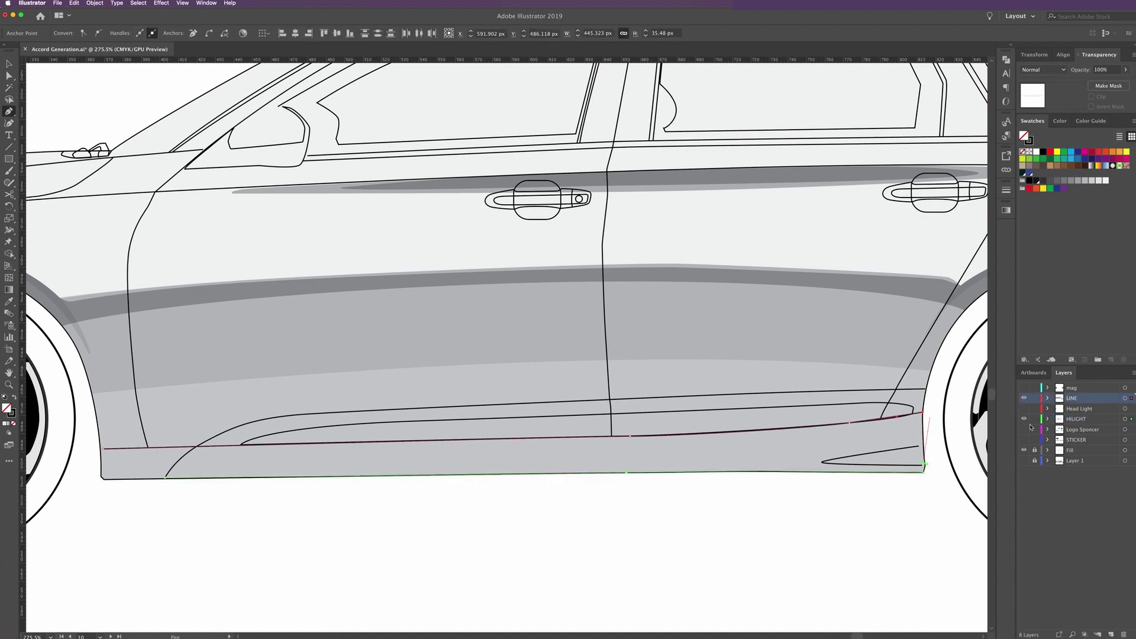
pyautogui.click(1131, 419)
pyautogui.moveTo(1131, 397); pyautogui.dragTo(1131, 418)
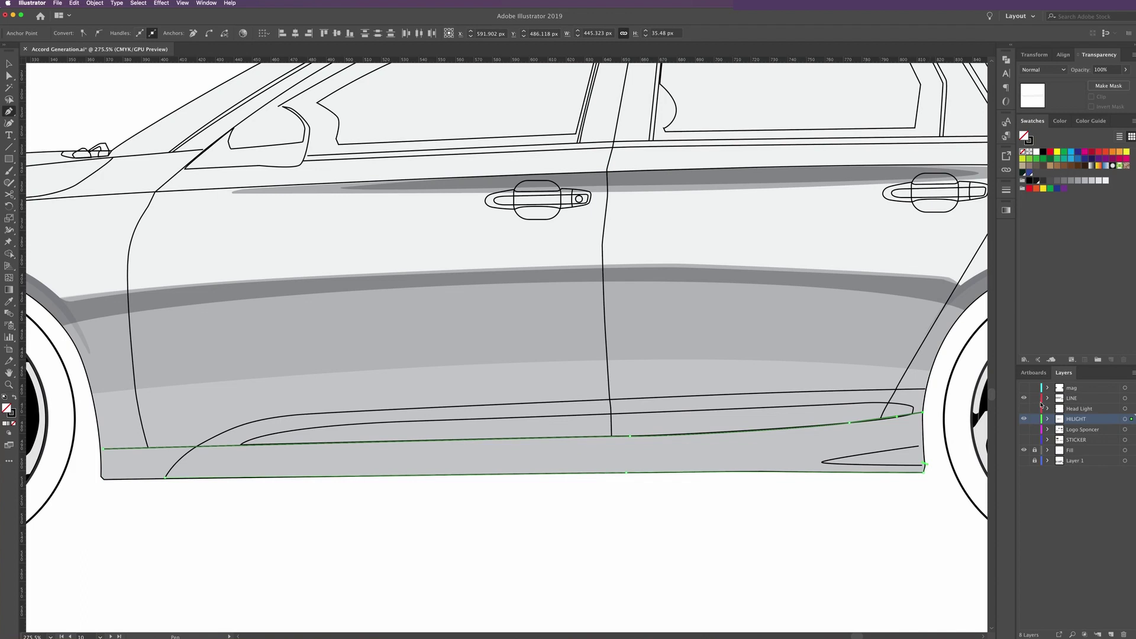
pyautogui.click(1034, 398)
pyautogui.click(925, 390)
pyautogui.click(925, 390)
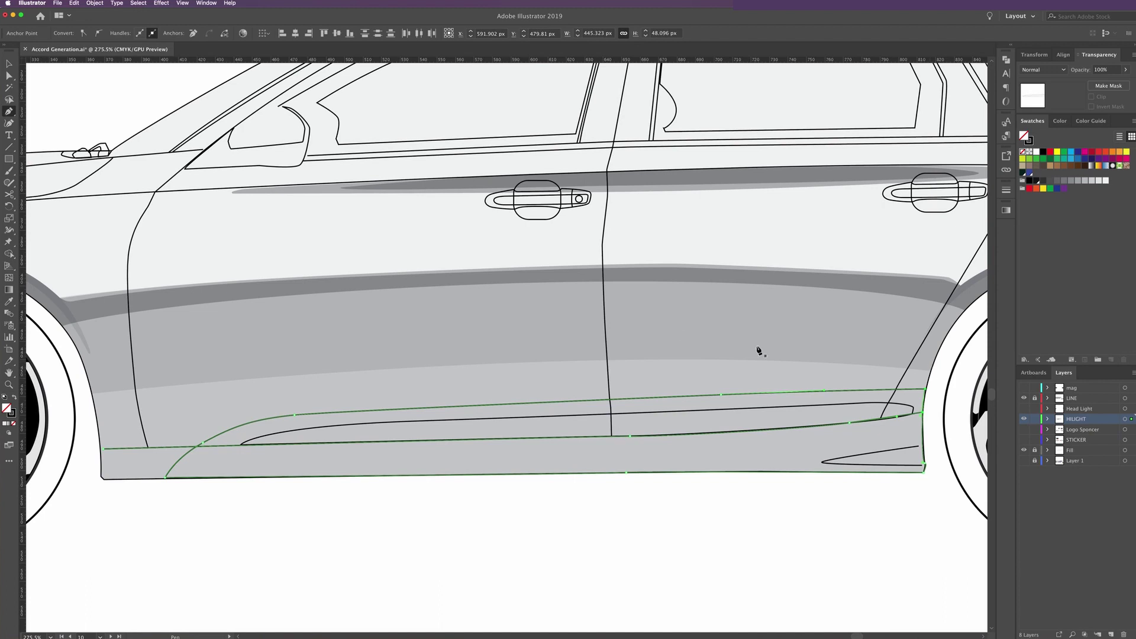
# Move the bottom sill path back onto the LINE layer
pyautogui.press('v')
pyautogui.click(127, 417)
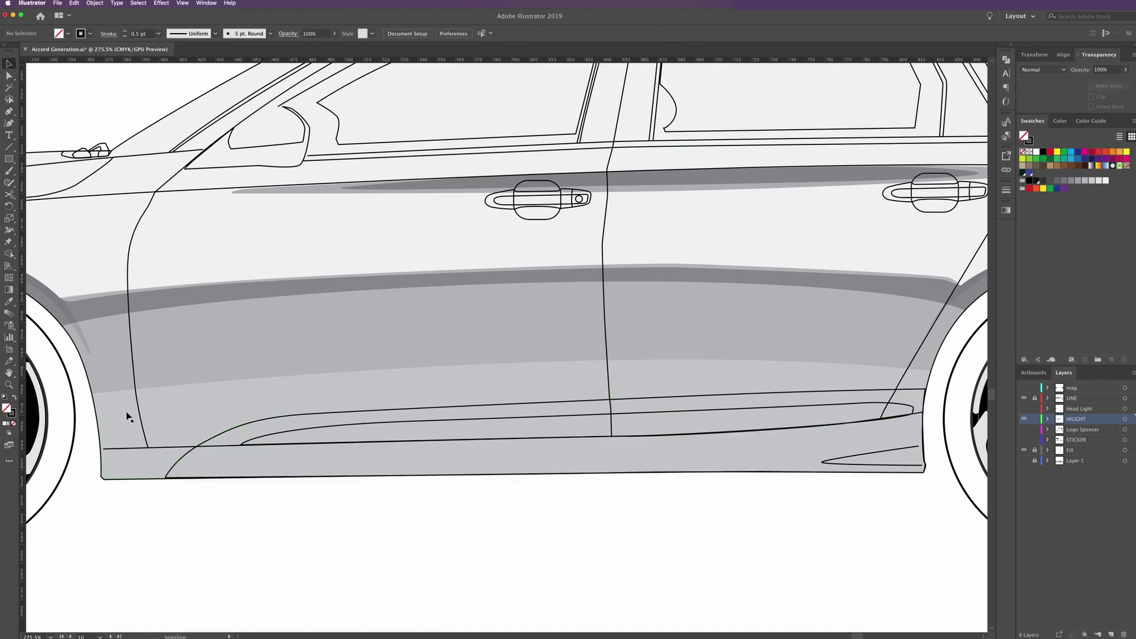
pyautogui.click(123, 448)
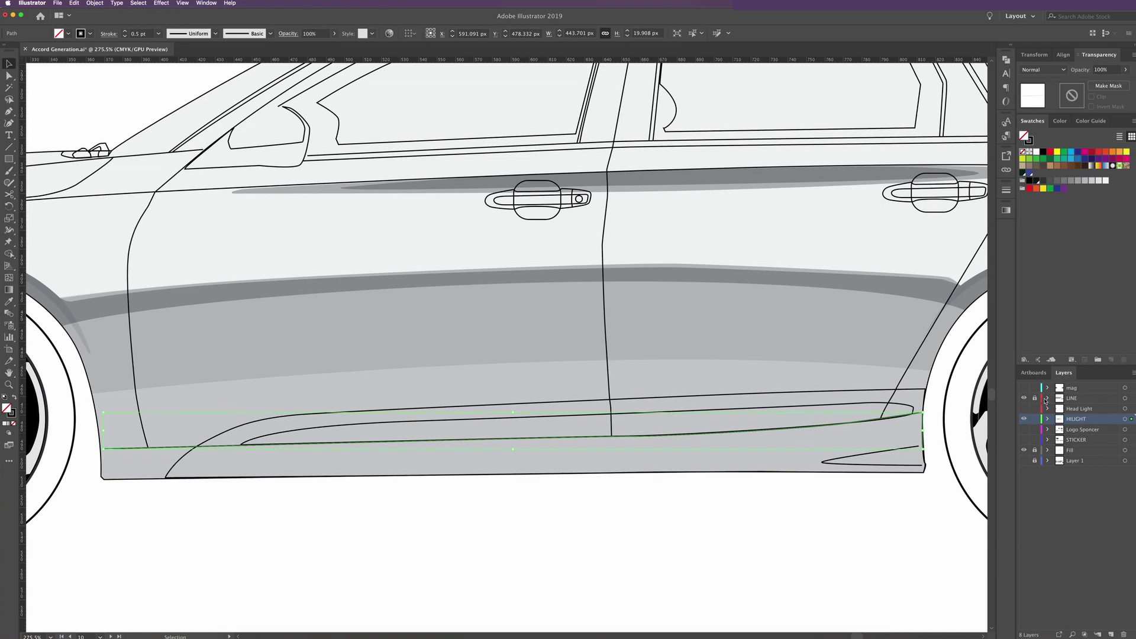
pyautogui.moveTo(1131, 421); pyautogui.dragTo(1131, 400)
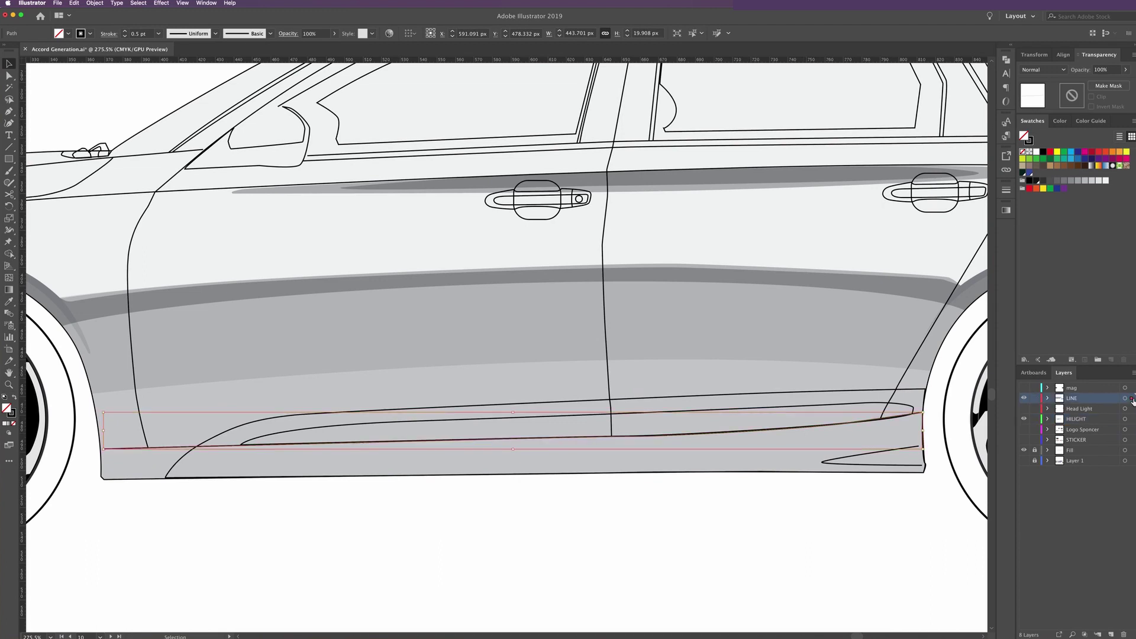
# Eyedropper the lower-body grey Multiply shading onto the new sill panel outline
pyautogui.click(1035, 398)
pyautogui.click(865, 408)
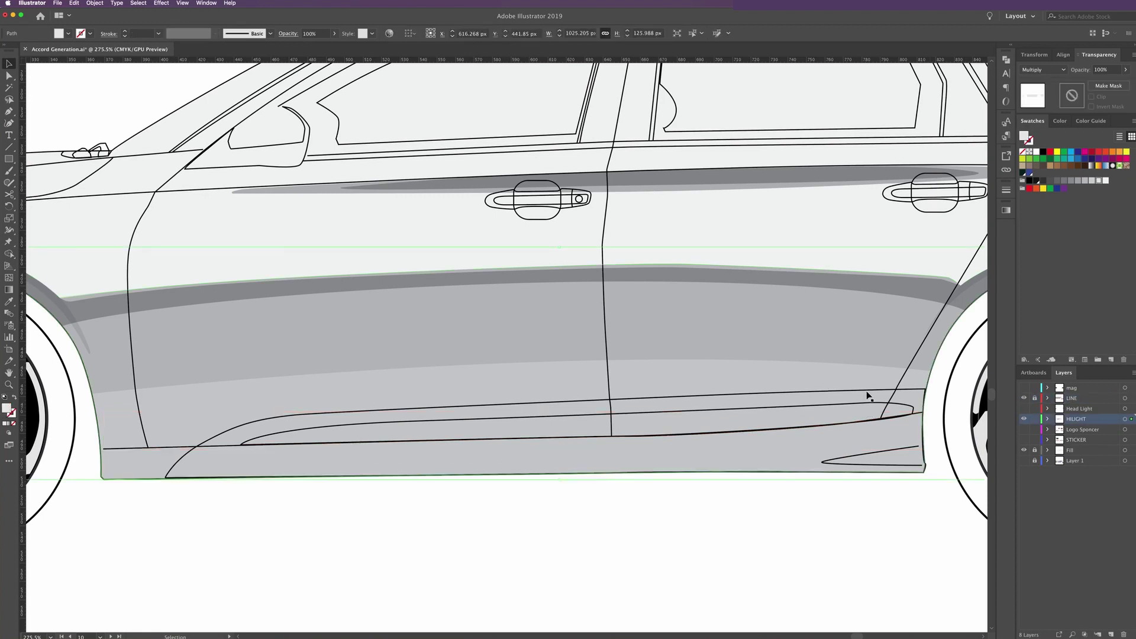
pyautogui.click(869, 394)
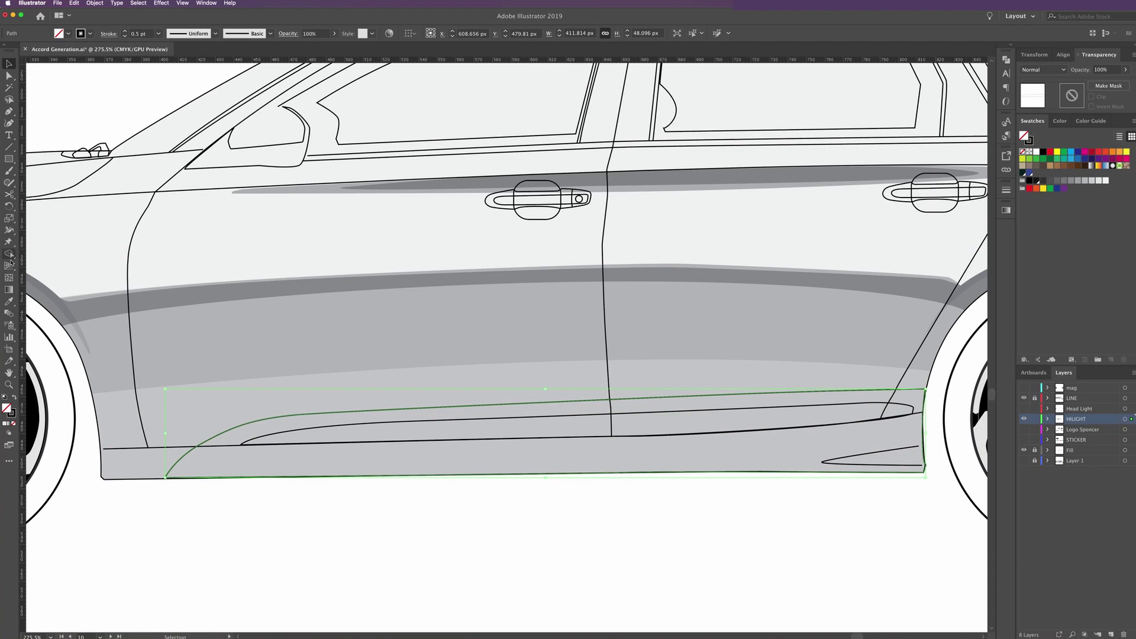
pyautogui.click(8, 304)
pyautogui.click(99, 307)
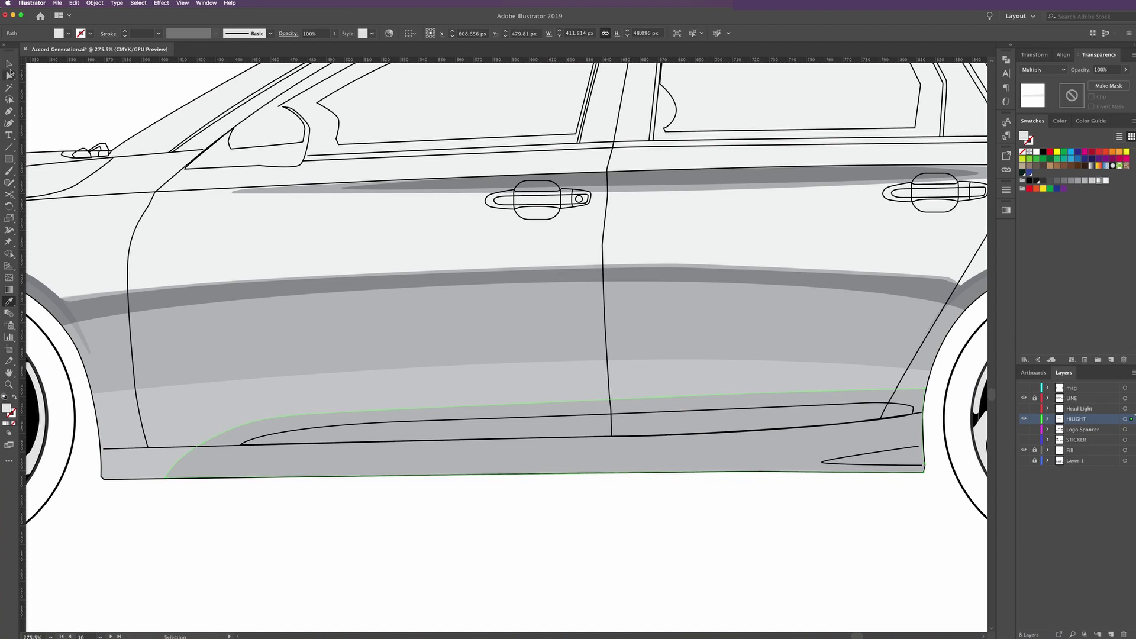
pyautogui.click(8, 65)
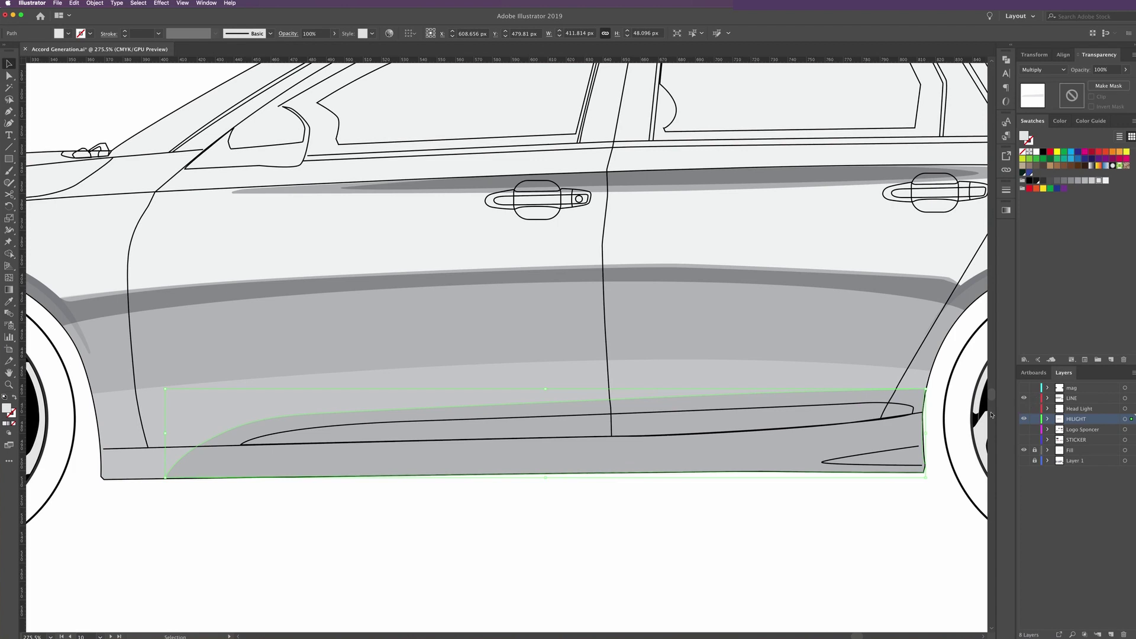
# Move the lens-shaped line to HILIGHT and subtract it from the sill shading with Minus Front
pyautogui.click(909, 408)
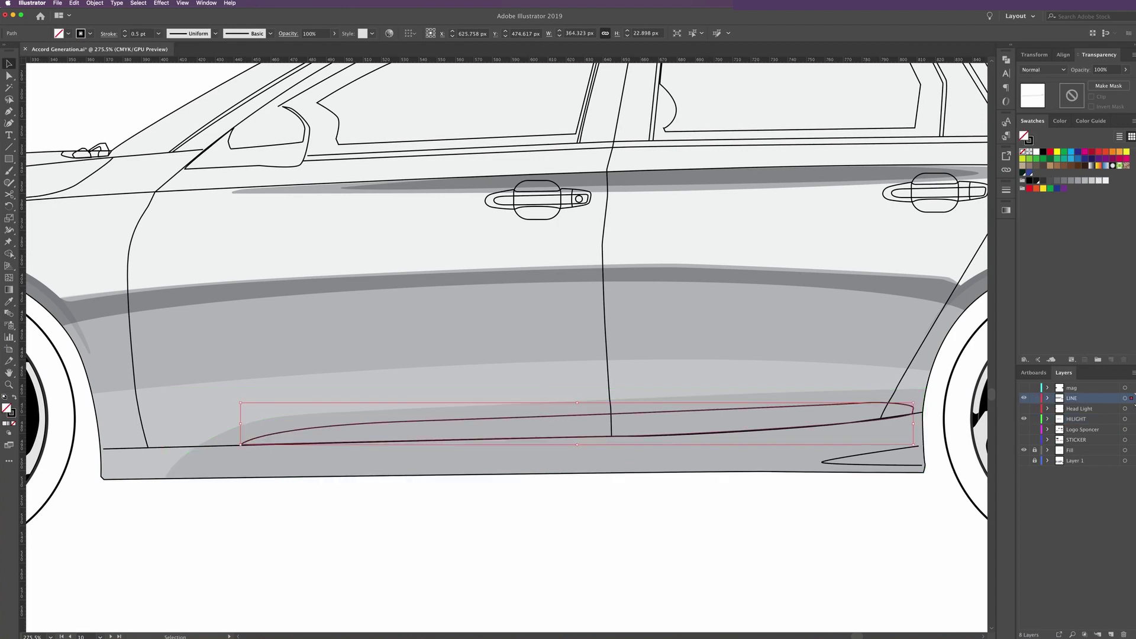
pyautogui.moveTo(1131, 399); pyautogui.dragTo(1131, 420)
pyautogui.click(1034, 398)
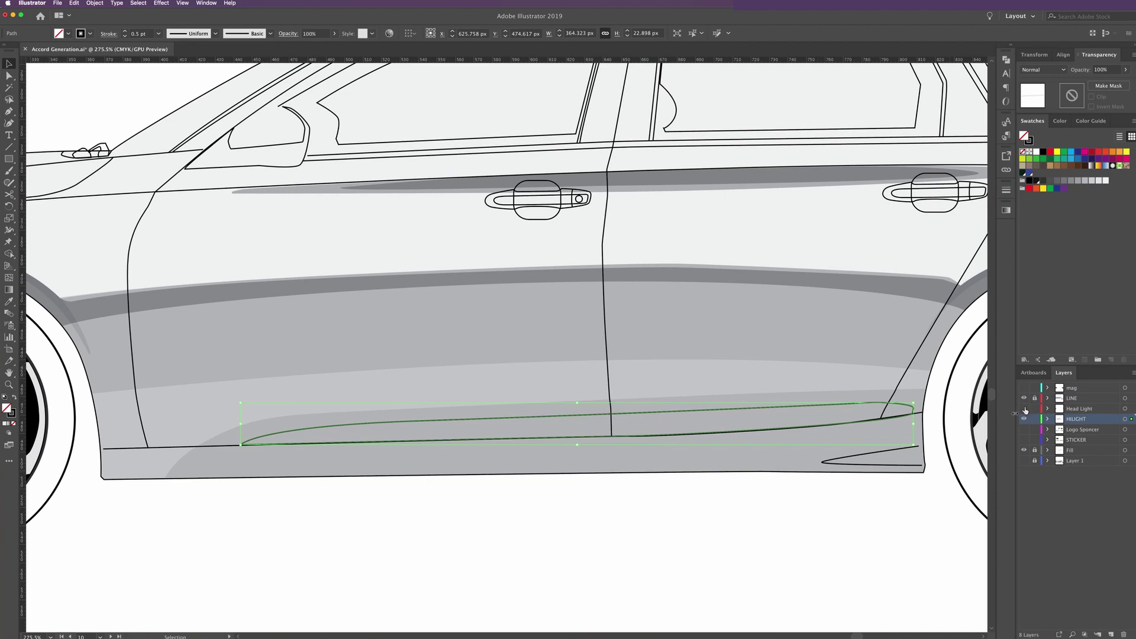
pyautogui.keyDown('shift'); pyautogui.click(817, 419); pyautogui.keyUp('shift')
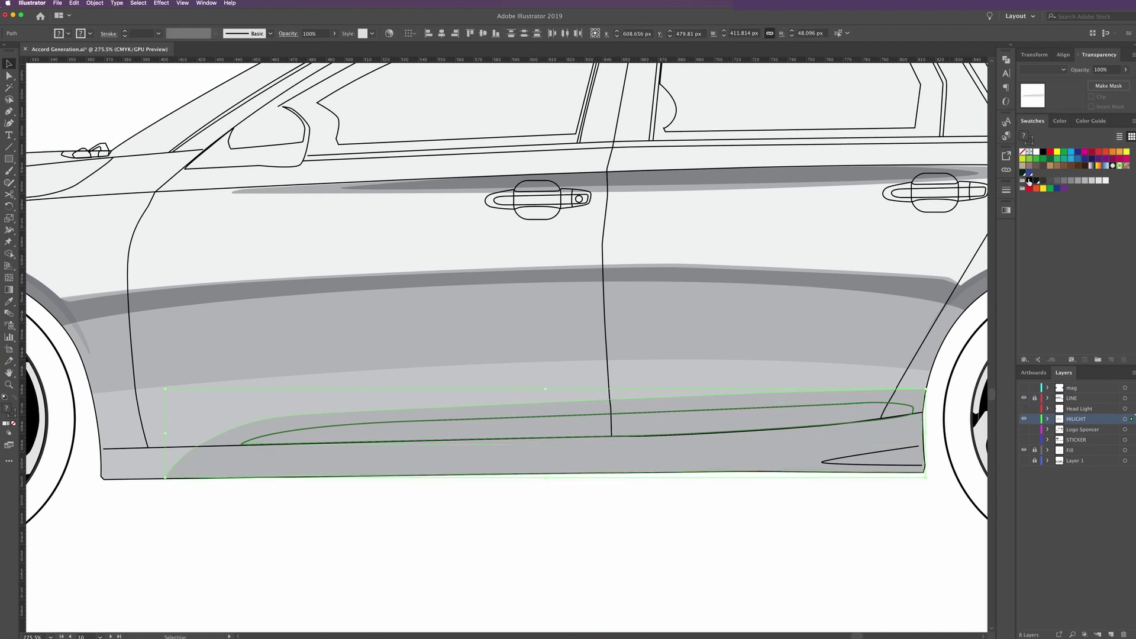
pyautogui.click(1006, 60)
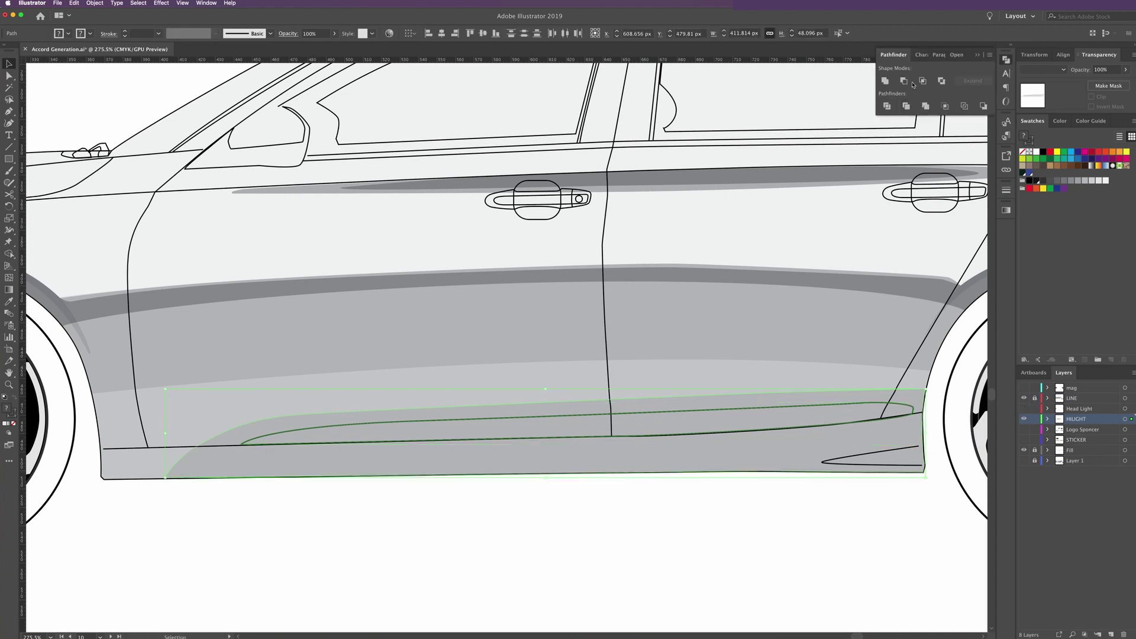
pyautogui.click(904, 81)
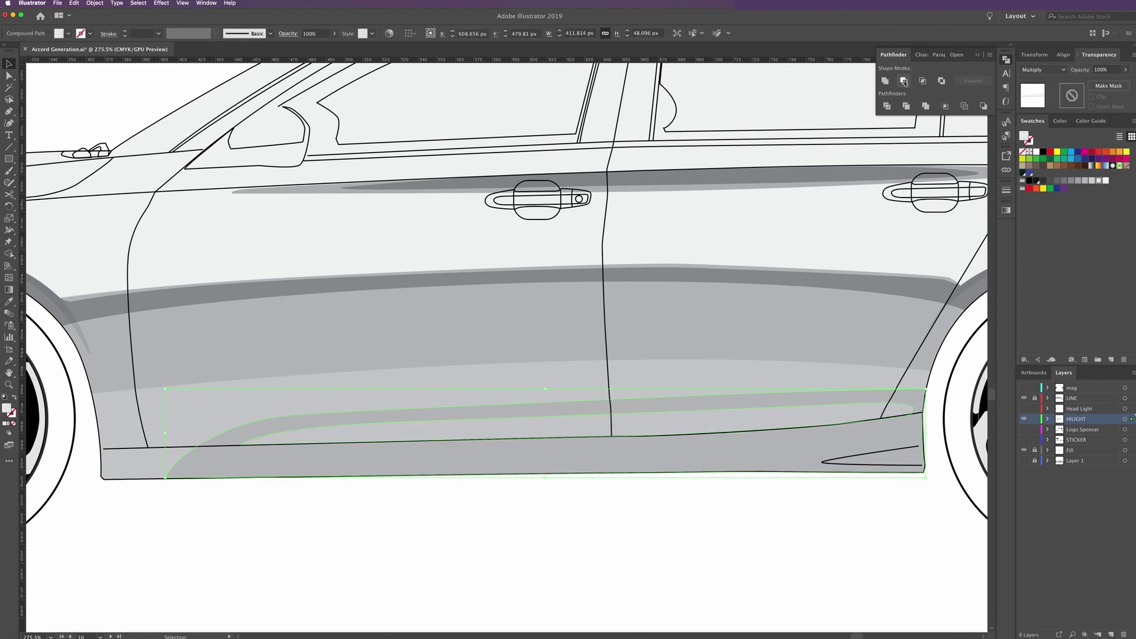
pyautogui.click(842, 536)
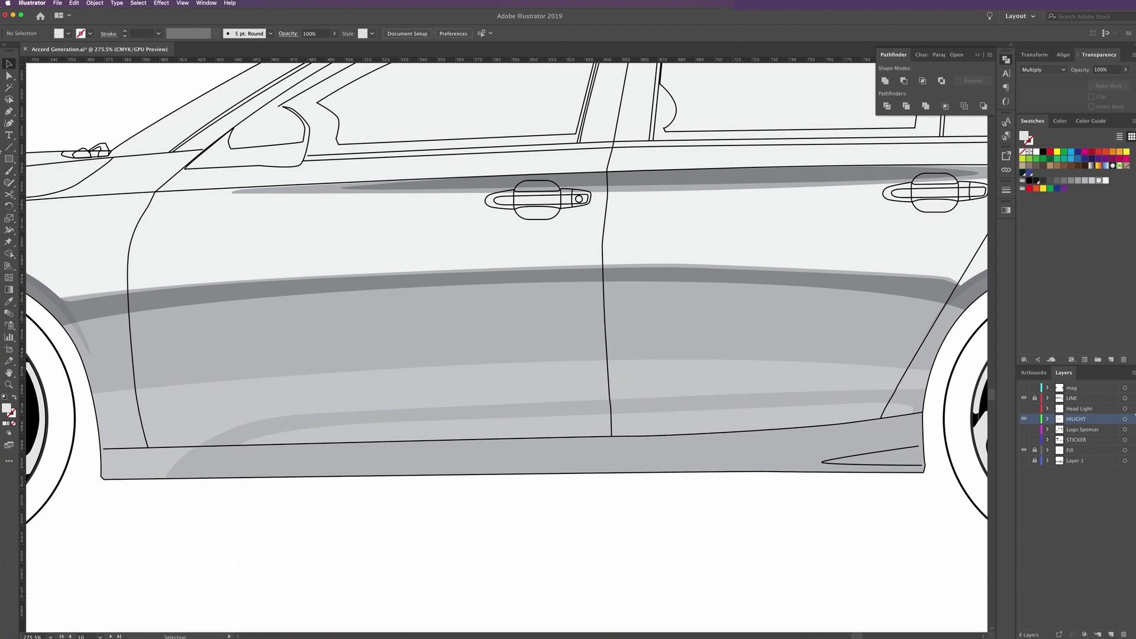
pyautogui.press('p')
# Pen-draw a closed tapered highlight shape at the sill's rear end
pyautogui.click(927, 466)
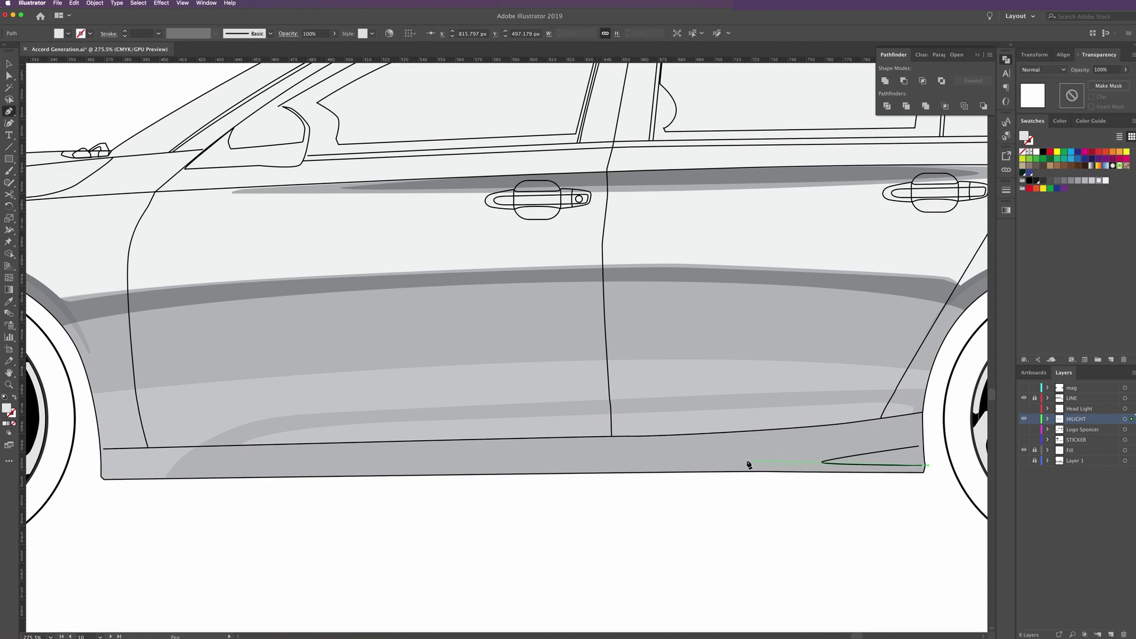
pyautogui.moveTo(739, 461)
pyautogui.mouseDown()
pyautogui.moveTo(783, 459)
pyautogui.moveTo(726, 456)
pyautogui.moveTo(746, 454)
pyautogui.mouseUp()
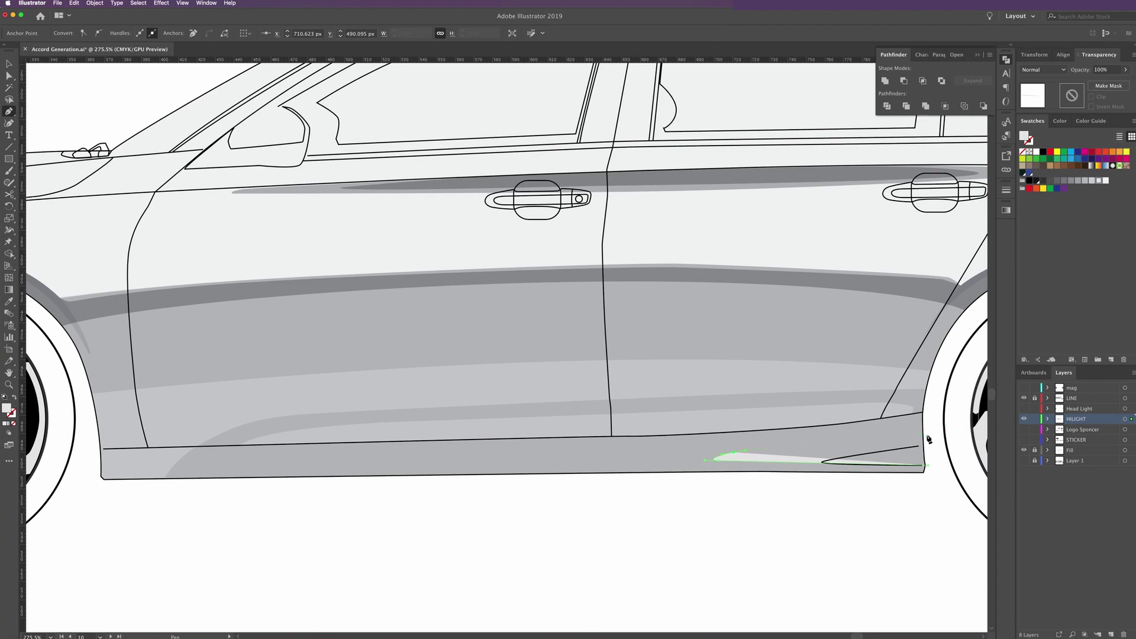
pyautogui.moveTo(927, 436); pyautogui.dragTo(958, 436)
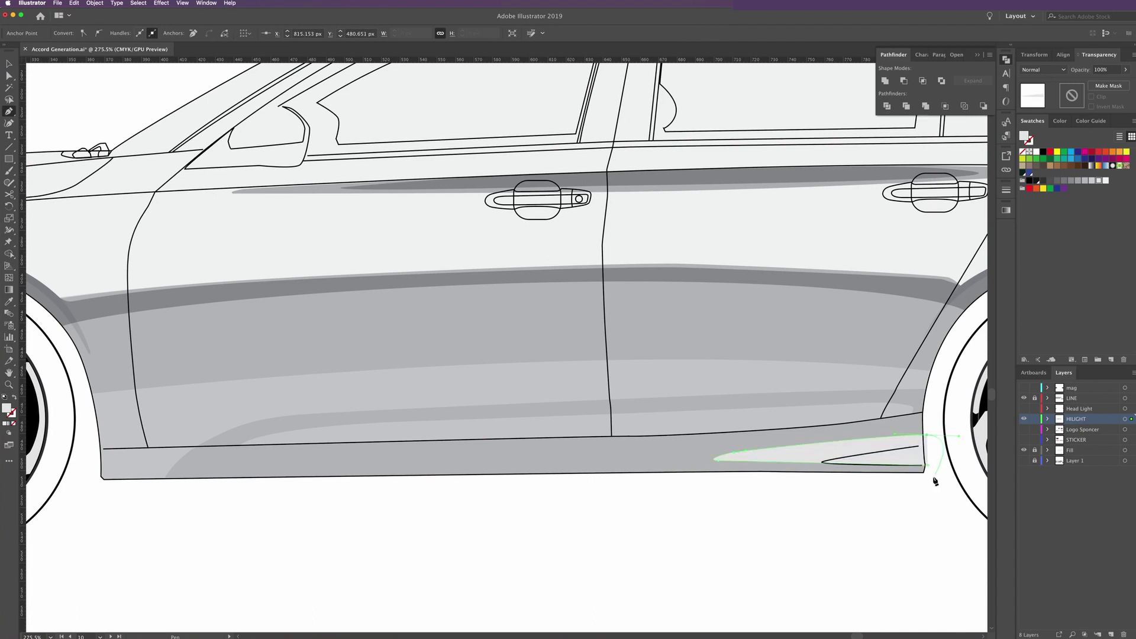
pyautogui.click(927, 437)
pyautogui.click(928, 467)
# Move the sliver line to the HILIGHT layer, lock LINE, and nudge the sliver slightly right
pyautogui.click(17, 69)
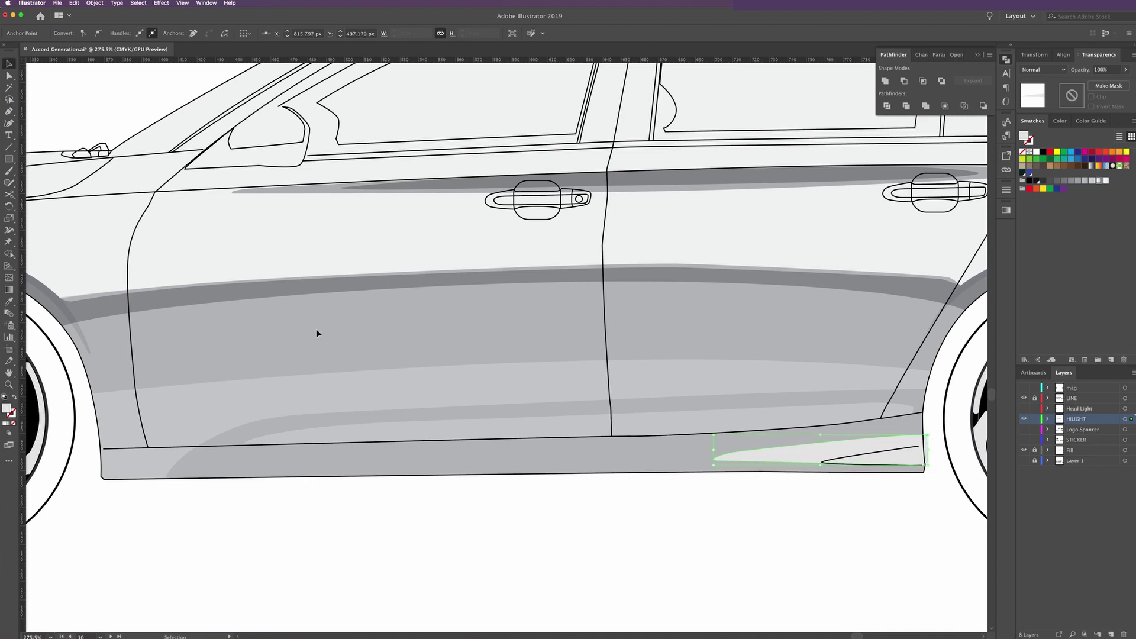
pyautogui.click(899, 453)
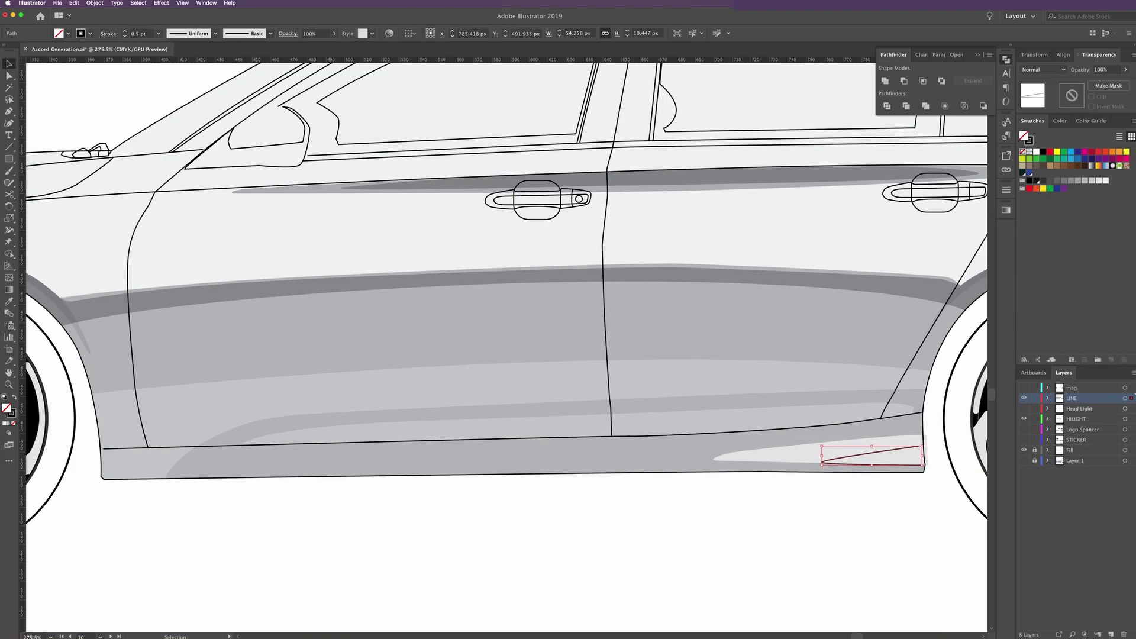
pyautogui.moveTo(1132, 400); pyautogui.dragTo(1132, 418)
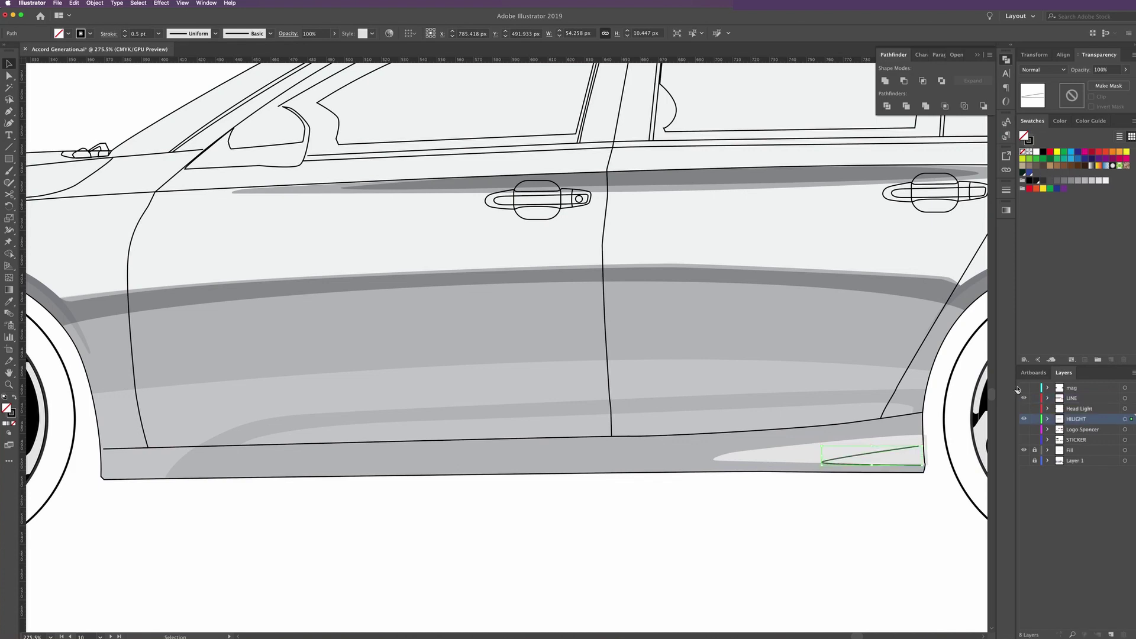
pyautogui.click(1036, 399)
pyautogui.moveTo(857, 459); pyautogui.dragTo(870, 459)
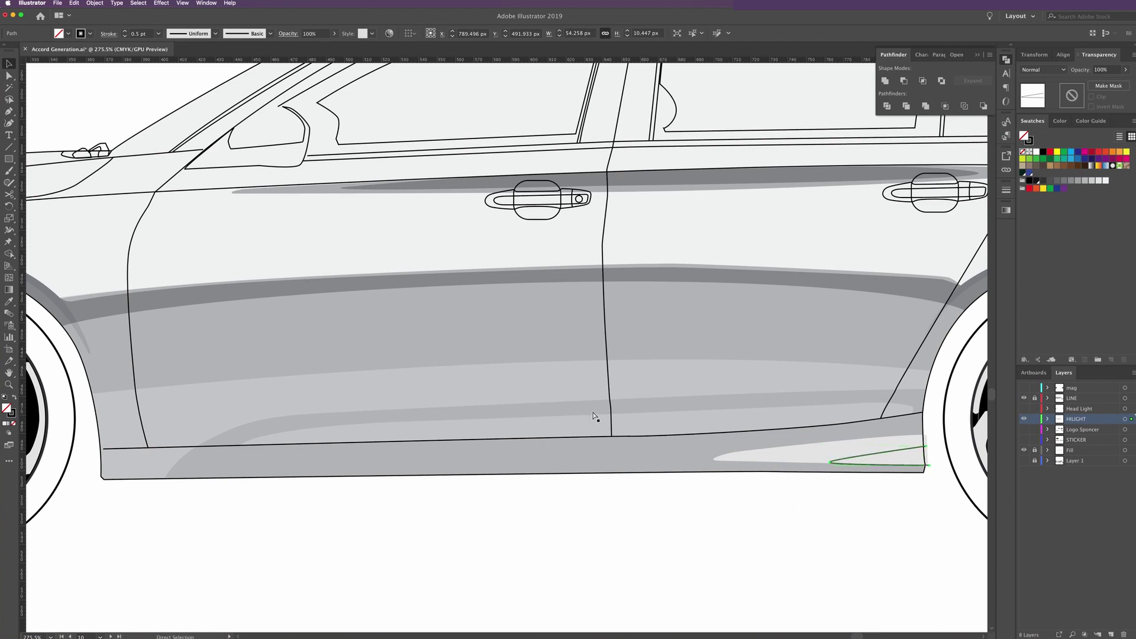
pyautogui.click(796, 519)
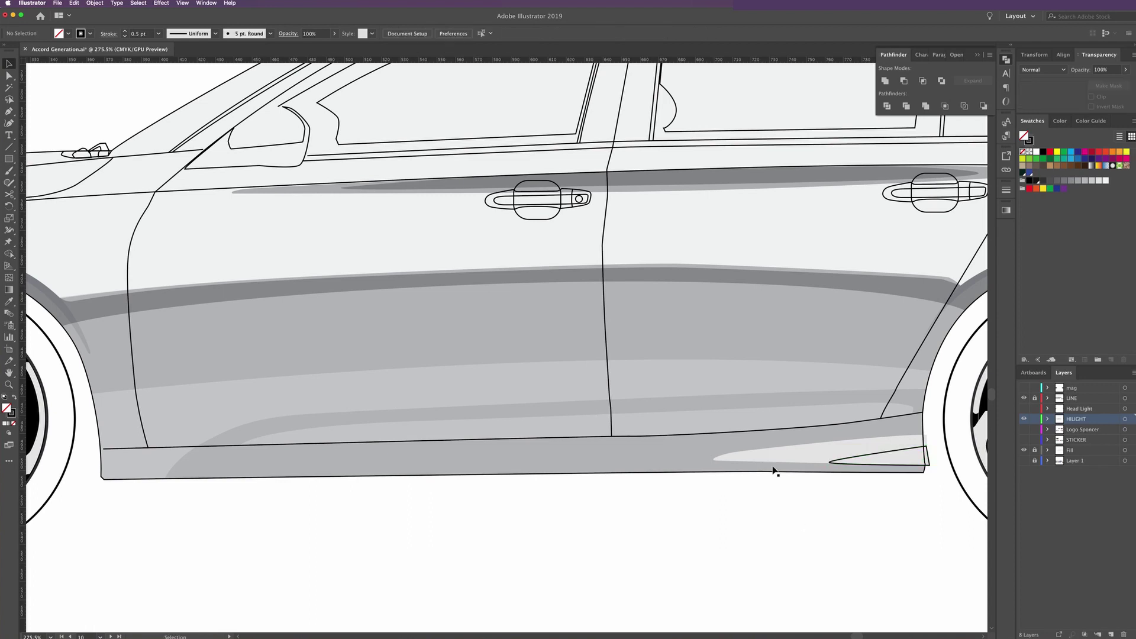
pyautogui.click(773, 461)
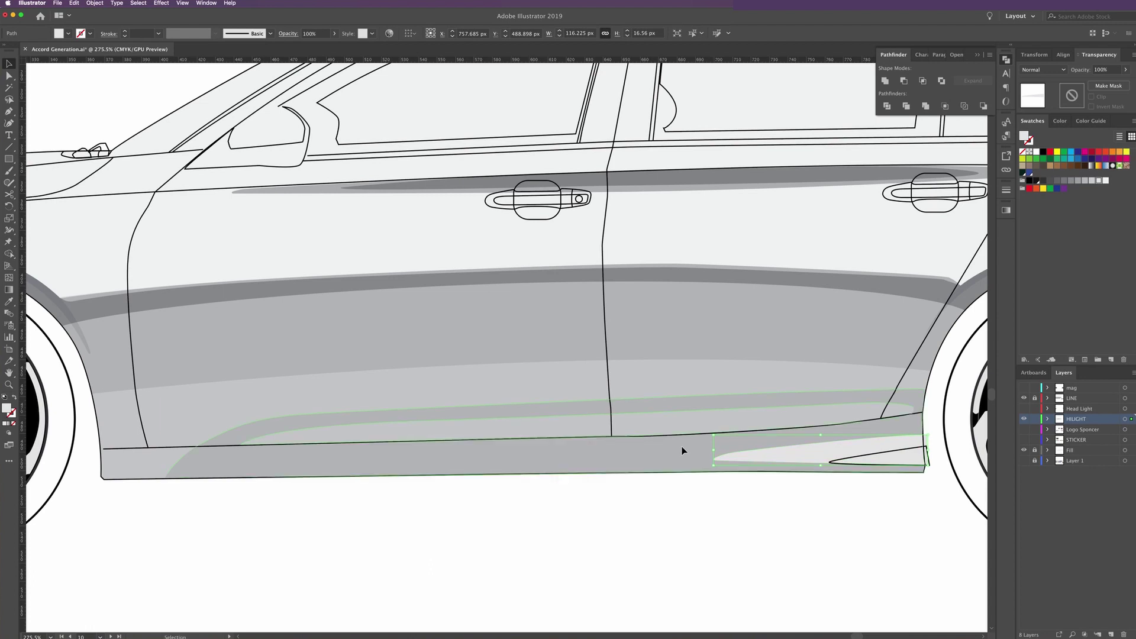
# Darken the grey fill of the sill shading compound shape
pyautogui.click(681, 452)
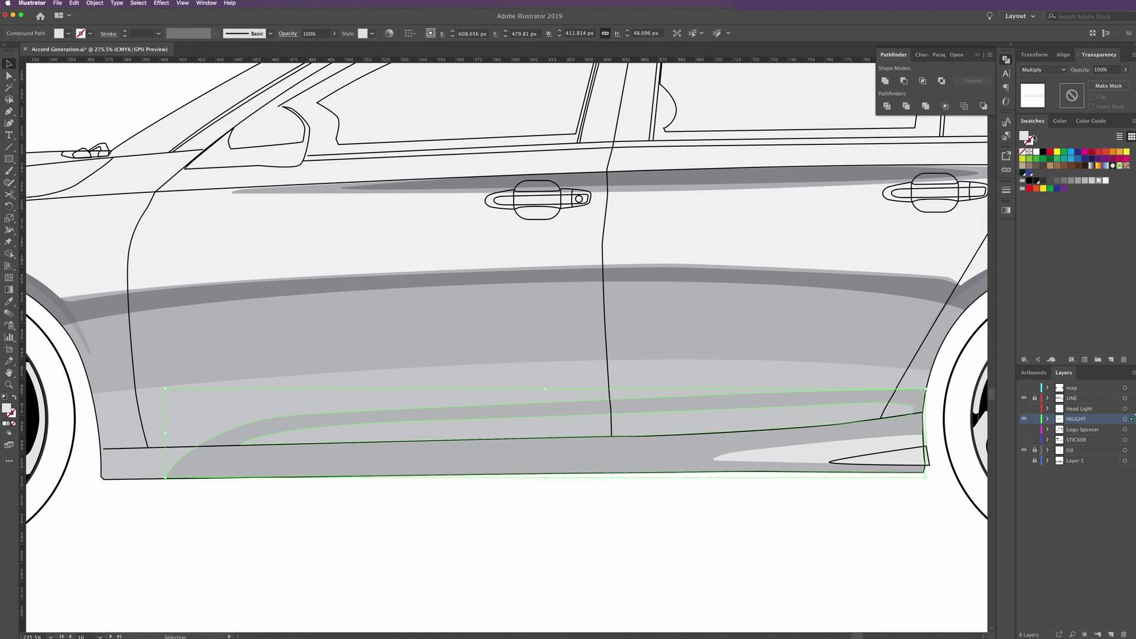
pyautogui.click(1077, 181)
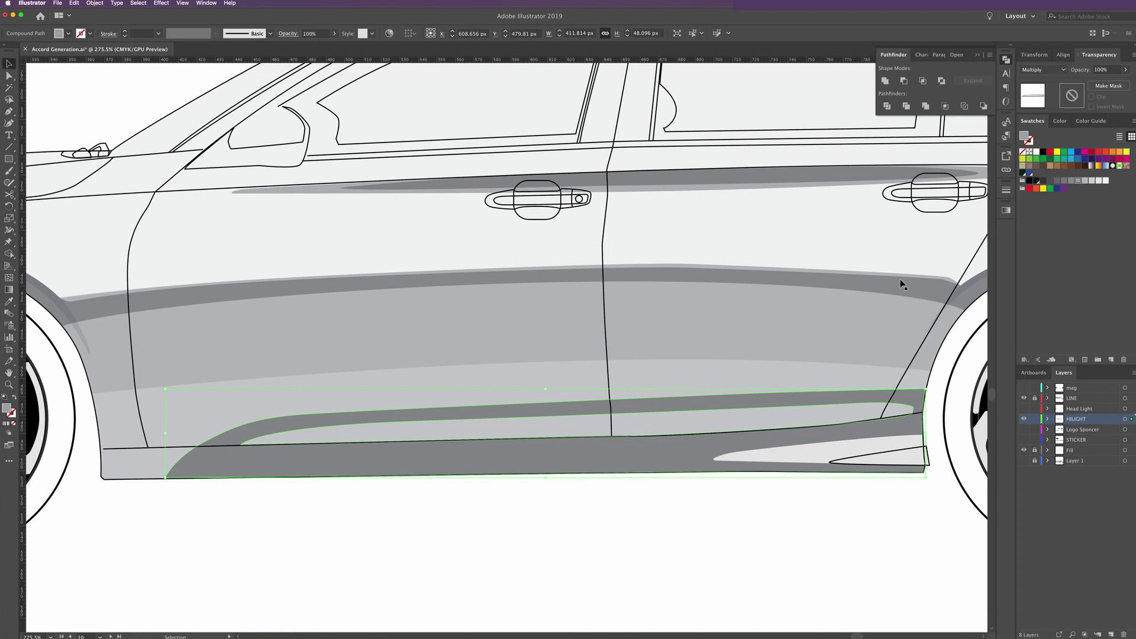
pyautogui.click(7, 111)
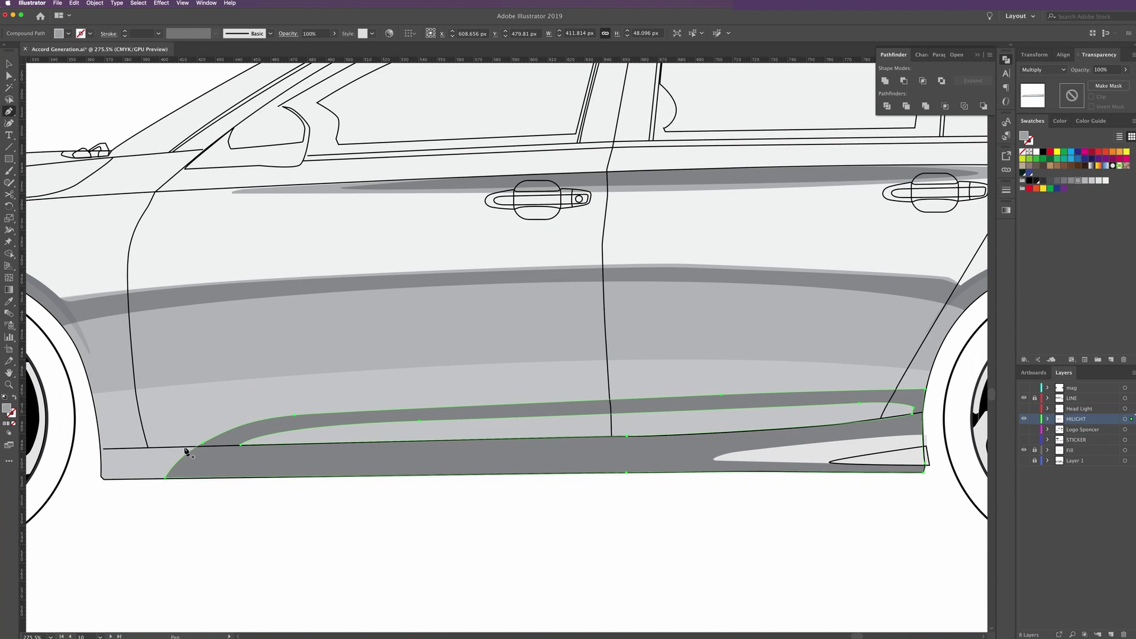
pyautogui.click(182, 478)
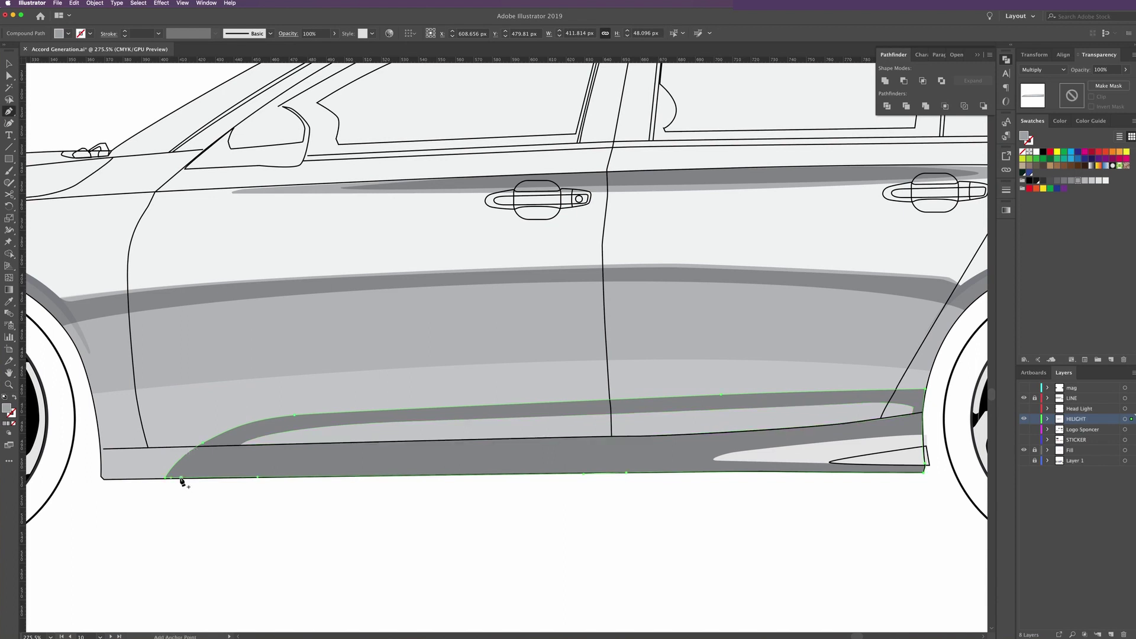
pyautogui.hotkey('ctrl', 'z')
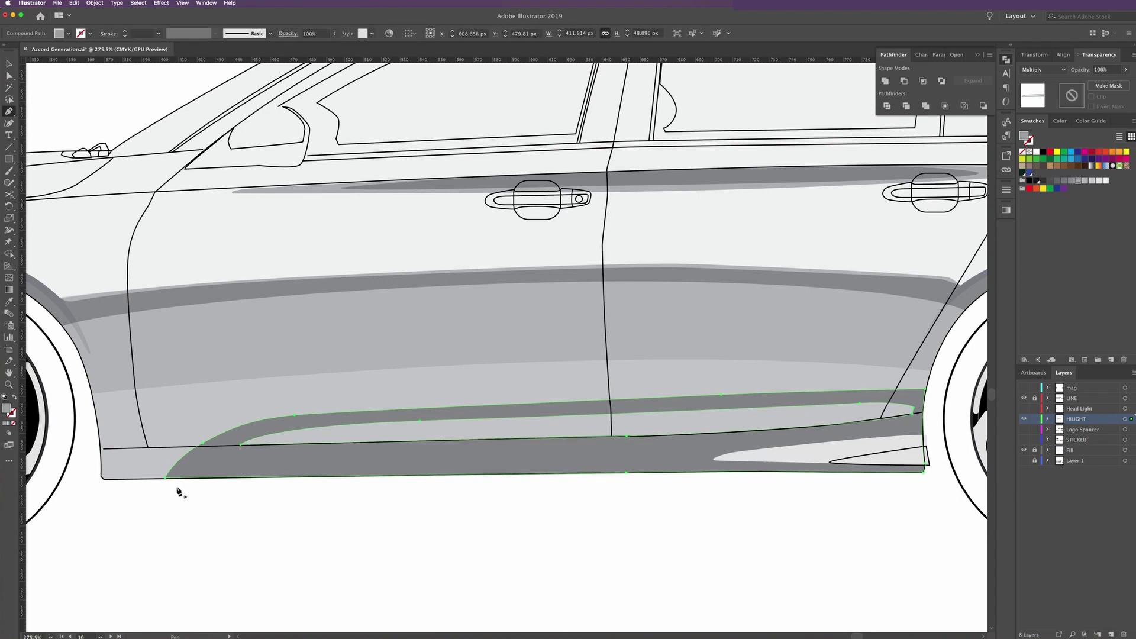
# Pen-draw a curved shape from the rocker's front up toward the door and back to the rear wheel
pyautogui.click(177, 487)
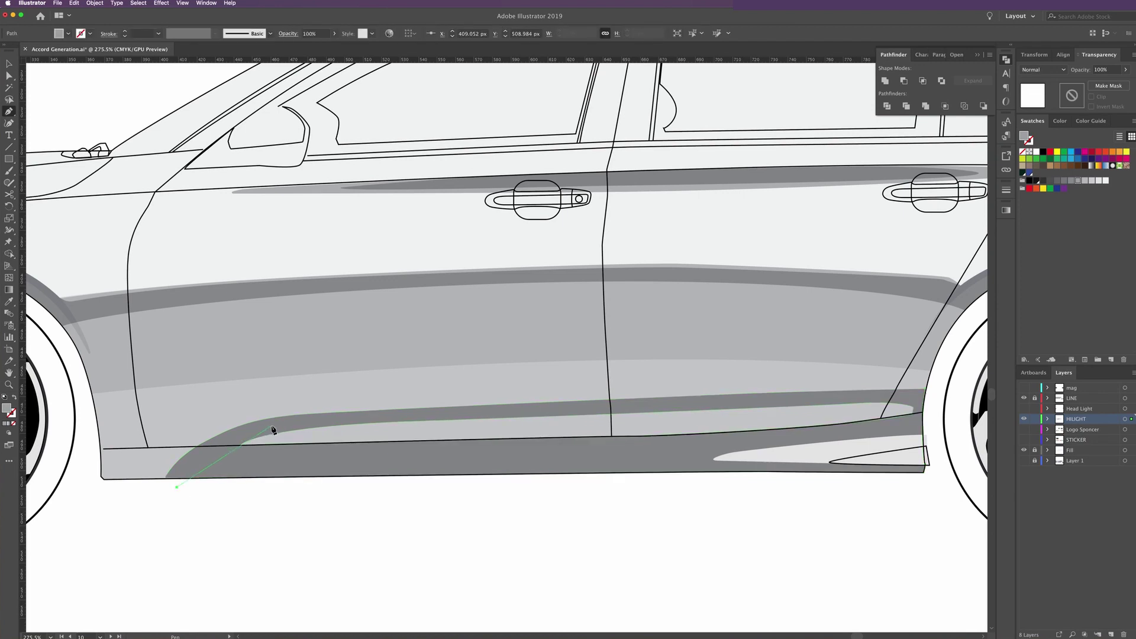
pyautogui.moveTo(281, 426); pyautogui.dragTo(349, 420)
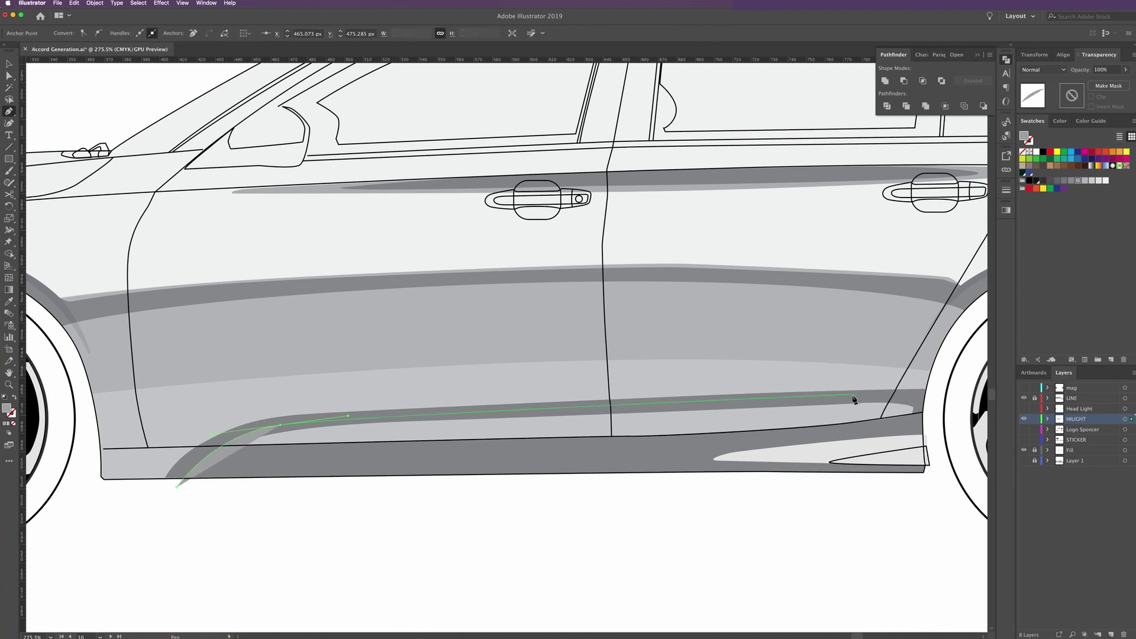
pyautogui.moveTo(853, 397); pyautogui.dragTo(932, 382)
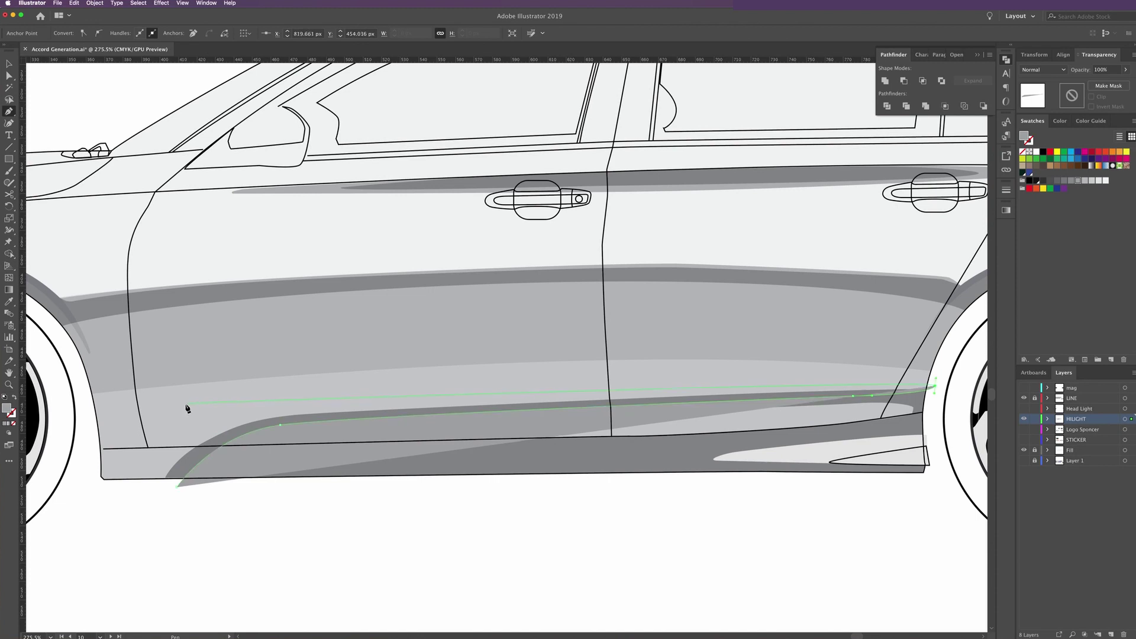
pyautogui.moveTo(186, 404); pyautogui.dragTo(171, 408)
pyautogui.moveTo(132, 499); pyautogui.dragTo(159, 502)
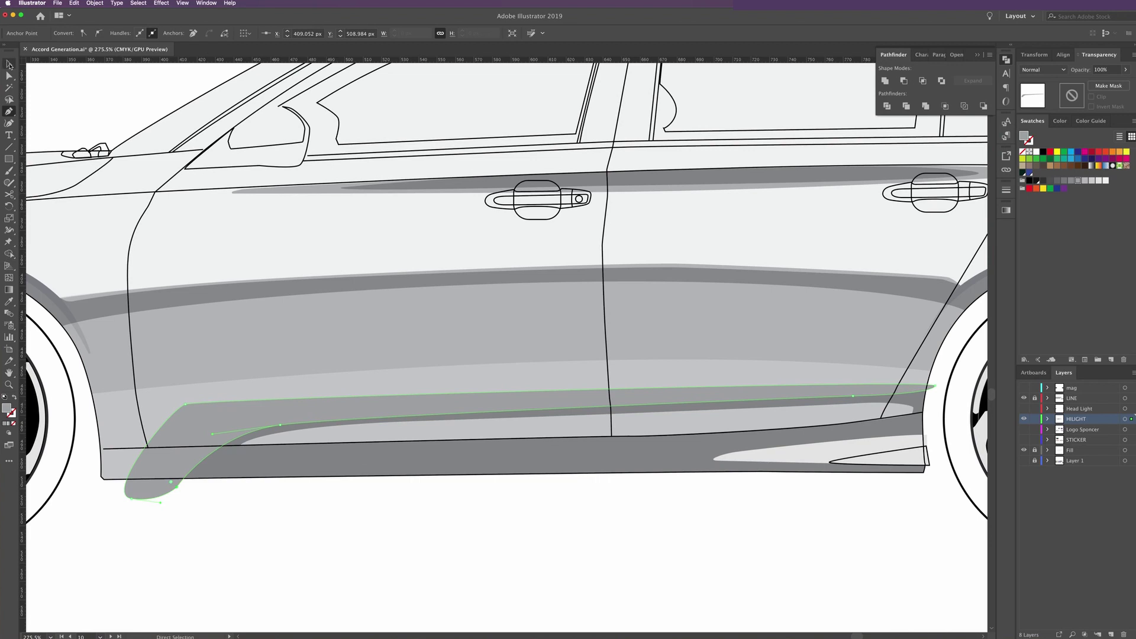
# Combine the new shape with the dark rocker shading using a Pathfinder shape mode
pyautogui.click(8, 64)
pyautogui.click(242, 450)
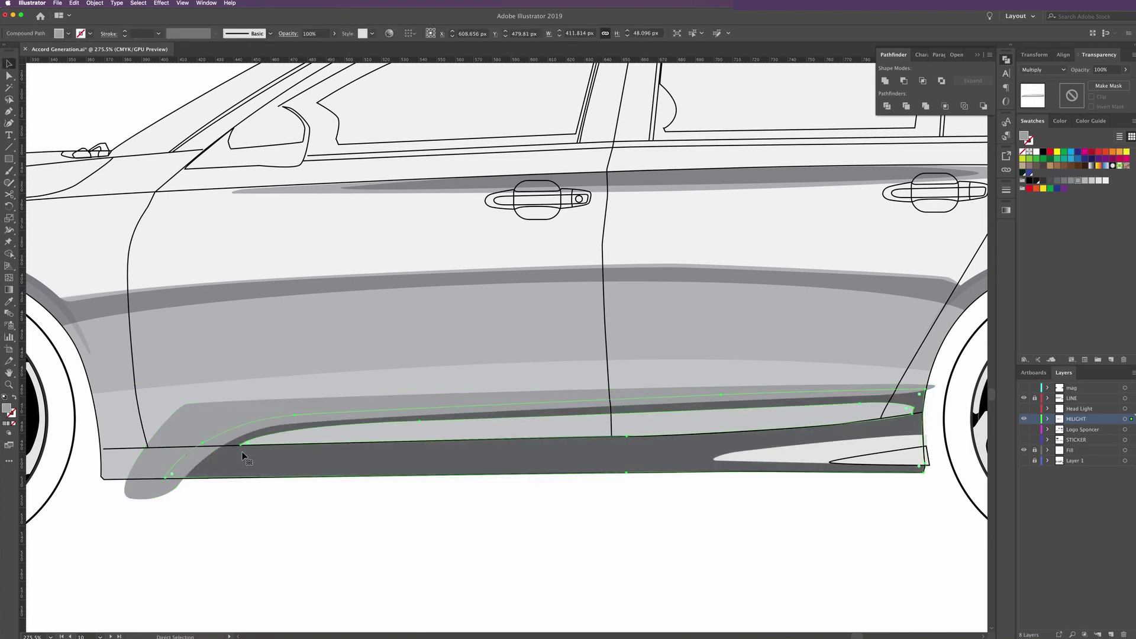
pyautogui.press('v')
pyautogui.keyDown('shift'); pyautogui.click(201, 428); pyautogui.keyUp('shift')
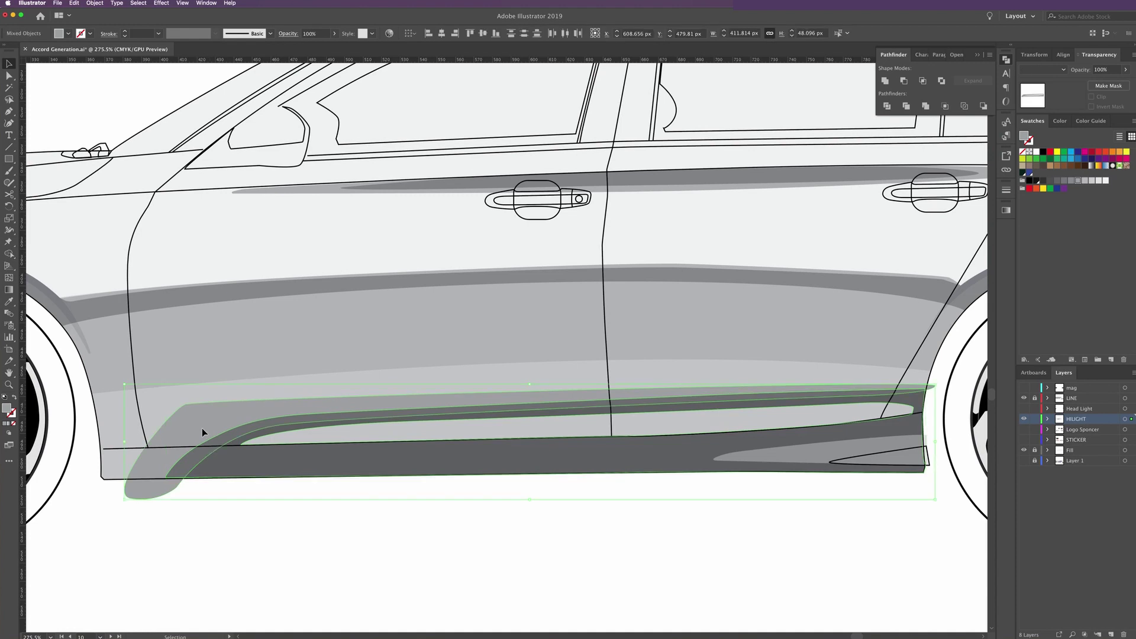
pyautogui.click(923, 81)
pyautogui.click(1006, 60)
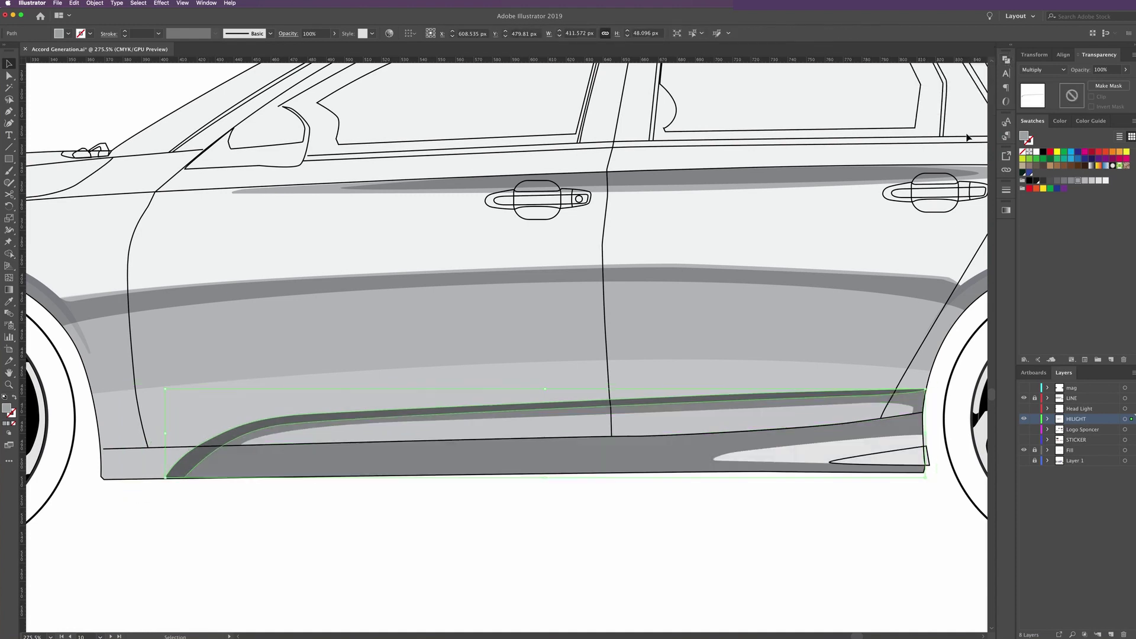
# Give the rocker highlight shape a lighter grey fill
pyautogui.click(740, 534)
pyautogui.click(882, 396)
pyautogui.click(1093, 181)
pyautogui.click(1096, 179)
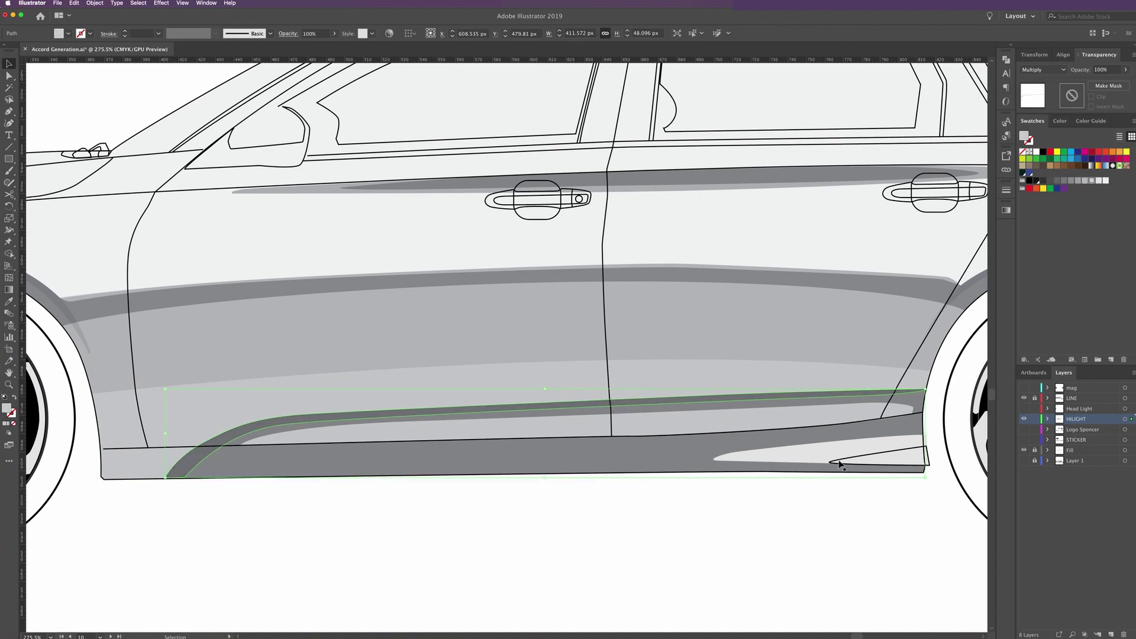
pyautogui.click(378, 400)
pyautogui.press('p')
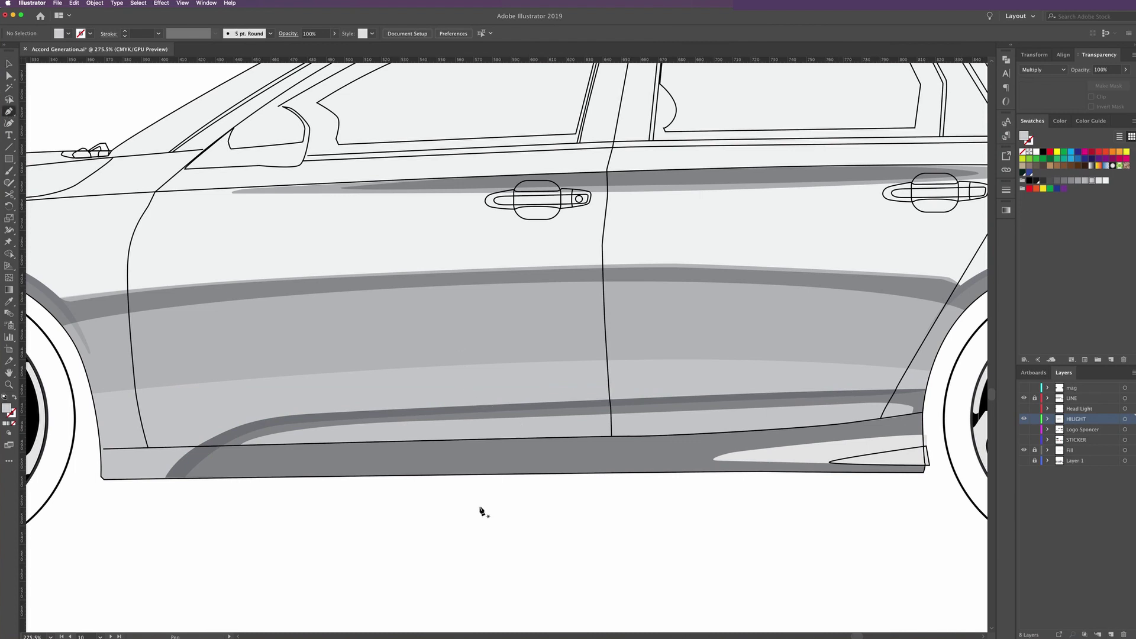
# Draw a thin highlight band along the rocker with a white fill and Multiply blending
pyautogui.click(283, 441)
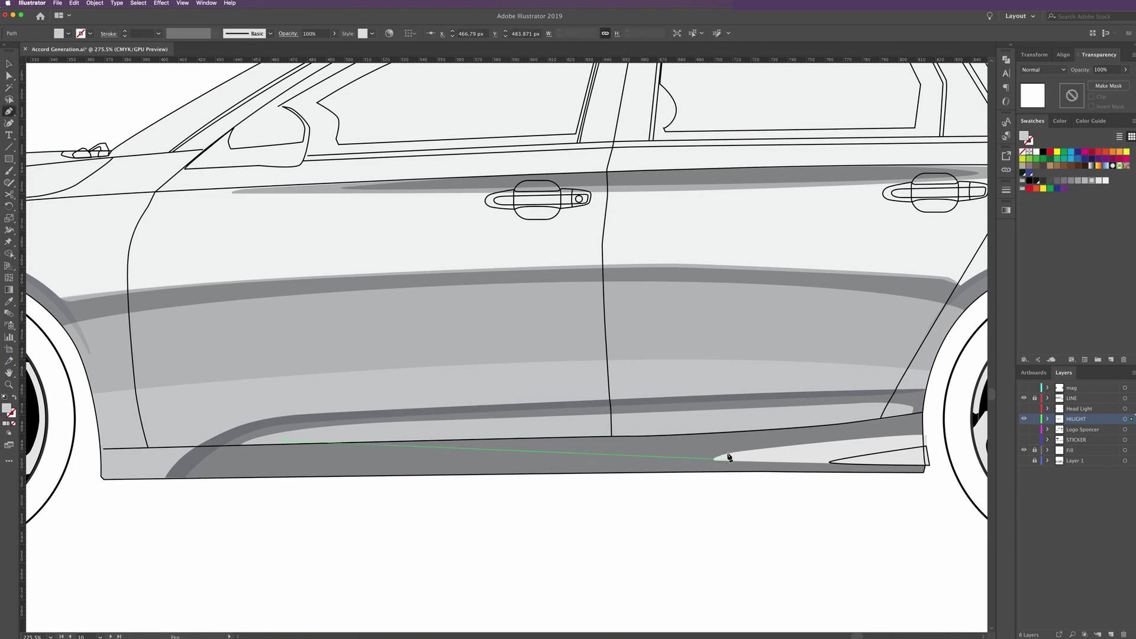
pyautogui.click(679, 433)
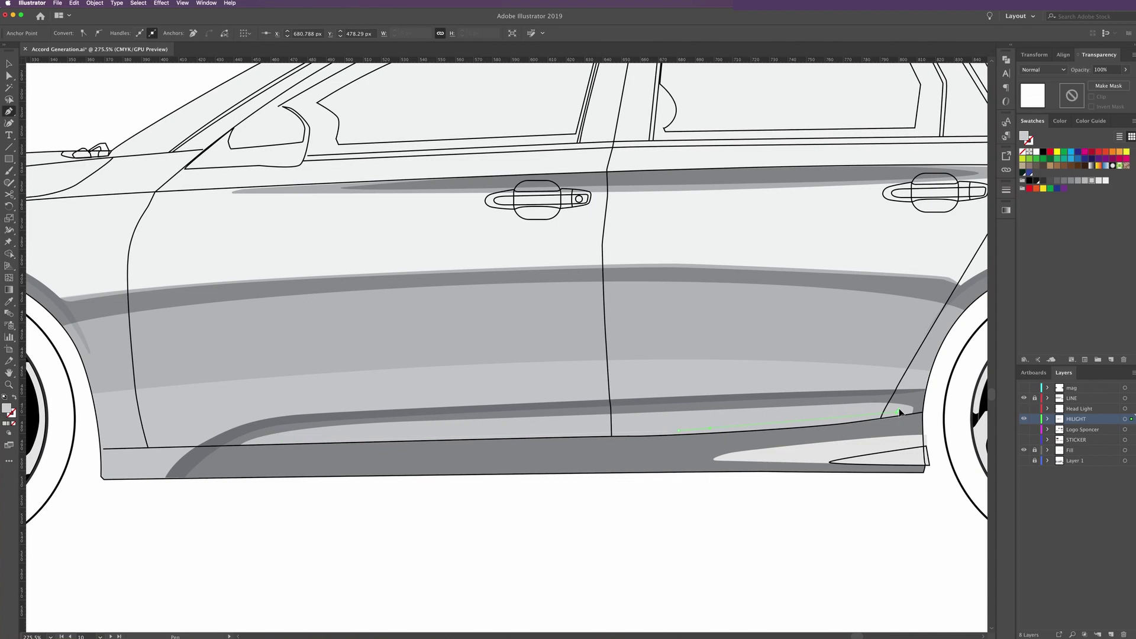
pyautogui.click(899, 413)
pyautogui.click(652, 415)
pyautogui.click(292, 442)
pyautogui.click(1038, 70)
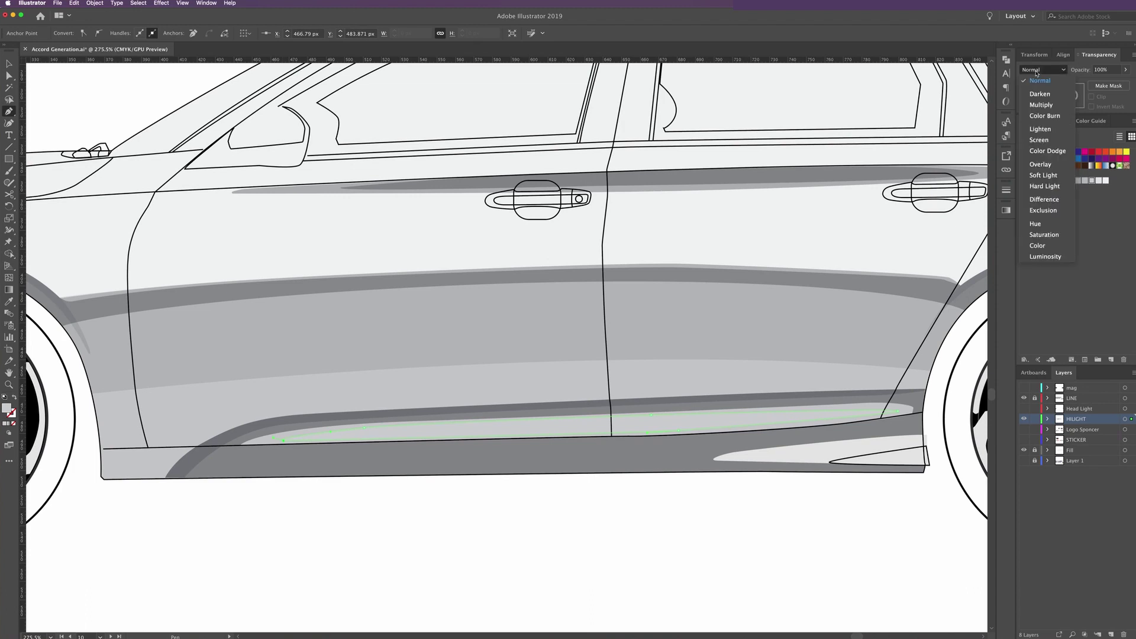
pyautogui.click(1043, 107)
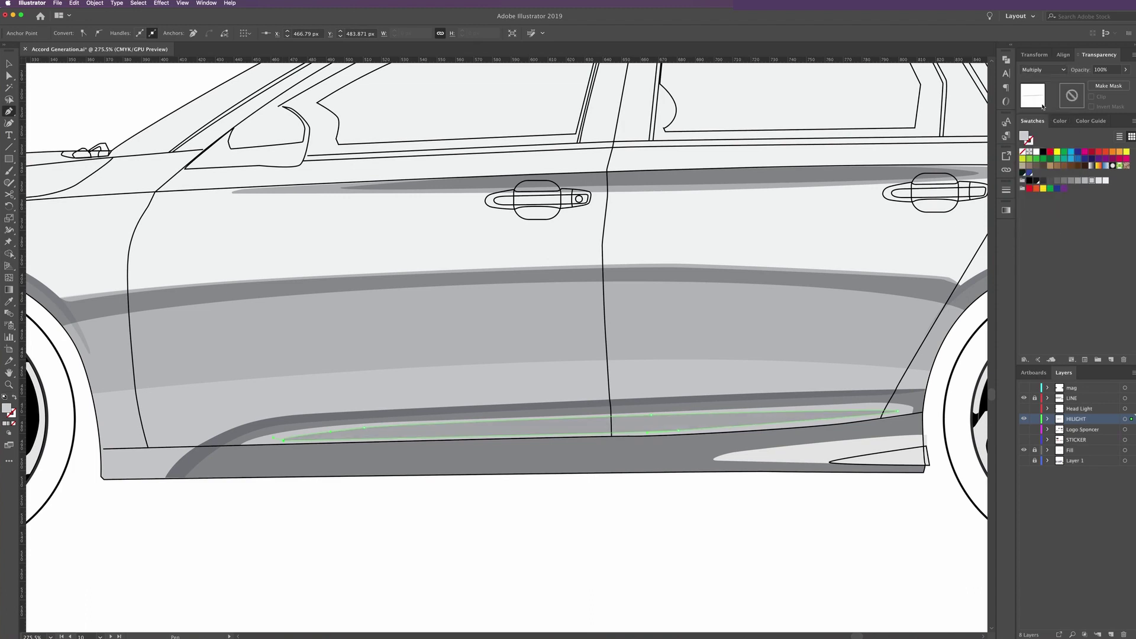
pyautogui.click(1105, 181)
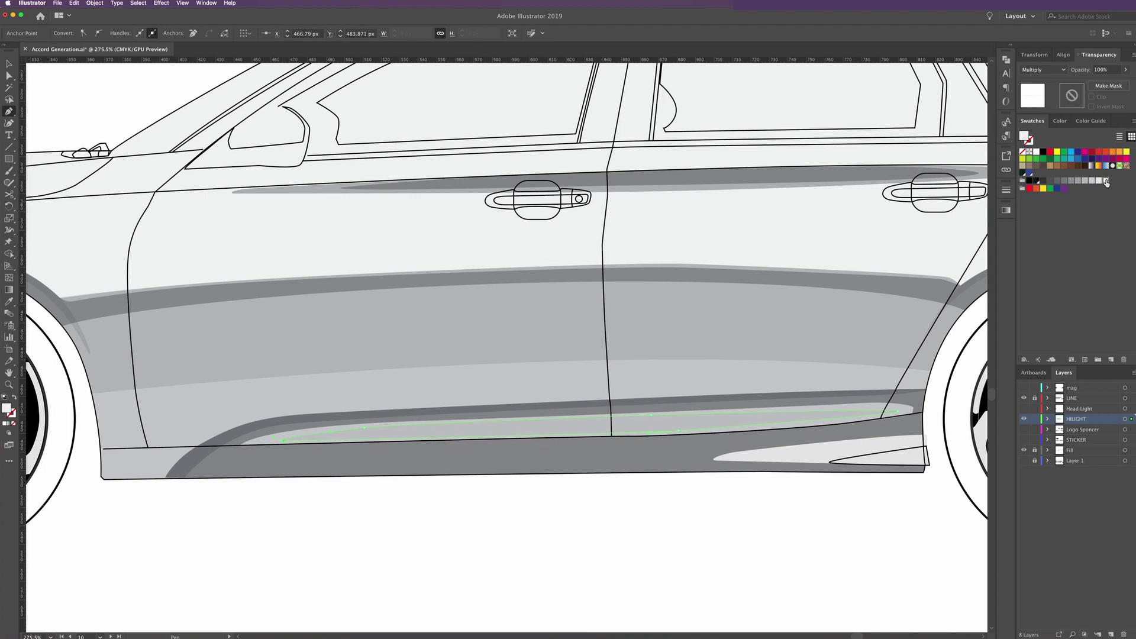
# Check the highlight strip, then select the small triangular highlight
pyautogui.click(9, 63)
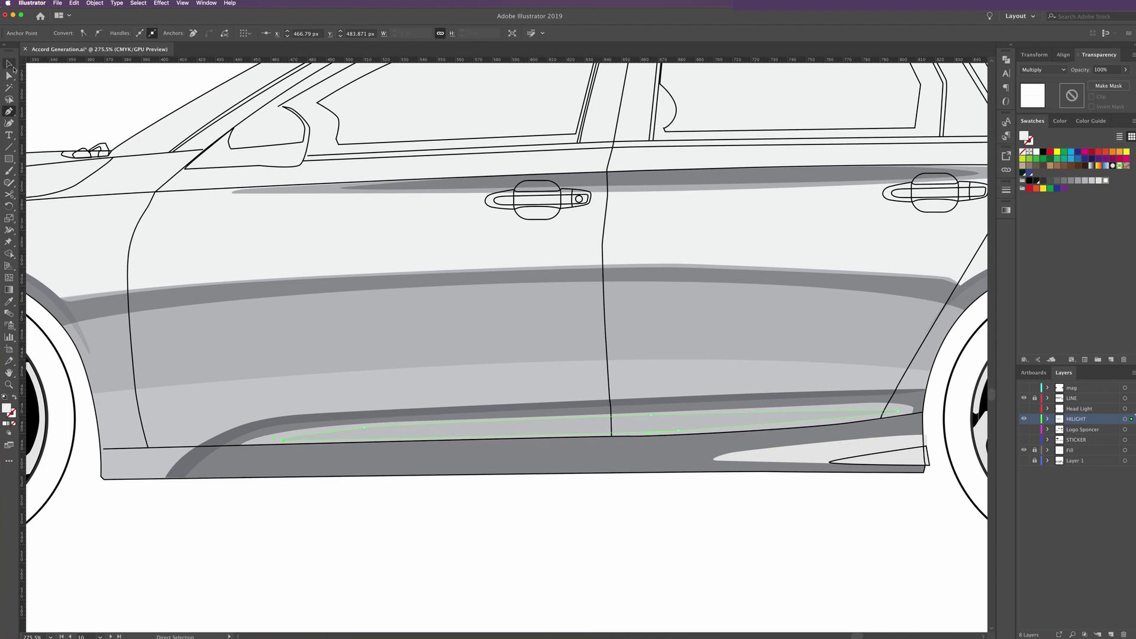
pyautogui.click(73, 87)
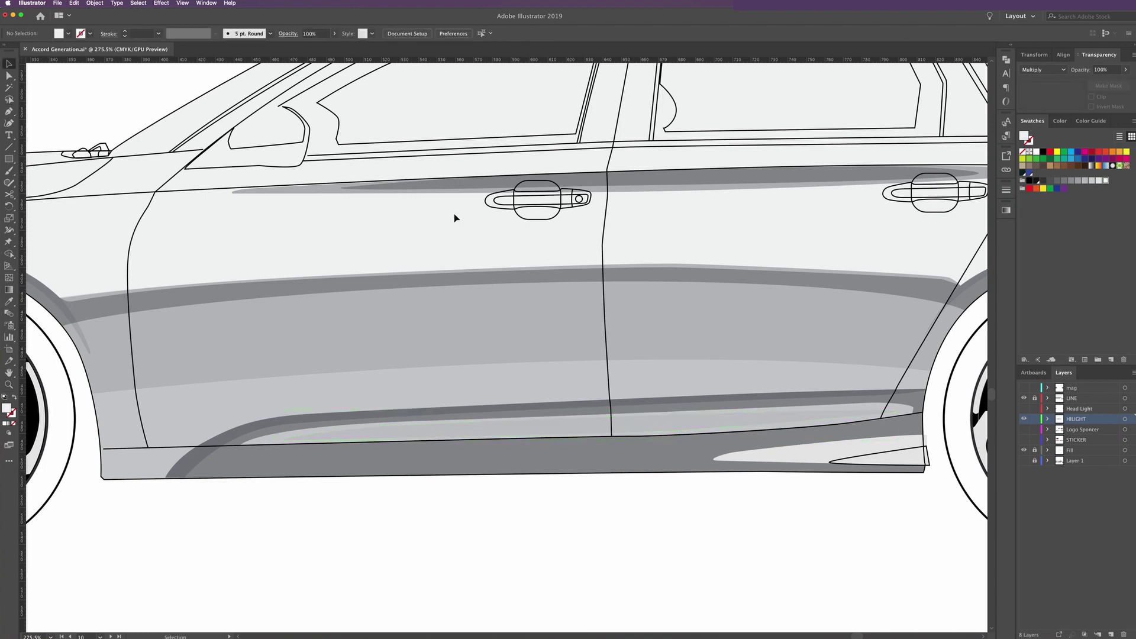
pyautogui.click(757, 424)
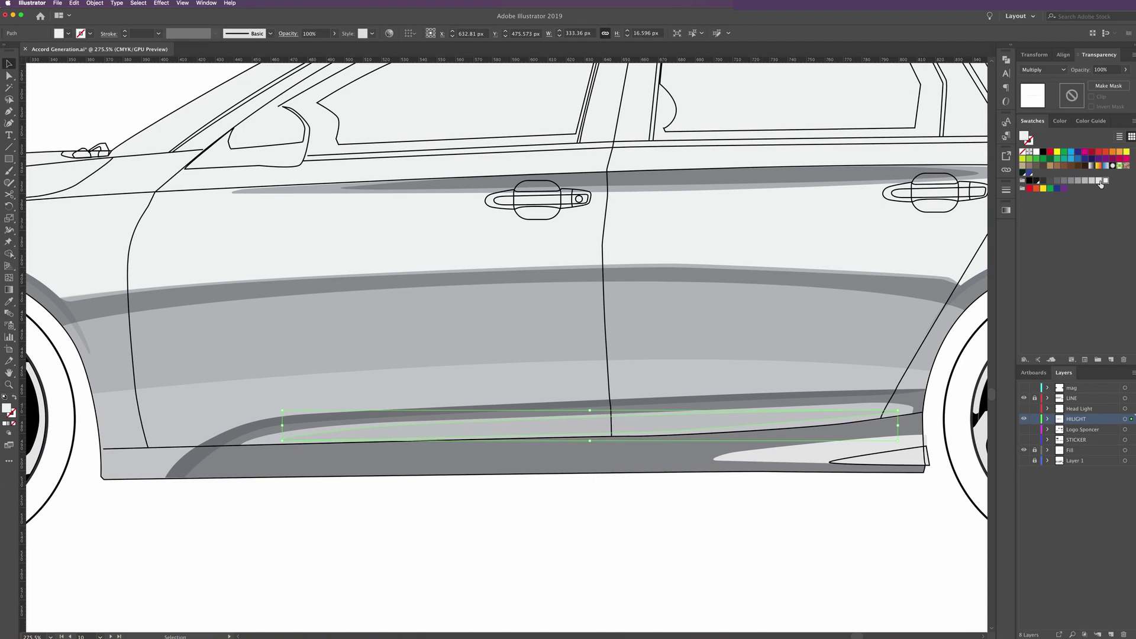
pyautogui.click(758, 126)
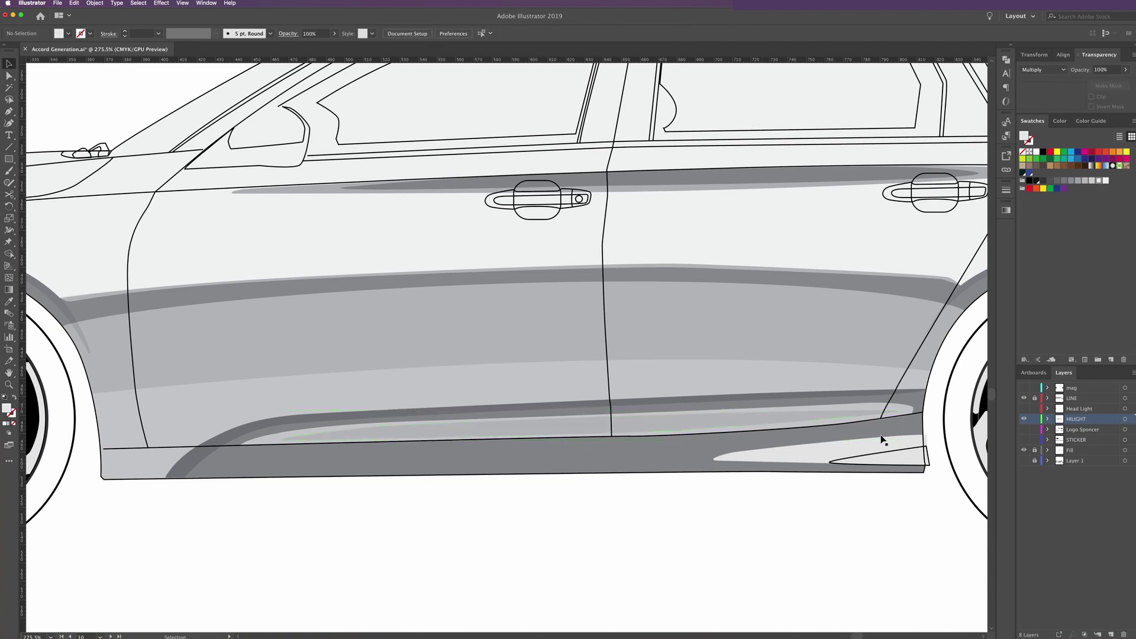
pyautogui.click(866, 459)
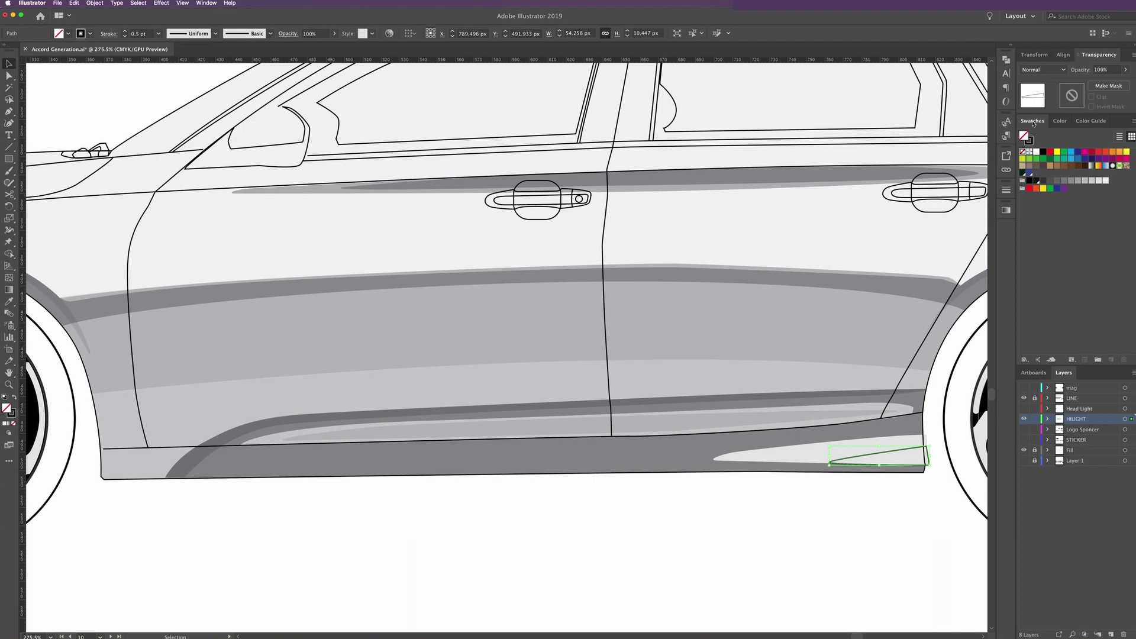
# Cut the triangle out of the larger white highlight with Minus Front
pyautogui.keyDown('shift'); pyautogui.click(907, 445); pyautogui.keyUp('shift')
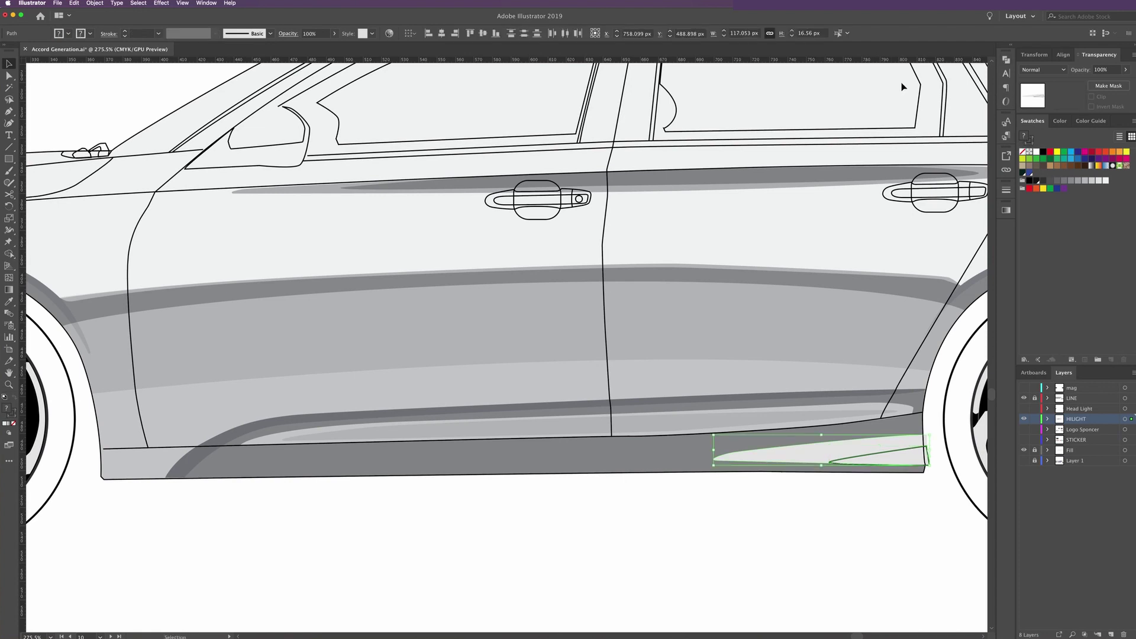
pyautogui.click(1005, 60)
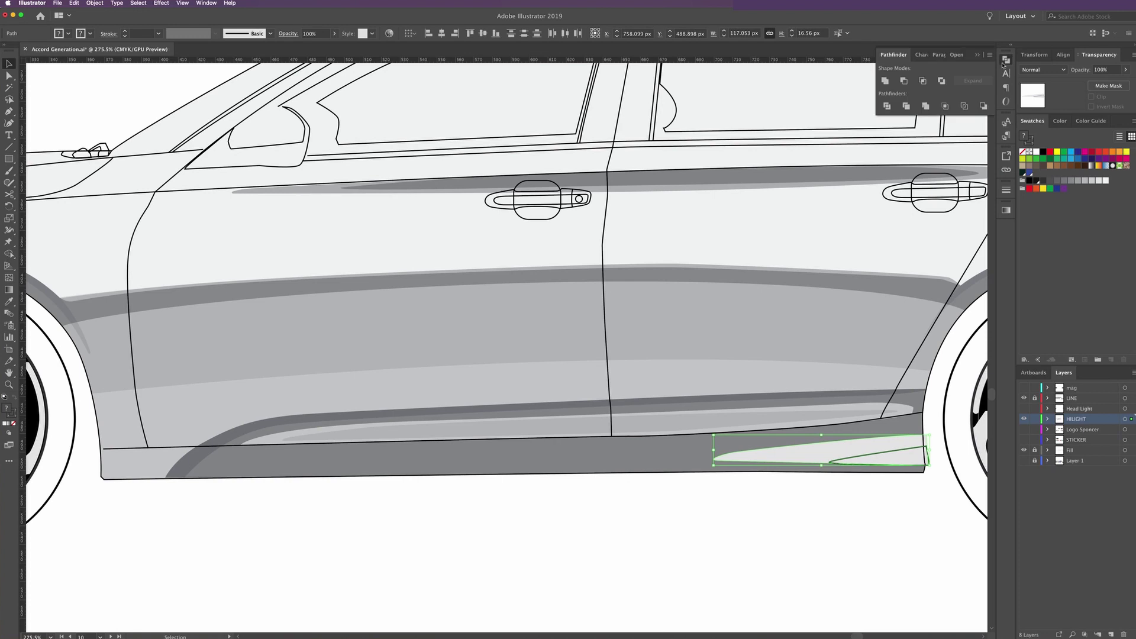
pyautogui.click(904, 80)
pyautogui.click(966, 465)
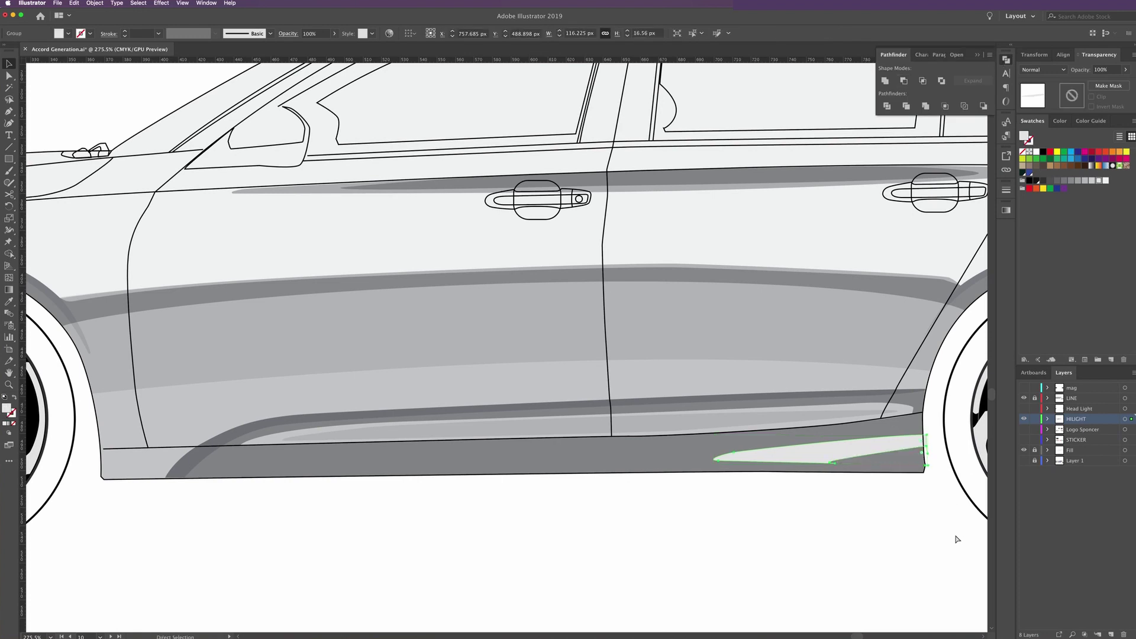
pyautogui.click(901, 533)
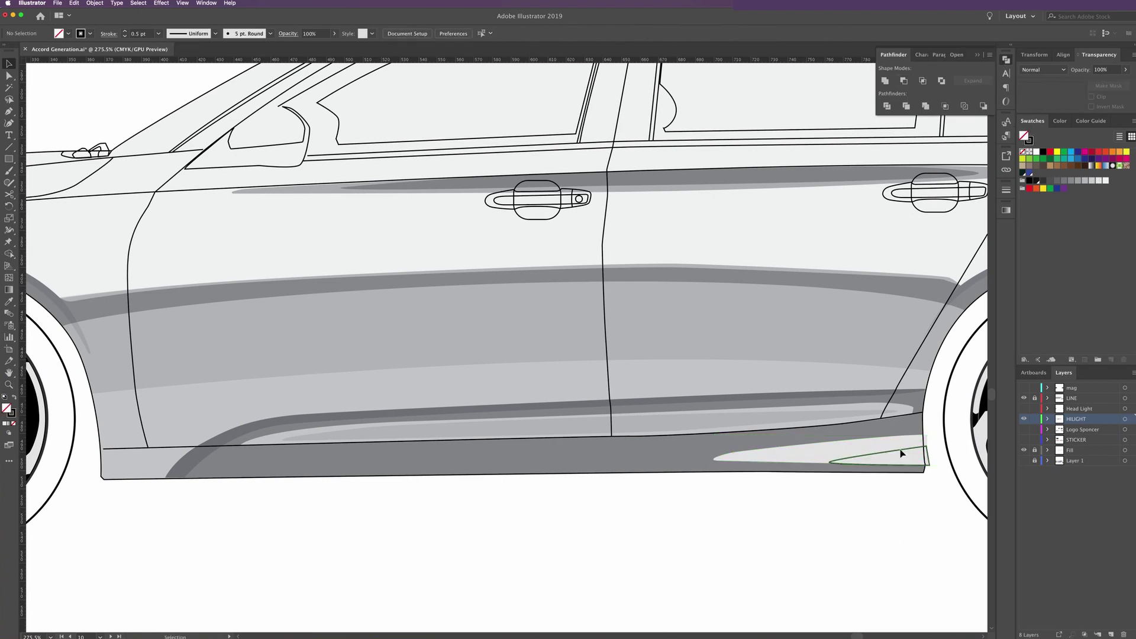
# Fill the triangle highlight piece white and remove its outline
pyautogui.click(900, 453)
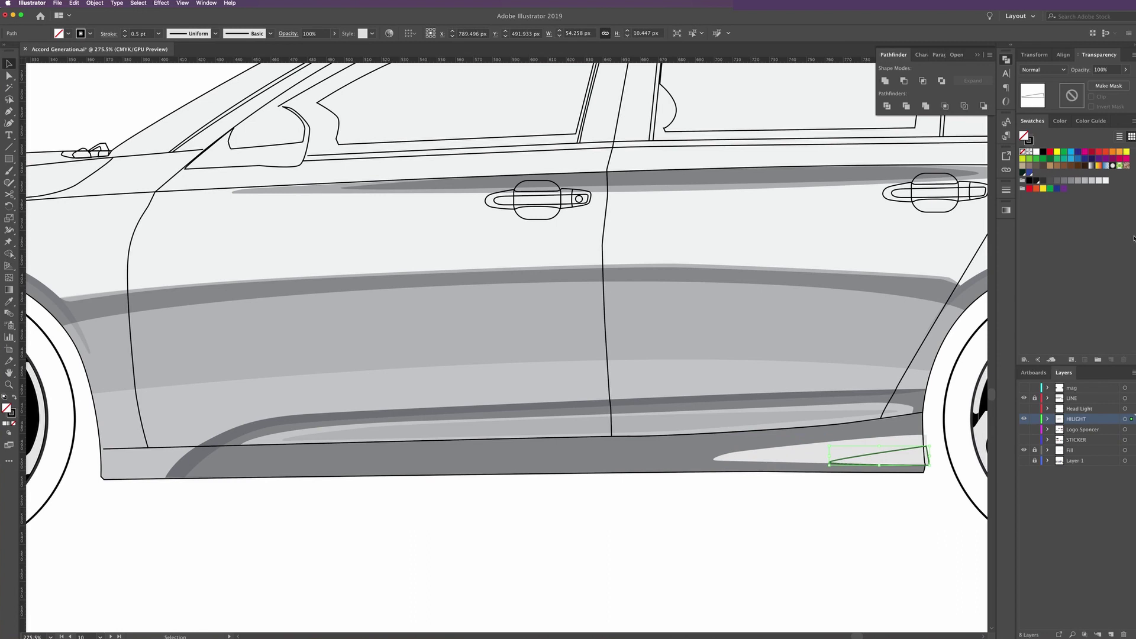
pyautogui.click(1104, 181)
pyautogui.click(1030, 141)
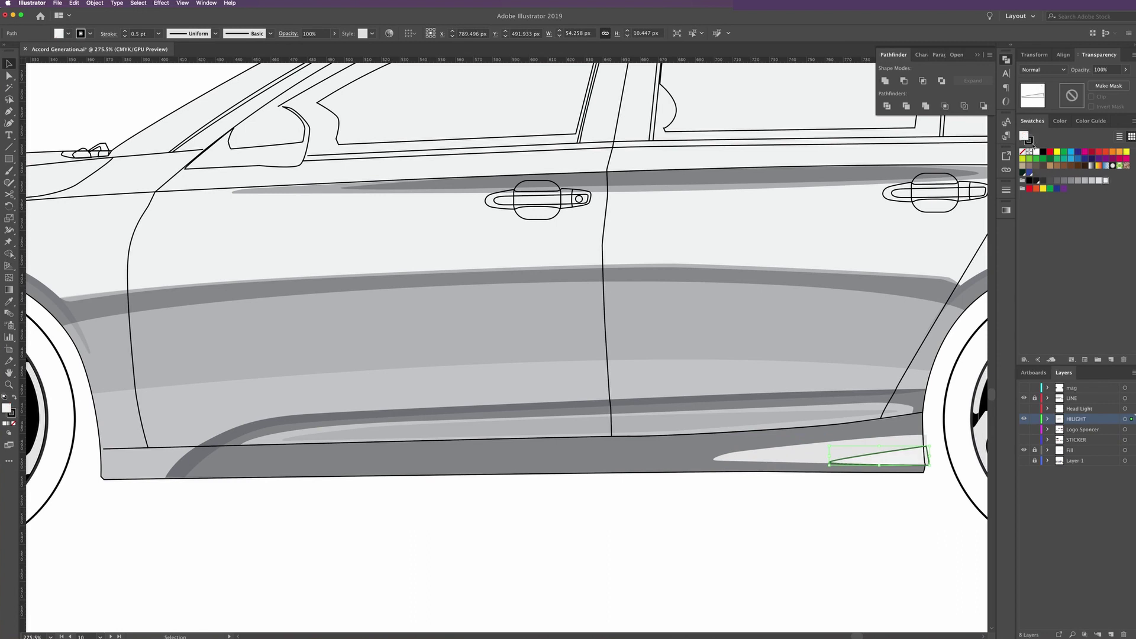
pyautogui.click(1021, 153)
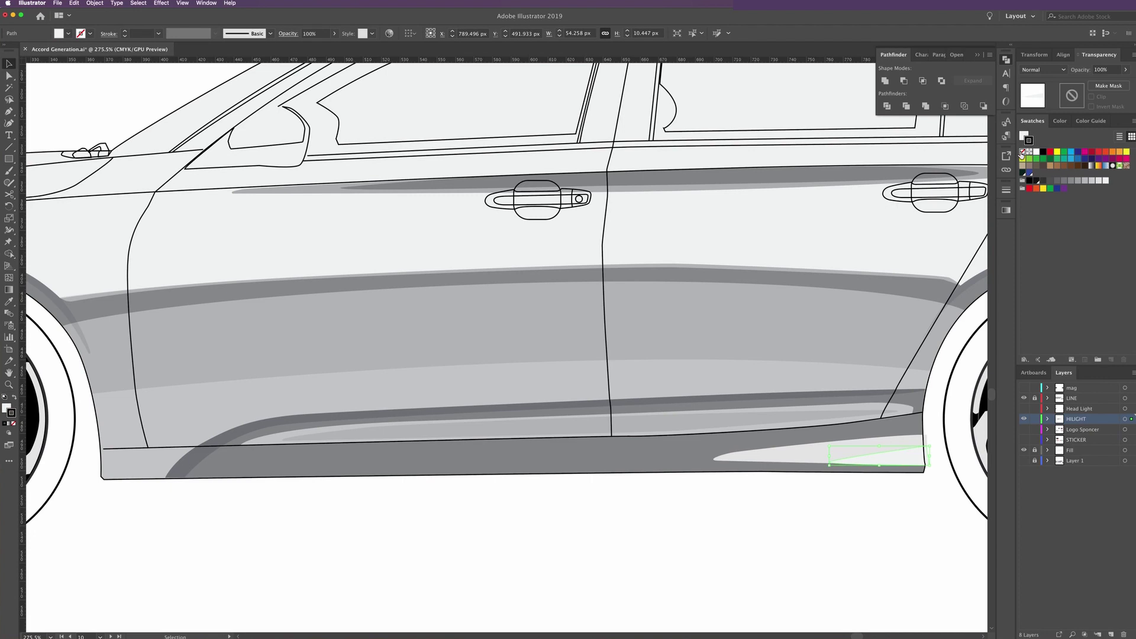
pyautogui.click(881, 540)
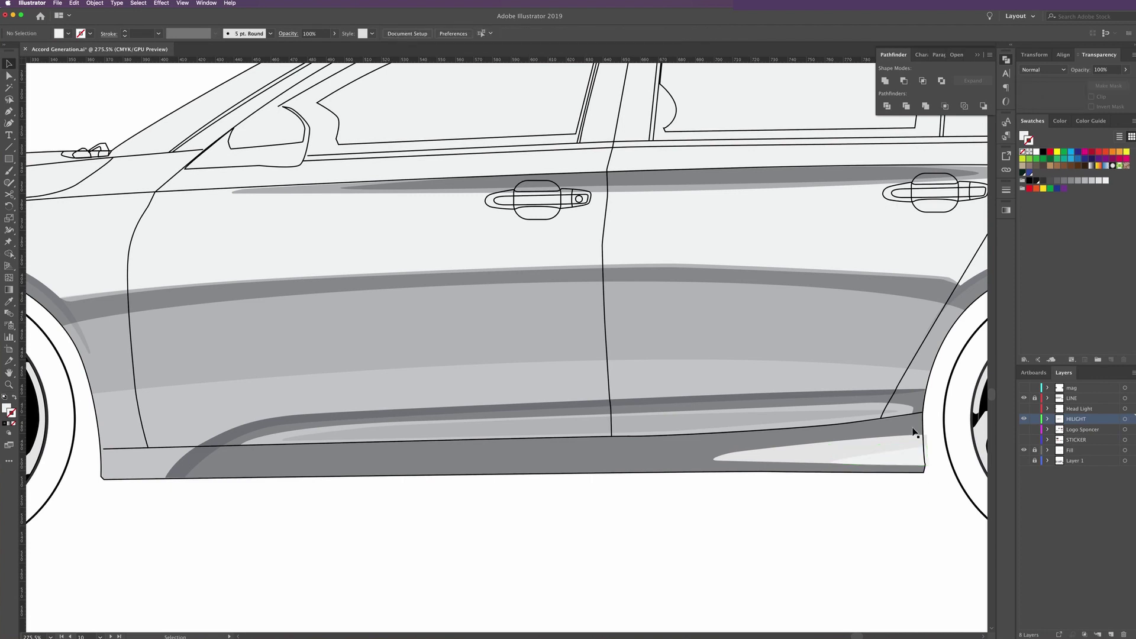
# Set the light rear highlight shape to Multiply blending
pyautogui.click(782, 460)
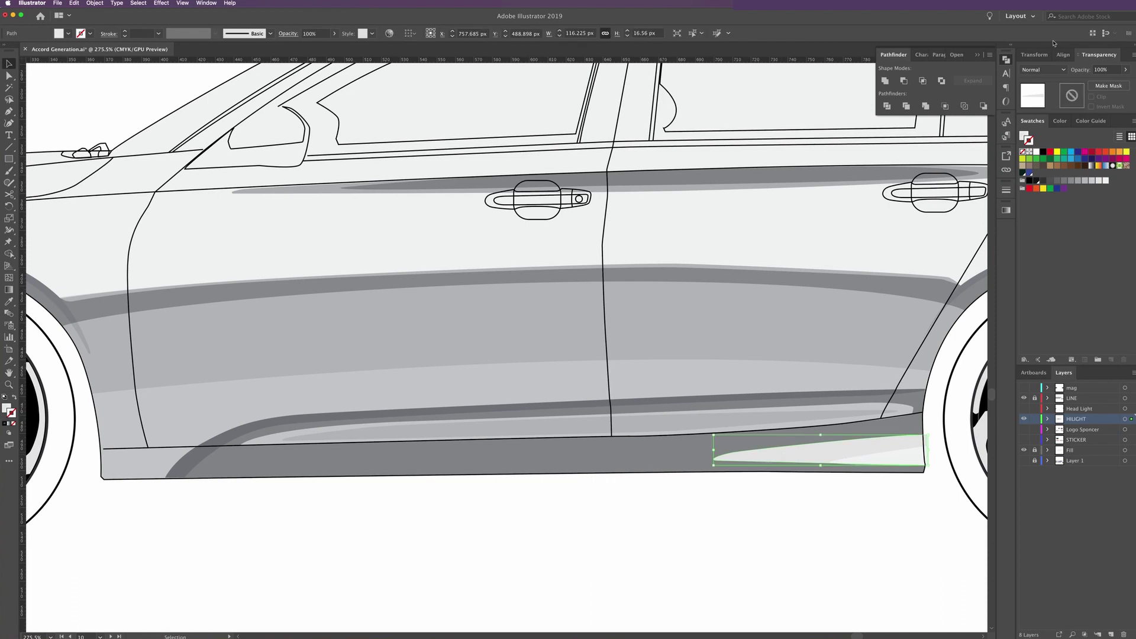
pyautogui.click(1042, 69)
pyautogui.click(1041, 105)
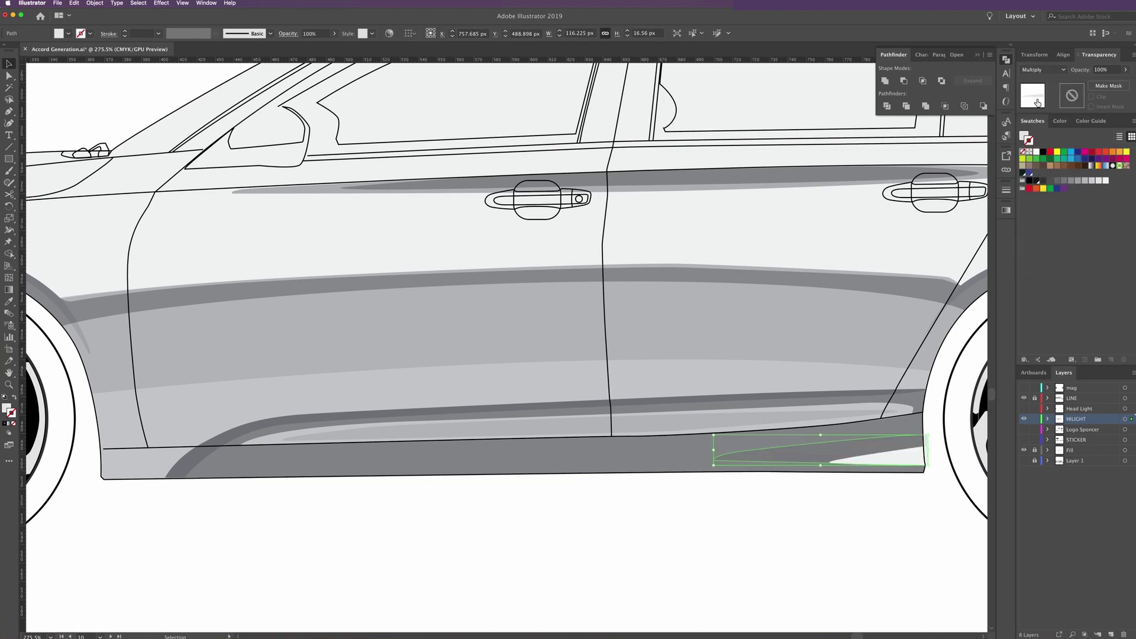
pyautogui.click(1024, 136)
pyautogui.click(904, 521)
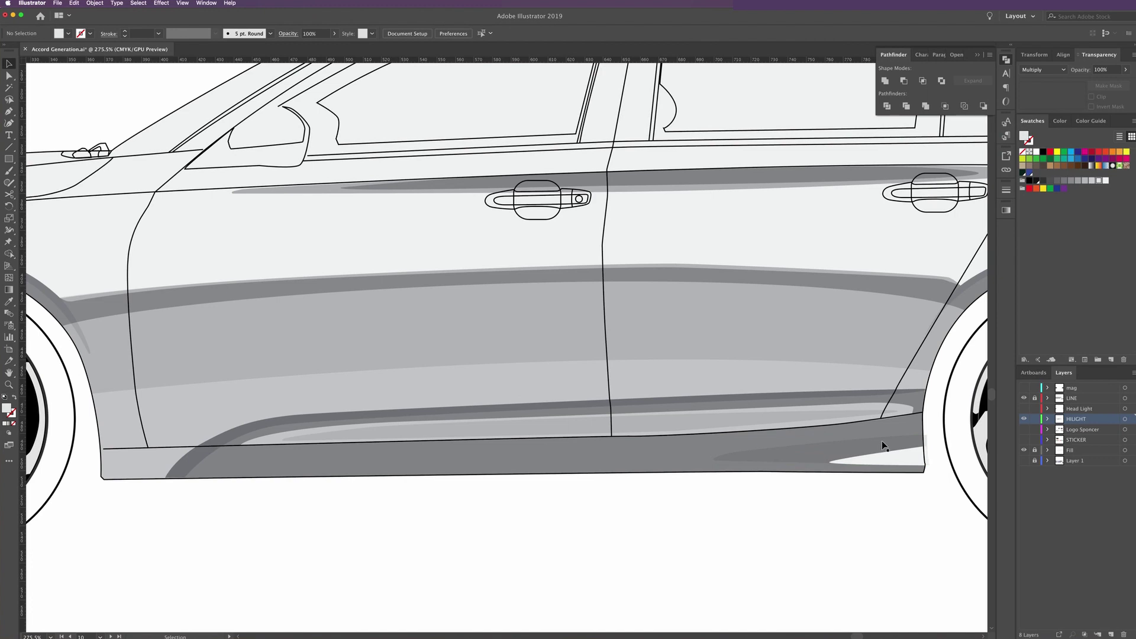
# Inspect the rear skirt highlight shapes, then collapse the Pathfinder panel
pyautogui.click(882, 445)
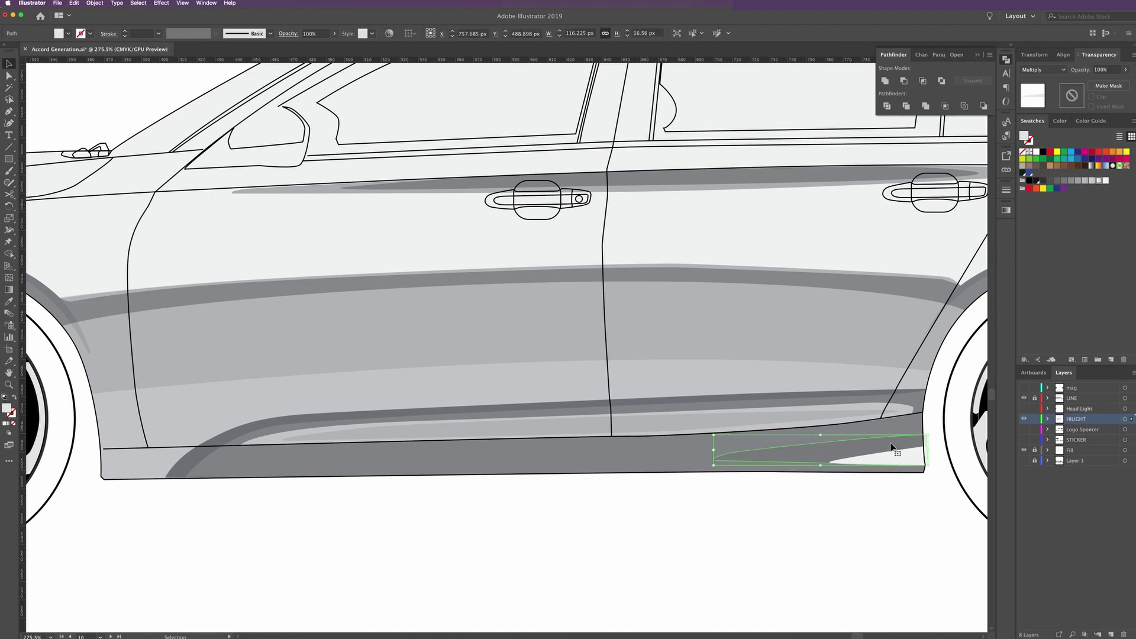
pyautogui.click(911, 463)
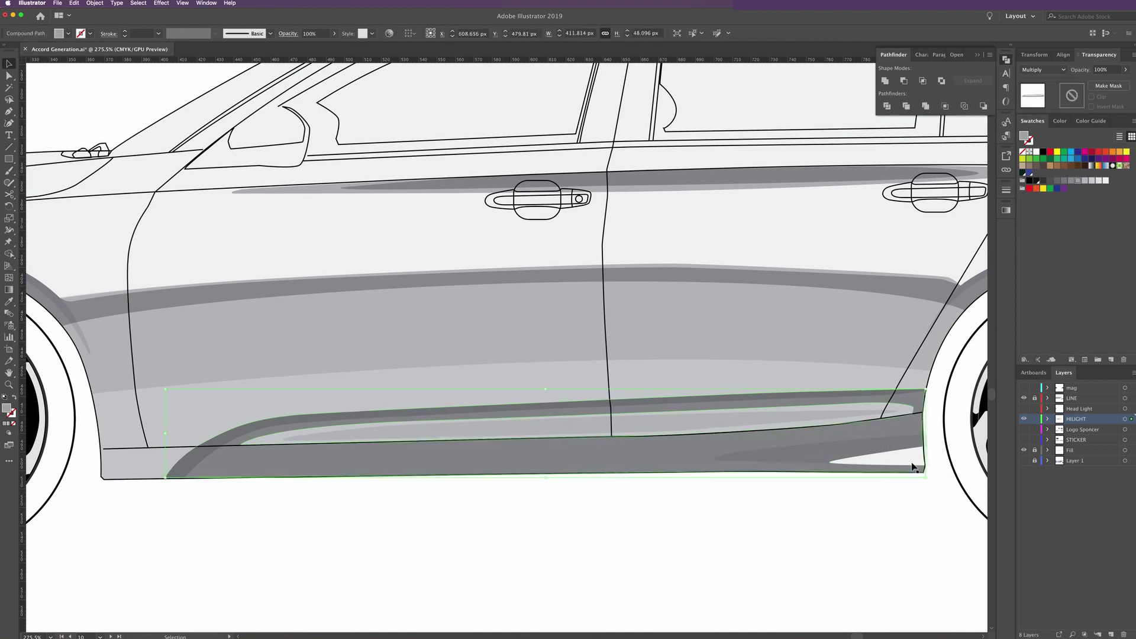
pyautogui.click(911, 463)
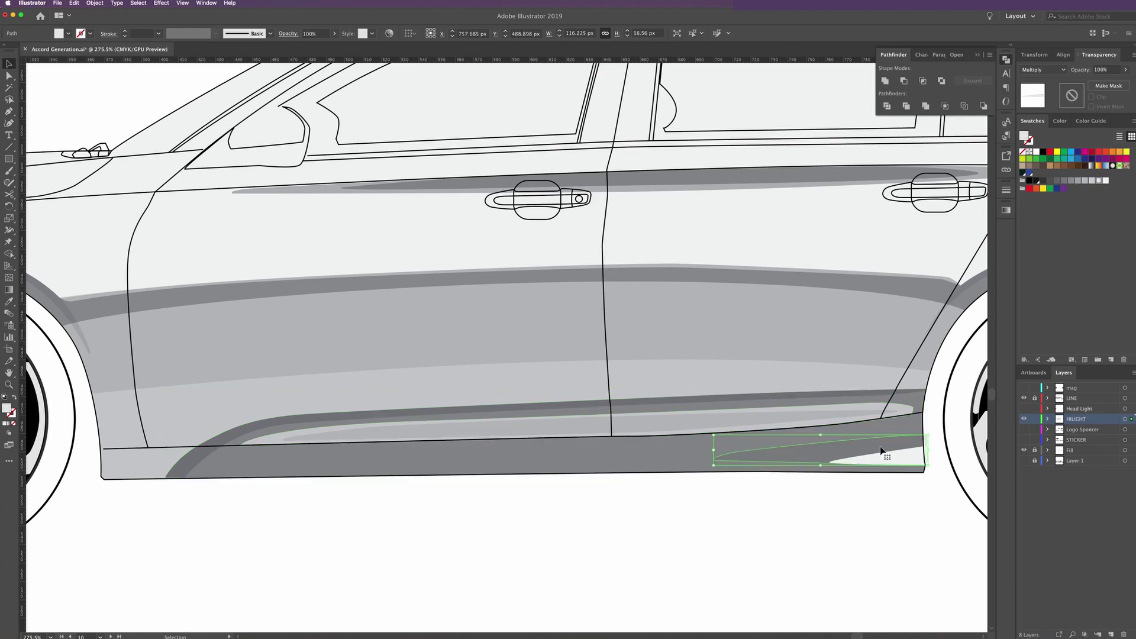
pyautogui.click(918, 490)
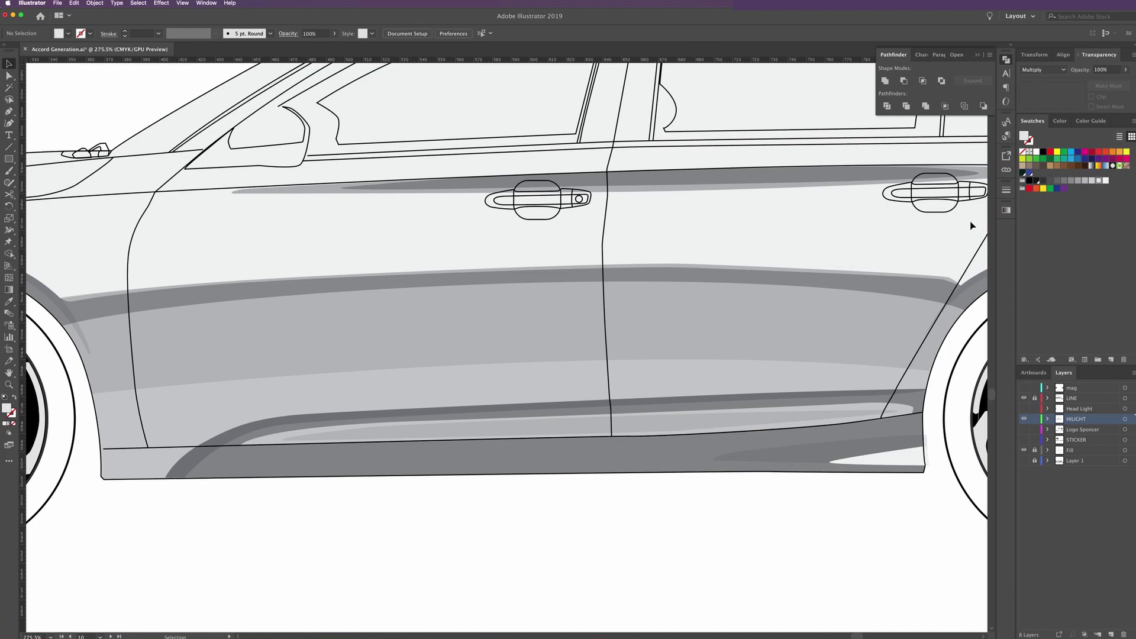
pyautogui.click(1006, 60)
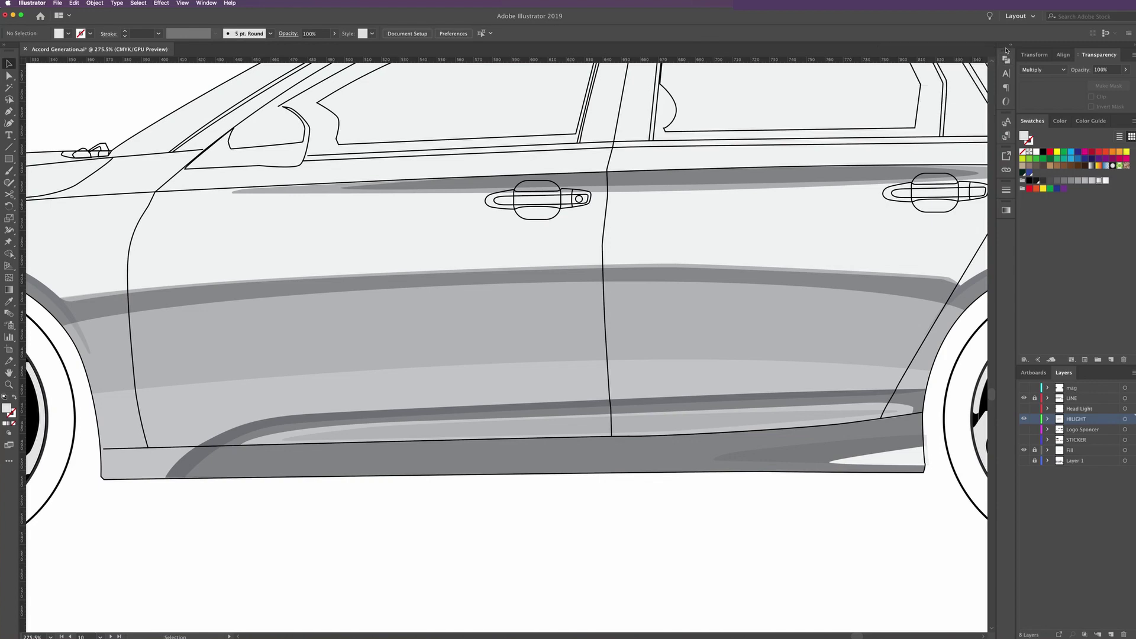
# Fit the car to the window and pen-draw a lens-shaped shadow on the rear door
pyautogui.hotkey('ctrl', '0')
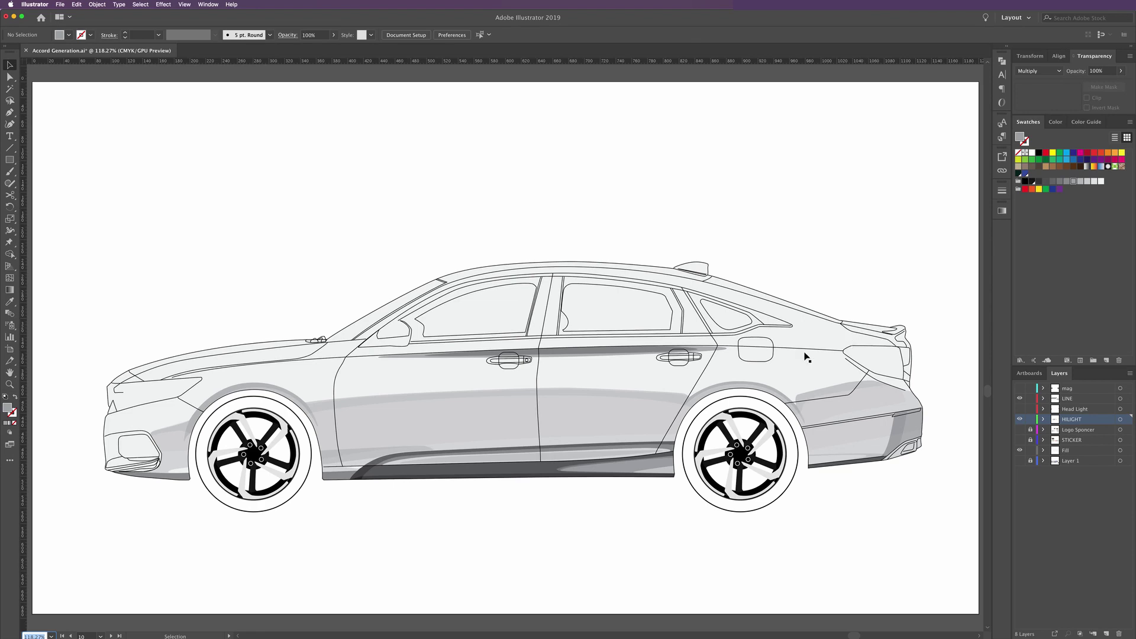
pyautogui.press('p')
pyautogui.click(665, 371)
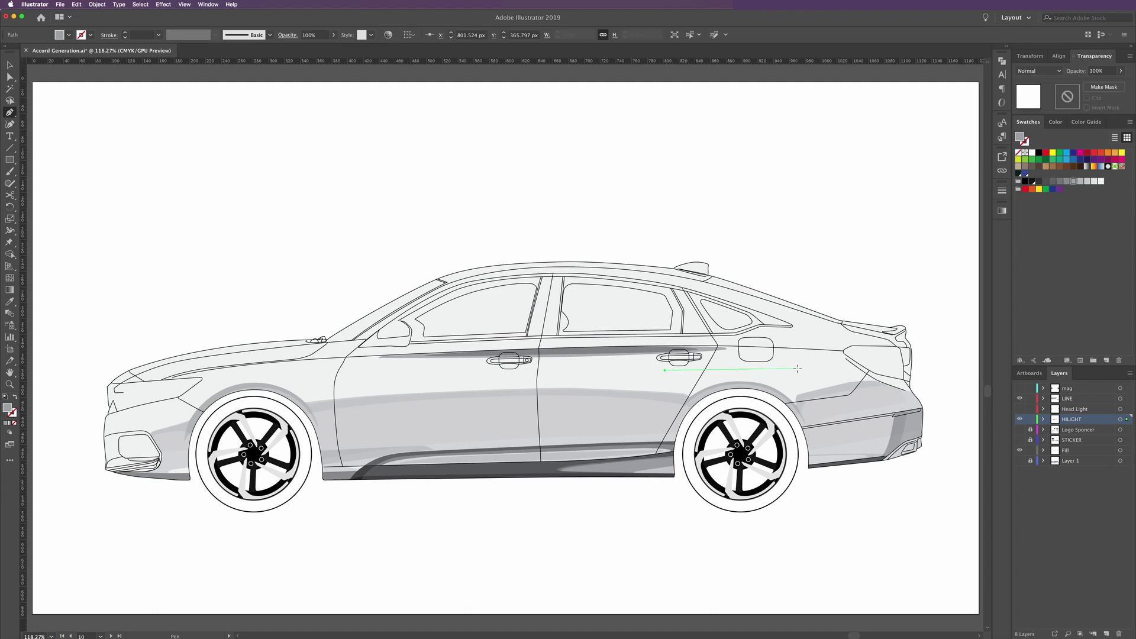
pyautogui.moveTo(807, 368); pyautogui.dragTo(875, 383)
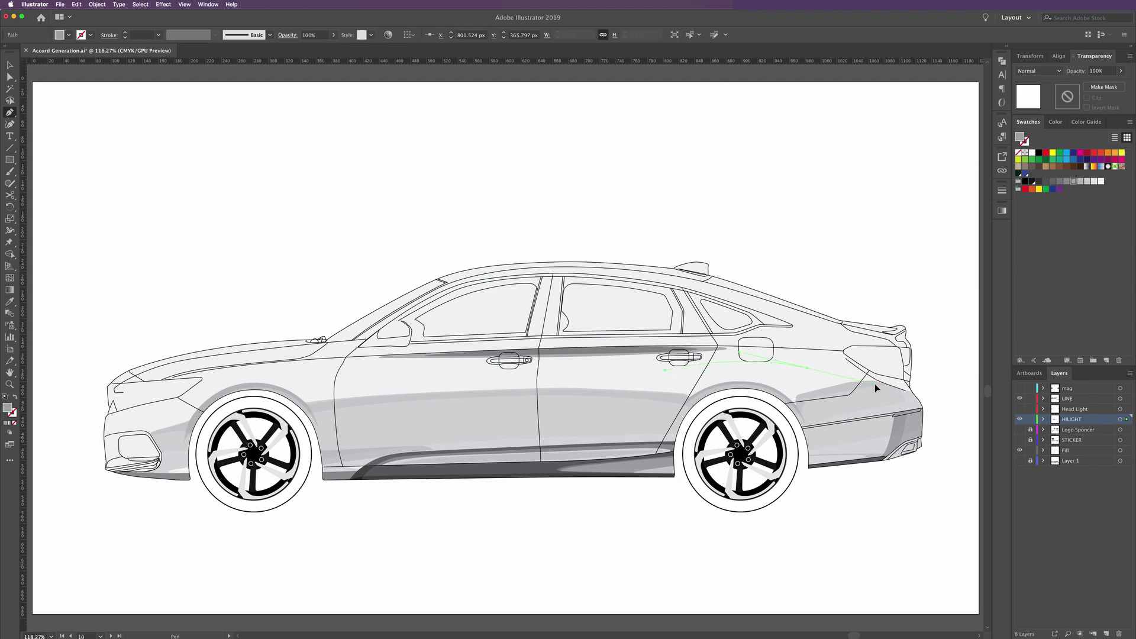
pyautogui.click(807, 368)
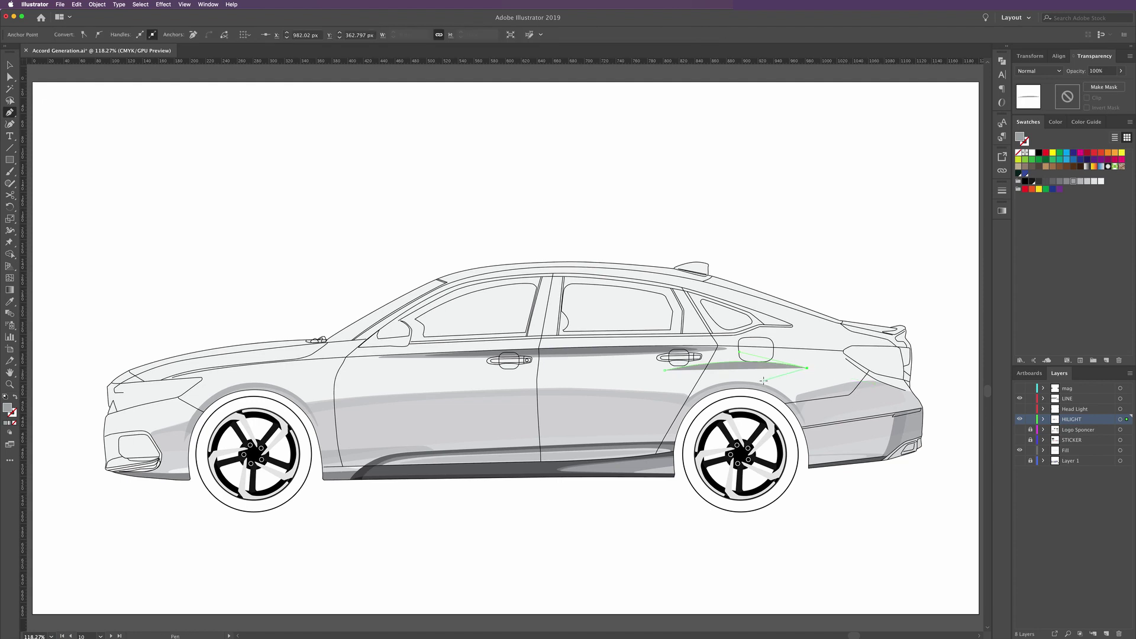
pyautogui.moveTo(747, 379); pyautogui.dragTo(675, 366)
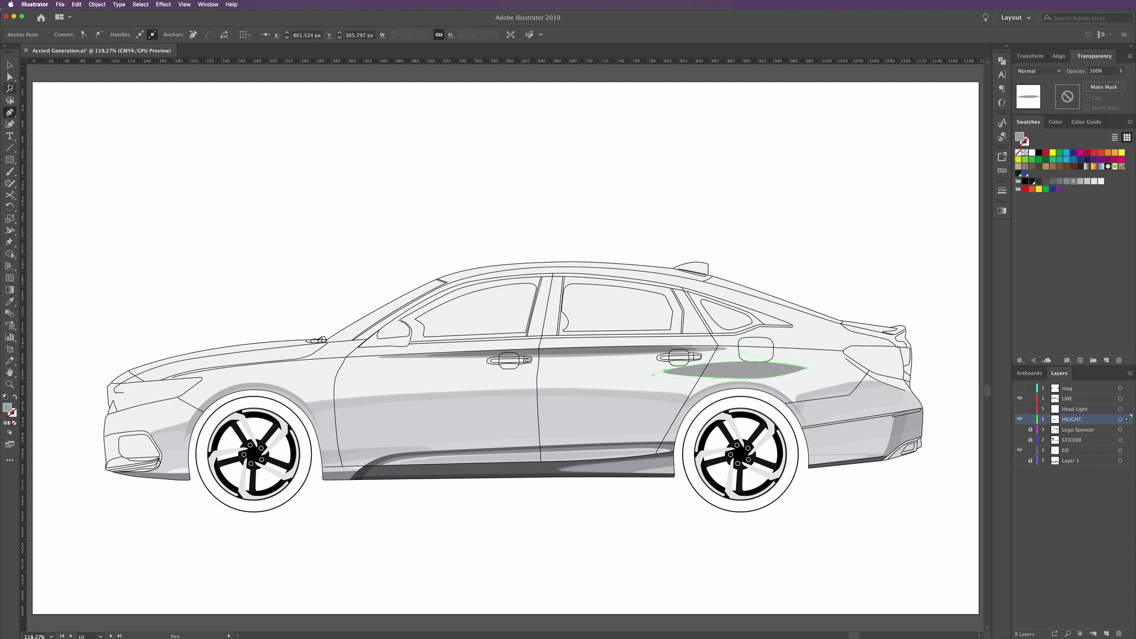
# Drag the shadow's right anchor slightly further toward the rear
pyautogui.click(10, 77)
pyautogui.click(807, 368)
pyautogui.moveTo(807, 368); pyautogui.dragTo(817, 371)
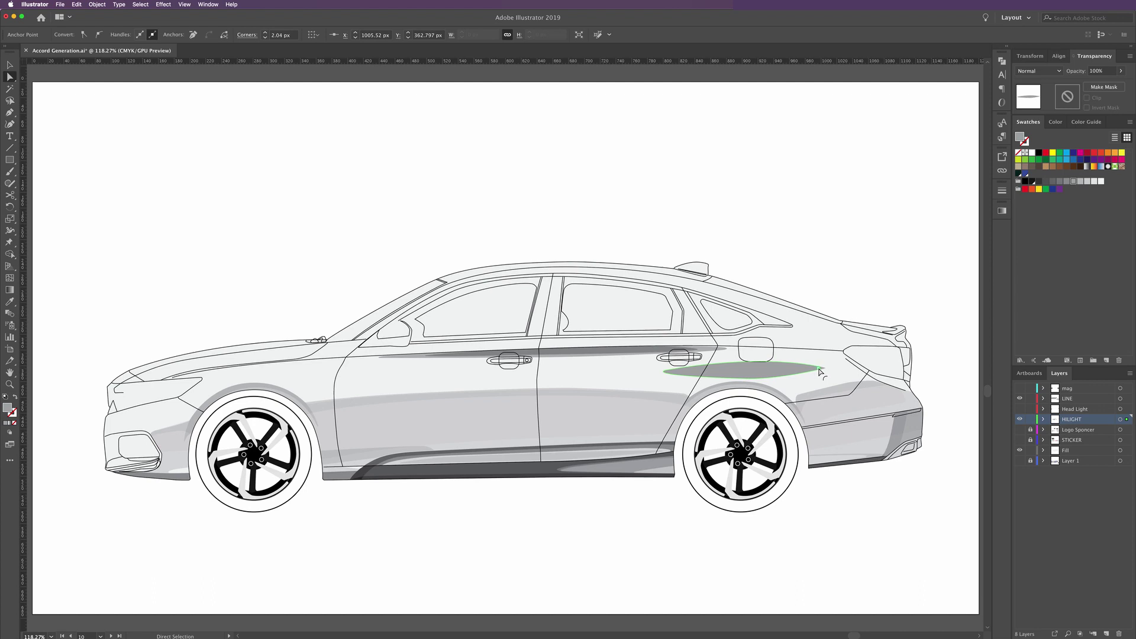
pyautogui.click(816, 370)
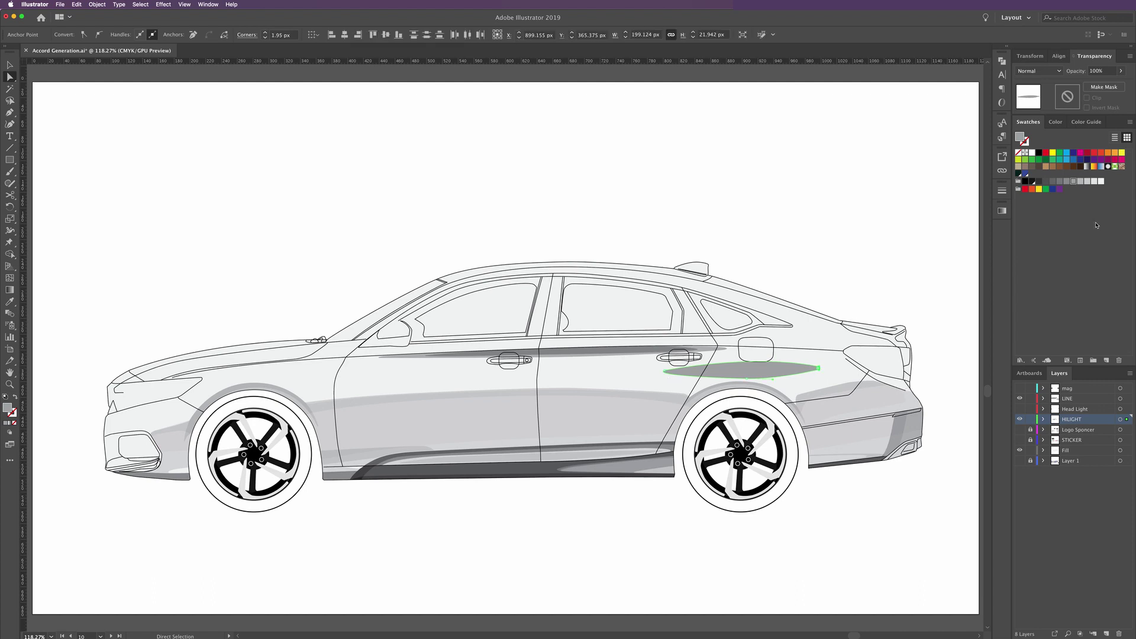
# Give the shadow a light grey fill with Multiply blending
pyautogui.click(1100, 181)
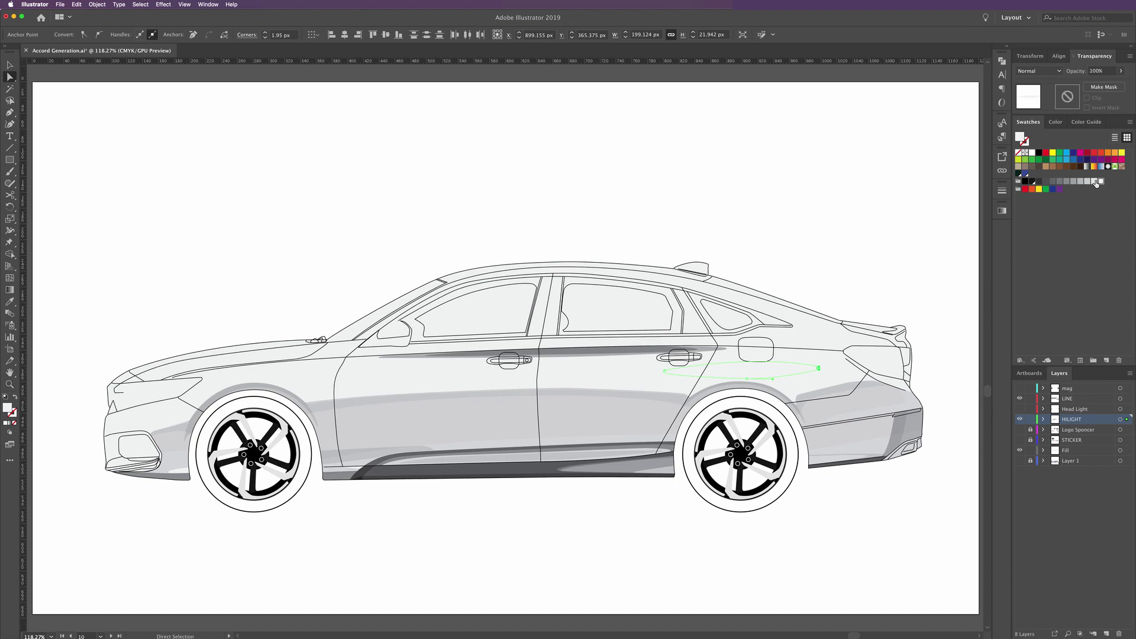
pyautogui.click(1094, 181)
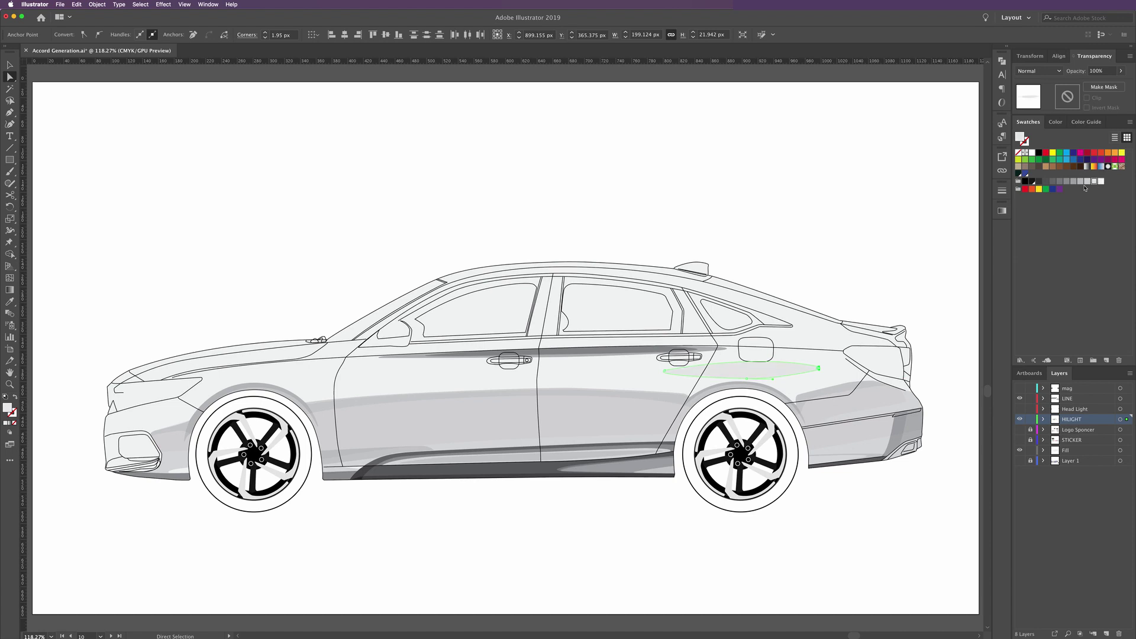
pyautogui.click(769, 379)
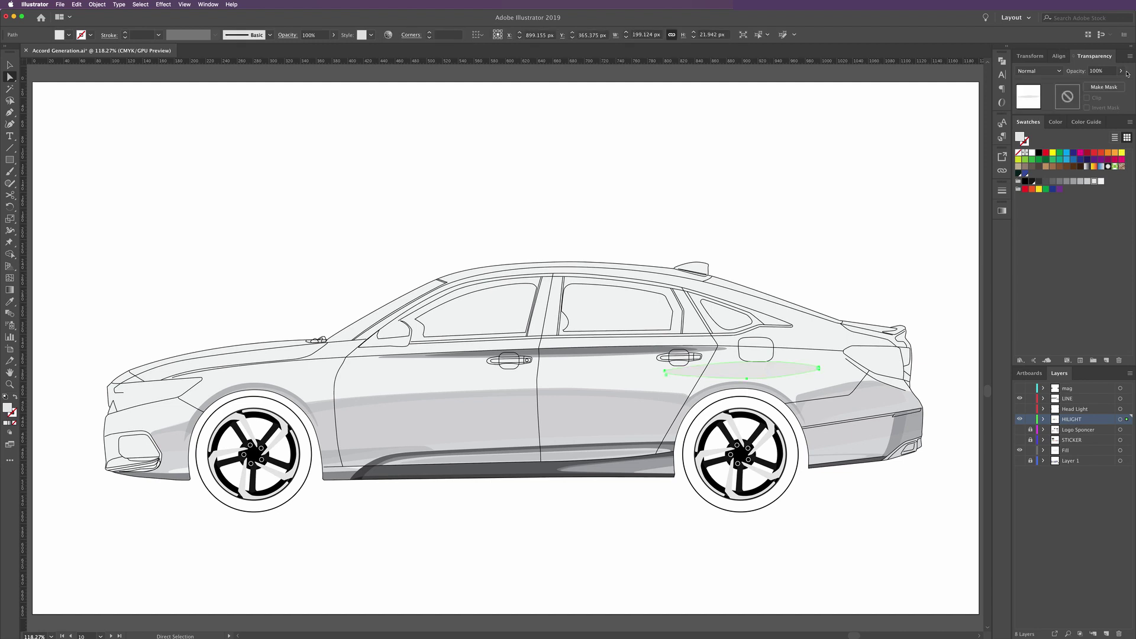
pyautogui.click(1039, 70)
pyautogui.click(1037, 106)
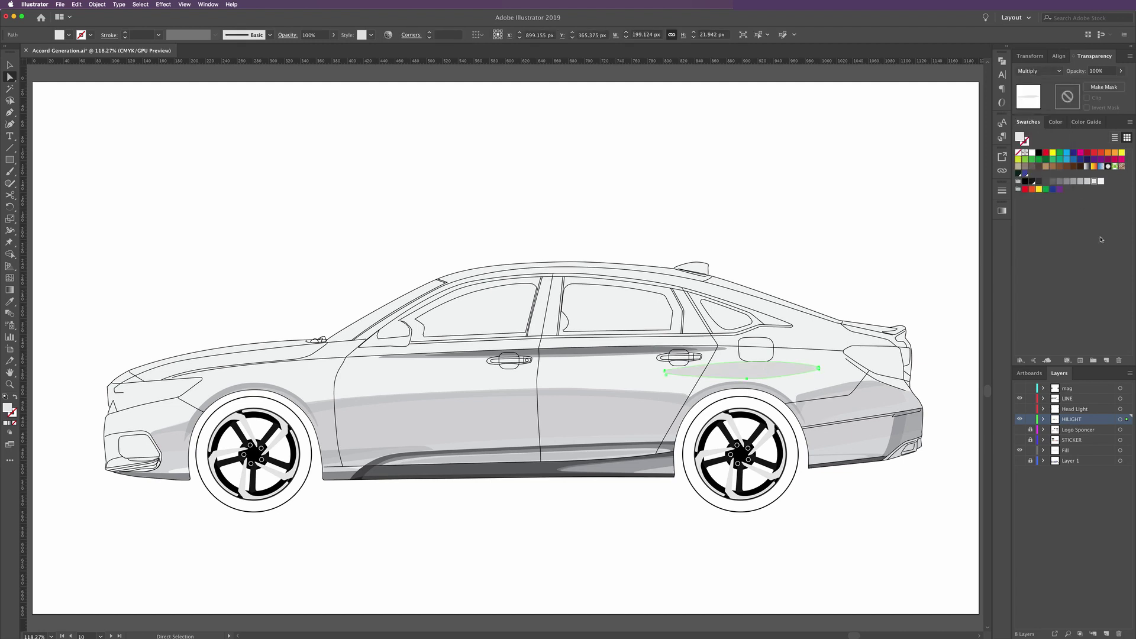
pyautogui.click(1094, 181)
pyautogui.click(941, 241)
# Draw an ellipse inside the rear-quarter shadow and give it the grey multiply shadow style
pyautogui.press('z')
pyautogui.moveTo(733, 380); pyautogui.dragTo(818, 431)
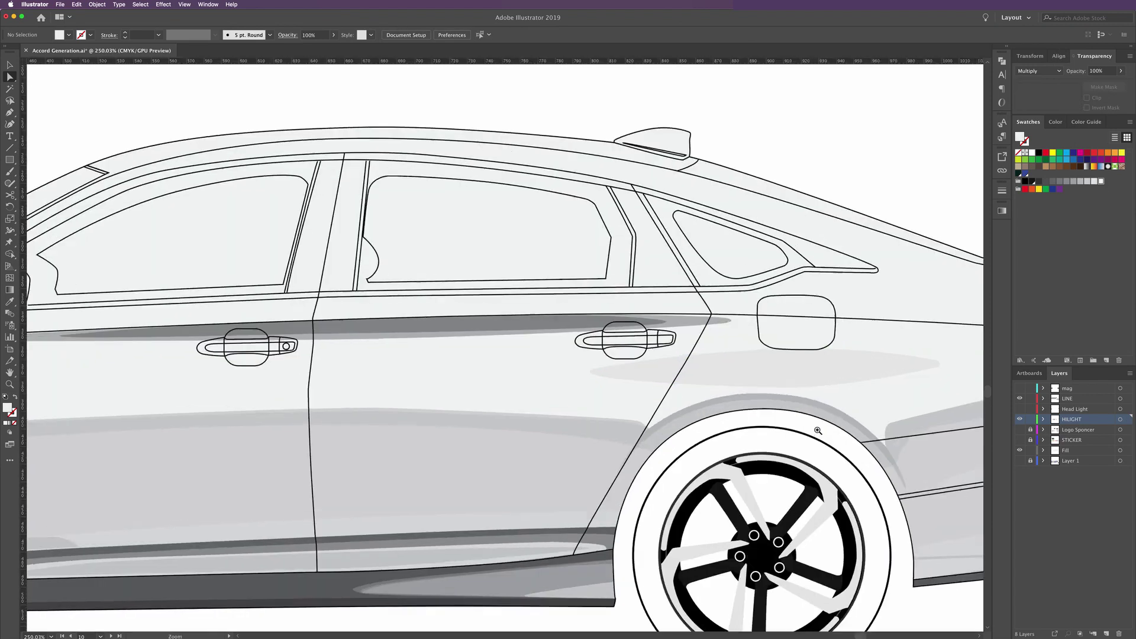
pyautogui.moveTo(712, 413)
pyautogui.mouseDown()
pyautogui.moveTo(564, 355)
pyautogui.moveTo(520, 314)
pyautogui.mouseUp()
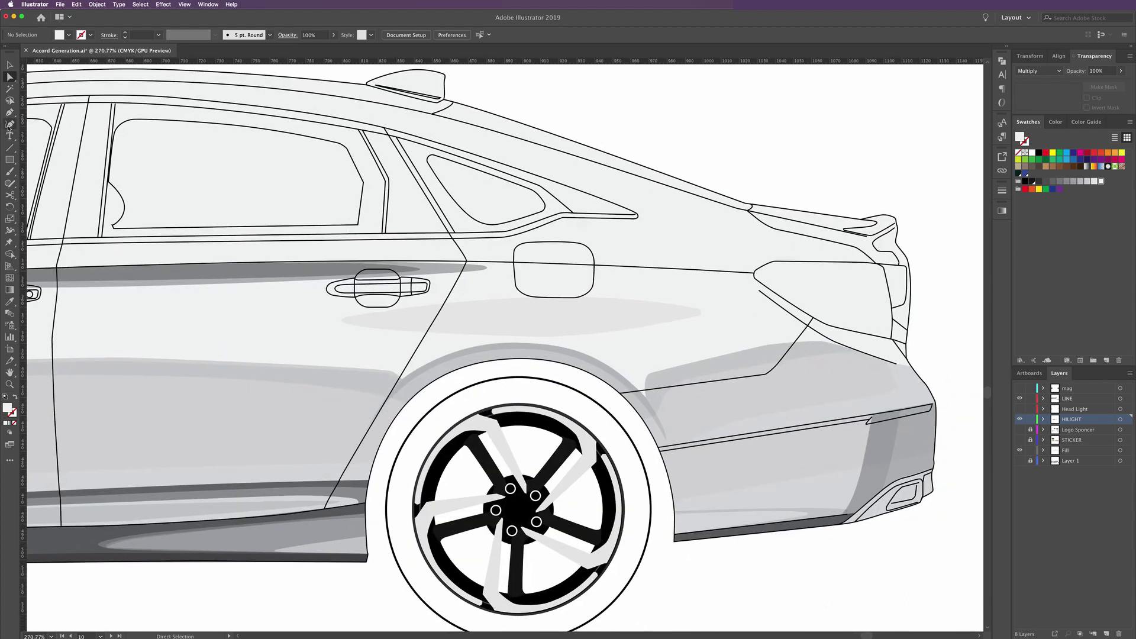
pyautogui.click(9, 112)
pyautogui.click(523, 301)
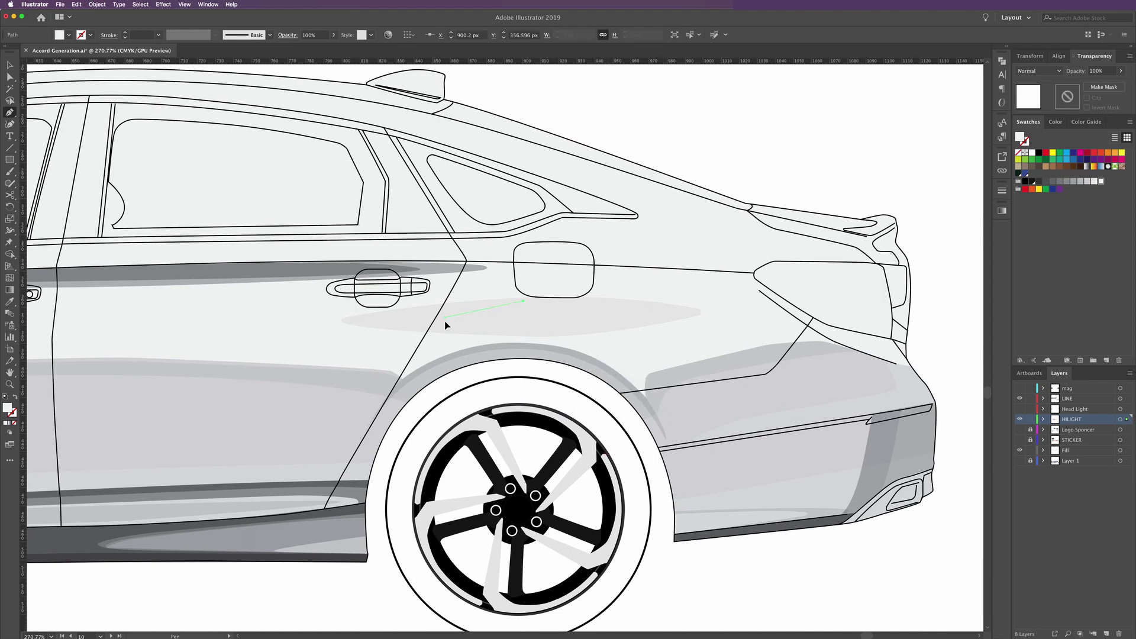
pyautogui.moveTo(444, 317); pyautogui.dragTo(446, 329)
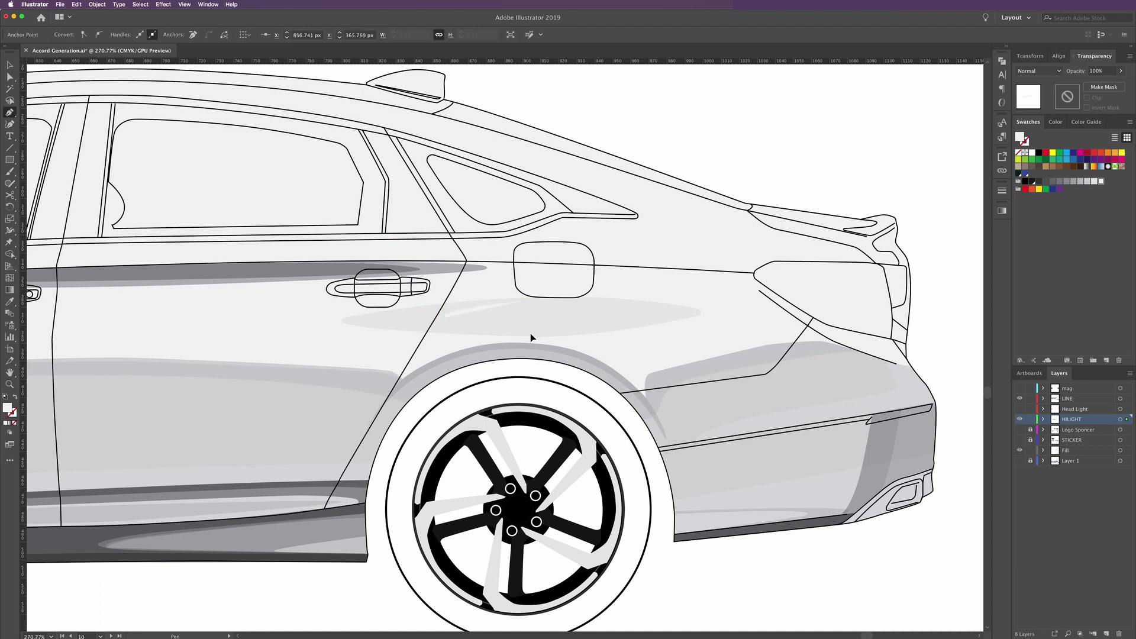
pyautogui.moveTo(553, 336); pyautogui.dragTo(609, 311)
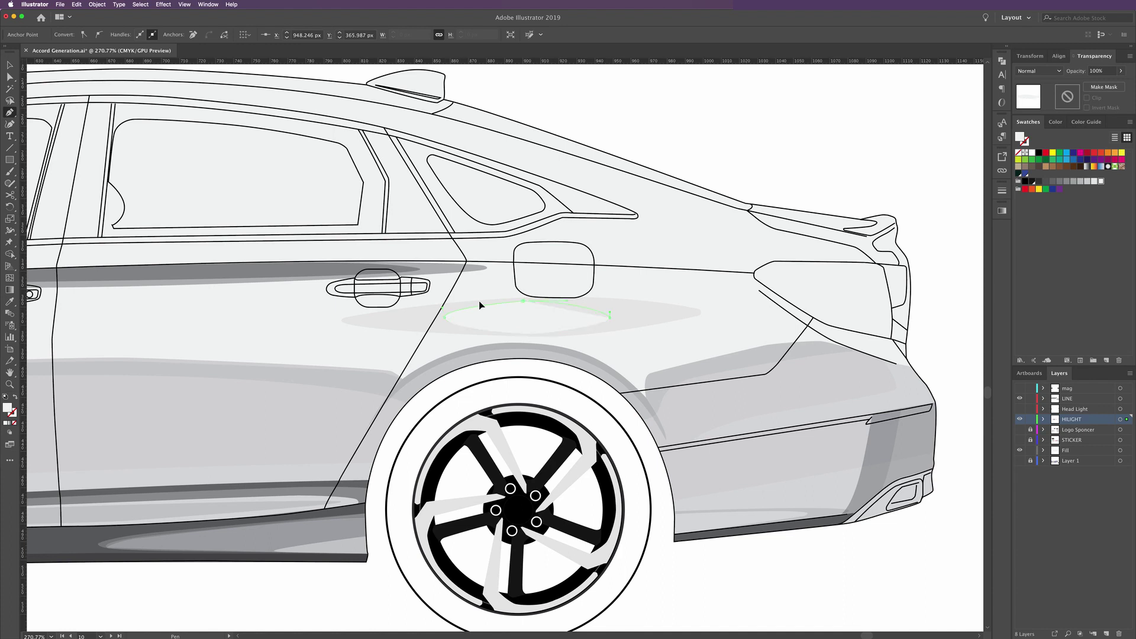
pyautogui.moveTo(480, 305); pyautogui.dragTo(475, 304)
pyautogui.click(9, 301)
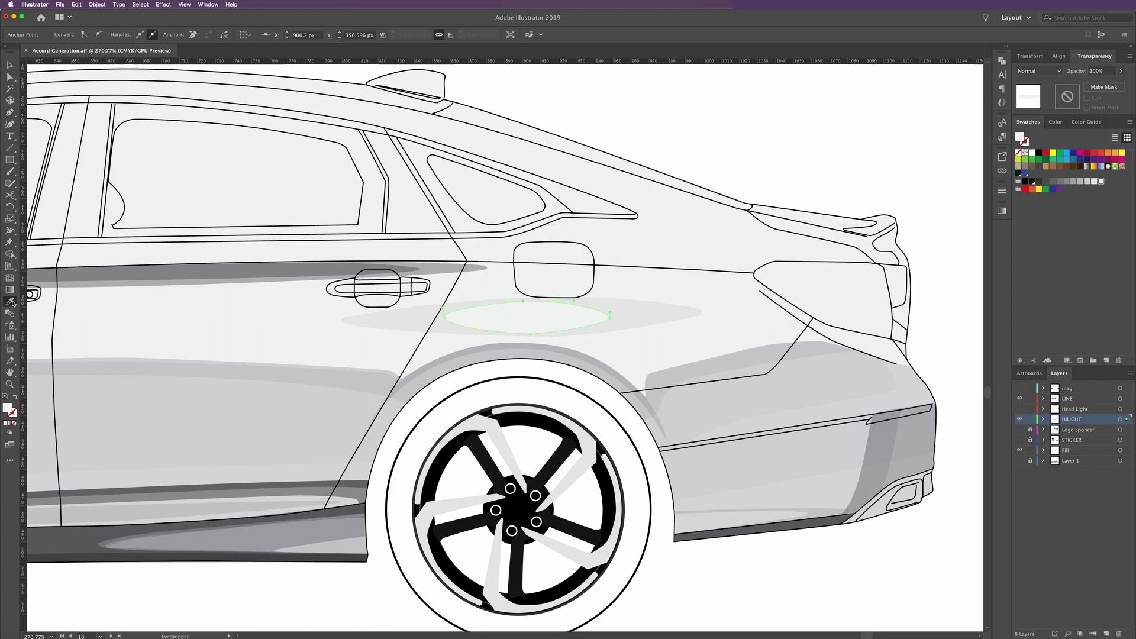
pyautogui.click(423, 314)
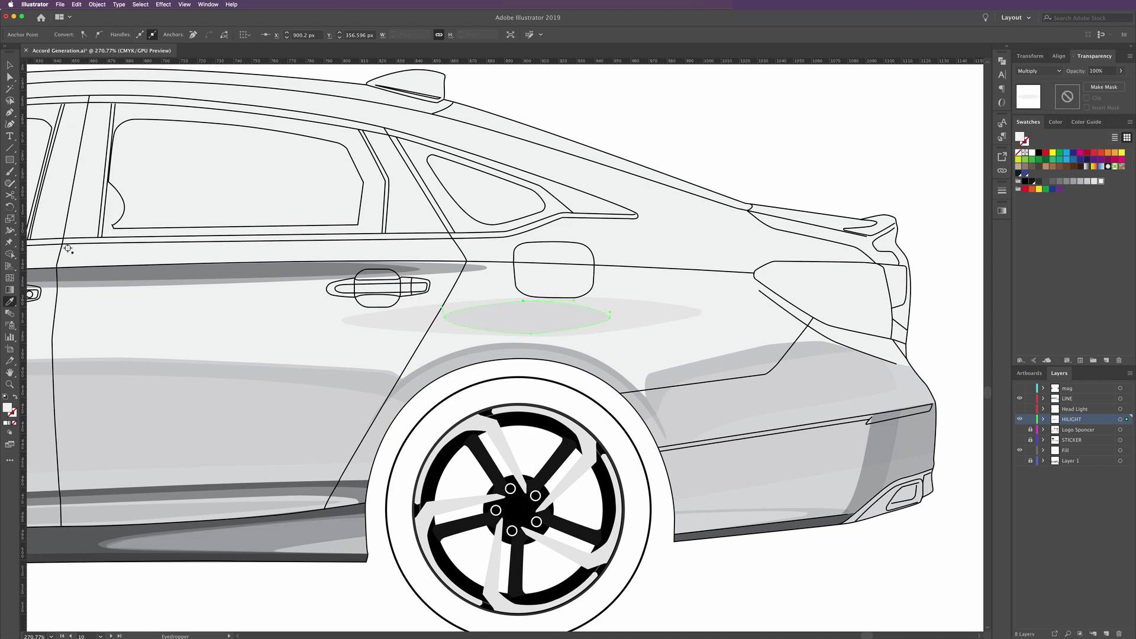
# Draw a smaller inner ellipse inside the first with the same grey multiply style
pyautogui.press('p')
pyautogui.click(526, 305)
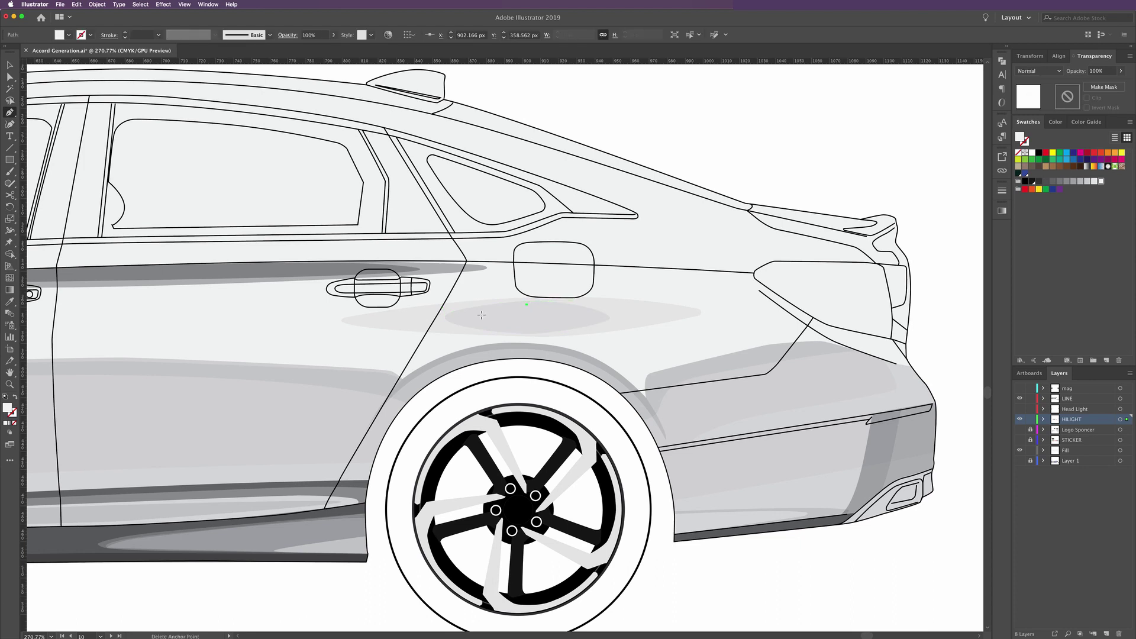
pyautogui.click(543, 327)
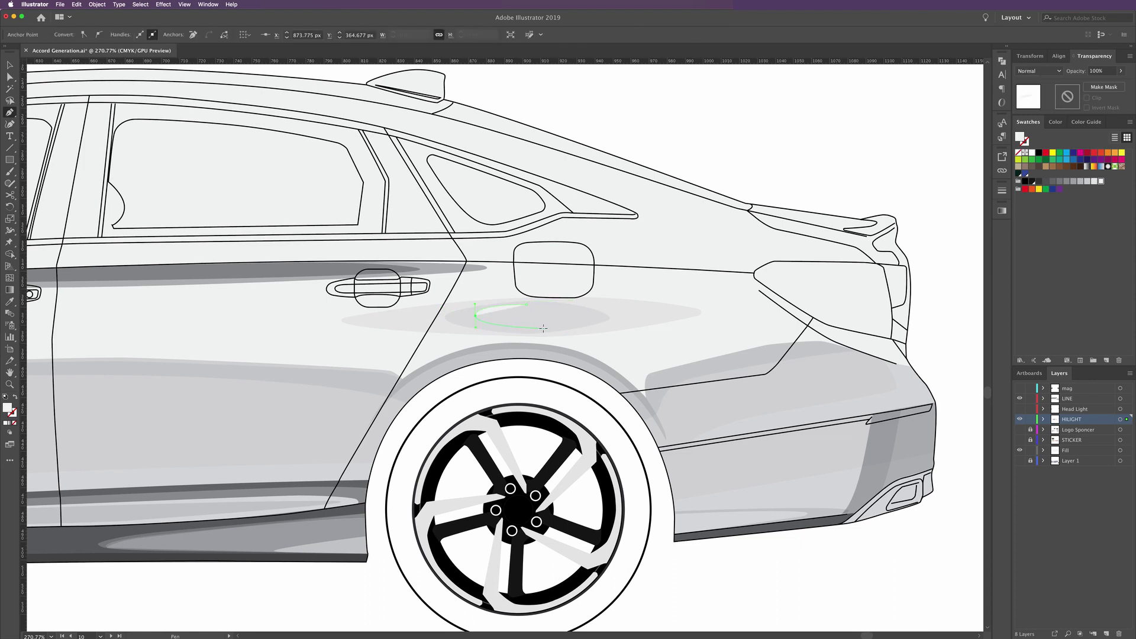
pyautogui.moveTo(538, 328); pyautogui.dragTo(579, 307)
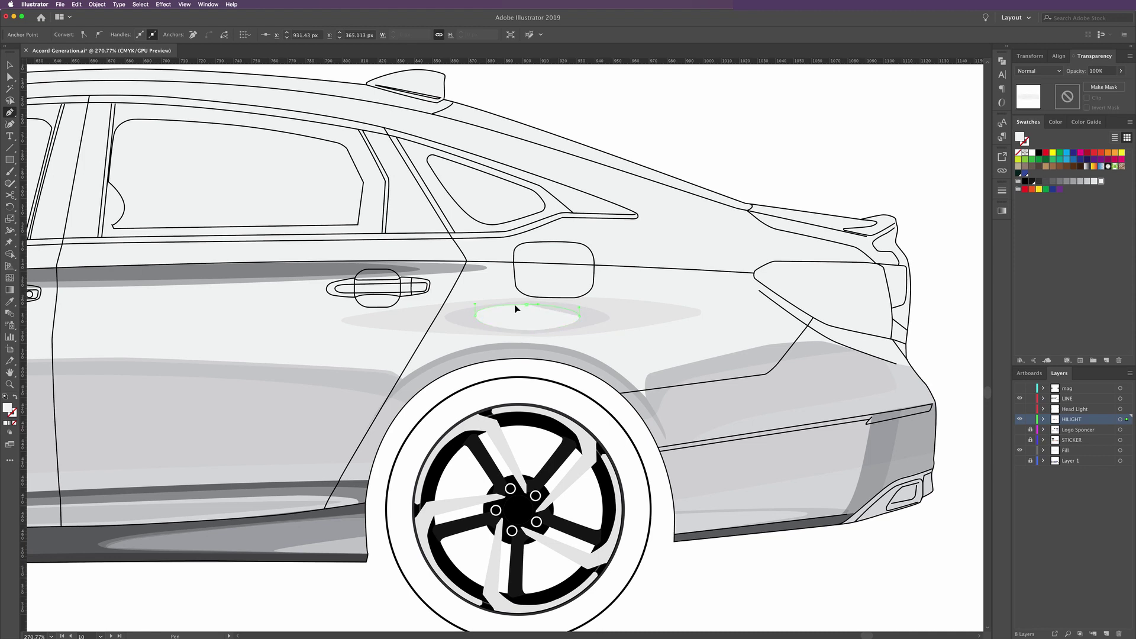
pyautogui.click(515, 308)
pyautogui.click(10, 301)
pyautogui.click(461, 316)
# Stretch the shadow ellipses slightly taller, then fit the whole car in the window
pyautogui.click(10, 77)
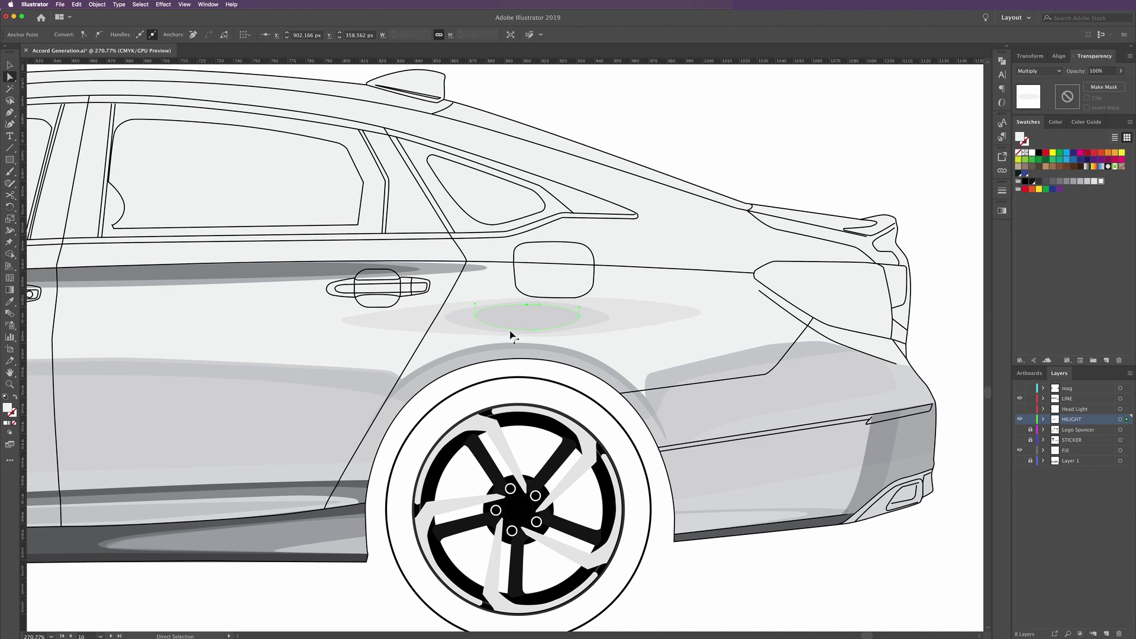
pyautogui.click(534, 330)
pyautogui.click(476, 320)
pyautogui.click(533, 330)
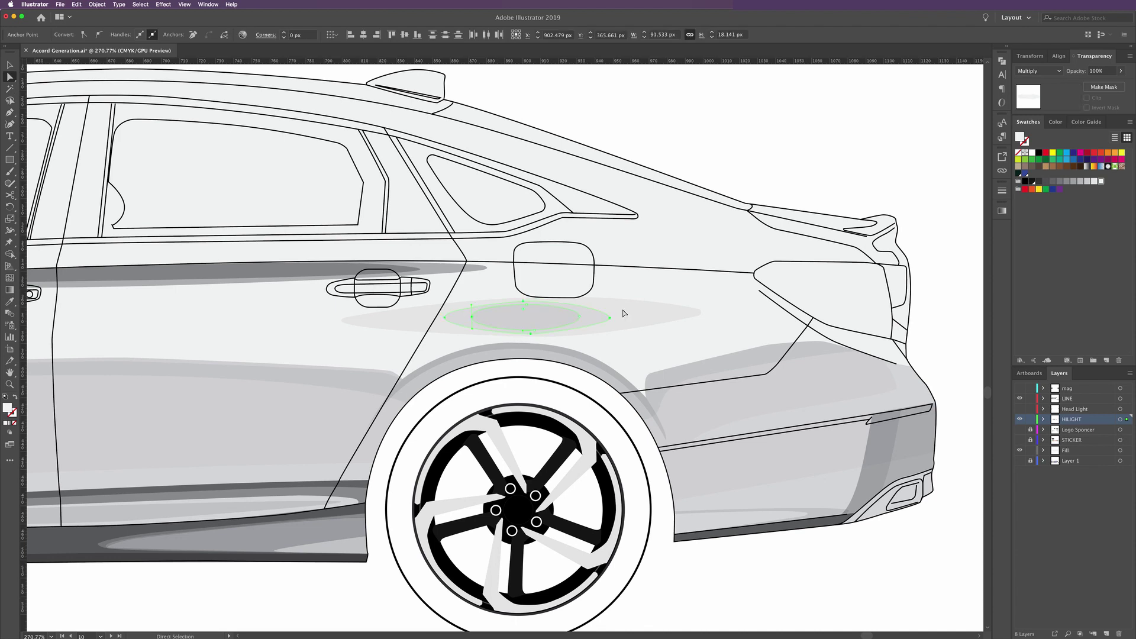
pyautogui.click(10, 67)
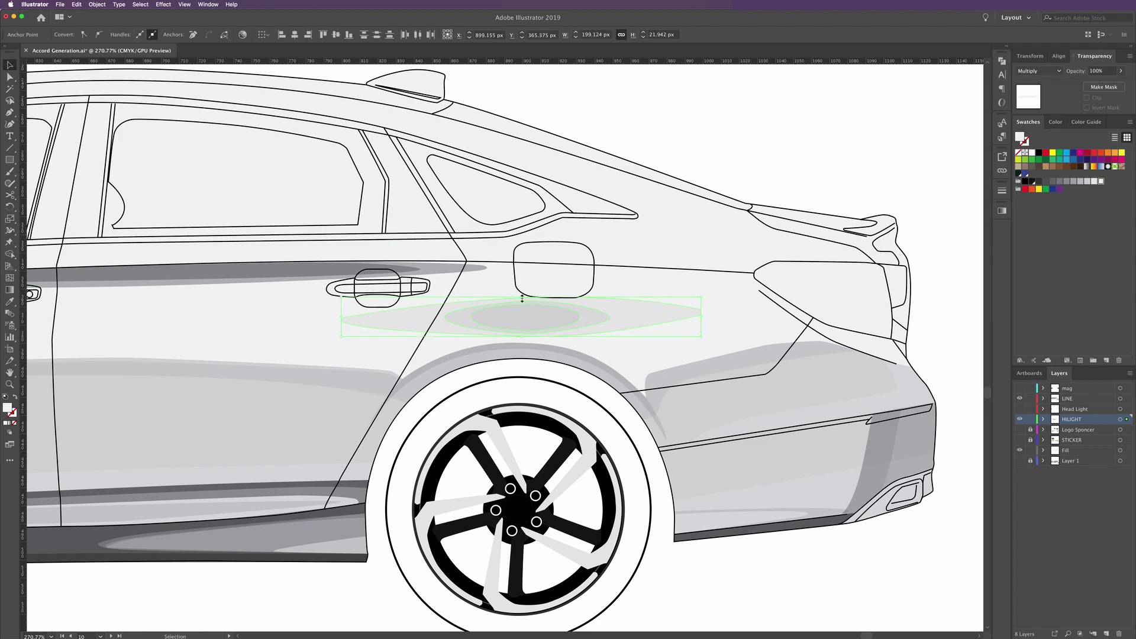
pyautogui.moveTo(521, 299); pyautogui.dragTo(522, 293)
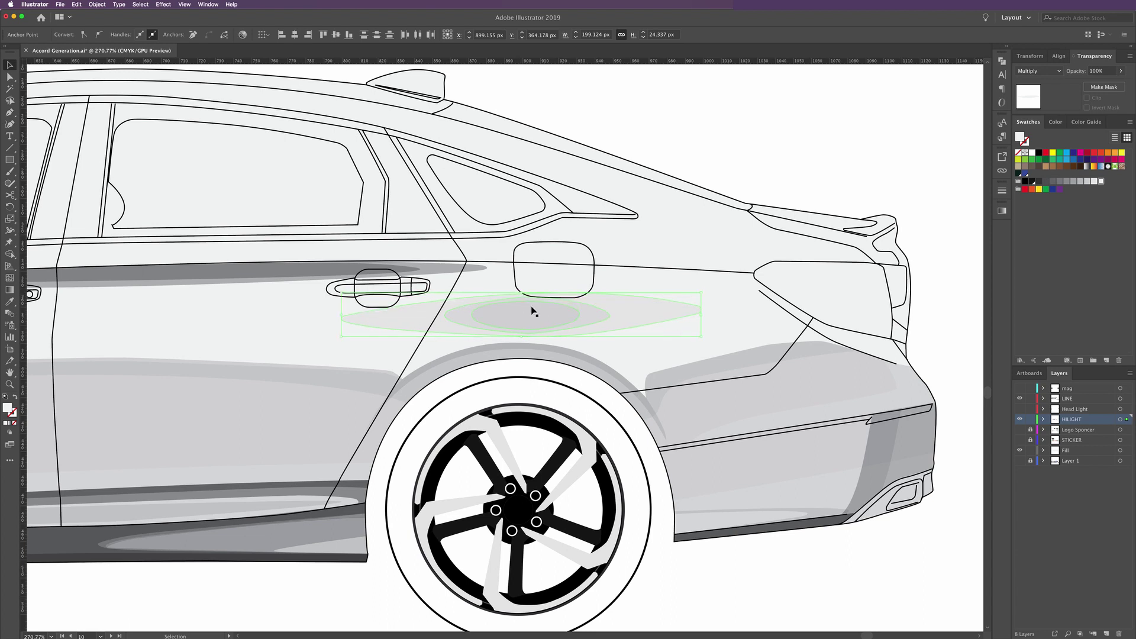
pyautogui.click(654, 249)
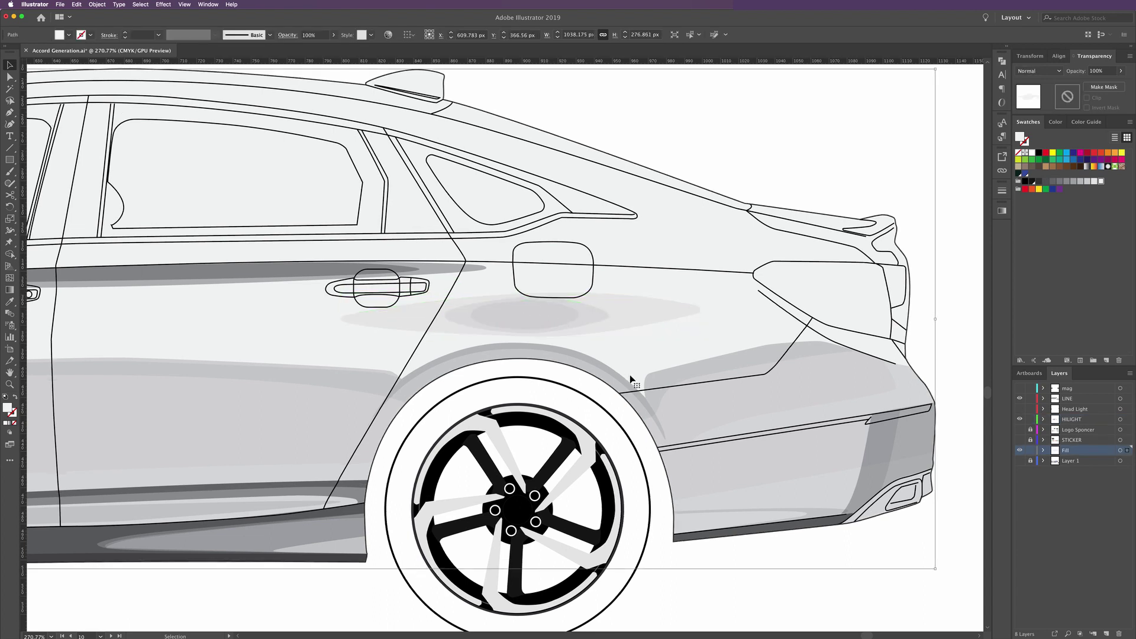
pyautogui.press('super+0')
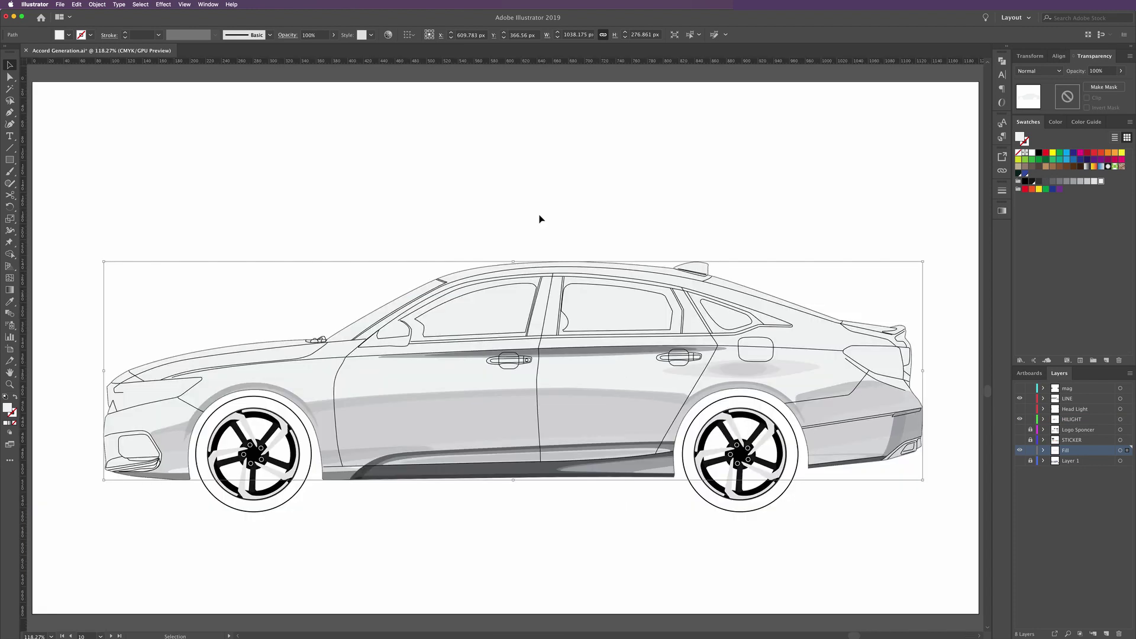
# Enlarge the rear-door highlight ellipse by stretching its top, left and right edges outward
pyautogui.click(735, 374)
pyautogui.moveTo(742, 359); pyautogui.dragTo(741, 355)
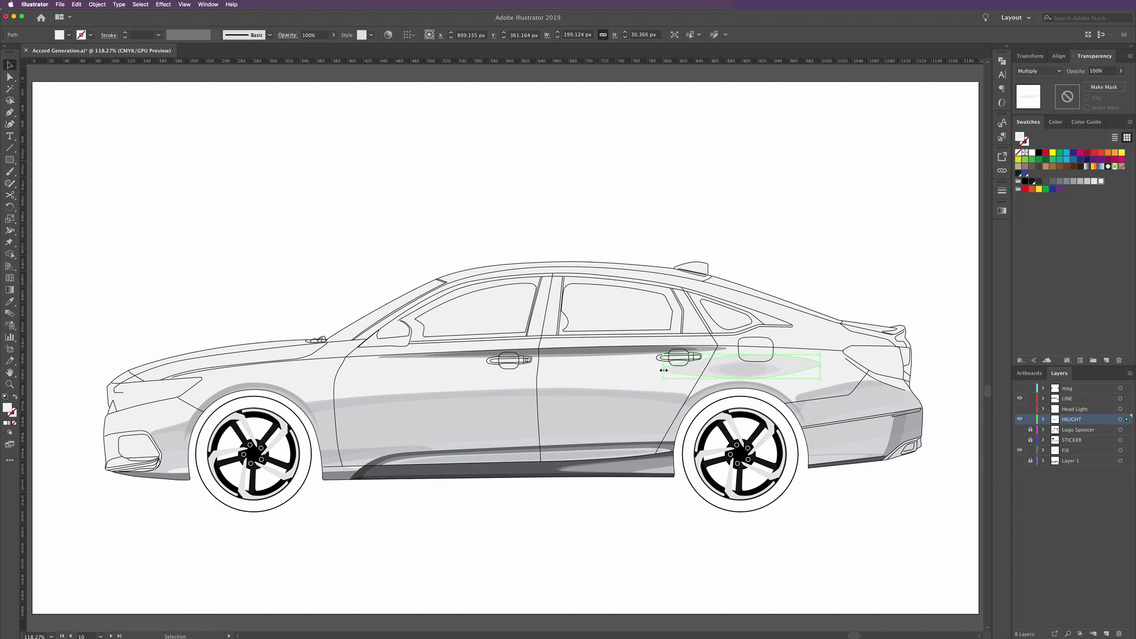
pyautogui.moveTo(663, 380); pyautogui.dragTo(651, 385)
pyautogui.moveTo(820, 367); pyautogui.dragTo(834, 367)
pyautogui.moveTo(743, 379); pyautogui.dragTo(742, 379)
# Lower the rear-door highlight's opacity to about 35% and deselect it
pyautogui.click(1121, 70)
pyautogui.moveTo(1120, 84); pyautogui.dragTo(1096, 84)
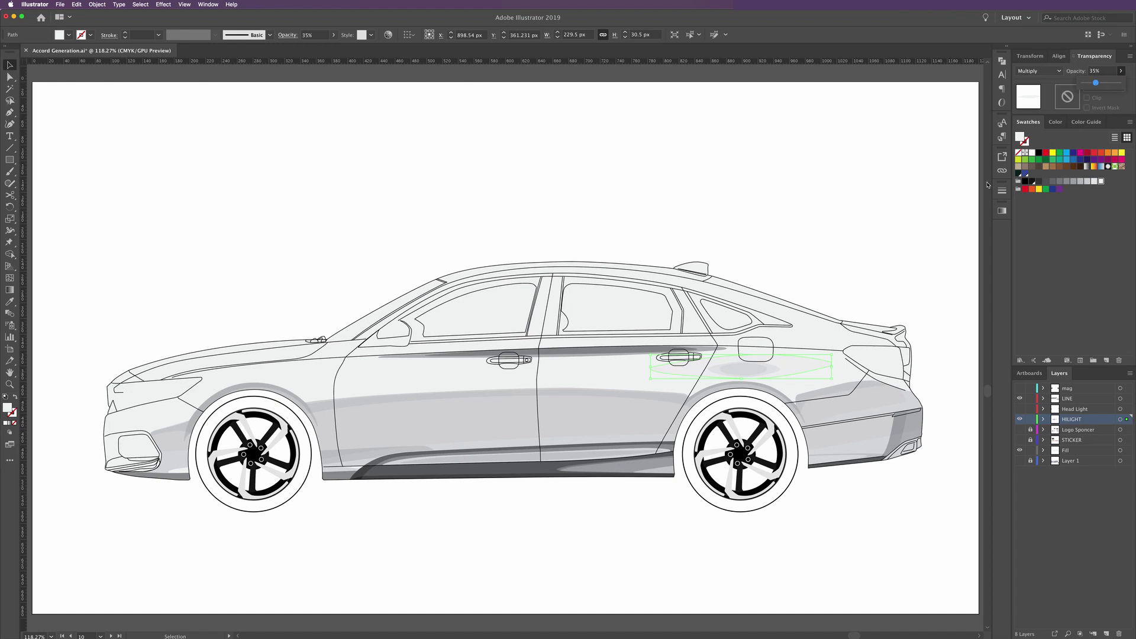
pyautogui.click(879, 161)
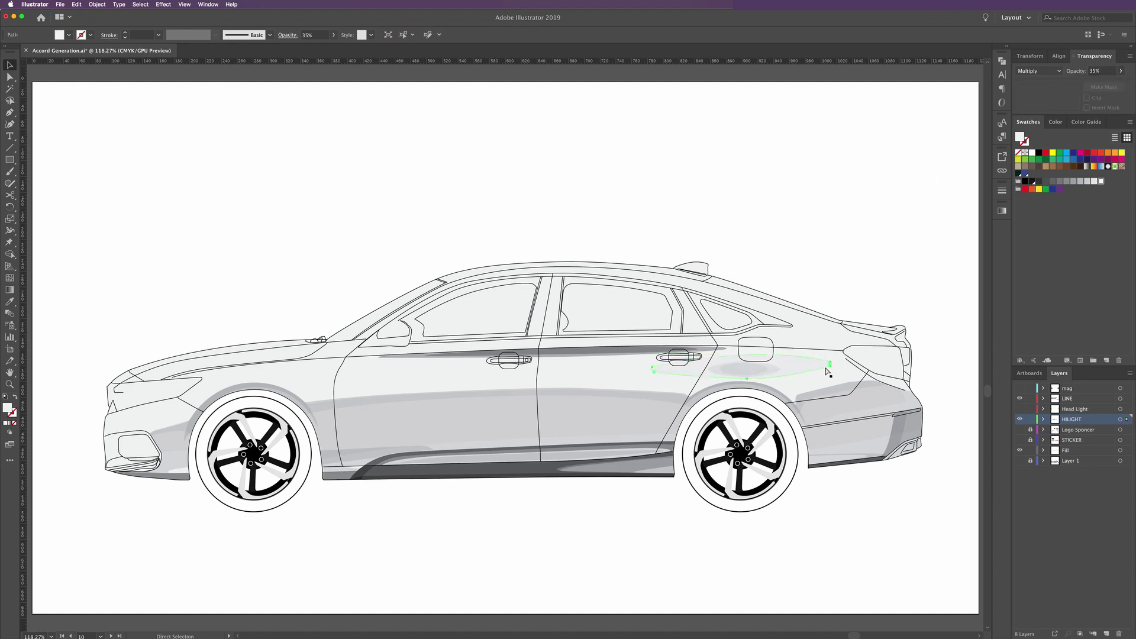
pyautogui.press('super+z')
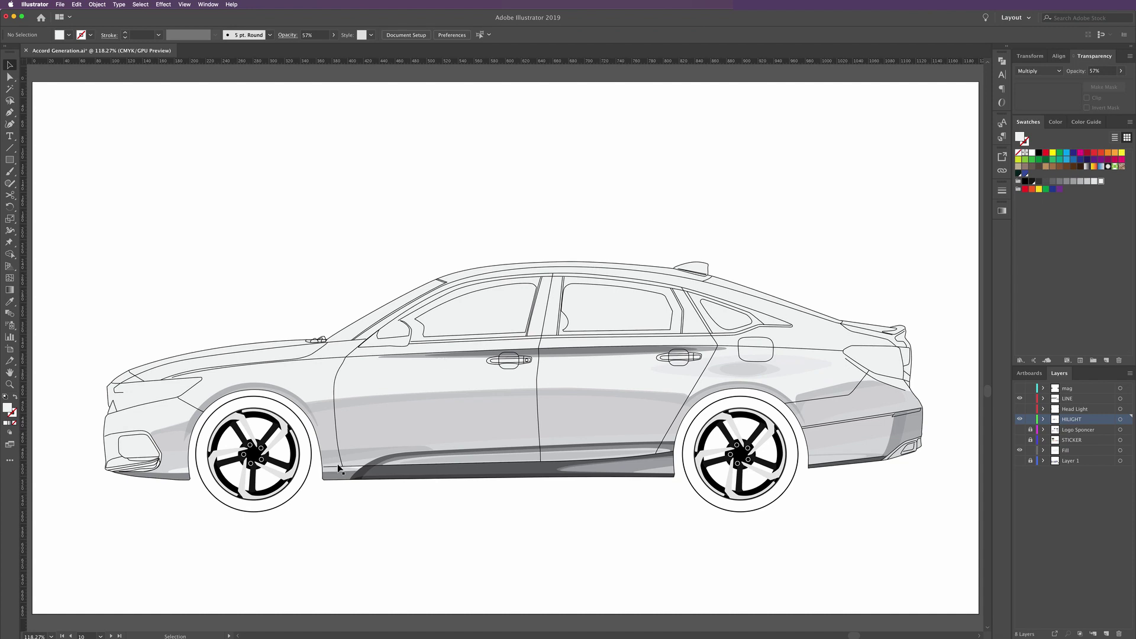
# Zoom into the front and draw a closed shading shape over the fender above the wheel arch
pyautogui.moveTo(247, 381)
pyautogui.mouseDown()
pyautogui.moveTo(335, 405)
pyautogui.moveTo(302, 406)
pyautogui.moveTo(321, 414)
pyautogui.mouseUp()
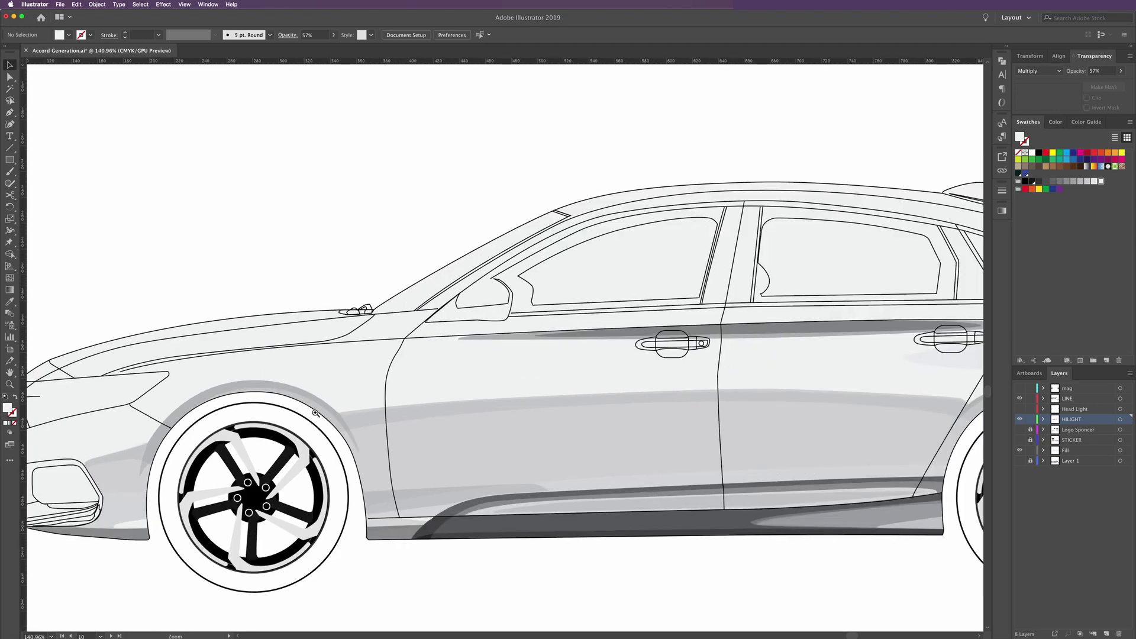
pyautogui.moveTo(413, 410); pyautogui.dragTo(613, 391)
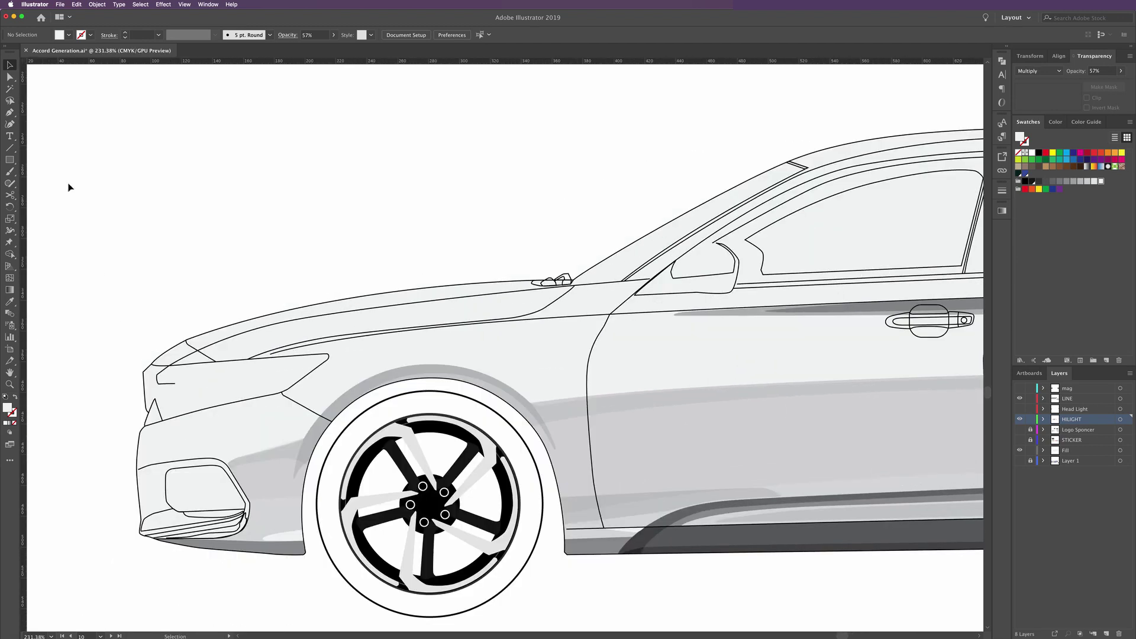
pyautogui.press('p')
pyautogui.click(284, 356)
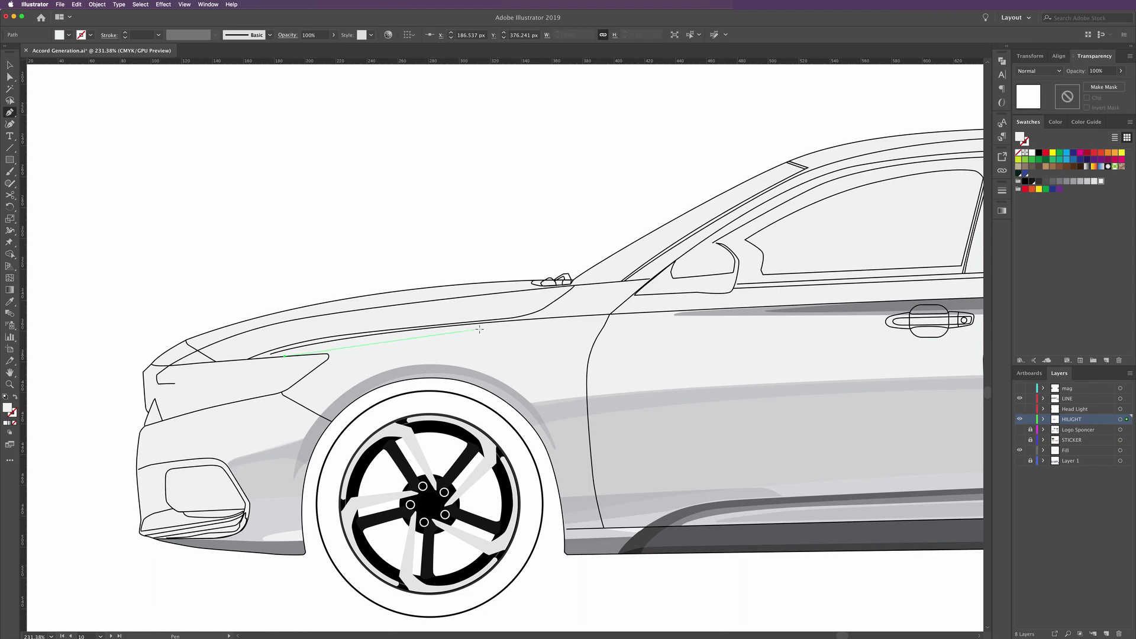
pyautogui.moveTo(480, 329); pyautogui.dragTo(596, 322)
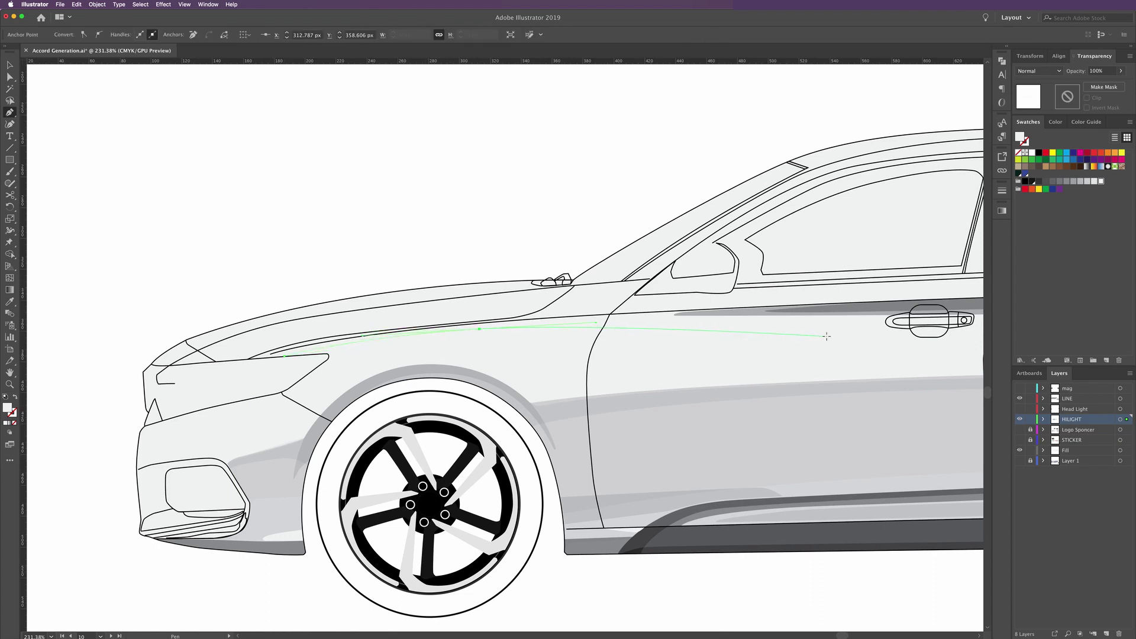
pyautogui.moveTo(836, 337); pyautogui.dragTo(836, 342)
pyautogui.click(485, 372)
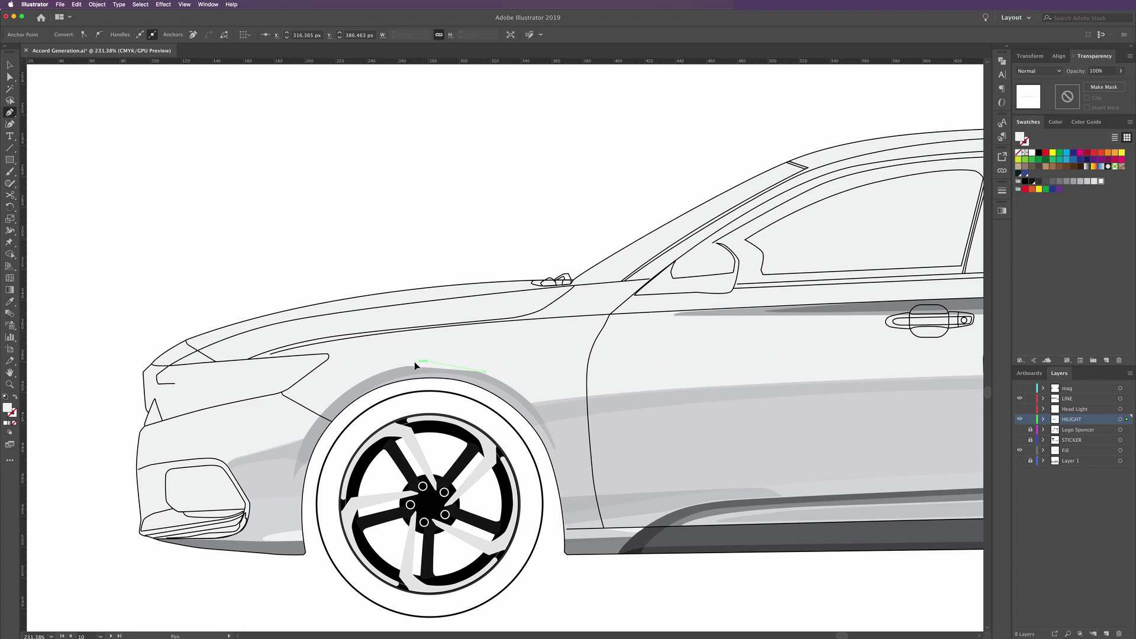
pyautogui.moveTo(408, 365); pyautogui.dragTo(399, 361)
pyautogui.moveTo(344, 388); pyautogui.dragTo(322, 399)
pyautogui.moveTo(287, 359)
pyautogui.mouseDown()
pyautogui.moveTo(737, 376)
pyautogui.moveTo(865, 412)
pyautogui.mouseUp()
# Set the fender shading shape to Multiply at 30% opacity and deselect it
pyautogui.click(1041, 70)
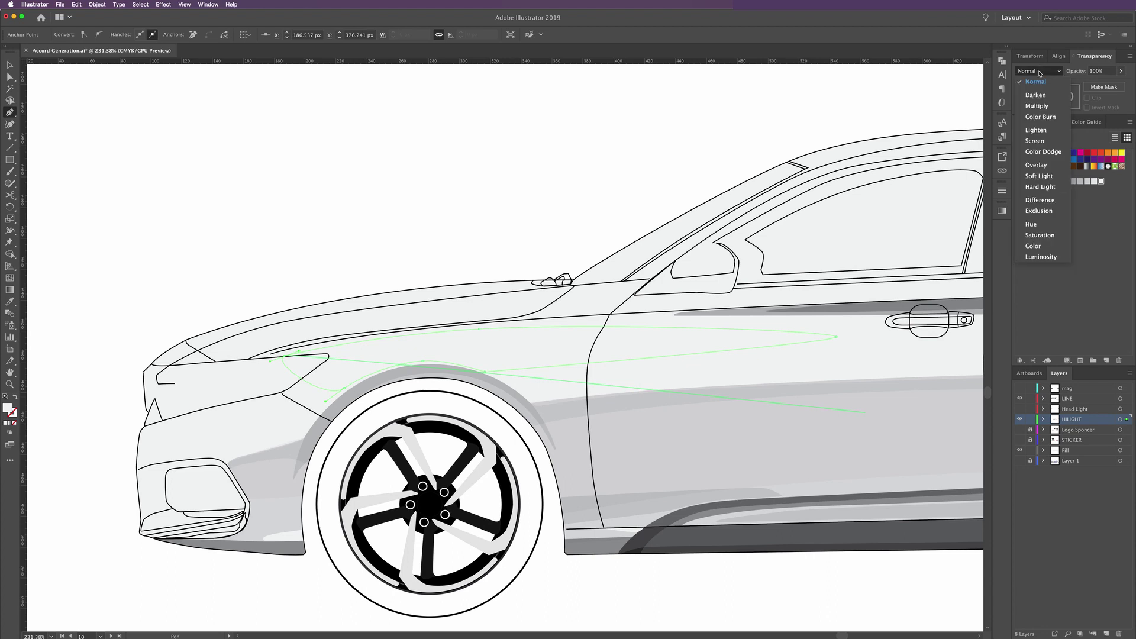
pyautogui.click(1037, 105)
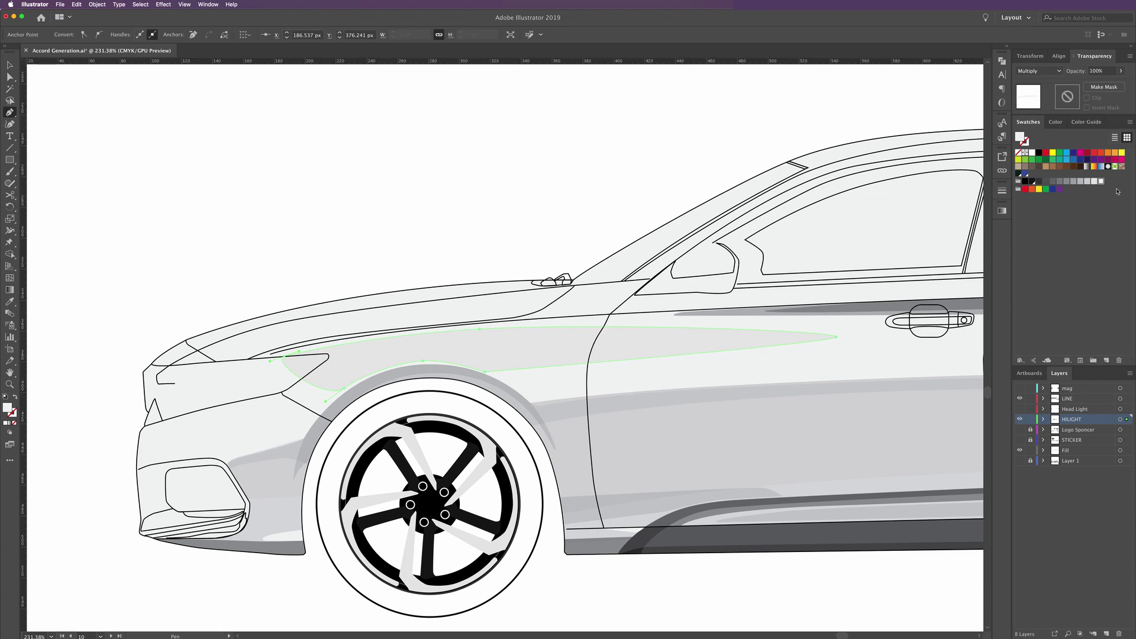
pyautogui.click(1120, 71)
pyautogui.moveTo(1118, 83); pyautogui.dragTo(1095, 84)
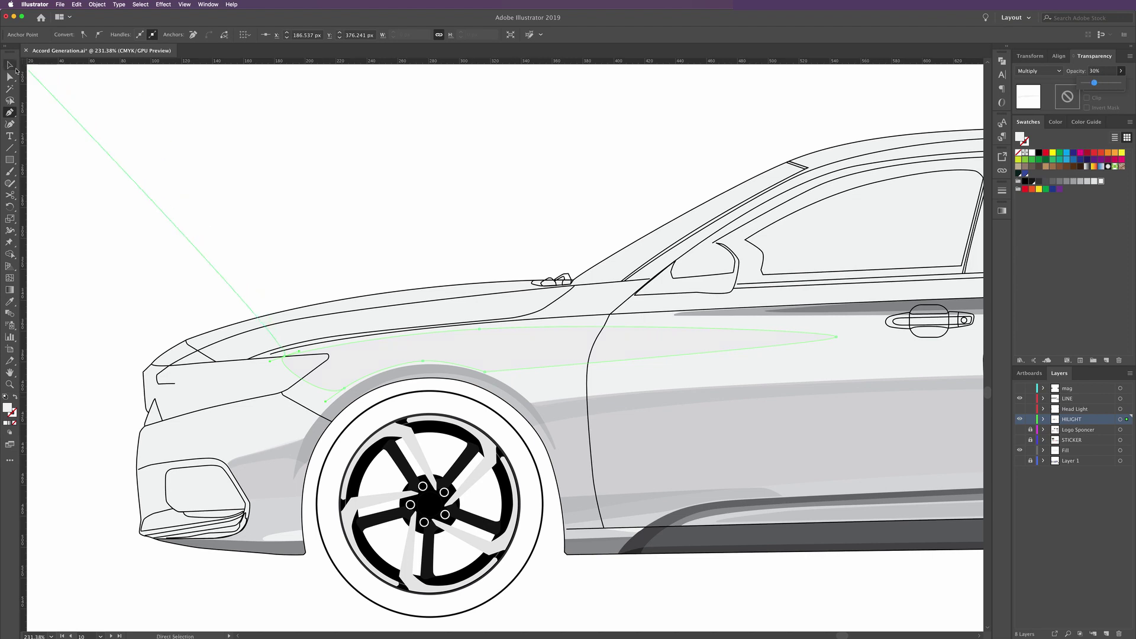
pyautogui.click(10, 66)
pyautogui.click(83, 107)
pyautogui.click(9, 112)
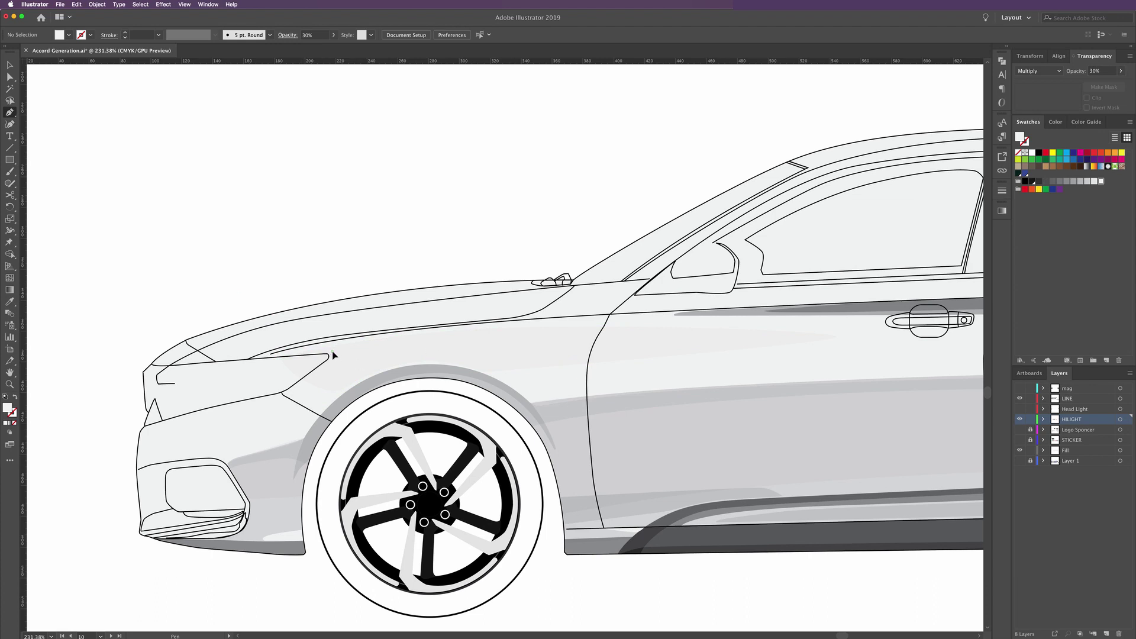
# Draw a shading shape following the front wheel arch and set it to Multiply
pyautogui.click(331, 354)
pyautogui.click(379, 368)
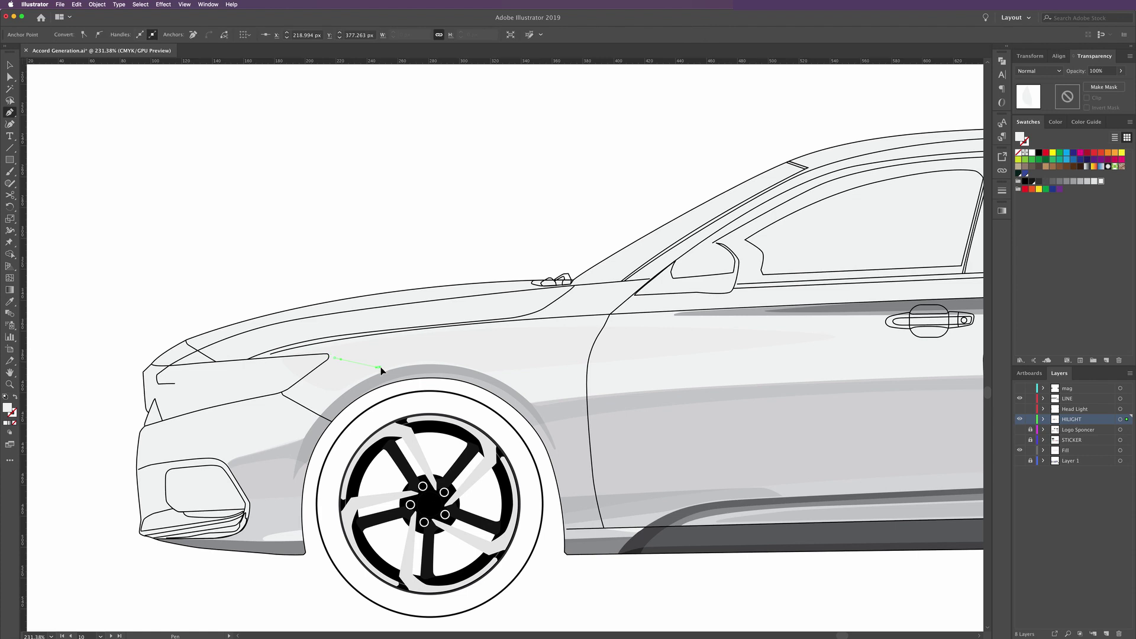
pyautogui.click(480, 364)
pyautogui.moveTo(480, 364); pyautogui.dragTo(520, 375)
pyautogui.click(480, 366)
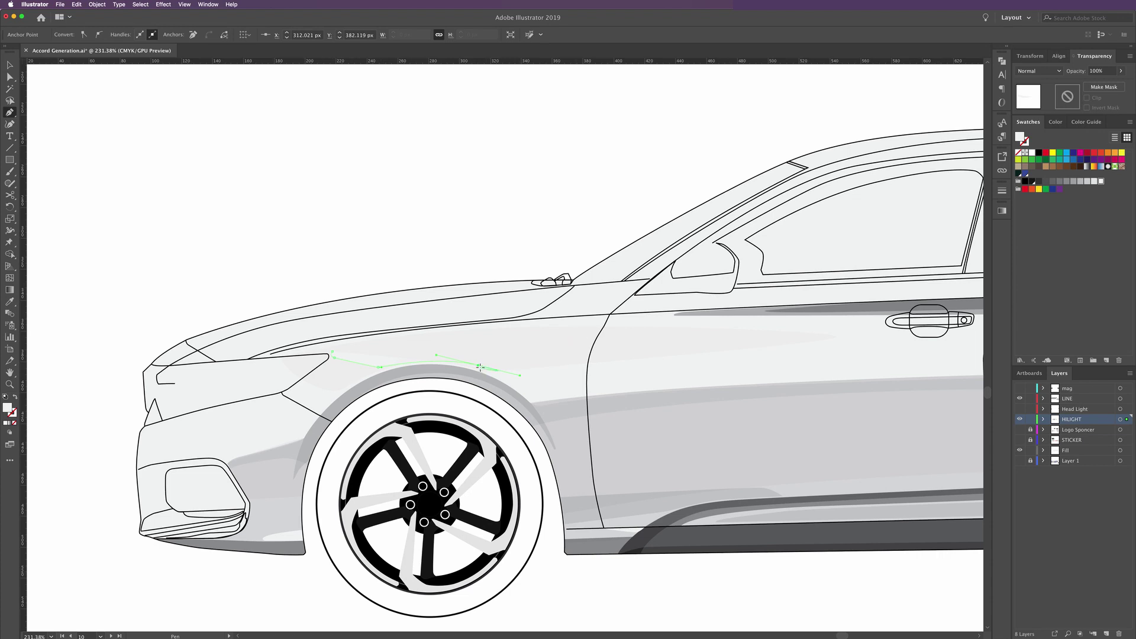
pyautogui.click(516, 359)
pyautogui.moveTo(590, 341); pyautogui.dragTo(601, 343)
pyautogui.moveTo(431, 336); pyautogui.dragTo(397, 337)
pyautogui.click(333, 354)
pyautogui.click(1032, 71)
pyautogui.click(1030, 106)
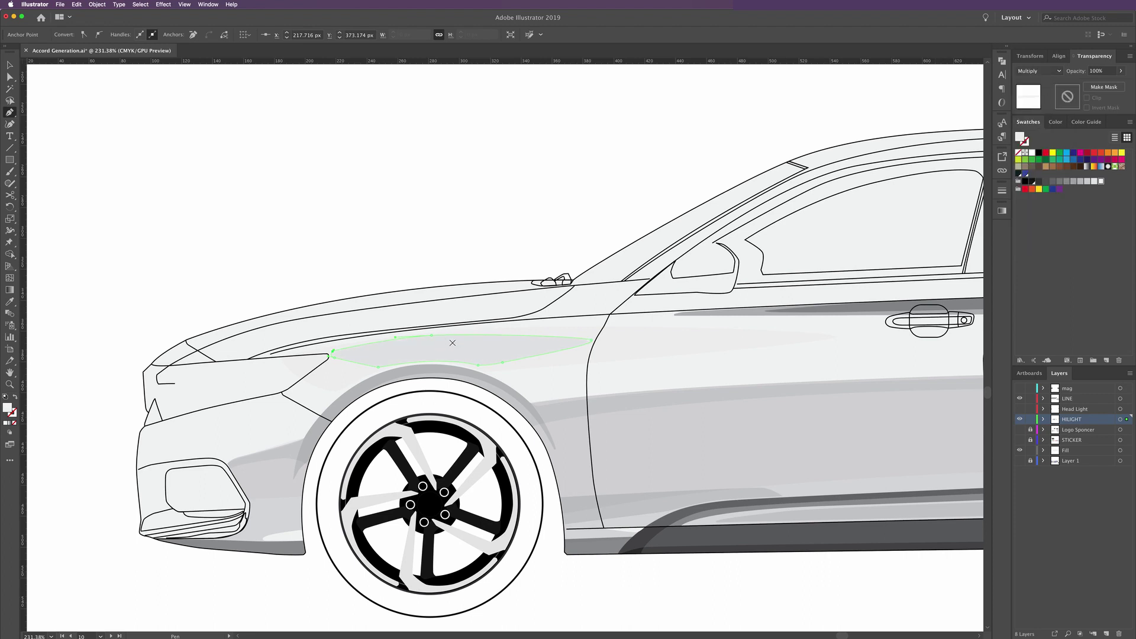
# Draw a small shape on the upper fender and eyedrop the multiply shading appearance onto it
pyautogui.moveTo(478, 359); pyautogui.dragTo(490, 362)
pyautogui.click(490, 360)
pyautogui.click(522, 343)
pyautogui.click(443, 358)
pyautogui.click(442, 357)
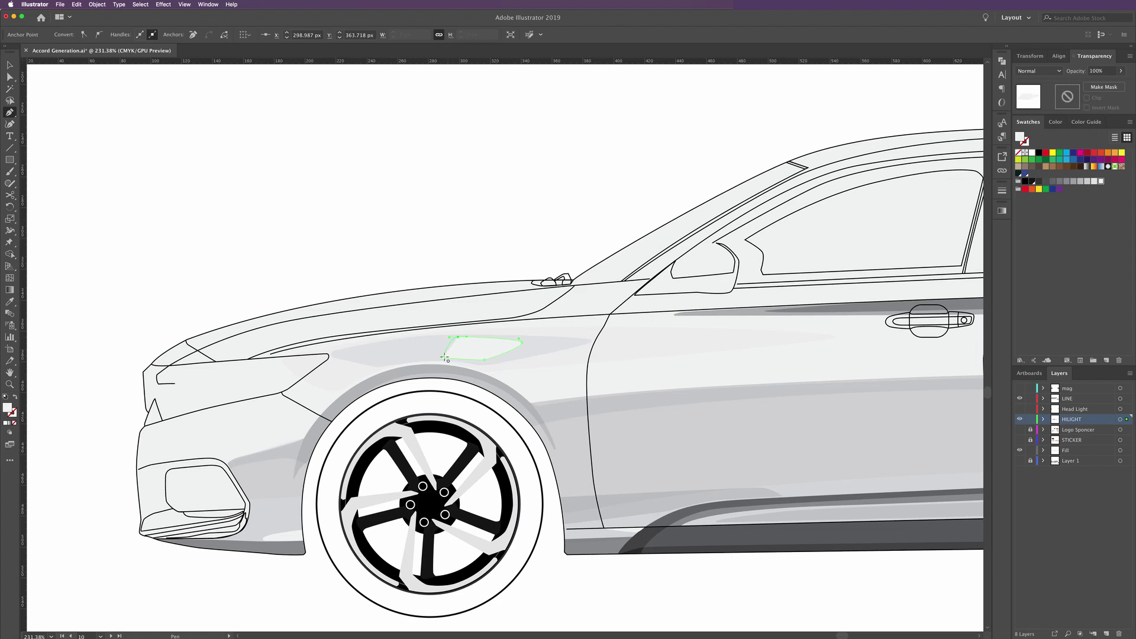
pyautogui.click(452, 361)
pyautogui.press('super')
pyautogui.click(10, 302)
pyautogui.click(367, 354)
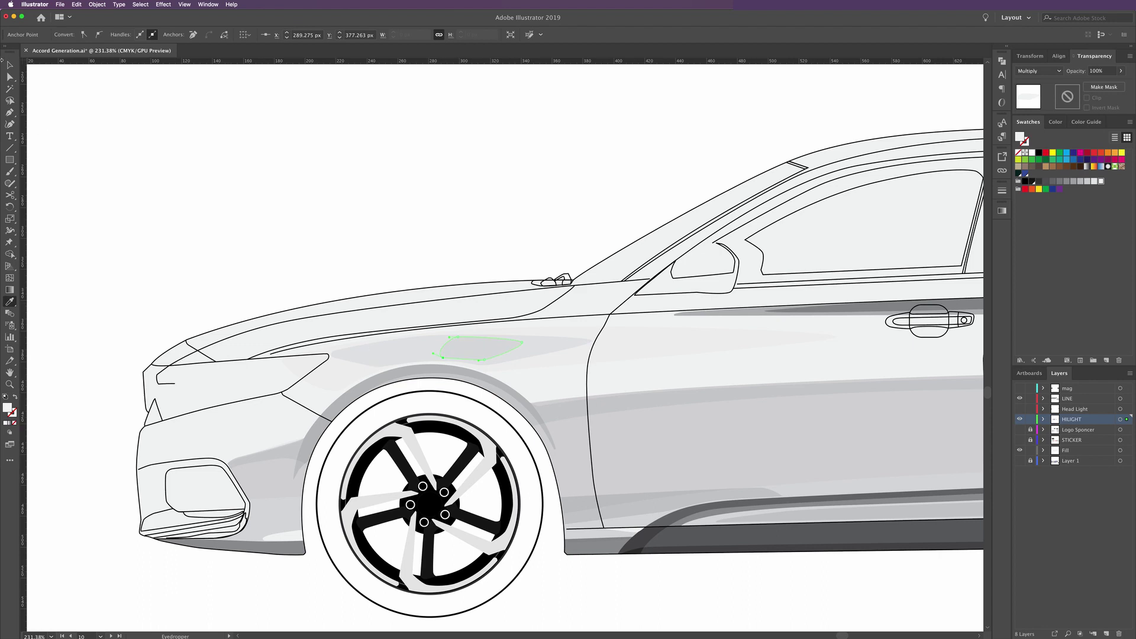
pyautogui.click(11, 65)
pyautogui.click(190, 139)
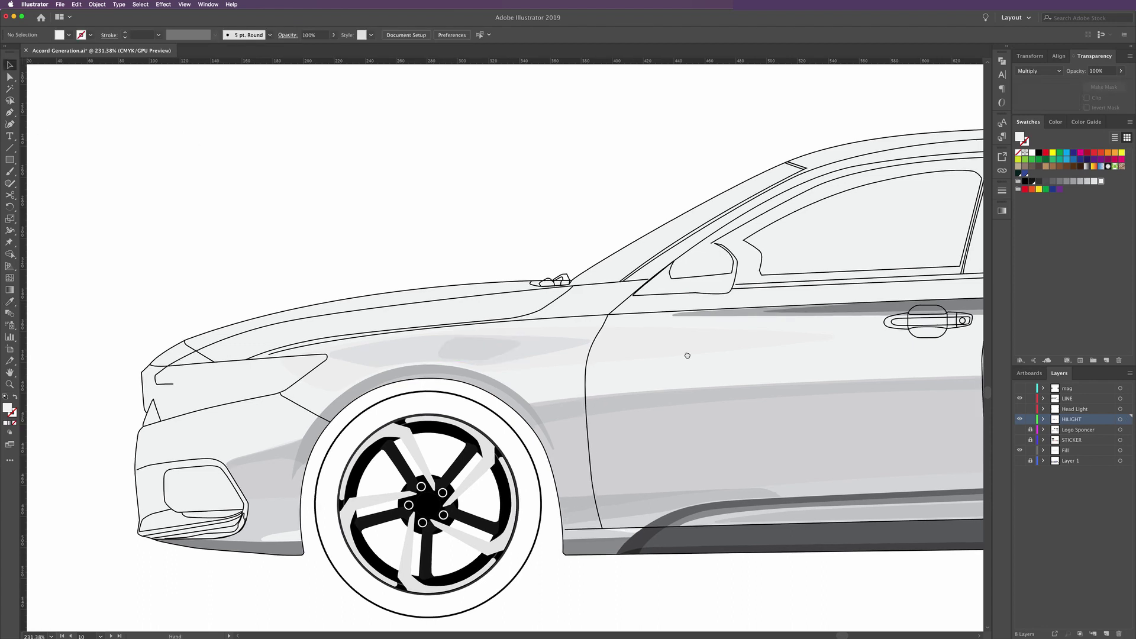
# Draw a closed shading shape along the hood crease toward the windshield base
pyautogui.hscroll(2, 680, 353)
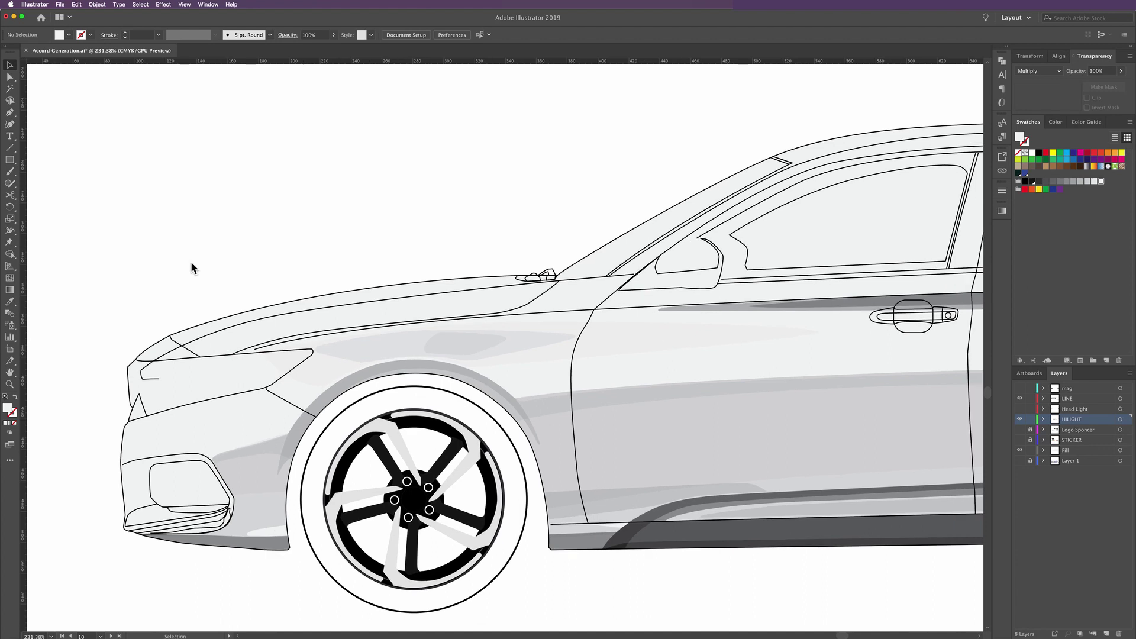
pyautogui.click(10, 114)
pyautogui.click(374, 309)
pyautogui.moveTo(599, 303); pyautogui.dragTo(613, 302)
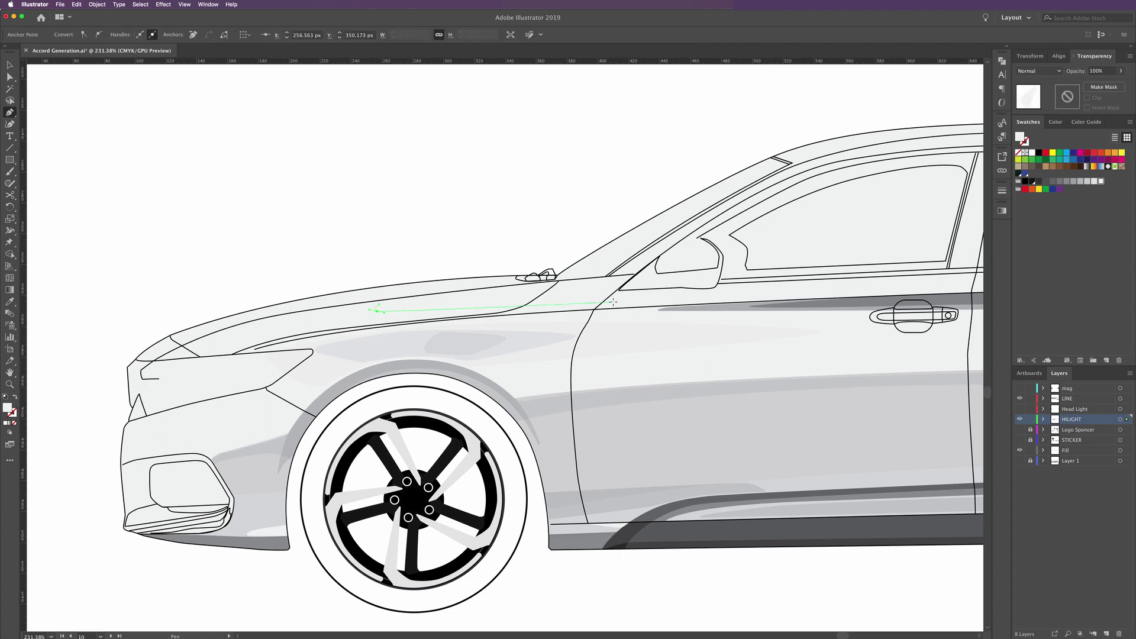
pyautogui.moveTo(613, 302); pyautogui.dragTo(636, 300)
pyautogui.click(637, 296)
pyautogui.moveTo(679, 290); pyautogui.dragTo(685, 291)
pyautogui.moveTo(546, 296); pyautogui.dragTo(535, 295)
pyautogui.moveTo(456, 300); pyautogui.dragTo(474, 291)
pyautogui.click(377, 309)
# Give the hood-crease shape the fender's grey multiply appearance with the Eyedropper
pyautogui.press('i')
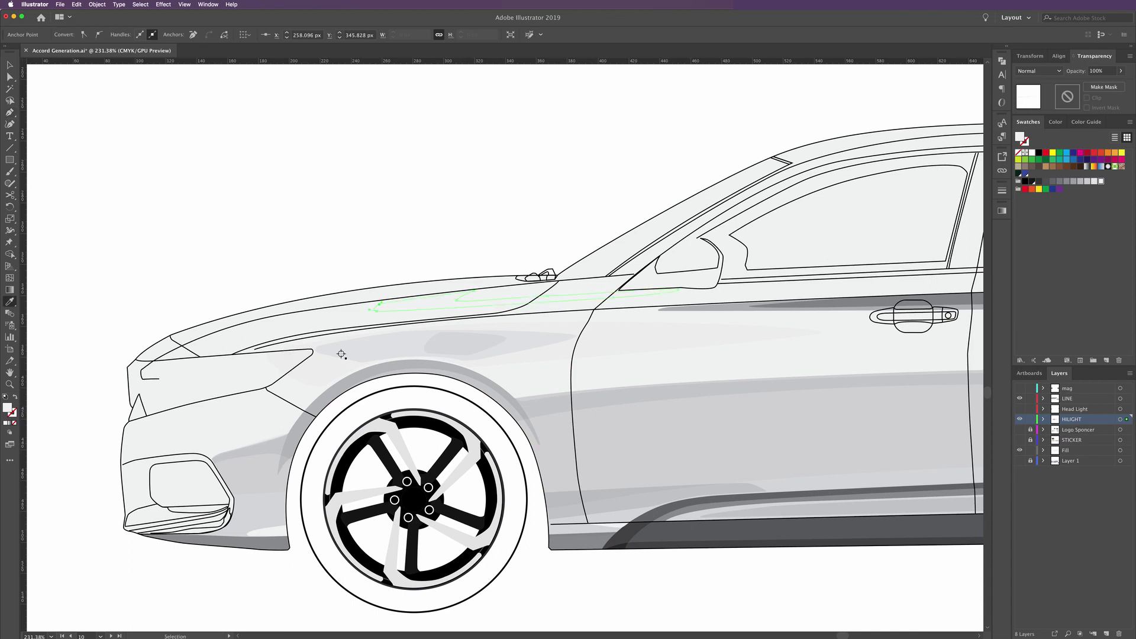
pyautogui.click(419, 345)
pyautogui.click(416, 346)
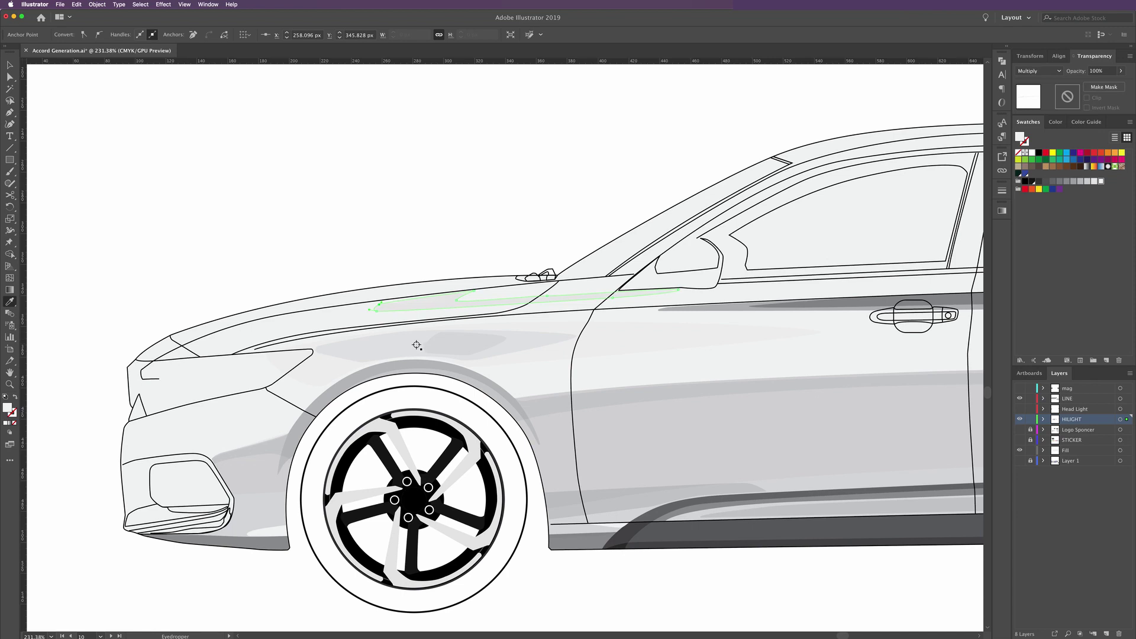
pyautogui.keyDown('ctrl'); pyautogui.click(124, 319); pyautogui.keyUp('ctrl')
# Draw a thin strip along the hood's front edge from the headlight and eyedrop the shading onto it
pyautogui.click(10, 113)
pyautogui.click(156, 359)
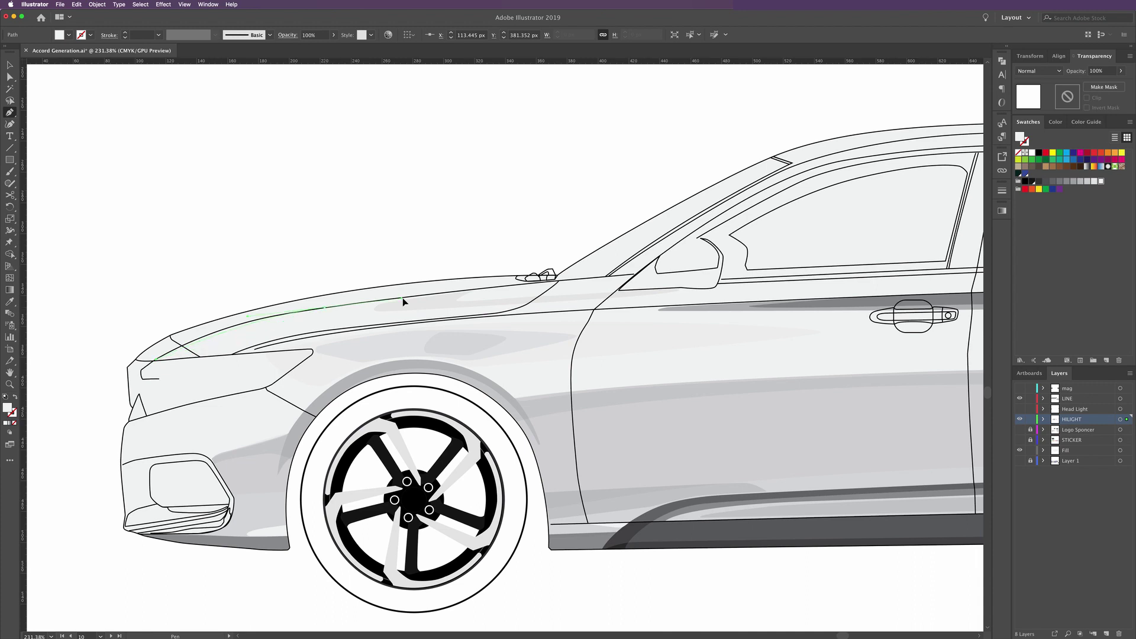
pyautogui.moveTo(403, 297); pyautogui.dragTo(422, 299)
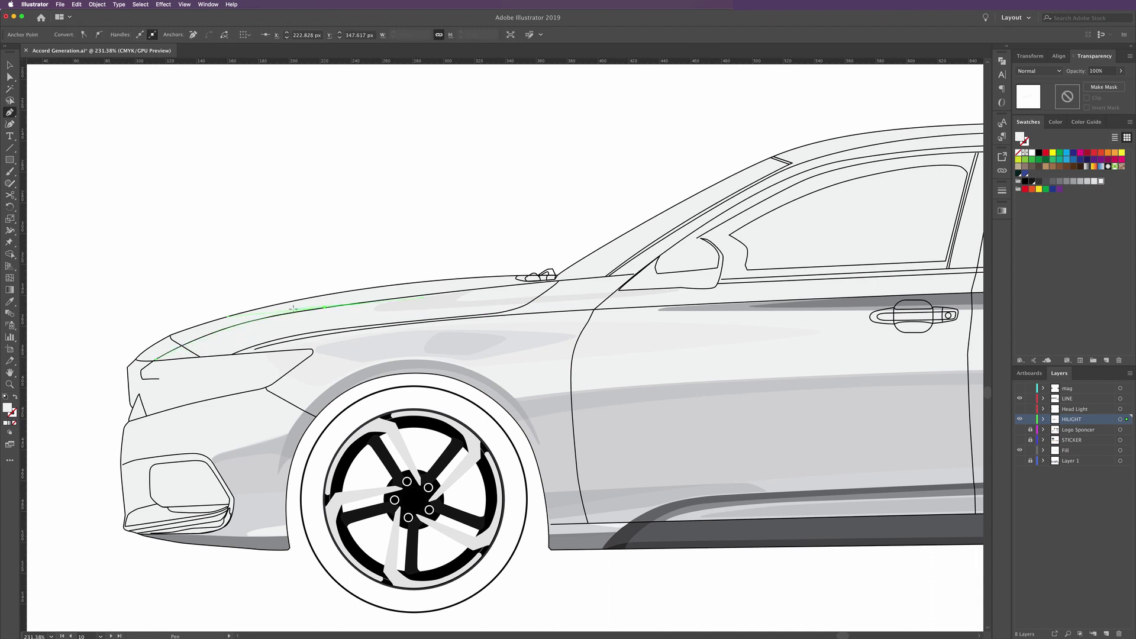
pyautogui.moveTo(302, 317); pyautogui.dragTo(308, 317)
pyautogui.moveTo(191, 355); pyautogui.dragTo(65, 372)
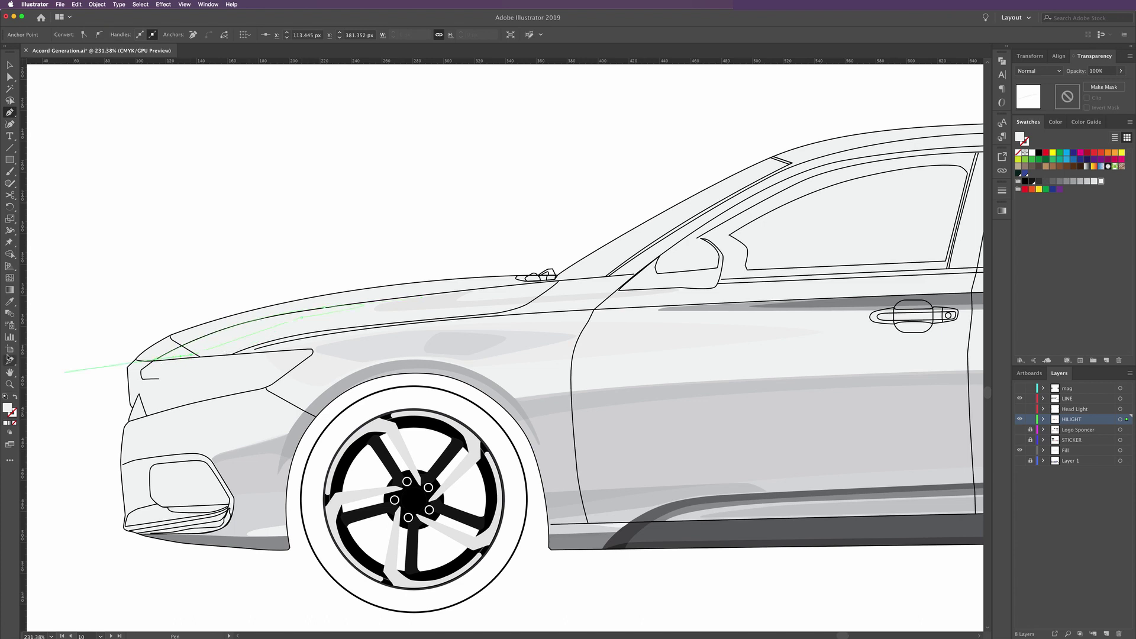
pyautogui.click(8, 306)
pyautogui.click(442, 306)
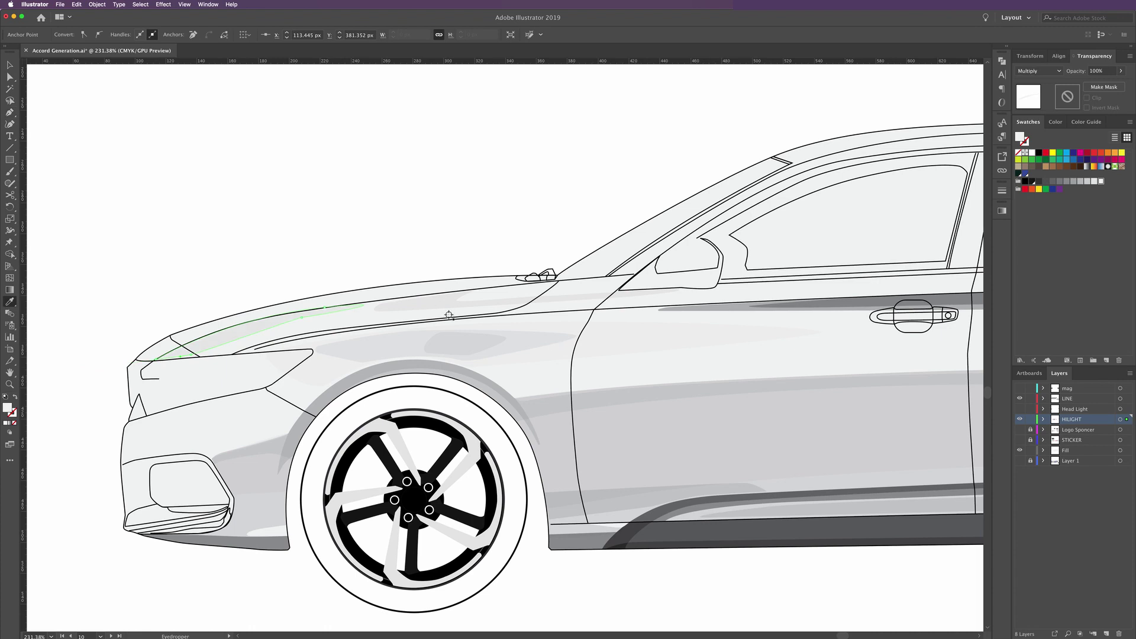
pyautogui.click(9, 77)
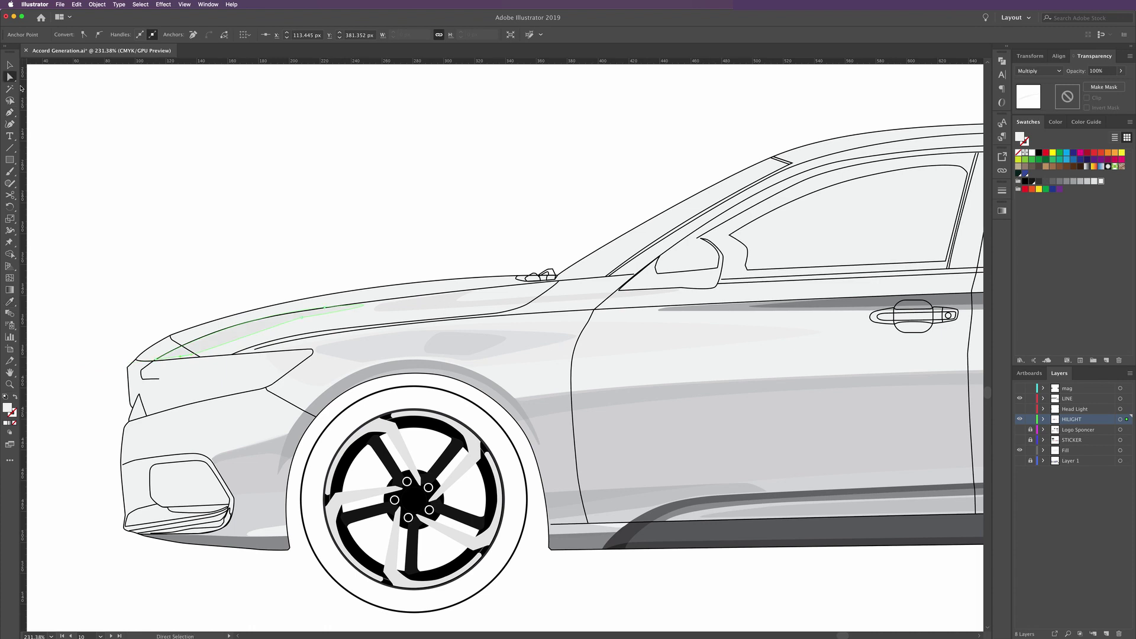
# Refine the thin hood strip's curve by adjusting its anchor handles
pyautogui.click(299, 317)
pyautogui.click(258, 325)
pyautogui.moveTo(327, 310); pyautogui.dragTo(418, 302)
pyautogui.click(478, 379)
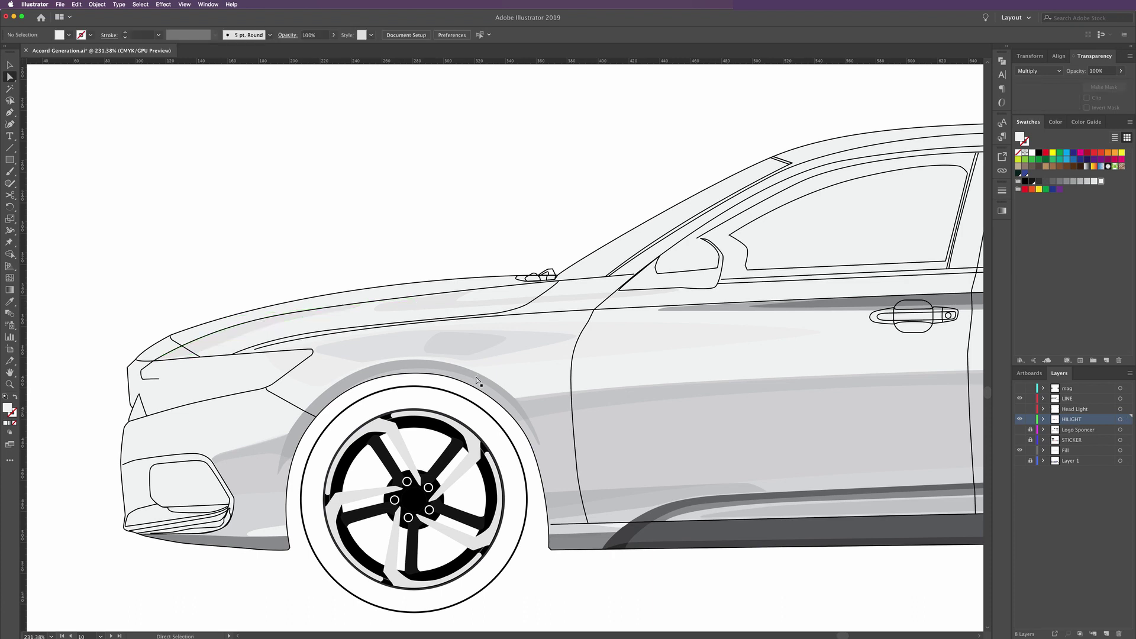
# Trace a shading outline from the bumper top down its edge to the bottom
pyautogui.hscroll(-5, 449, 391)
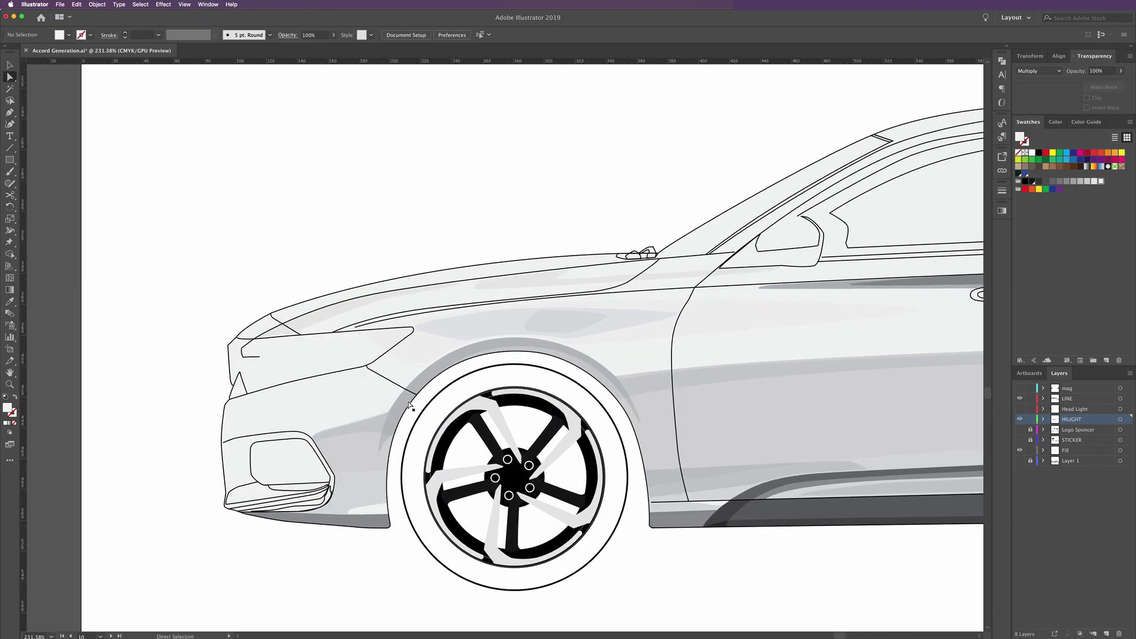
pyautogui.click(10, 113)
pyautogui.click(303, 381)
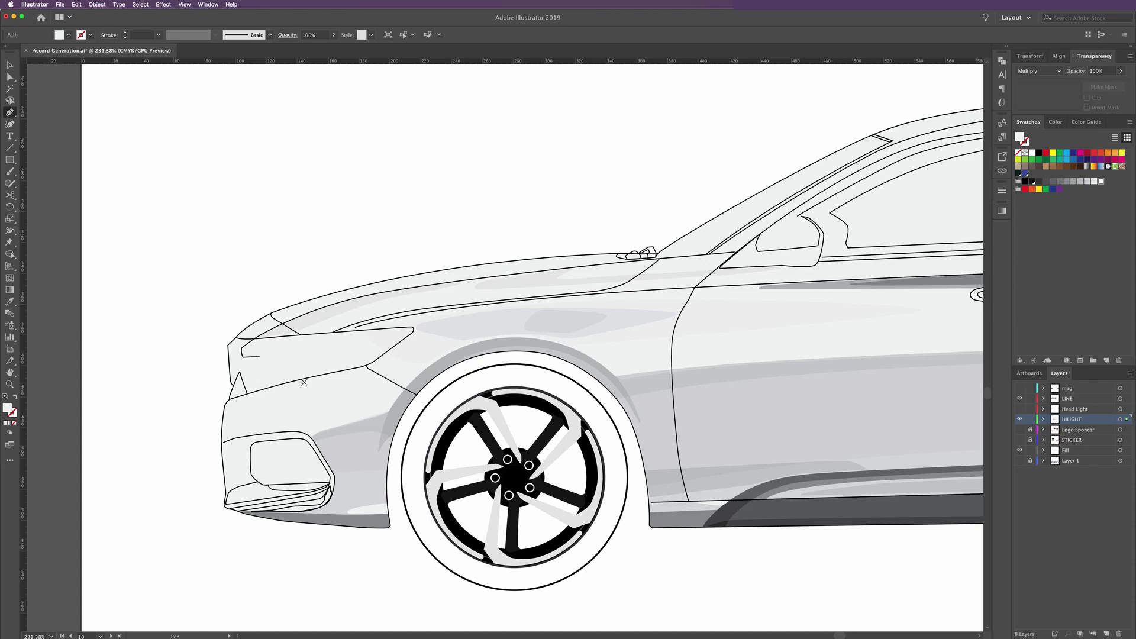
pyautogui.click(224, 406)
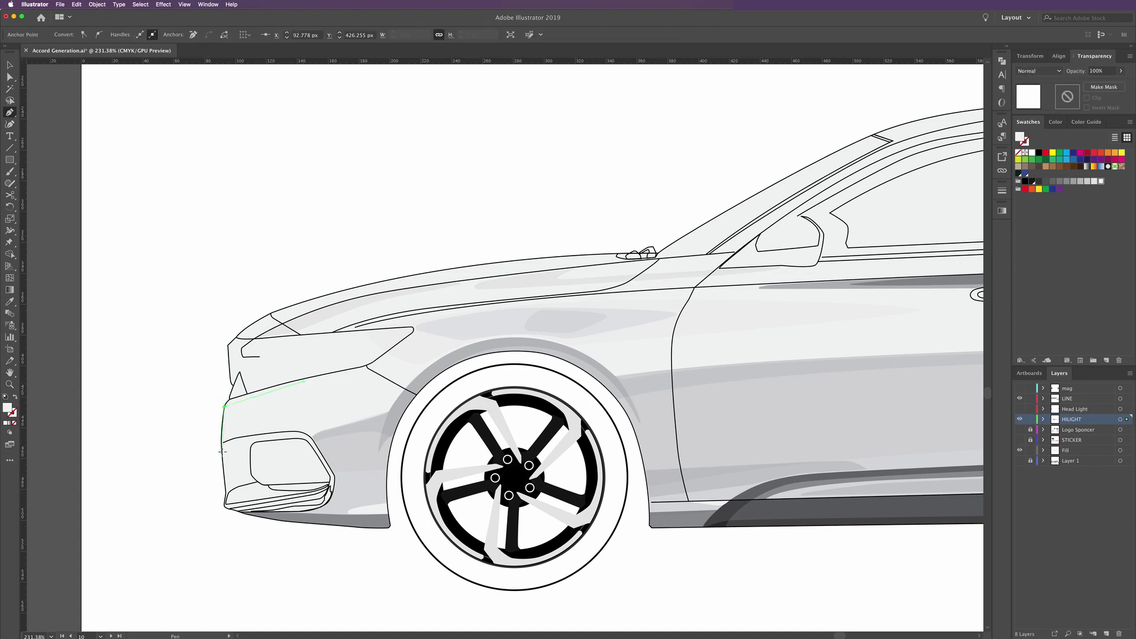
pyautogui.click(223, 453)
pyautogui.click(224, 506)
pyautogui.click(239, 487)
pyautogui.click(255, 483)
# Route the bumper outline around the fog lamp's upper-left side and close the shape
pyautogui.click(253, 446)
pyautogui.click(299, 434)
pyautogui.click(281, 431)
pyautogui.click(259, 435)
pyautogui.click(260, 403)
pyautogui.click(304, 382)
# Eyedrop the door shading's multiply look, raise opacity to 100%, and fill with darker grey
pyautogui.click(9, 302)
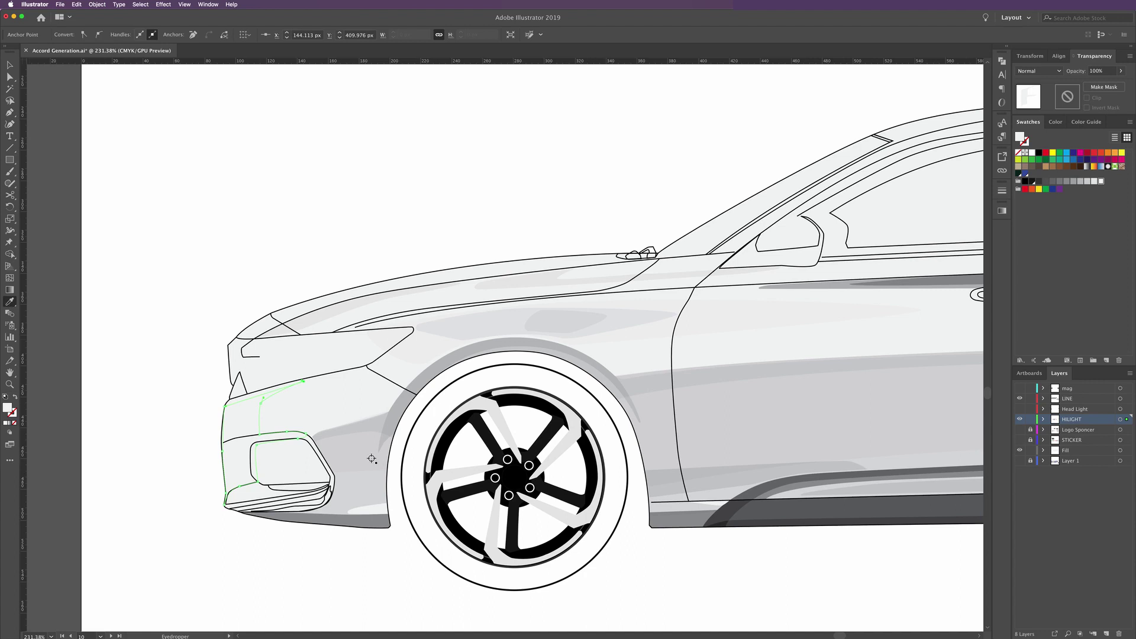
pyautogui.click(728, 429)
pyautogui.click(1121, 72)
pyautogui.moveTo(1097, 84); pyautogui.dragTo(1129, 88)
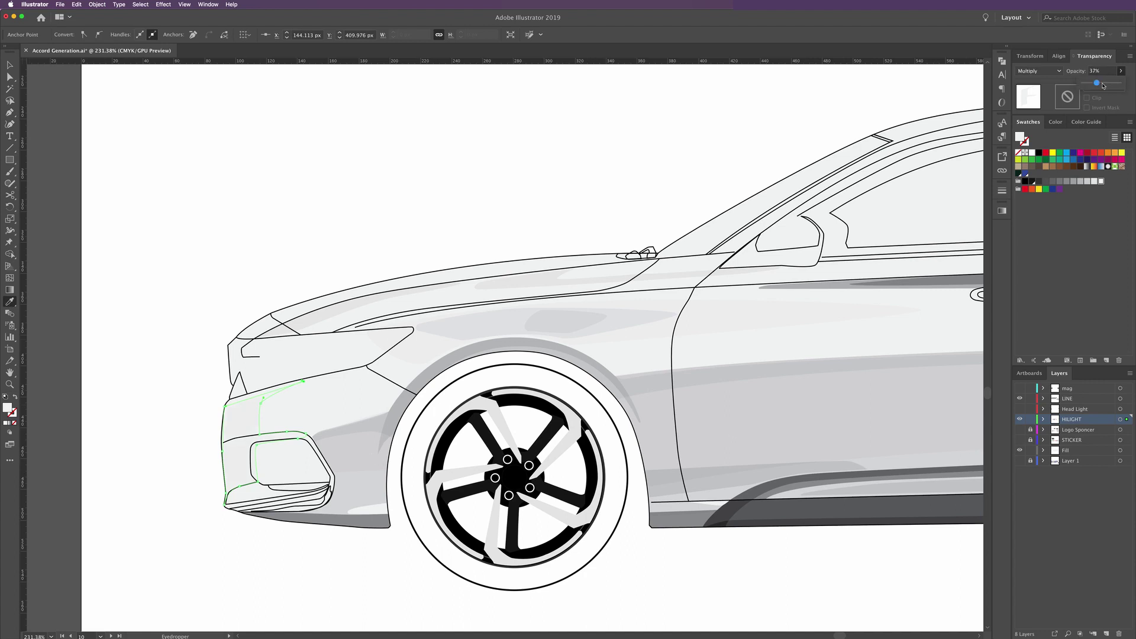
pyautogui.click(1087, 182)
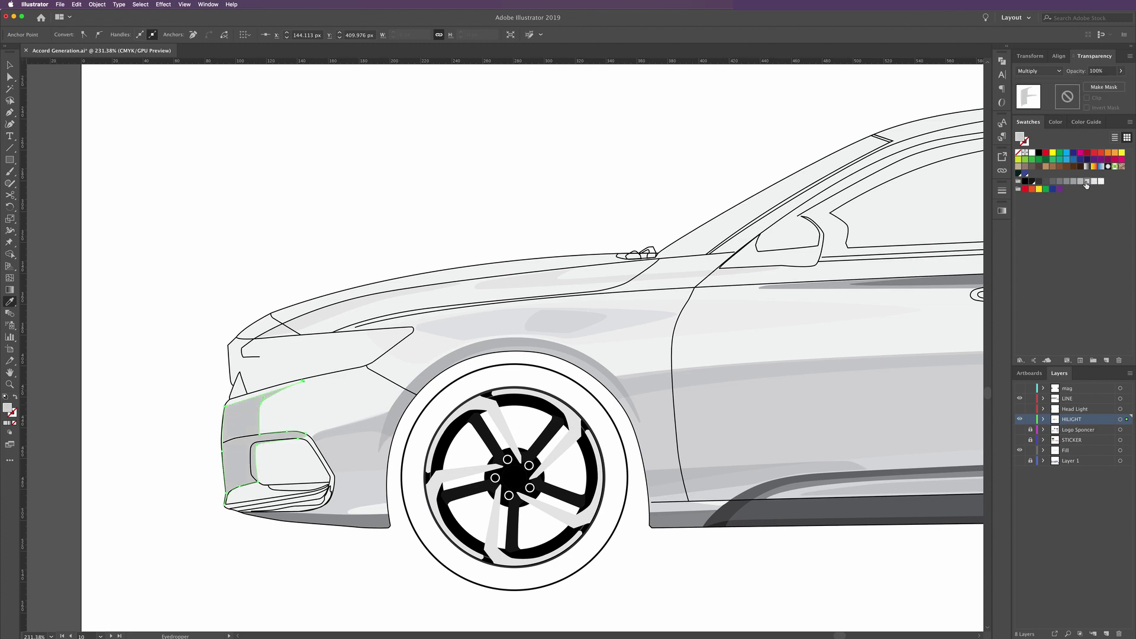
pyautogui.click(1081, 182)
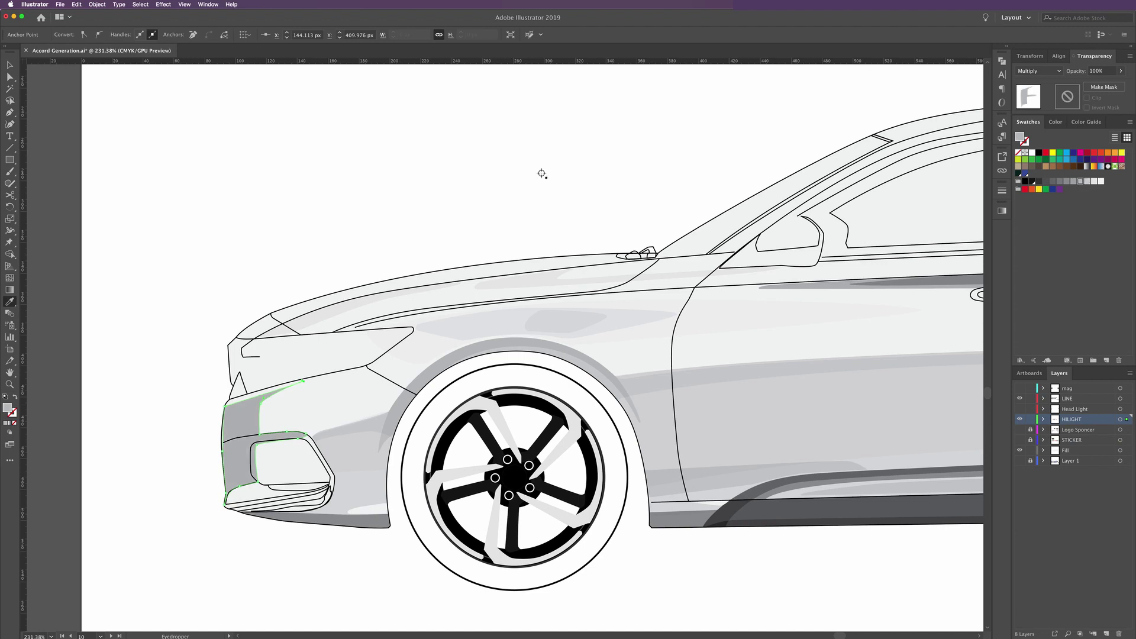
pyautogui.click(10, 112)
pyautogui.hotkey('ctrl', 'shift', 'a')
# Draw a shading shape along the fog lamp's bottom edge, locking the LINE layer midway
pyautogui.moveTo(271, 489); pyautogui.dragTo(285, 493)
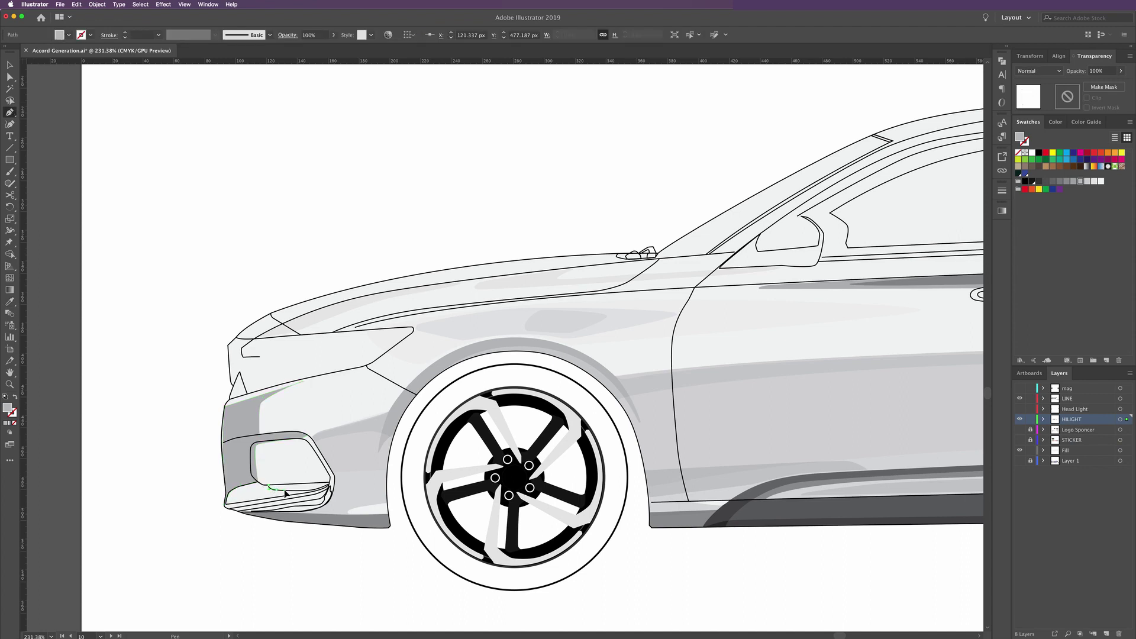
pyautogui.click(327, 489)
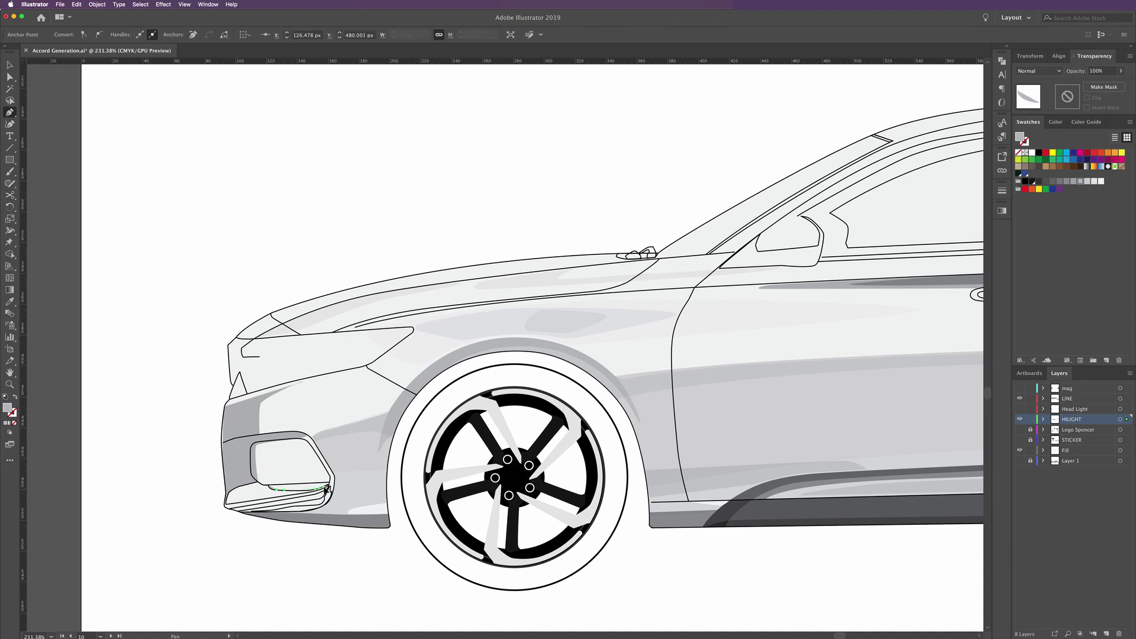
pyautogui.click(332, 485)
pyautogui.click(331, 486)
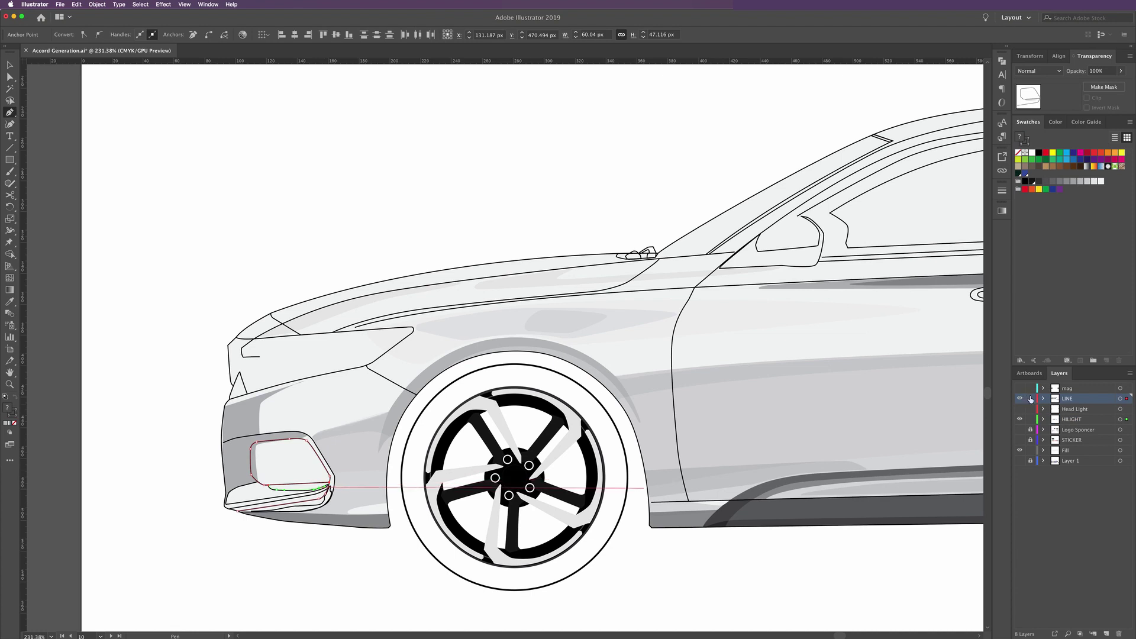
pyautogui.click(1030, 398)
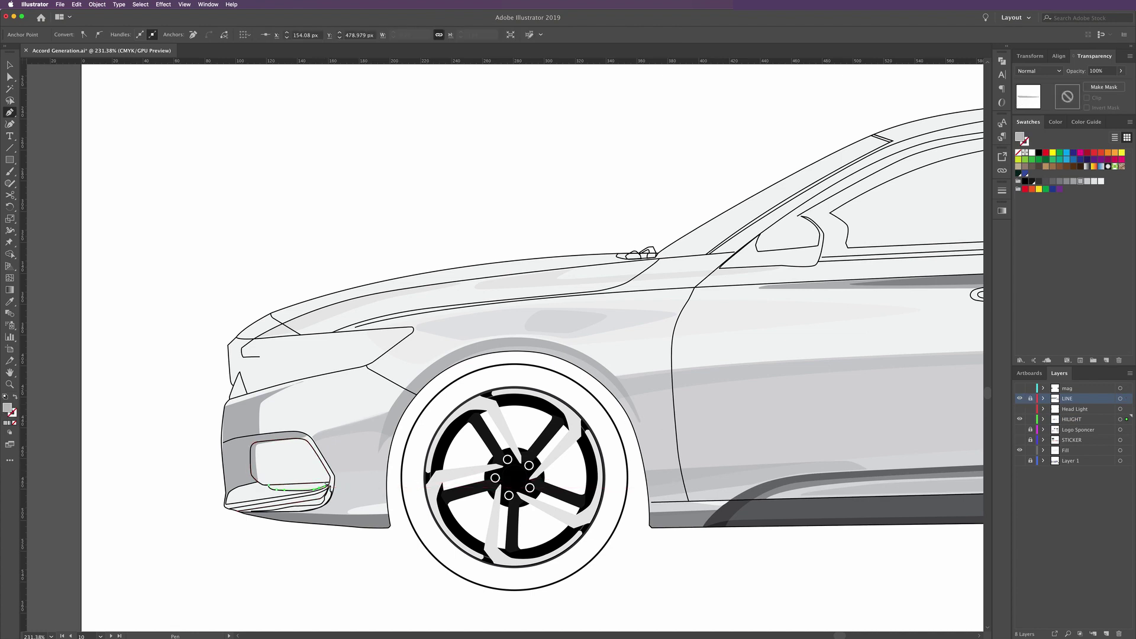
pyautogui.click(326, 486)
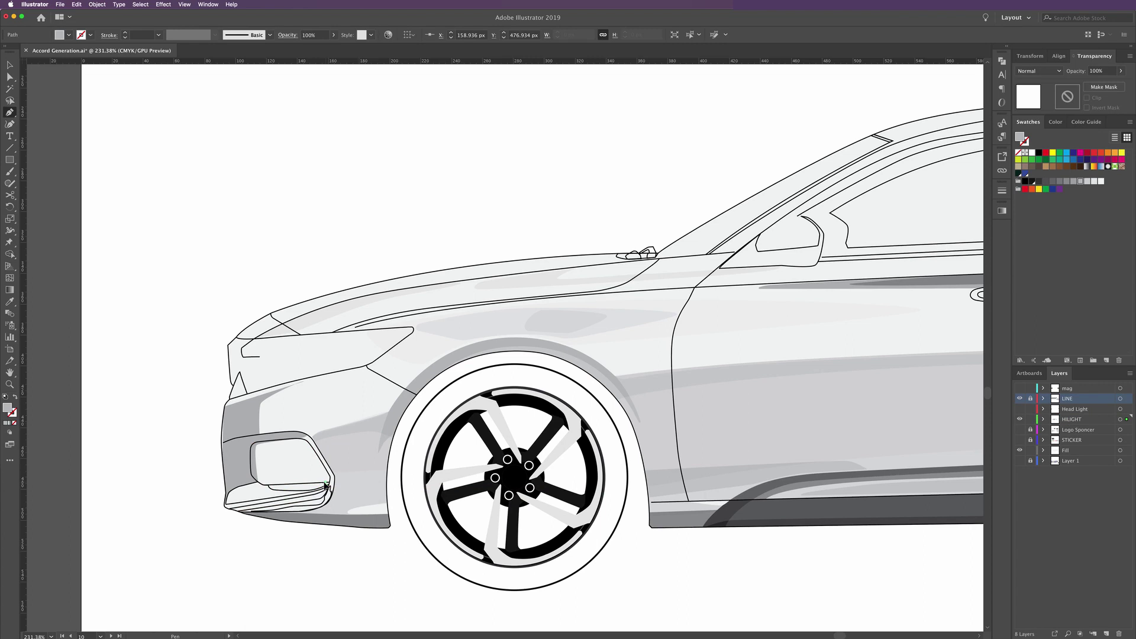
pyautogui.click(270, 486)
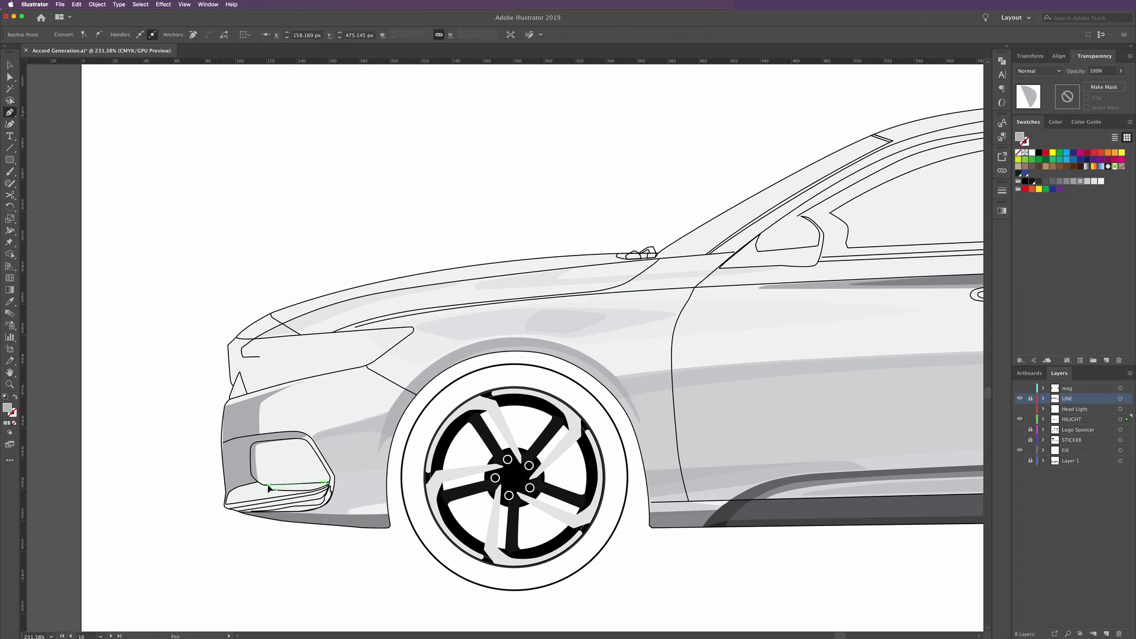
pyautogui.click(269, 485)
pyautogui.press('v')
pyautogui.click(710, 112)
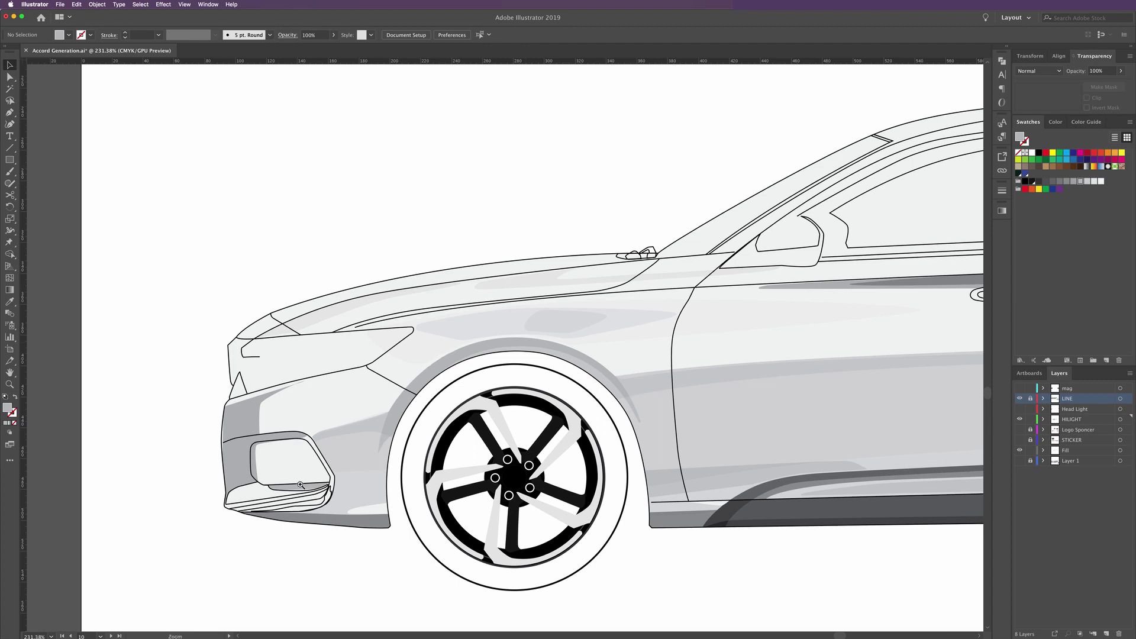
# Zoom into the fog lamp and trace a surround shape up its right side
pyautogui.moveTo(299, 483); pyautogui.dragTo(350, 499)
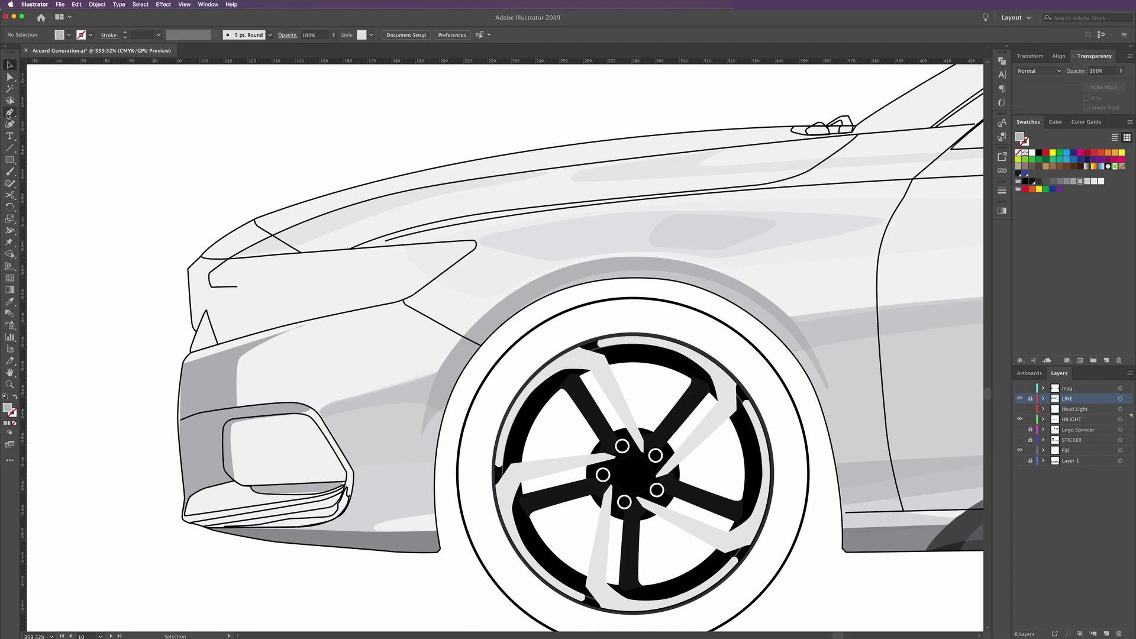
pyautogui.click(9, 113)
pyautogui.click(202, 526)
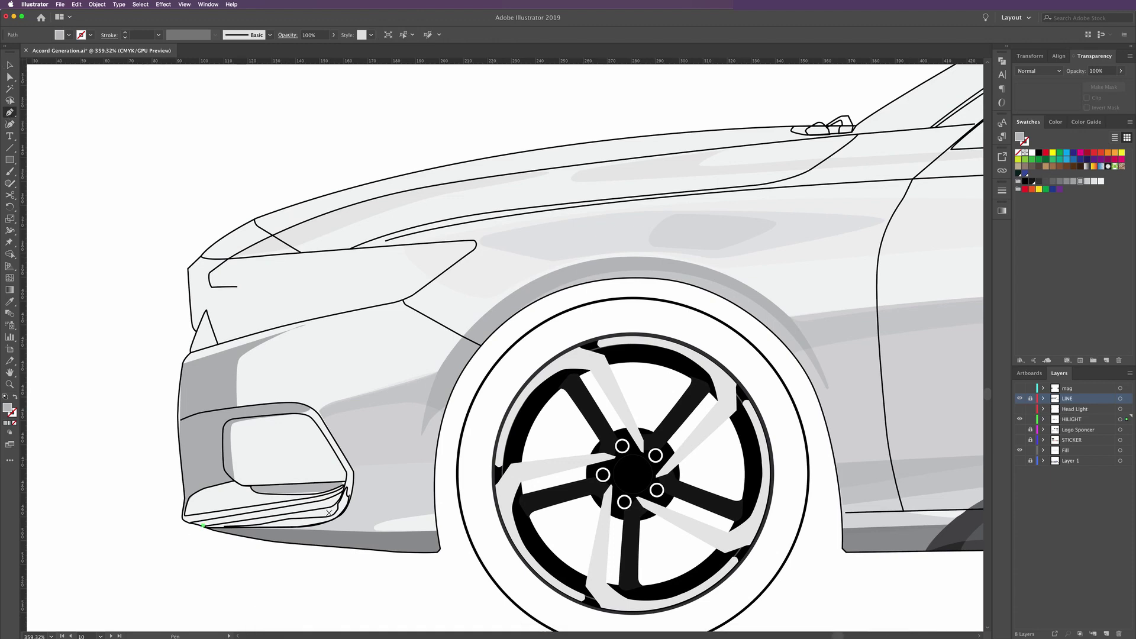
pyautogui.click(332, 506)
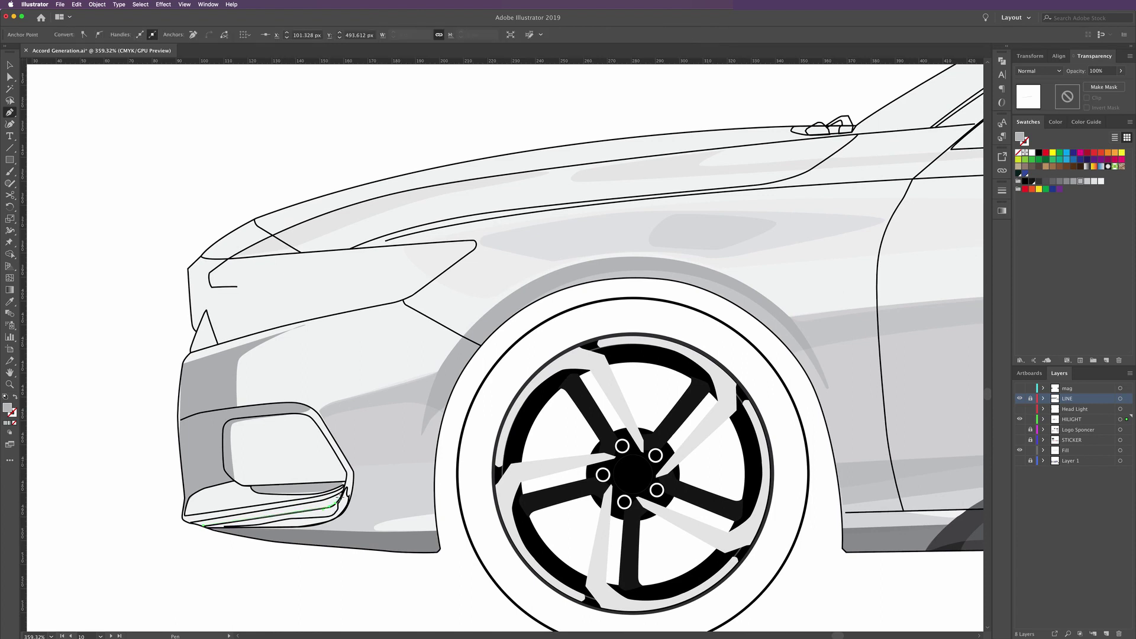
pyautogui.click(342, 498)
pyautogui.click(346, 474)
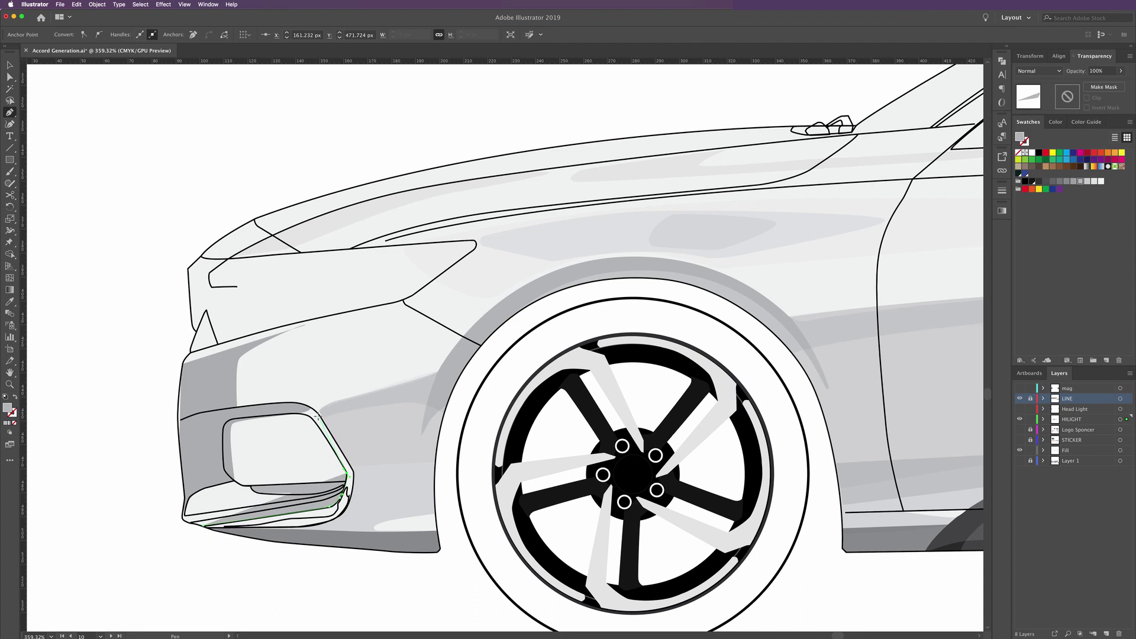
pyautogui.click(308, 417)
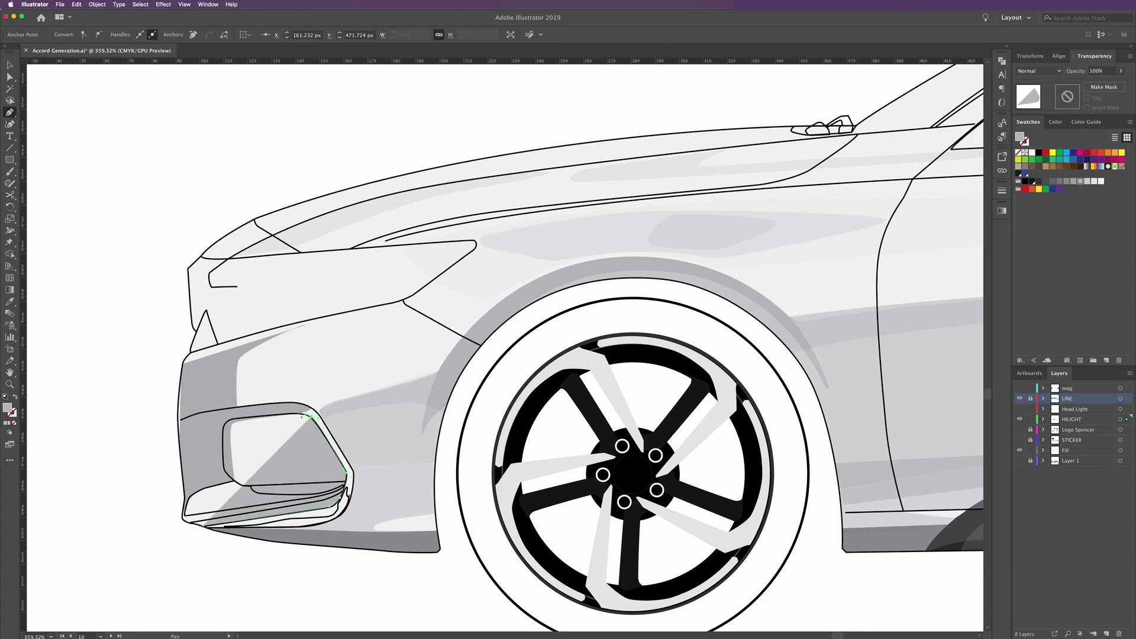
pyautogui.click(352, 473)
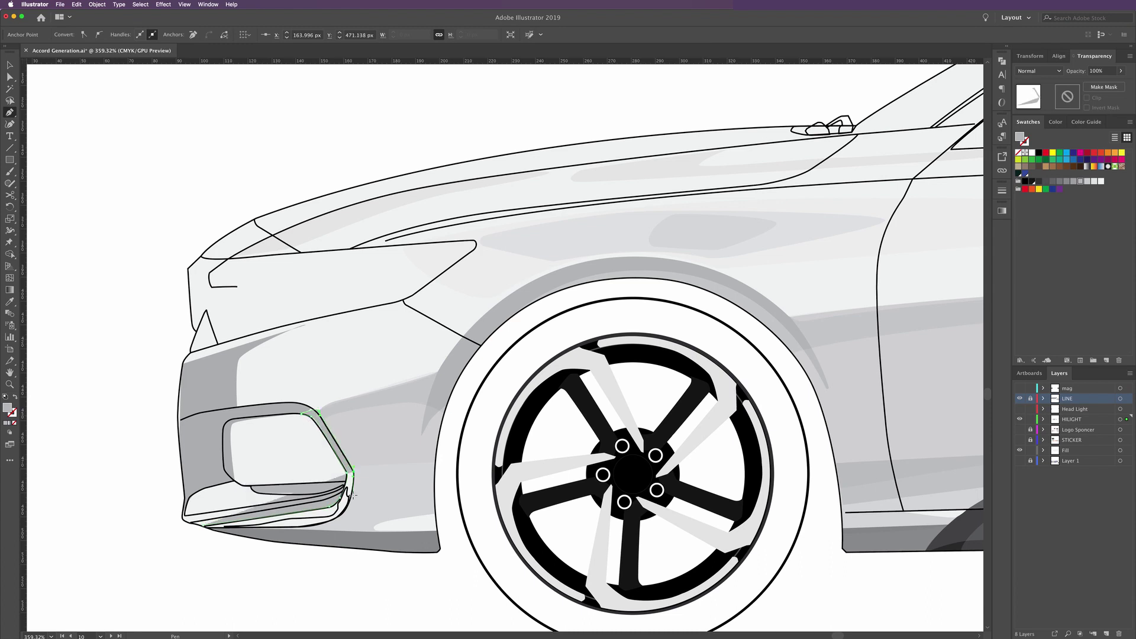
# Finish the surround along the lamp's lower edge, set it to Multiply, and deselect
pyautogui.click(349, 497)
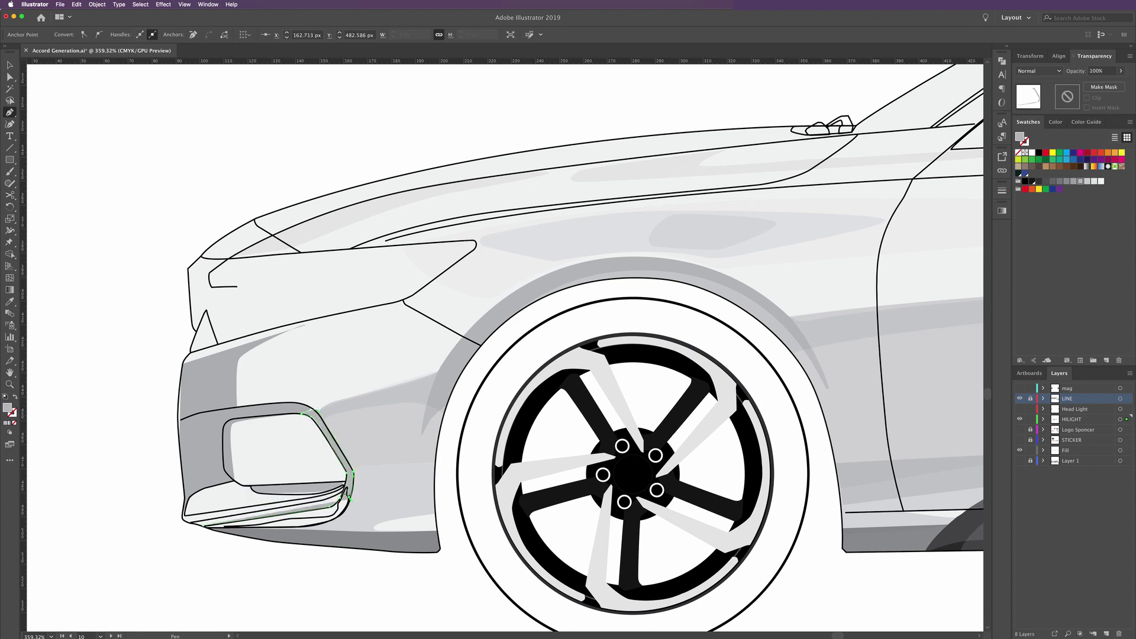
pyautogui.click(345, 487)
pyautogui.click(331, 513)
pyautogui.click(259, 523)
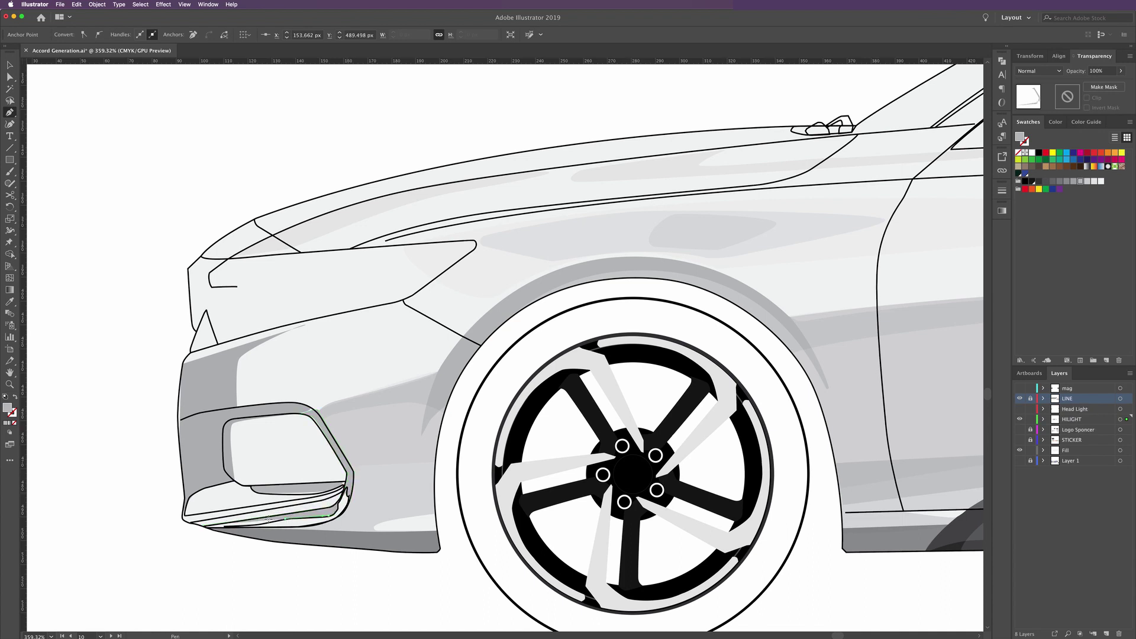
pyautogui.click(202, 525)
pyautogui.click(205, 520)
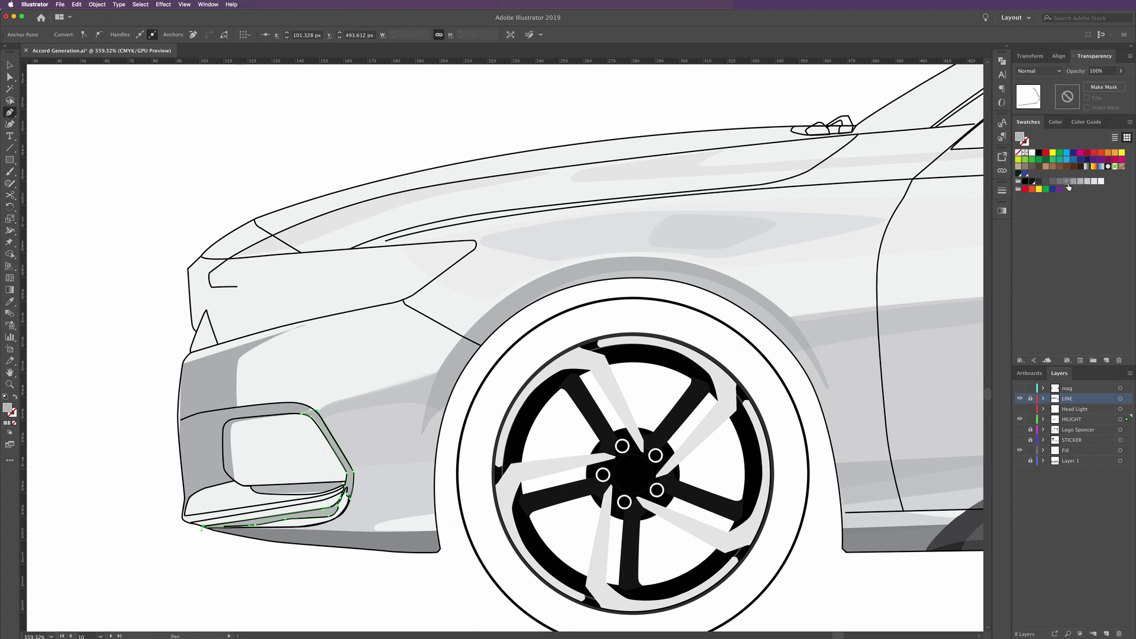
pyautogui.click(1039, 71)
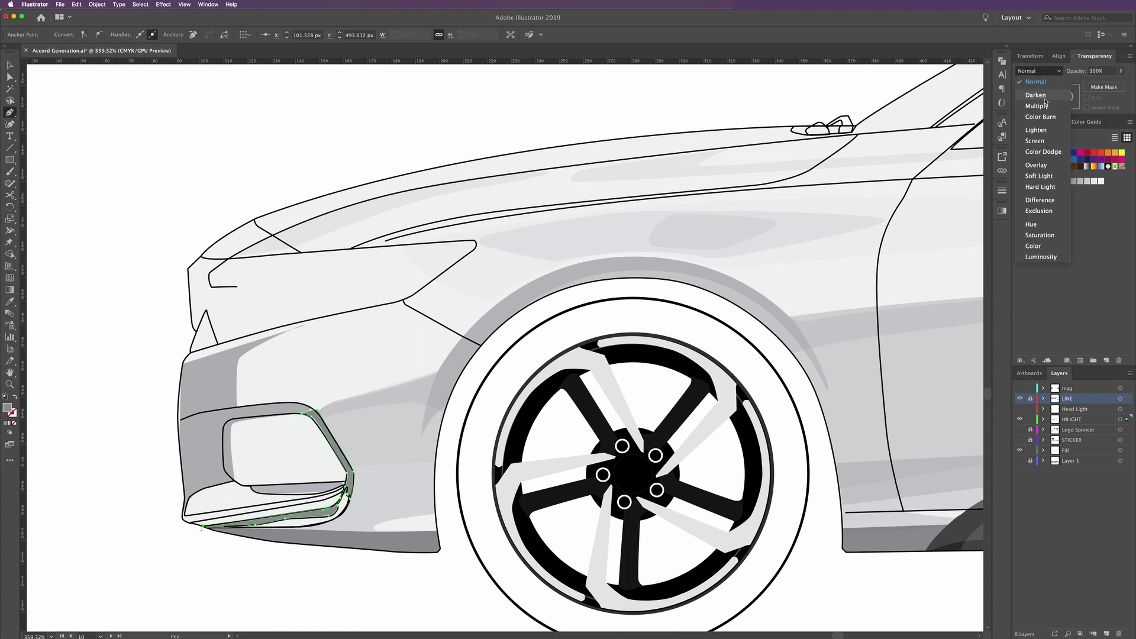
pyautogui.click(1045, 106)
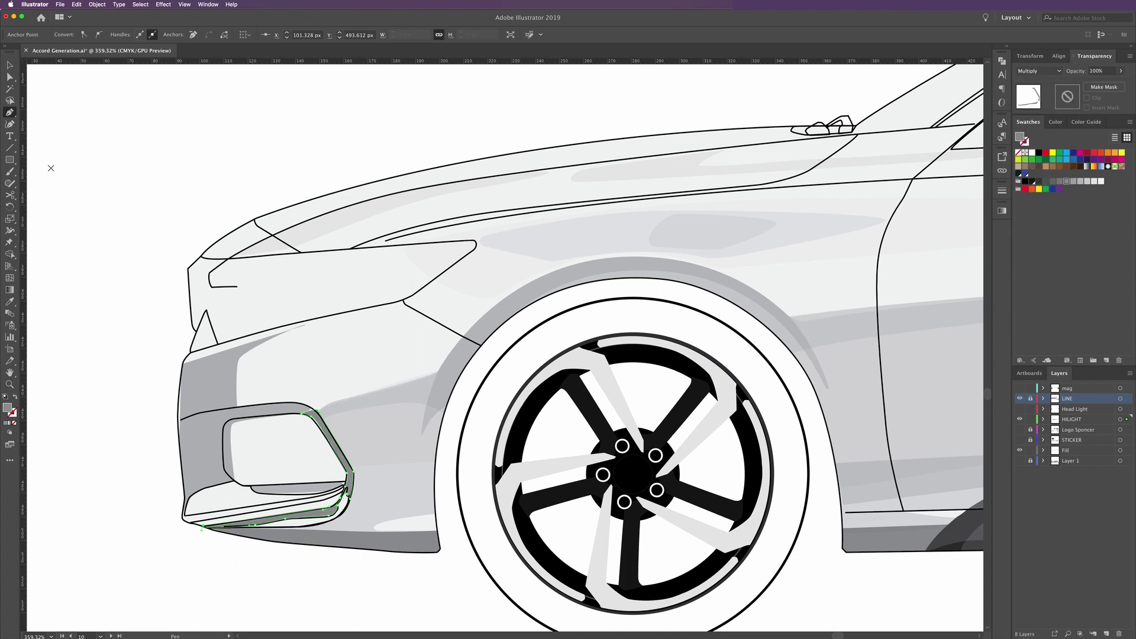
pyautogui.press('v')
pyautogui.click(96, 132)
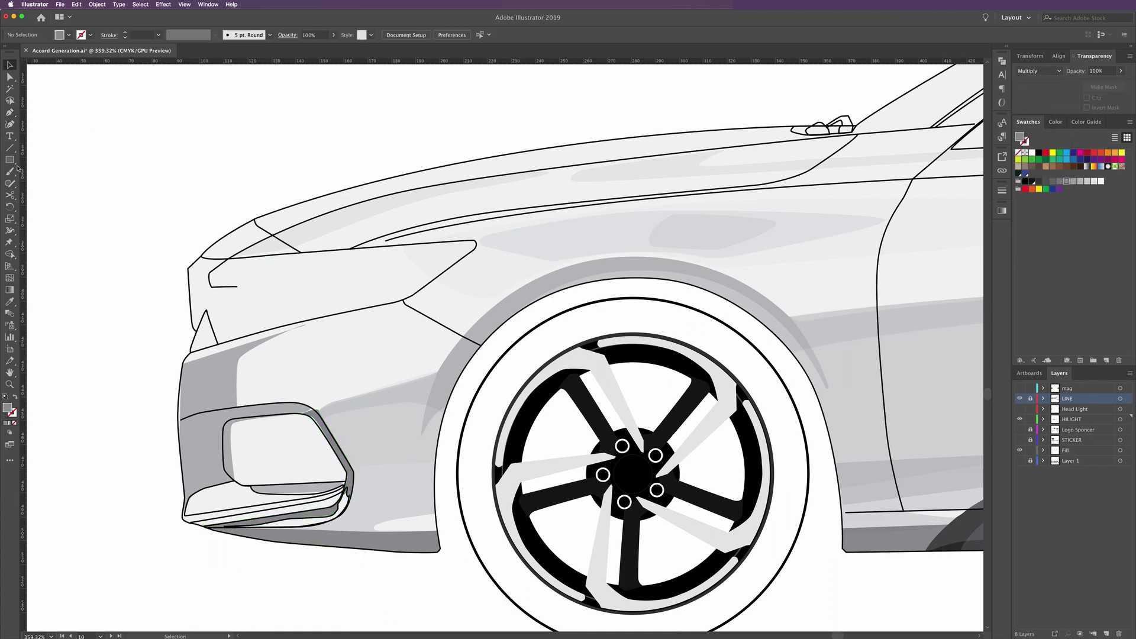
# Trace a closed shape along the inner edge of the front bumper's fog-light frame
pyautogui.click(9, 113)
pyautogui.click(235, 480)
pyautogui.press('Escape')
pyautogui.click(235, 480)
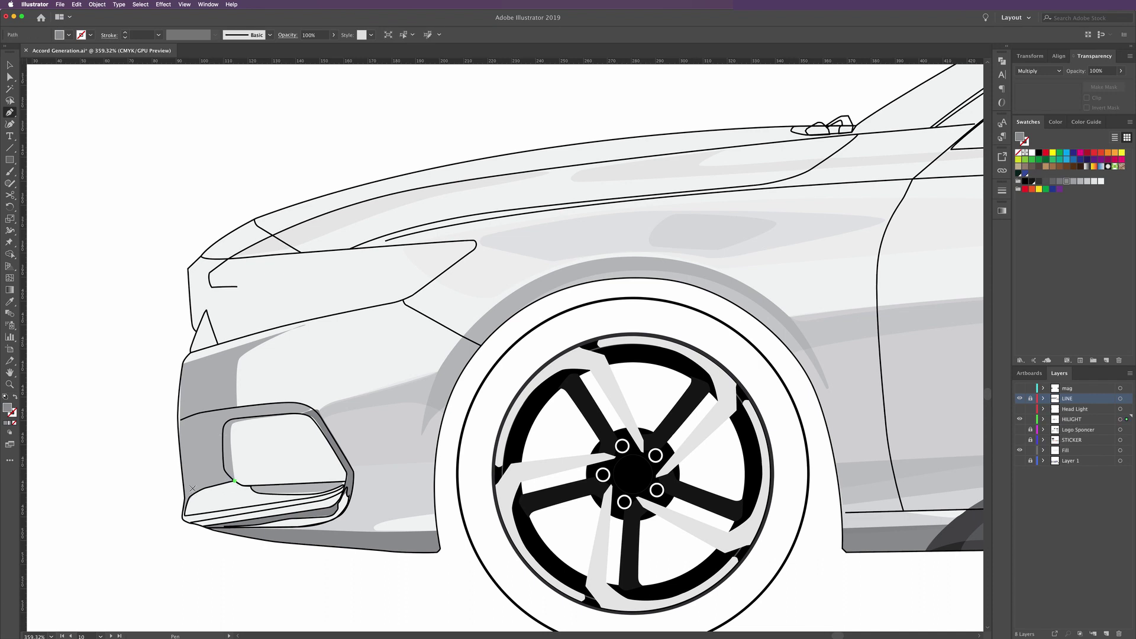
pyautogui.click(191, 491)
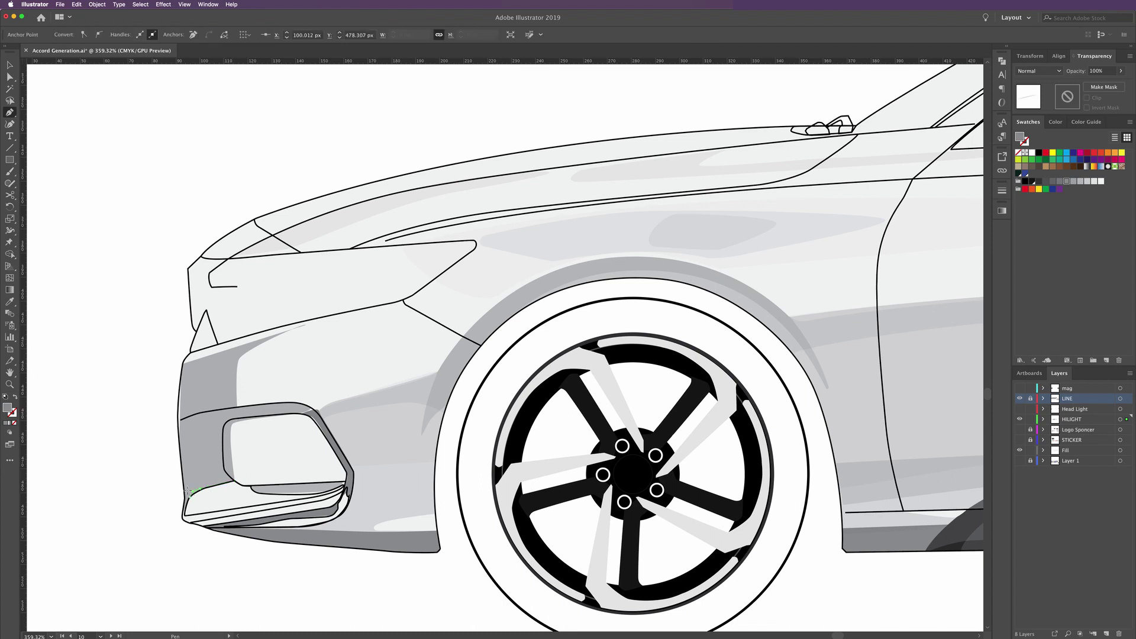
pyautogui.click(183, 426)
pyautogui.click(199, 413)
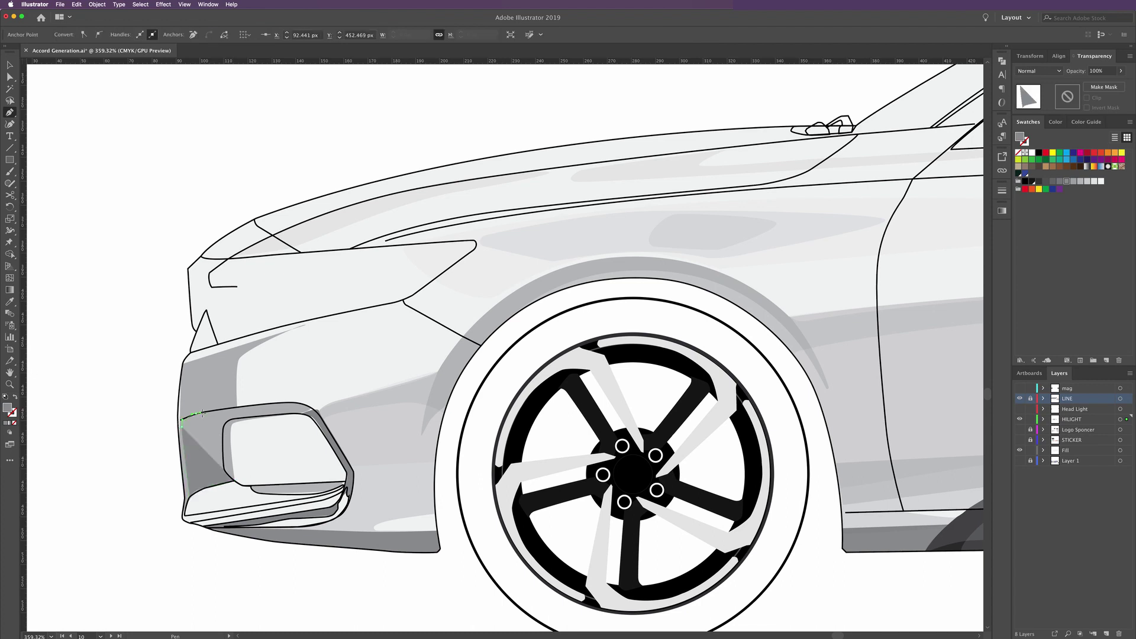
pyautogui.moveTo(276, 403); pyautogui.dragTo(307, 410)
pyautogui.click(301, 406)
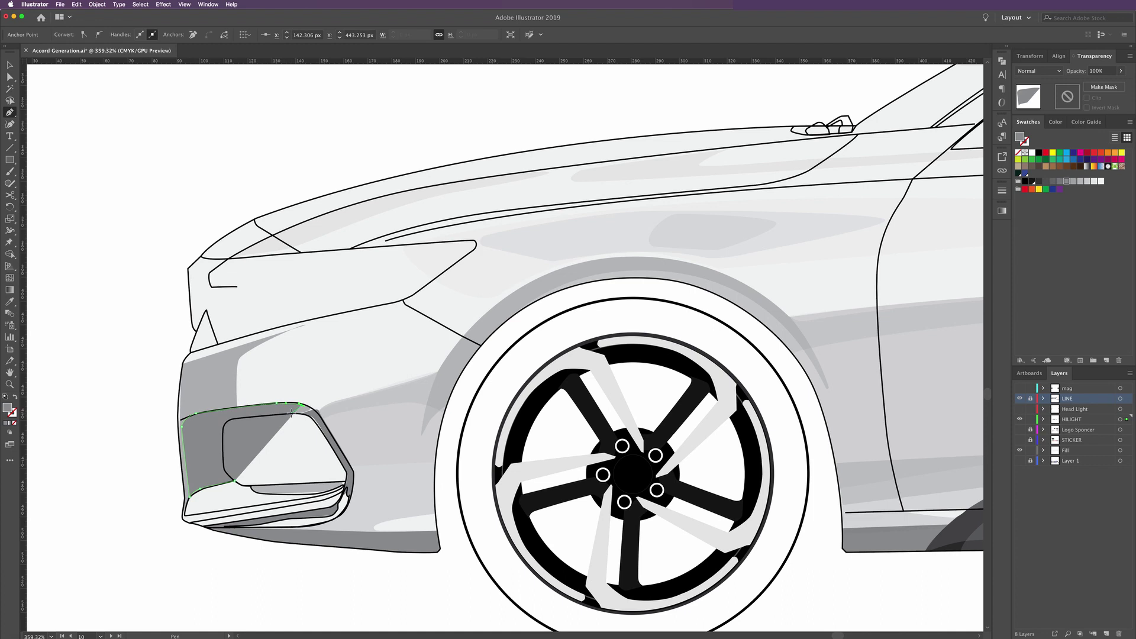
pyautogui.press('Escape')
pyautogui.moveTo(232, 419); pyautogui.dragTo(226, 441)
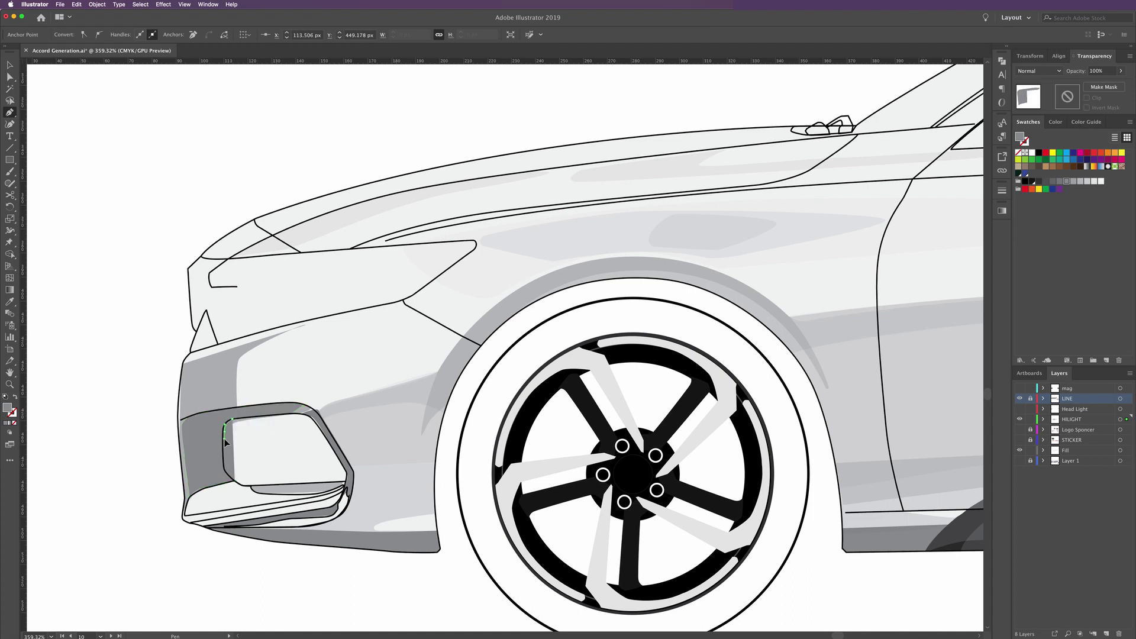
pyautogui.click(225, 472)
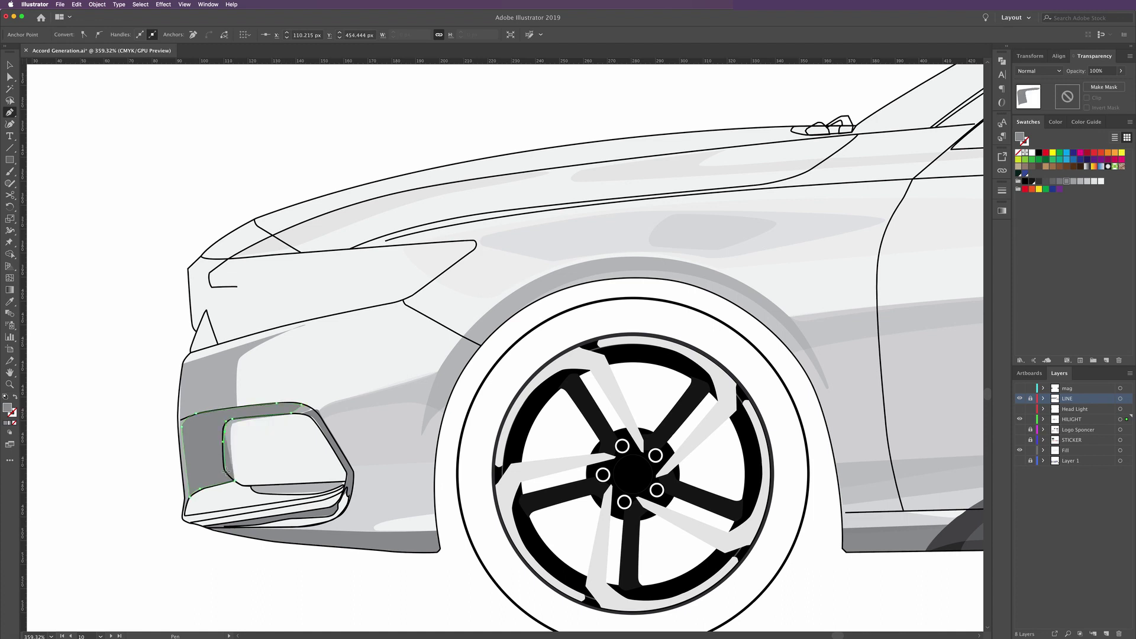
pyautogui.click(233, 480)
# Fill the fog-light shape with darker grey, set it to Multiply, and deselect it
pyautogui.click(10, 66)
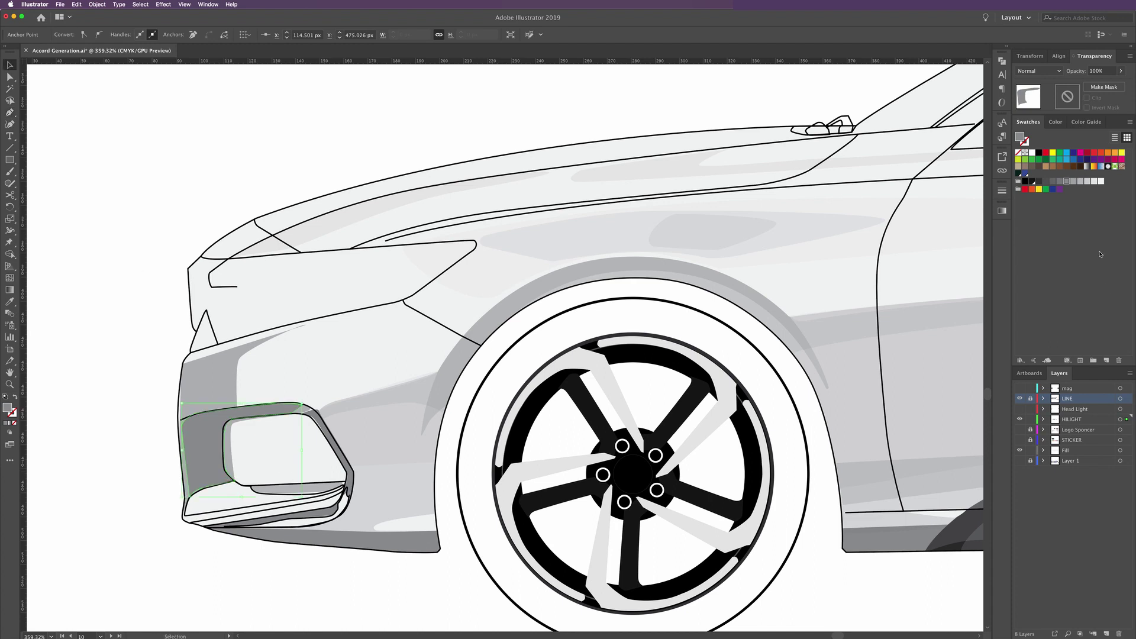
pyautogui.click(1059, 181)
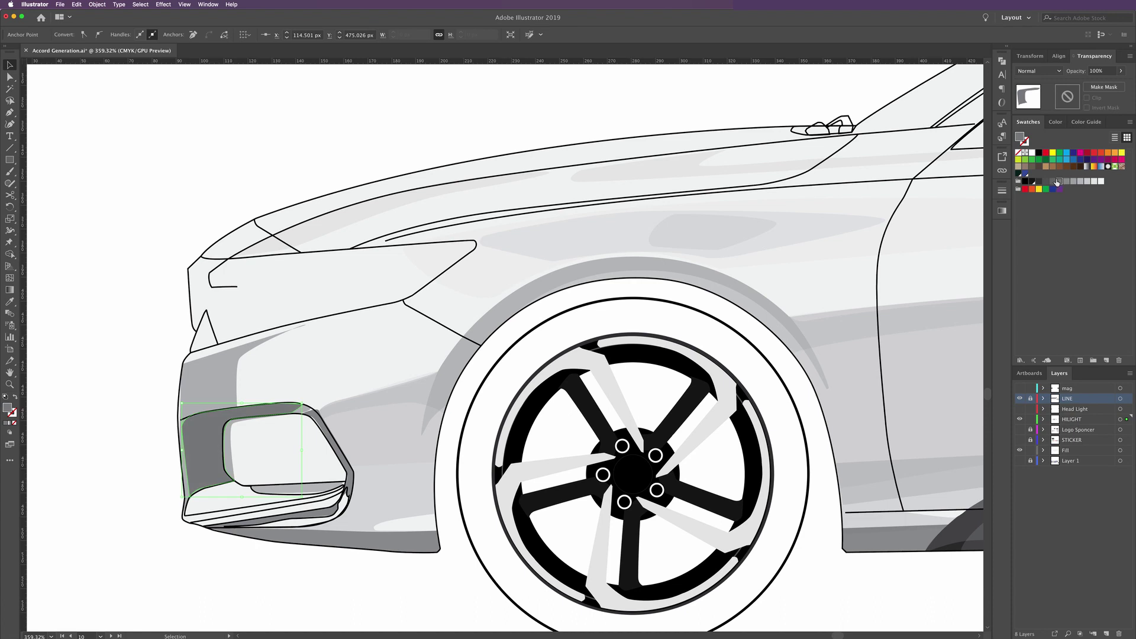
pyautogui.click(1037, 71)
pyautogui.click(1041, 96)
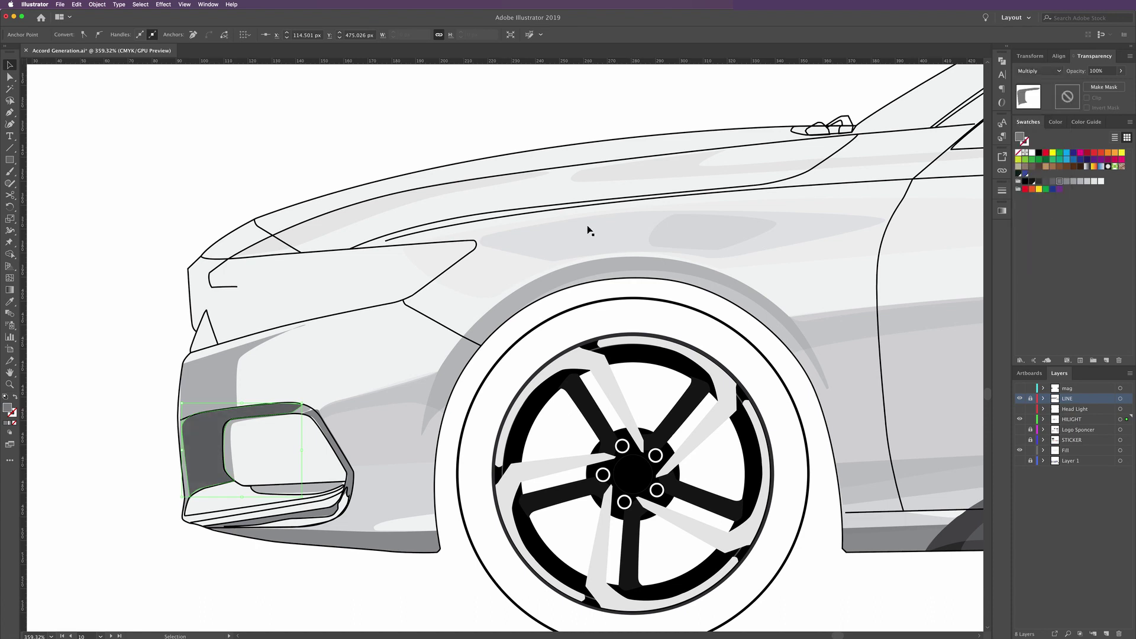
pyautogui.click(479, 159)
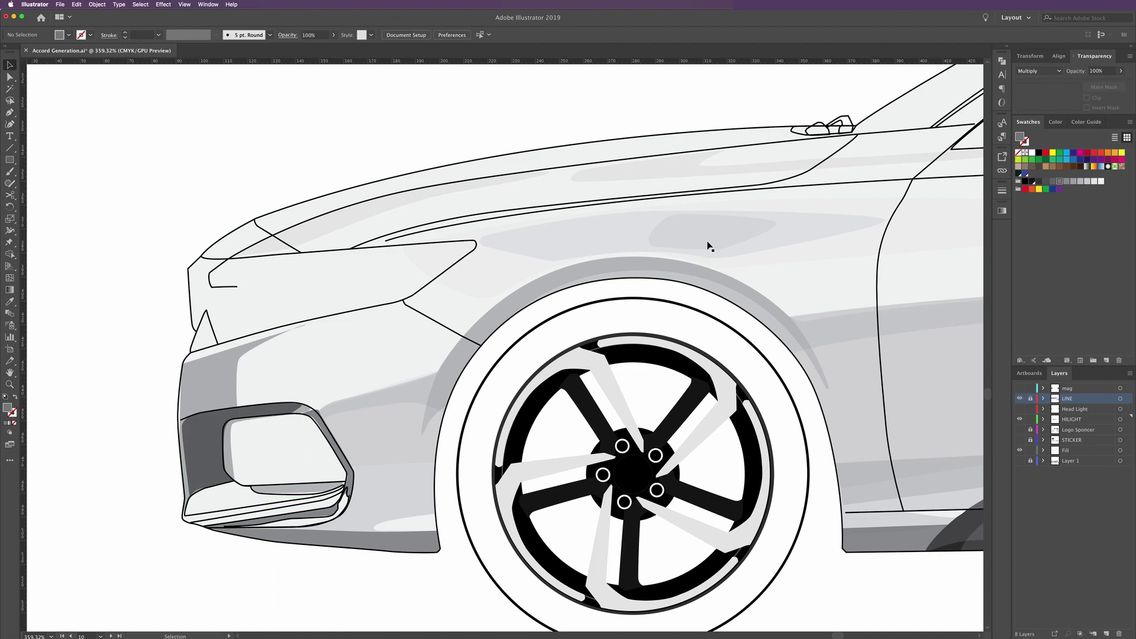
# Fit the car in the window and draw a long closed stripe below the windows, fender to rear
pyautogui.press('a')
pyautogui.hotkey('ctrl', '0')
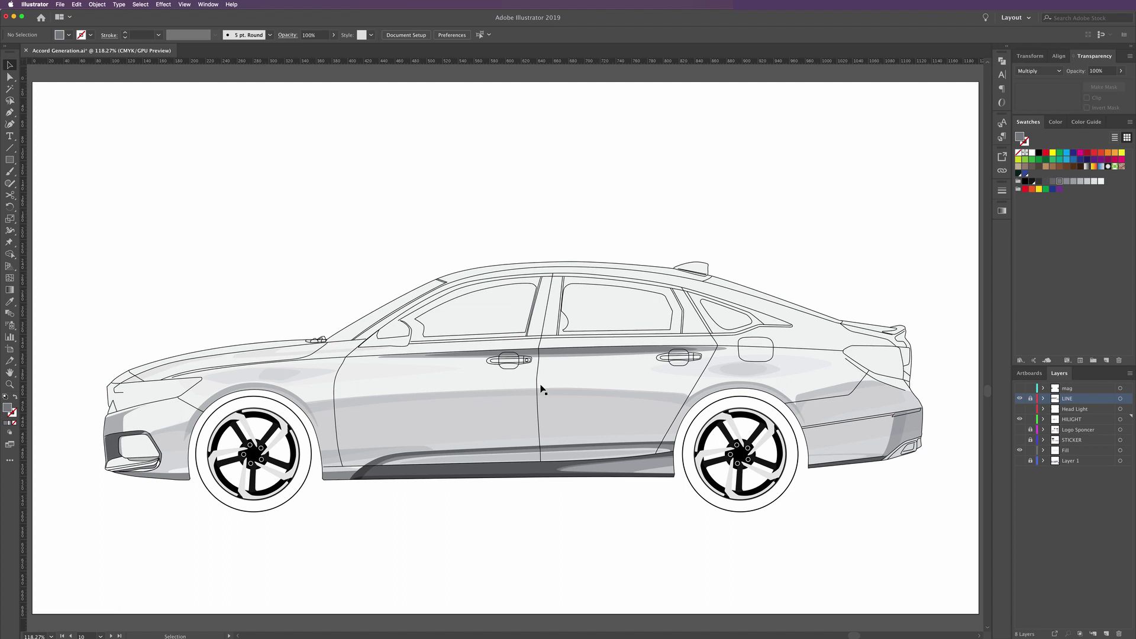
pyautogui.click(8, 114)
pyautogui.click(309, 358)
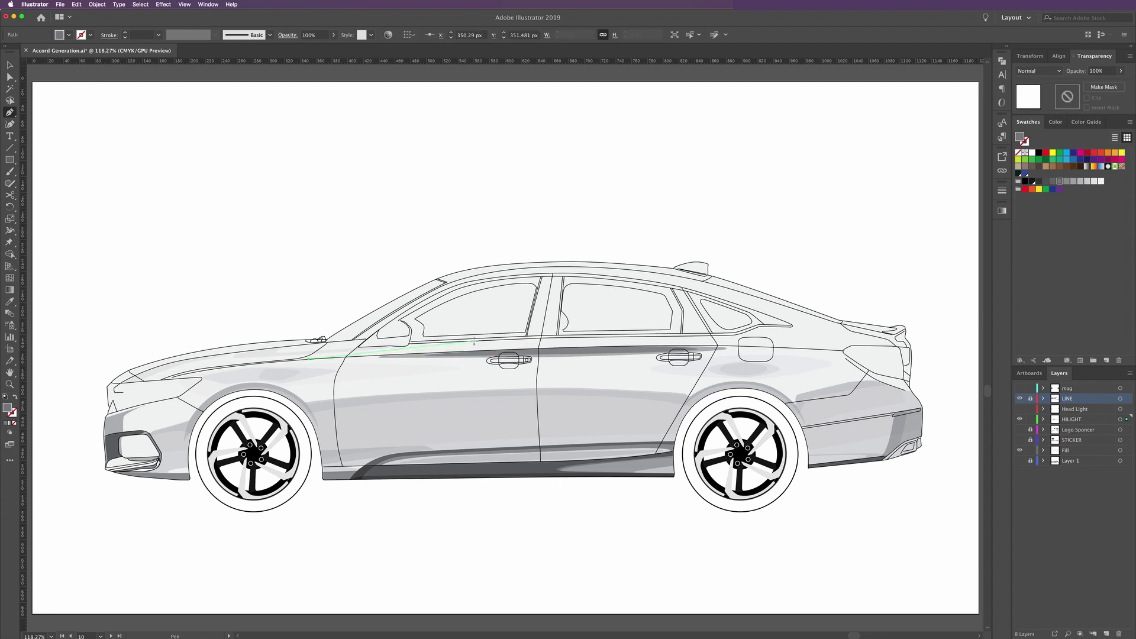
pyautogui.moveTo(474, 341); pyautogui.dragTo(567, 338)
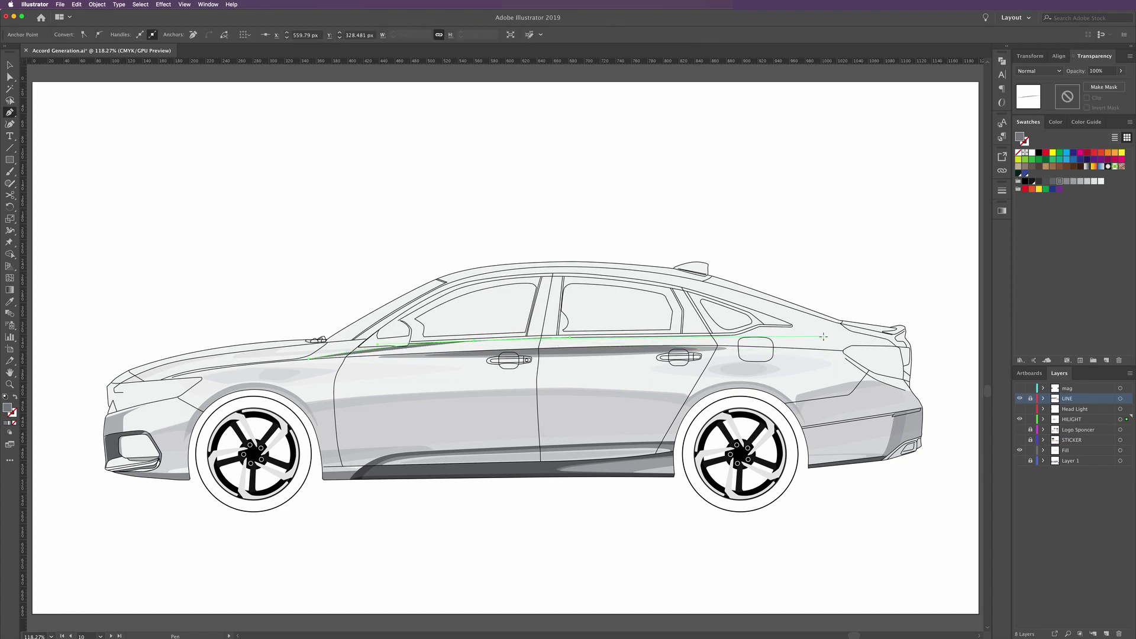
pyautogui.moveTo(823, 336); pyautogui.dragTo(843, 340)
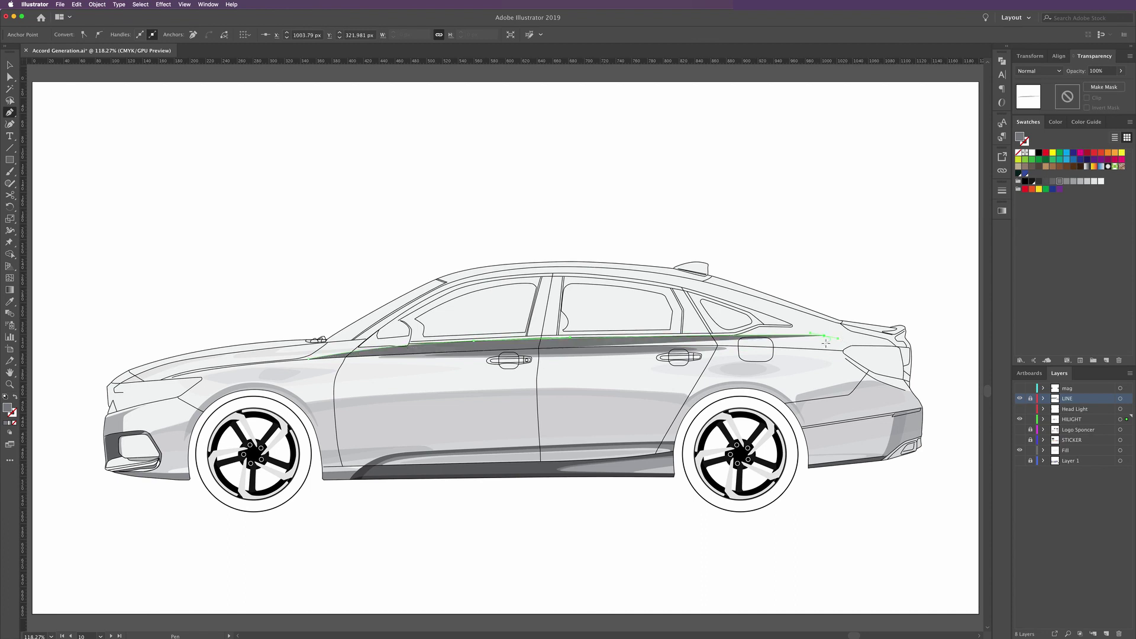
pyautogui.hotkey('ctrl', 'z')
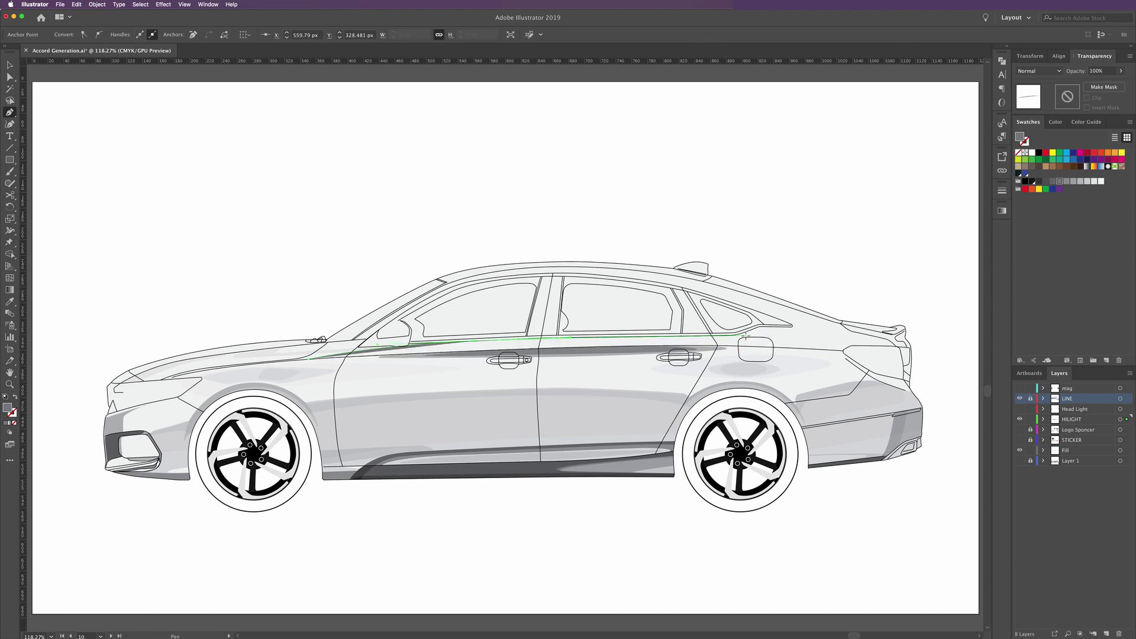
pyautogui.click(837, 343)
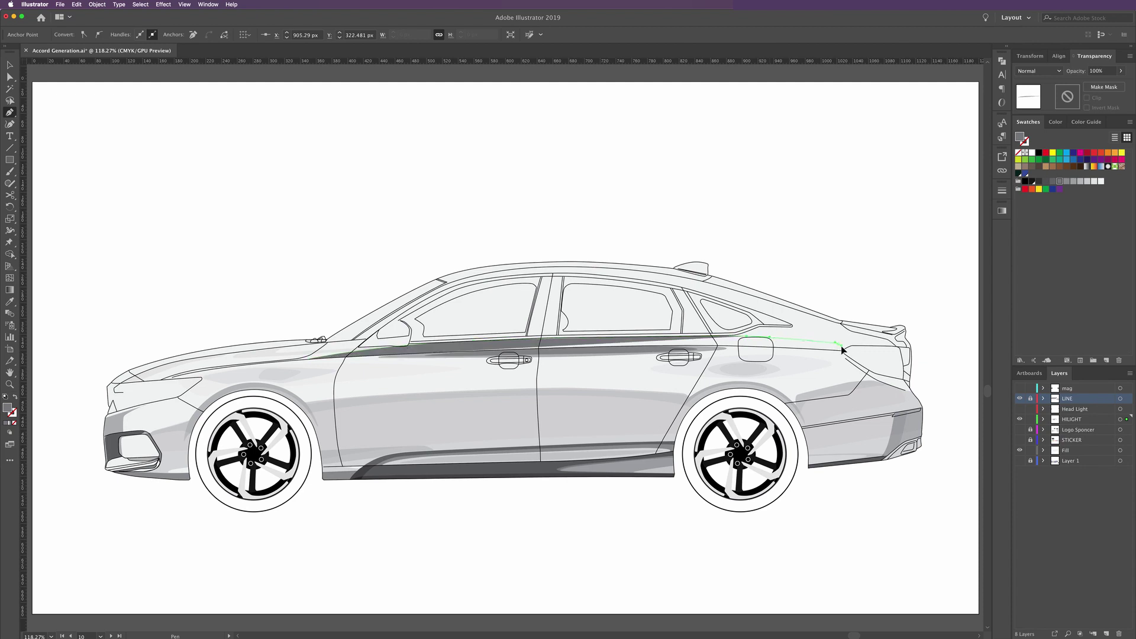
pyautogui.click(839, 344)
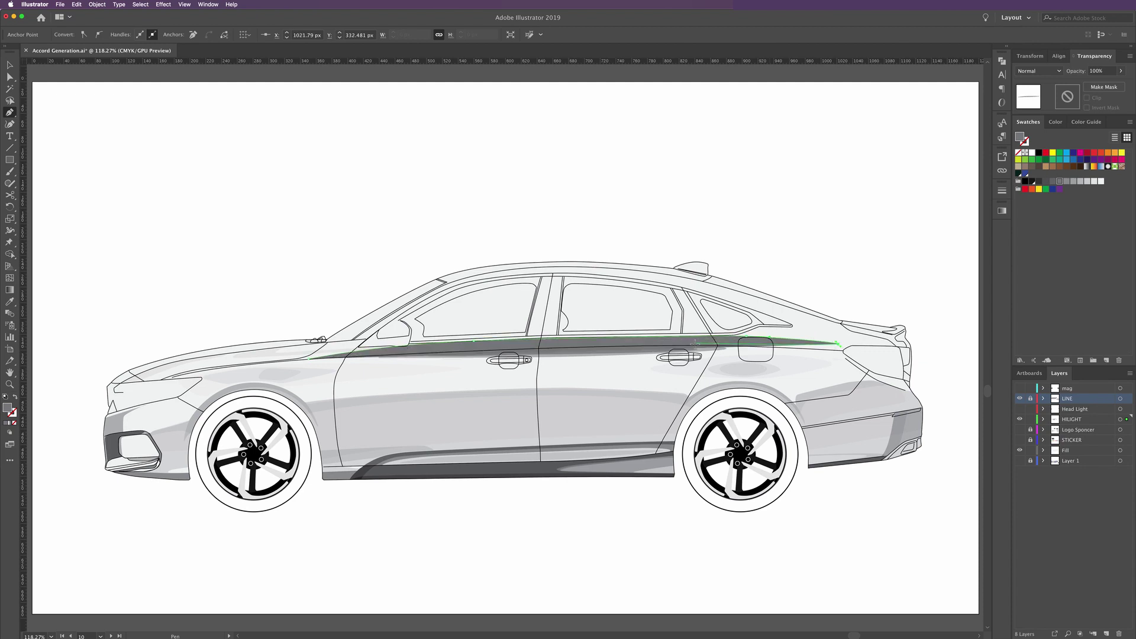
pyautogui.click(696, 344)
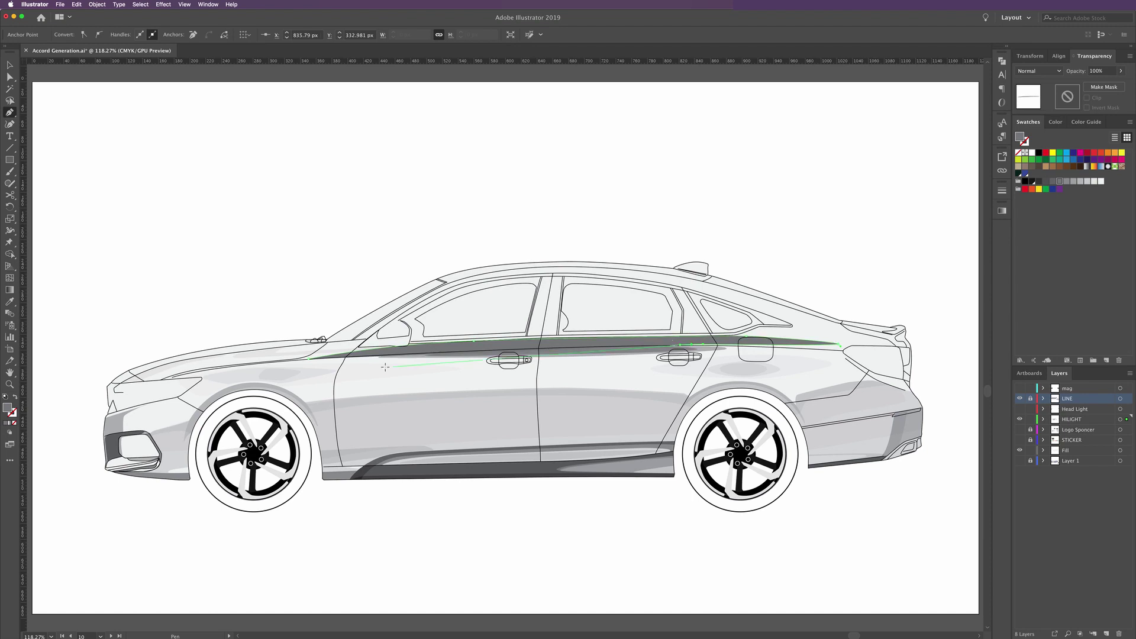
pyautogui.click(414, 353)
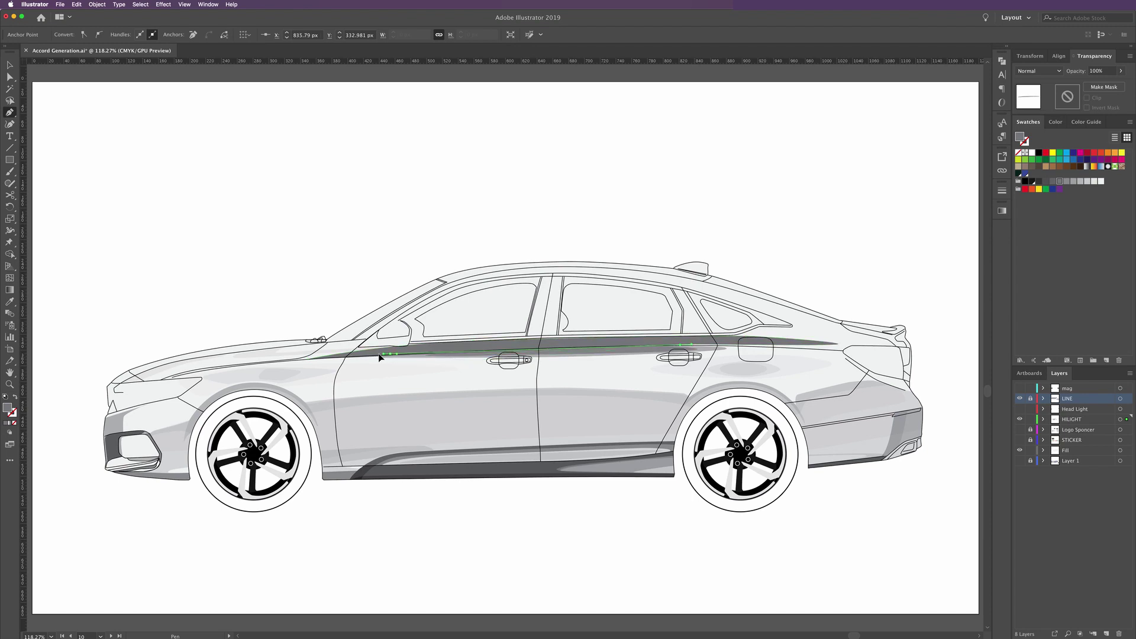
pyautogui.click(390, 354)
pyautogui.click(309, 359)
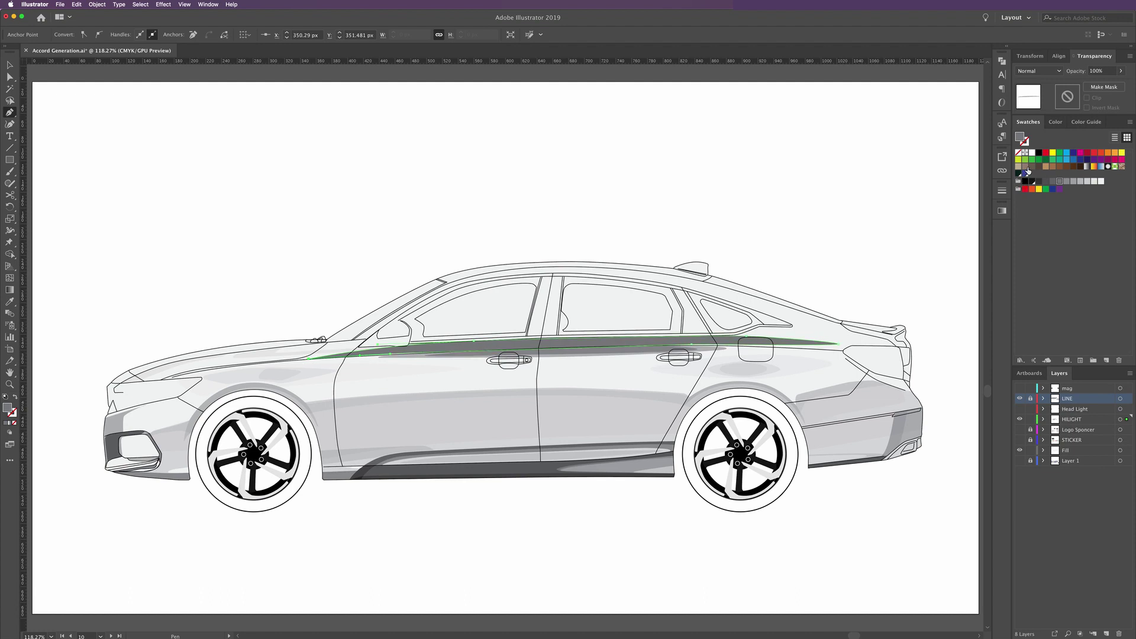
# Fill the side stripe with a light grey swatch
pyautogui.click(1081, 182)
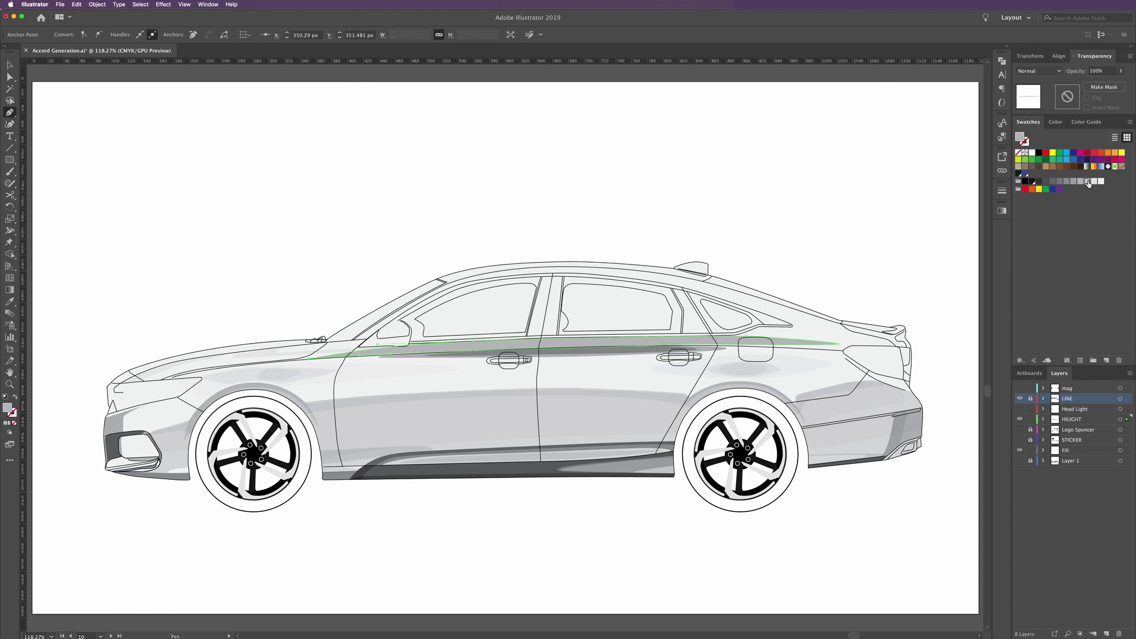
pyautogui.click(1089, 183)
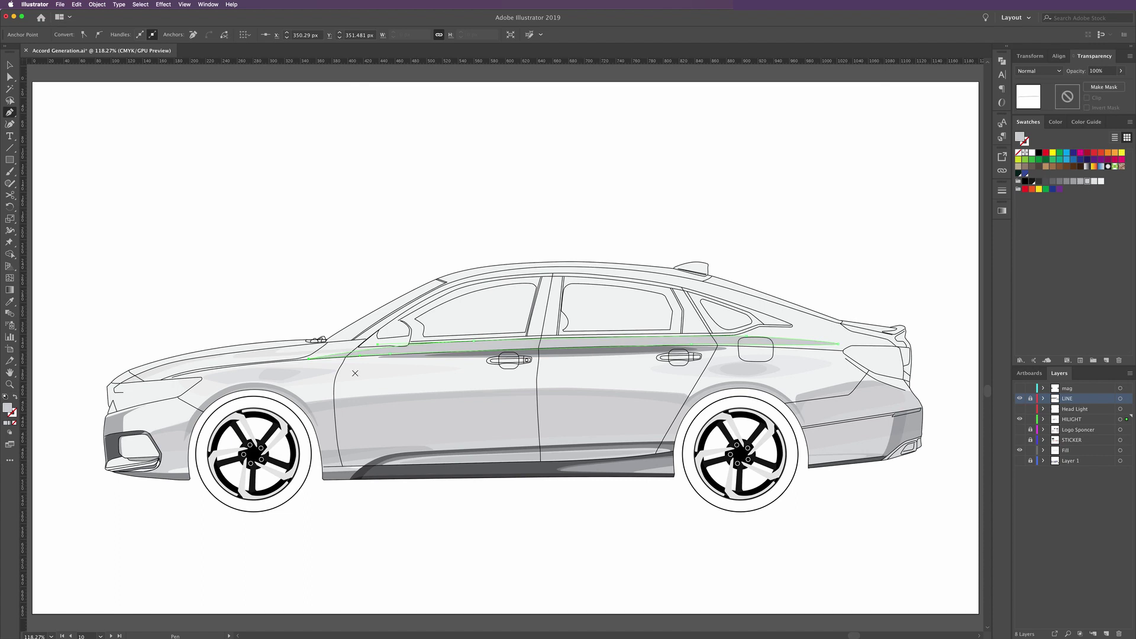
pyautogui.press('space')
pyautogui.moveTo(363, 368); pyautogui.dragTo(390, 370)
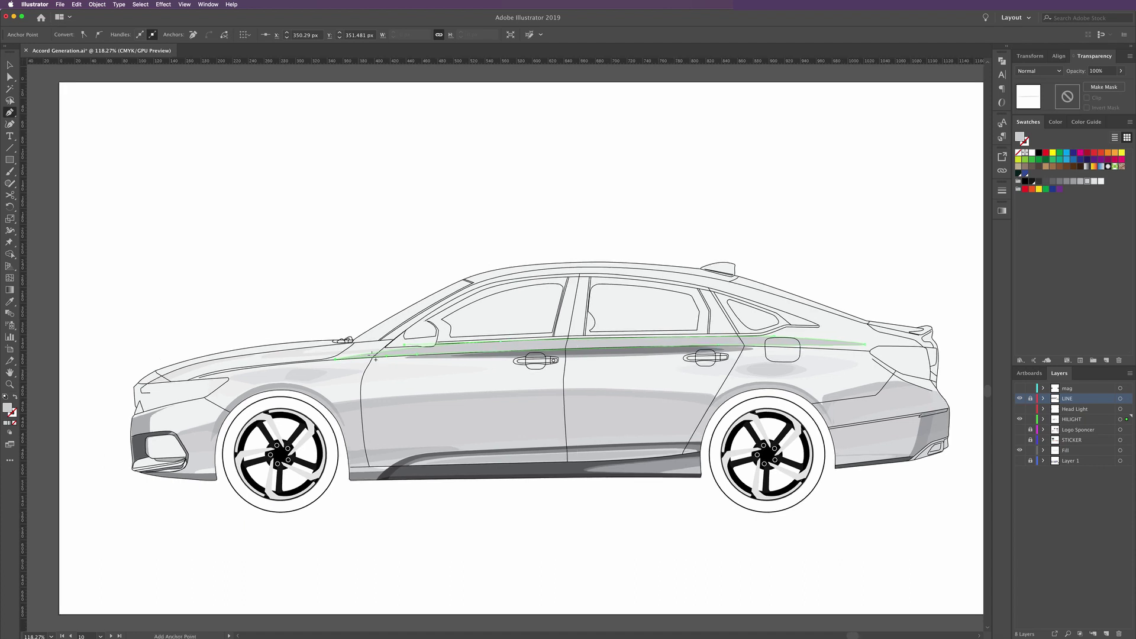
# Add and adjust anchor points along the side stripe's edge
pyautogui.click(373, 355)
pyautogui.keyDown('ctrl'); pyautogui.click(483, 342); pyautogui.keyUp('ctrl')
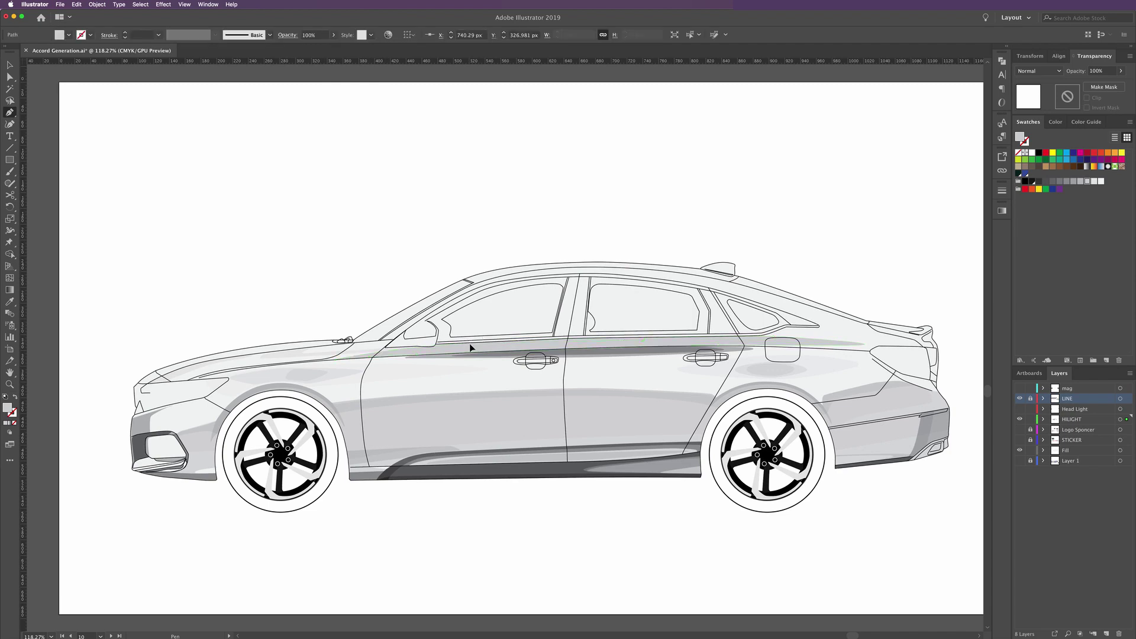
pyautogui.keyDown('ctrl'); pyautogui.click(367, 356); pyautogui.keyUp('ctrl')
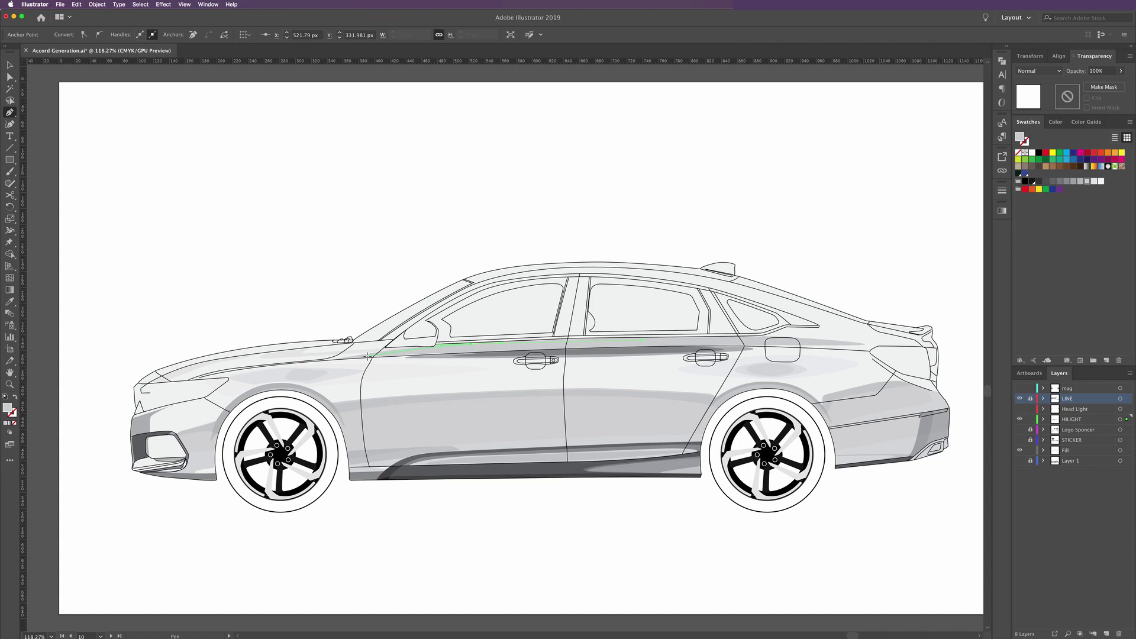
pyautogui.keyDown('ctrl'); pyautogui.click(585, 344); pyautogui.keyUp('ctrl')
pyautogui.keyDown('ctrl'); pyautogui.click(636, 341); pyautogui.keyUp('ctrl')
pyautogui.click(11, 302)
pyautogui.click(10, 65)
# Set the side stripe to Multiply blending with a white fill, then deselect it
pyautogui.click(844, 346)
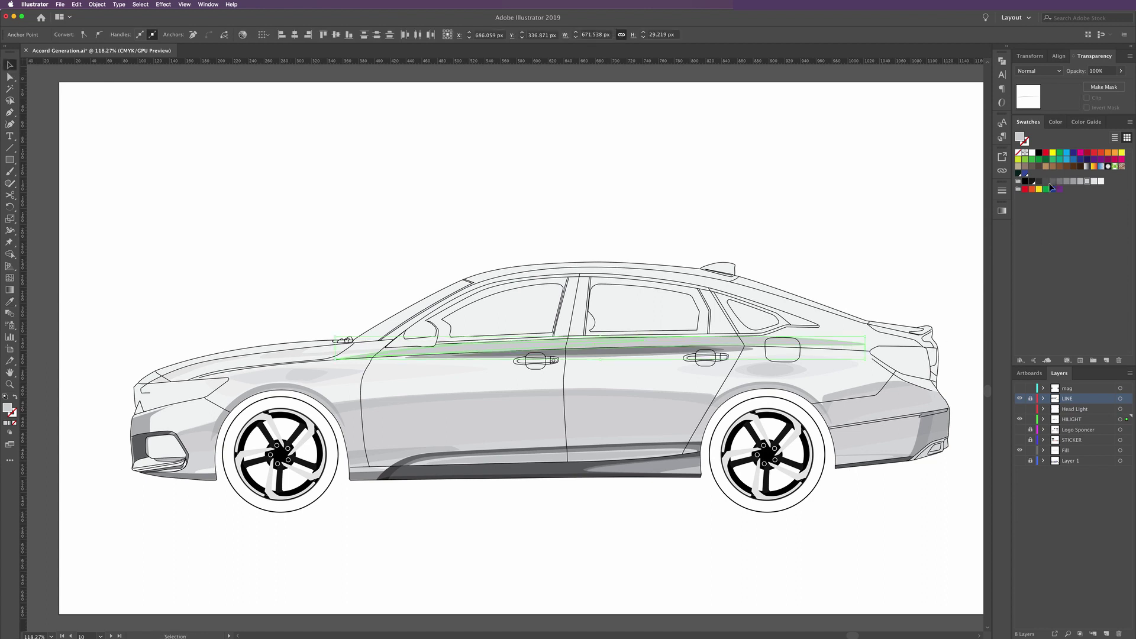
pyautogui.click(1039, 71)
pyautogui.click(1036, 106)
pyautogui.click(797, 266)
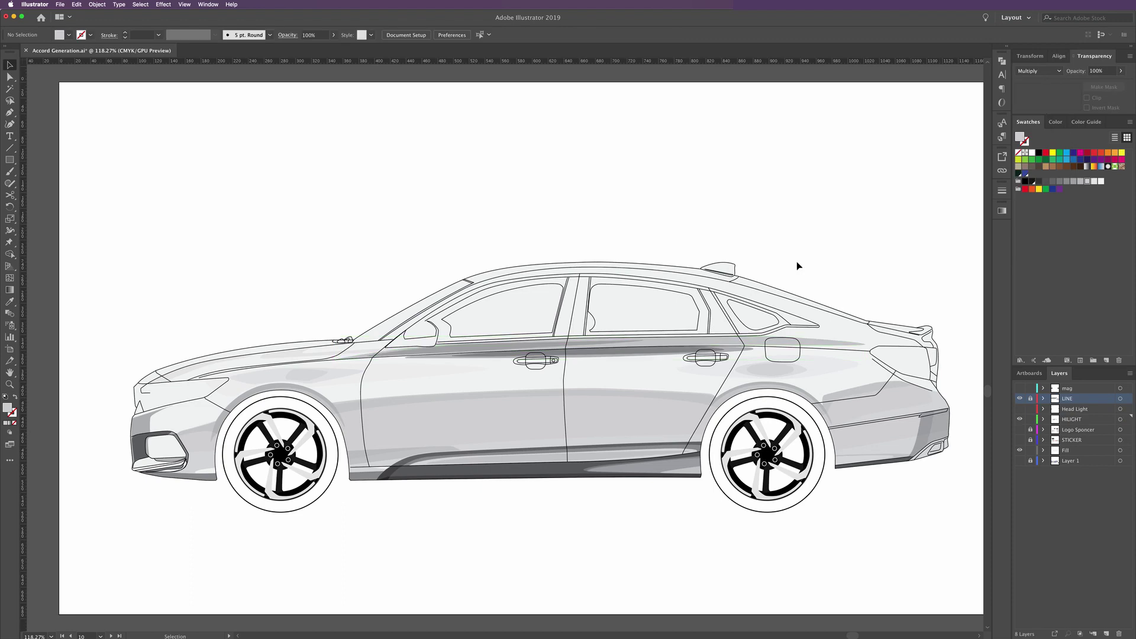
pyautogui.click(587, 343)
pyautogui.click(1101, 181)
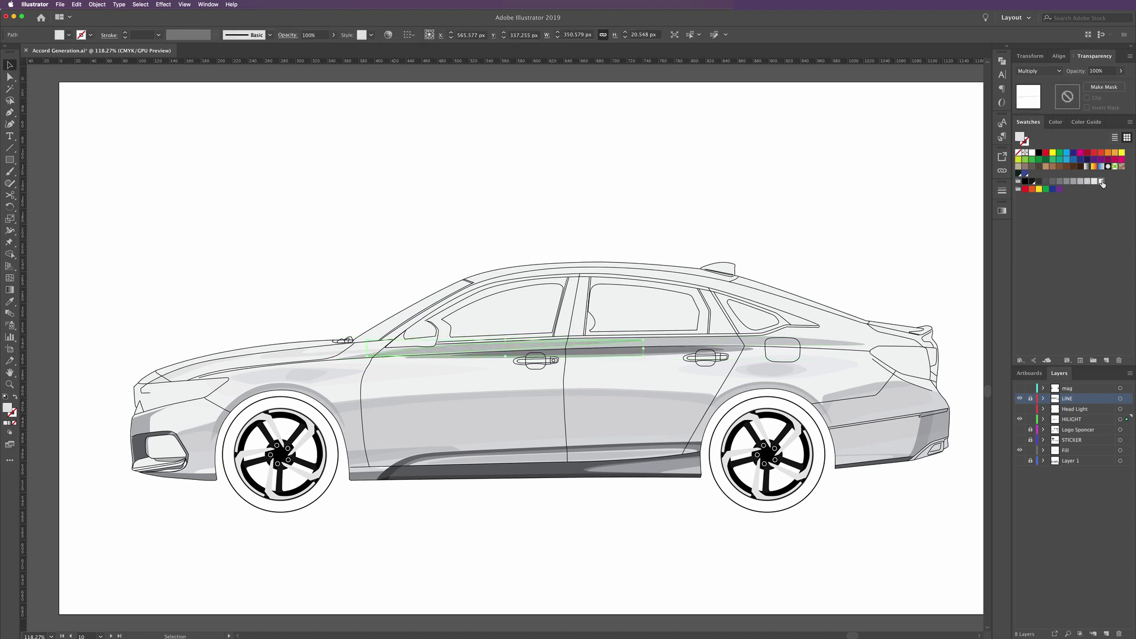
pyautogui.click(858, 218)
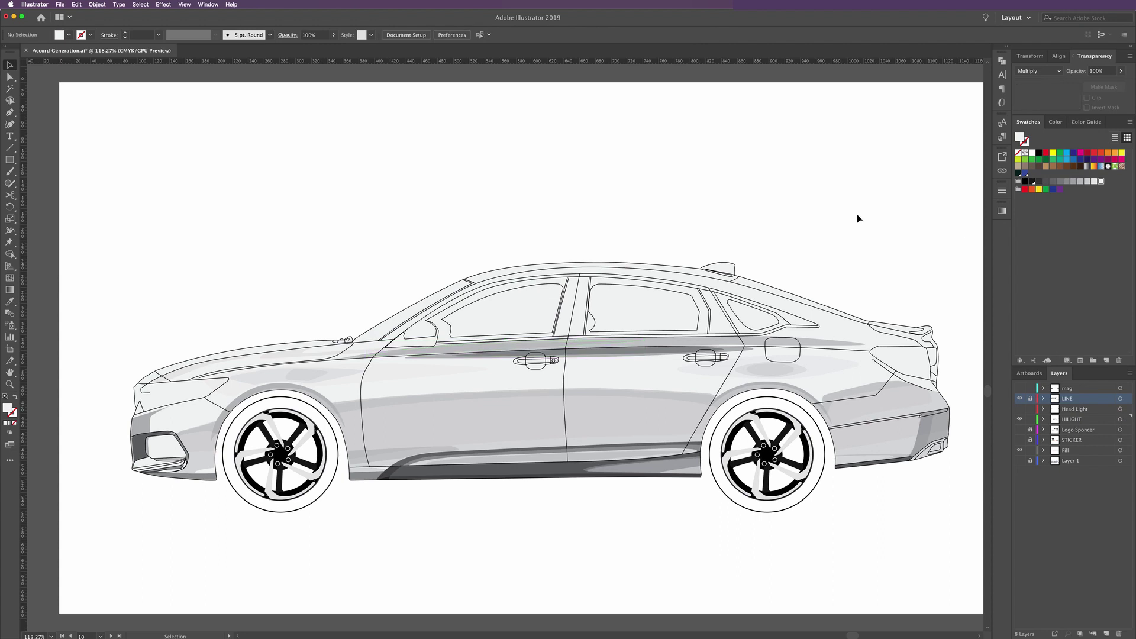
pyautogui.click(600, 345)
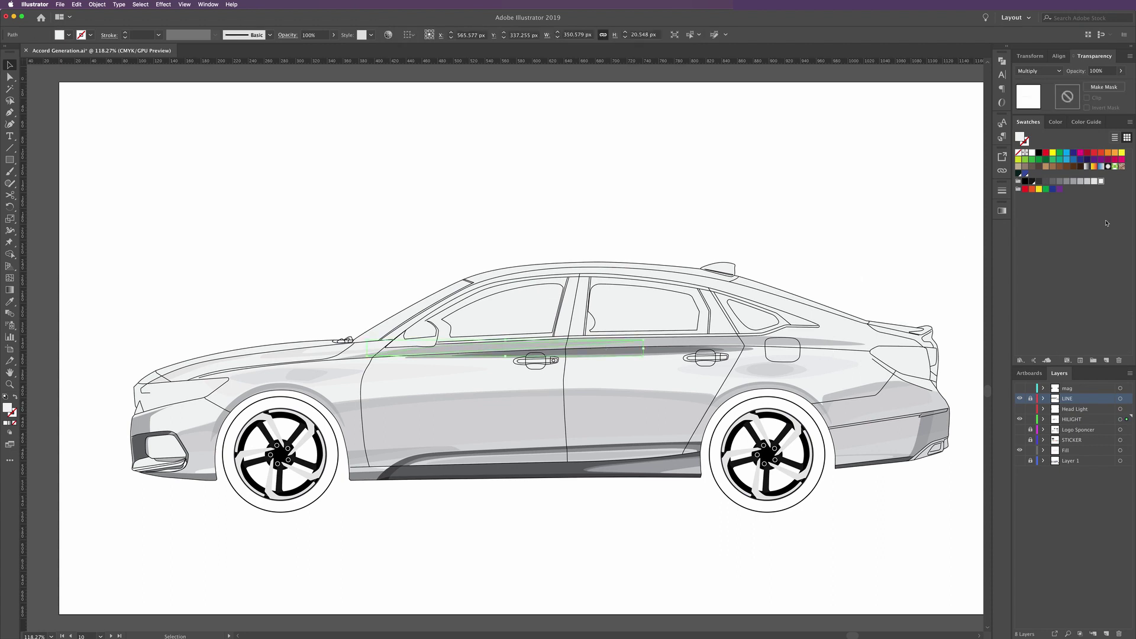
pyautogui.click(886, 213)
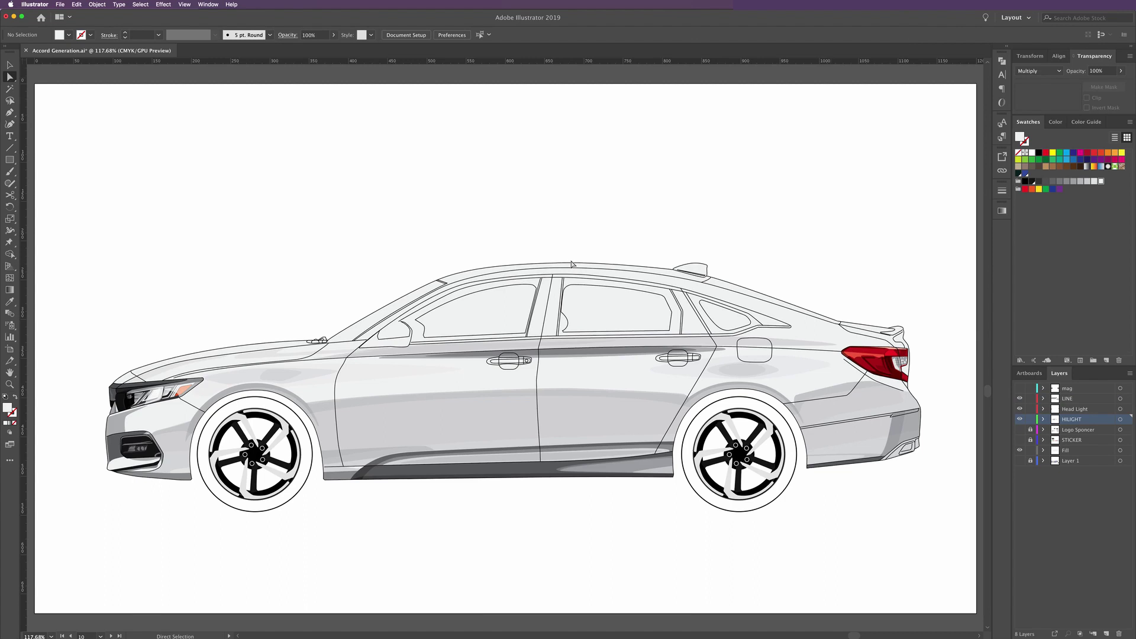
# Zoom in on the windshield and roof, lock the LINE layer and hide Head Light
pyautogui.press('z')
pyautogui.moveTo(492, 294); pyautogui.dragTo(575, 336)
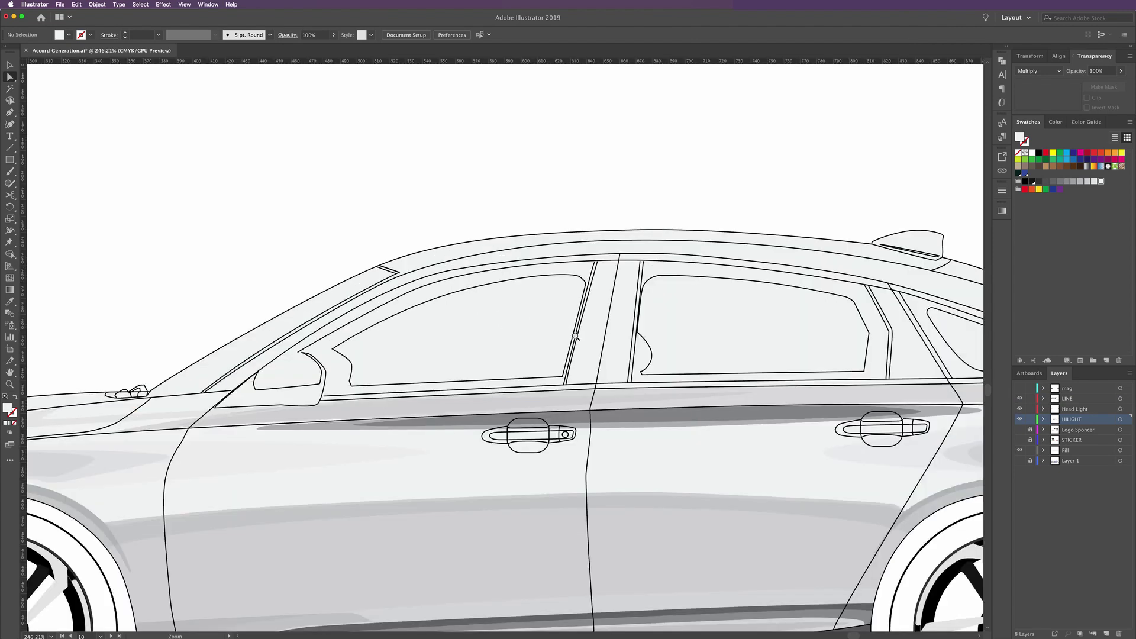
pyautogui.moveTo(466, 295); pyautogui.dragTo(491, 299)
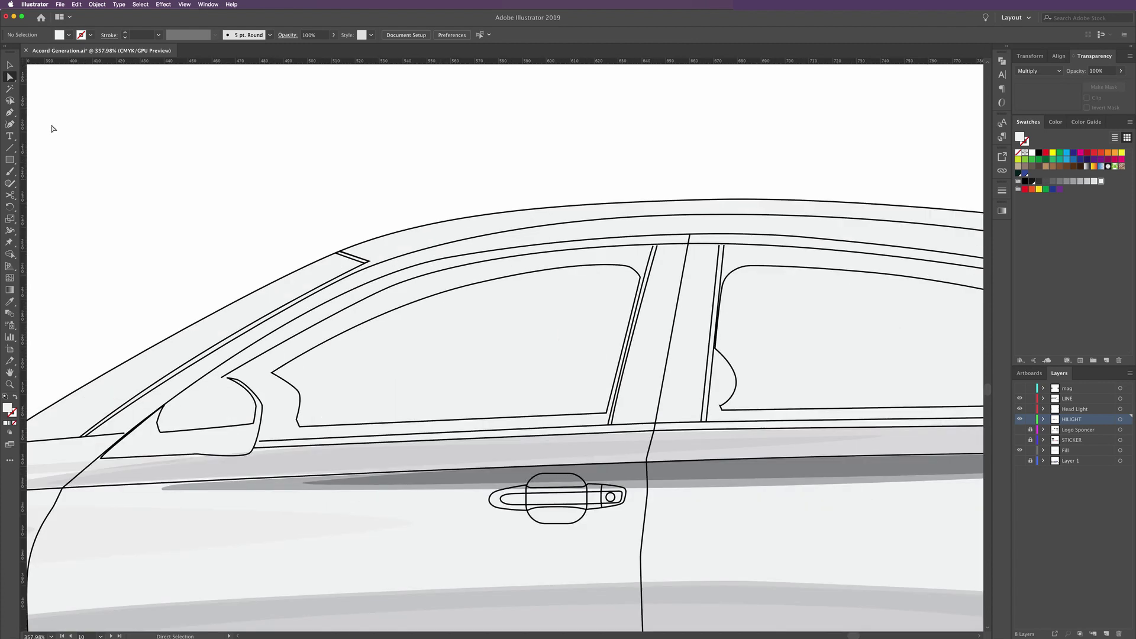
pyautogui.press('p')
pyautogui.click(1030, 398)
pyautogui.click(1018, 409)
# Draw a curved roof path from the windshield base back toward the rear window
pyautogui.click(86, 436)
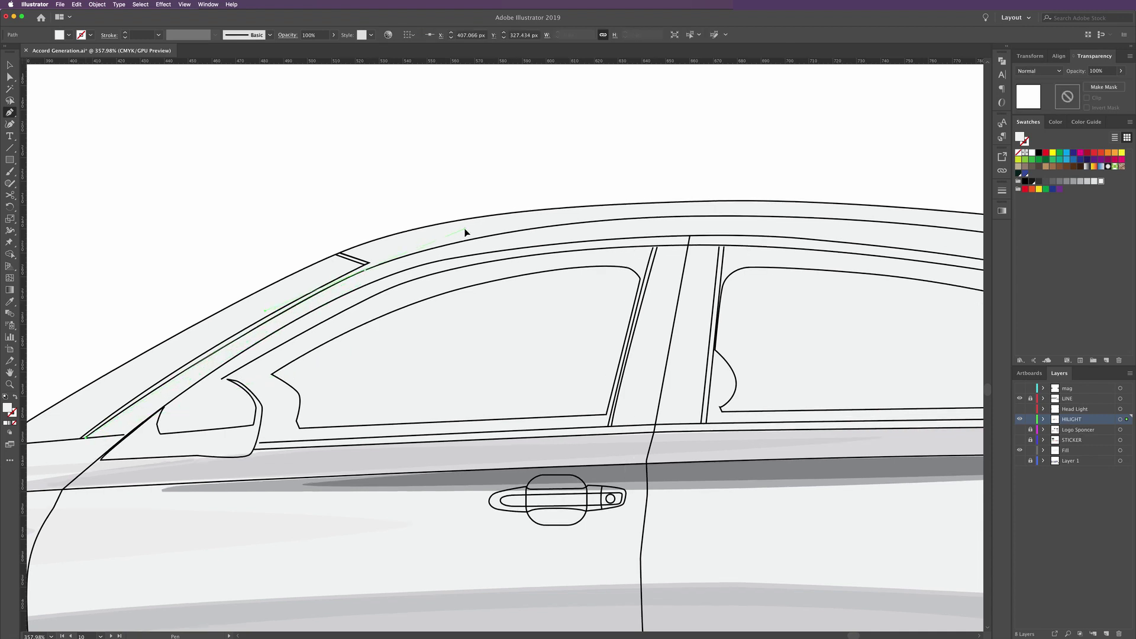
pyautogui.moveTo(464, 233); pyautogui.dragTo(465, 228)
pyautogui.hscroll(5, 444, 248)
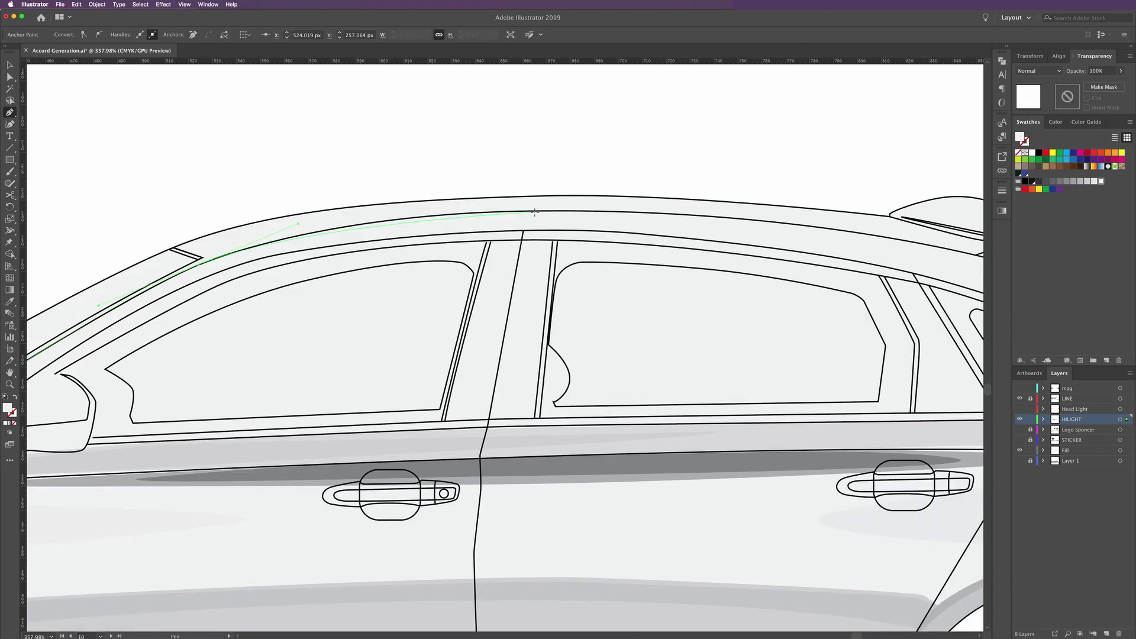
pyautogui.moveTo(534, 211); pyautogui.dragTo(621, 214)
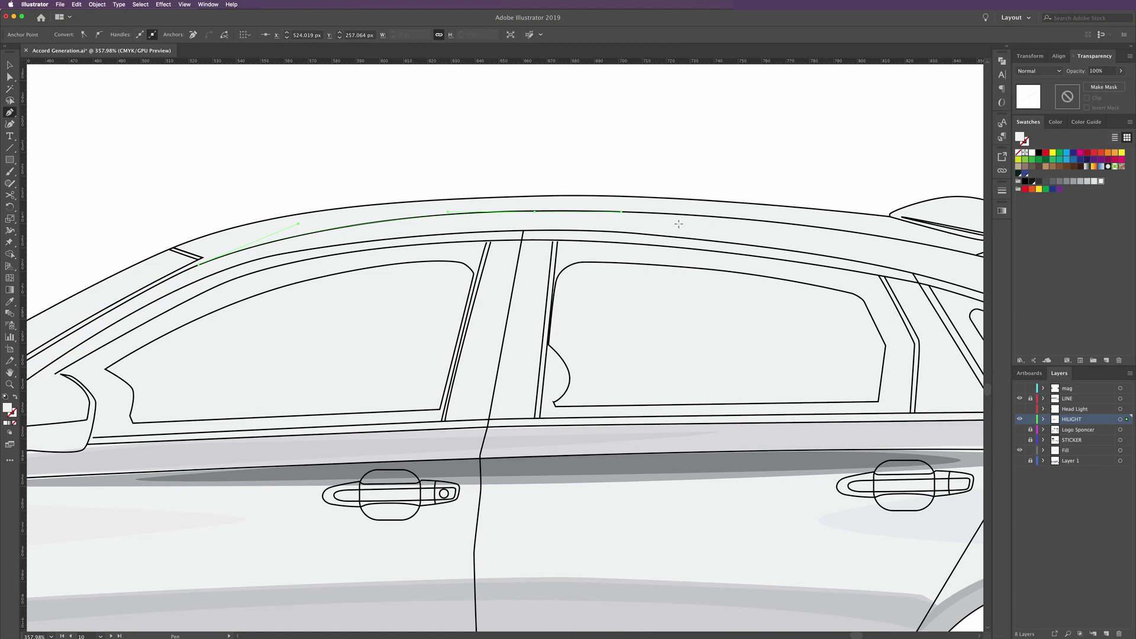
pyautogui.hscroll(5, 622, 213)
pyautogui.hscroll(1, 623, 256)
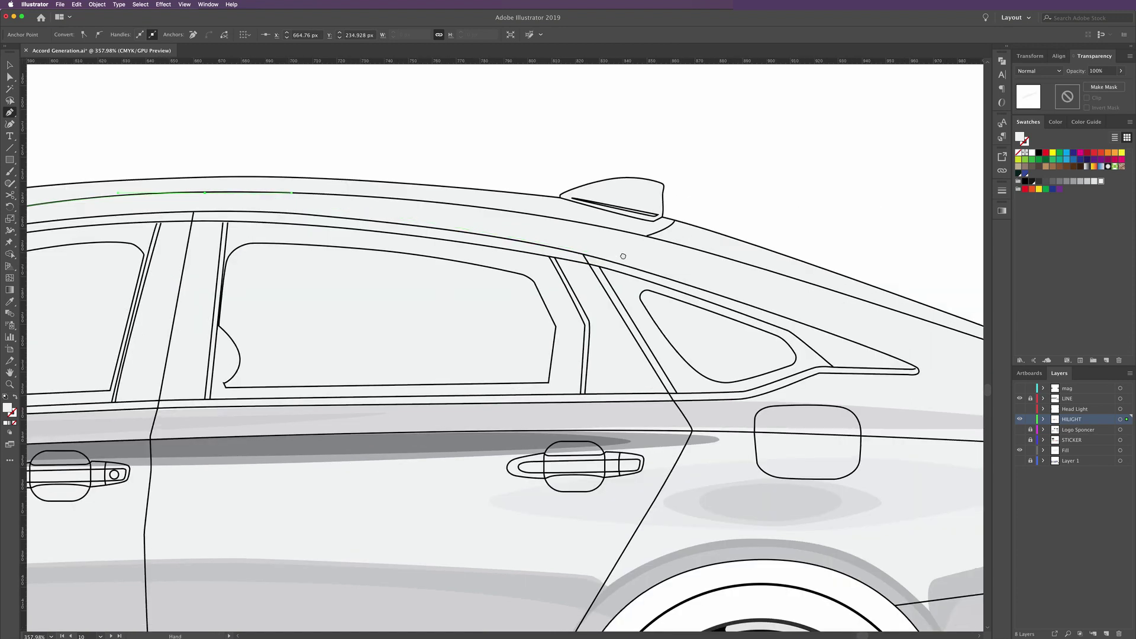
pyautogui.hscroll(3, 591, 246)
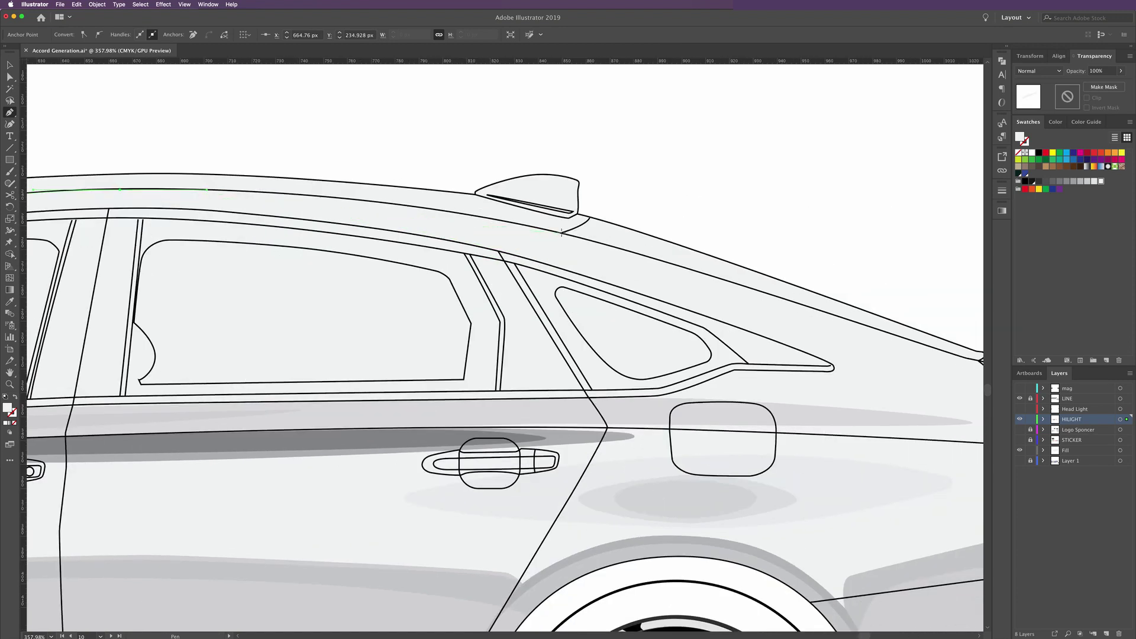
pyautogui.moveTo(561, 234); pyautogui.dragTo(700, 273)
pyautogui.hscroll(2, 700, 272)
pyautogui.hscroll(1, 763, 329)
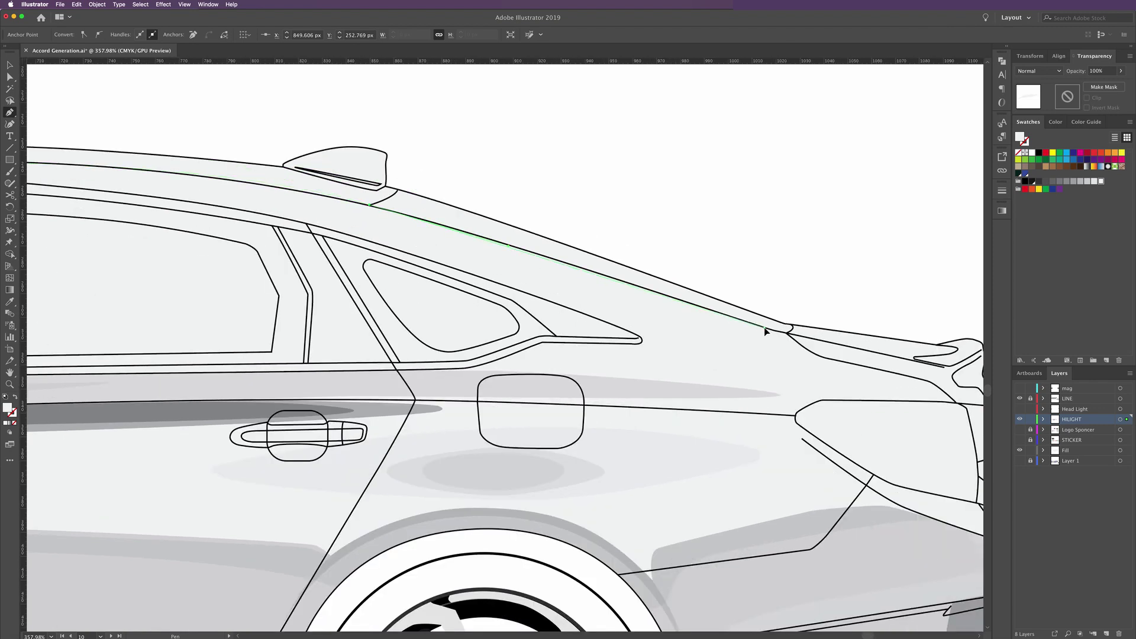
pyautogui.moveTo(769, 329); pyautogui.dragTo(775, 330)
pyautogui.press('super')
pyautogui.press('super+z')
pyautogui.click(616, 279)
pyautogui.moveTo(445, 240); pyautogui.dragTo(420, 229)
# Add more anchors along the roof path and down the windshield pillar, undoing an accidental break
pyautogui.hscroll(-5, 444, 232)
pyautogui.scroll(1, 443, 231)
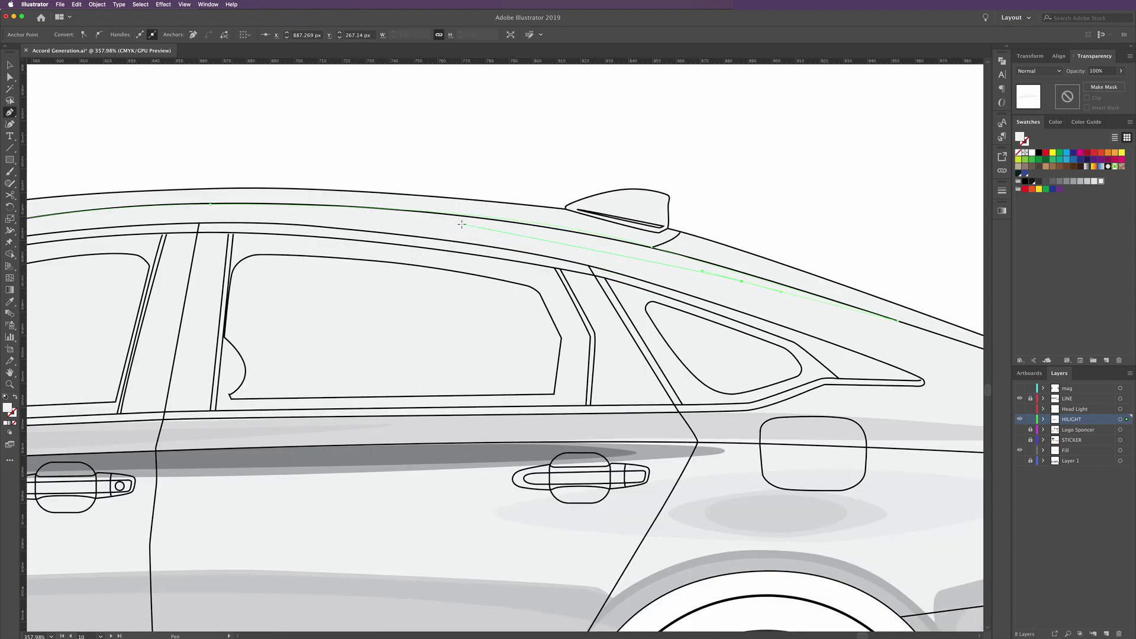
pyautogui.click(458, 224)
pyautogui.click(321, 208)
pyautogui.hscroll(-5, 355, 219)
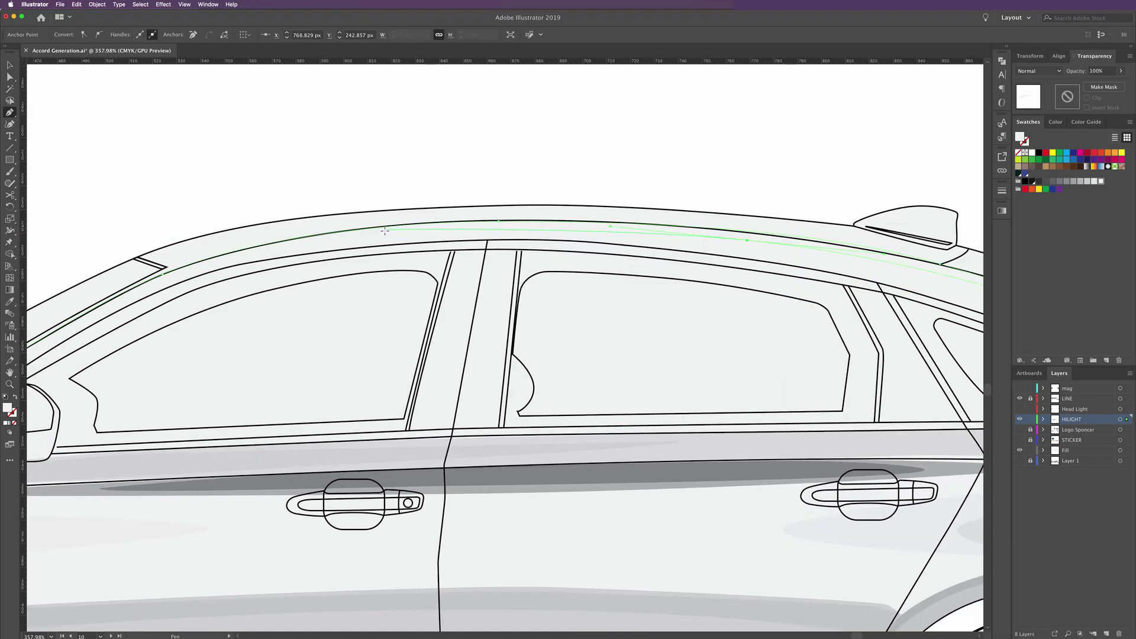
pyautogui.click(348, 236)
pyautogui.press('cmd+z')
pyautogui.hscroll(-2, 301, 242)
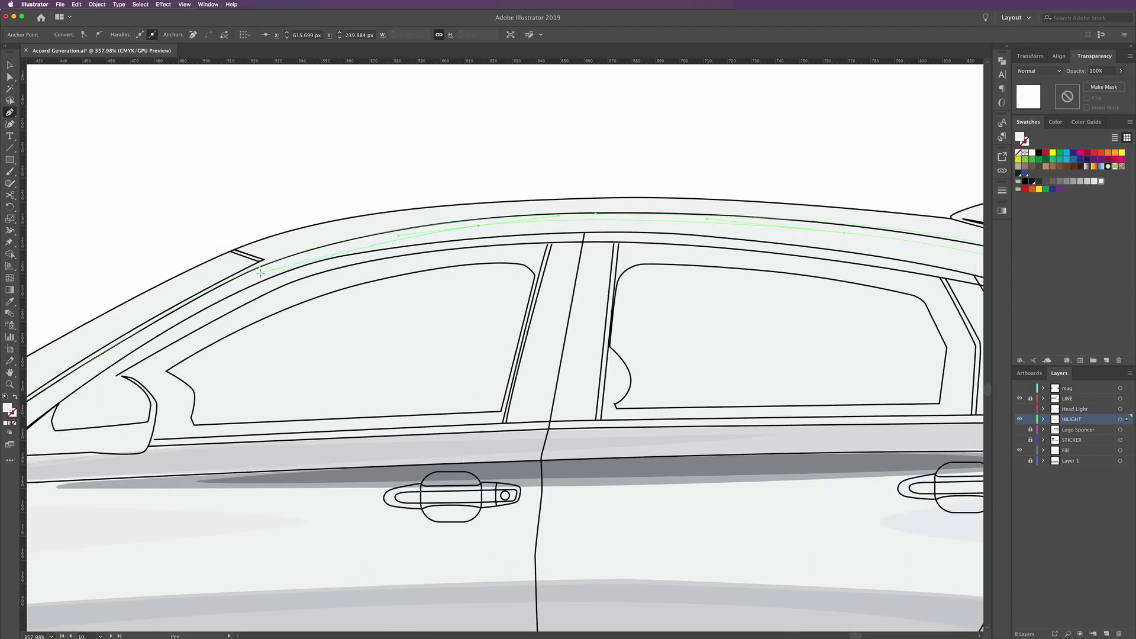
pyautogui.hscroll(-3, 231, 291)
pyautogui.scroll(-1, 230, 291)
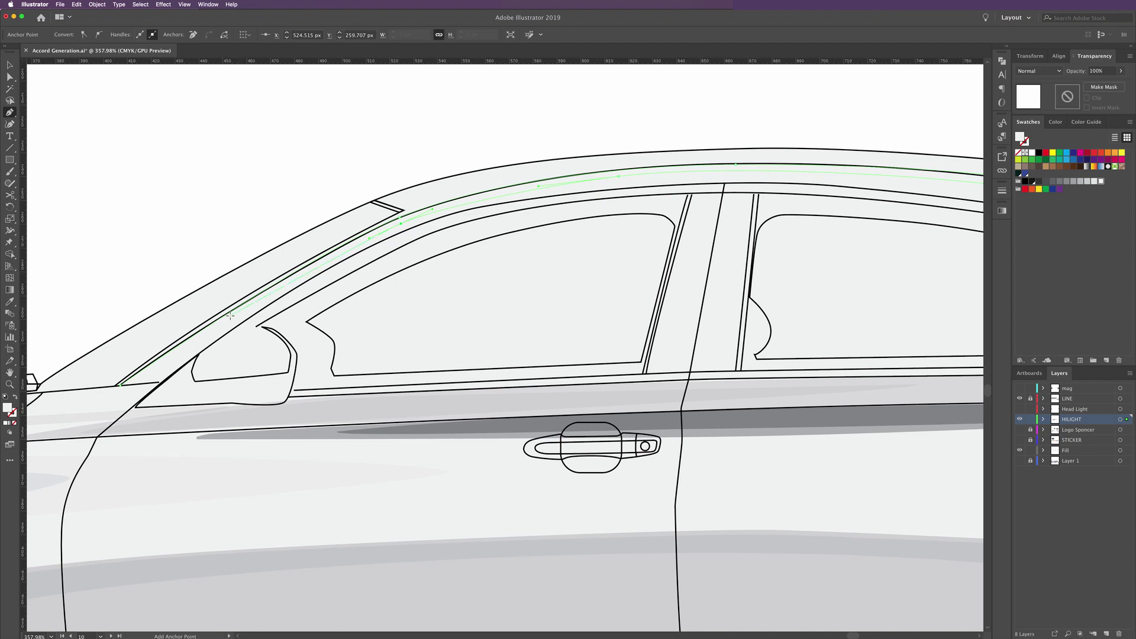
pyautogui.click(139, 383)
# Finish the path down the windshield pillar and eyedropper the grey Multiply style onto it
pyautogui.press('Escape')
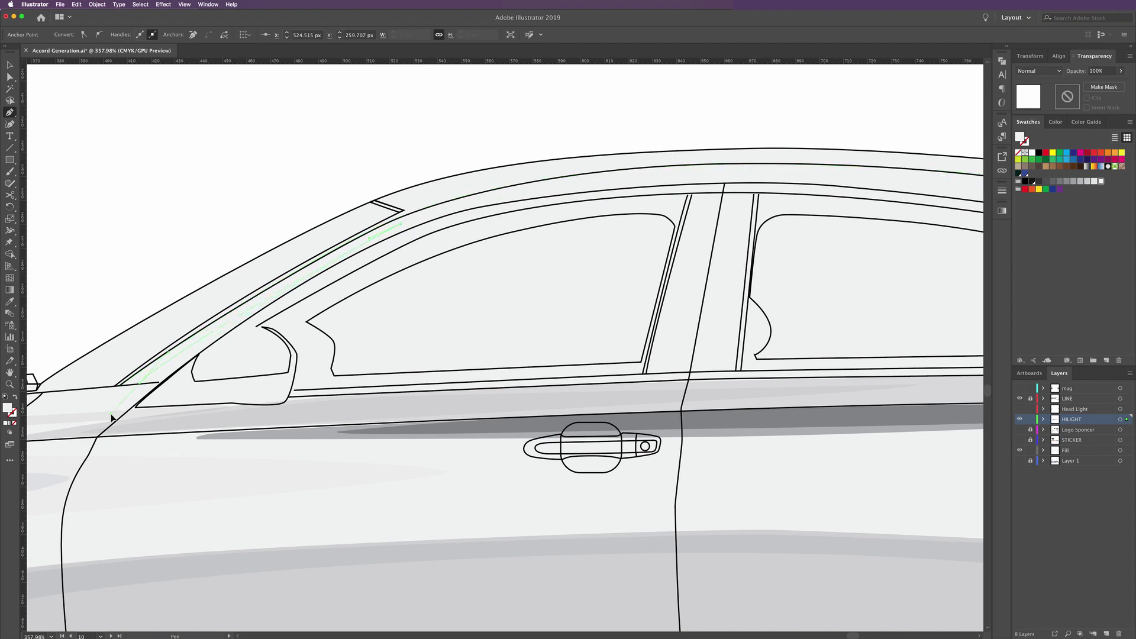
pyautogui.click(110, 417)
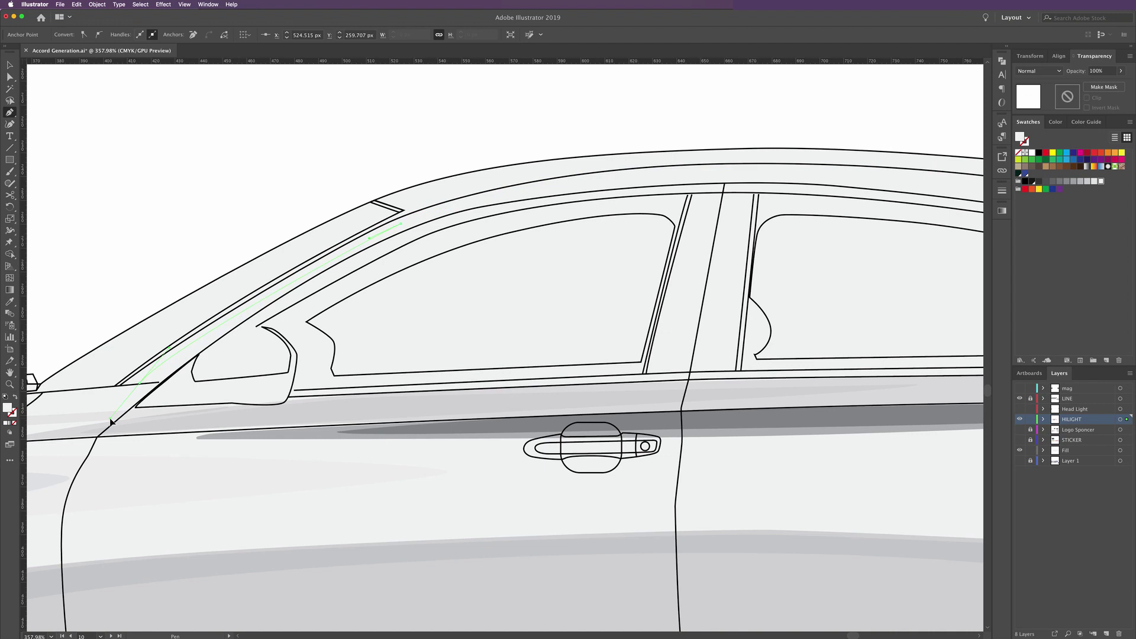
pyautogui.click(138, 382)
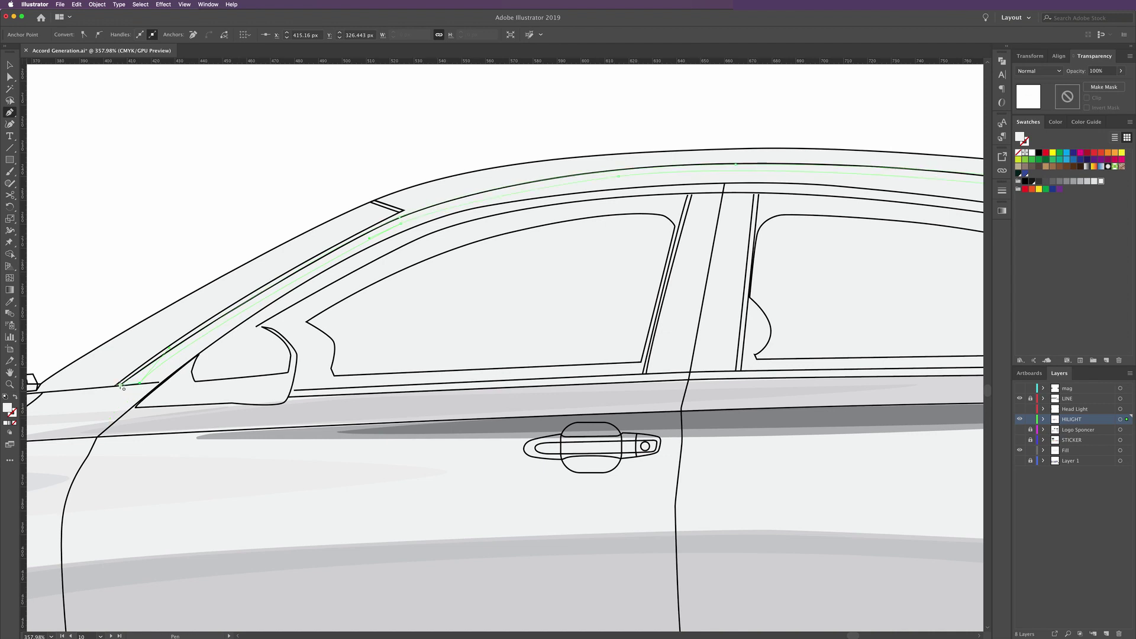
pyautogui.click(121, 385)
pyautogui.click(9, 302)
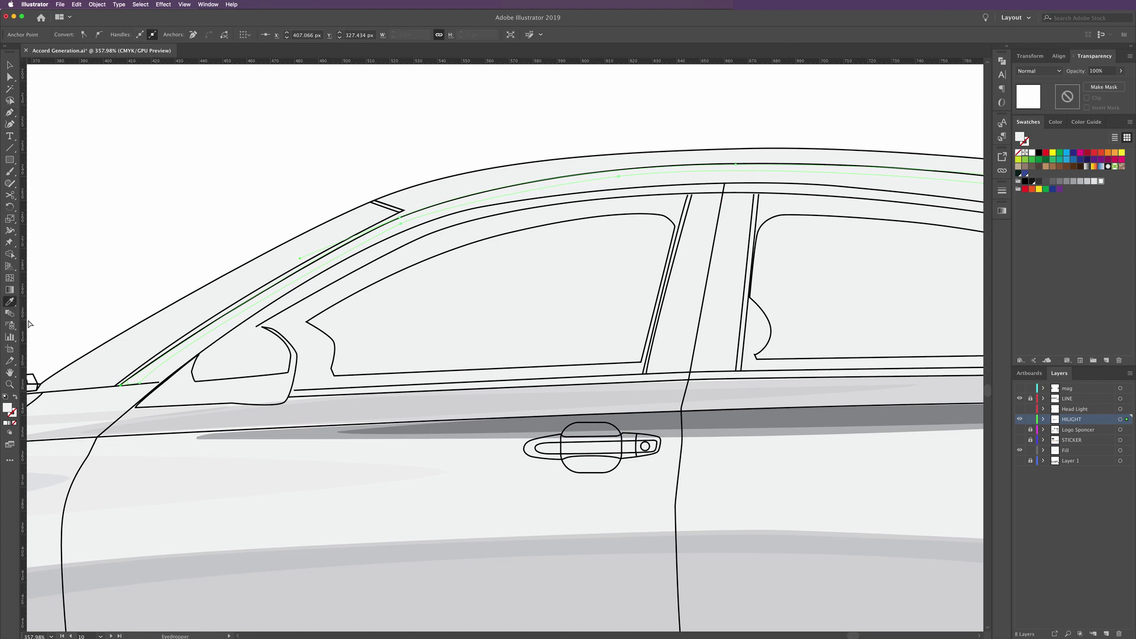
pyautogui.click(179, 420)
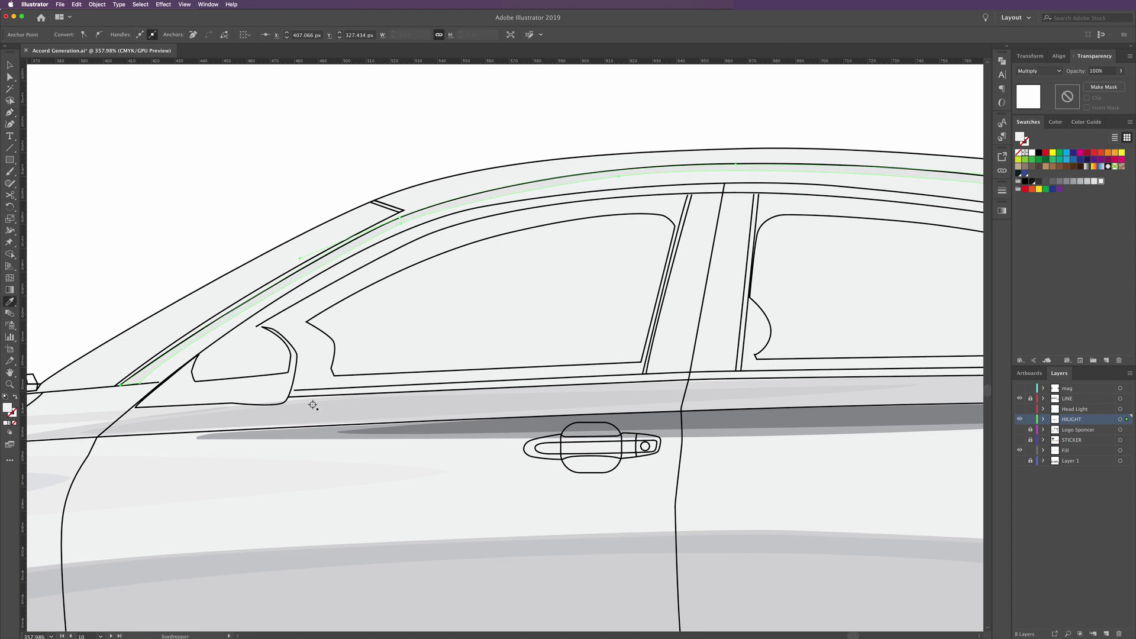
pyautogui.click(10, 66)
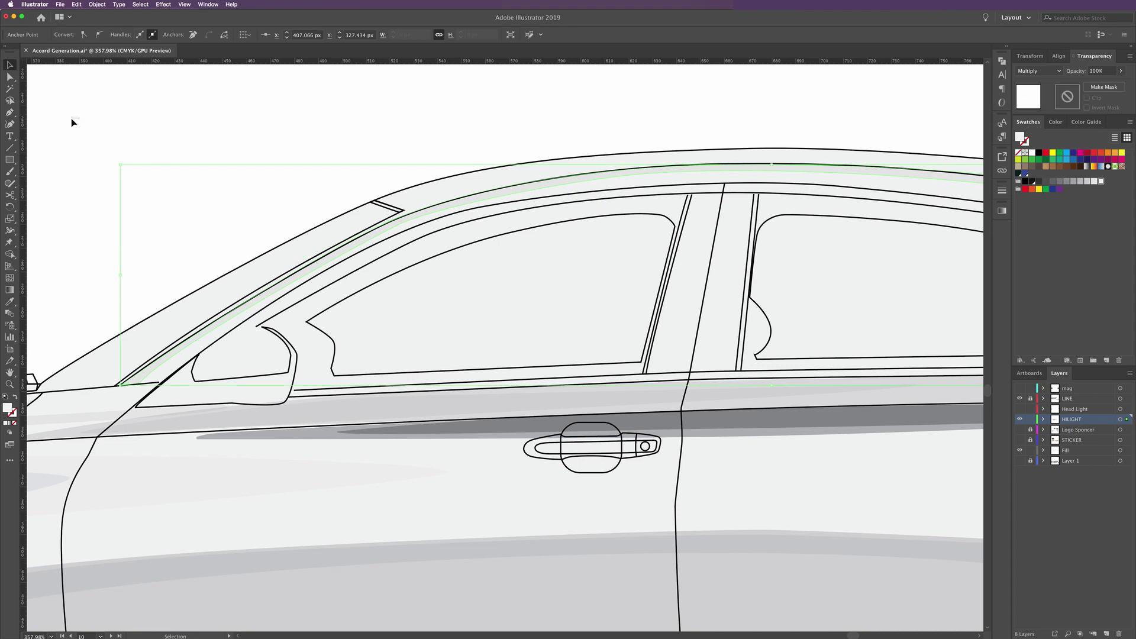
pyautogui.click(278, 172)
pyautogui.hotkey('ctrl', '0')
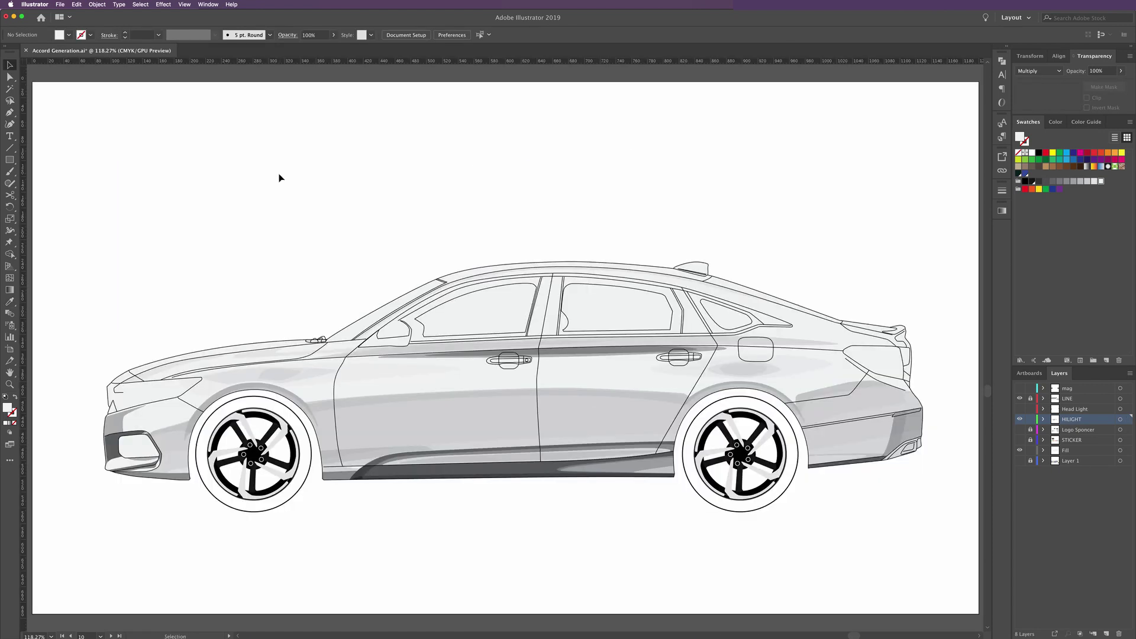
pyautogui.click(597, 273)
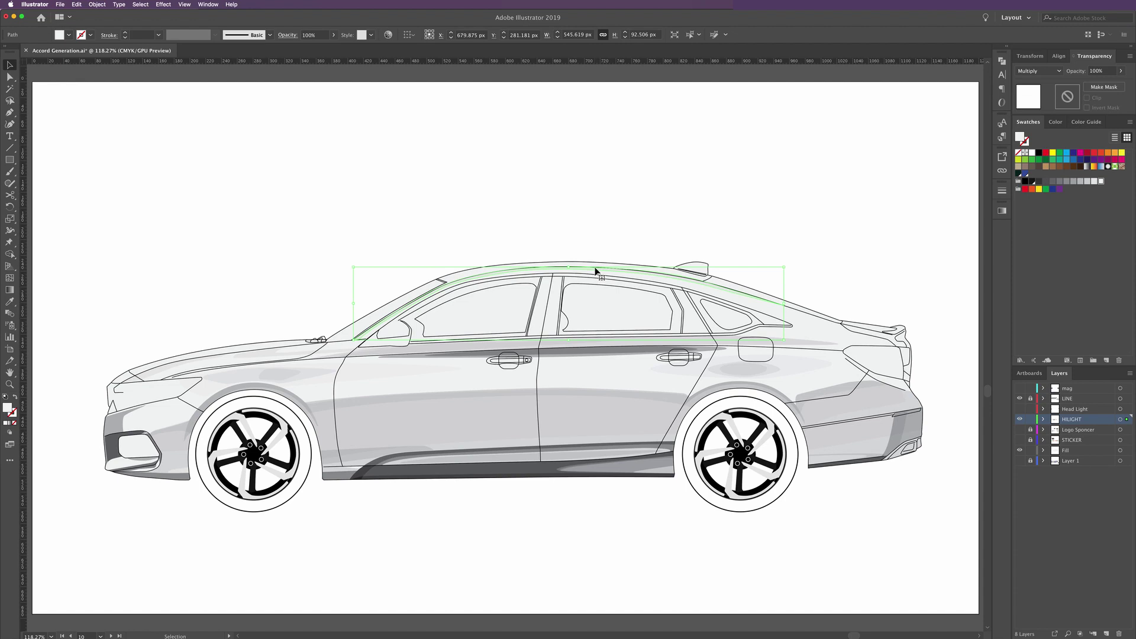
pyautogui.click(595, 224)
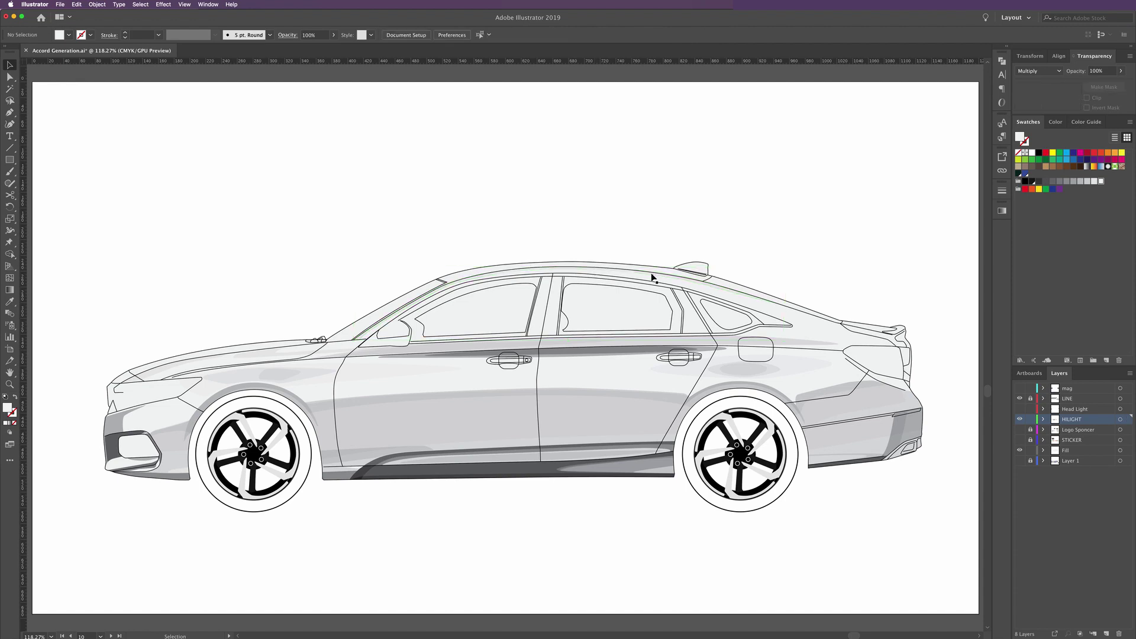
pyautogui.click(653, 278)
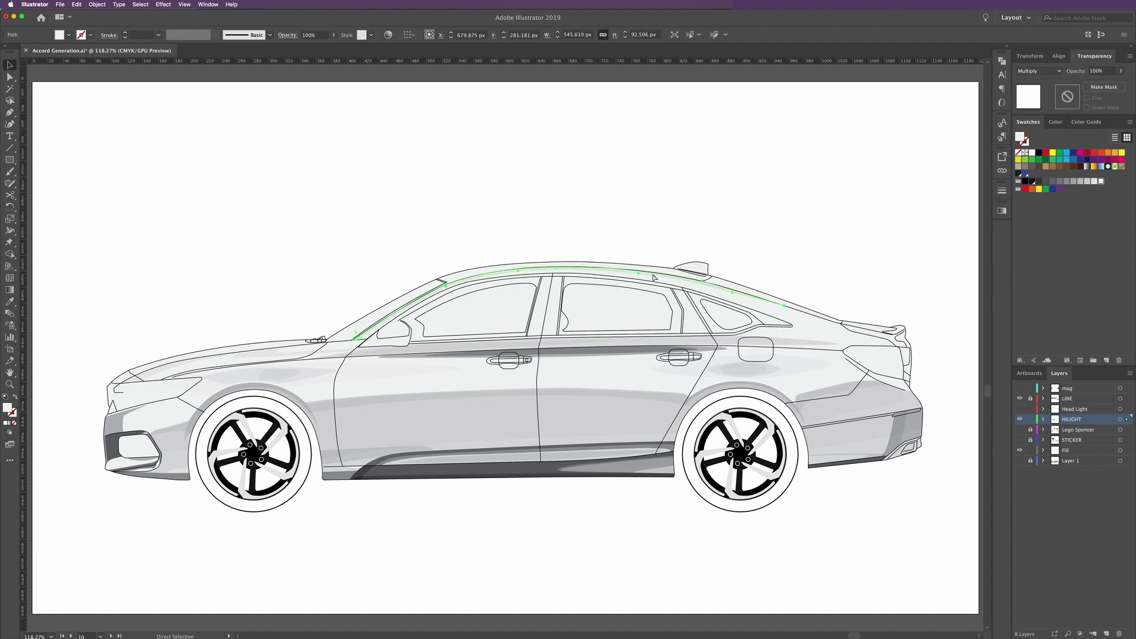
pyautogui.press('z')
pyautogui.moveTo(550, 301); pyautogui.dragTo(642, 375)
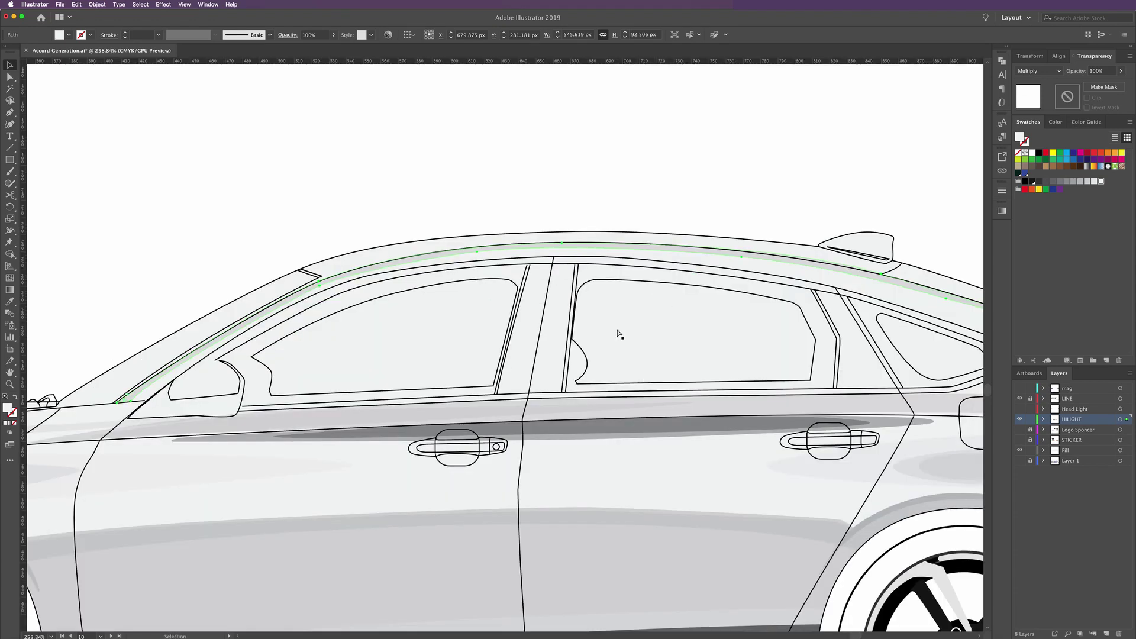
pyautogui.press('v')
pyautogui.click(115, 93)
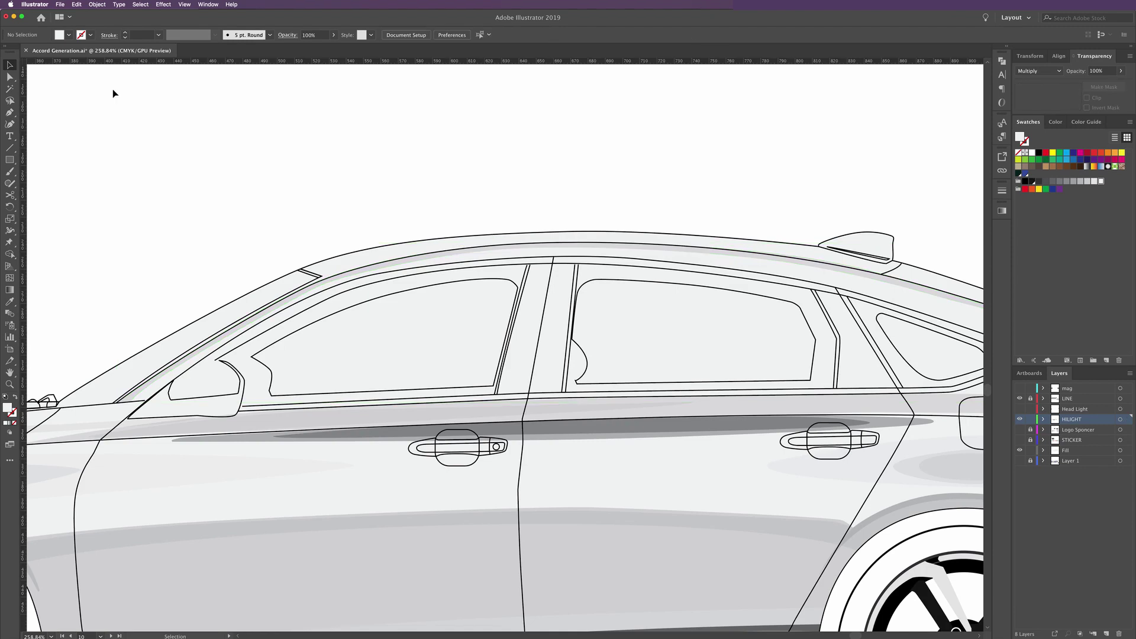
pyautogui.click(10, 77)
pyautogui.click(460, 256)
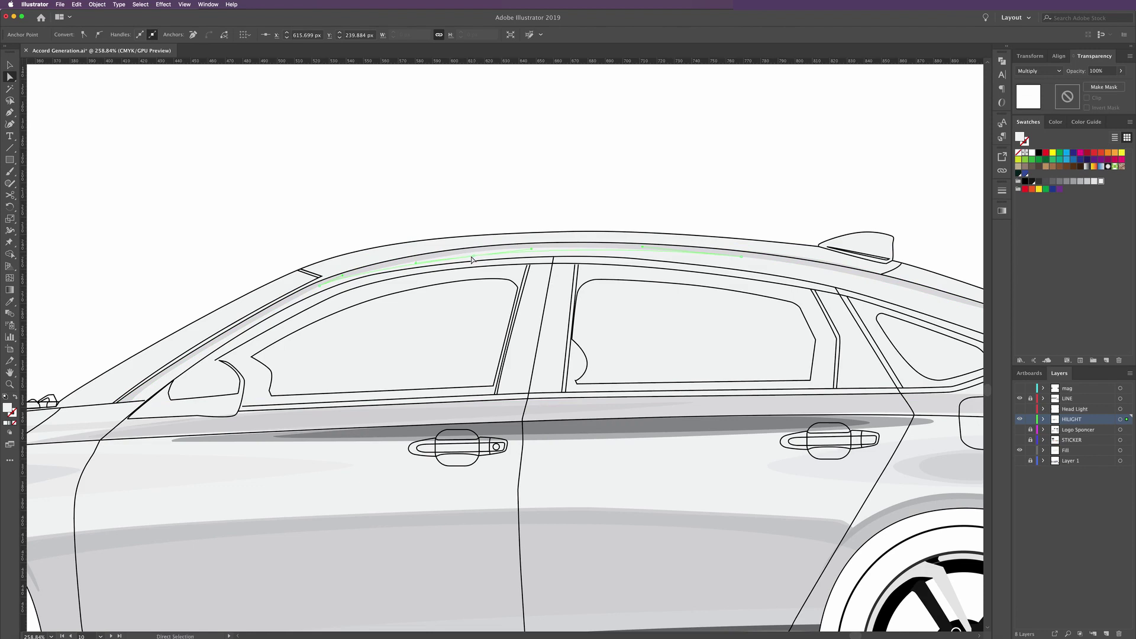
pyautogui.click(738, 262)
pyautogui.hscroll(5, 793, 296)
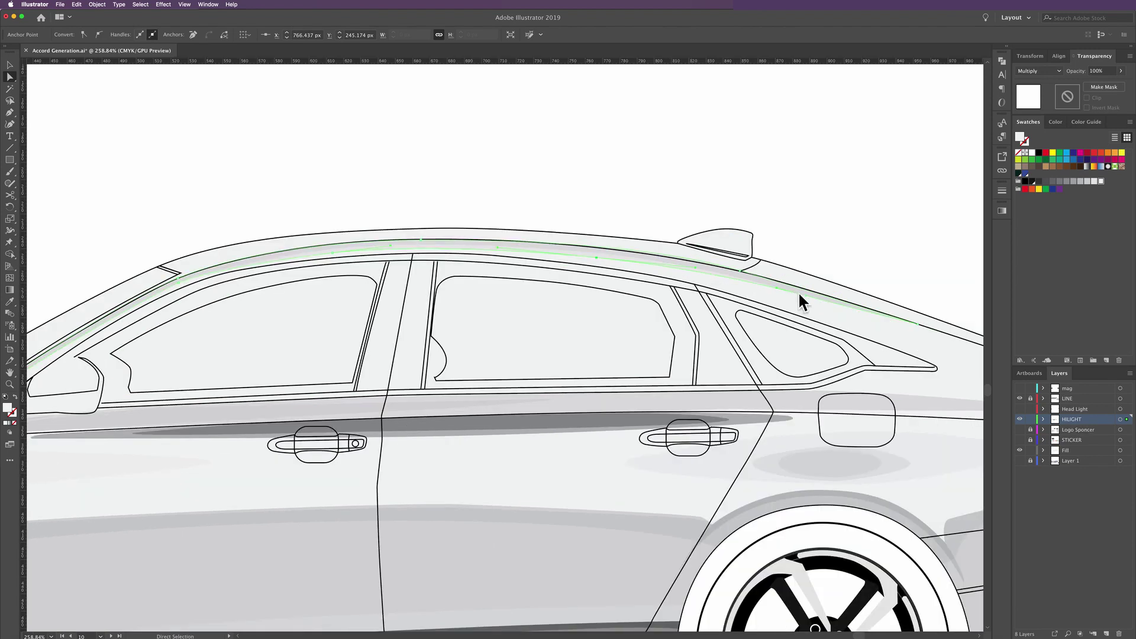
pyautogui.click(803, 301)
pyautogui.click(800, 297)
pyautogui.click(178, 284)
pyautogui.hotkey('ctrl', 'shift', 'a')
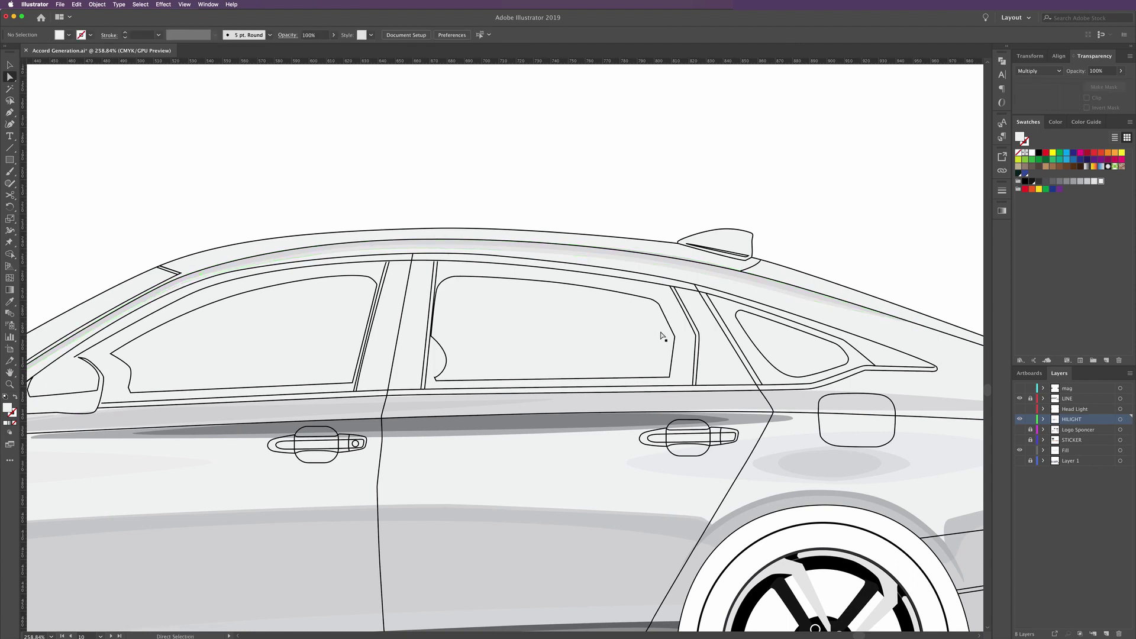
pyautogui.moveTo(656, 321); pyautogui.dragTo(537, 306)
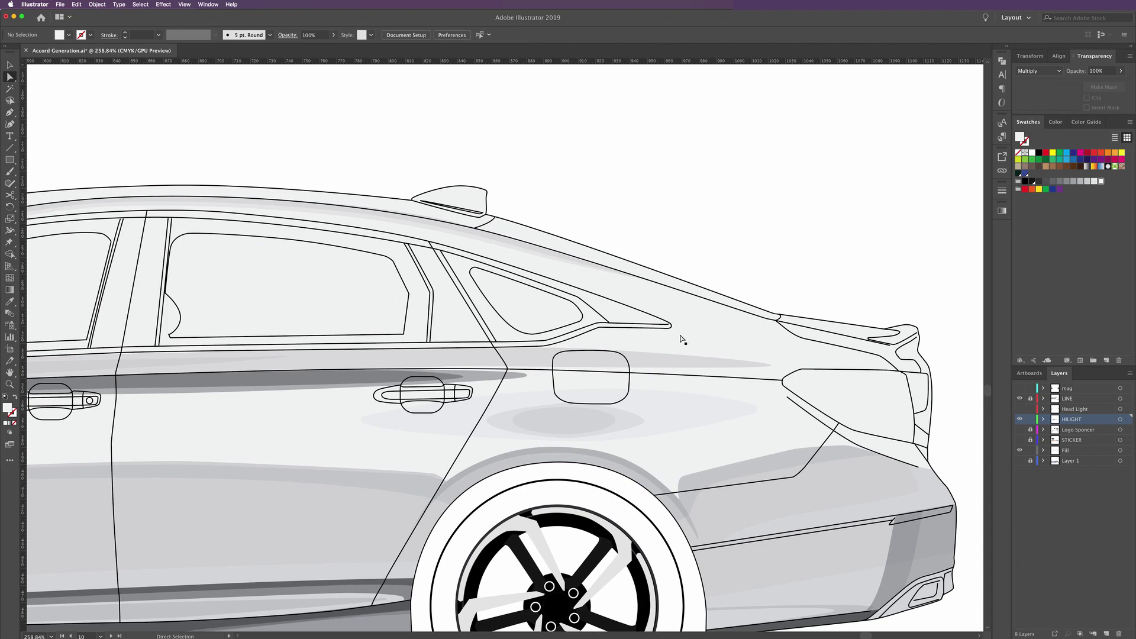
# Outline a closed shading shape along the trunk edge, up to the spoiler tip and above the taillight
pyautogui.scroll(1, 804, 351)
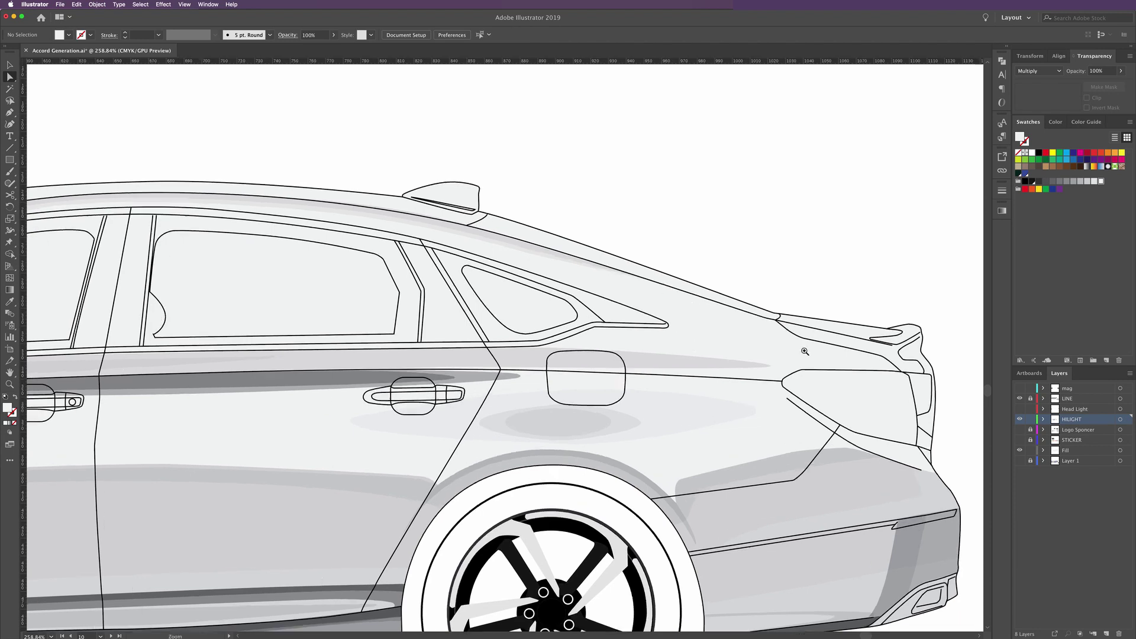
pyautogui.scroll(2, 804, 352)
pyautogui.scroll(2, 814, 350)
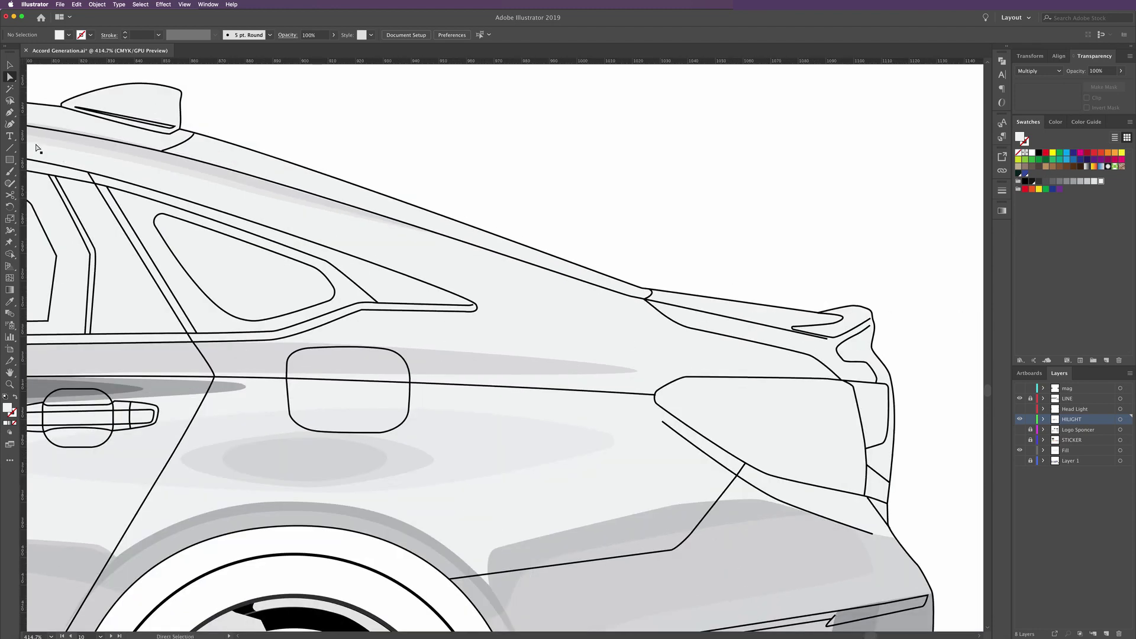
pyautogui.press('p')
pyautogui.click(589, 288)
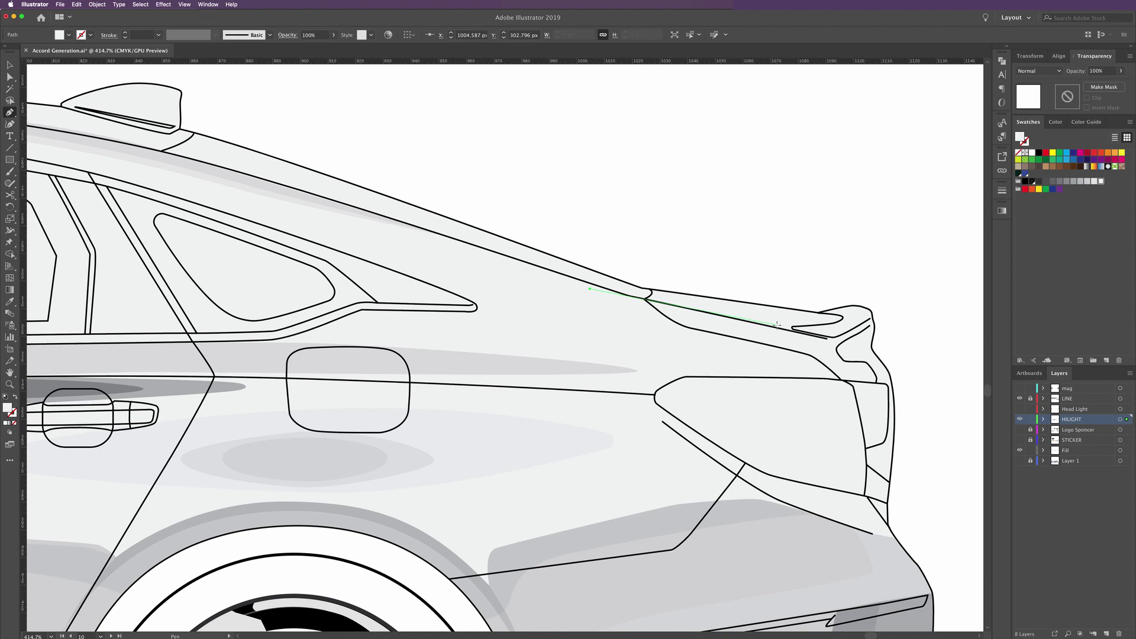
pyautogui.click(831, 337)
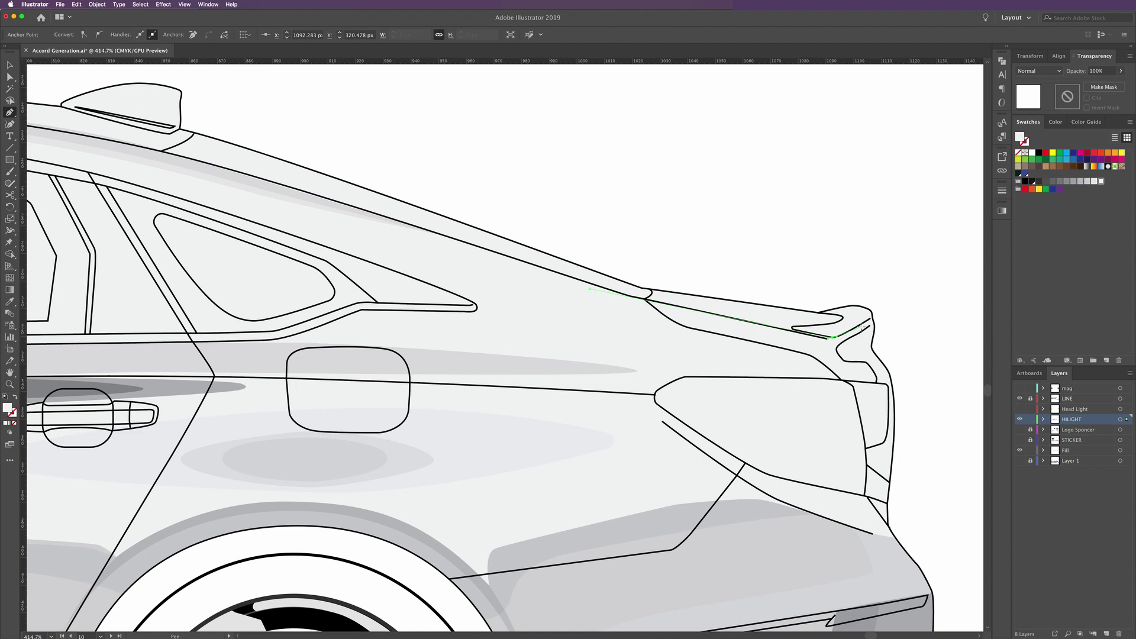
pyautogui.click(863, 325)
pyautogui.click(823, 351)
pyautogui.click(829, 380)
pyautogui.moveTo(786, 360); pyautogui.dragTo(760, 351)
pyautogui.click(651, 319)
pyautogui.click(577, 288)
# Eyedropper the grey Multiply style from a shadow and darken the fill to grey
pyautogui.press('i')
pyautogui.click(173, 164)
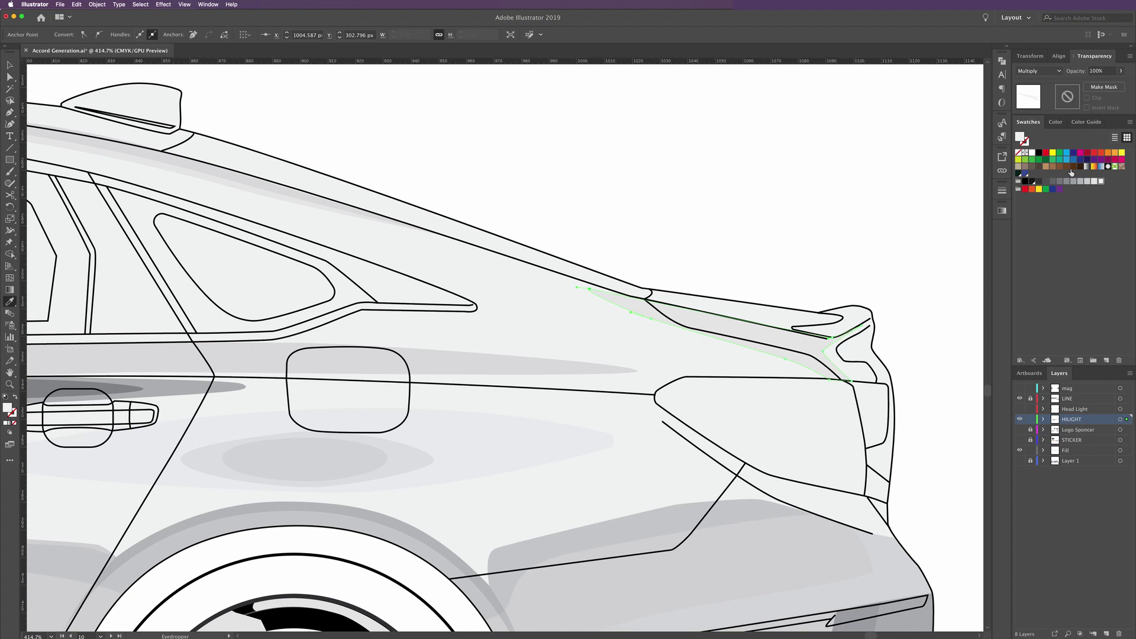
pyautogui.click(1095, 182)
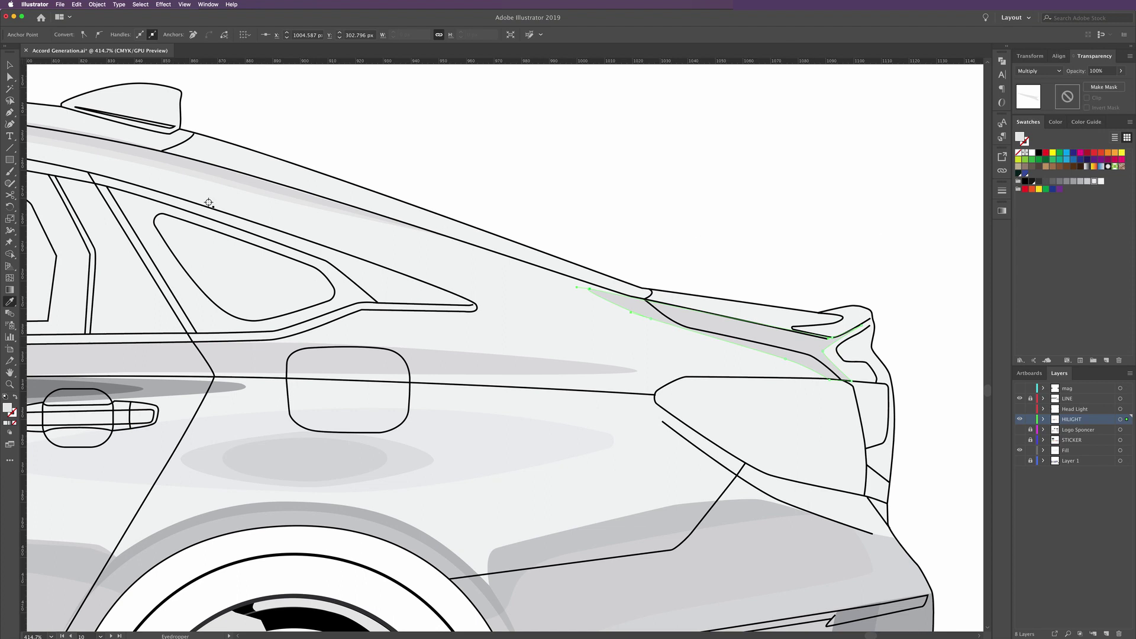
# Thin the trunk-edge shading shape by pulling its lower anchors upward
pyautogui.click(9, 65)
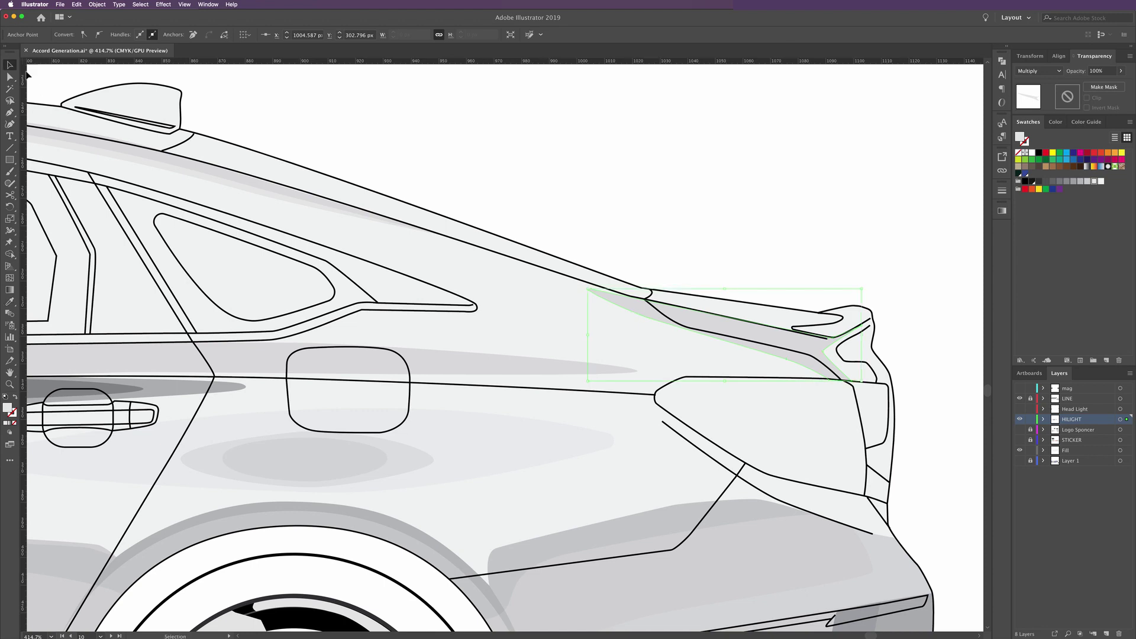
pyautogui.click(773, 334)
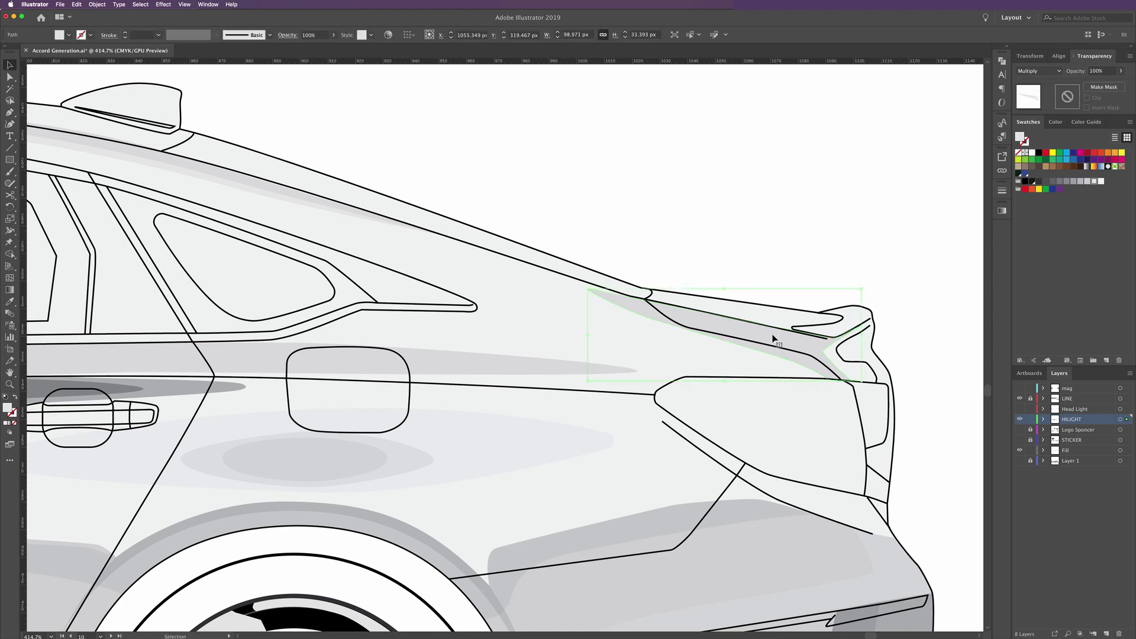
pyautogui.press('a')
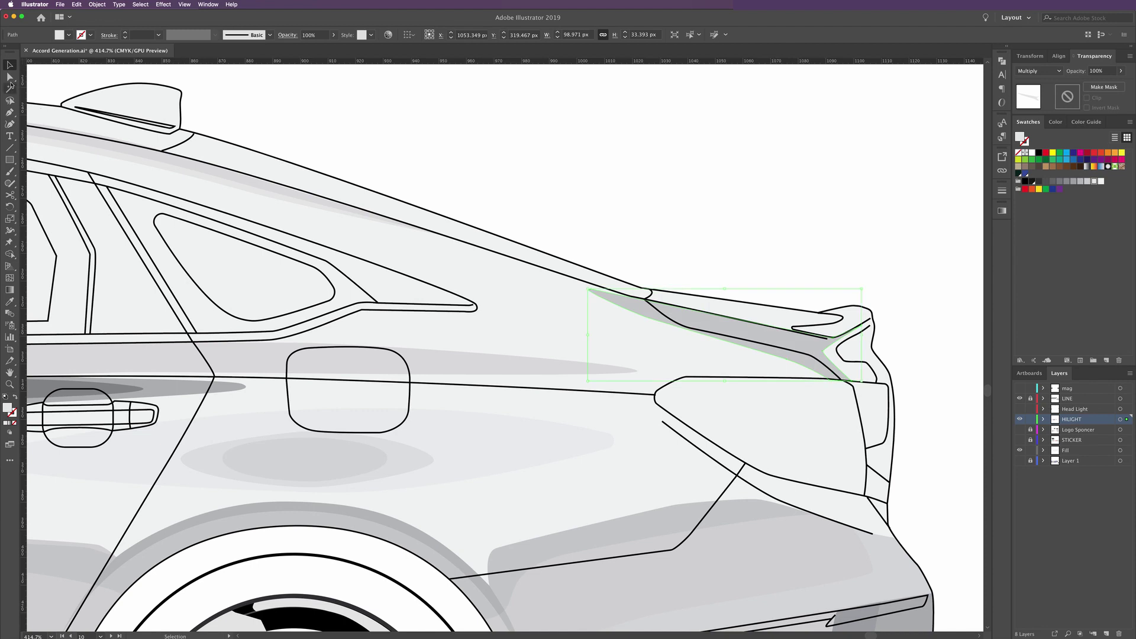
pyautogui.click(589, 289)
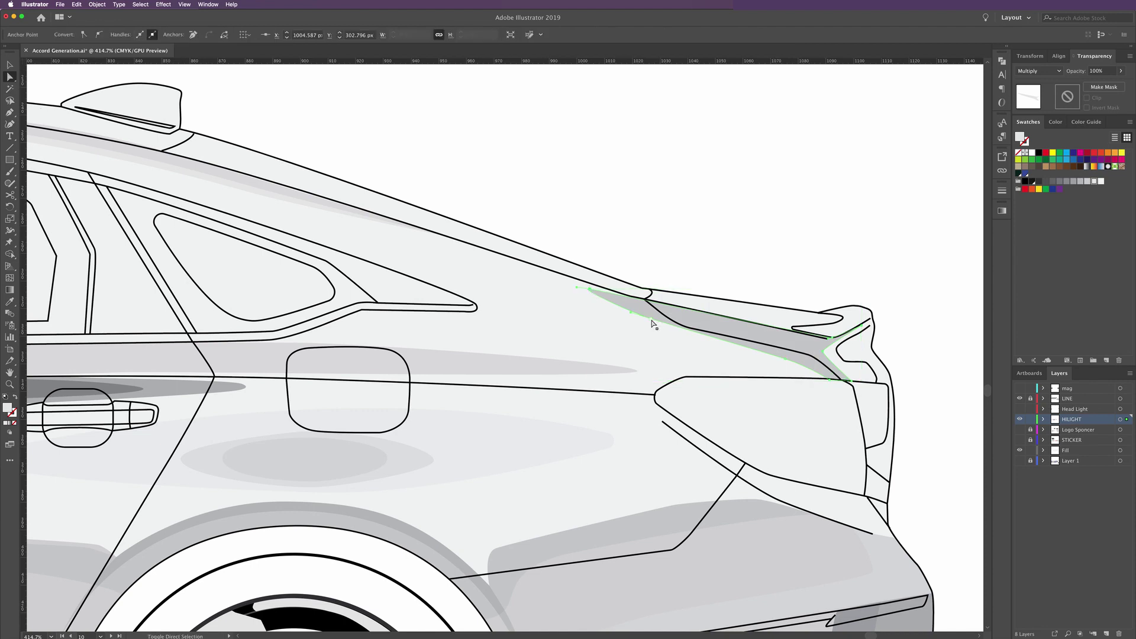
pyautogui.click(662, 319)
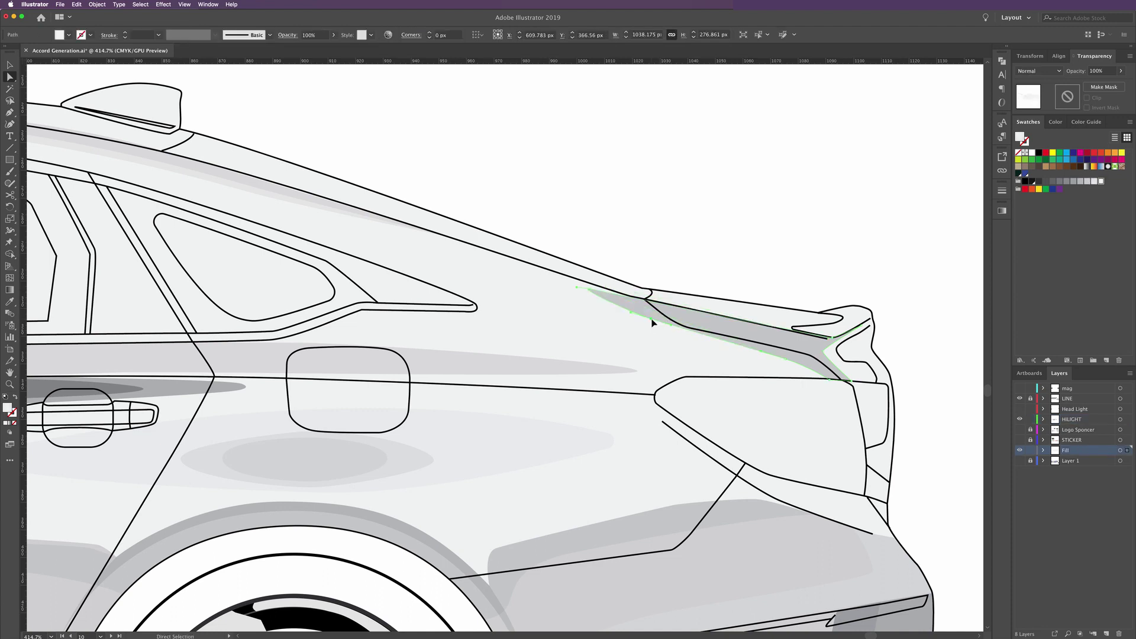
pyautogui.click(651, 321)
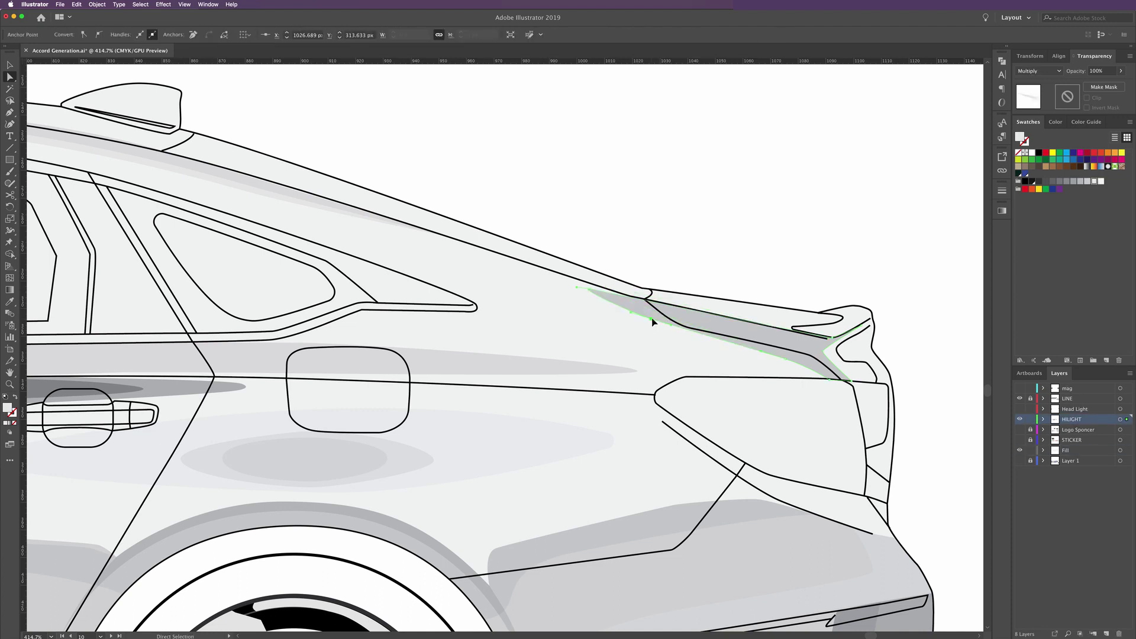
pyautogui.moveTo(652, 320)
pyautogui.mouseDown()
pyautogui.moveTo(604, 295)
pyautogui.moveTo(631, 297)
pyautogui.mouseUp()
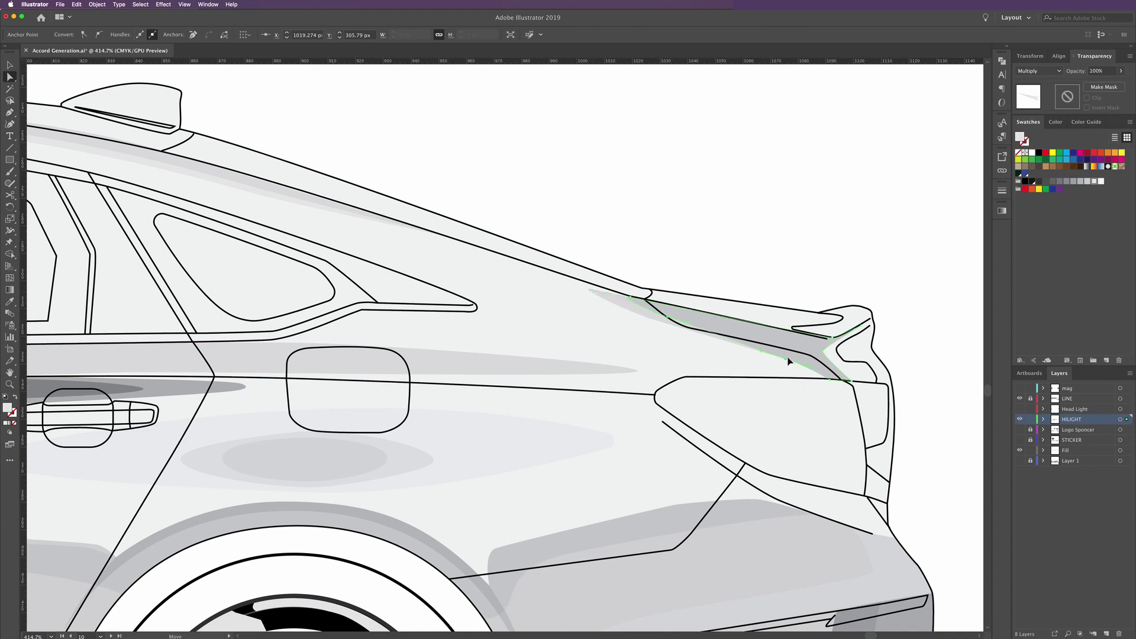
pyautogui.moveTo(788, 361); pyautogui.dragTo(794, 352)
pyautogui.click(842, 378)
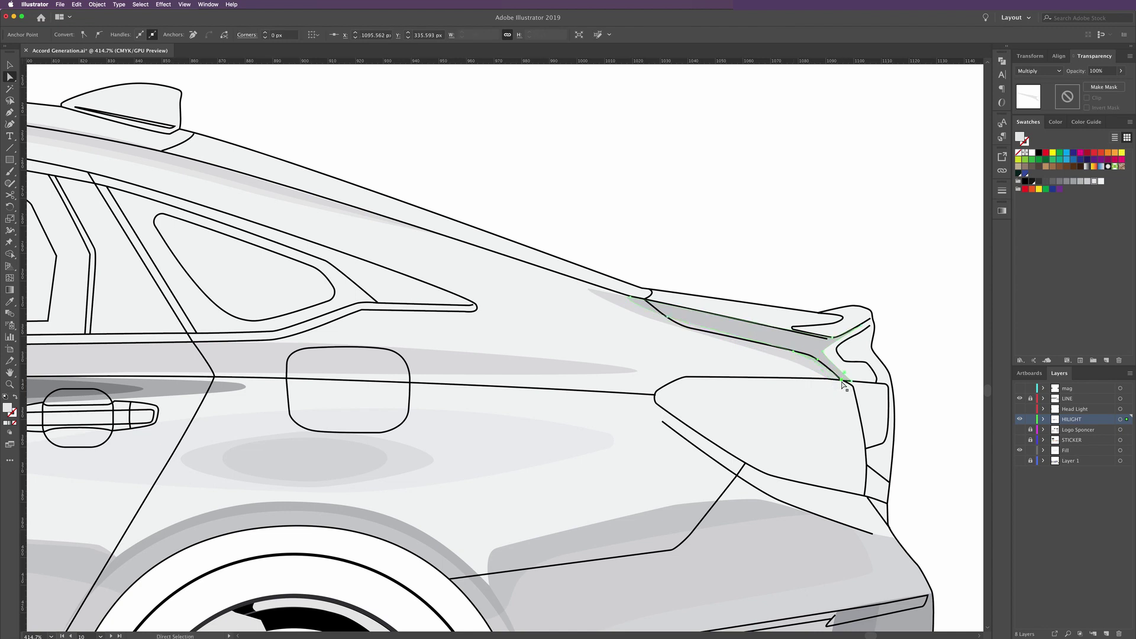
pyautogui.click(856, 365)
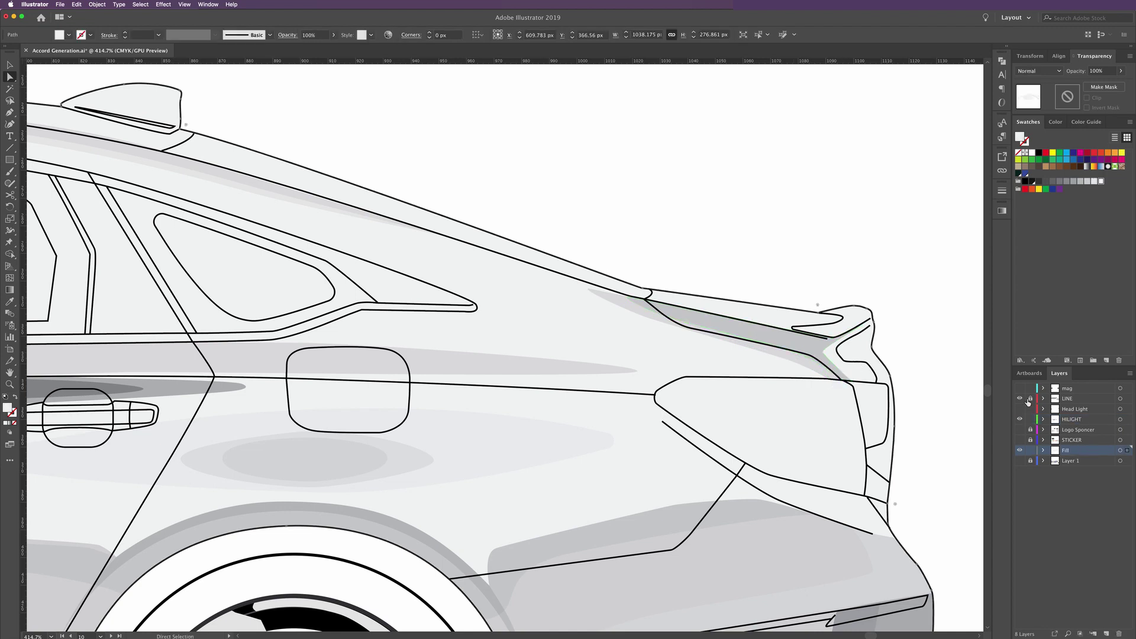
# Unlock LINE, move the small spoiler-edge path onto the HILIGHT layer, and relock LINE
pyautogui.click(1030, 400)
pyautogui.click(1126, 400)
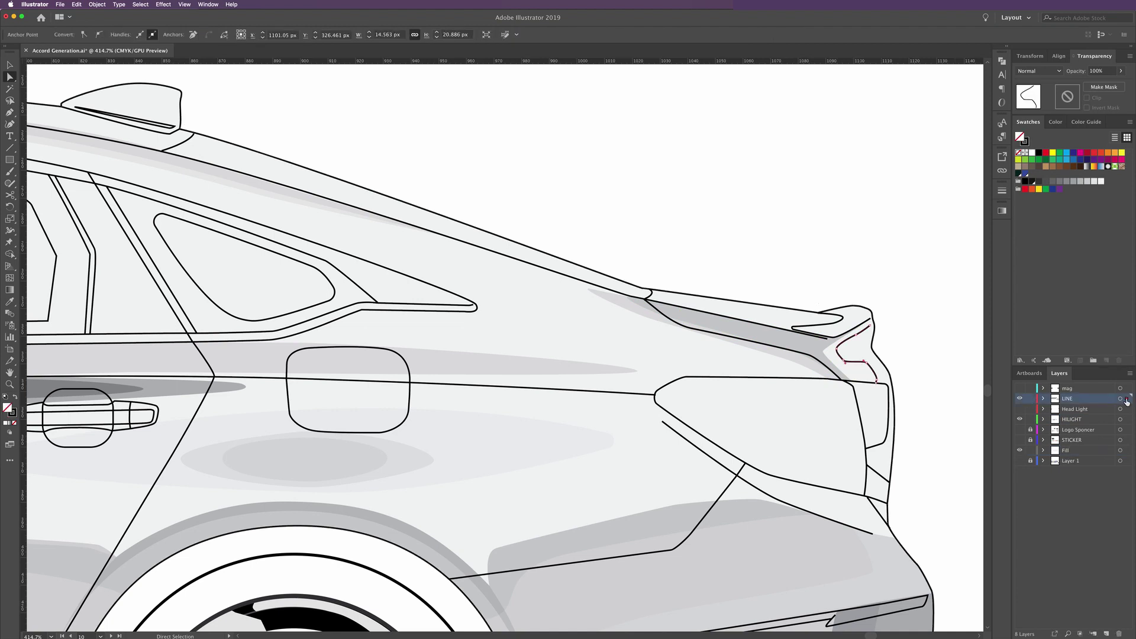
pyautogui.moveTo(1127, 401); pyautogui.dragTo(1127, 420)
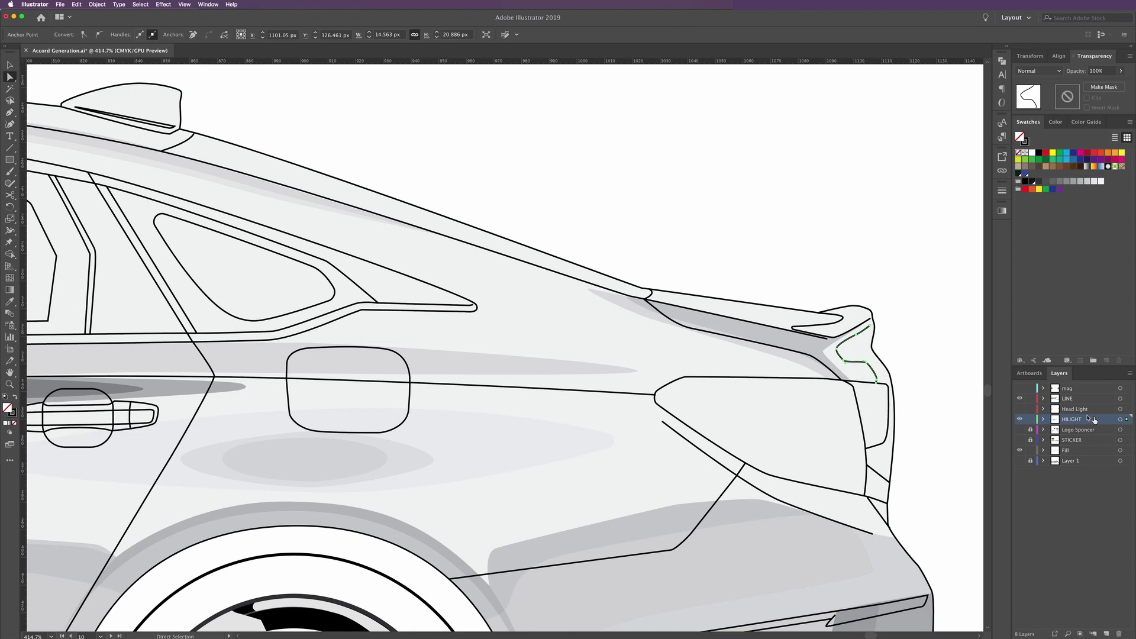
pyautogui.click(1030, 400)
pyautogui.press('space')
# Trace a closed shape down the rear edge beside the taillight, starting below the spoiler
pyautogui.moveTo(875, 355); pyautogui.dragTo(642, 333)
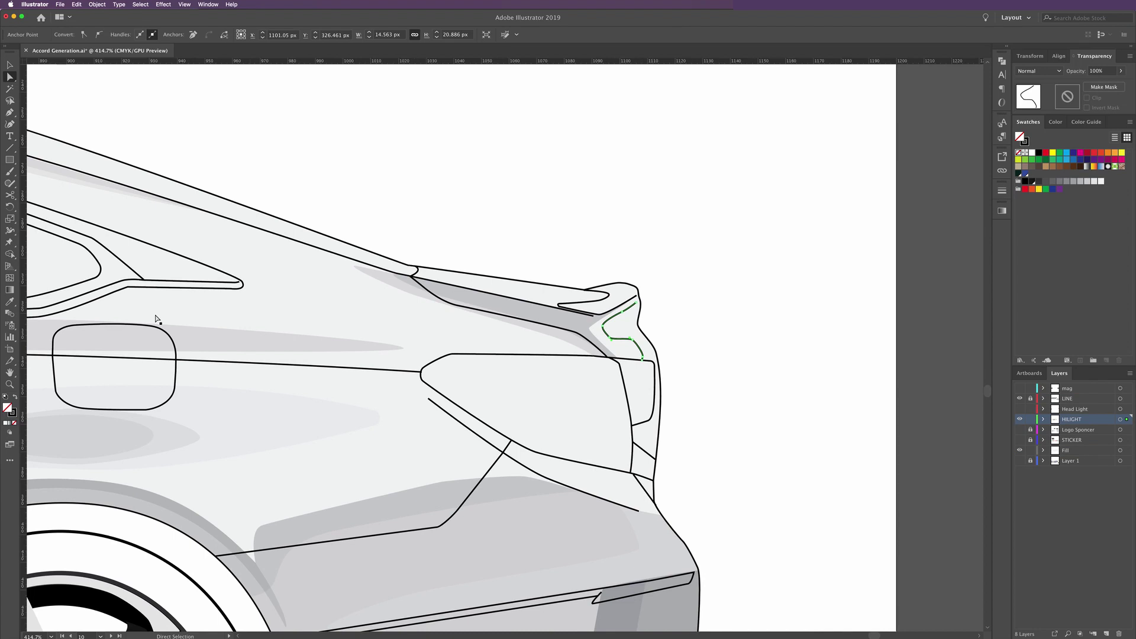
pyautogui.press('p')
pyautogui.click(642, 361)
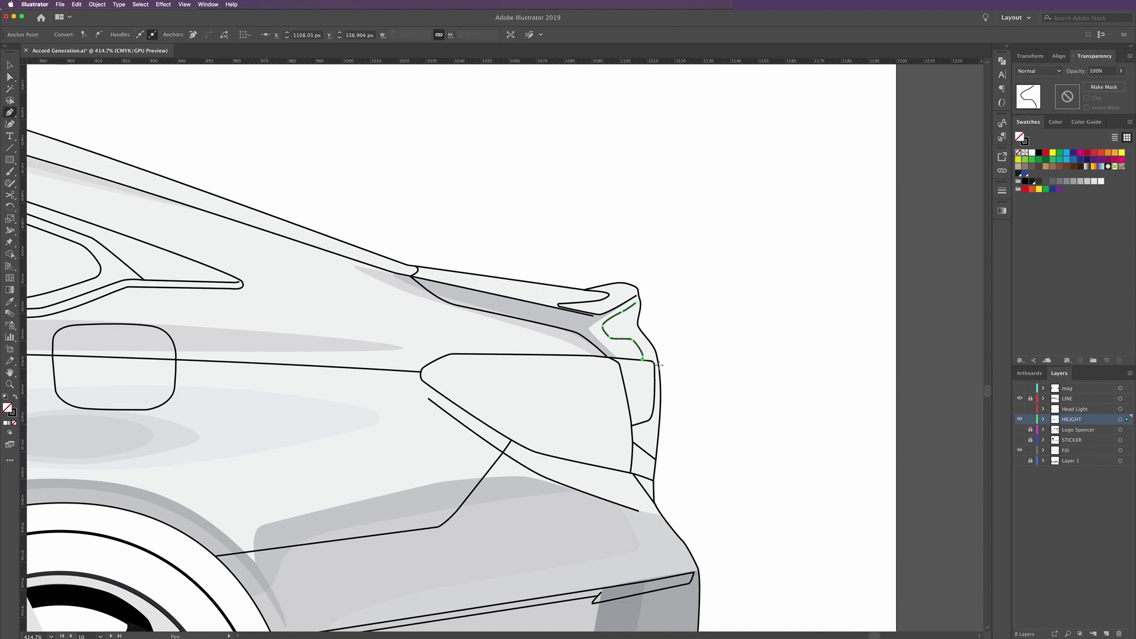
pyautogui.click(655, 367)
pyautogui.moveTo(648, 423); pyautogui.dragTo(628, 425)
pyautogui.click(631, 425)
pyautogui.click(631, 444)
pyautogui.click(656, 460)
pyautogui.moveTo(660, 368); pyautogui.dragTo(655, 349)
pyautogui.click(651, 344)
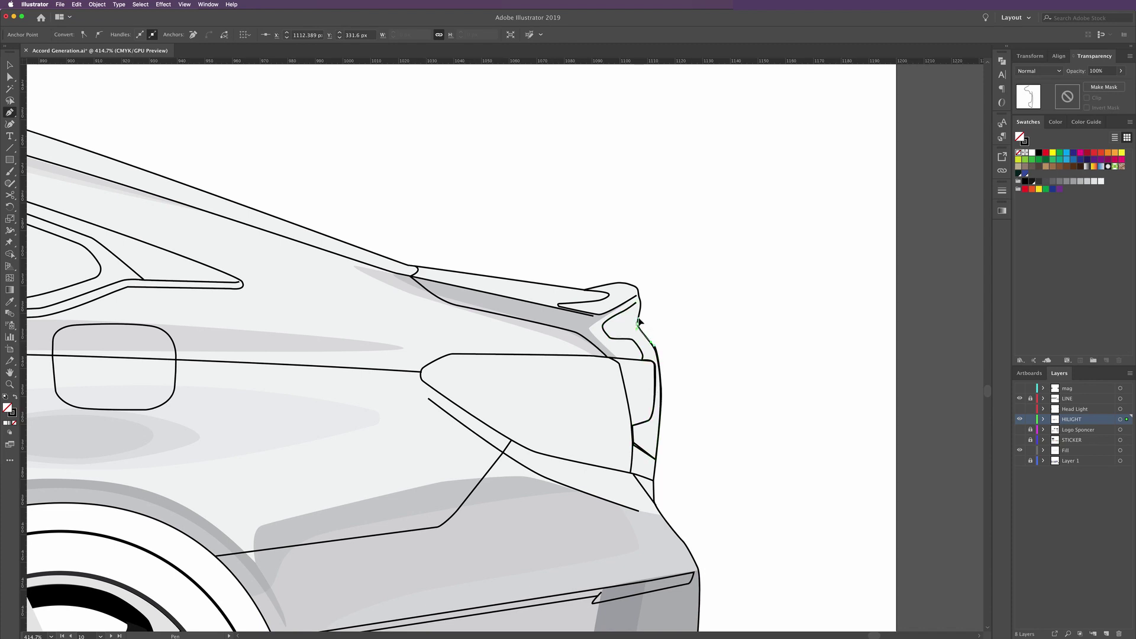
pyautogui.click(638, 304)
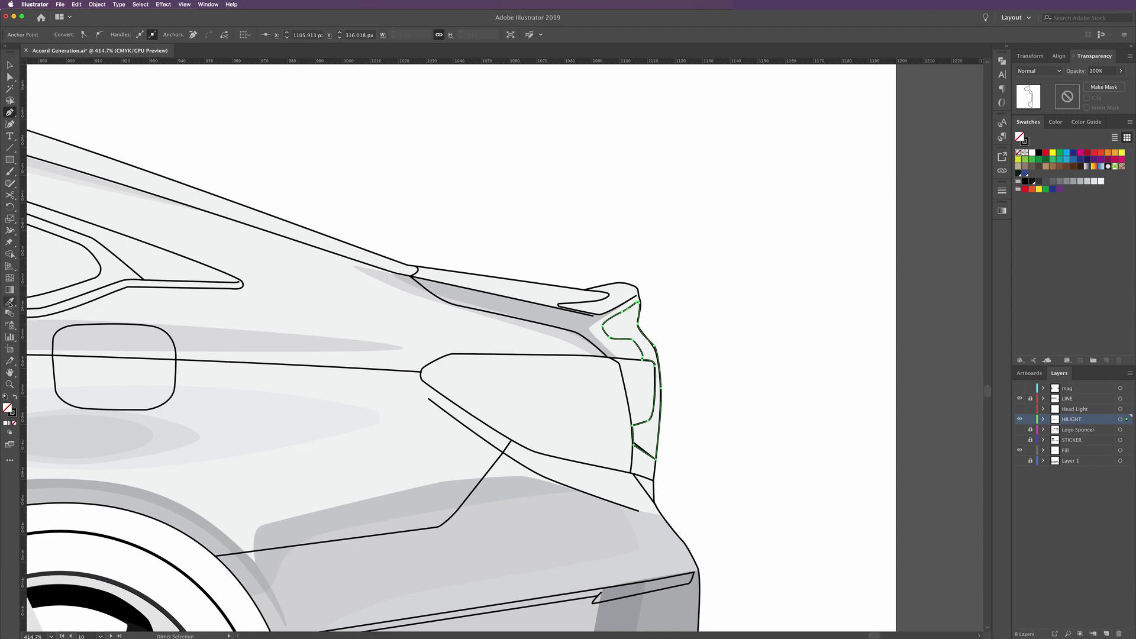
# Eyedropper the grey Multiply style onto the rear-edge shape, darken its fill, and deselect
pyautogui.click(10, 302)
pyautogui.click(225, 343)
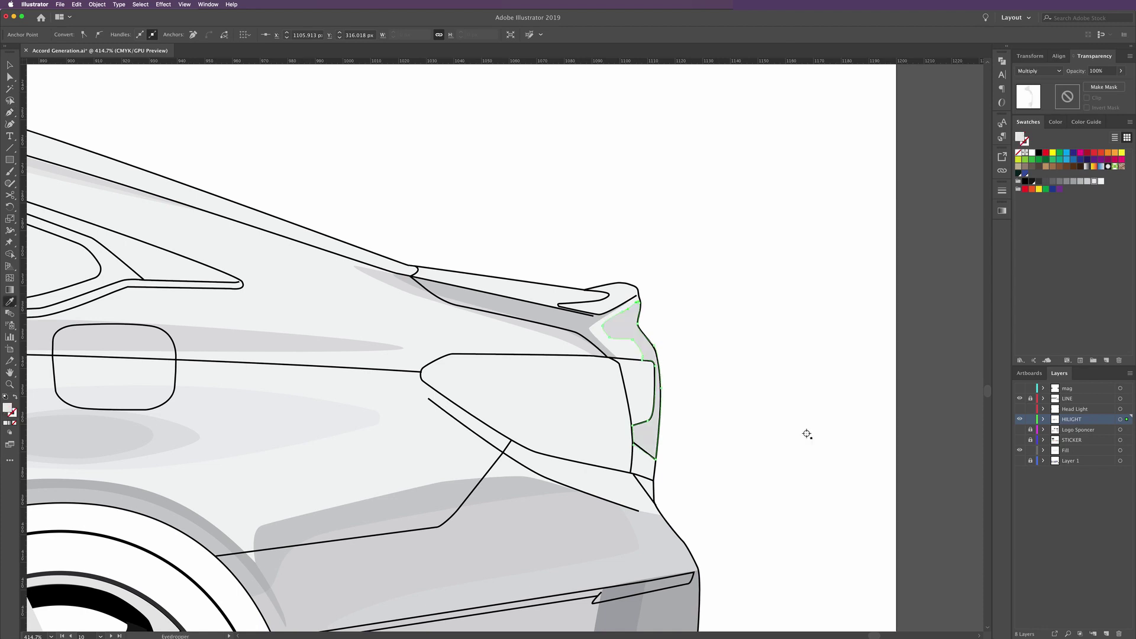
pyautogui.click(1073, 184)
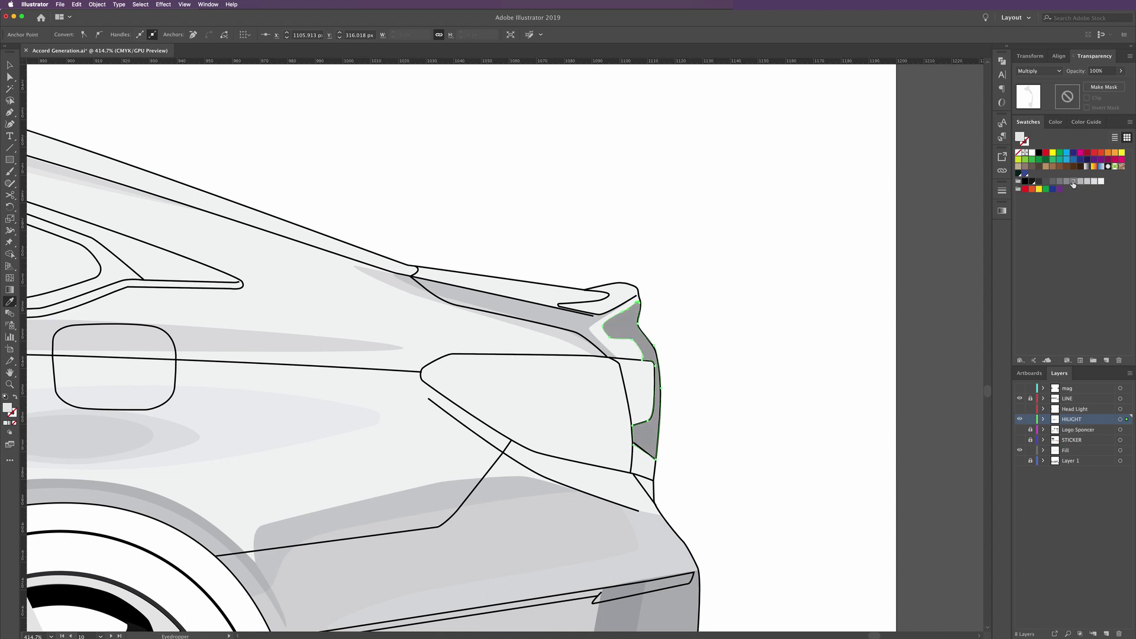
pyautogui.click(9, 65)
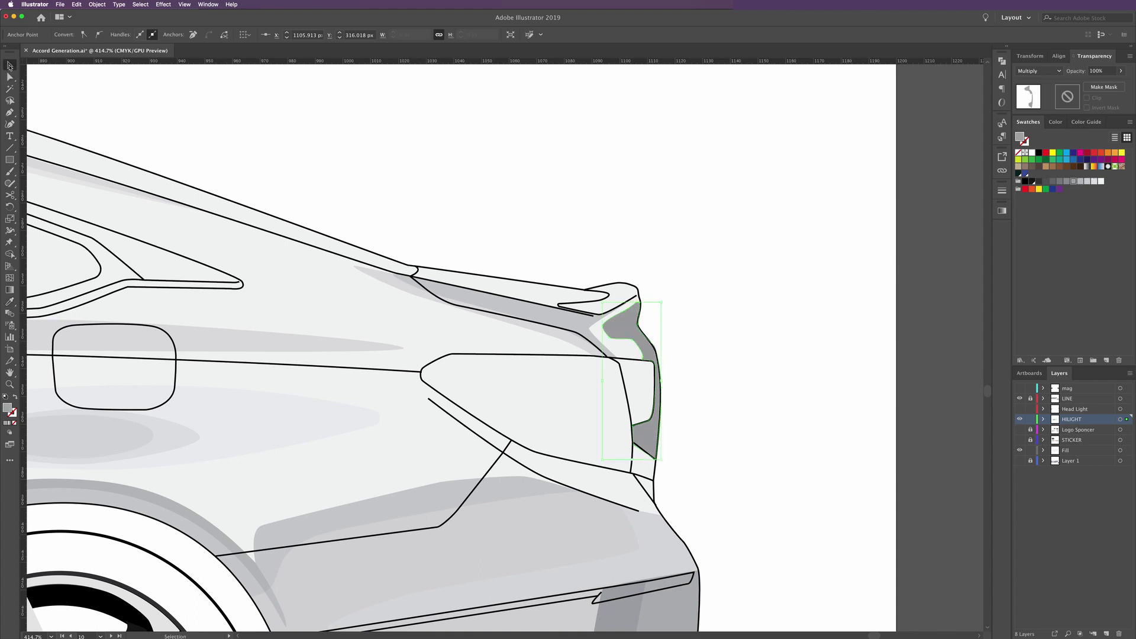
pyautogui.click(110, 102)
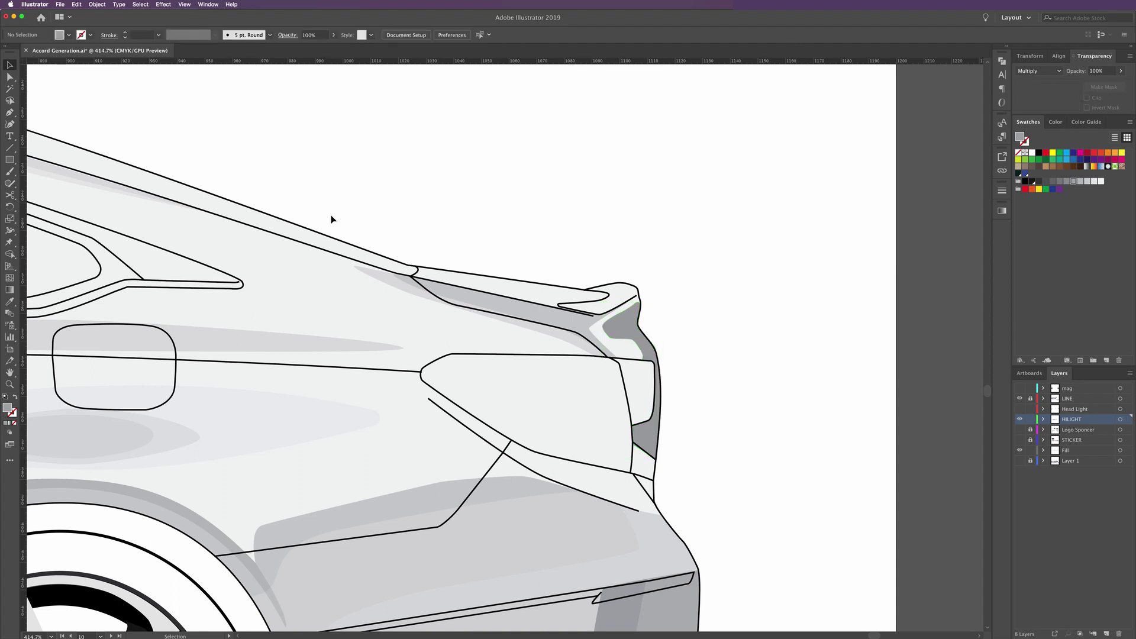
pyautogui.click(9, 112)
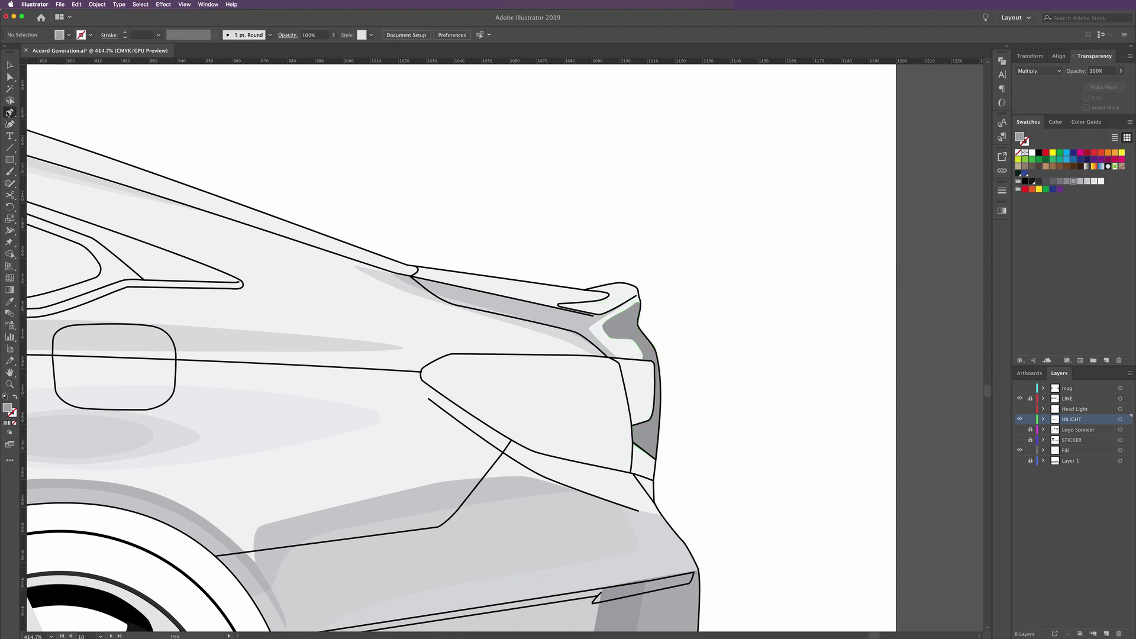
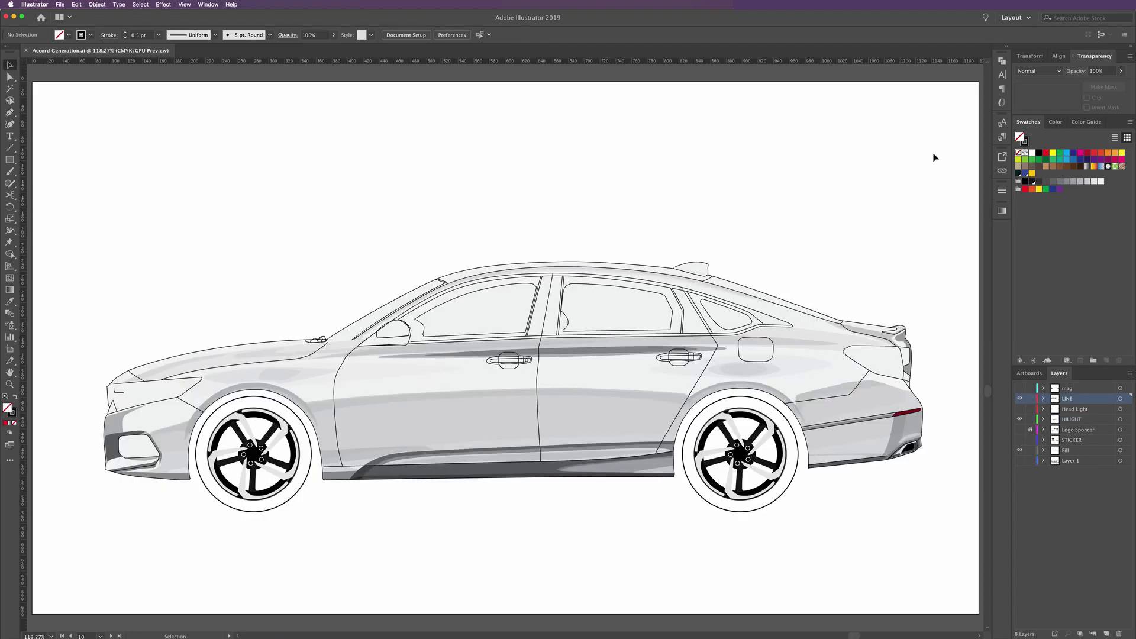
# Show the Head Light layer artwork and zoom in on the side windows
pyautogui.click(1019, 410)
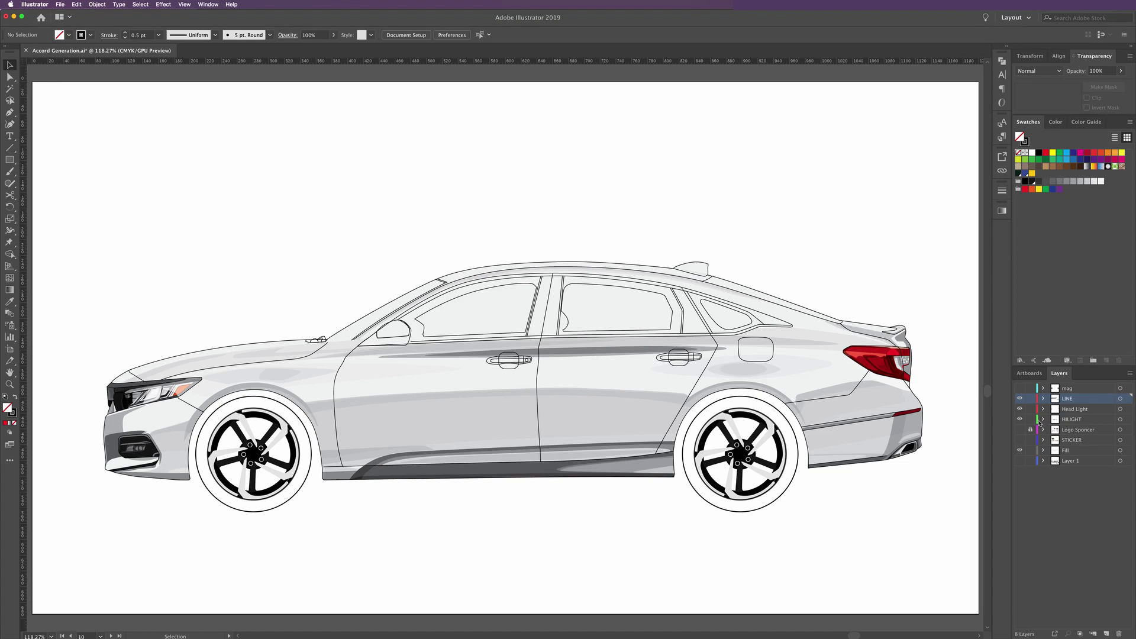
pyautogui.press('z')
pyautogui.moveTo(466, 324); pyautogui.dragTo(540, 362)
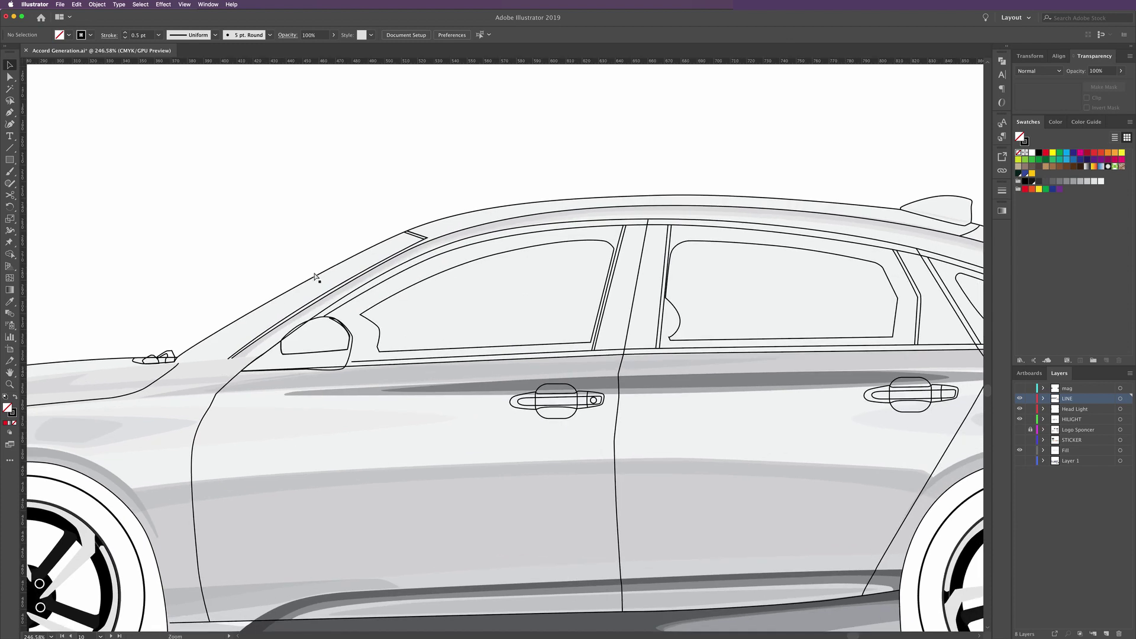
# Nudge the inner roof-line's lower-left anchor point slightly to the right
pyautogui.press('a')
pyautogui.press('v')
pyautogui.click(361, 298)
pyautogui.press('a')
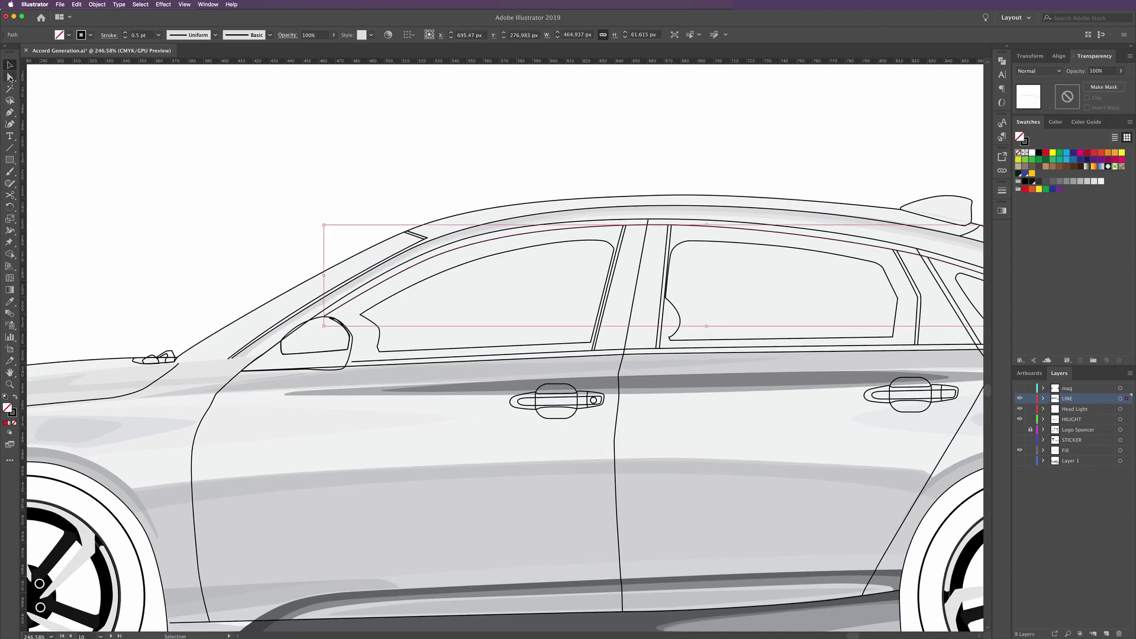
pyautogui.click(327, 318)
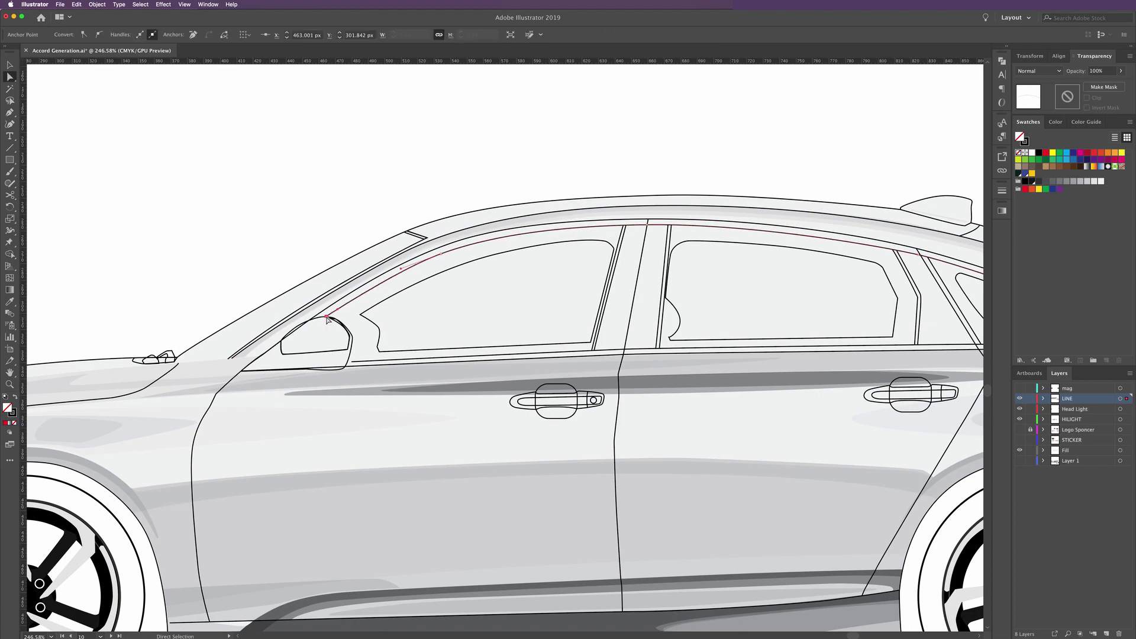
pyautogui.moveTo(327, 319); pyautogui.dragTo(329, 318)
# Select the side-window outline path and add a new empty layer
pyautogui.click(9, 65)
pyautogui.click(112, 115)
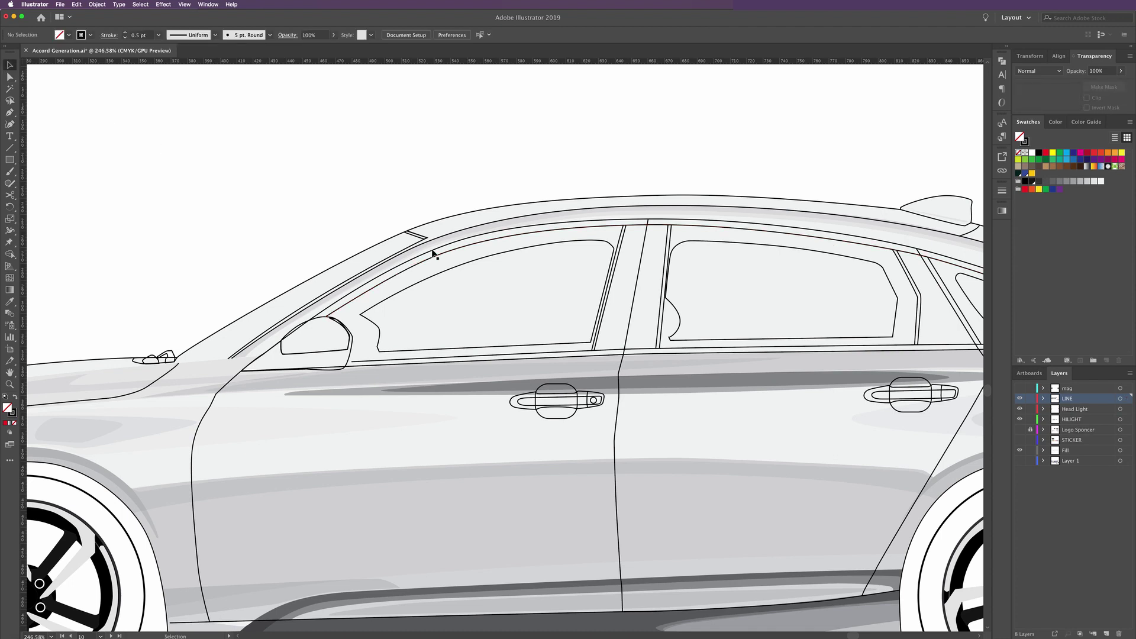
pyautogui.click(432, 253)
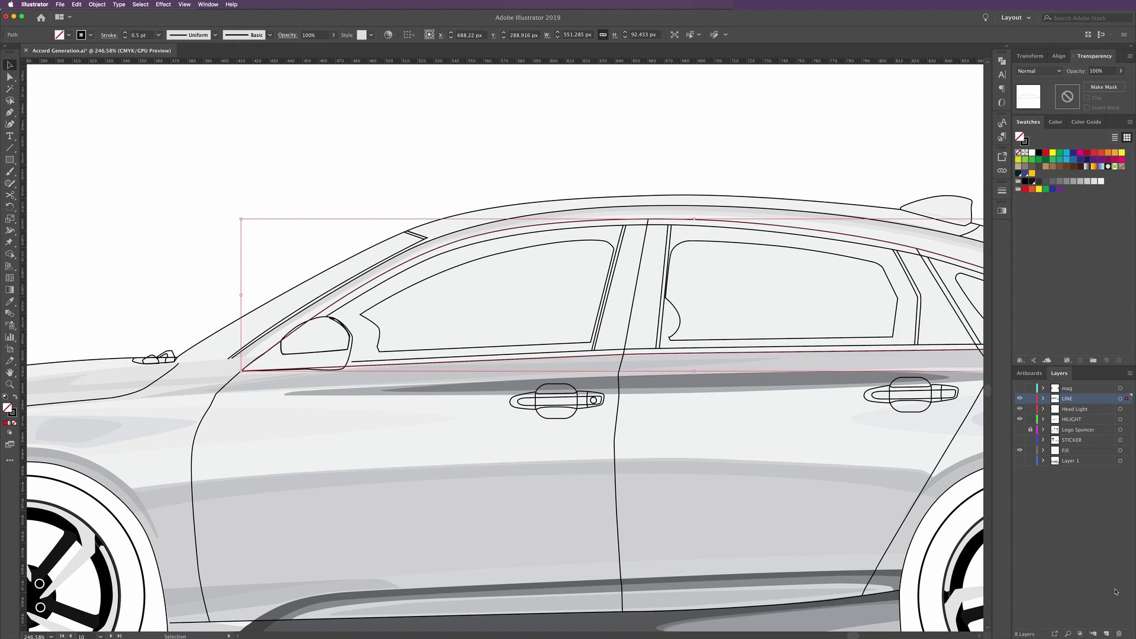
pyautogui.click(1107, 633)
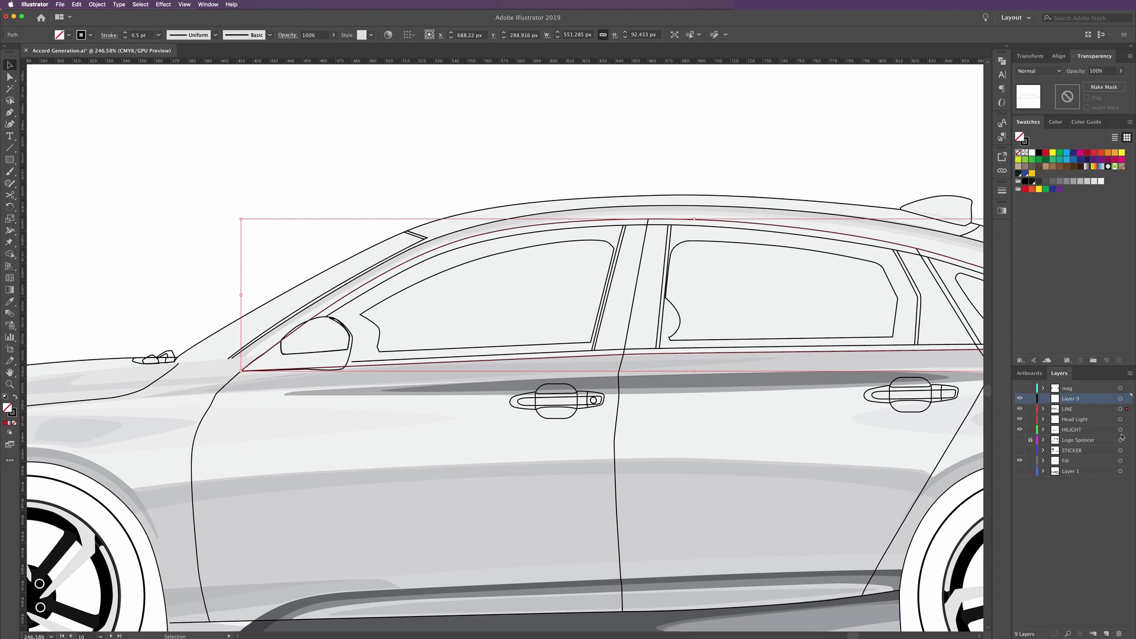
# Move the side-window outline onto the new layer and name that layer 'Window'
pyautogui.click(1127, 408)
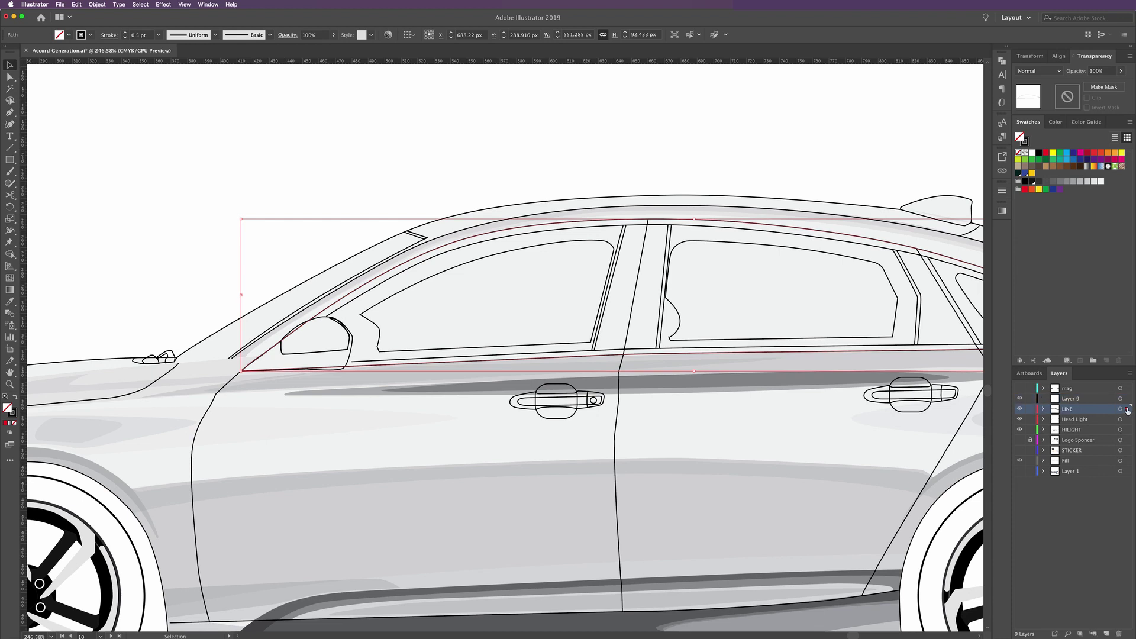
pyautogui.moveTo(1128, 410)
pyautogui.mouseDown()
pyautogui.moveTo(1127, 399)
pyautogui.moveTo(1076, 416)
pyautogui.mouseUp()
pyautogui.doubleClick(1075, 410)
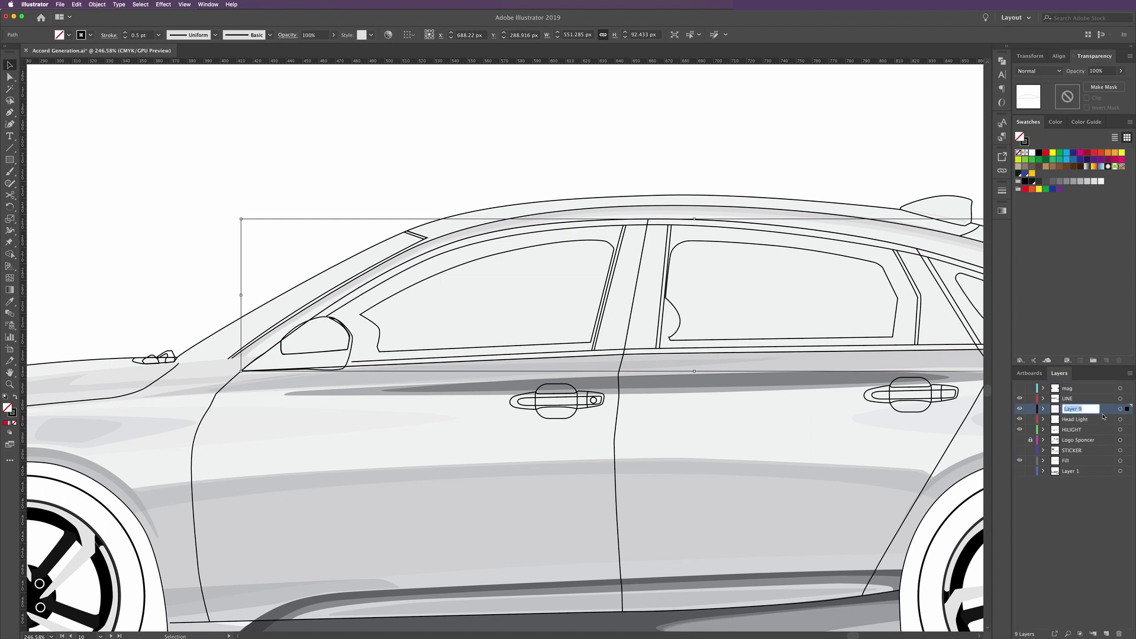
pyautogui.write('1')
pyautogui.press('BackSpace')
pyautogui.write('W')
pyautogui.write('indow')
pyautogui.click(1087, 498)
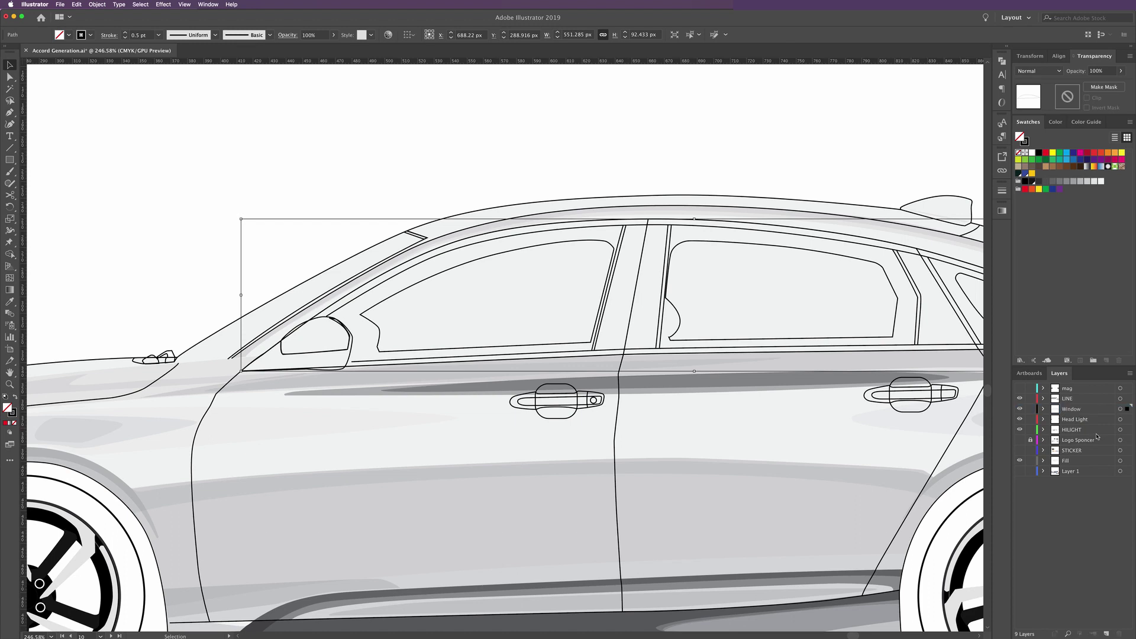
# Lock the LINE layer and give the window shape a dark grey fill with no stroke
pyautogui.click(1030, 398)
pyautogui.click(1046, 182)
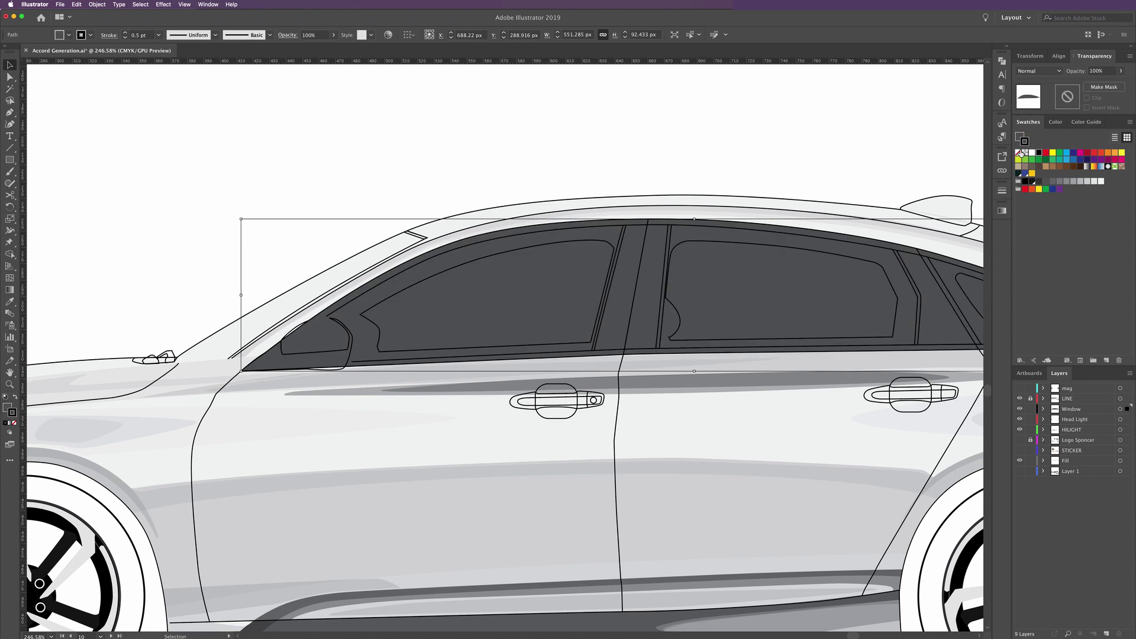
pyautogui.click(1018, 153)
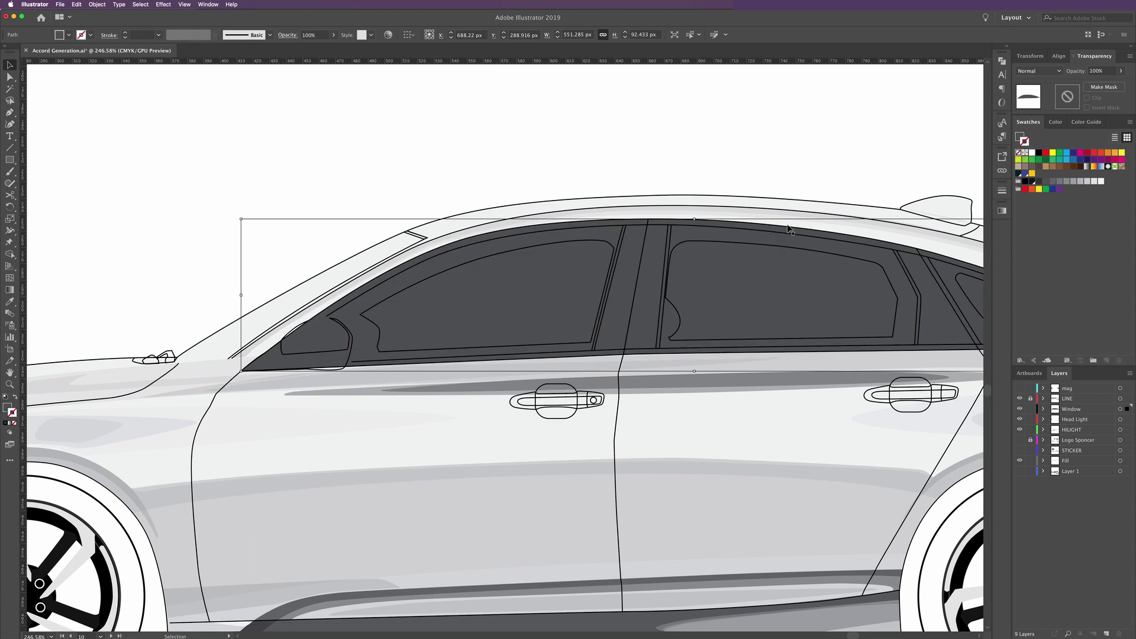
pyautogui.moveTo(788, 230); pyautogui.dragTo(601, 220)
pyautogui.click(589, 164)
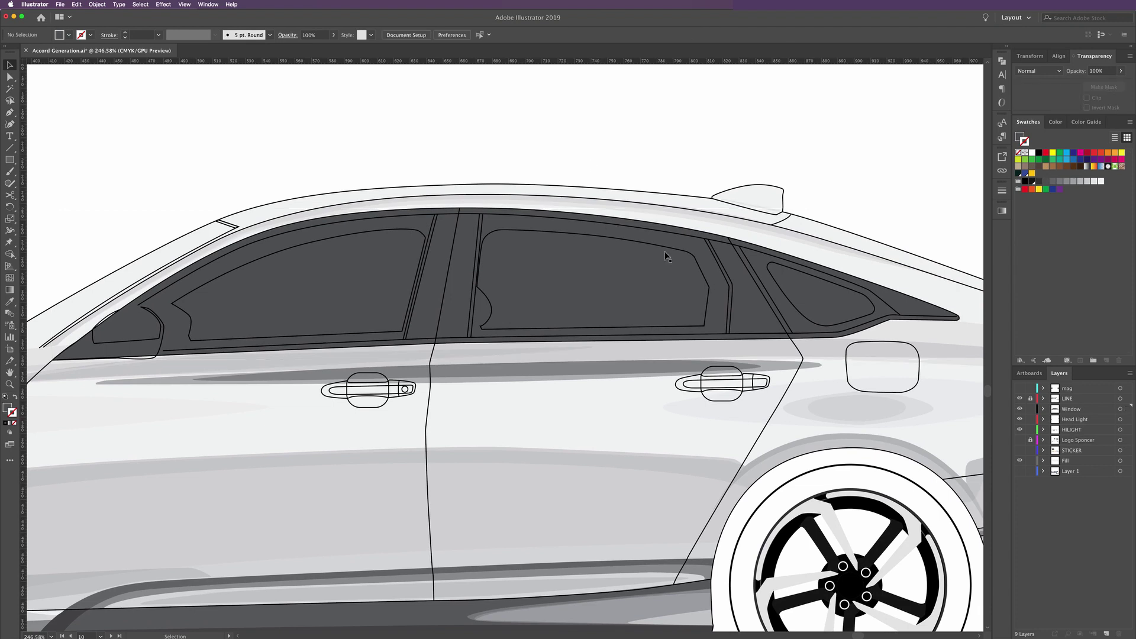
# Unlock LINE and move the front and rear inner window outlines and B-pillar line to Window
pyautogui.click(1030, 398)
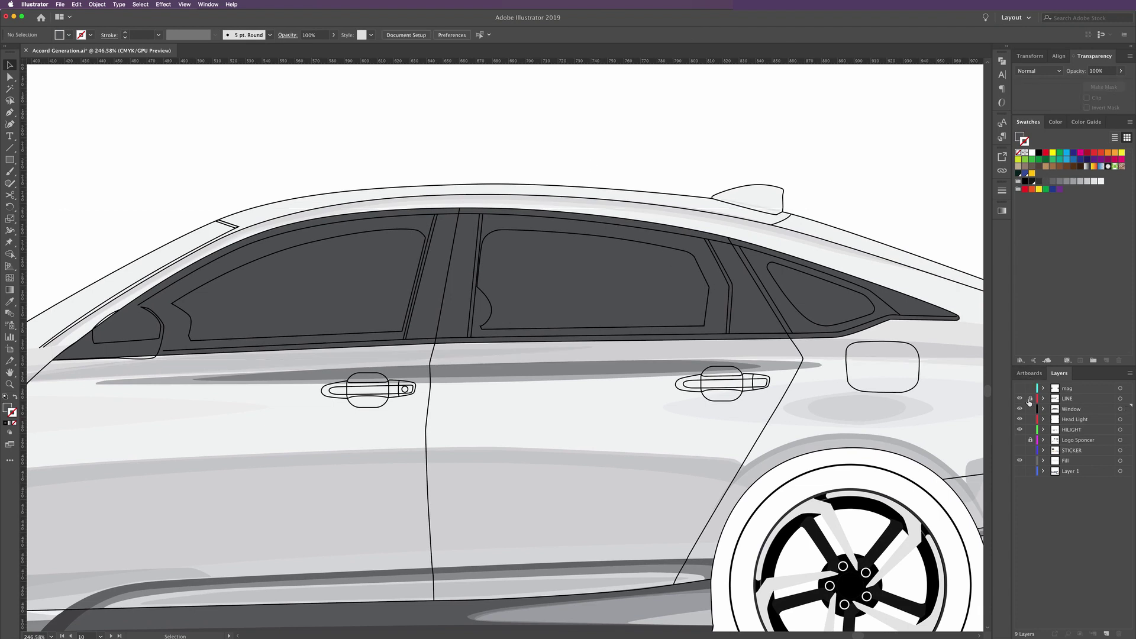
pyautogui.click(694, 259)
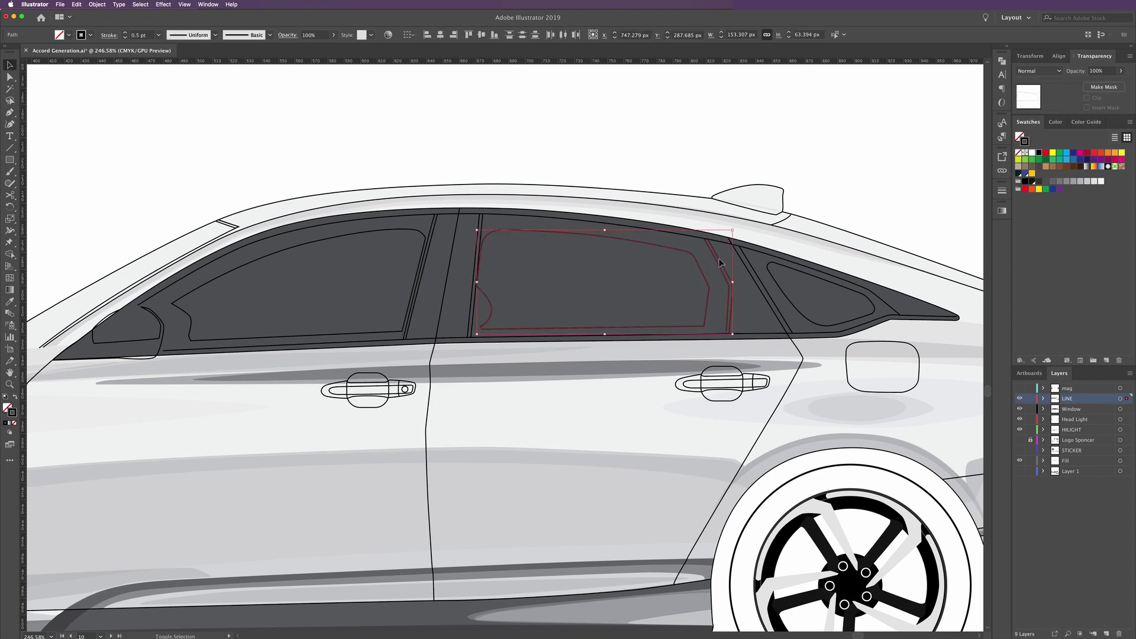
pyautogui.keyDown('shift'); pyautogui.click(744, 261); pyautogui.keyUp('shift')
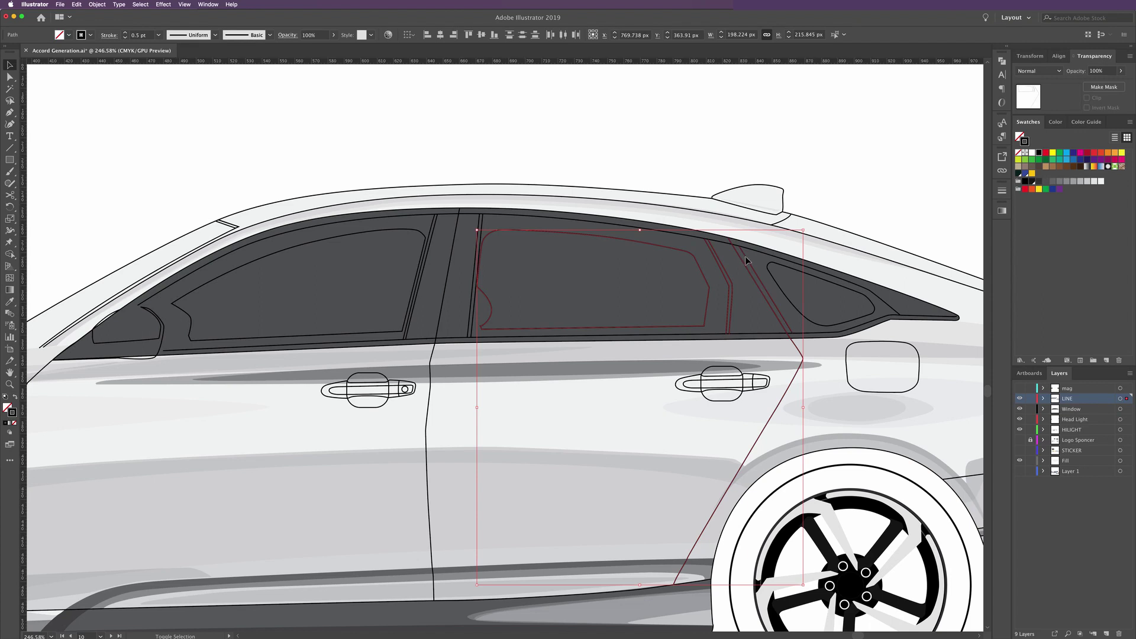
pyautogui.keyDown('shift'); pyautogui.click(767, 261); pyautogui.keyUp('shift')
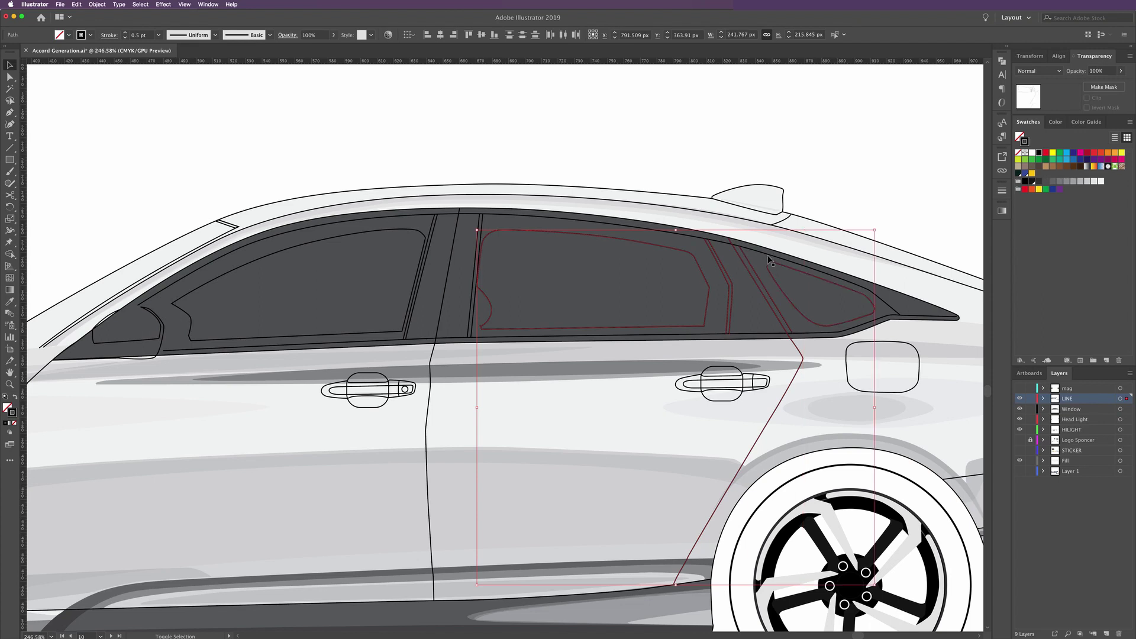
pyautogui.keyDown('shift'); pyautogui.click(764, 256); pyautogui.keyUp('shift')
pyautogui.keyDown('shift'); pyautogui.click(835, 336); pyautogui.keyUp('shift')
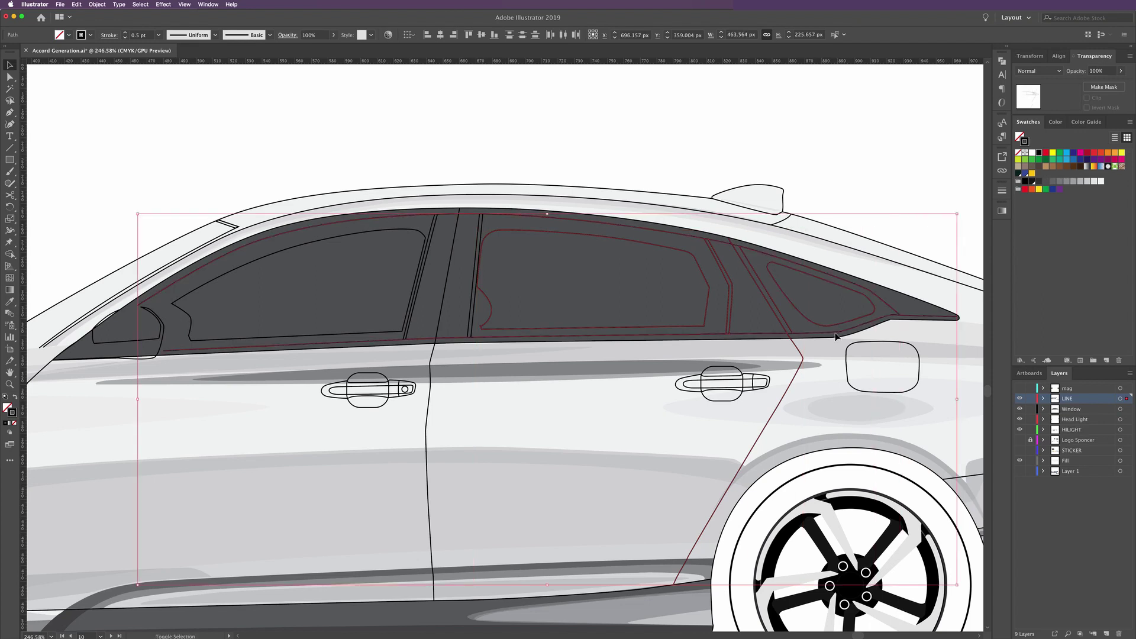
pyautogui.keyDown('shift'); pyautogui.click(835, 336); pyautogui.keyUp('shift')
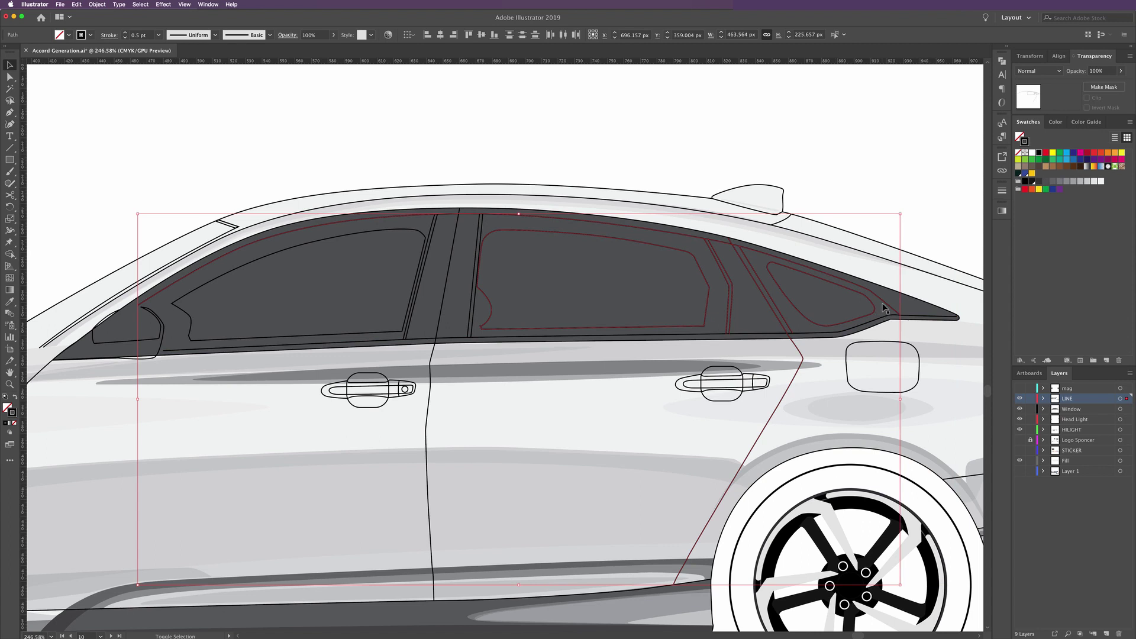
pyautogui.keyDown('shift'); pyautogui.click(883, 307); pyautogui.keyUp('shift')
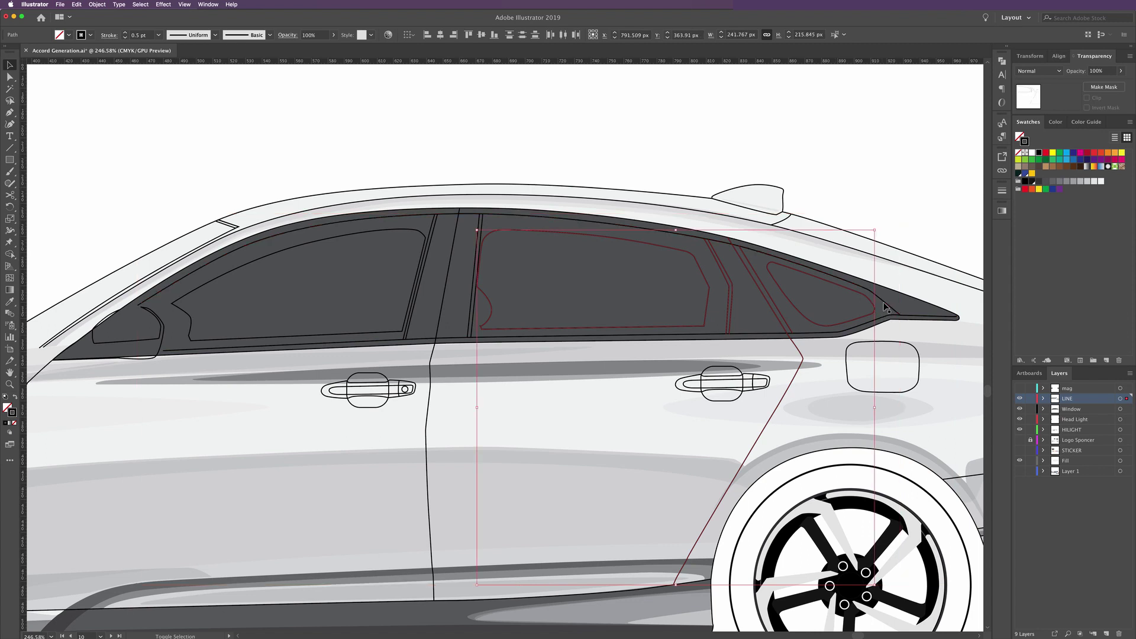
pyautogui.keyDown('shift'); pyautogui.click(429, 236); pyautogui.keyUp('shift')
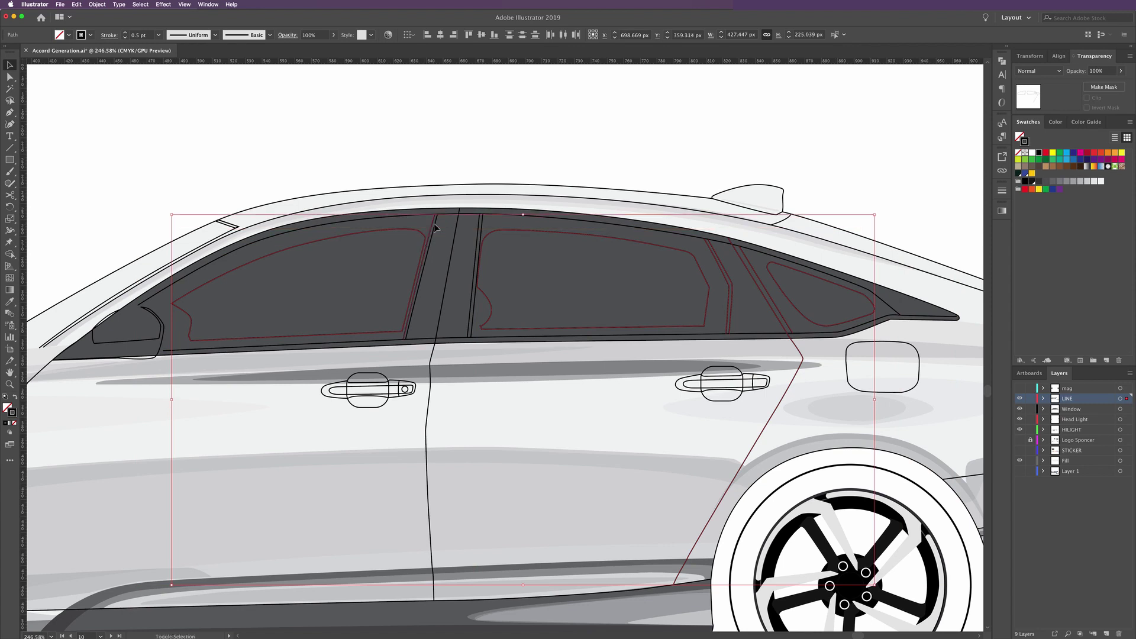
pyautogui.keyDown('shift'); pyautogui.click(488, 232); pyautogui.keyUp('shift')
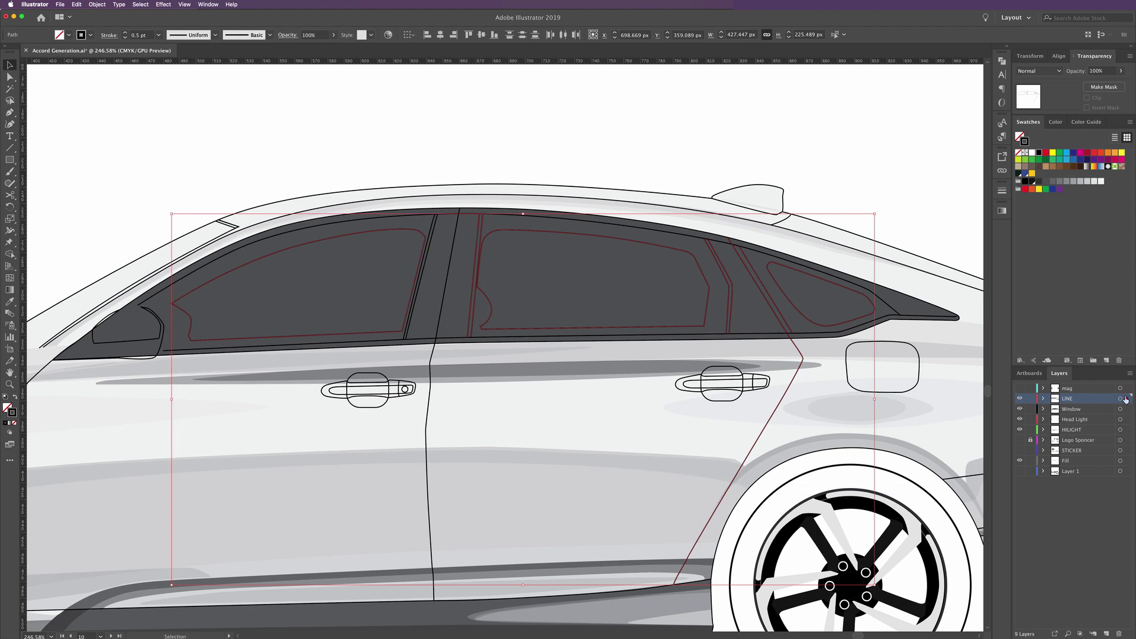
pyautogui.moveTo(1127, 398); pyautogui.dragTo(1126, 409)
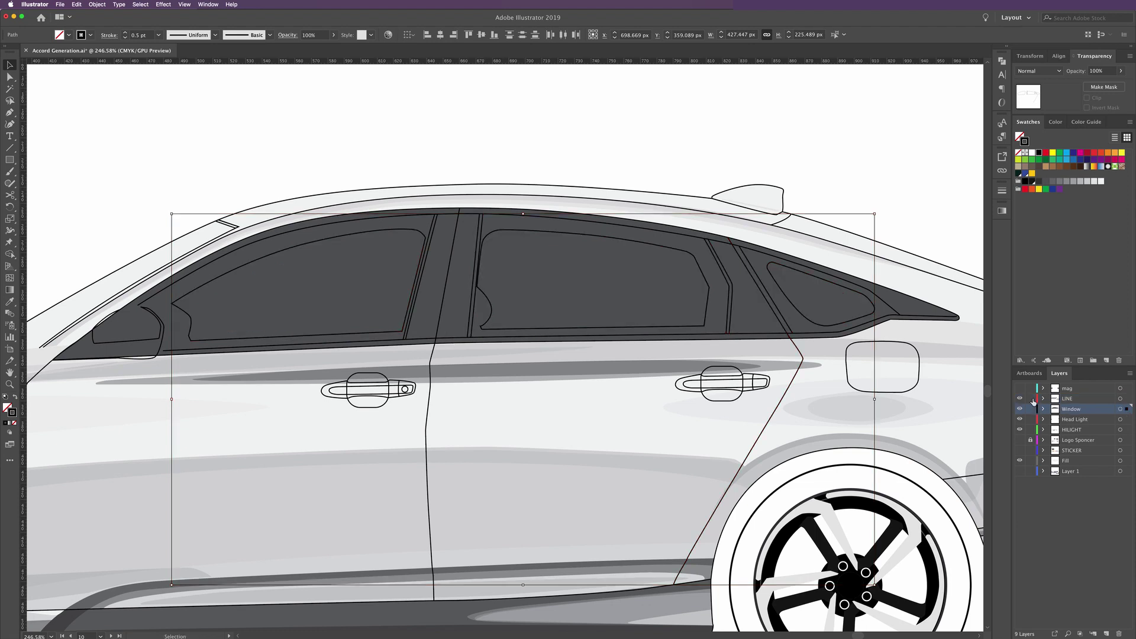
# Give both inner window shapes a grey fill, no stroke, and Multiply blending
pyautogui.click(832, 190)
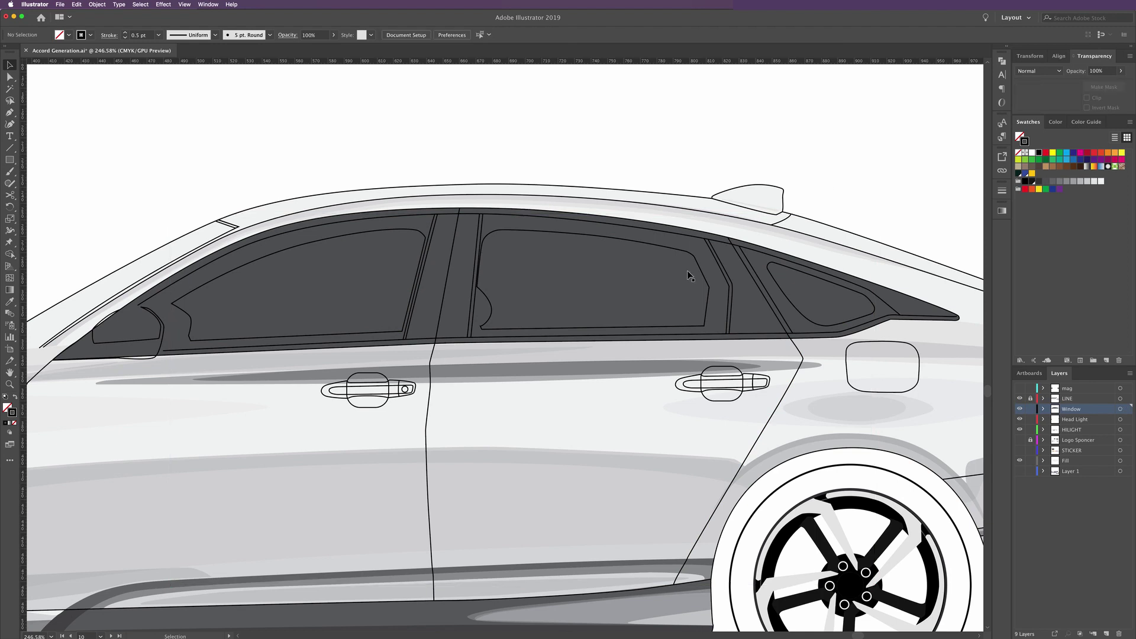
pyautogui.click(698, 268)
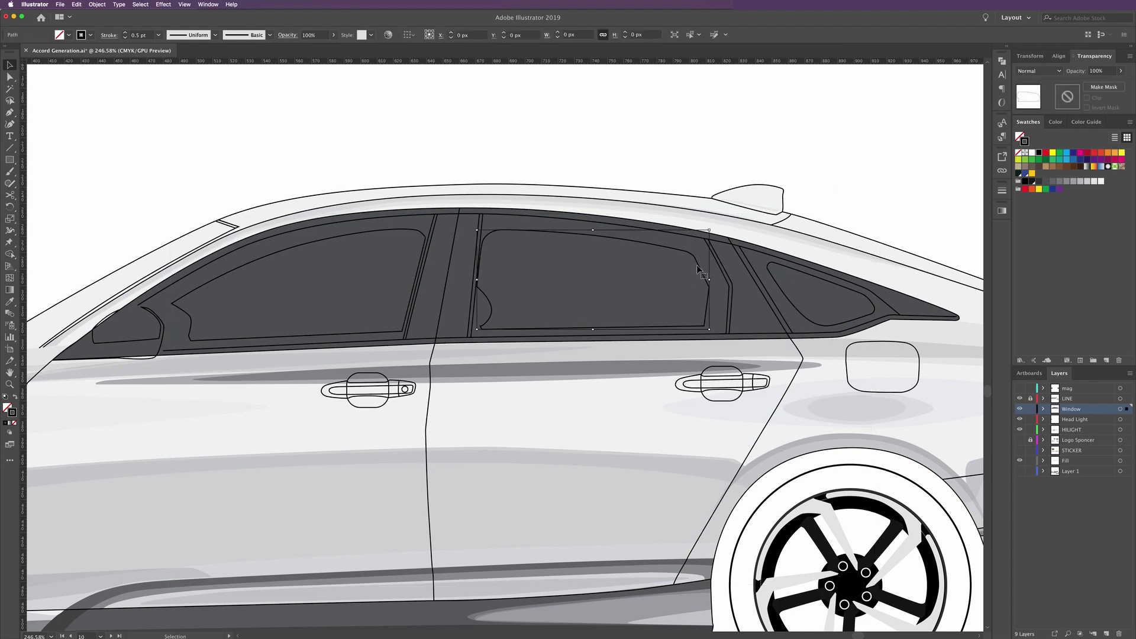
pyautogui.keyDown('shift'); pyautogui.click(413, 235); pyautogui.keyUp('shift')
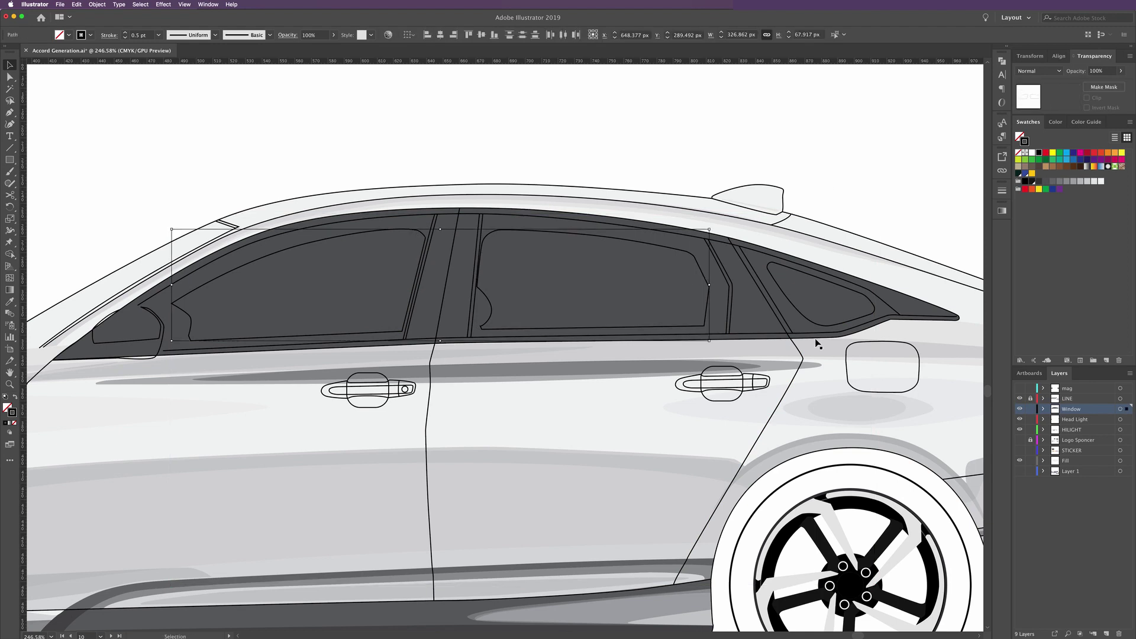
pyautogui.click(1018, 152)
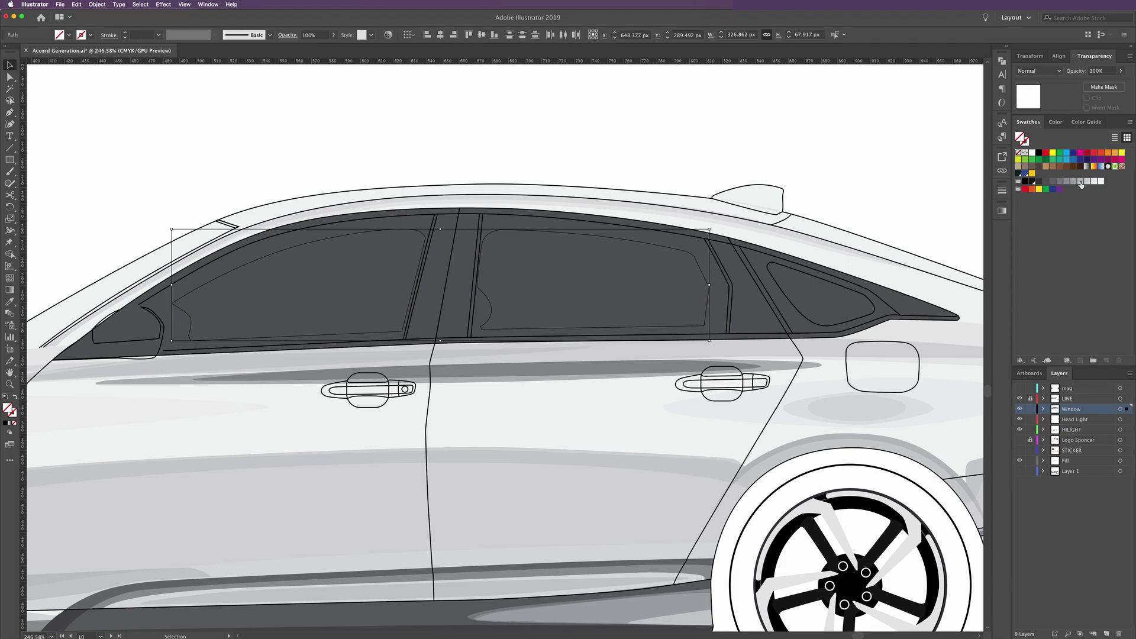
pyautogui.click(1081, 184)
pyautogui.click(1040, 71)
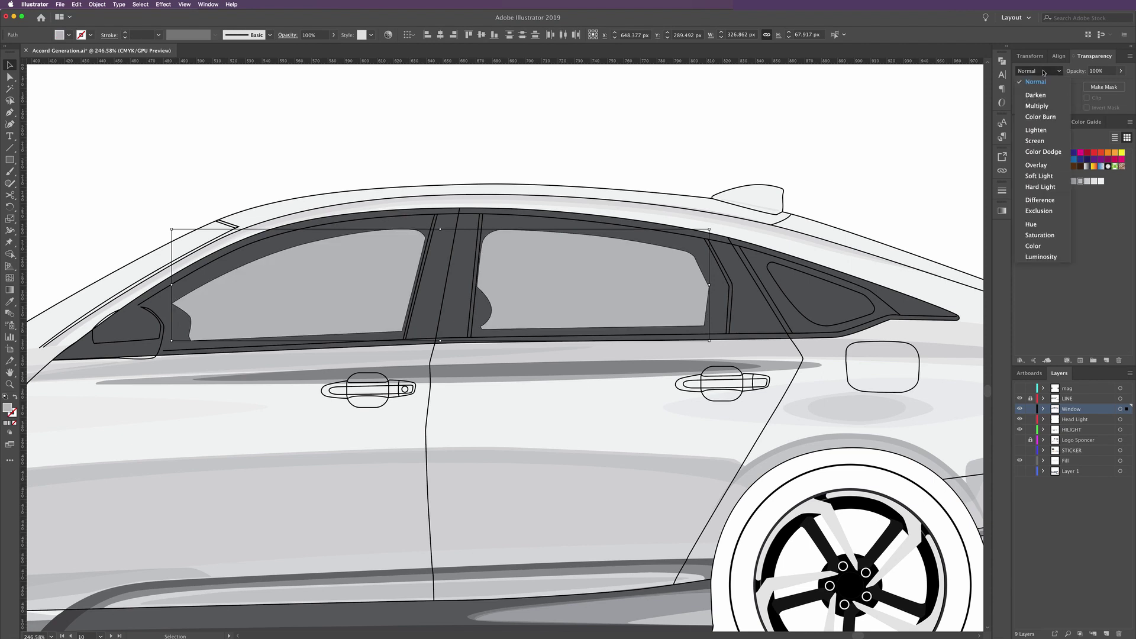
pyautogui.click(1036, 106)
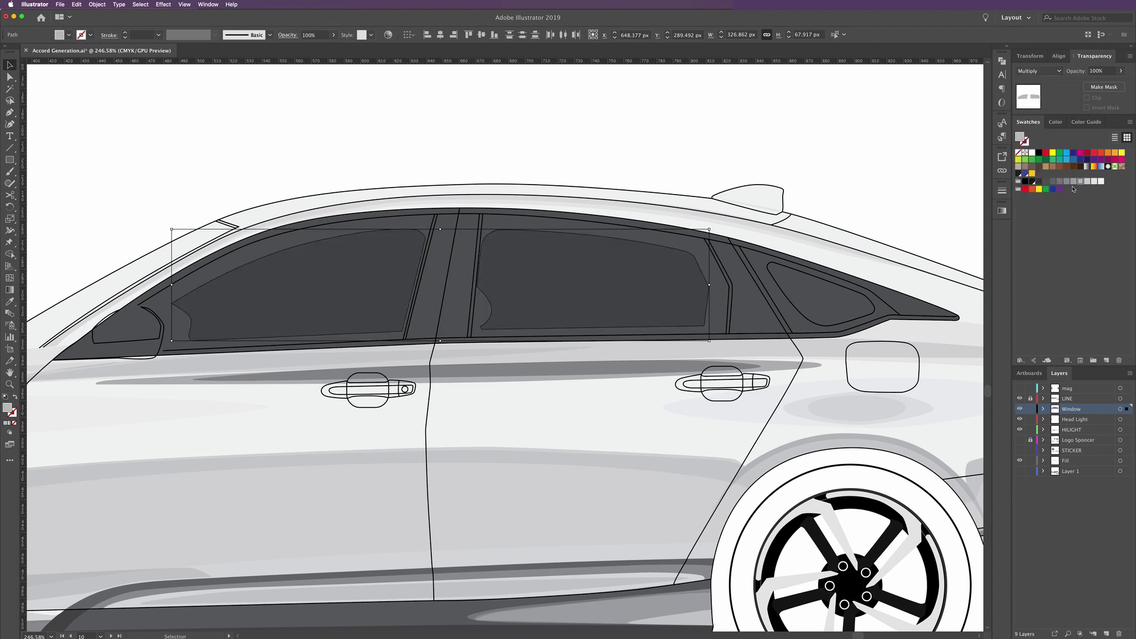
# Undo the Multiply blend, change the glass to a lighter medium grey, and fit the car in view
pyautogui.press('cmd+z')
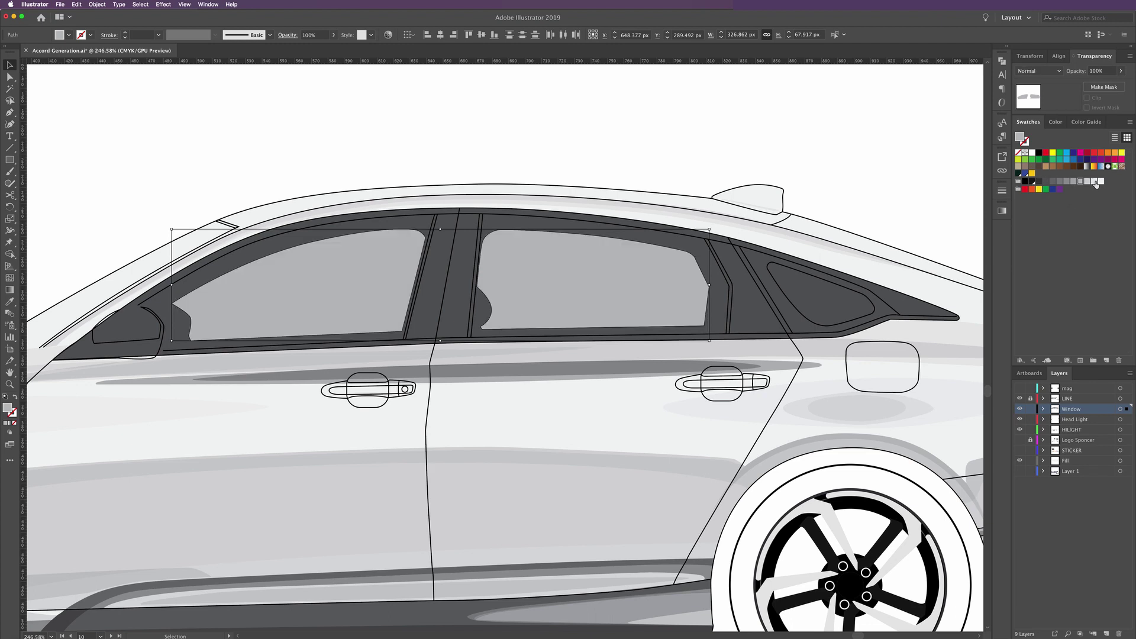
pyautogui.click(1053, 181)
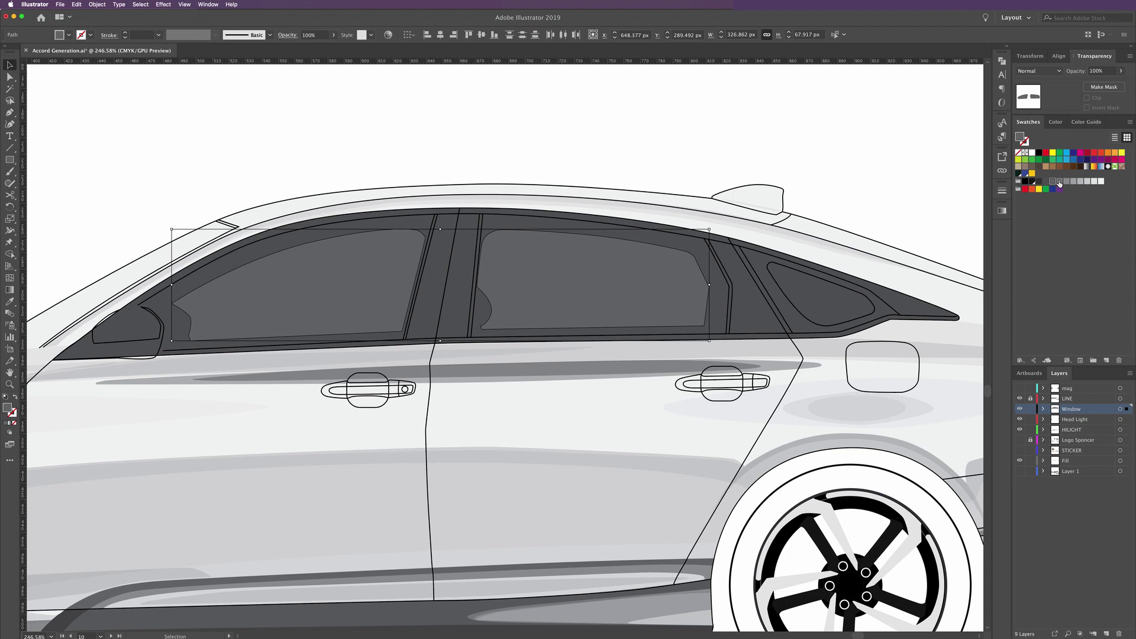
pyautogui.click(1059, 183)
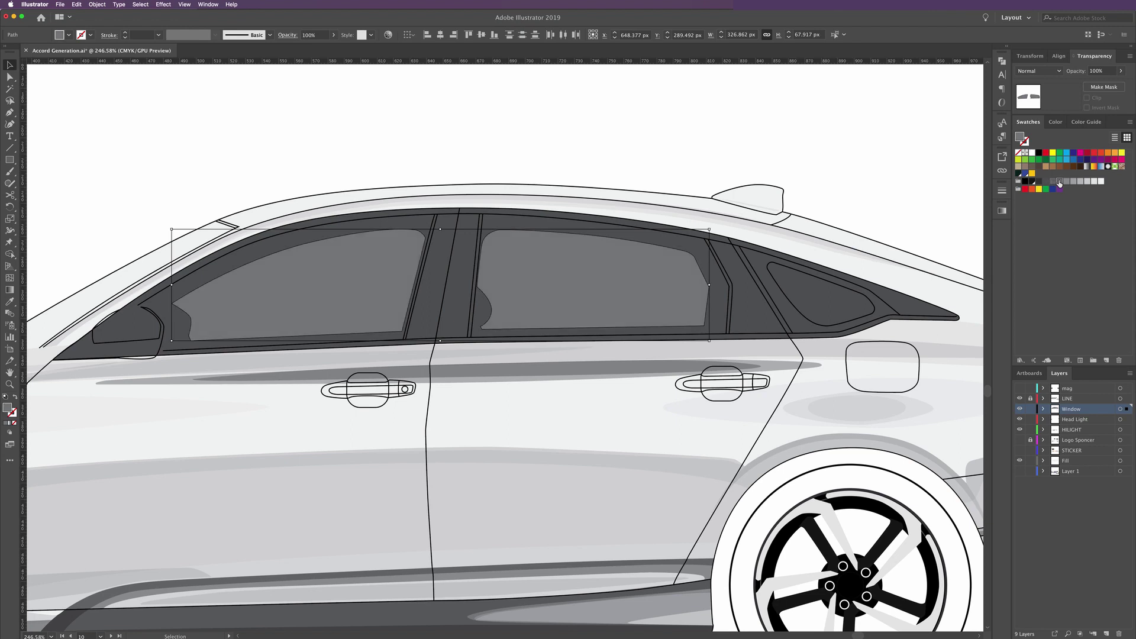
pyautogui.click(904, 163)
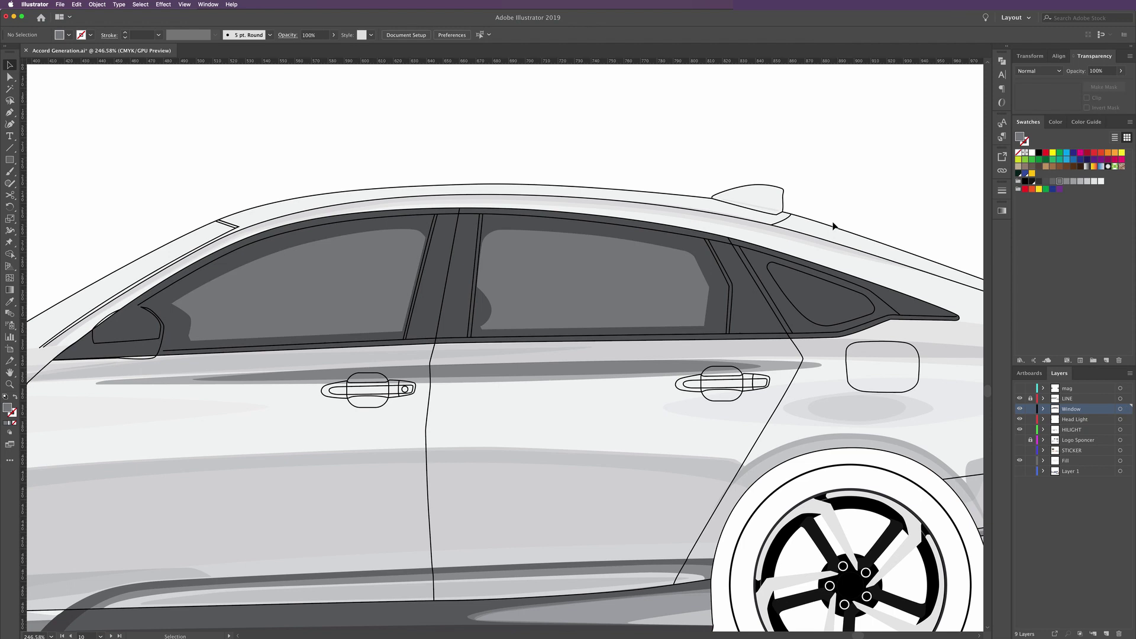
pyautogui.hotkey('ctrl', '0')
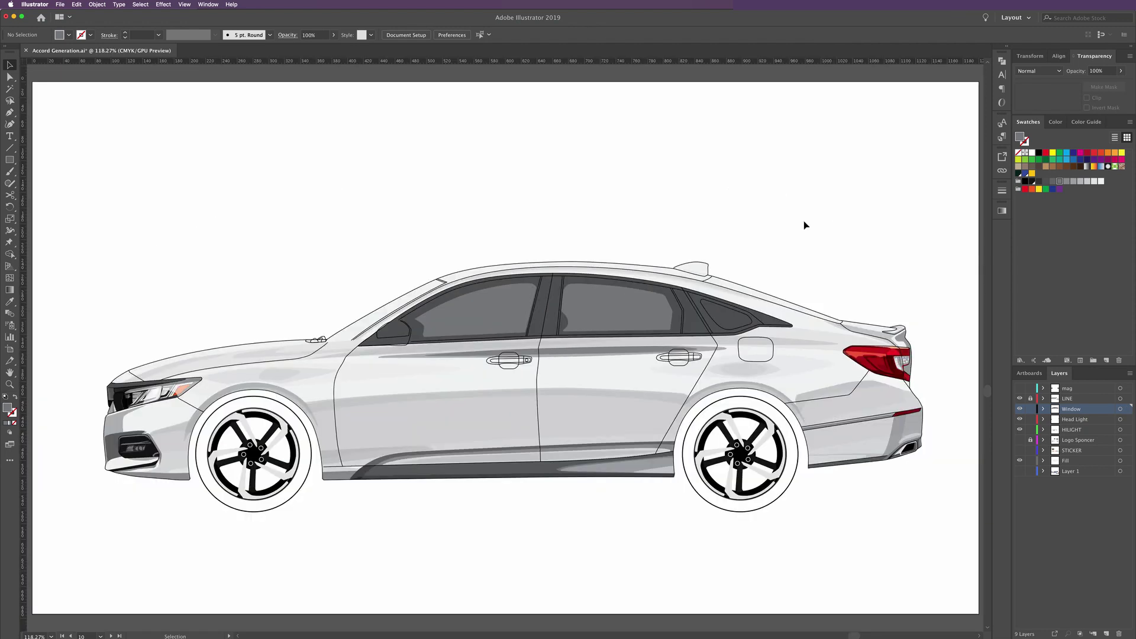
# Eyedropper the side windows' grey onto the rear quarter window glass, then zoom into the windows
pyautogui.click(750, 320)
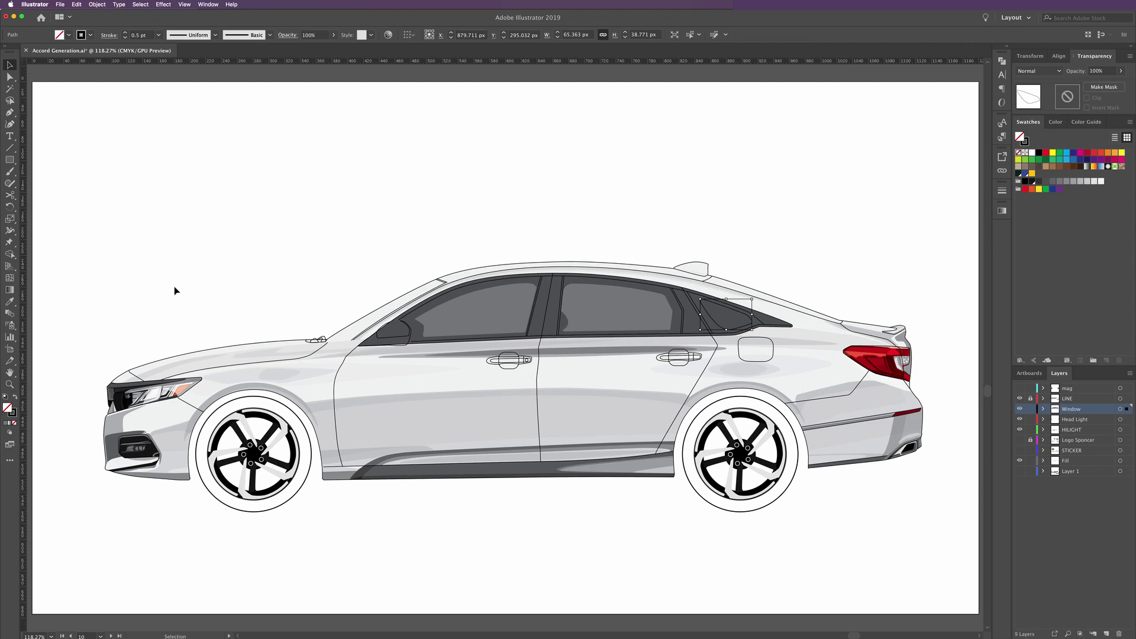
pyautogui.click(11, 302)
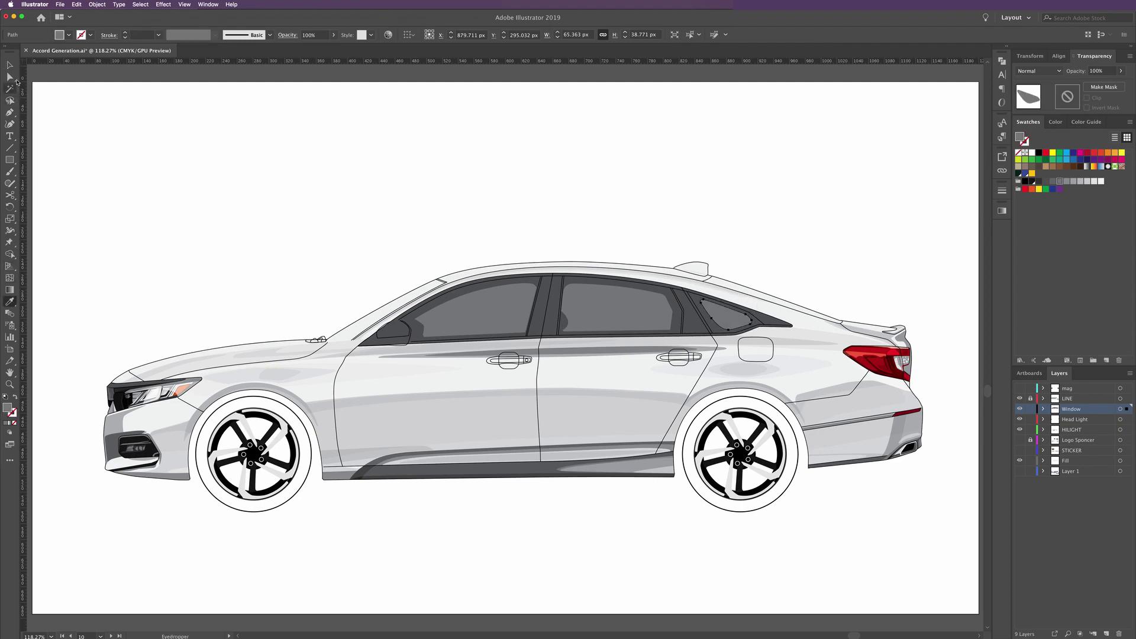
pyautogui.press('v')
pyautogui.click(177, 161)
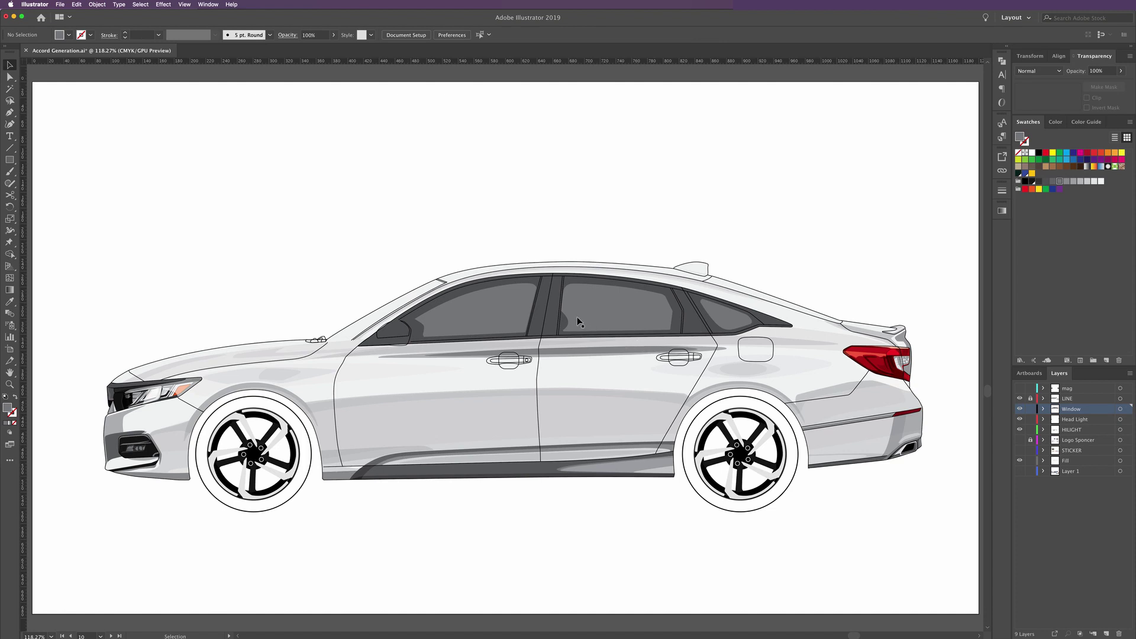
pyautogui.moveTo(577, 319)
pyautogui.mouseDown()
pyautogui.moveTo(641, 345)
pyautogui.moveTo(599, 321)
pyautogui.mouseUp()
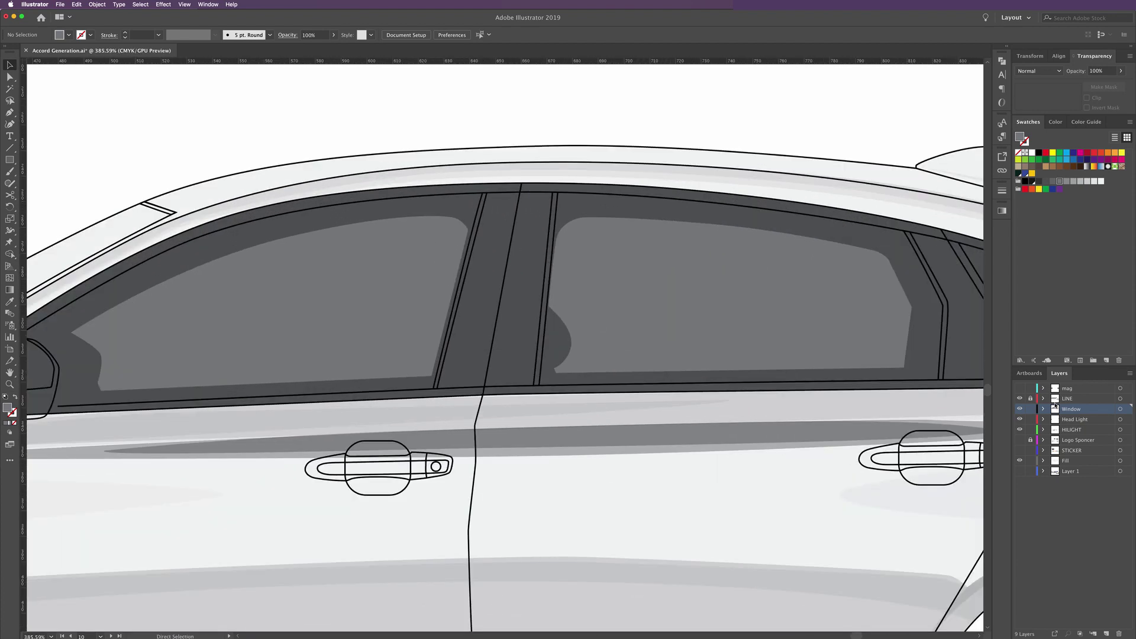
# Draw a four-corner B-pillar path with the Pen tool from the window sill up to the roof
pyautogui.click(10, 113)
pyautogui.click(434, 388)
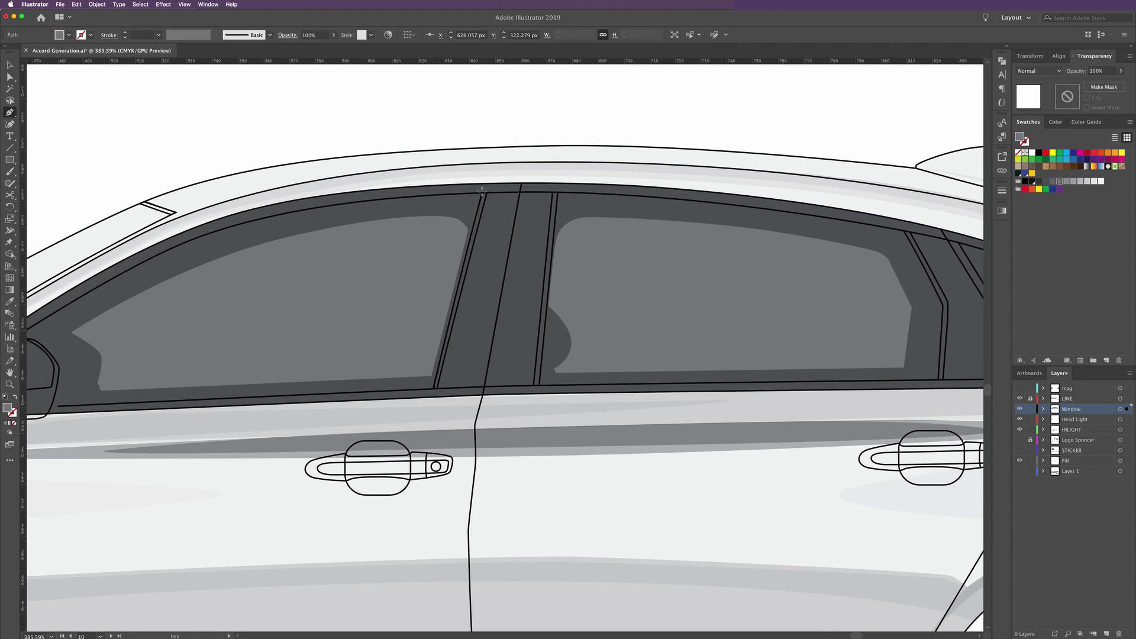
pyautogui.click(483, 191)
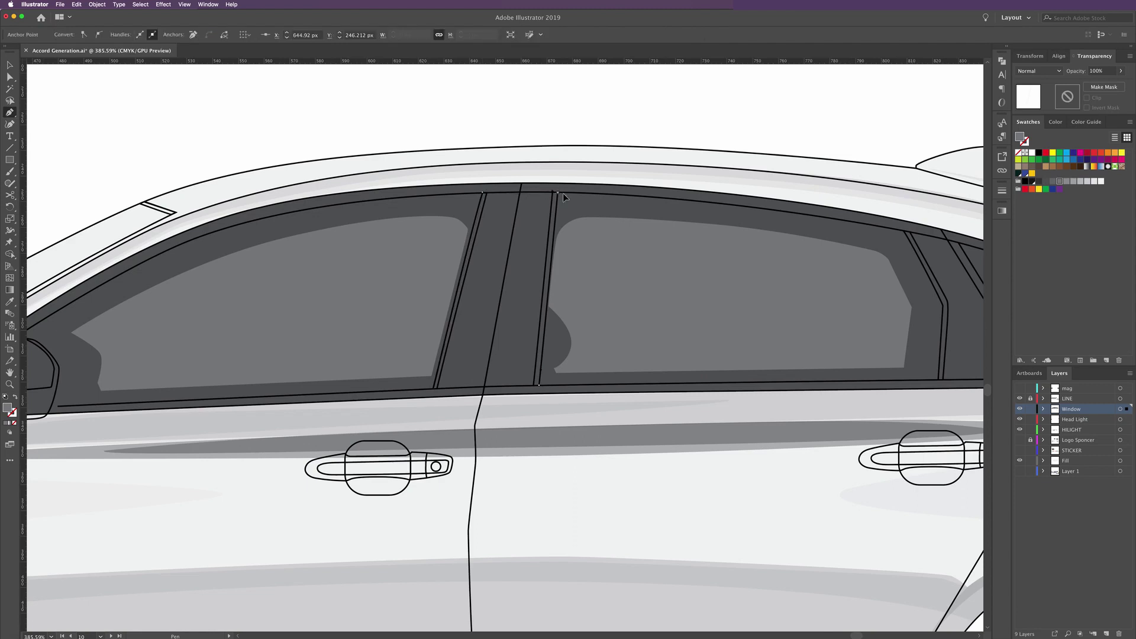
pyautogui.click(558, 192)
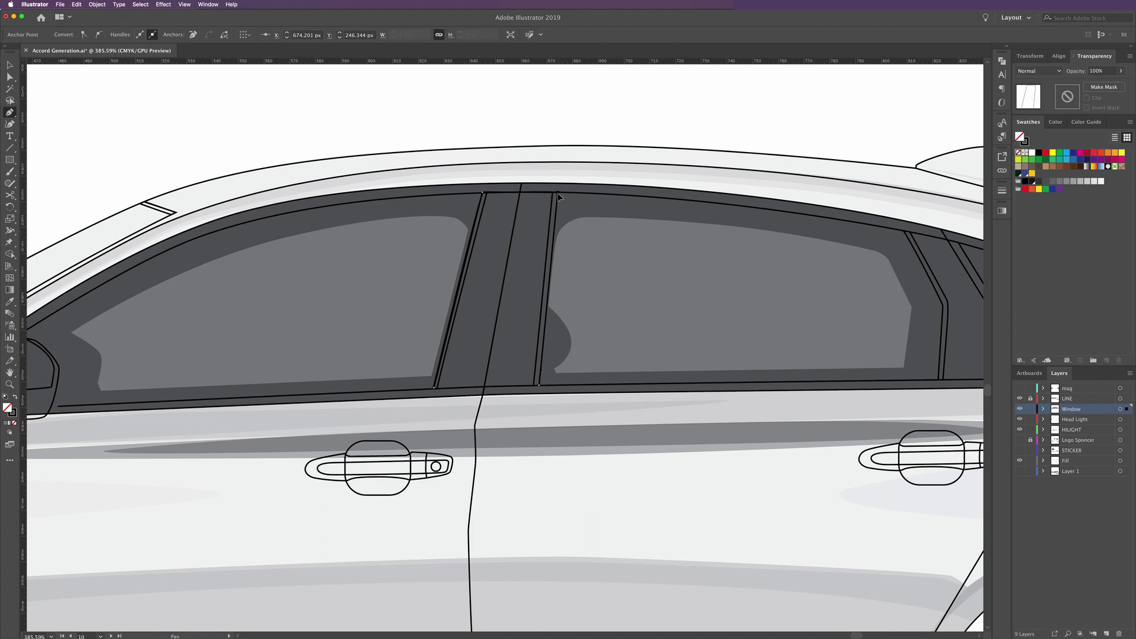
pyautogui.click(539, 384)
pyautogui.click(482, 193)
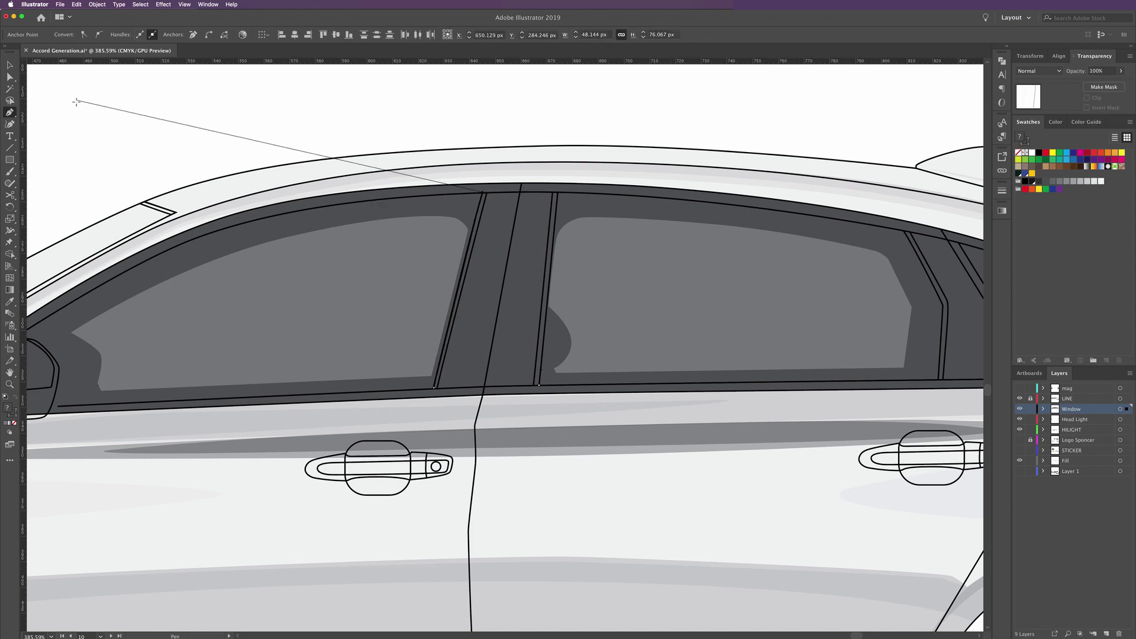
pyautogui.press('a')
pyautogui.hotkey('ctrl', 'shift', 'a')
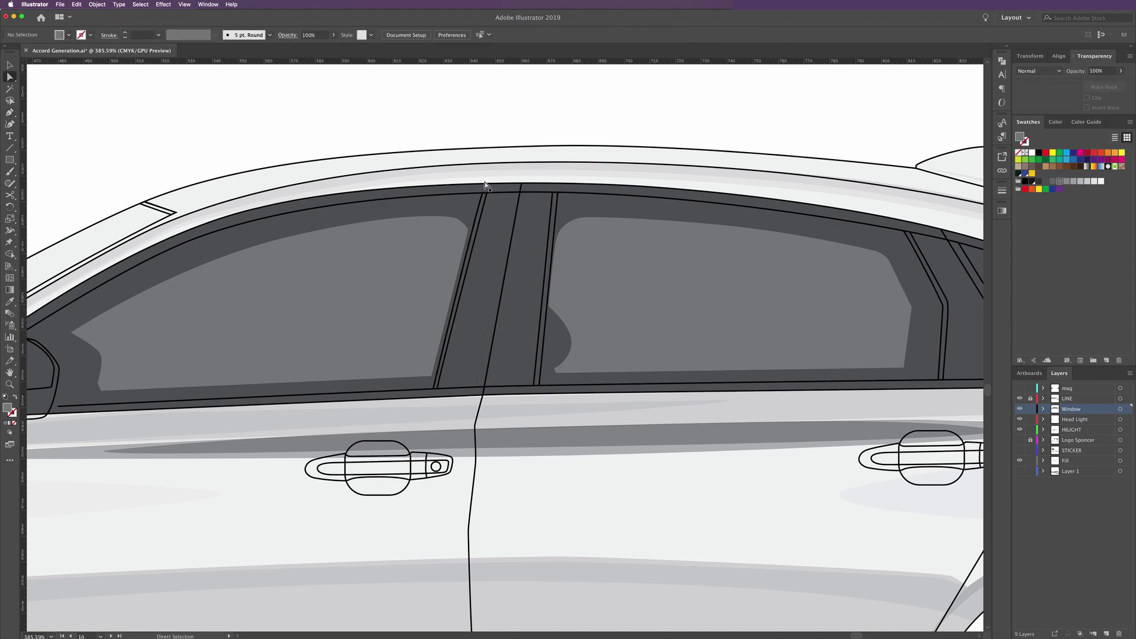
# Move the two B-pillar outline lines onto the LINE layer and lock it
pyautogui.click(481, 199)
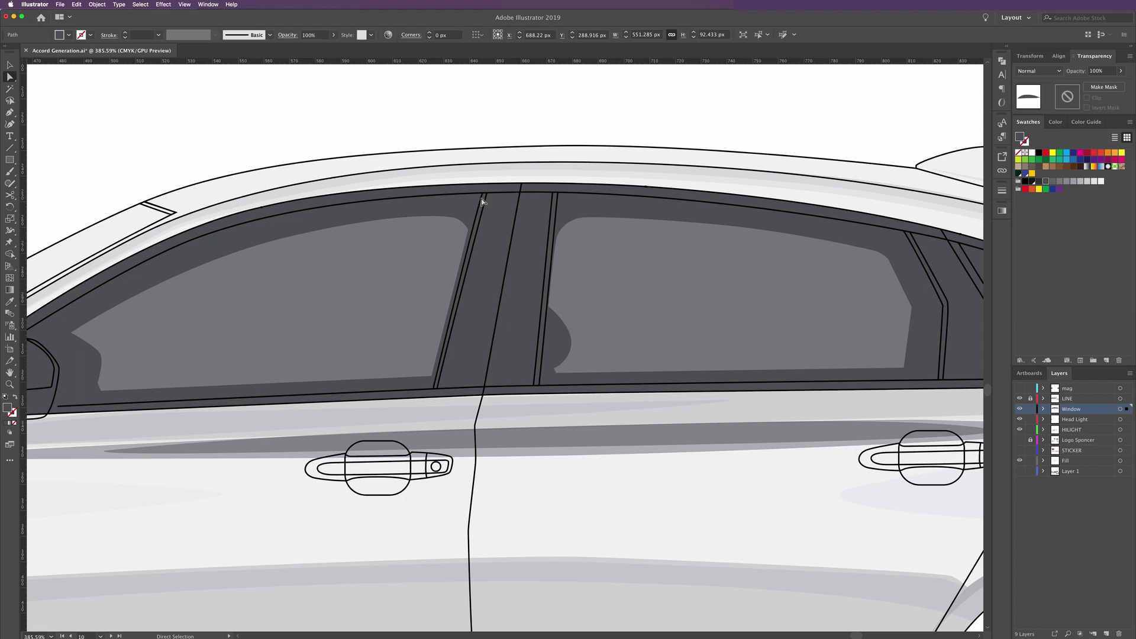
pyautogui.click(1019, 399)
pyautogui.click(552, 212)
pyautogui.keyDown('shift'); pyautogui.click(556, 211); pyautogui.keyUp('shift')
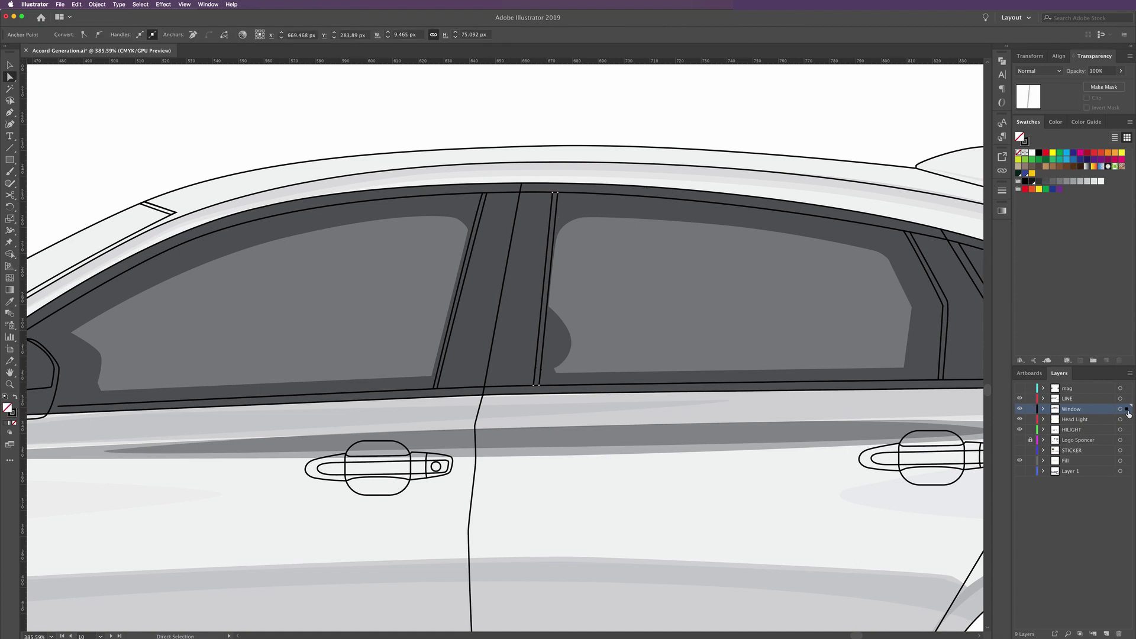
pyautogui.moveTo(1126, 408); pyautogui.dragTo(1127, 398)
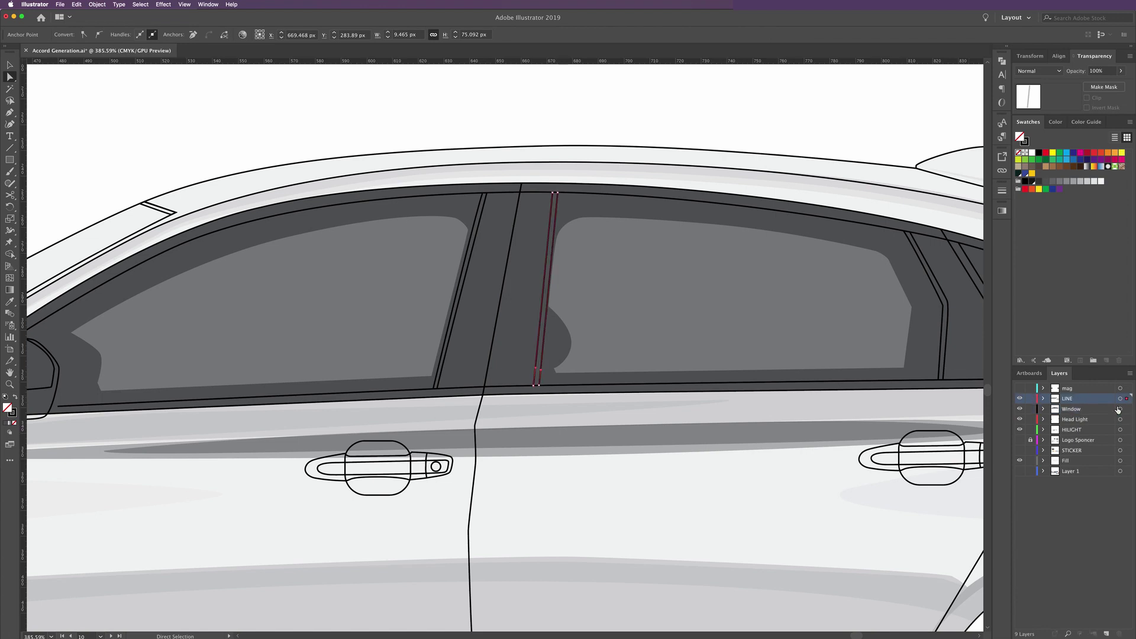
pyautogui.click(1030, 399)
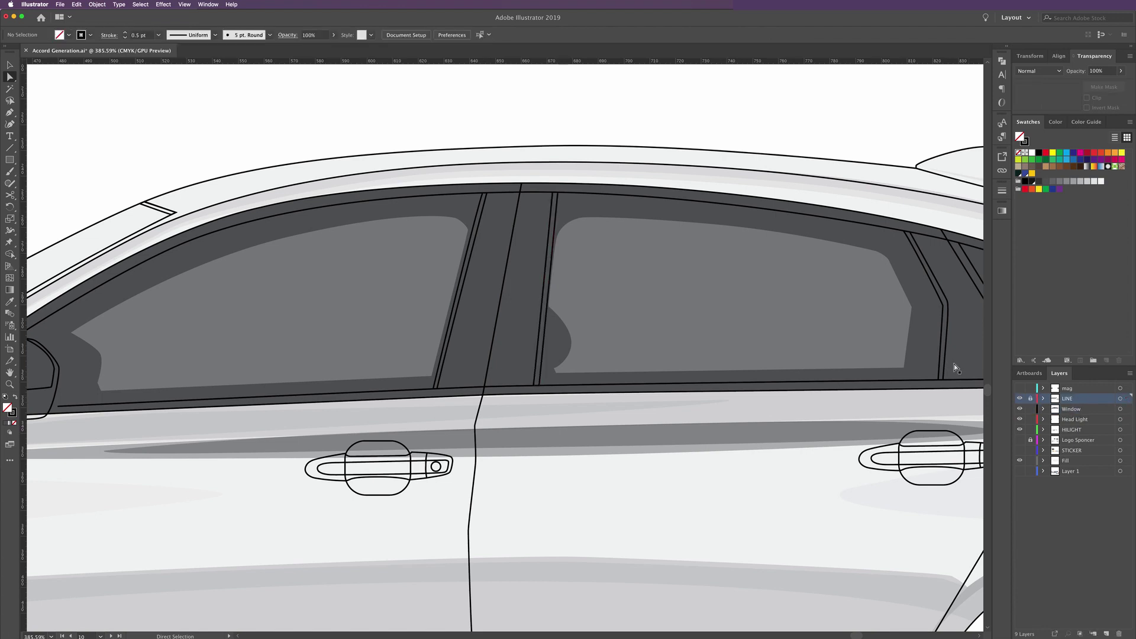
pyautogui.click(1019, 399)
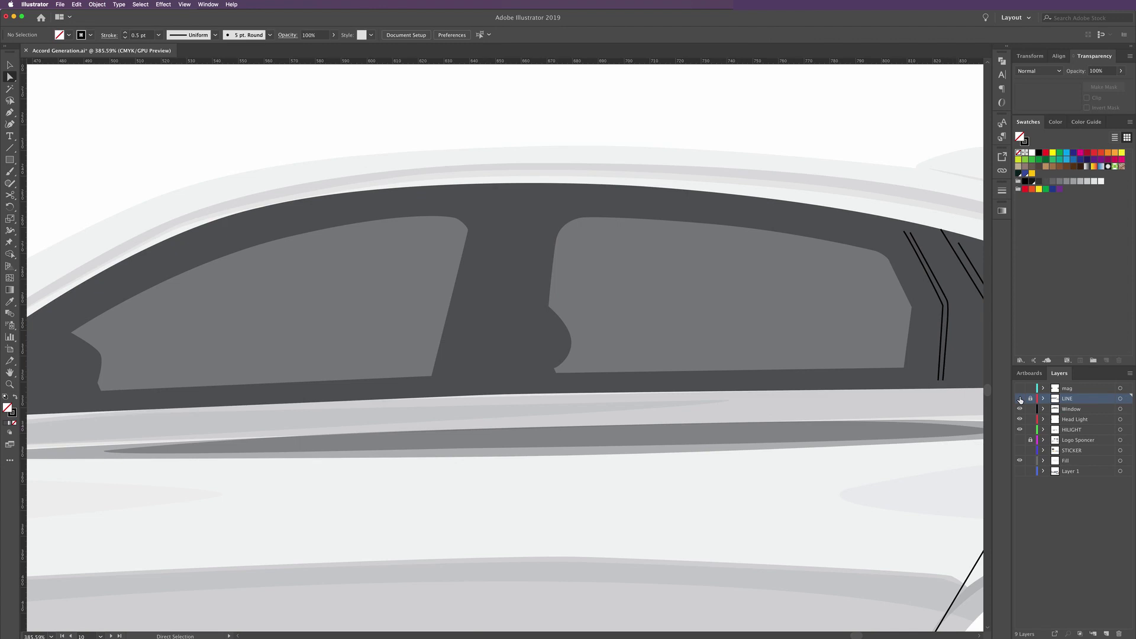
pyautogui.click(1019, 398)
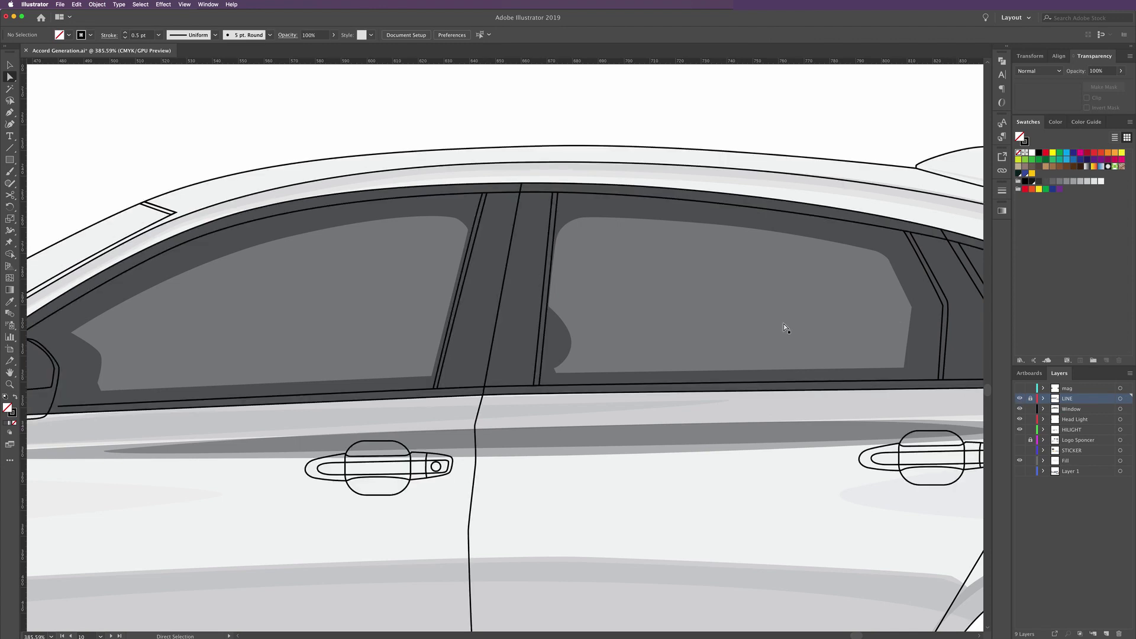
pyautogui.click(11, 116)
# On the Window layer, draw a closed B-pillar shape with a dark grey fill and no stroke
pyautogui.click(1087, 410)
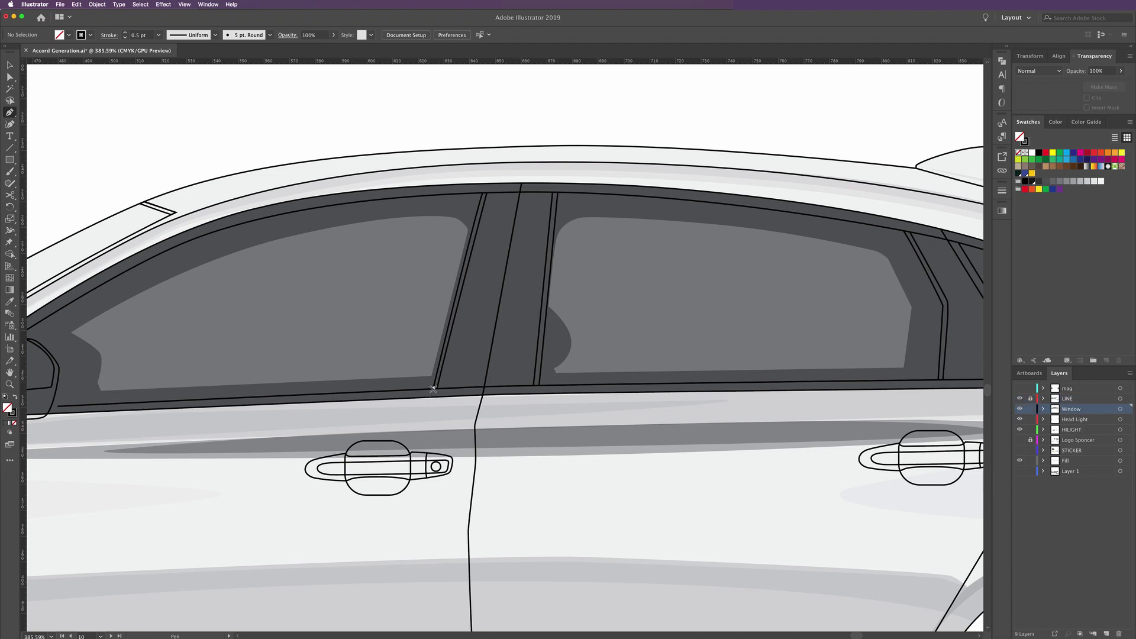
pyautogui.click(433, 389)
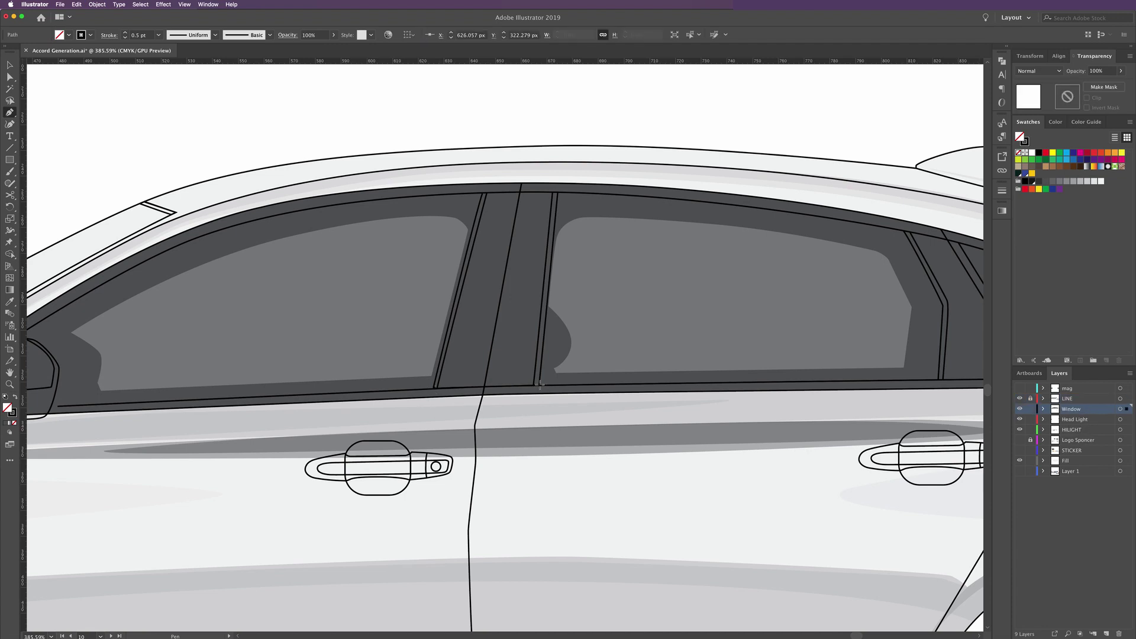
pyautogui.click(539, 385)
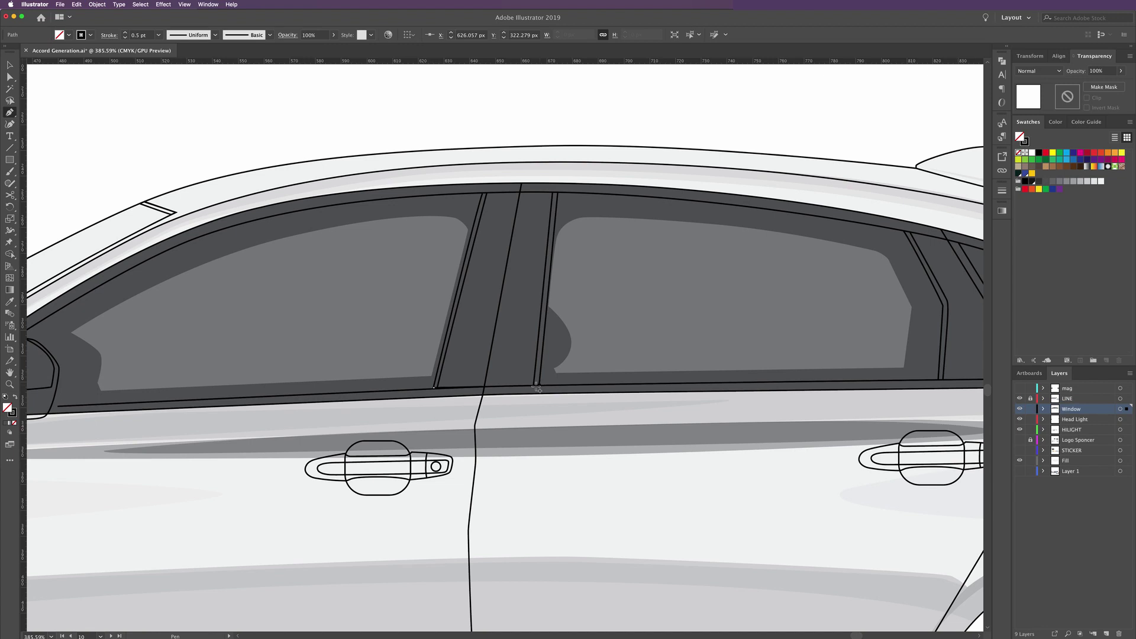
pyautogui.click(557, 191)
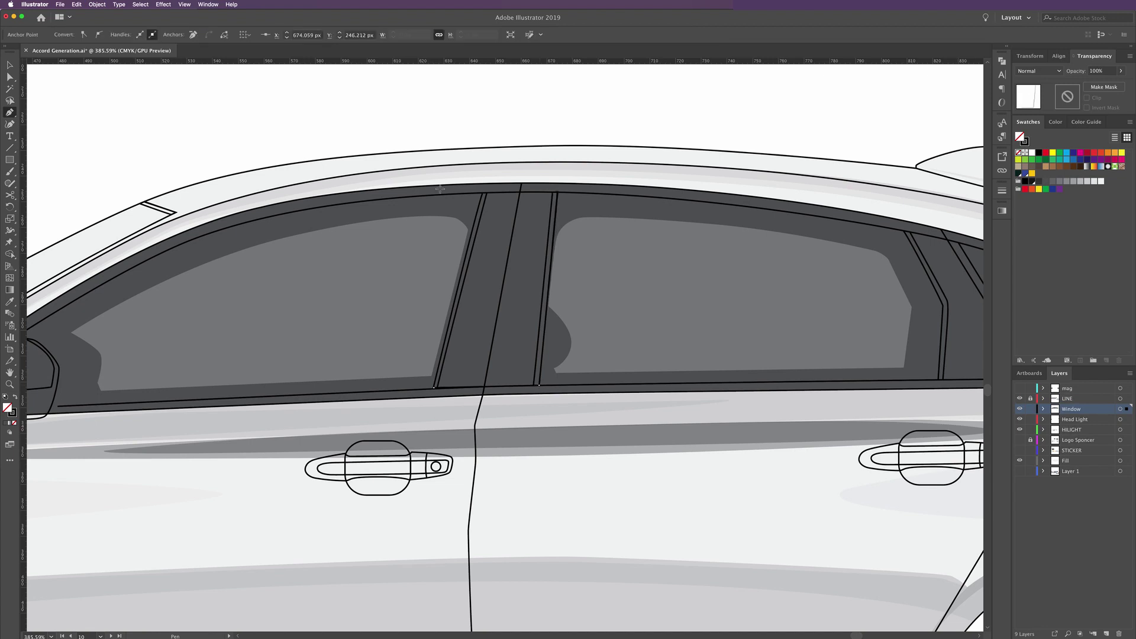
pyautogui.click(482, 192)
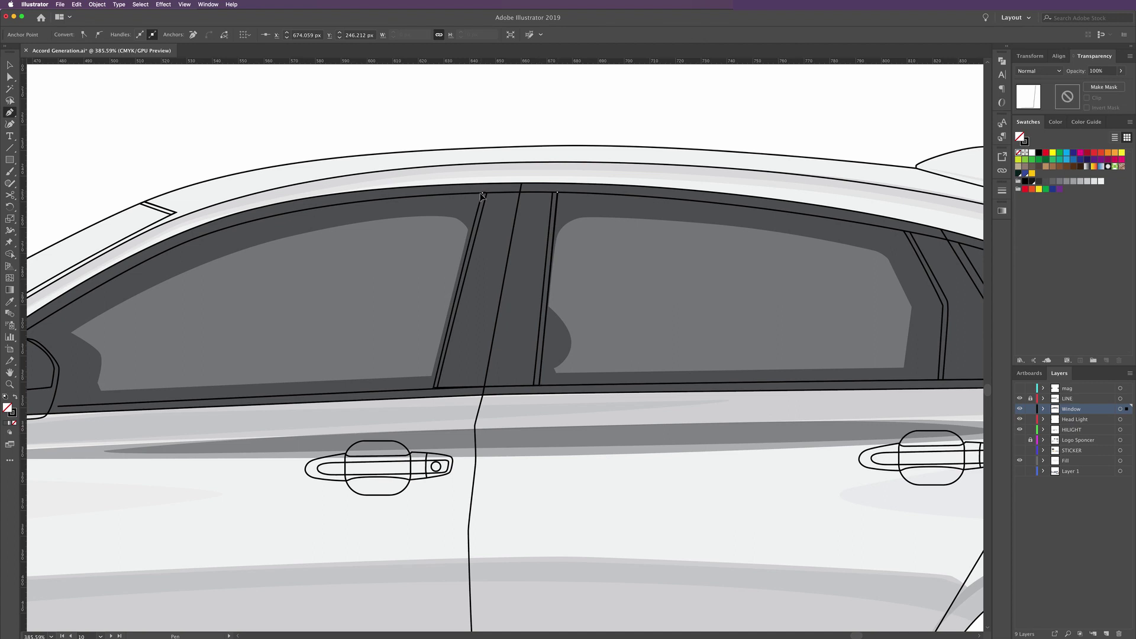
pyautogui.click(434, 387)
pyautogui.click(1033, 181)
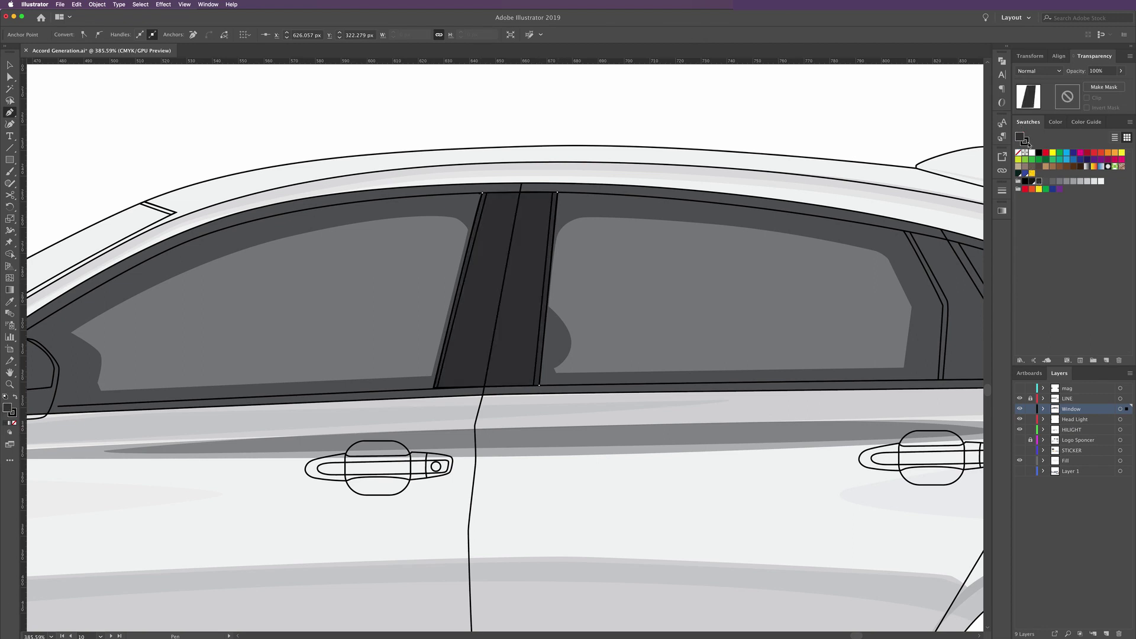
pyautogui.click(1018, 154)
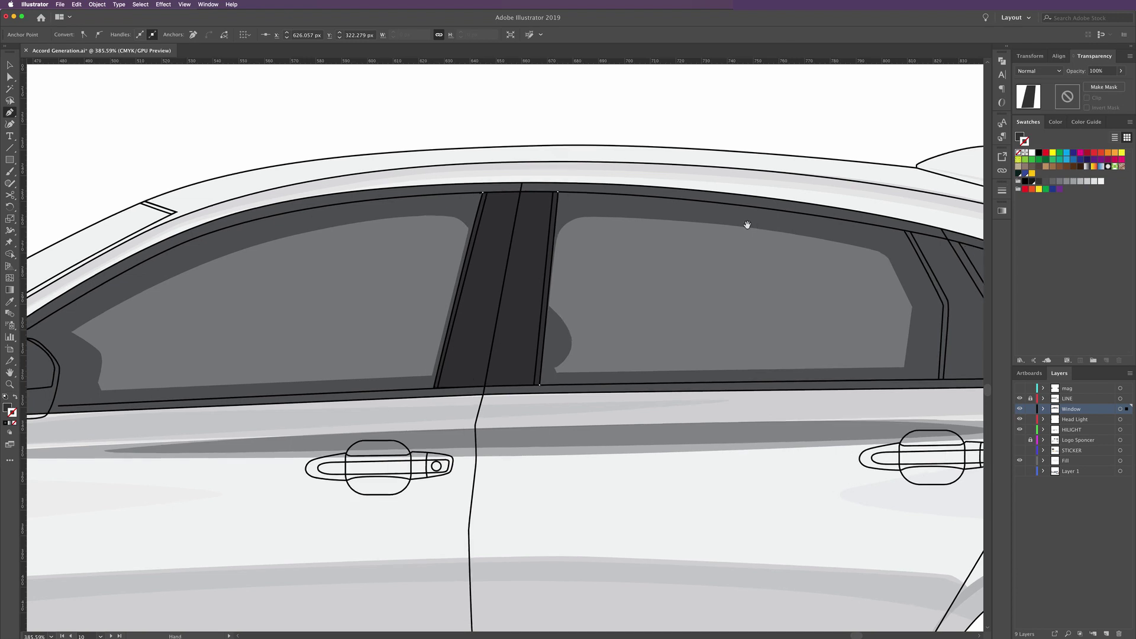
# Isolate the dark B-pillar shape from the overlapping window and body paths with Direct Selection
pyautogui.hscroll(3, 745, 223)
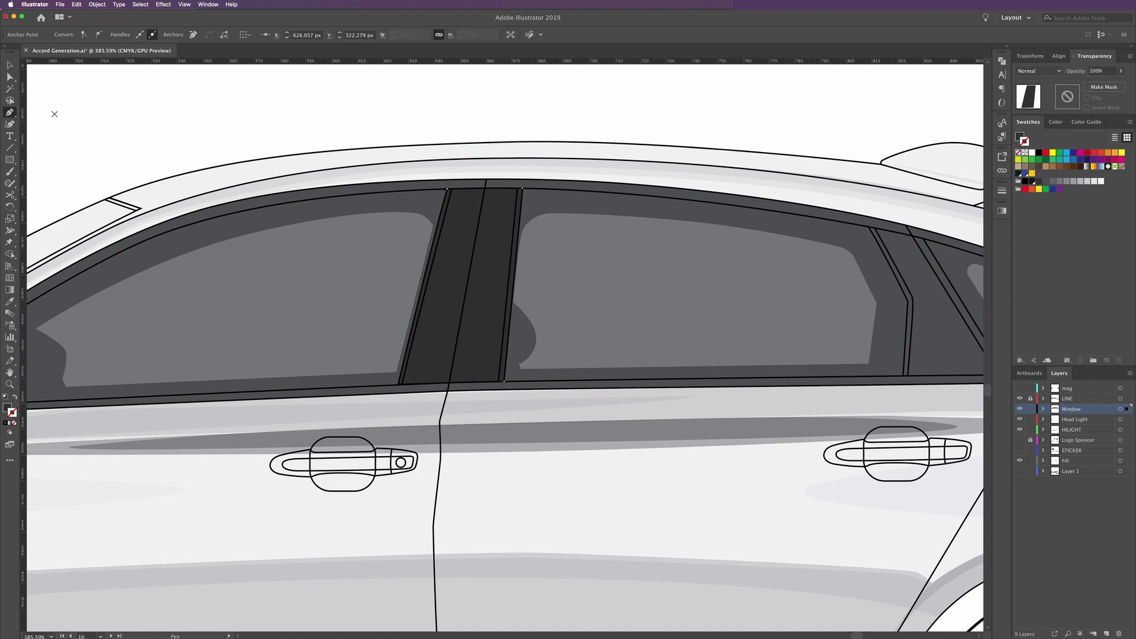
pyautogui.press('a')
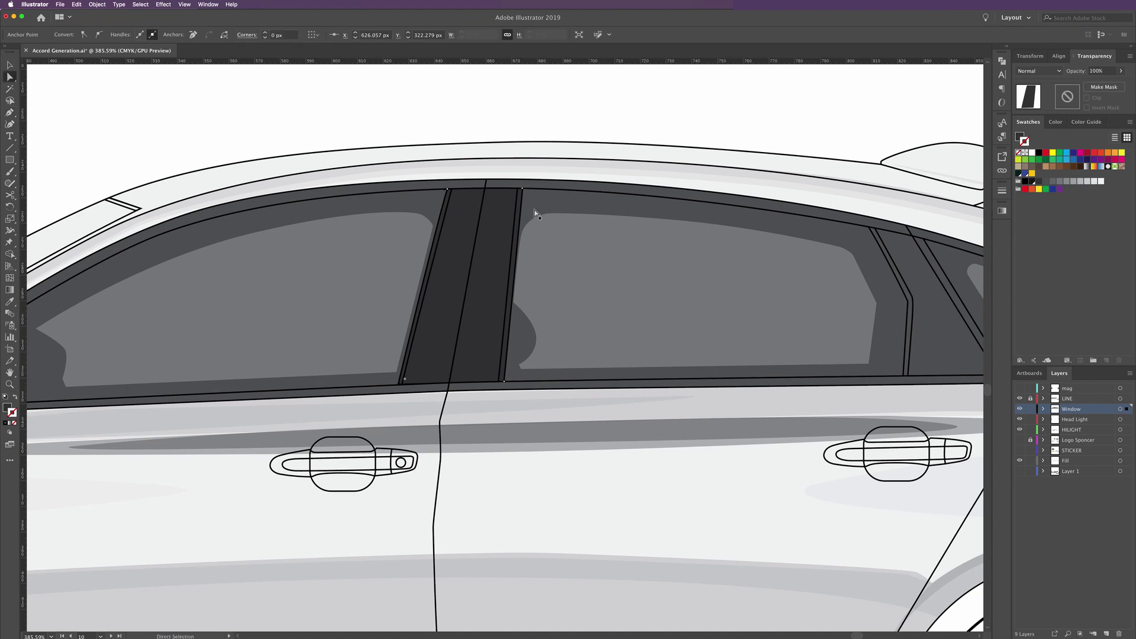
pyautogui.click(519, 215)
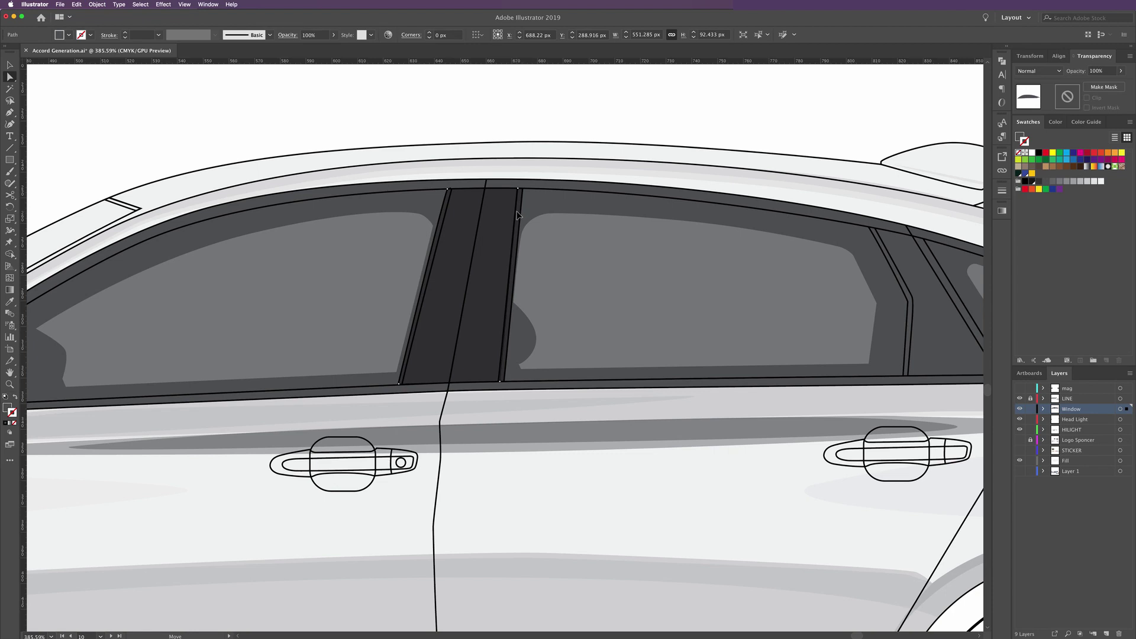
pyautogui.click(462, 224)
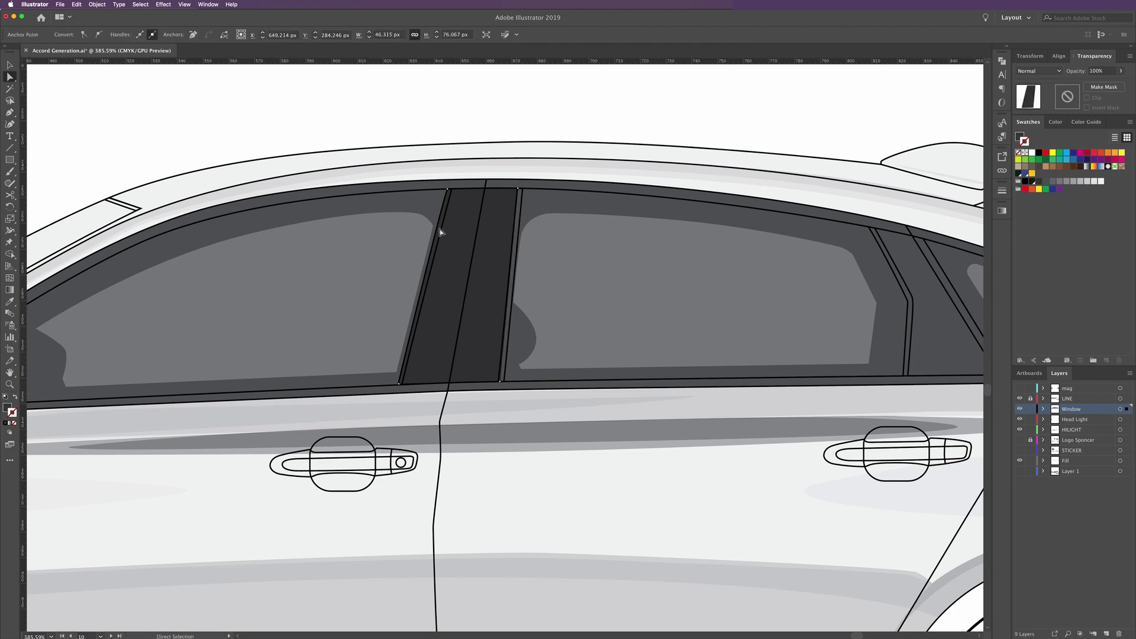
pyautogui.click(453, 237)
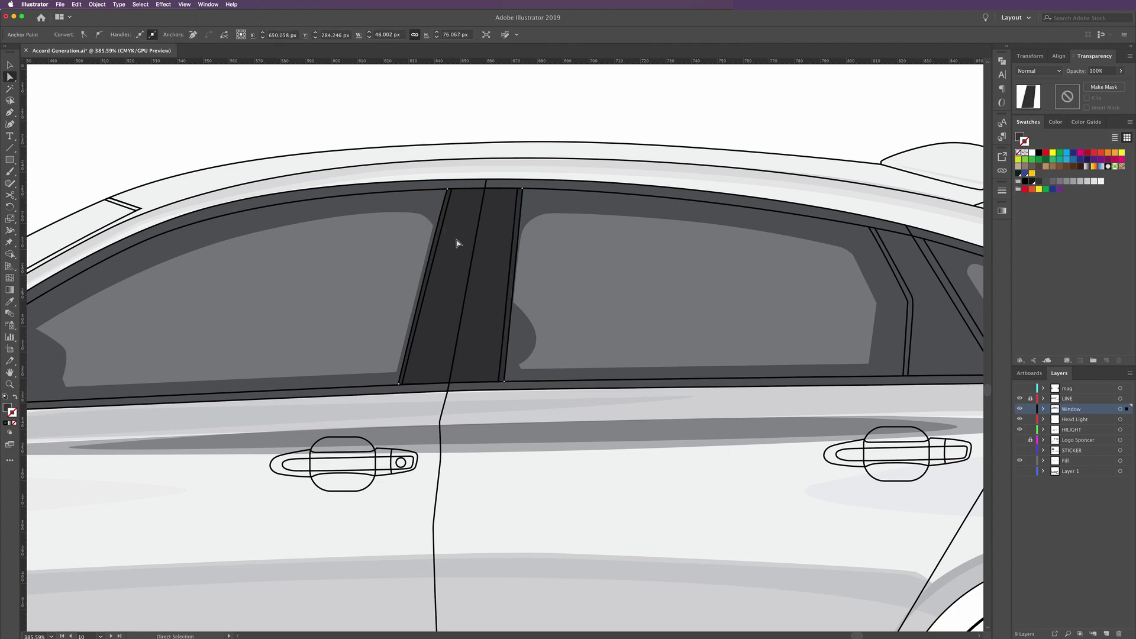
pyautogui.click(543, 150)
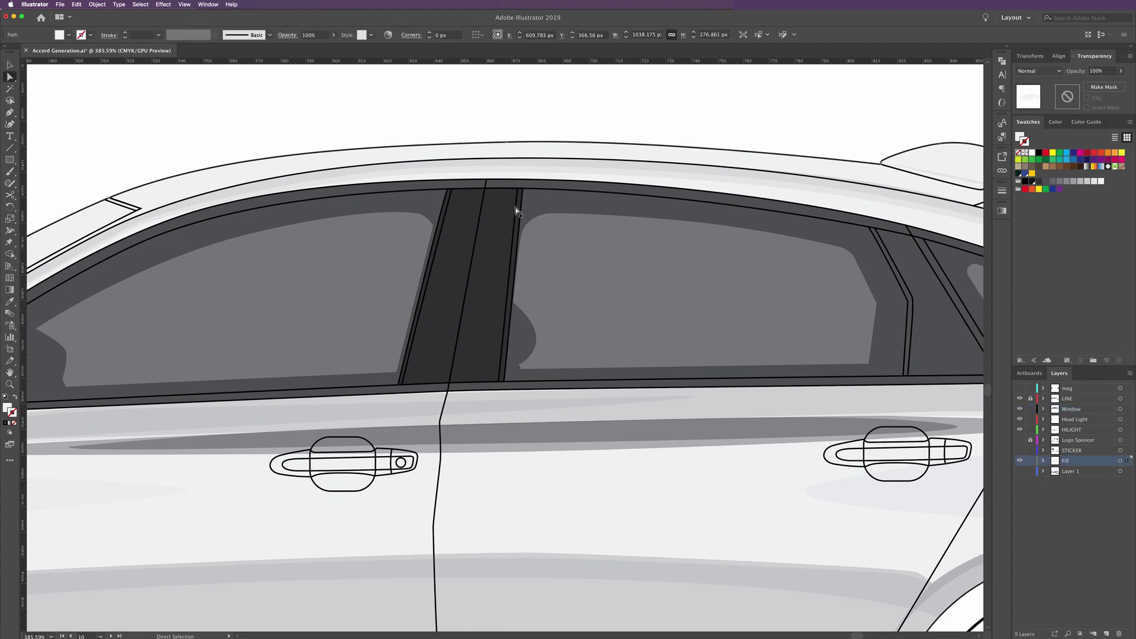
pyautogui.click(509, 207)
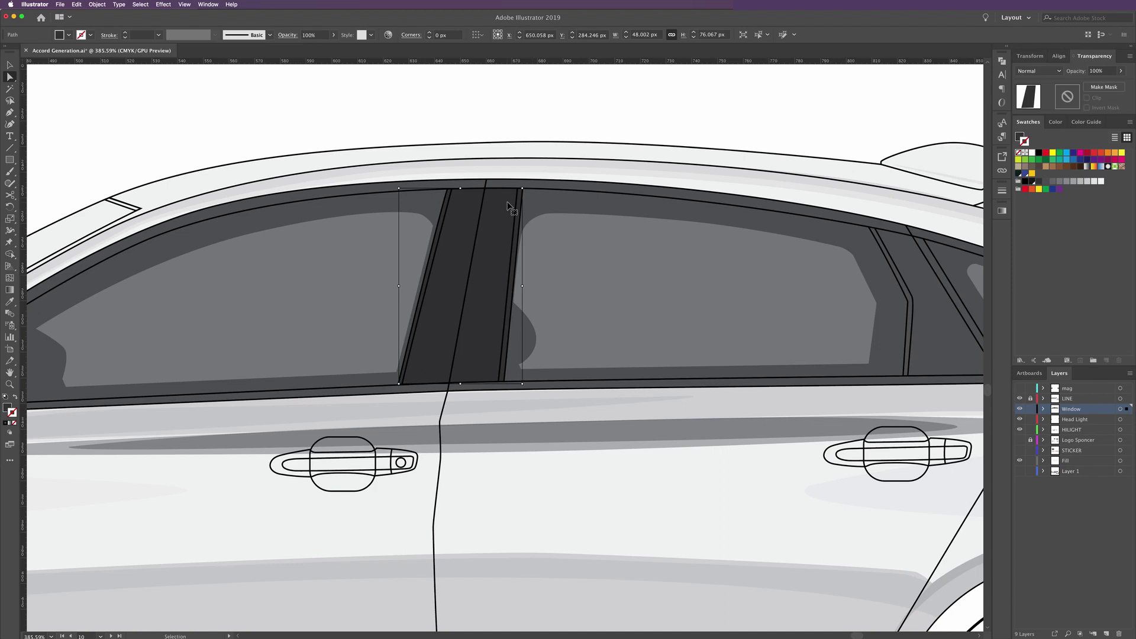
pyautogui.click(520, 208)
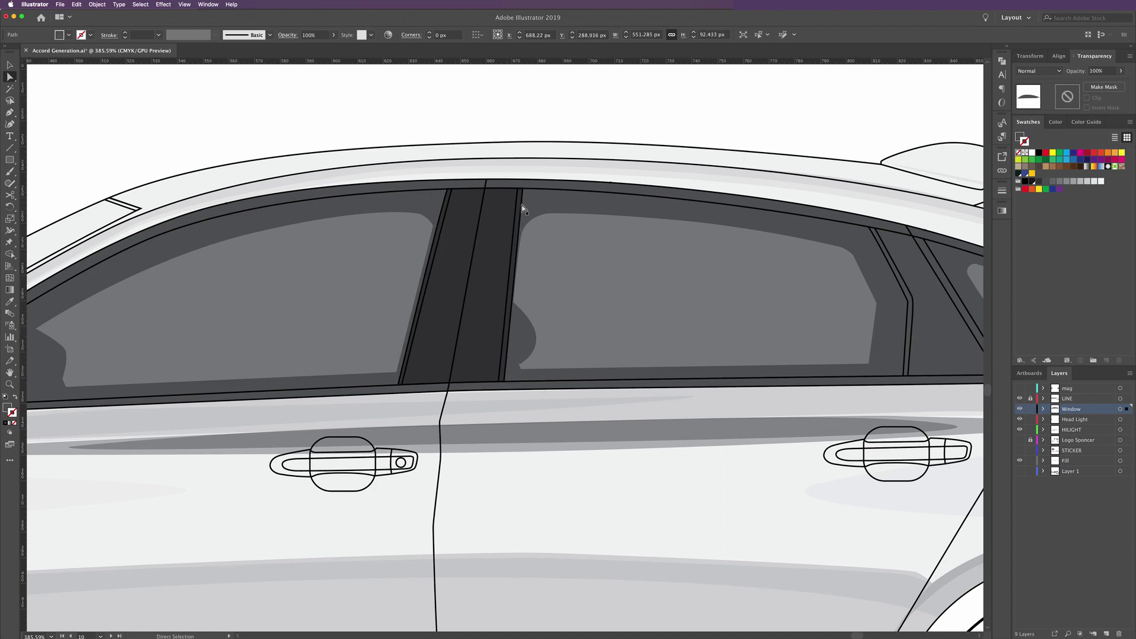
pyautogui.click(519, 207)
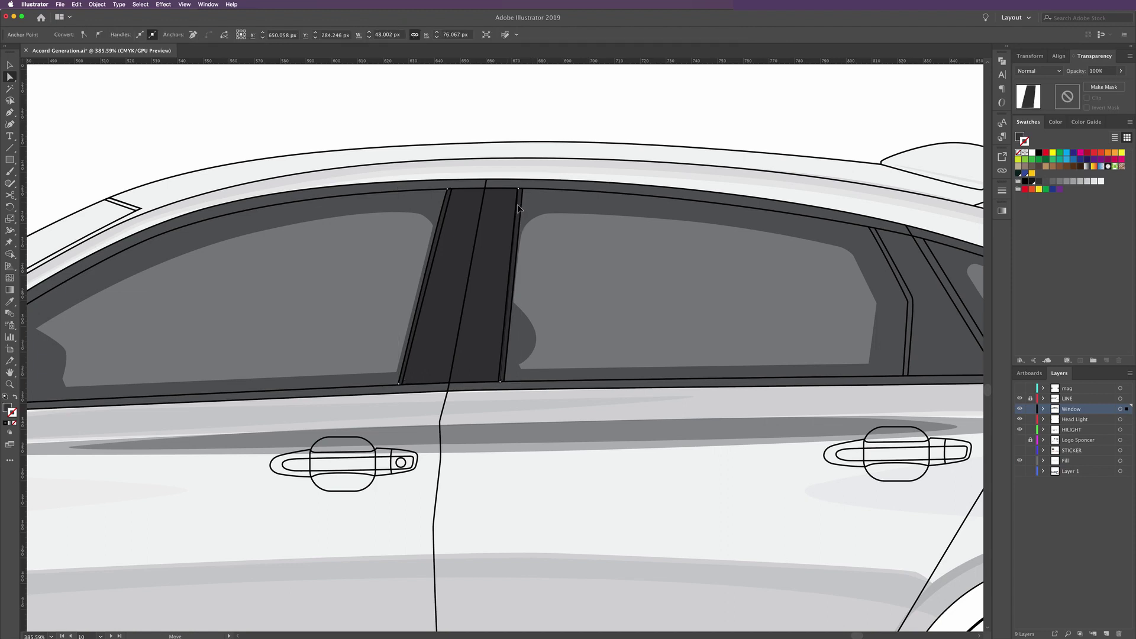
# Pick the B-pillar's anchor points and move the lower anchor to fit the window frame
pyautogui.click(442, 236)
pyautogui.click(439, 229)
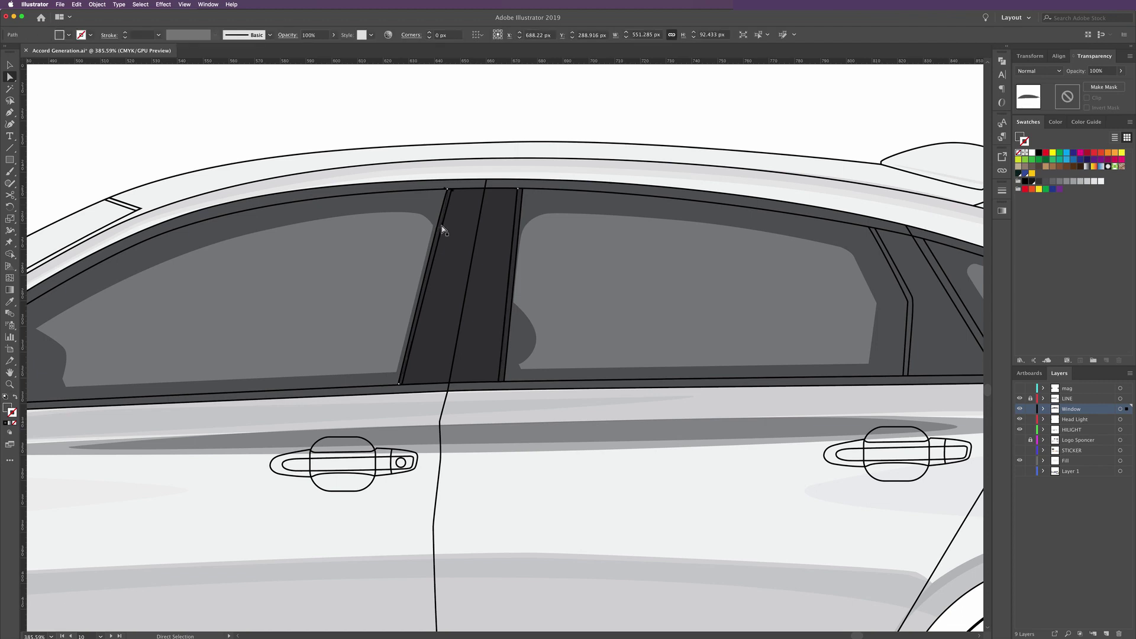
pyautogui.click(441, 199)
pyautogui.click(441, 197)
pyautogui.click(448, 192)
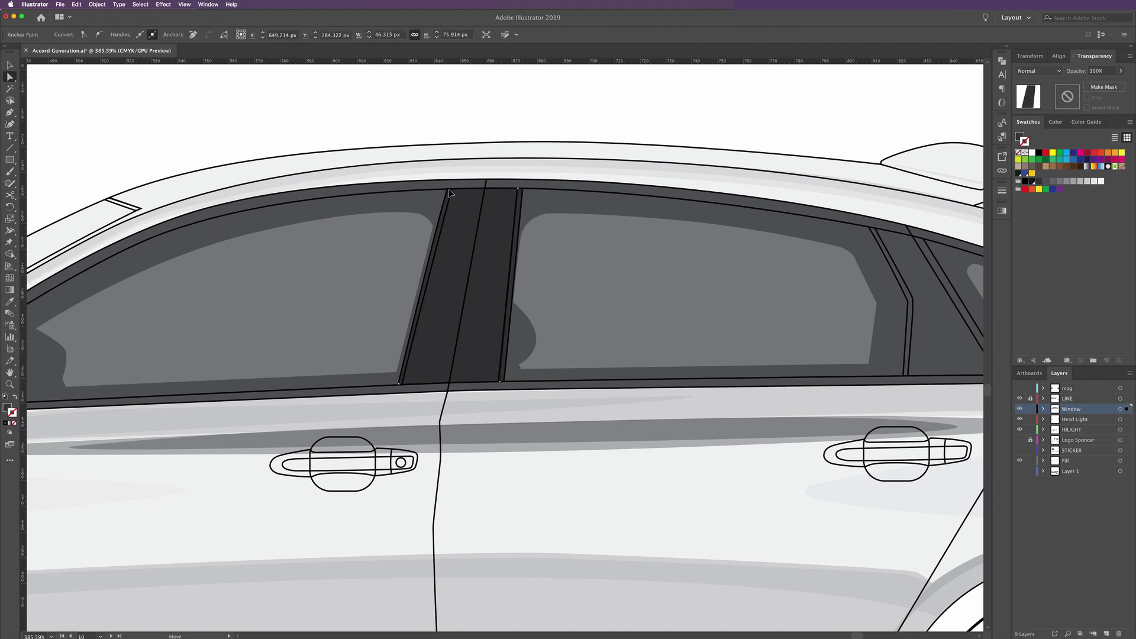
pyautogui.click(448, 190)
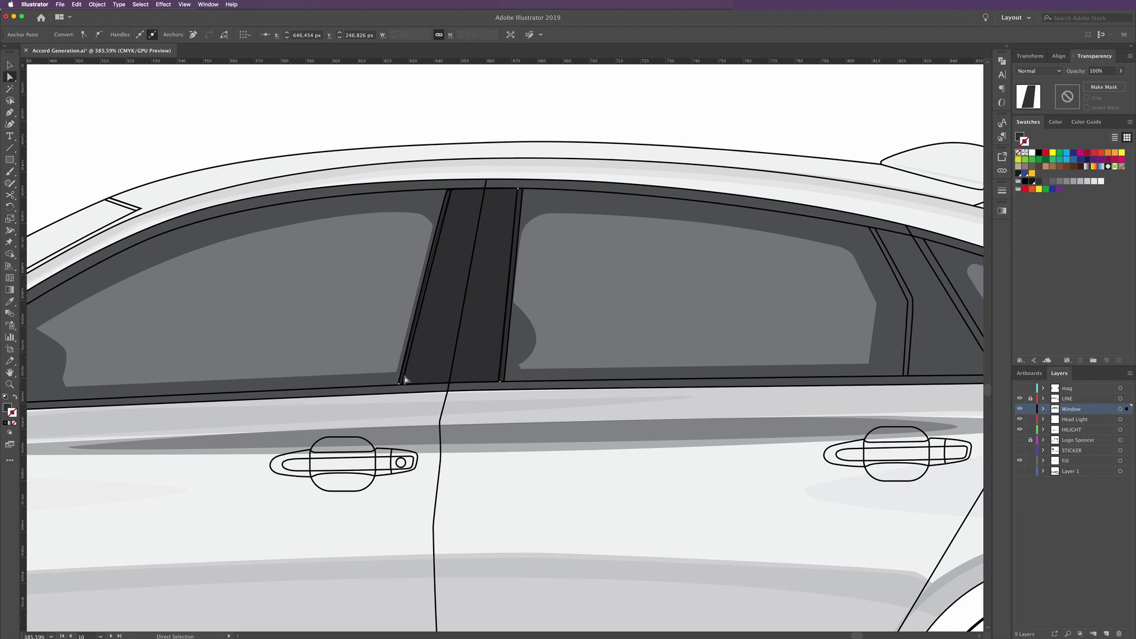
pyautogui.moveTo(401, 385); pyautogui.dragTo(402, 388)
# Select the B-pillar, deselect, and drag it up and to the left
pyautogui.click(497, 246)
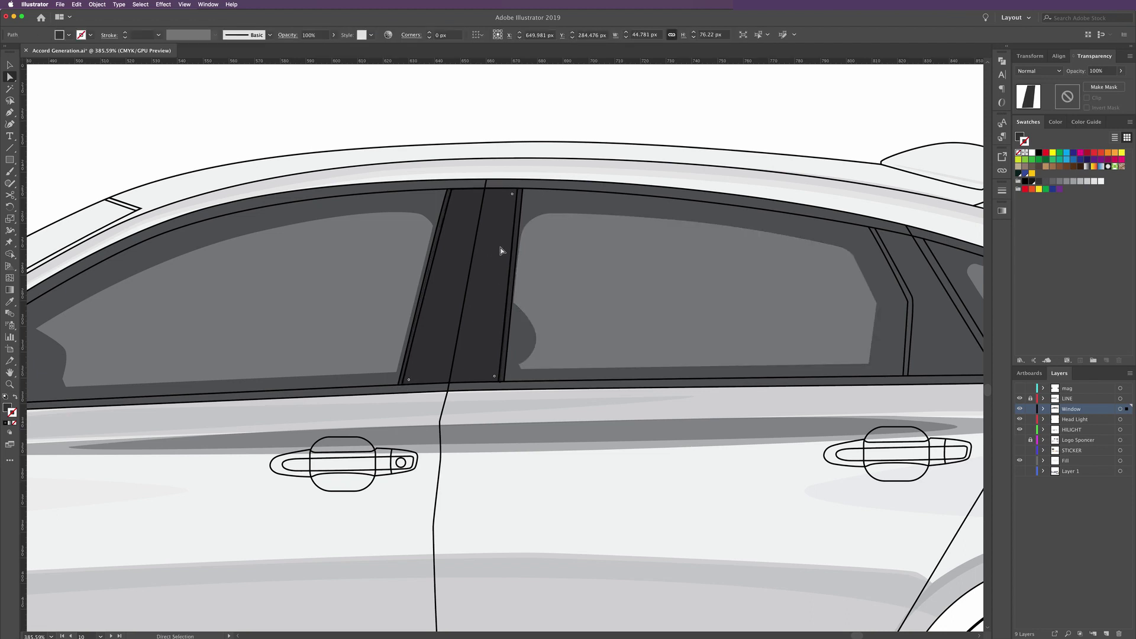
pyautogui.press('v')
pyautogui.click(145, 114)
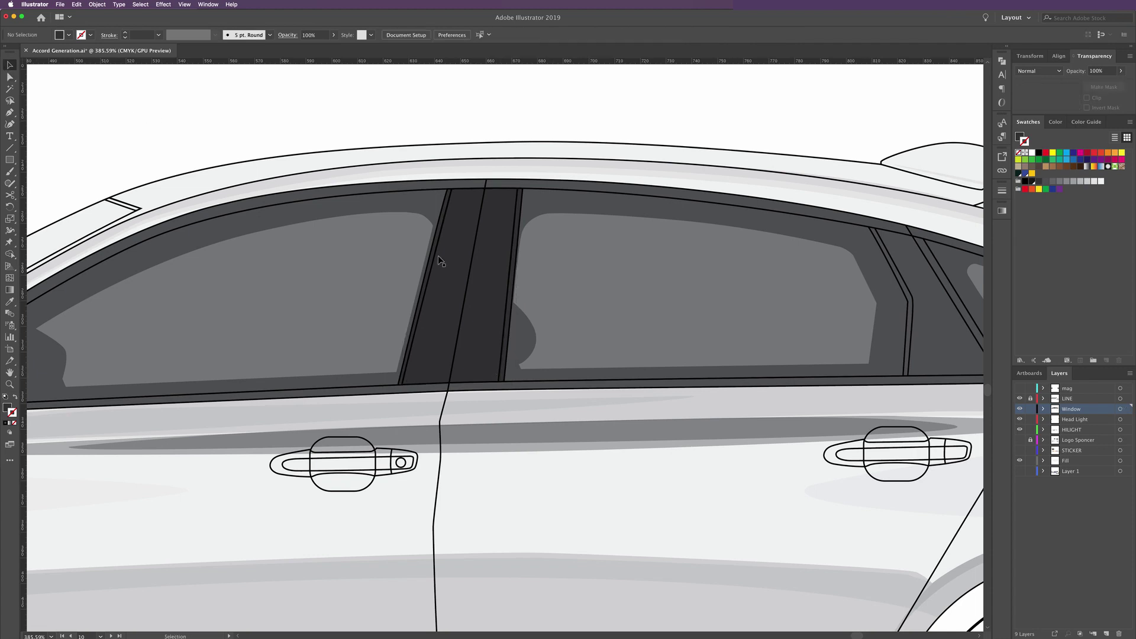
pyautogui.moveTo(439, 254); pyautogui.dragTo(421, 244)
# Undo the accidental move, then give the B-pillar Multiply blending and a dark grey fill
pyautogui.press('super+z')
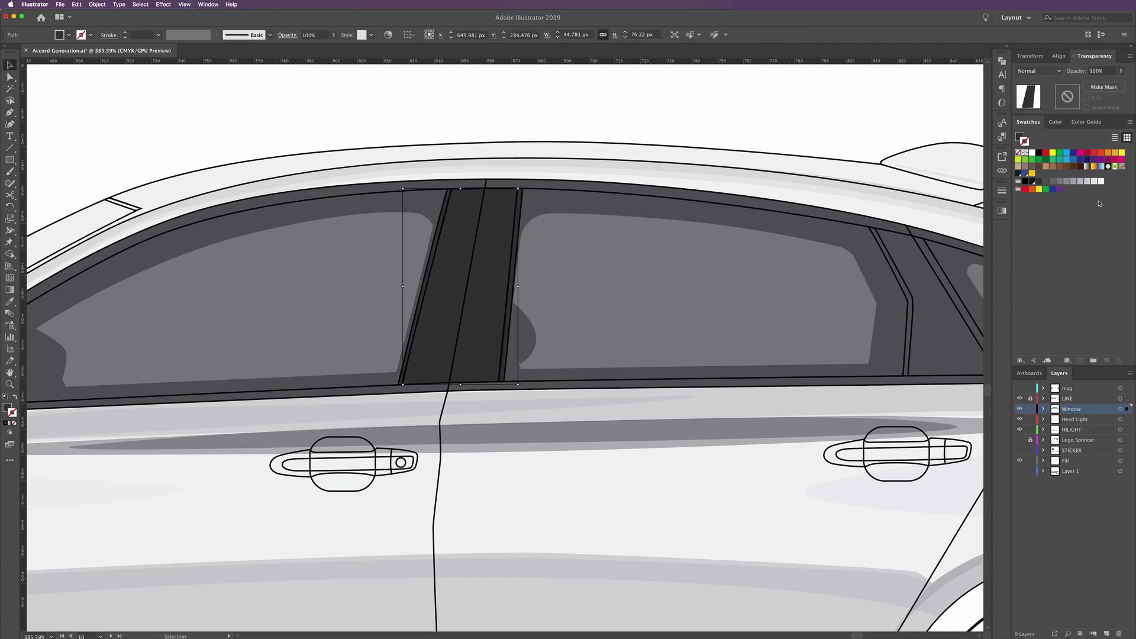
pyautogui.click(1020, 135)
pyautogui.click(1039, 71)
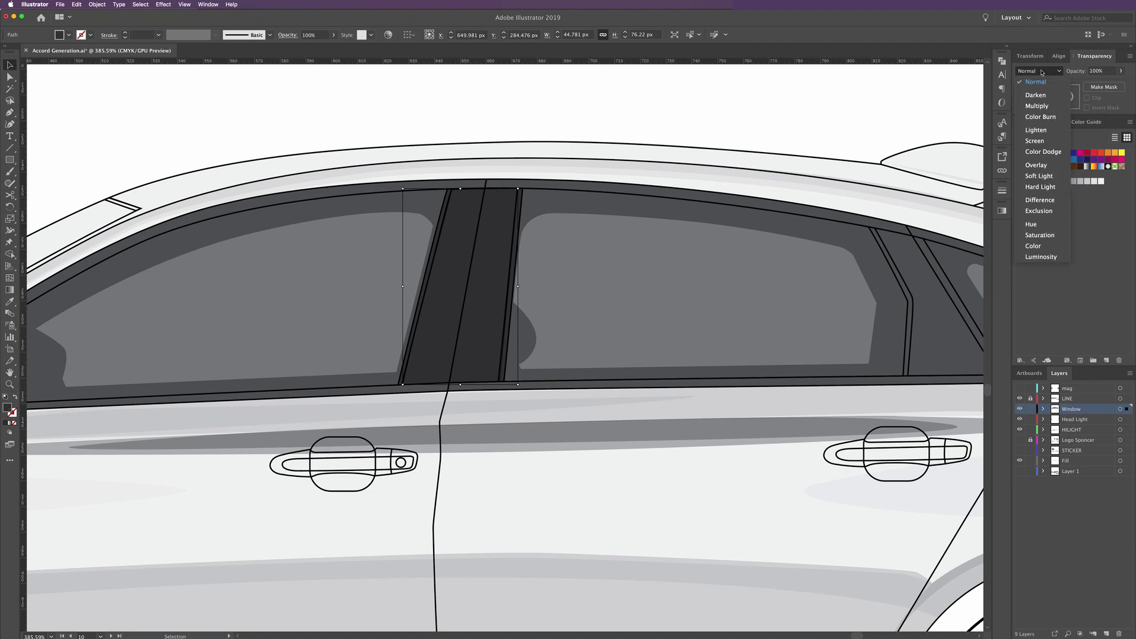
pyautogui.click(1039, 106)
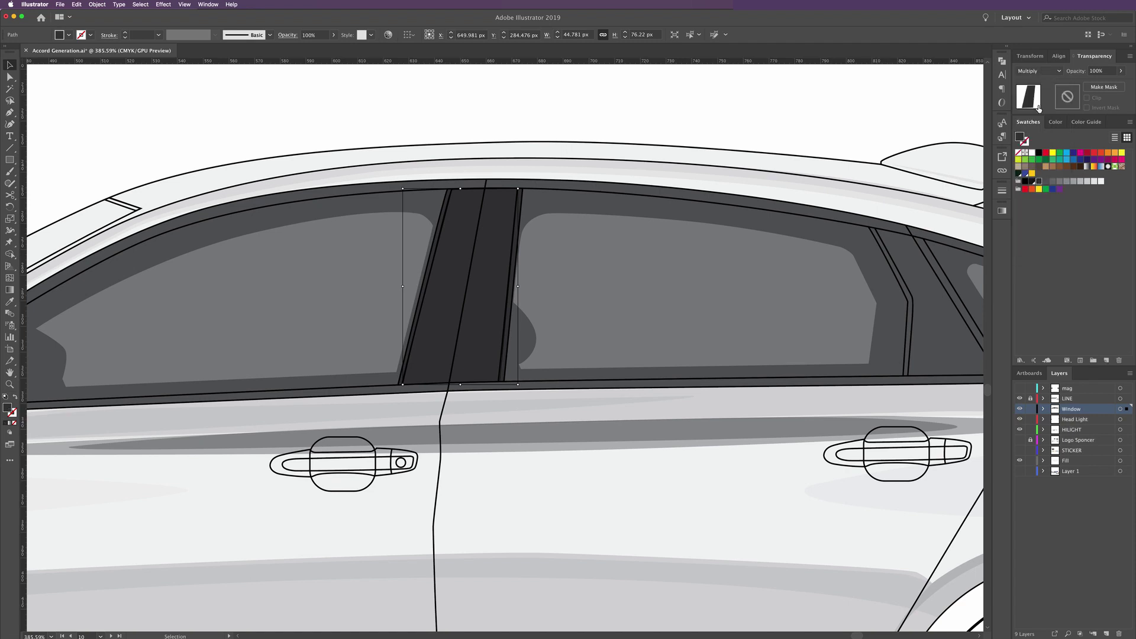
pyautogui.click(1069, 182)
pyautogui.click(1080, 181)
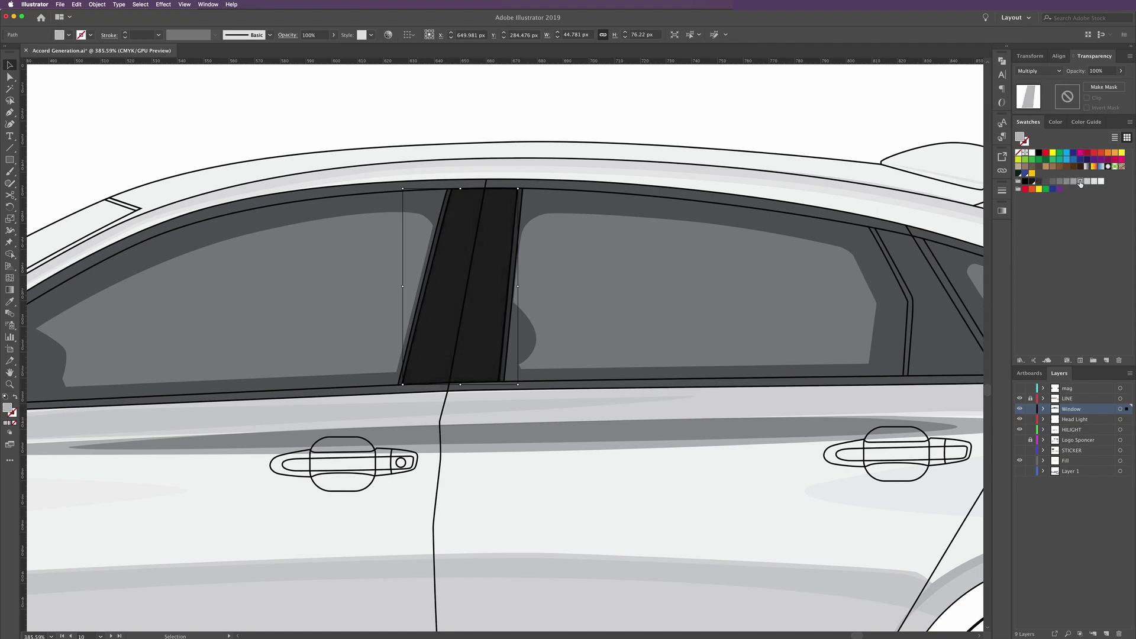
pyautogui.click(817, 148)
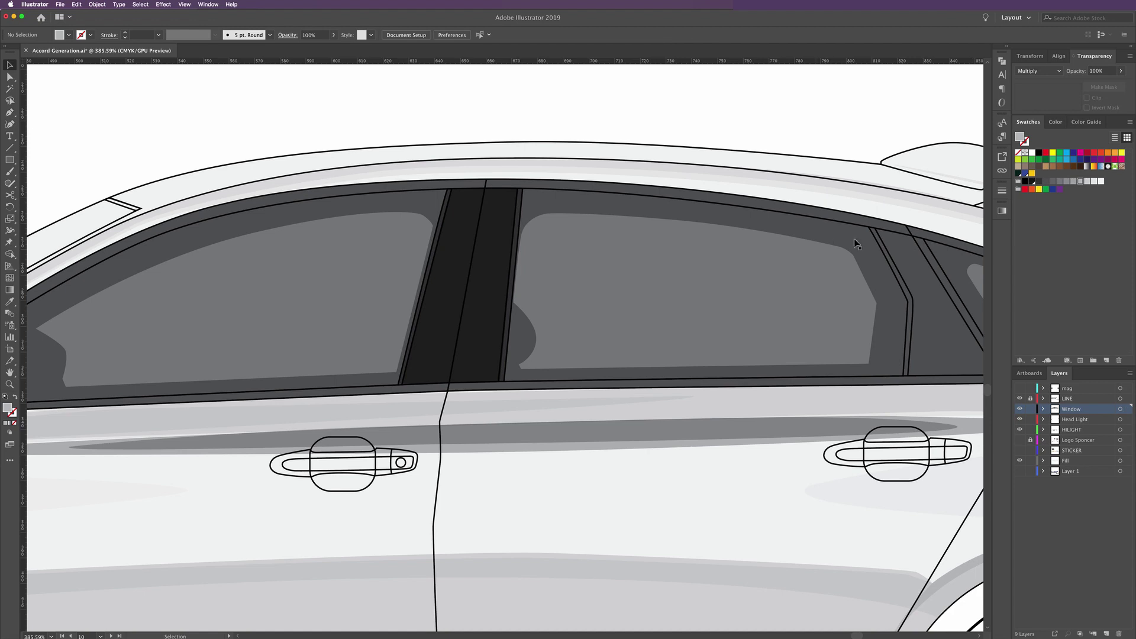
# Move the rear door window pillar paths and diagonal door line onto LINE, relocking it
pyautogui.moveTo(658, 245); pyautogui.dragTo(457, 238)
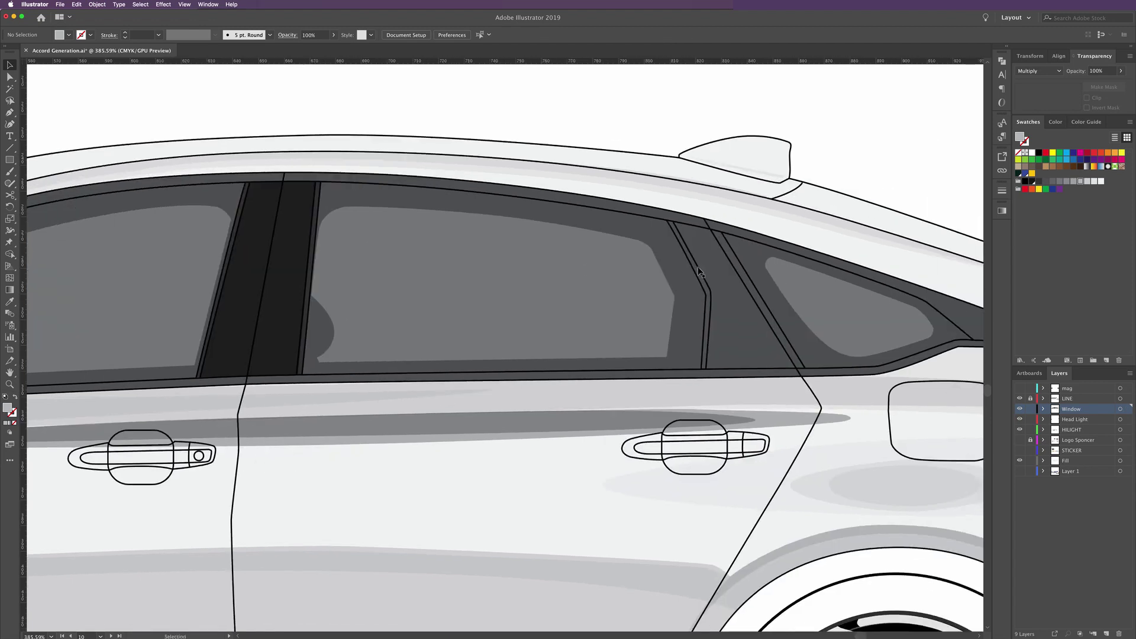
pyautogui.click(697, 273)
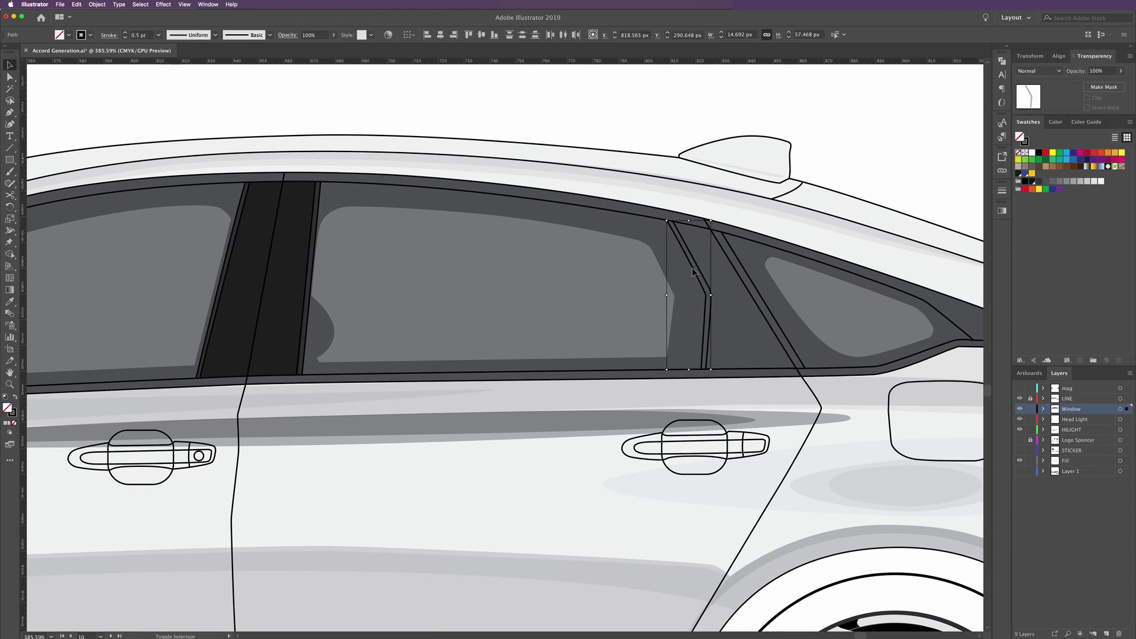
pyautogui.keyDown('shift'); pyautogui.click(747, 274); pyautogui.keyUp('shift')
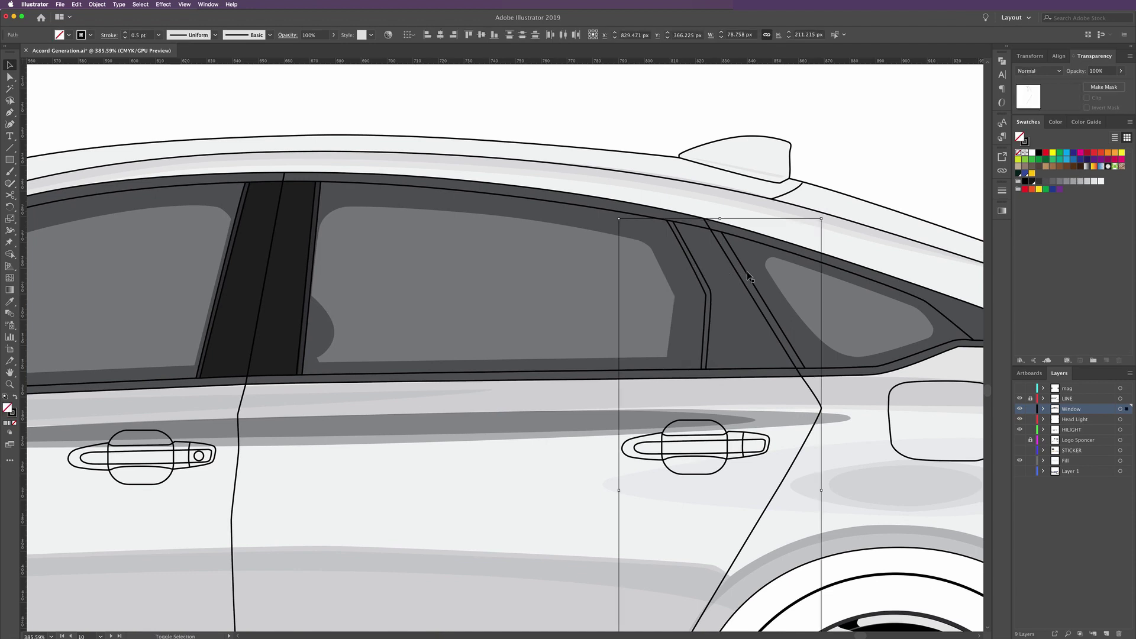
pyautogui.keyDown('shift'); pyautogui.click(747, 275); pyautogui.keyUp('shift')
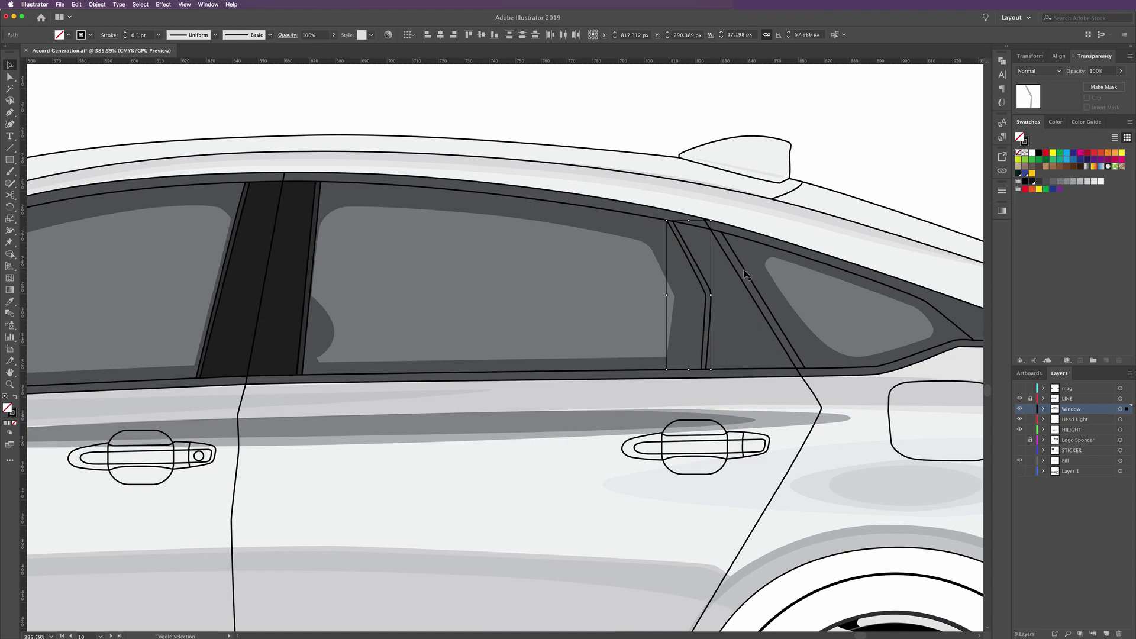
pyautogui.keyDown('shift'); pyautogui.click(745, 274); pyautogui.keyUp('shift')
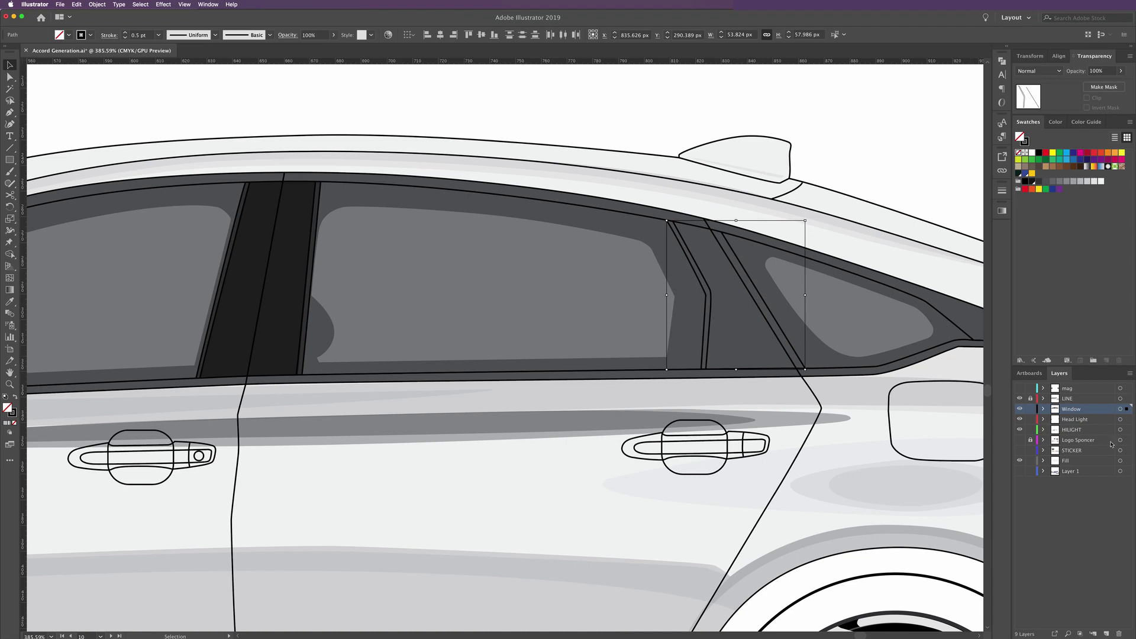
pyautogui.click(1030, 399)
pyautogui.moveTo(1127, 410); pyautogui.dragTo(1127, 399)
pyautogui.click(1030, 399)
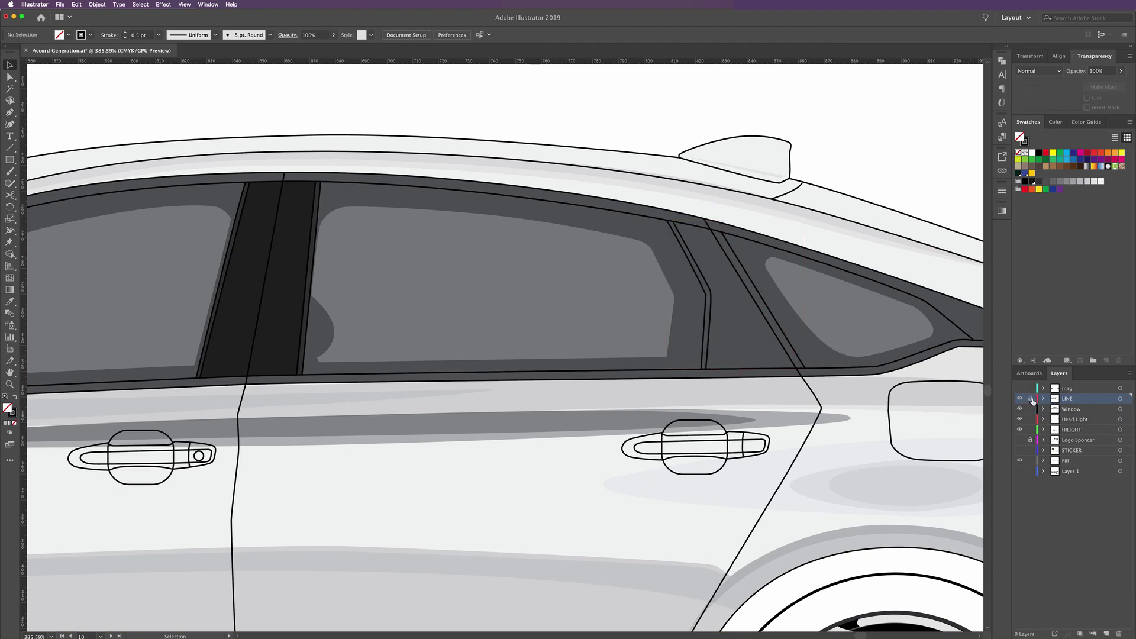
pyautogui.click(808, 389)
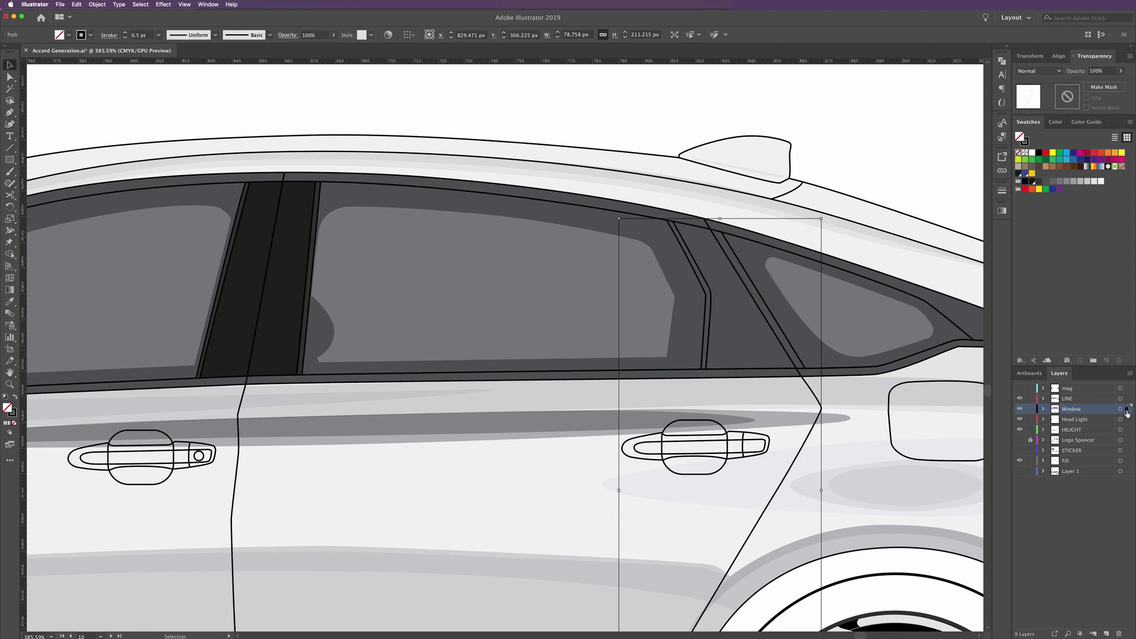
pyautogui.moveTo(1127, 412); pyautogui.dragTo(1127, 403)
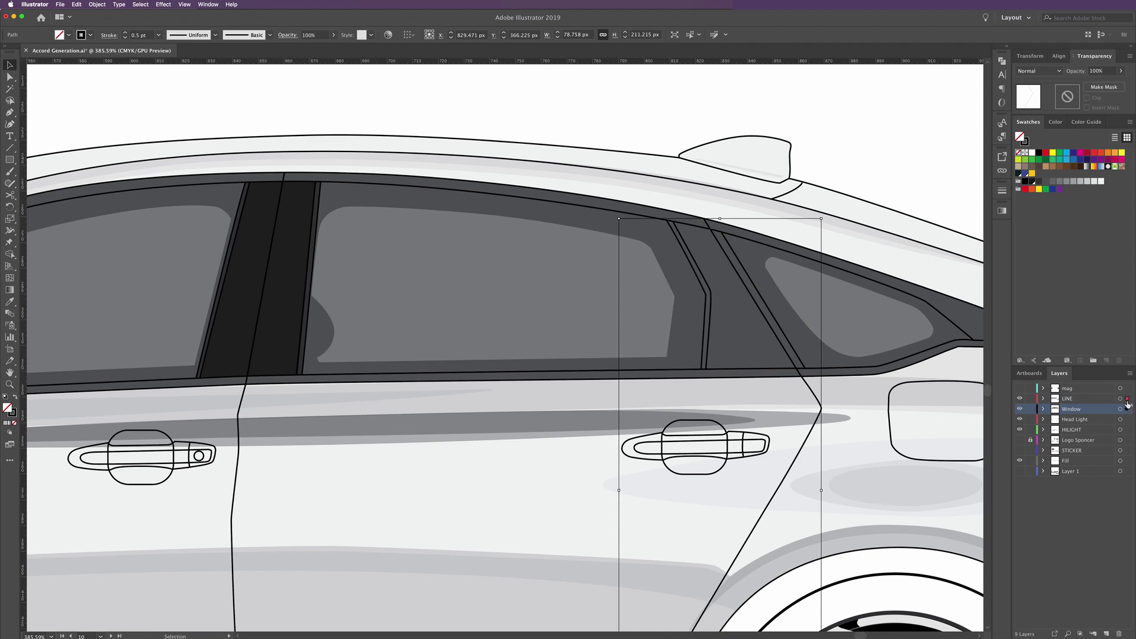
pyautogui.click(1030, 398)
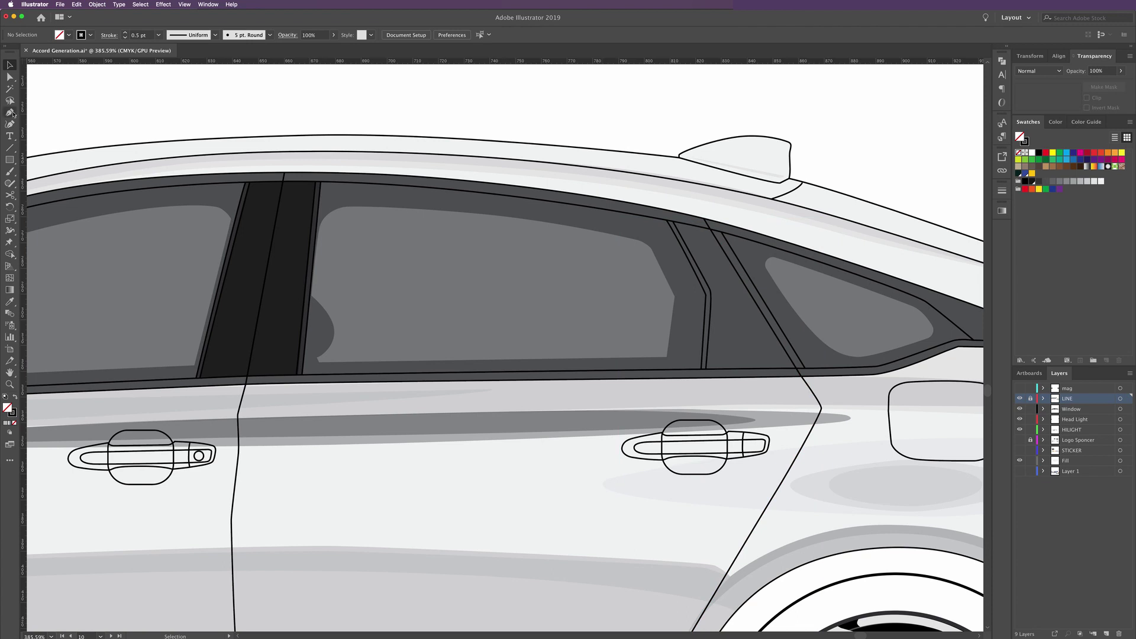
# On the Window layer, draw a new rear pillar shape between the rear door glass and quarter window
pyautogui.click(10, 113)
pyautogui.press('space')
pyautogui.moveTo(732, 345); pyautogui.dragTo(718, 375)
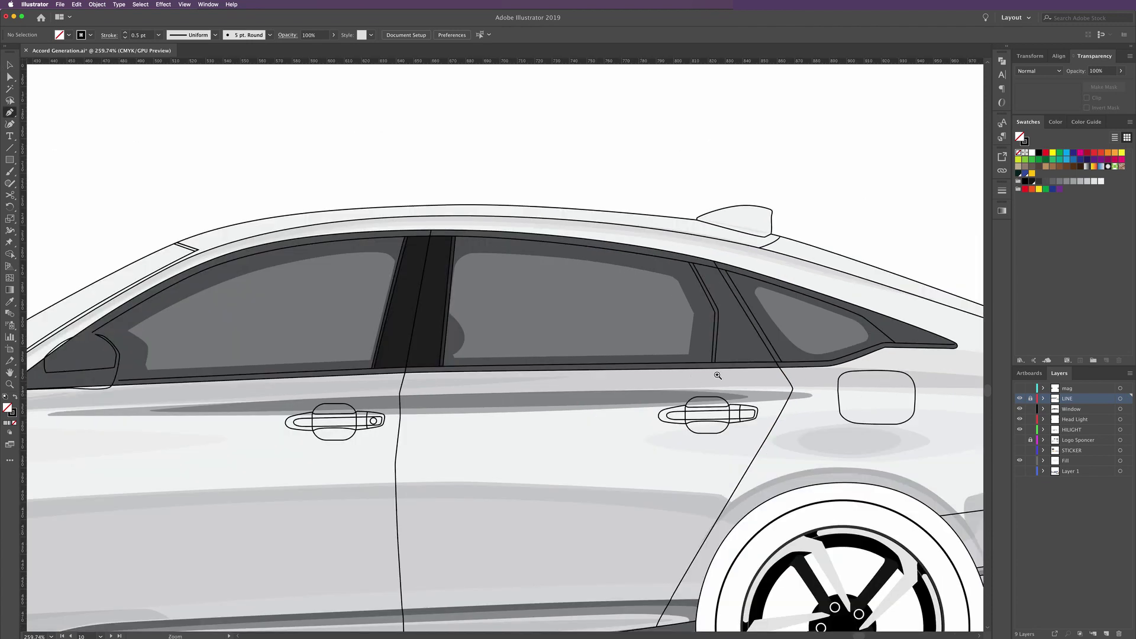
pyautogui.scroll(5, 718, 375)
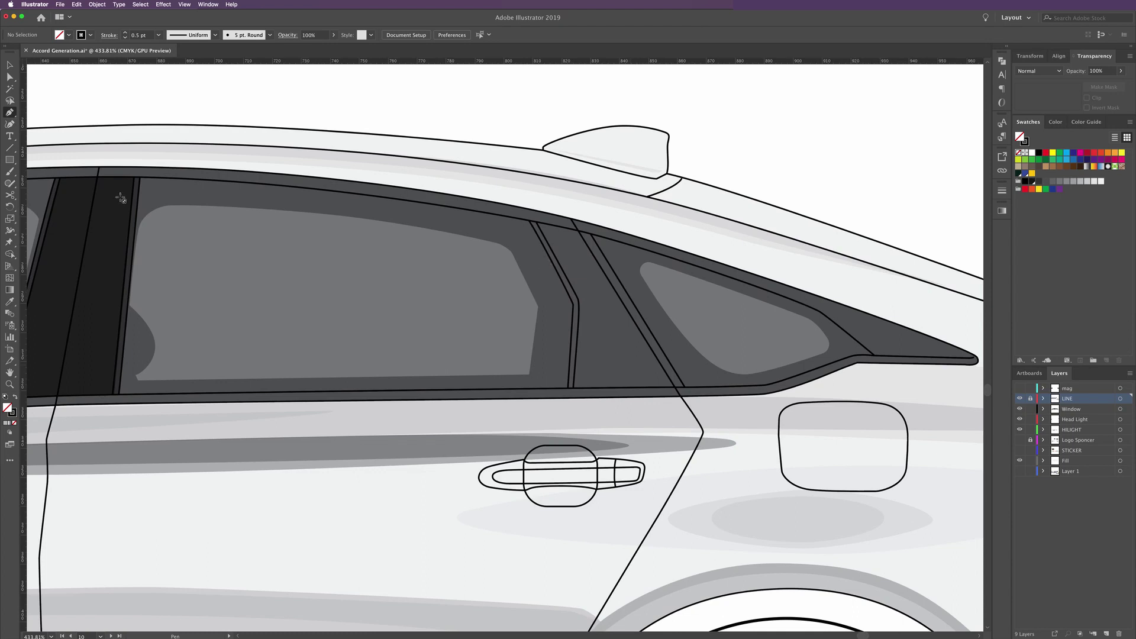
pyautogui.click(1094, 409)
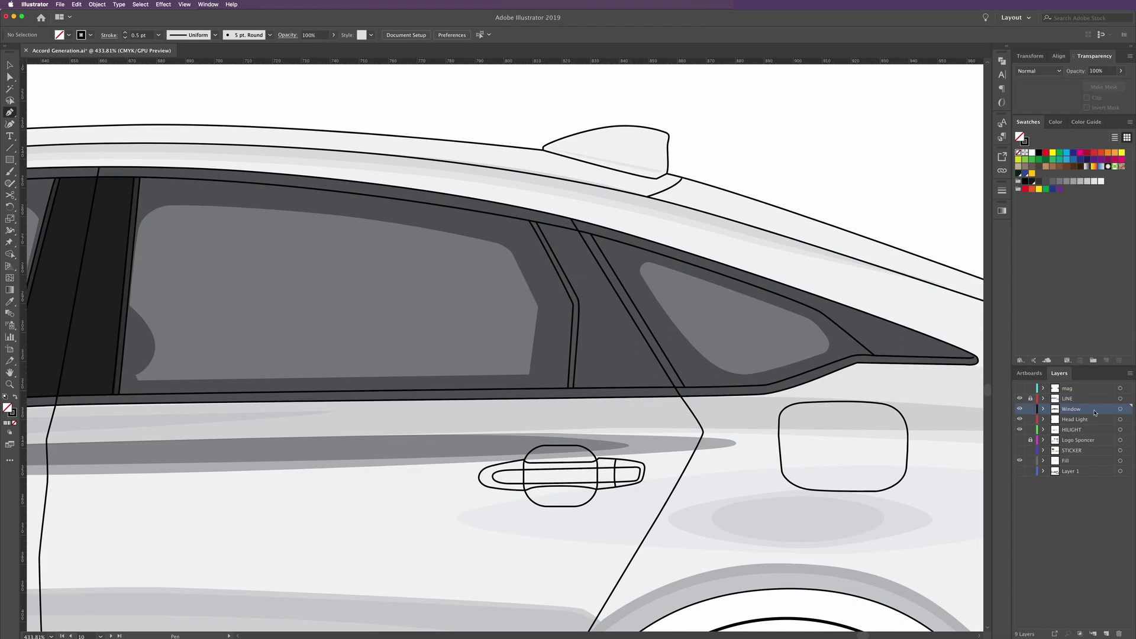
pyautogui.click(529, 222)
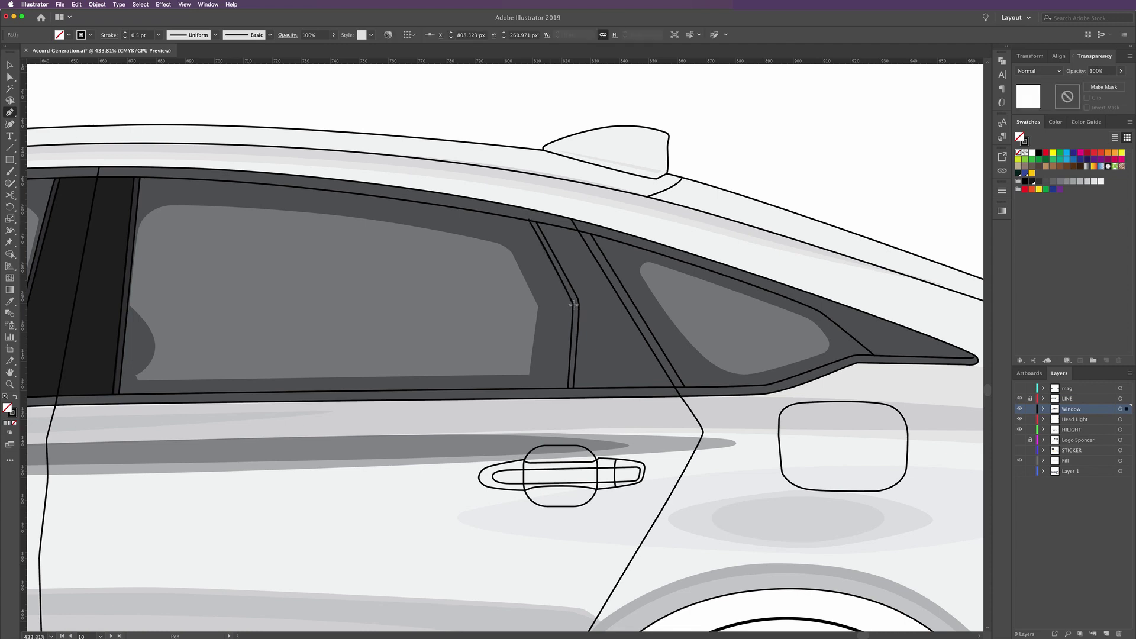
pyautogui.click(573, 304)
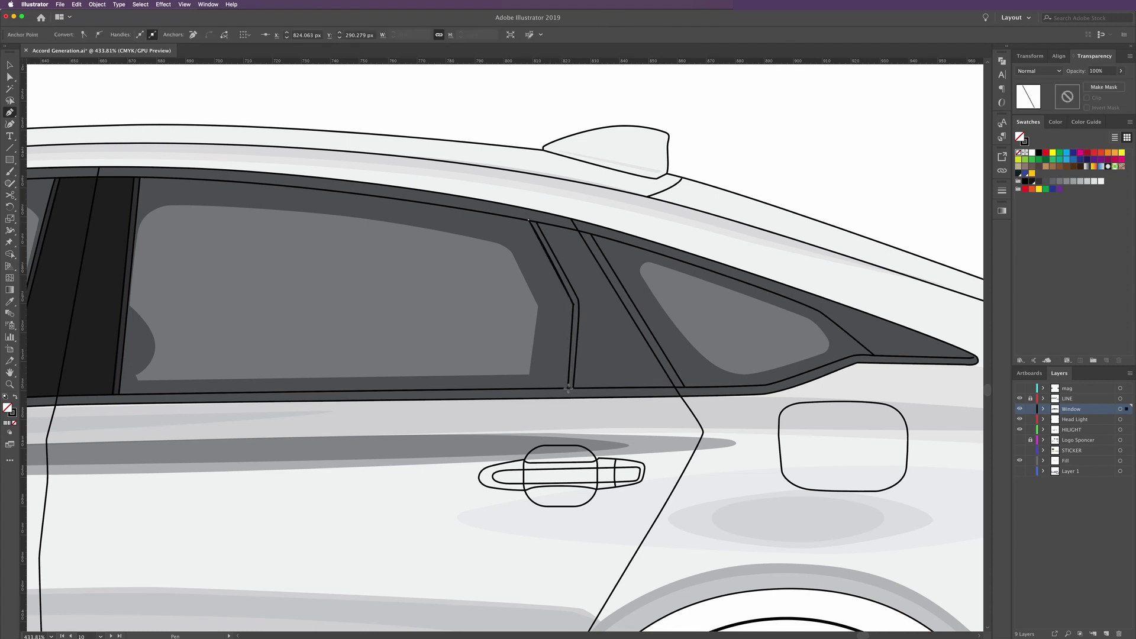
pyautogui.click(568, 387)
pyautogui.click(674, 388)
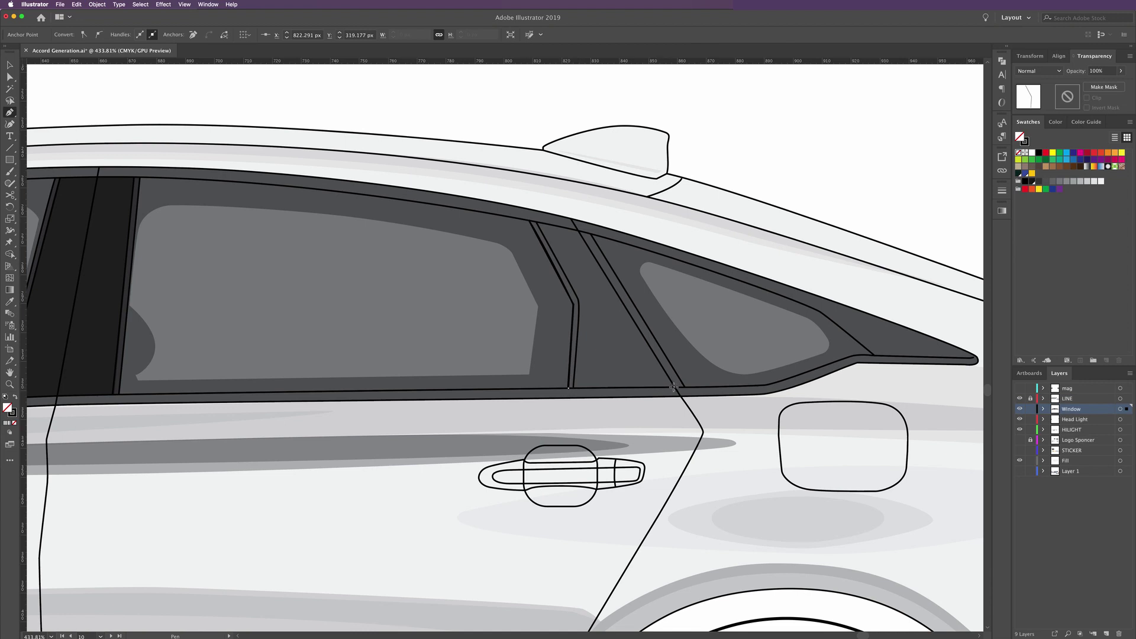
pyautogui.click(578, 229)
pyautogui.click(531, 222)
# Eyedropper the dark pillar colour onto the new pillar shape and reselect it
pyautogui.click(10, 301)
pyautogui.click(128, 287)
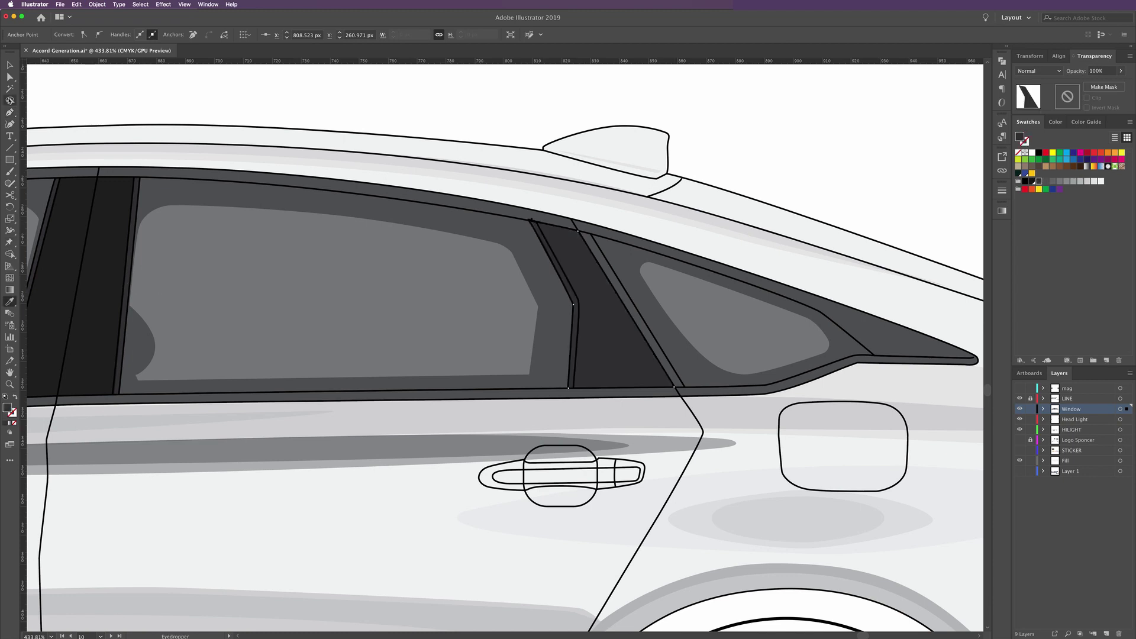
pyautogui.click(9, 65)
pyautogui.click(83, 89)
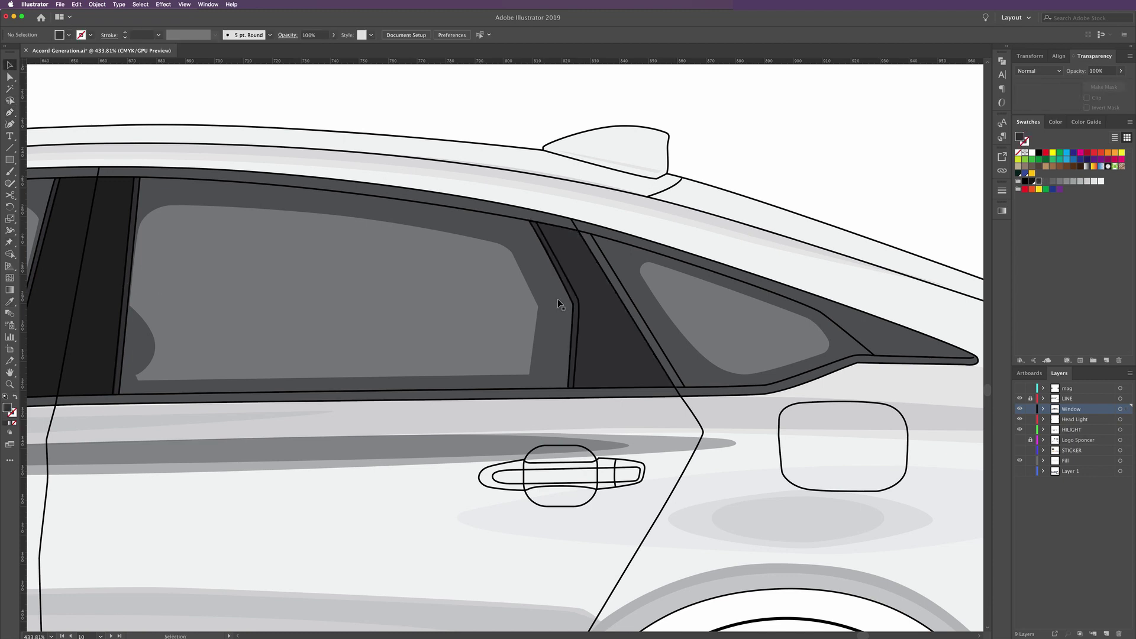
pyautogui.click(591, 307)
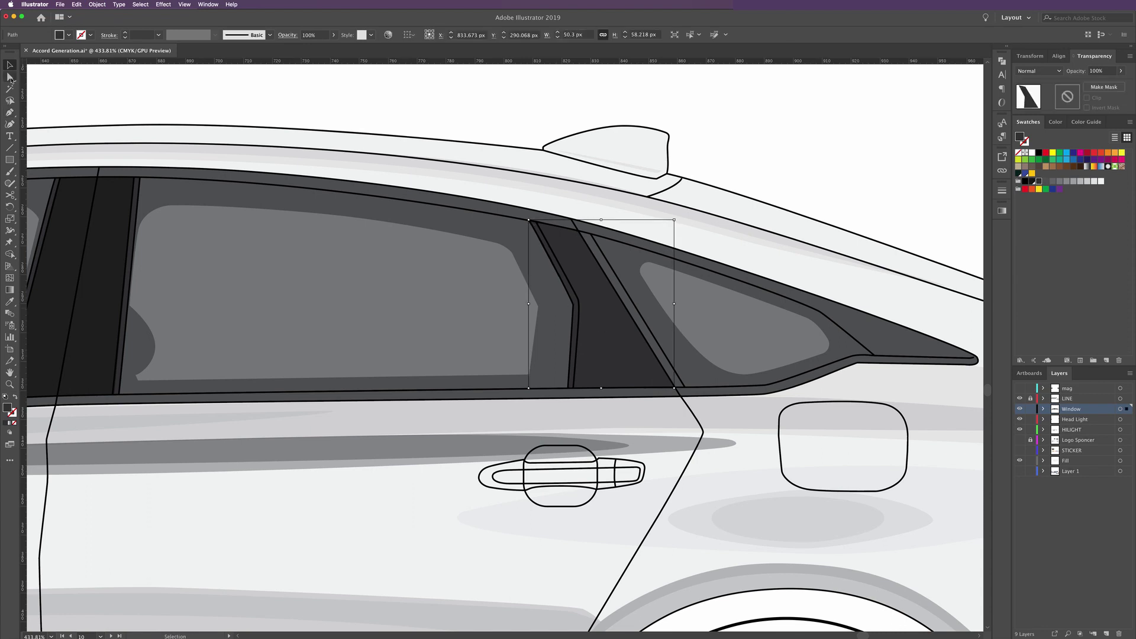
# Nudge the rear pillar's top-left and bottom corner anchors so it sits flush on the sill
pyautogui.click(10, 78)
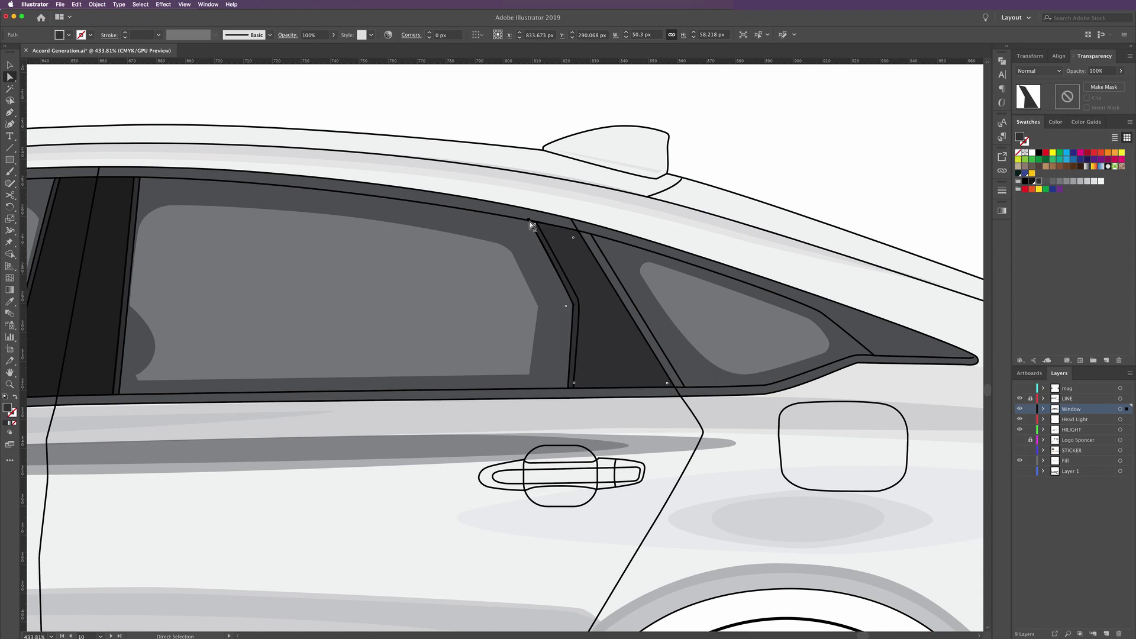
pyautogui.moveTo(530, 222); pyautogui.dragTo(538, 223)
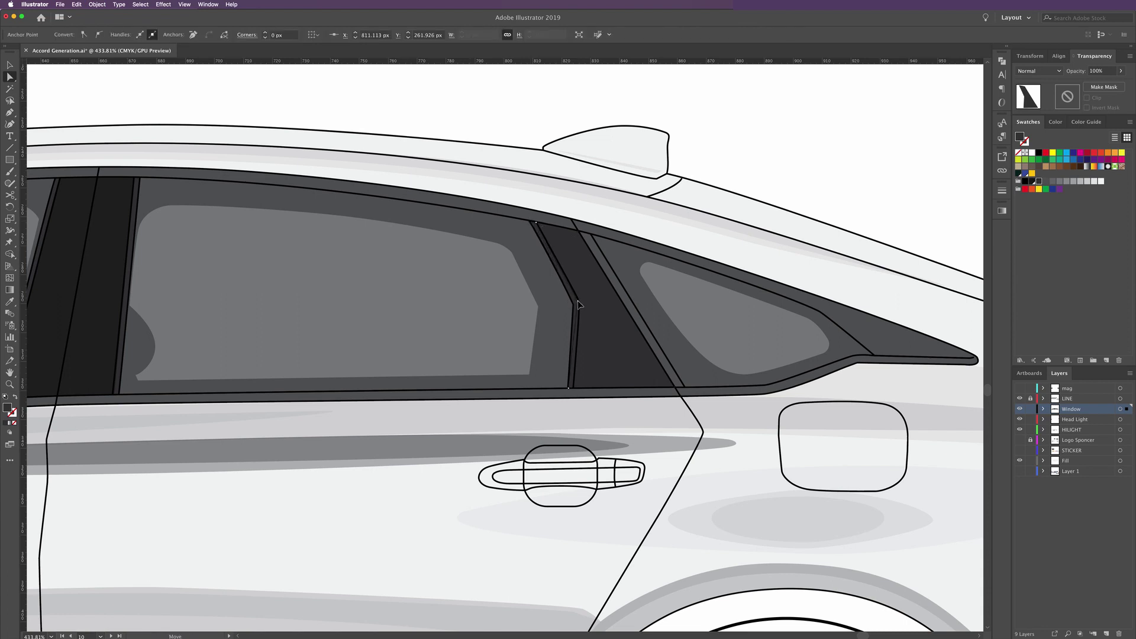
pyautogui.click(577, 300)
pyautogui.moveTo(568, 392); pyautogui.dragTo(574, 391)
# Sample the front pillar's near-black Multiply appearance onto the rear pillar, then deselect
pyautogui.click(10, 301)
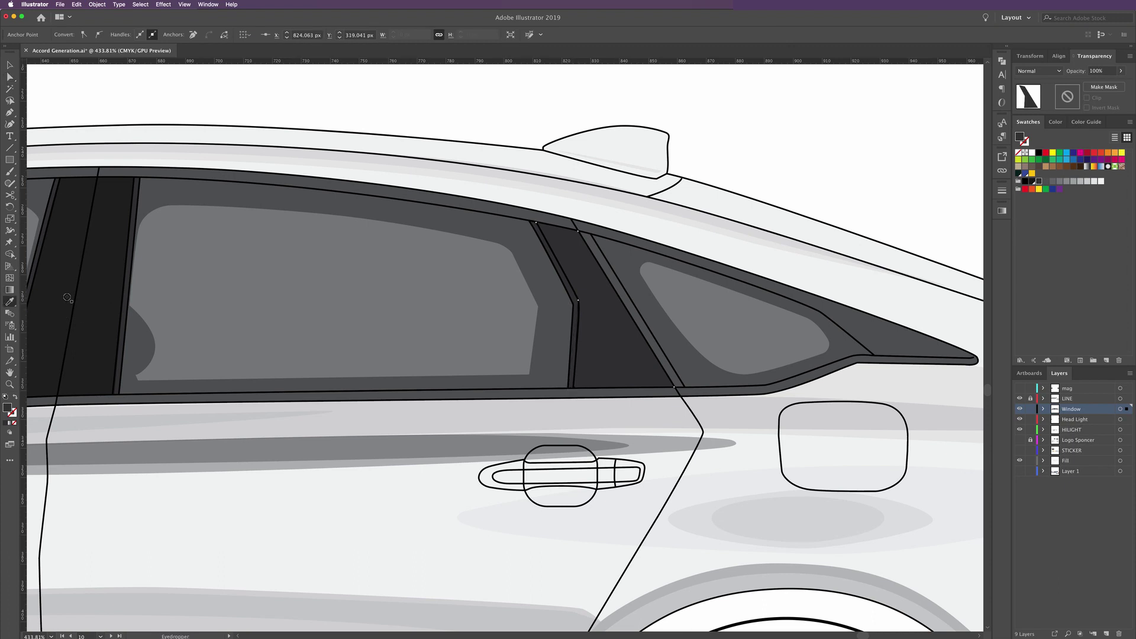
pyautogui.click(66, 298)
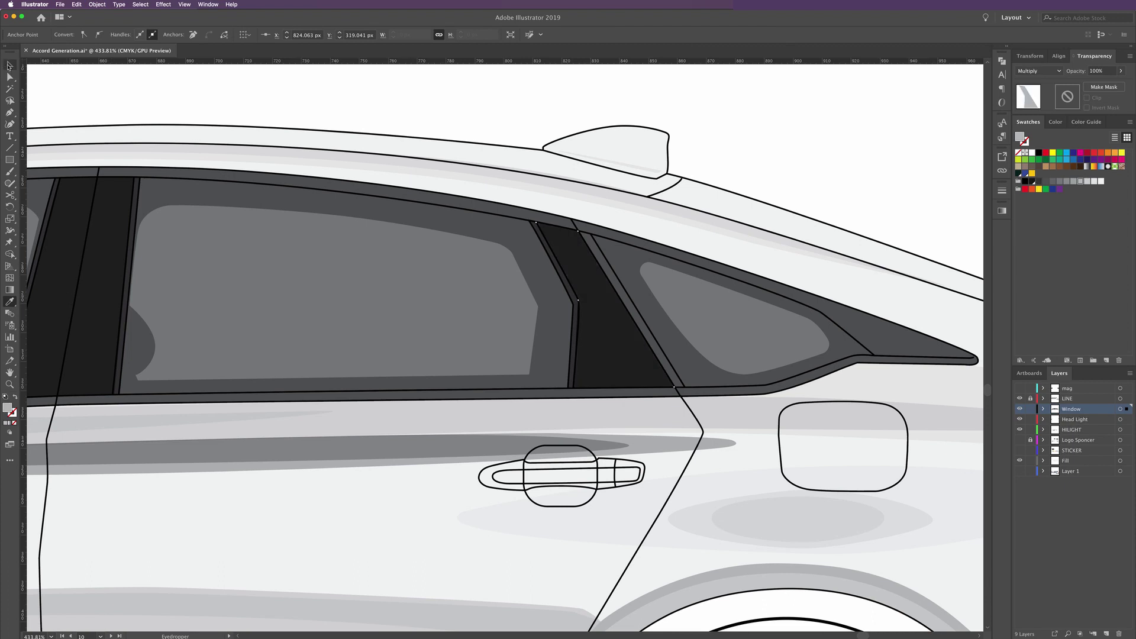
pyautogui.press('v')
pyautogui.hotkey('ctrl', 'shift', 'a')
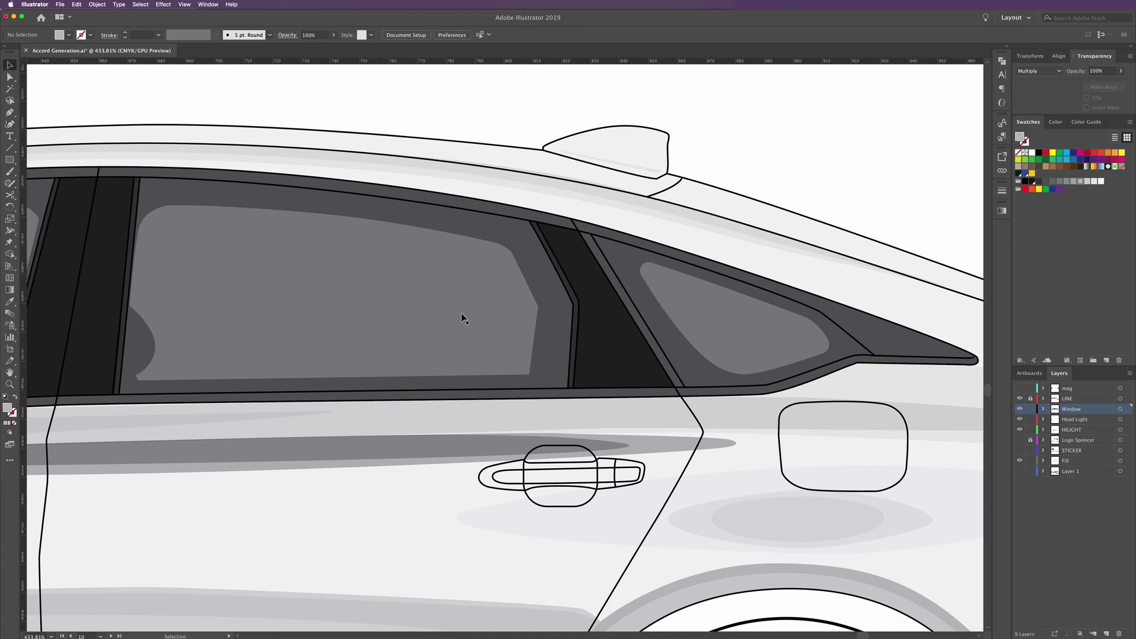
# Move the pillar edge line from LINE into the Window layer, then lock LINE
pyautogui.click(669, 365)
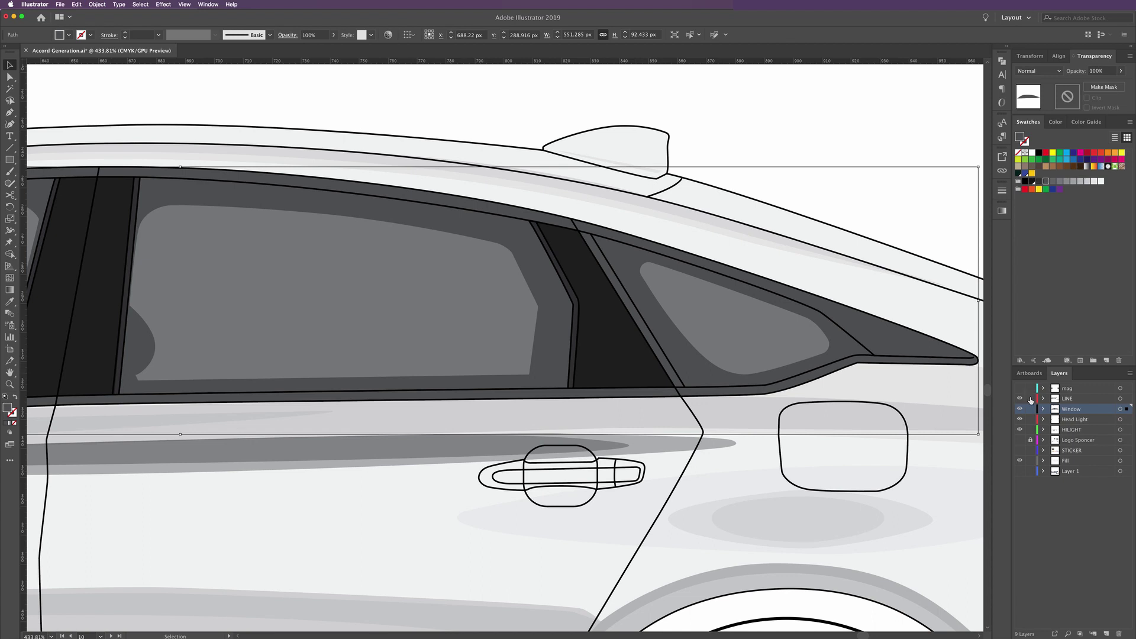
pyautogui.click(637, 311)
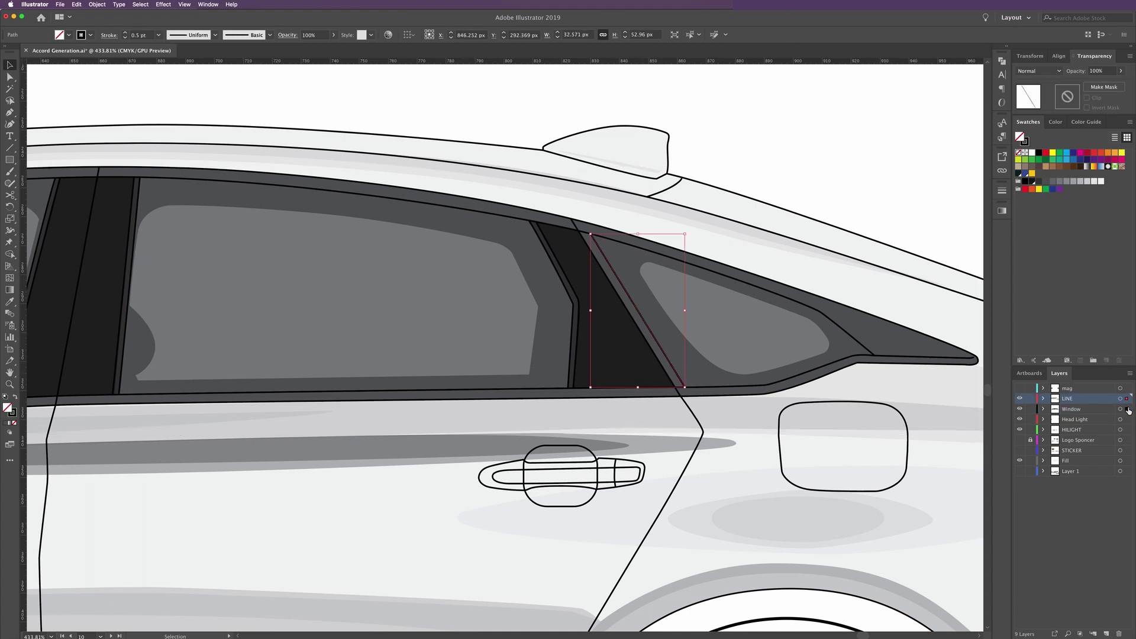
pyautogui.moveTo(1129, 399); pyautogui.dragTo(1127, 409)
pyautogui.click(1030, 399)
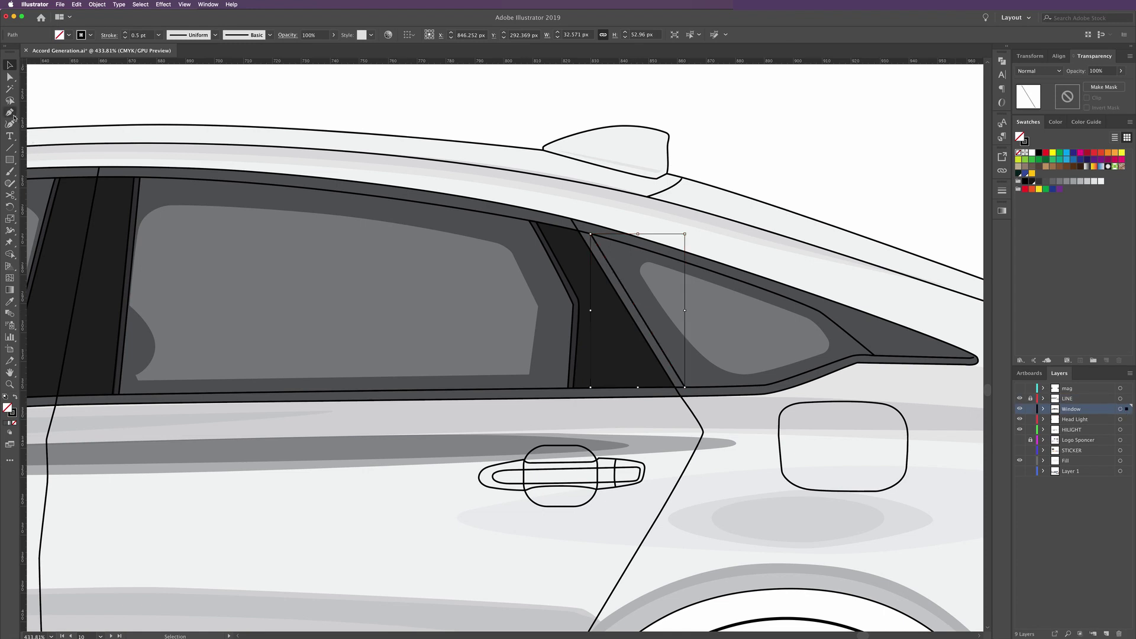
# Draw a thin strip along the quarter window's front edge and shift it right
pyautogui.click(11, 113)
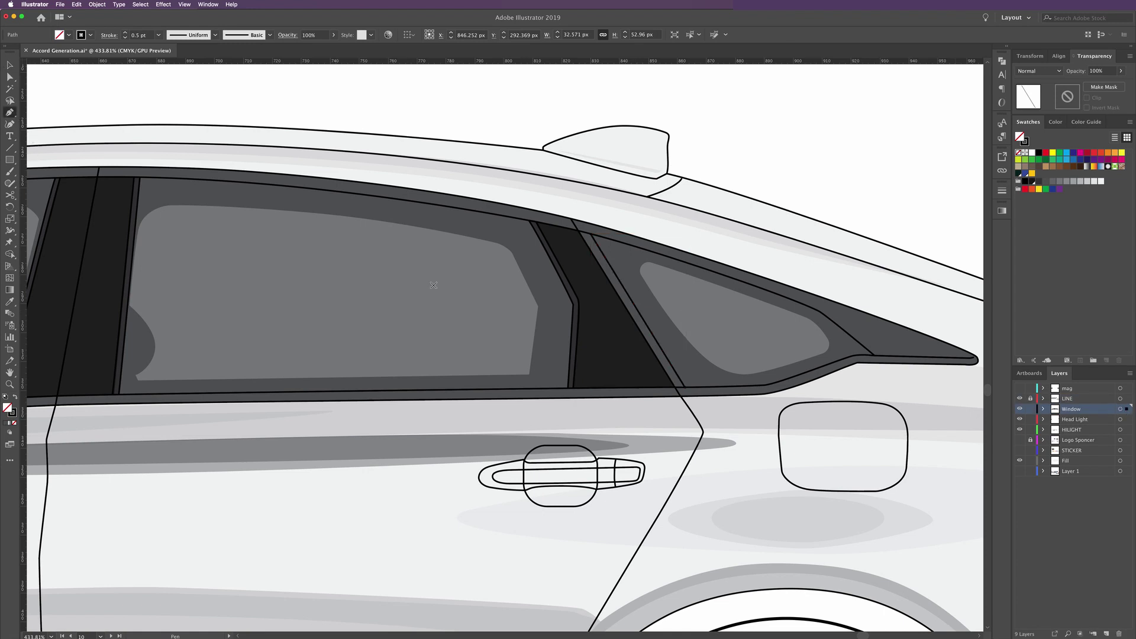
pyautogui.click(583, 236)
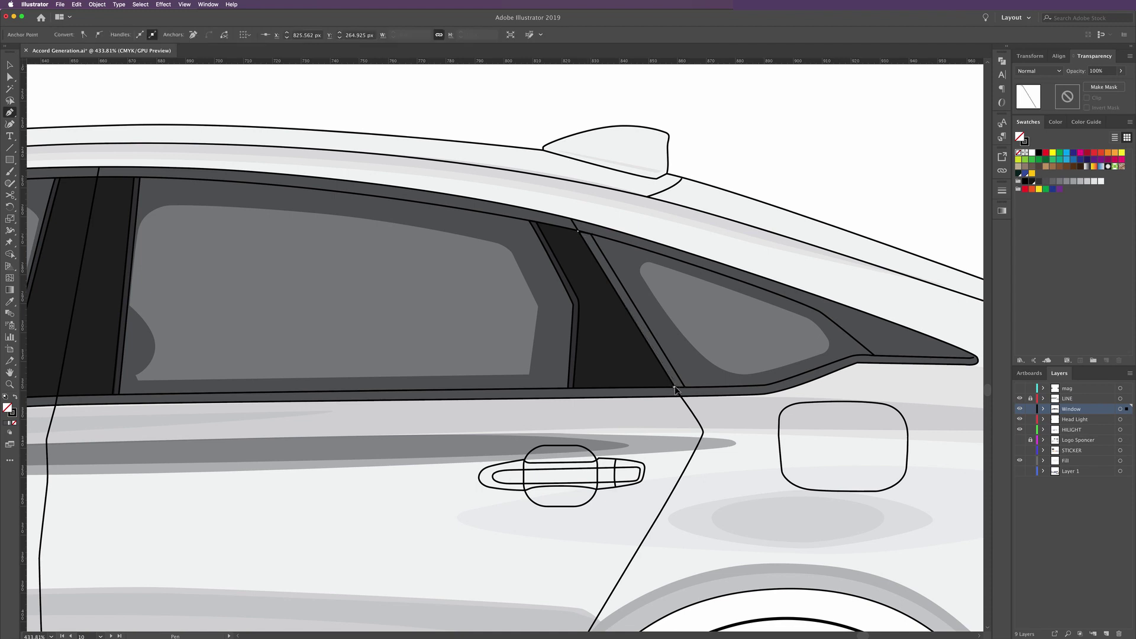
pyautogui.click(673, 386)
pyautogui.click(684, 389)
pyautogui.click(7, 64)
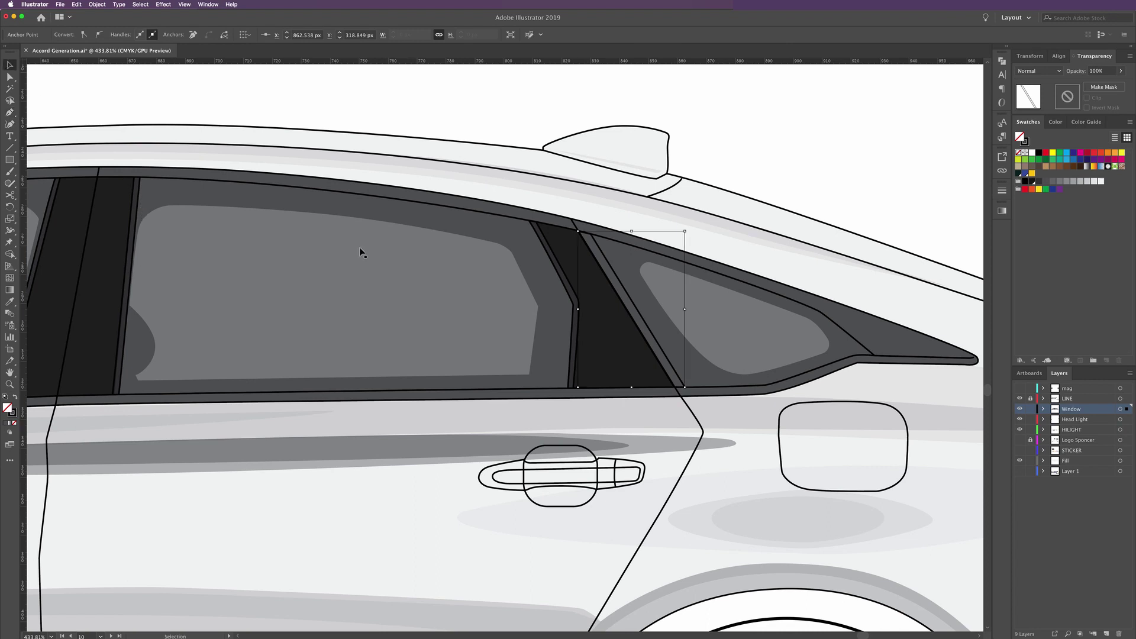
pyautogui.moveTo(643, 323); pyautogui.dragTo(1022, 141)
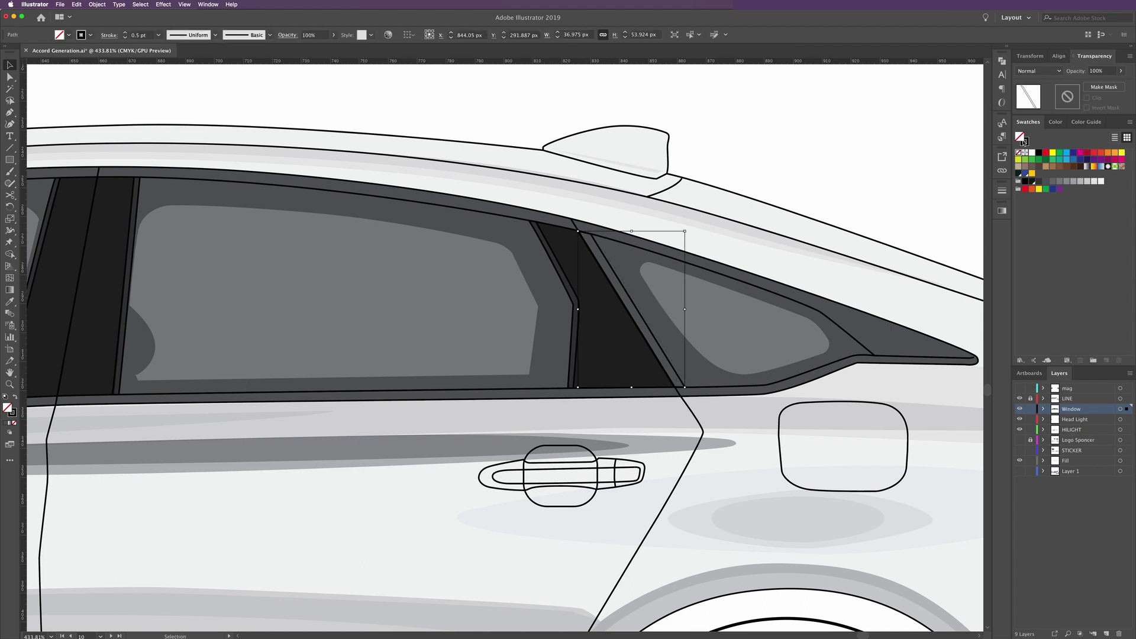
# Give the strip no stroke and a grey fill, settling on a paler grey
pyautogui.click(1066, 181)
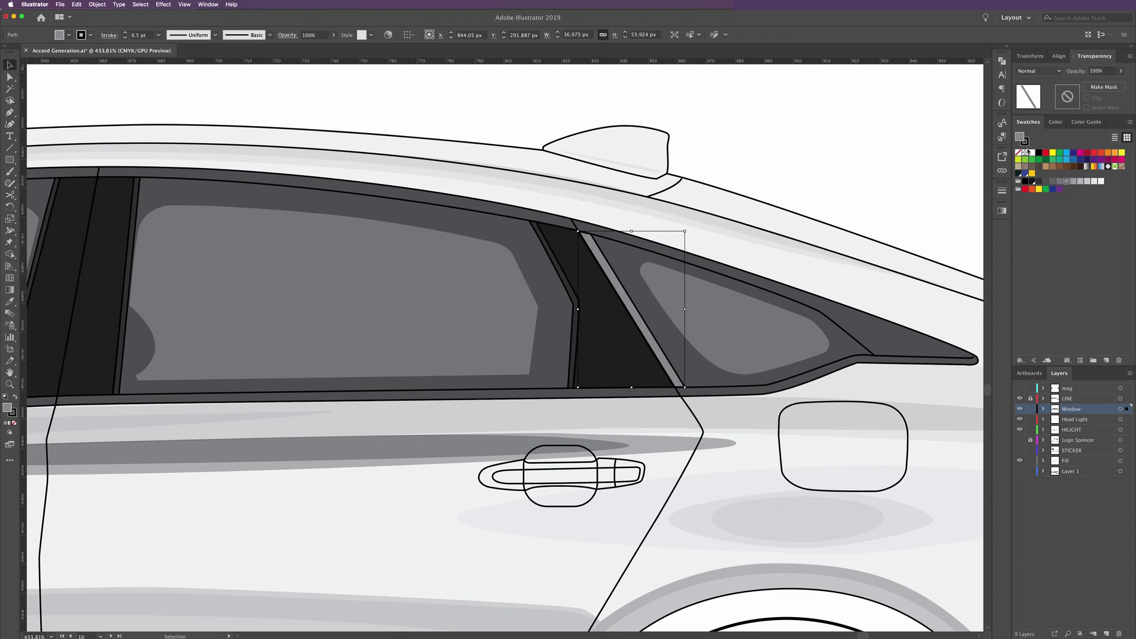
pyautogui.click(1018, 153)
pyautogui.click(1020, 138)
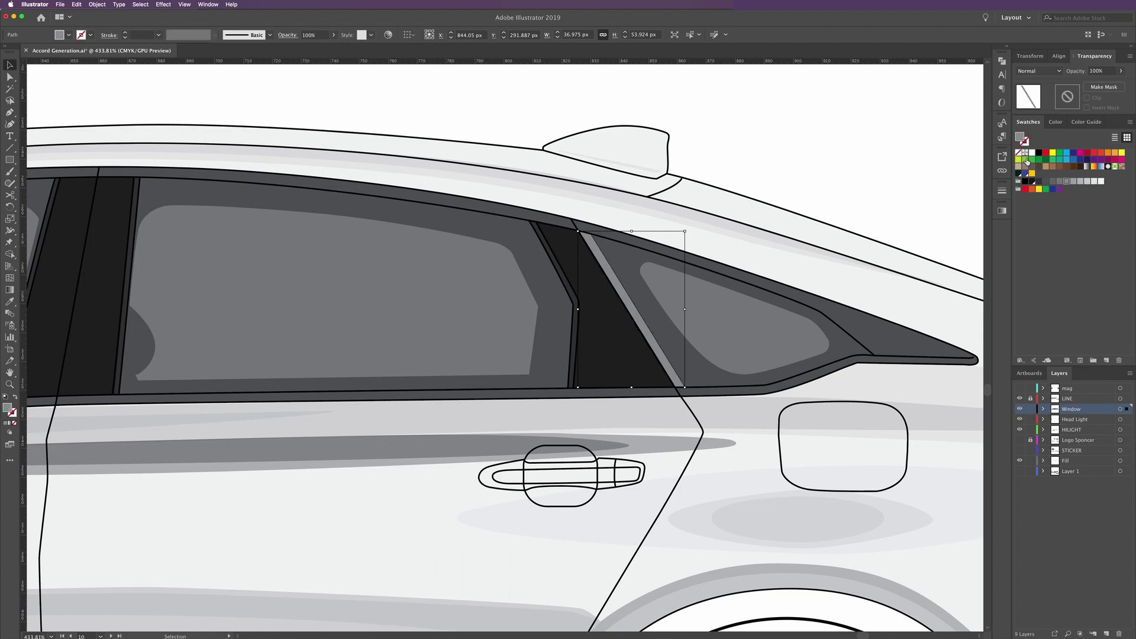
pyautogui.click(1058, 181)
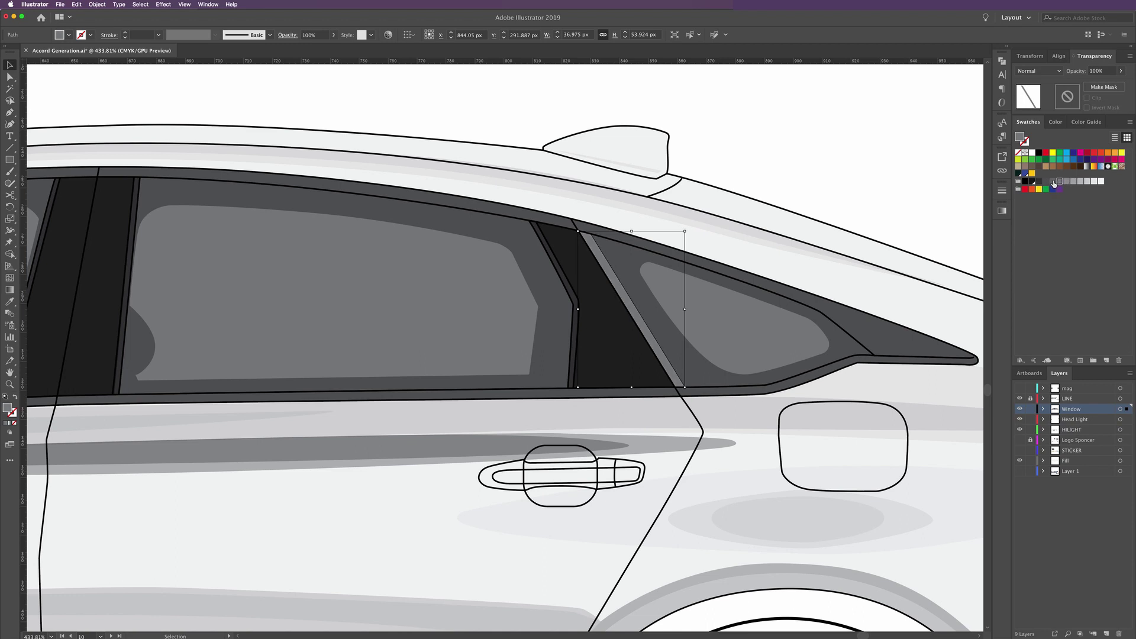
pyautogui.click(1045, 182)
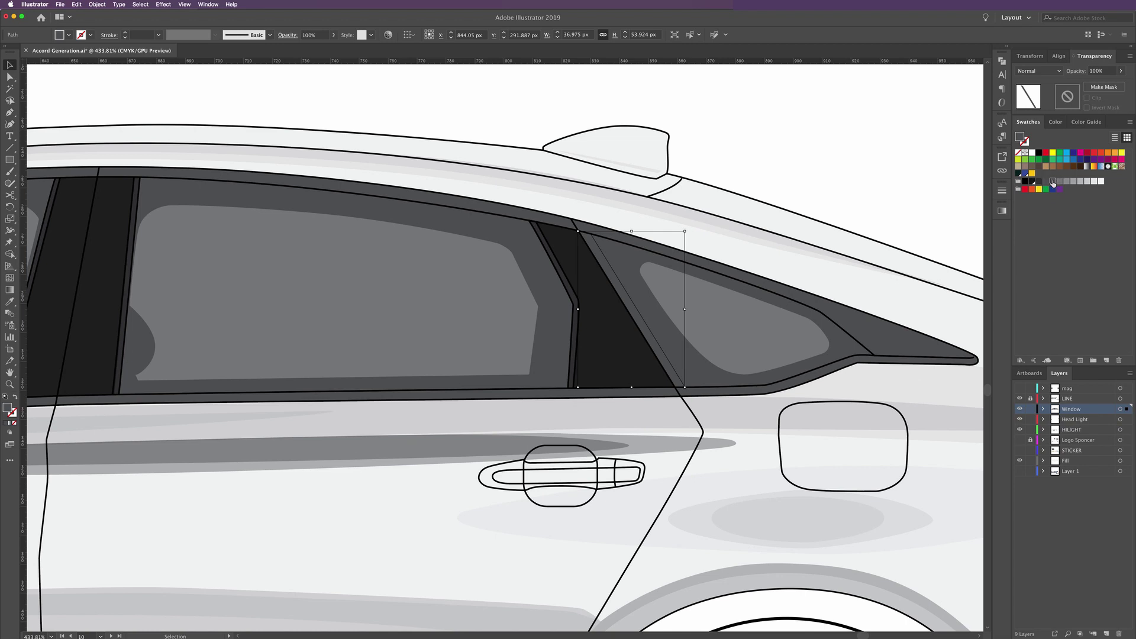
pyautogui.click(1053, 182)
pyautogui.click(881, 172)
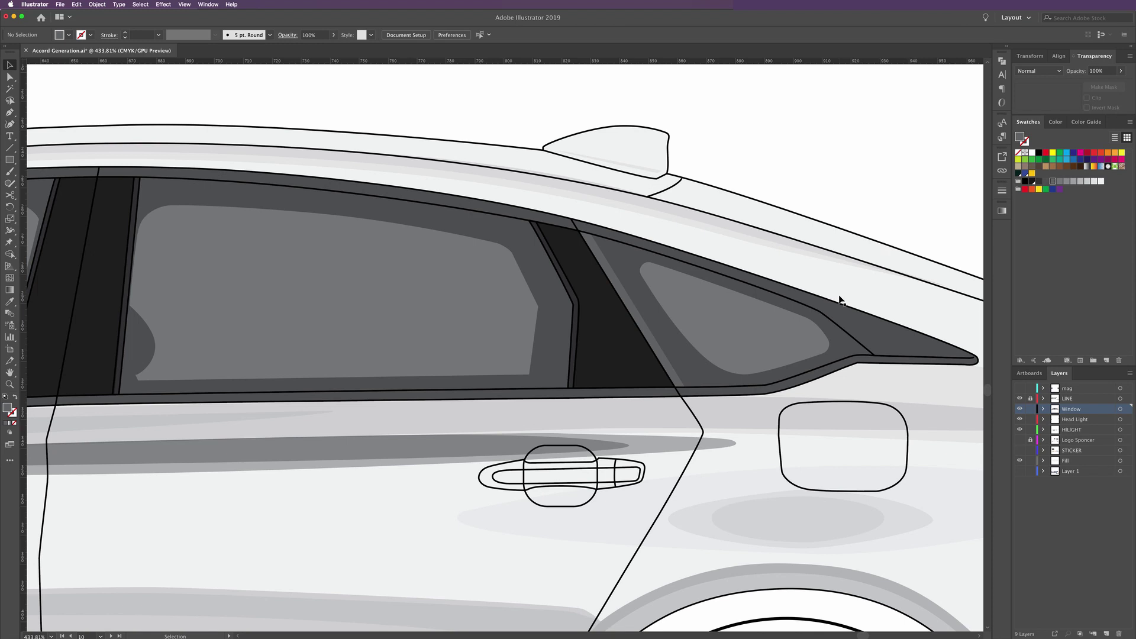
# Check the window trim, B-pillar and rear door glass paths
pyautogui.click(857, 325)
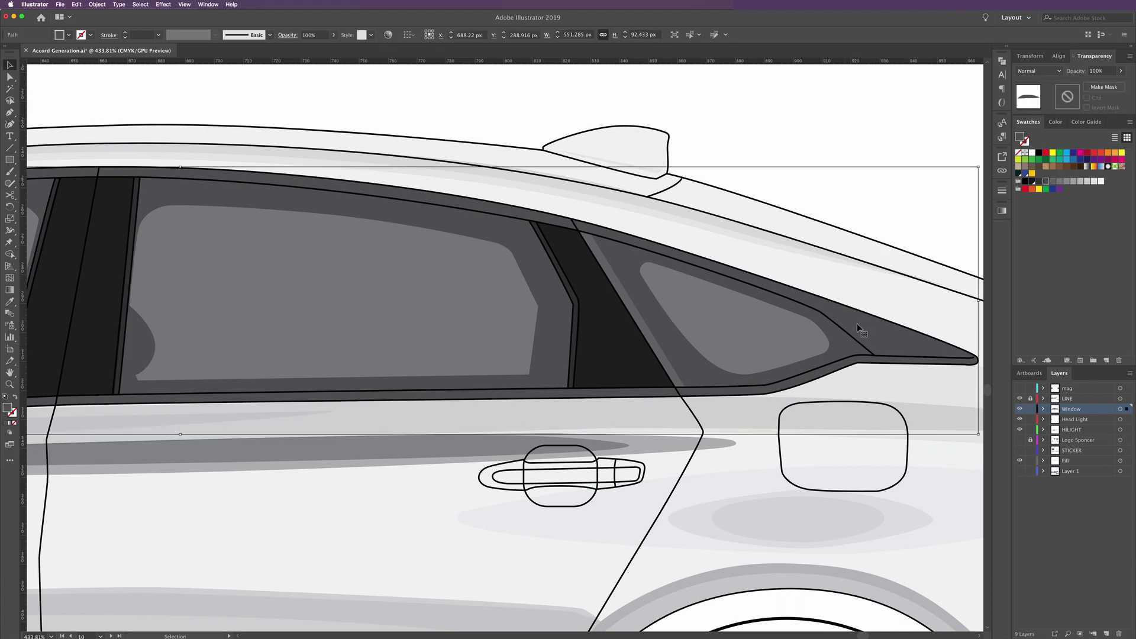
pyautogui.hscroll(-5, 370, 251)
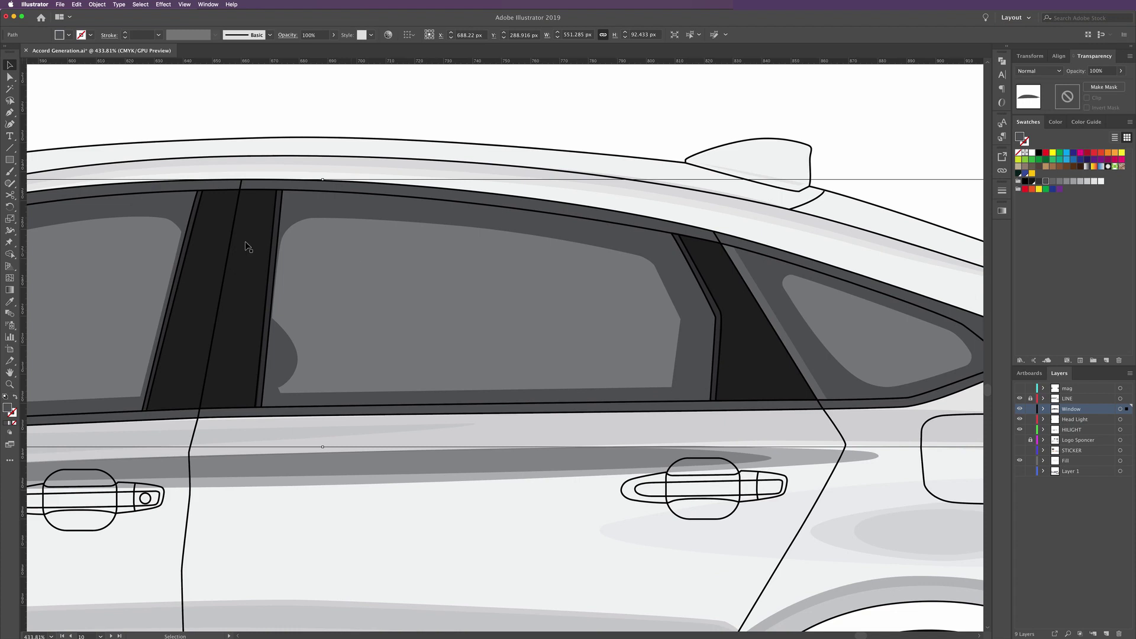
pyautogui.click(272, 239)
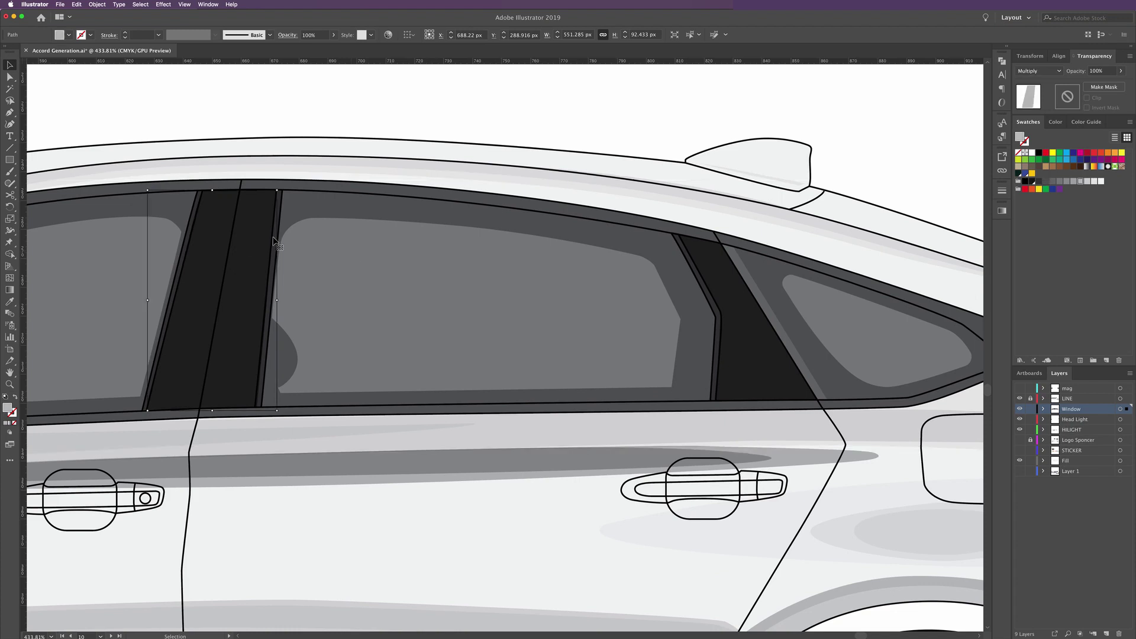
pyautogui.click(325, 253)
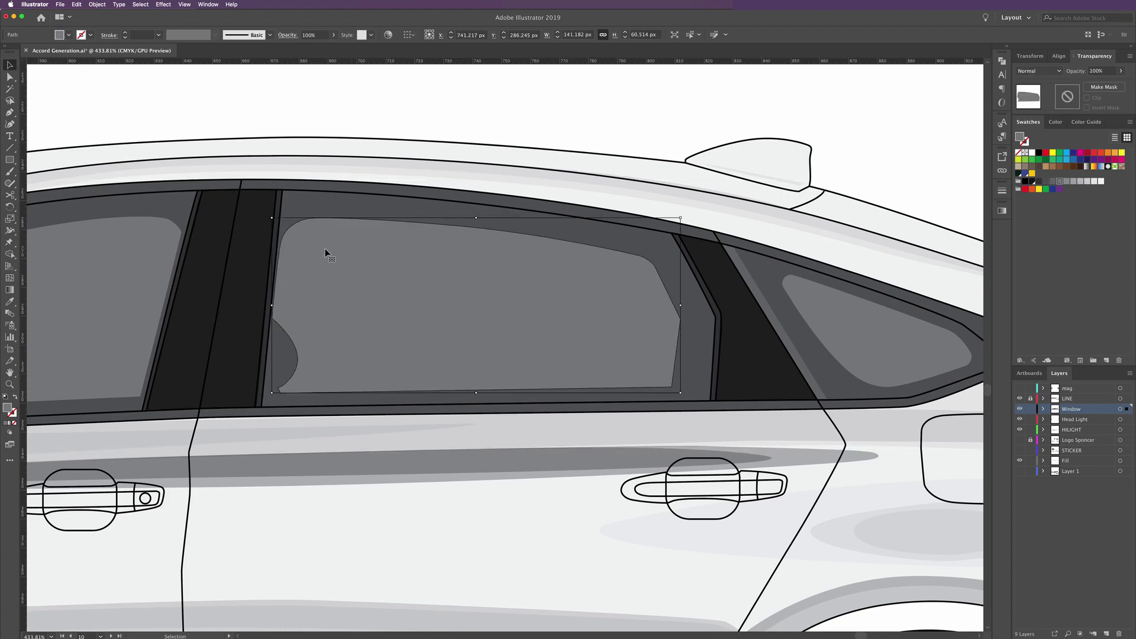
pyautogui.click(546, 130)
# Fit the whole car in view, then zoom in close on the front side mirror
pyautogui.press('super+0')
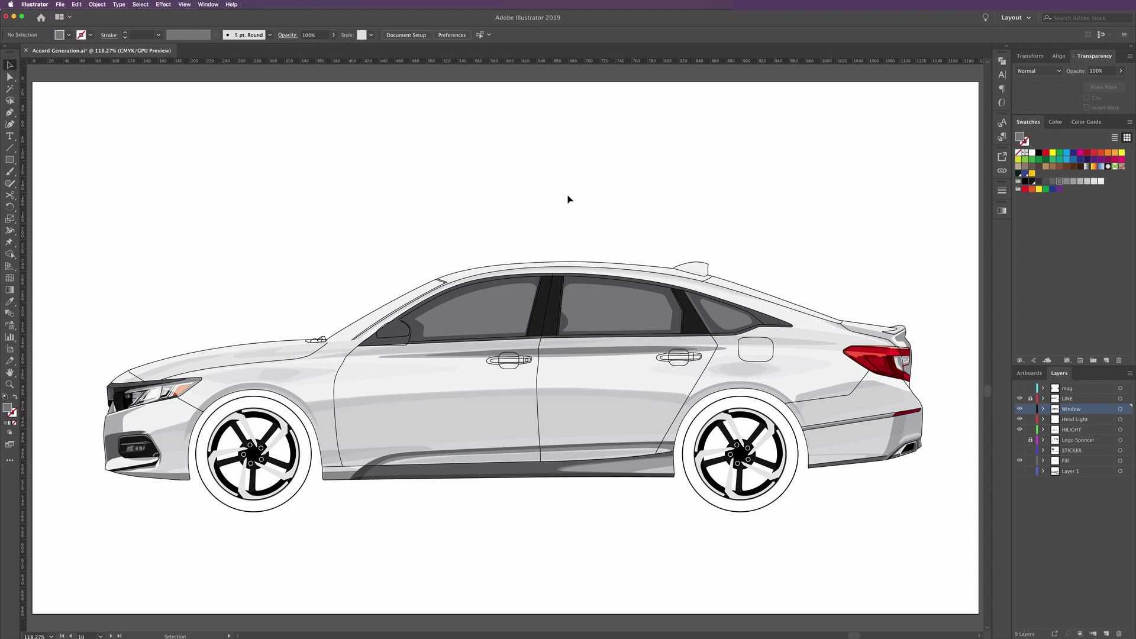
pyautogui.click(388, 341)
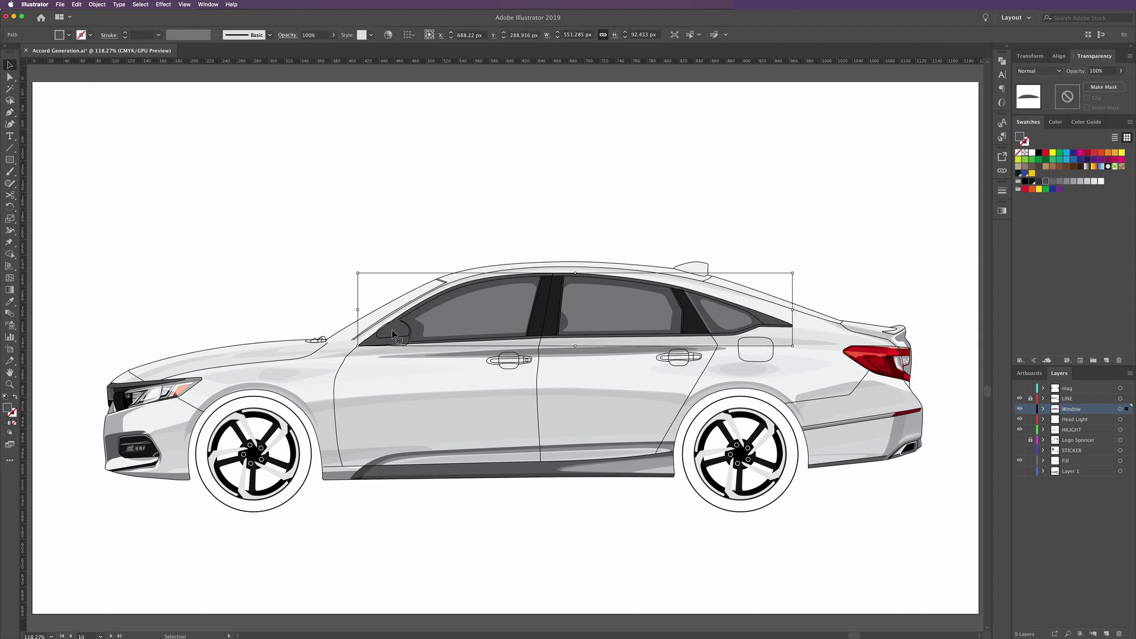
pyautogui.press('z')
pyautogui.click(423, 349)
pyautogui.moveTo(422, 349)
pyautogui.mouseDown()
pyautogui.moveTo(520, 390)
pyautogui.moveTo(561, 382)
pyautogui.mouseUp()
# Move the mirror base shape into the Window layer
pyautogui.click(315, 299)
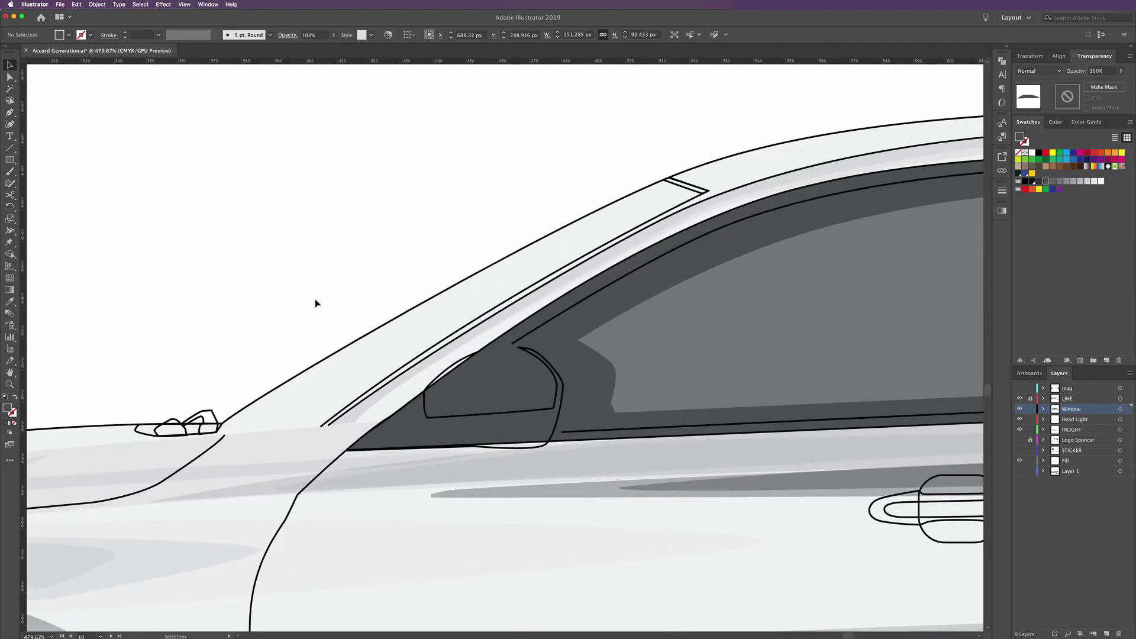
pyautogui.click(1020, 399)
pyautogui.click(1019, 399)
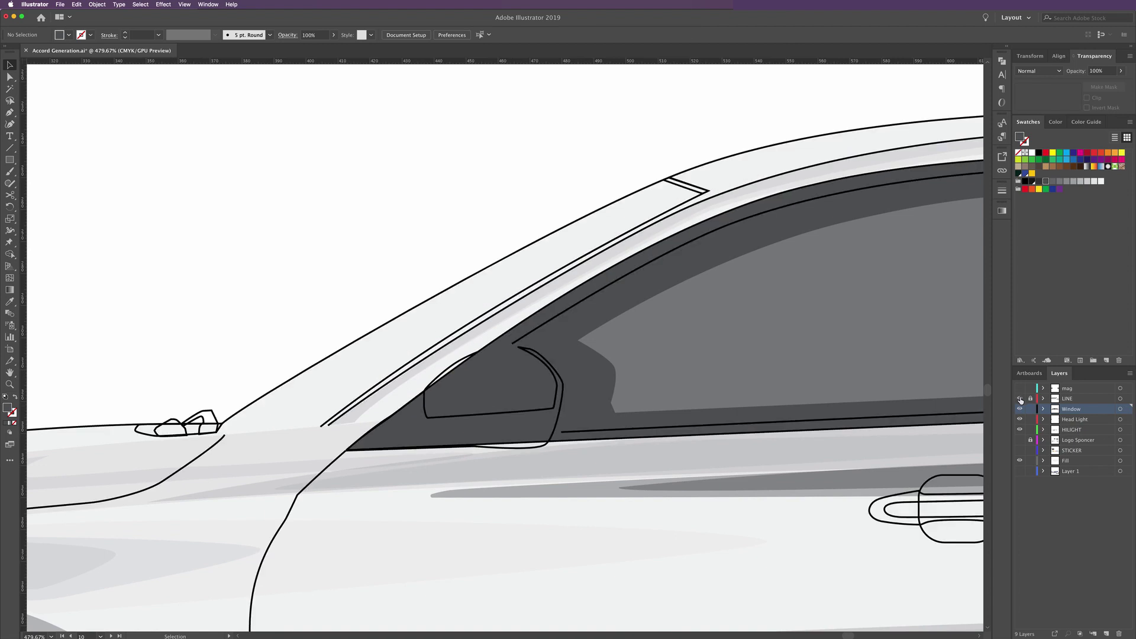
pyautogui.click(455, 367)
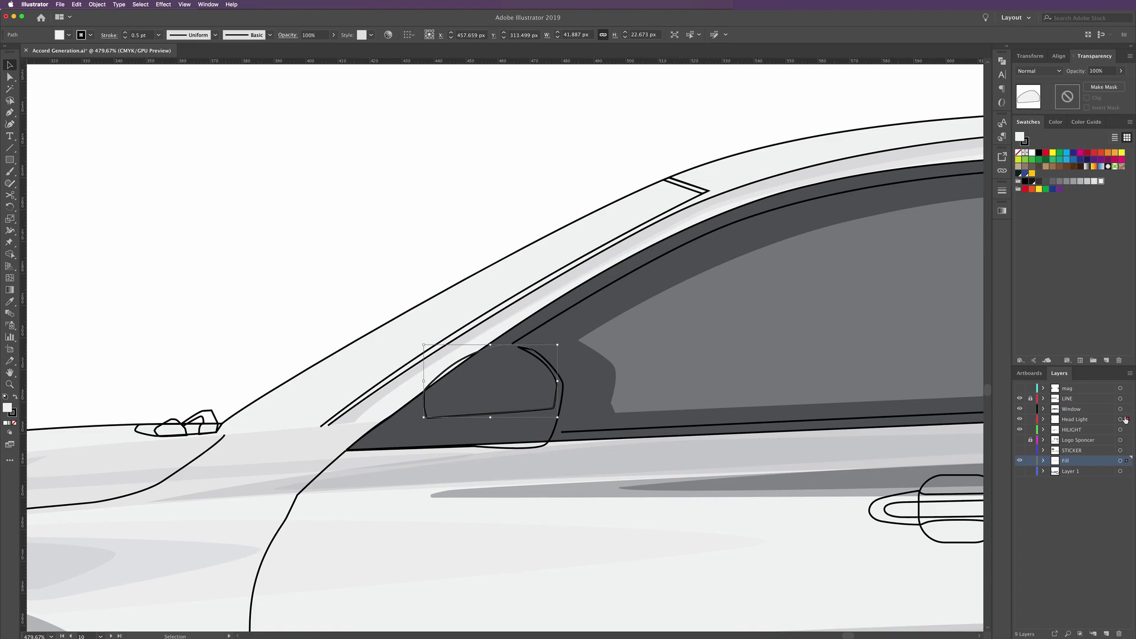
pyautogui.moveTo(1127, 461); pyautogui.dragTo(1127, 409)
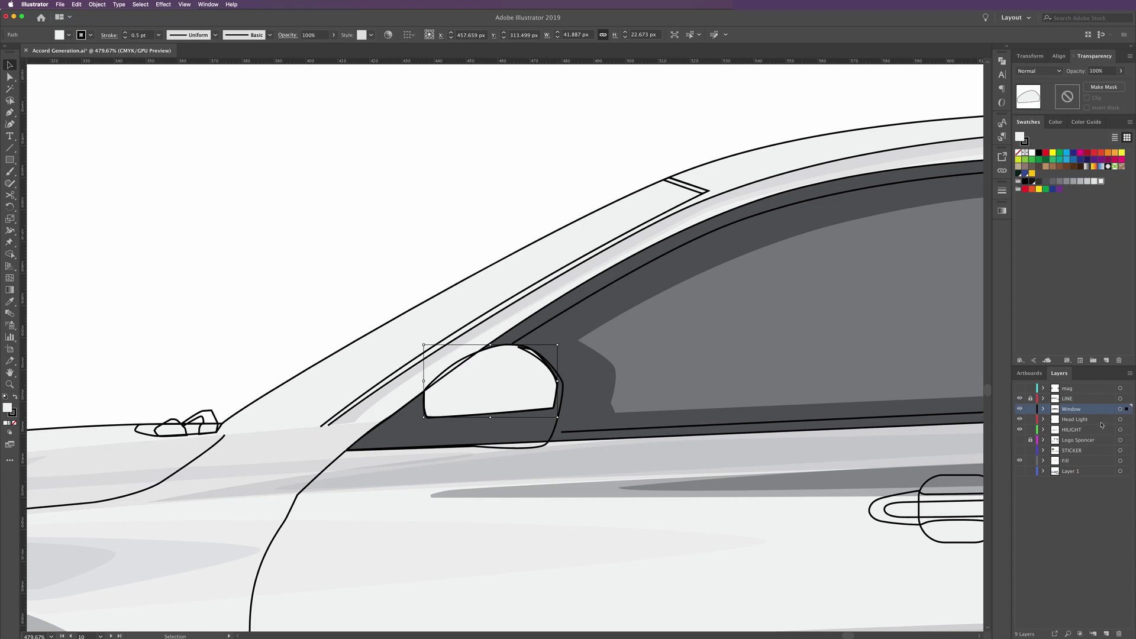
pyautogui.click(502, 244)
# Cut the window-frame outline at two points near the mirror with Scissors
pyautogui.click(541, 310)
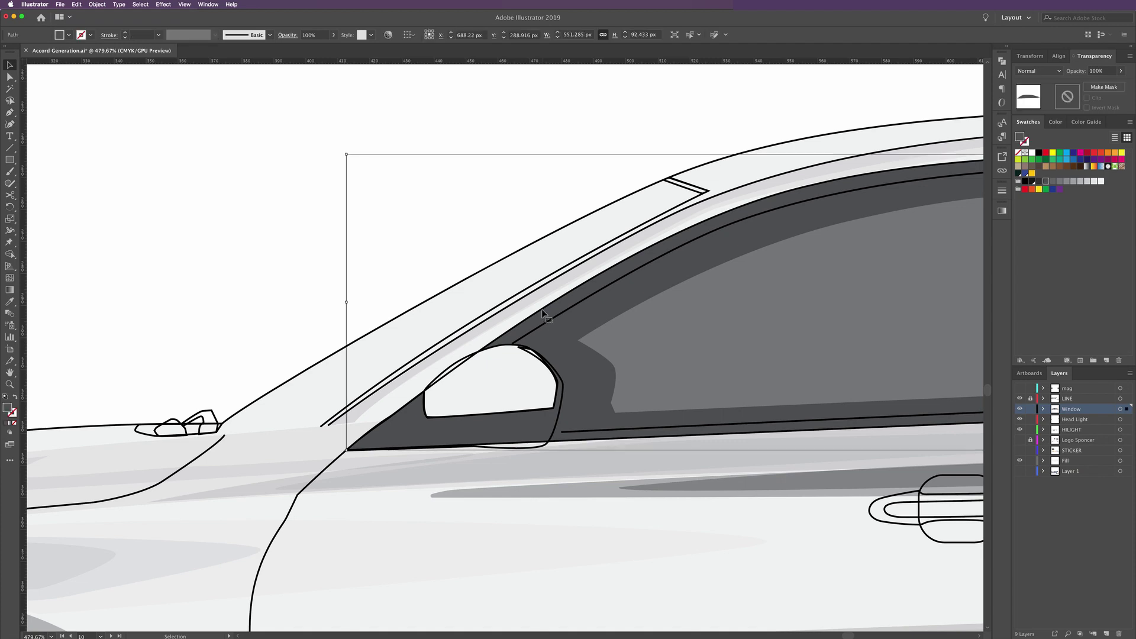
pyautogui.click(1030, 409)
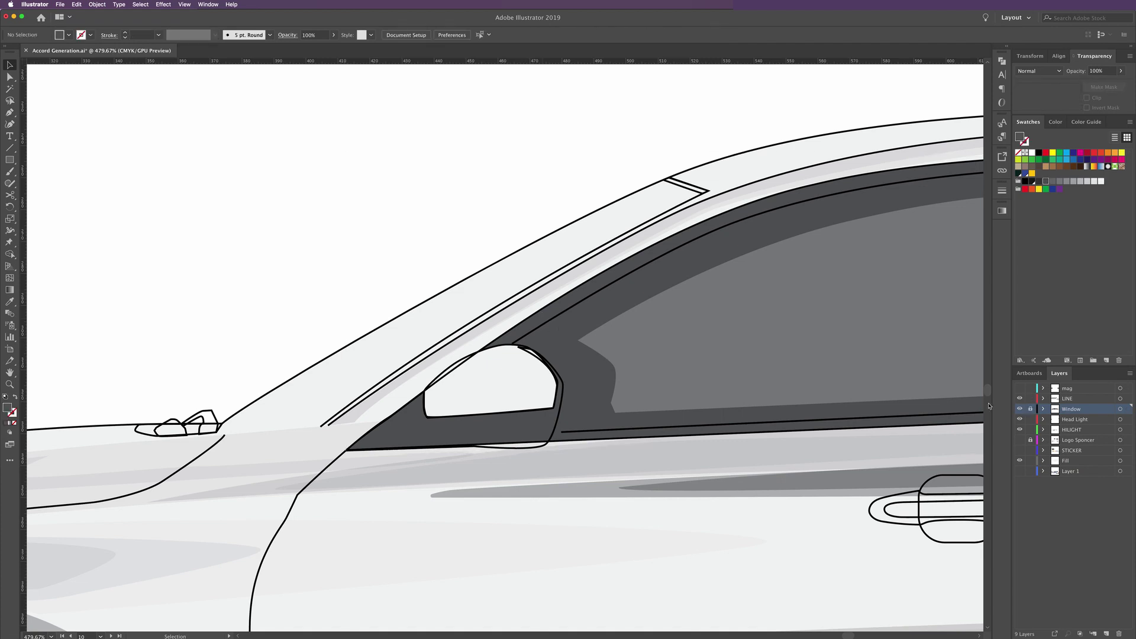
pyautogui.click(555, 308)
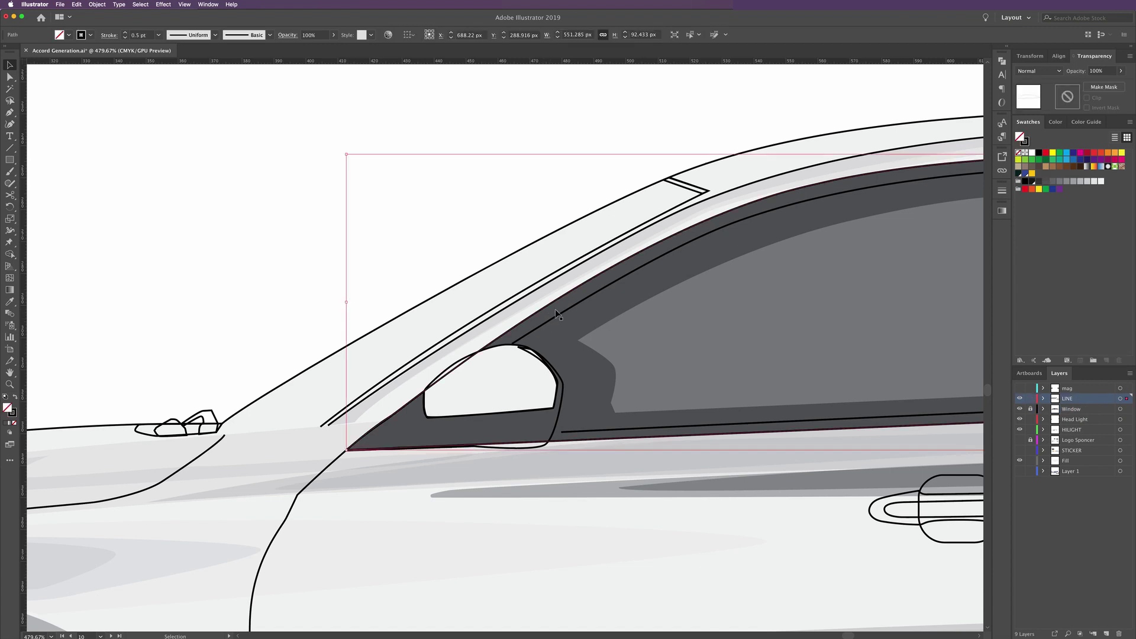
pyautogui.click(10, 195)
pyautogui.click(426, 392)
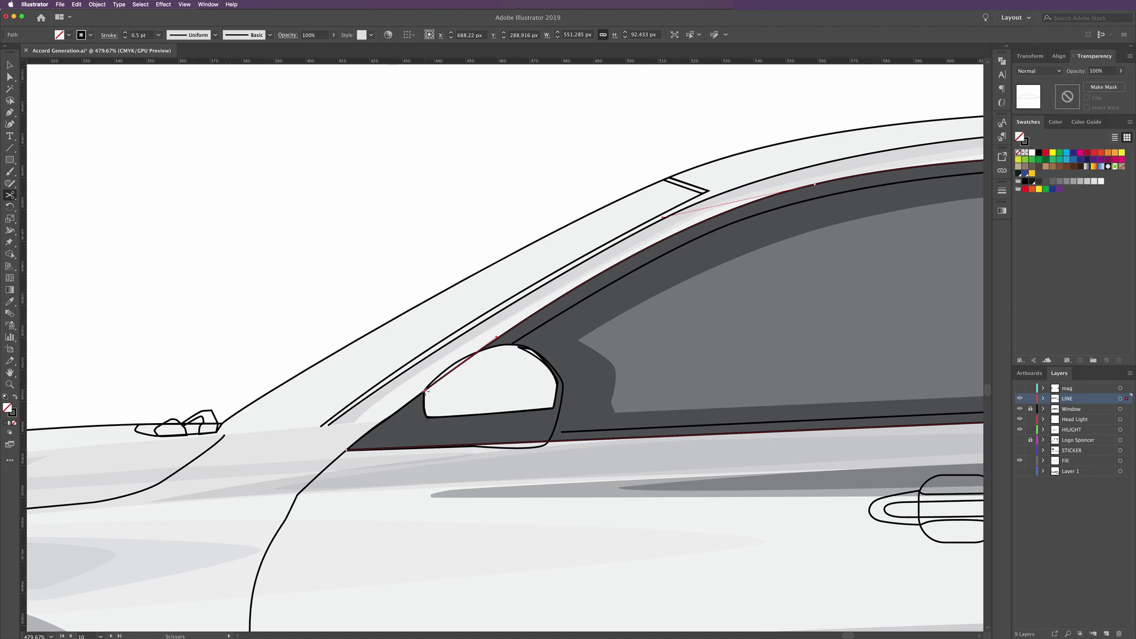
pyautogui.click(477, 354)
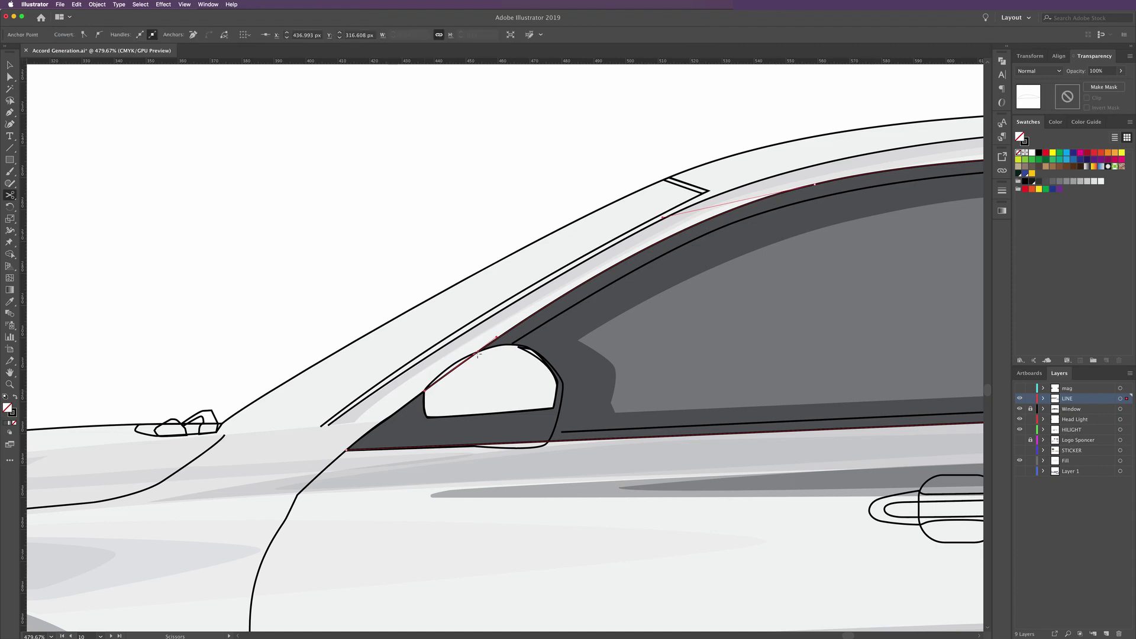
# Unlock the Window layer and select the mirror path there with Direct Selection
pyautogui.click(12, 80)
pyautogui.click(446, 371)
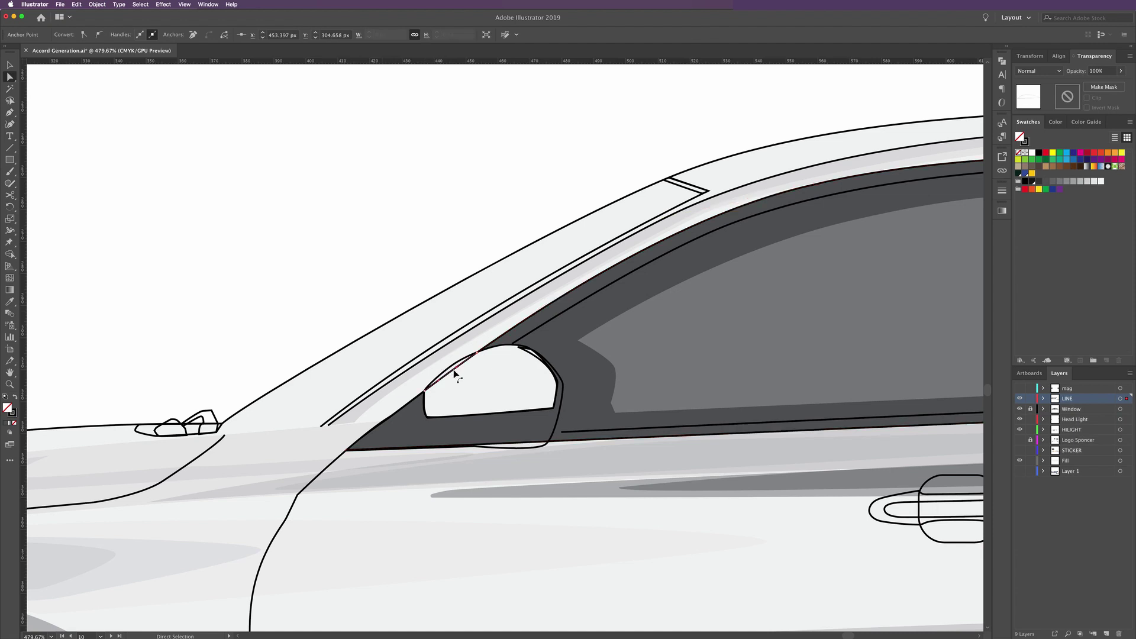
pyautogui.click(532, 357)
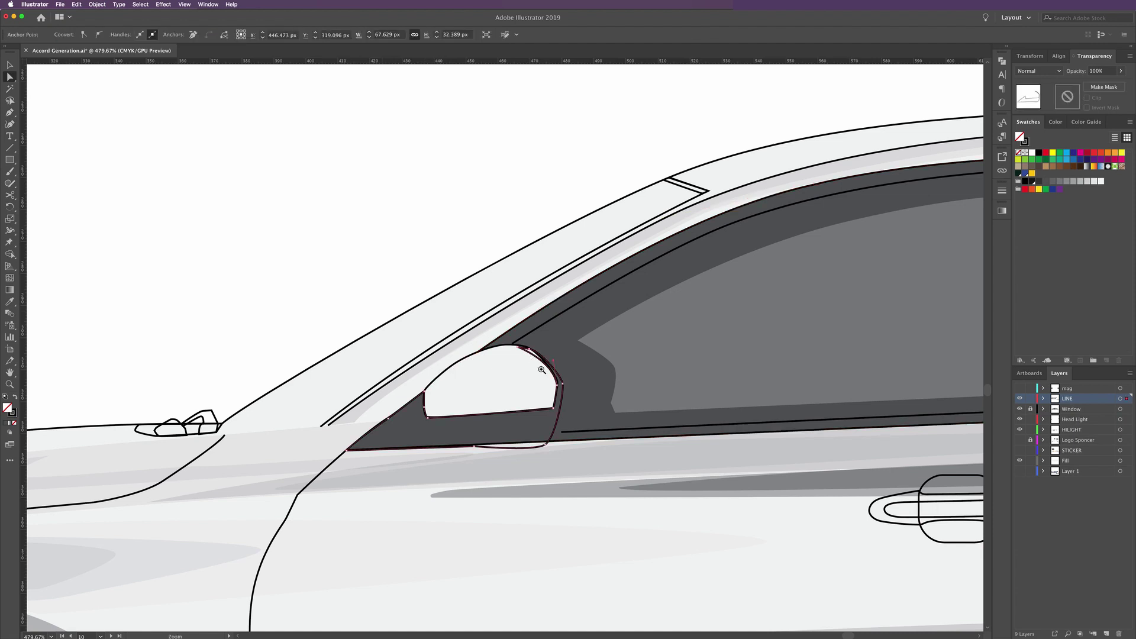
pyautogui.scroll(1, 544, 372)
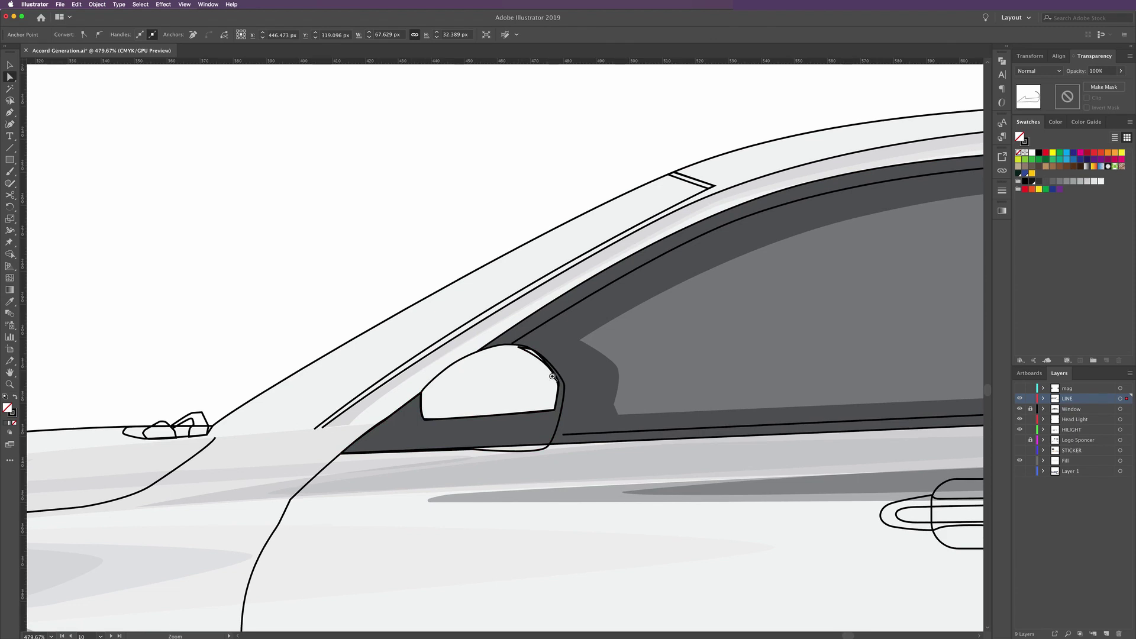
pyautogui.scroll(2, 552, 377)
pyautogui.click(534, 351)
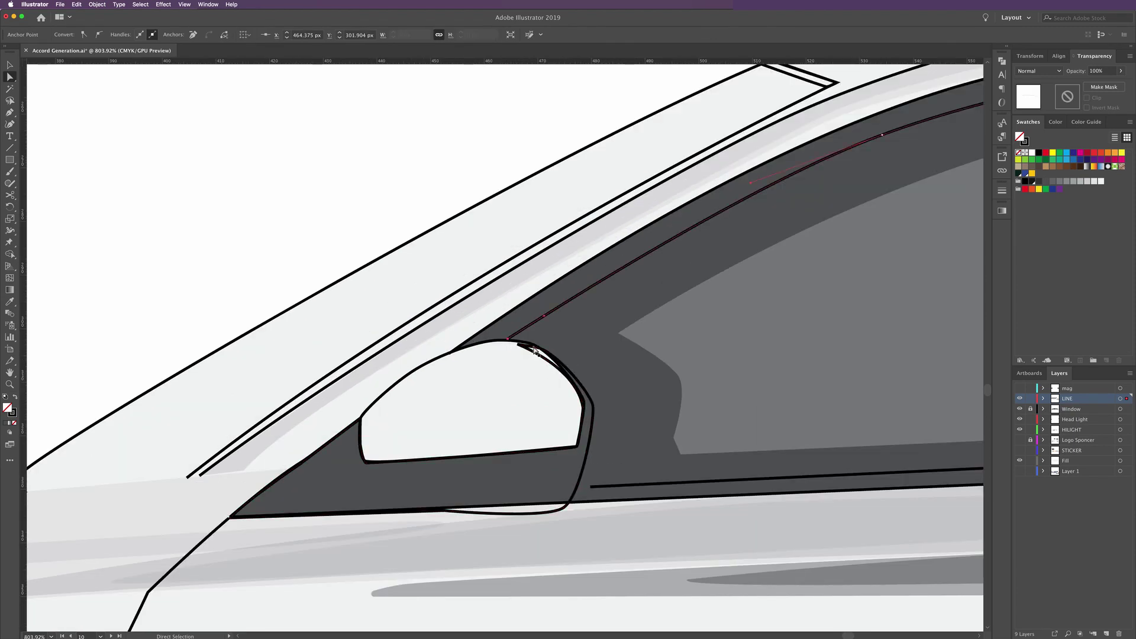
pyautogui.click(580, 426)
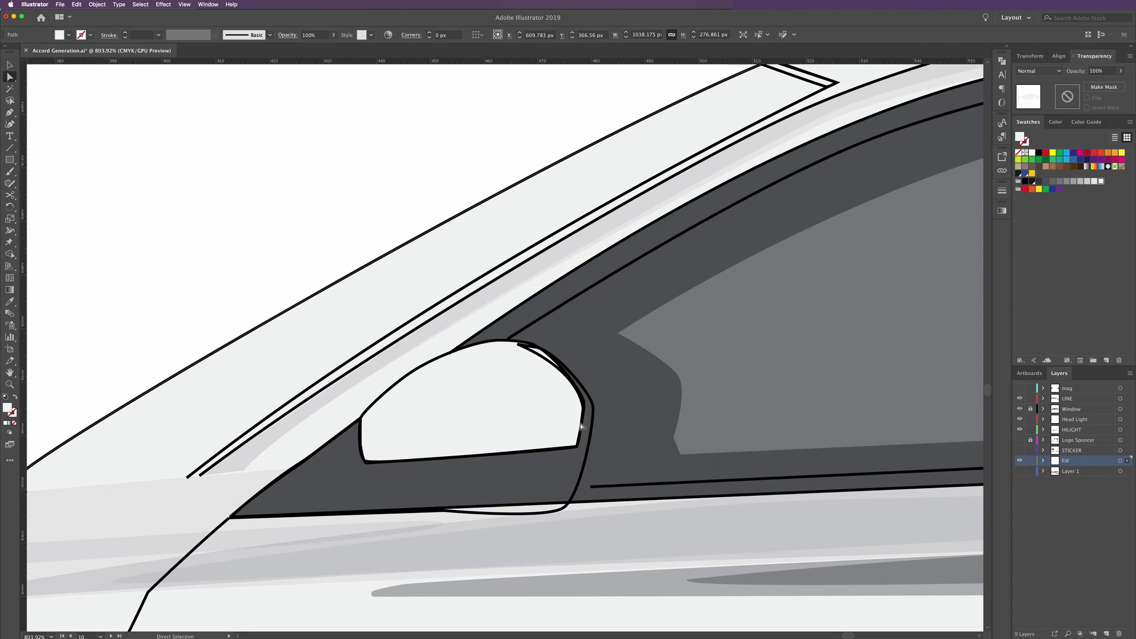
pyautogui.click(1030, 409)
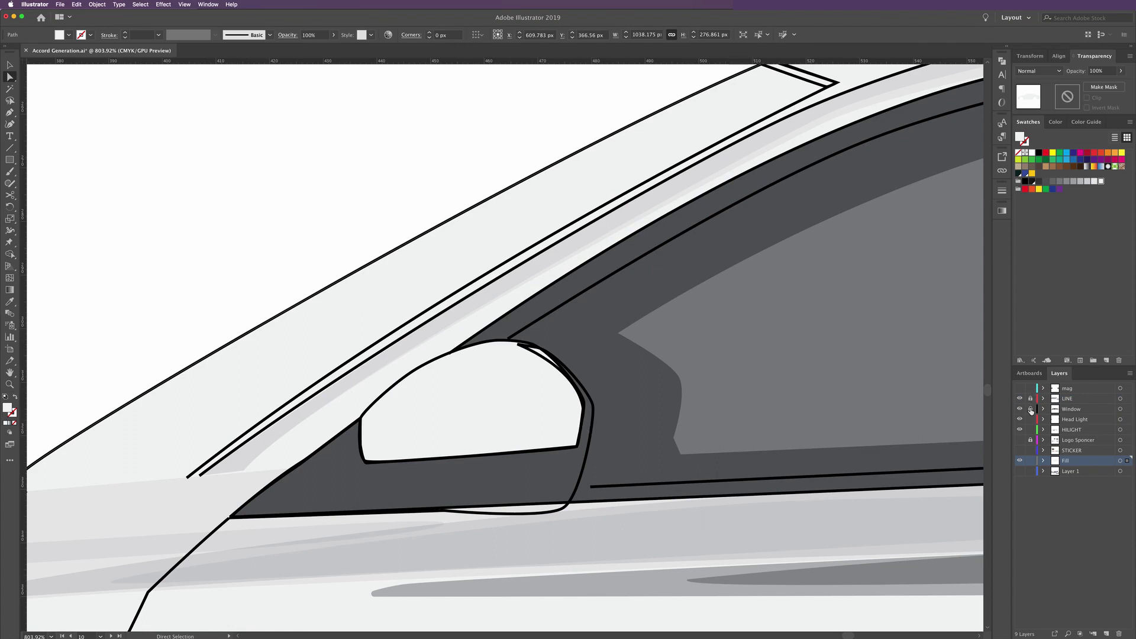
pyautogui.click(592, 382)
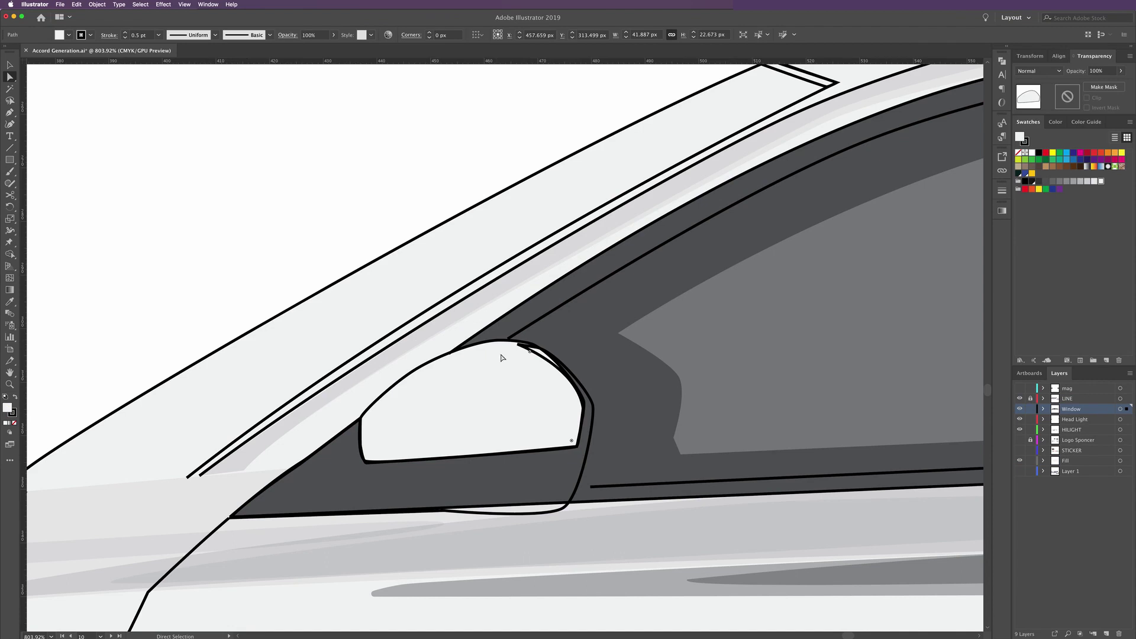
# Reshape the mirror's upper-right curve by adjusting its top-edge anchor
pyautogui.click(470, 298)
pyautogui.click(583, 405)
pyautogui.click(584, 407)
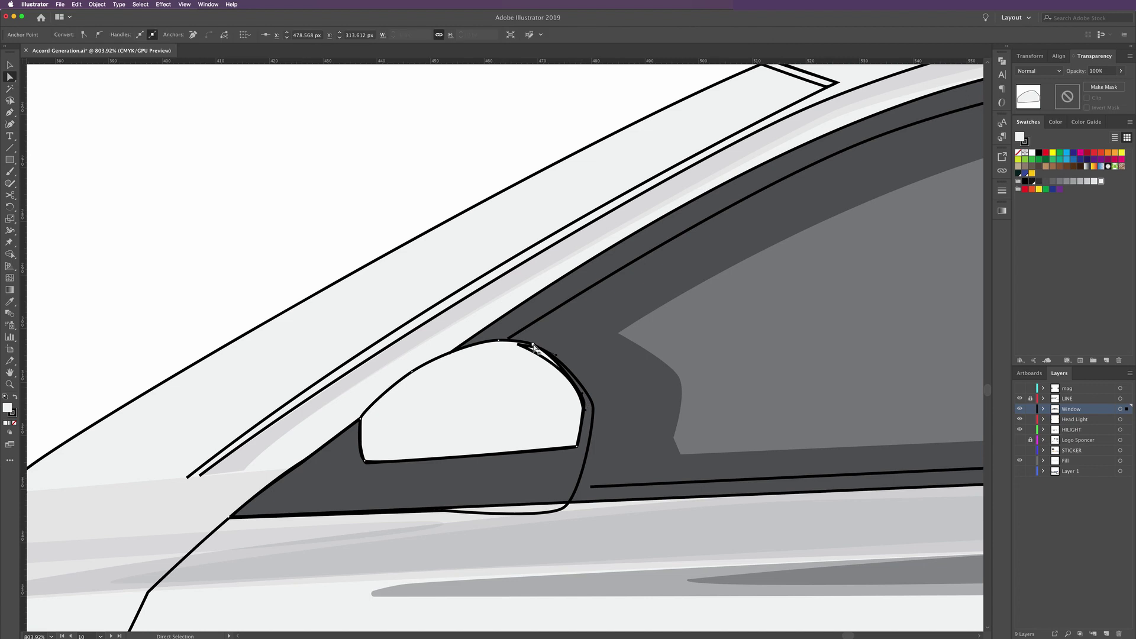
pyautogui.moveTo(535, 348); pyautogui.dragTo(522, 347)
pyautogui.moveTo(549, 360); pyautogui.dragTo(576, 381)
pyautogui.click(572, 378)
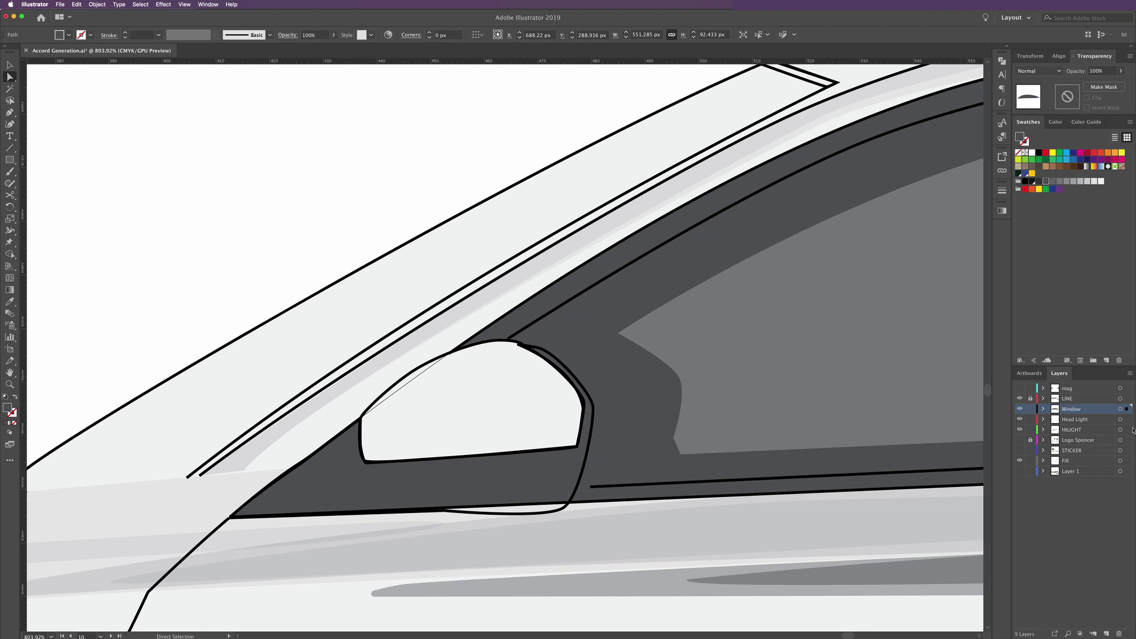
pyautogui.click(506, 404)
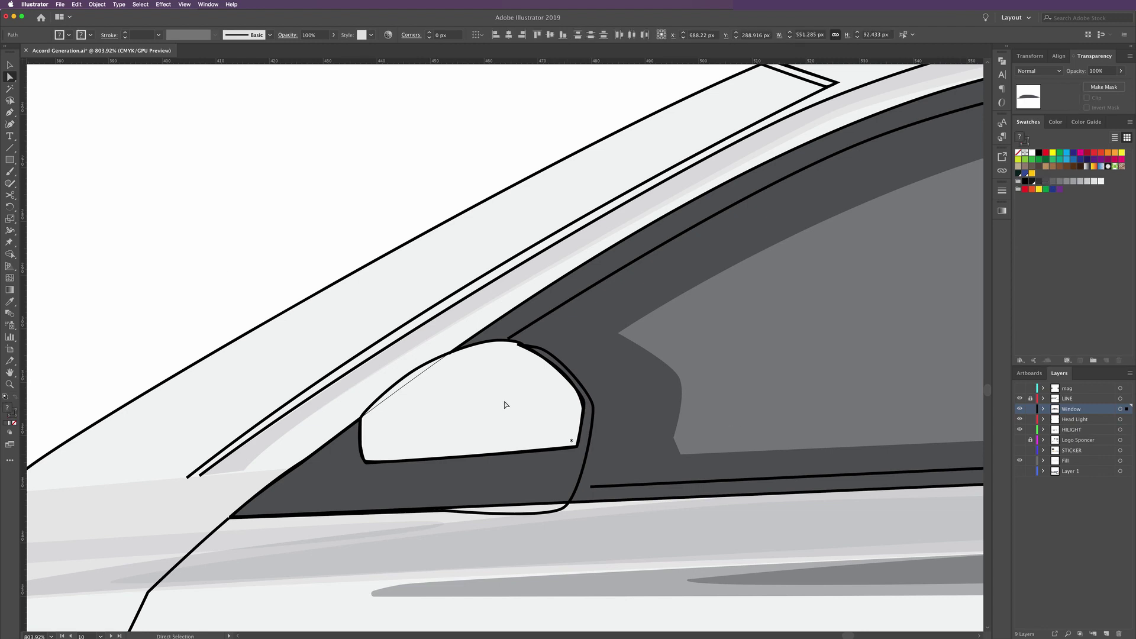
pyautogui.moveTo(506, 404); pyautogui.dragTo(509, 405)
# Unlock the LINE layer and select the mirror outline on it
pyautogui.press('v')
pyautogui.click(33, 90)
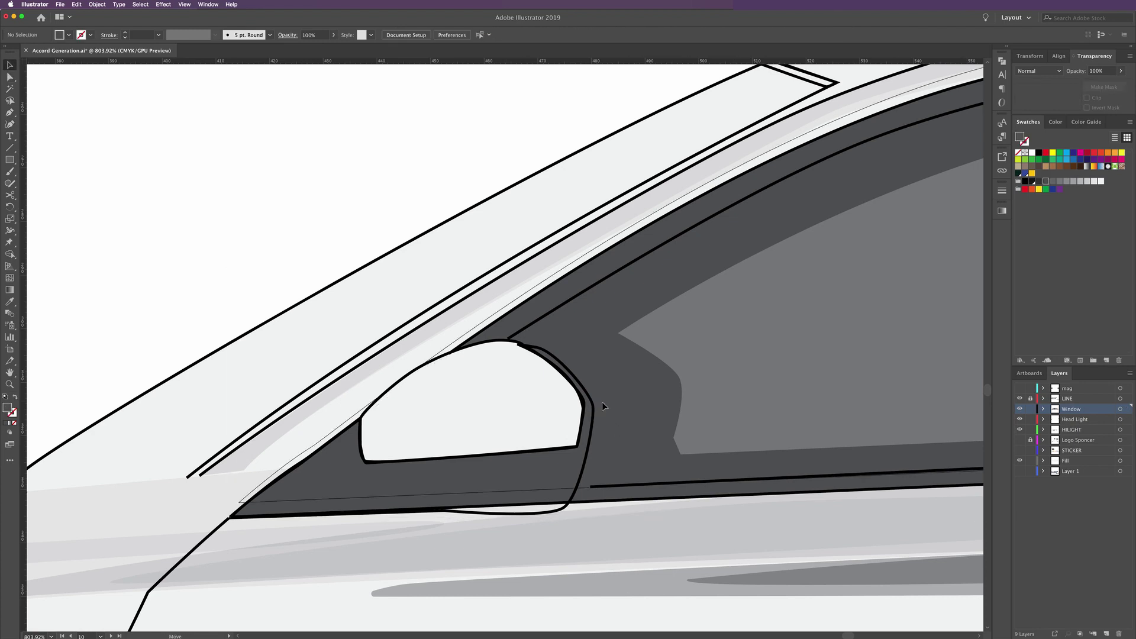
pyautogui.click(541, 517)
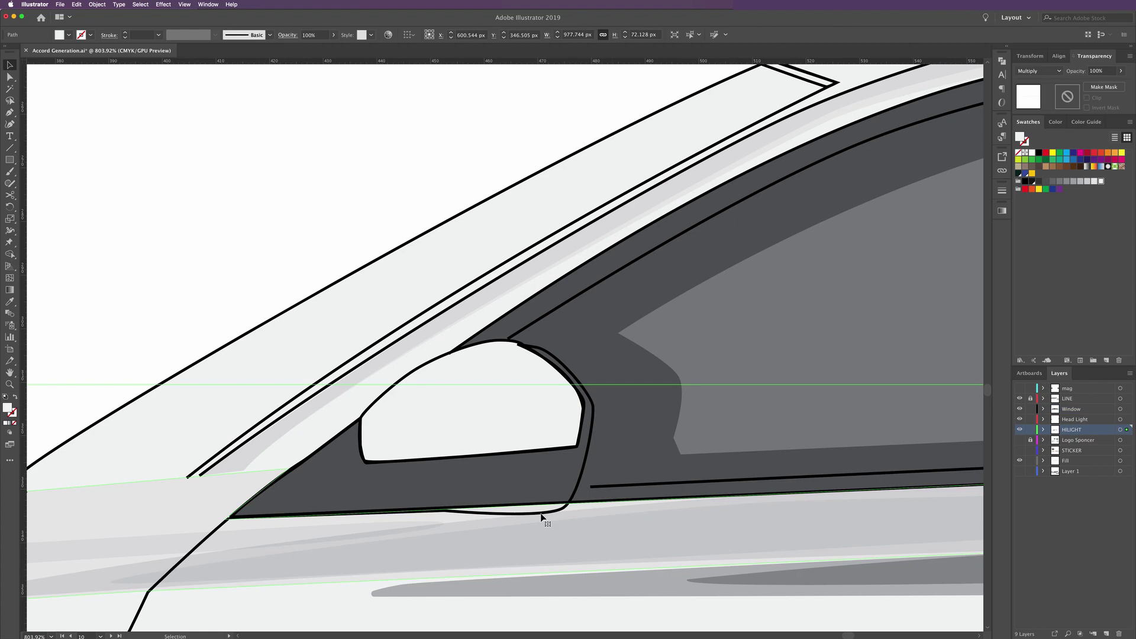
pyautogui.click(575, 496)
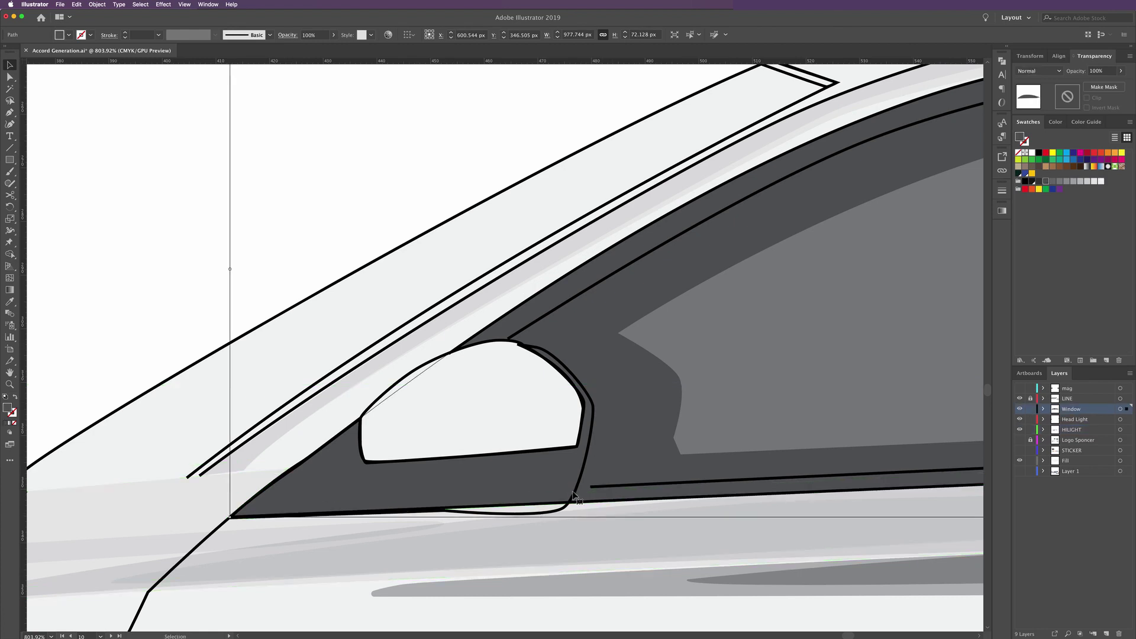
pyautogui.click(1031, 400)
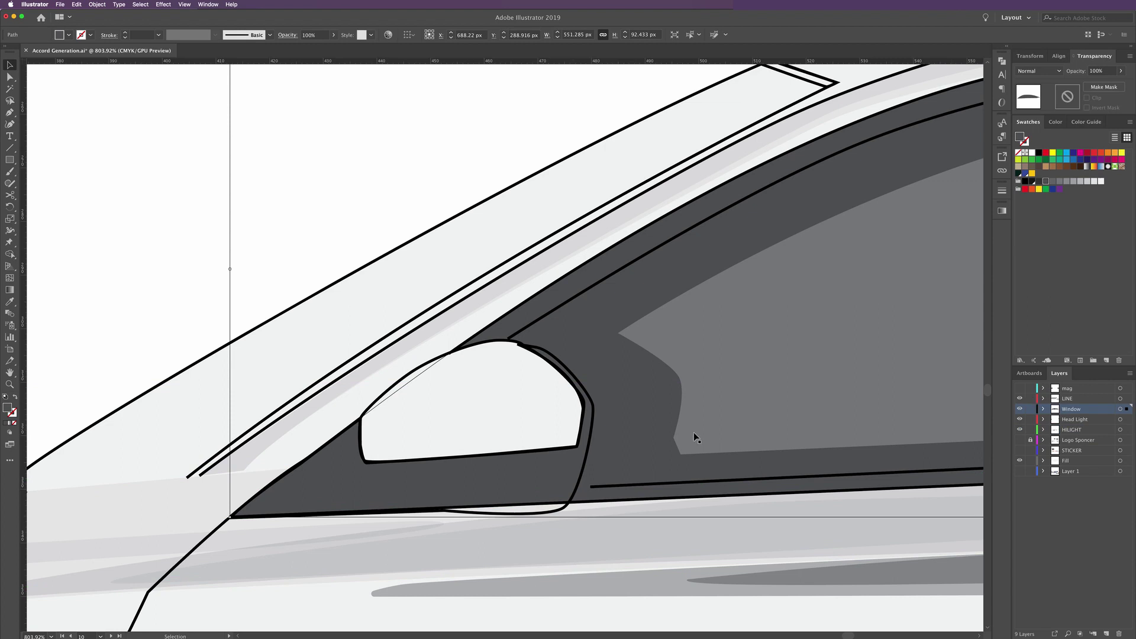
pyautogui.click(588, 446)
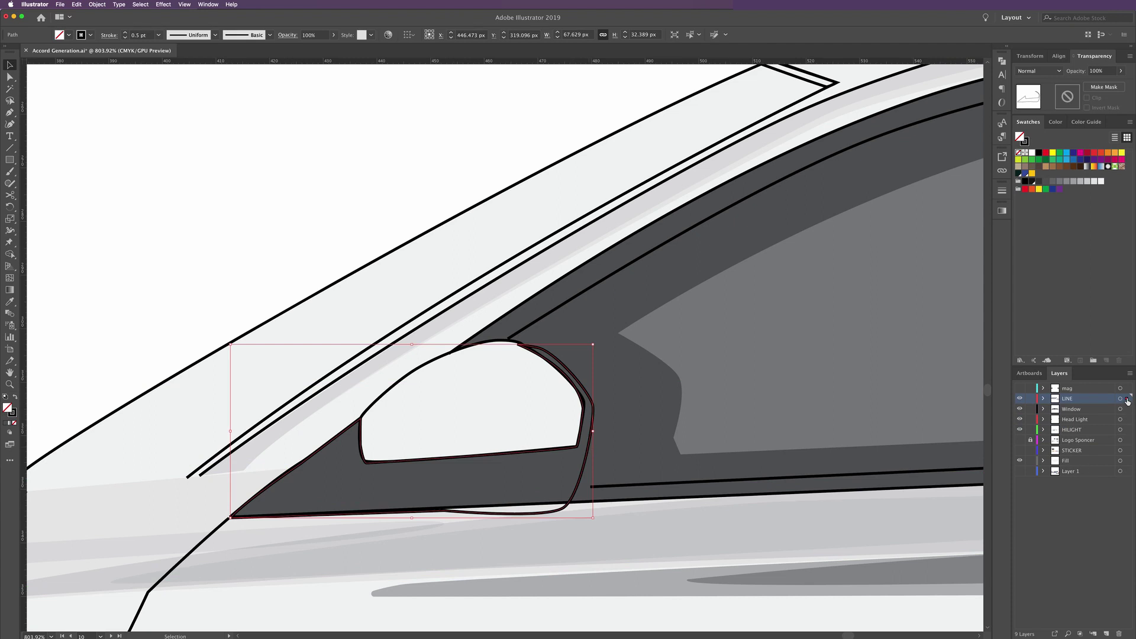
# Move the mirror outline into the Window layer with the inner mirror shape
pyautogui.moveTo(1127, 398); pyautogui.dragTo(1129, 409)
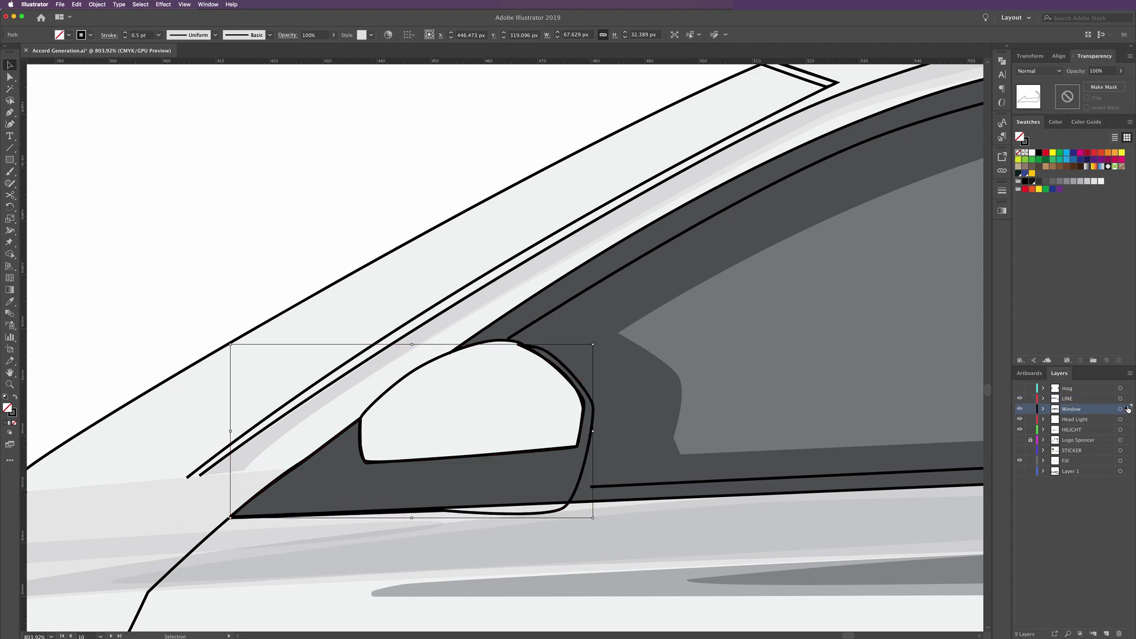
pyautogui.keyDown('shift'); pyautogui.click(522, 402); pyautogui.keyUp('shift')
pyautogui.press('ctrl')
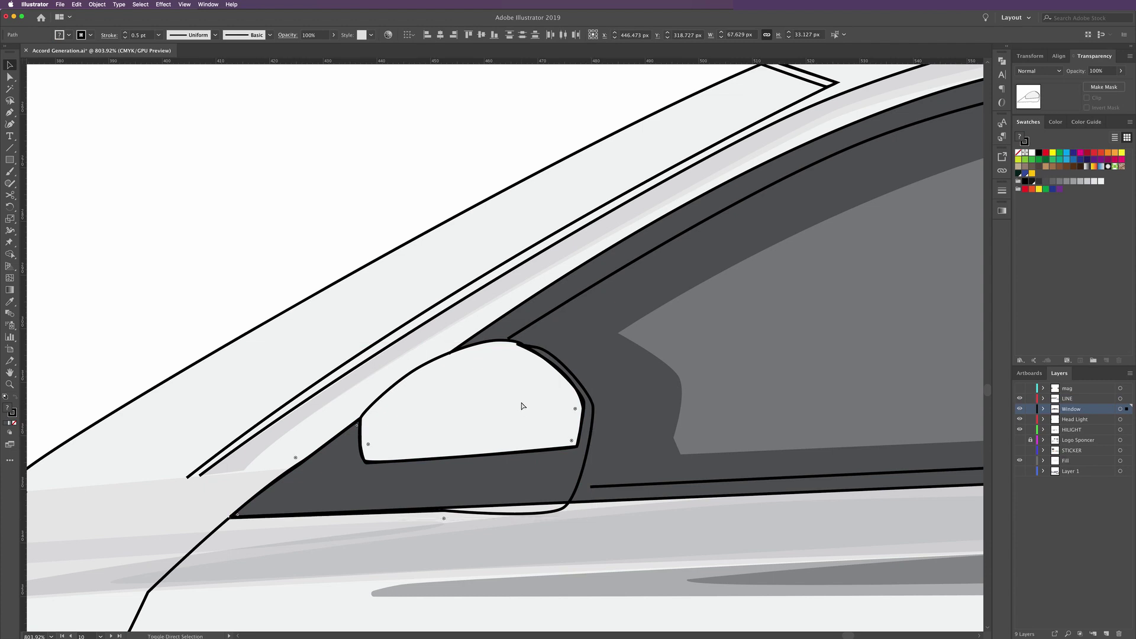
pyautogui.click(364, 226)
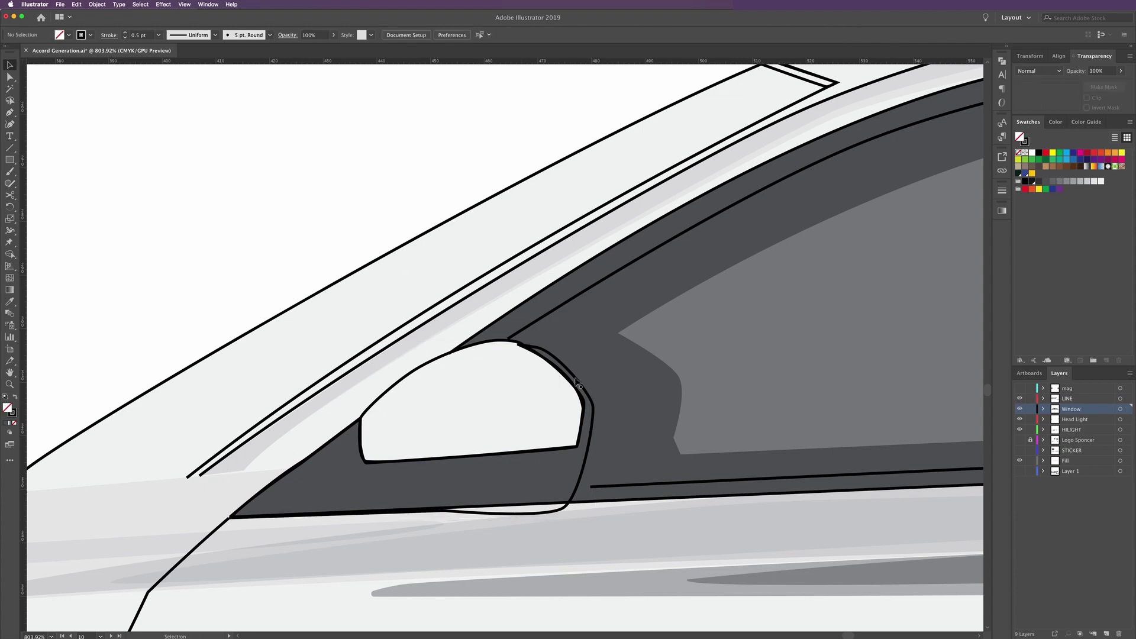
# Fill the triangular mirror base with dark grey
pyautogui.click(577, 382)
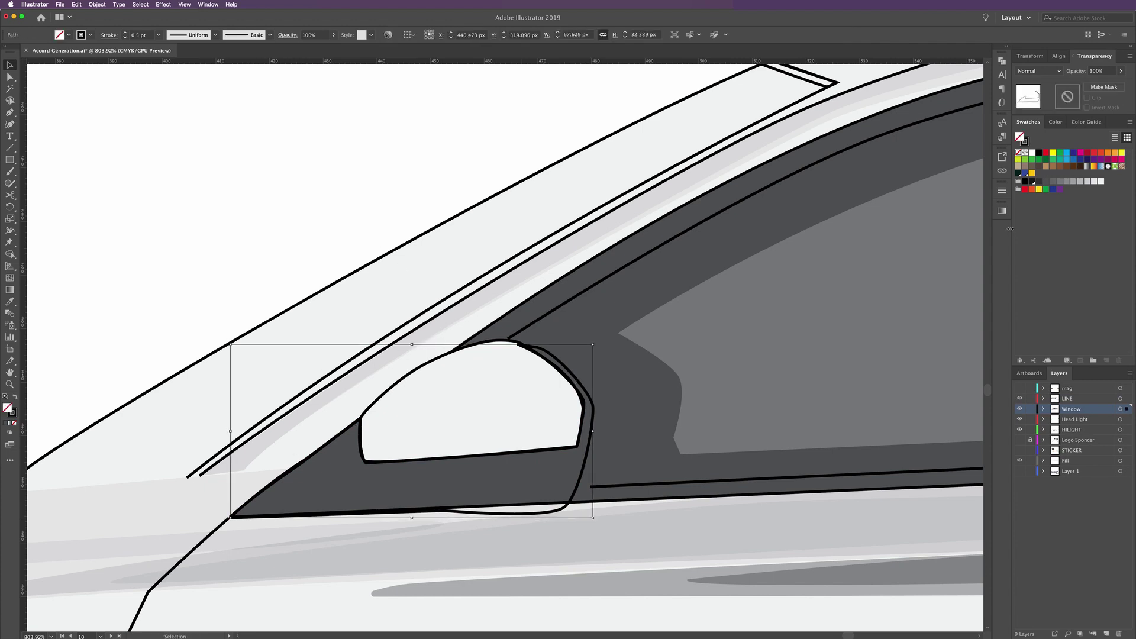
pyautogui.click(1032, 182)
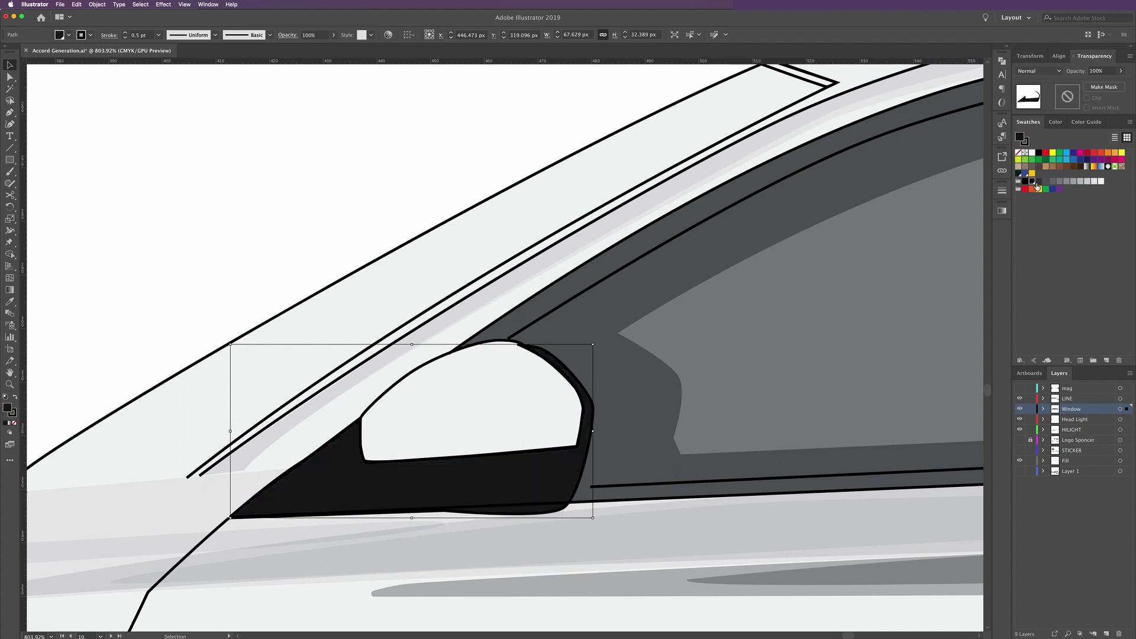
pyautogui.click(1038, 181)
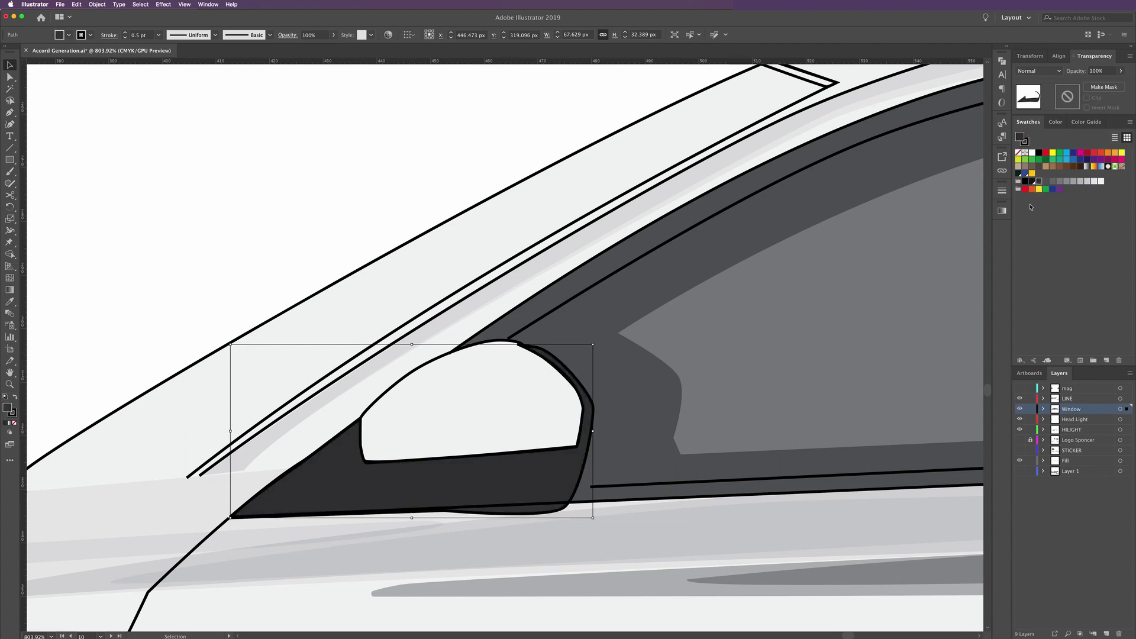
pyautogui.click(580, 504)
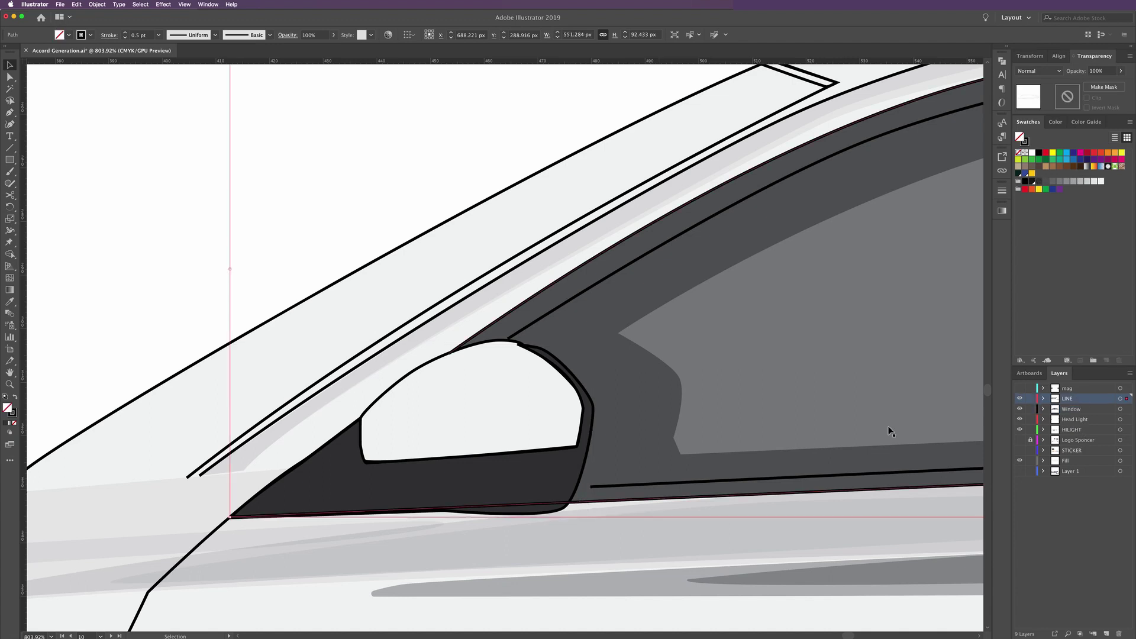
pyautogui.click(9, 196)
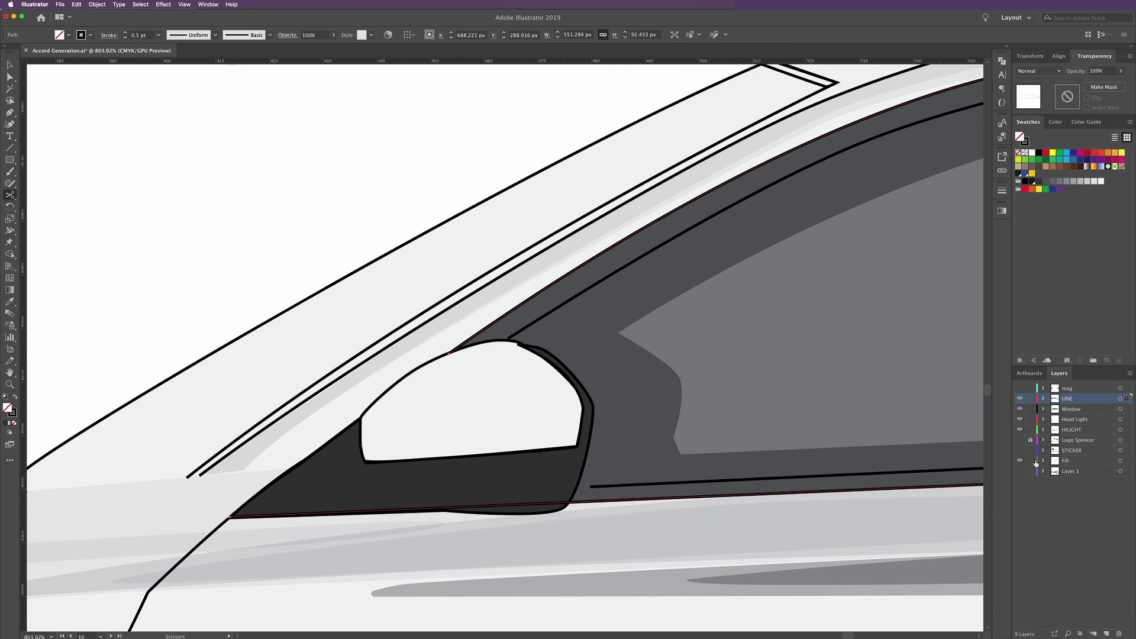
pyautogui.click(1030, 409)
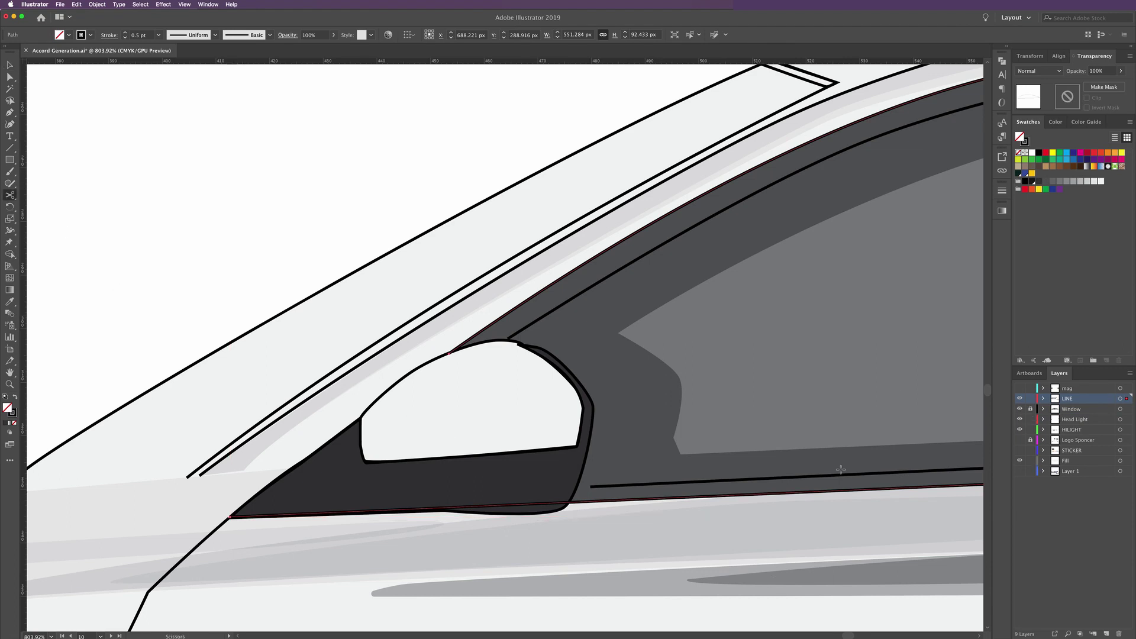
pyautogui.click(569, 504)
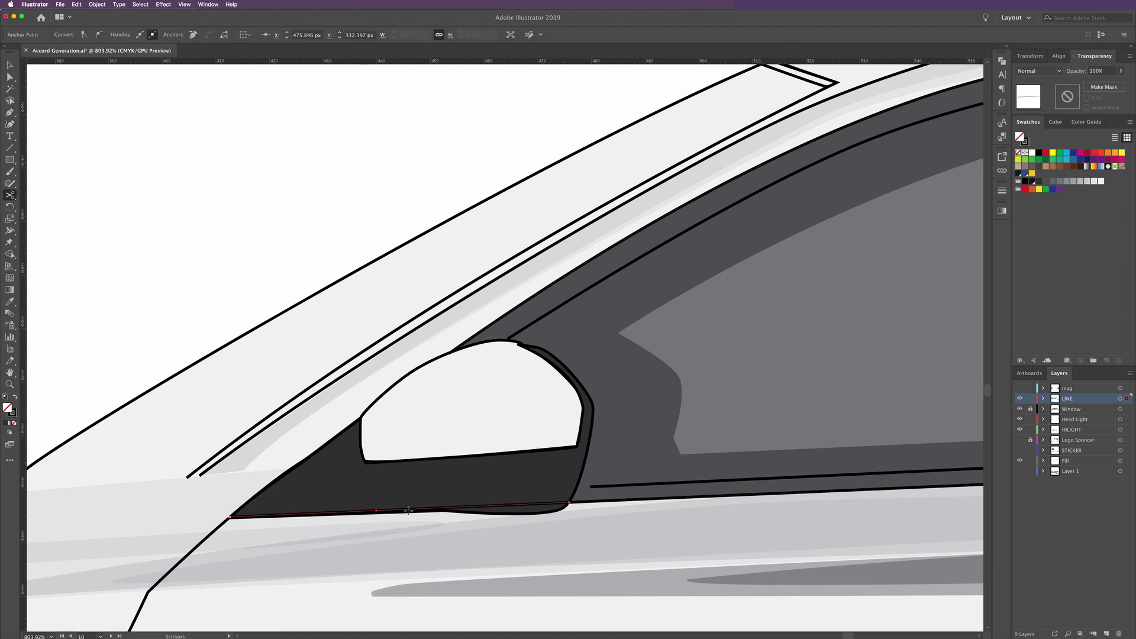
pyautogui.press('super+shift+a')
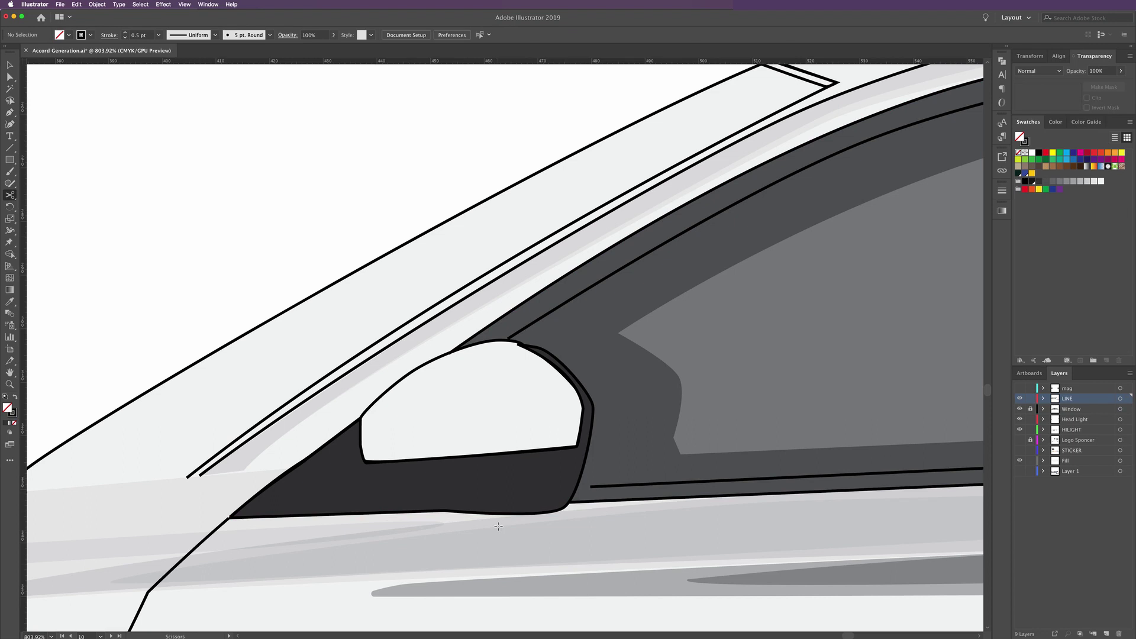
pyautogui.press('a')
pyautogui.click(590, 487)
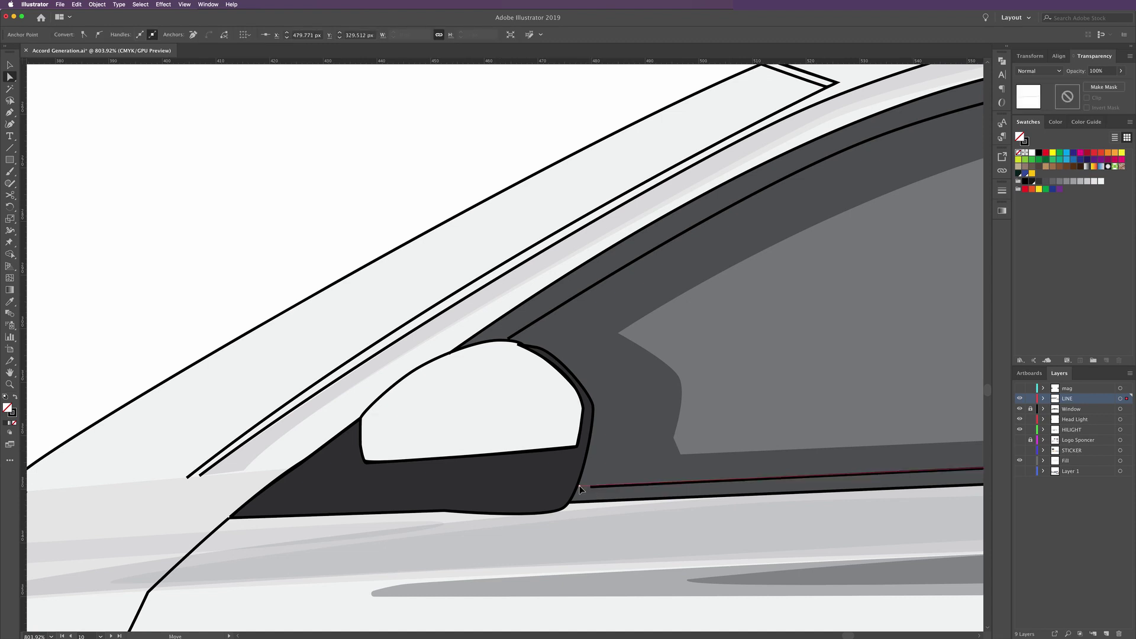
pyautogui.moveTo(591, 490); pyautogui.dragTo(576, 488)
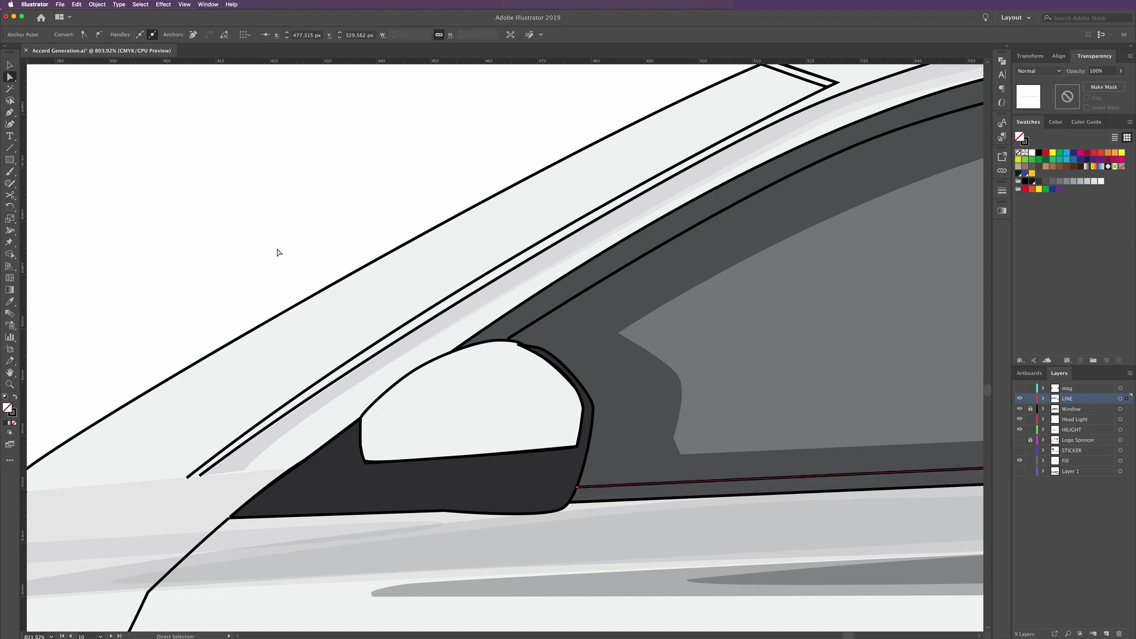
pyautogui.click(278, 252)
pyautogui.click(513, 339)
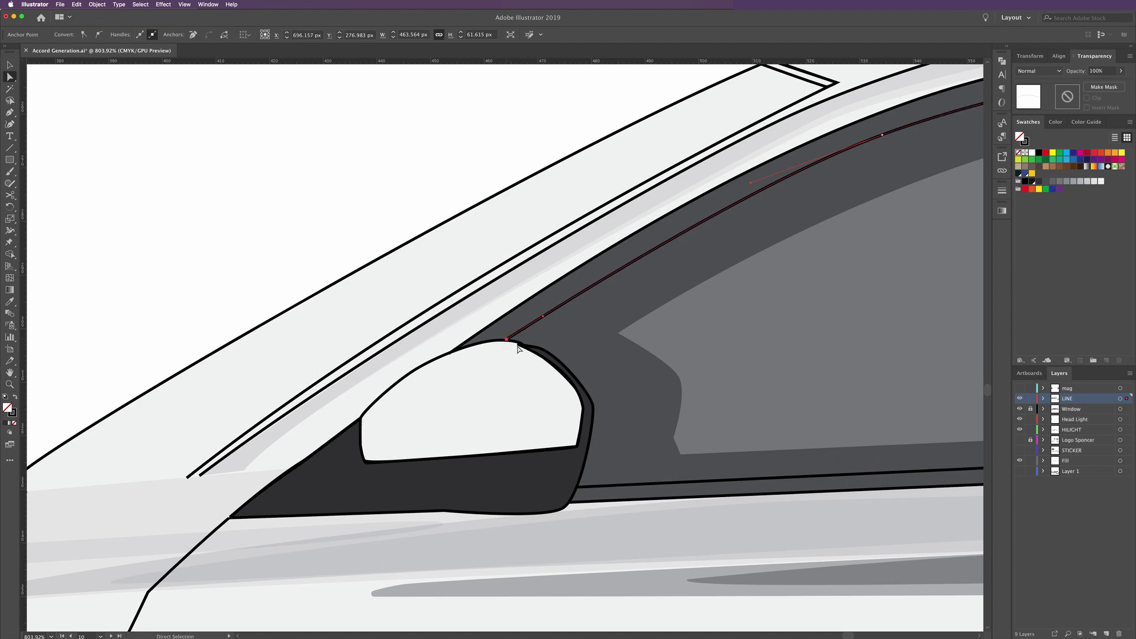
# Lock LINE, unlock Window, and select the anchors on the mirror's top edge
pyautogui.click(529, 350)
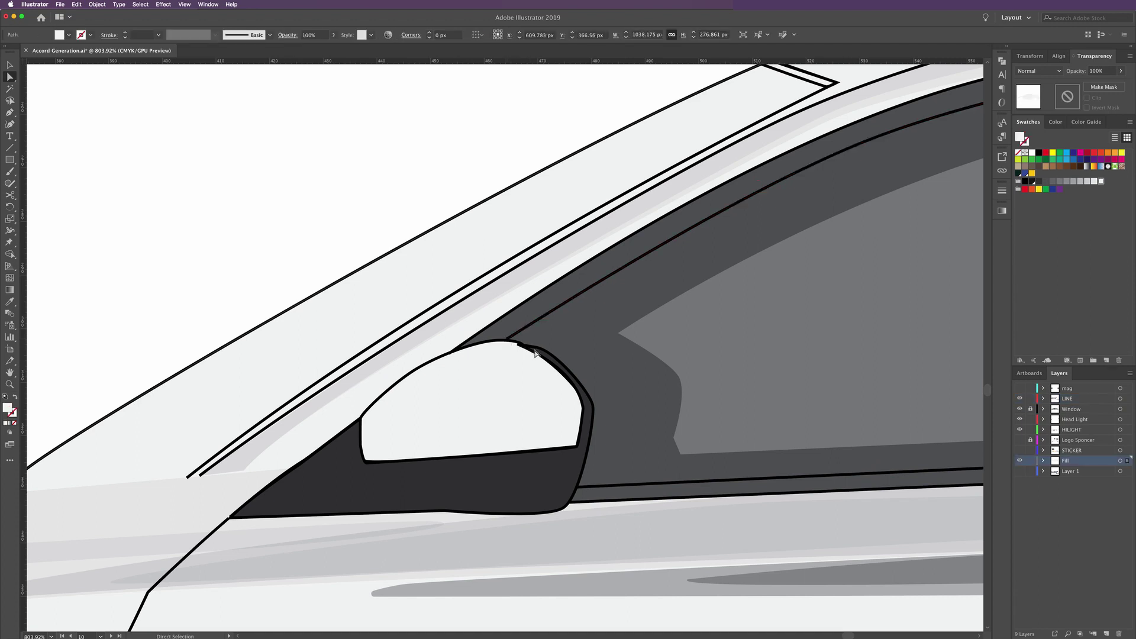
pyautogui.click(1030, 398)
pyautogui.click(509, 356)
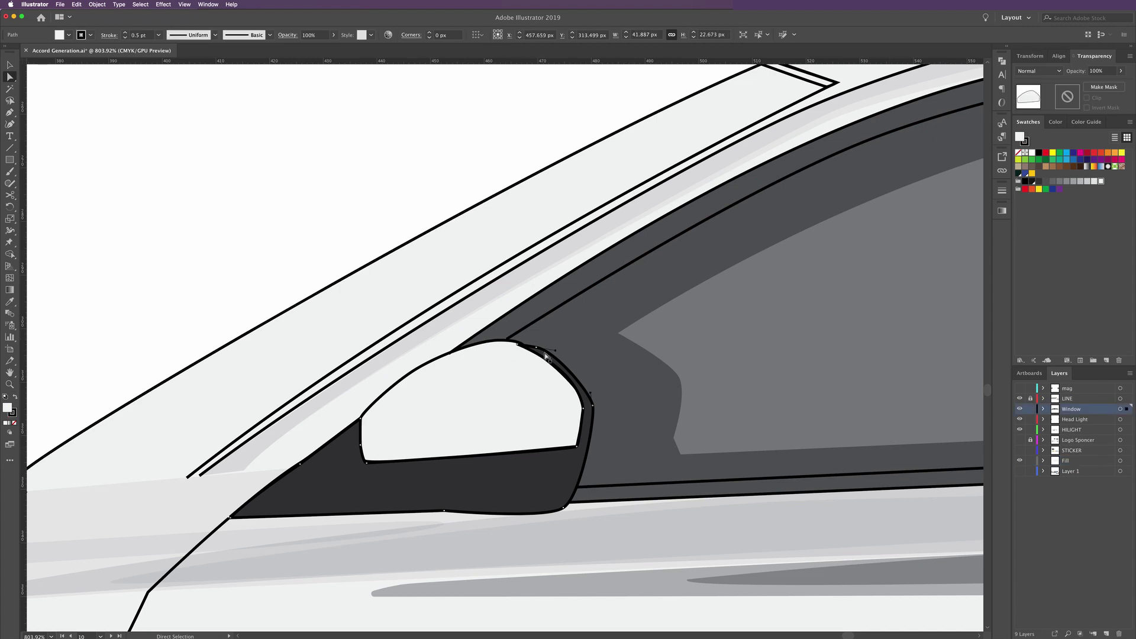
pyautogui.click(518, 345)
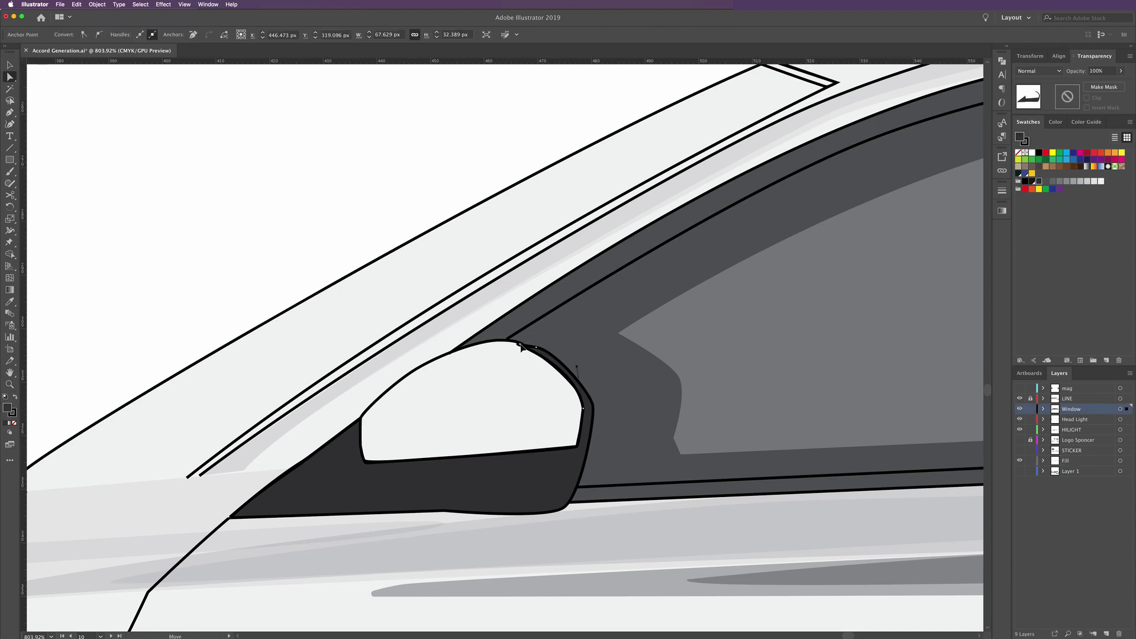
pyautogui.click(523, 349)
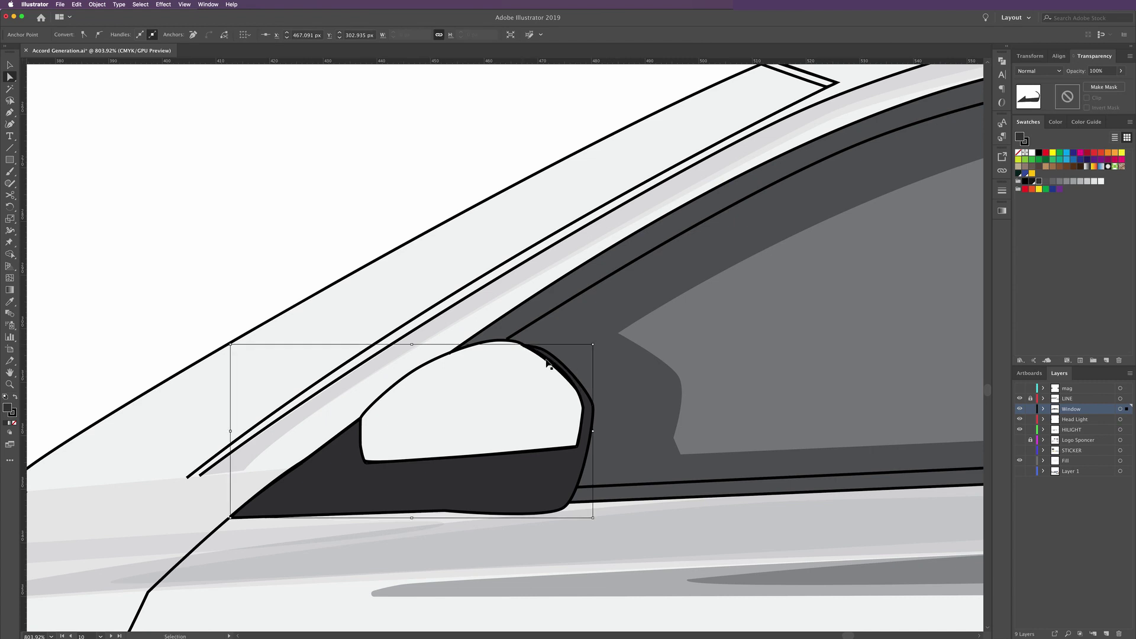
# Test-move the white mirror glass, undo it, and collapse the top anchor's handles
pyautogui.click(537, 372)
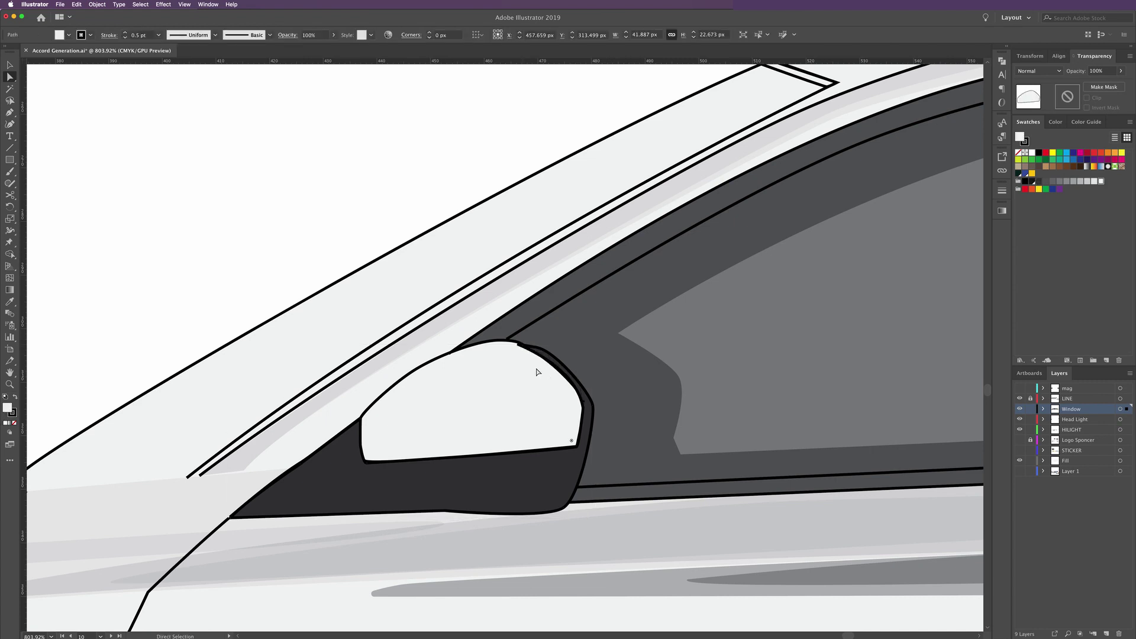
pyautogui.moveTo(537, 372); pyautogui.dragTo(512, 375)
pyautogui.hotkey('ctrl', 'z')
pyautogui.click(519, 342)
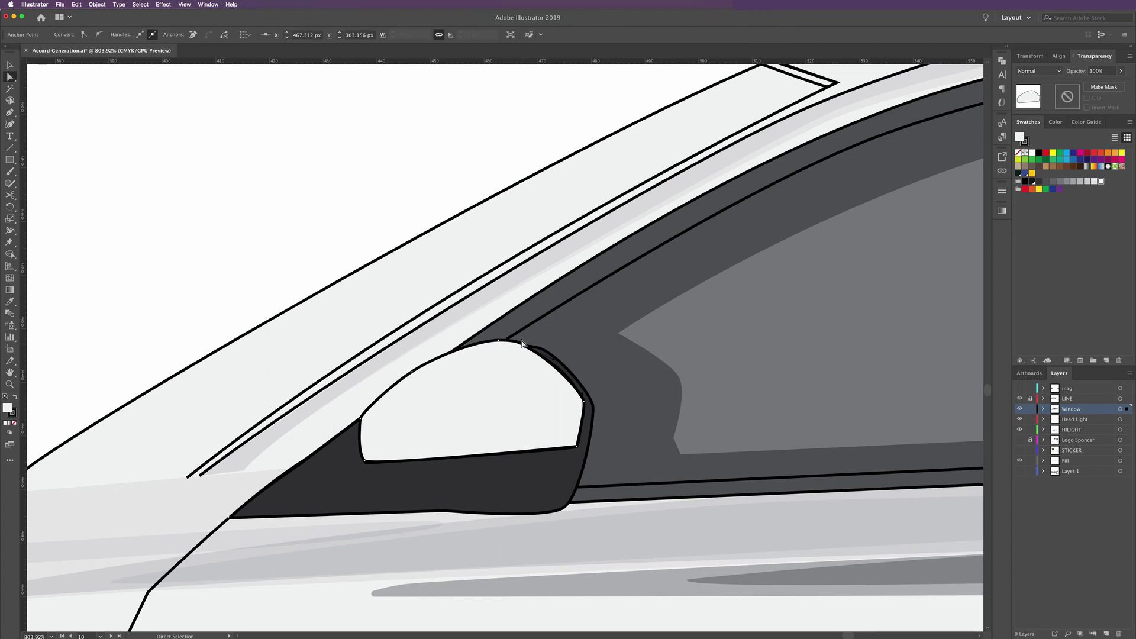
pyautogui.click(538, 358)
# Select the dark mirror housing shape
pyautogui.click(339, 246)
pyautogui.click(477, 361)
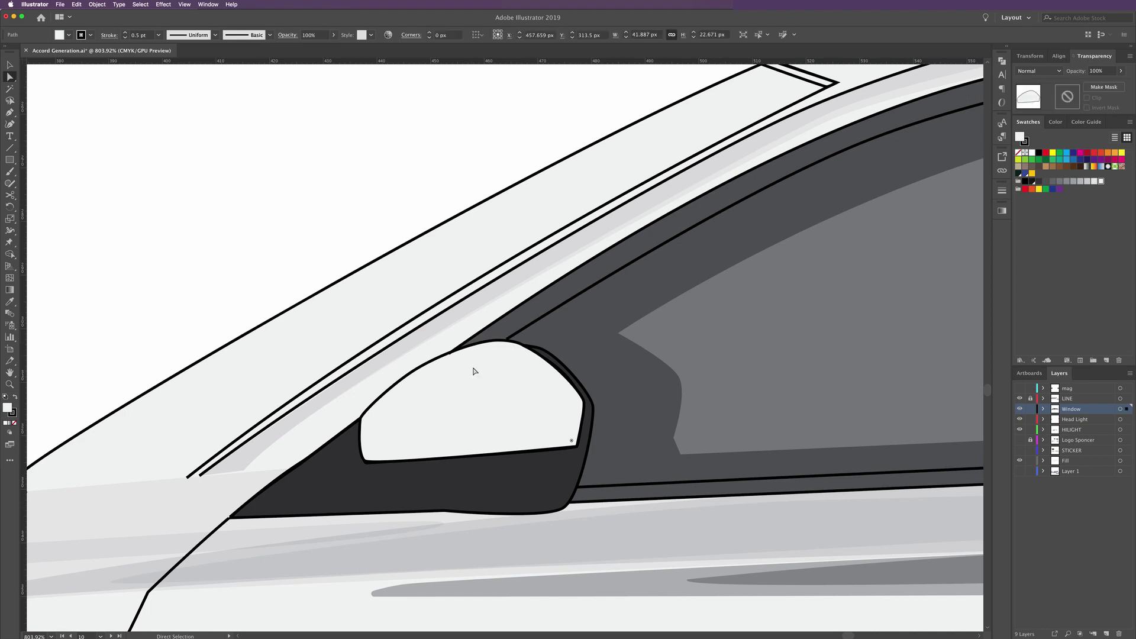
pyautogui.click(441, 214)
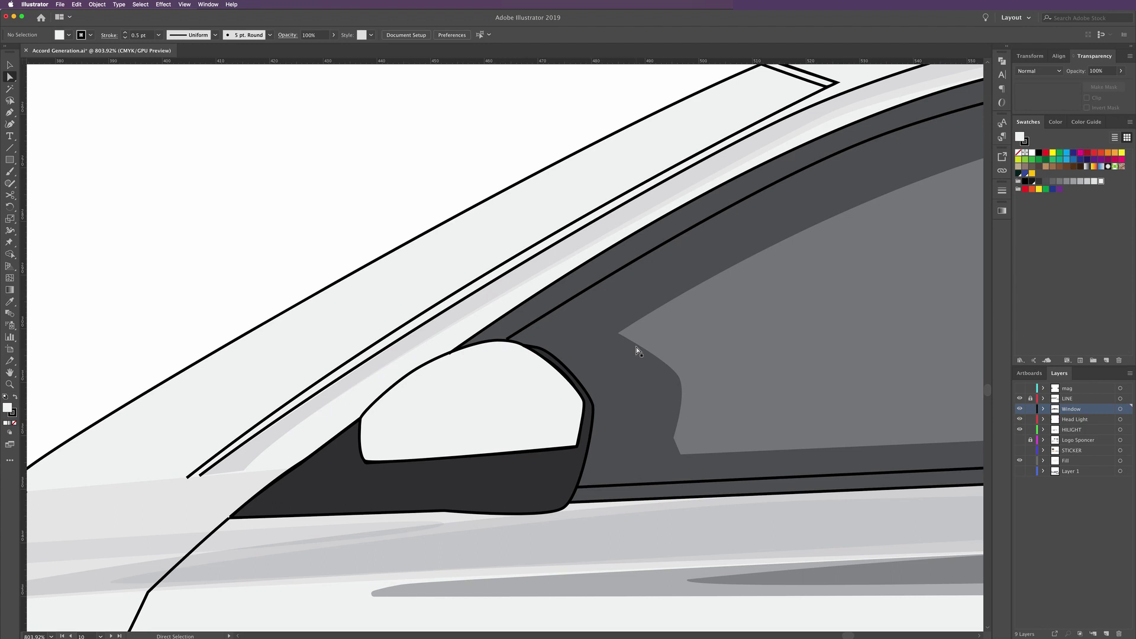
pyautogui.click(570, 481)
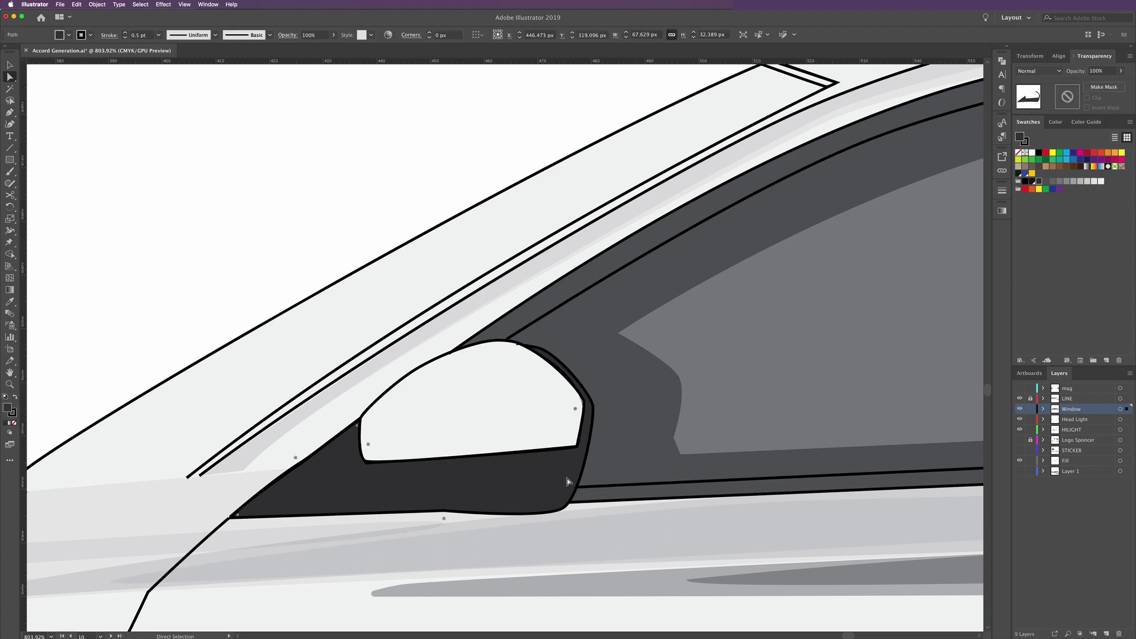
pyautogui.click(11, 113)
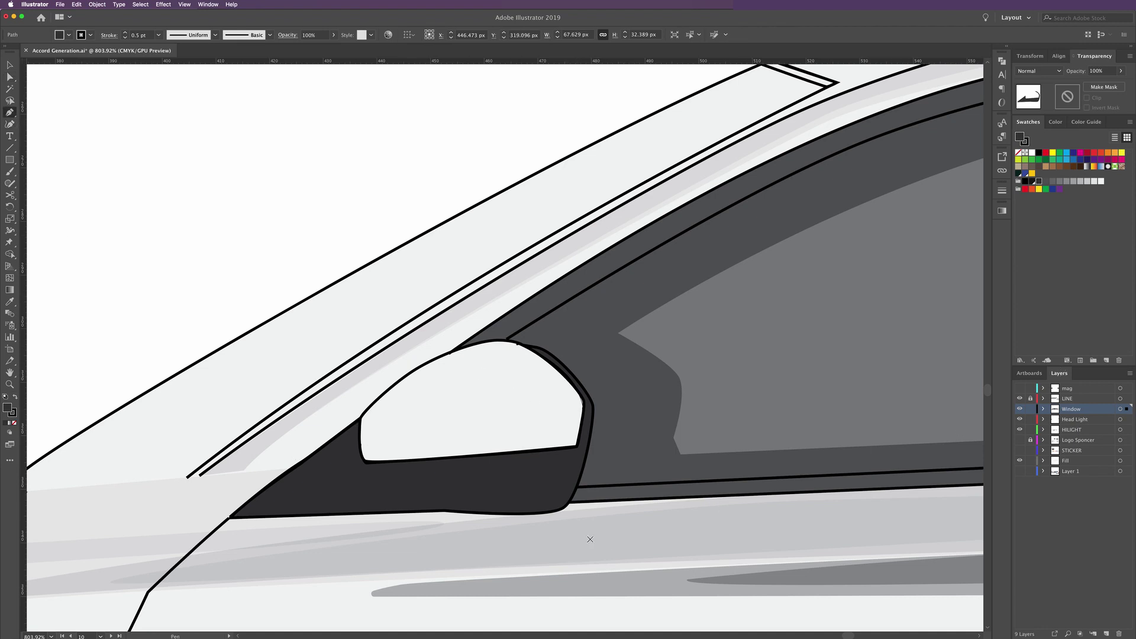
# Draw a closed curved shape covering the lower part of the mirror
pyautogui.click(372, 470)
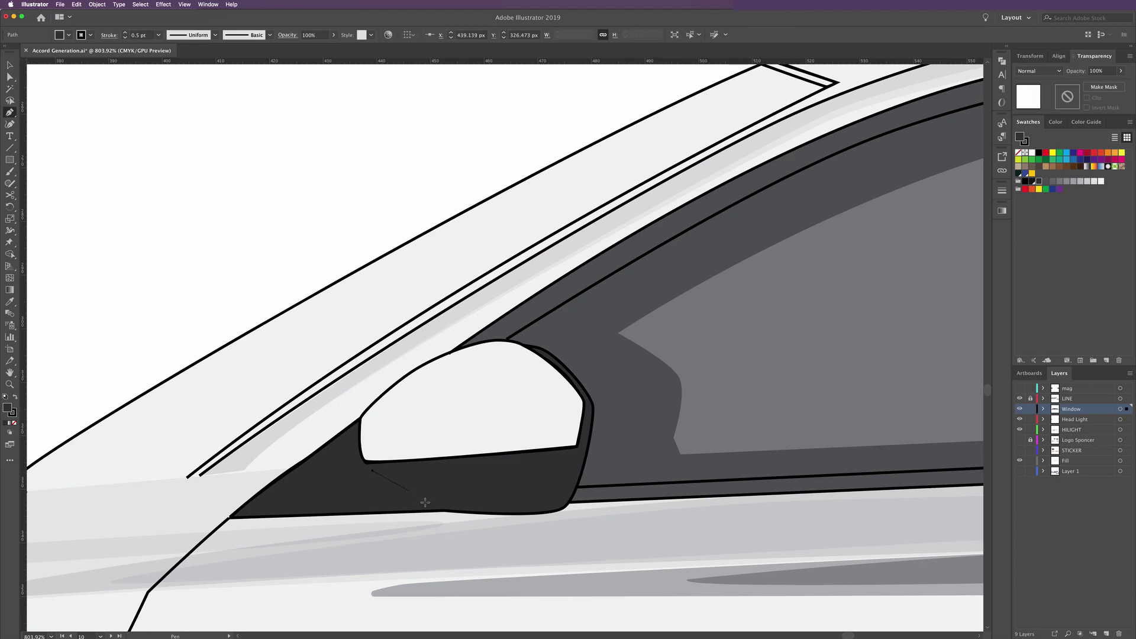
pyautogui.moveTo(444, 508); pyautogui.dragTo(549, 512)
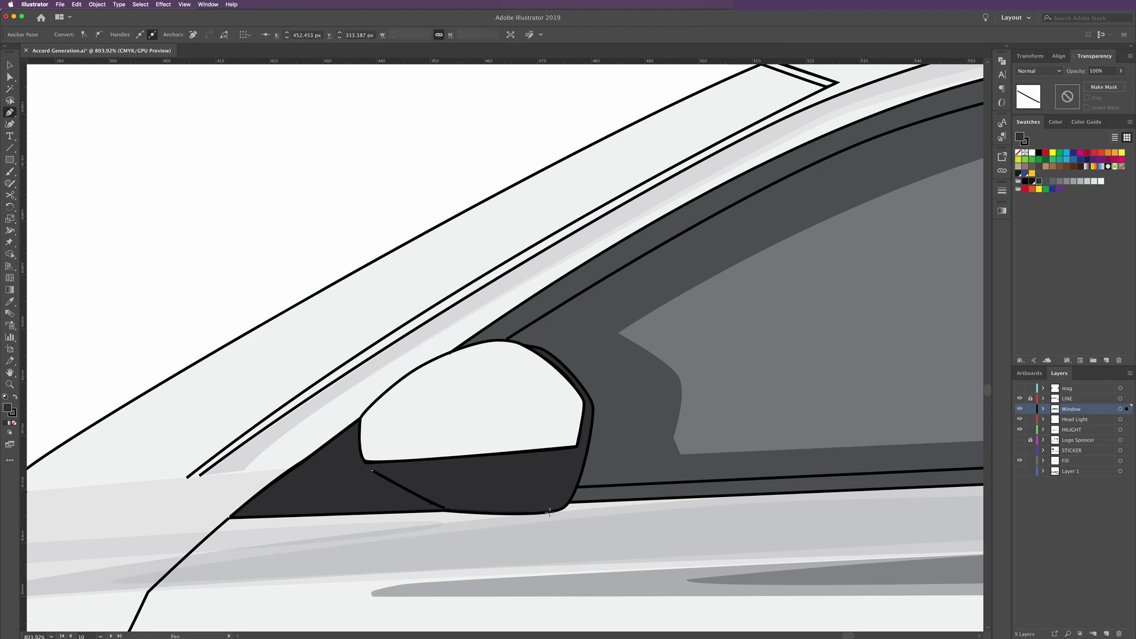
pyautogui.click(563, 507)
pyautogui.click(576, 489)
pyautogui.click(581, 479)
pyautogui.click(593, 406)
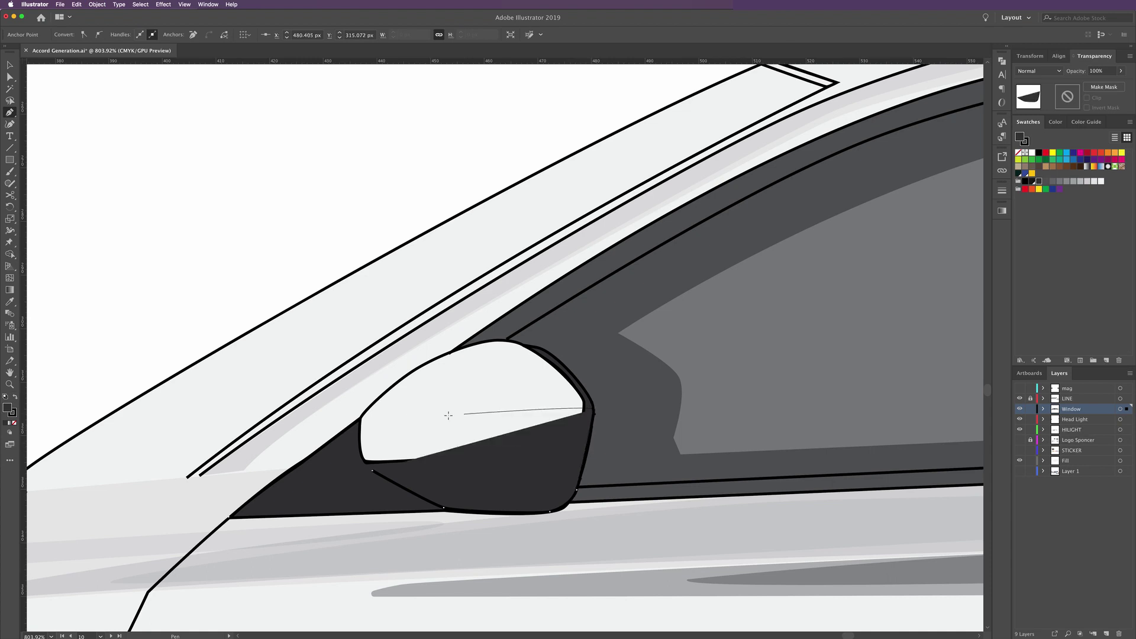
pyautogui.click(375, 419)
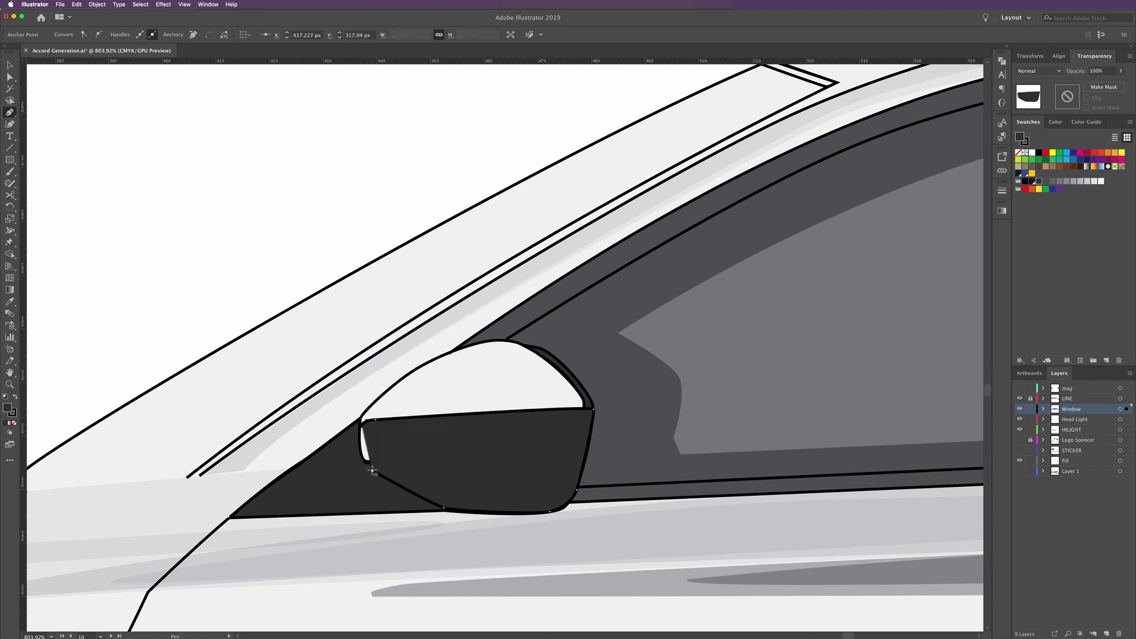
pyautogui.moveTo(372, 470); pyautogui.dragTo(393, 483)
# Give the shading shape no stroke, Multiply blending and a light grey fill
pyautogui.click(1018, 153)
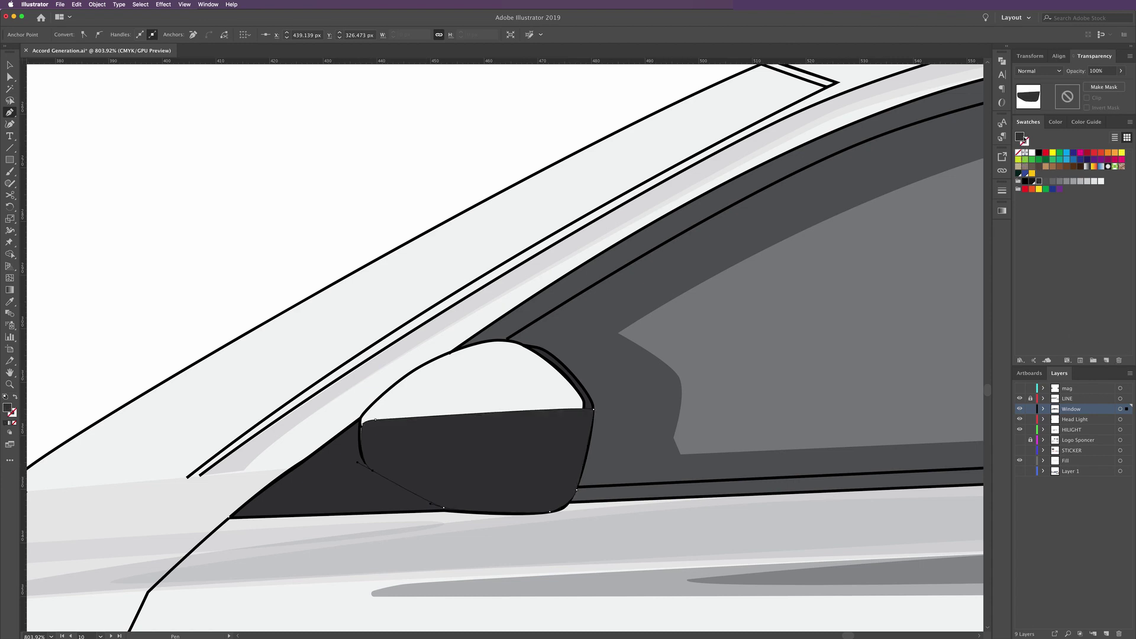
pyautogui.click(1036, 71)
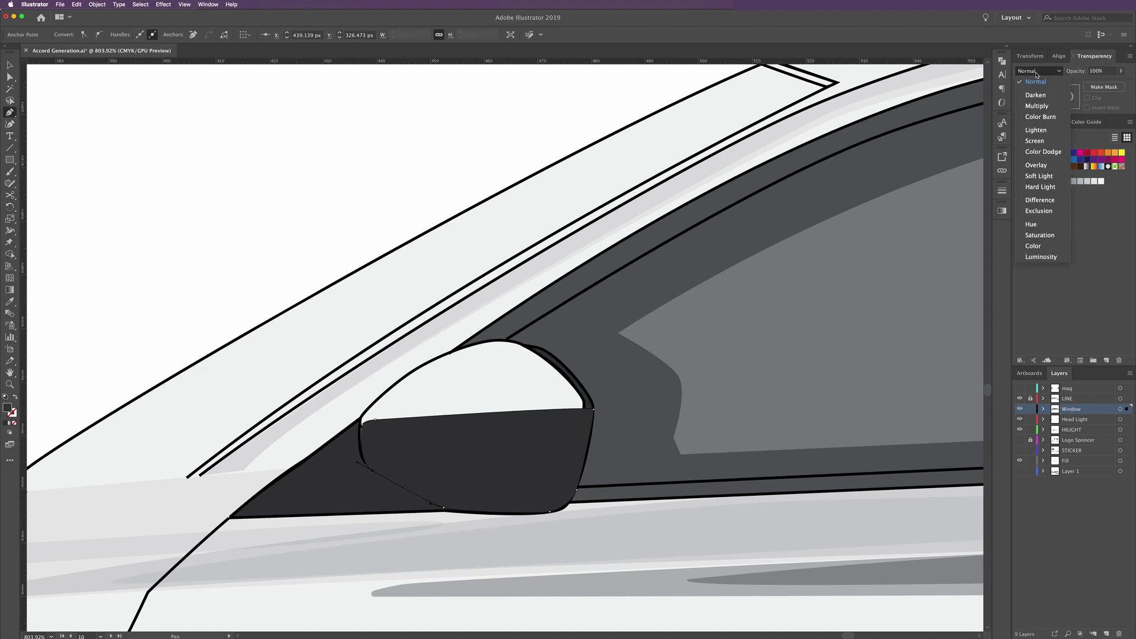
pyautogui.click(1037, 106)
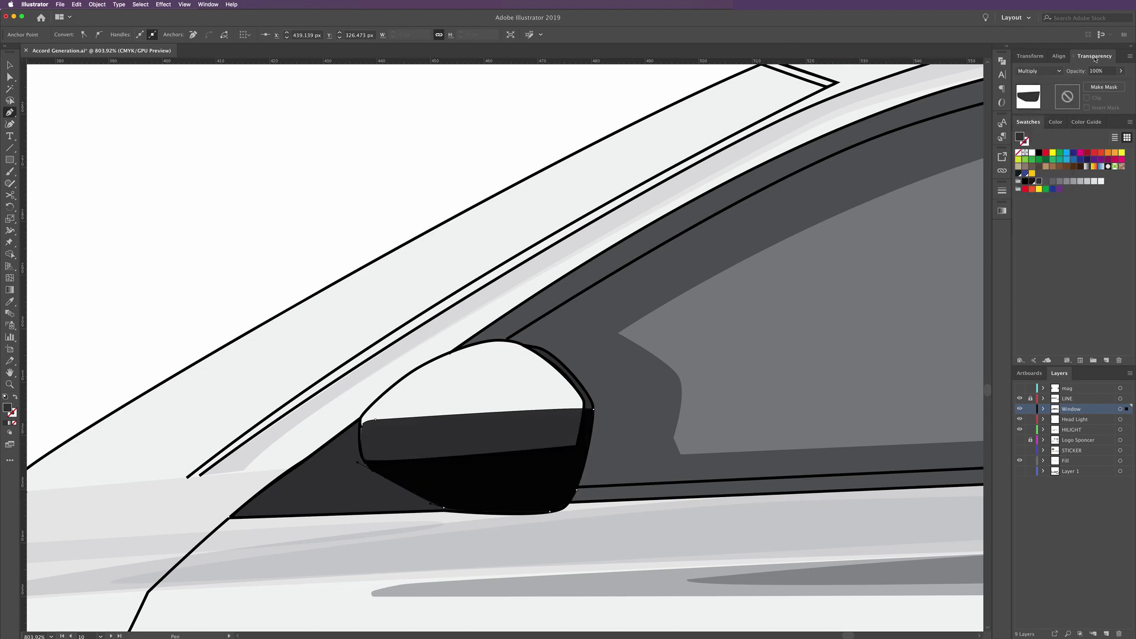
pyautogui.click(1053, 181)
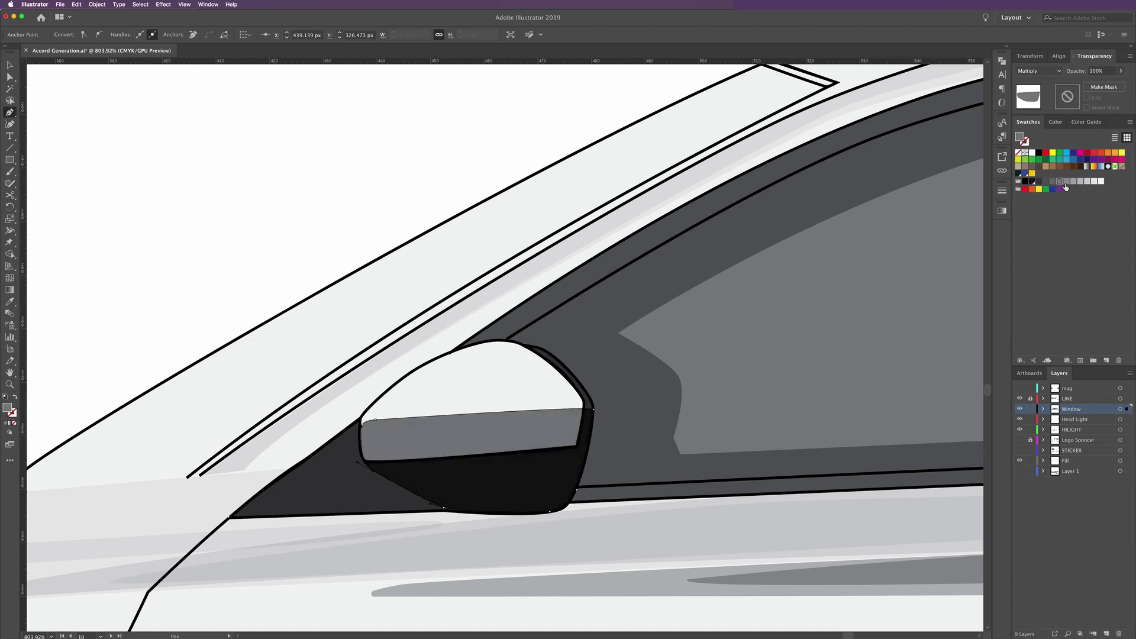
pyautogui.click(1073, 181)
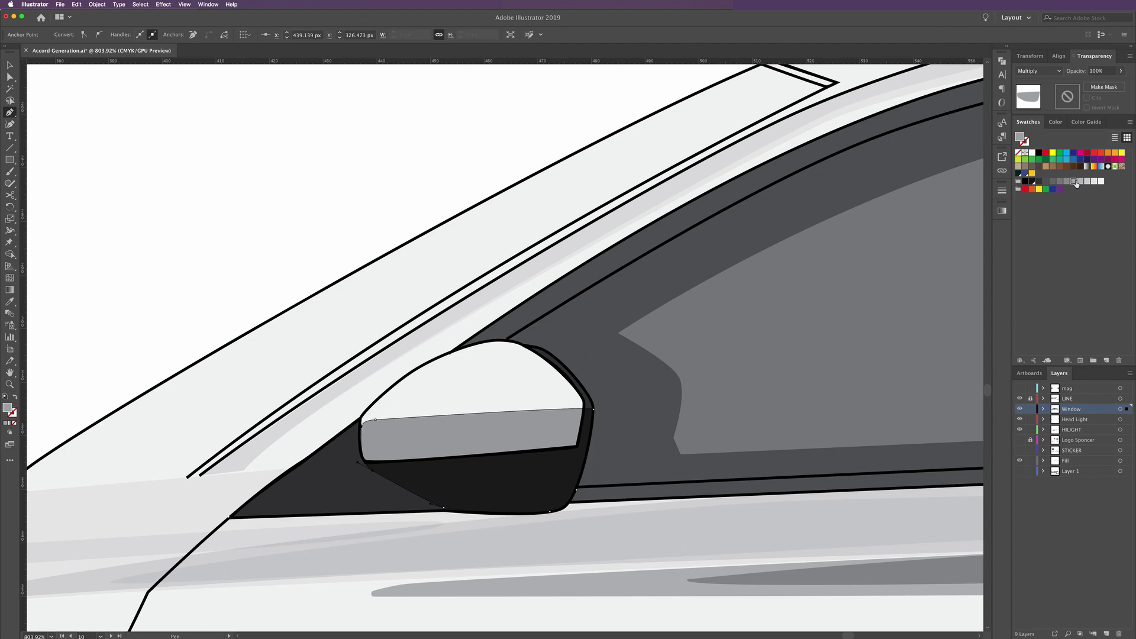
pyautogui.click(1080, 181)
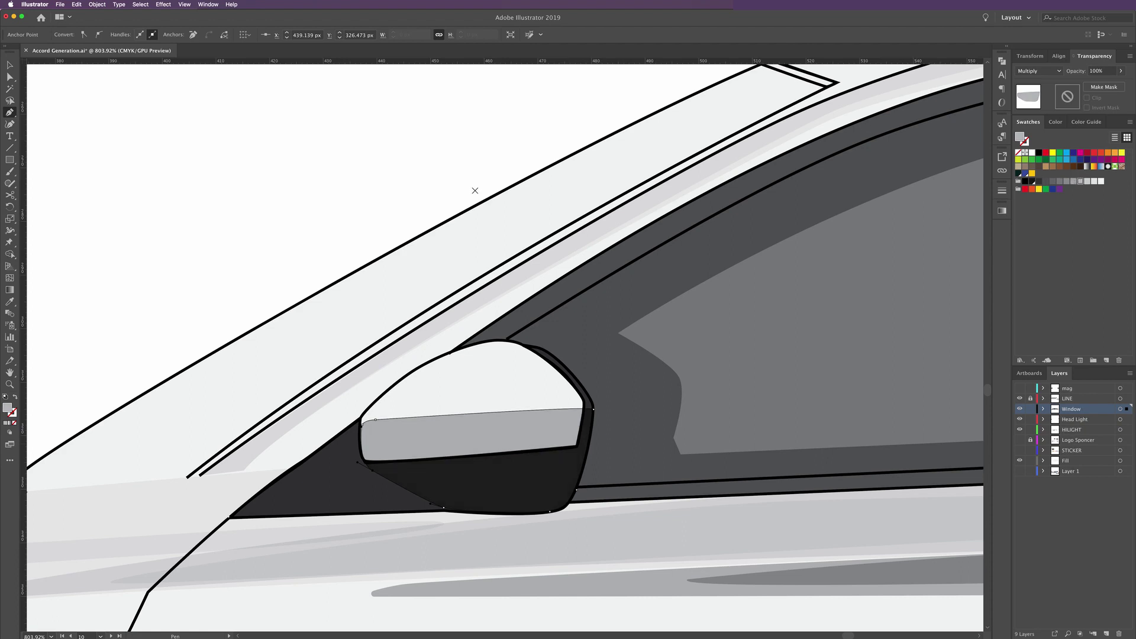
pyautogui.click(10, 113)
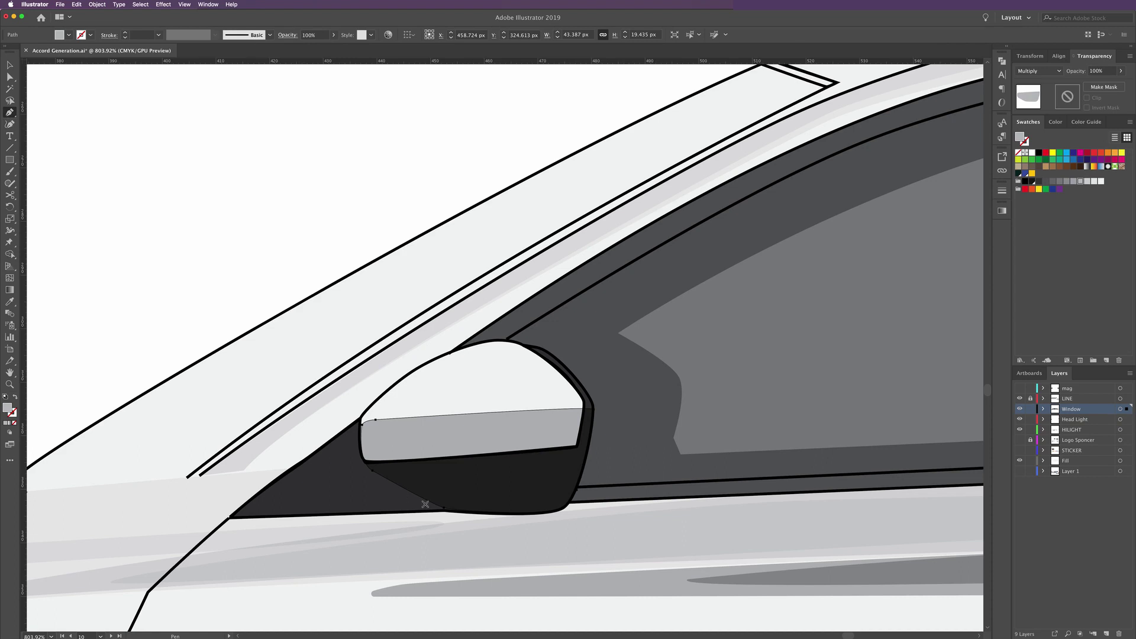
# Draw a triangle under the mirror and sample the mirror's dark fill onto it
pyautogui.click(443, 510)
pyautogui.click(356, 470)
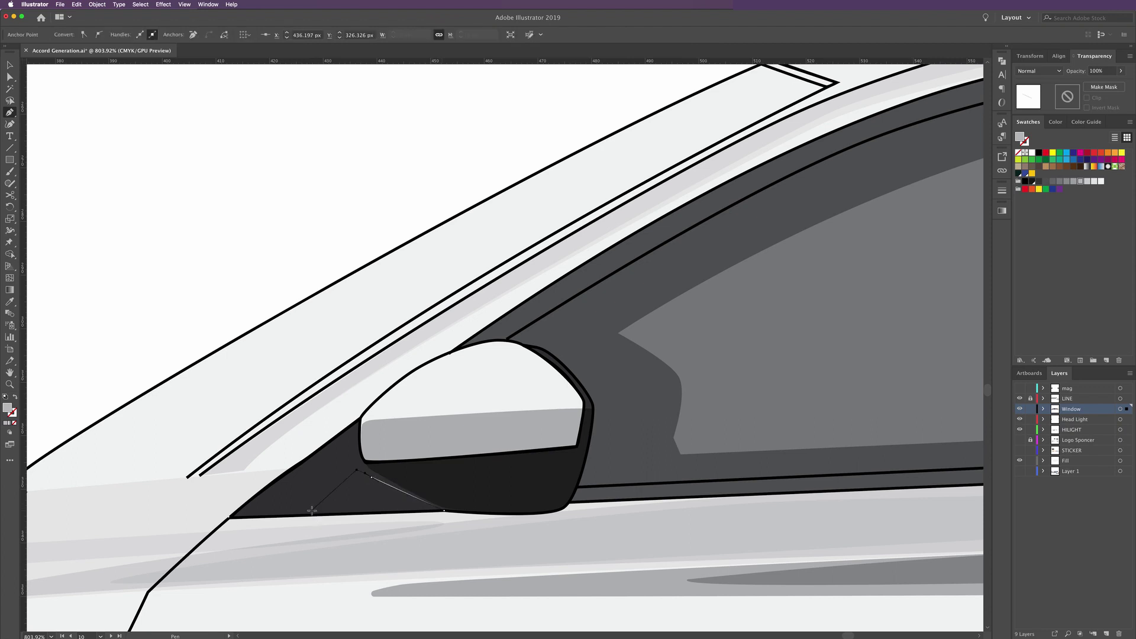
pyautogui.moveTo(312, 508); pyautogui.dragTo(301, 510)
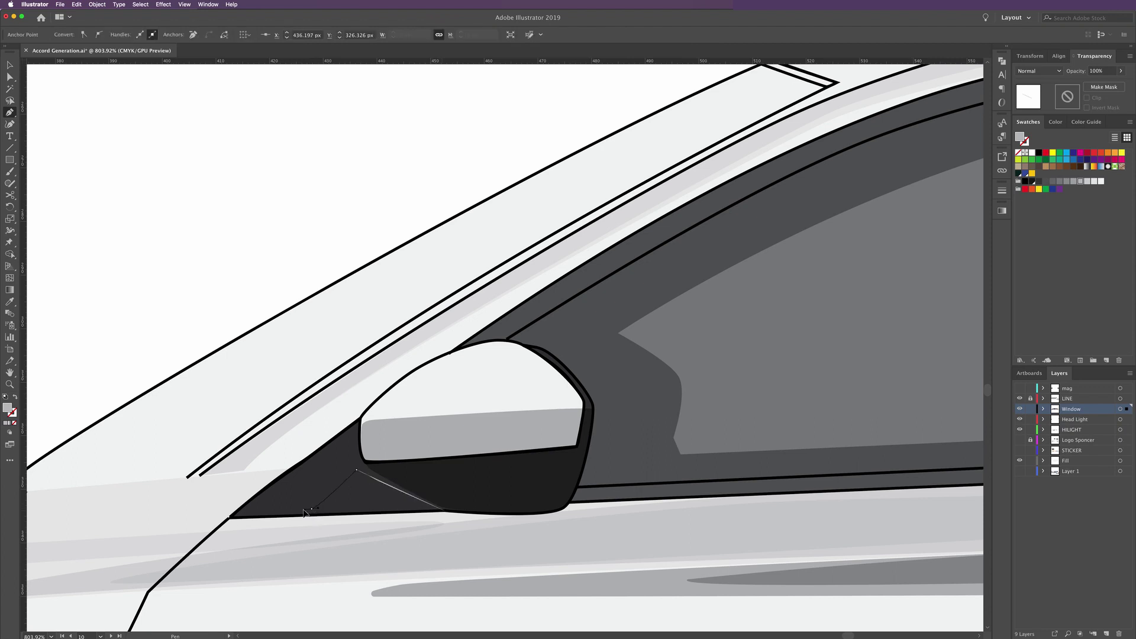
pyautogui.click(240, 518)
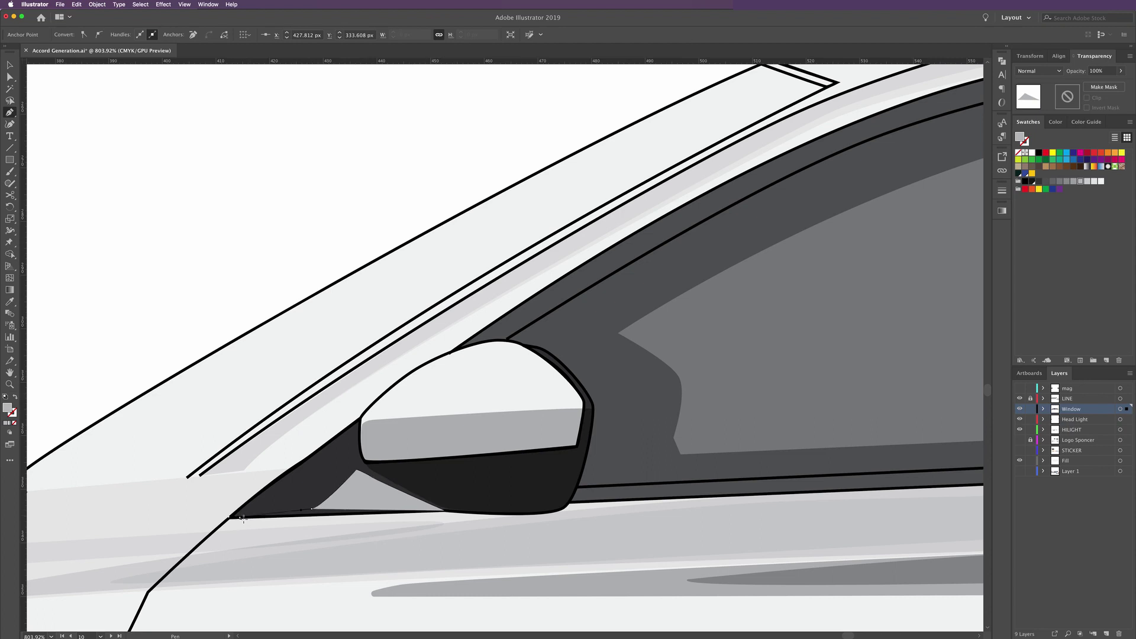
pyautogui.click(445, 511)
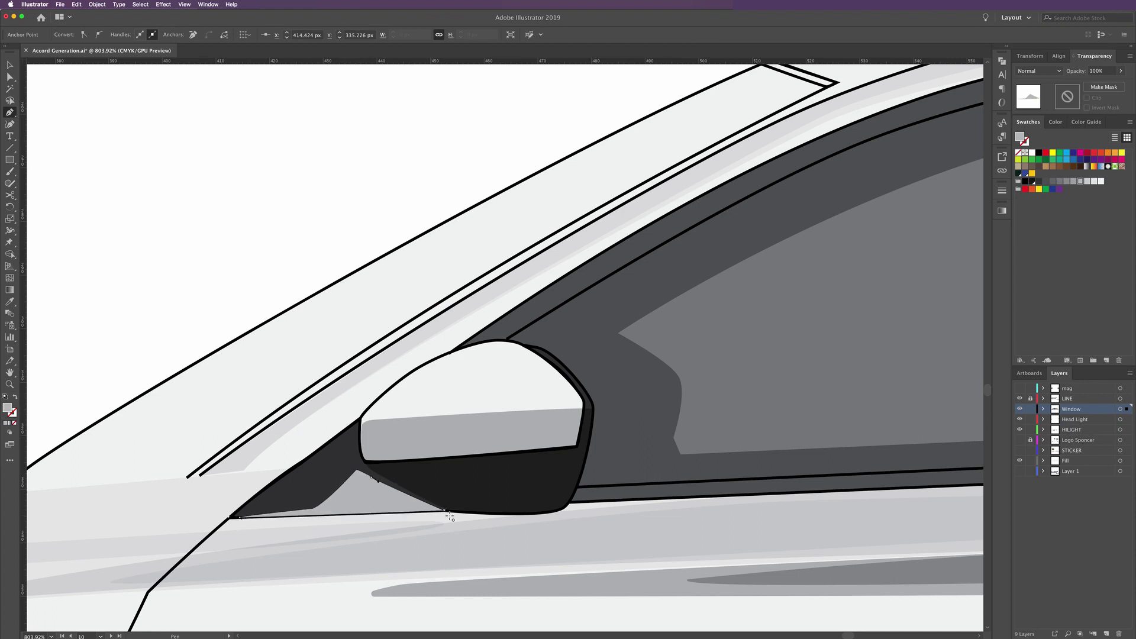
pyautogui.click(10, 303)
pyautogui.click(446, 487)
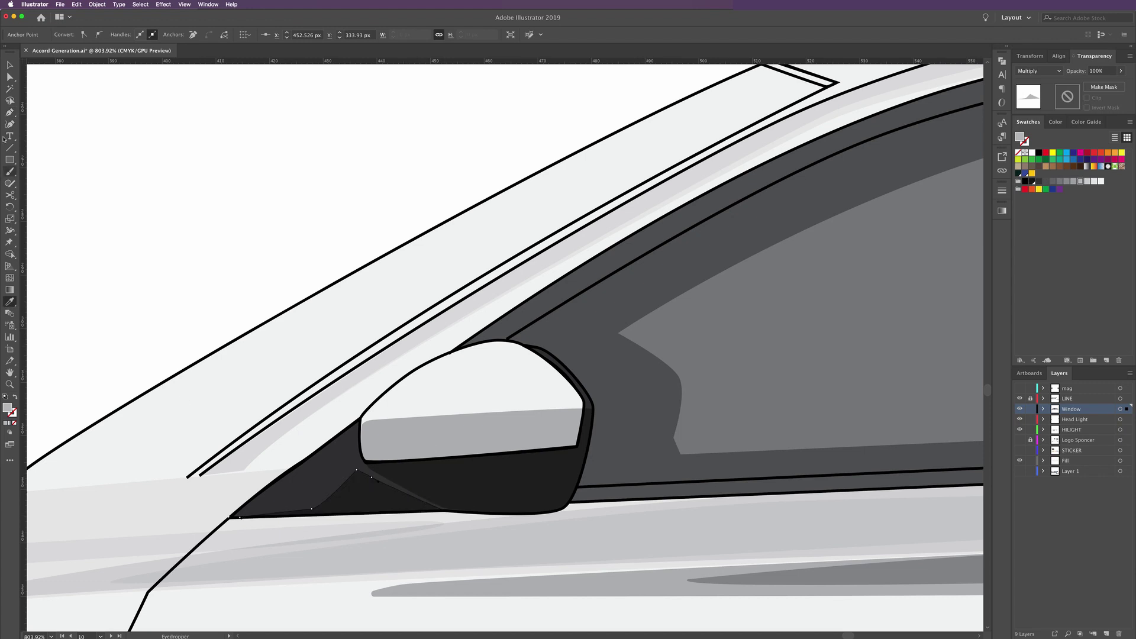
# Draw a curved shading shape along the mirror base from its left tip
pyautogui.click(9, 112)
pyautogui.click(244, 510)
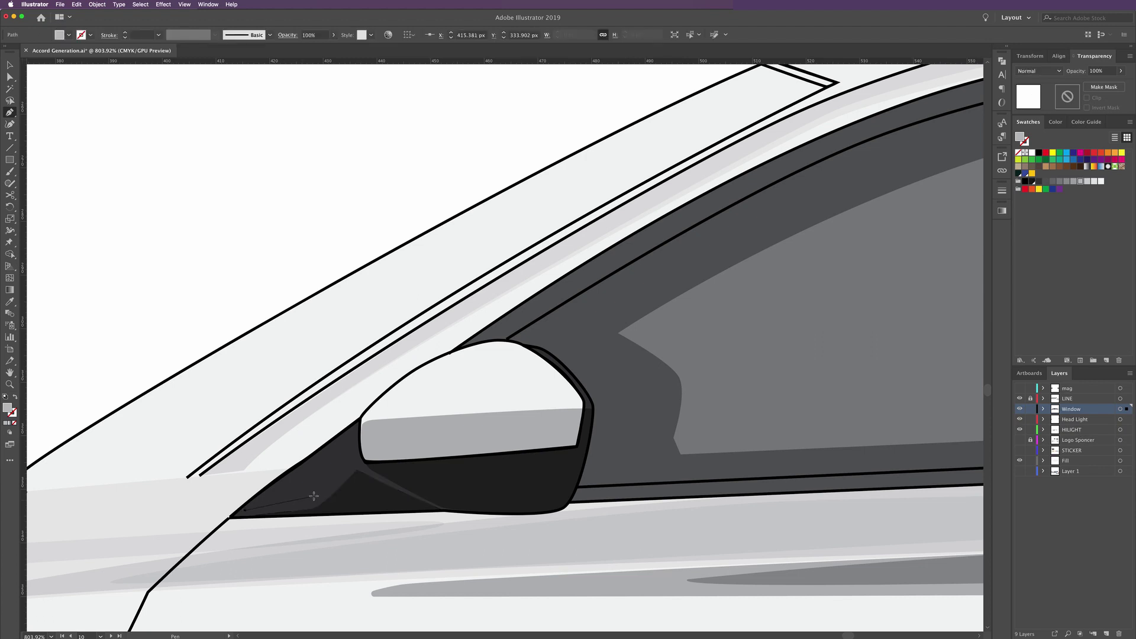
pyautogui.moveTo(313, 495); pyautogui.dragTo(321, 491)
pyautogui.click(355, 460)
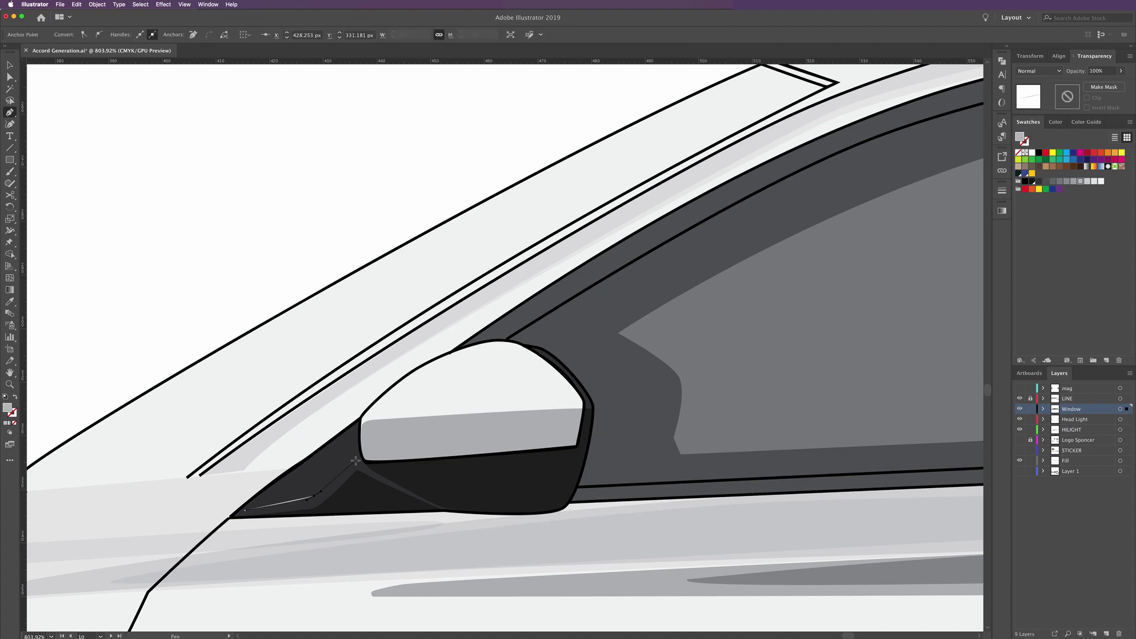
pyautogui.moveTo(355, 459); pyautogui.dragTo(358, 454)
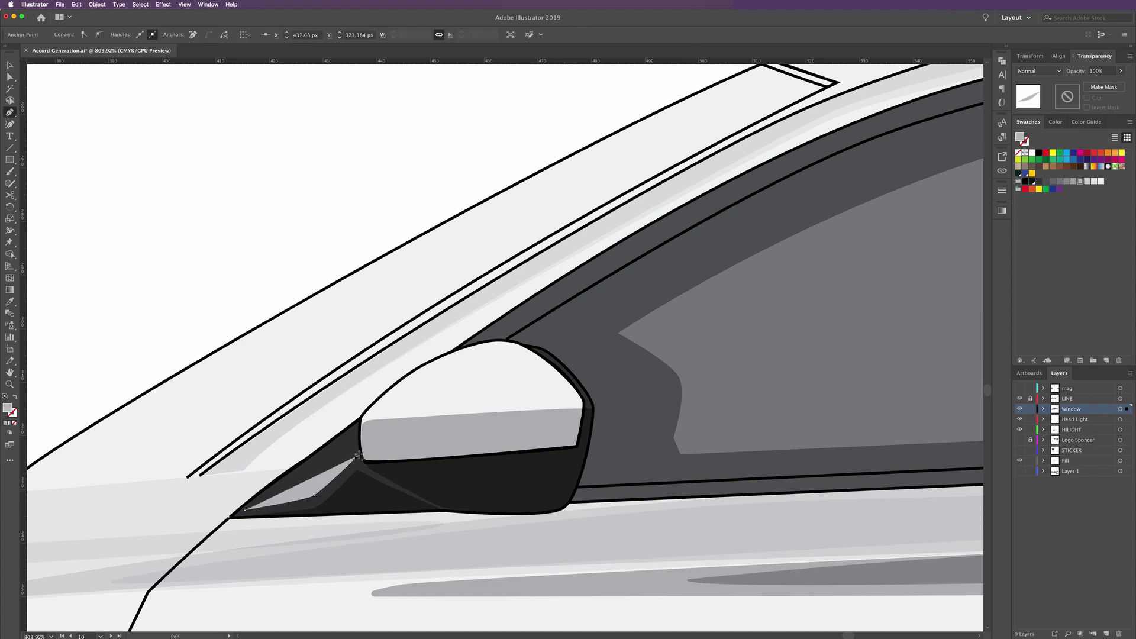
pyautogui.press('Escape')
pyautogui.click(360, 421)
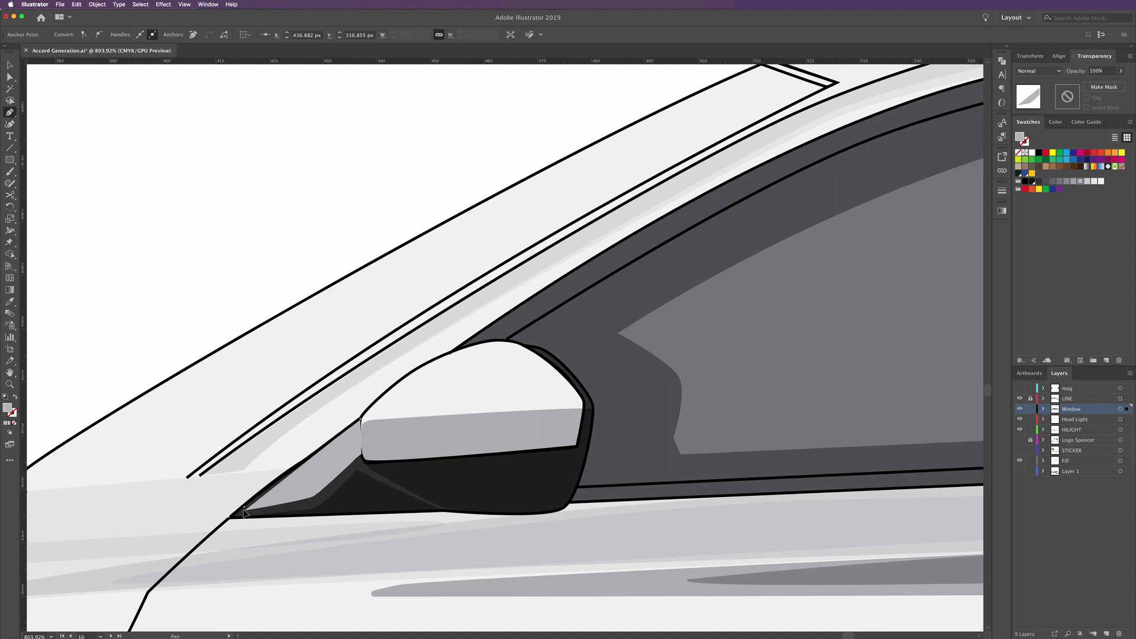
pyautogui.click(245, 509)
pyautogui.moveTo(245, 509); pyautogui.dragTo(246, 512)
# Set the shading shape to Multiply with a lighter grey fill, then deselect
pyautogui.click(1038, 71)
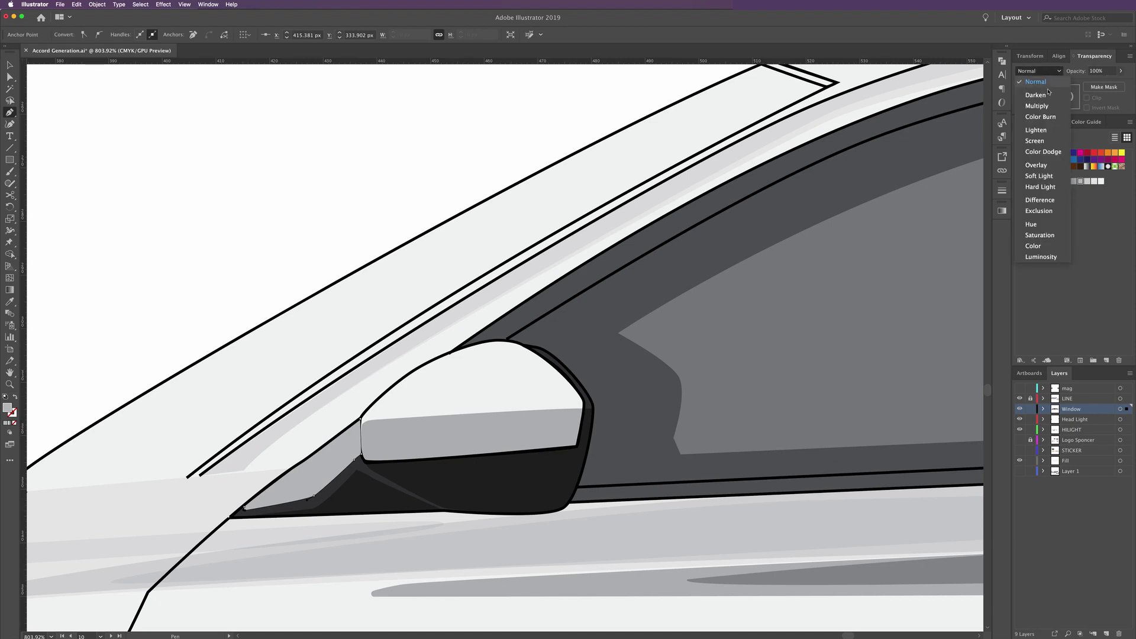
pyautogui.click(1041, 107)
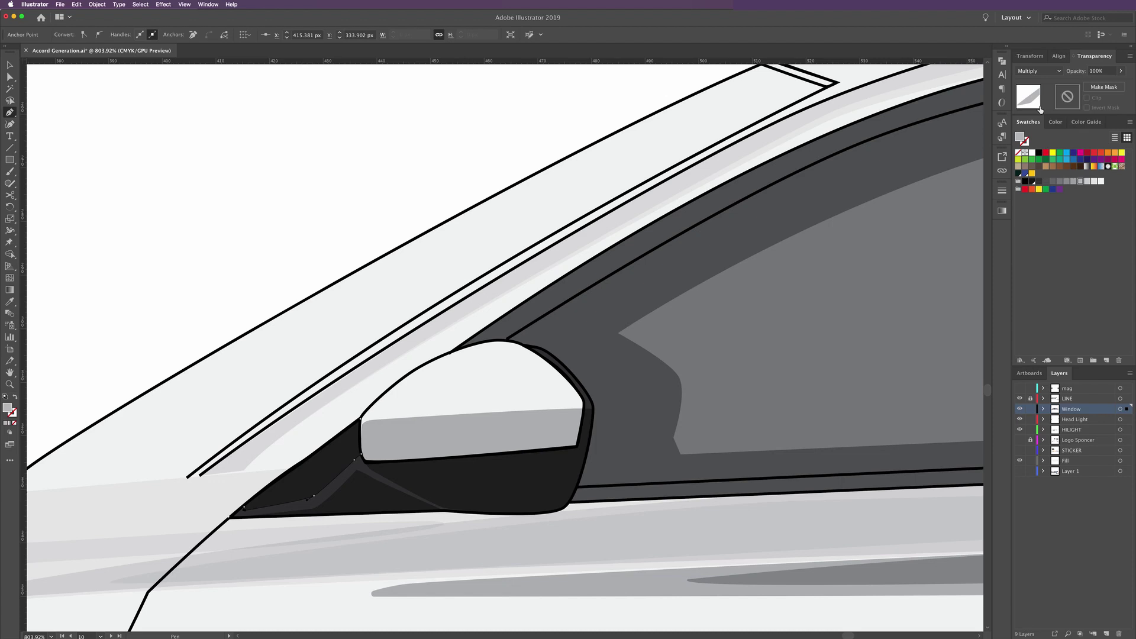
pyautogui.click(1094, 181)
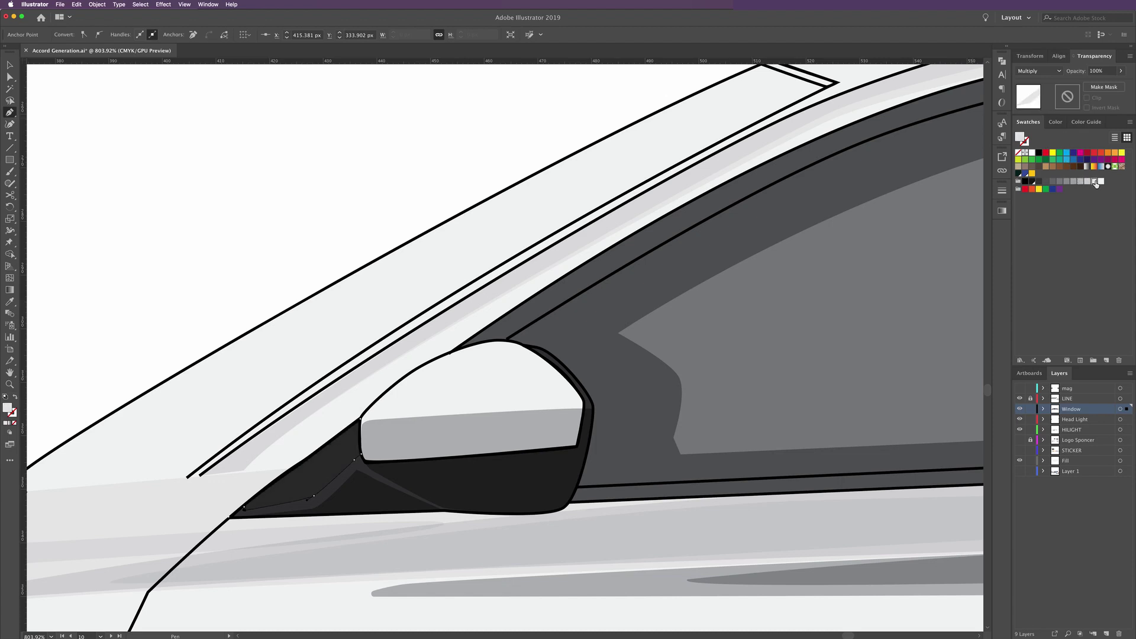
pyautogui.click(9, 65)
pyautogui.click(347, 198)
pyautogui.press('super+alt+space')
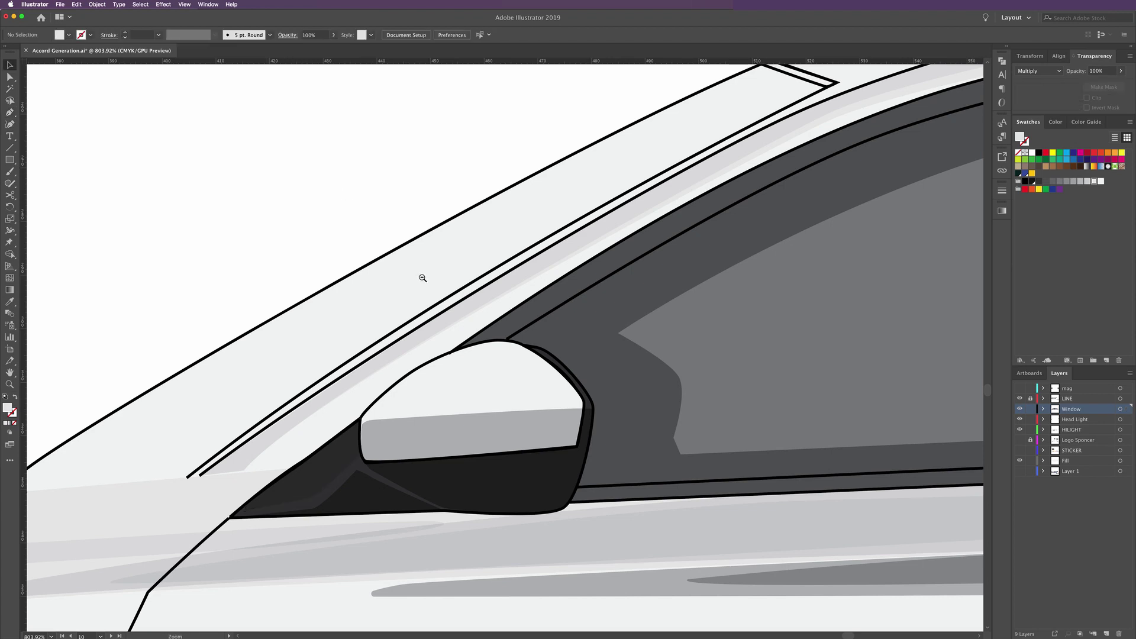
# Start an A-pillar outline from the hood's end along the trim line, undoing a stray segment
pyautogui.click(422, 278)
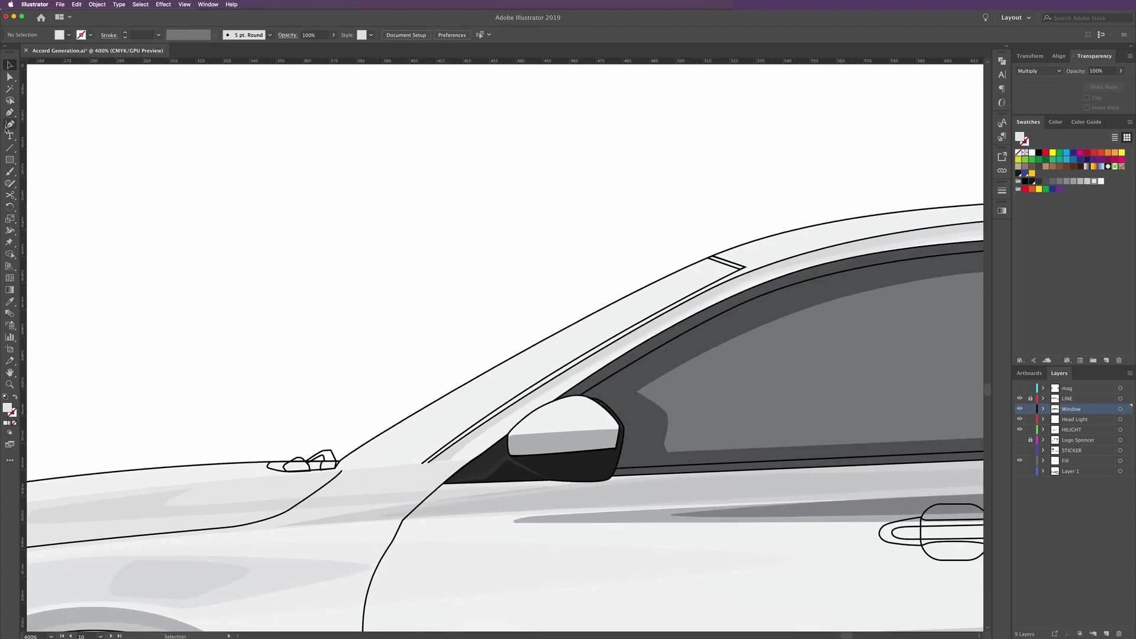
pyautogui.click(10, 112)
pyautogui.press('super+equal')
pyautogui.hscroll(3, 342, 404)
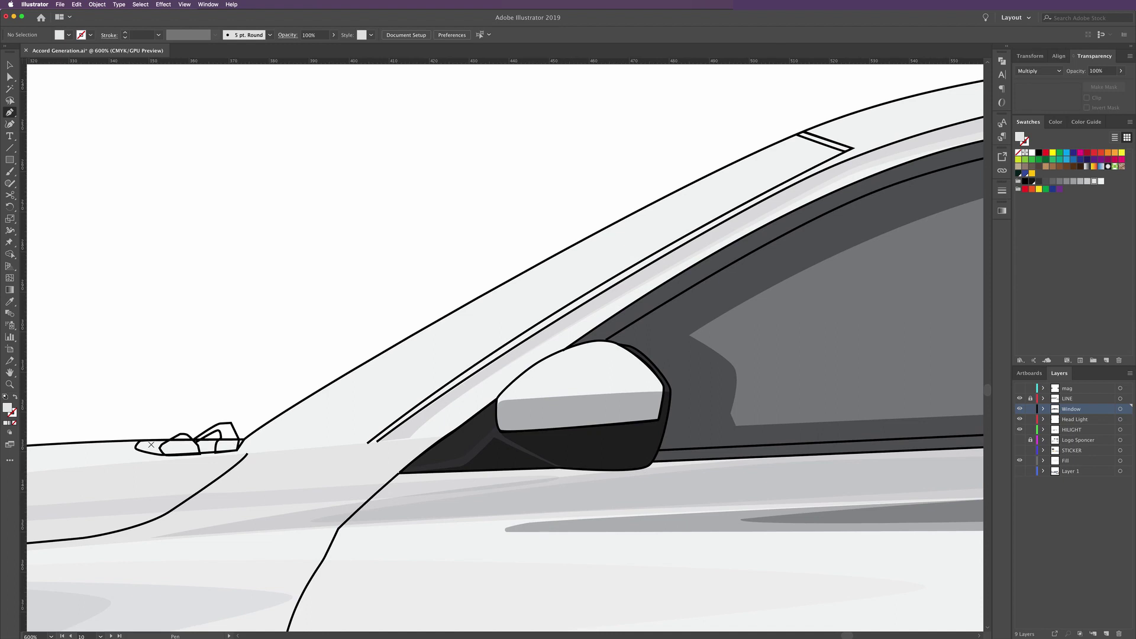
pyautogui.click(136, 443)
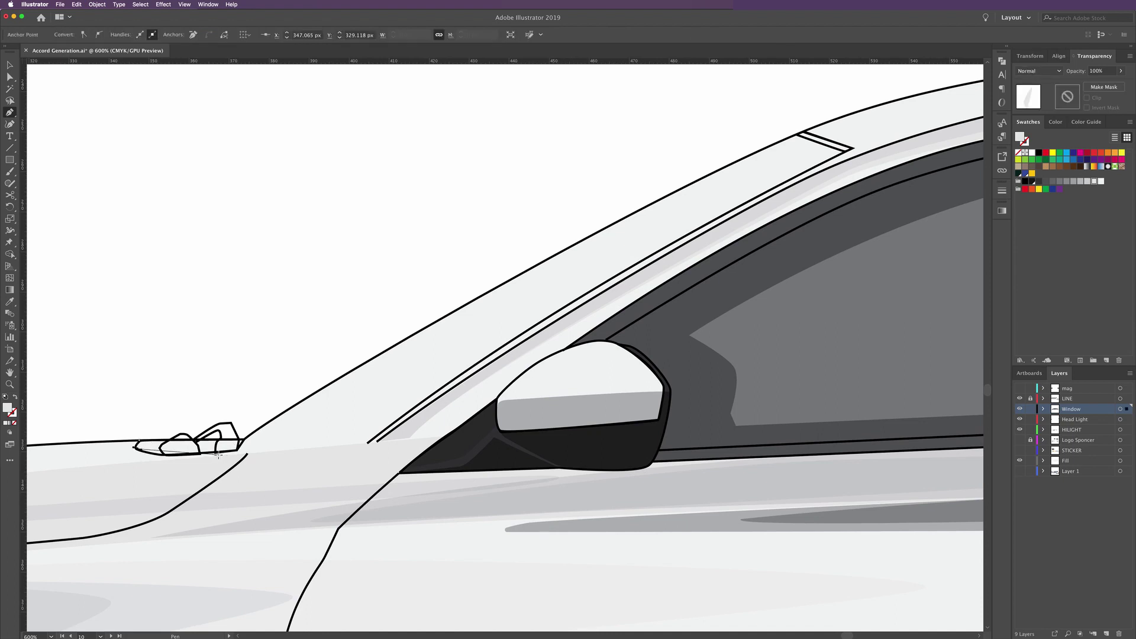
pyautogui.click(166, 455)
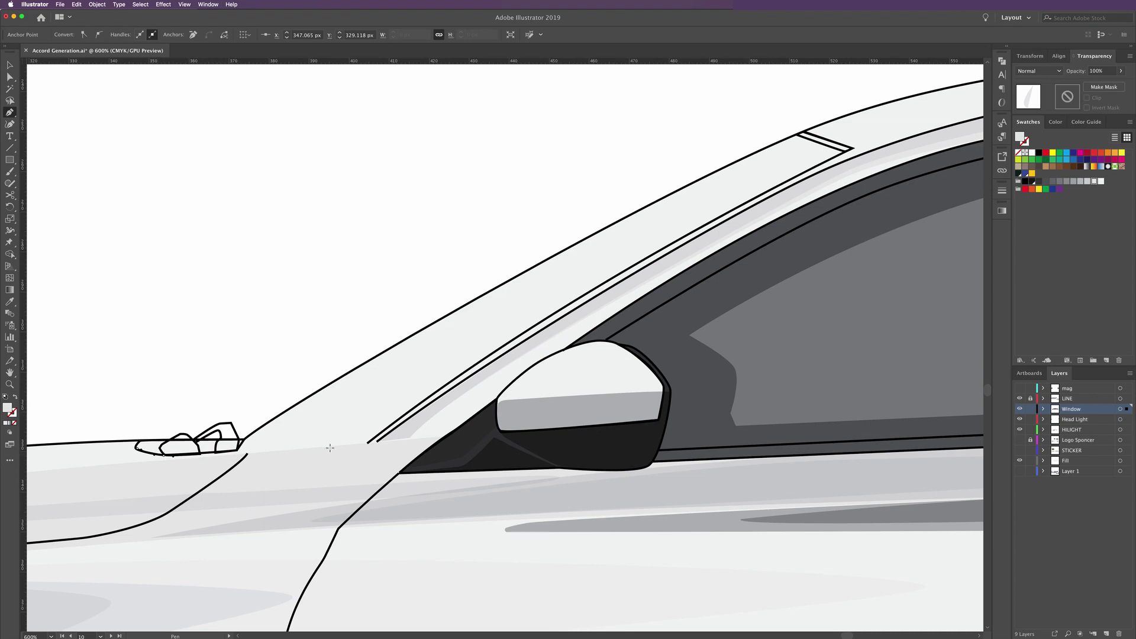
pyautogui.click(378, 442)
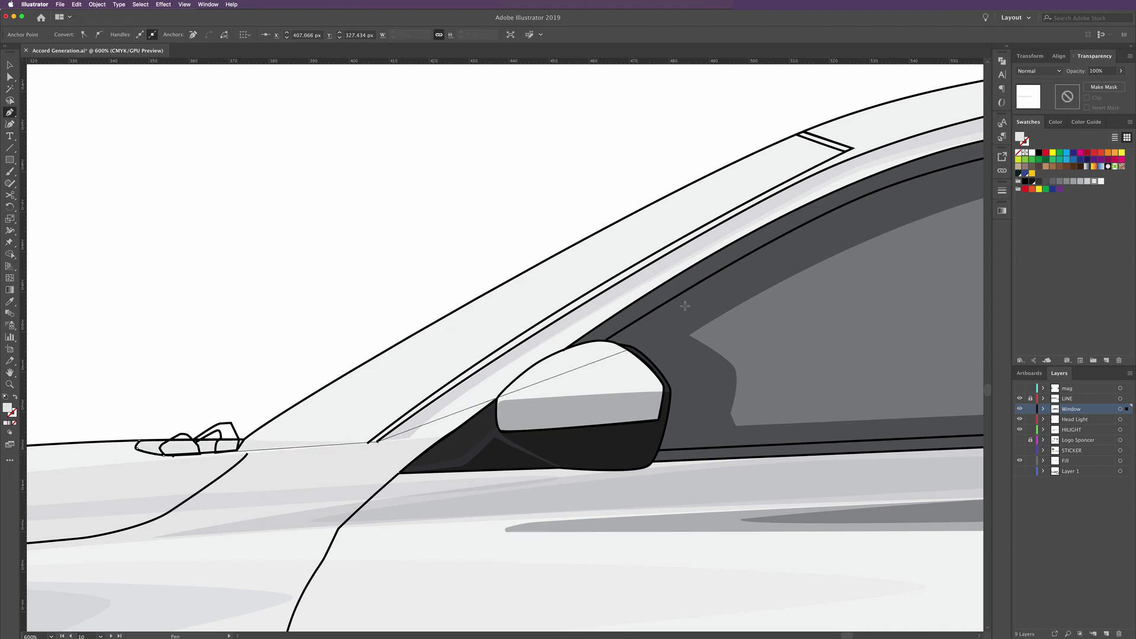
pyautogui.click(583, 298)
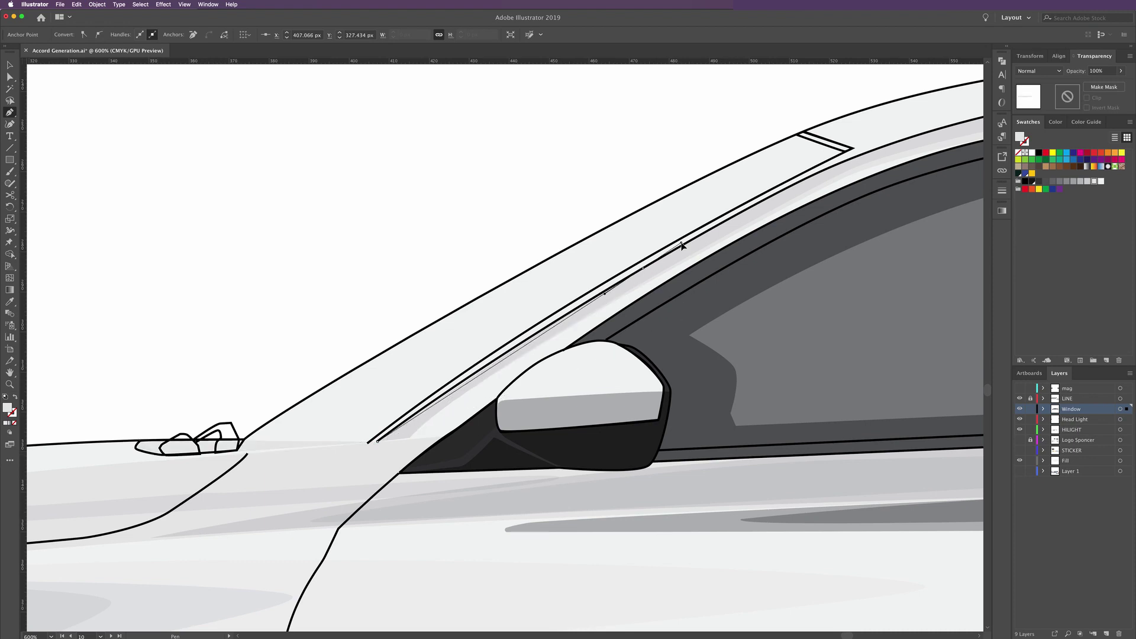
pyautogui.click(643, 268)
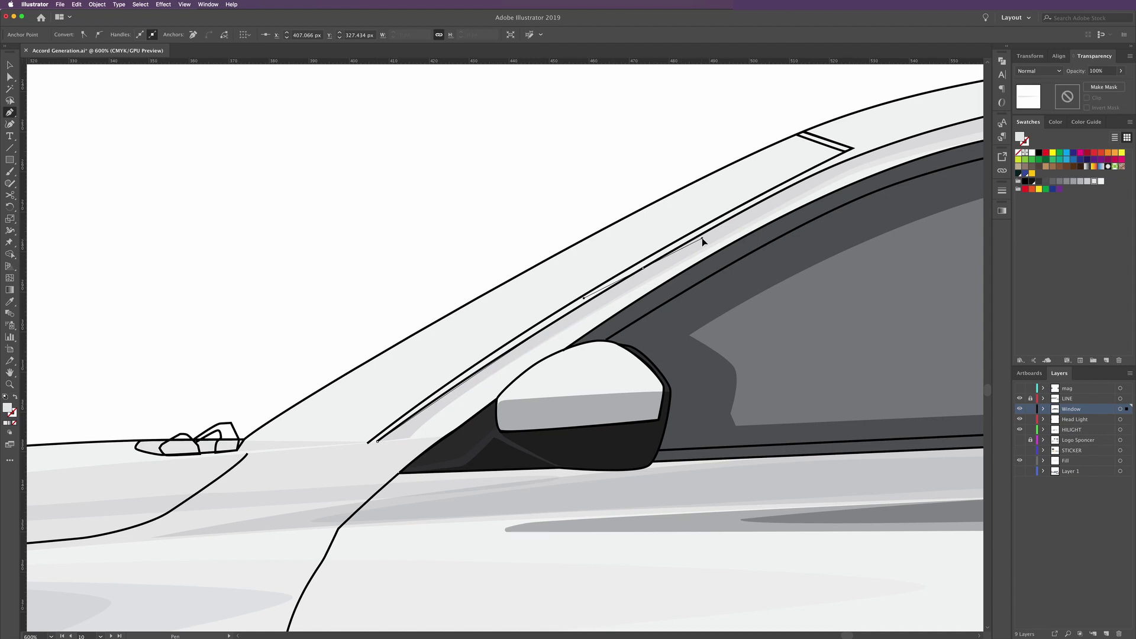
pyautogui.click(728, 223)
pyautogui.click(847, 155)
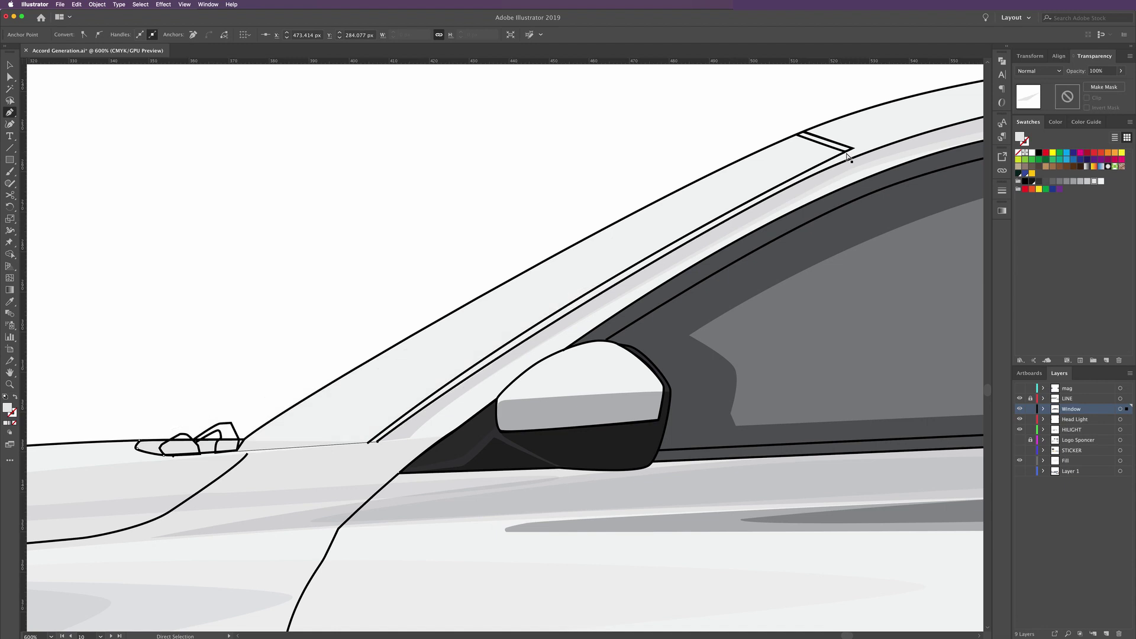
pyautogui.hotkey('ctrl', 'z')
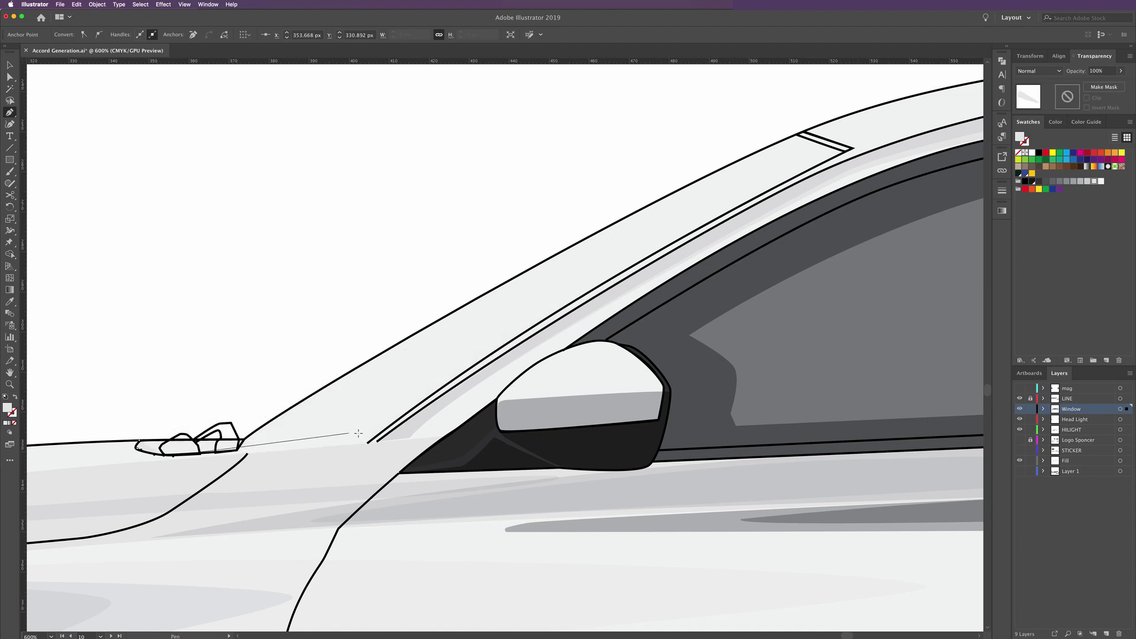
# Trace and close the A-pillar shape, then fill it with the window's dark grey
pyautogui.click(368, 442)
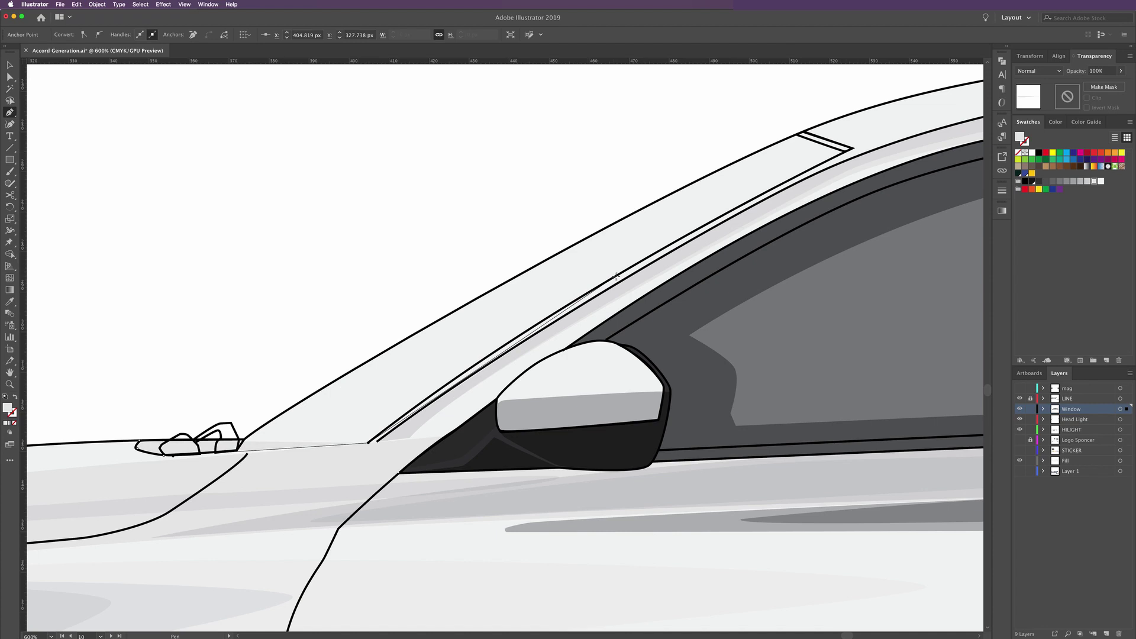
pyautogui.moveTo(616, 276); pyautogui.dragTo(733, 213)
pyautogui.moveTo(734, 213); pyautogui.dragTo(745, 202)
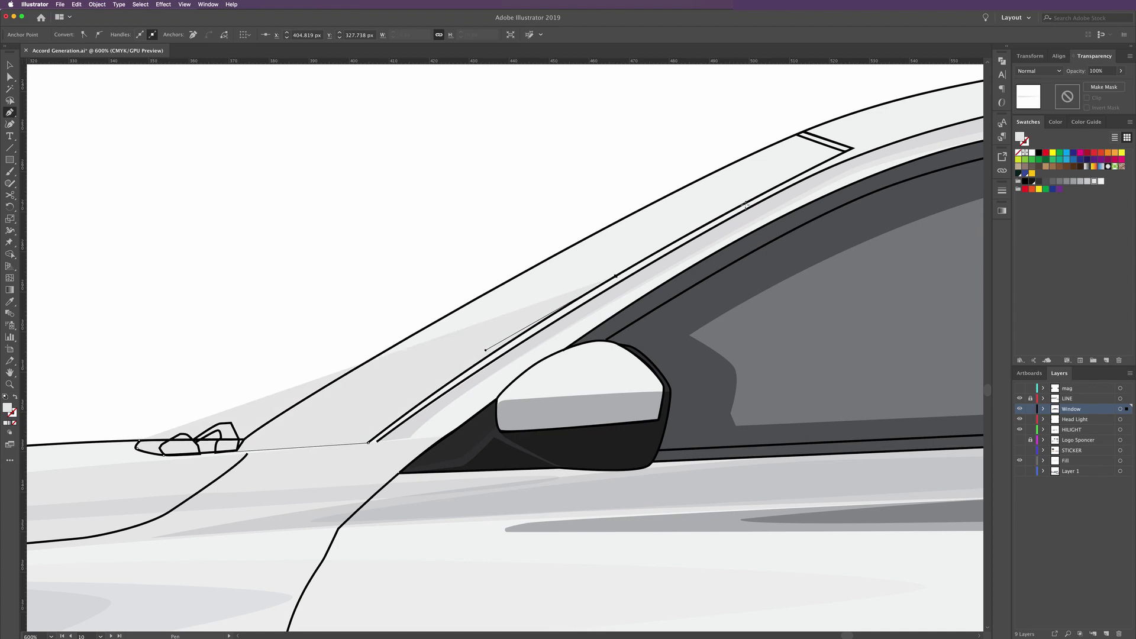
pyautogui.click(851, 147)
pyautogui.click(805, 131)
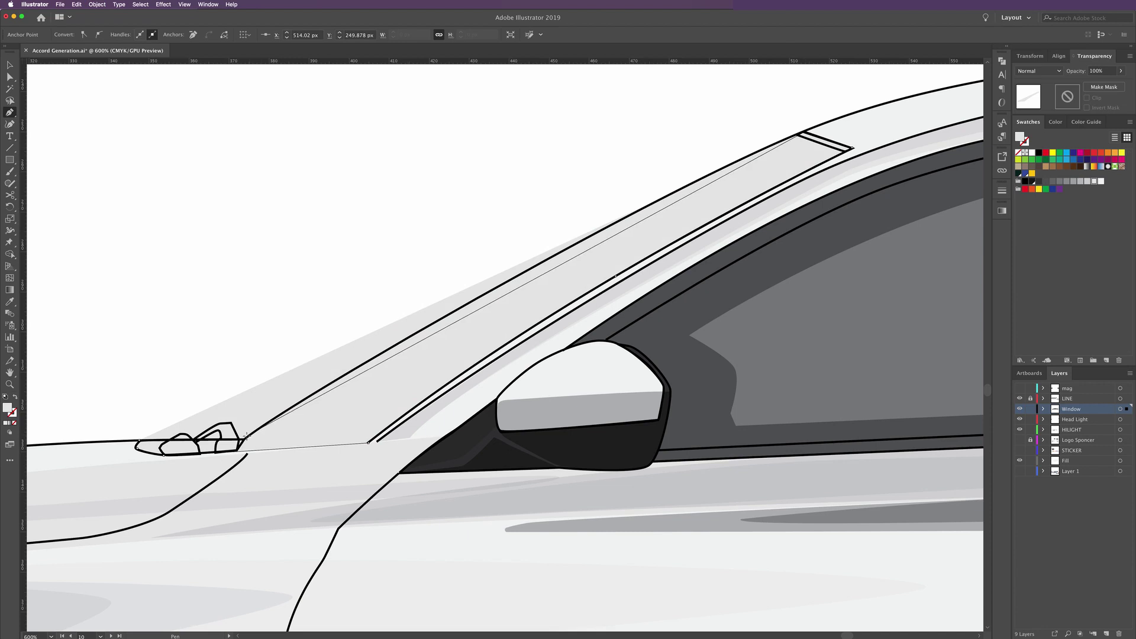
pyautogui.click(424, 325)
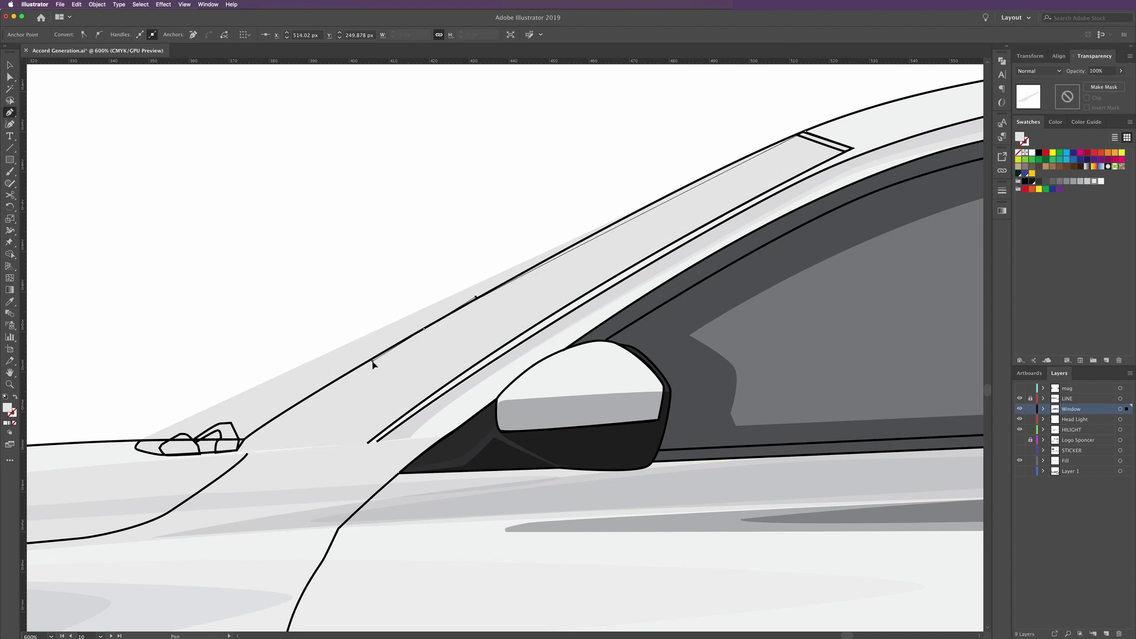
pyautogui.click(312, 397)
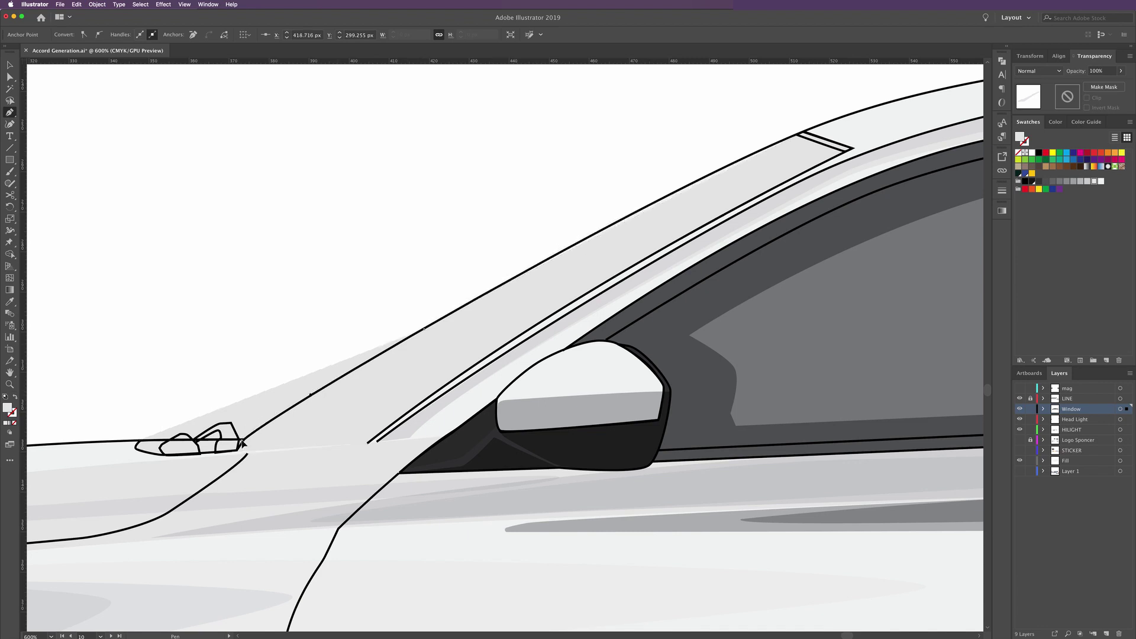
pyautogui.click(240, 442)
pyautogui.click(139, 443)
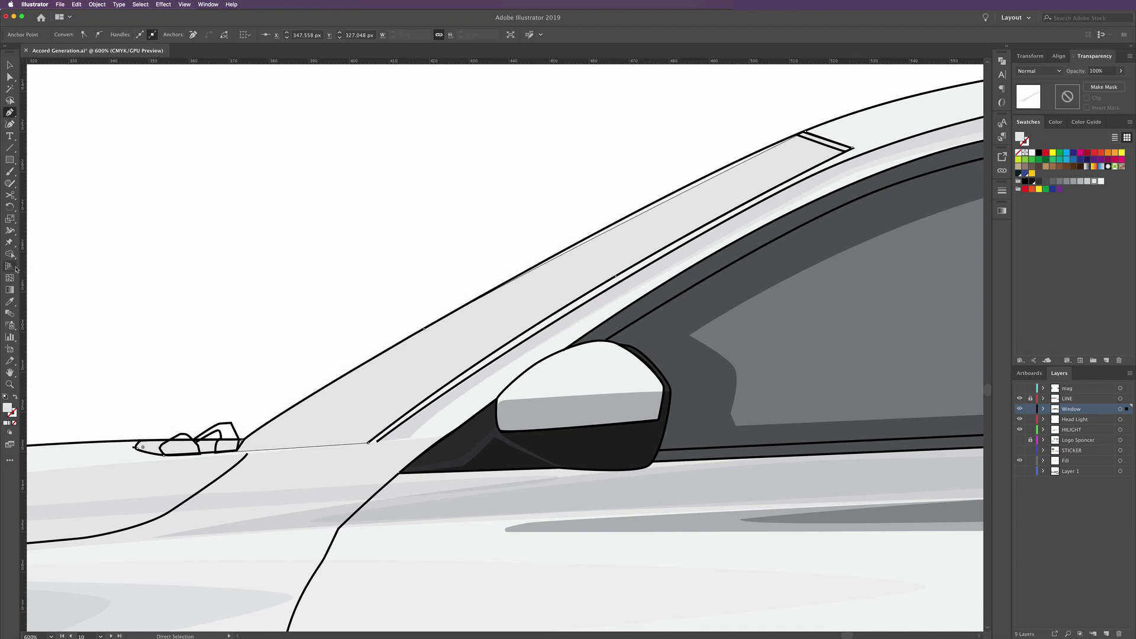
pyautogui.click(9, 302)
pyautogui.click(721, 293)
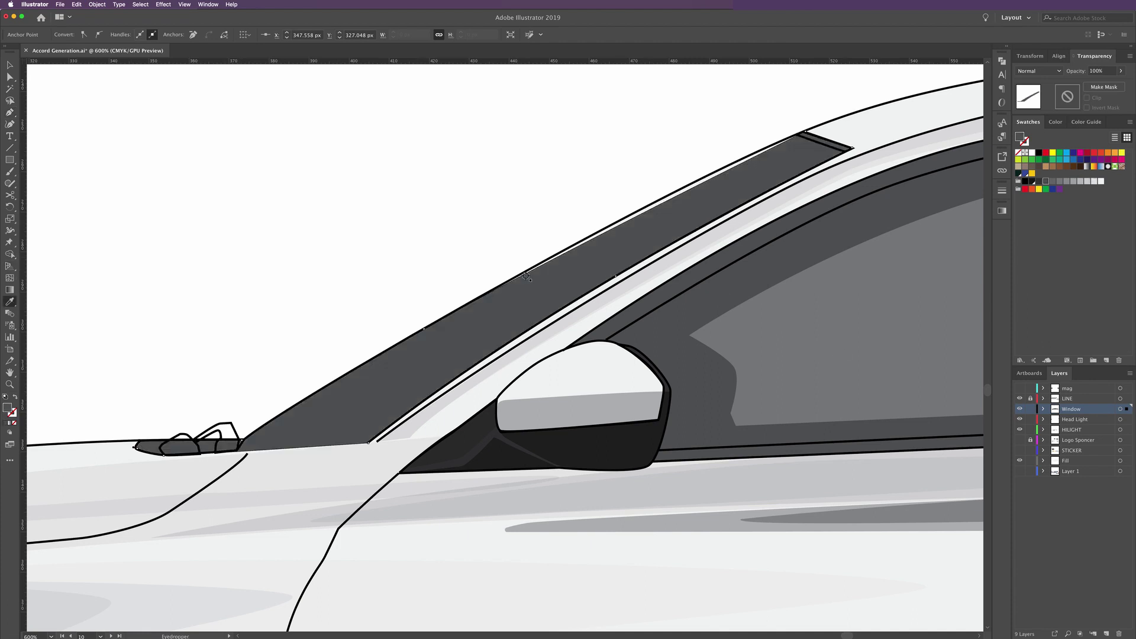
# Drag the pillar's roof-line anchor handles so its top edge follows the windshield outline
pyautogui.click(9, 77)
pyautogui.click(425, 331)
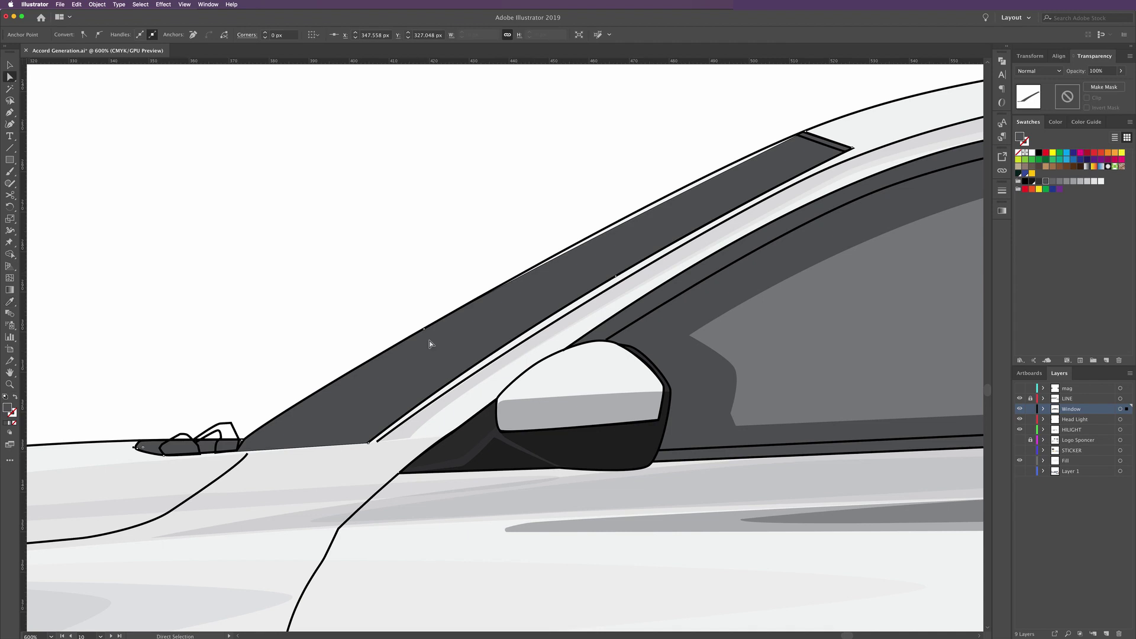
pyautogui.click(538, 266)
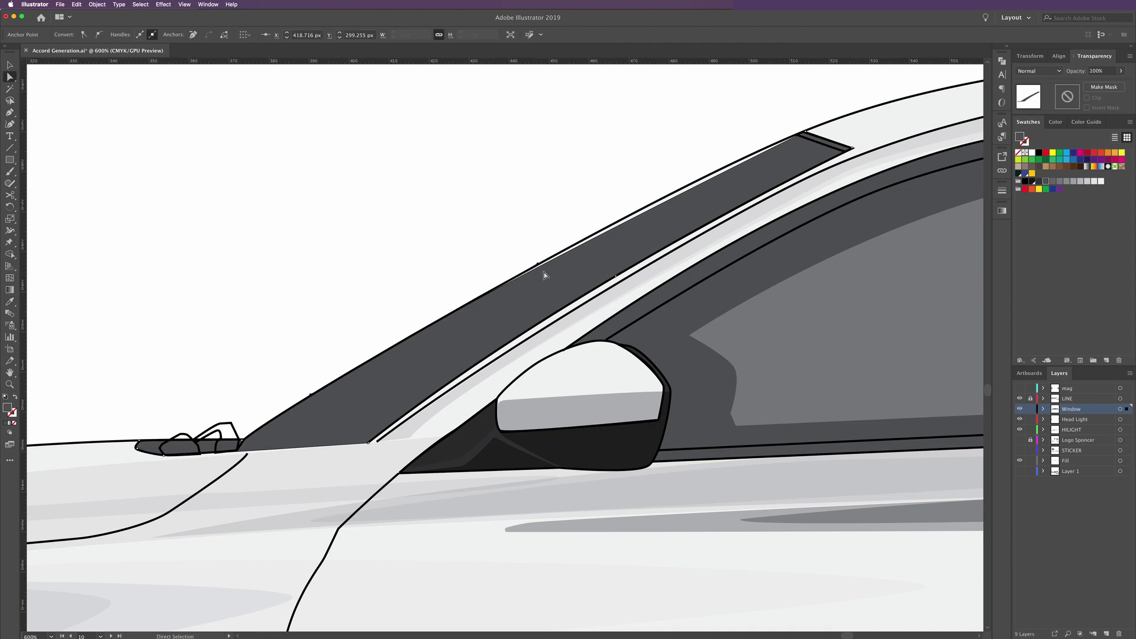
pyautogui.moveTo(539, 267); pyautogui.dragTo(599, 224)
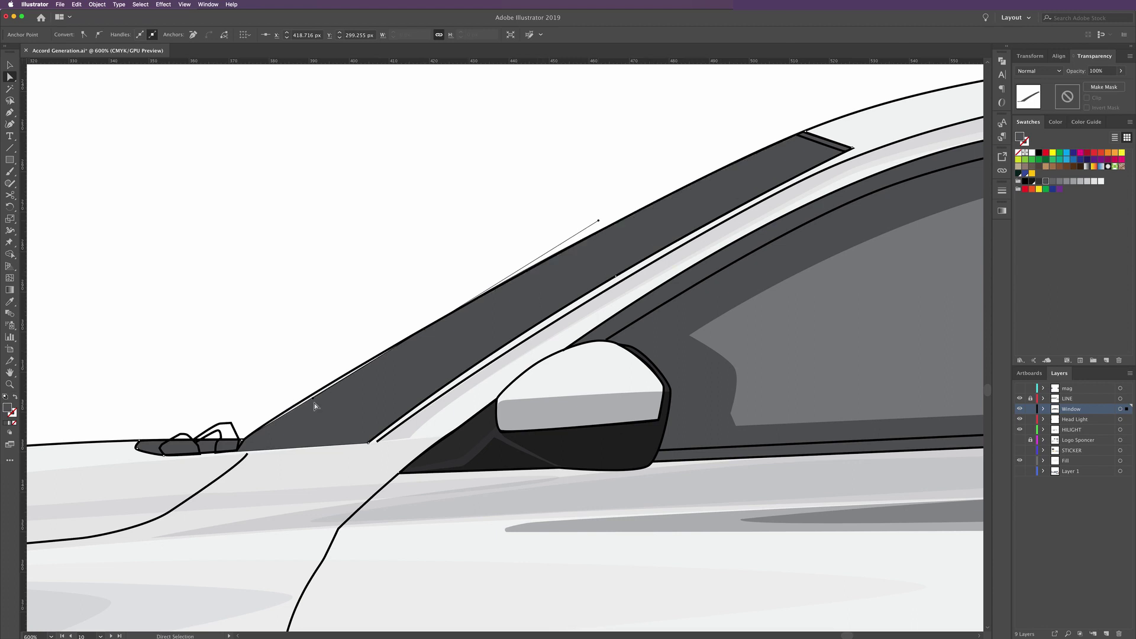
pyautogui.moveTo(314, 403); pyautogui.dragTo(319, 394)
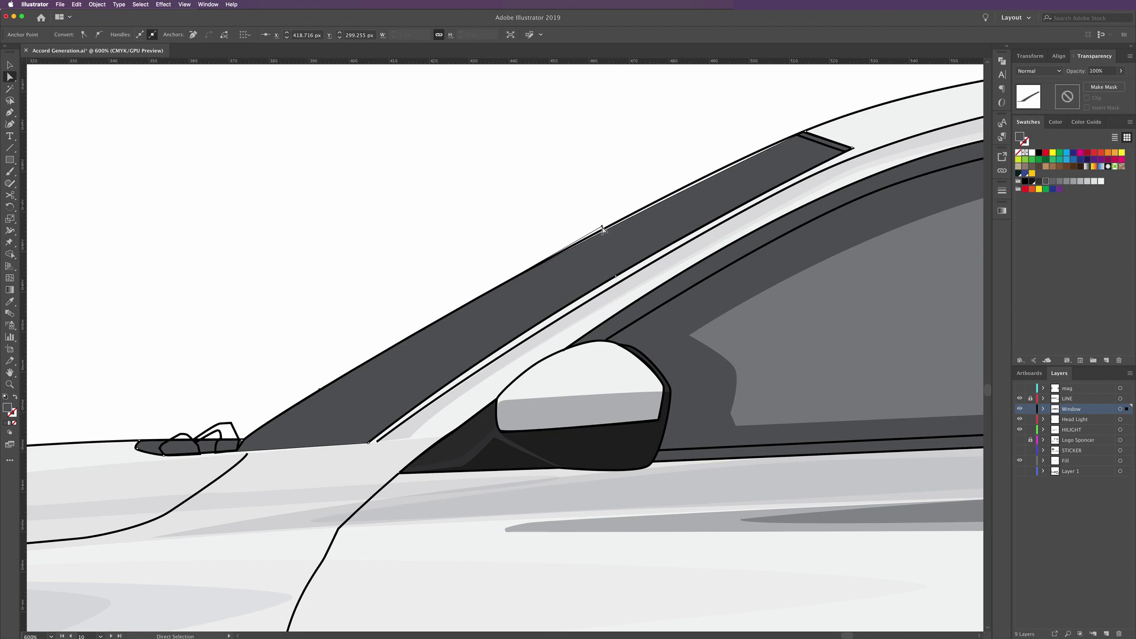
pyautogui.moveTo(601, 226); pyautogui.dragTo(656, 198)
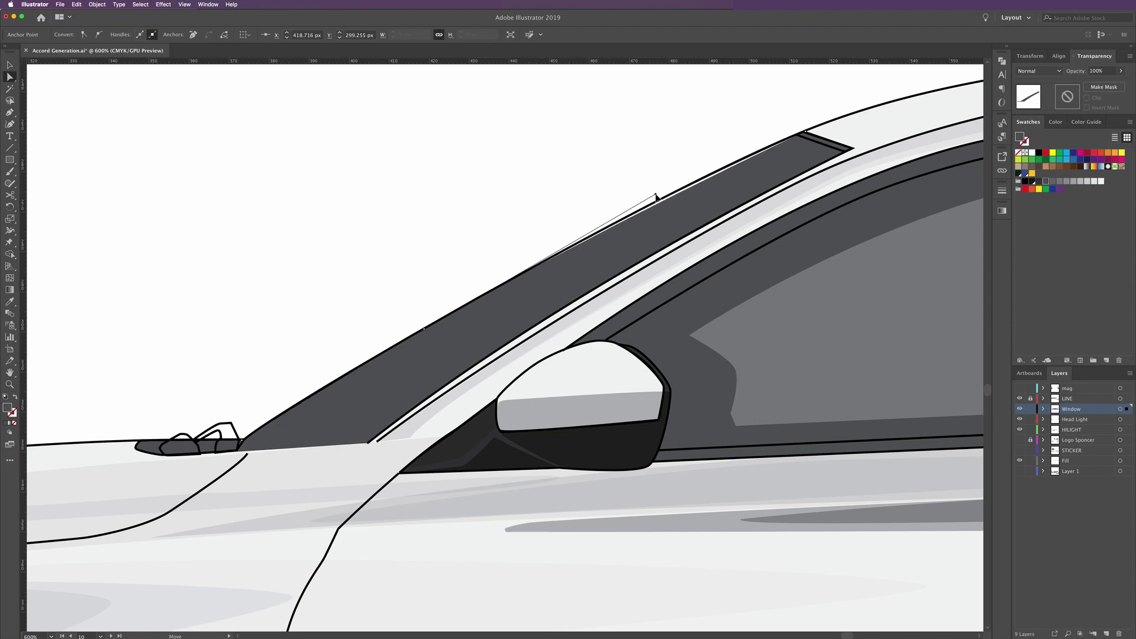
pyautogui.click(608, 184)
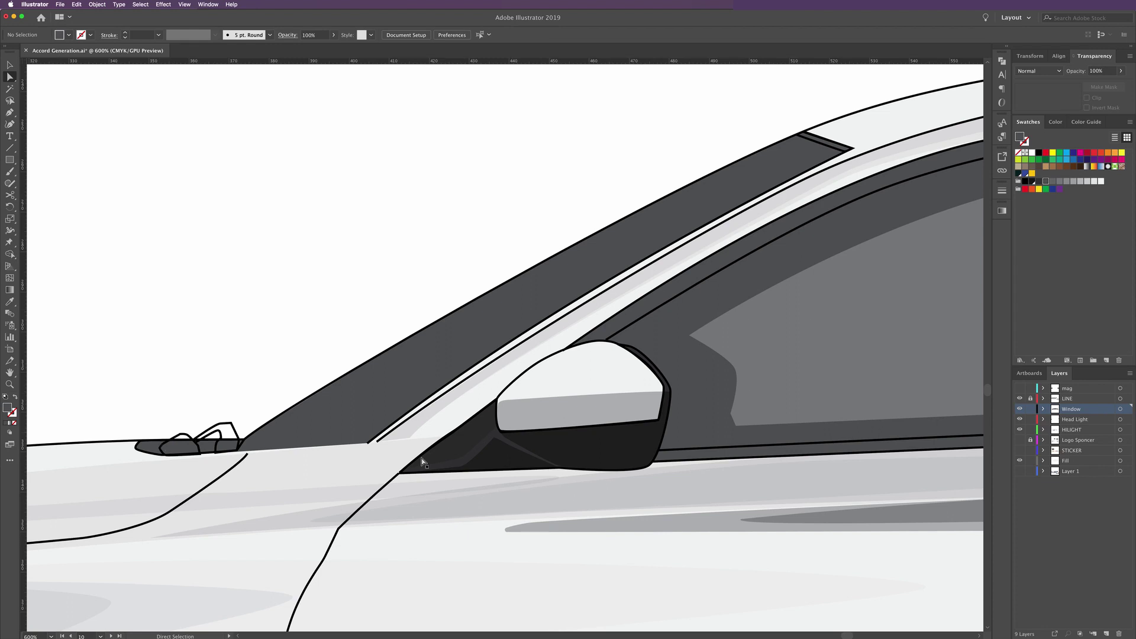
# Change the dark A-pillar strip above the windscreen from dark to white
pyautogui.click(379, 410)
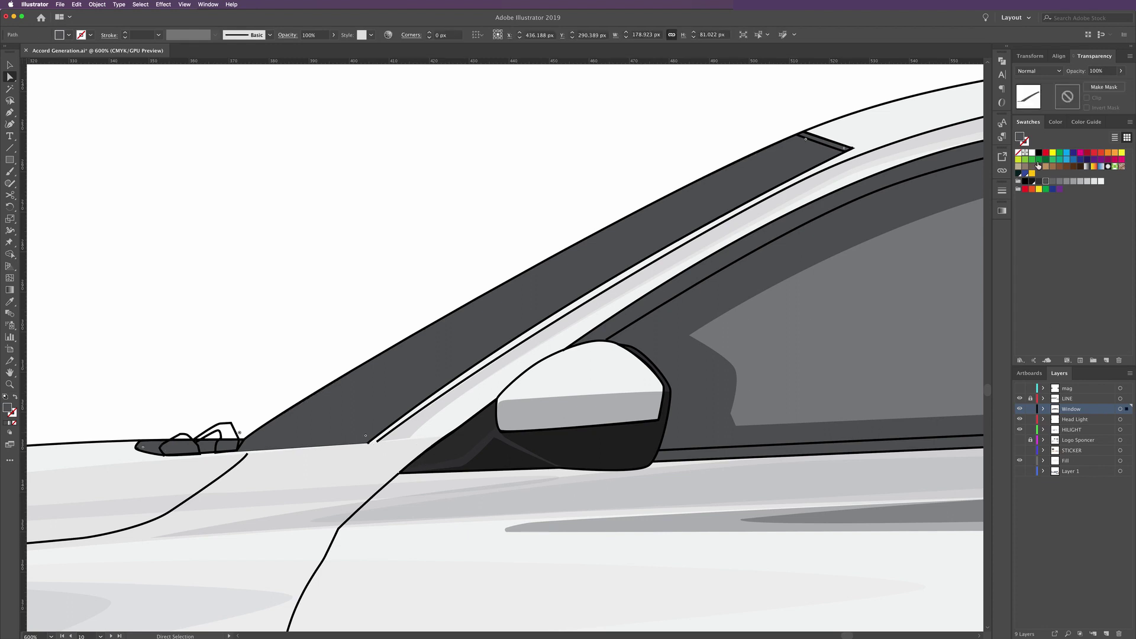
pyautogui.click(1084, 181)
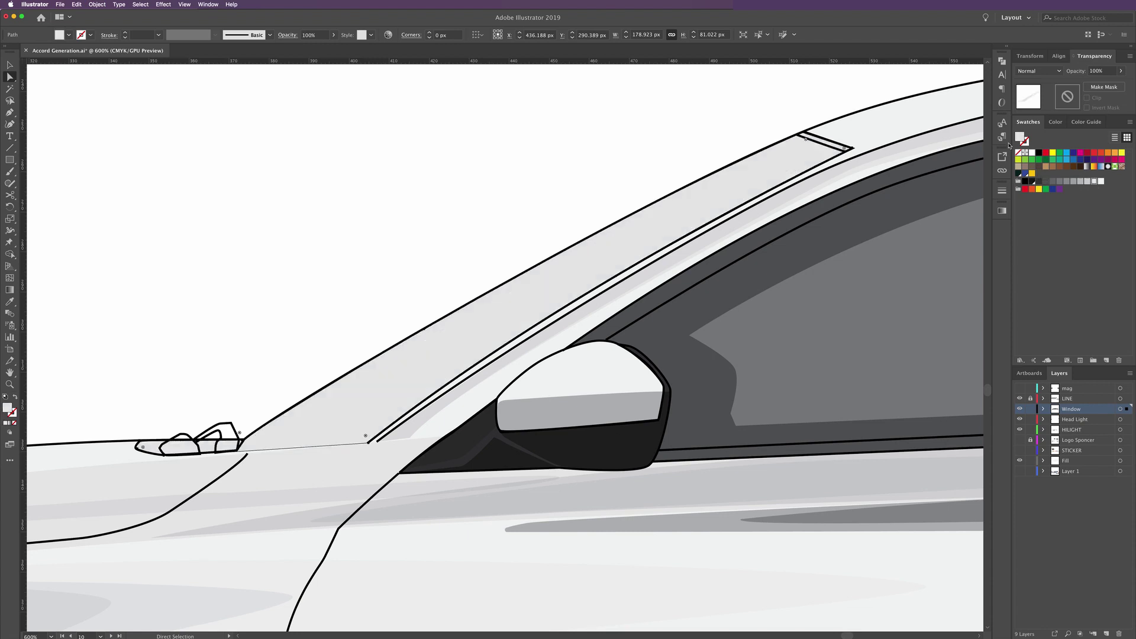
pyautogui.click(1033, 153)
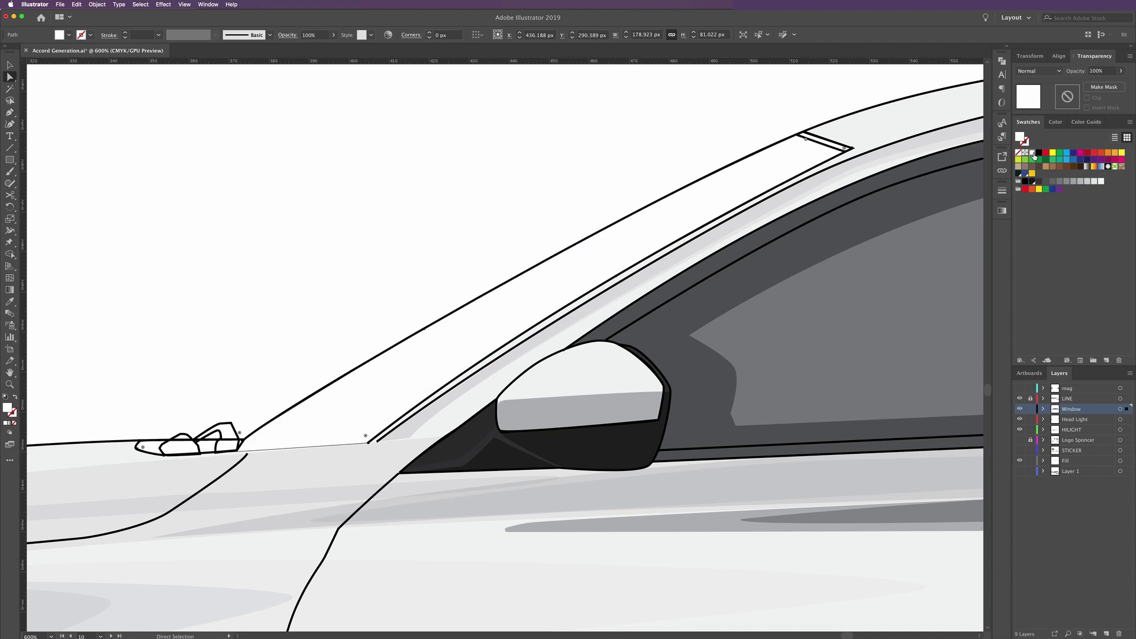
pyautogui.hotkey('ctrl', '0')
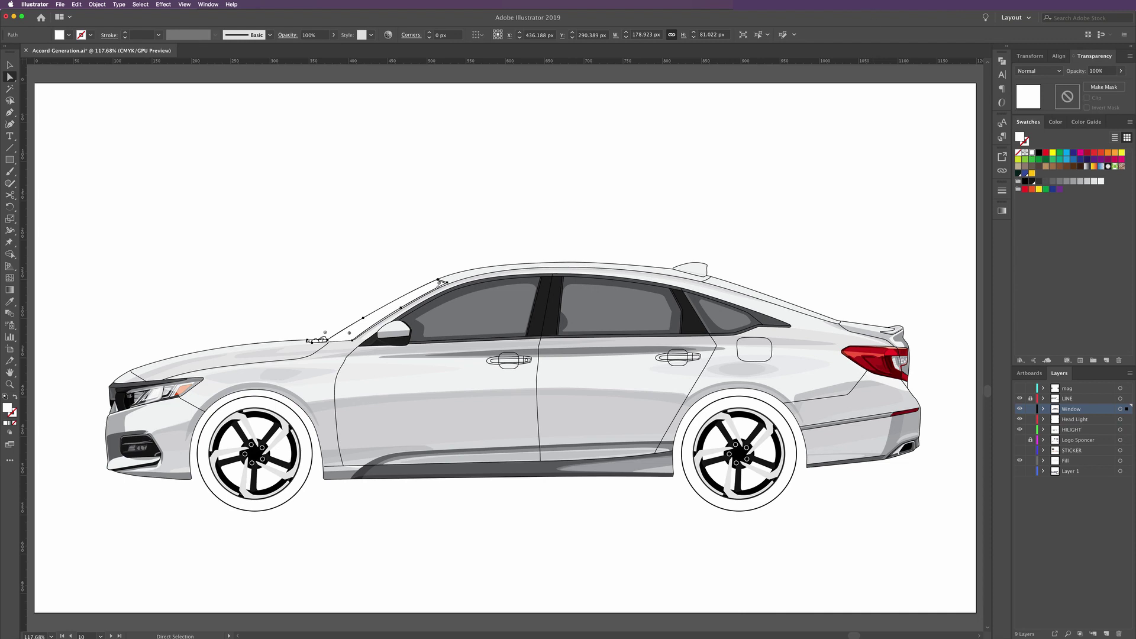
# Deselect, zoom into the rear roof area, and make the Window layer active
pyautogui.click(881, 5)
pyautogui.click(881, 5)
pyautogui.click(797, 243)
pyautogui.press('v')
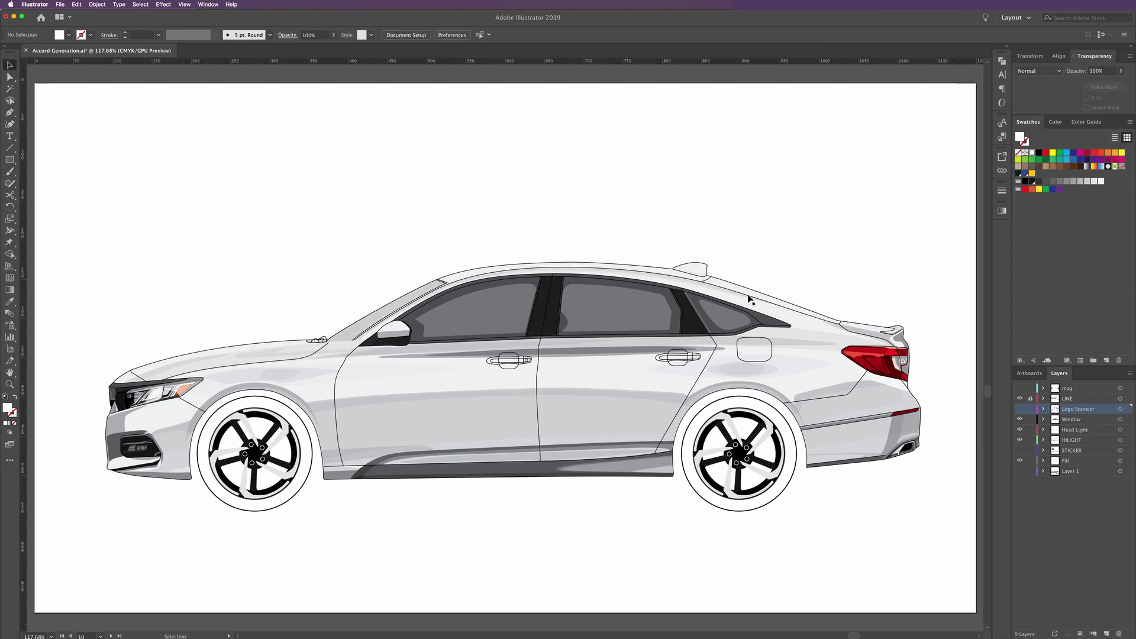
pyautogui.press('z')
pyautogui.click(768, 316)
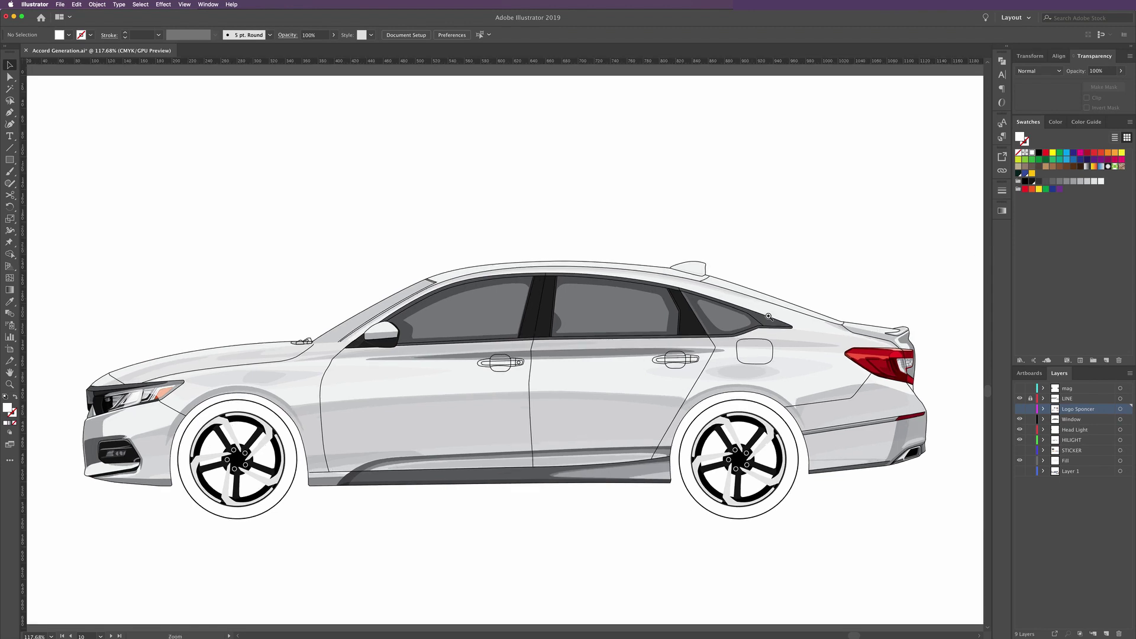
pyautogui.click(768, 316)
pyautogui.hscroll(5, 684, 325)
pyautogui.click(653, 345)
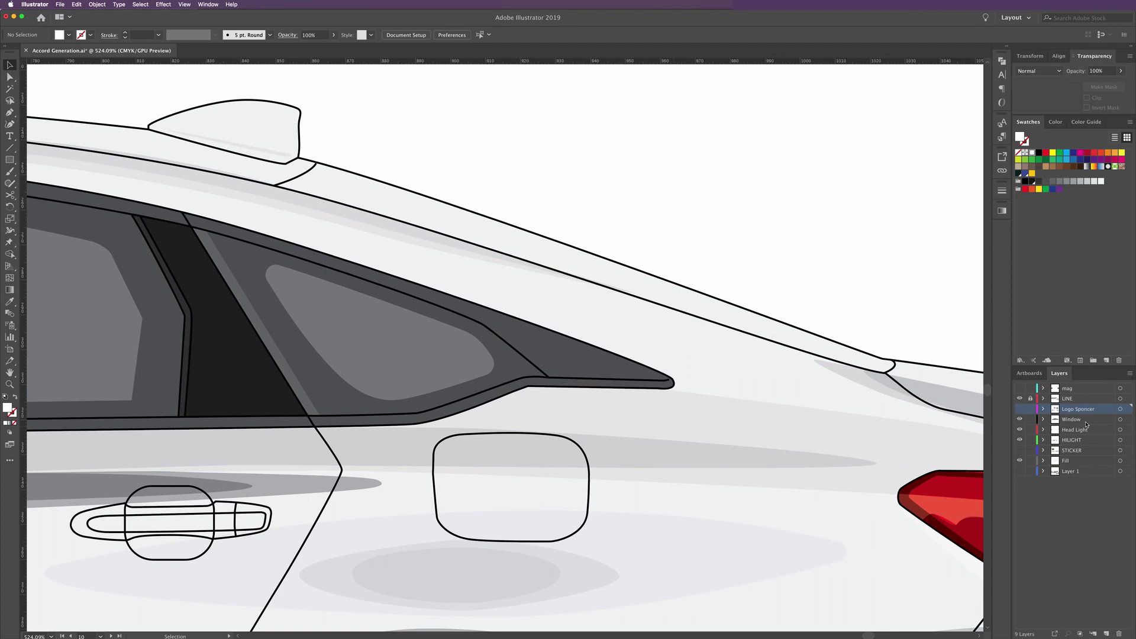
pyautogui.click(1079, 419)
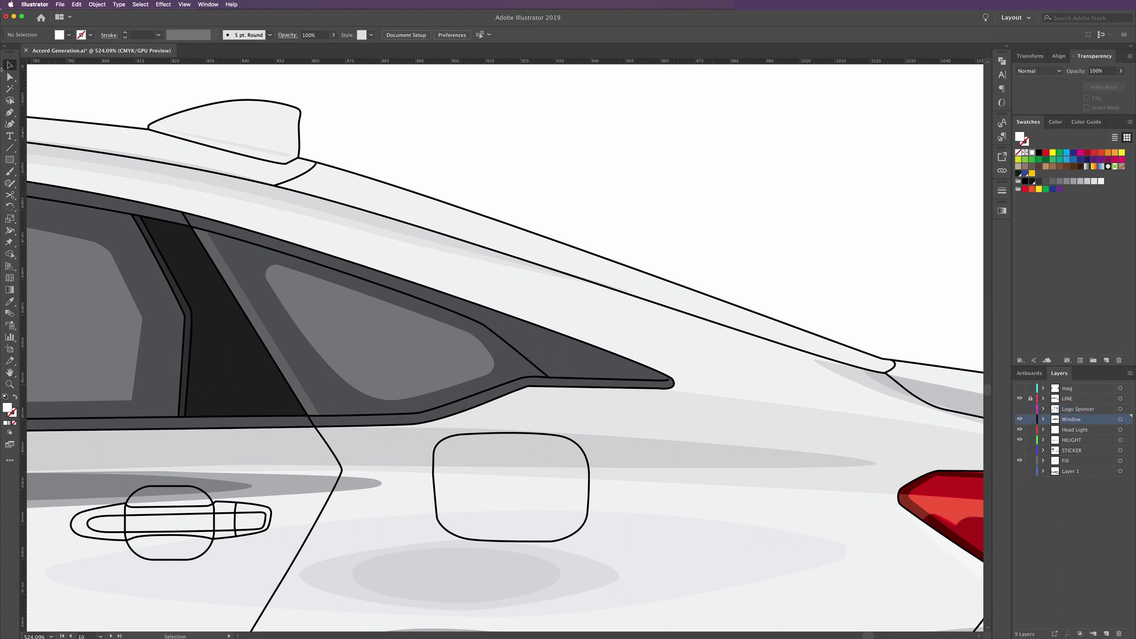
pyautogui.click(10, 112)
# Trace a curved path from the antenna base along the roofline to the rear roof corner
pyautogui.click(273, 185)
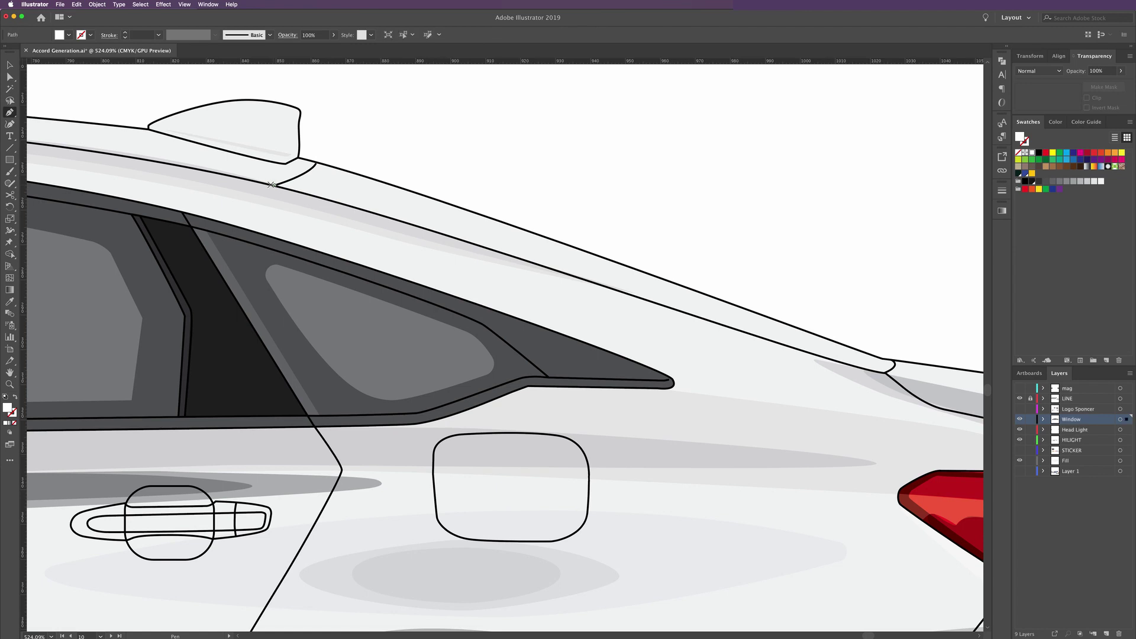
pyautogui.click(316, 160)
pyautogui.moveTo(316, 160); pyautogui.dragTo(318, 151)
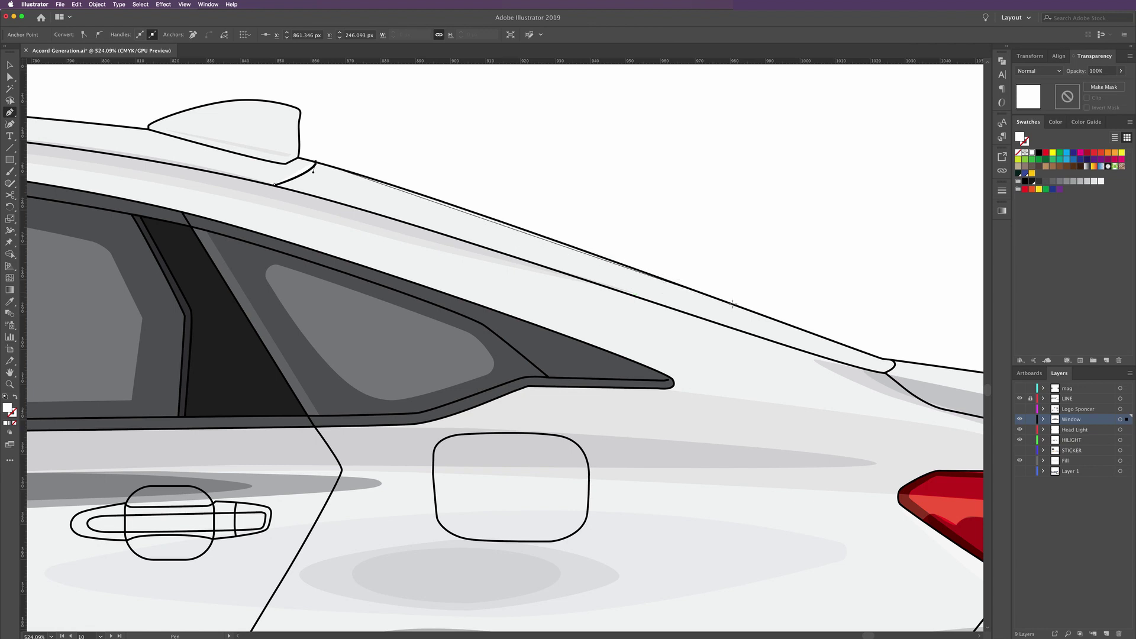
pyautogui.moveTo(732, 304); pyautogui.dragTo(823, 338)
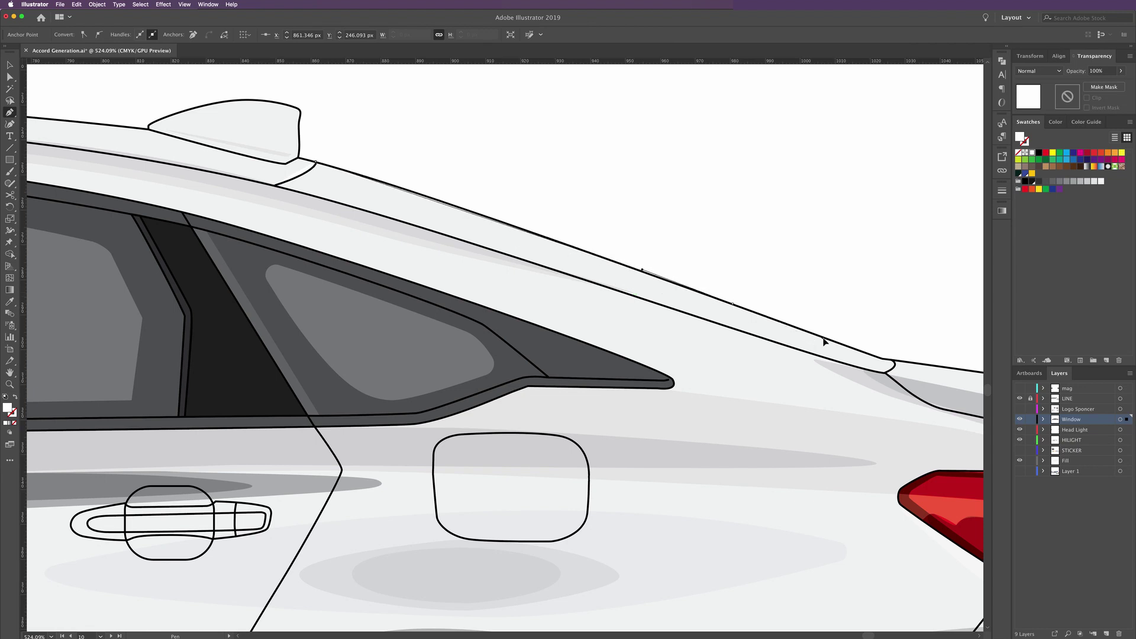
pyautogui.click(888, 359)
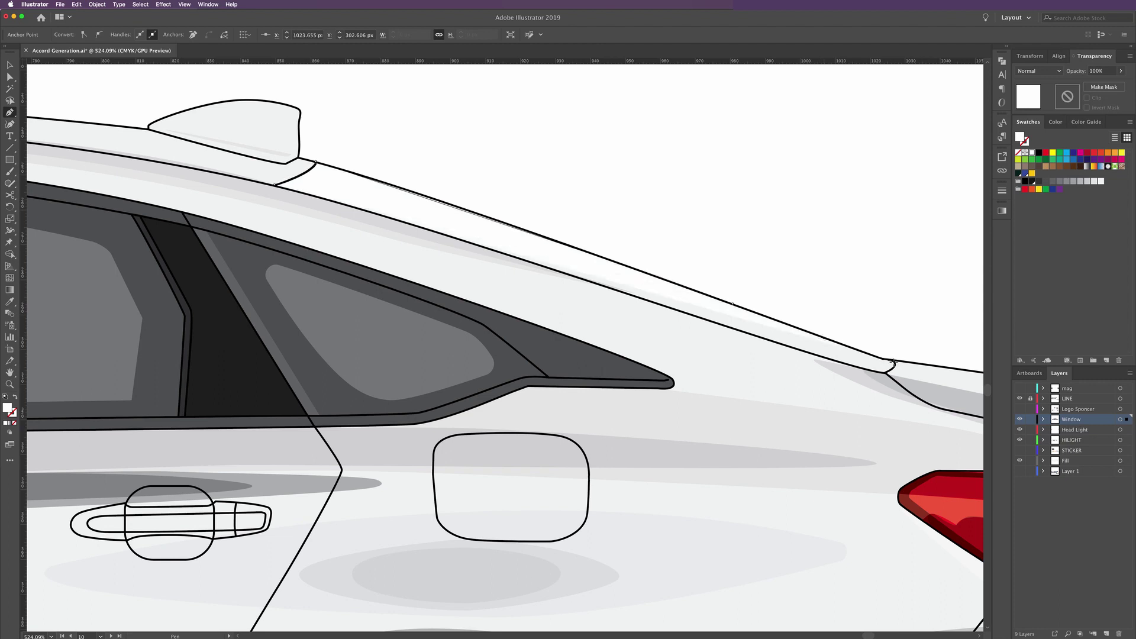
pyautogui.click(894, 361)
# Close the strip back along the lower roof edge and fill it light grey
pyautogui.keyDown('ctrl'); pyautogui.click(885, 373); pyautogui.keyUp('ctrl')
pyautogui.keyDown('ctrl'); pyautogui.click(878, 374); pyautogui.keyUp('ctrl')
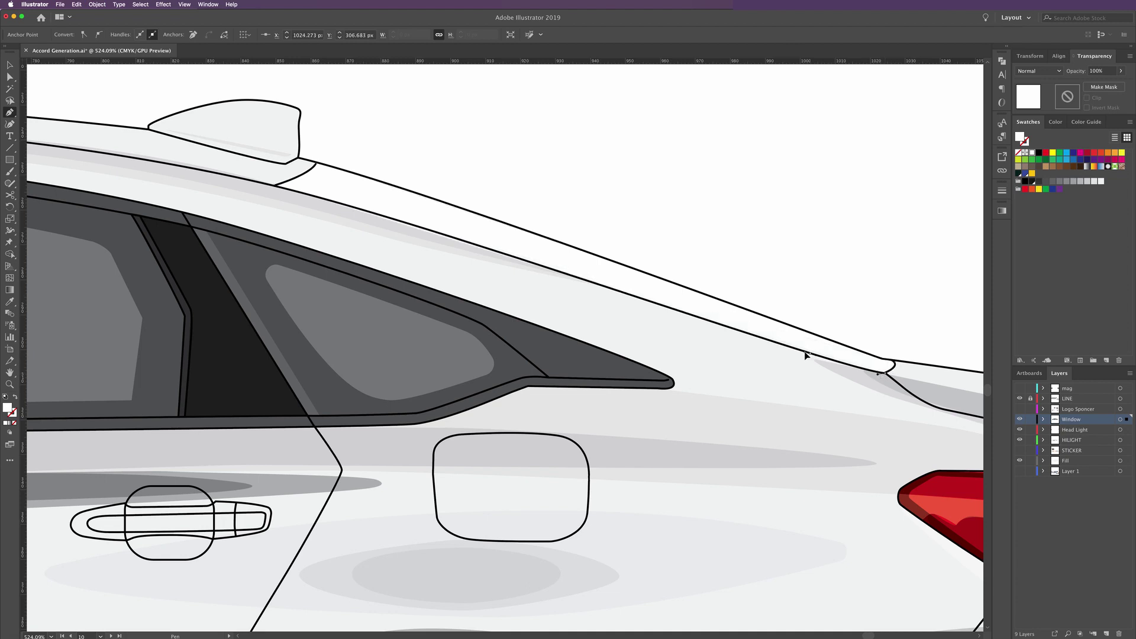
pyautogui.click(806, 354)
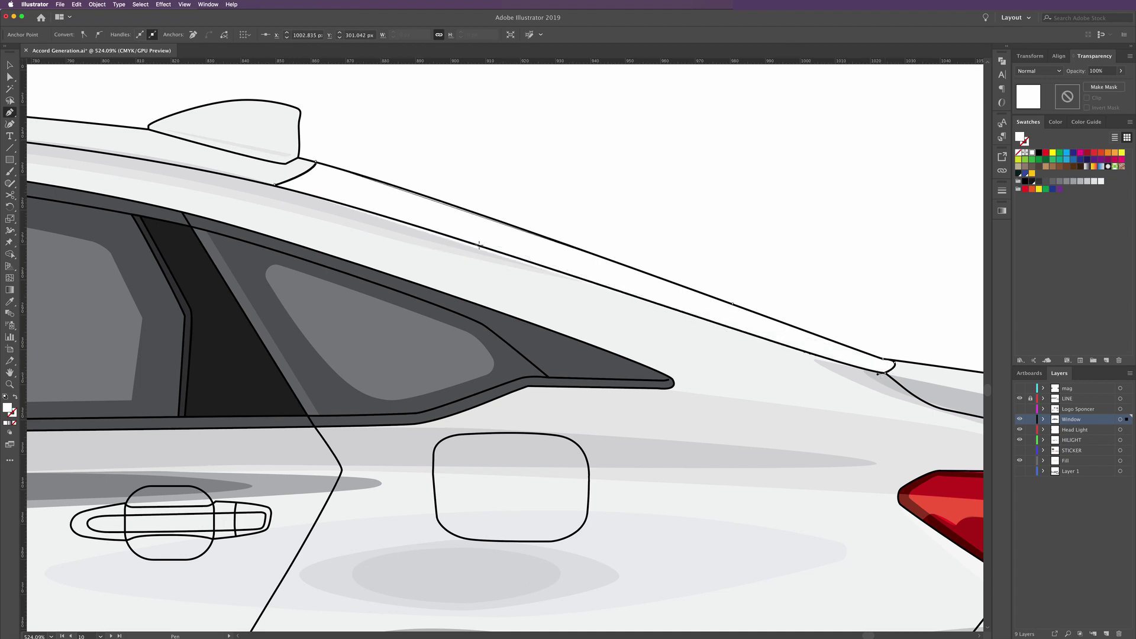
pyautogui.keyDown('ctrl'); pyautogui.click(455, 240); pyautogui.keyUp('ctrl')
pyautogui.keyDown('ctrl'); pyautogui.click(481, 244); pyautogui.keyUp('ctrl')
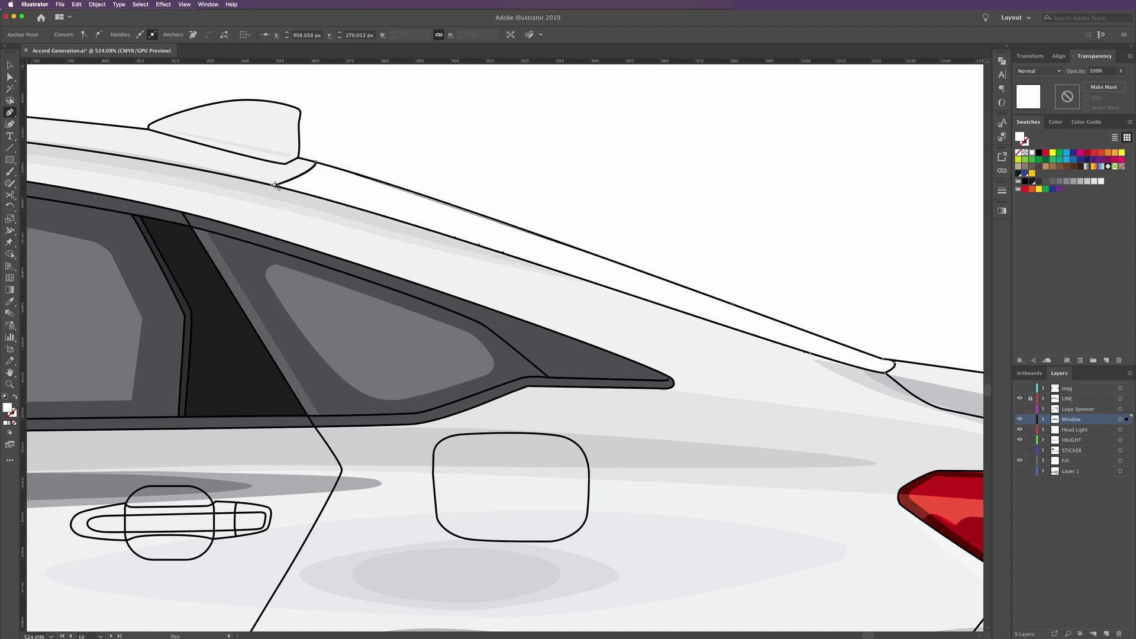
pyautogui.click(275, 185)
pyautogui.click(1087, 181)
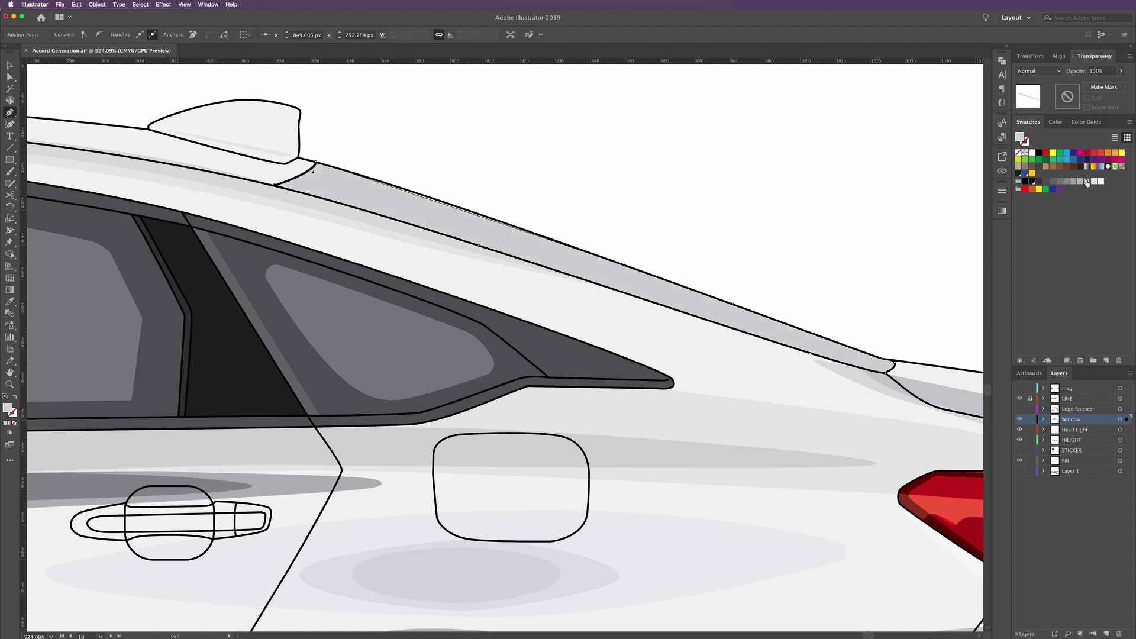
pyautogui.press('super+0')
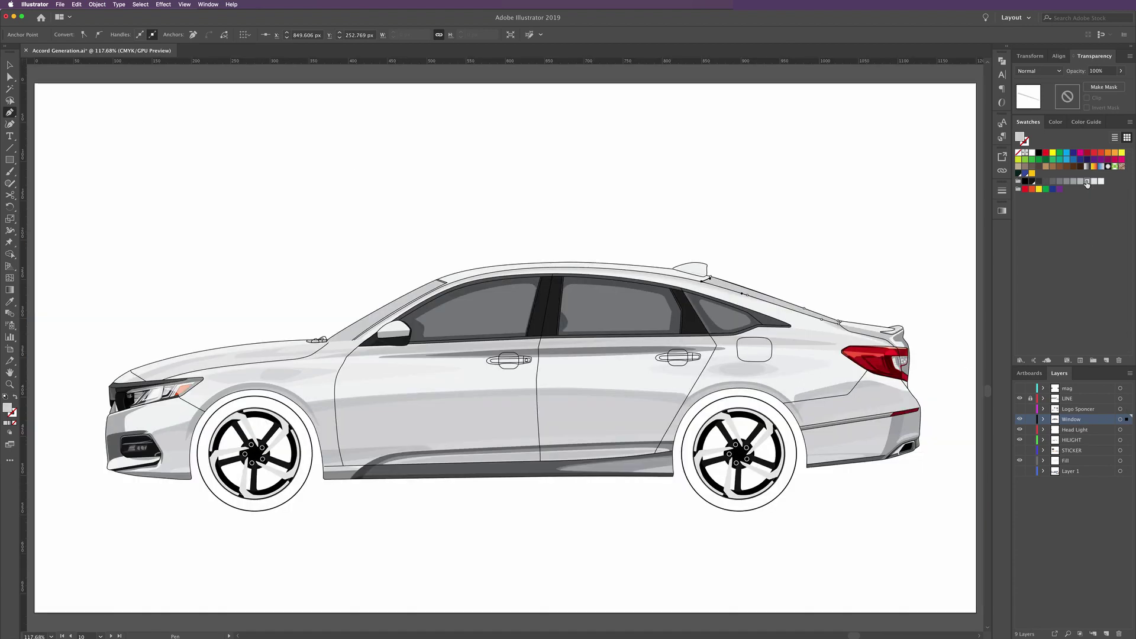
# Deselect the roof strip and zoom into the front side windows
pyautogui.press('v')
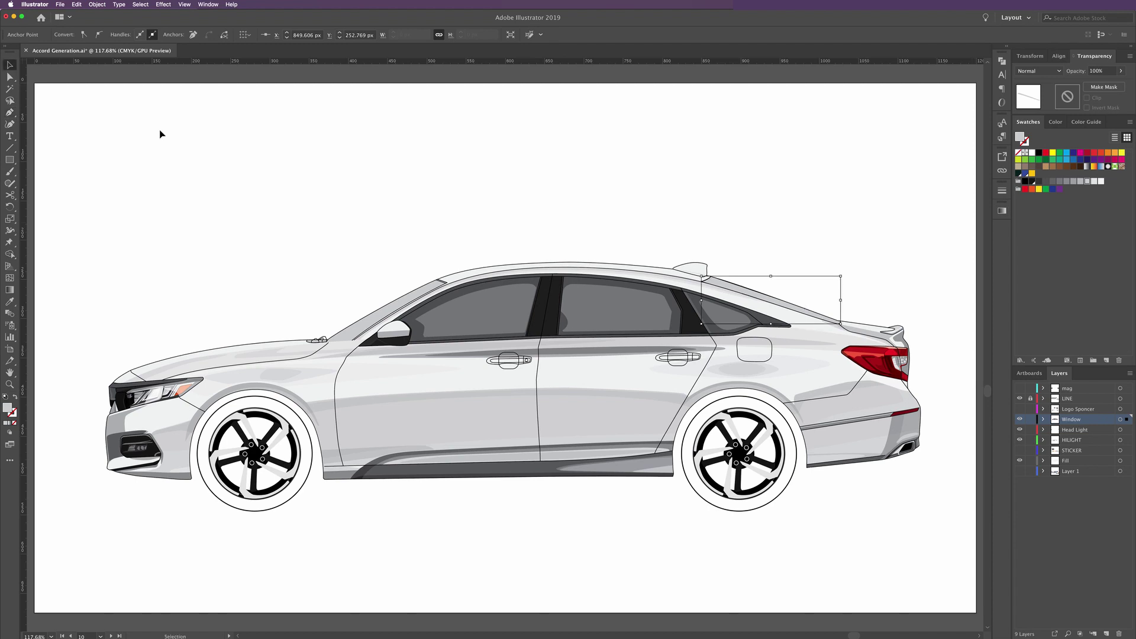
pyautogui.click(160, 133)
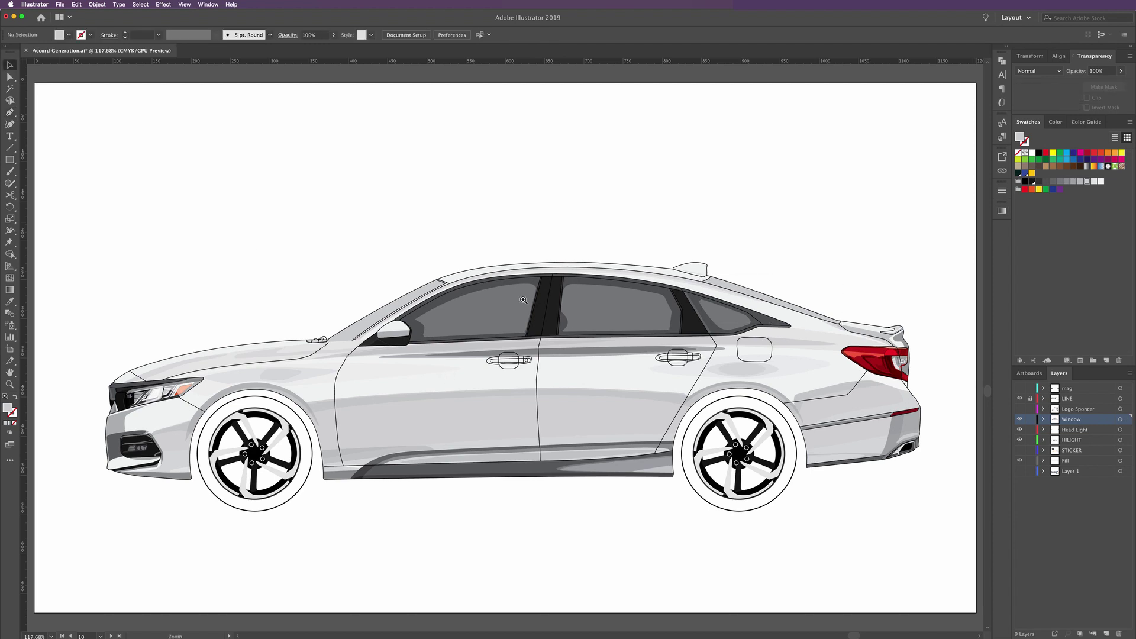
pyautogui.press('z')
pyautogui.moveTo(523, 296); pyautogui.dragTo(538, 359)
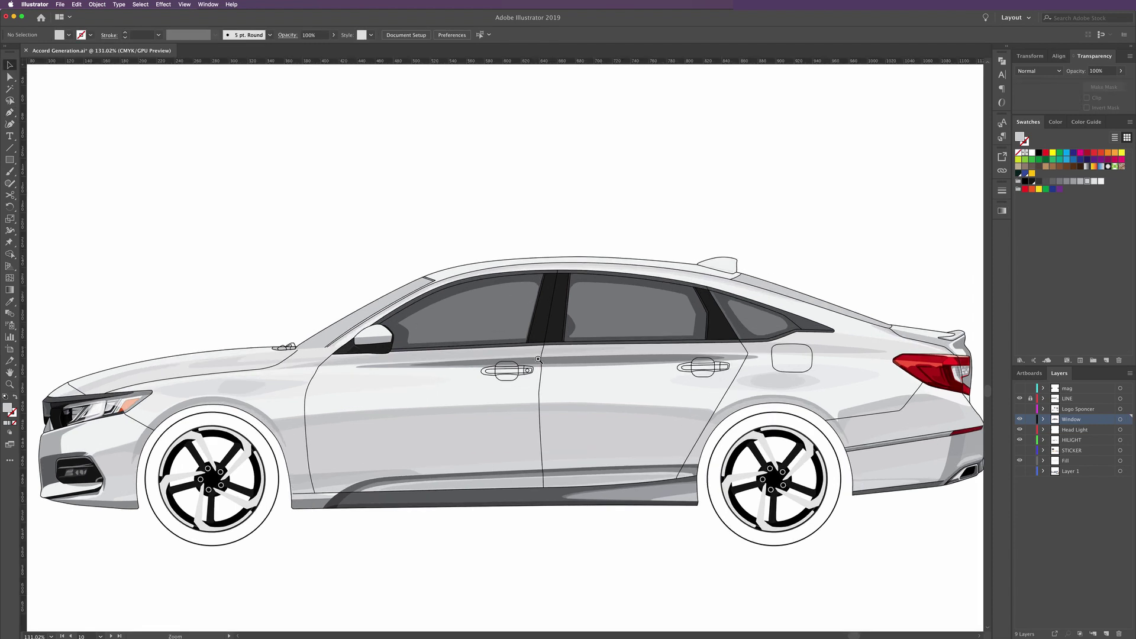
pyautogui.click(538, 360)
pyautogui.click(607, 343)
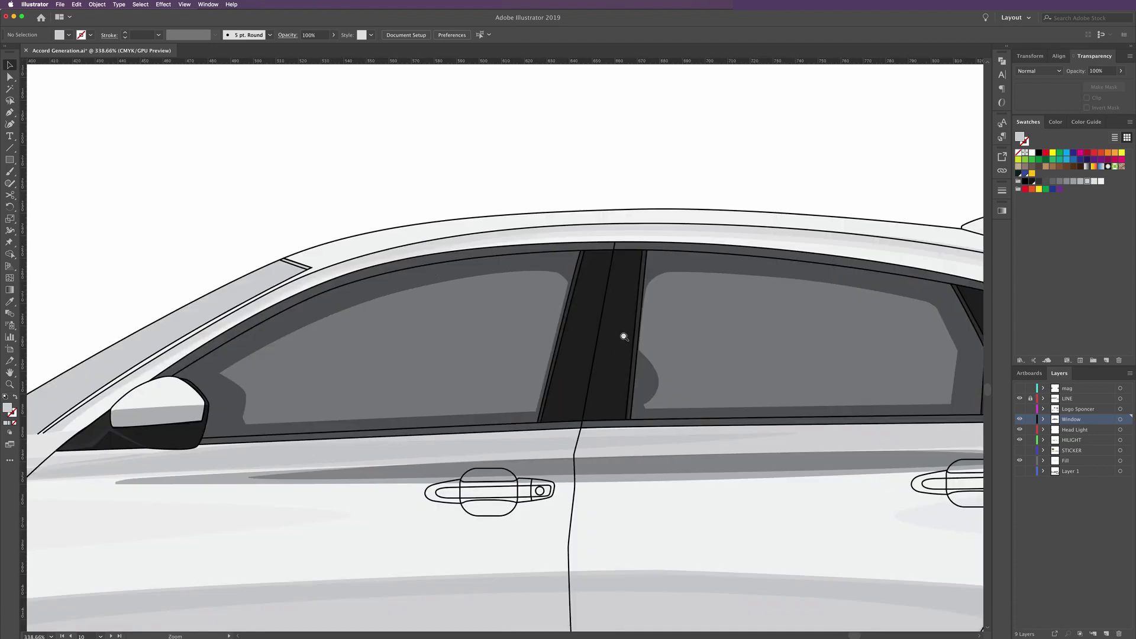
pyautogui.moveTo(623, 336); pyautogui.dragTo(564, 340)
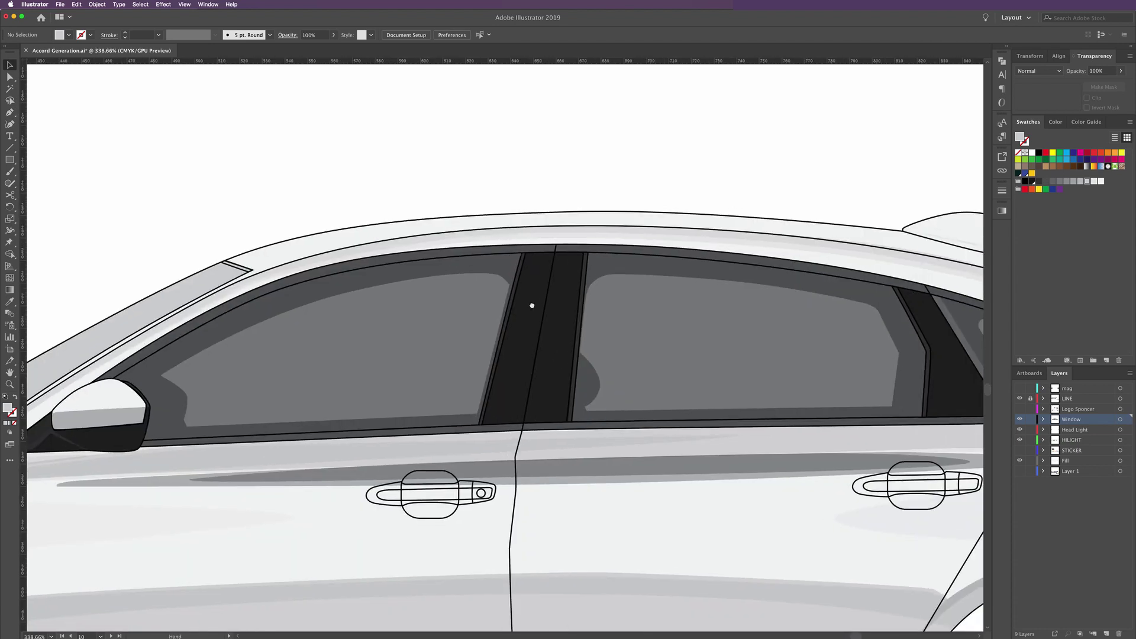
pyautogui.hscroll(-5, 532, 305)
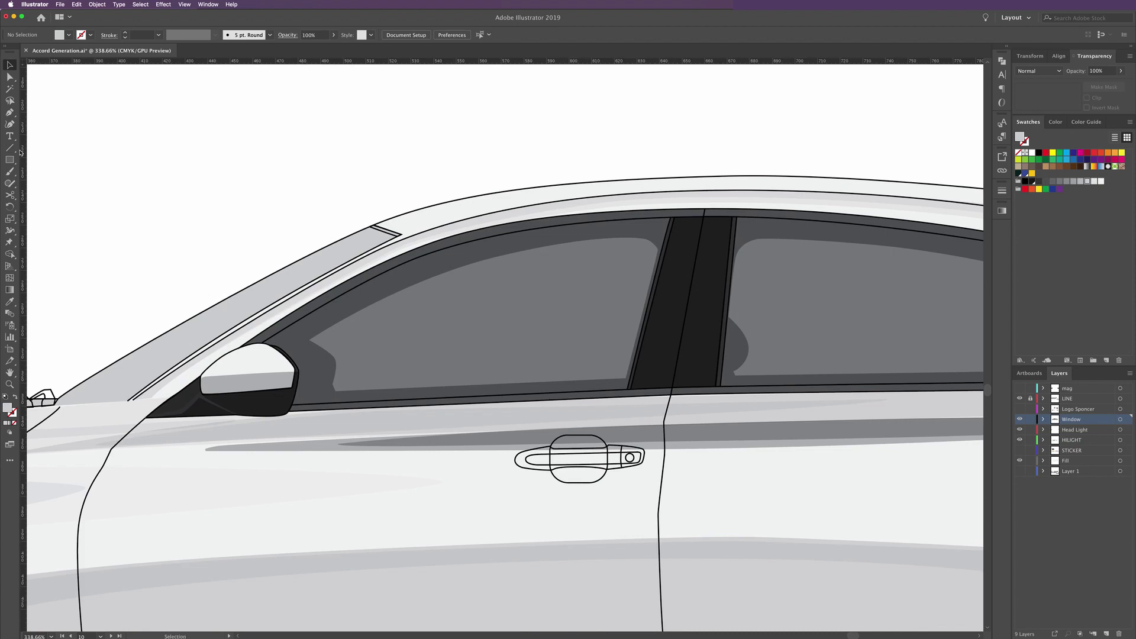
# Draw a short straight line, then unlock the LINE layer and select the front window outline
pyautogui.press('p')
pyautogui.click(131, 400)
pyautogui.click(358, 259)
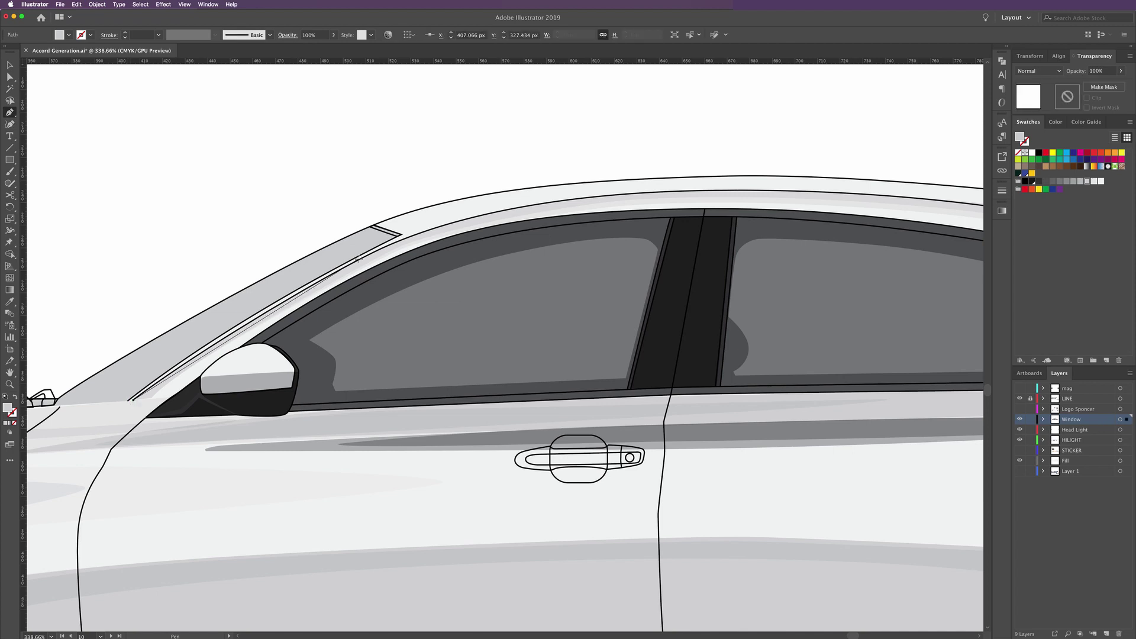
pyautogui.hotkey('ctrl', 'shift', 'a')
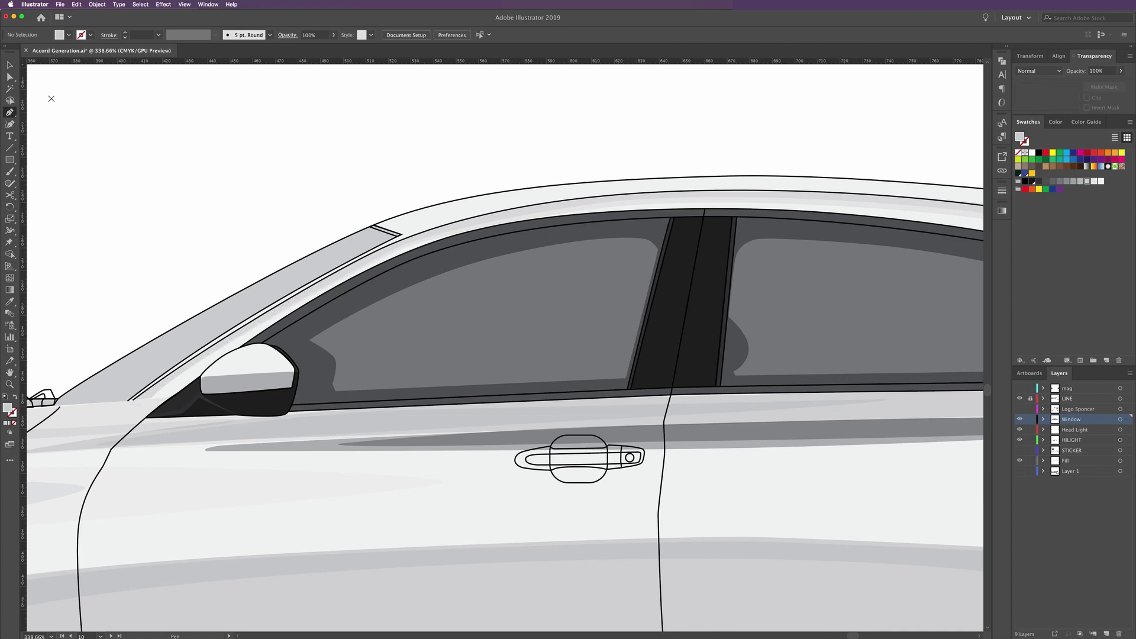
pyautogui.press('v')
pyautogui.click(1030, 398)
pyautogui.click(746, 191)
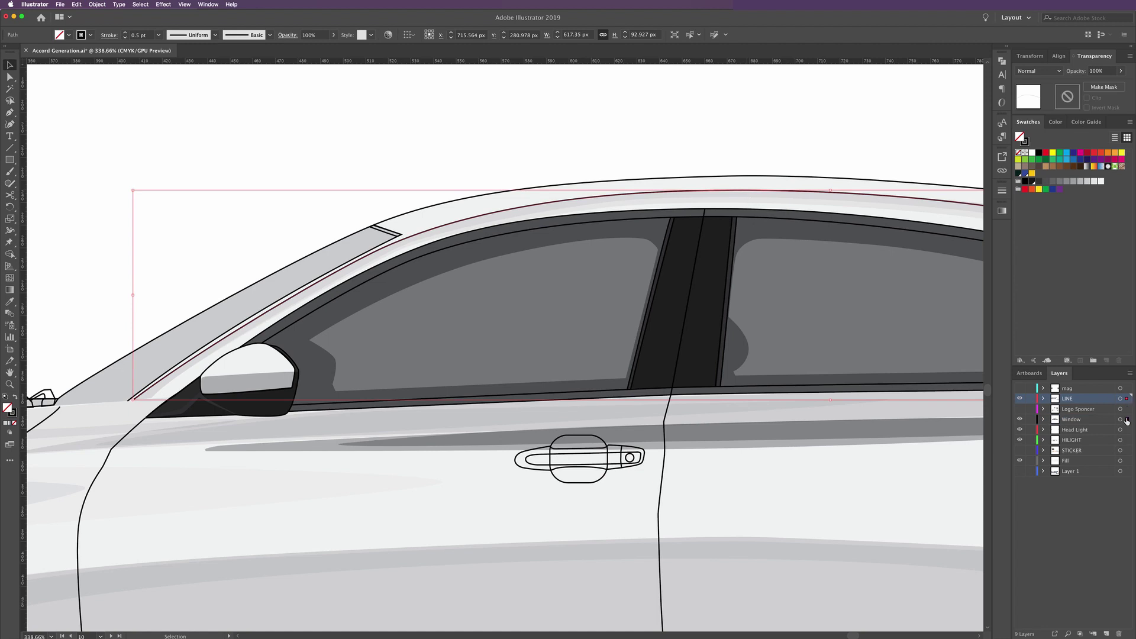
# Move the window outline into the Window layer and give the roof line a red stroke
pyautogui.moveTo(1126, 420); pyautogui.dragTo(1127, 419)
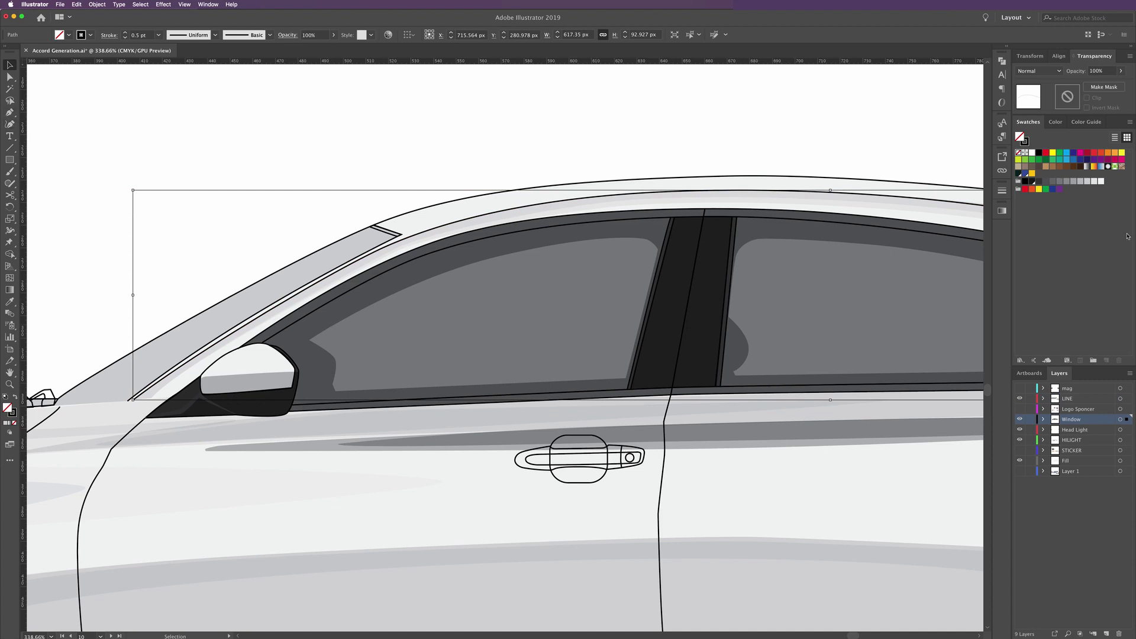
pyautogui.click(1046, 153)
pyautogui.press('p')
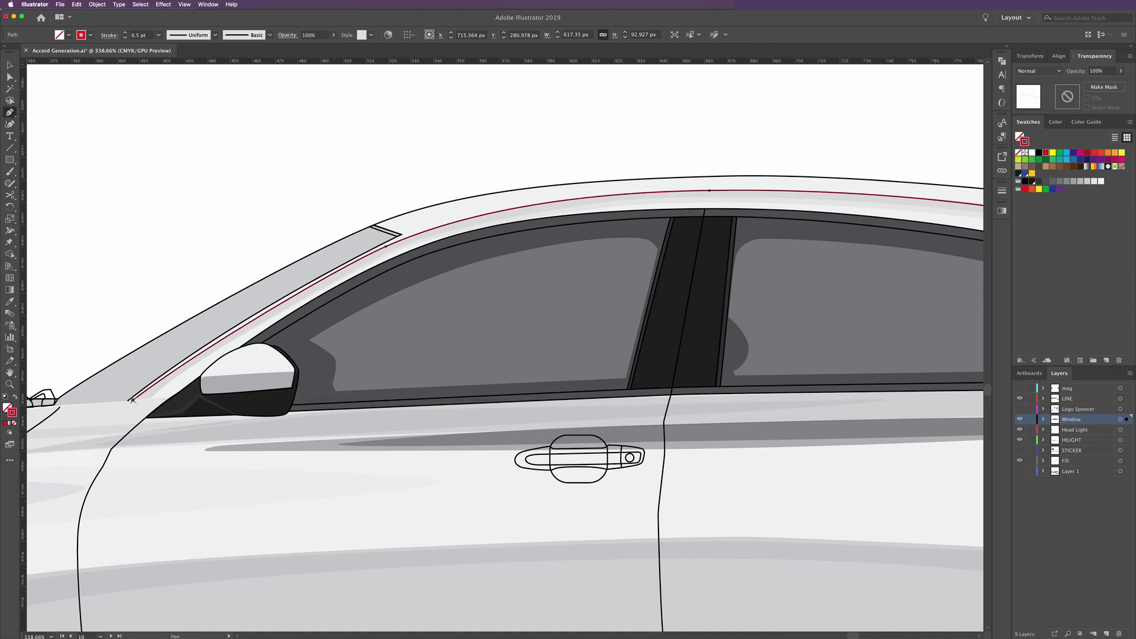
pyautogui.hotkey('ctrl', 'shift', 'a')
# Start a new path at the roof line's front end, stepping up at the windshield base
pyautogui.hscroll(-5, 132, 400)
pyautogui.click(229, 404)
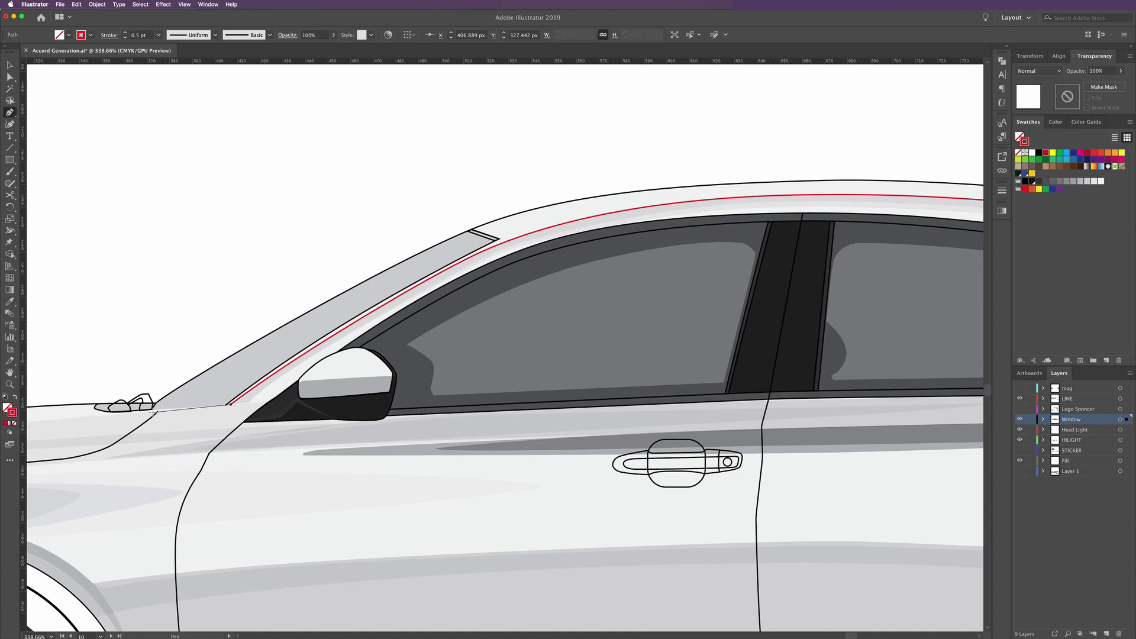
pyautogui.click(154, 408)
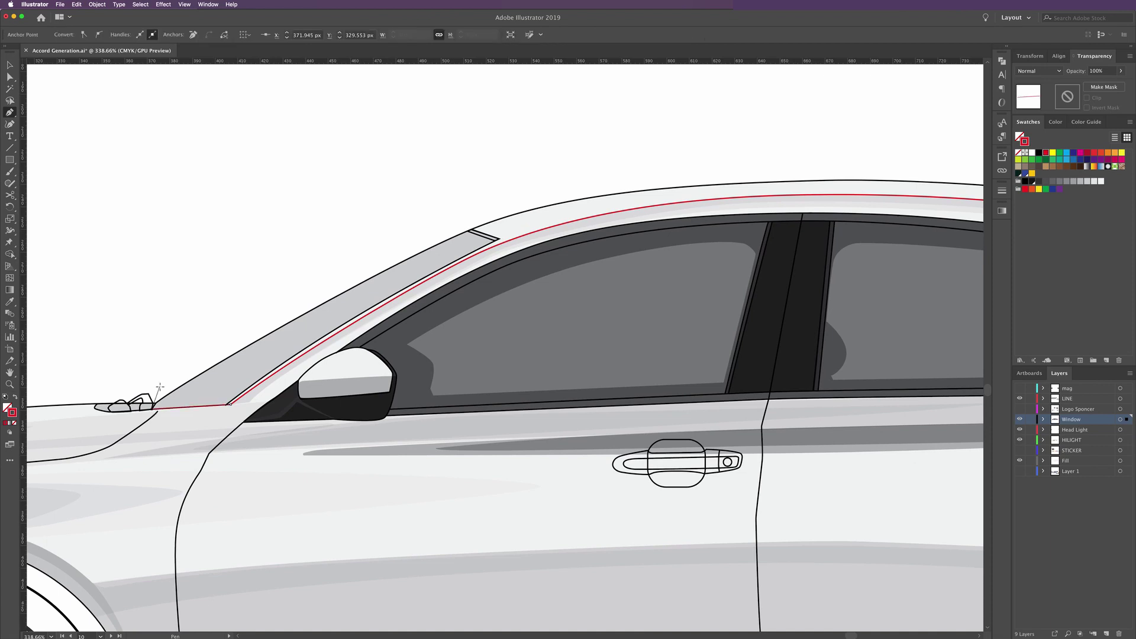
pyautogui.click(160, 387)
pyautogui.hotkey('ctrl', '-')
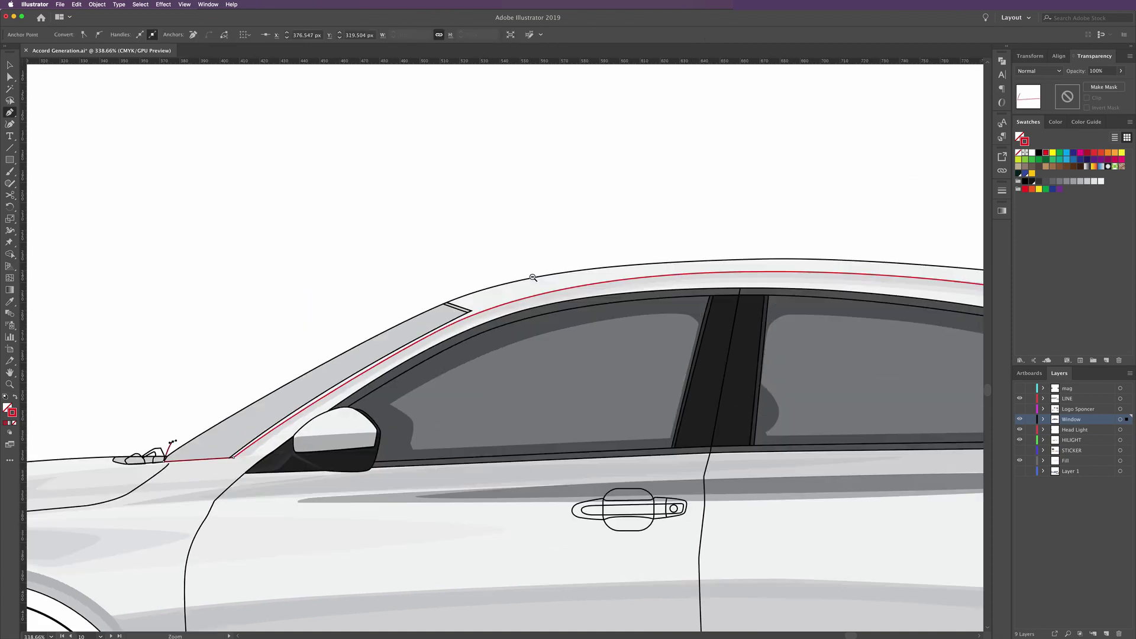
pyautogui.hotkey('ctrl', '-')
pyautogui.hscroll(5, 359, 315)
# Sweep the curve high above the roof and down to the rear deck corner
pyautogui.moveTo(354, 310); pyautogui.dragTo(557, 308)
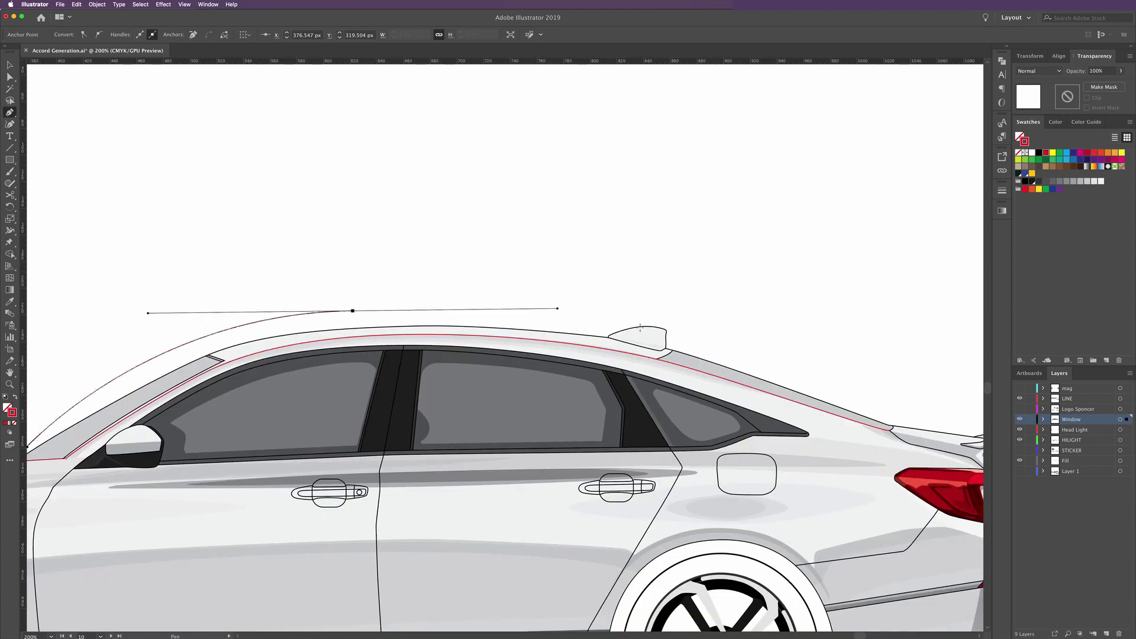
pyautogui.moveTo(788, 359); pyautogui.dragTo(855, 385)
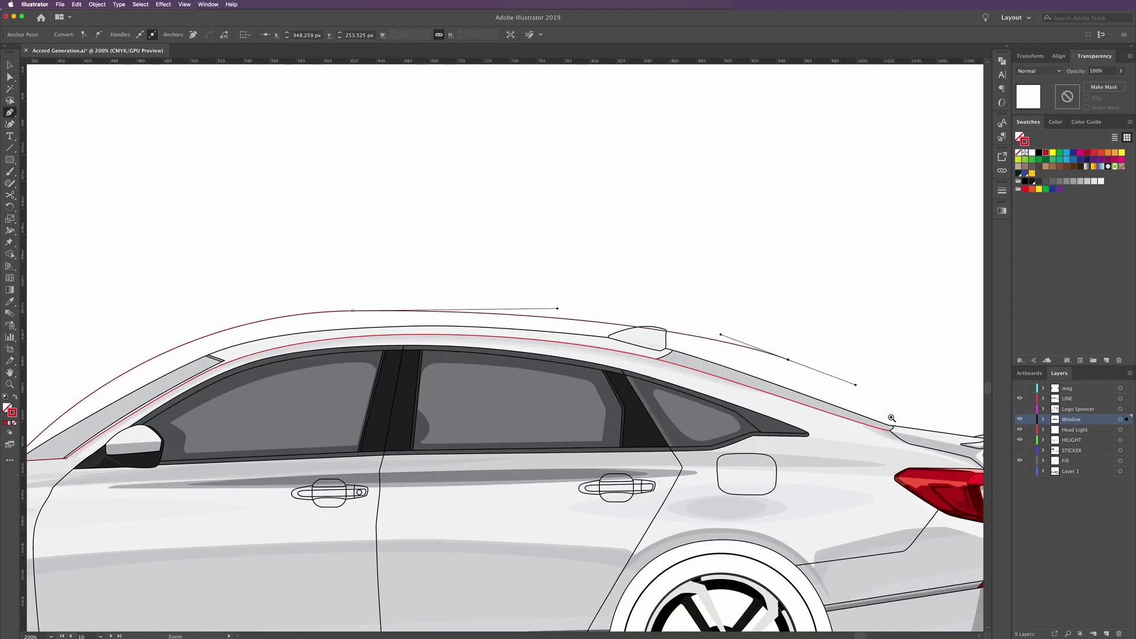
pyautogui.moveTo(892, 418)
pyautogui.mouseDown()
pyautogui.moveTo(910, 444)
pyautogui.moveTo(896, 431)
pyautogui.mouseUp()
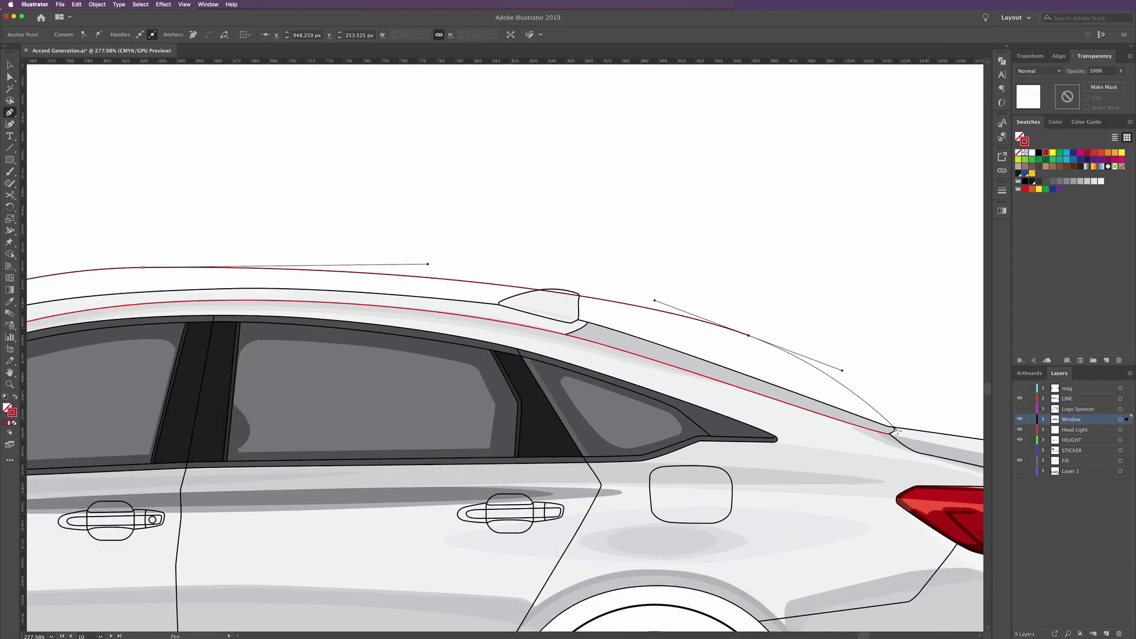
pyautogui.click(894, 428)
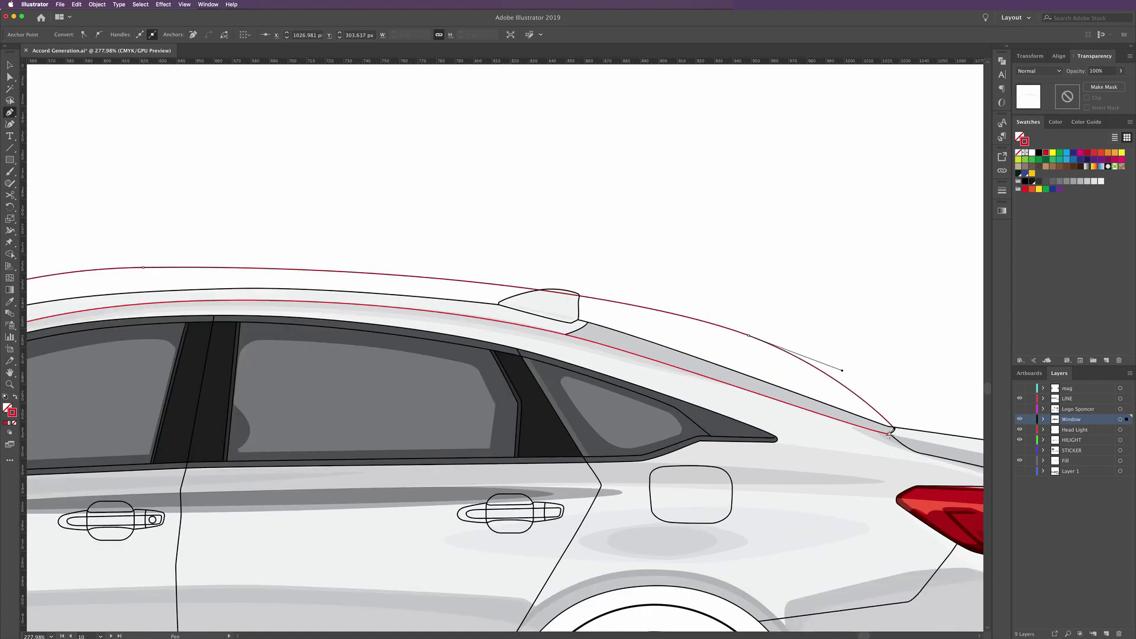
pyautogui.click(886, 435)
# Fit the whole car in view and lock the Fill layer
pyautogui.click(10, 66)
pyautogui.click(140, 127)
pyautogui.hotkey('ctrl', '0')
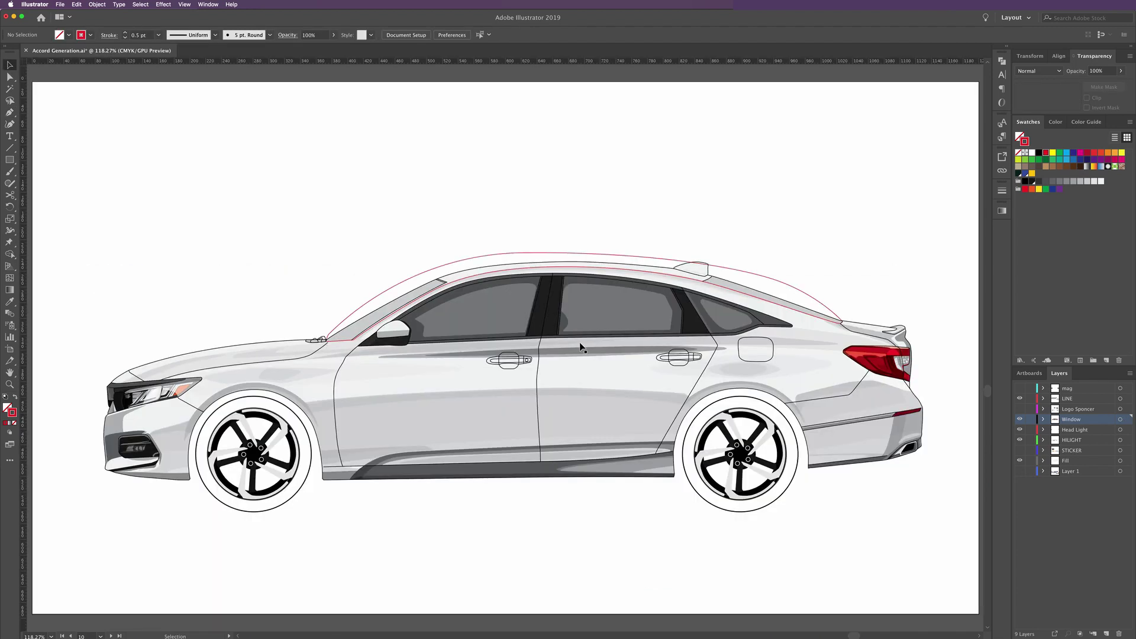
pyautogui.click(814, 386)
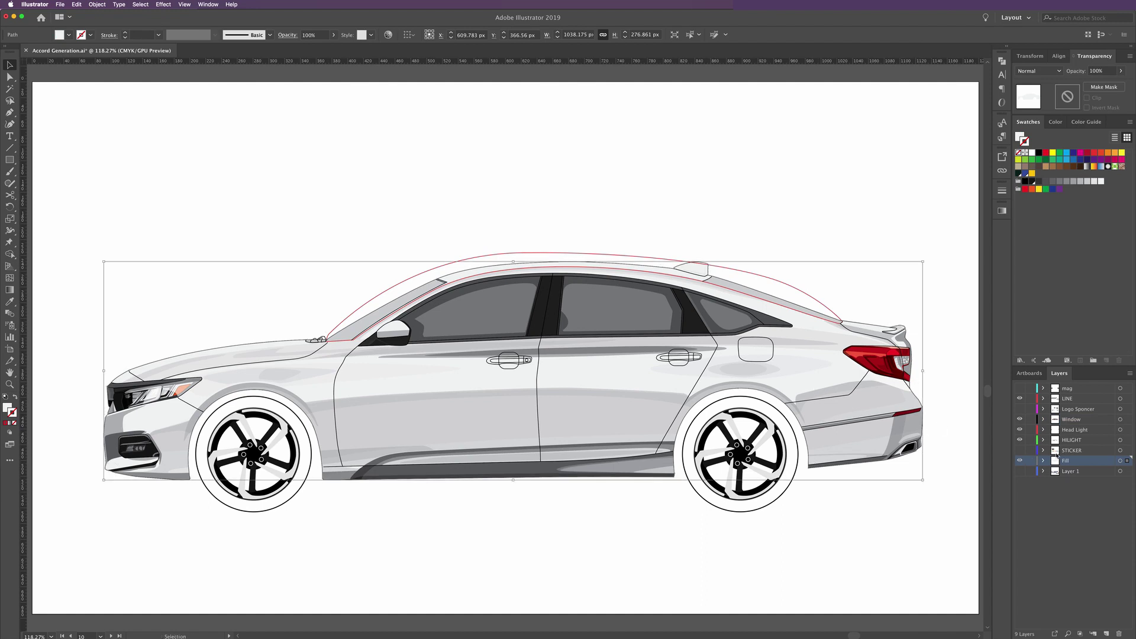
pyautogui.click(1031, 461)
pyautogui.click(1100, 420)
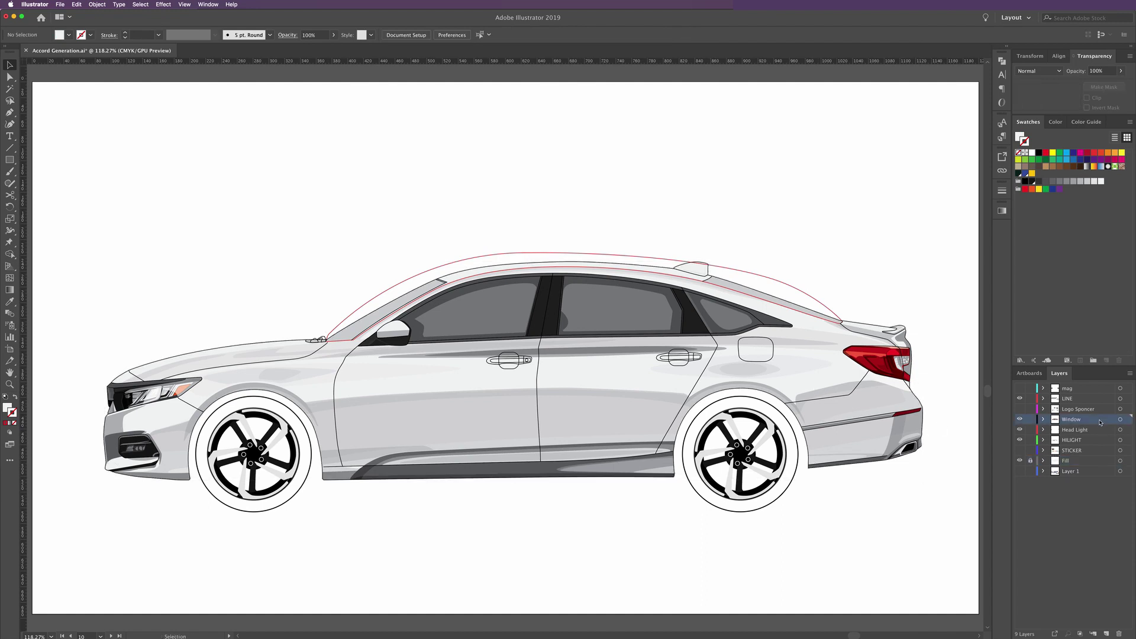
# Cut the Window layer artwork with the red roof curve using Pathfinder
pyautogui.click(1126, 419)
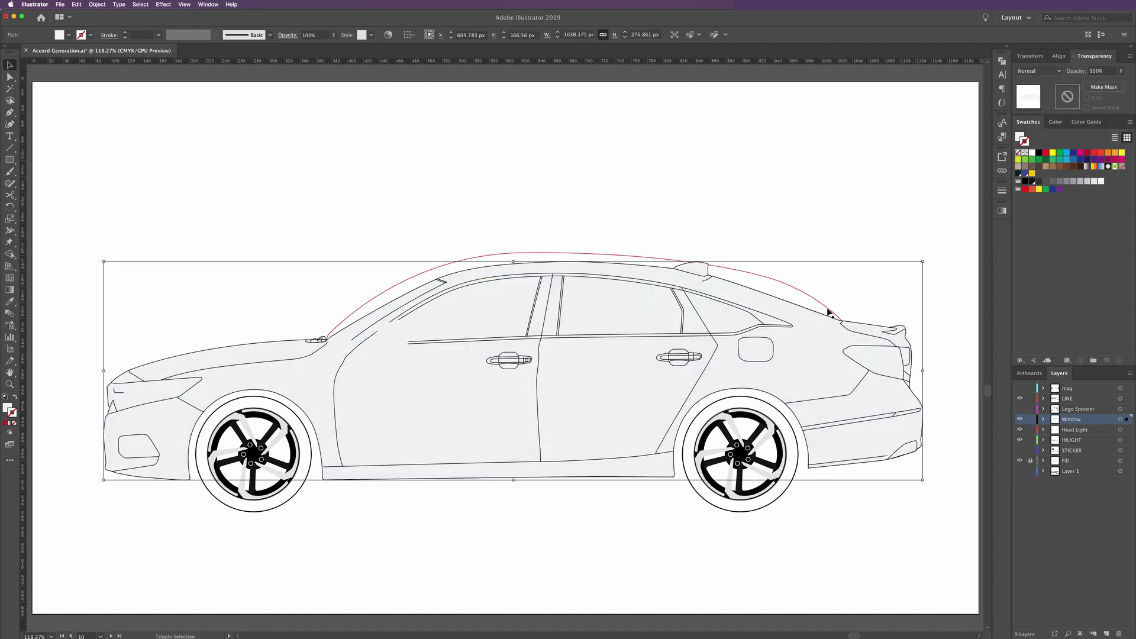
pyautogui.keyDown('shift'); pyautogui.click(827, 312); pyautogui.keyUp('shift')
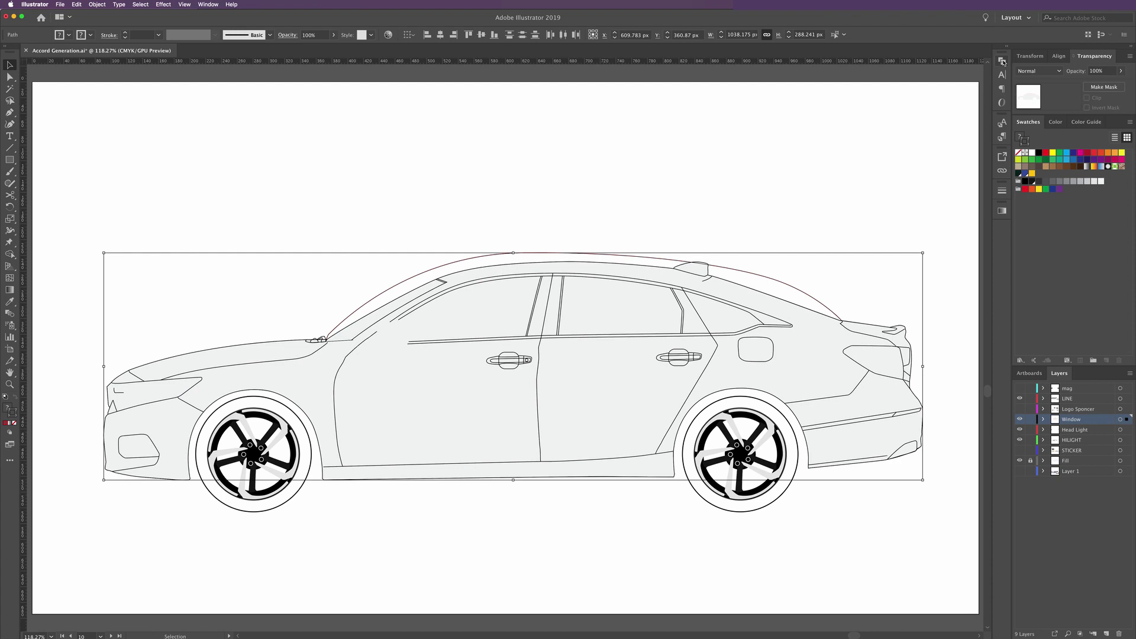
pyautogui.click(1002, 62)
pyautogui.click(918, 82)
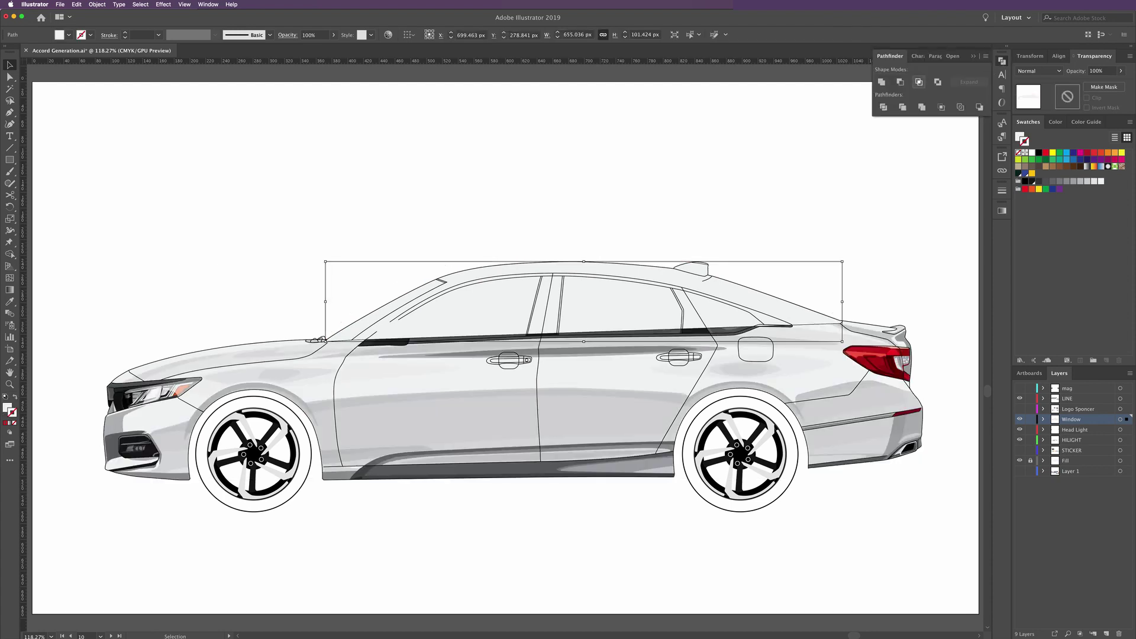
# Inspect the trimmed roof path's anchors and select the dark window shapes
pyautogui.press('a')
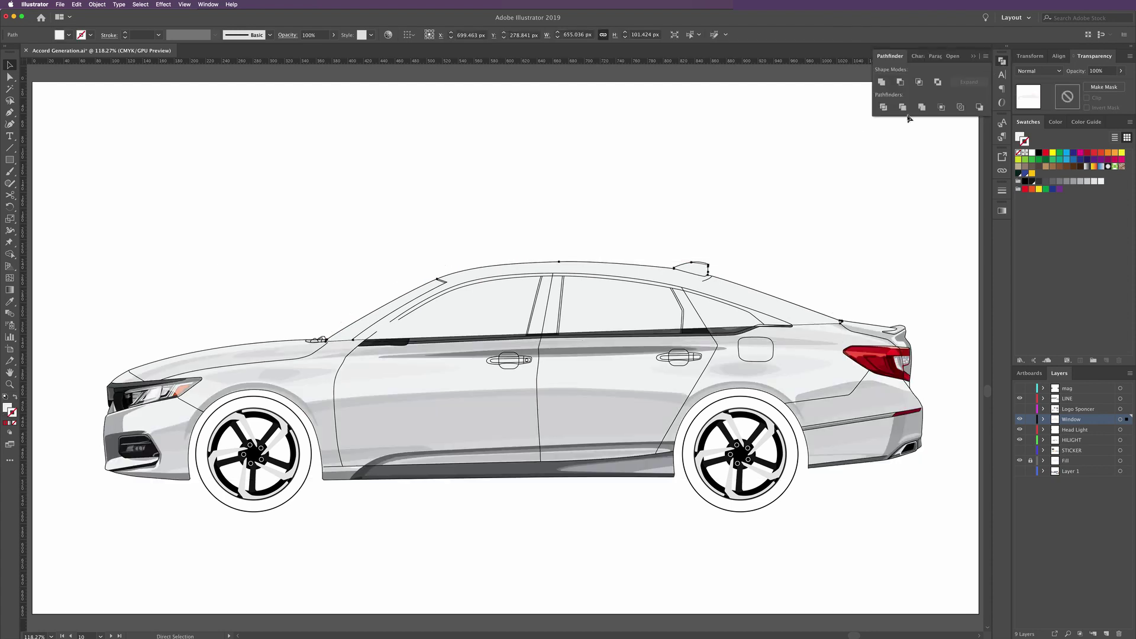
pyautogui.press('v')
pyautogui.click(843, 176)
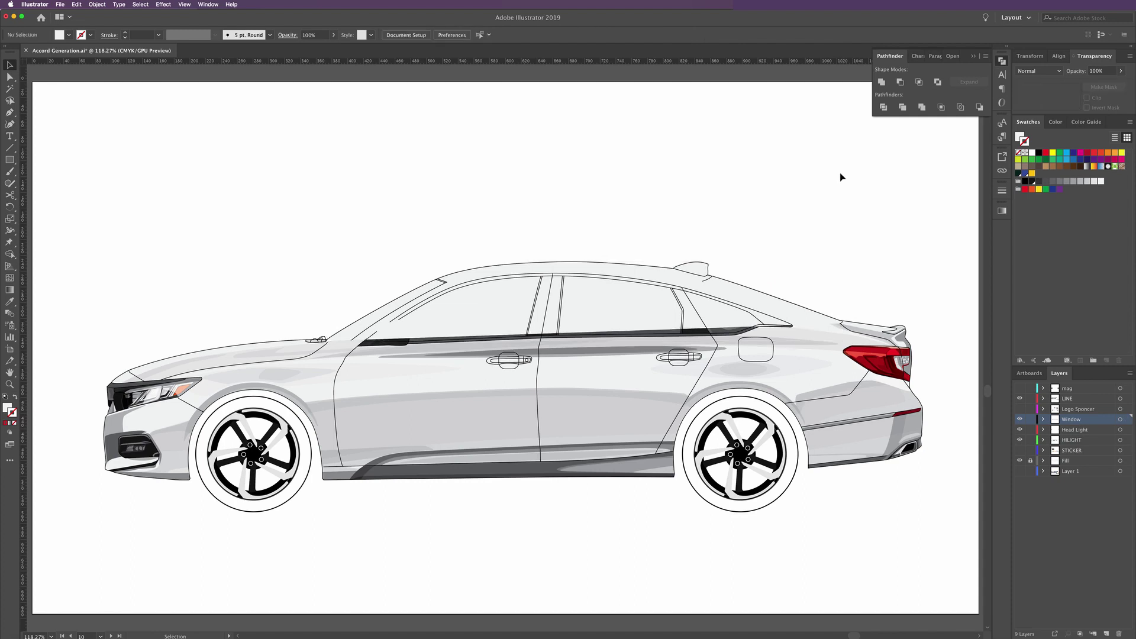
pyautogui.click(811, 311)
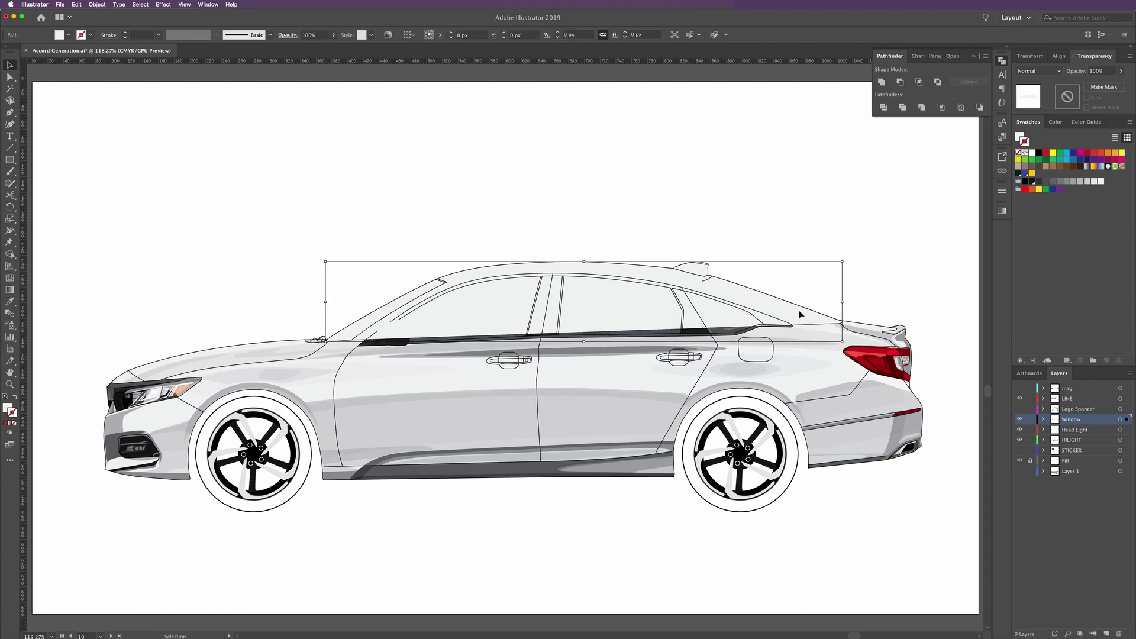
pyautogui.press('ctrl')
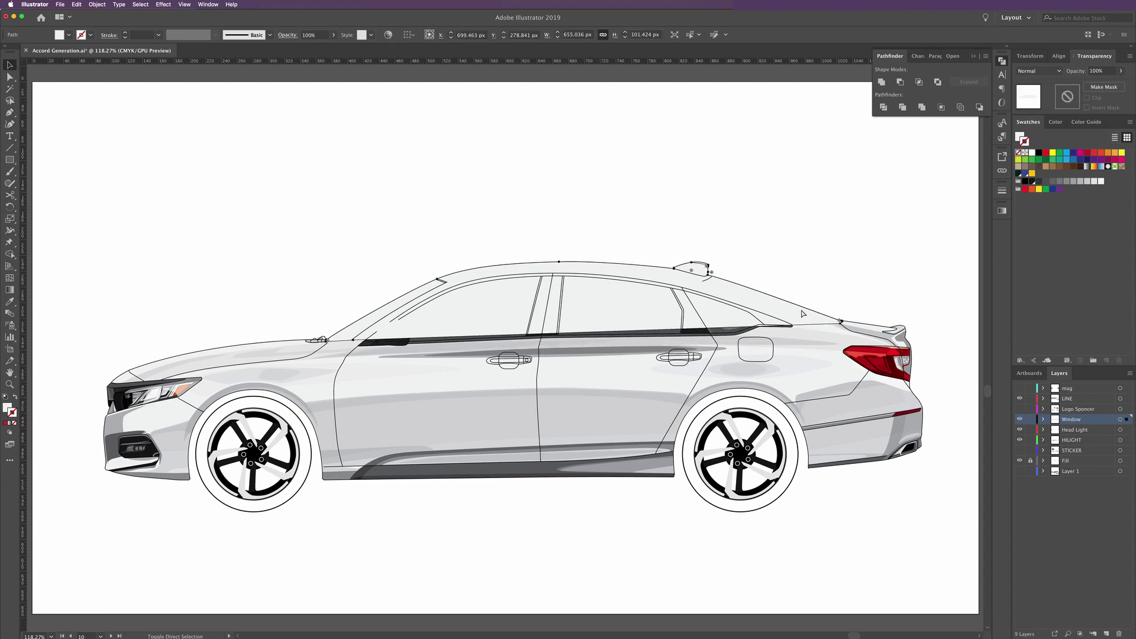
pyautogui.click(803, 313)
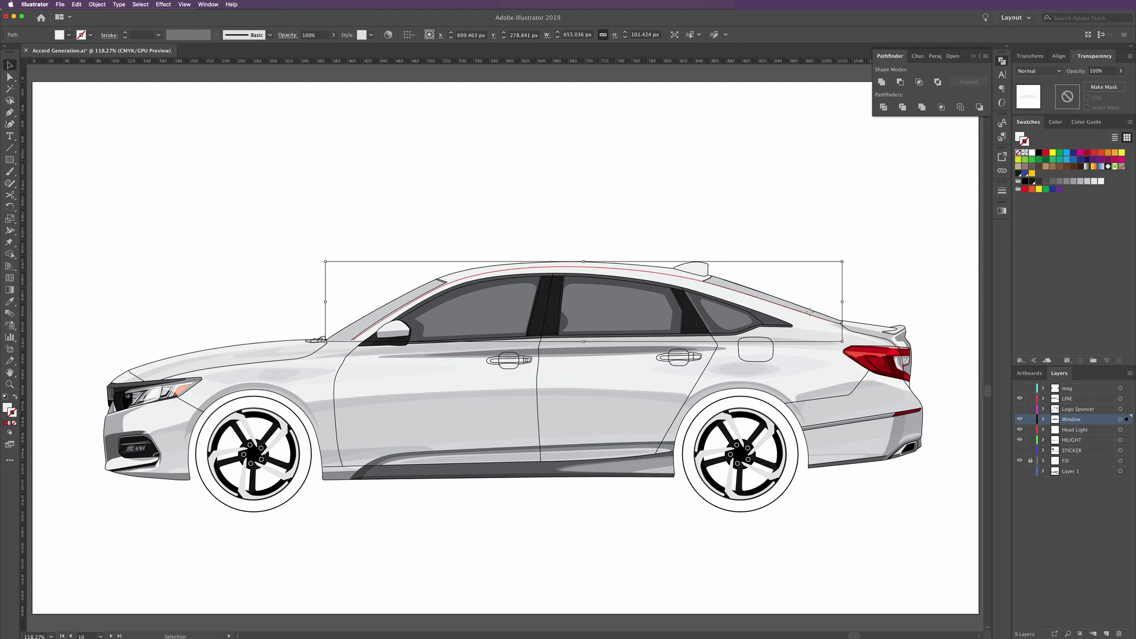
# Lock the LINE layer and select the thin red roof-line stroke
pyautogui.moveTo(842, 244); pyautogui.dragTo(700, 294)
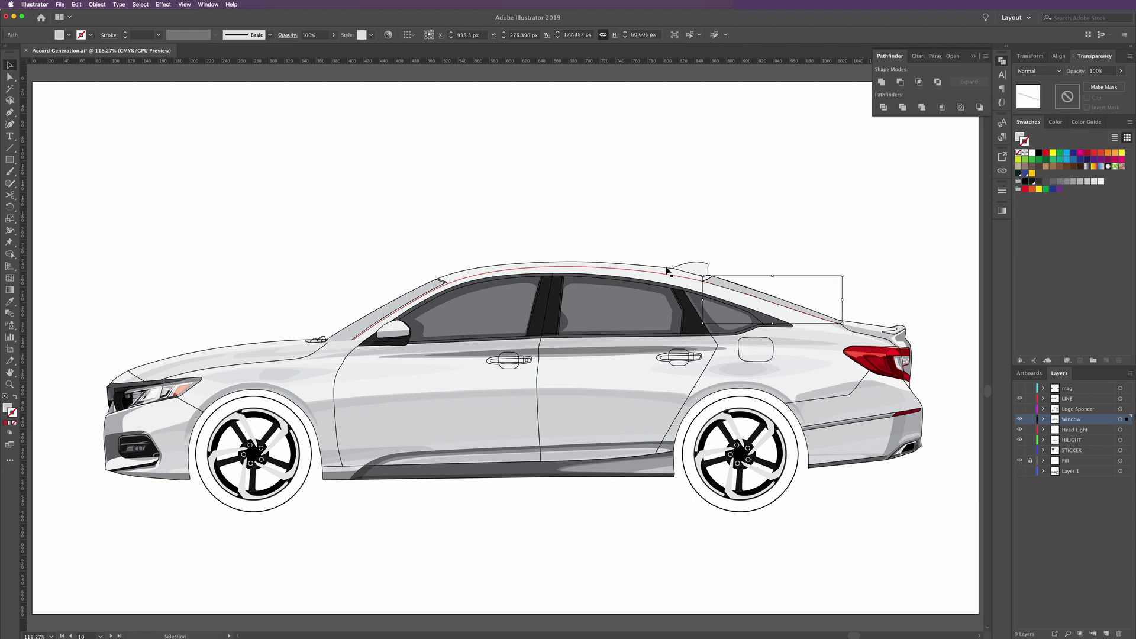
pyautogui.click(663, 254)
pyautogui.click(685, 266)
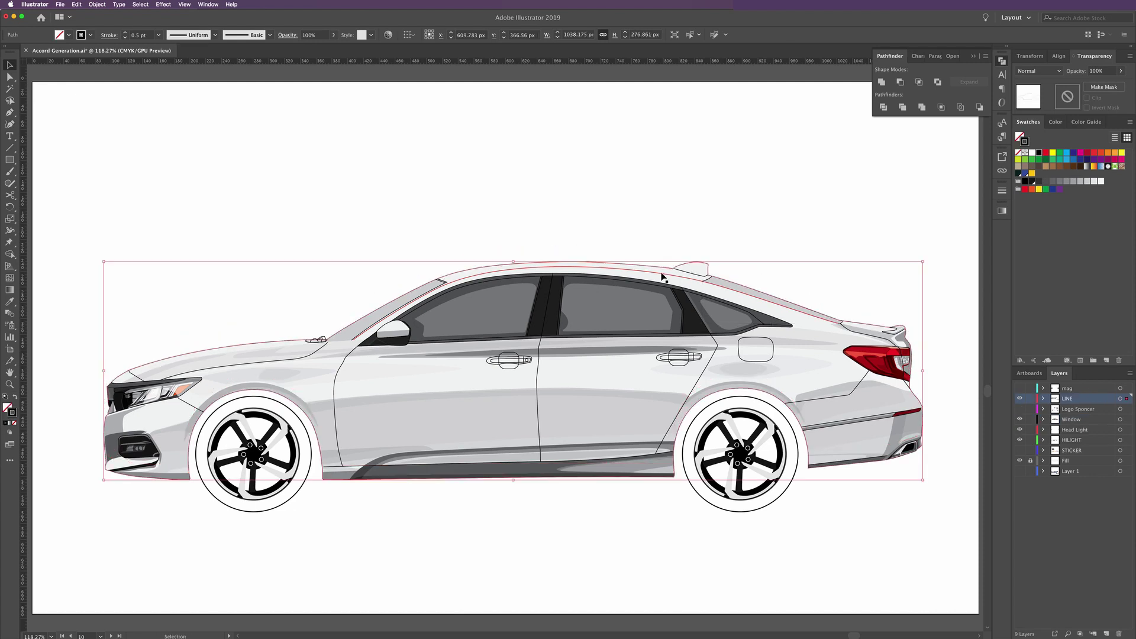
pyautogui.click(1031, 400)
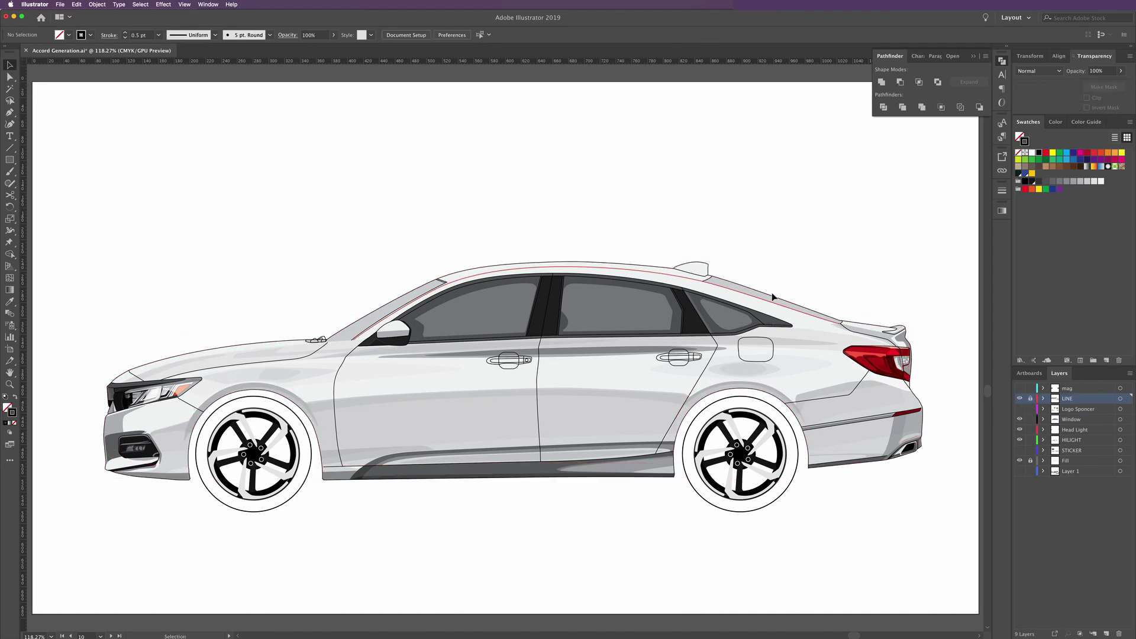
pyautogui.click(658, 273)
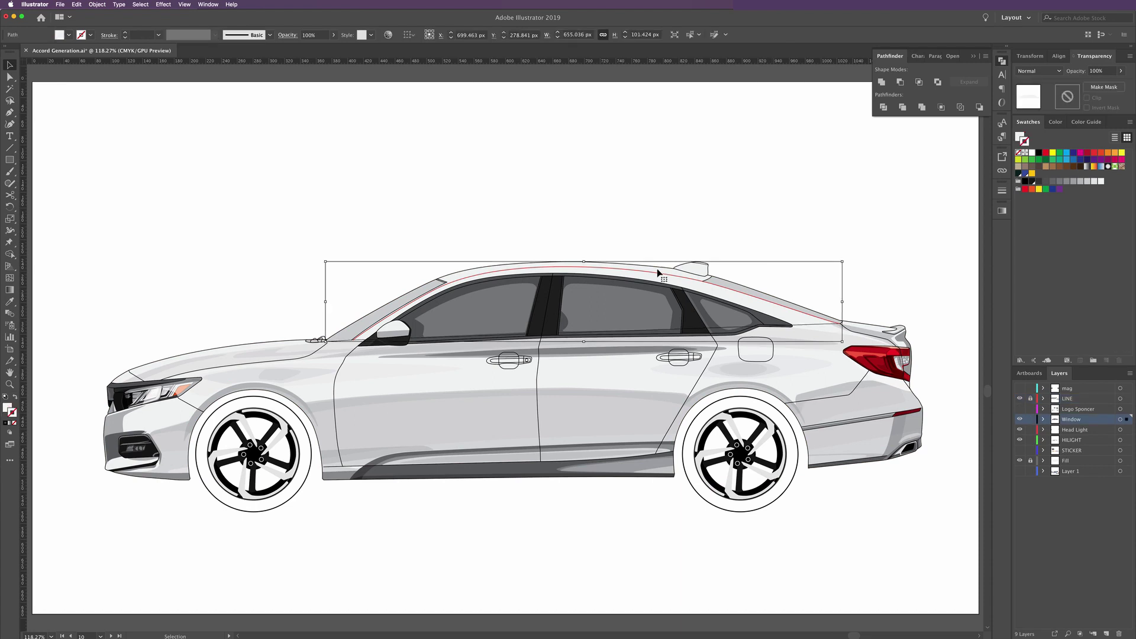
pyautogui.moveTo(658, 272); pyautogui.dragTo(689, 251)
pyautogui.click(660, 276)
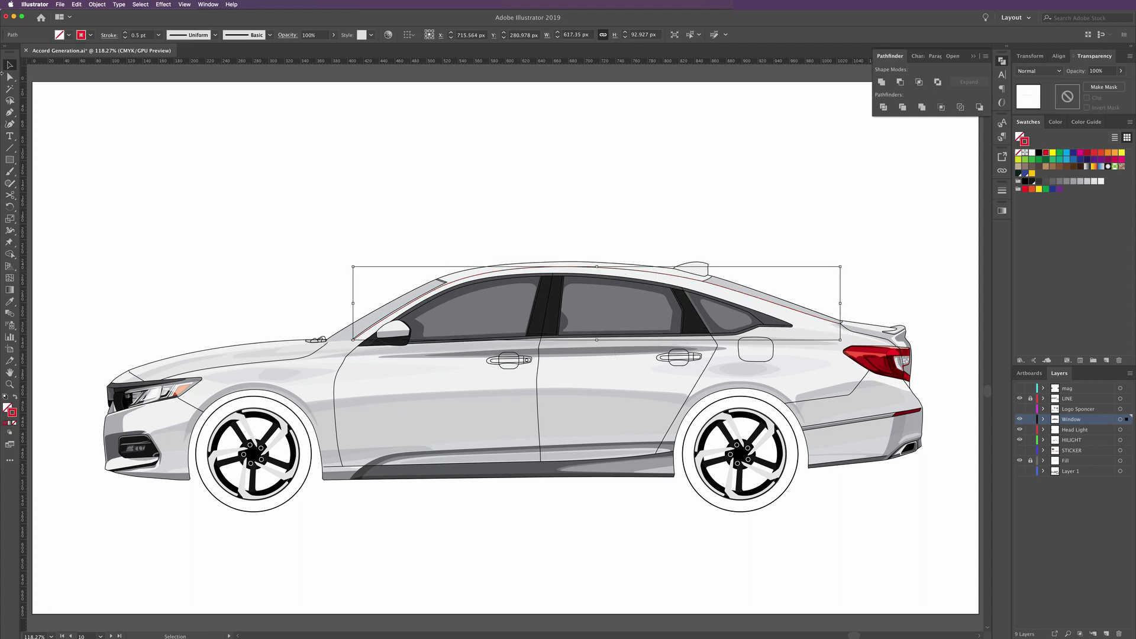
# Trace a closed trim path along the roofline and subtract it from the window shape with Minus Front
pyautogui.click(9, 113)
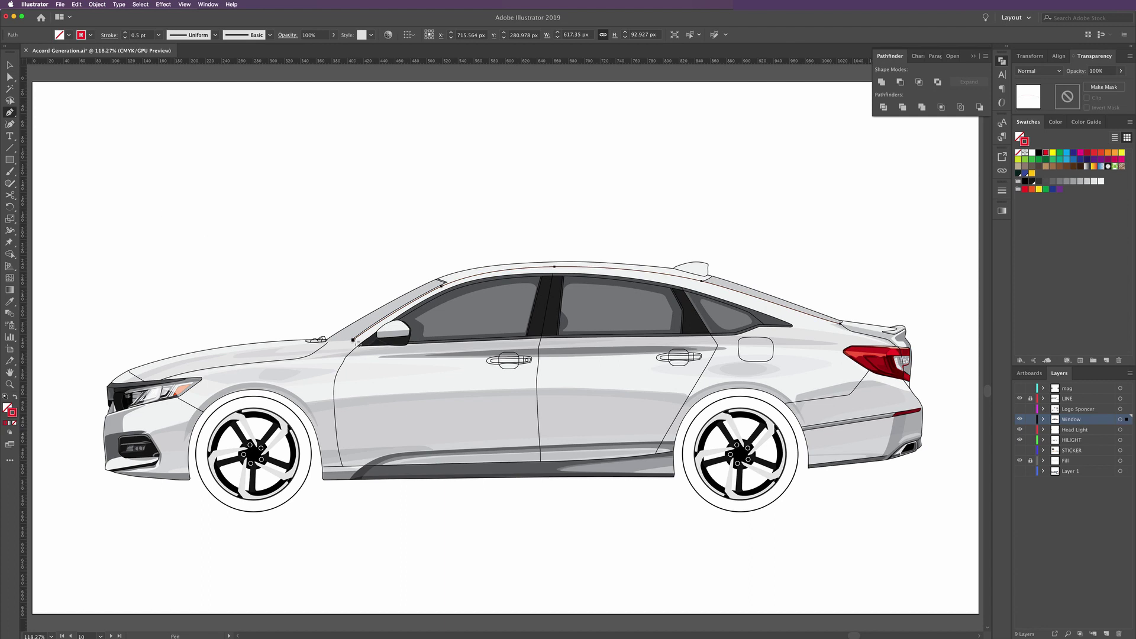
pyautogui.click(377, 323)
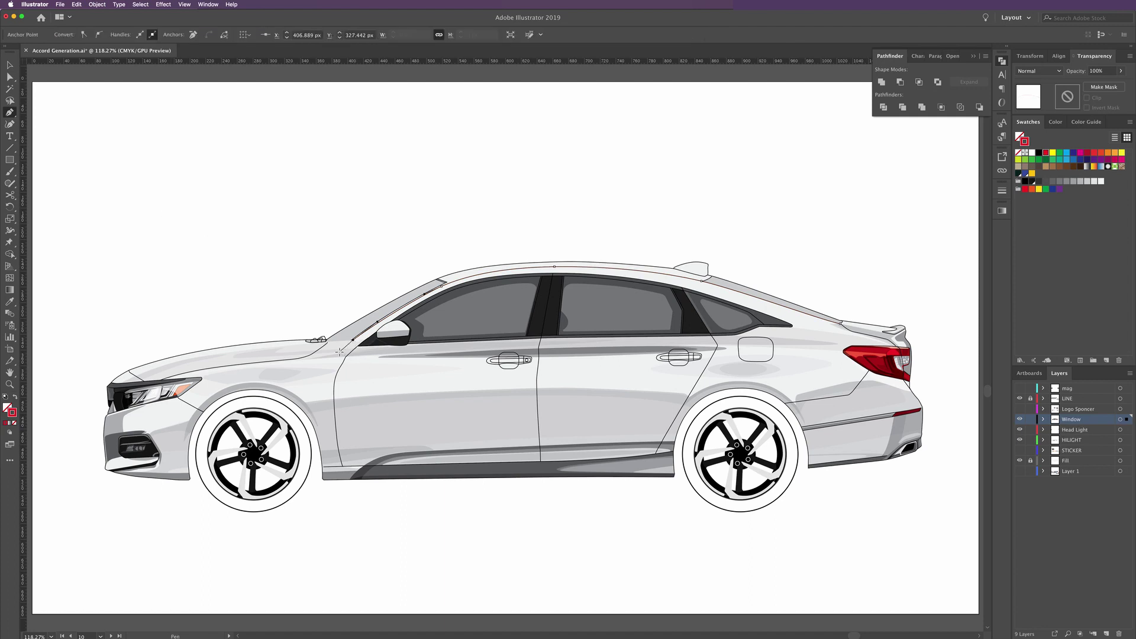
pyautogui.click(835, 343)
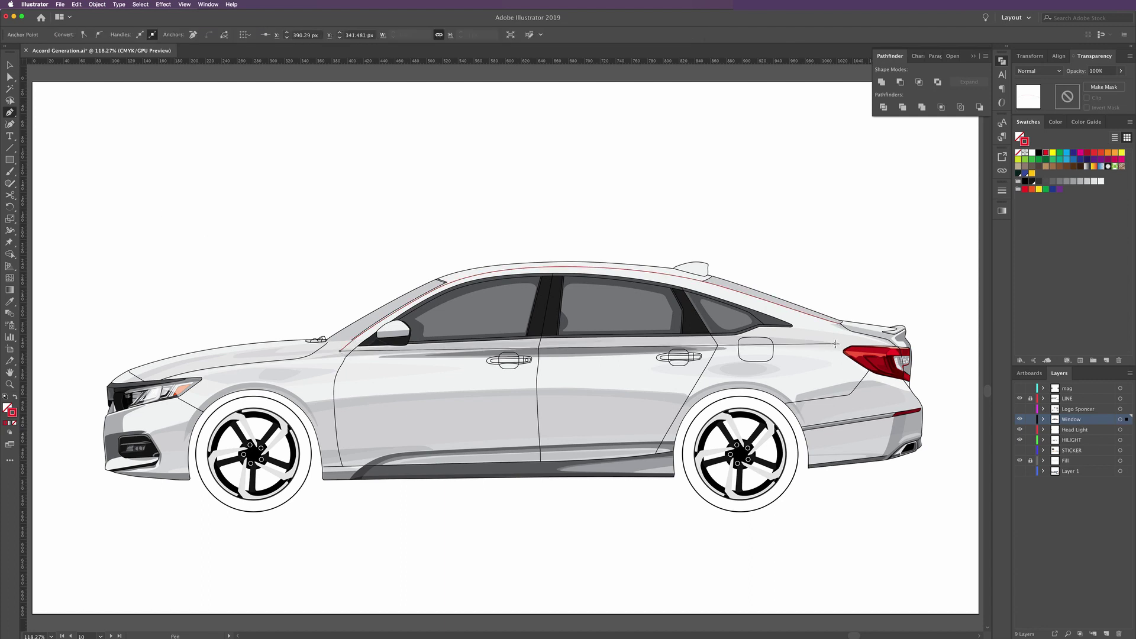
pyautogui.click(841, 324)
pyautogui.click(840, 323)
pyautogui.click(8, 65)
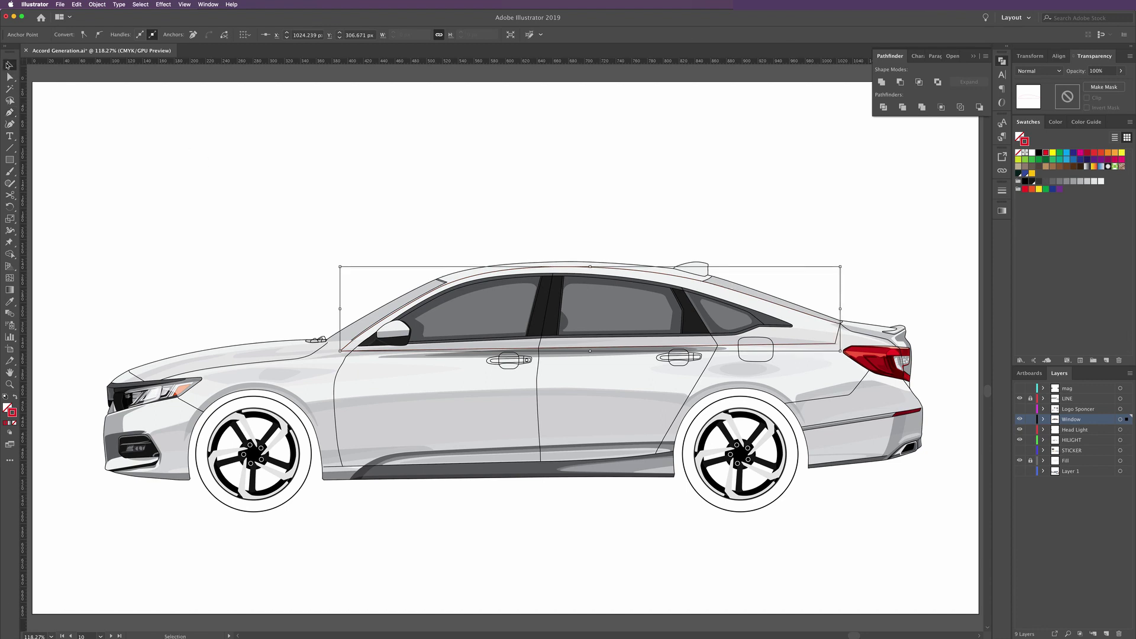
pyautogui.keyDown('shift'); pyautogui.click(657, 271); pyautogui.keyUp('shift')
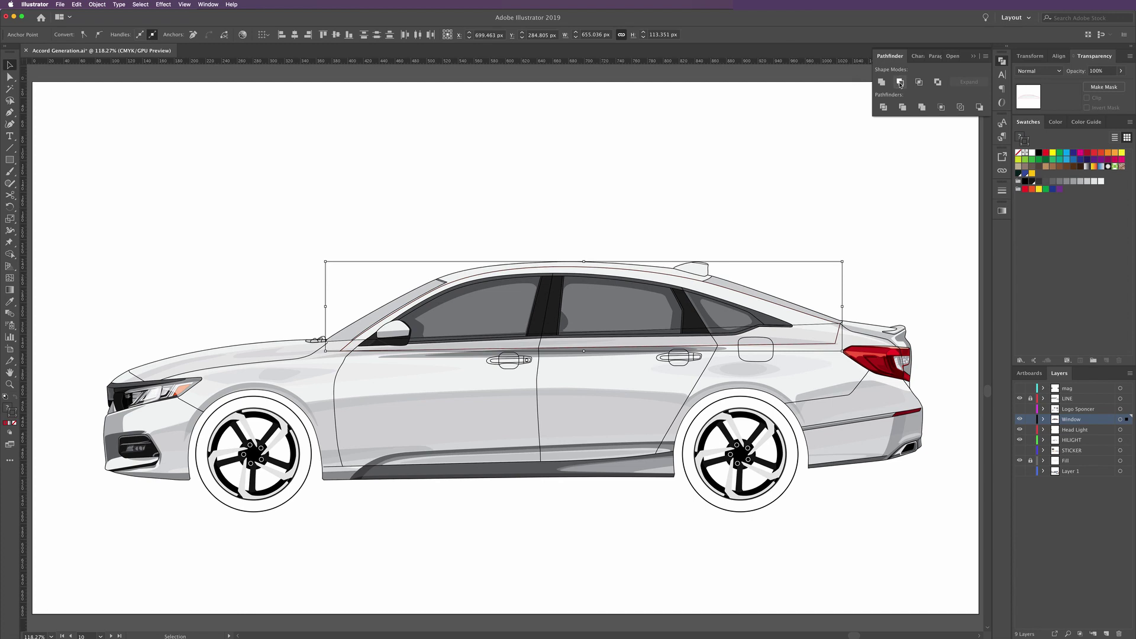
pyautogui.click(900, 83)
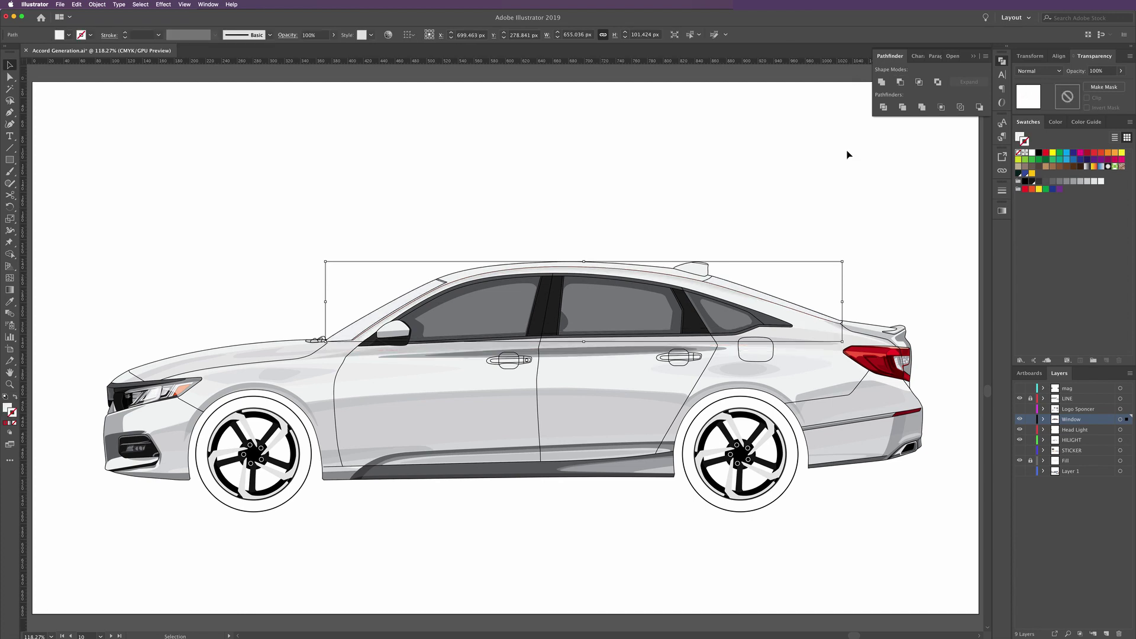
# Set the trimmed window reflection shape's opacity to 74% and collapse the Pathfinder panel
pyautogui.click(640, 179)
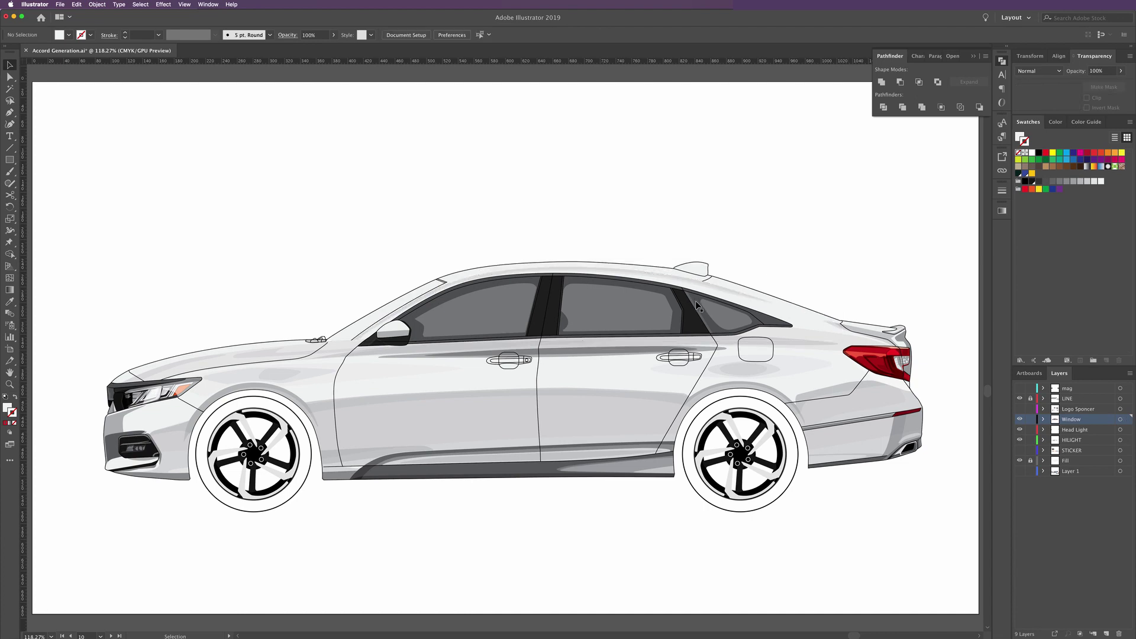
pyautogui.click(775, 308)
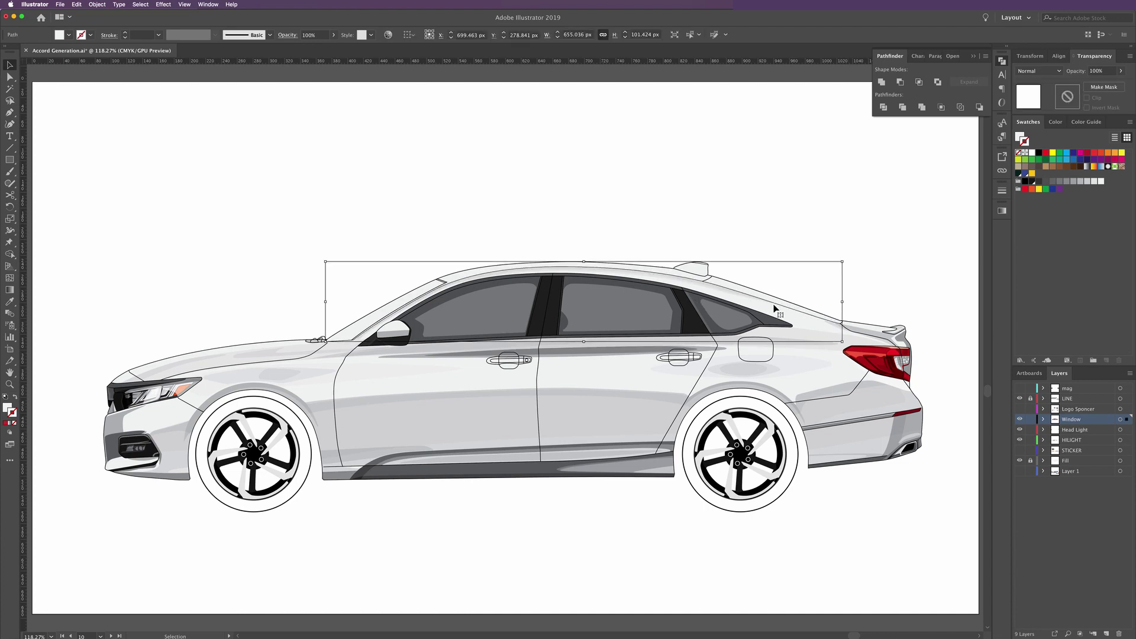
pyautogui.click(770, 283)
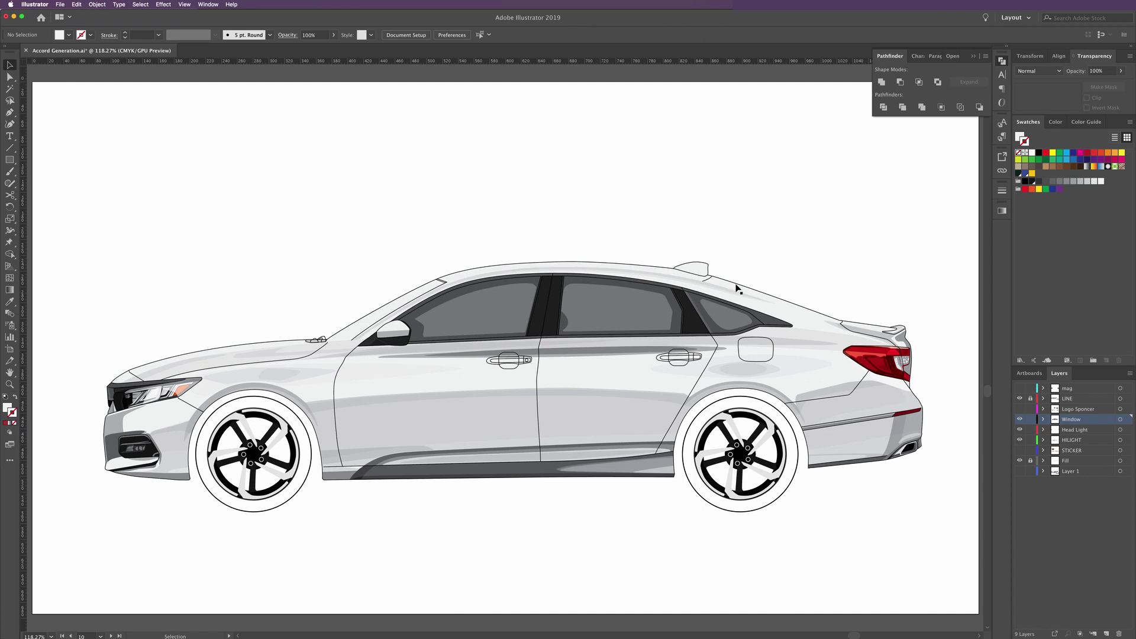
pyautogui.moveTo(744, 293)
pyautogui.mouseDown()
pyautogui.moveTo(750, 278)
pyautogui.moveTo(745, 293)
pyautogui.mouseUp()
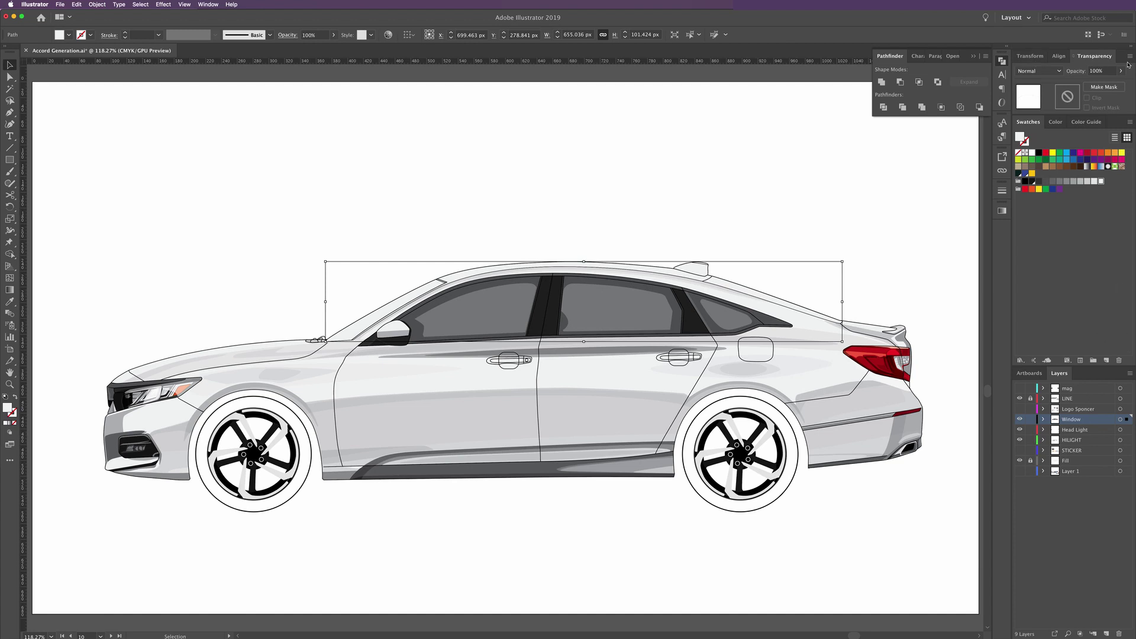
pyautogui.moveTo(1120, 71); pyautogui.dragTo(1110, 86)
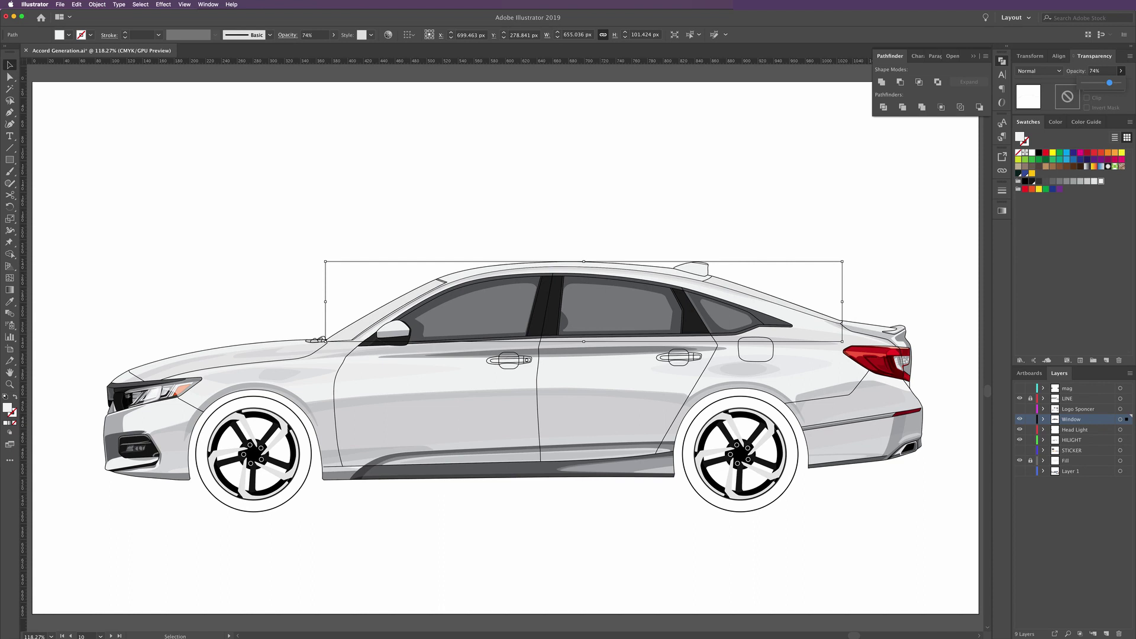
pyautogui.click(797, 203)
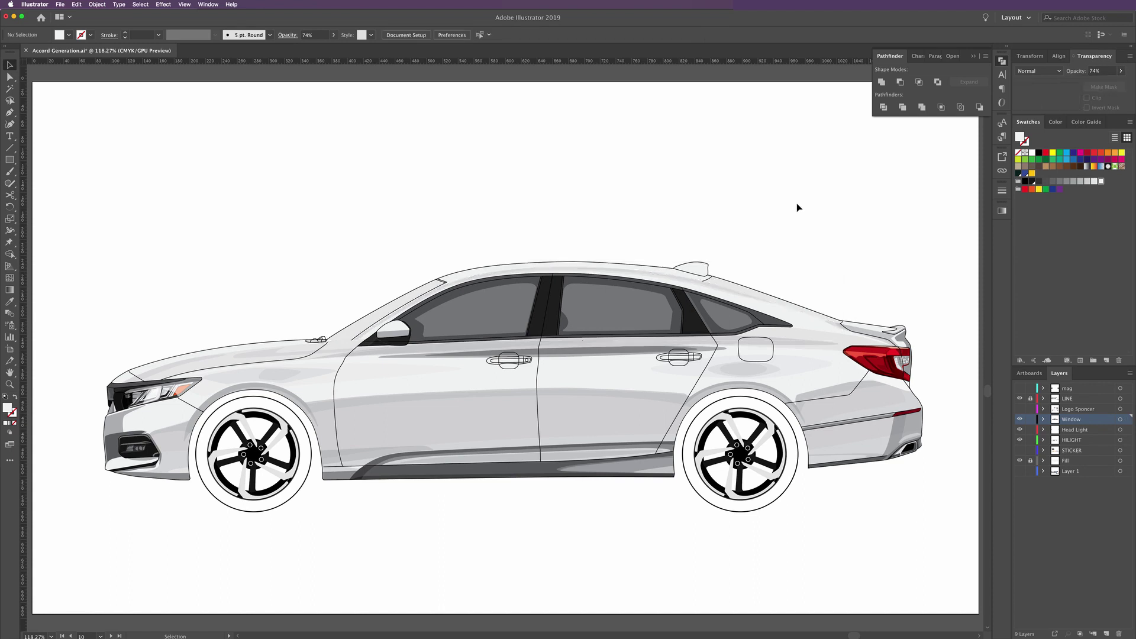
pyautogui.click(1001, 60)
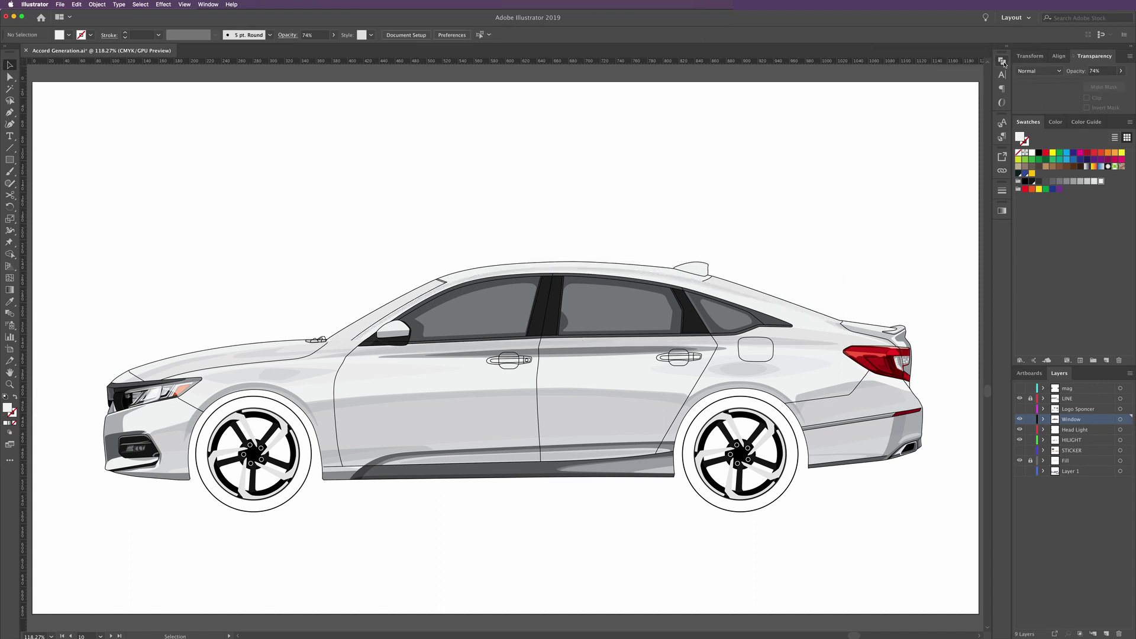
# Lock the LINE layer and make the Window layer active
pyautogui.press('a')
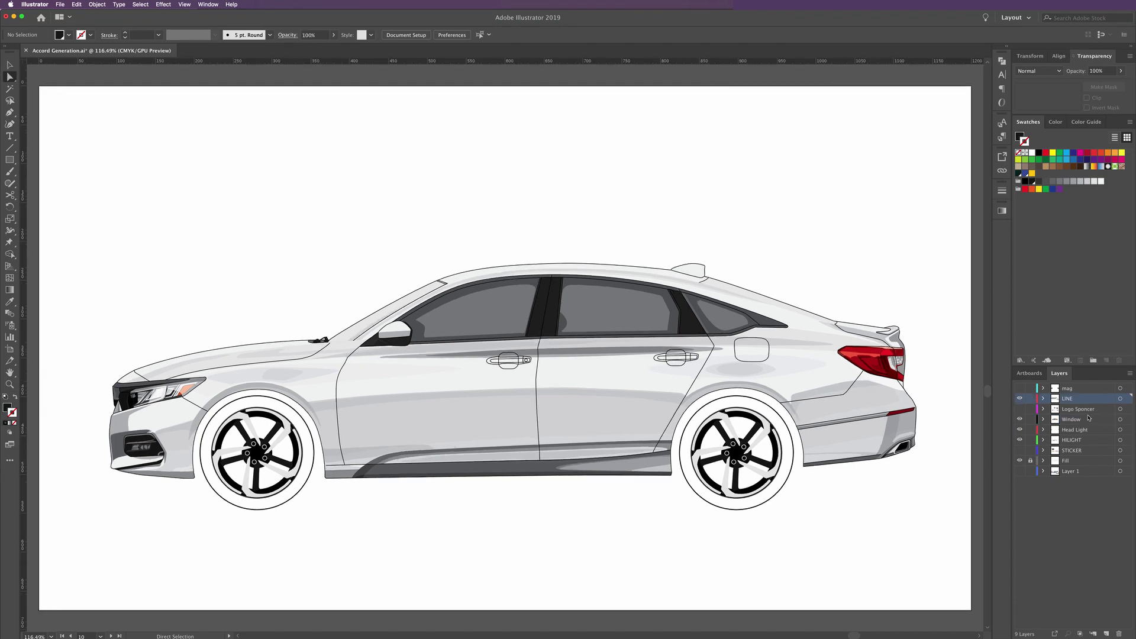
pyautogui.click(1030, 400)
pyautogui.click(1087, 420)
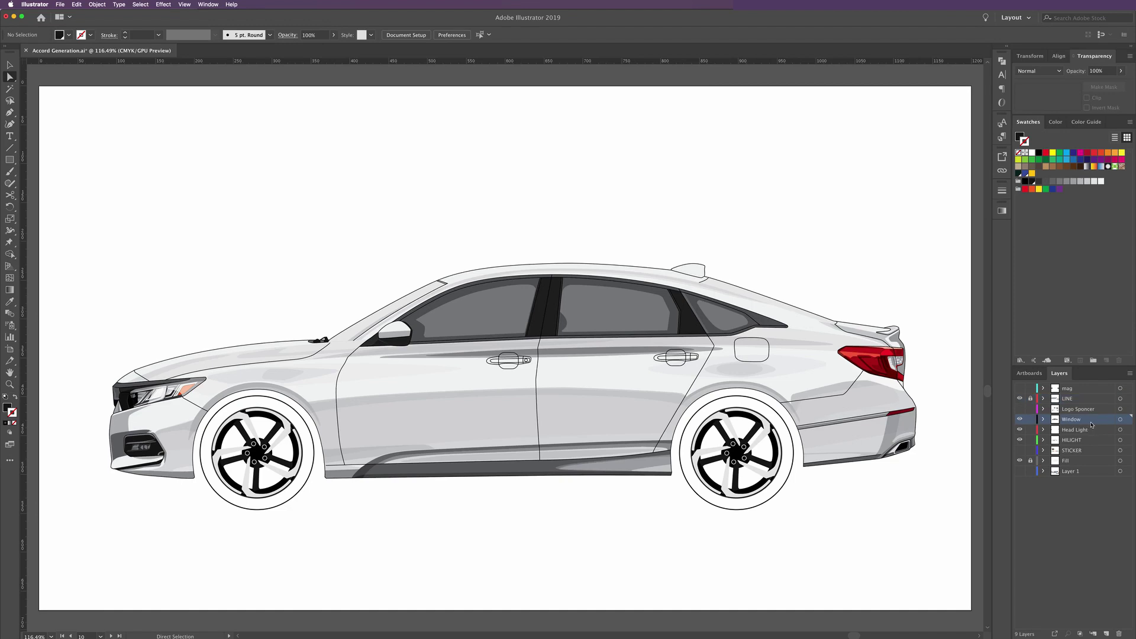
pyautogui.click(9, 112)
# Pen a closed dark shape from the mirror along the window tops, rear tip and pillar base
pyautogui.click(403, 325)
pyautogui.moveTo(574, 308); pyautogui.dragTo(662, 308)
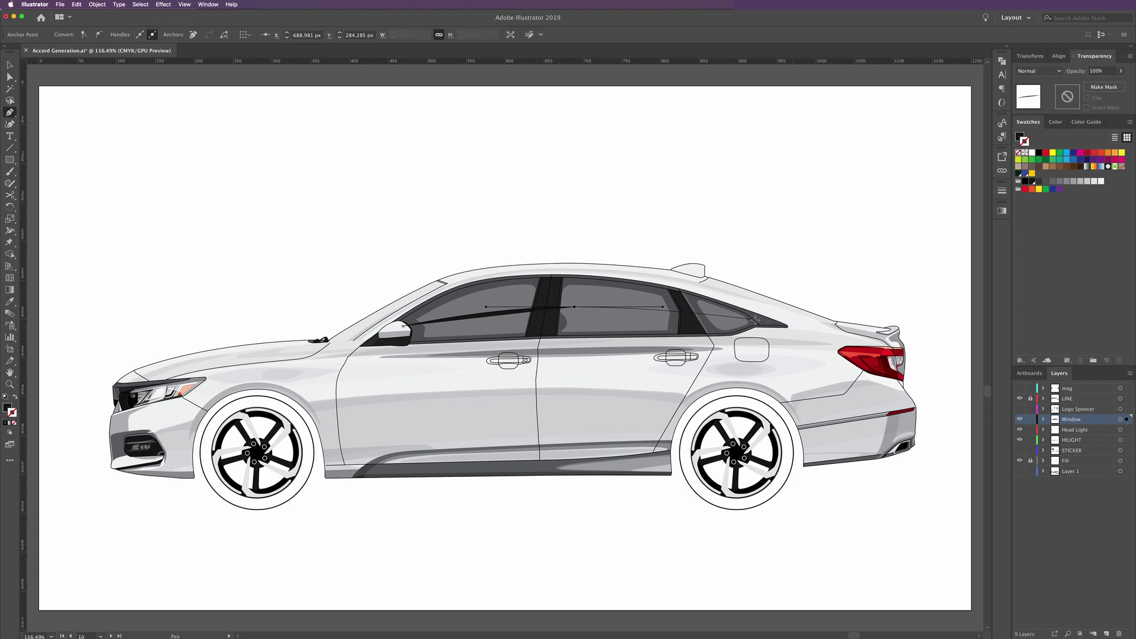
pyautogui.click(788, 325)
pyautogui.click(724, 340)
pyautogui.click(357, 350)
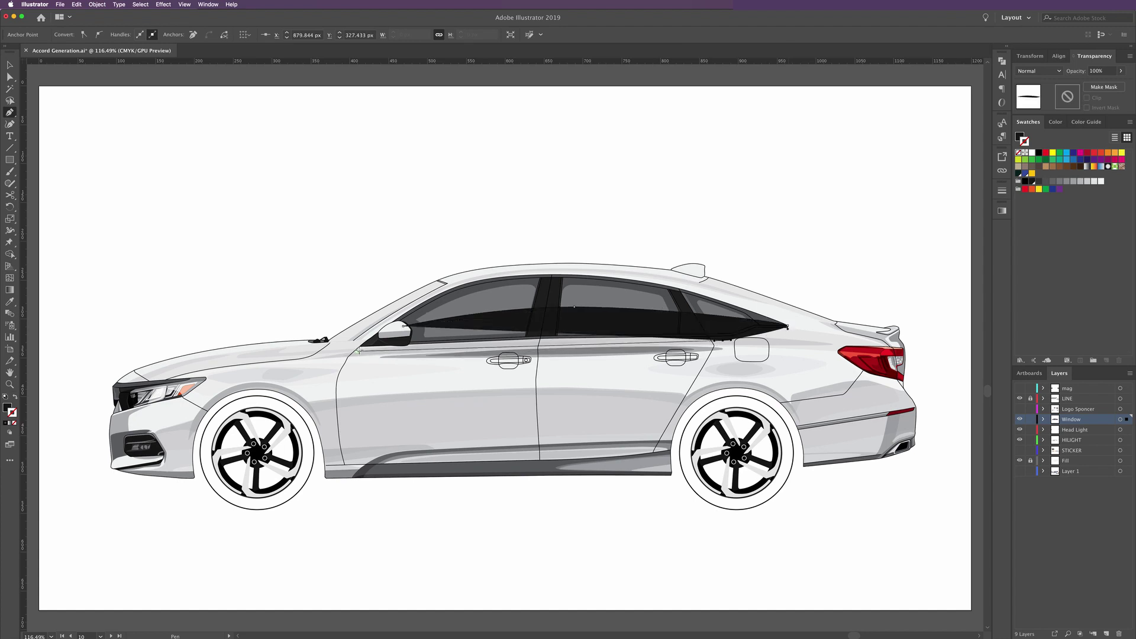
pyautogui.click(407, 326)
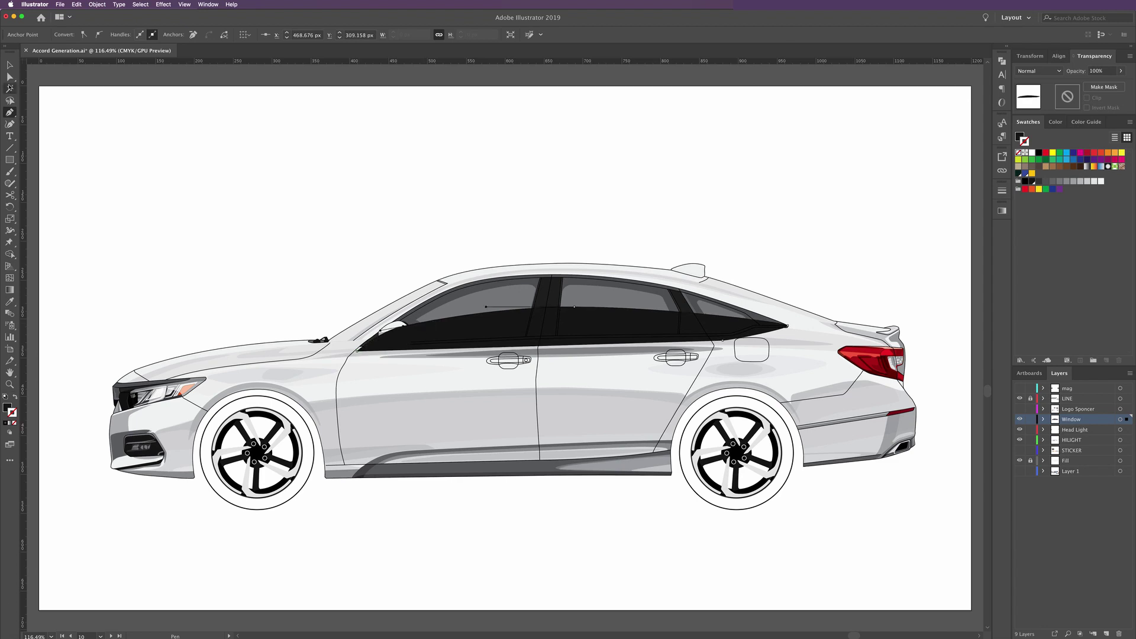
# Select the new dark shape and bring it forward over the reflections
pyautogui.click(10, 65)
pyautogui.click(274, 229)
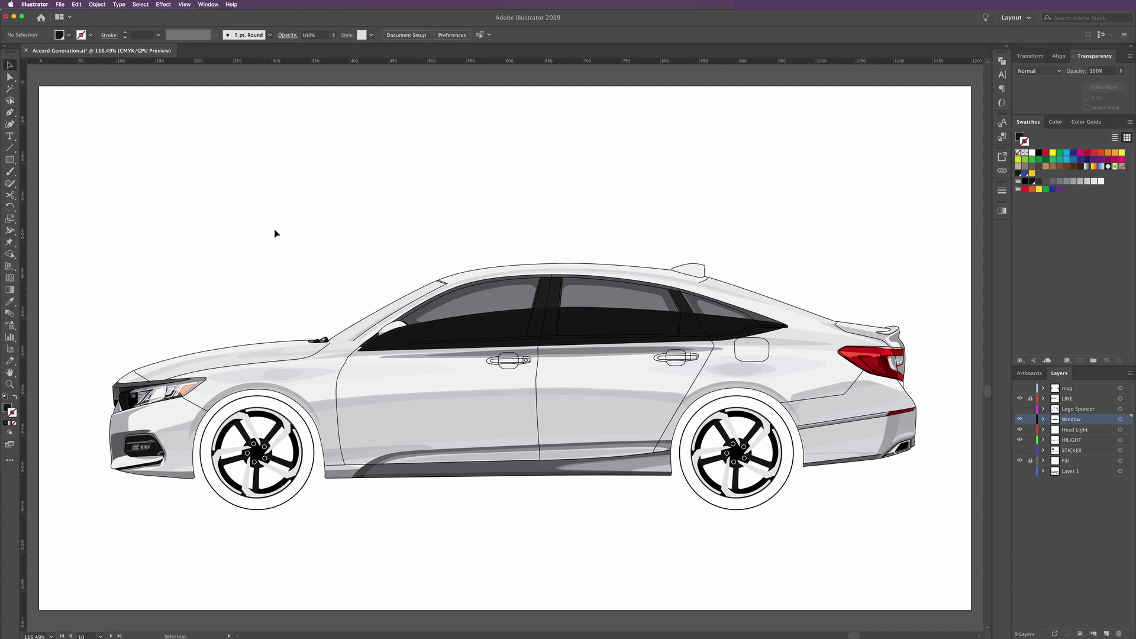
pyautogui.click(464, 292)
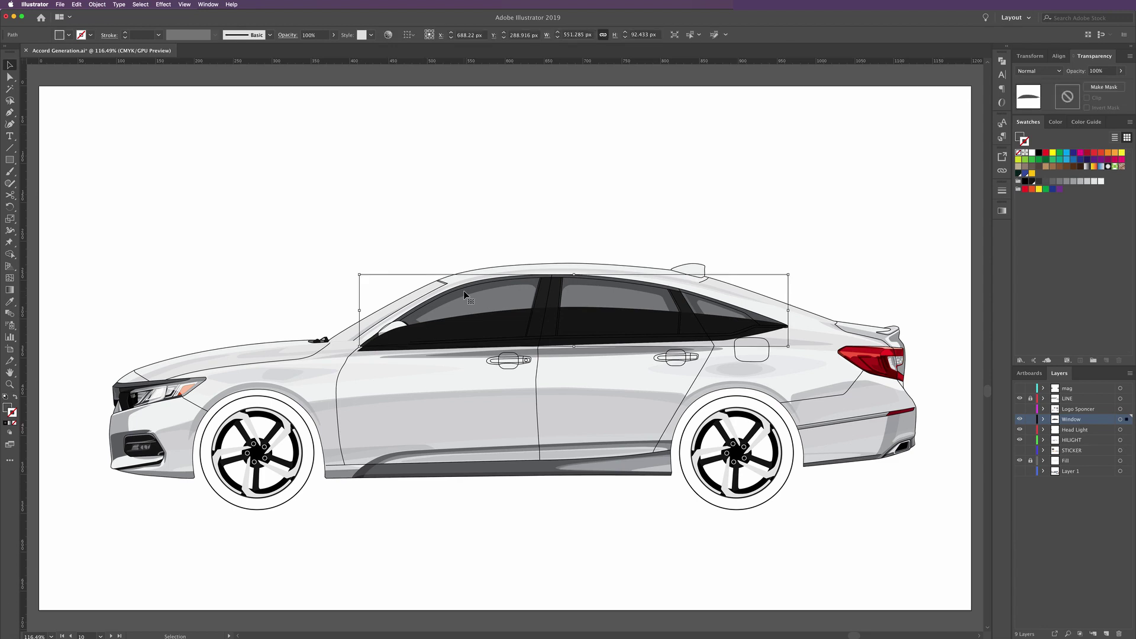
pyautogui.hotkey('ctrl', ']')
pyautogui.hotkey('ctrl', ']')
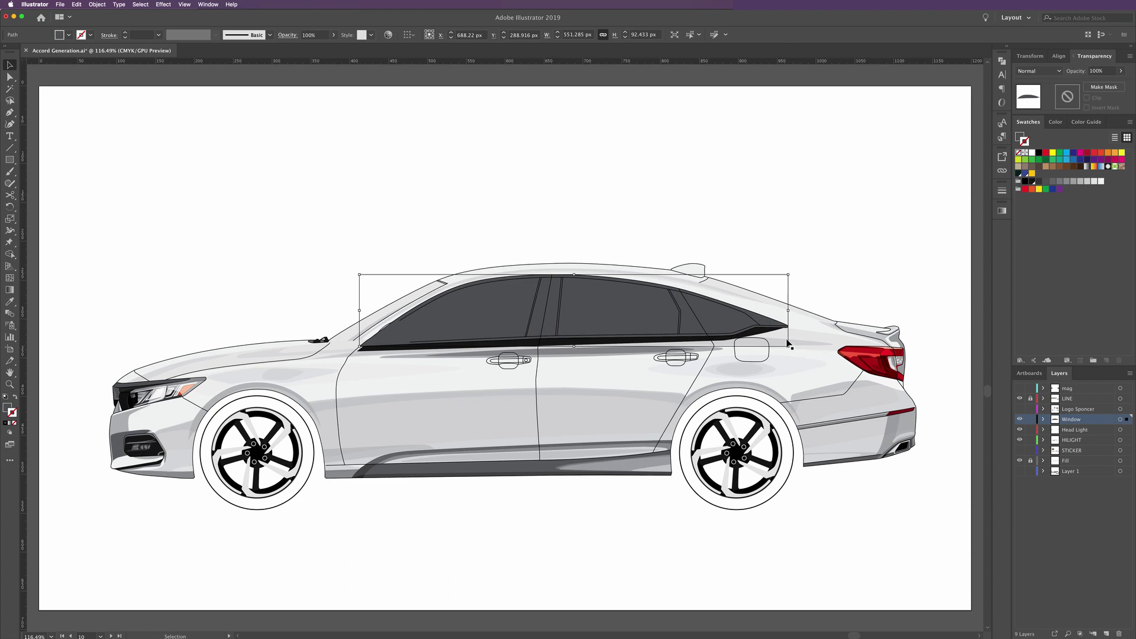
# Intersect the dark shape with the trimmed reflection shape, leaving a band along the lower windows
pyautogui.keyDown('shift'); pyautogui.click(768, 335); pyautogui.keyUp('shift')
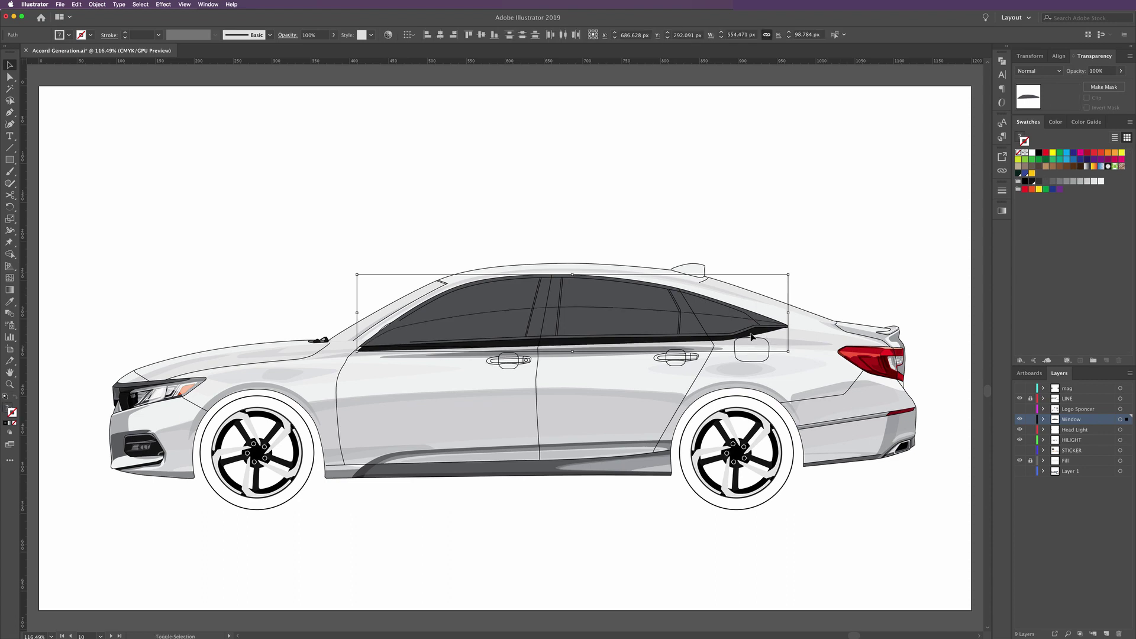
pyautogui.click(1002, 62)
pyautogui.click(918, 82)
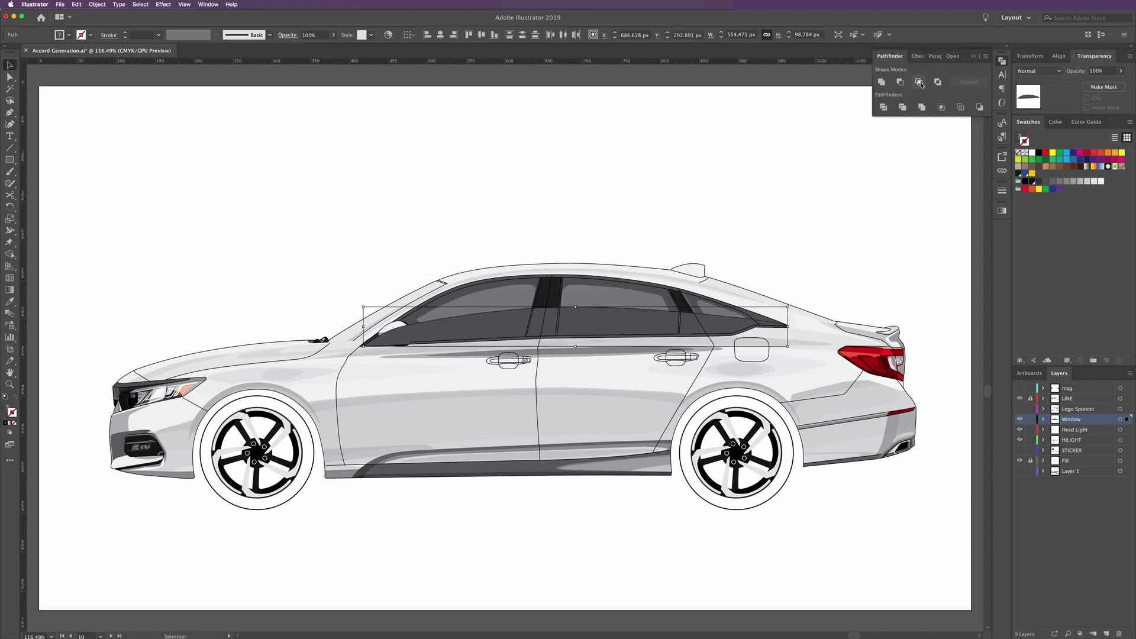
pyautogui.click(1002, 62)
# Set the band's blend mode to Multiply, then select the side mirror
pyautogui.click(1038, 71)
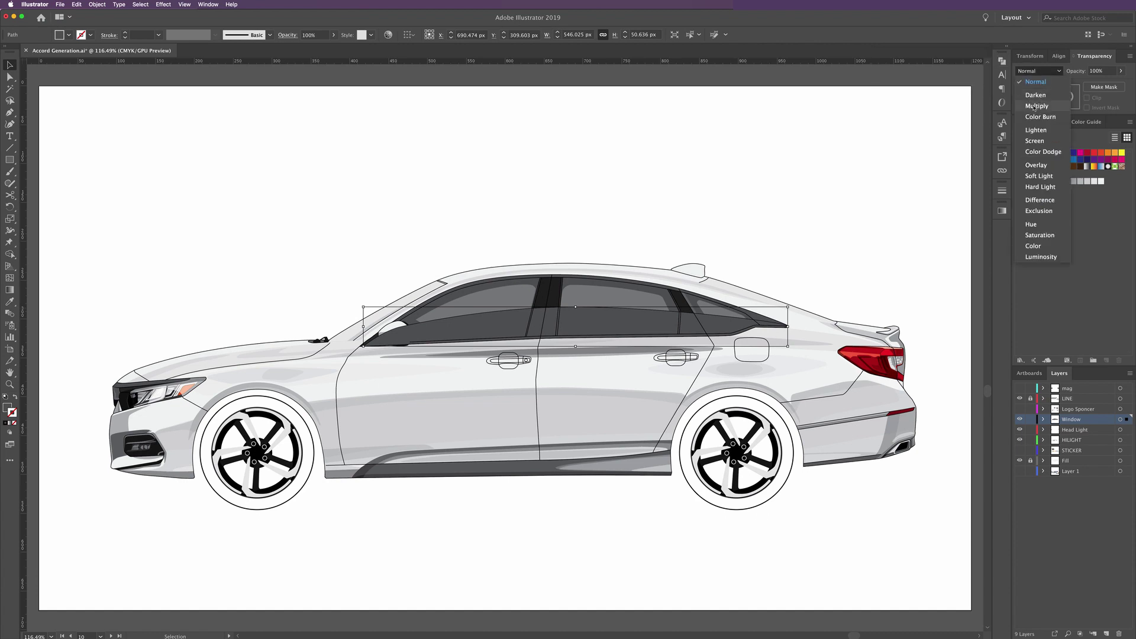
pyautogui.click(1034, 105)
pyautogui.click(737, 208)
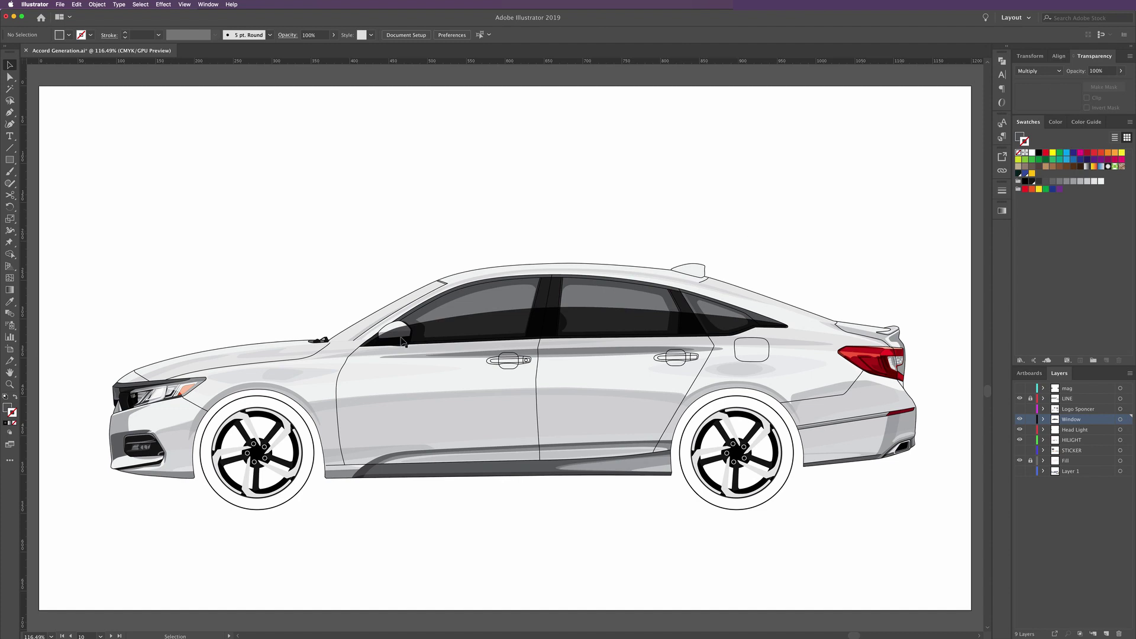
pyautogui.click(456, 333)
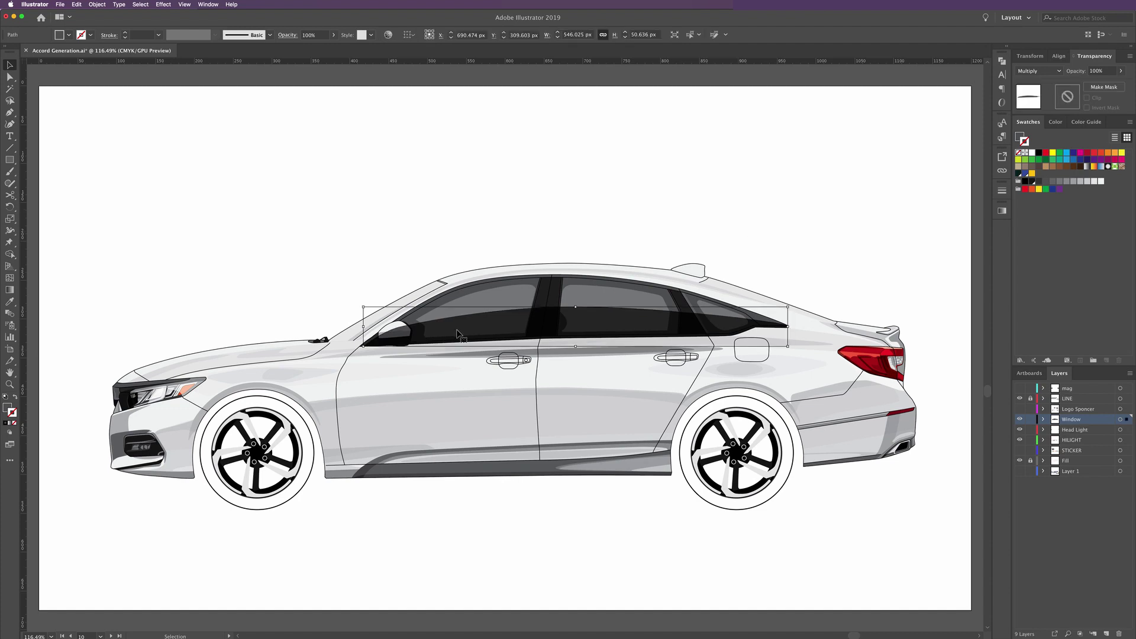
pyautogui.click(402, 330)
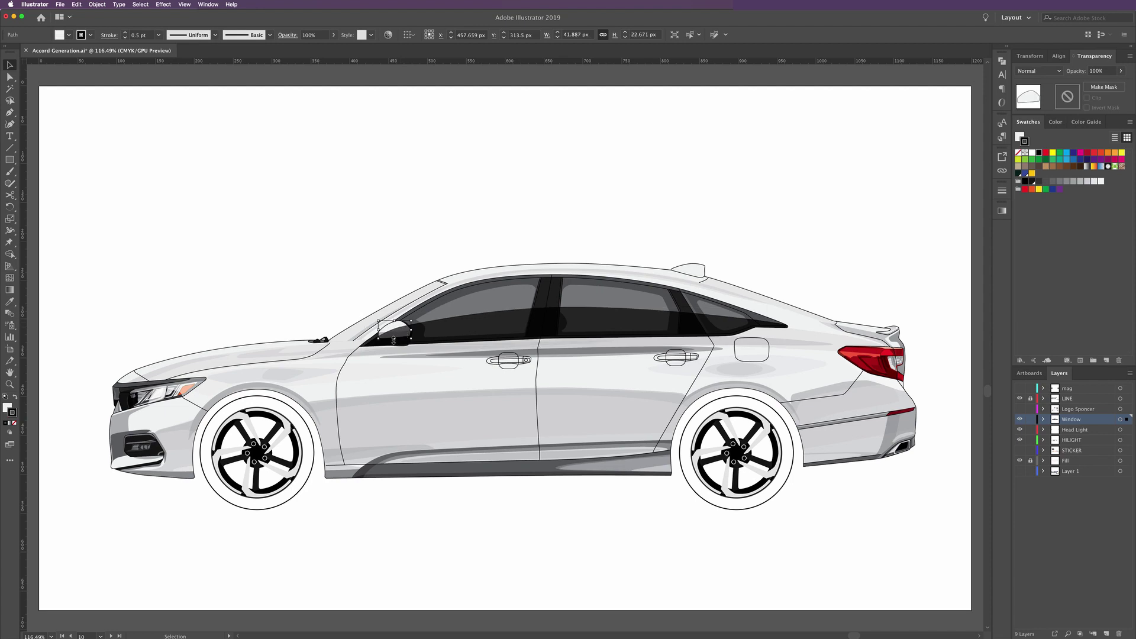
# Zoom in on the side mirror and select the mirror shape along with the window reflection
pyautogui.moveTo(373, 323); pyautogui.dragTo(530, 381)
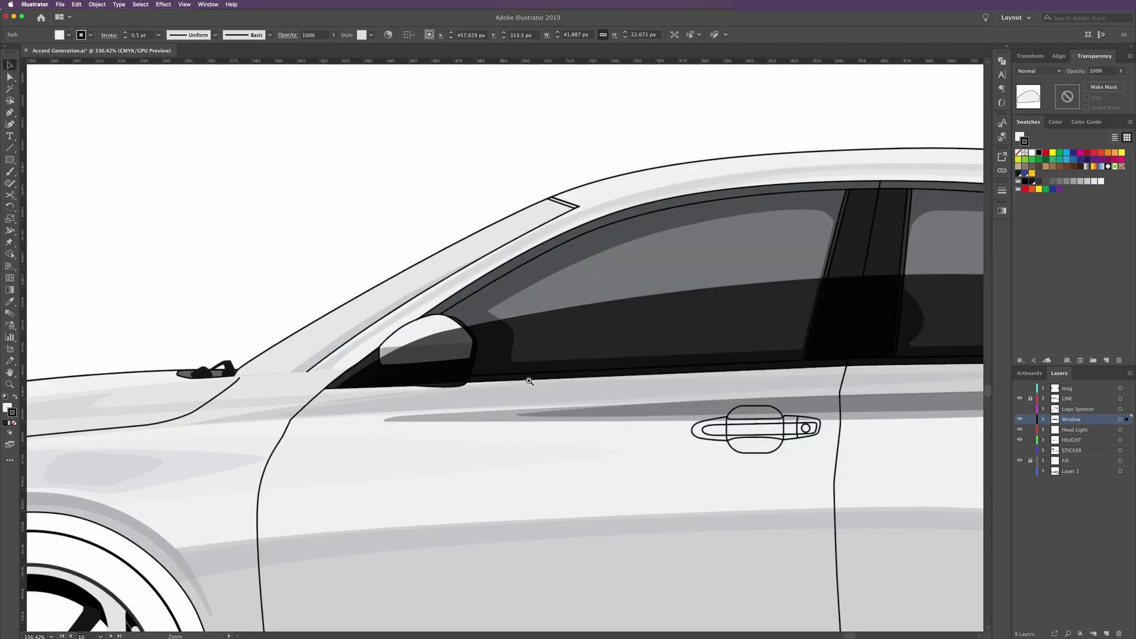
pyautogui.click(384, 365)
pyautogui.click(388, 366)
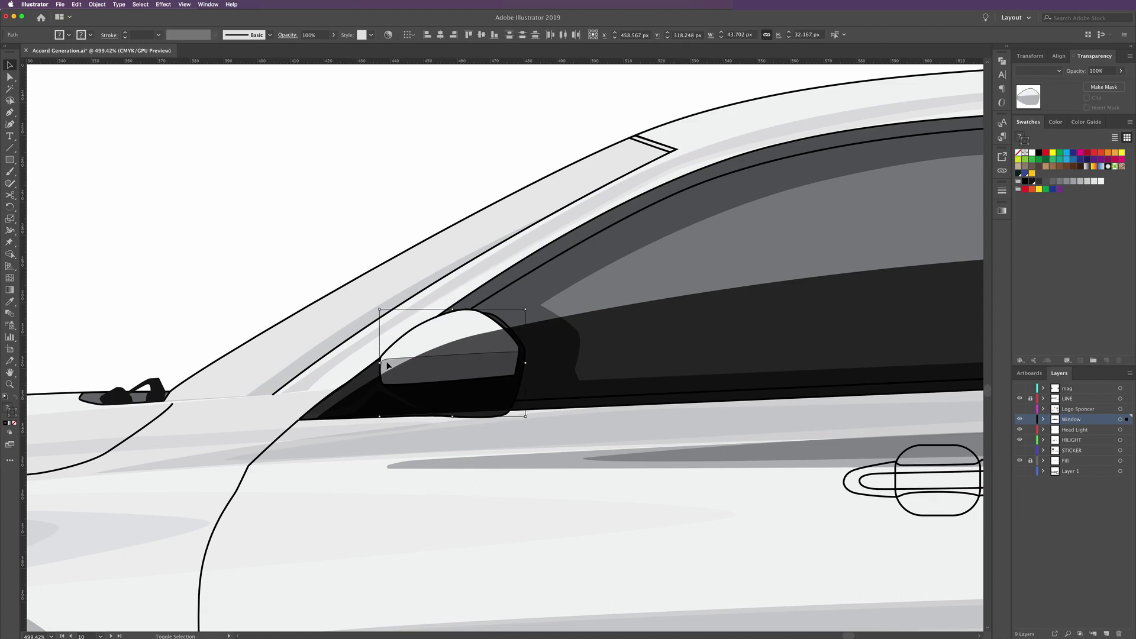
pyautogui.click(350, 367)
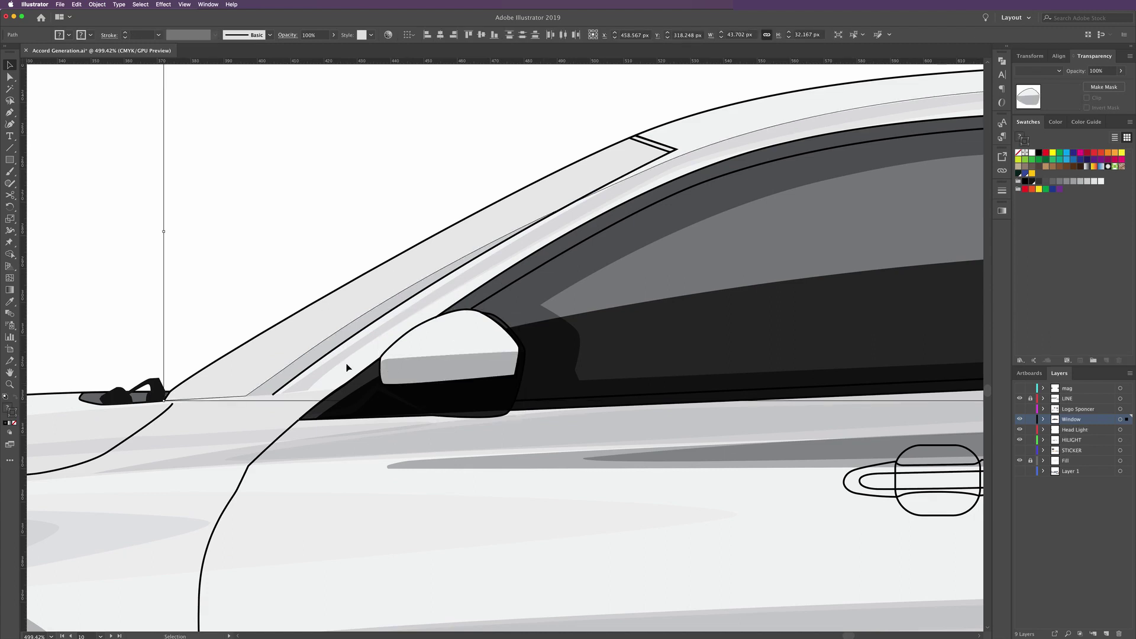
pyautogui.click(507, 337)
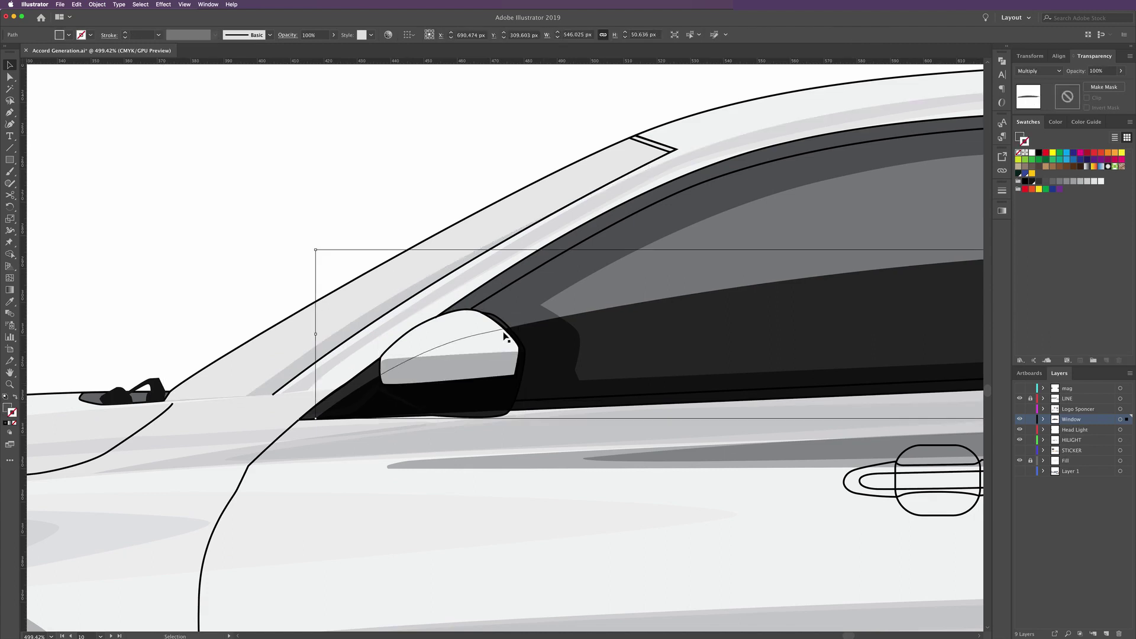
pyautogui.click(503, 327)
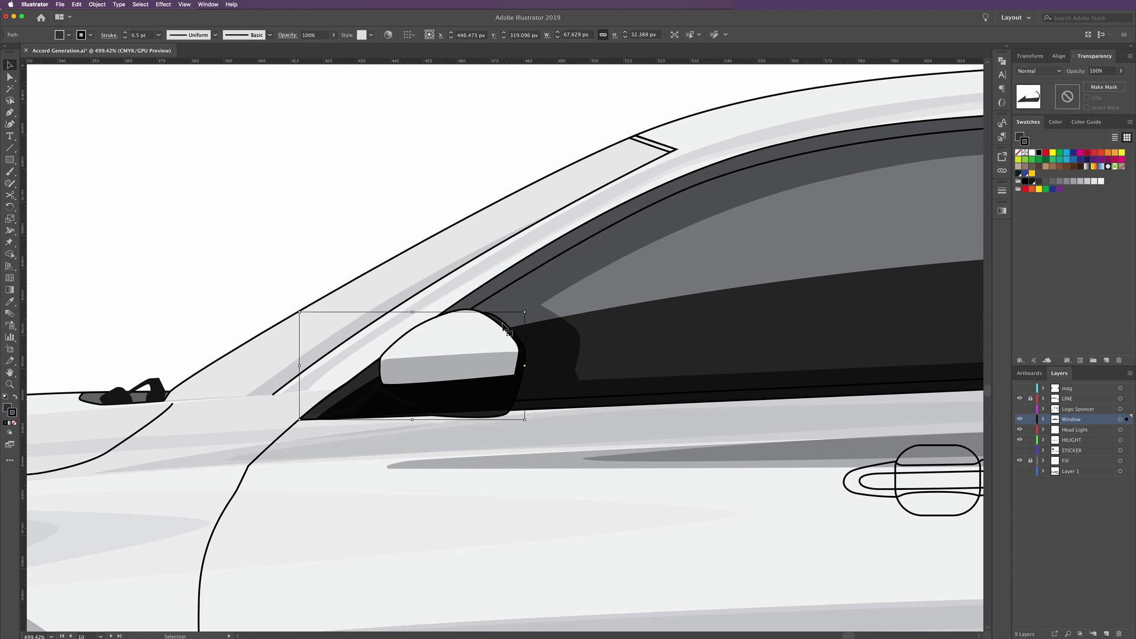
pyautogui.press('a')
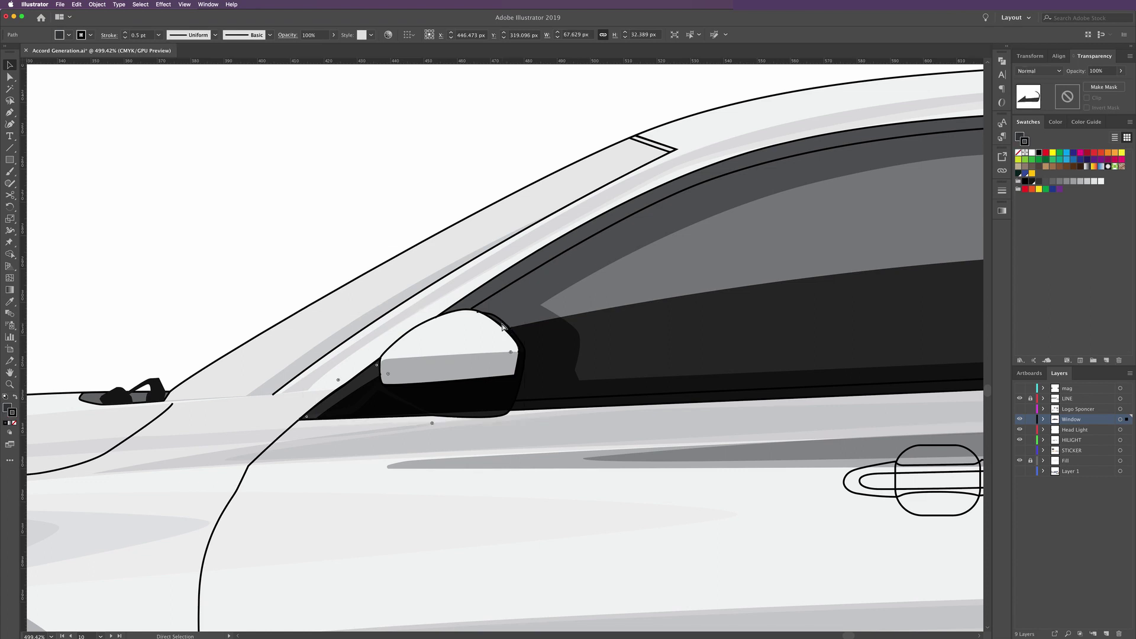
pyautogui.press('v')
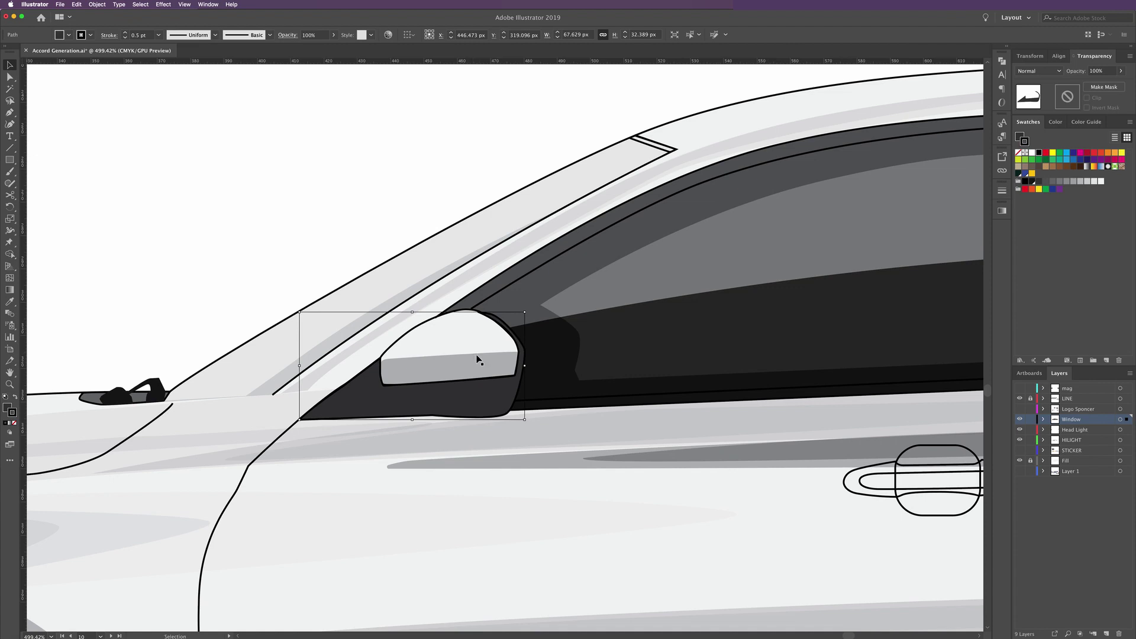
pyautogui.keyDown('shift'); pyautogui.click(600, 333); pyautogui.keyUp('shift')
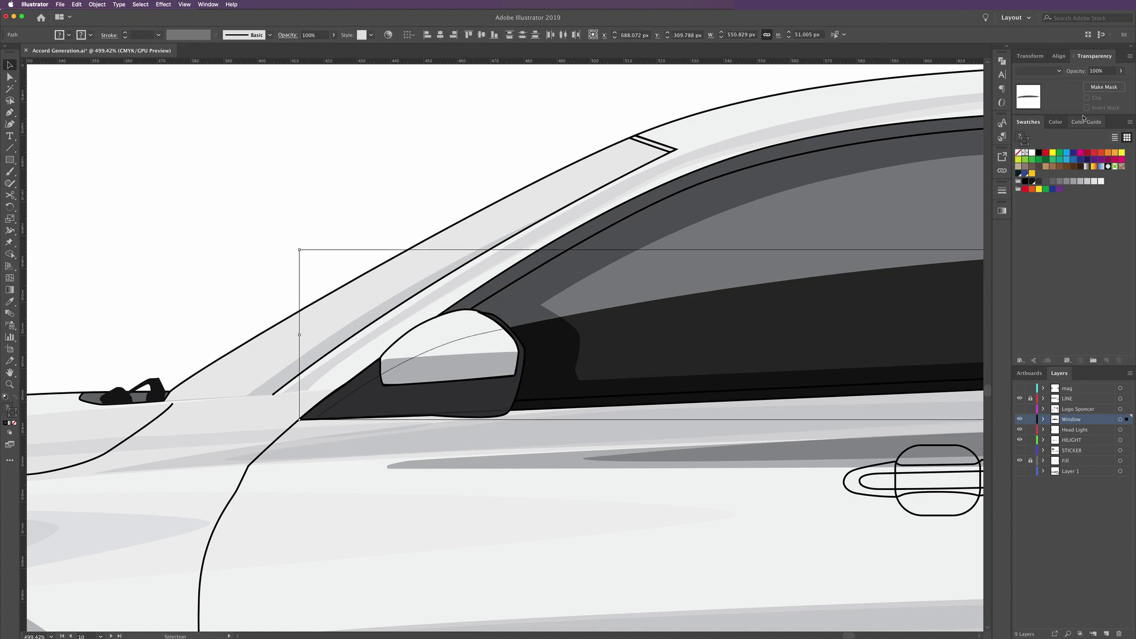
# Apply Pathfinder Minus Front to the mirror and reflection, then undo the cut
pyautogui.click(1002, 59)
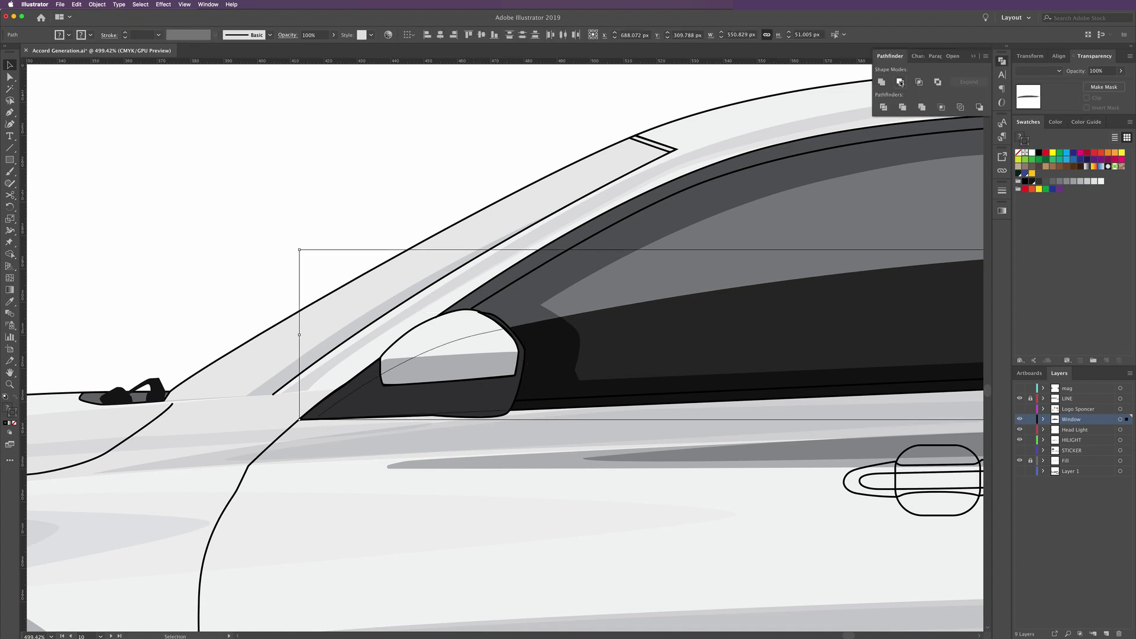
pyautogui.click(899, 82)
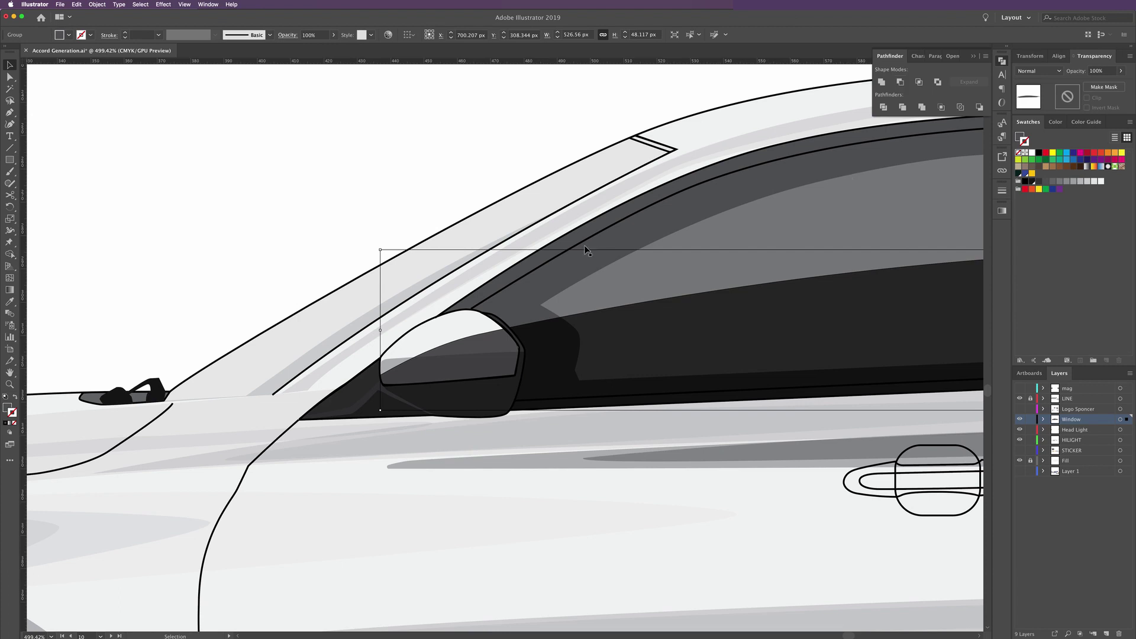
pyautogui.click(389, 233)
pyautogui.hotkey('ctrl', 'z')
pyautogui.hotkey('ctrl', 'z')
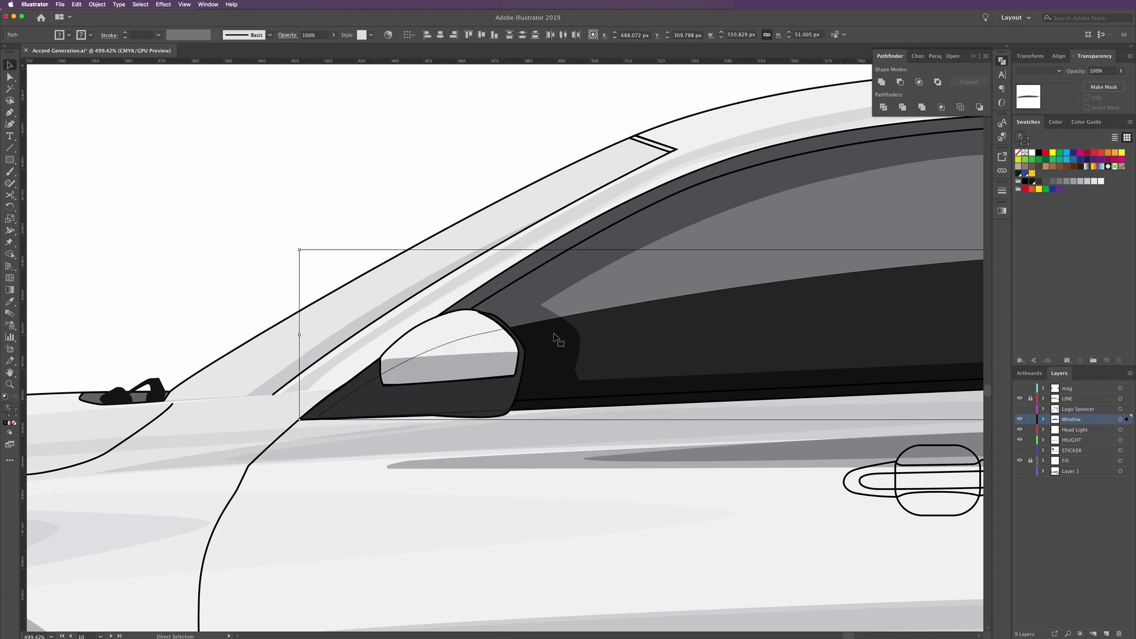
pyautogui.hotkey('ctrl', 'shift', 'a')
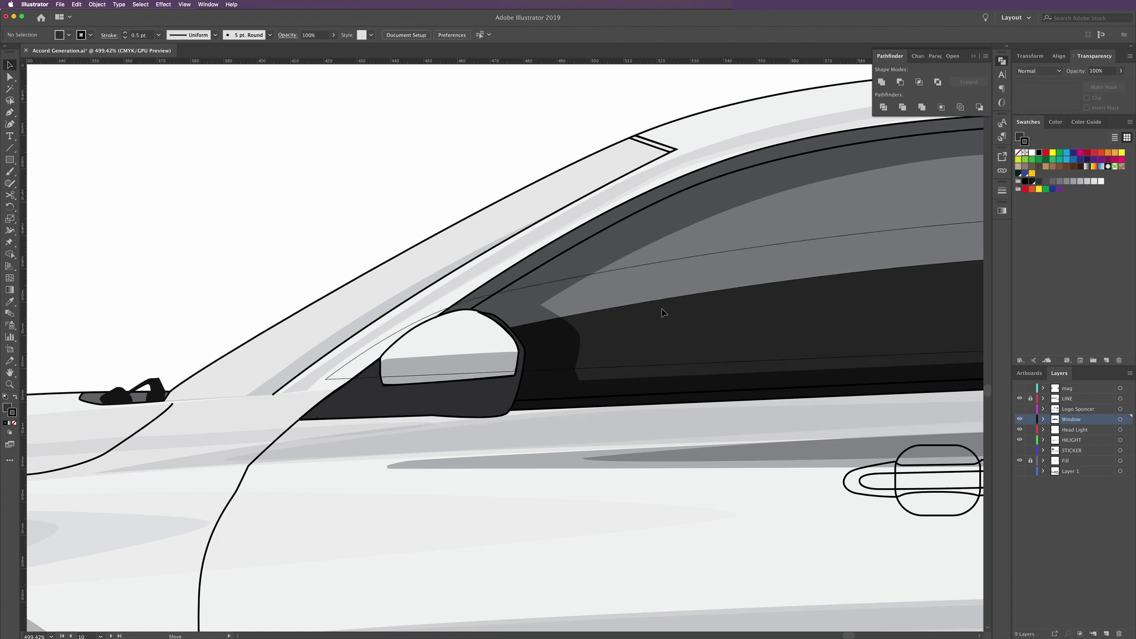
# Try picking the dark multiply reflection path beside the mirror, undoing the accidental move
pyautogui.click(374, 402)
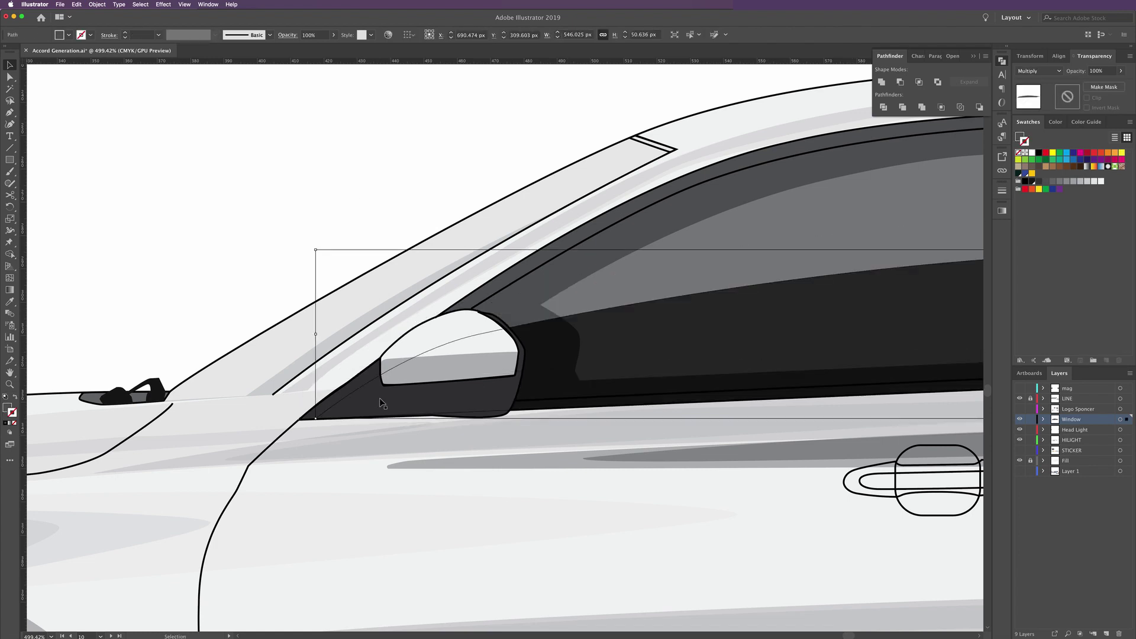
pyautogui.press('a')
pyautogui.moveTo(381, 399); pyautogui.dragTo(372, 388)
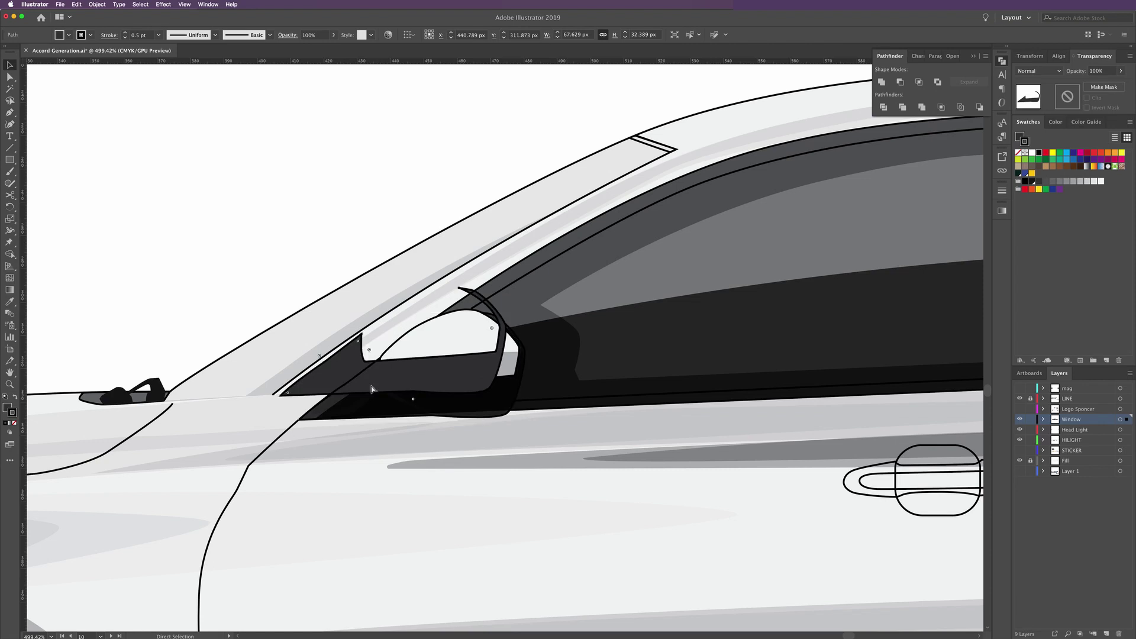
pyautogui.hotkey('ctrl', 'z')
pyautogui.press('v')
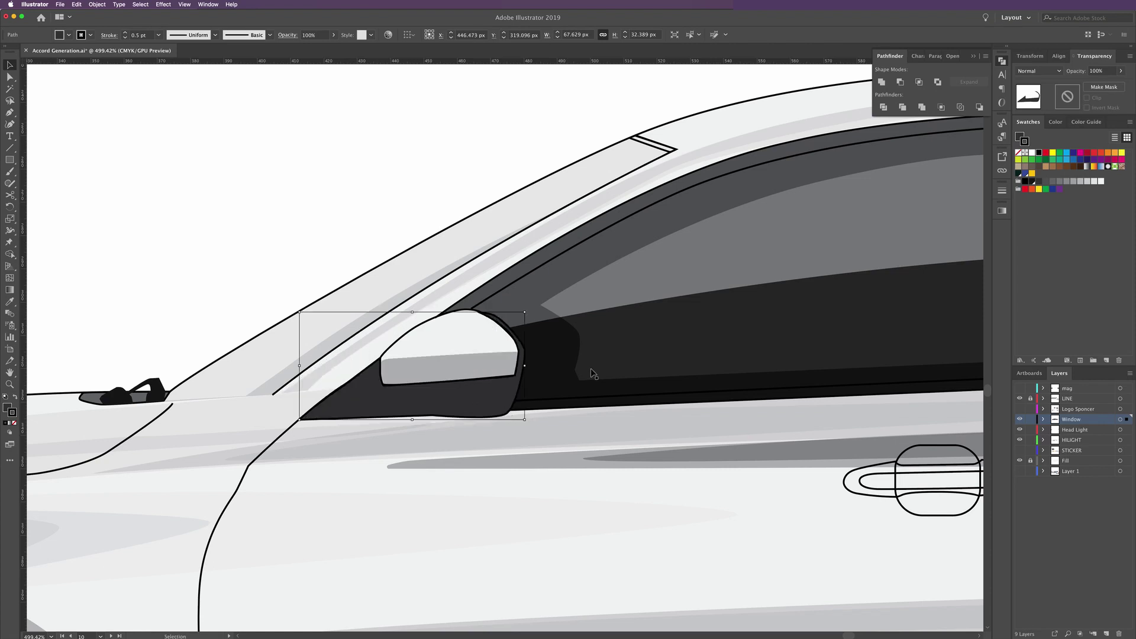
# Cut the mirror shape out of the window reflection with Minus Front
pyautogui.moveTo(590, 368); pyautogui.dragTo(622, 374)
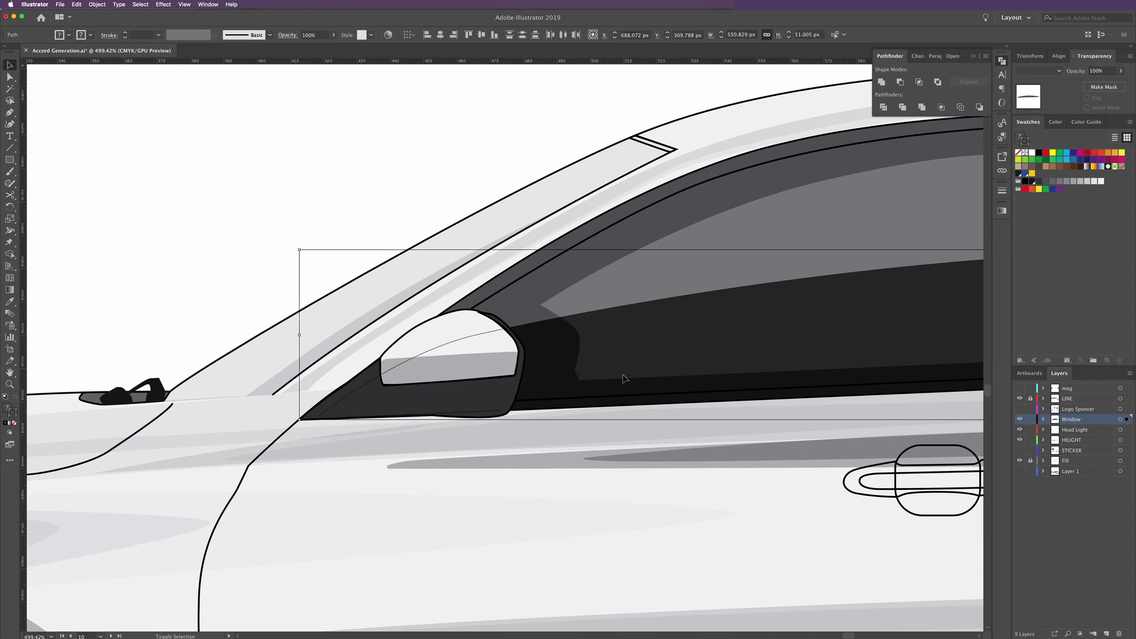
pyautogui.click(900, 81)
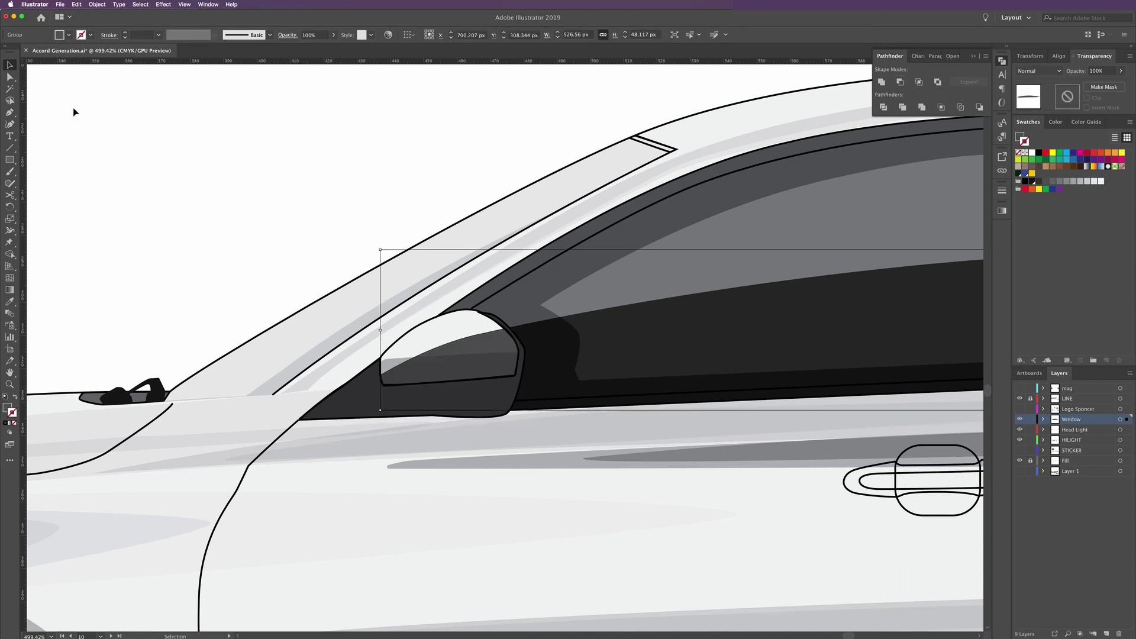
pyautogui.click(9, 76)
# Remove the leftover dark piece below the mirror and fit the whole car in view
pyautogui.click(242, 179)
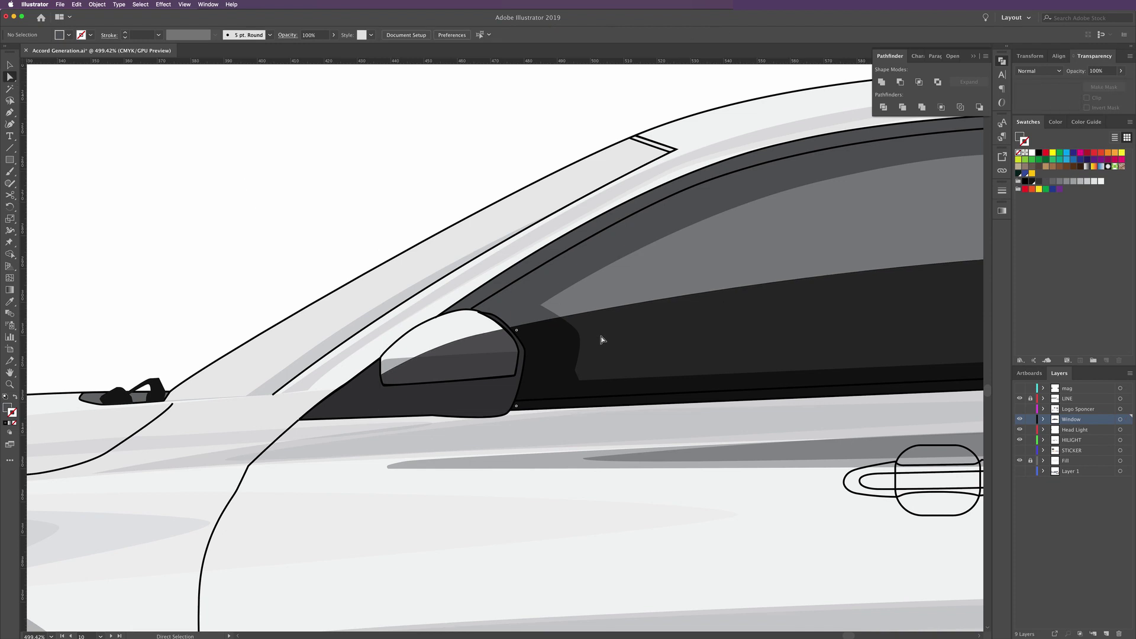
pyautogui.click(462, 346)
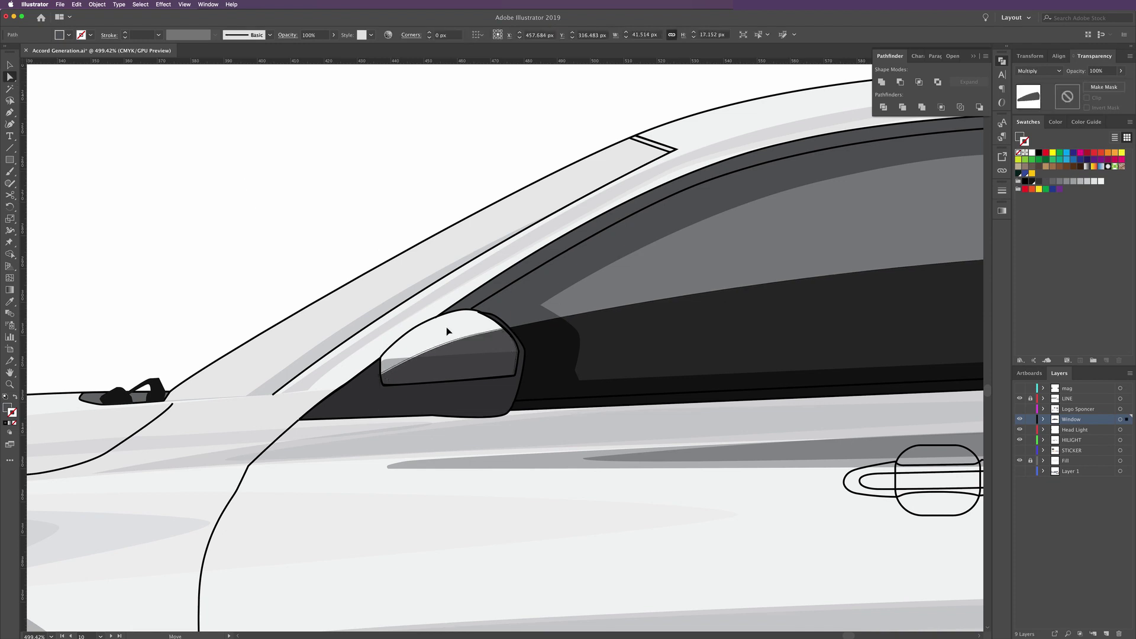
pyautogui.click(453, 404)
pyautogui.hotkey('ctrl', 'z')
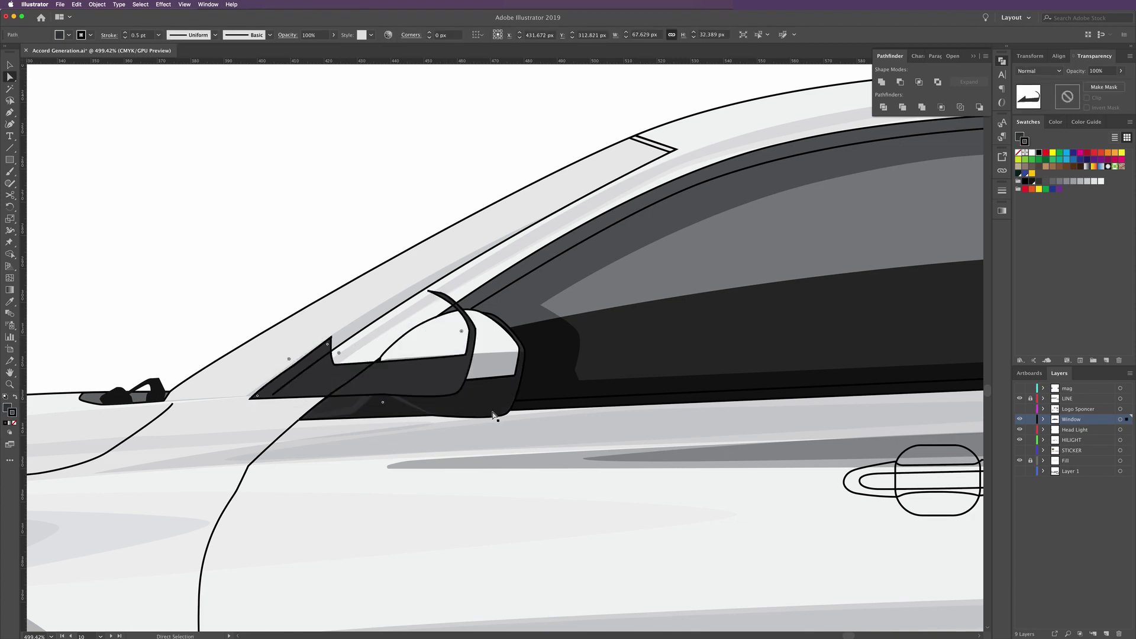
pyautogui.click(613, 377)
pyautogui.hotkey('ctrl', '0')
# Give the window reflection group a pale grey fill with Multiply blending, then deselect it
pyautogui.click(367, 238)
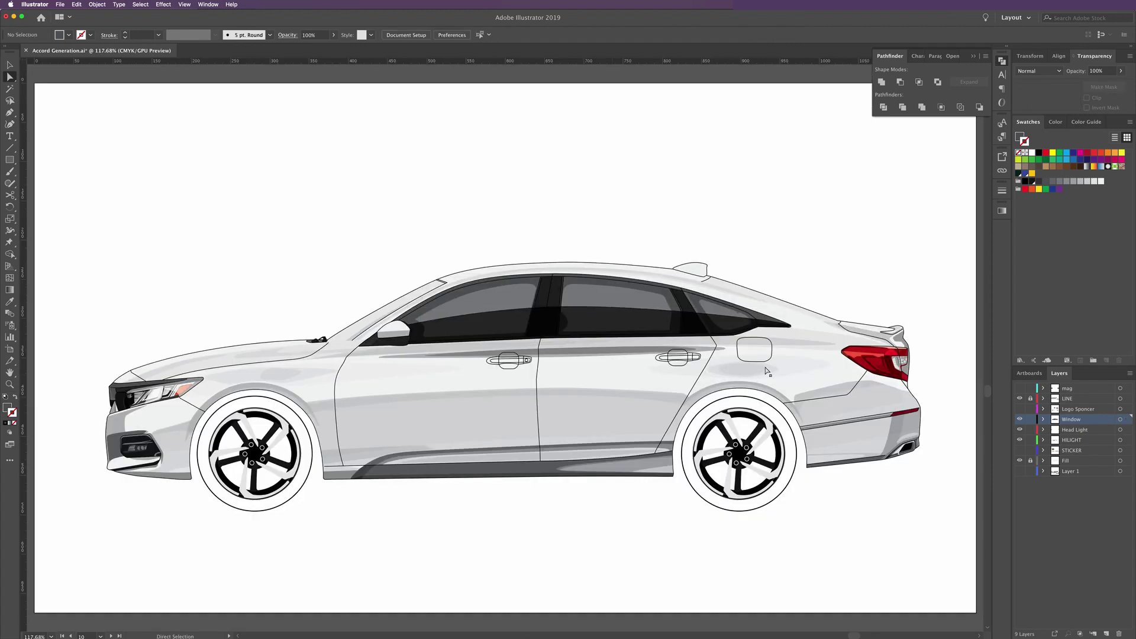
pyautogui.click(604, 323)
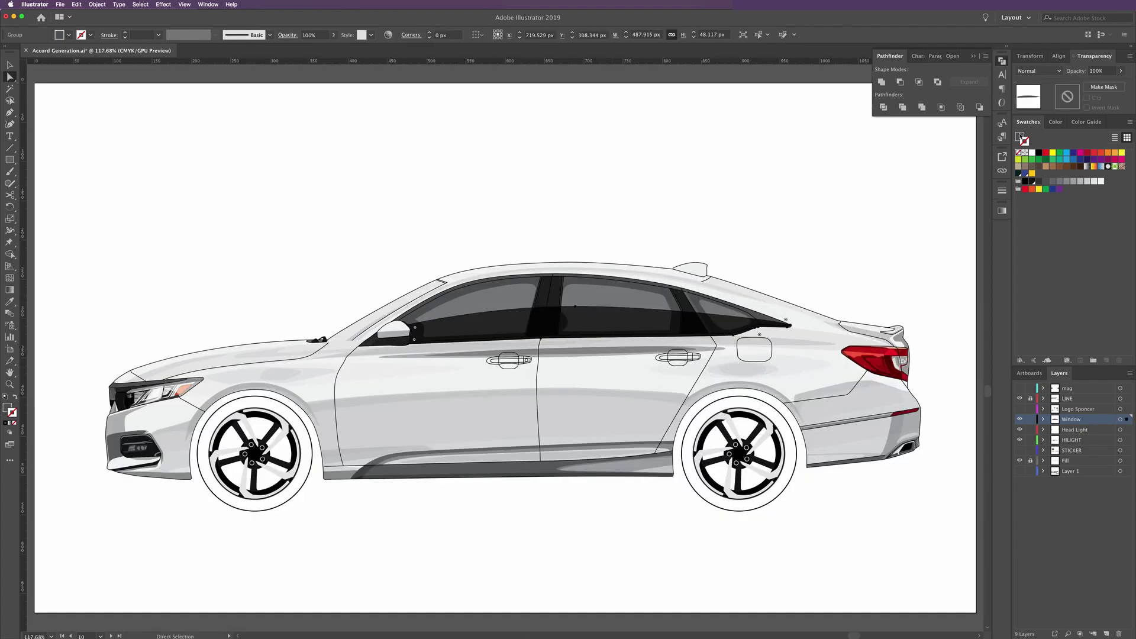
pyautogui.click(1045, 181)
pyautogui.click(1060, 182)
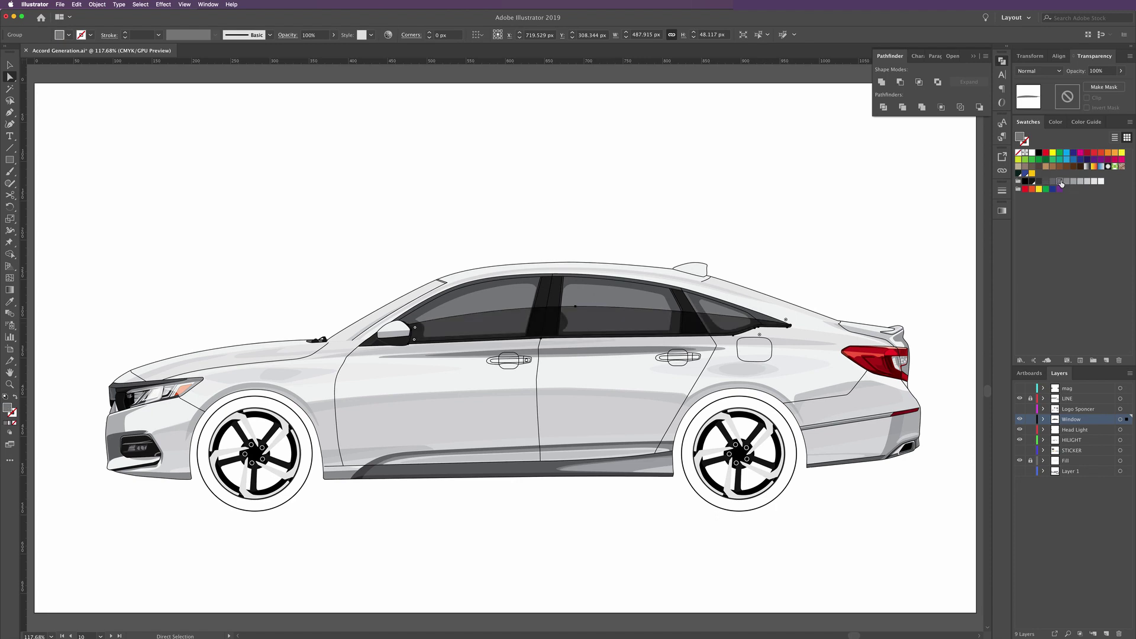
pyautogui.click(1039, 70)
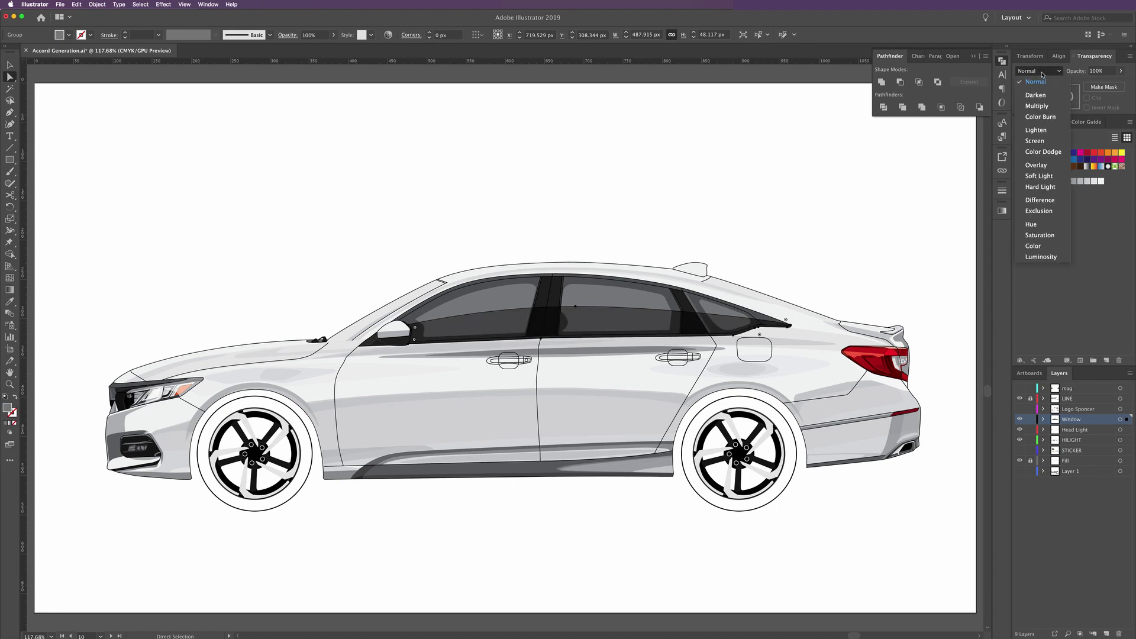
pyautogui.click(1035, 109)
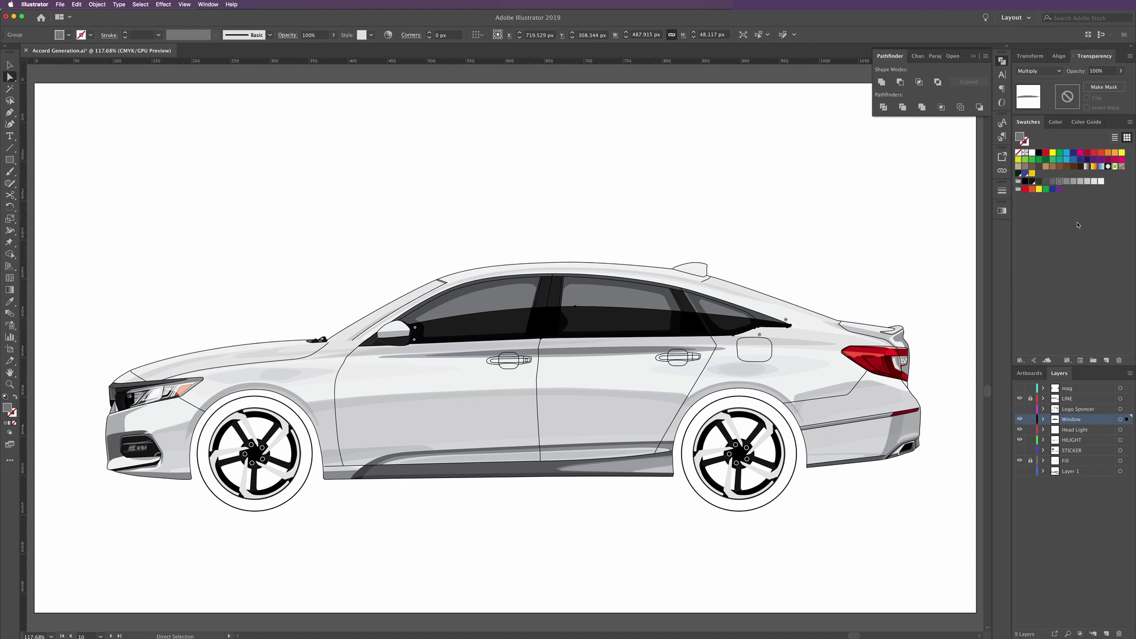
pyautogui.click(1091, 181)
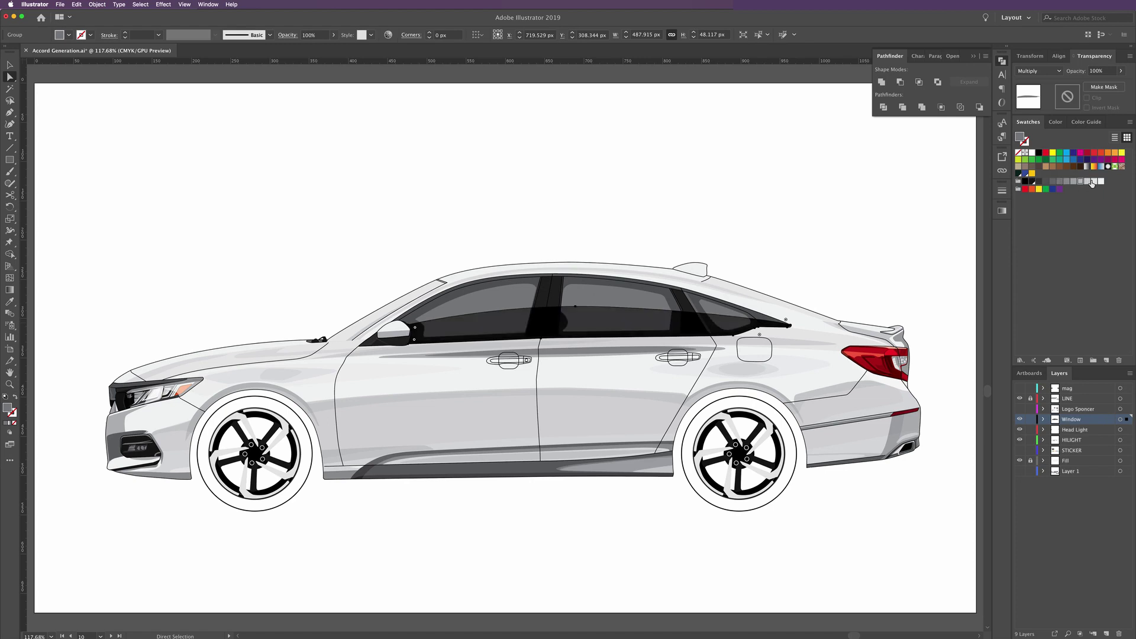
pyautogui.click(804, 254)
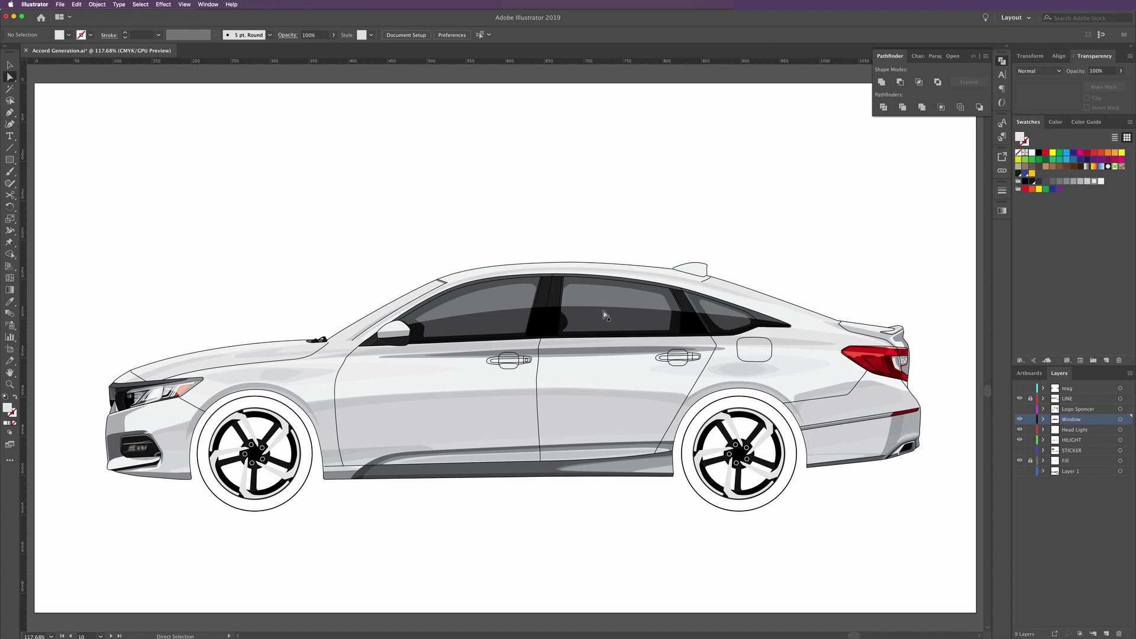
pyautogui.click(976, 58)
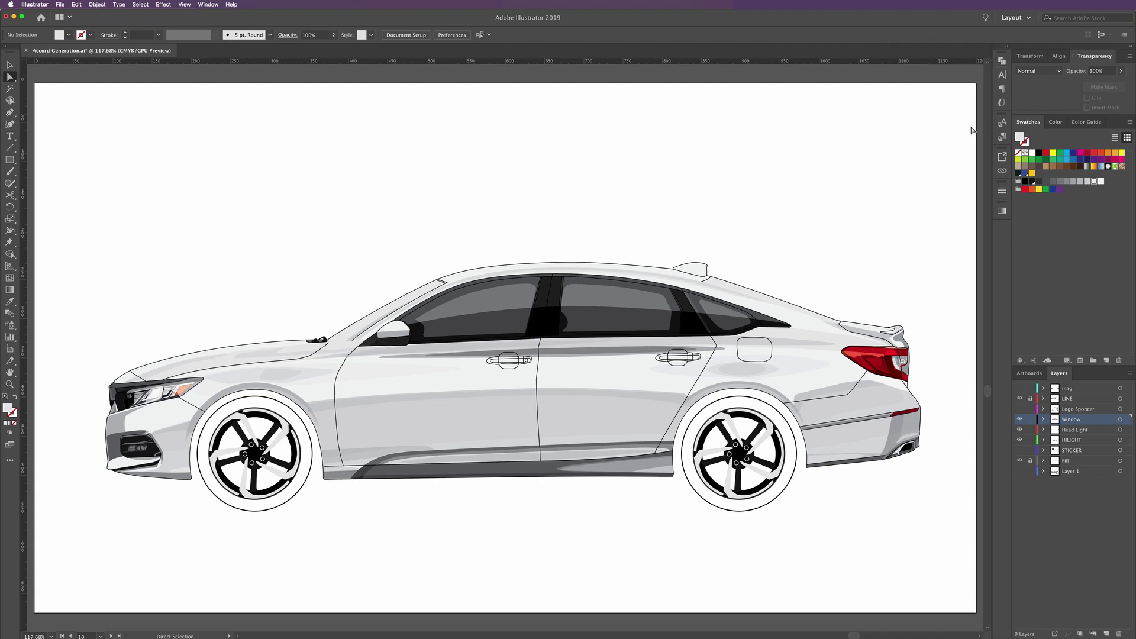